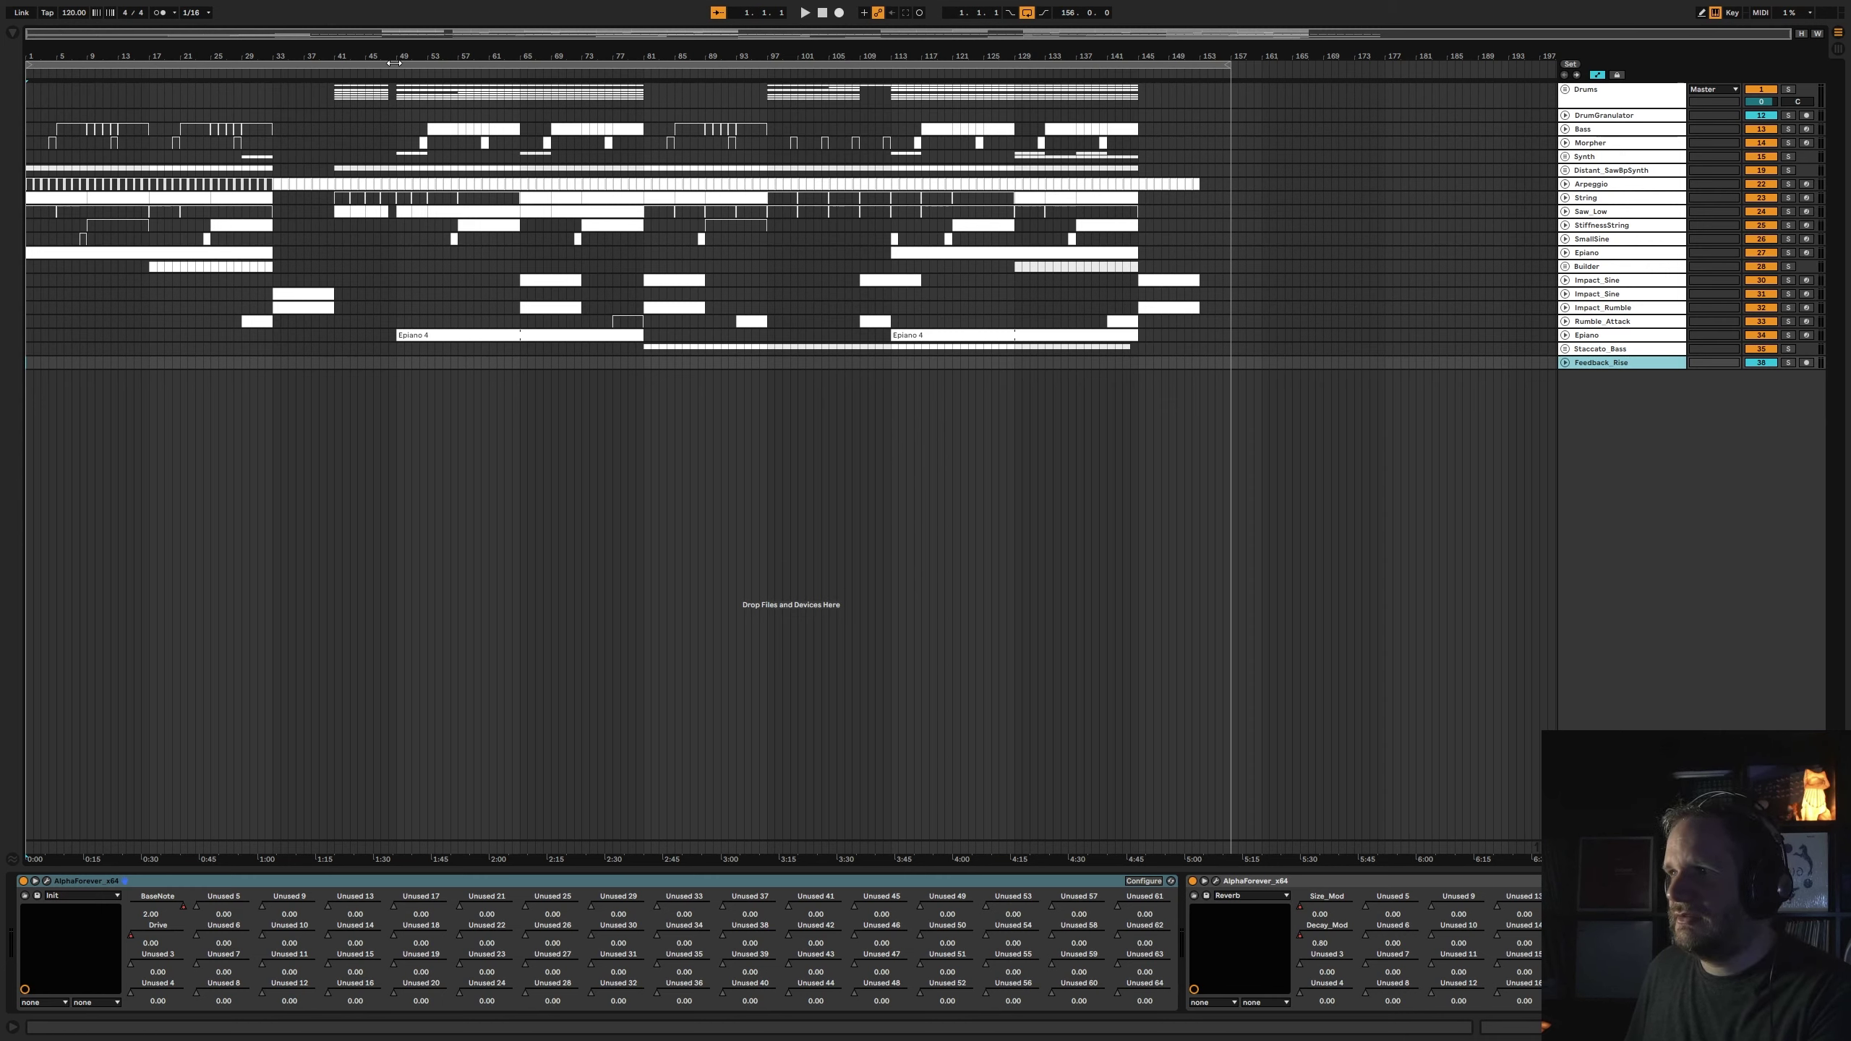
{"action": "key", "text": "Right"}
{"action": "key", "text": "Right"}
{"action": "key", "text": "Right"}
{"action": "key", "text": "Right"}
{"action": "key", "text": "Right"}
{"action": "key", "text": "Right"}
{"action": "key", "text": "Right"}
{"action": "key", "text": "Right"}
{"action": "key", "text": "Right"}
{"action": "key", "text": "Right"}
{"action": "key", "text": "Right"}
{"action": "key", "text": "Right"}
{"action": "key", "text": "Right"}
{"action": "key", "text": "Right"}
{"action": "key", "text": "Right"}
{"action": "key", "text": "Right"}
{"action": "key", "text": "Right"}
{"action": "key", "text": "Right"}
{"action": "key", "text": "Right"}
{"action": "key", "text": "Right"}
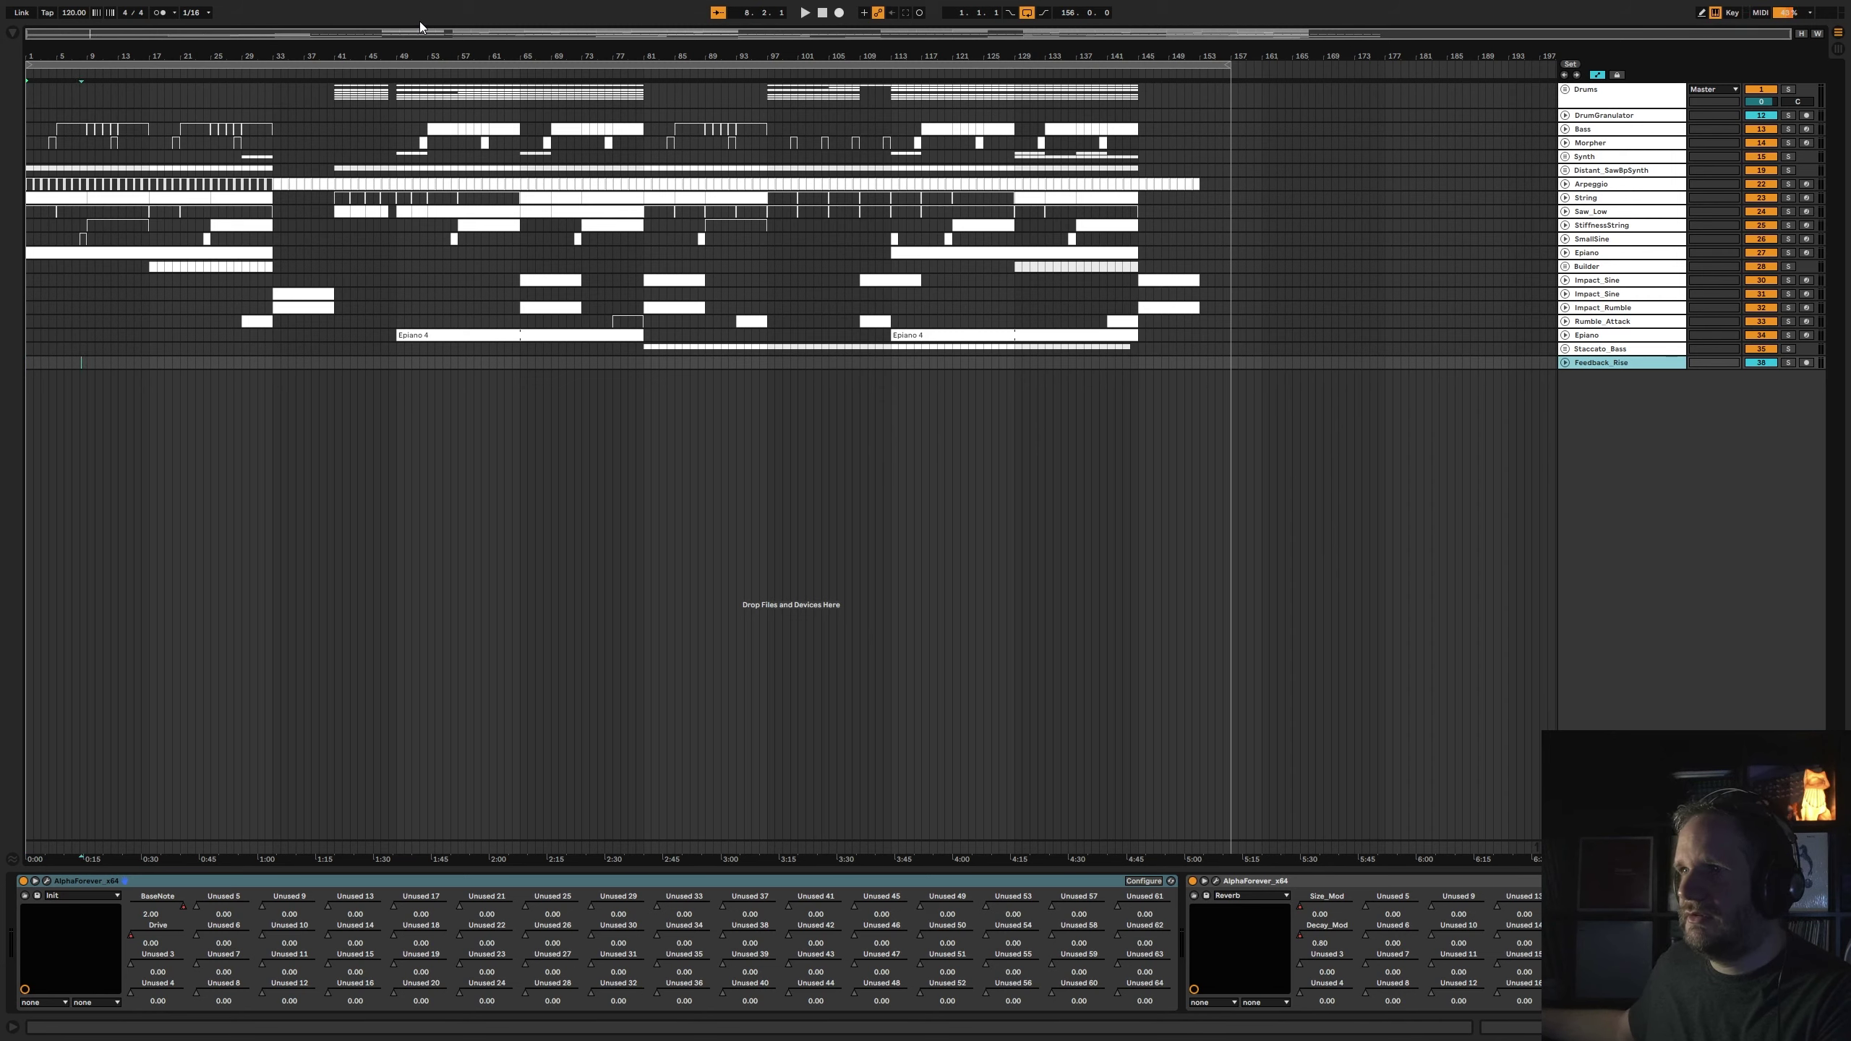
{"action": "key", "text": "Home"}
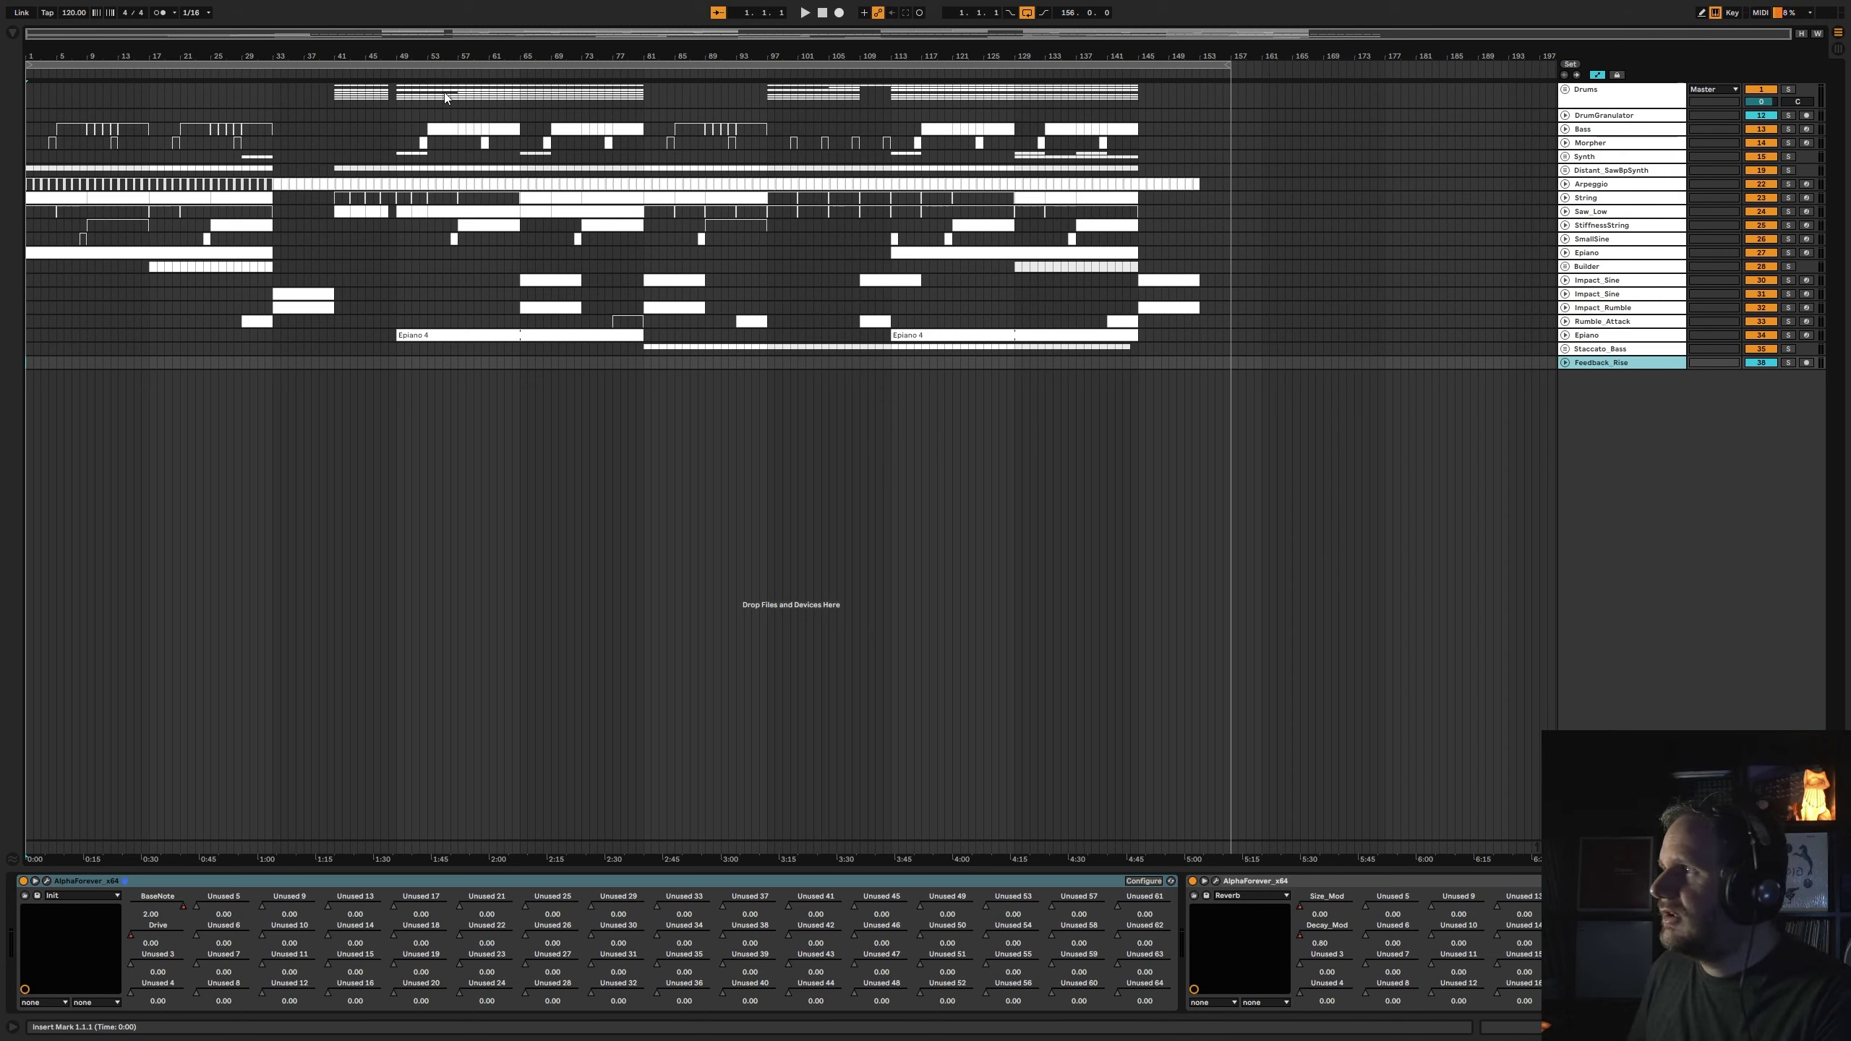
- Solo the Drums group and play the arrangement from bar 49
{"action": "left_click", "coordinate": [1788, 89]}
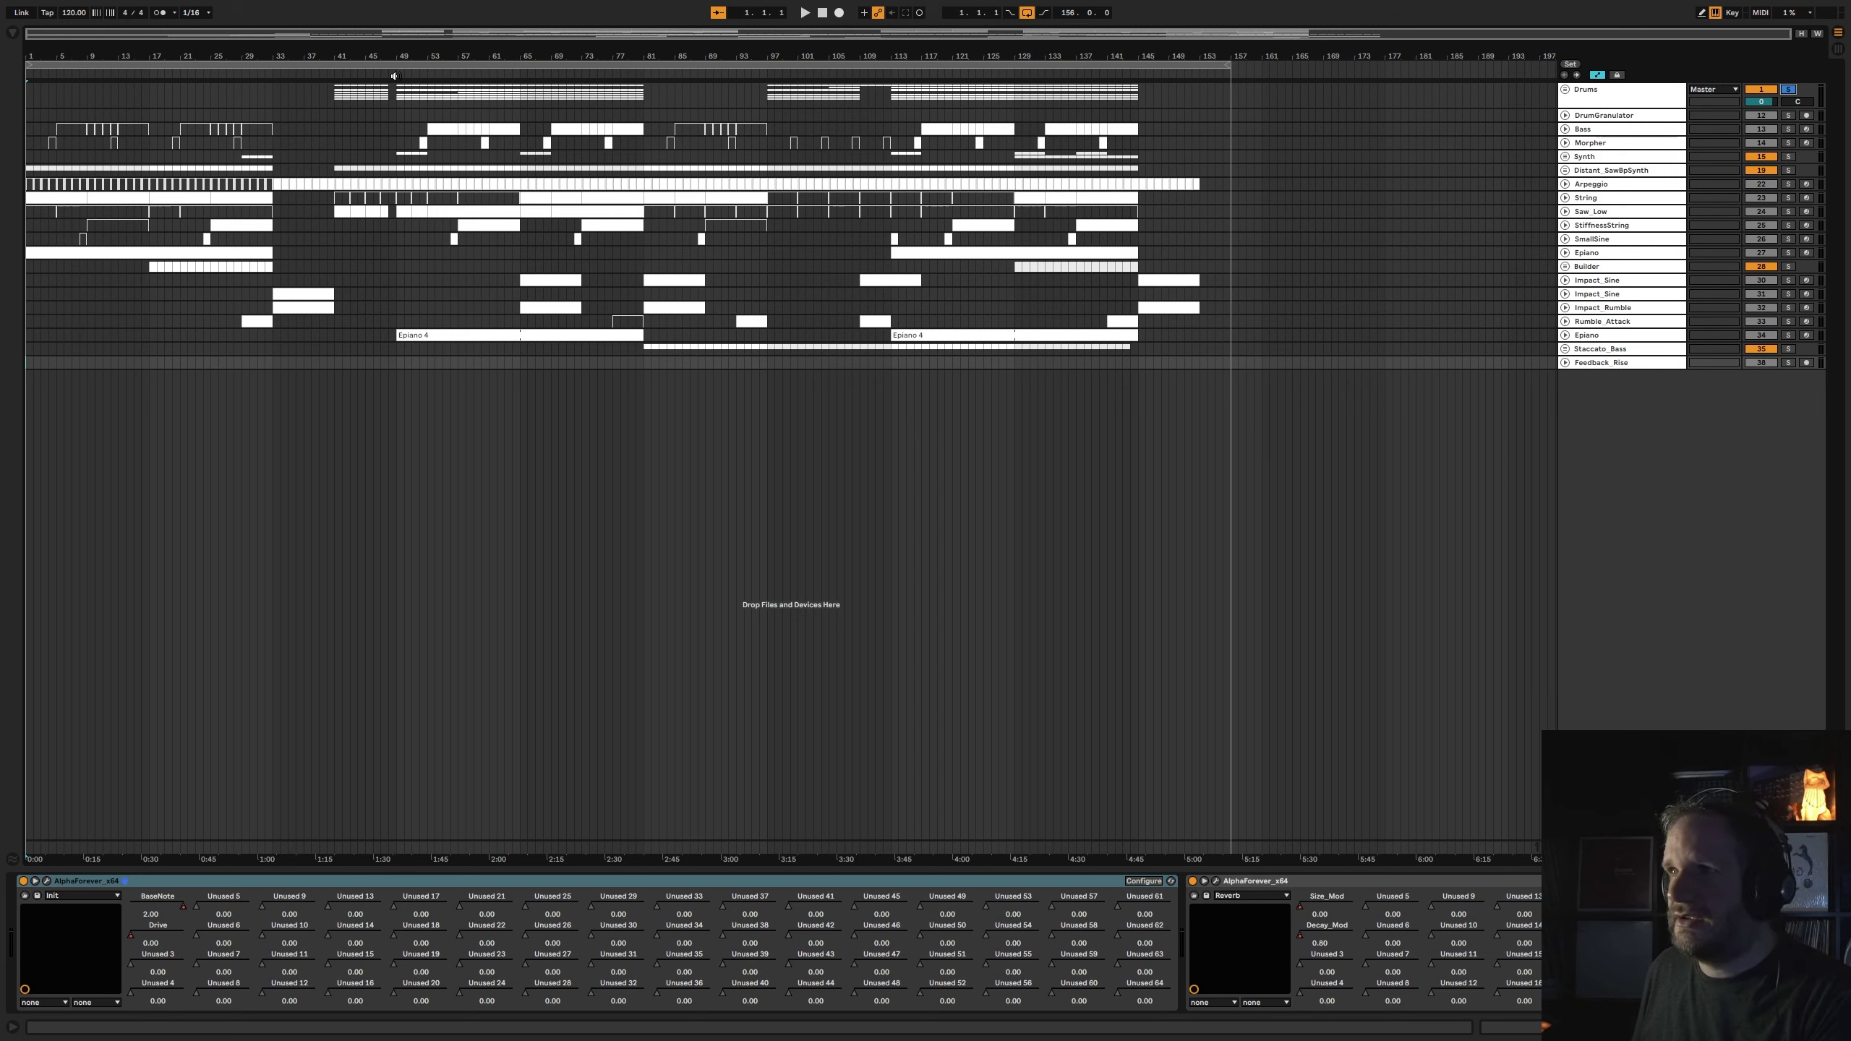
{"action": "left_click", "coordinate": [398, 73]}
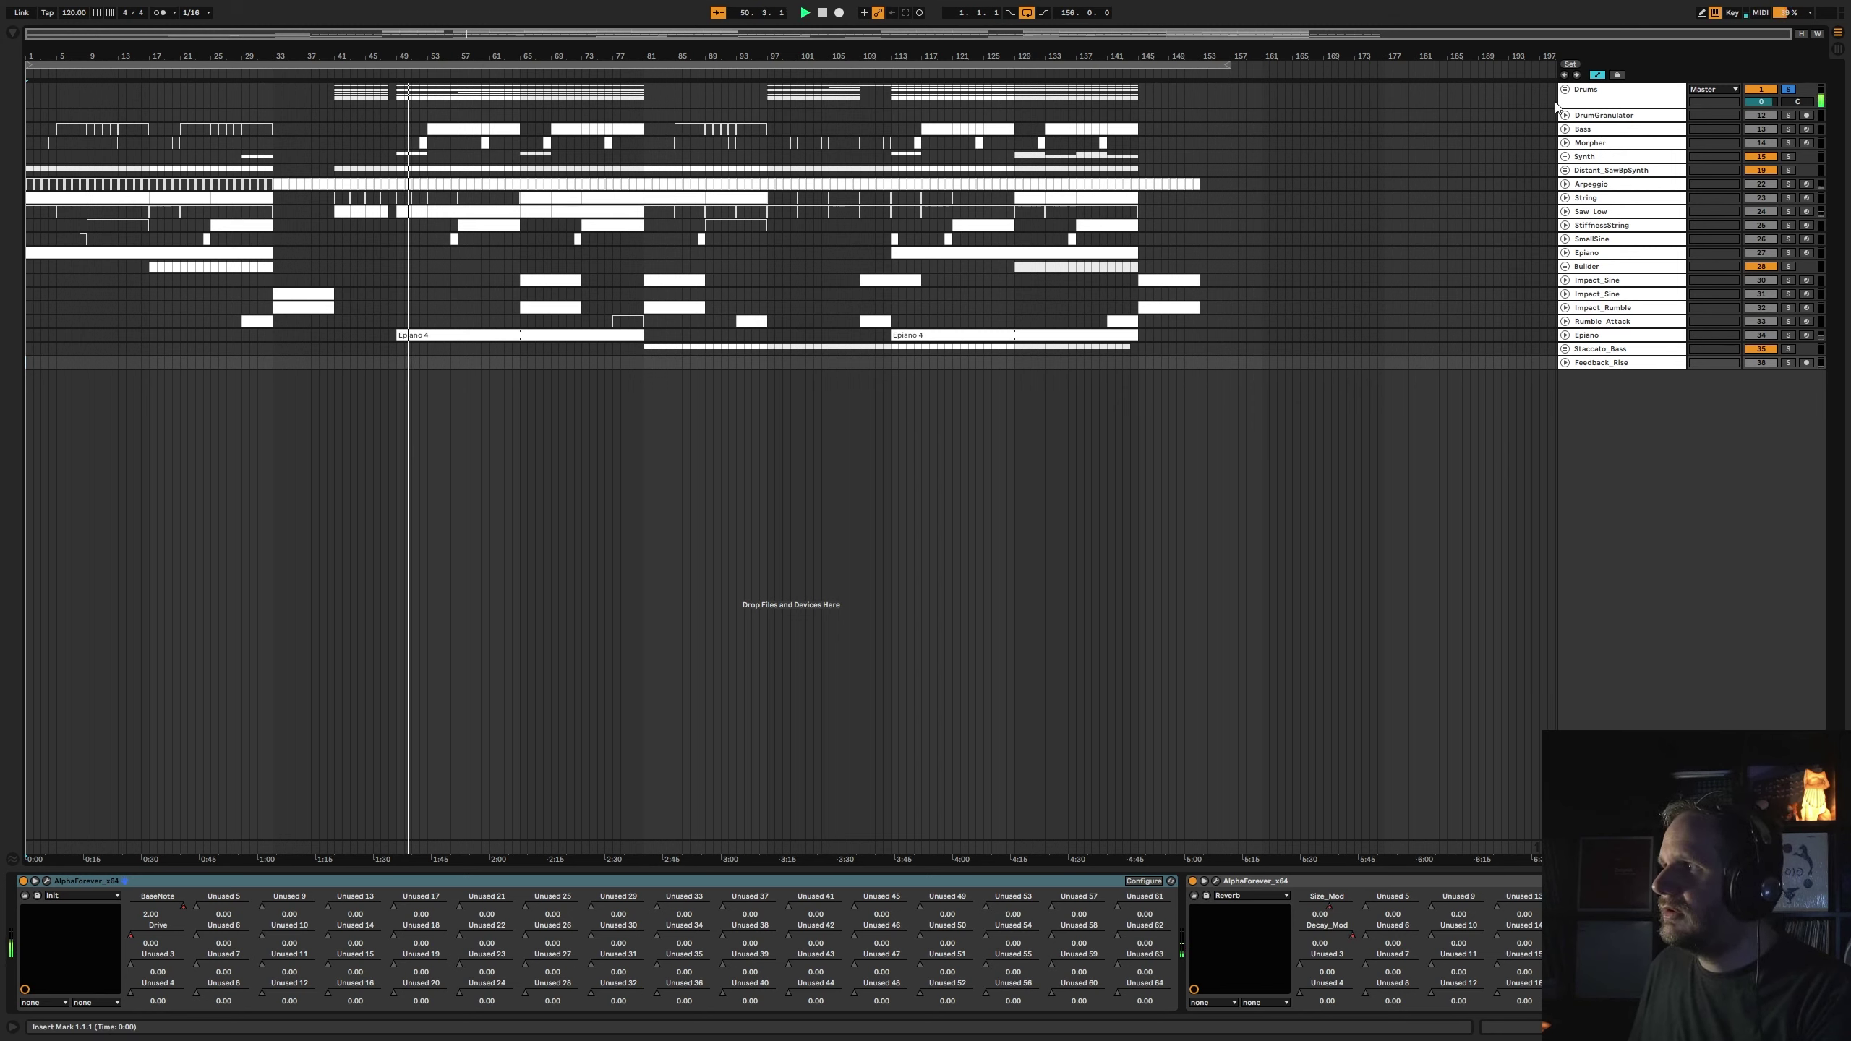
- Open the AlphaForever_x64 effect patch on the Drums group, view its whole module layout and close it
{"action": "left_click", "coordinate": [1670, 104]}
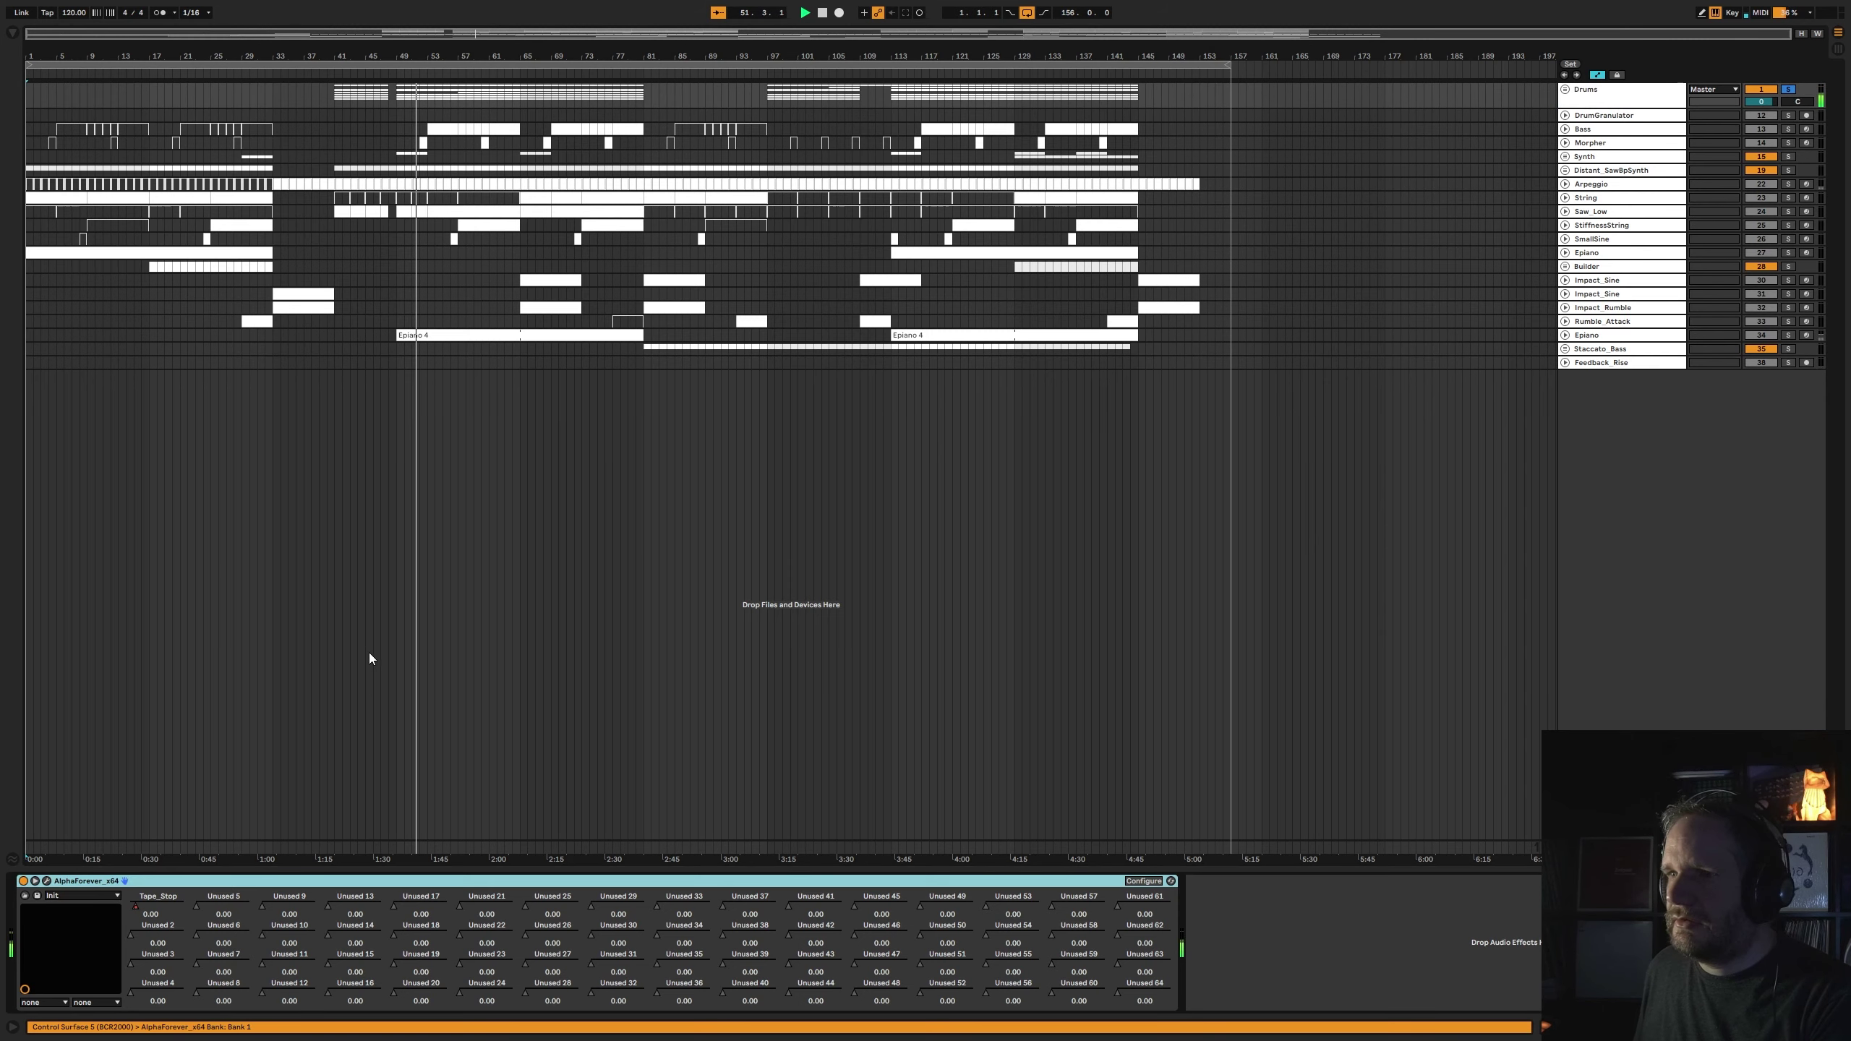
{"action": "left_click", "coordinate": [47, 881]}
{"action": "scroll", "coordinate": [626, 341], "scroll_direction": "down", "scroll_amount": 10}
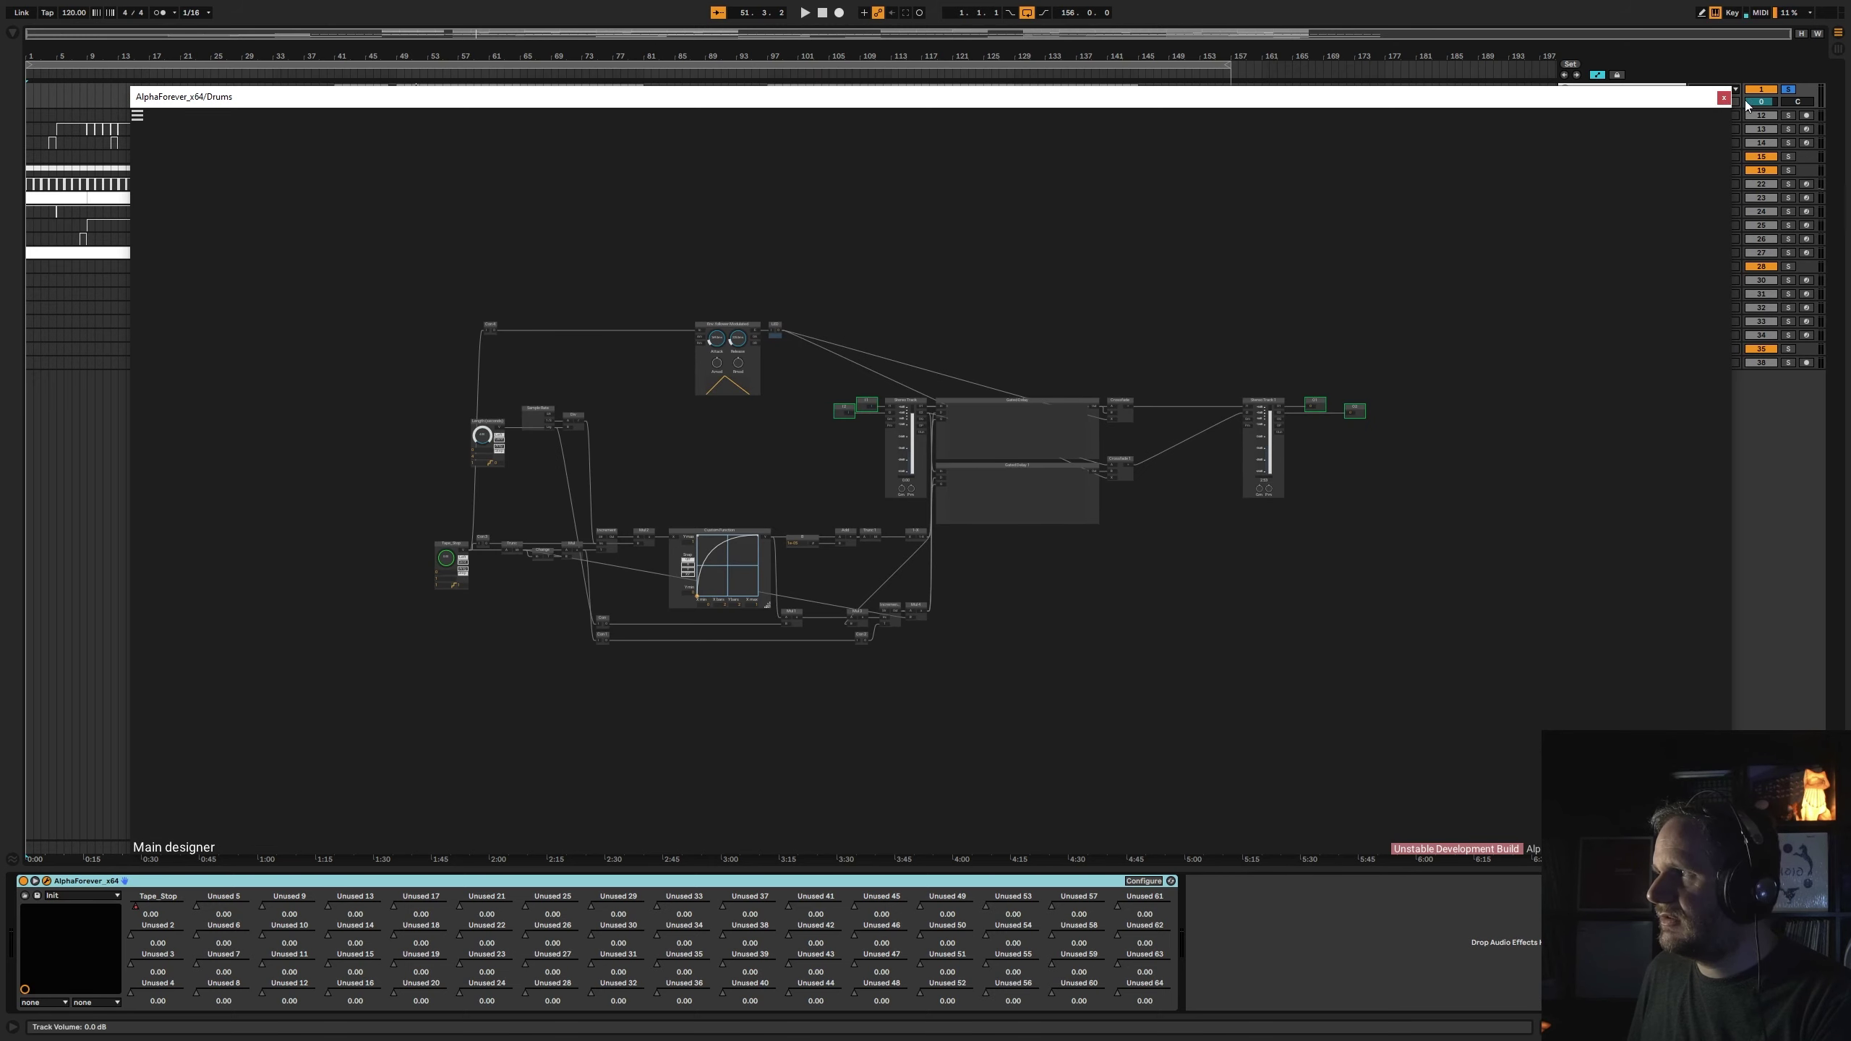
{"action": "left_click", "coordinate": [1724, 97]}
- Unfold the Drums group, open the Kick track's AlphaForever instrument patch below the timeline and start playback
{"action": "left_click", "coordinate": [1565, 90]}
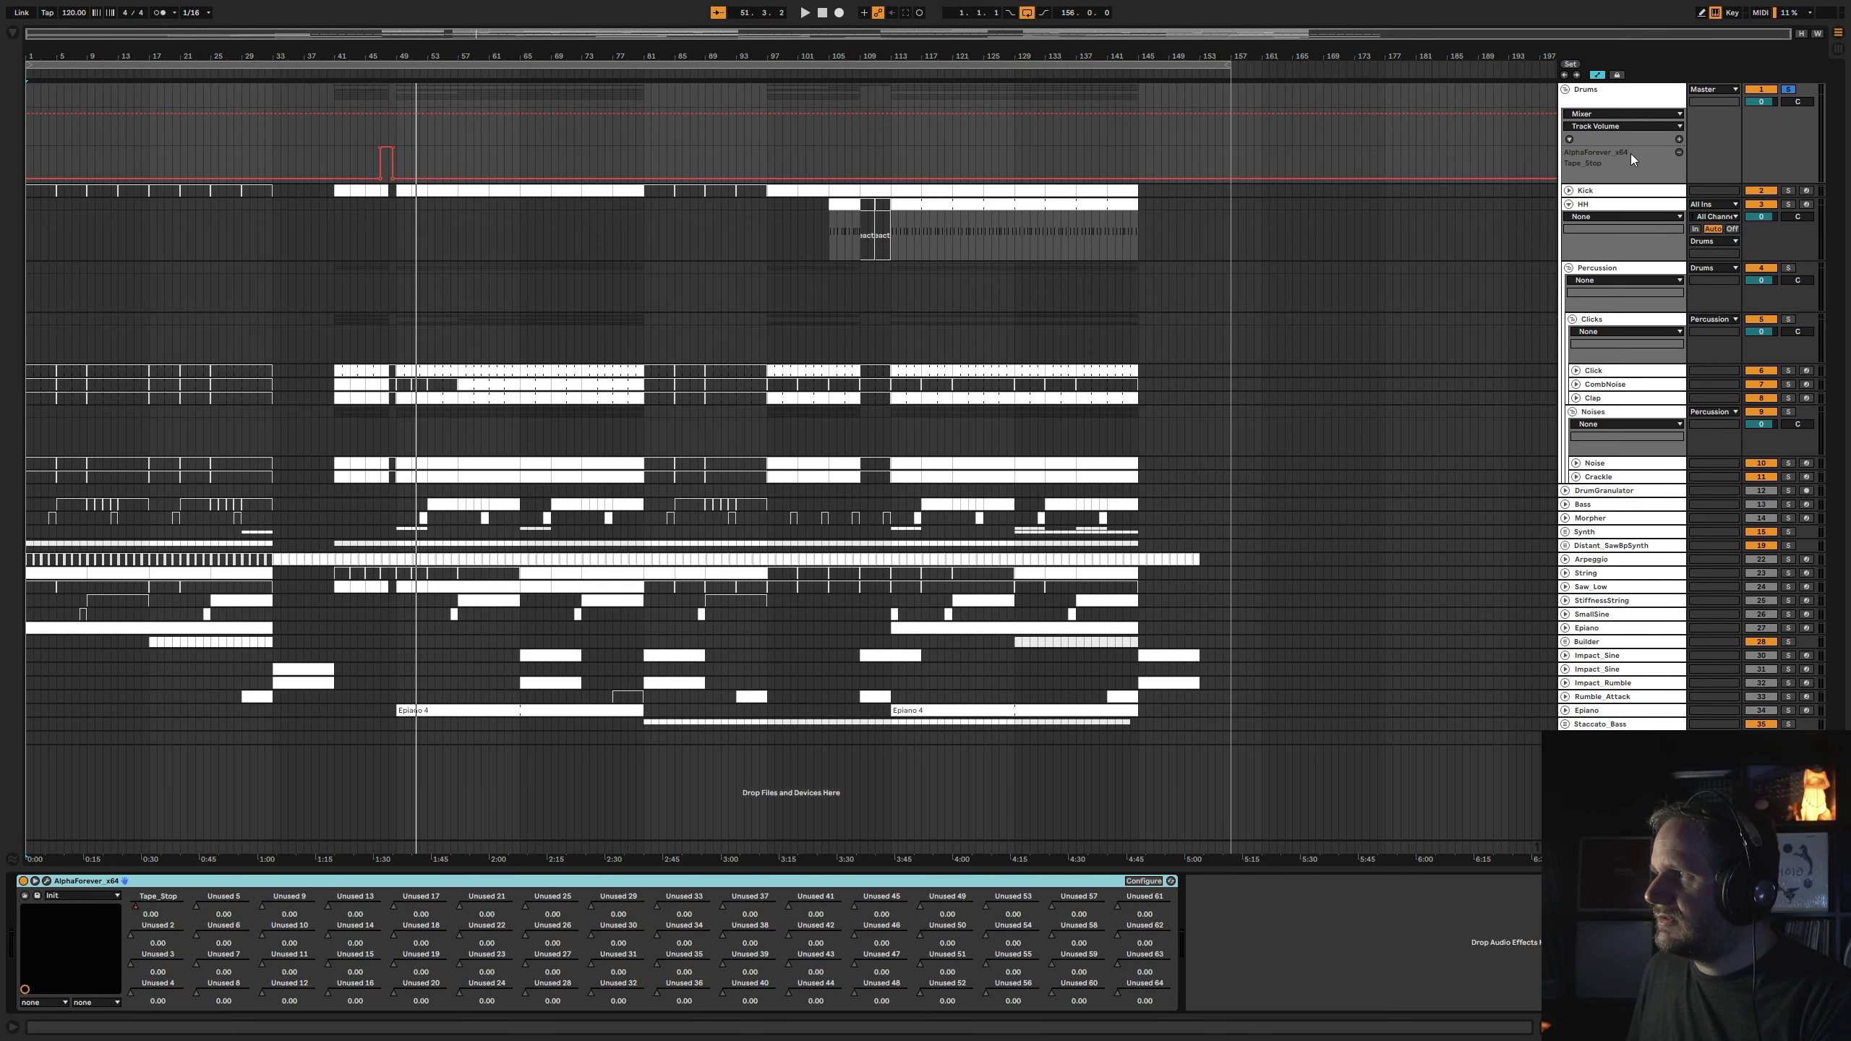
{"action": "left_click", "coordinate": [1598, 192]}
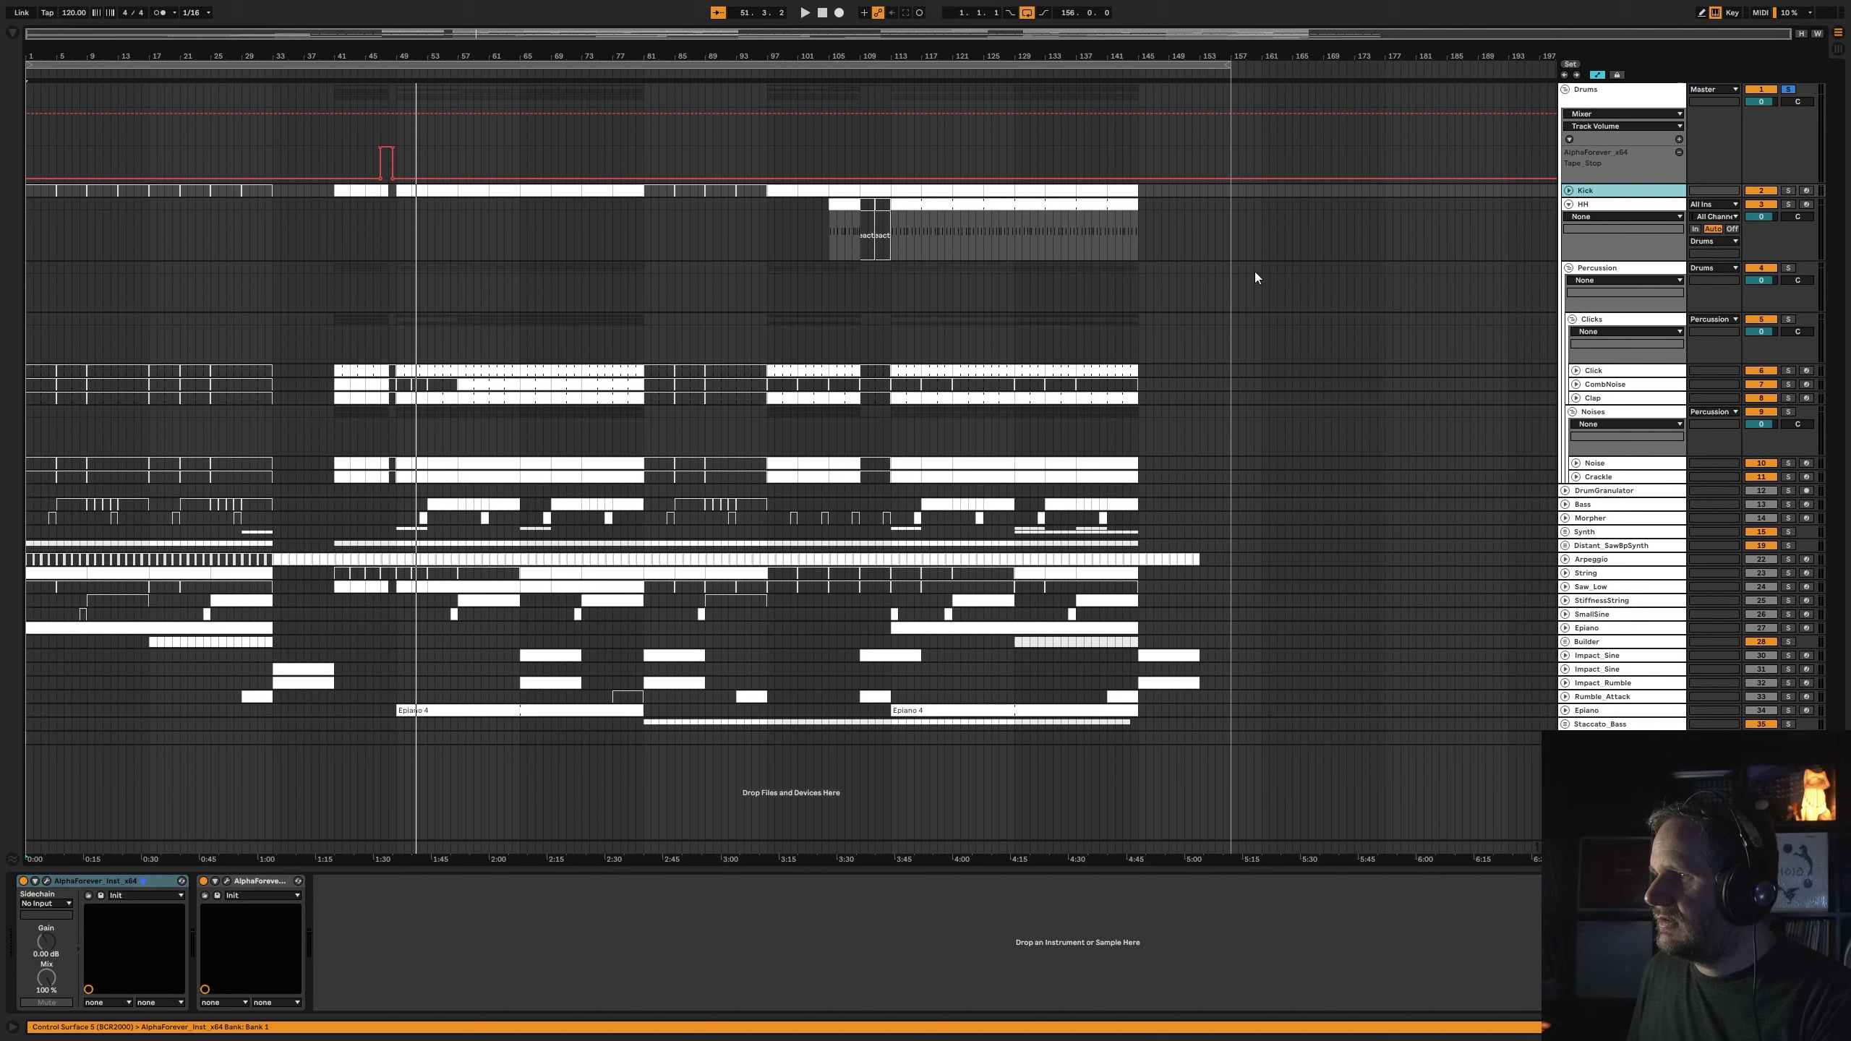
{"action": "left_click", "coordinate": [47, 882]}
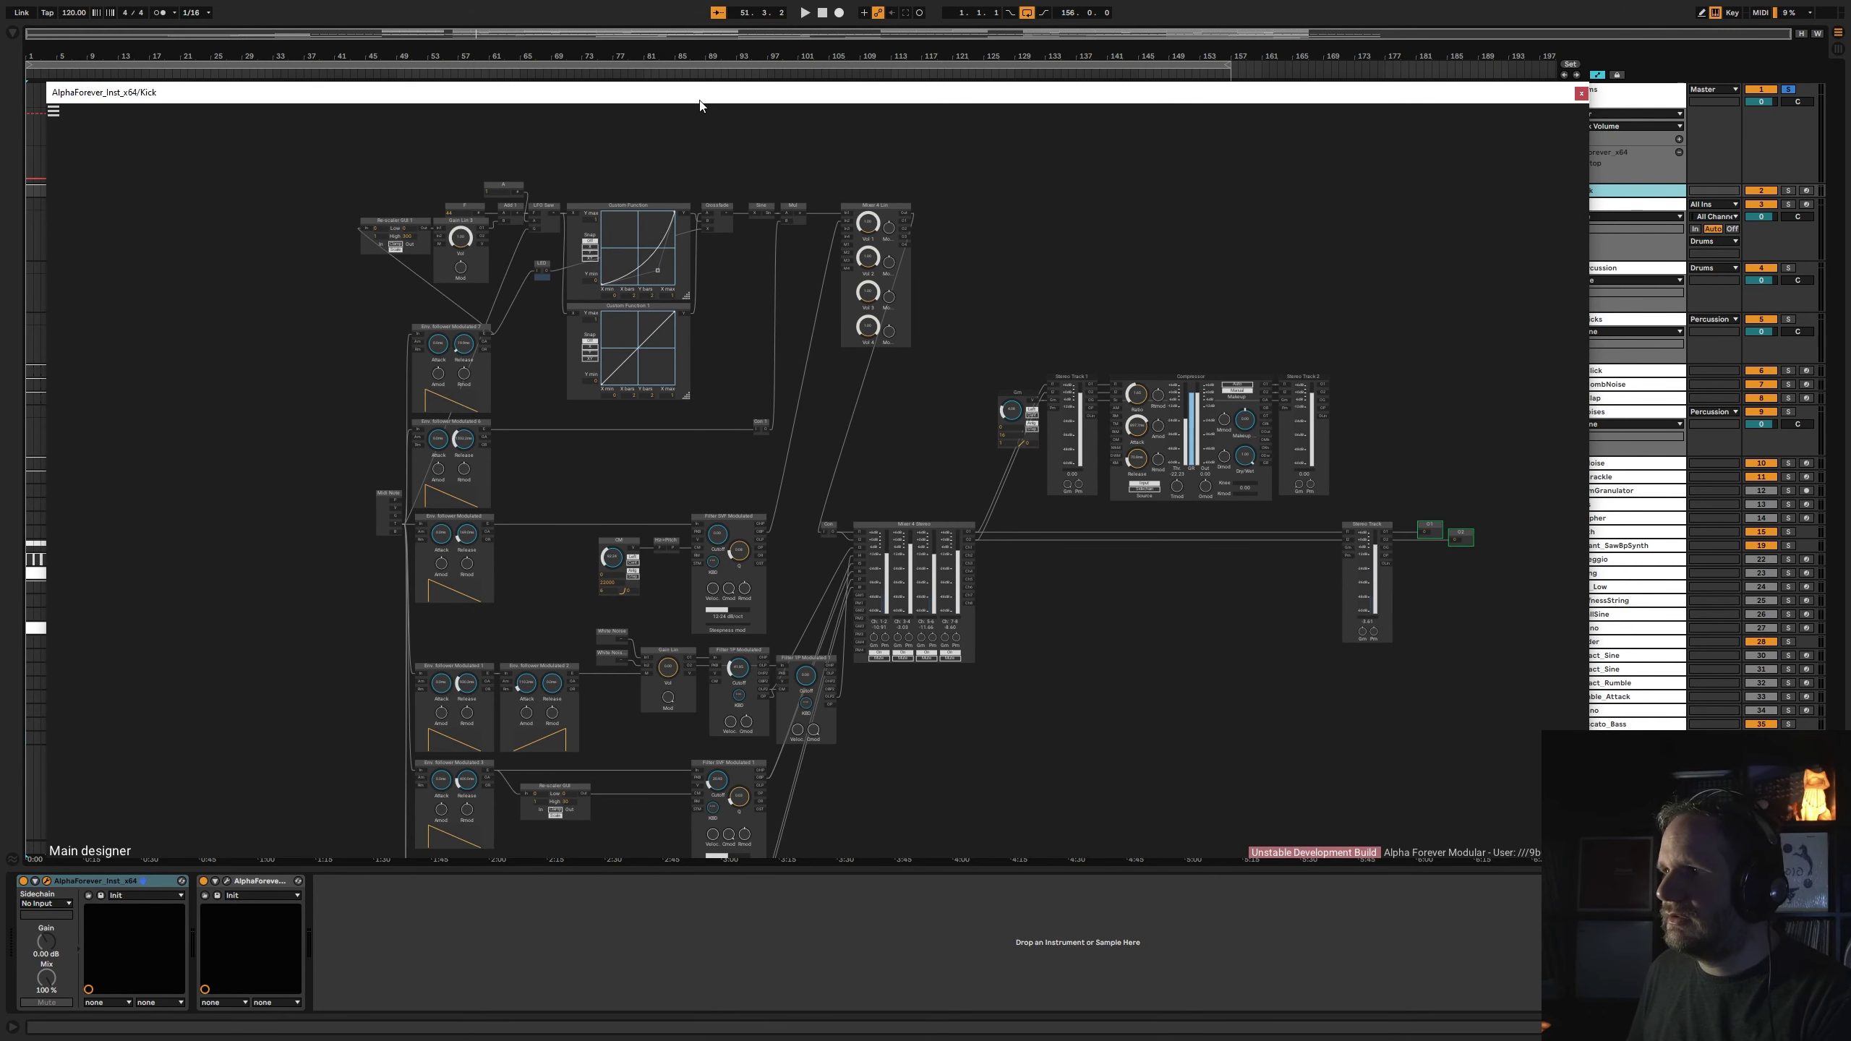
{"action": "left_click_drag", "start_coordinate": [700, 105], "coordinate": [784, 368]}
{"action": "key", "text": "space"}
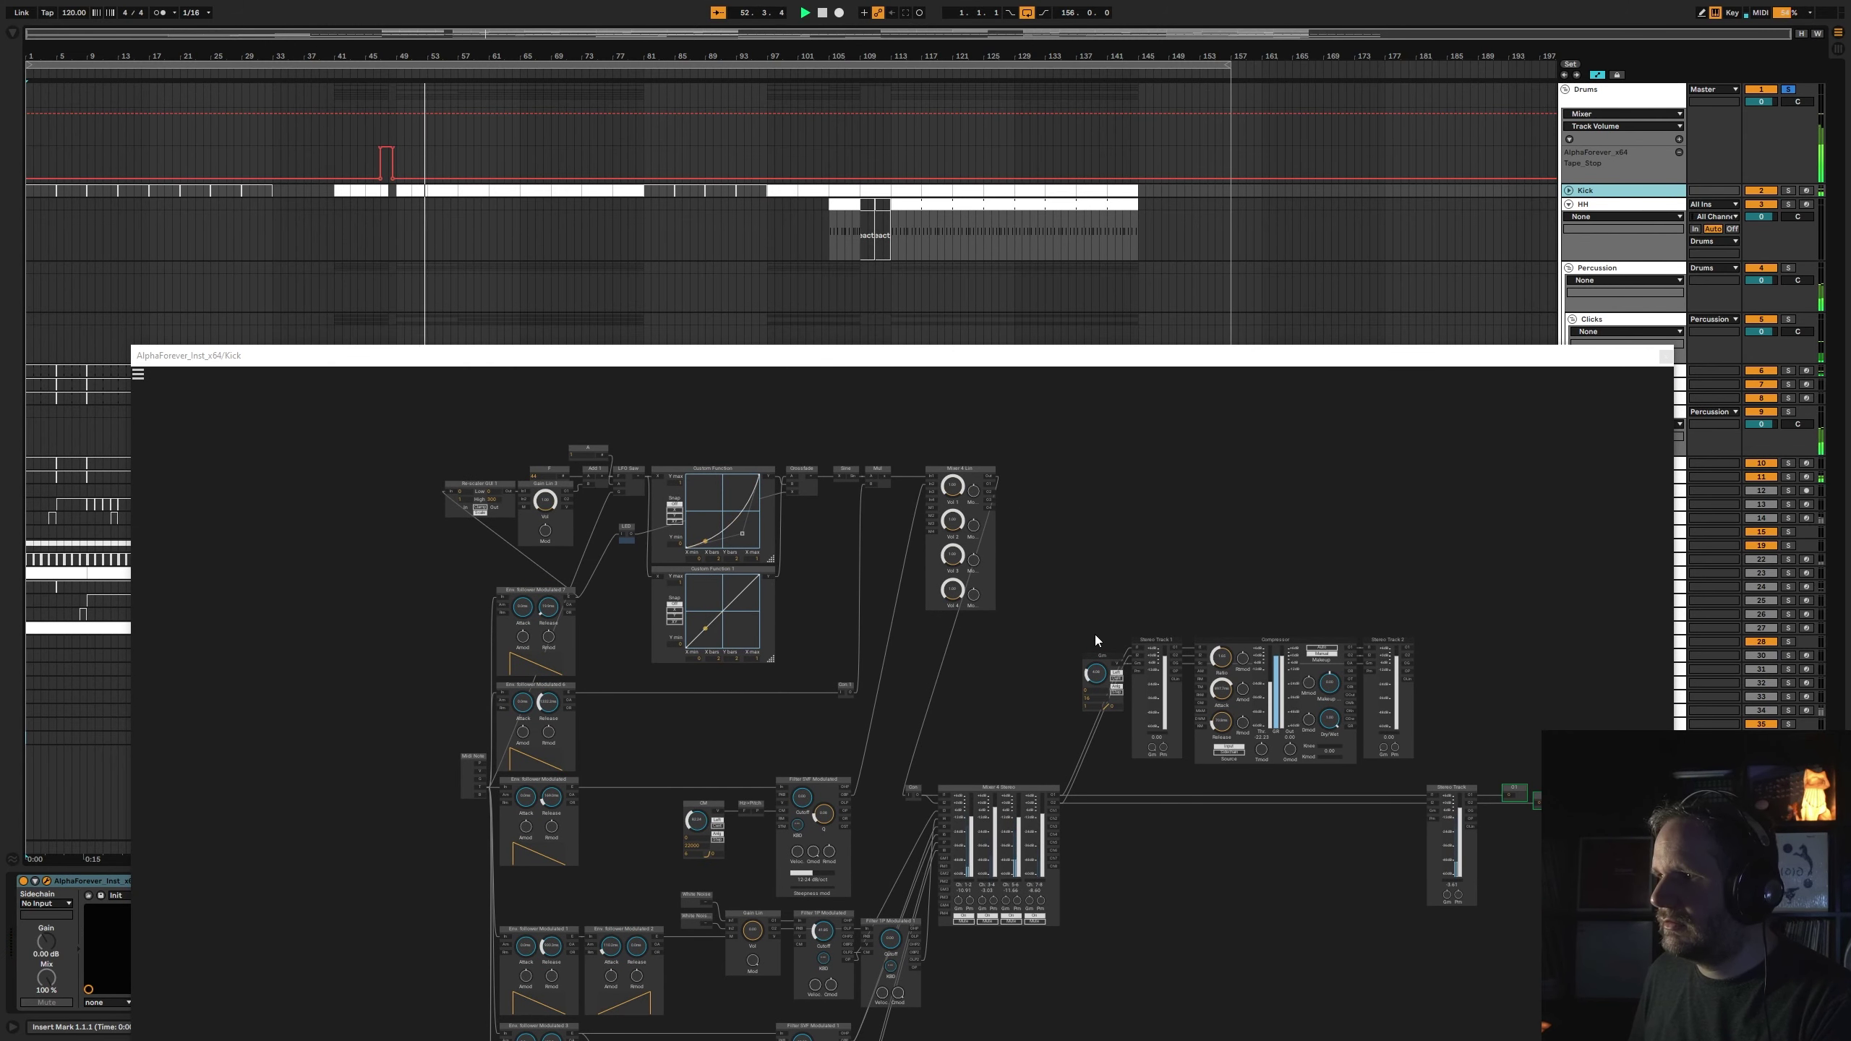
- Examine the kick patch and audition its Mixer 4 Stereo layers by muting and restoring individual channels
{"action": "scroll", "coordinate": [630, 703], "scroll_direction": "up", "scroll_amount": 3}
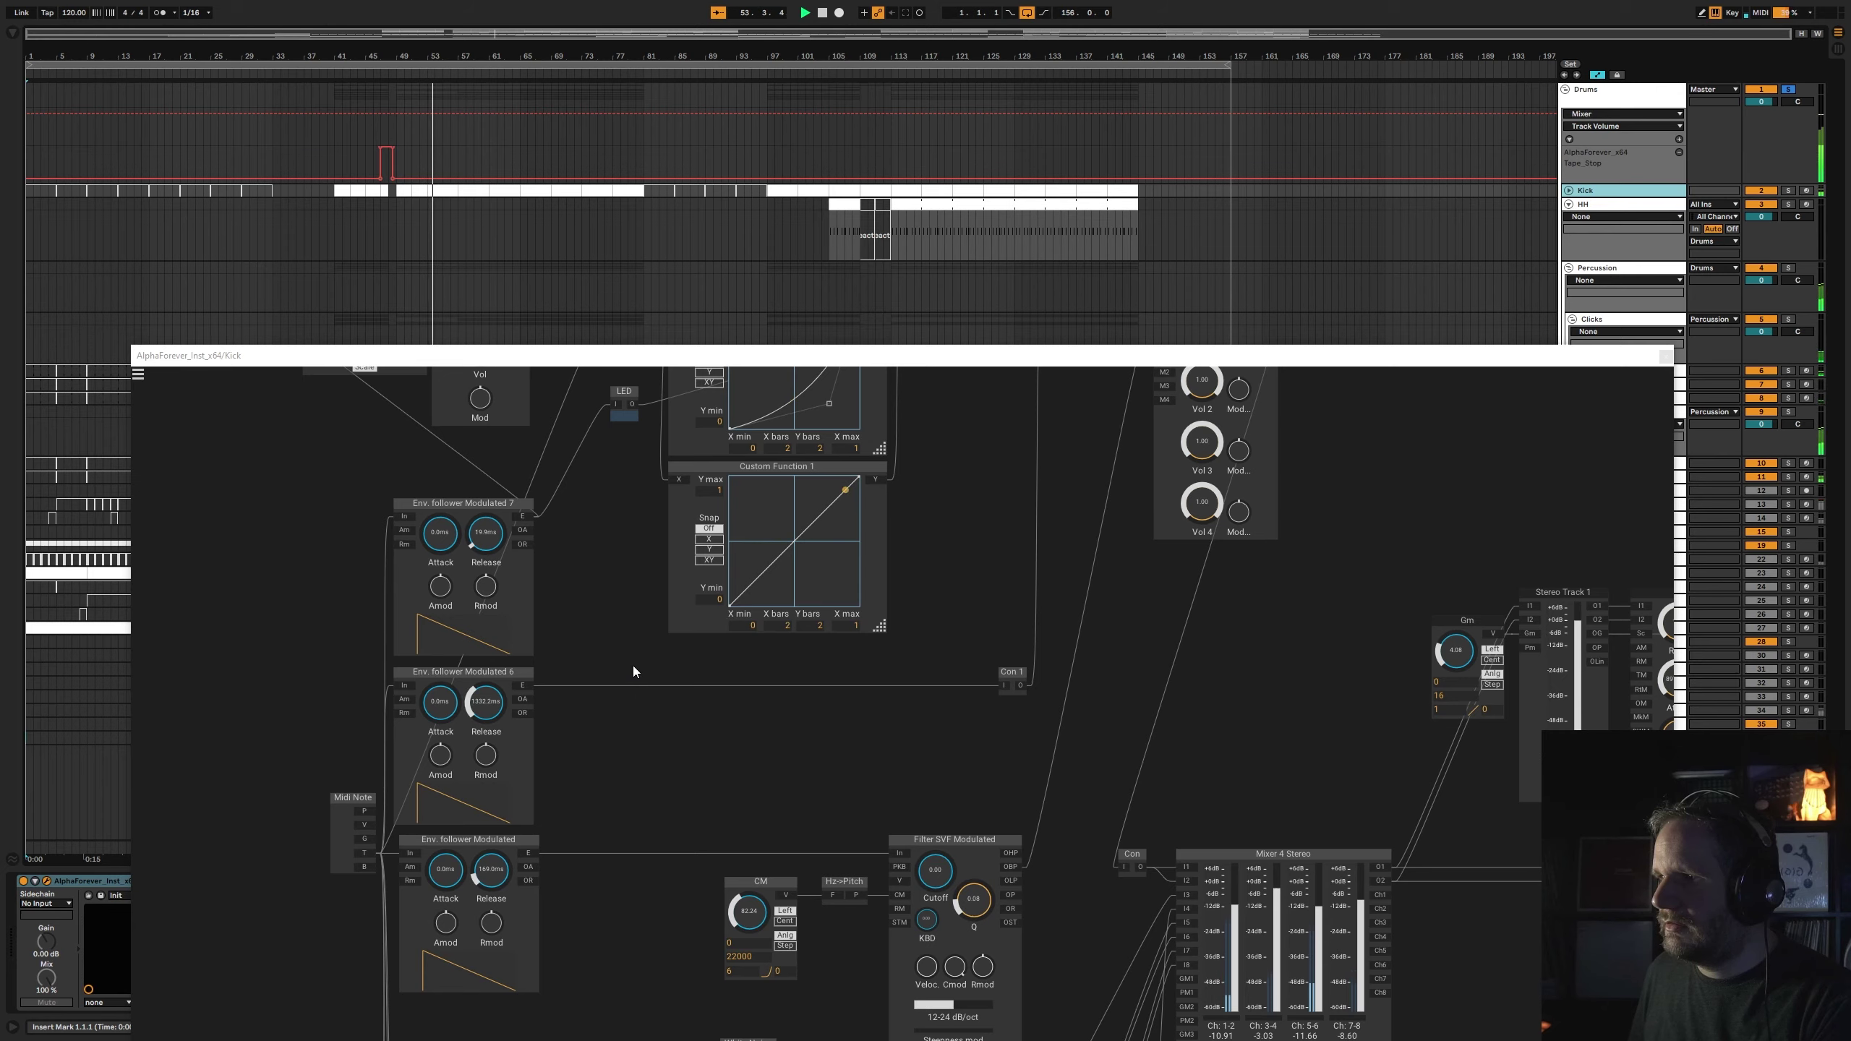
{"action": "left_click_drag", "start_coordinate": [634, 668], "coordinate": [476, 668]}
{"action": "left_click_drag", "start_coordinate": [1012, 693], "coordinate": [975, 481]}
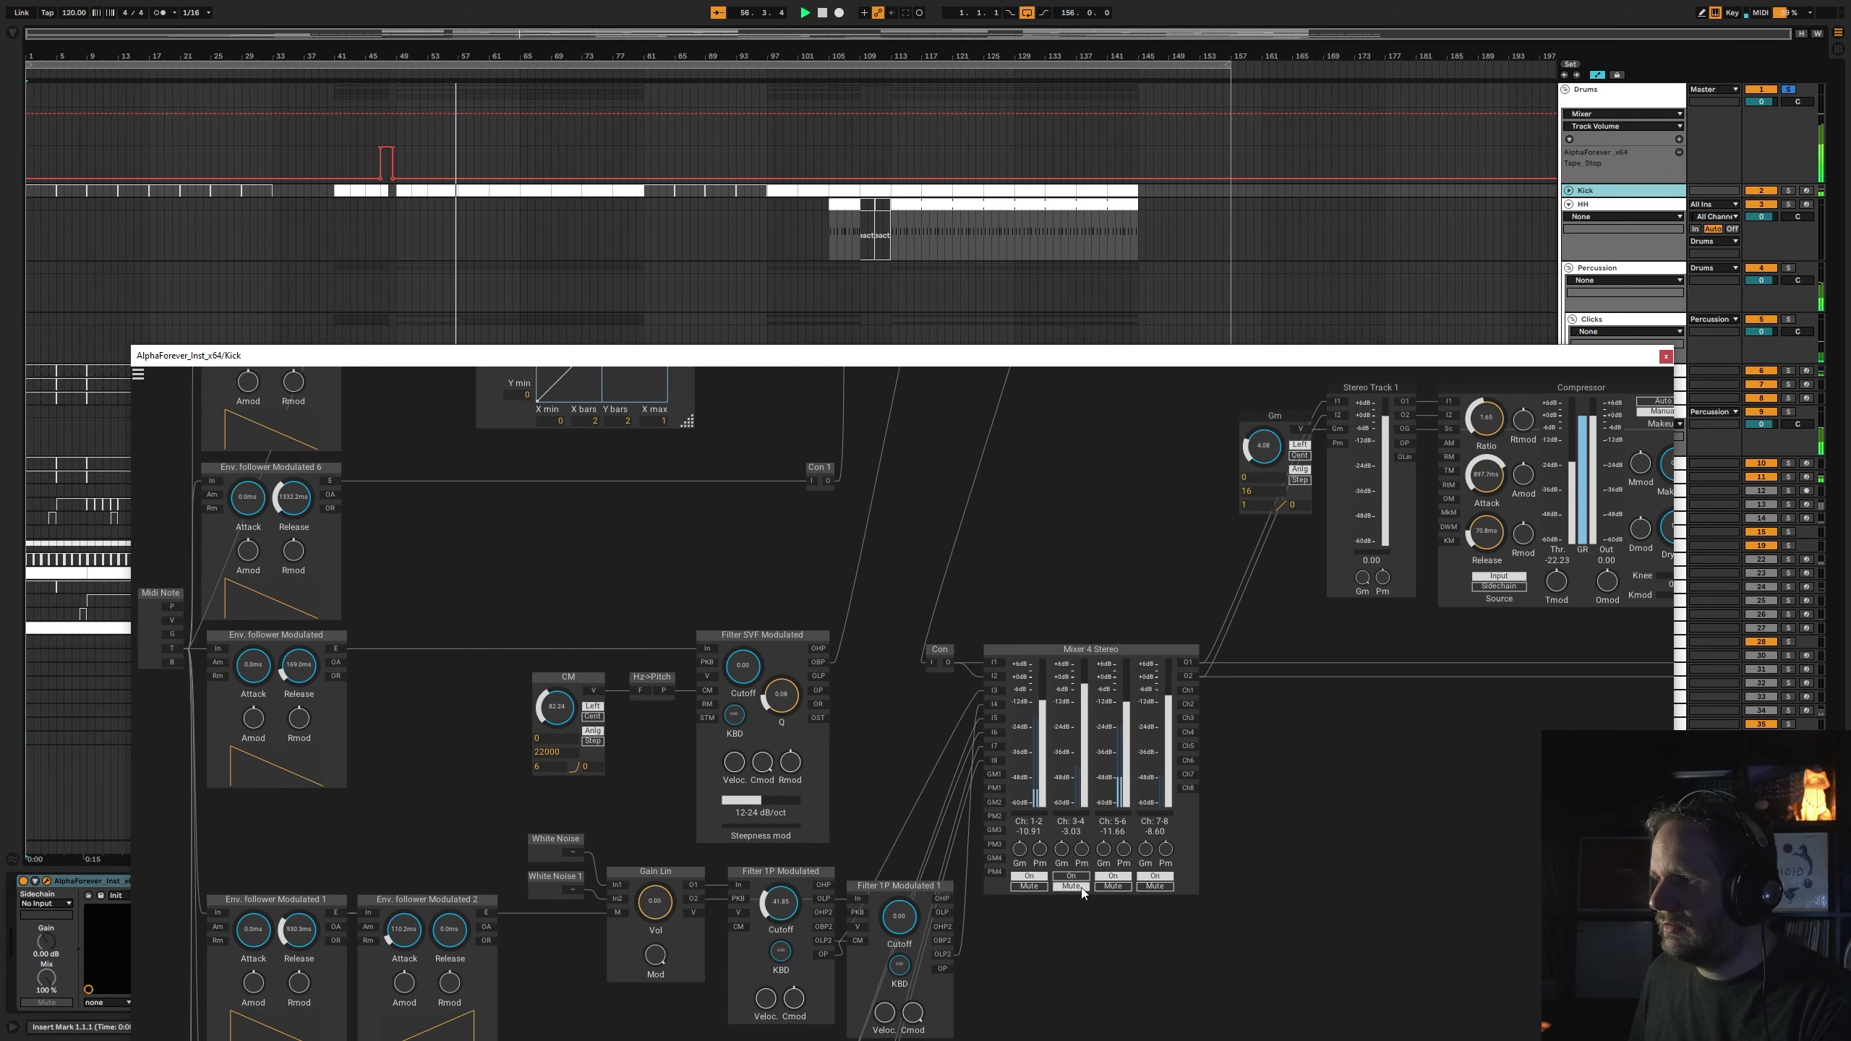
{"action": "left_click_drag", "start_coordinate": [1026, 582], "coordinate": [1129, 914]}
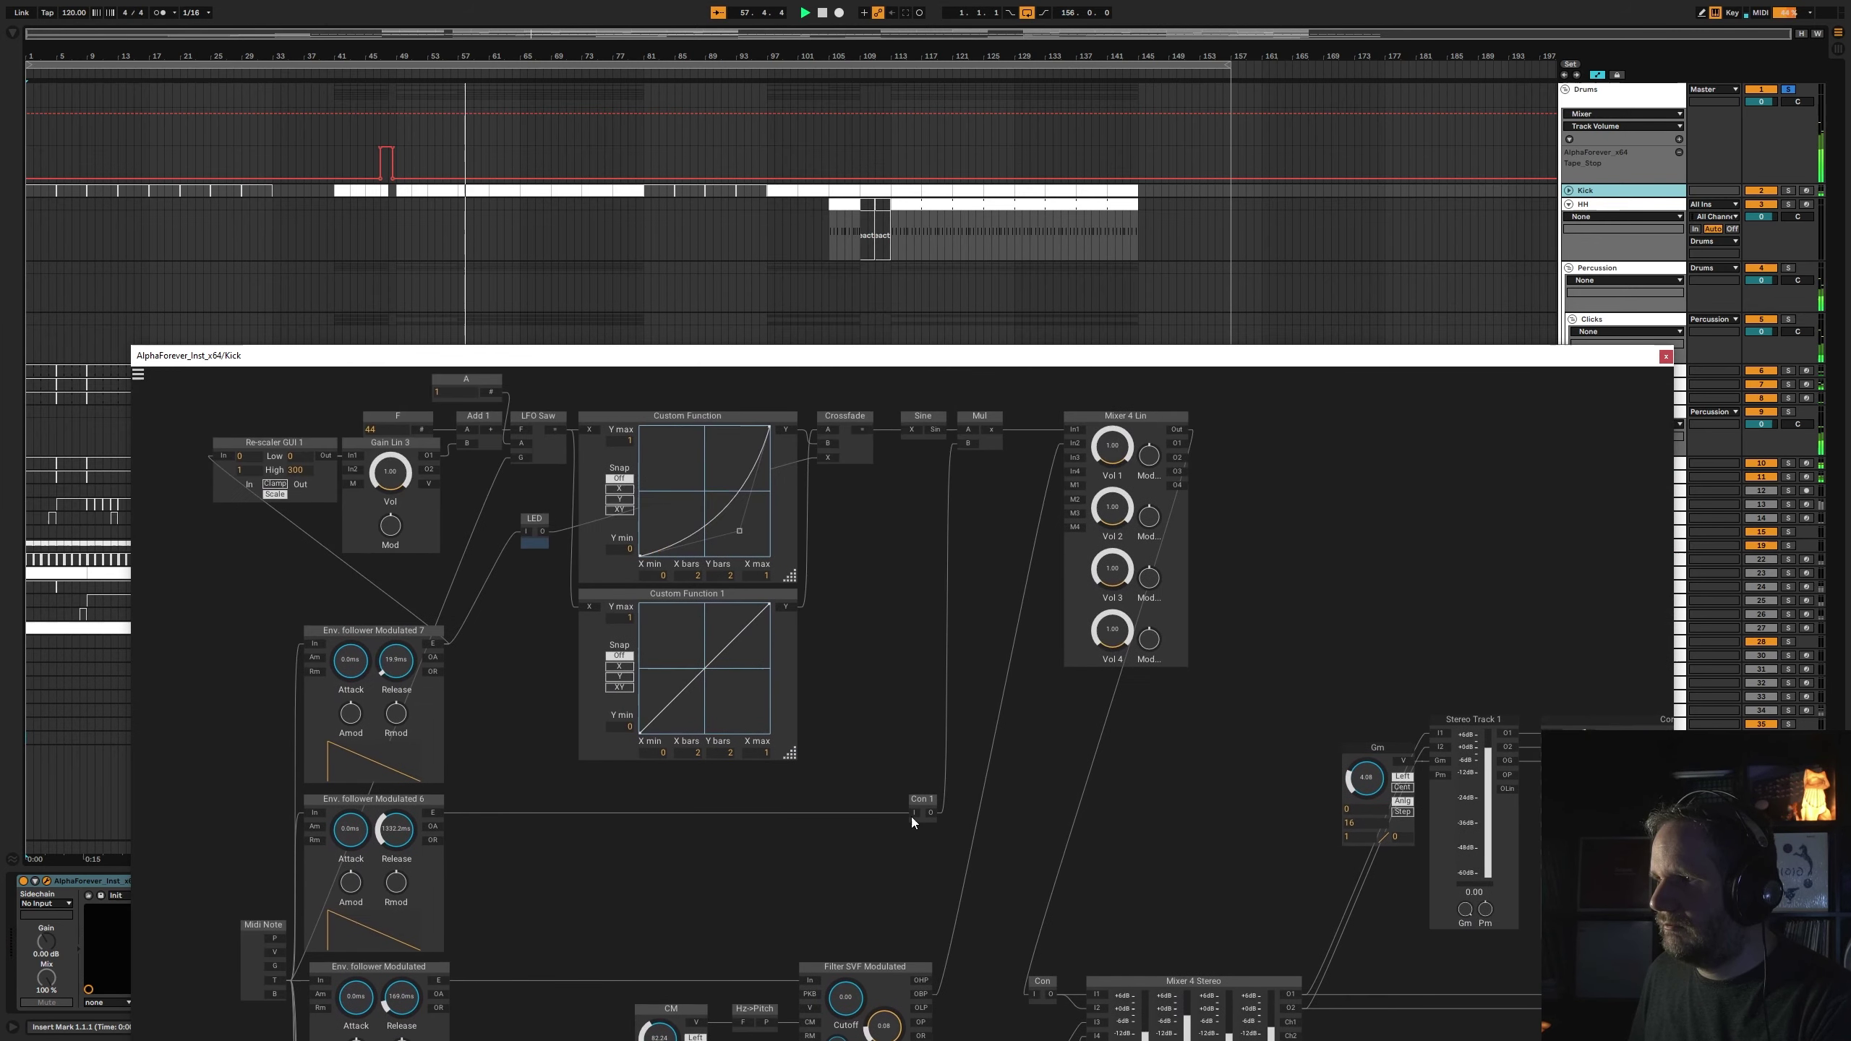
{"action": "left_click", "coordinate": [400, 809]}
{"action": "left_click_drag", "start_coordinate": [1118, 819], "coordinate": [1008, 588]}
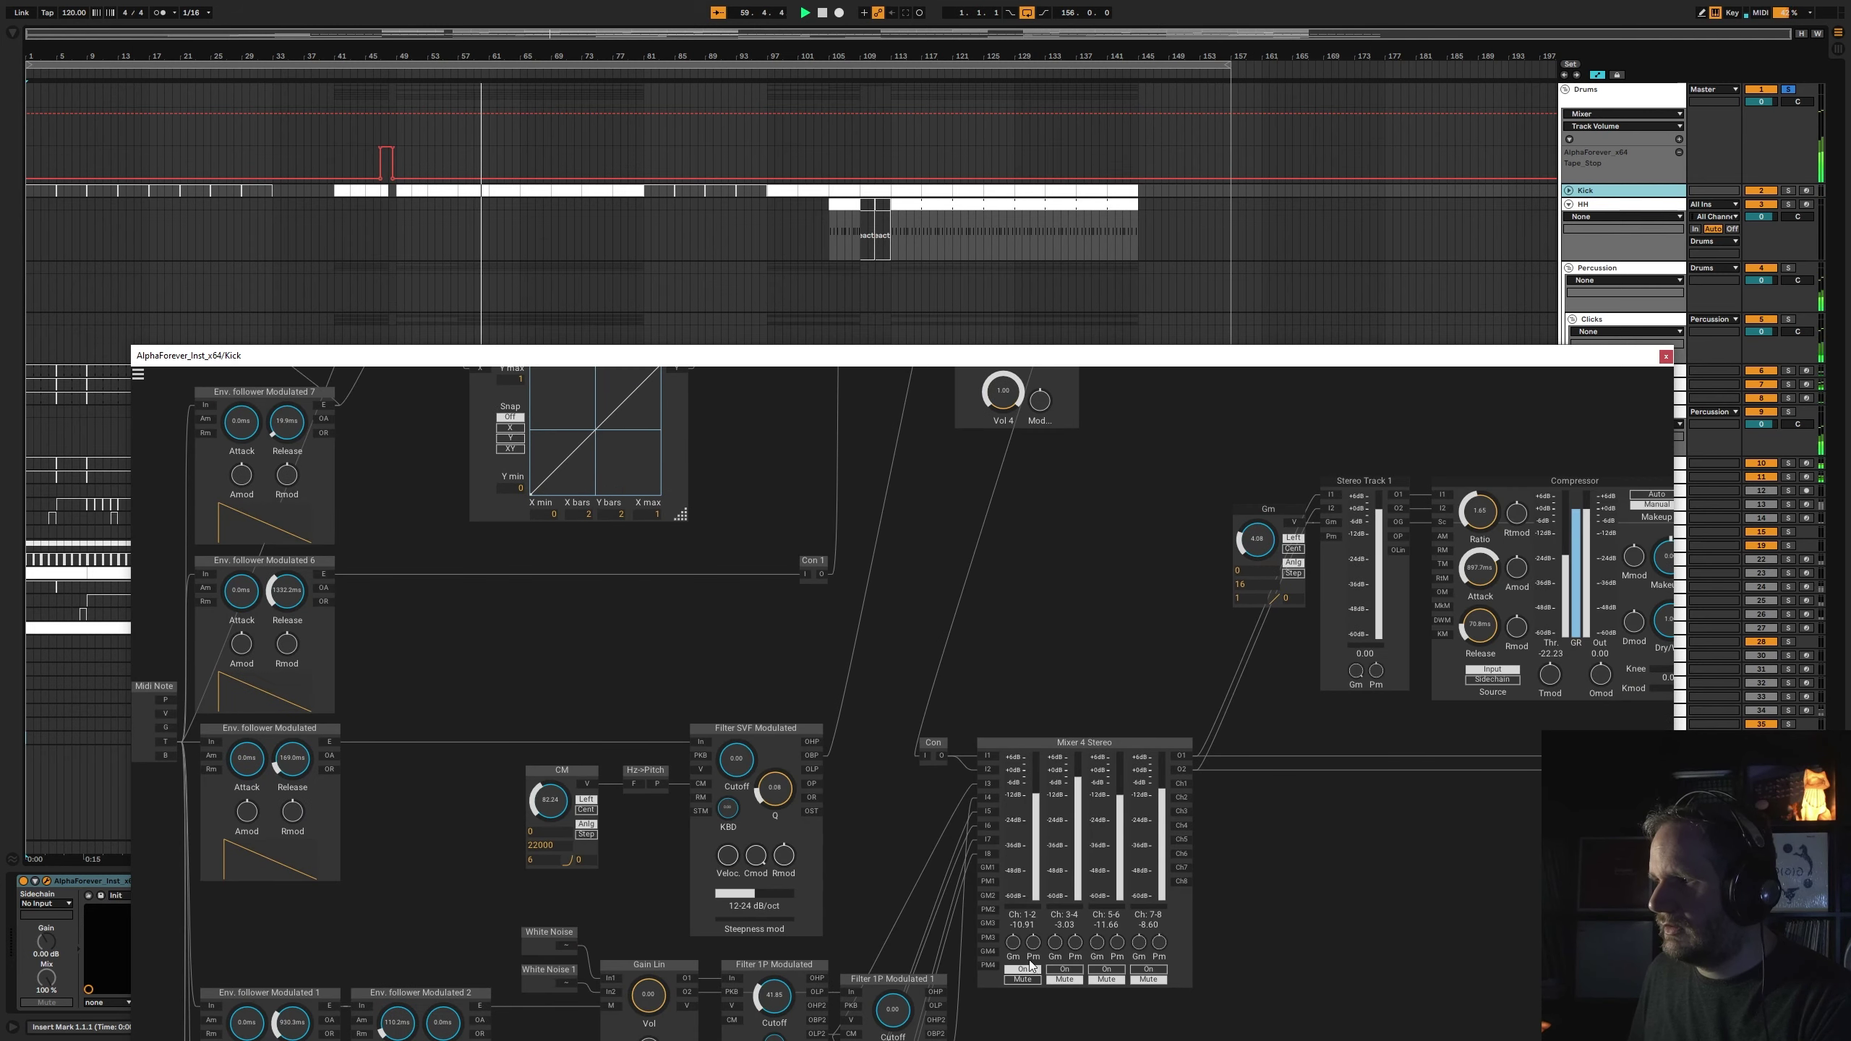
{"action": "left_click", "coordinate": [1148, 970]}
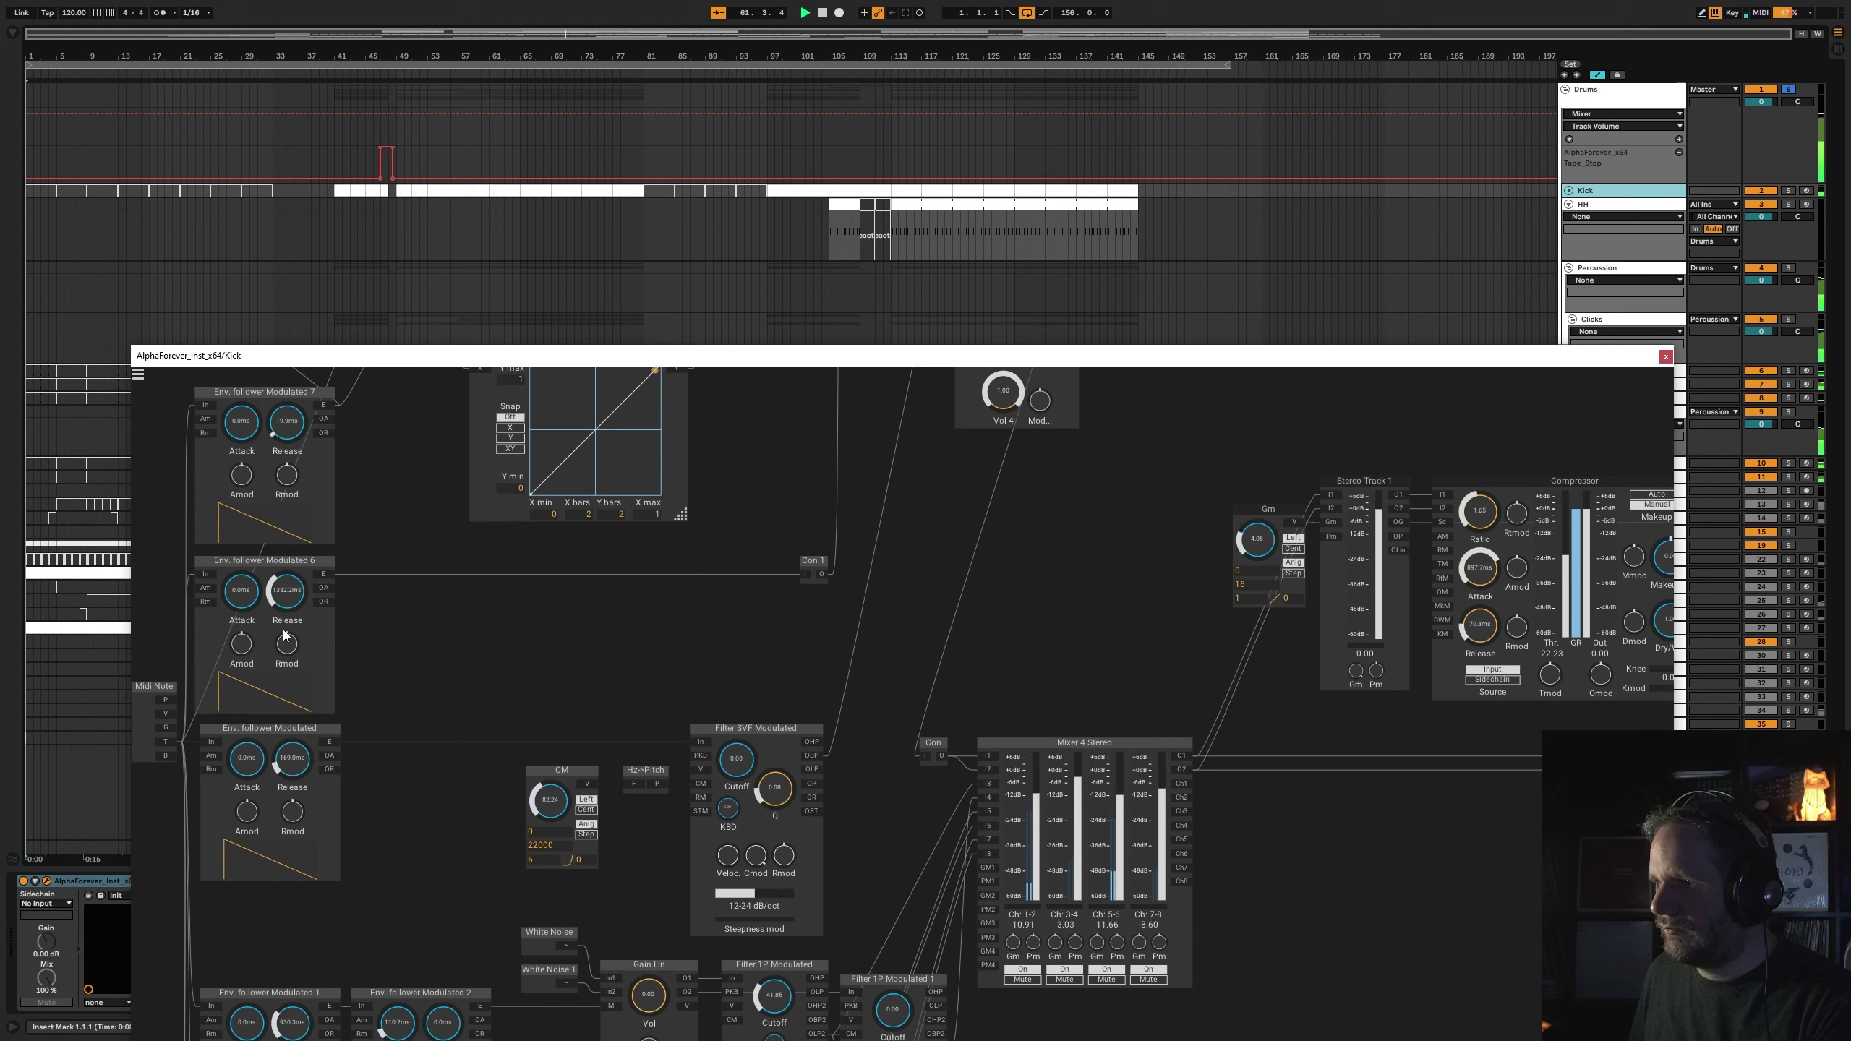
- Shorten the release of Env. follower Modulated 6 in the kick patch, stop playback and close the patch window
{"action": "left_click_drag", "start_coordinate": [286, 592], "coordinate": [285, 613]}
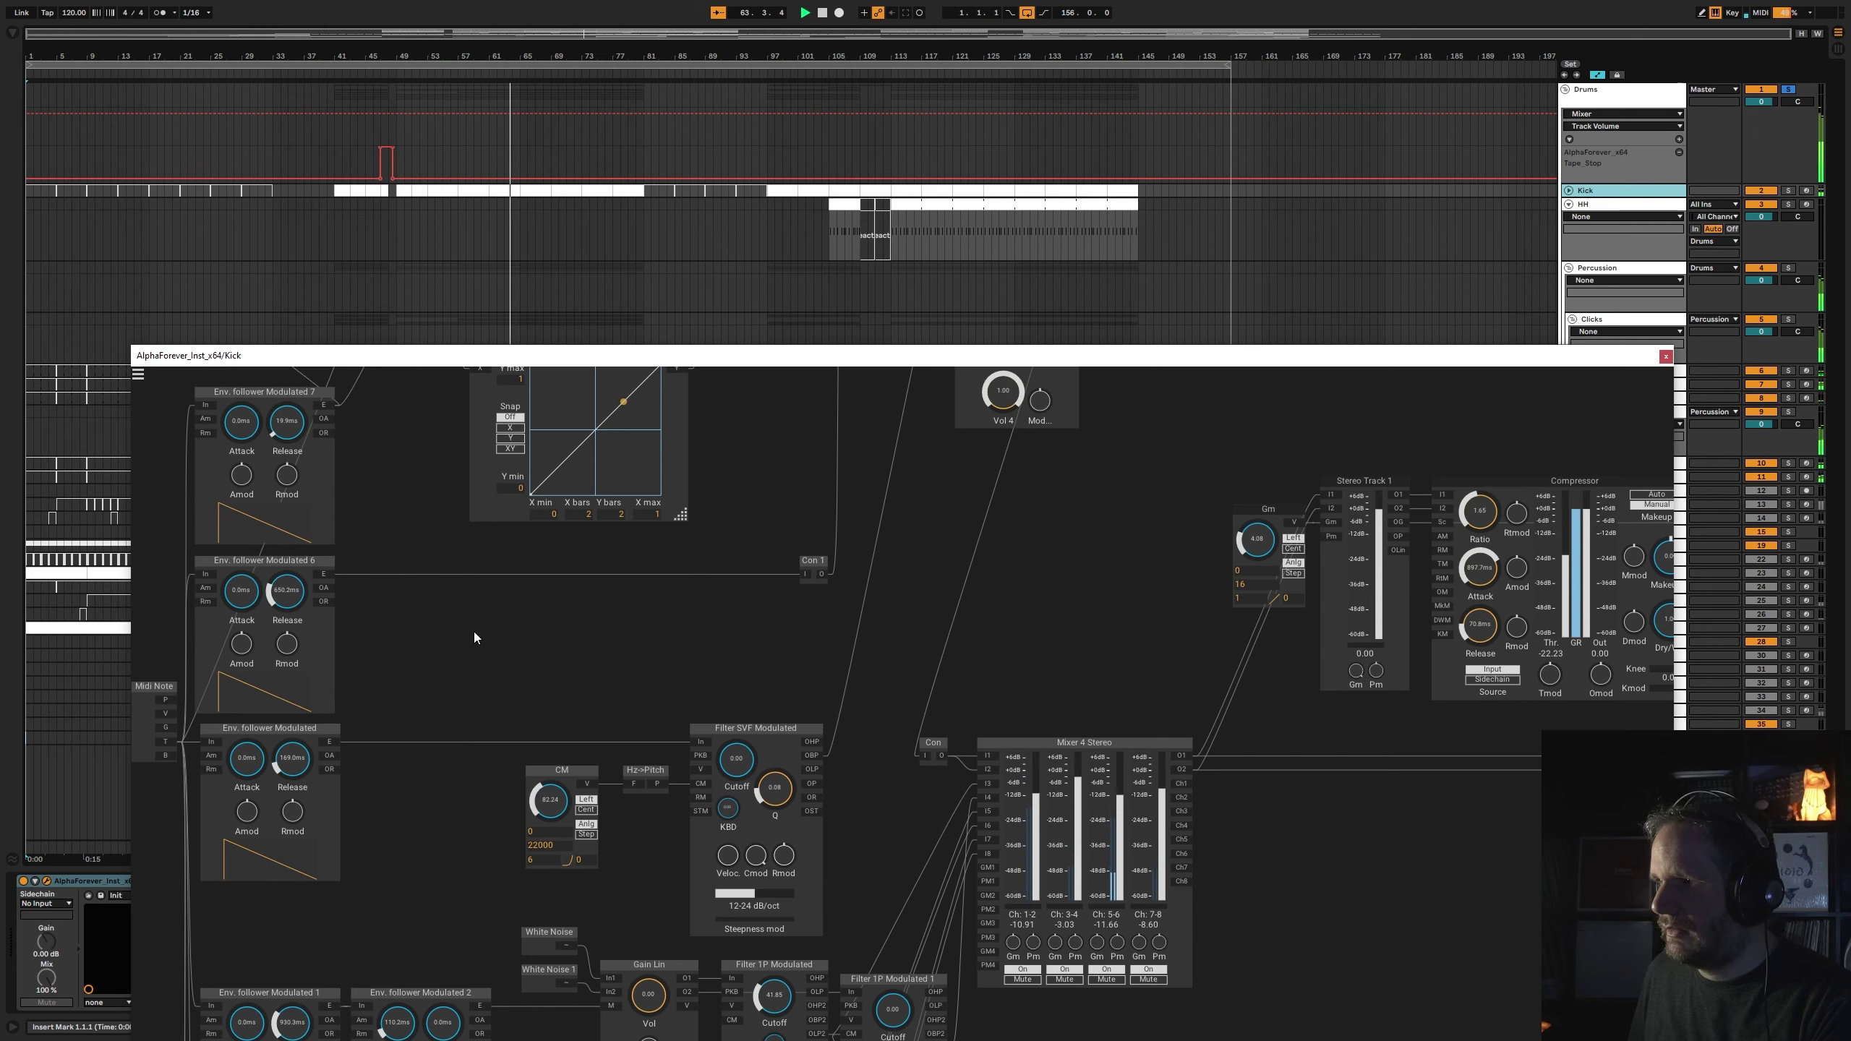
{"action": "key", "text": "space"}
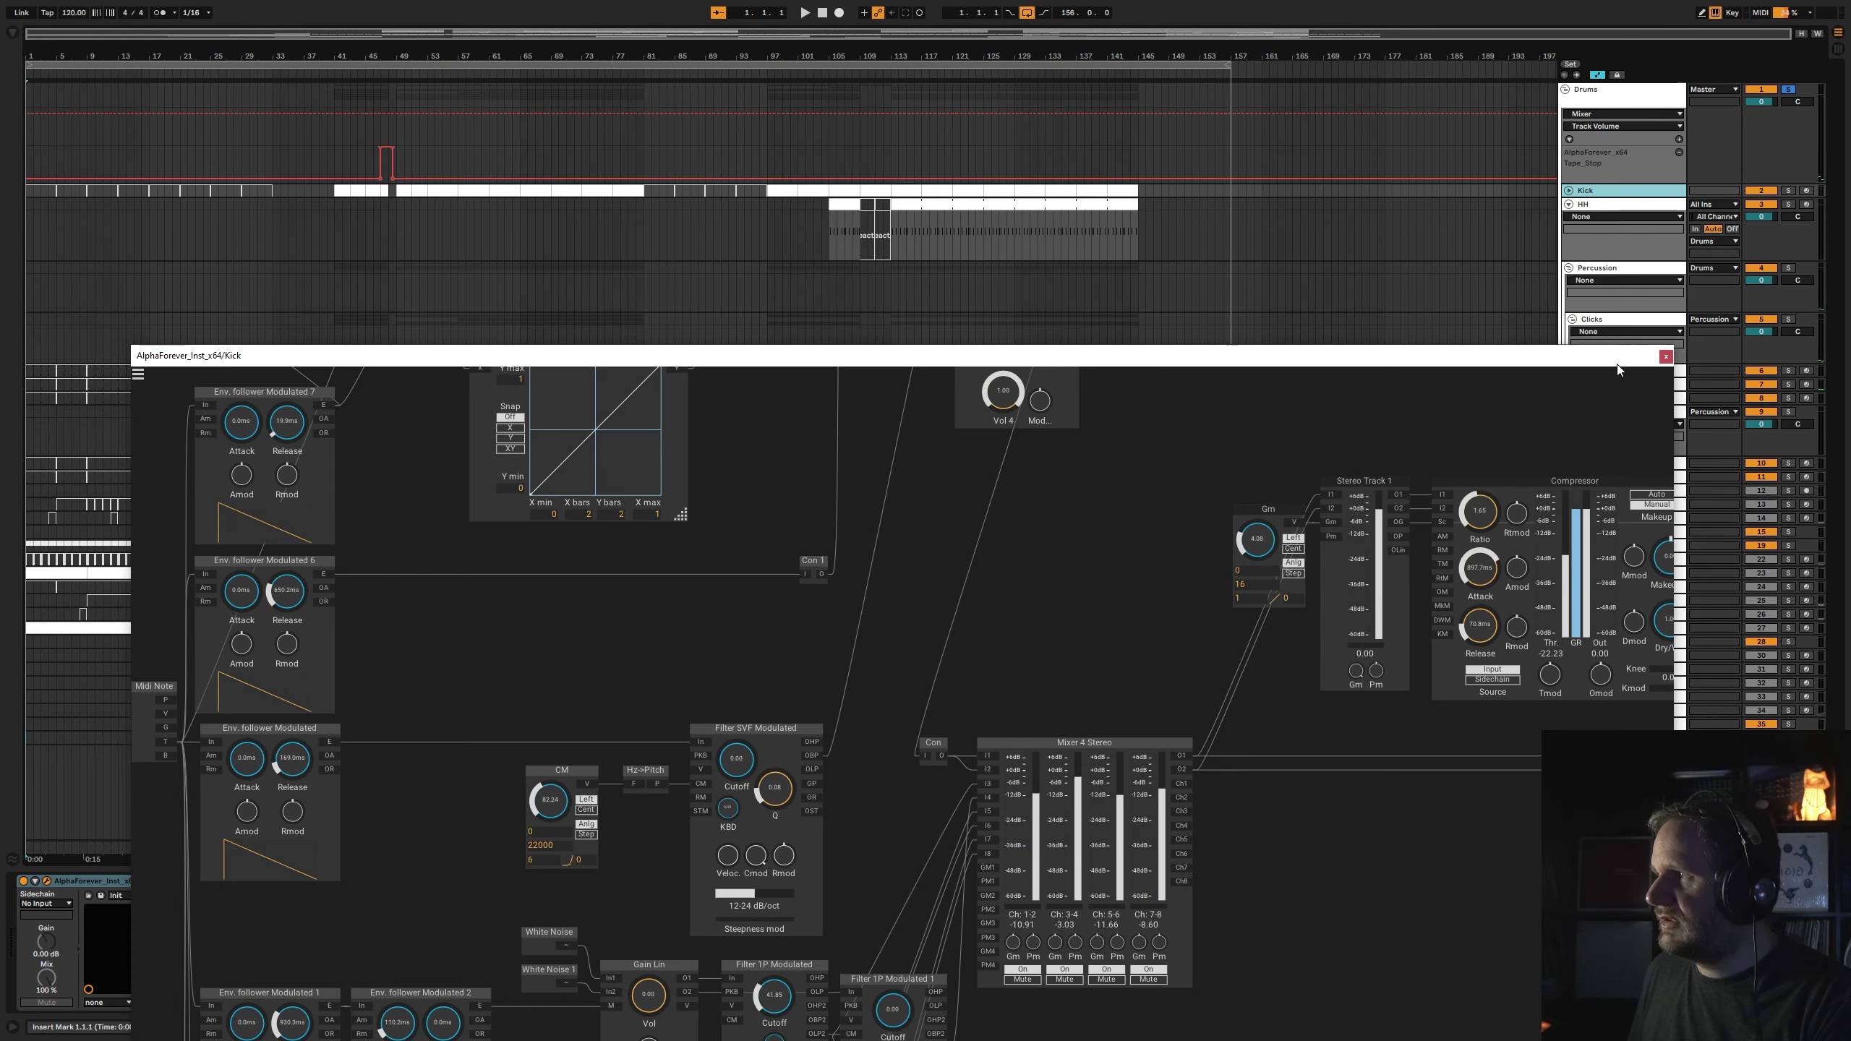
{"action": "left_click_drag", "start_coordinate": [1613, 363], "coordinate": [1464, 112]}
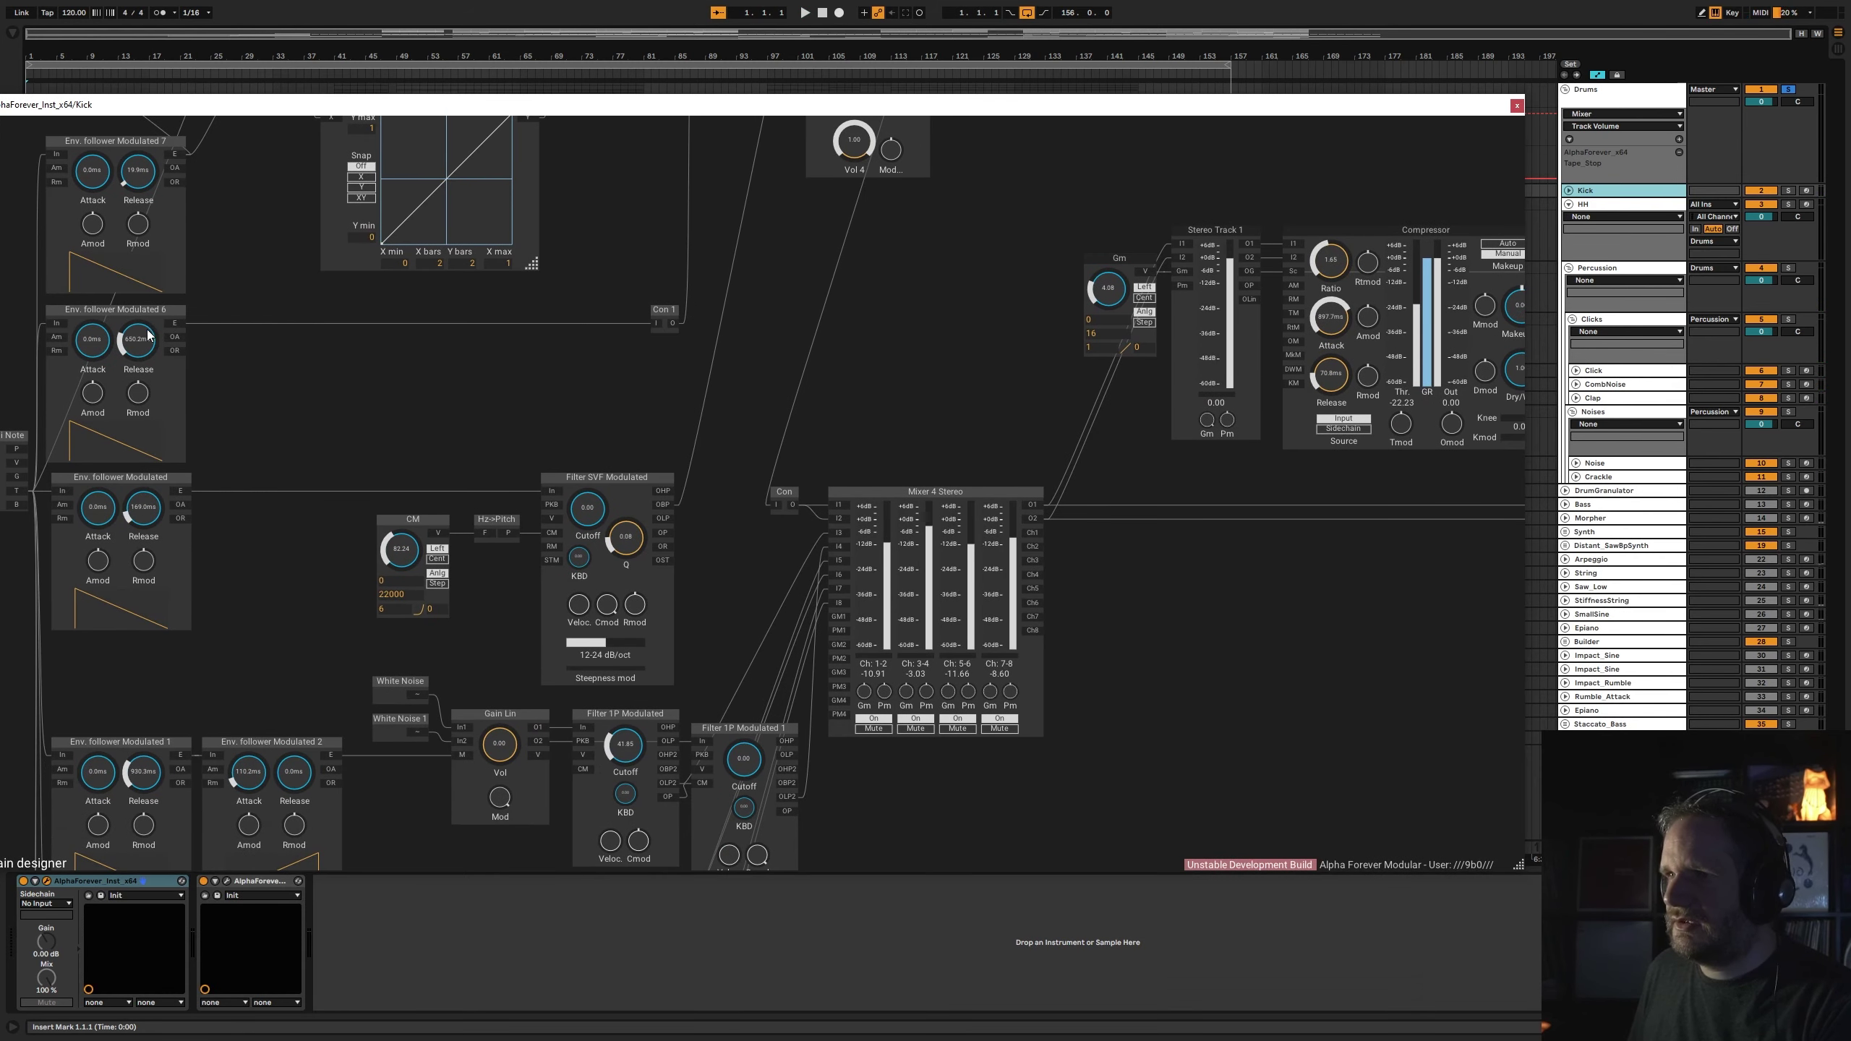
{"action": "left_click", "coordinate": [1516, 105]}
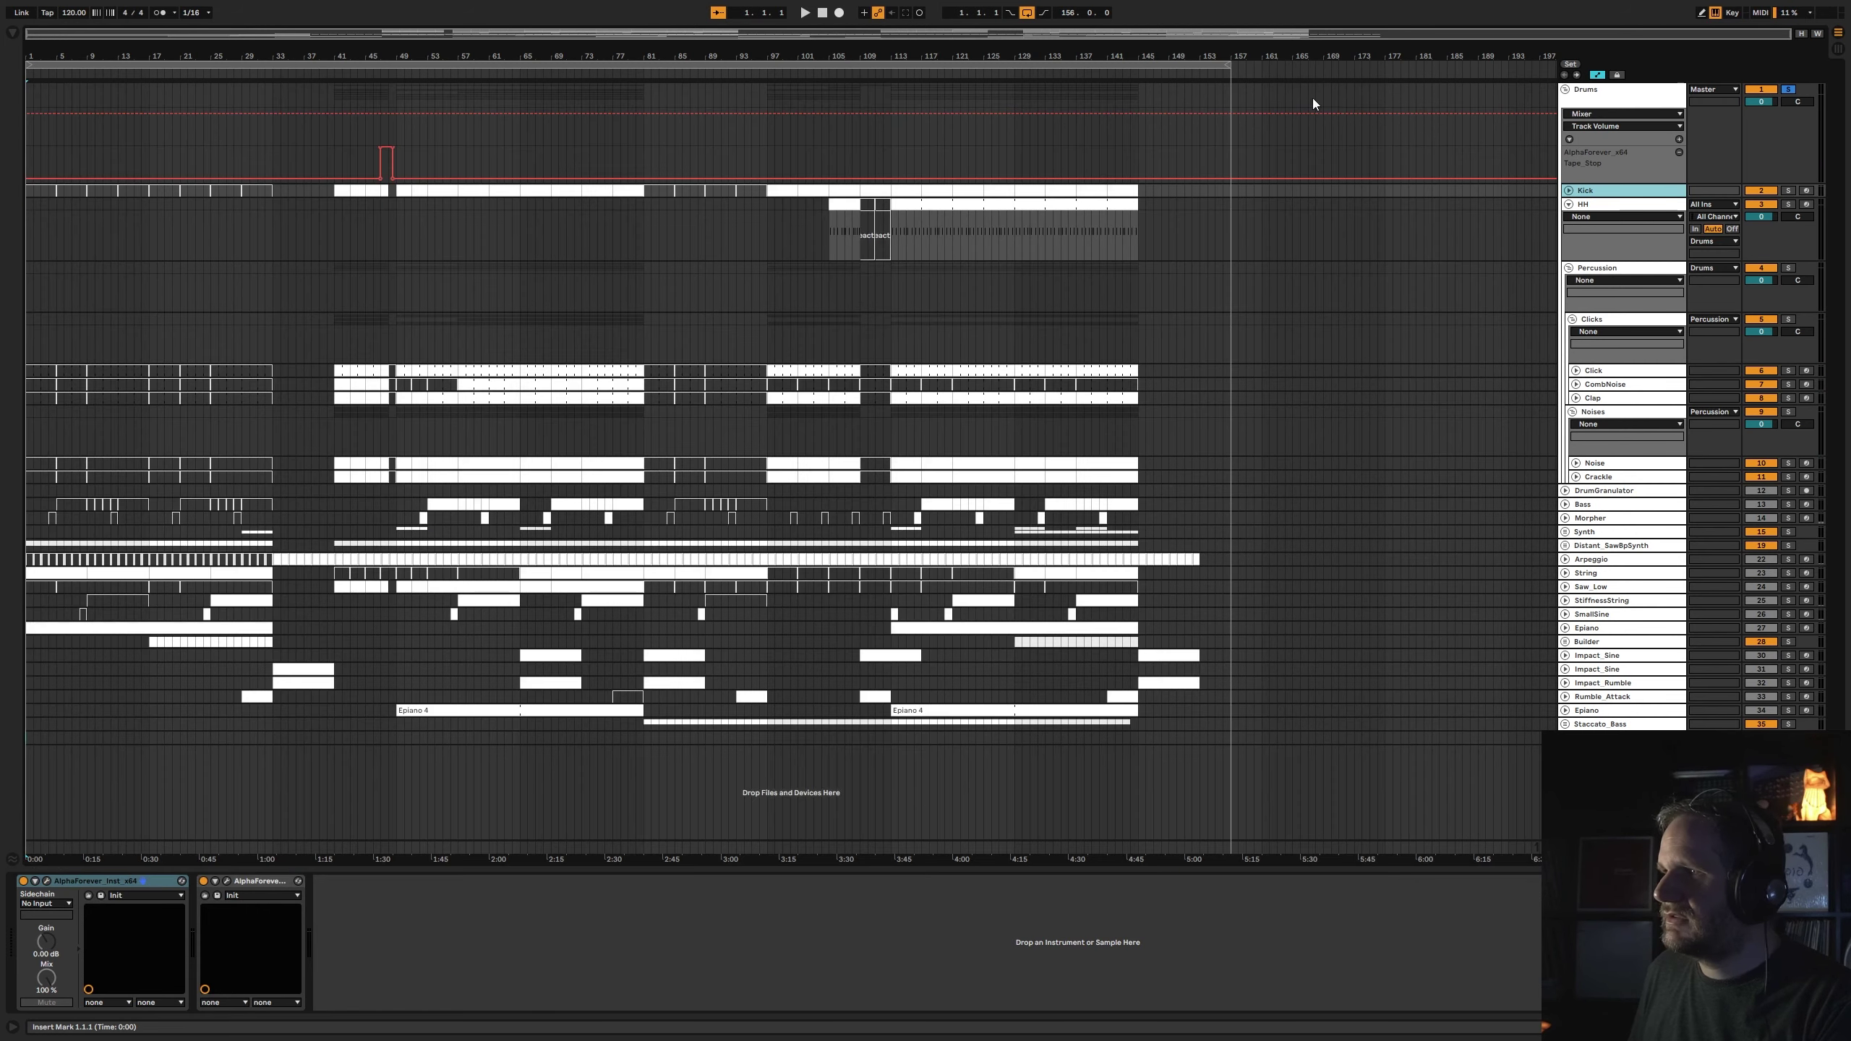
- Play the drums from around bar 53 and reopen the kick patch to check it while listening
{"action": "left_click", "coordinate": [428, 70]}
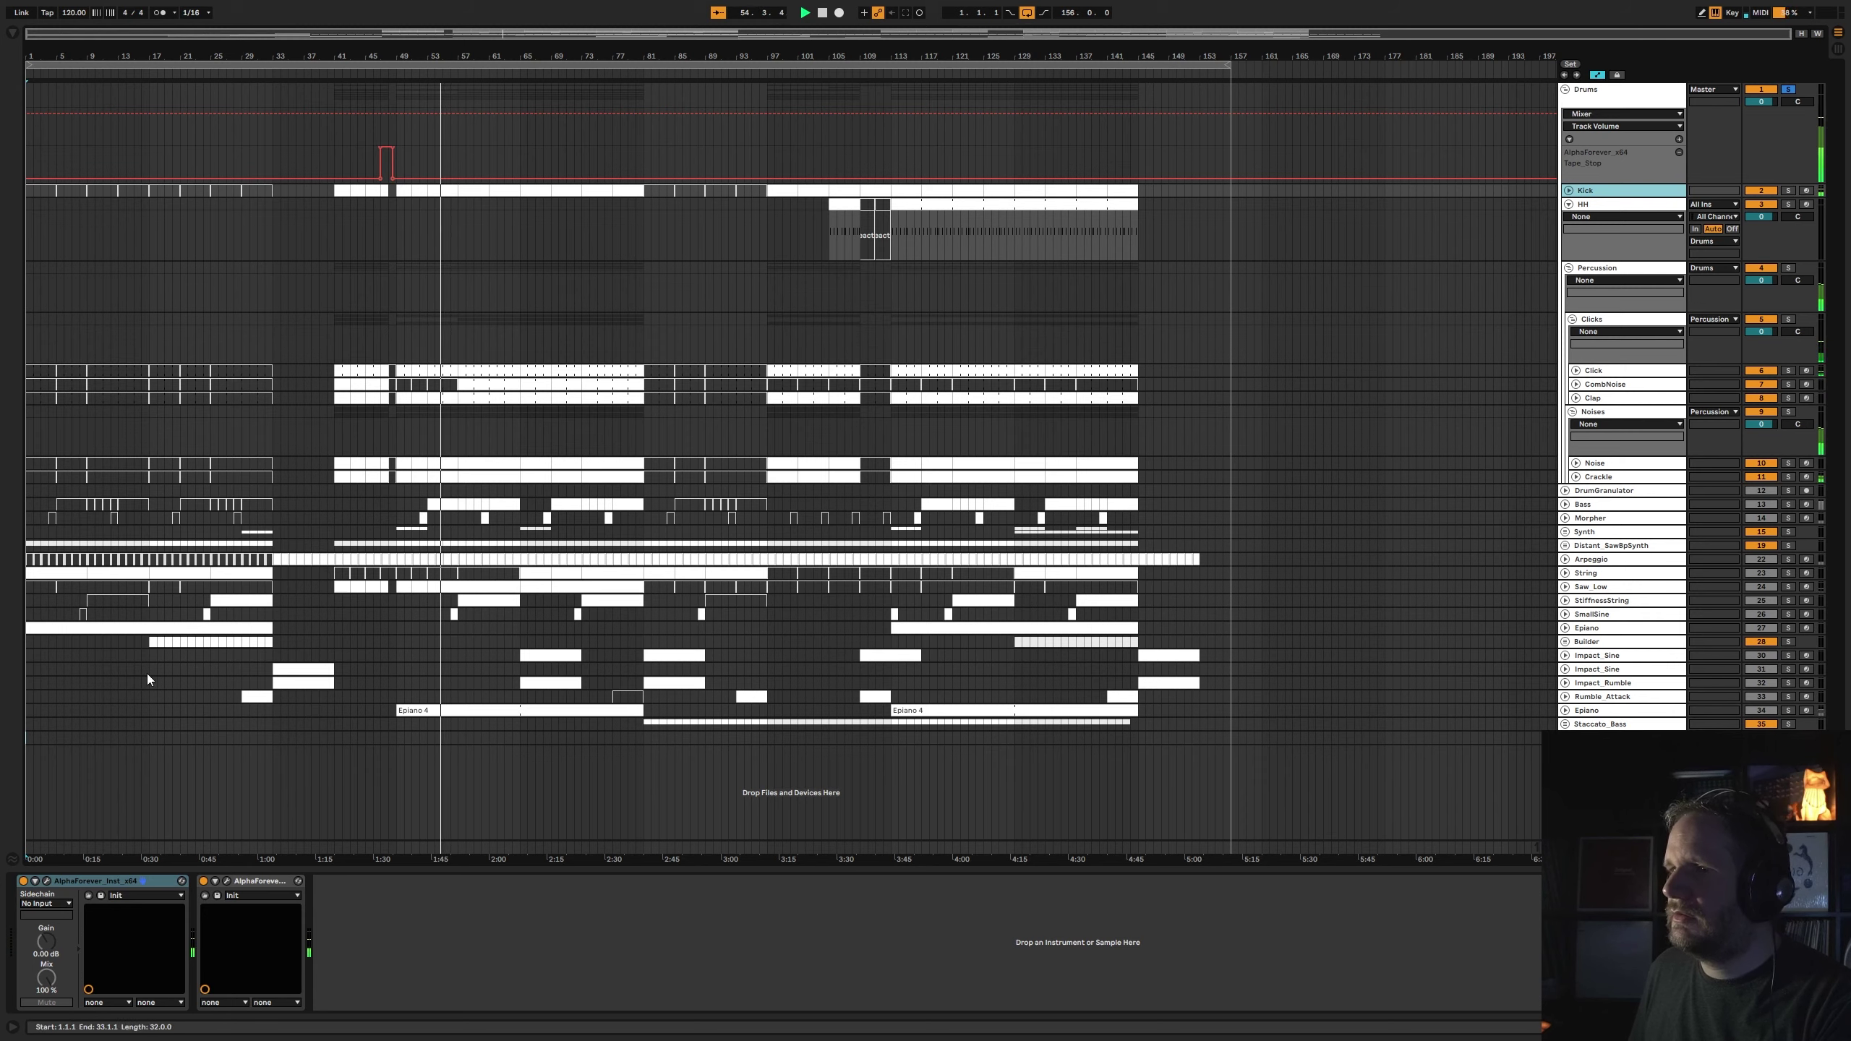
{"action": "left_click", "coordinate": [47, 882]}
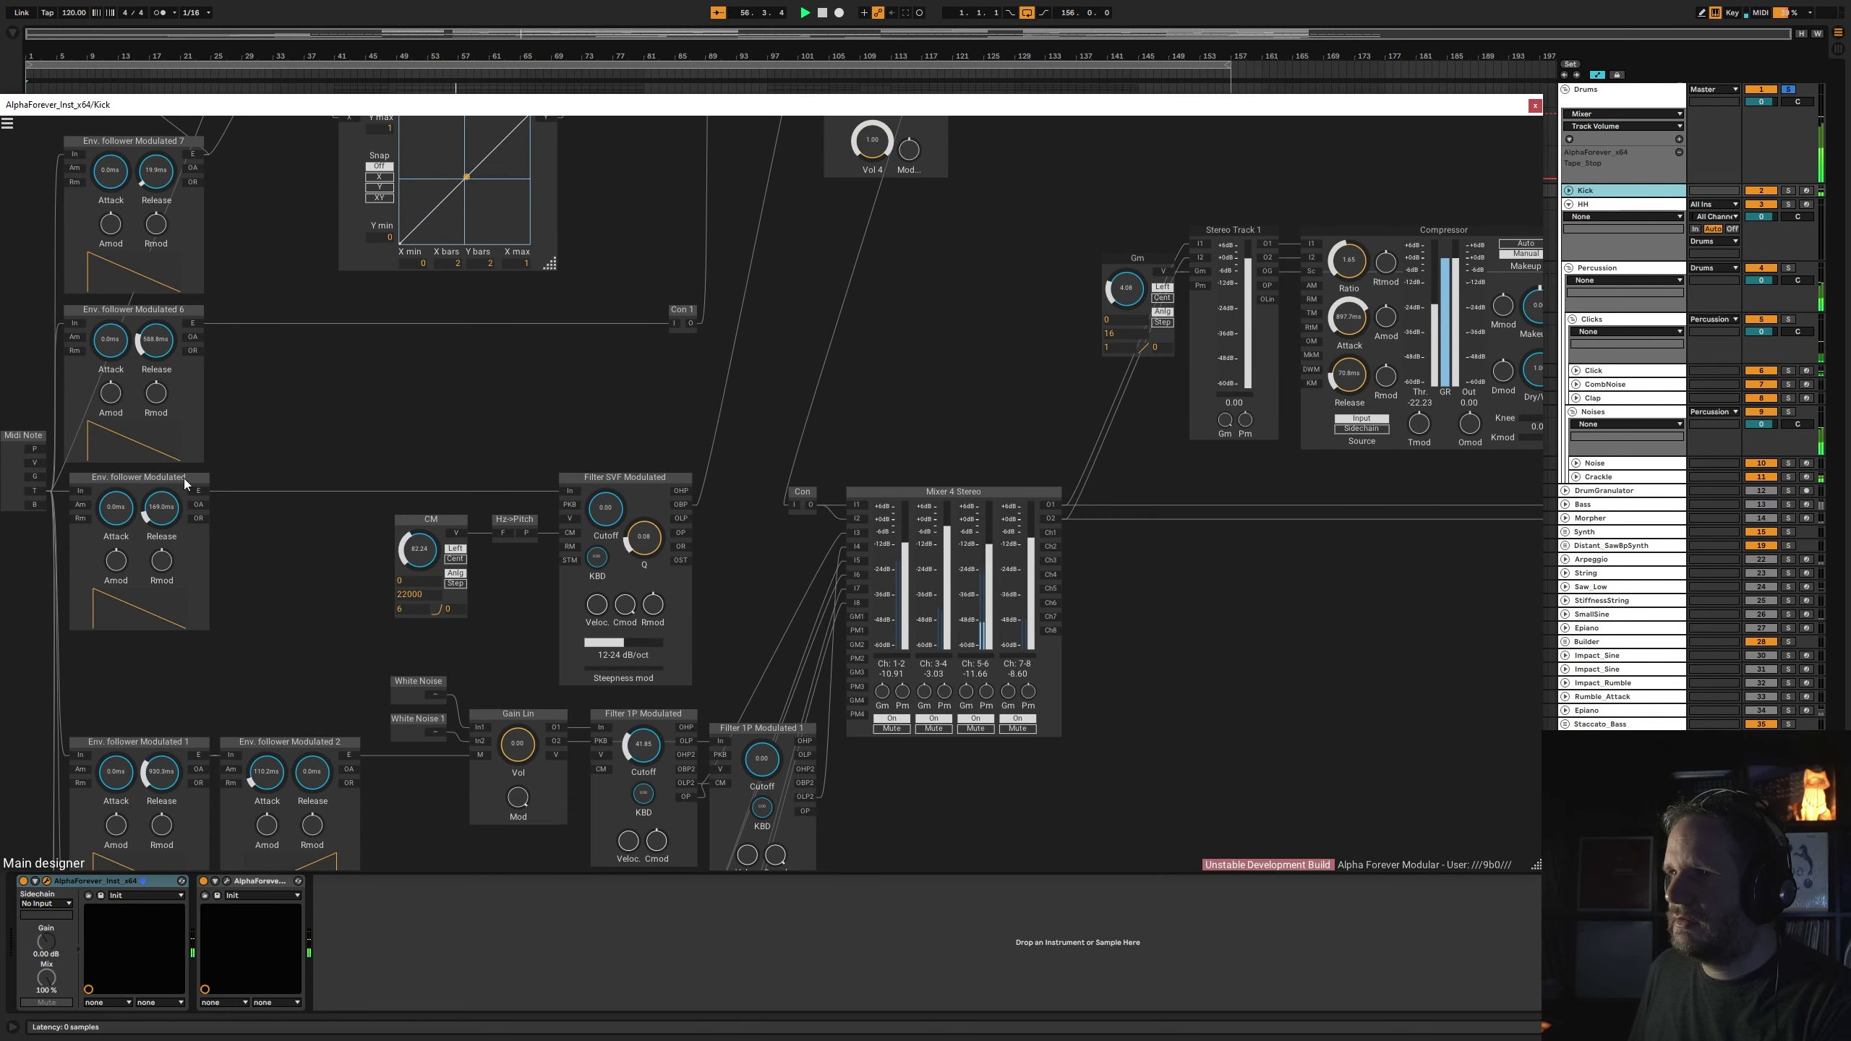
{"action": "left_click", "coordinate": [1535, 104]}
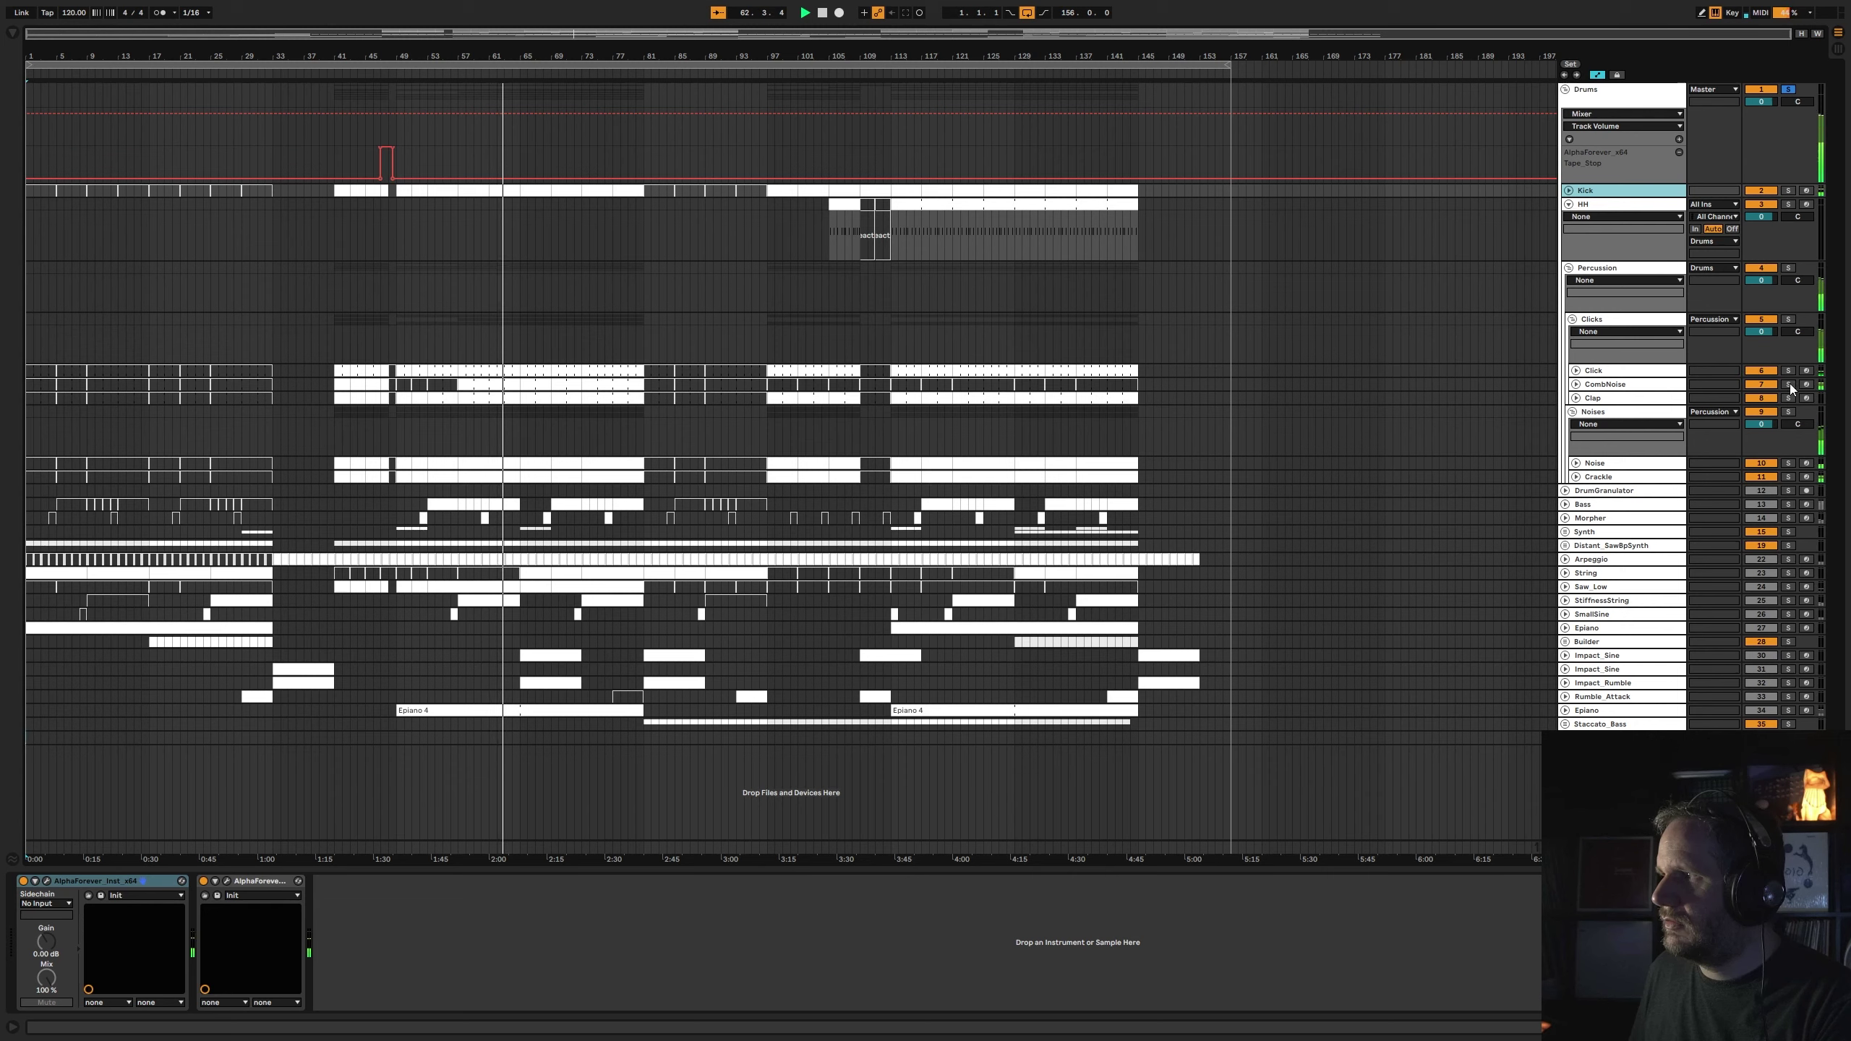
- Solo the Noises group and narrow the solo to its Noise track
{"action": "left_click", "coordinate": [1789, 412]}
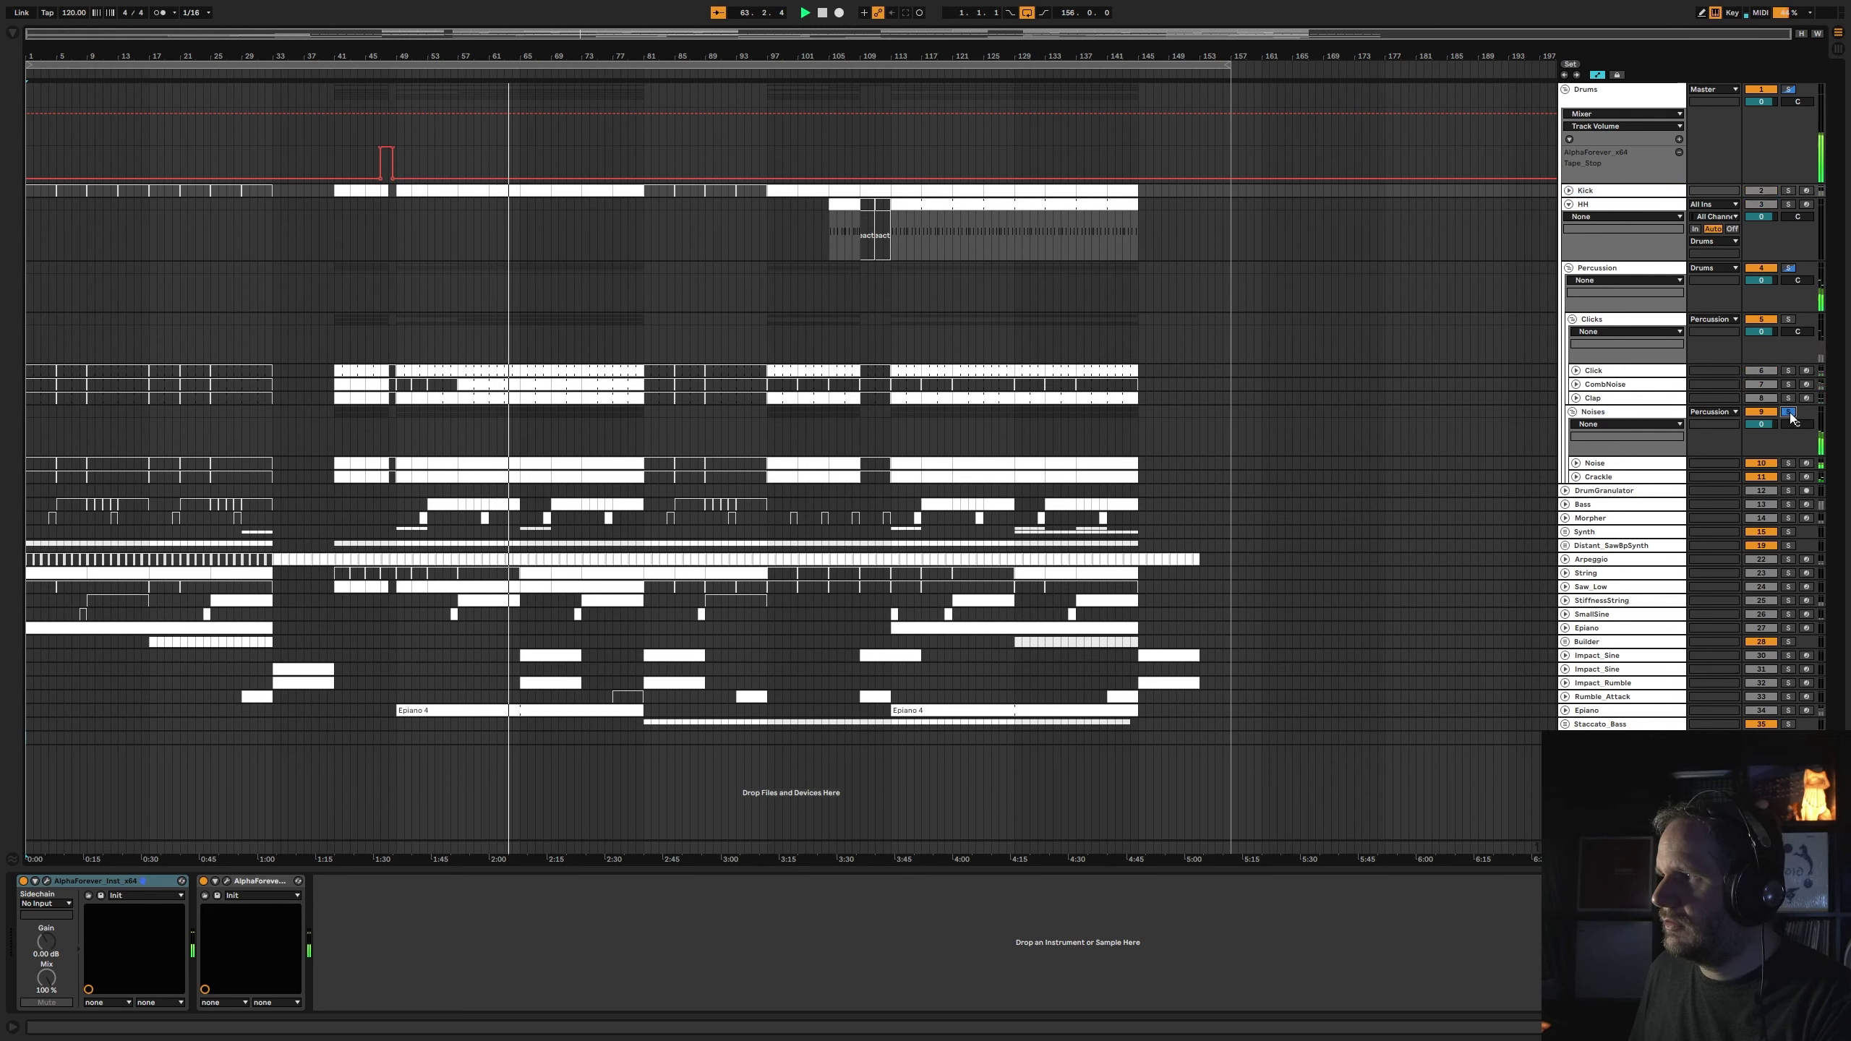
{"action": "left_click", "coordinate": [1645, 415]}
{"action": "left_click", "coordinate": [1788, 463]}
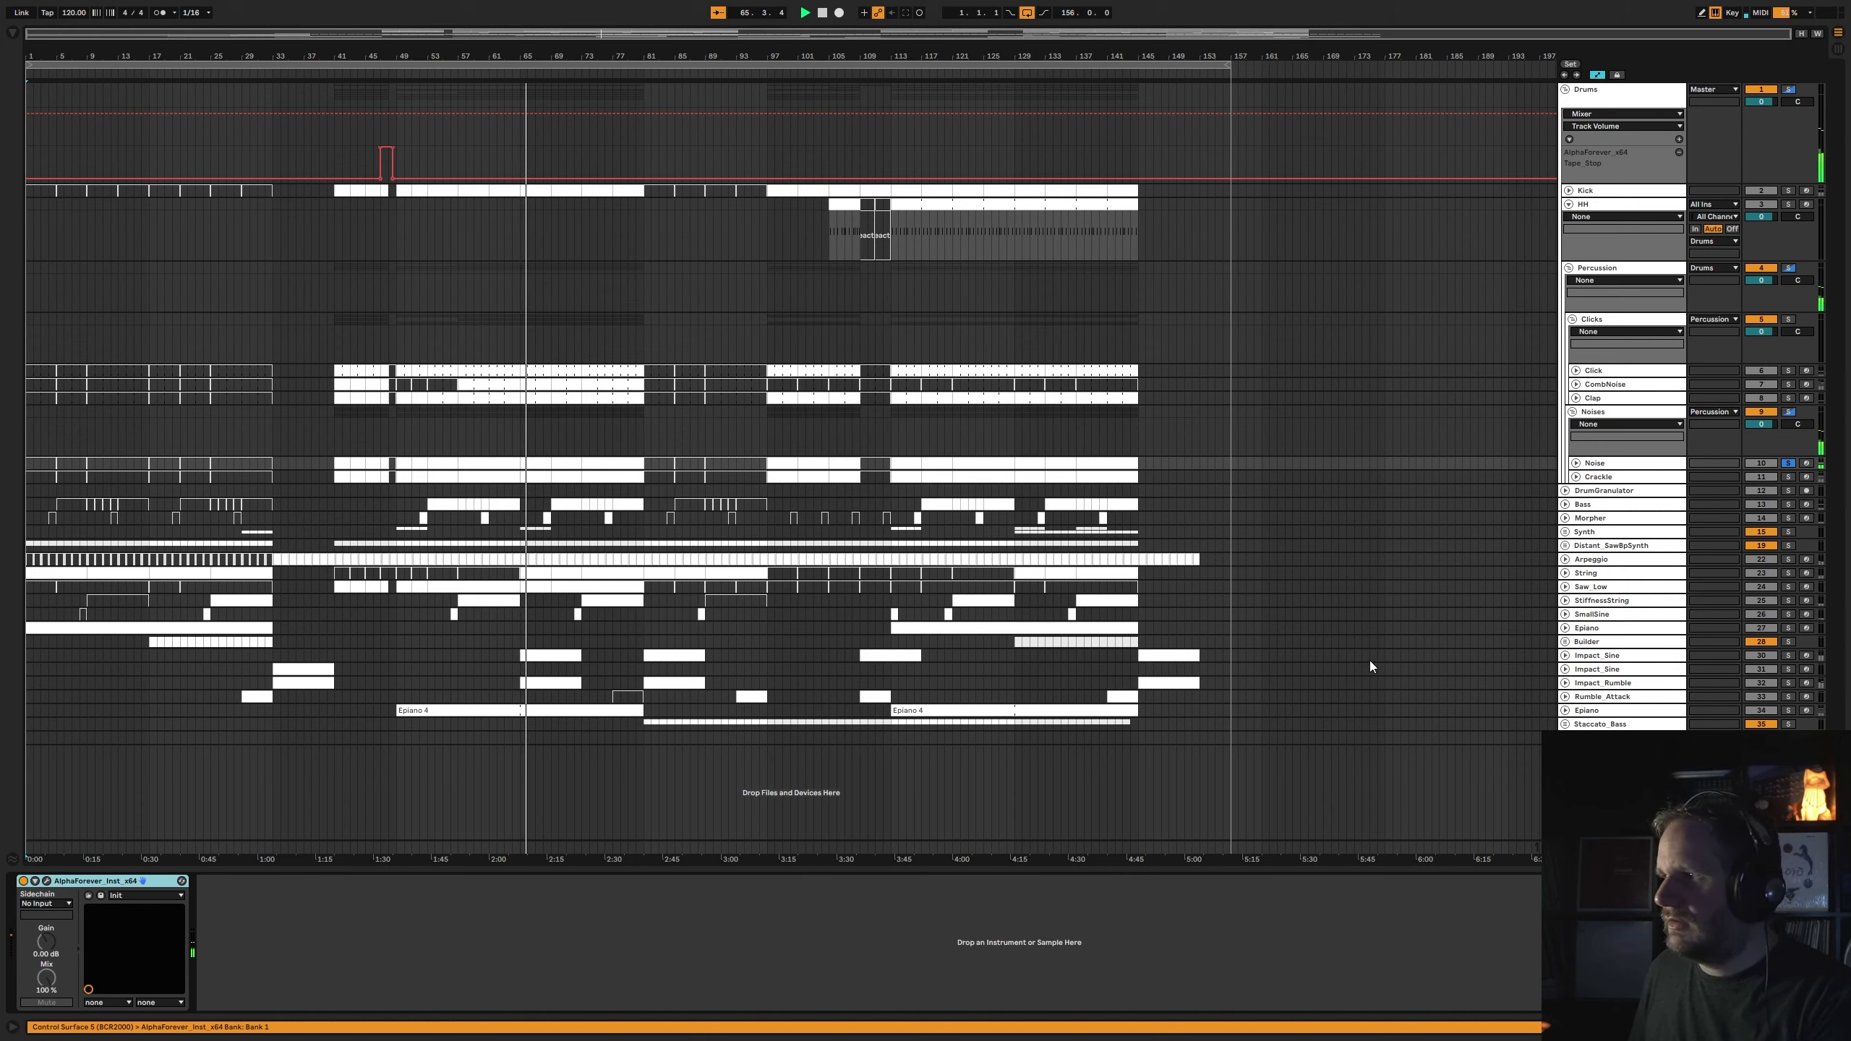
- Cut the AlphaForever_x64 effect from a temporary audio track added below Feedback_Rise and delete that track
{"action": "left_click", "coordinate": [1603, 738]}
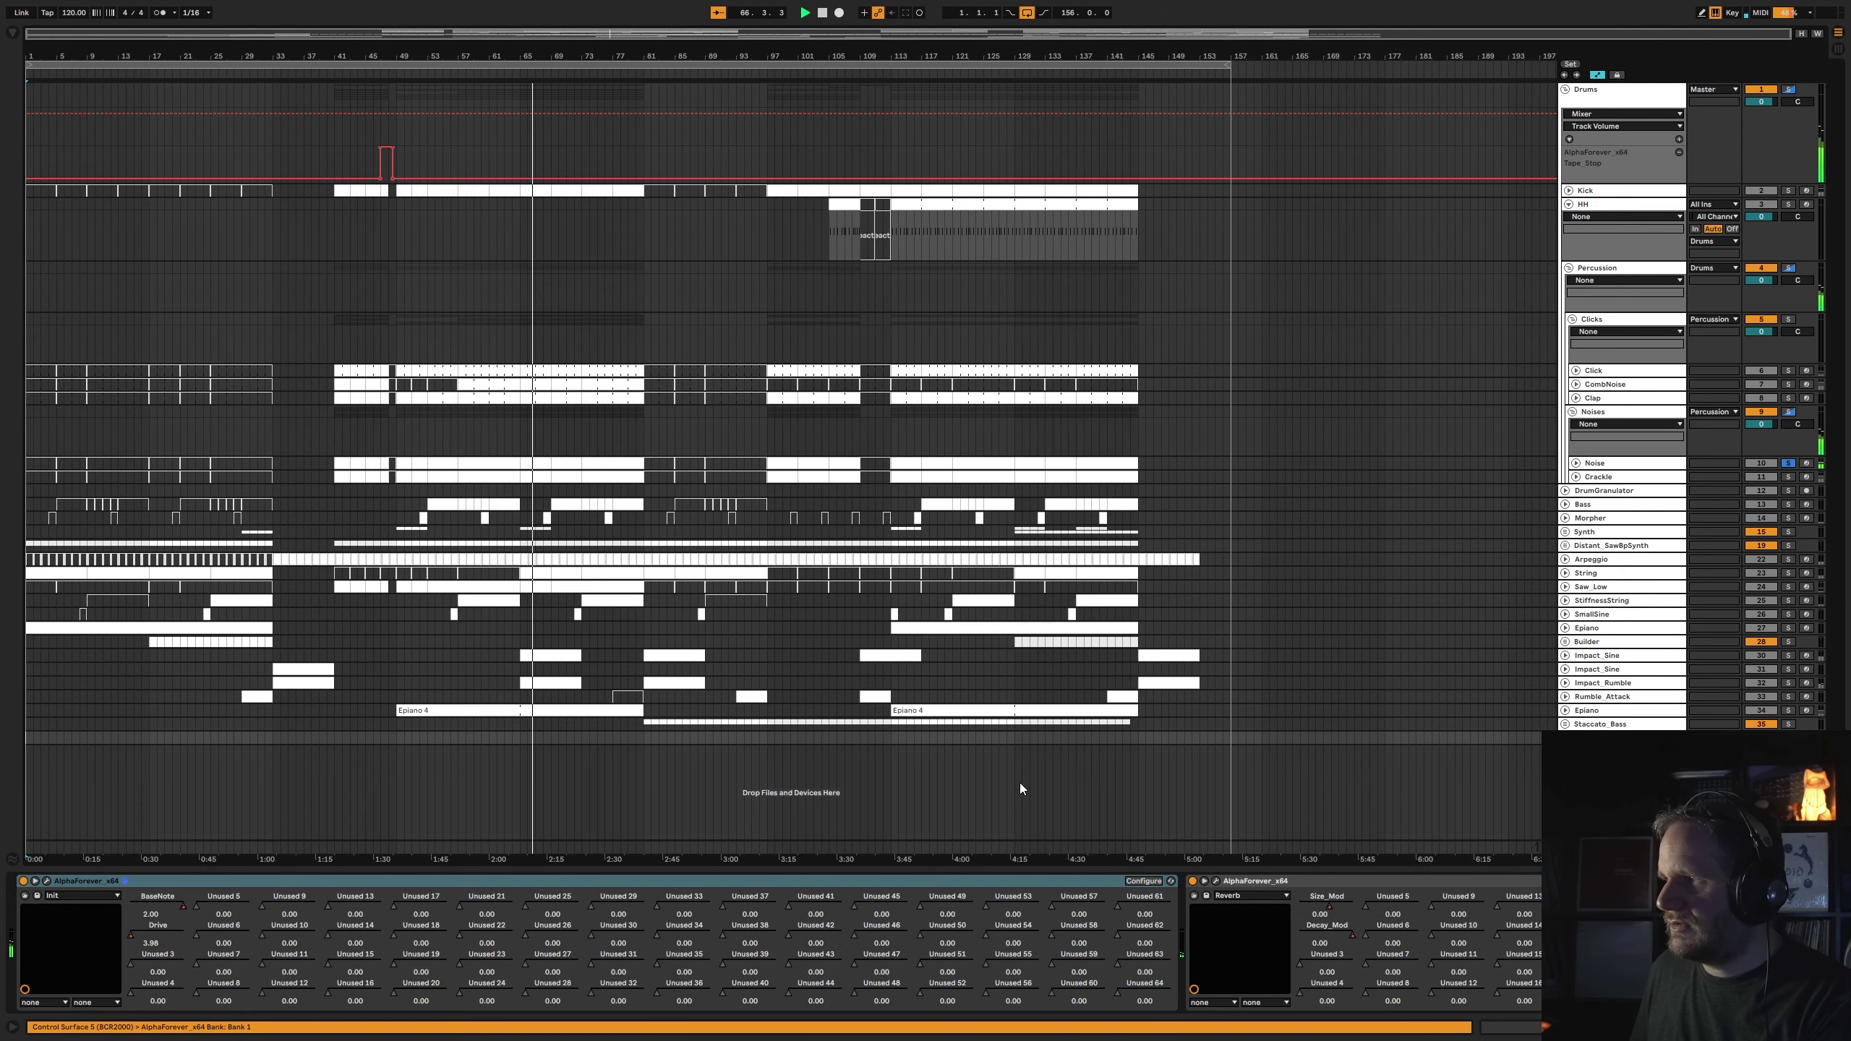
{"action": "left_click", "coordinate": [828, 729]}
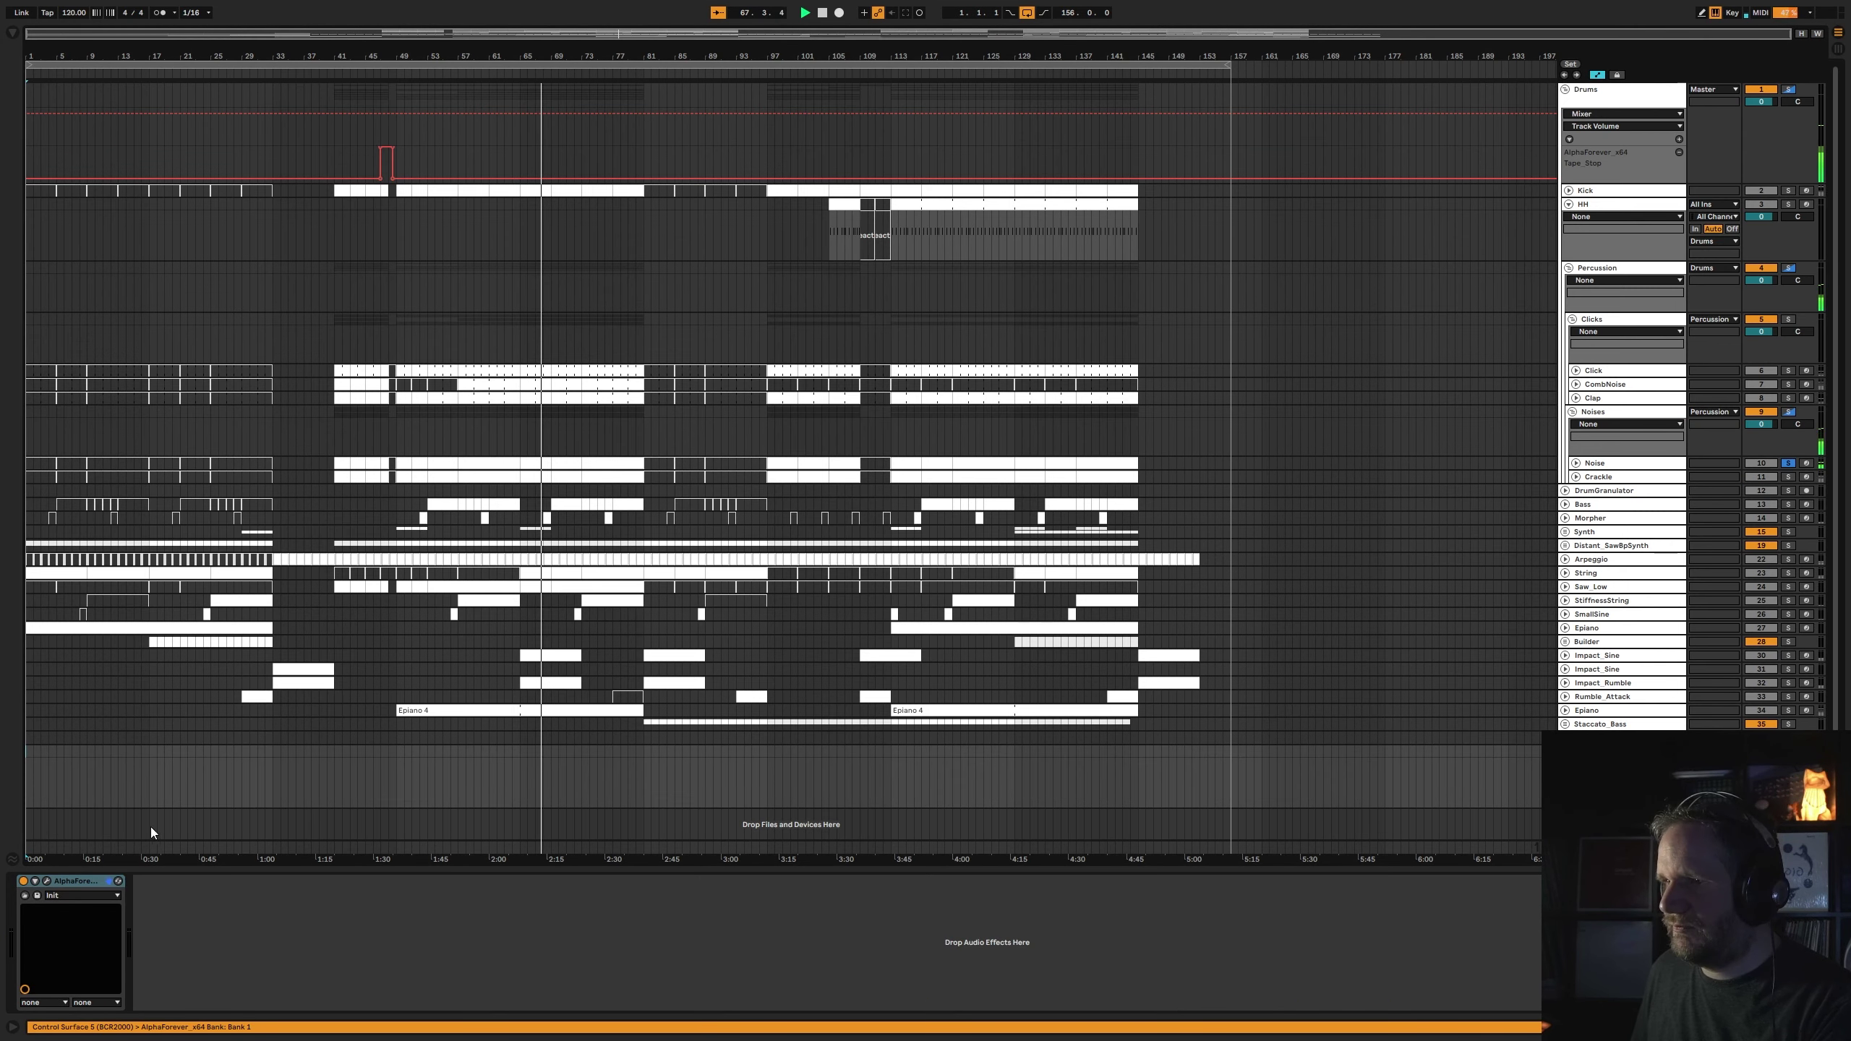
{"action": "left_click", "coordinate": [75, 888]}
{"action": "key", "text": "Delete"}
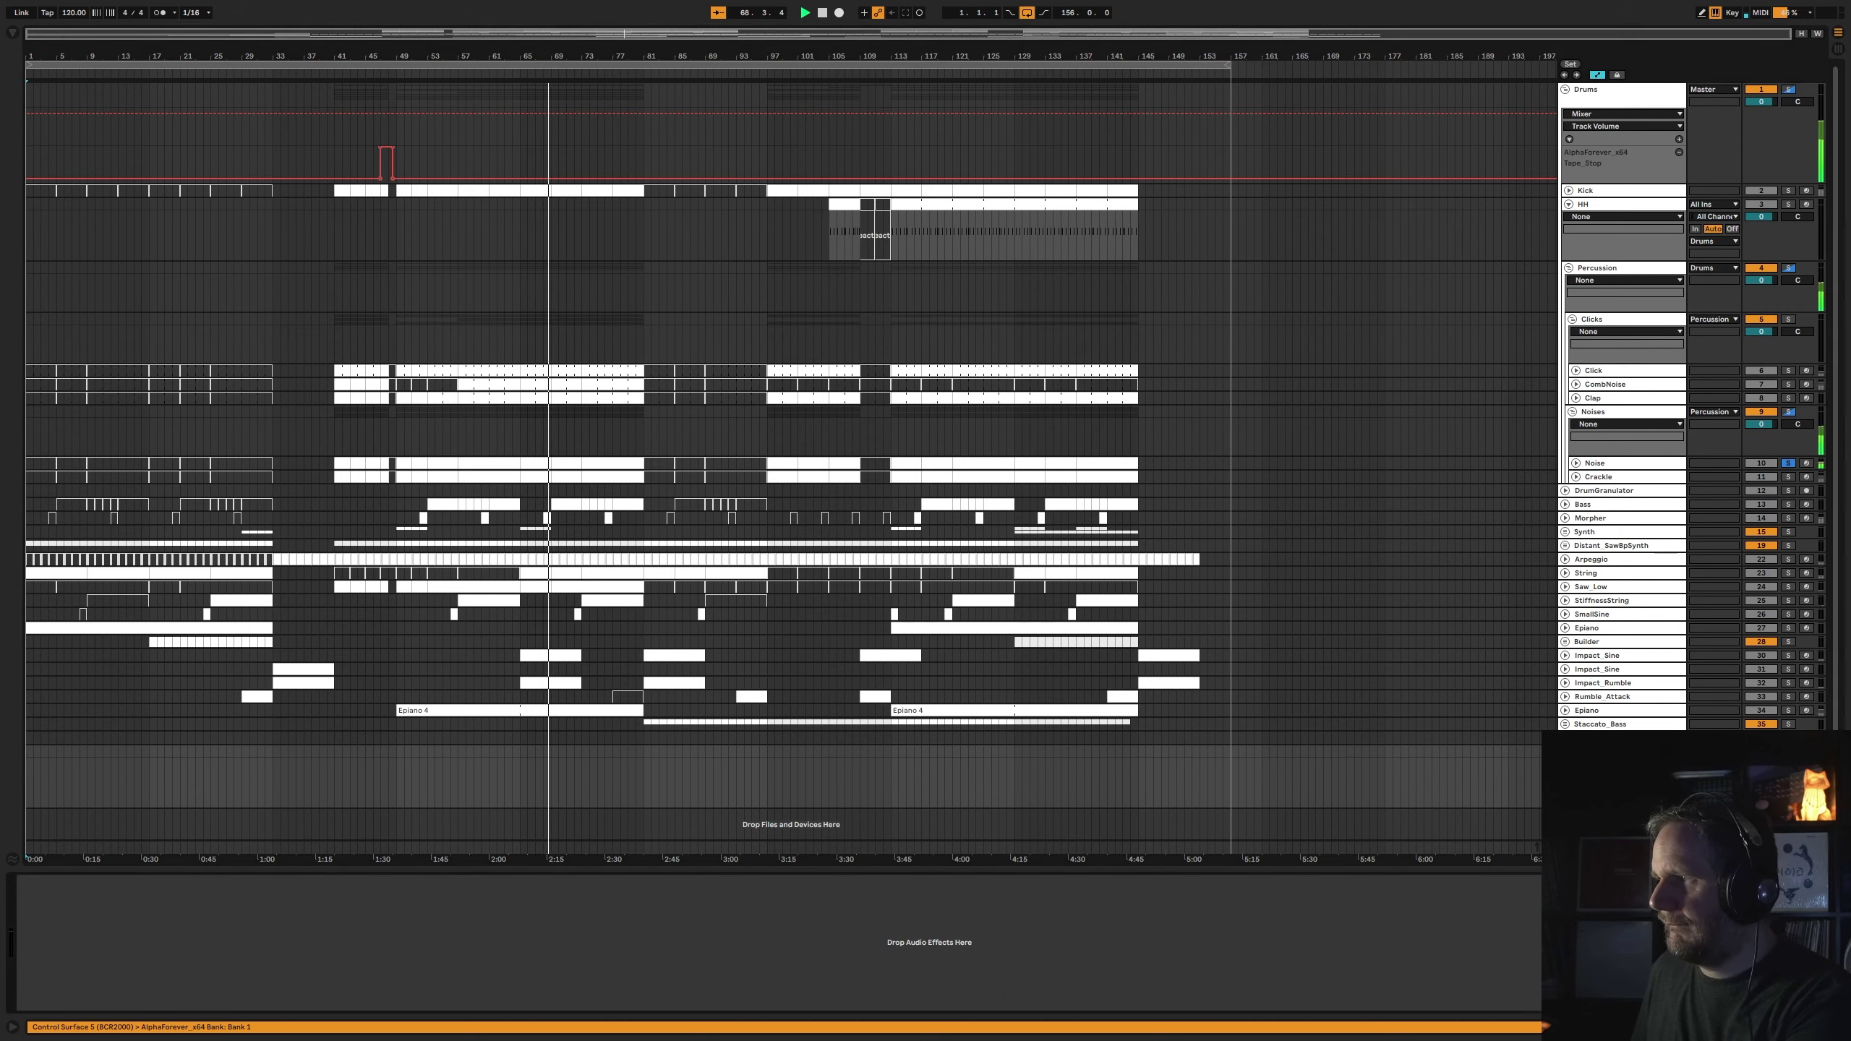
- Paste the AlphaForever_x64 effect at the end of the Crackle track's device chain
{"action": "left_click", "coordinate": [1611, 477]}
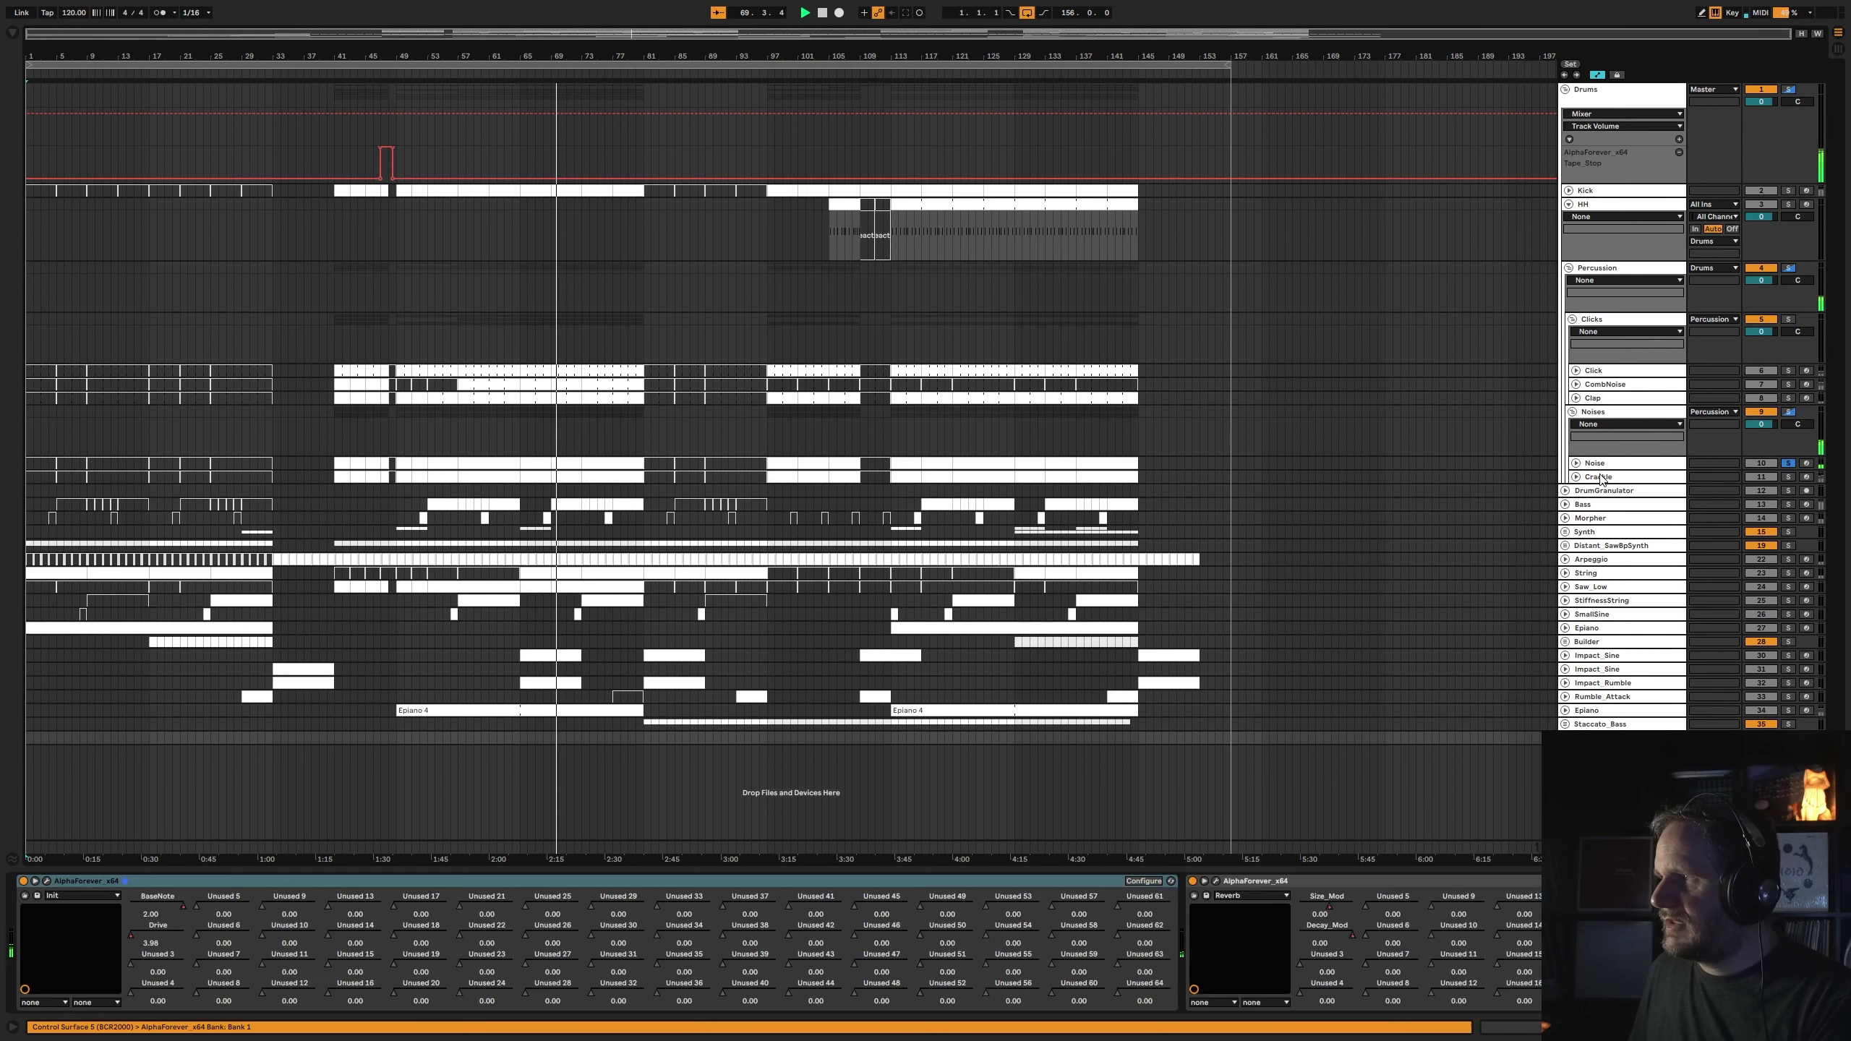
{"action": "left_click", "coordinate": [337, 927]}
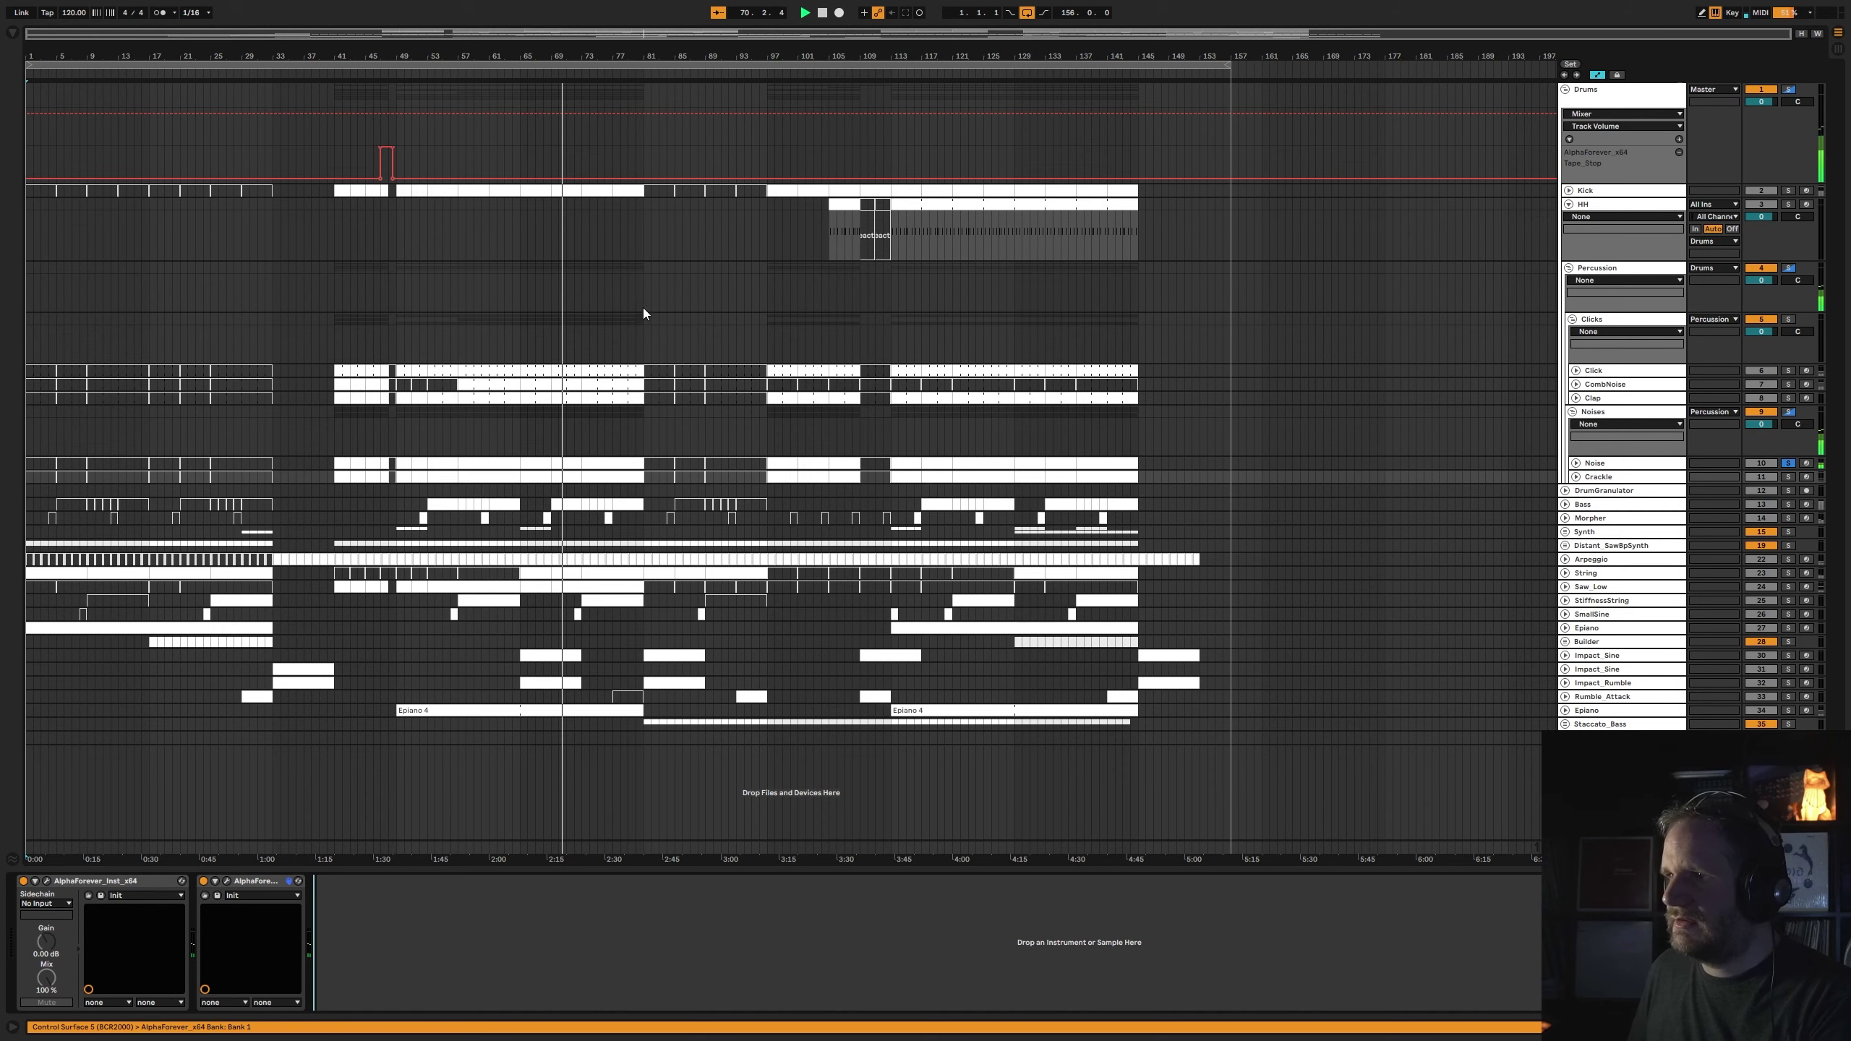
{"action": "key", "text": "ctrl+v"}
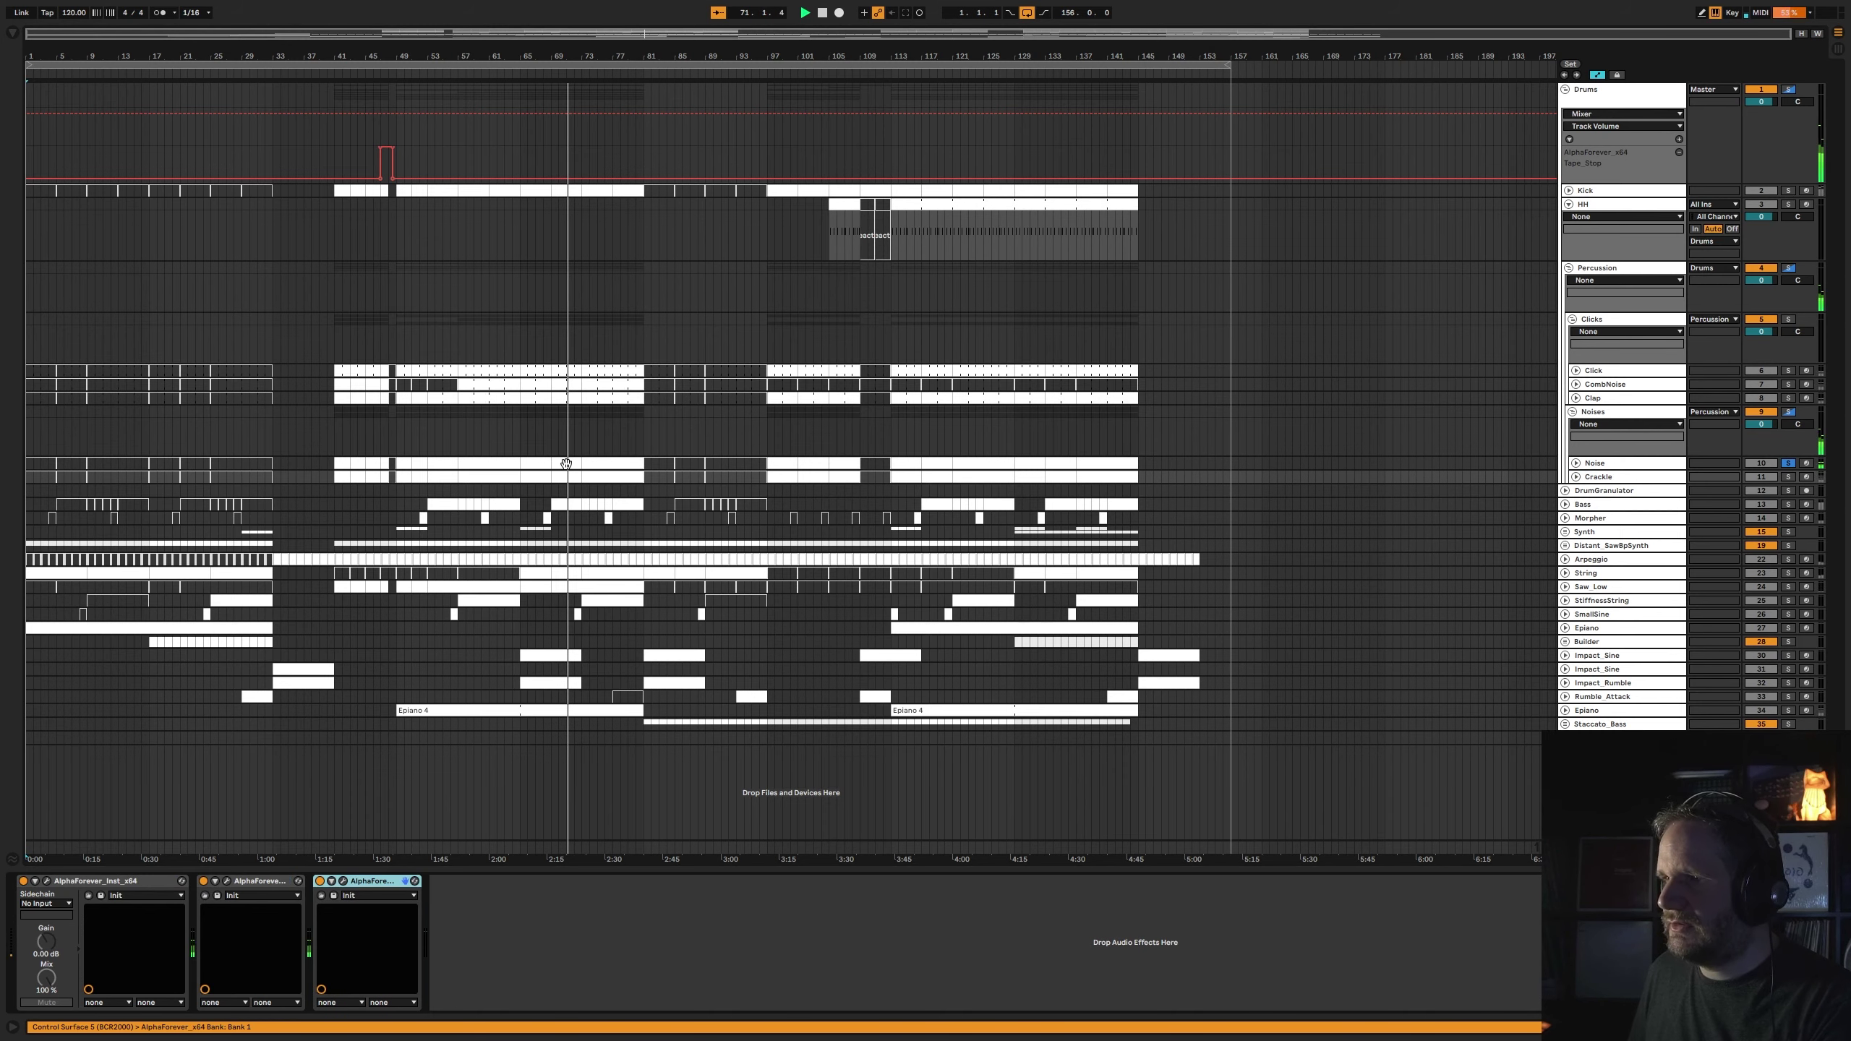
- Open the pasted effect's patch on the Crackle track and delete all its existing modules
{"action": "left_click", "coordinate": [343, 880]}
{"action": "key", "text": "ctrl+a"}
{"action": "key", "text": "Delete"}
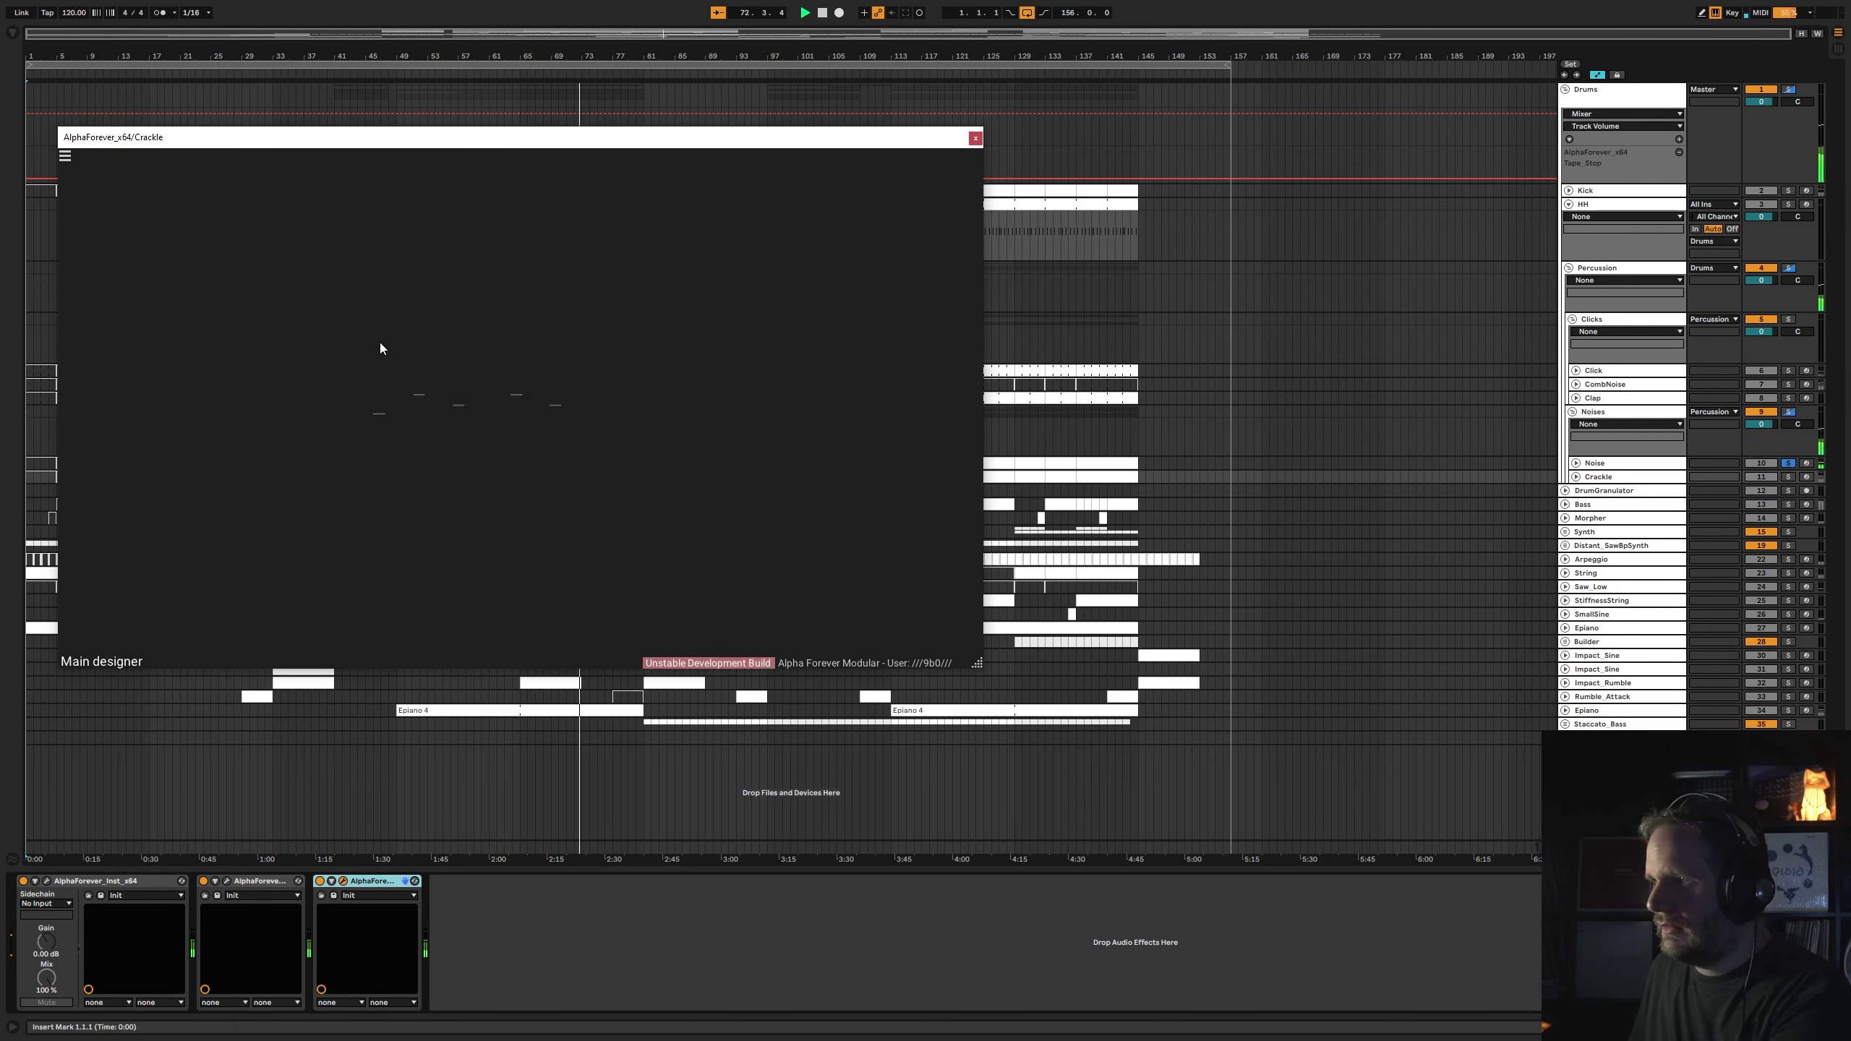
- Add a Stereo Track module to the empty Crackle patch and create connected inputs for its I1 and I2 ports
{"action": "right_click", "coordinate": [379, 343]}
{"action": "type", "text": "stere"}
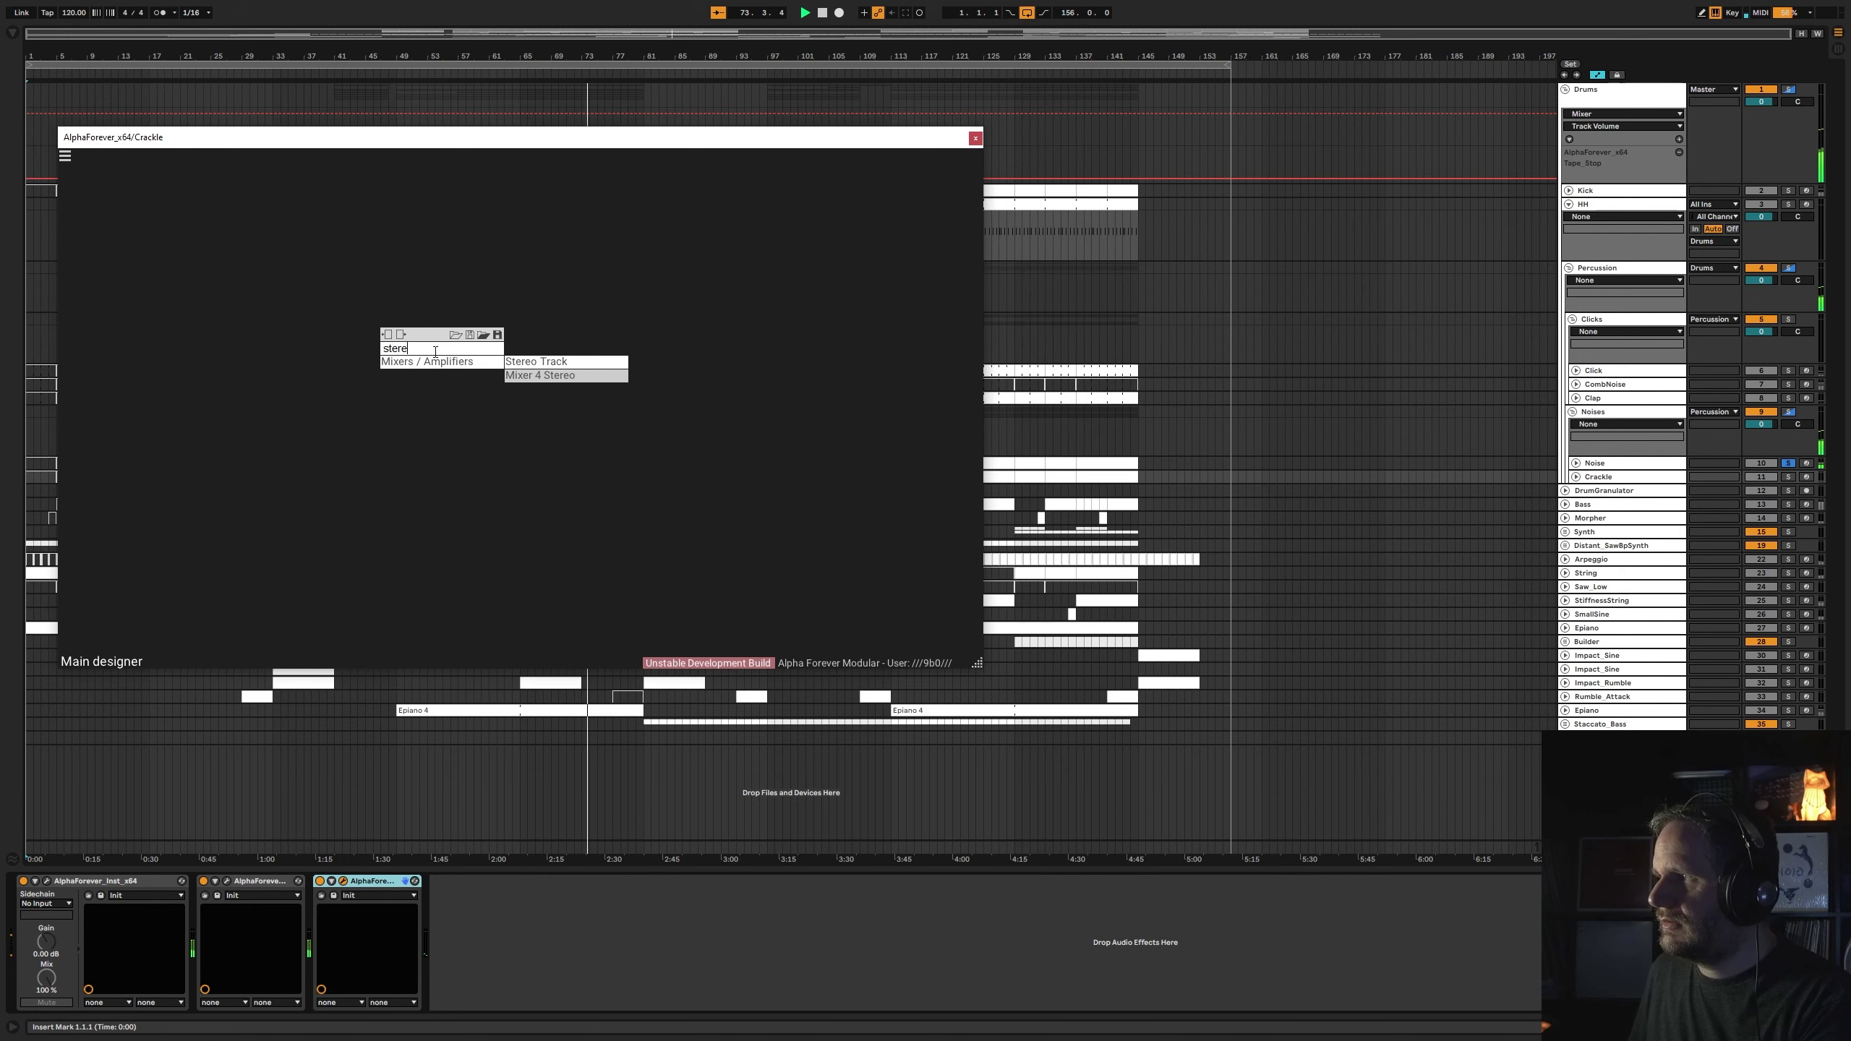
{"action": "left_click", "coordinate": [537, 362]}
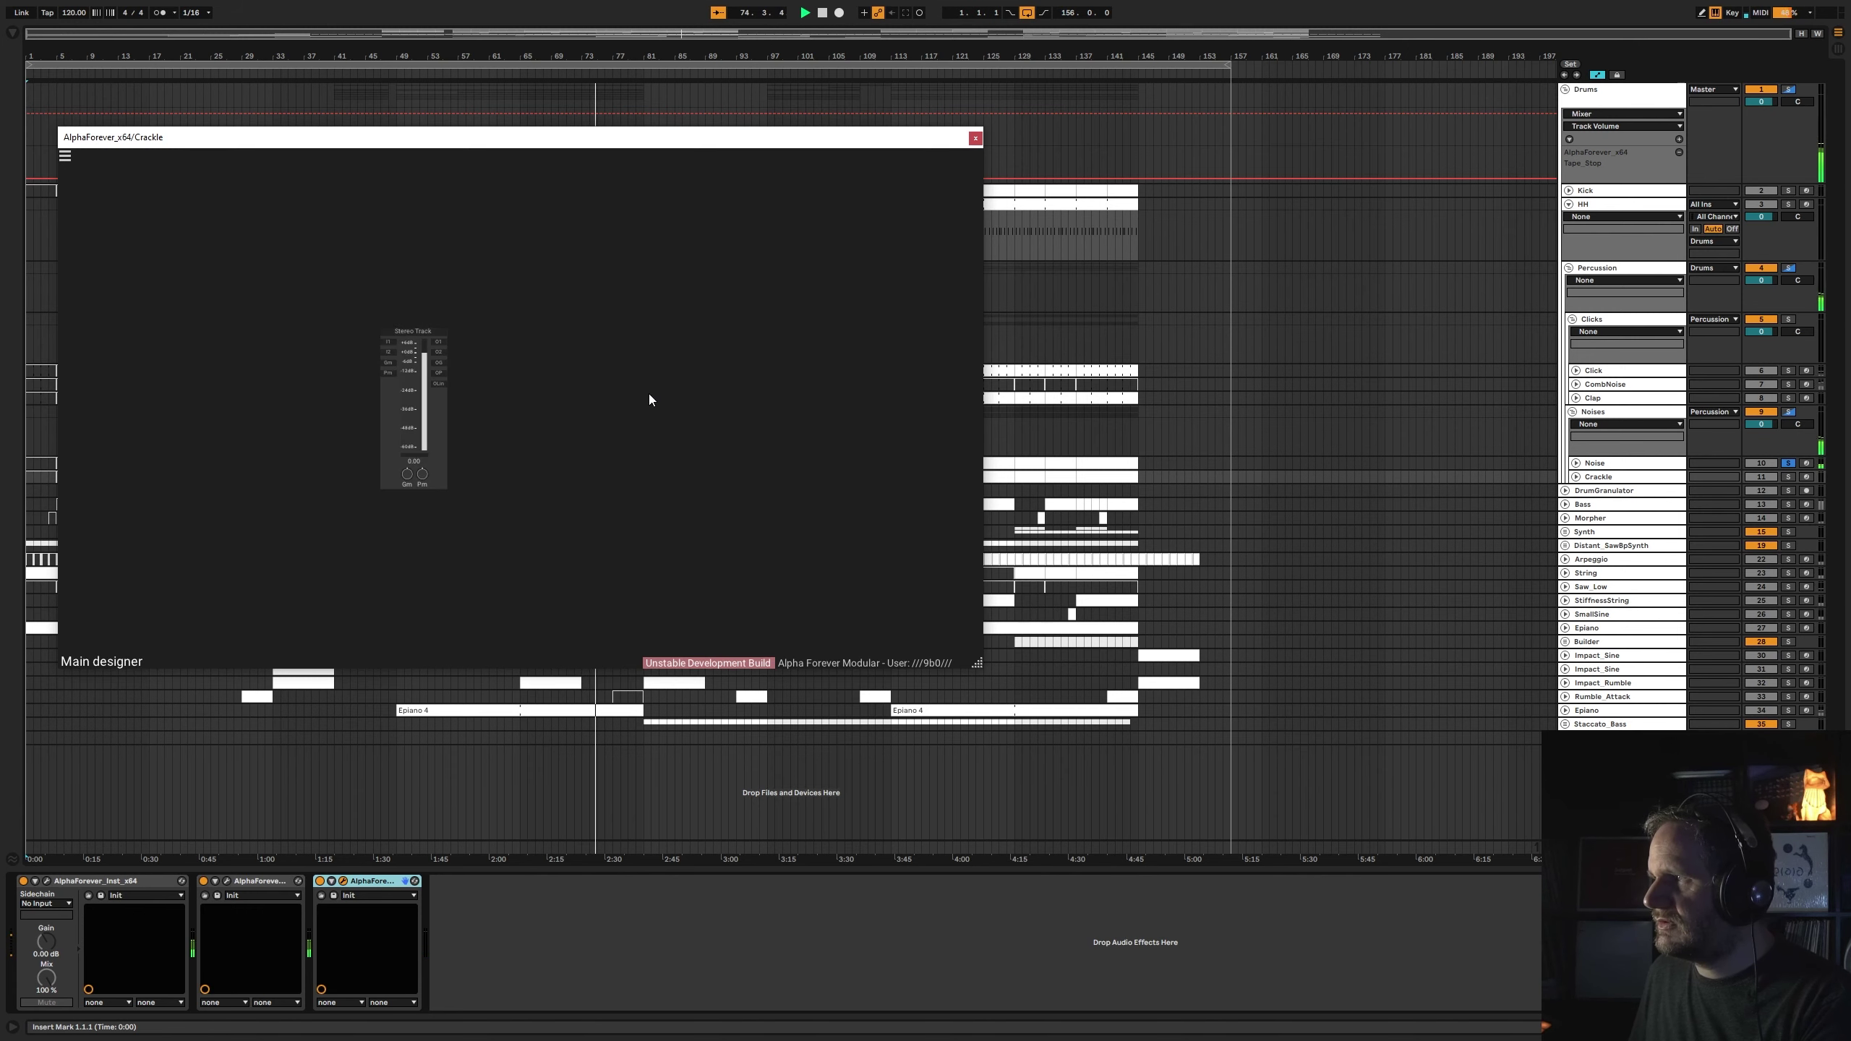
{"action": "scroll", "coordinate": [632, 432], "scroll_direction": "up", "scroll_amount": 2}
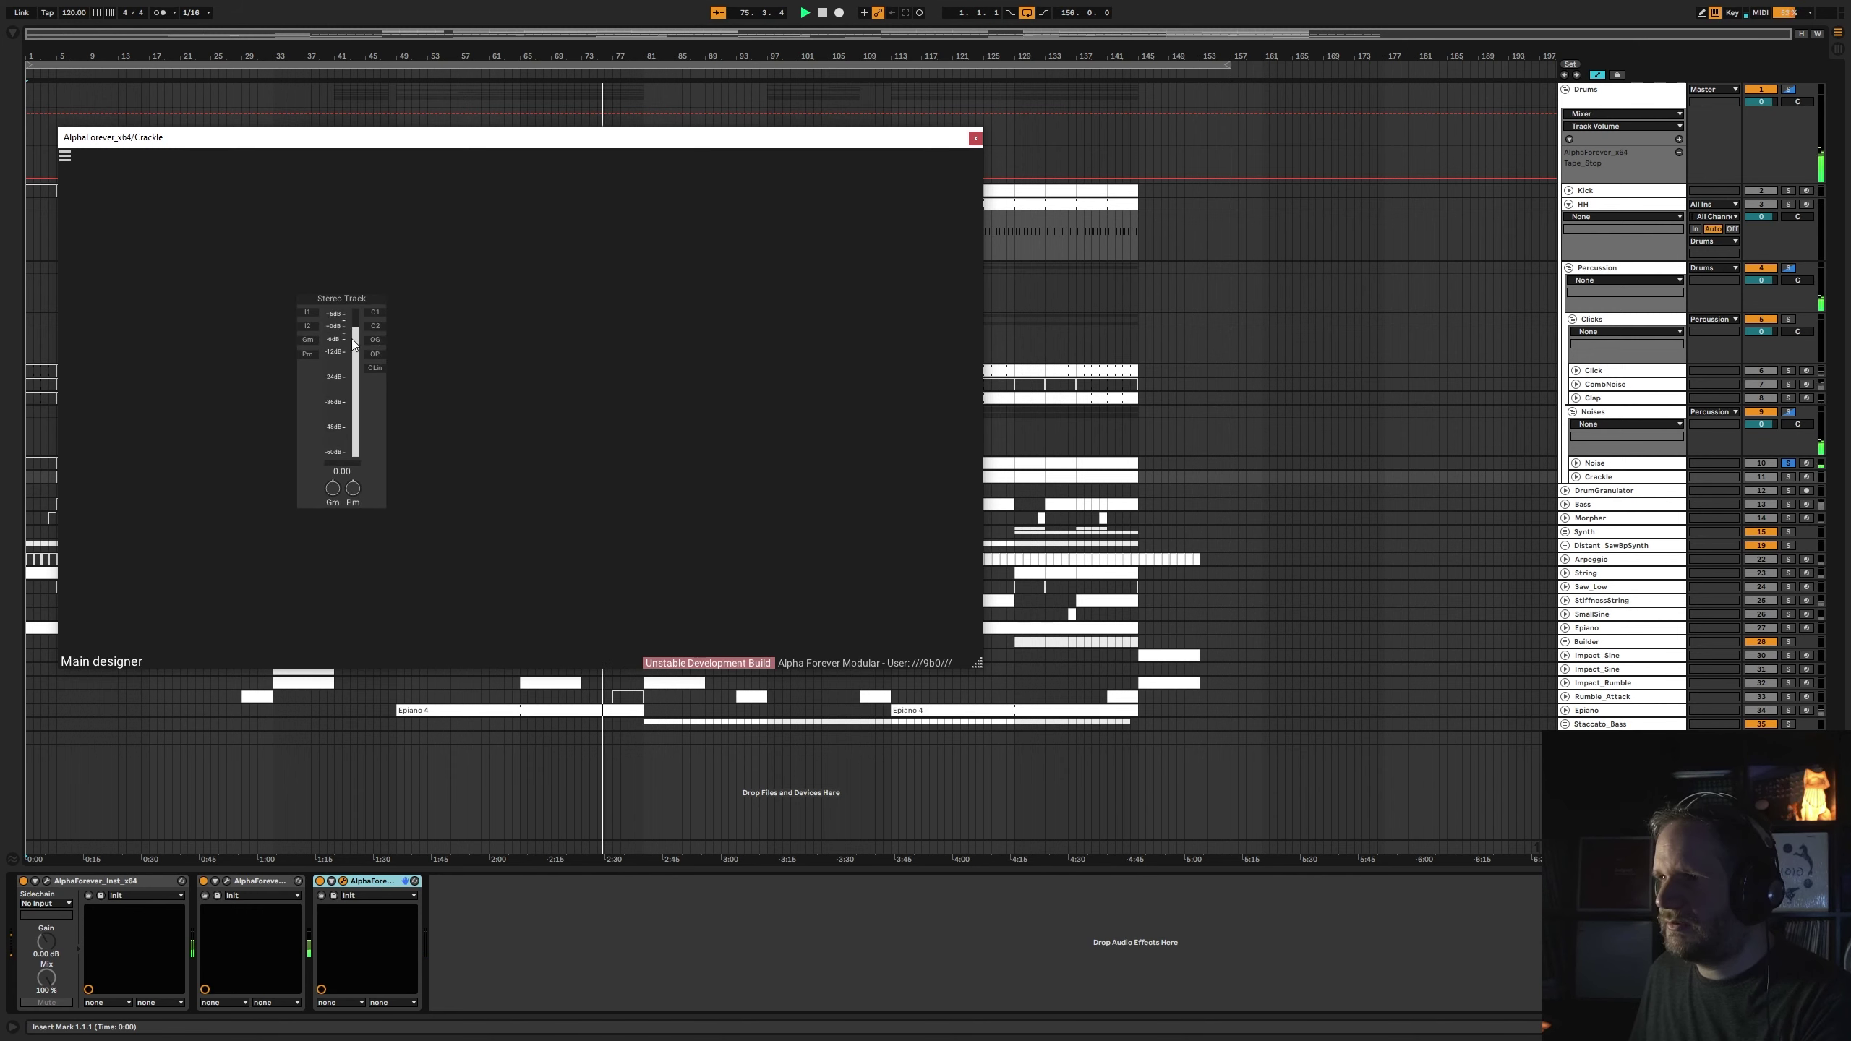
{"action": "double_click", "coordinate": [309, 312]}
{"action": "double_click", "coordinate": [304, 327]}
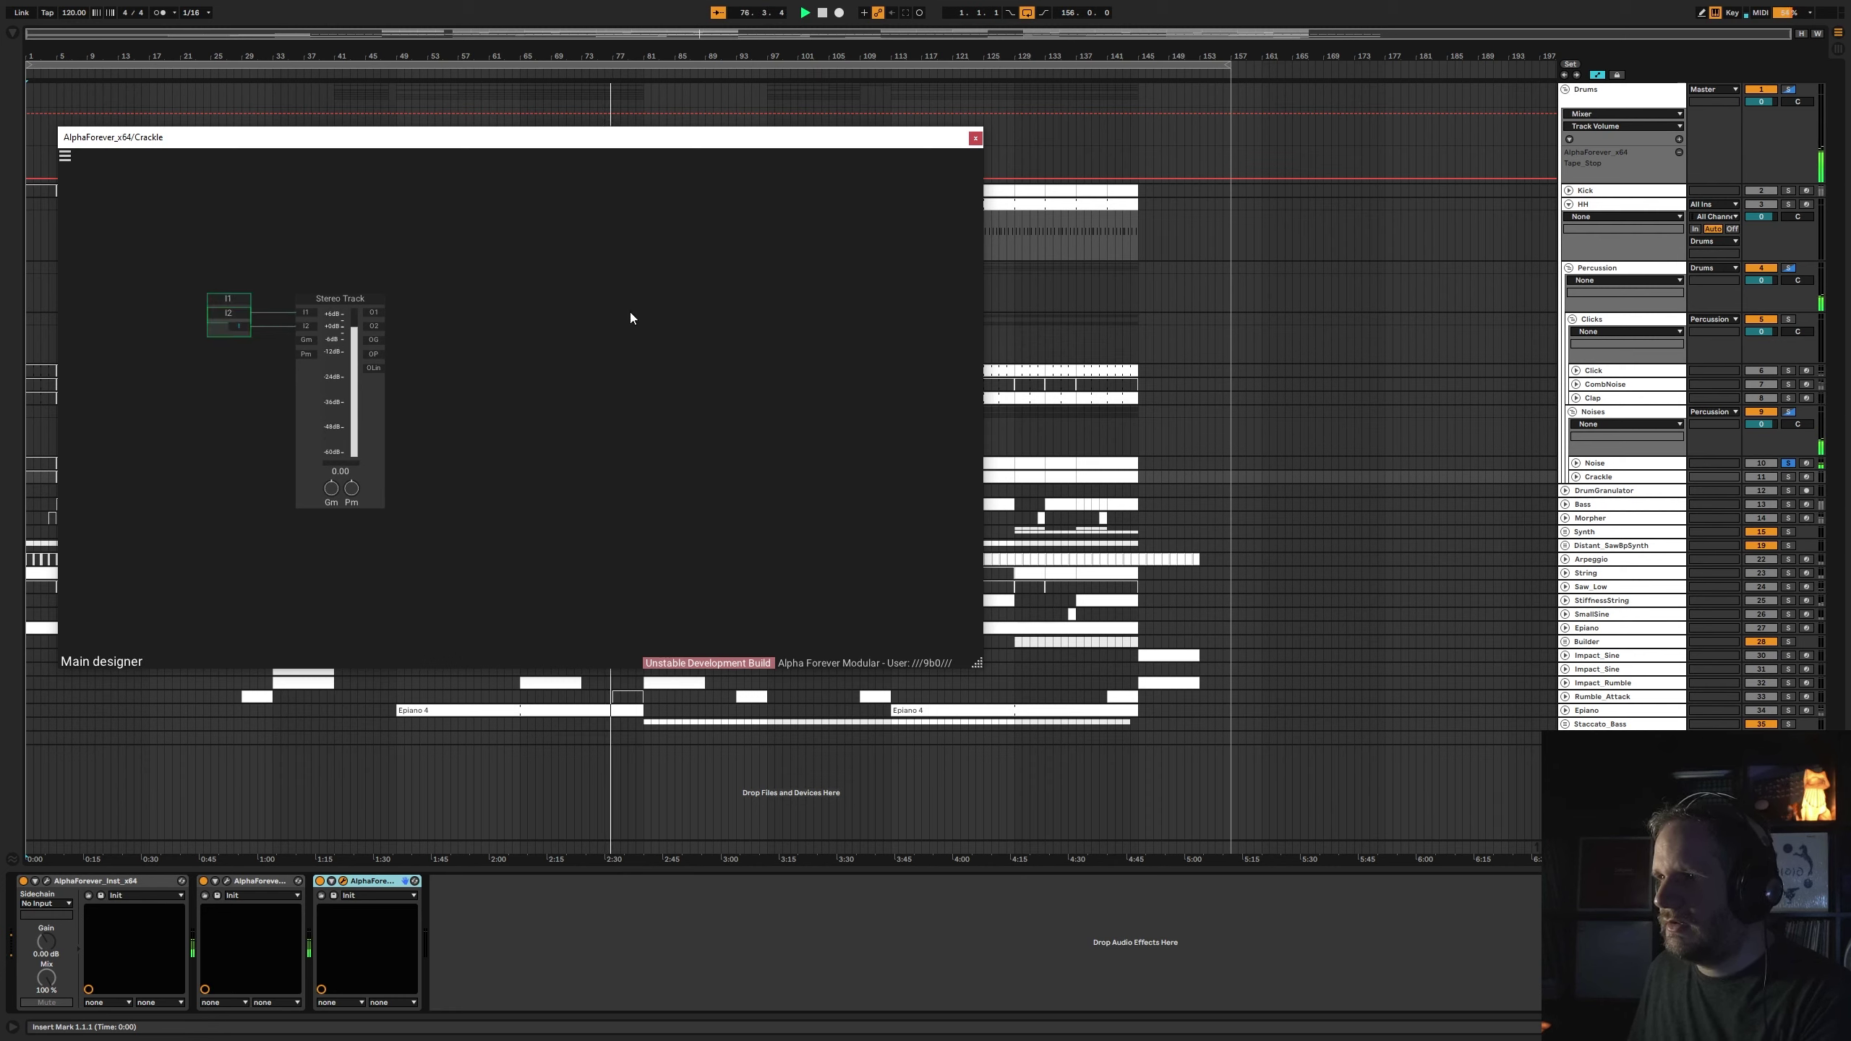
- Duplicate the Stereo Track module and create connected outputs for the copy's O1 and O2 ports
{"action": "key", "text": "ctrl+c"}
{"action": "key", "text": "ctrl+v"}
{"action": "double_click", "coordinate": [761, 329]}
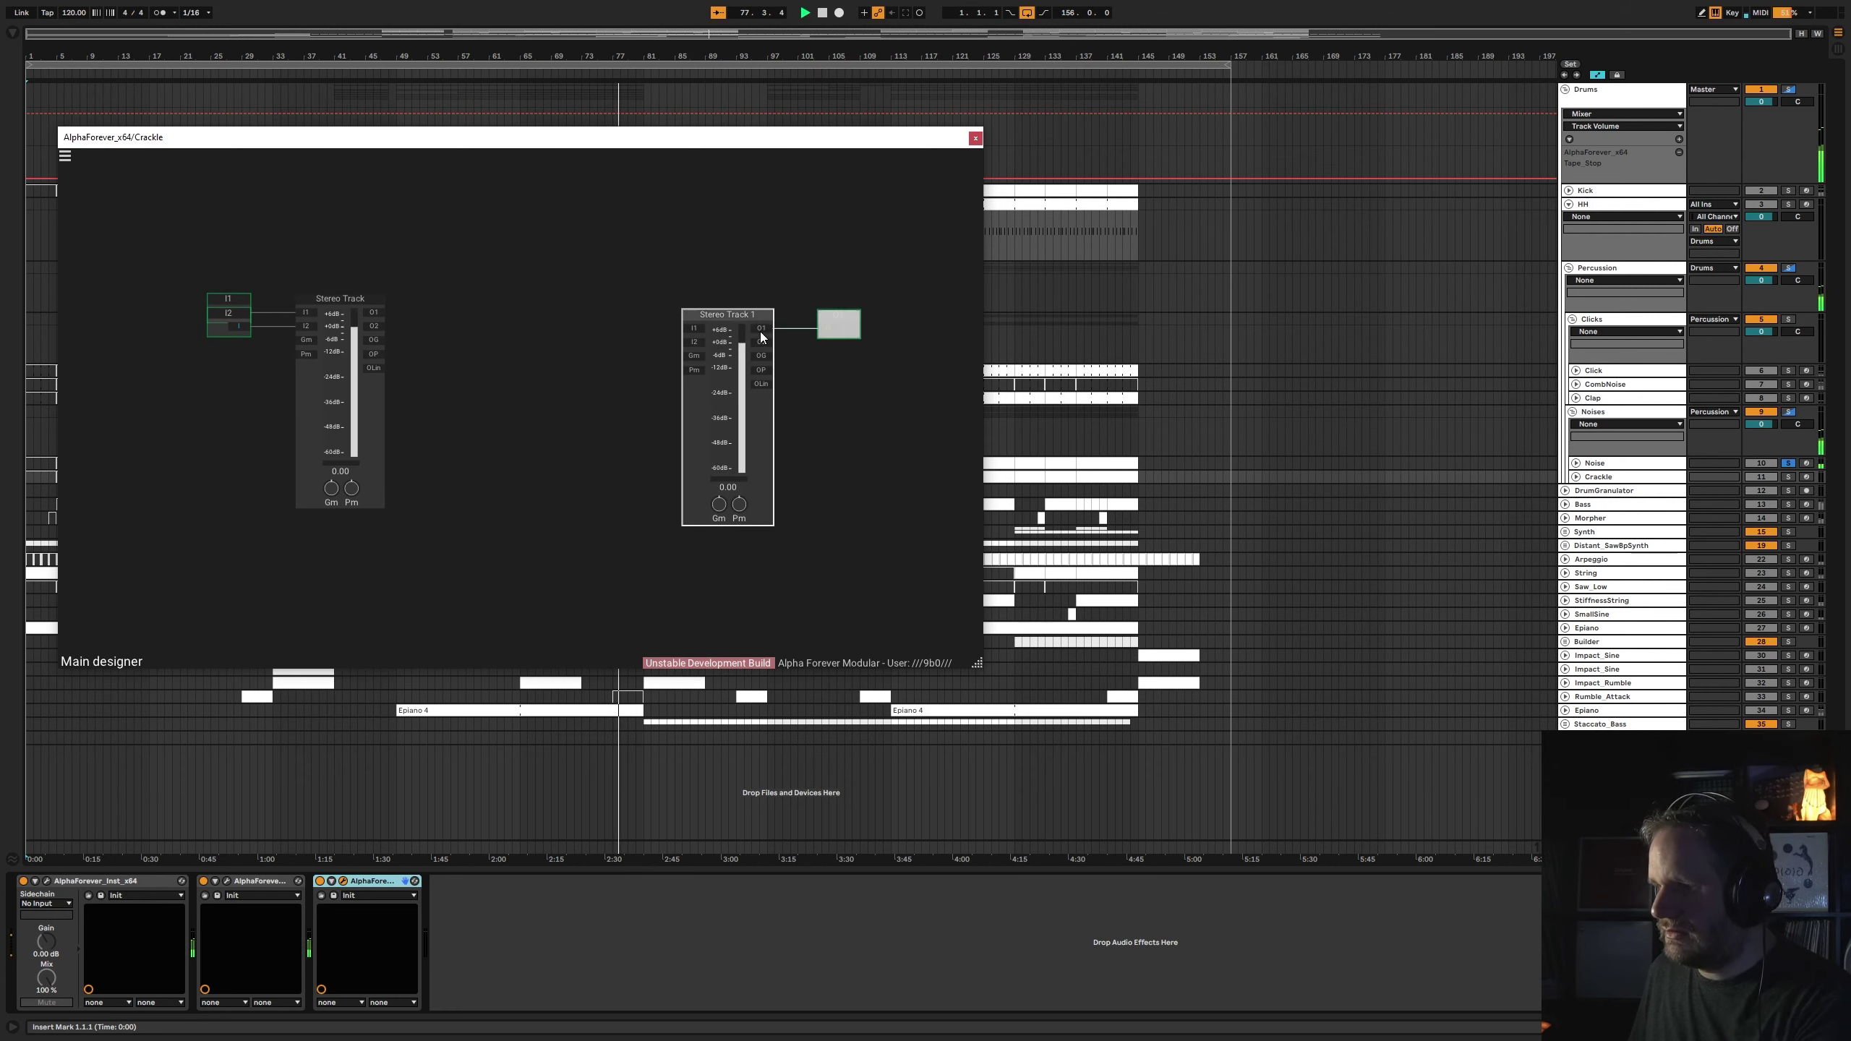
{"action": "double_click", "coordinate": [761, 342]}
- Add an EQ Shelving Dual module between the two Stereo Track modules
{"action": "right_click", "coordinate": [457, 305]}
{"action": "type", "text": "eq"}
{"action": "key", "text": "Down"}
{"action": "key", "text": "Down"}
{"action": "key", "text": "Down"}
{"action": "key", "text": "Down"}
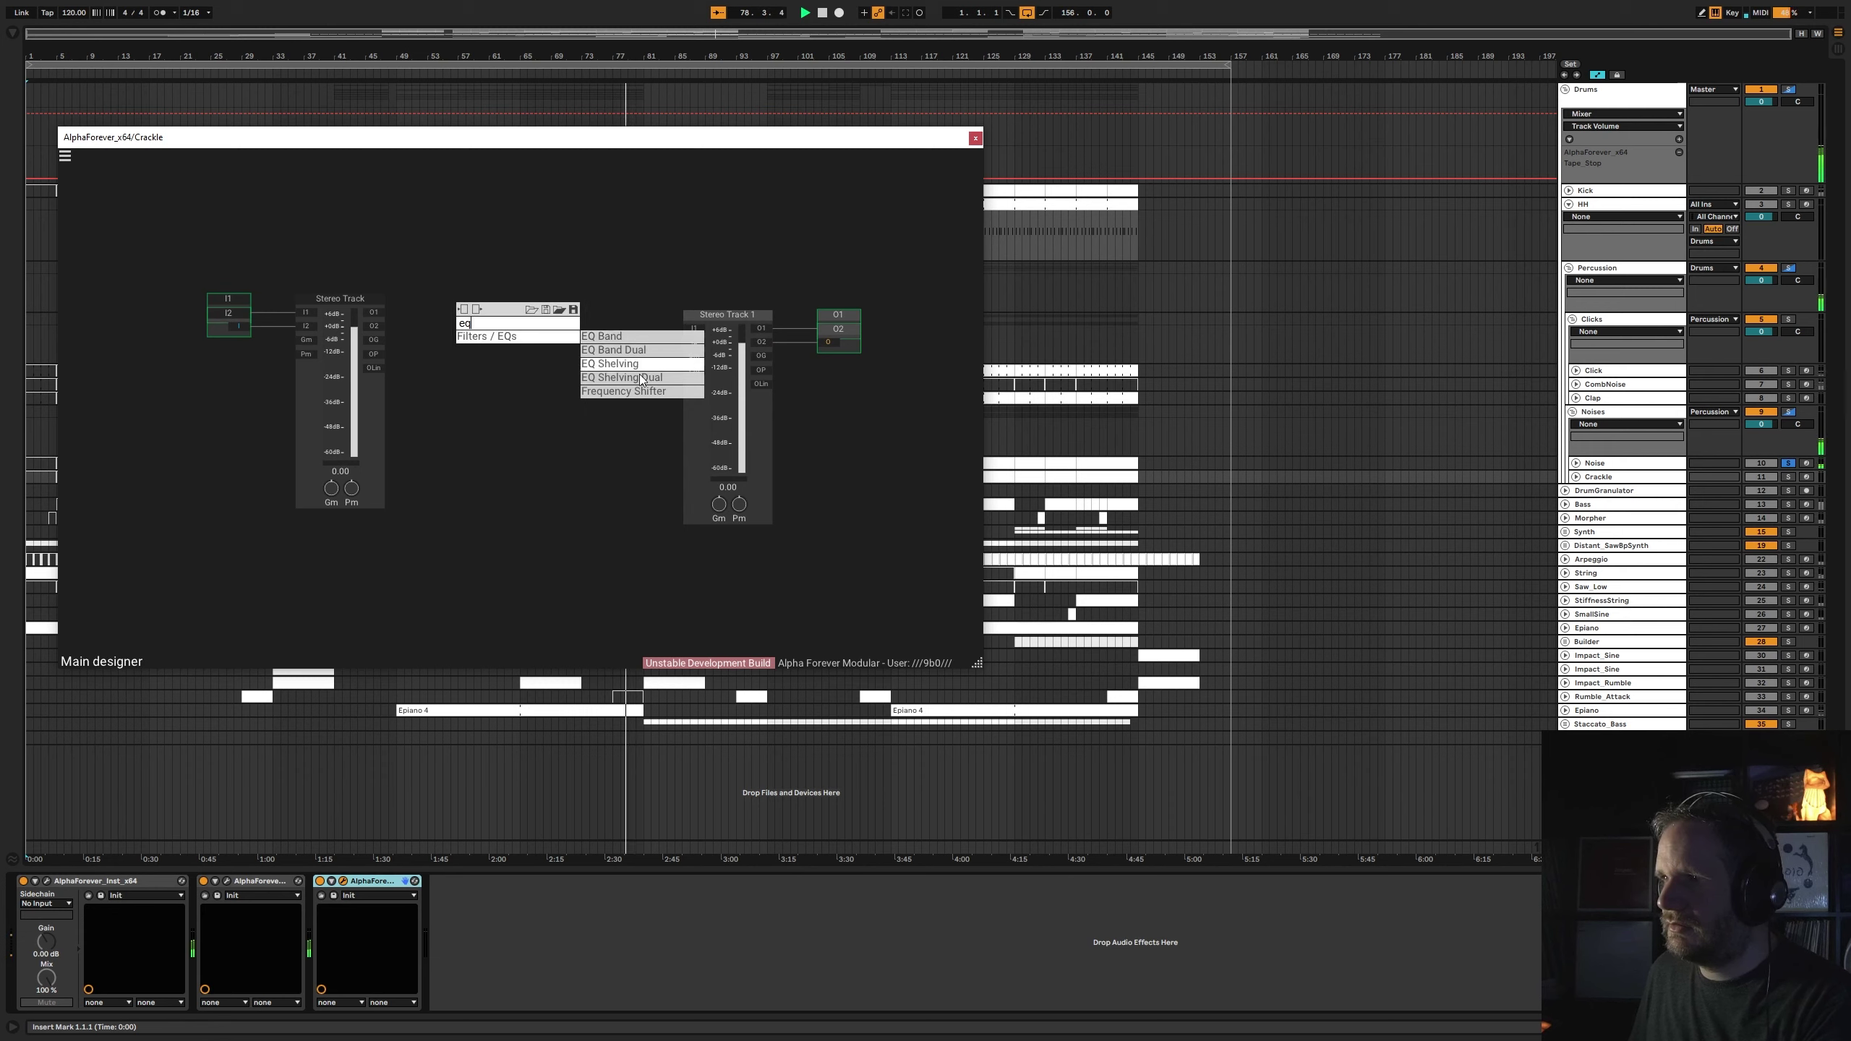
{"action": "key", "text": "Return"}
- Enlarge the patch window and wire the EQ between the Stereo Tracks, using its I1 and I2 inputs and Flt1 and Flt2 outputs
{"action": "left_click_drag", "start_coordinate": [383, 313], "coordinate": [468, 313]}
{"action": "key", "text": "Escape"}
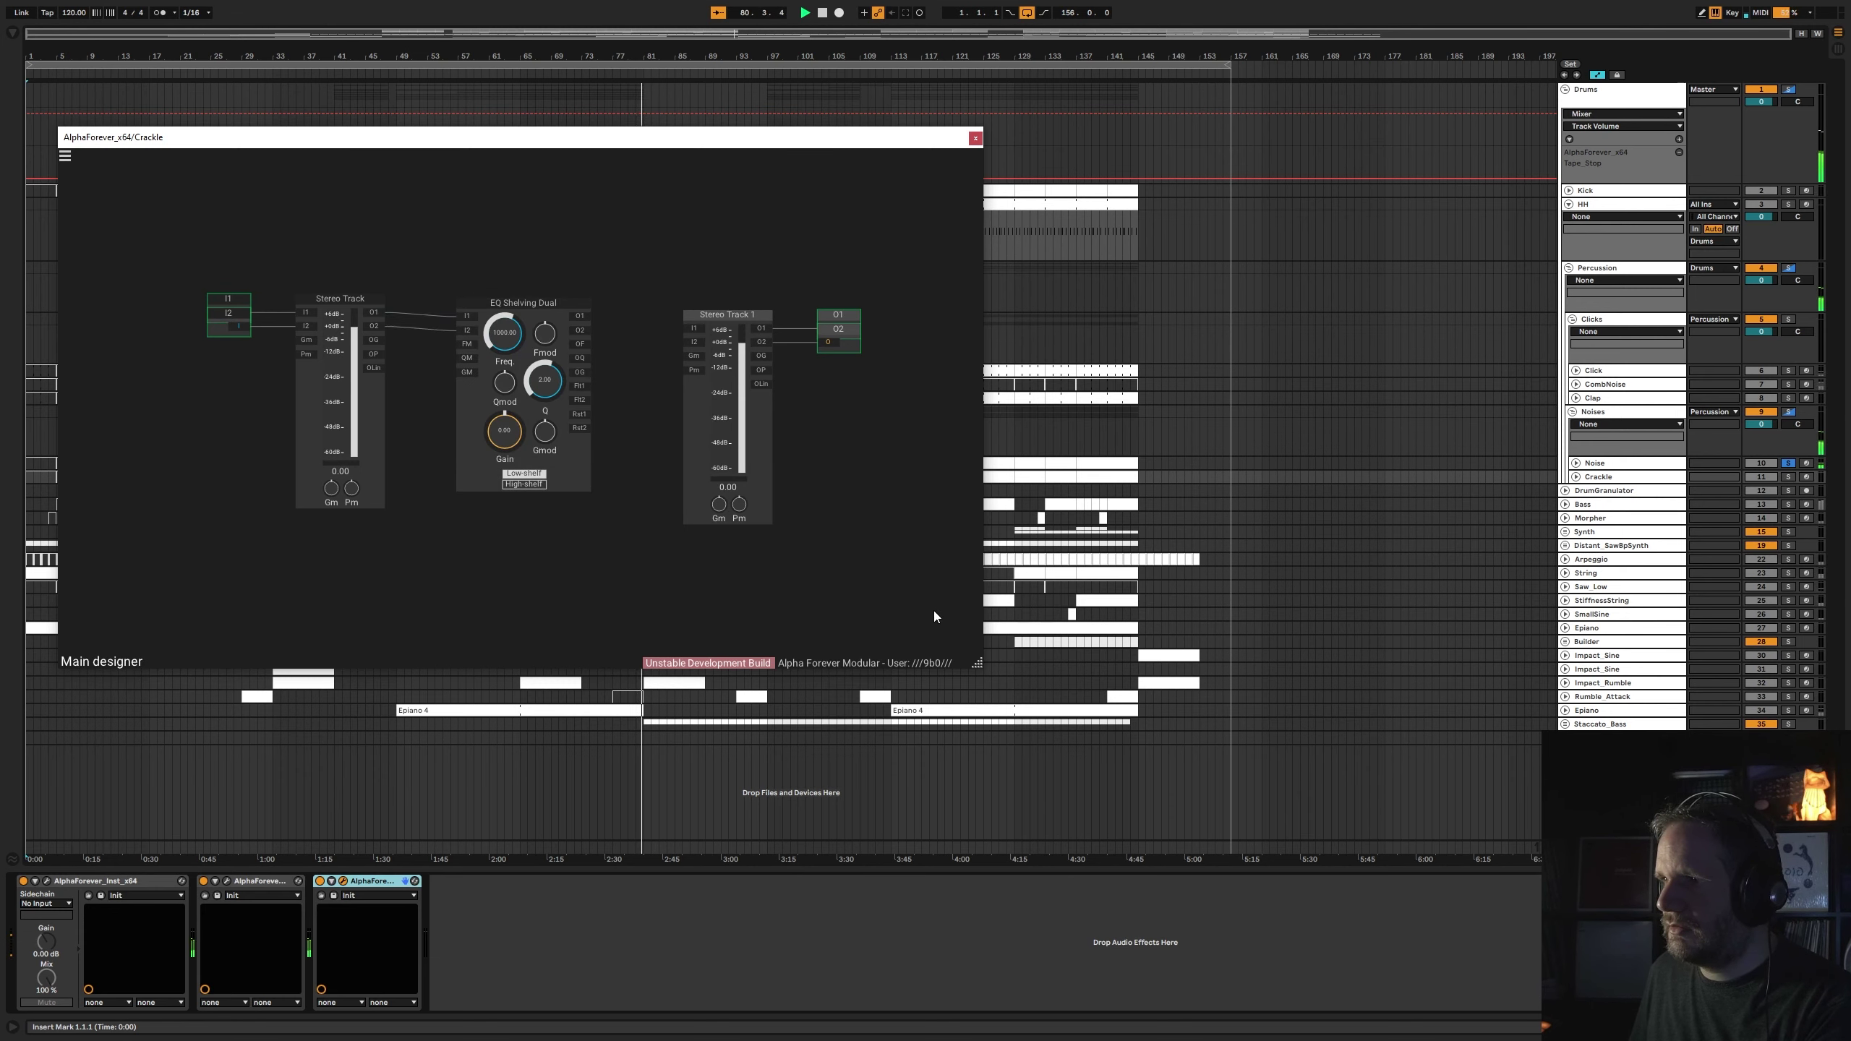
{"action": "left_click_drag", "start_coordinate": [977, 666], "coordinate": [1382, 836]}
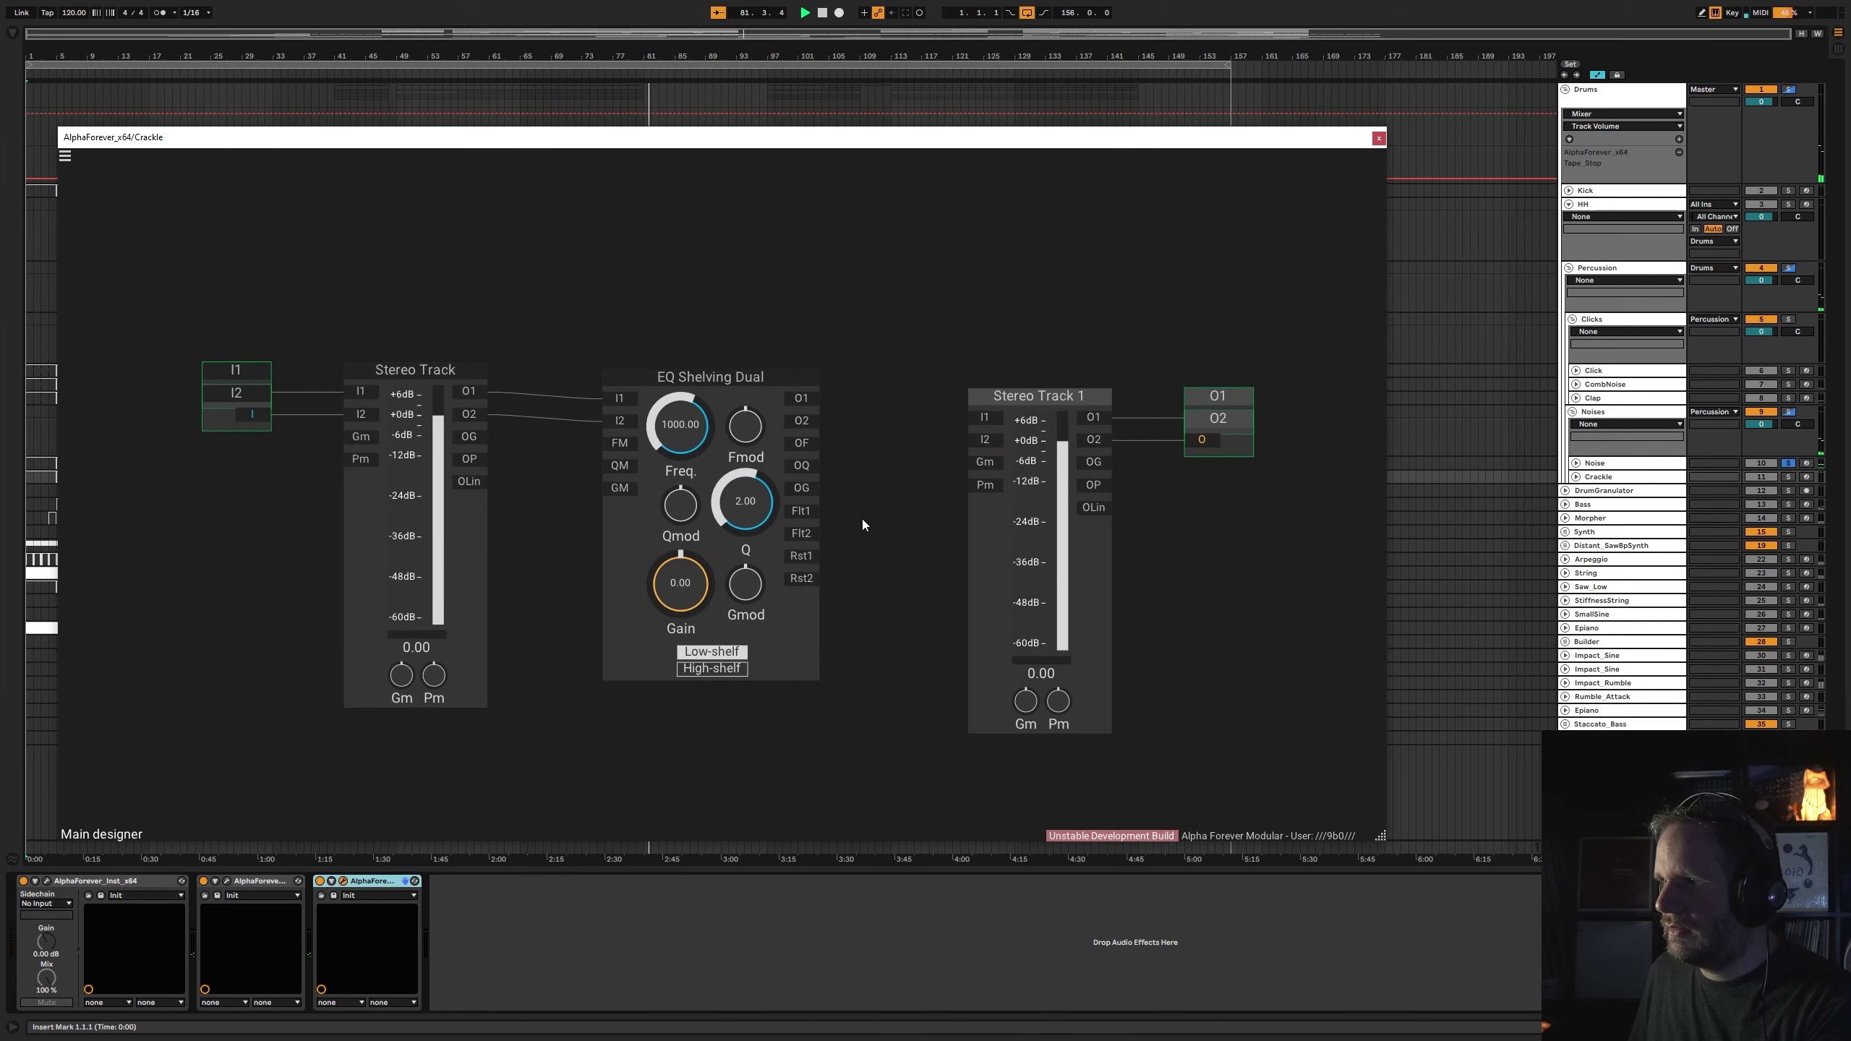
{"action": "left_click_drag", "start_coordinate": [970, 419], "coordinate": [974, 420]}
- Align the connected modules closer together, switch the EQ Shelving Dual to High-shelf and close the patch
{"action": "left_click_drag", "start_coordinate": [920, 337], "coordinate": [1385, 806]}
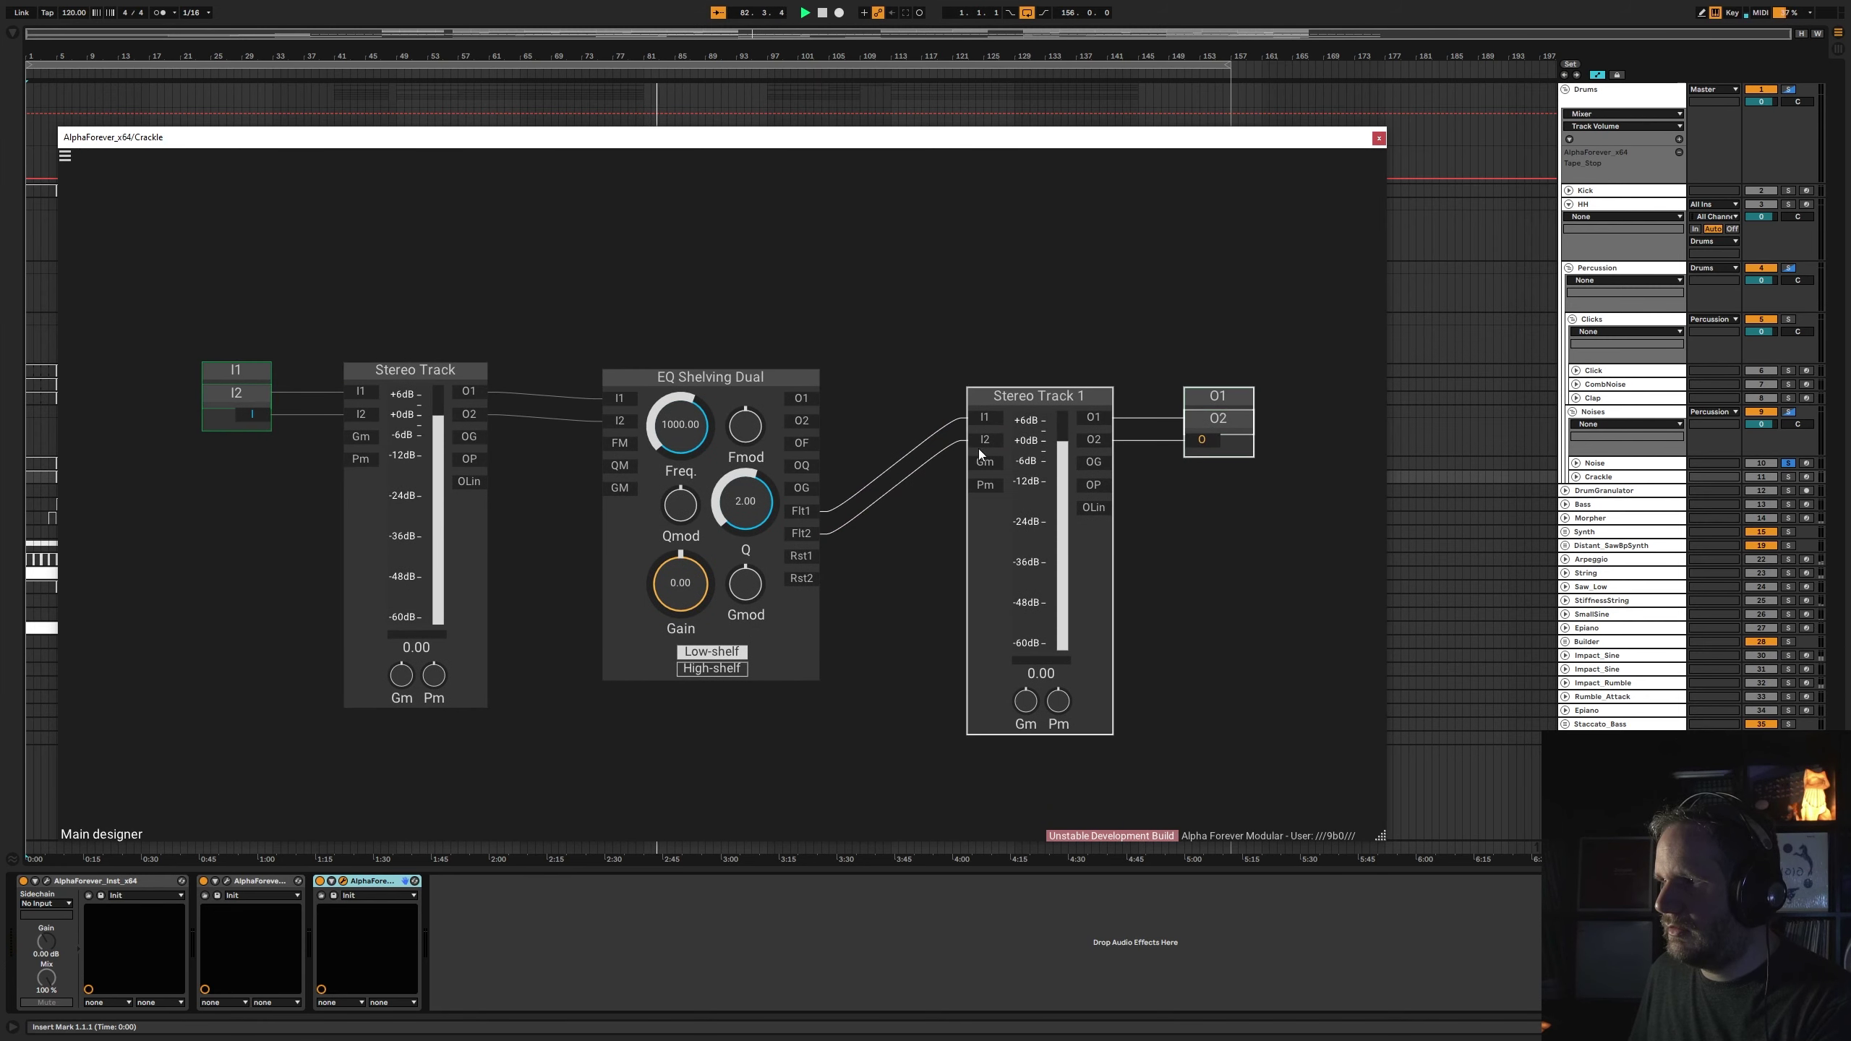
{"action": "double_click", "coordinate": [978, 440]}
{"action": "double_click", "coordinate": [622, 398]}
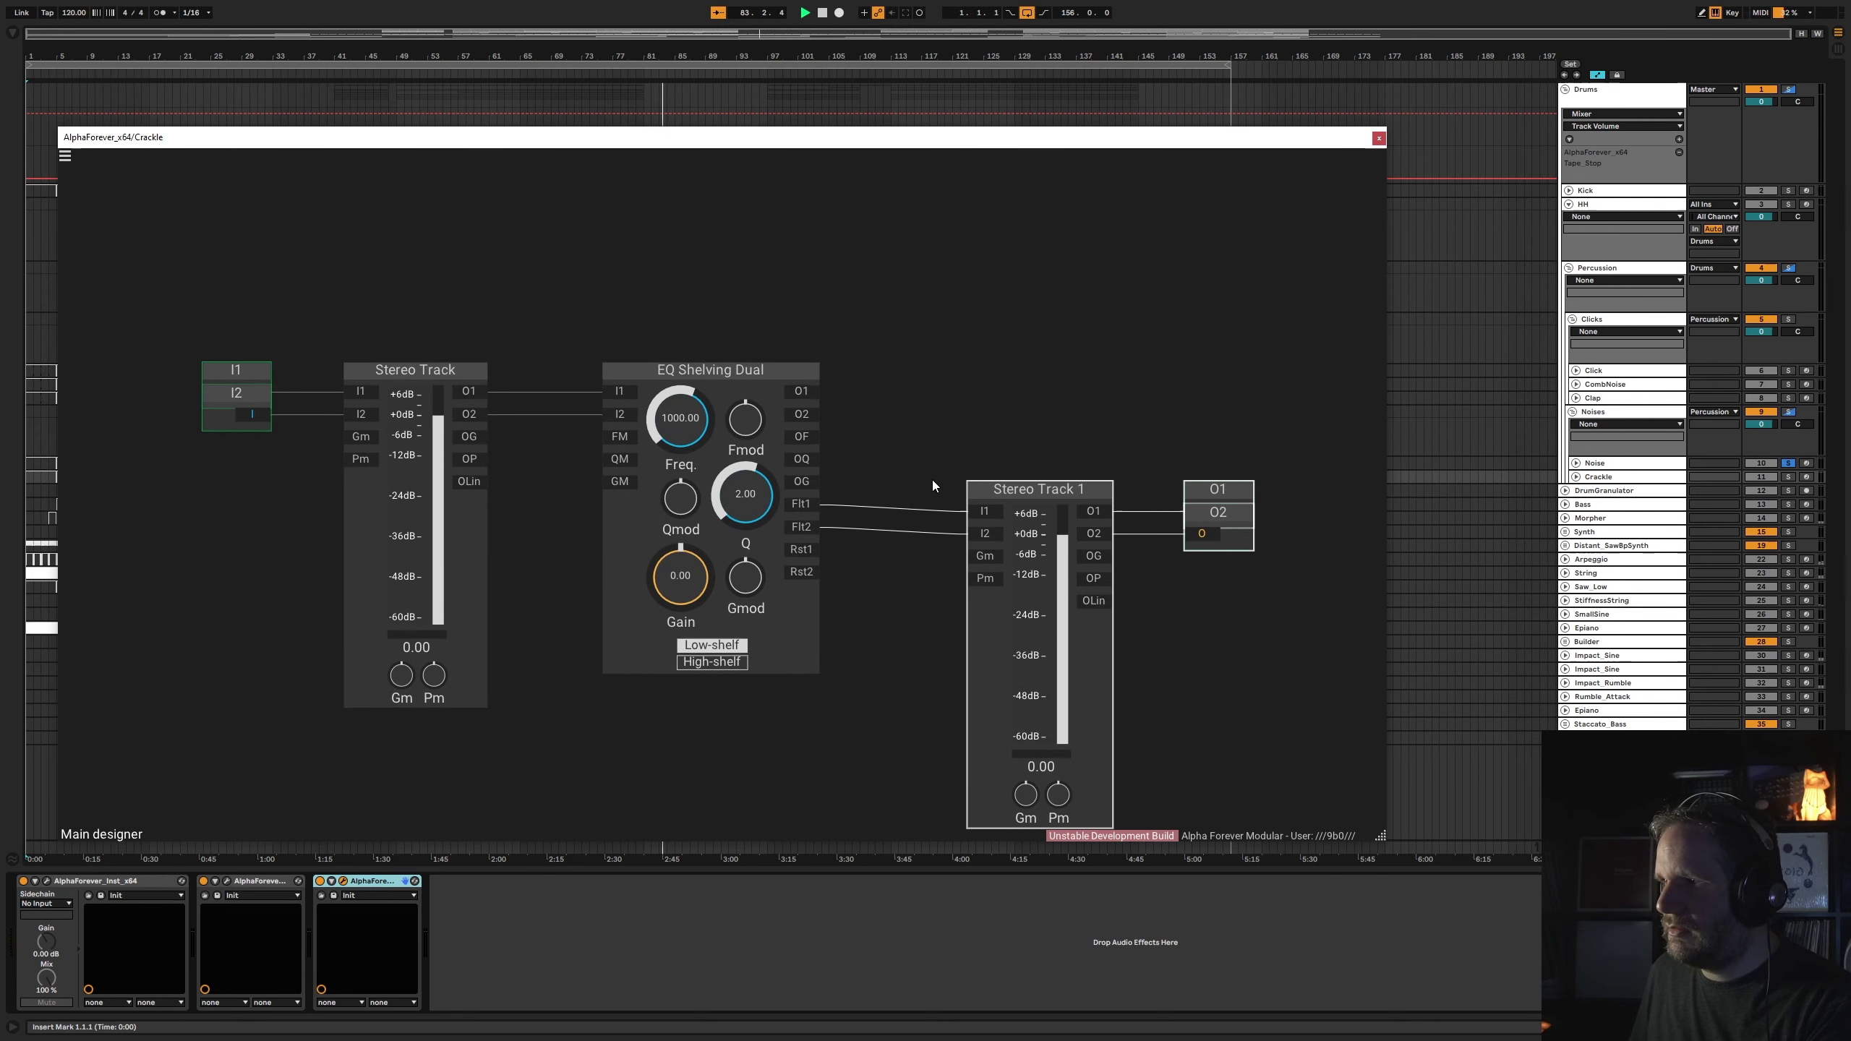
{"action": "double_click", "coordinate": [989, 510]}
{"action": "left_click_drag", "start_coordinate": [943, 424], "coordinate": [1311, 722]}
{"action": "left_click_drag", "start_coordinate": [1023, 484], "coordinate": [916, 487]}
{"action": "left_click_drag", "start_coordinate": [558, 278], "coordinate": [1296, 826]}
{"action": "left_click_drag", "start_coordinate": [629, 369], "coordinate": [578, 368]}
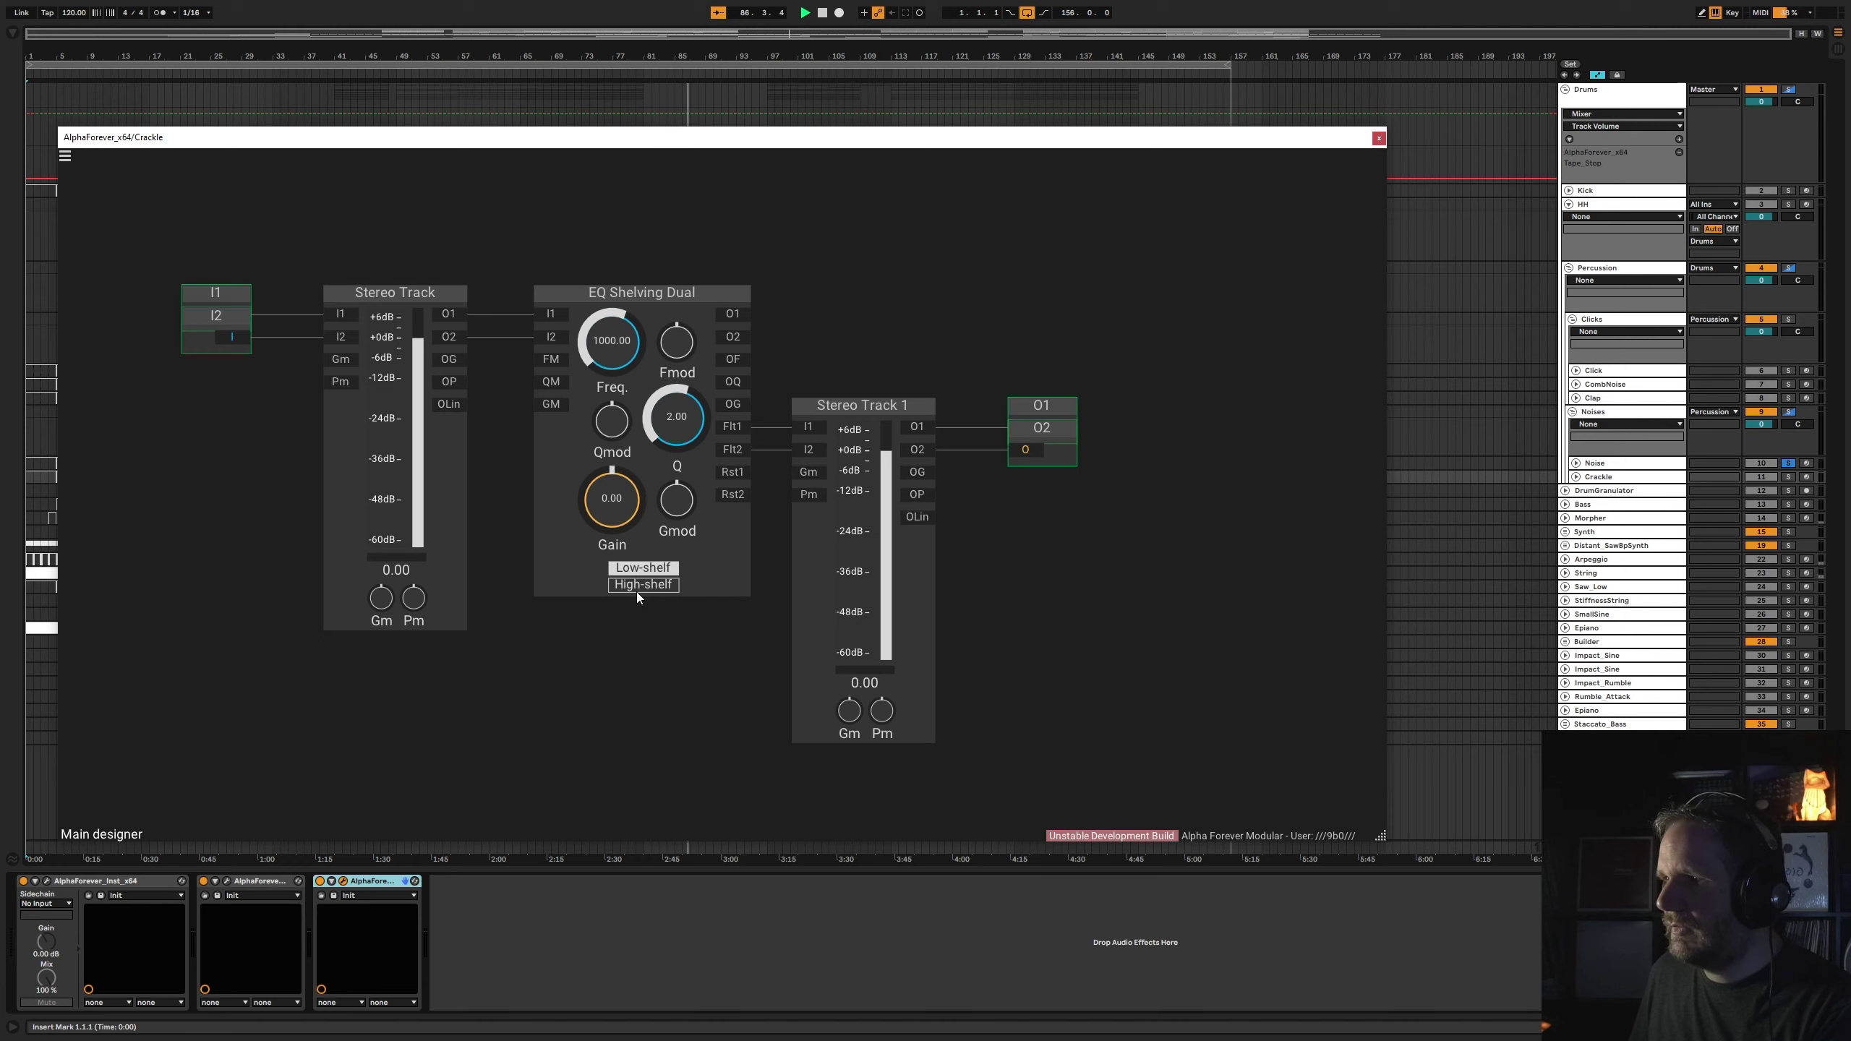
{"action": "left_click", "coordinate": [639, 588]}
{"action": "left_click", "coordinate": [1378, 138]}
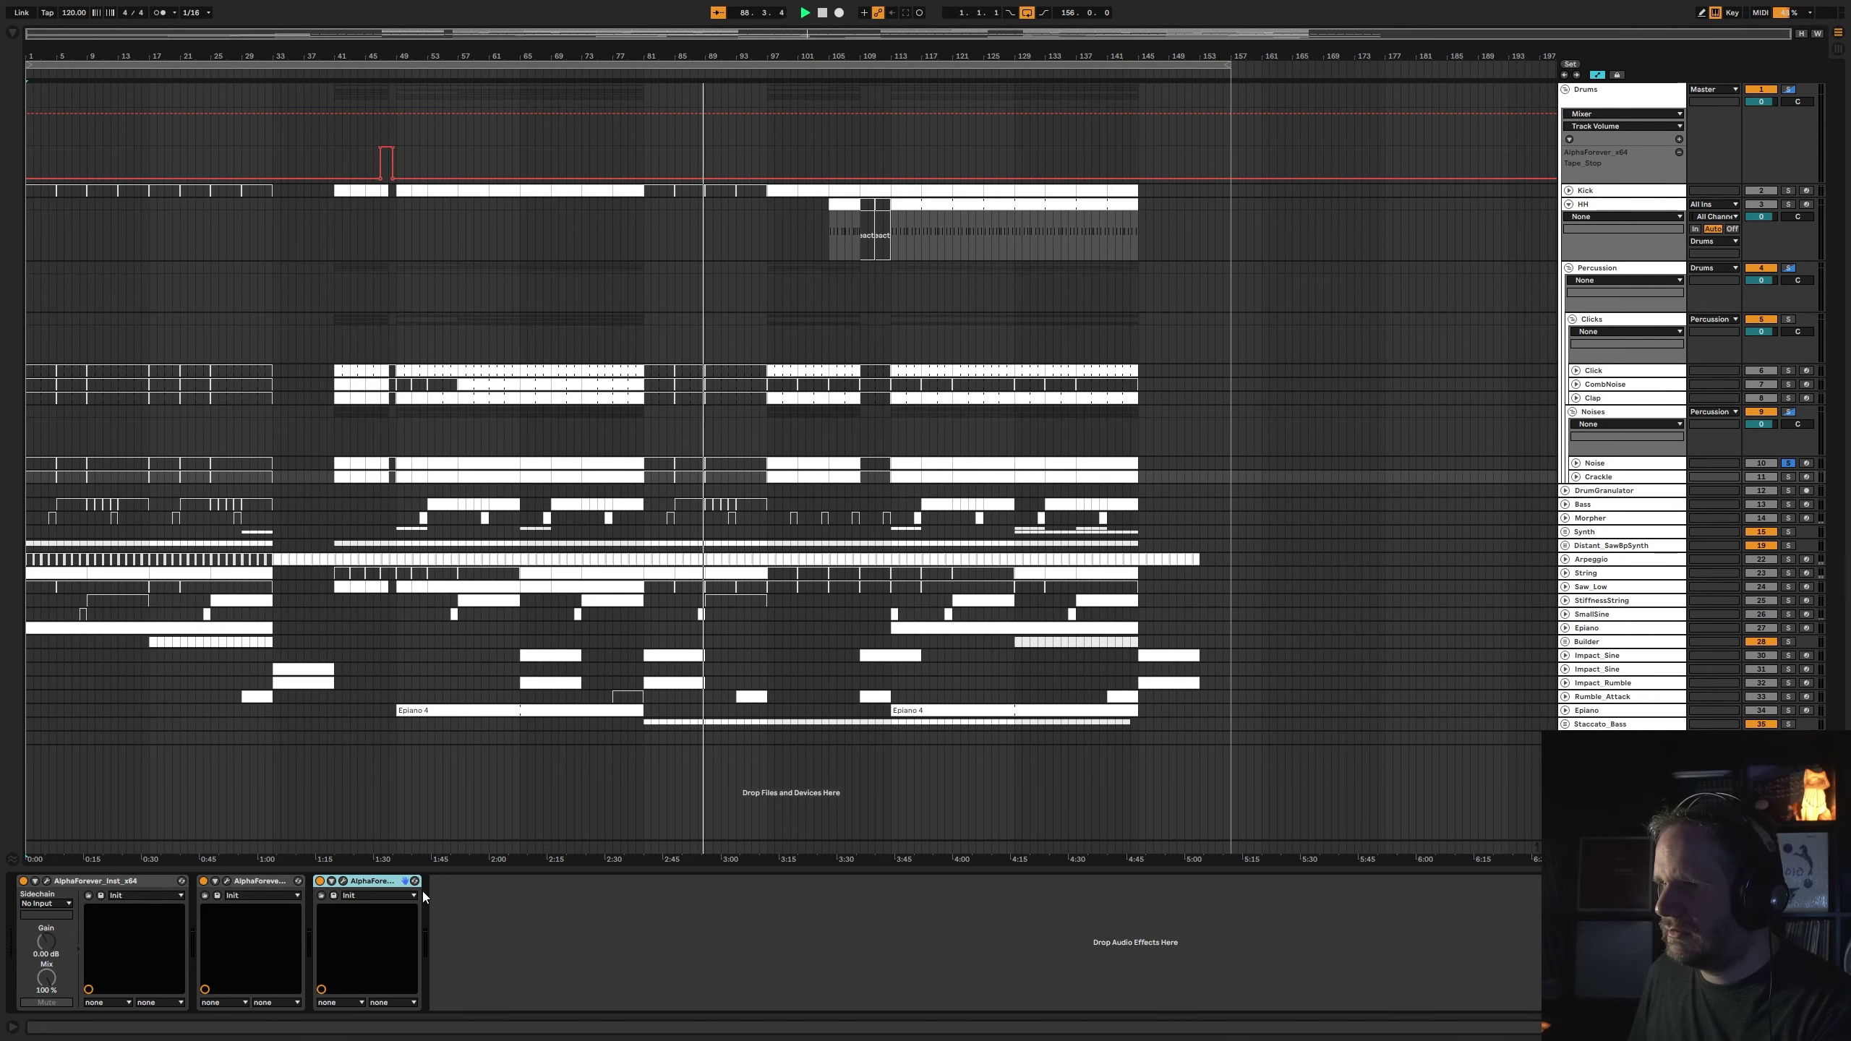
- Move the new AlphaForever_x64 effect from the Crackle track to the end of the Noise track's device chain
{"action": "key", "text": "Delete"}
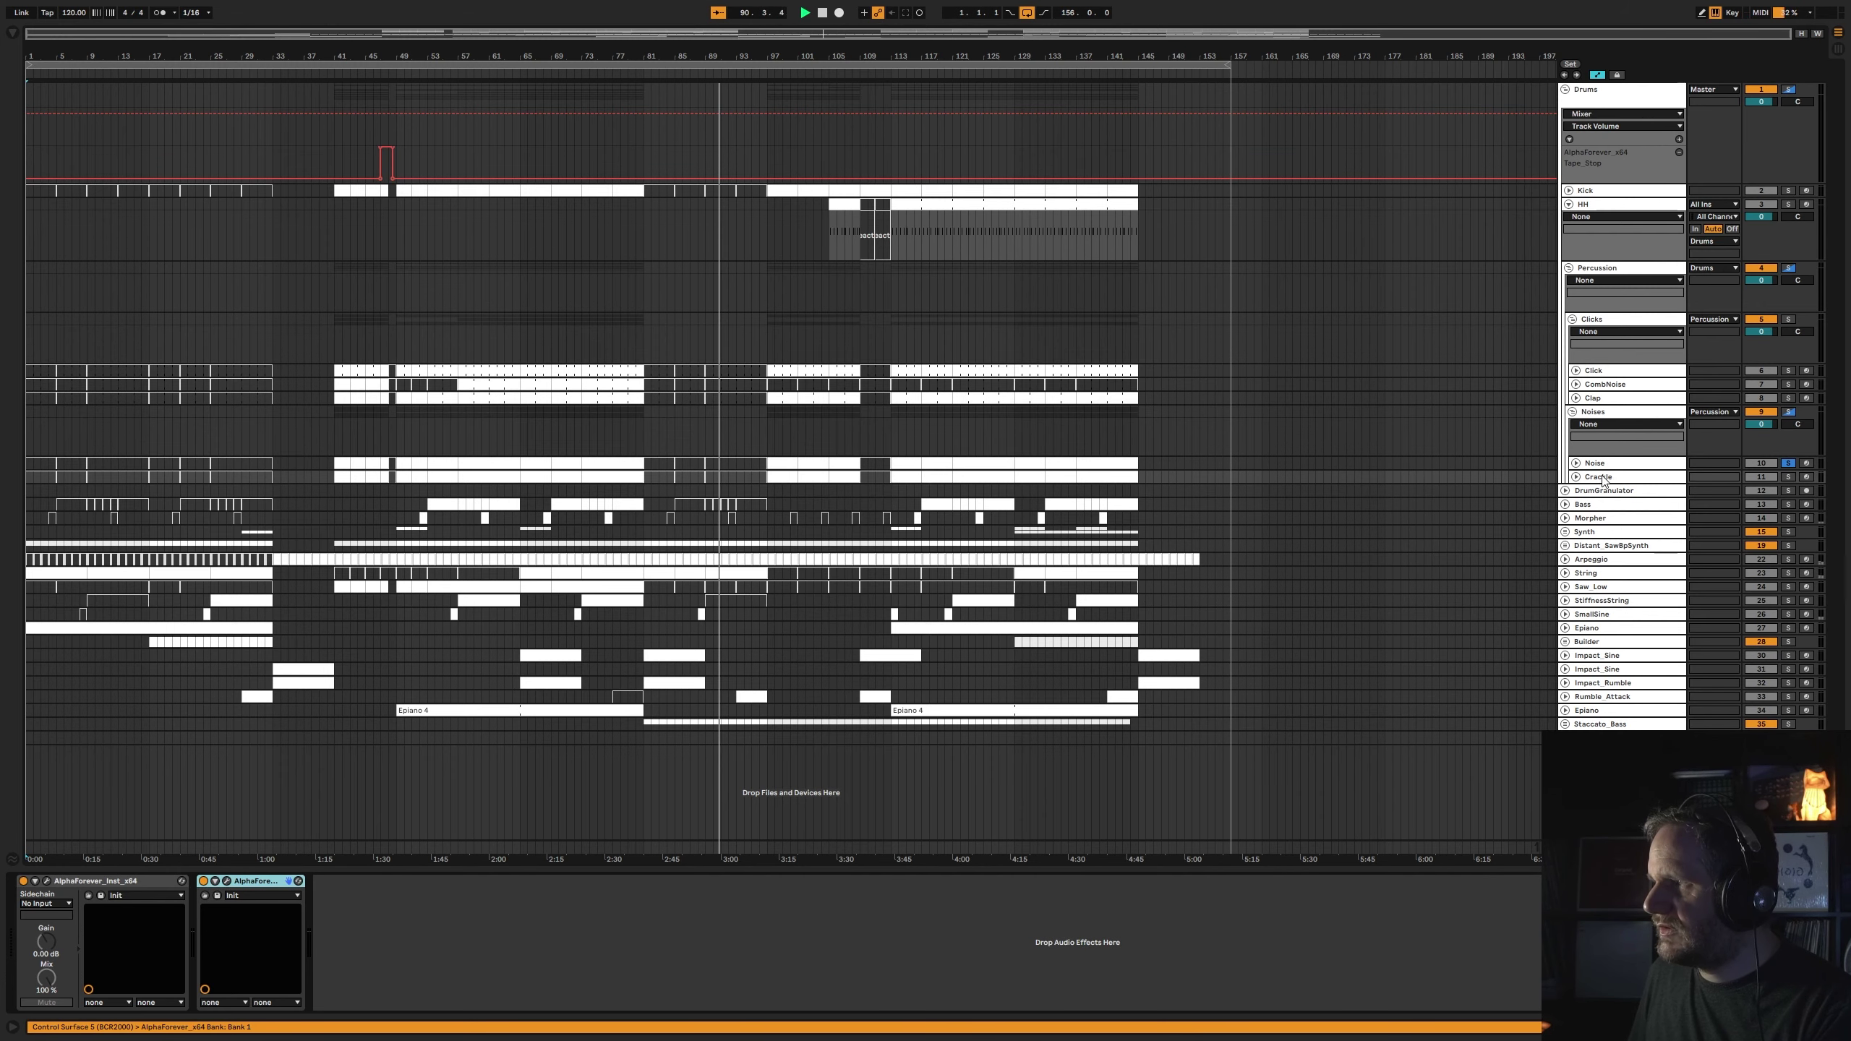
{"action": "key", "text": "Delete"}
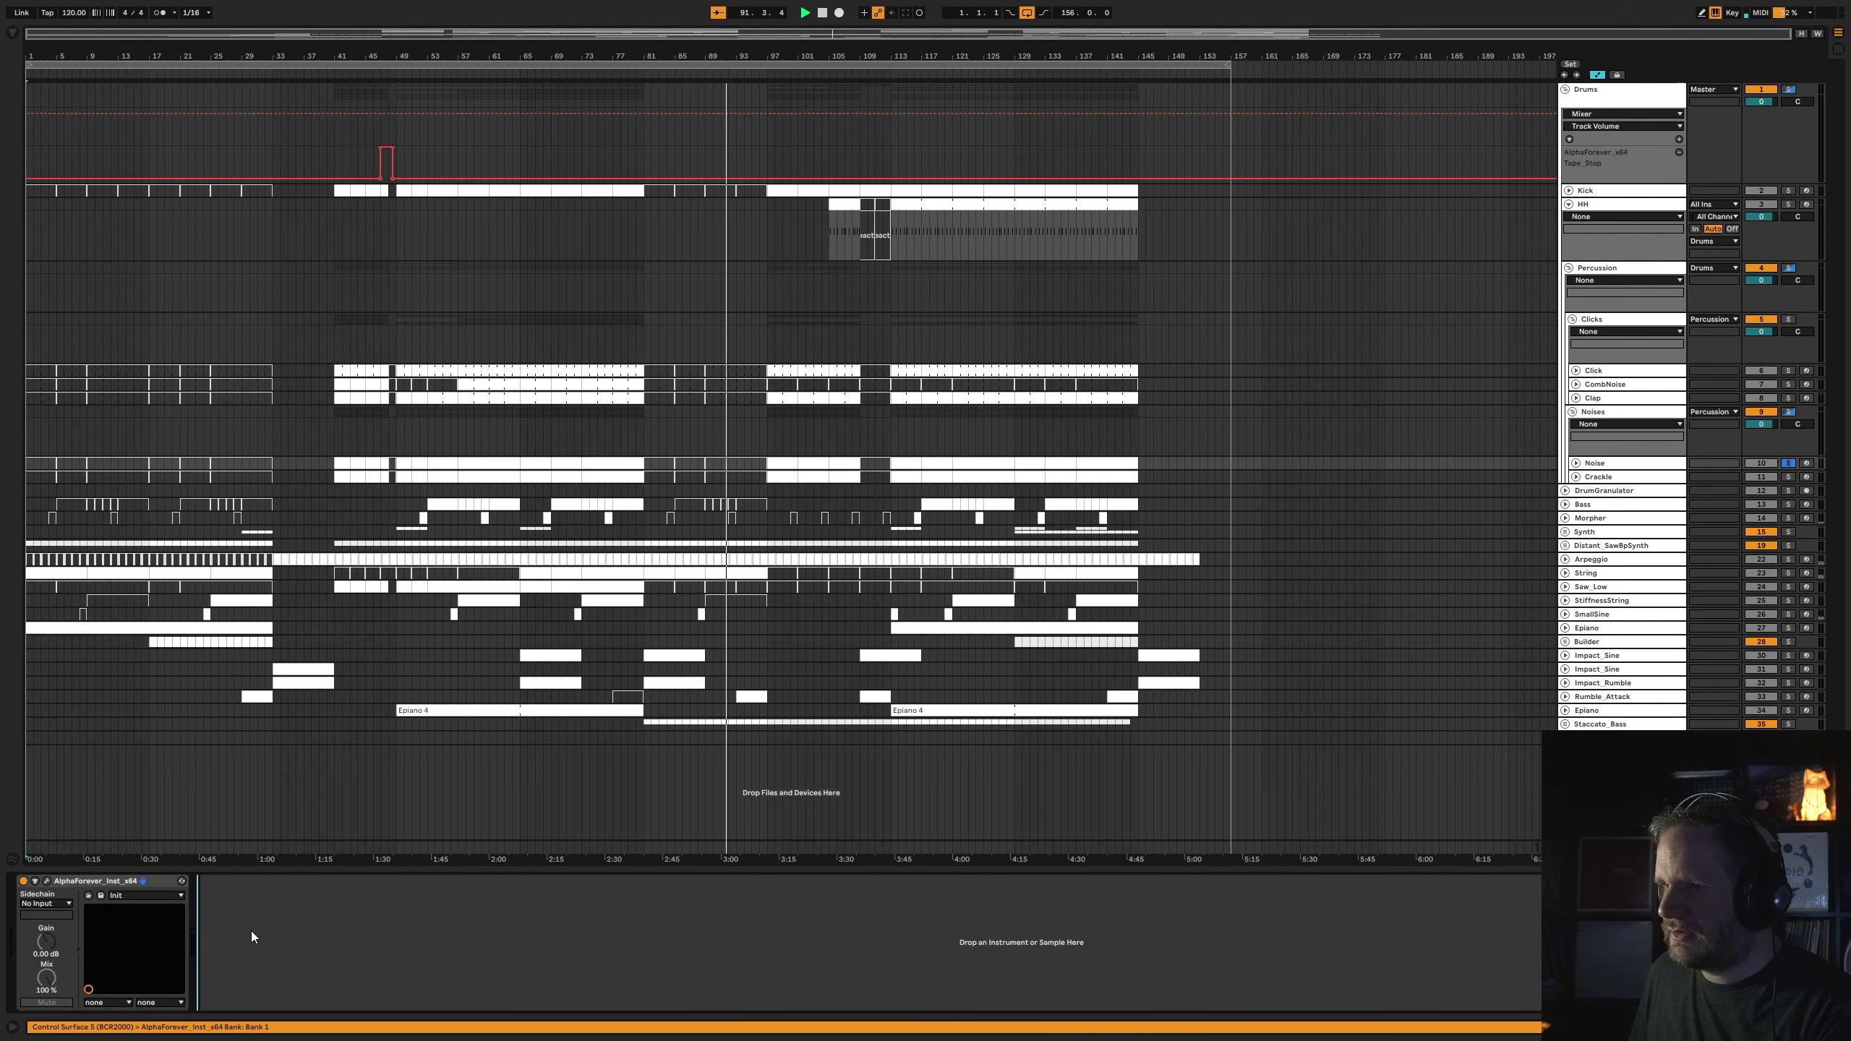
{"action": "key", "text": "ctrl+z"}
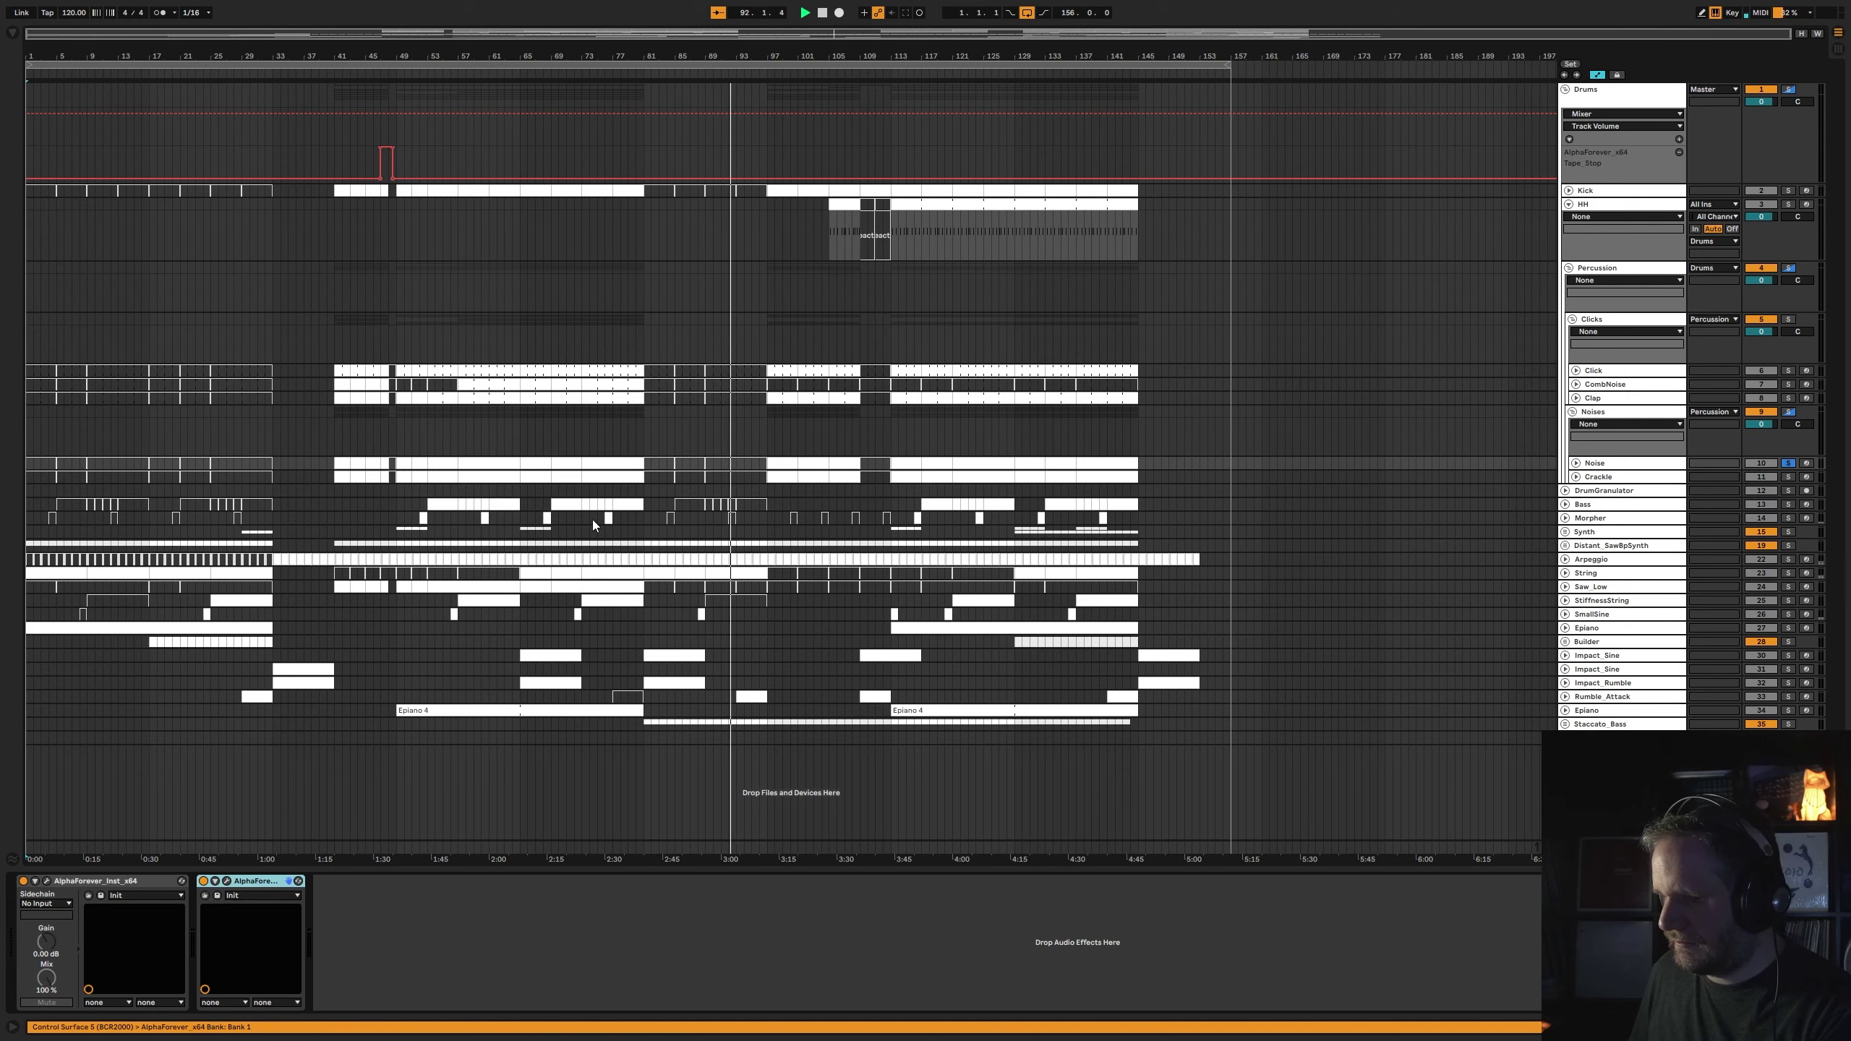
- Play from about bar 49 and set the EQ frequency in the Noise track's effect patch to 542.33
{"action": "left_click", "coordinate": [405, 79]}
{"action": "left_click", "coordinate": [227, 882]}
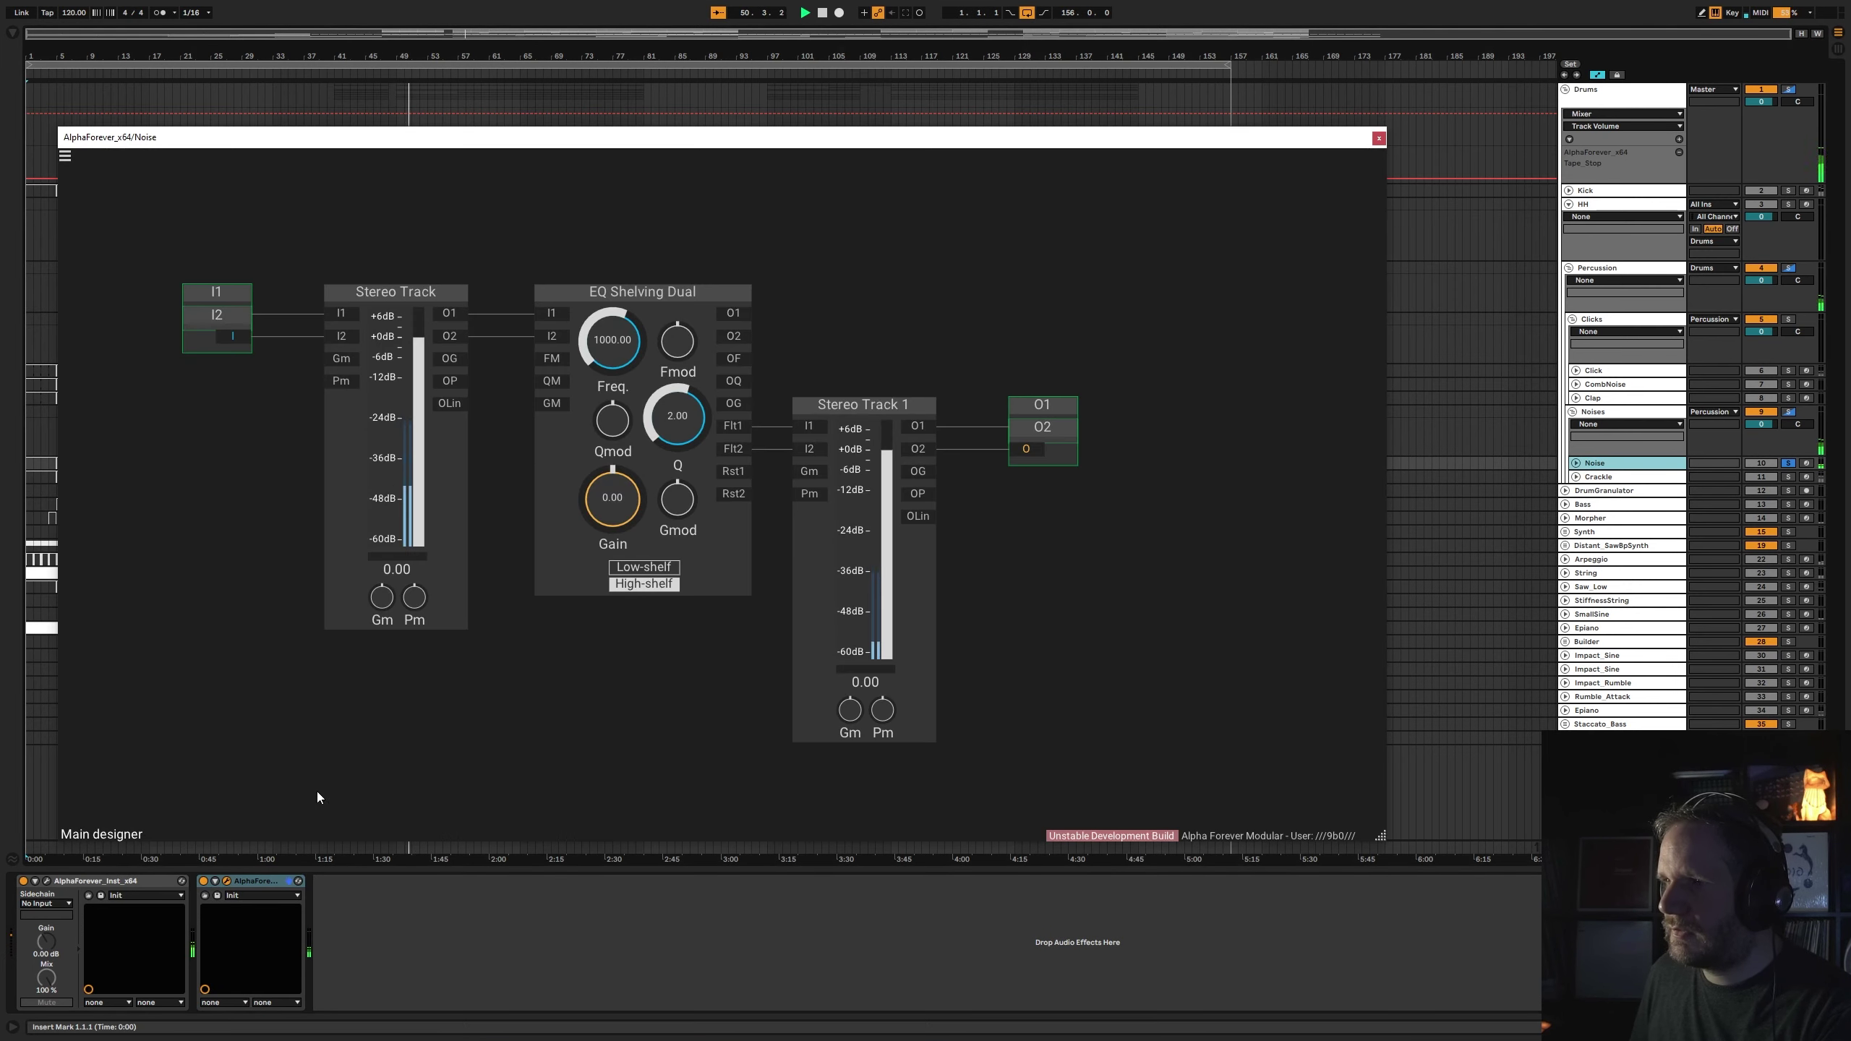
{"action": "left_click_drag", "start_coordinate": [602, 362], "coordinate": [842, 248]}
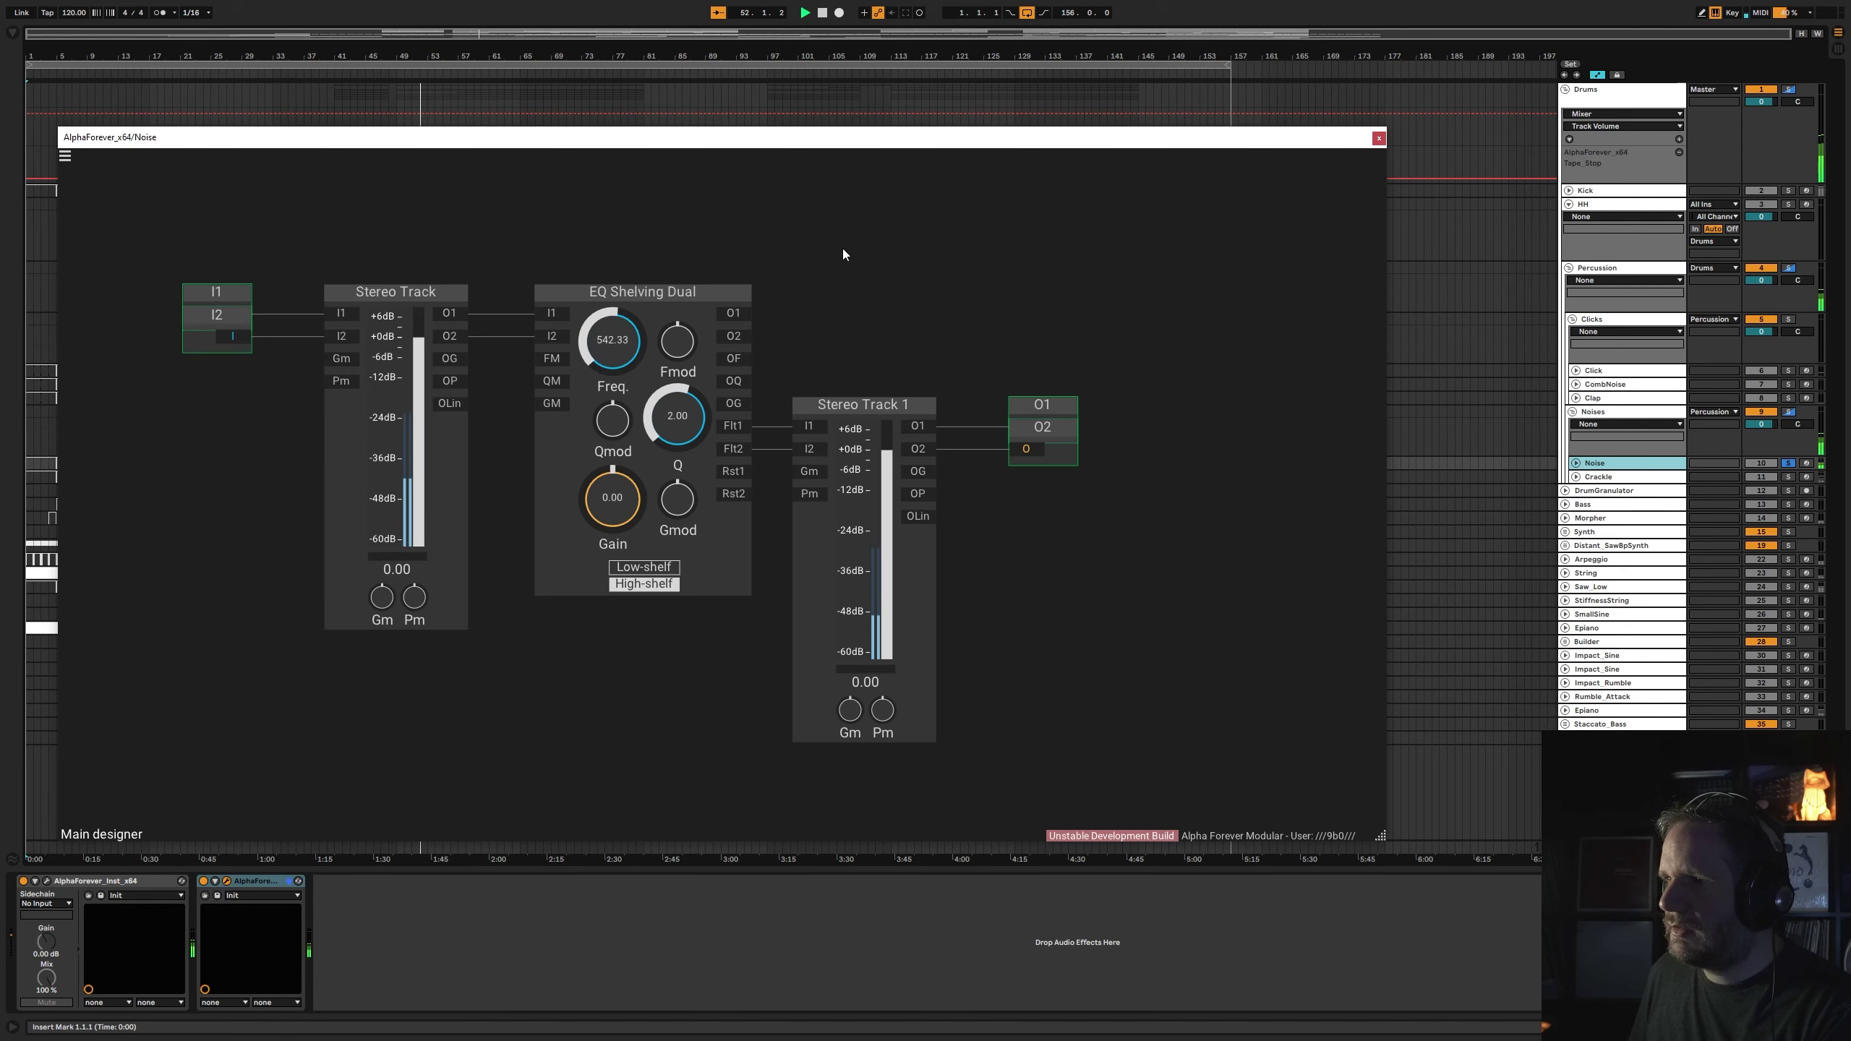
{"action": "left_click", "coordinate": [1378, 138]}
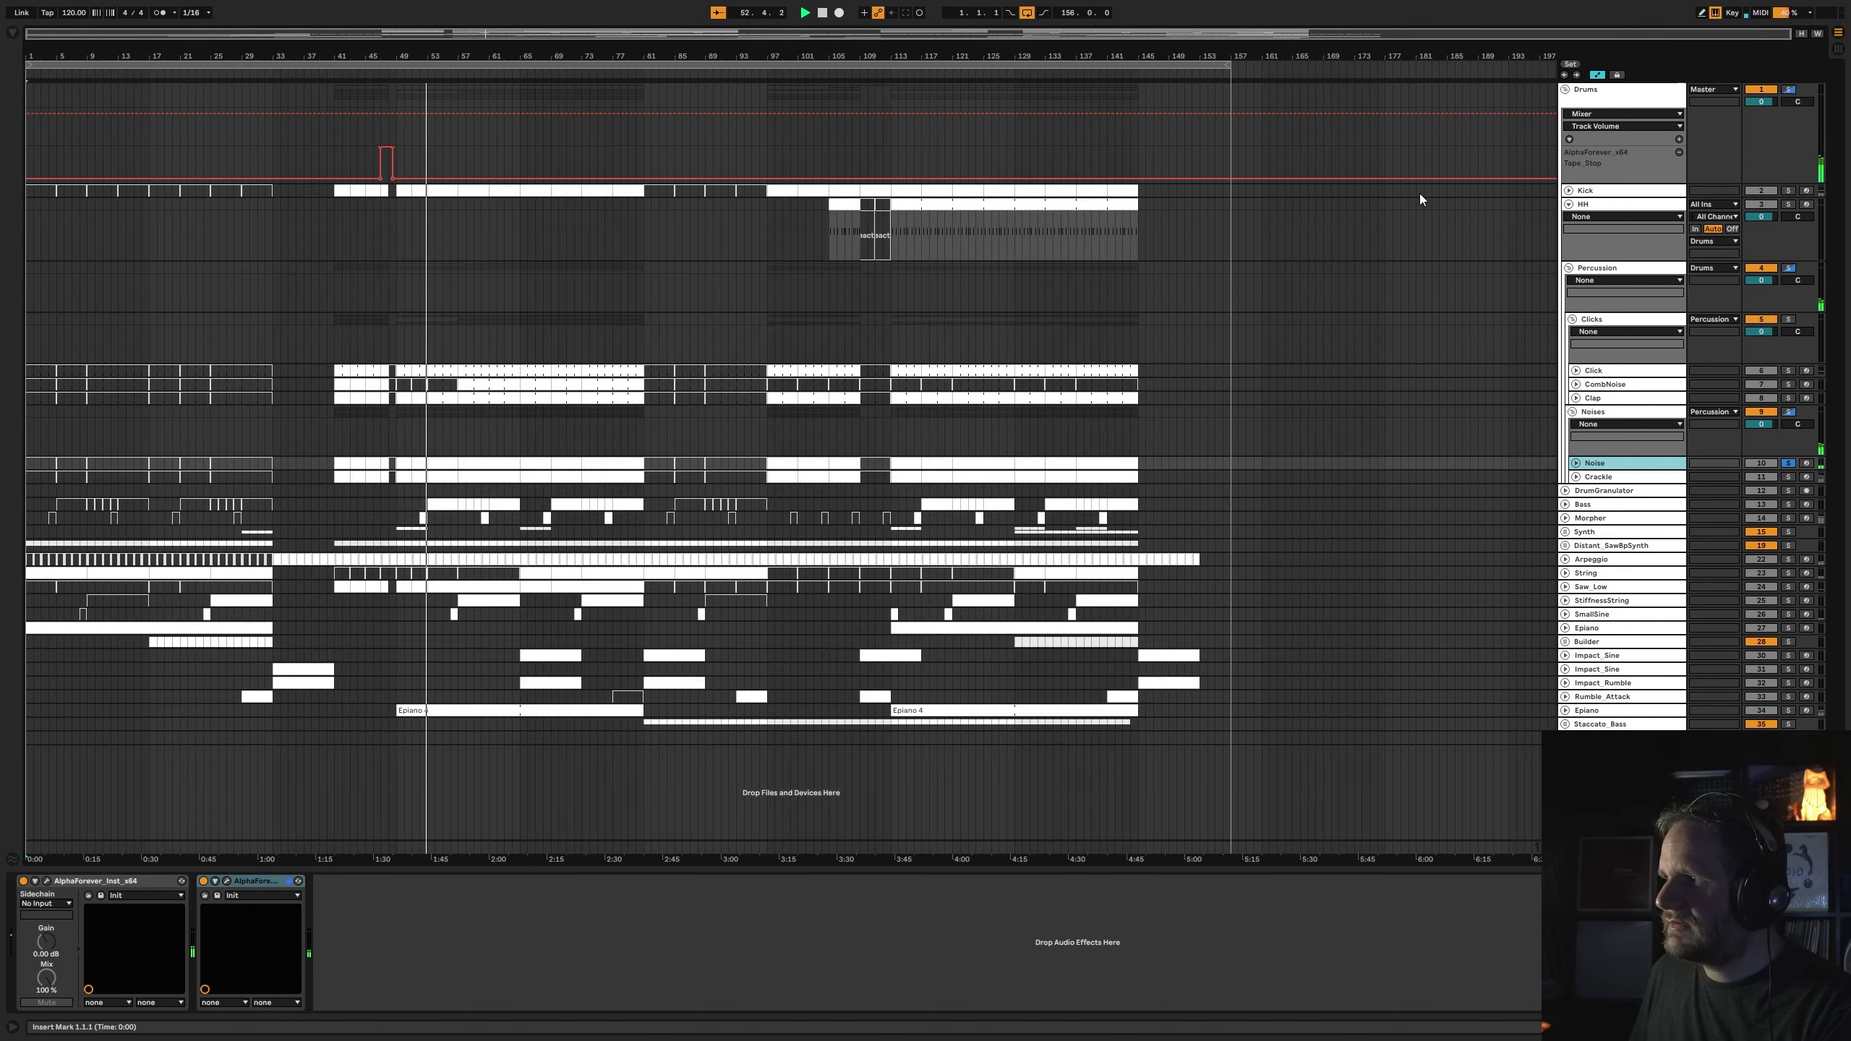
- Unsolo the Noise track and collapse the Clicks, Percussion, HH and Drums tracks
{"action": "left_click", "coordinate": [1789, 463]}
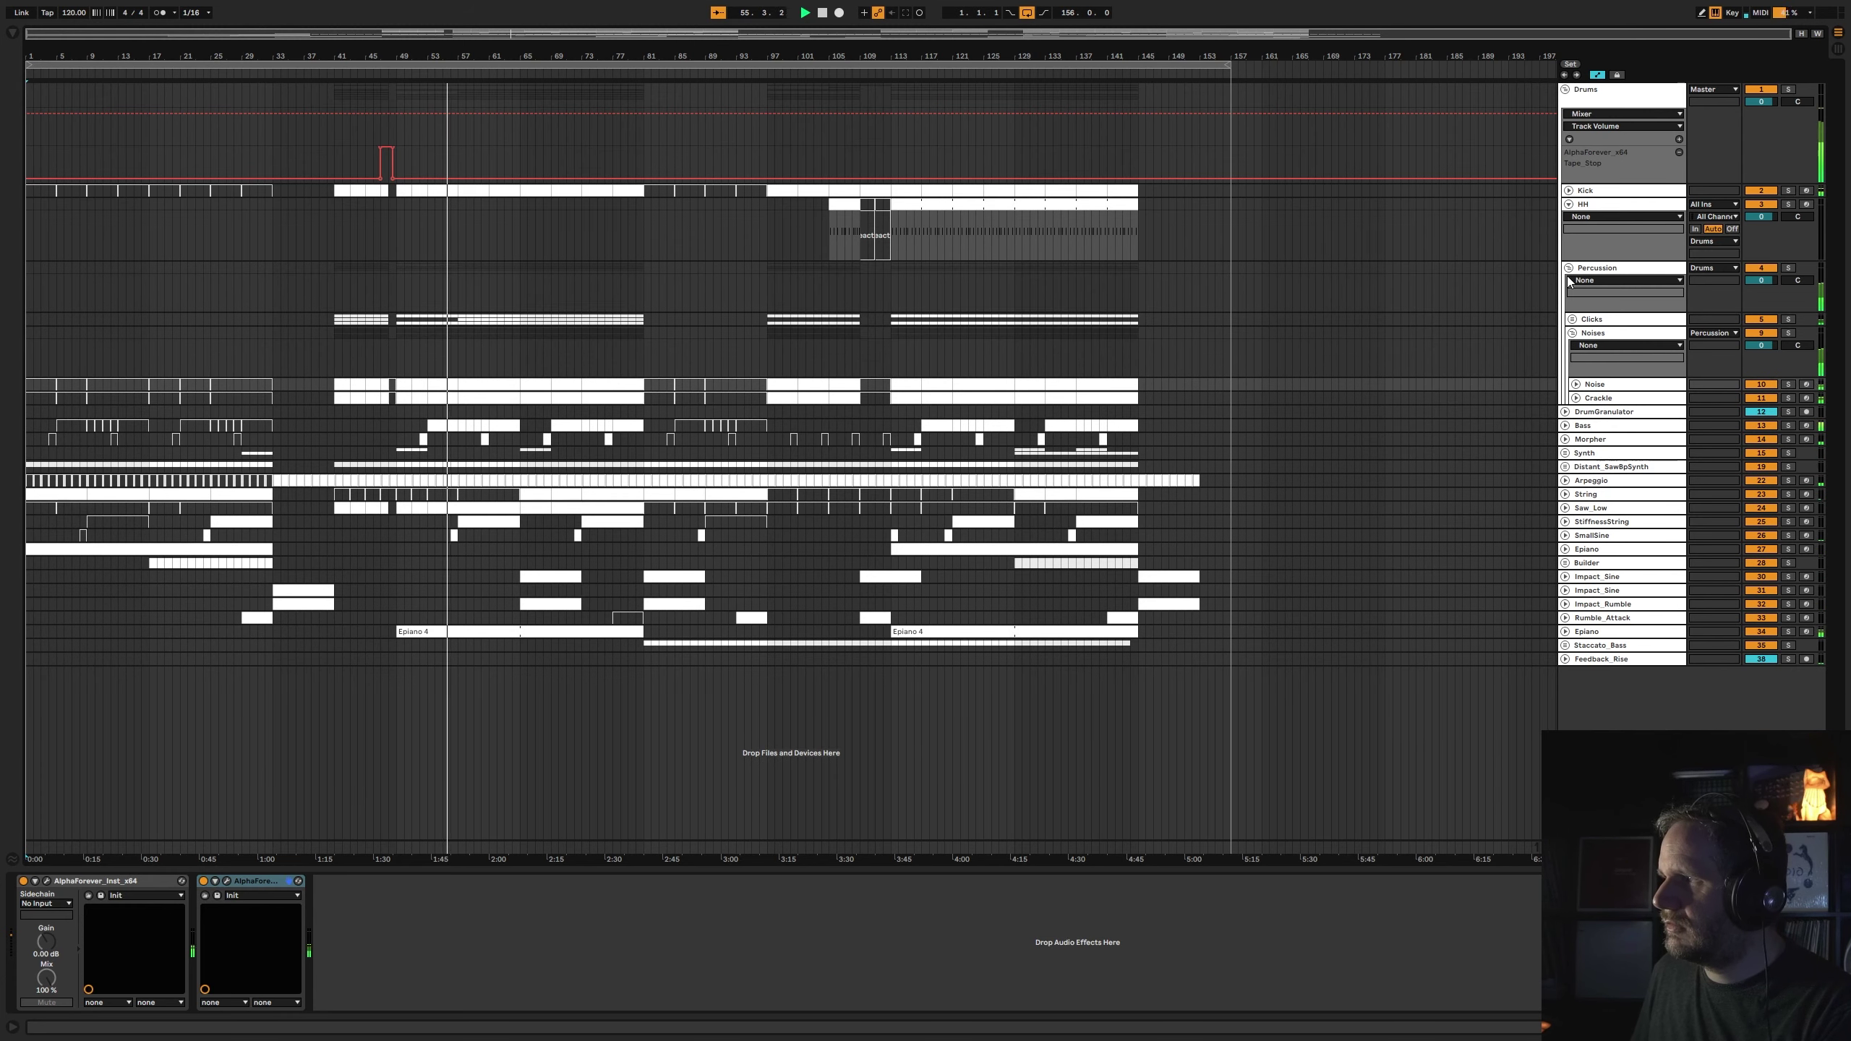
{"action": "left_click", "coordinate": [1572, 319]}
{"action": "left_click", "coordinate": [1596, 267]}
{"action": "left_click", "coordinate": [1569, 267]}
{"action": "left_click", "coordinate": [1568, 204]}
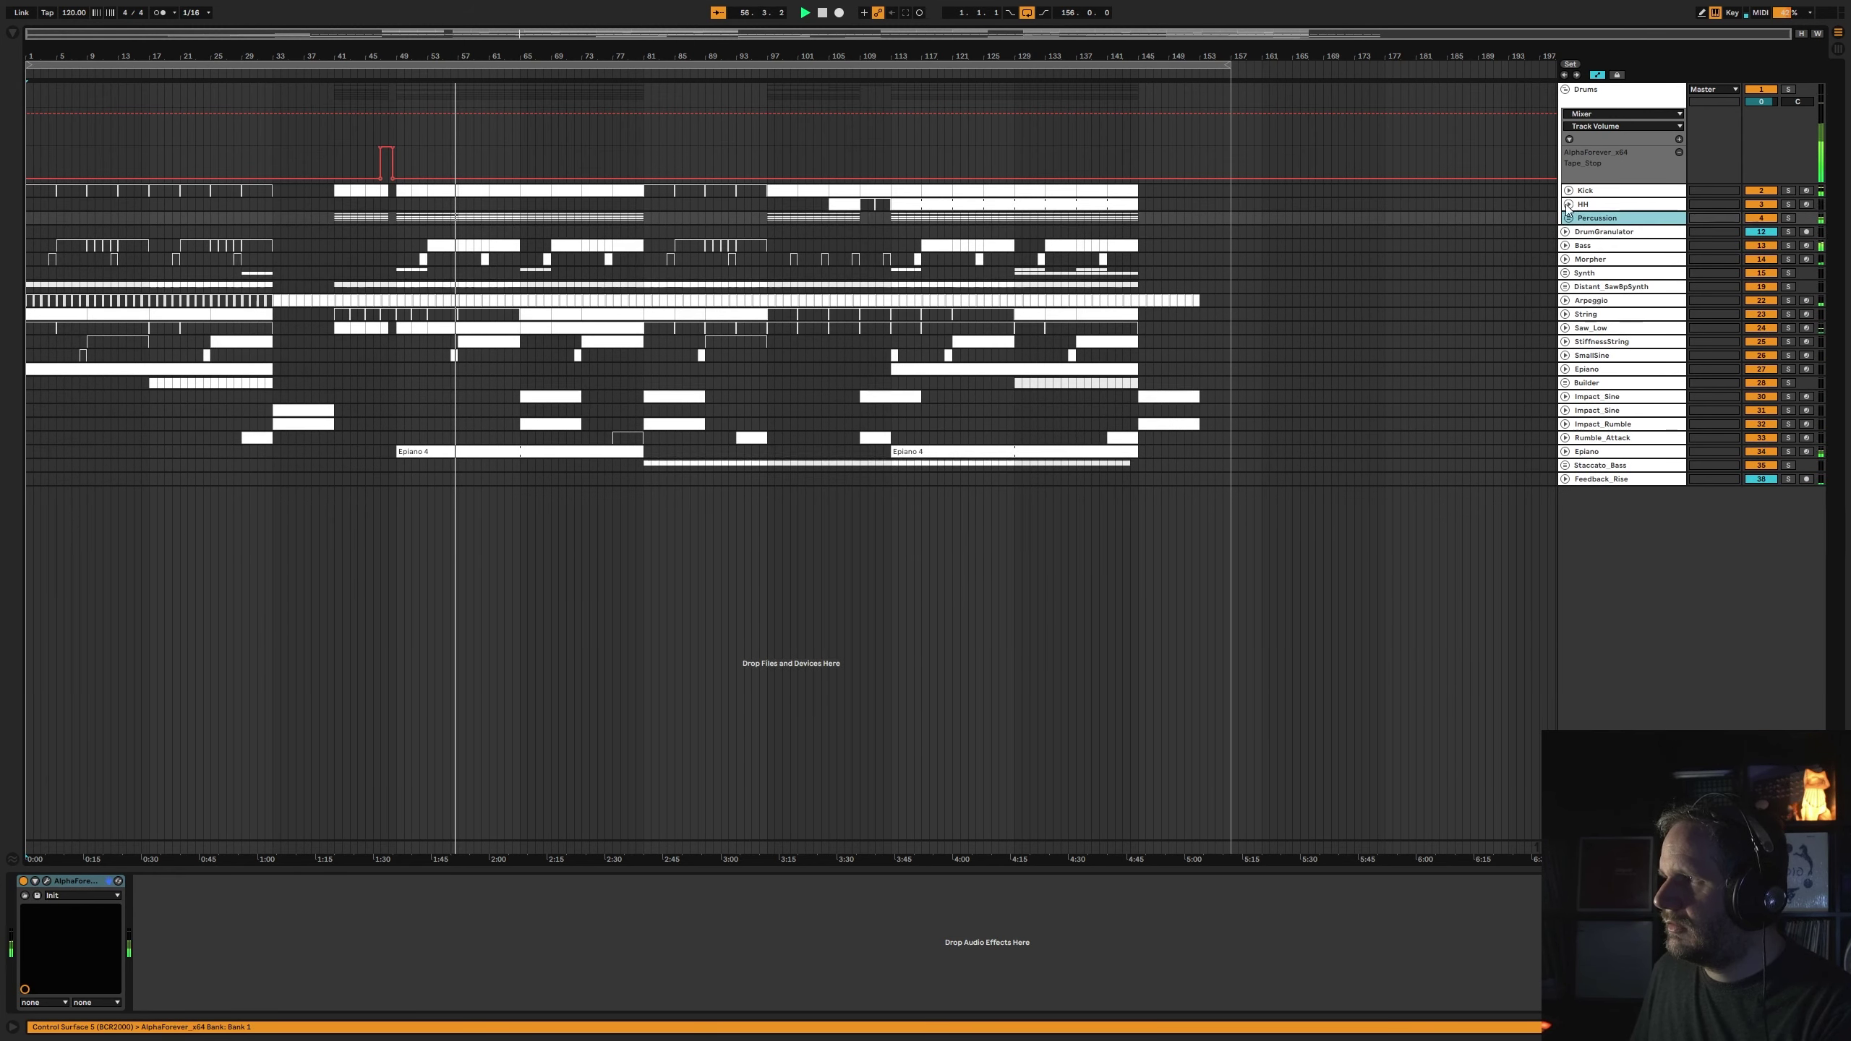
{"action": "left_click", "coordinate": [1565, 95]}
{"action": "left_click", "coordinate": [1565, 91]}
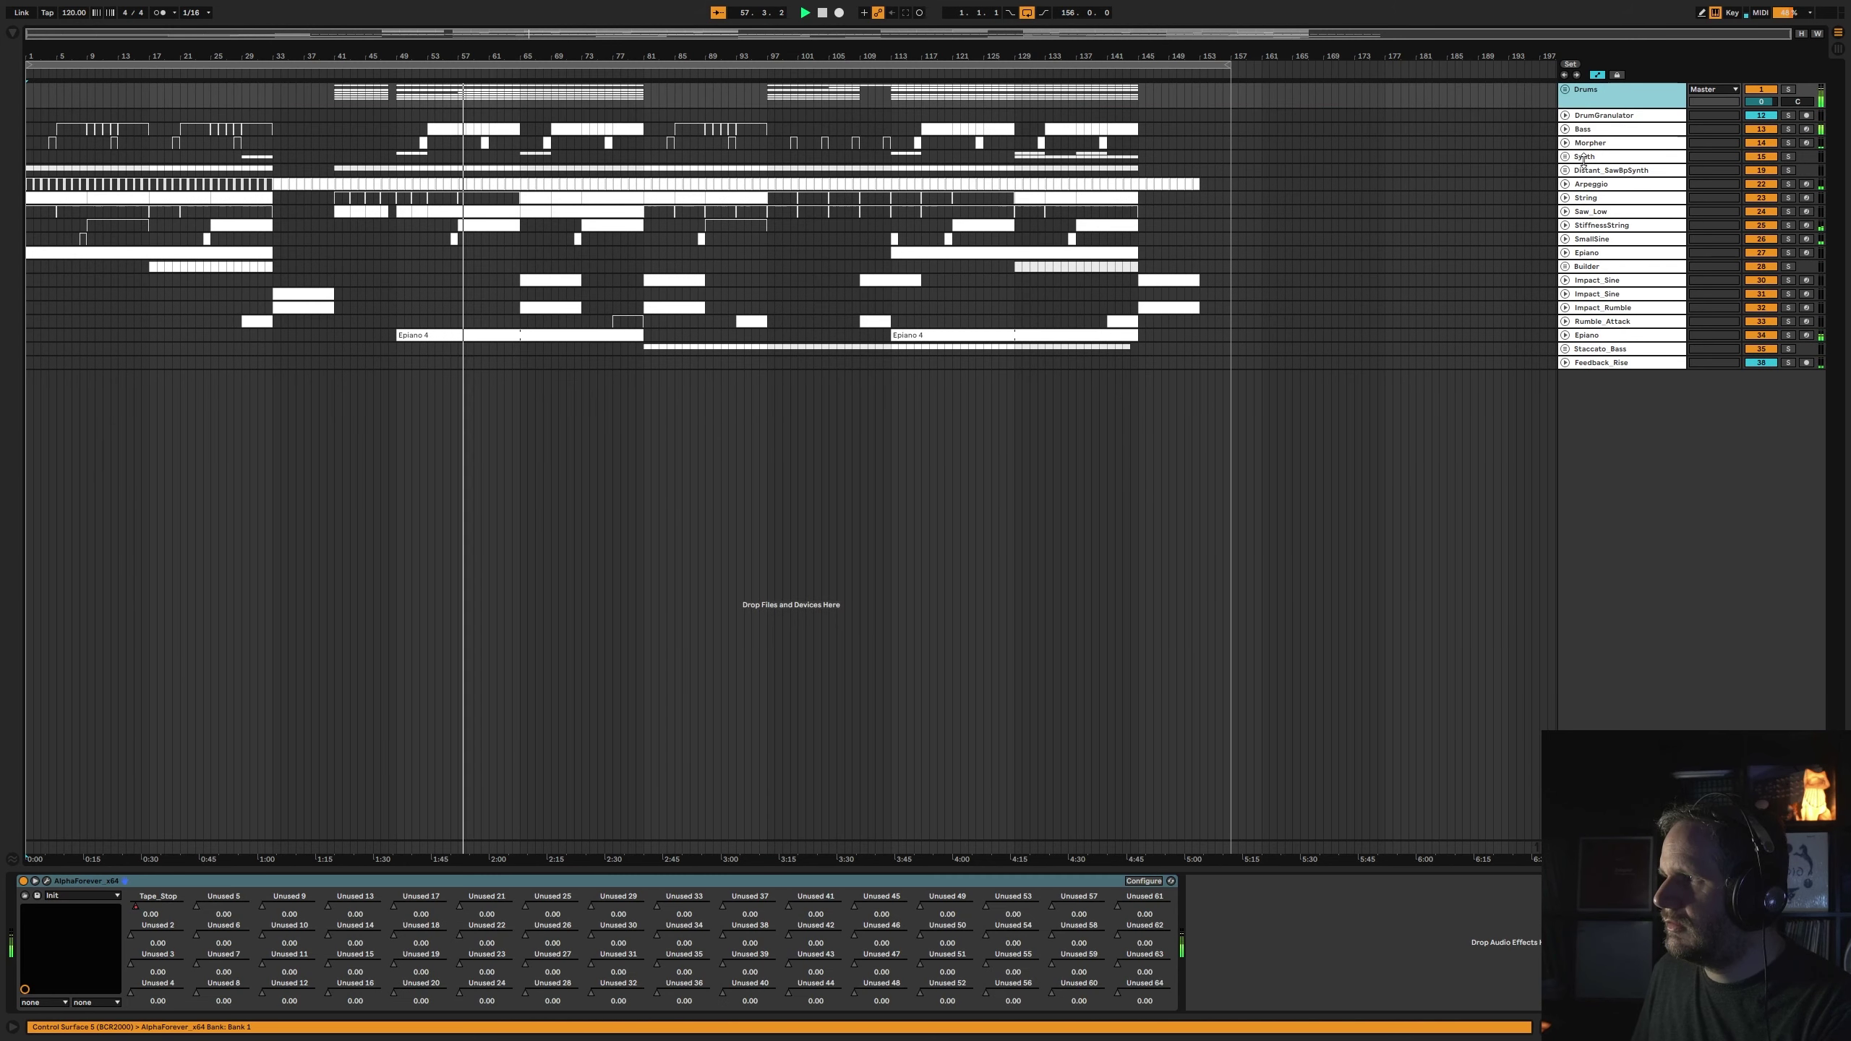
- Solo the Bass track and paste the copied AlphaForever_x64 effect at the end of its device chain
{"action": "left_click", "coordinate": [1786, 131]}
{"action": "left_click", "coordinate": [1787, 128]}
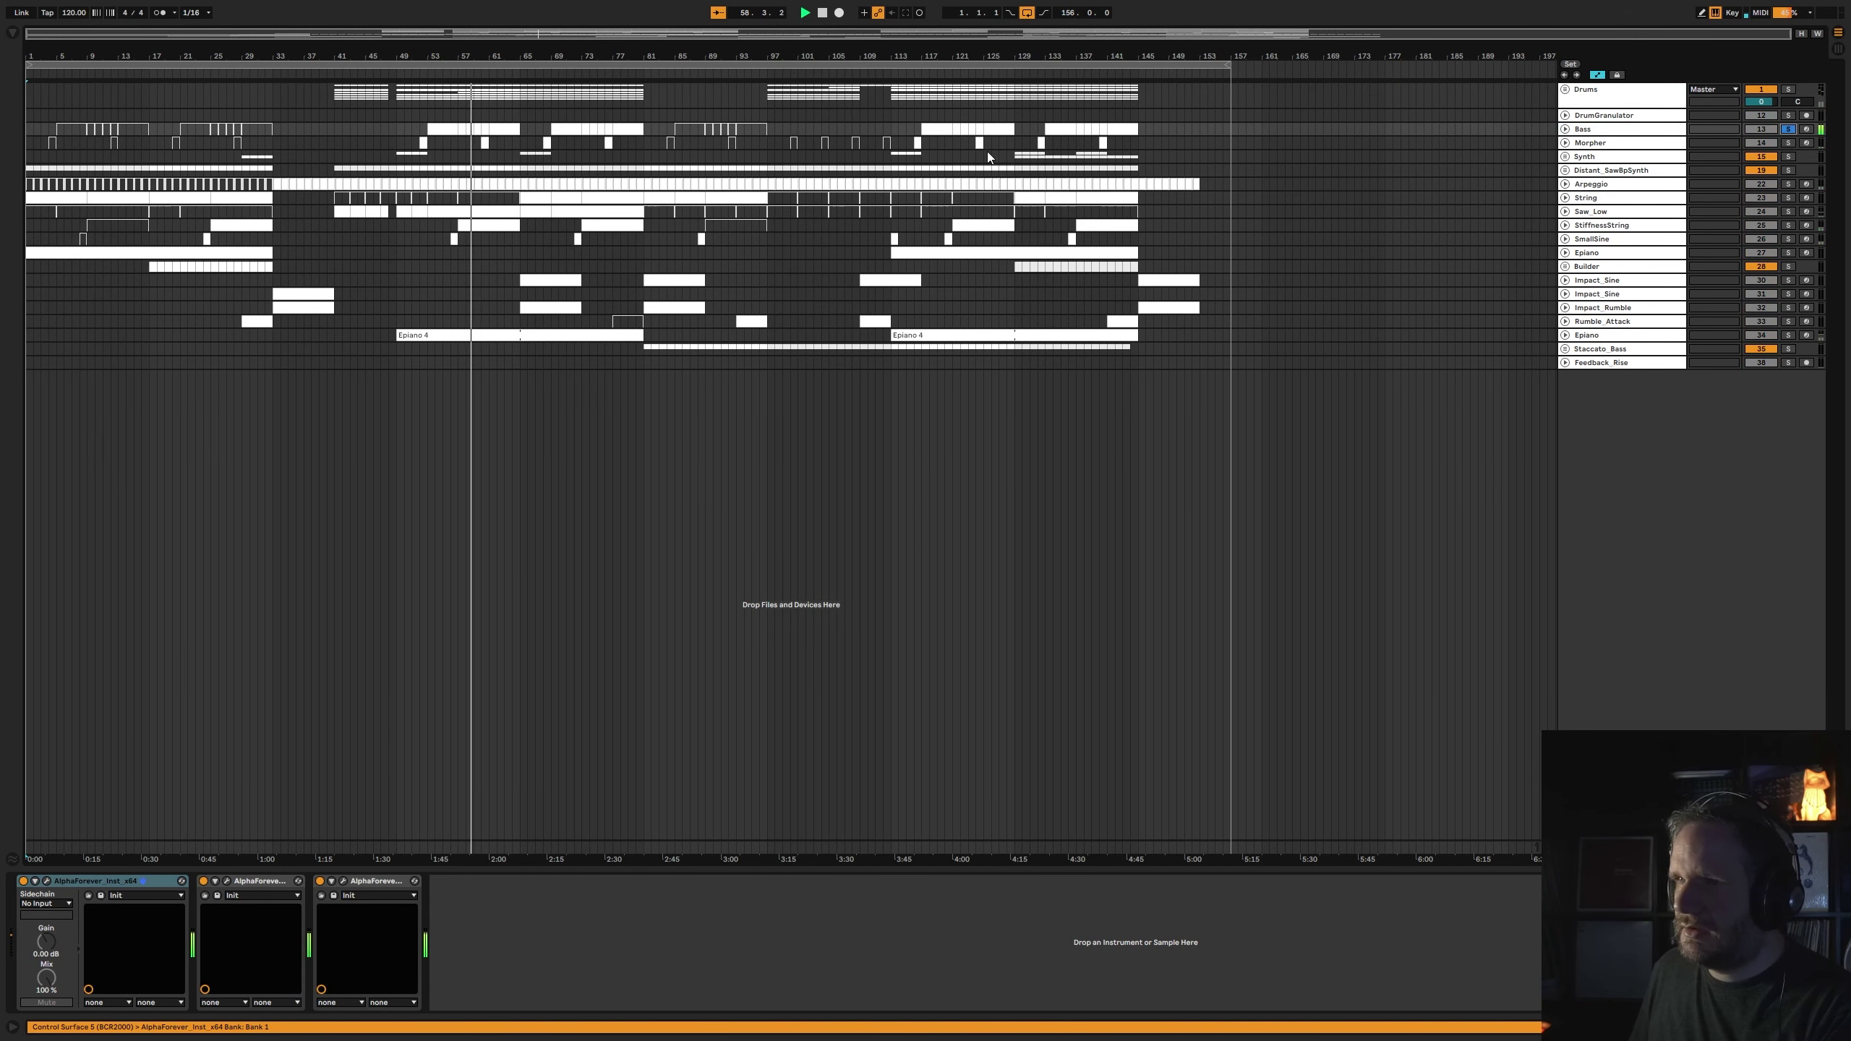
{"action": "left_click", "coordinate": [559, 926]}
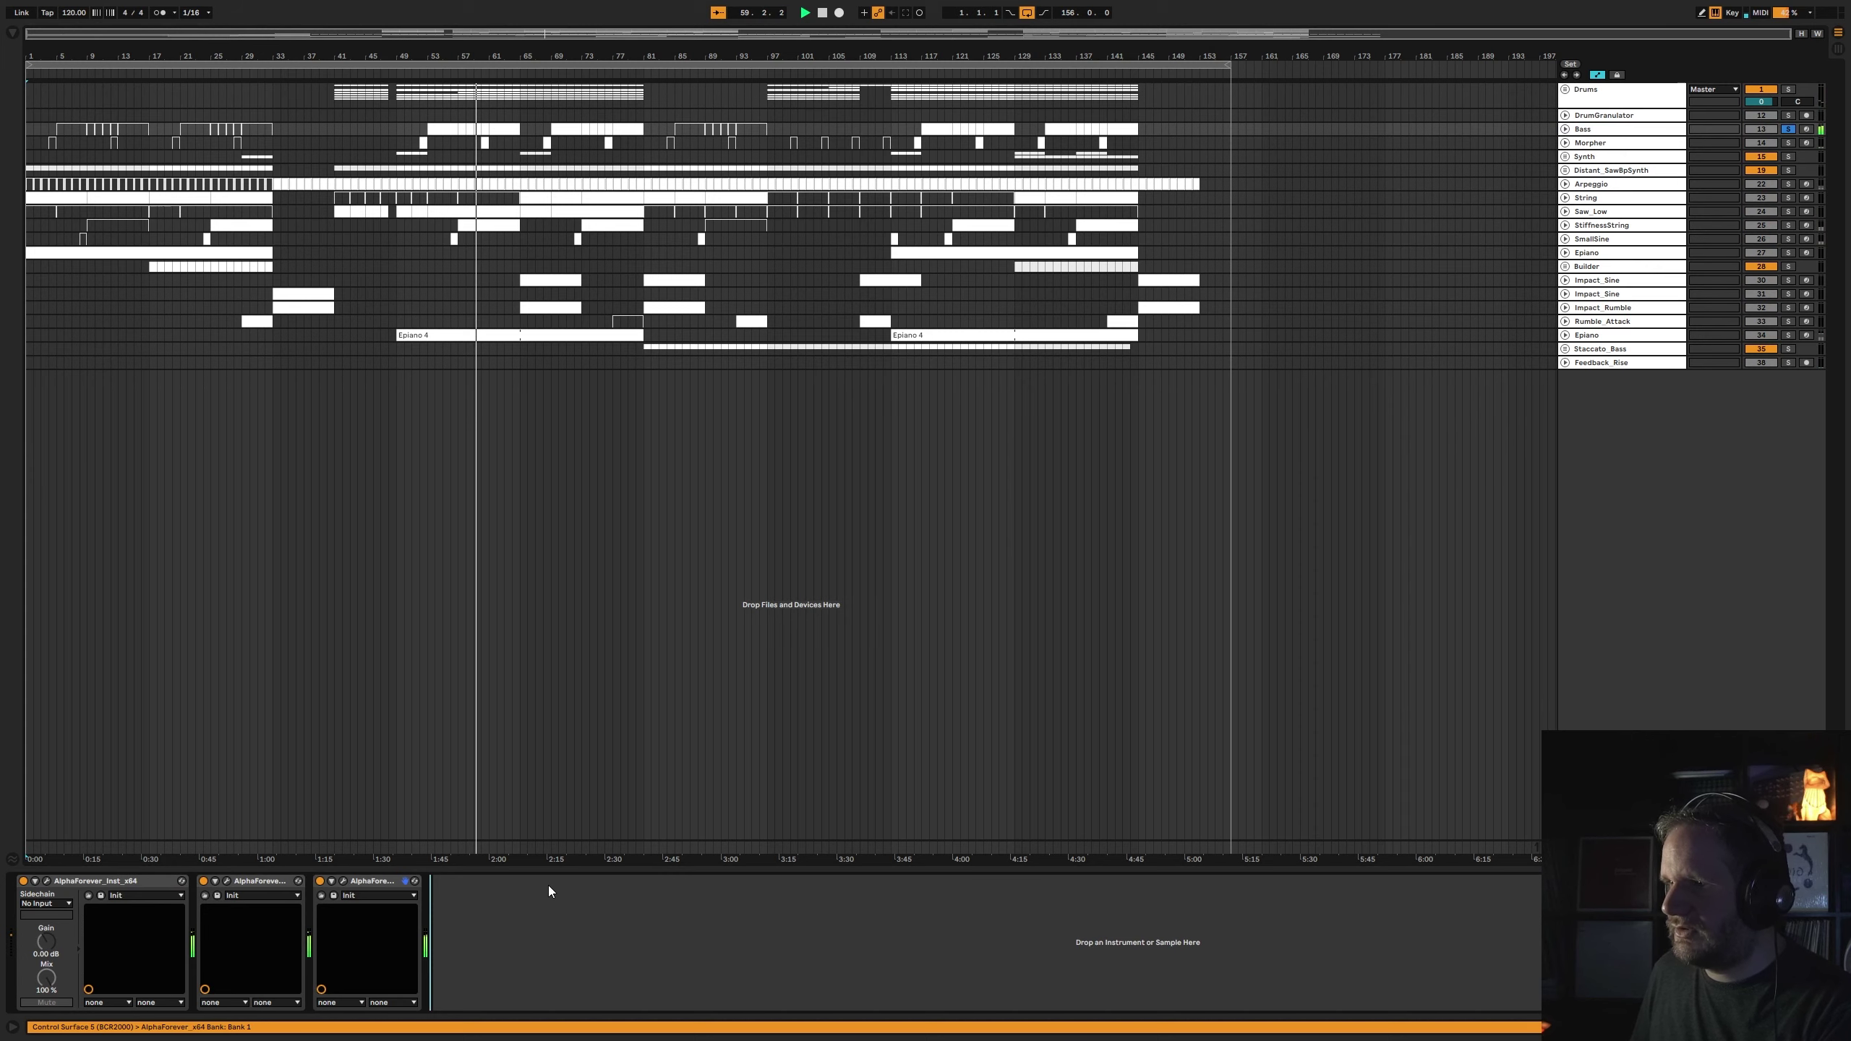
{"action": "key", "text": "ctrl+v"}
- In the Bass track's pasted effect patch, set the EQ frequency to 223.67 and the Stereo Track 1 level to -2.14
{"action": "left_click", "coordinate": [460, 882]}
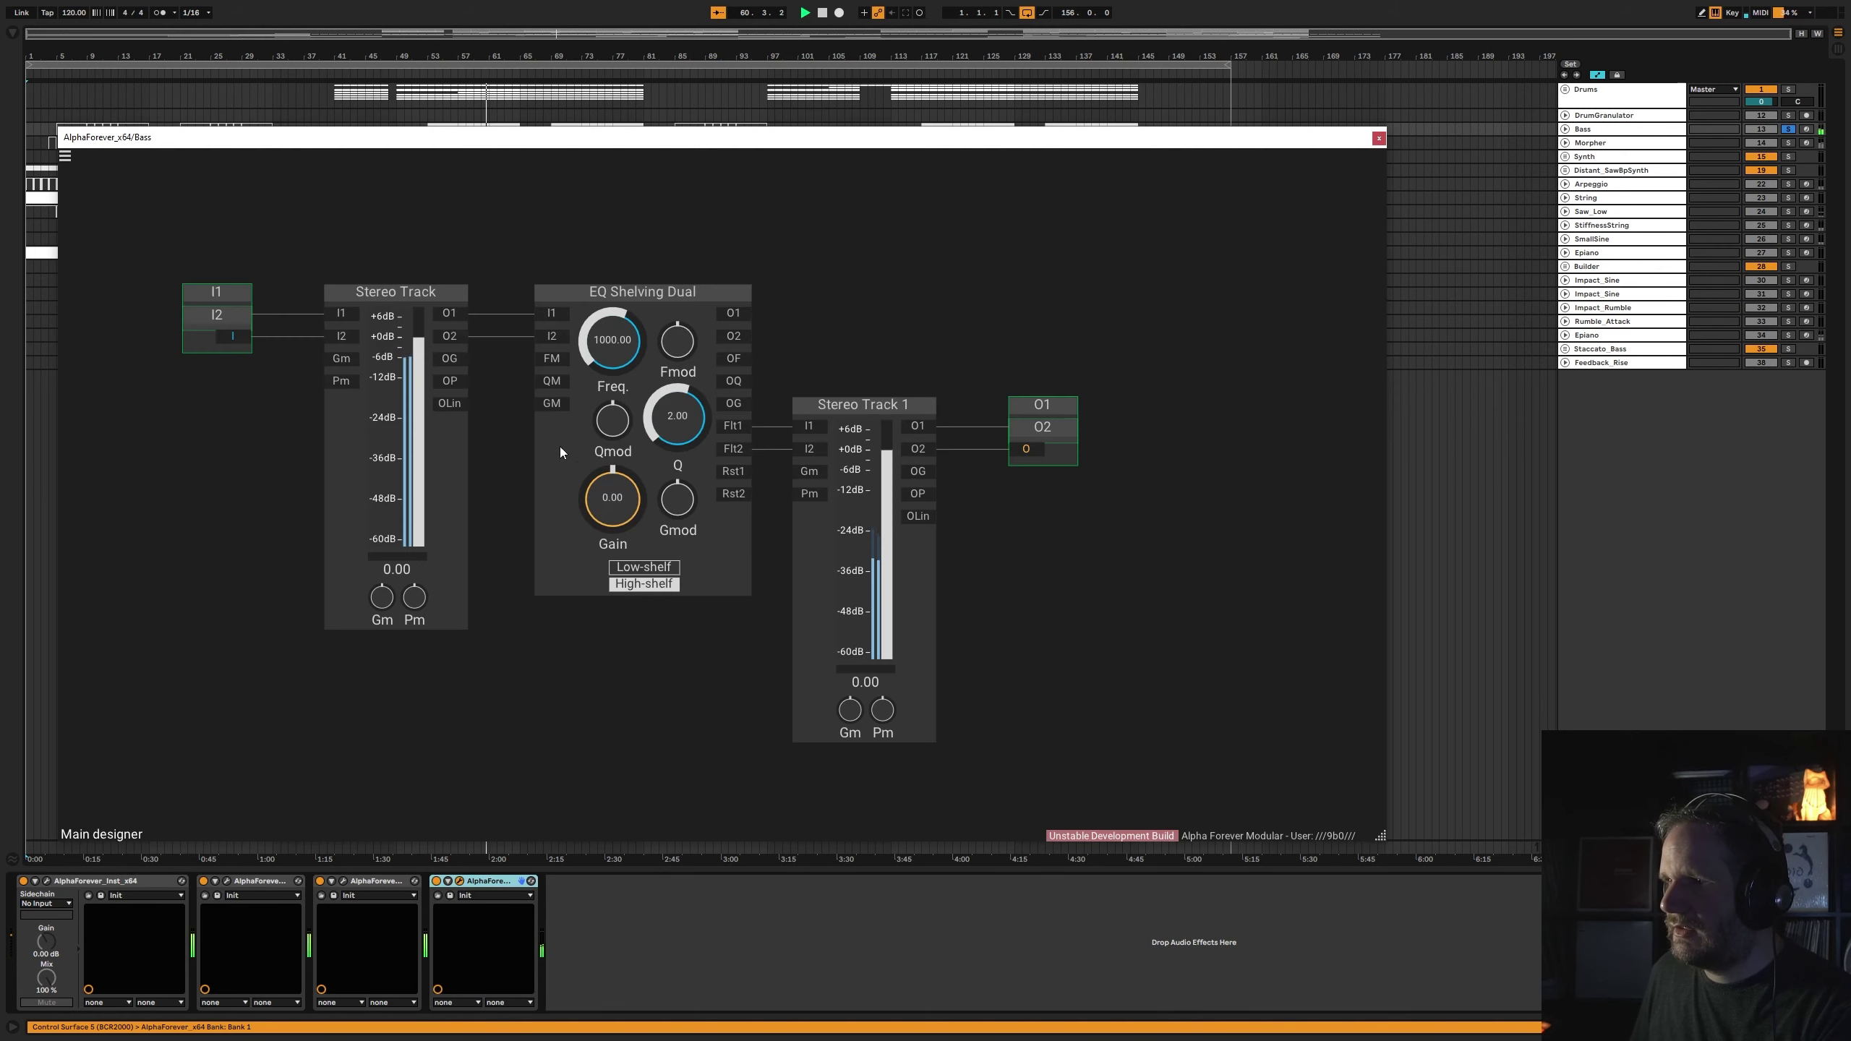
{"action": "left_click_drag", "start_coordinate": [597, 381], "coordinate": [605, 362]}
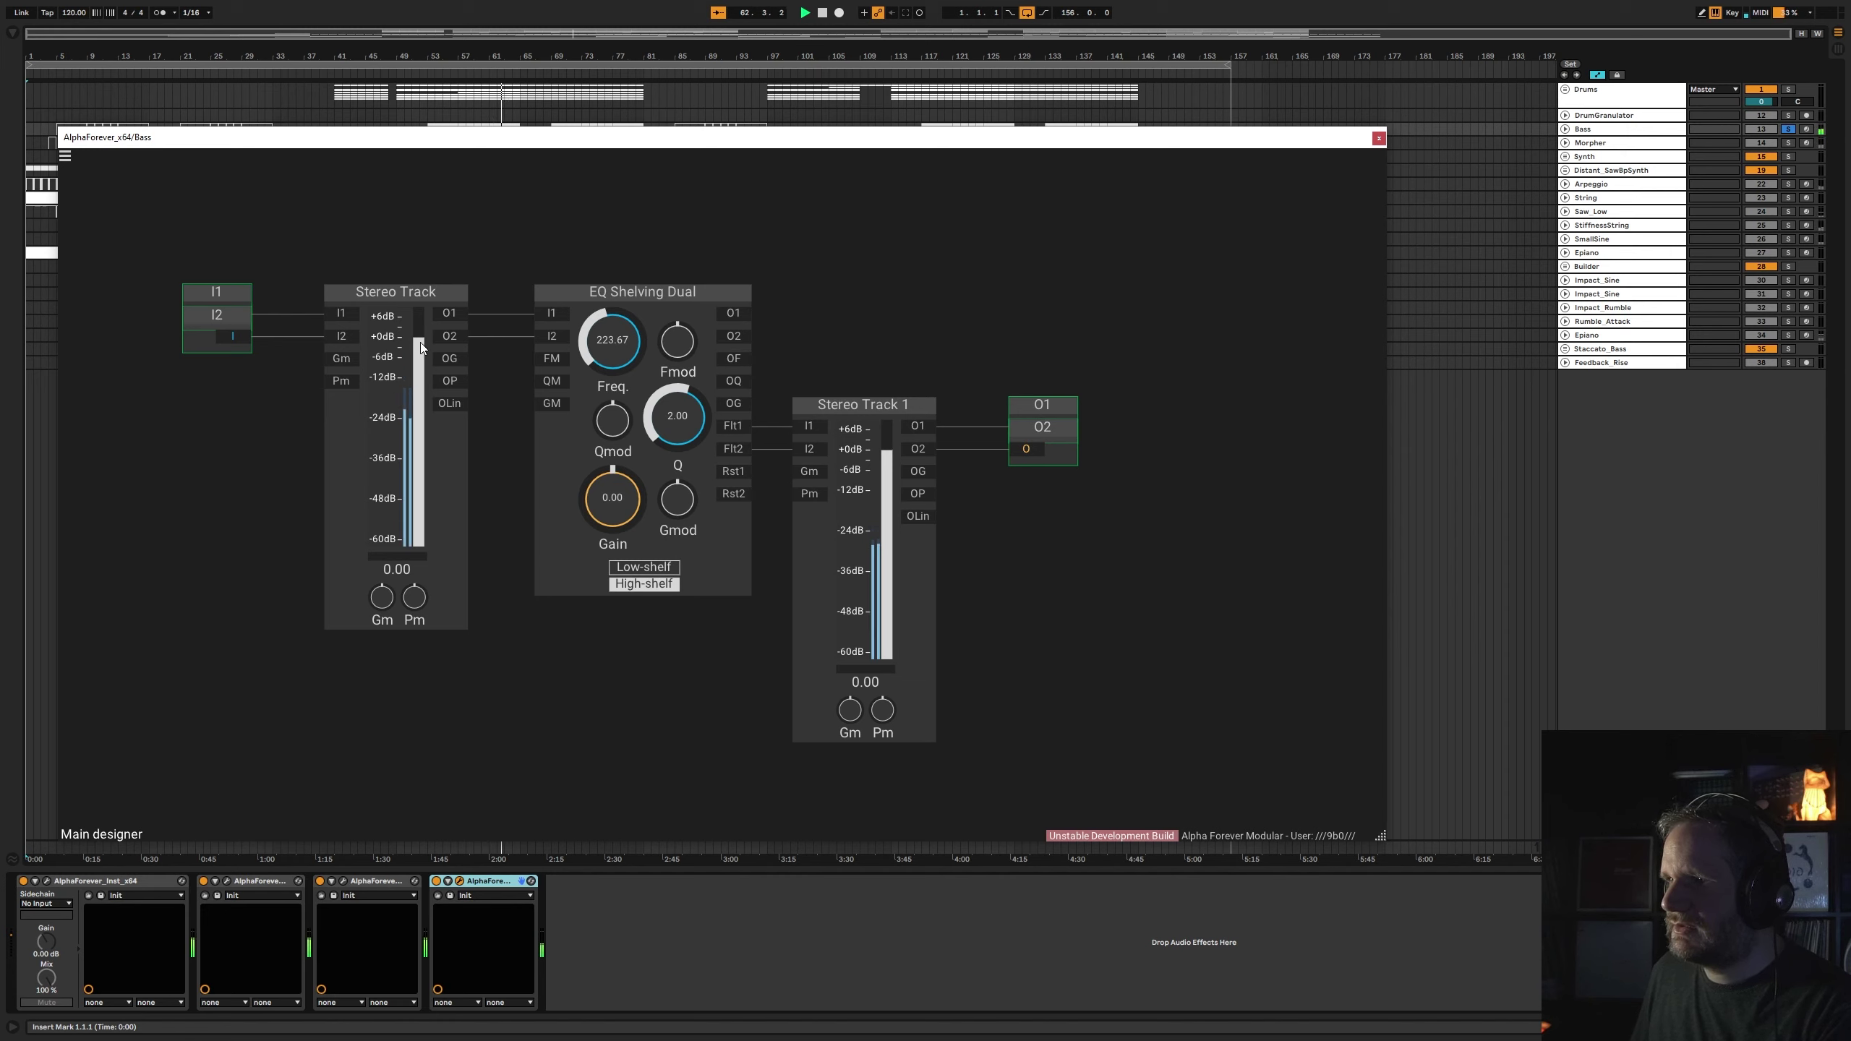
{"action": "left_click_drag", "start_coordinate": [420, 341], "coordinate": [418, 341]}
{"action": "left_click_drag", "start_coordinate": [890, 450], "coordinate": [889, 458]}
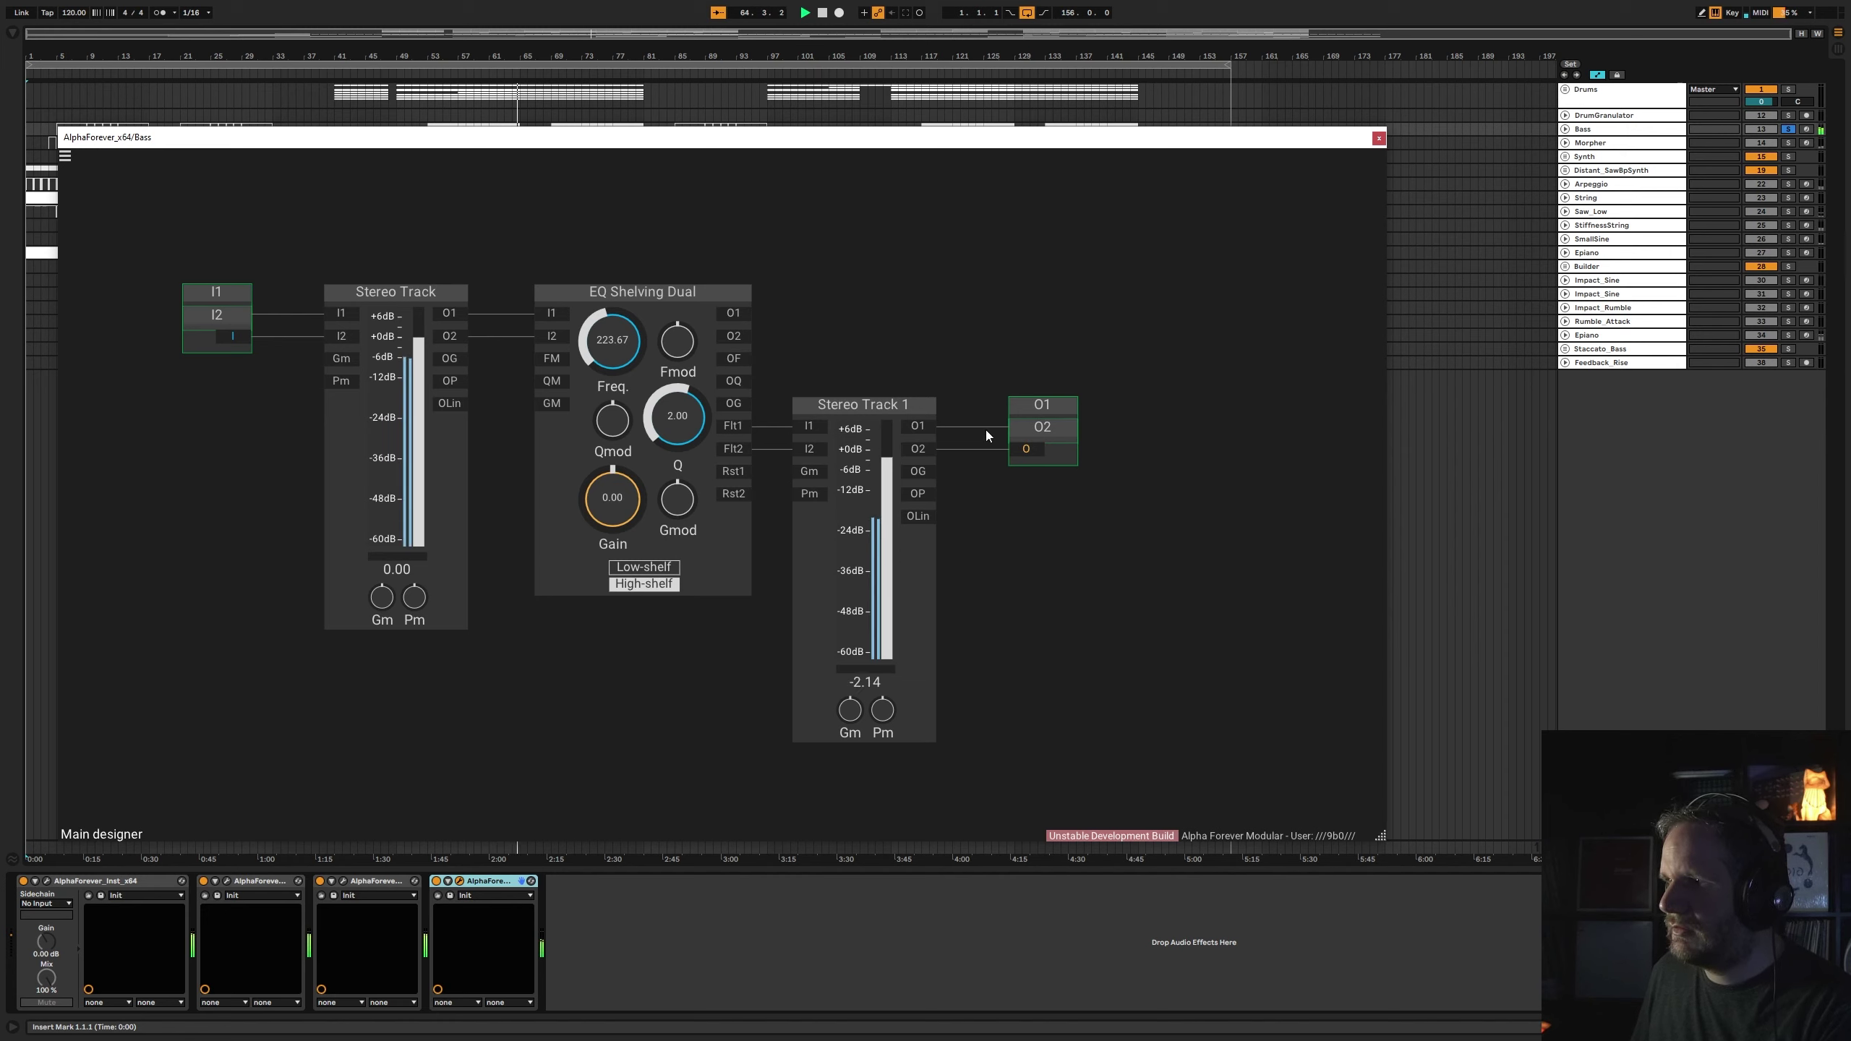
{"action": "left_click", "coordinate": [1378, 139]}
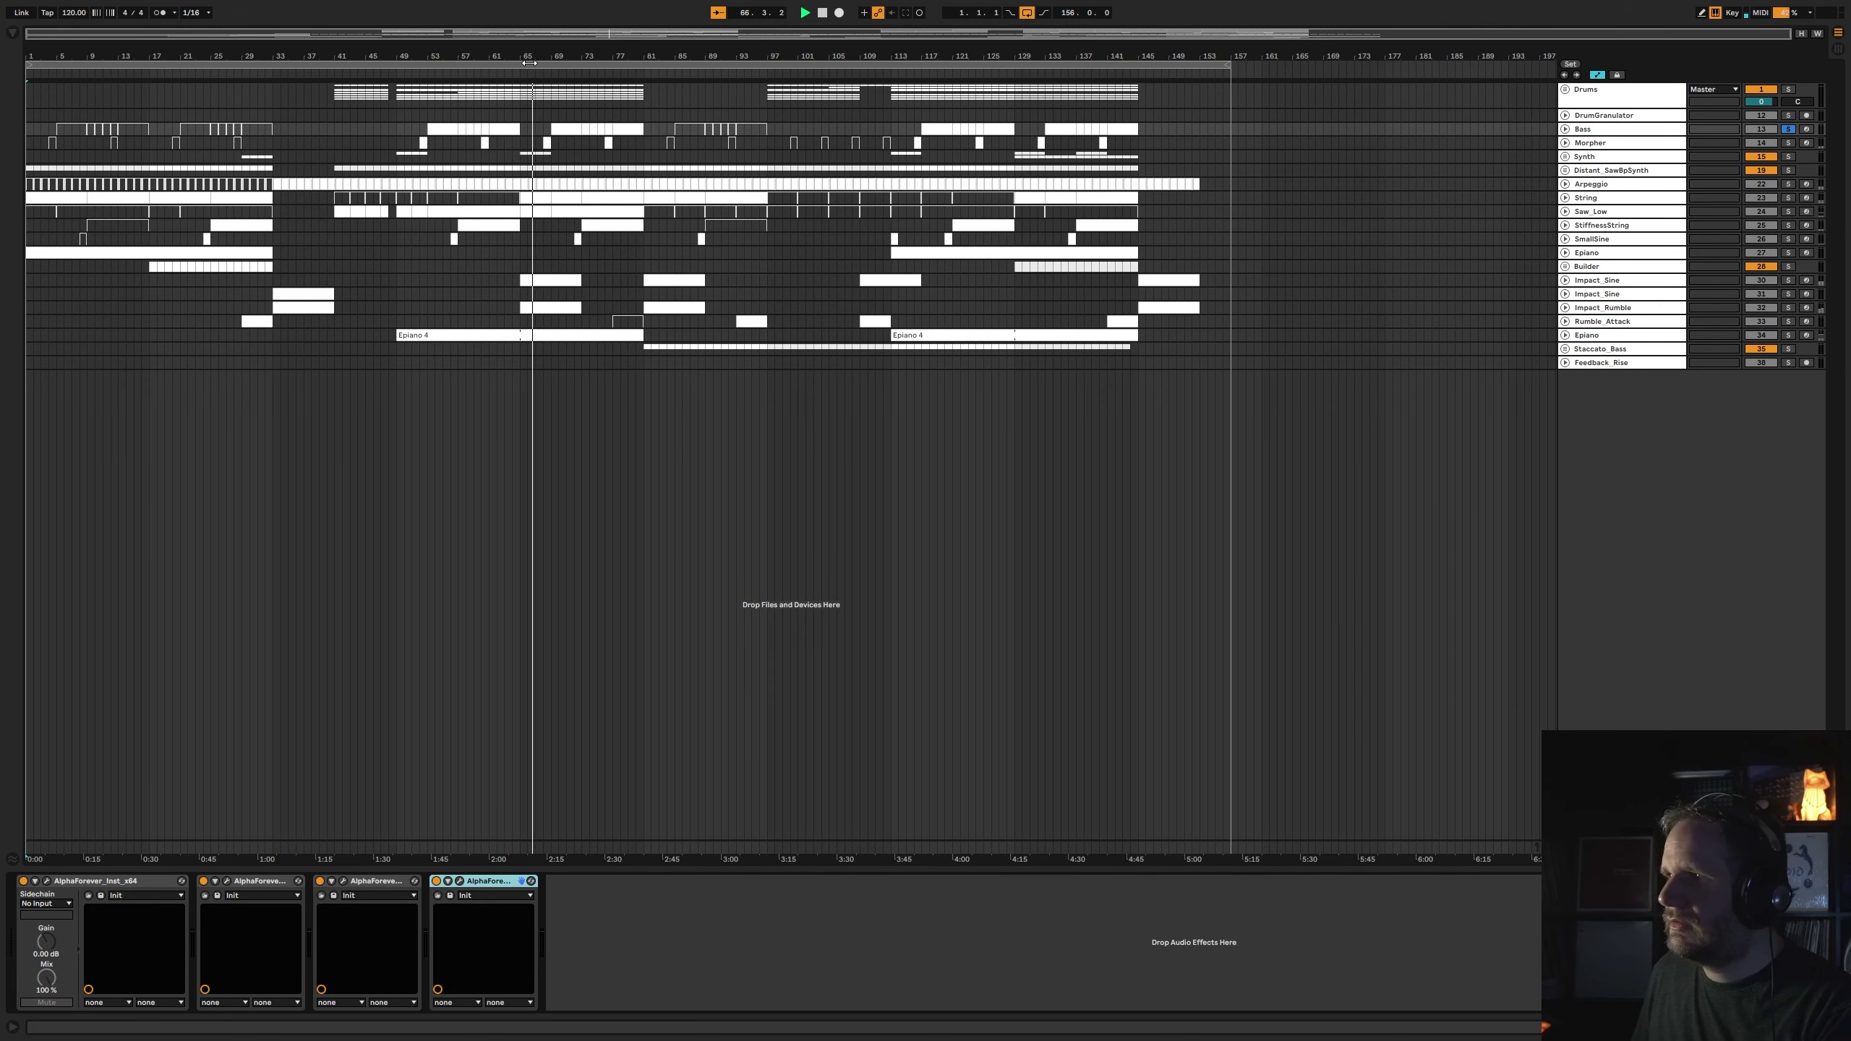
- Play from about bar 49 and switch the solo from Bass to the Epiano track above Staccato_Bass
{"action": "left_click", "coordinate": [405, 76]}
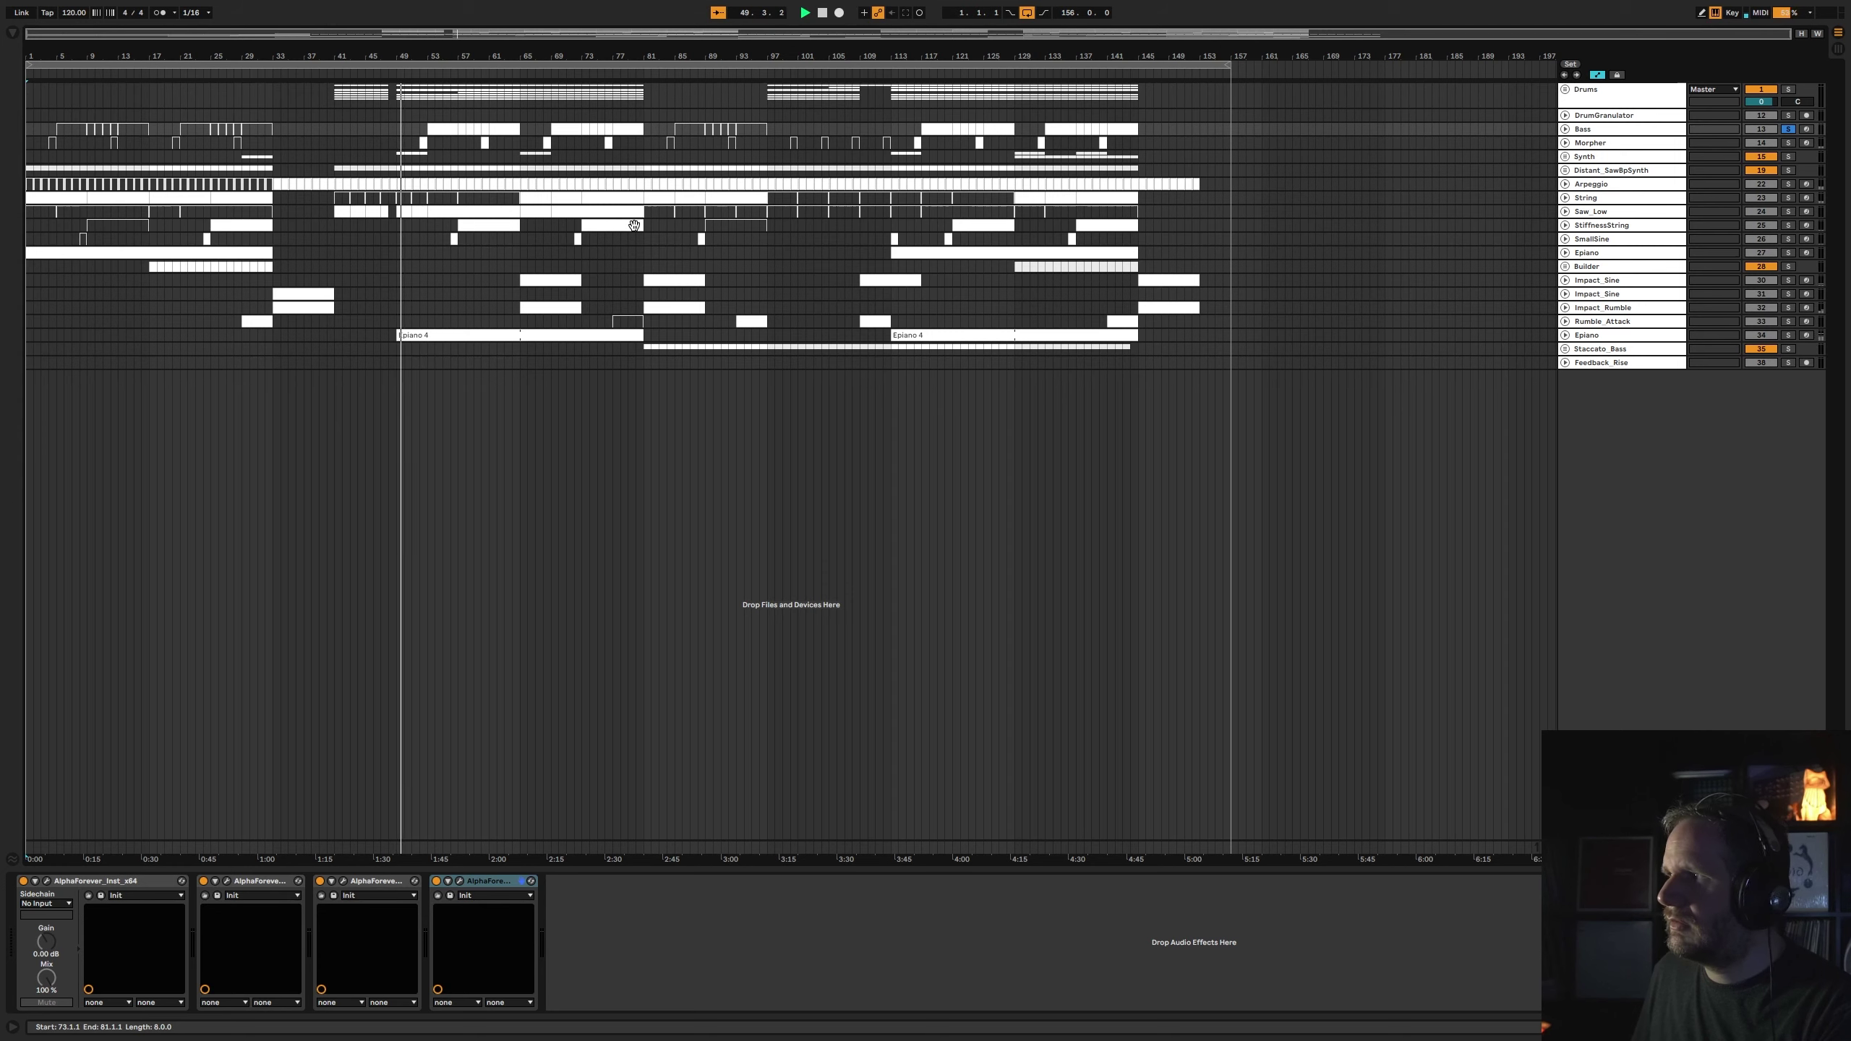
{"action": "left_click", "coordinate": [1789, 129]}
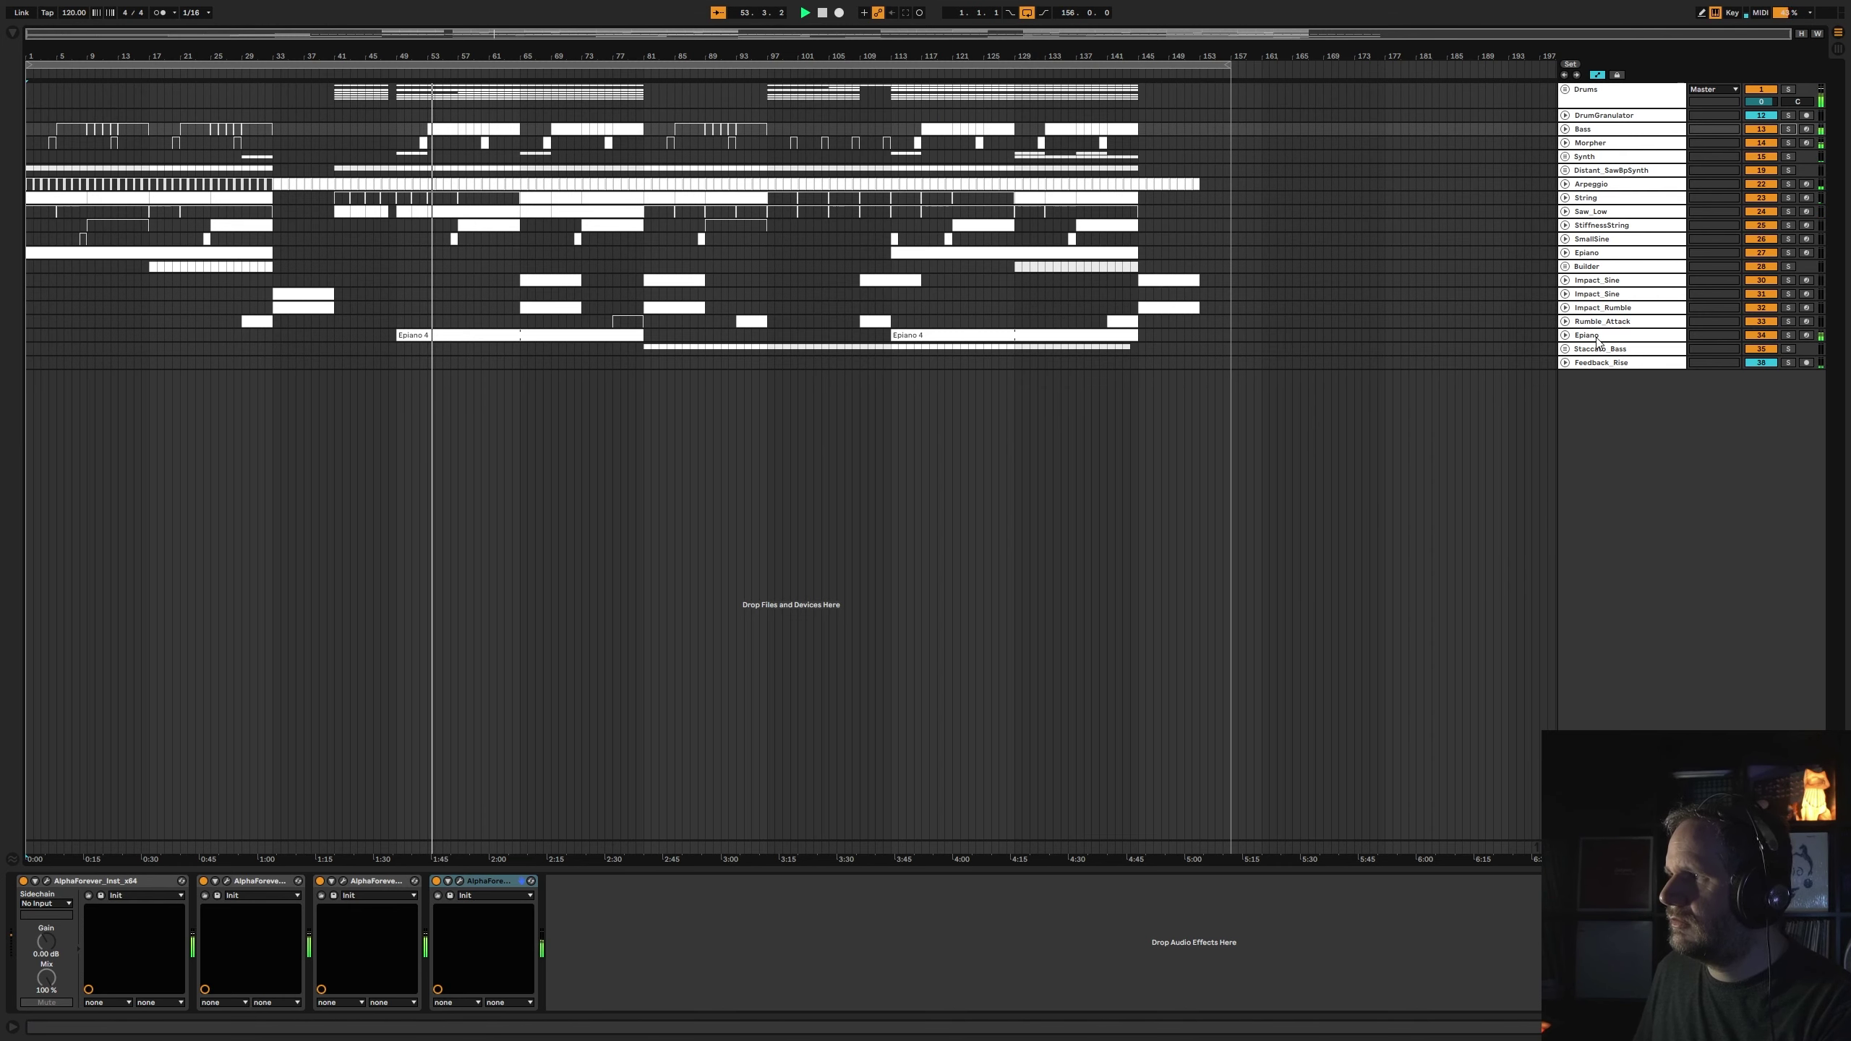
{"action": "left_click", "coordinate": [1787, 336]}
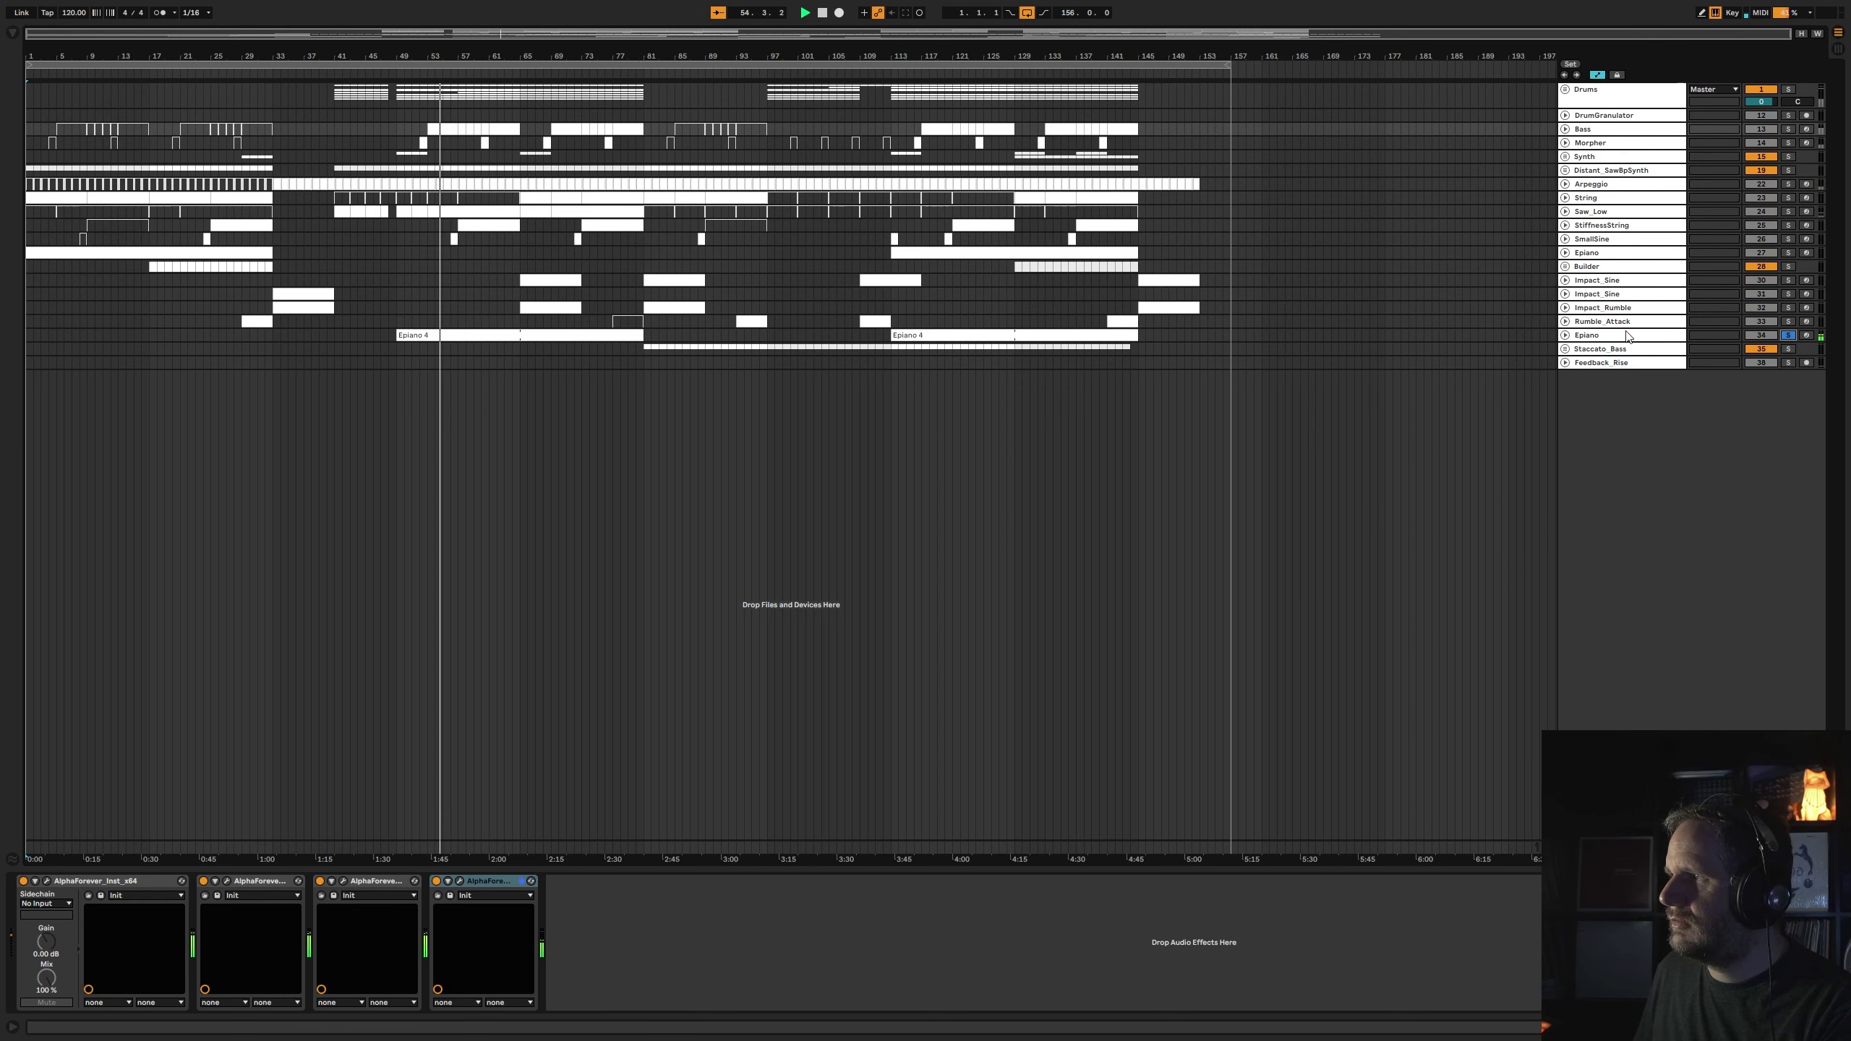
- Paste the effect at the end of the Epiano chain and set its EQ frequency to 4416.51 and Stereo Track 1 level to -4.50
{"action": "left_click", "coordinate": [396, 909]}
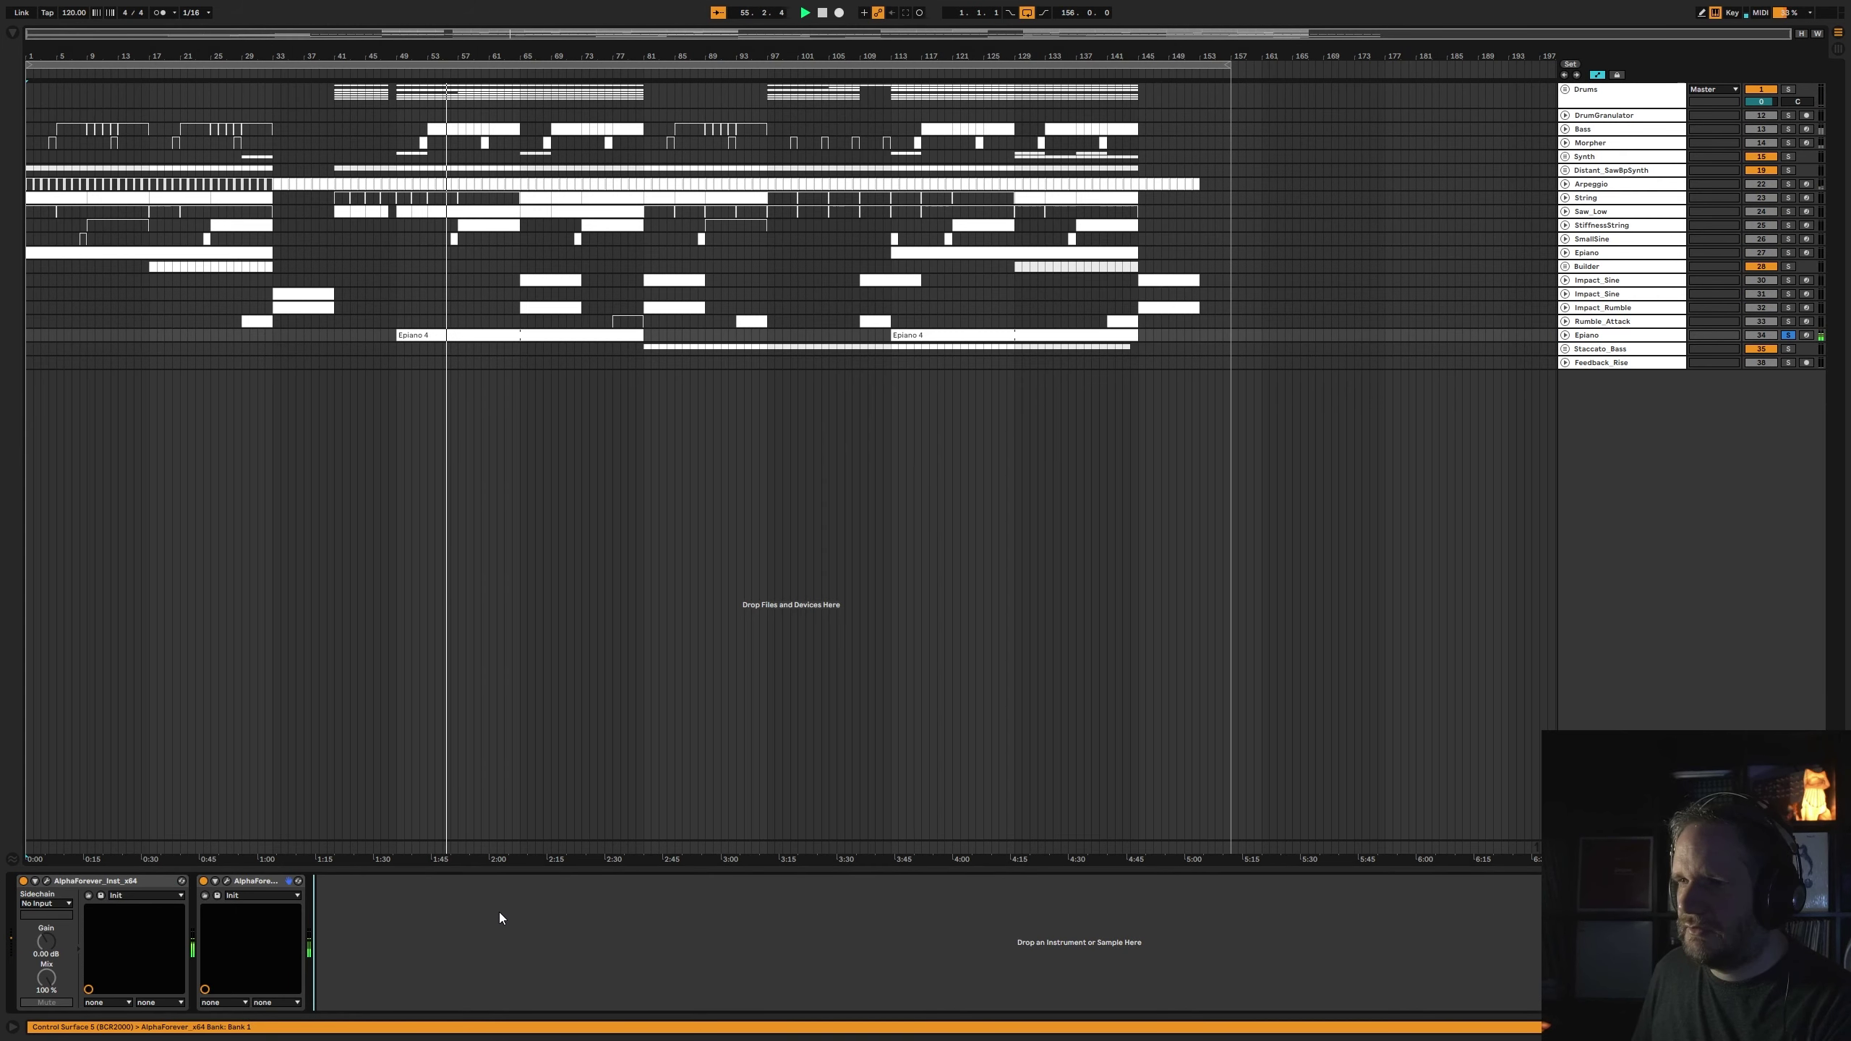
{"action": "key", "text": "ctrl+v"}
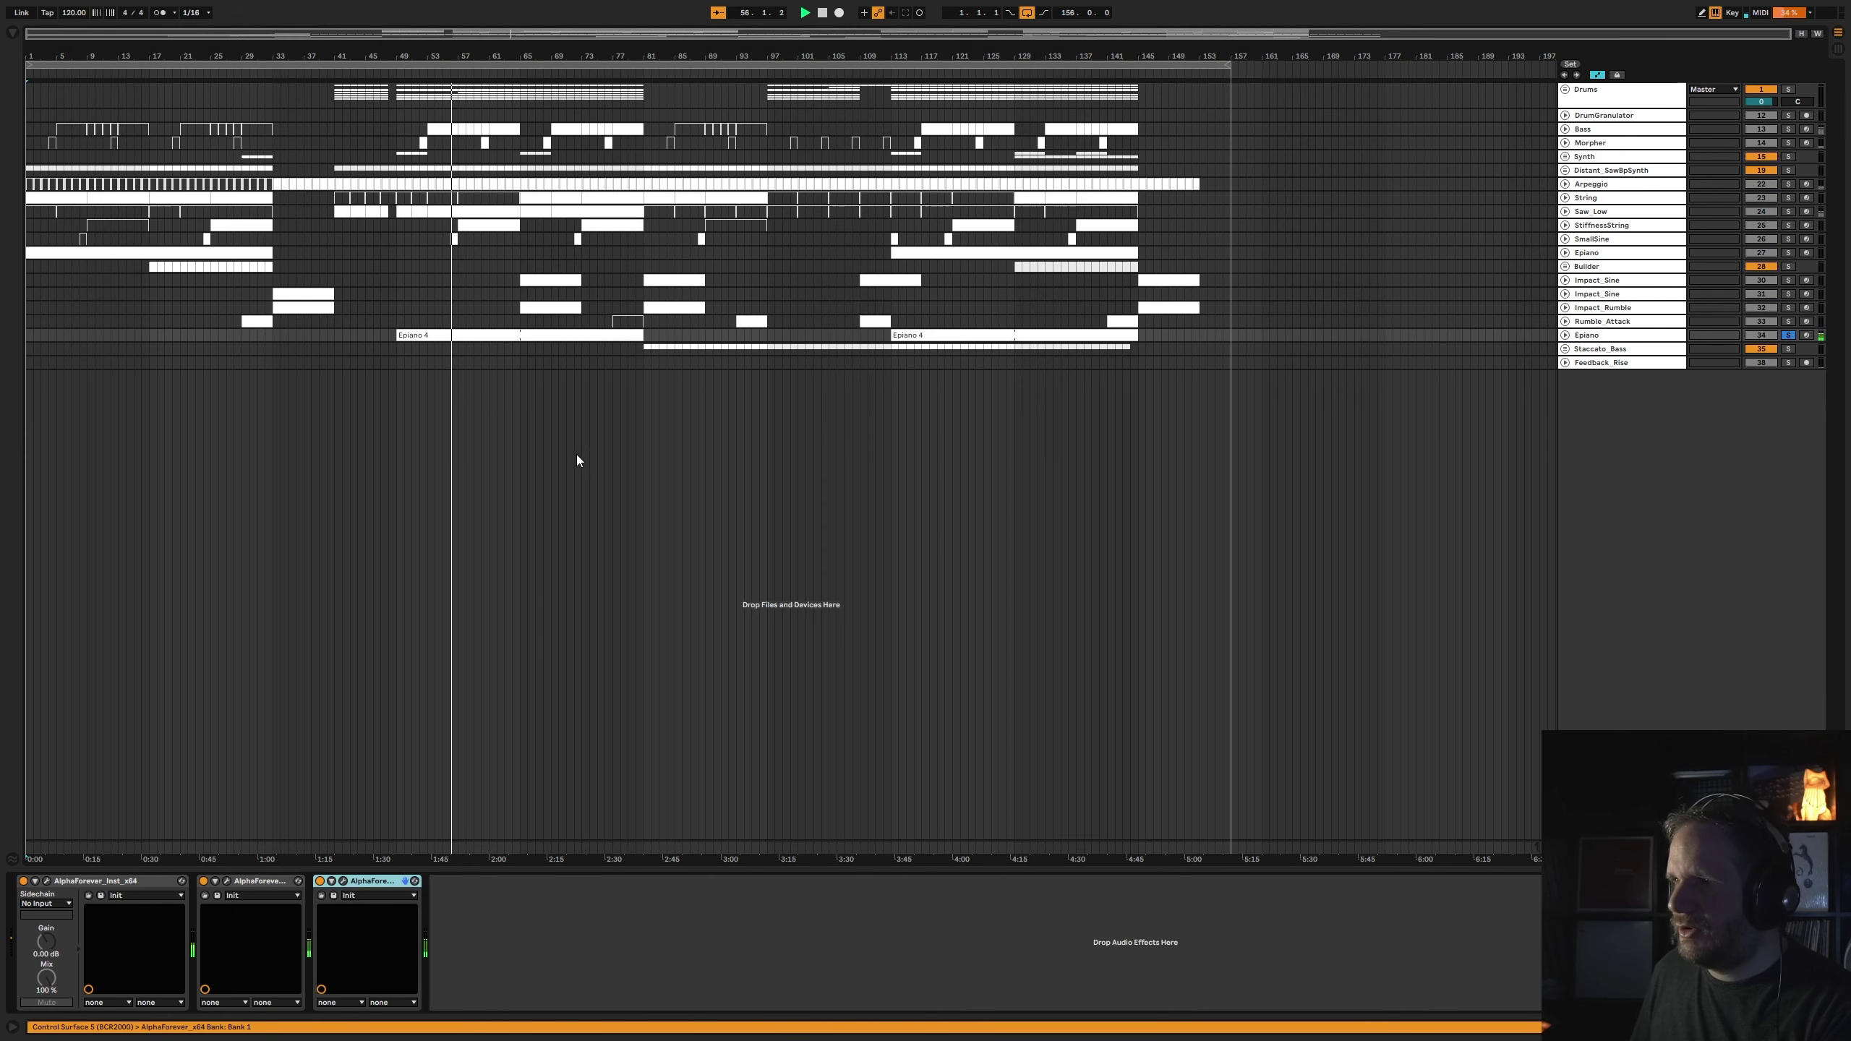
{"action": "left_click", "coordinate": [343, 881]}
{"action": "left_click_drag", "start_coordinate": [613, 322], "coordinate": [603, 344]}
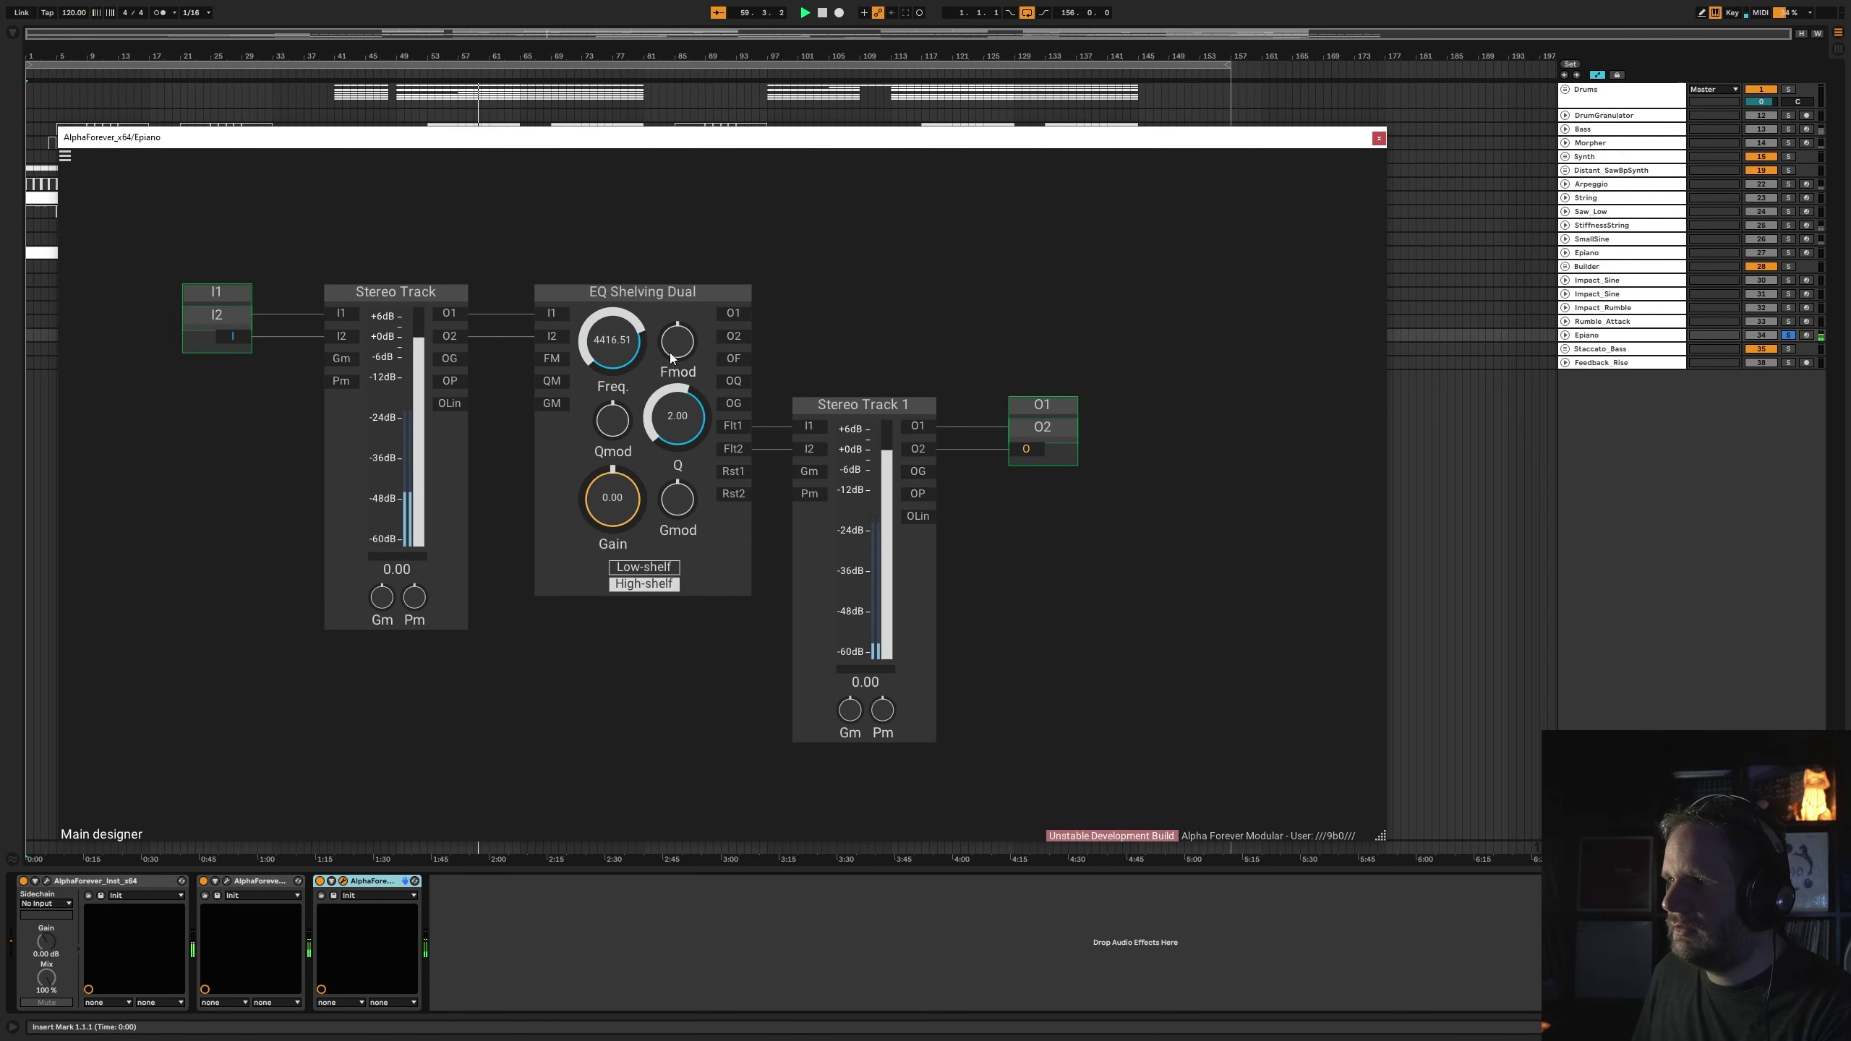
{"action": "left_click_drag", "start_coordinate": [887, 449], "coordinate": [886, 465]}
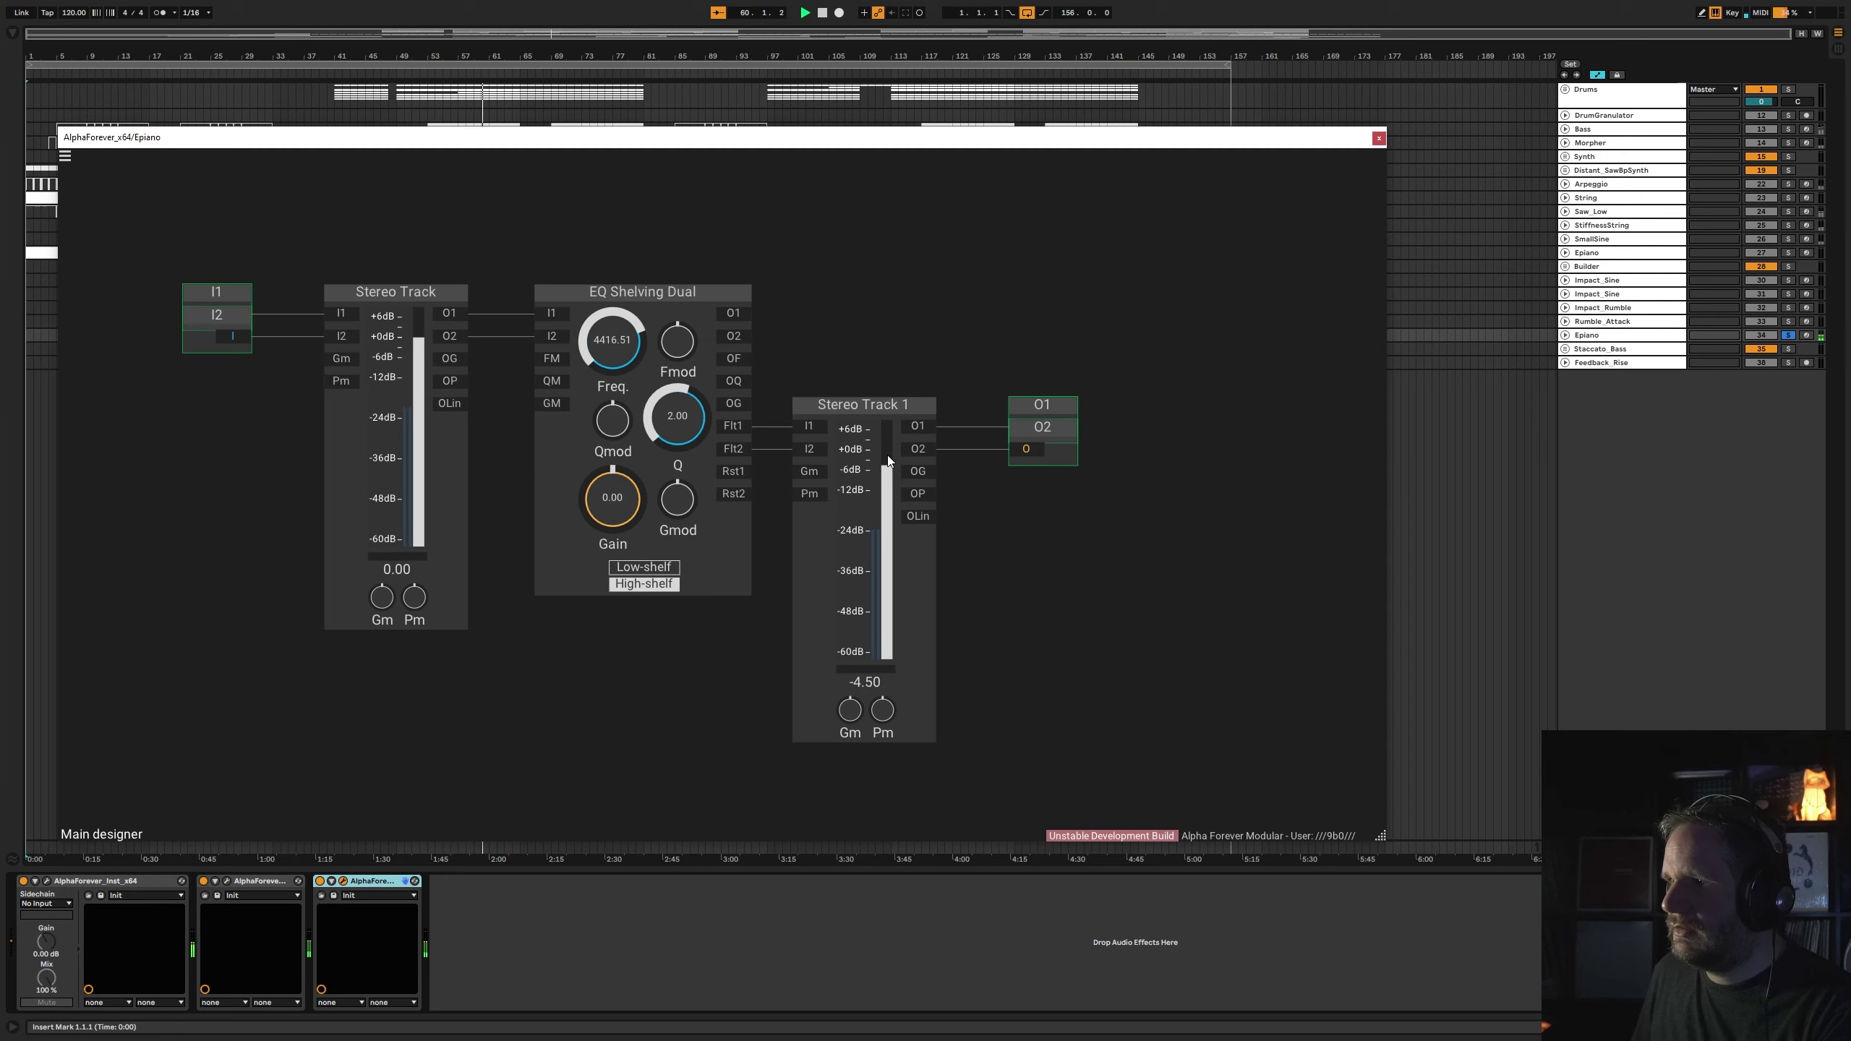
{"action": "left_click", "coordinate": [1378, 138]}
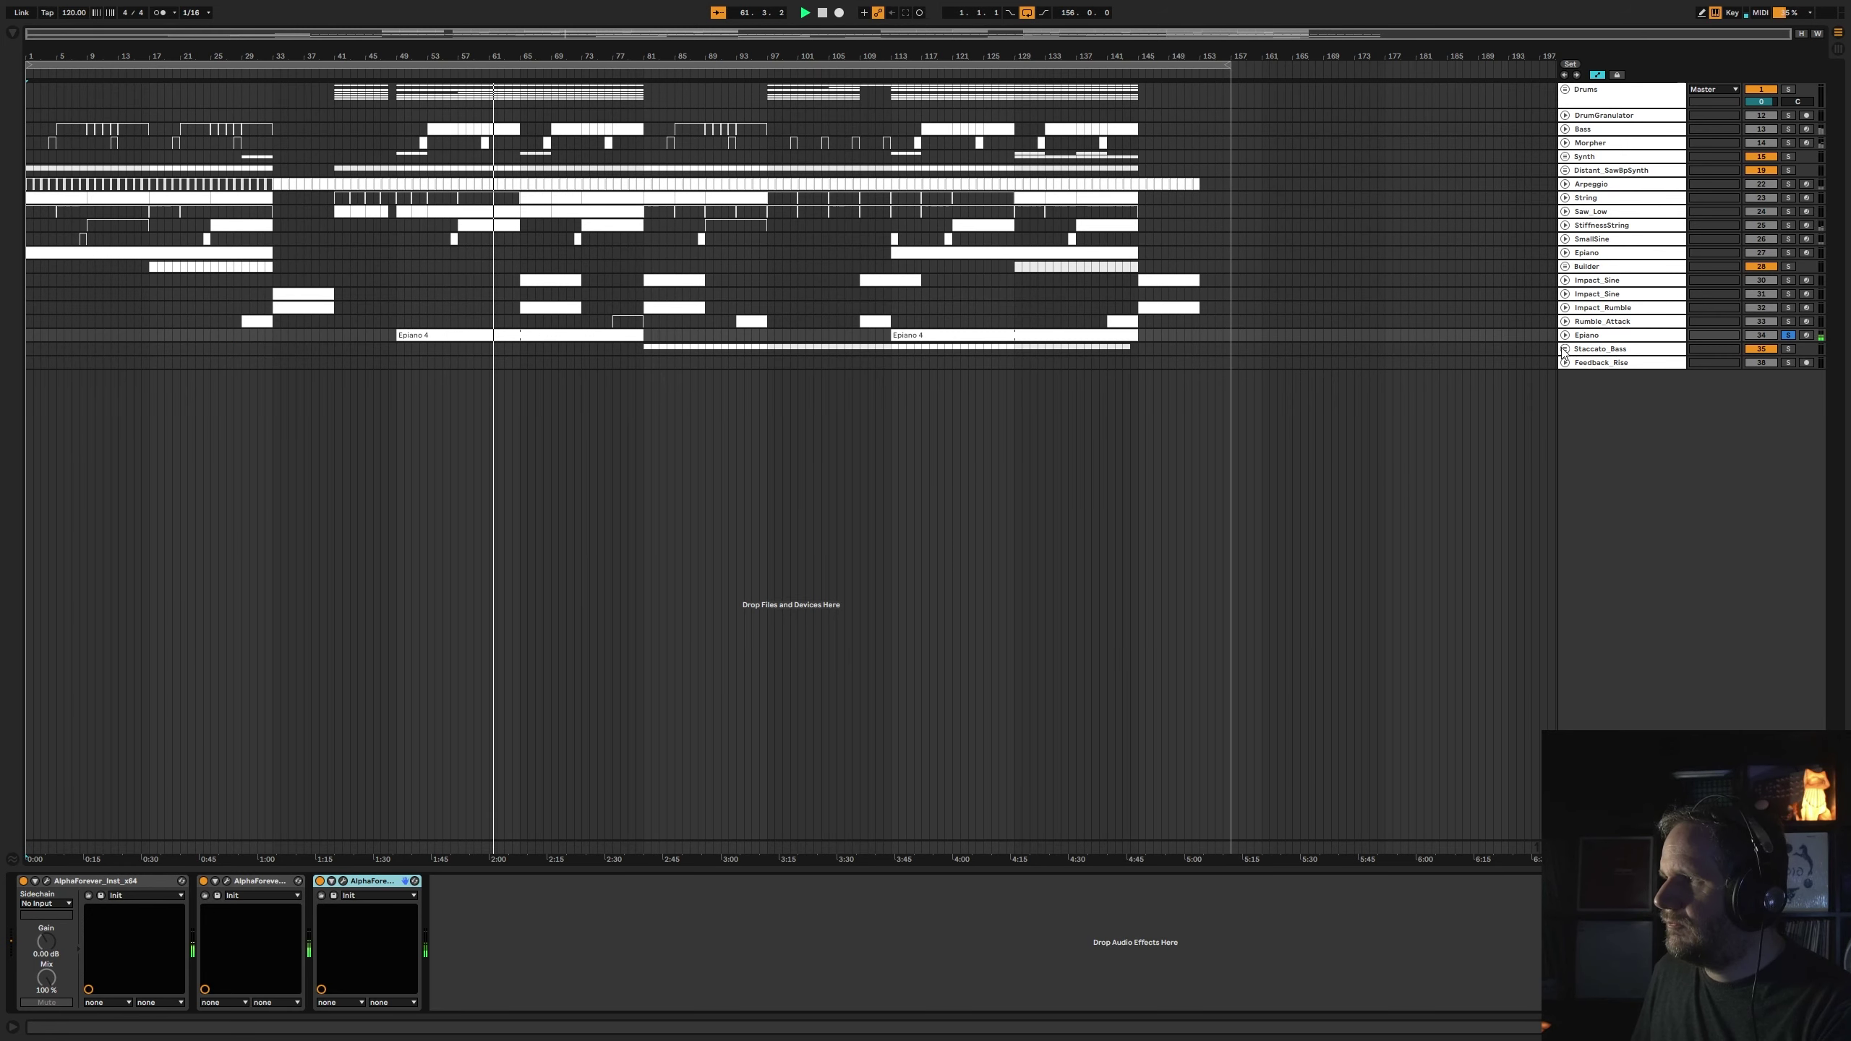
- Switch the solo from Epiano to the first Impact_Sine track and move playback back to about bar 64
{"action": "left_click", "coordinate": [1788, 335]}
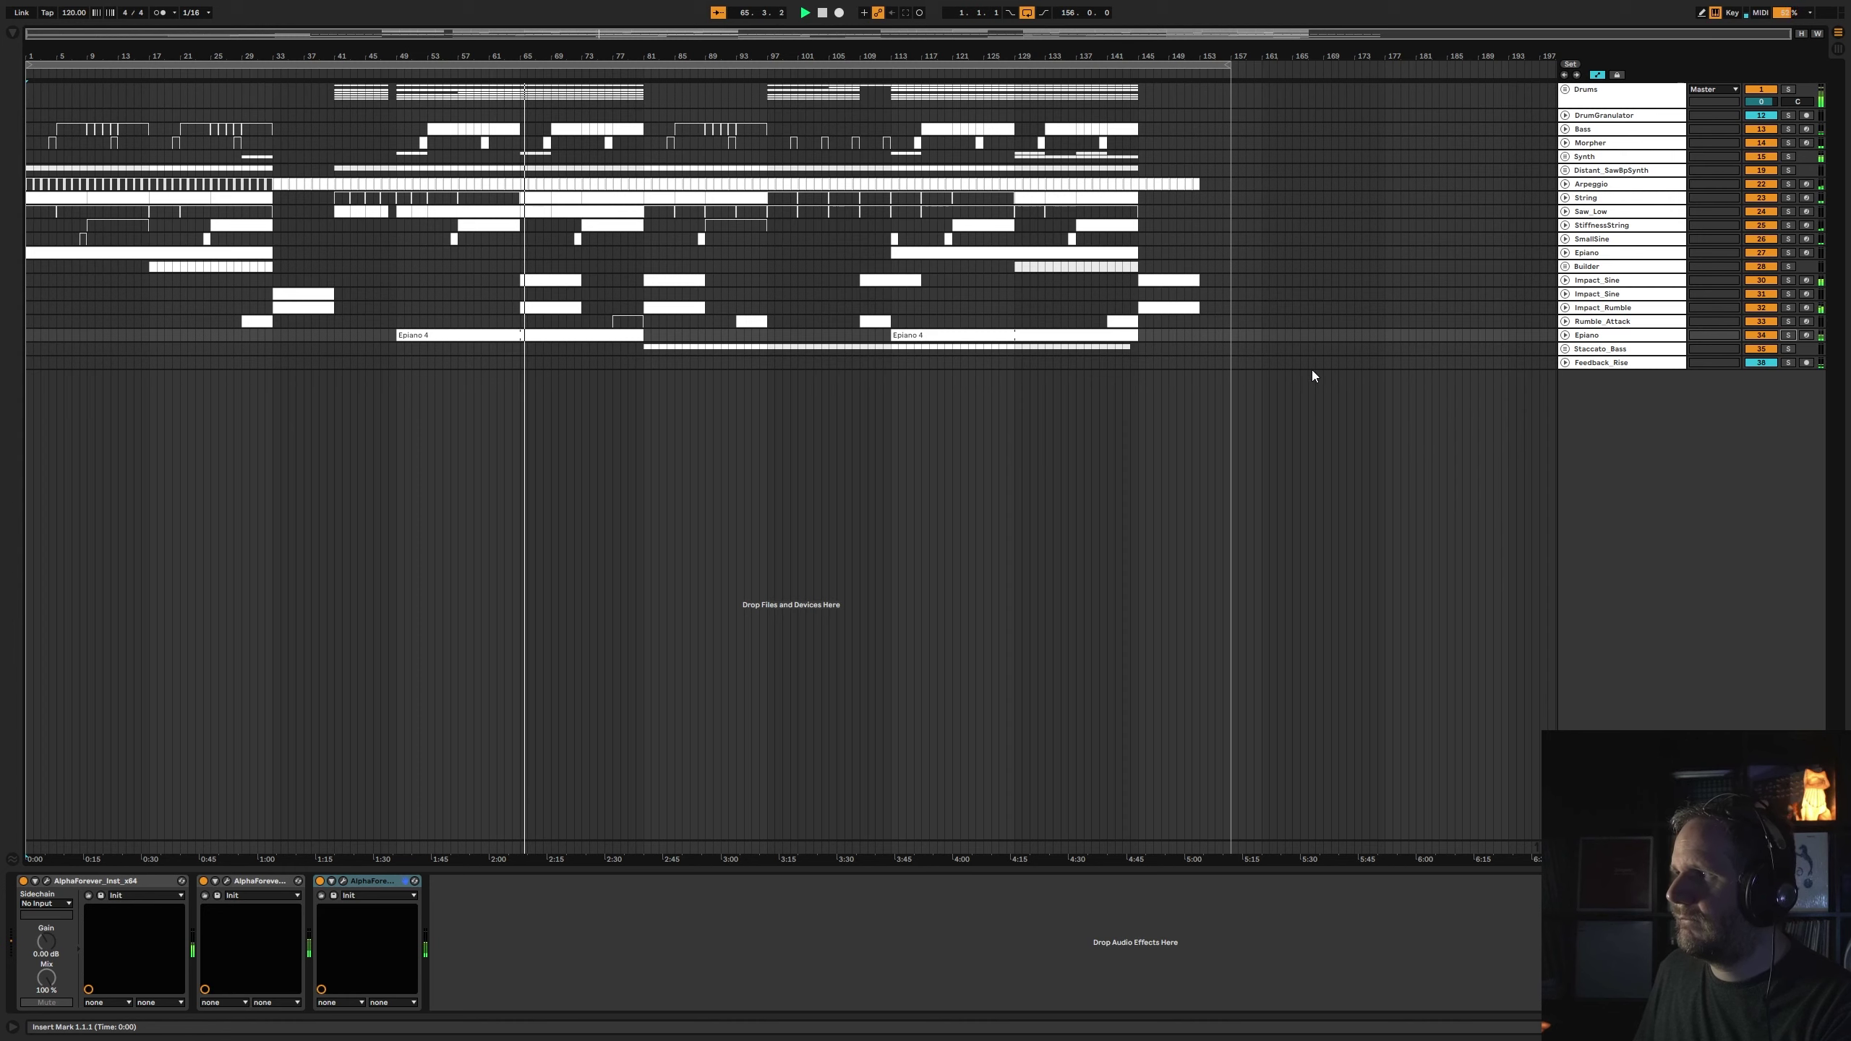
{"action": "left_click", "coordinate": [1600, 280]}
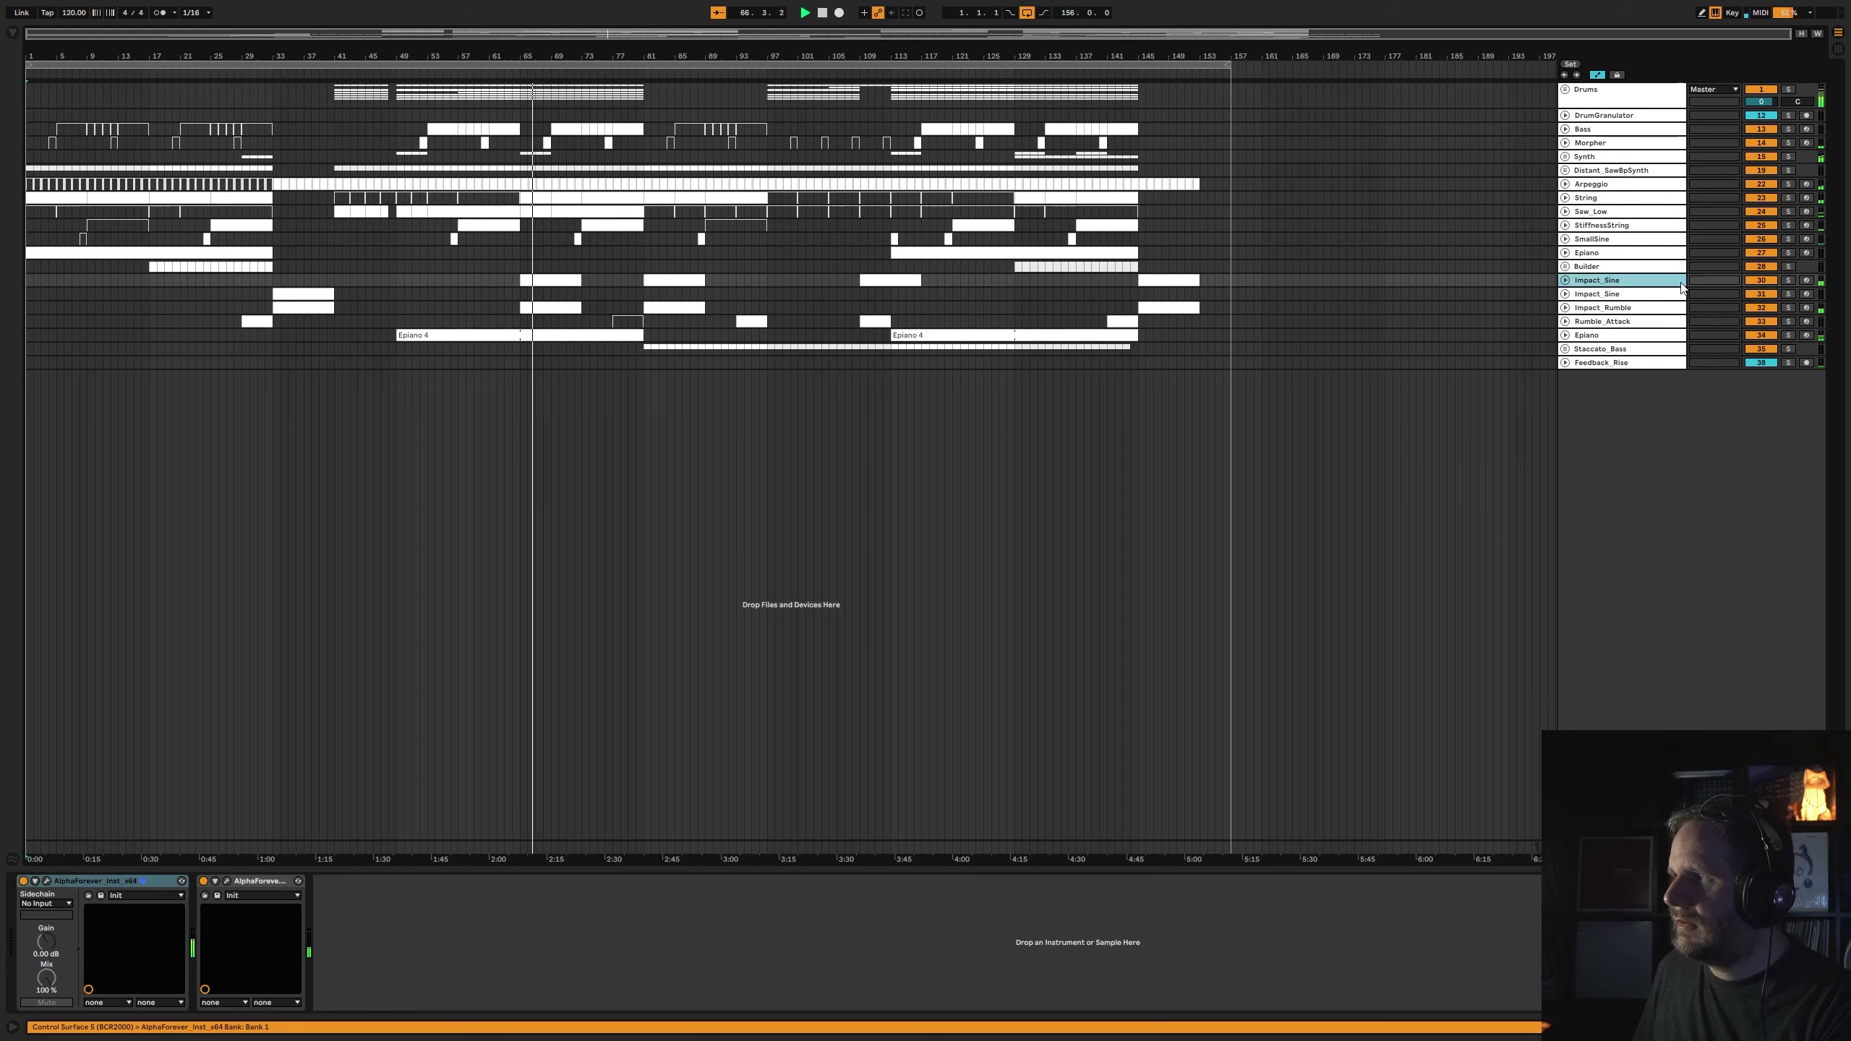
{"action": "left_click", "coordinate": [1789, 280]}
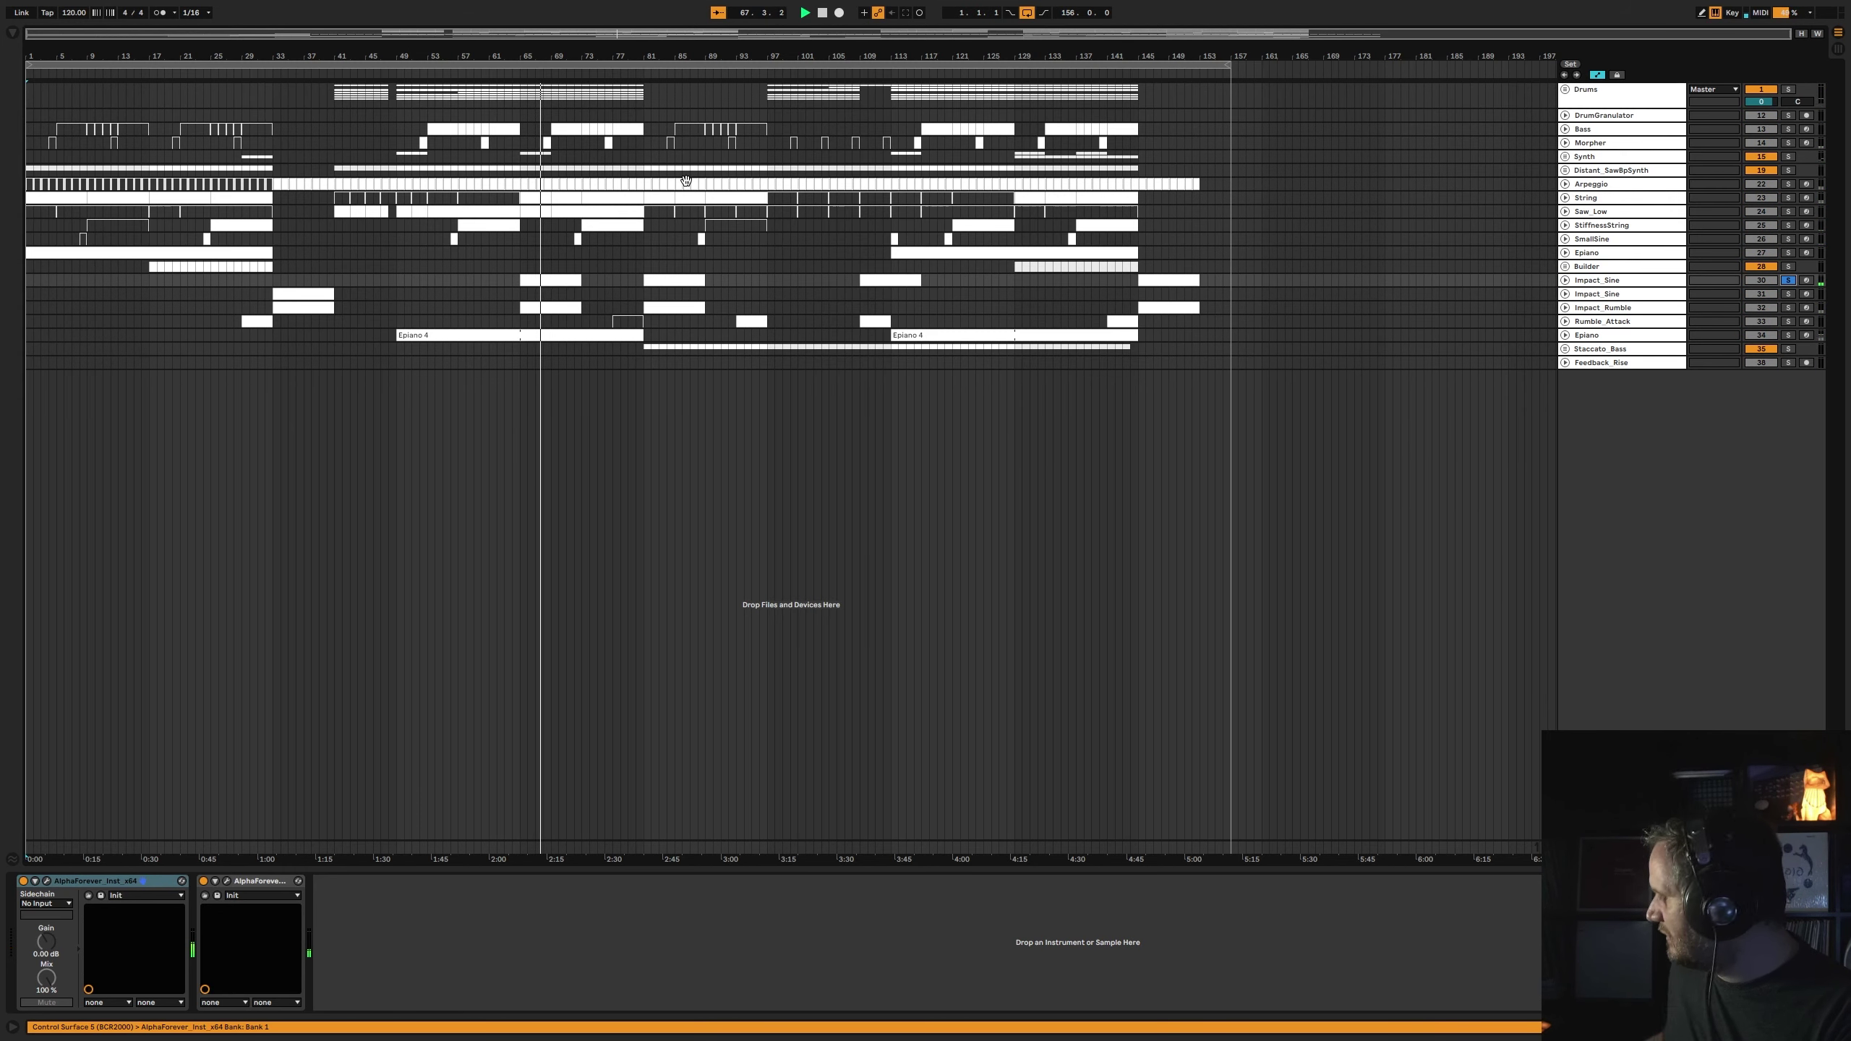
{"action": "key", "text": "Left"}
{"action": "key", "text": "Left"}
{"action": "key", "text": "Left"}
{"action": "key", "text": "Left"}
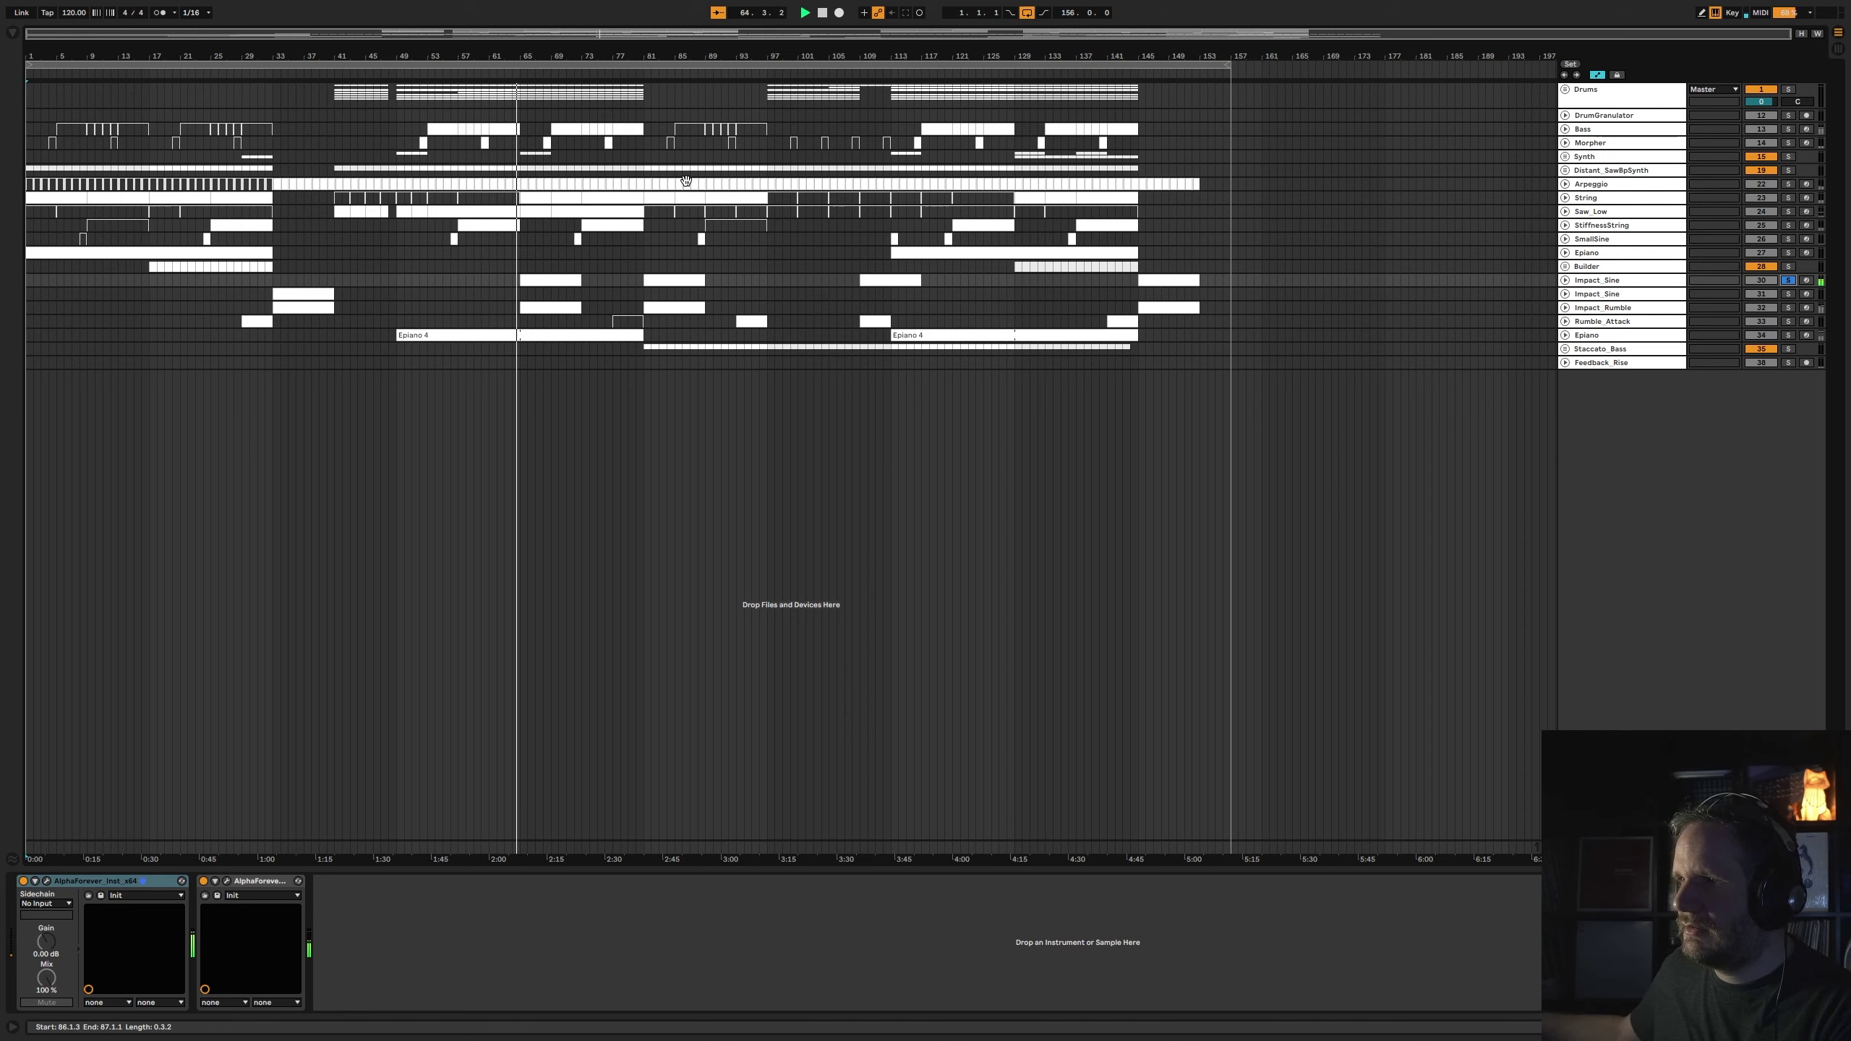
- Open the first Impact_Sine track's instrument patch and set Custom Function 1's Y min to 52
{"action": "left_click", "coordinate": [1574, 278]}
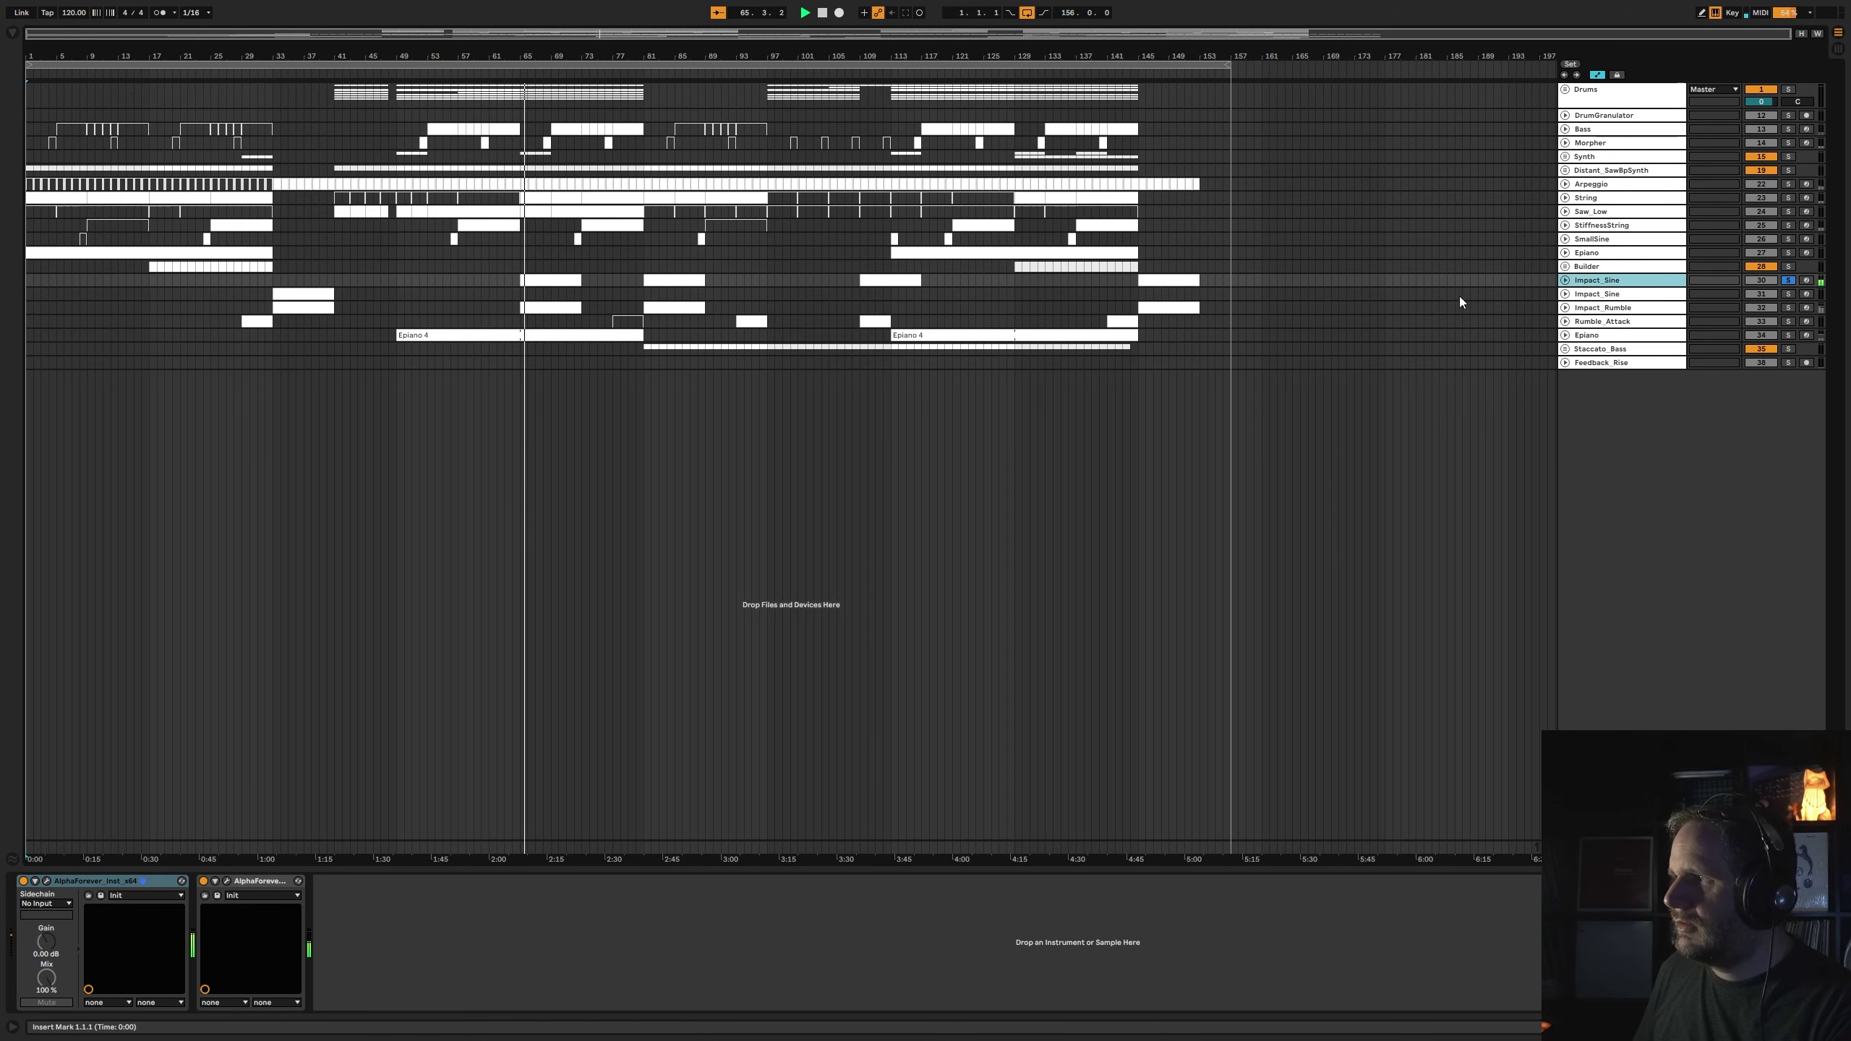
{"action": "left_click", "coordinate": [47, 882]}
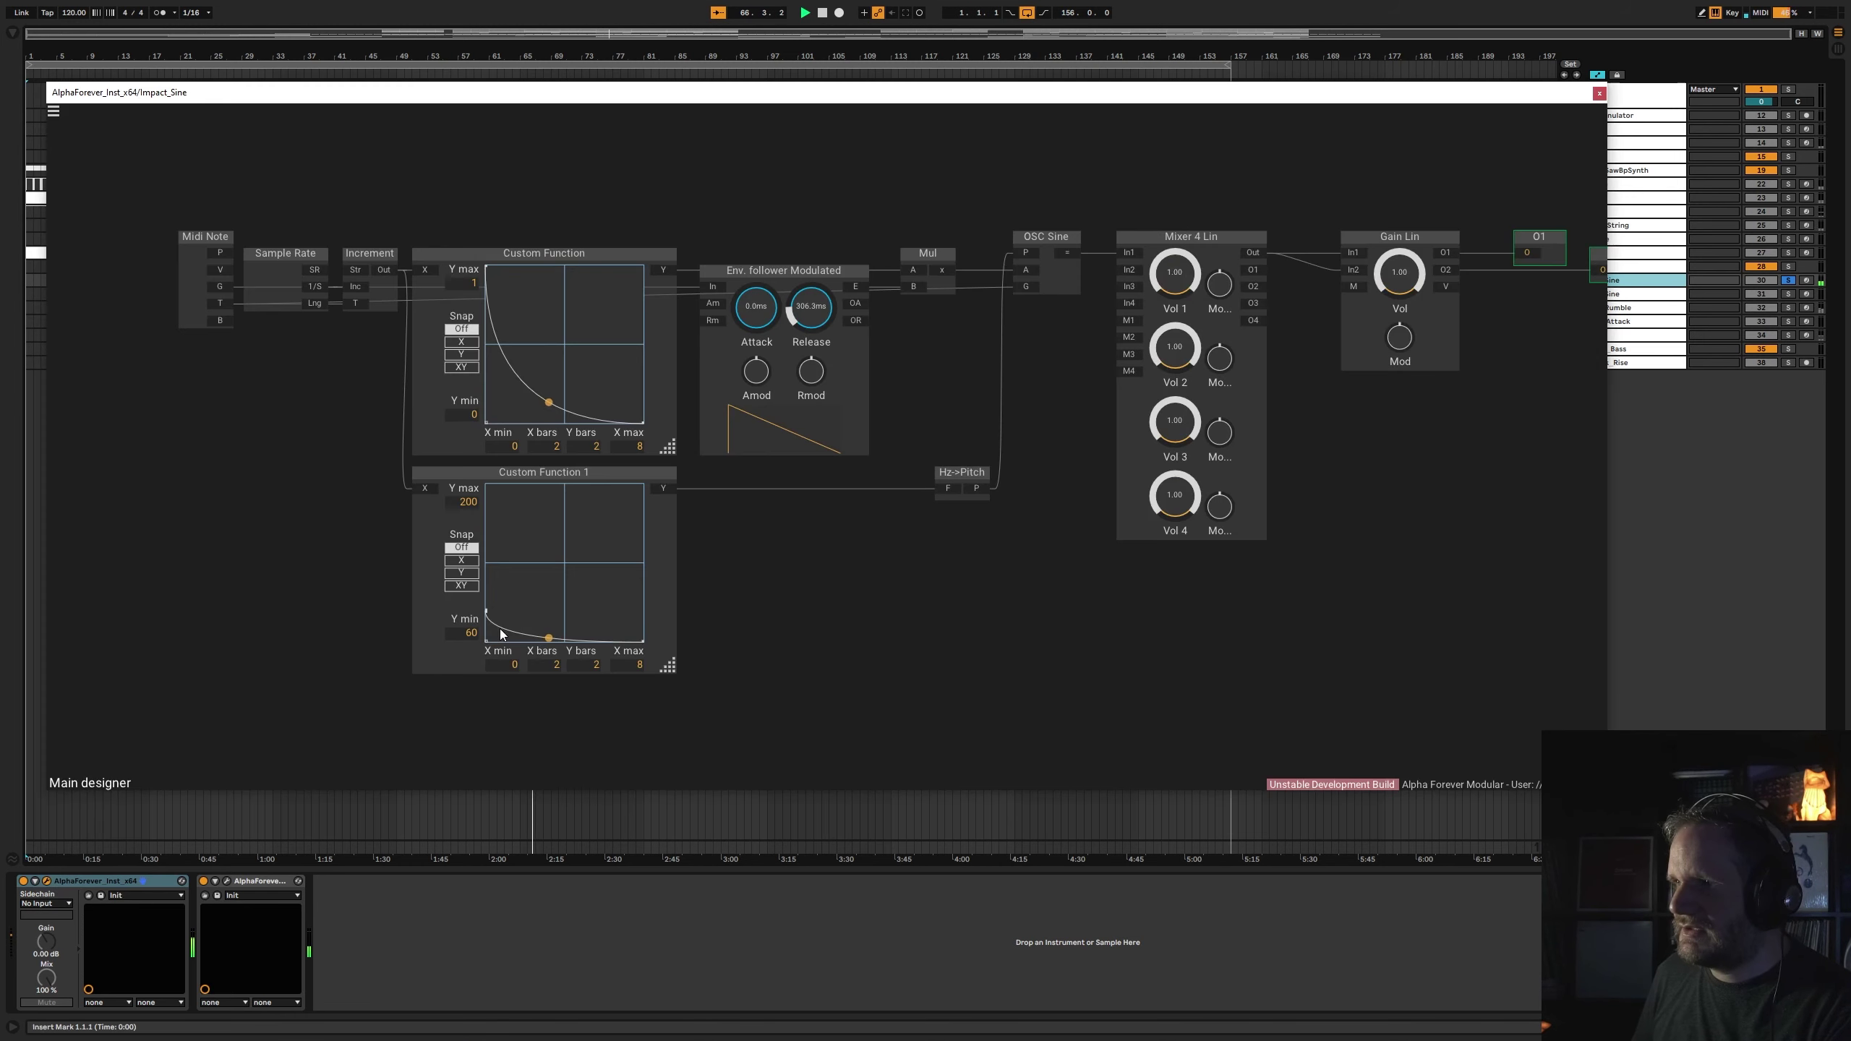
{"action": "left_click_drag", "start_coordinate": [779, 615], "coordinate": [955, 636]}
{"action": "scroll", "coordinate": [955, 637], "scroll_direction": "up", "scroll_amount": 2}
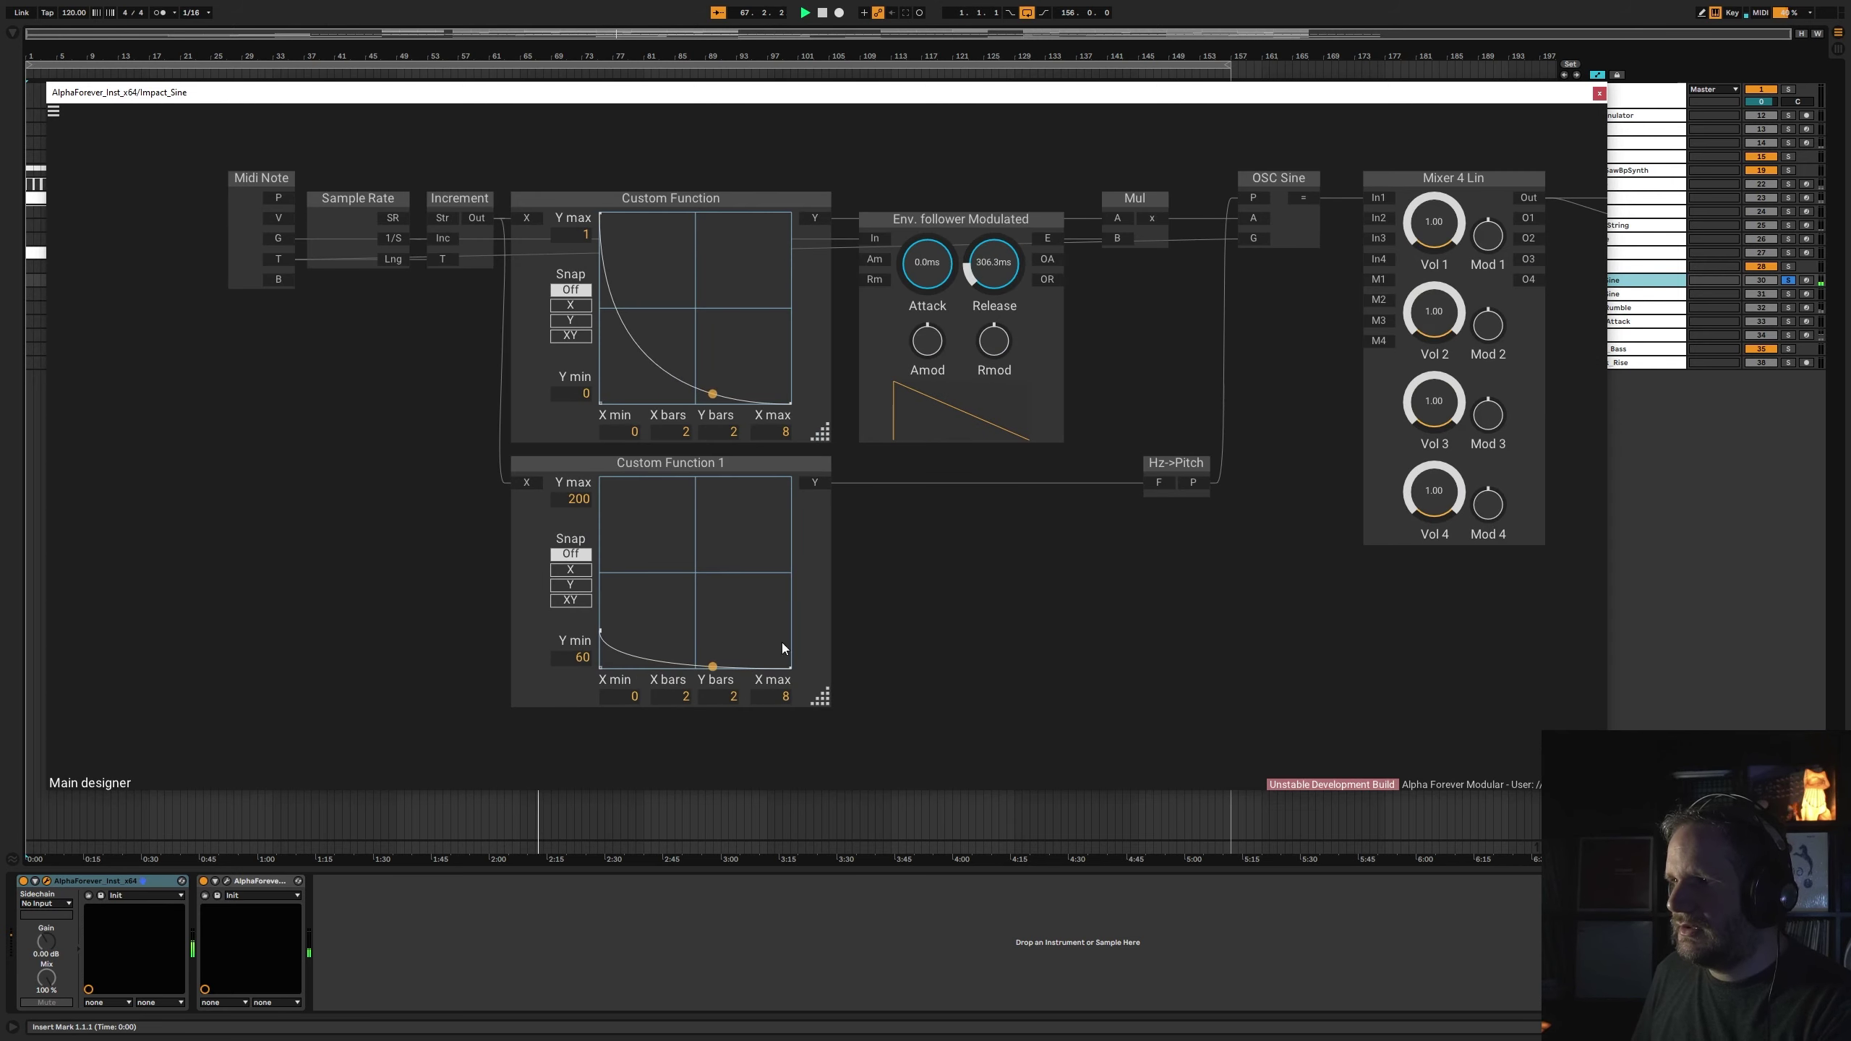
{"action": "left_click", "coordinate": [575, 658]}
{"action": "type", "text": "52"}
{"action": "key", "text": "Return"}
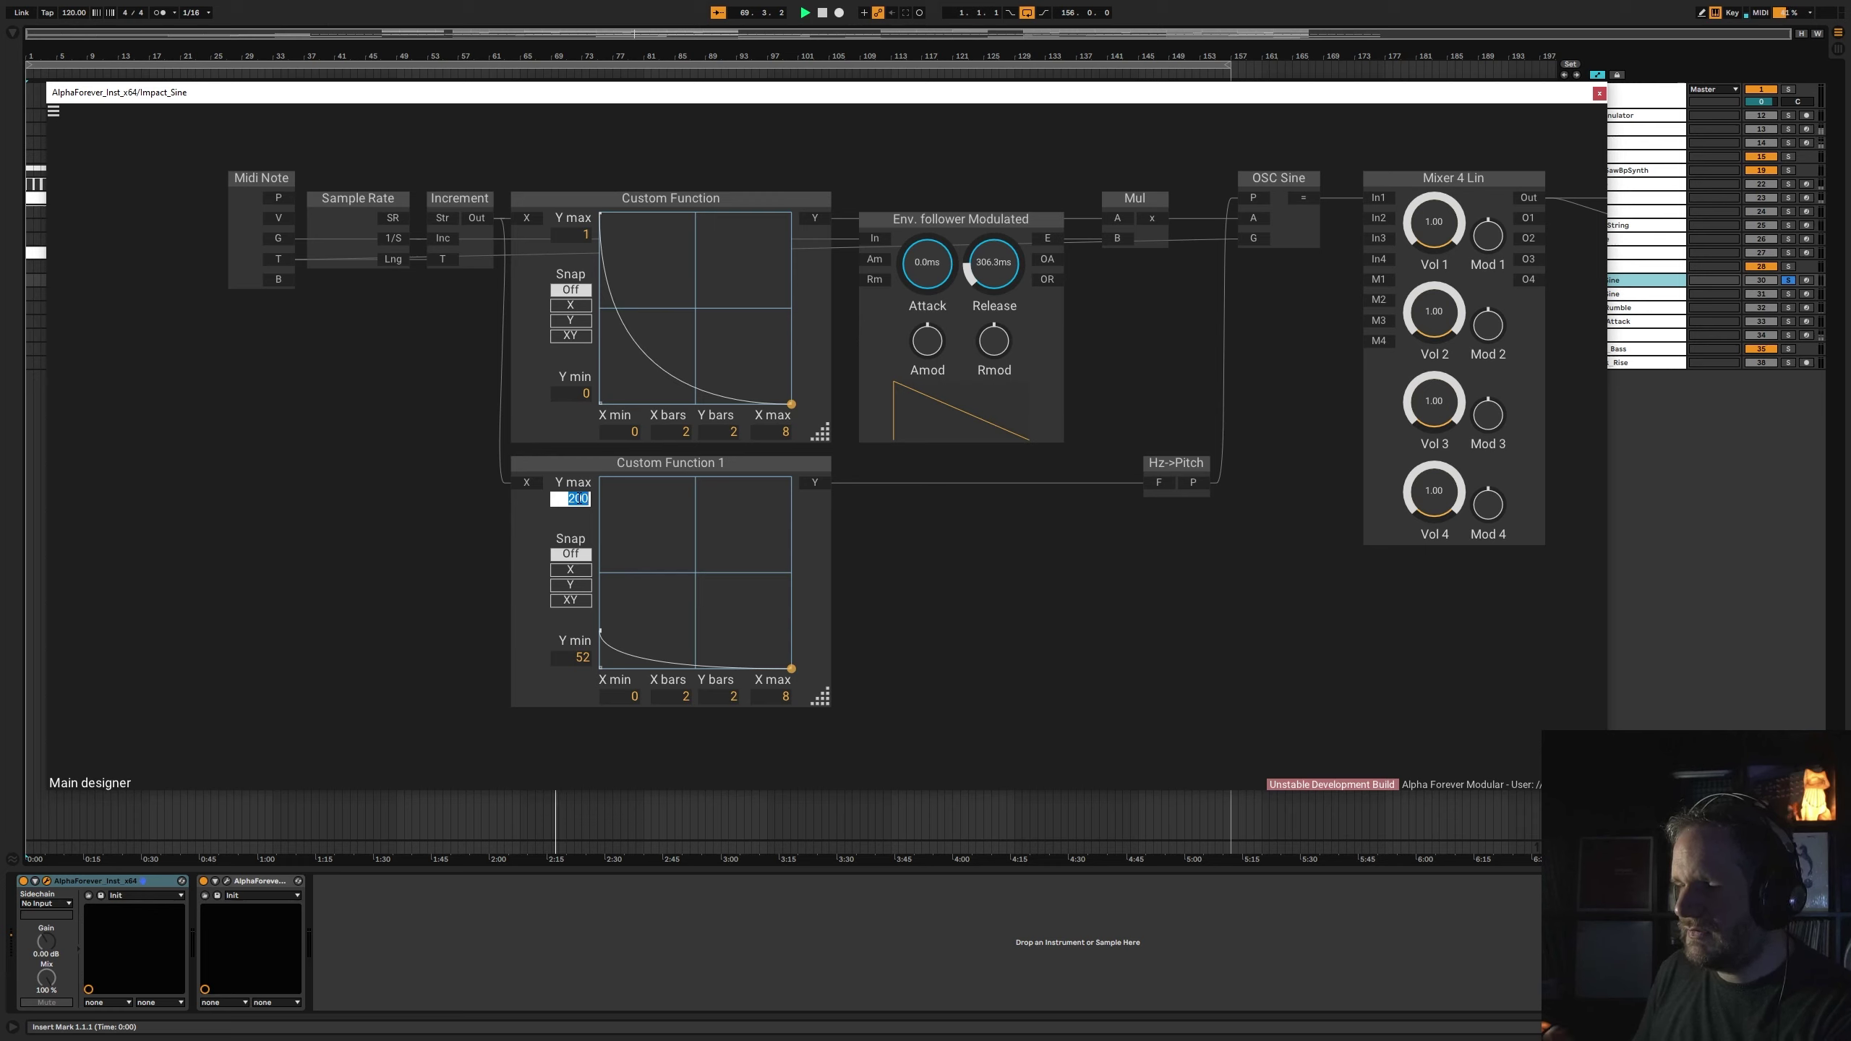
- Raise Custom Function 1's start point to the maximum, bend its curve into a steep decay and set Y max to 76
{"action": "left_click_drag", "start_coordinate": [603, 631], "coordinate": [569, 387]}
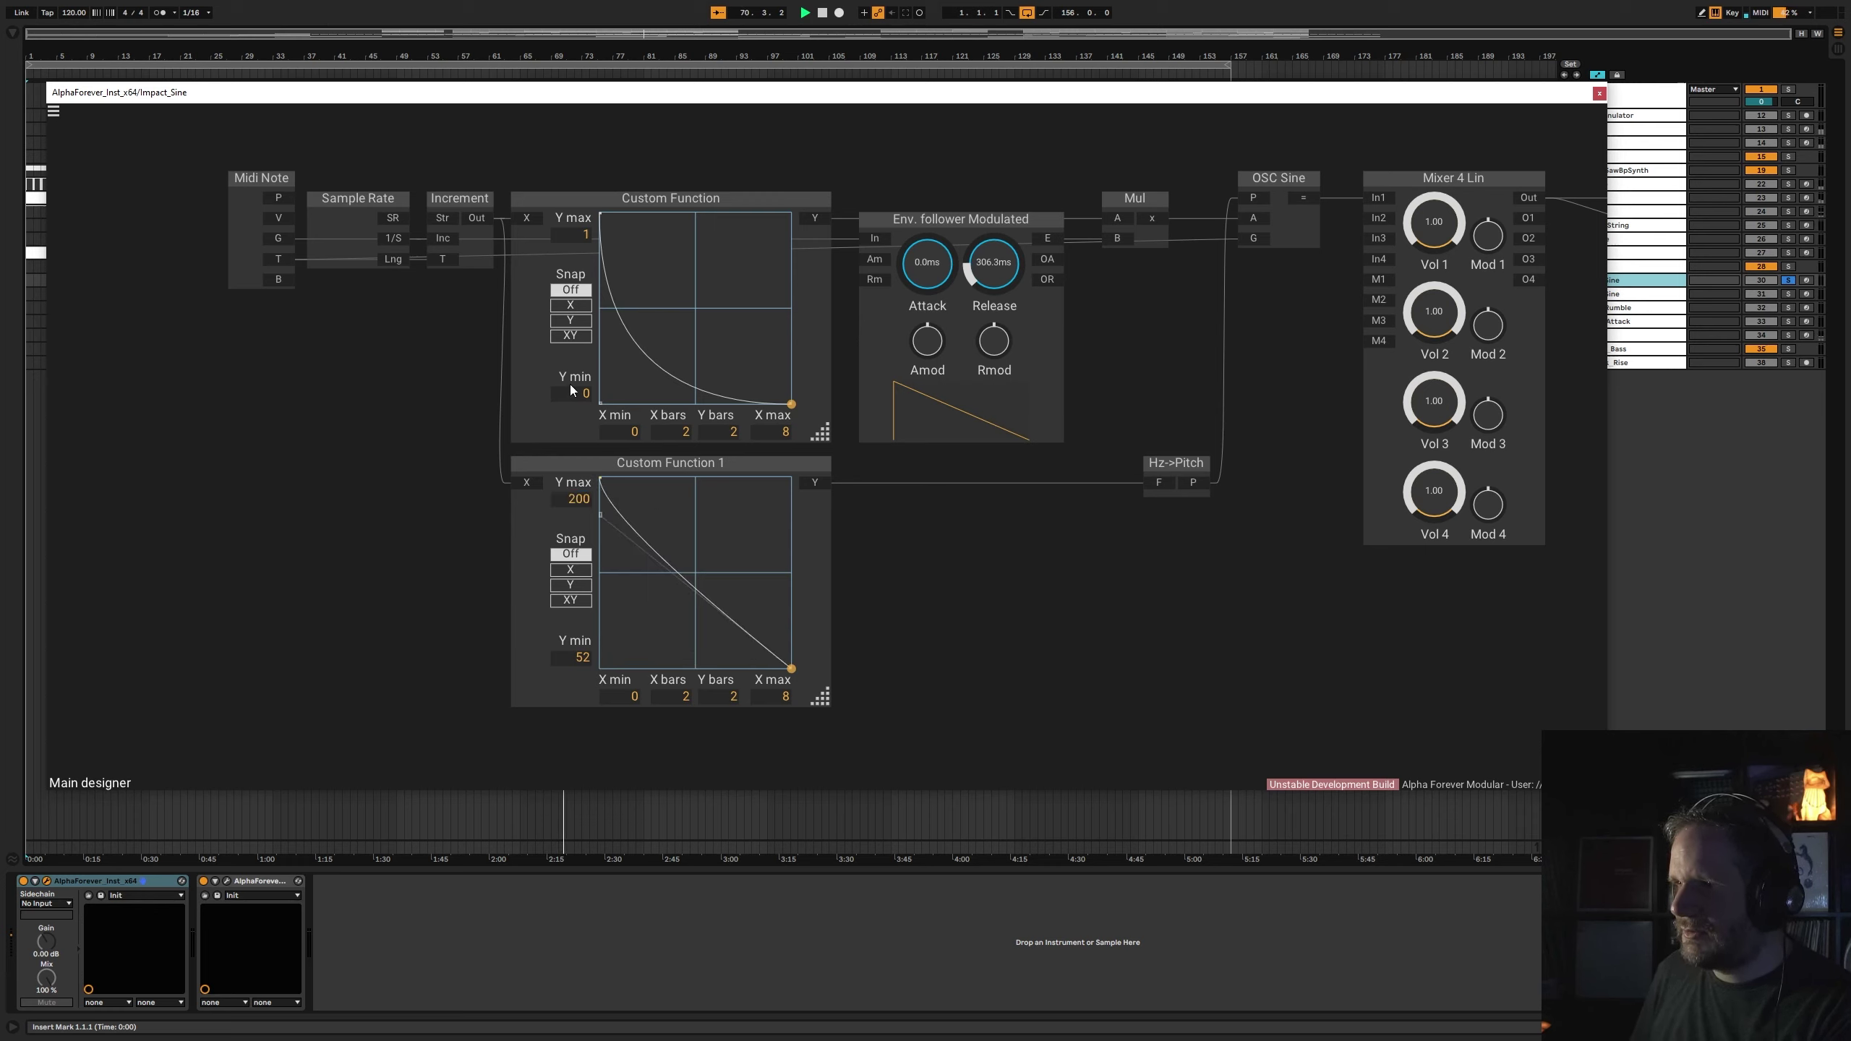
{"action": "left_click_drag", "start_coordinate": [602, 515], "coordinate": [627, 672]}
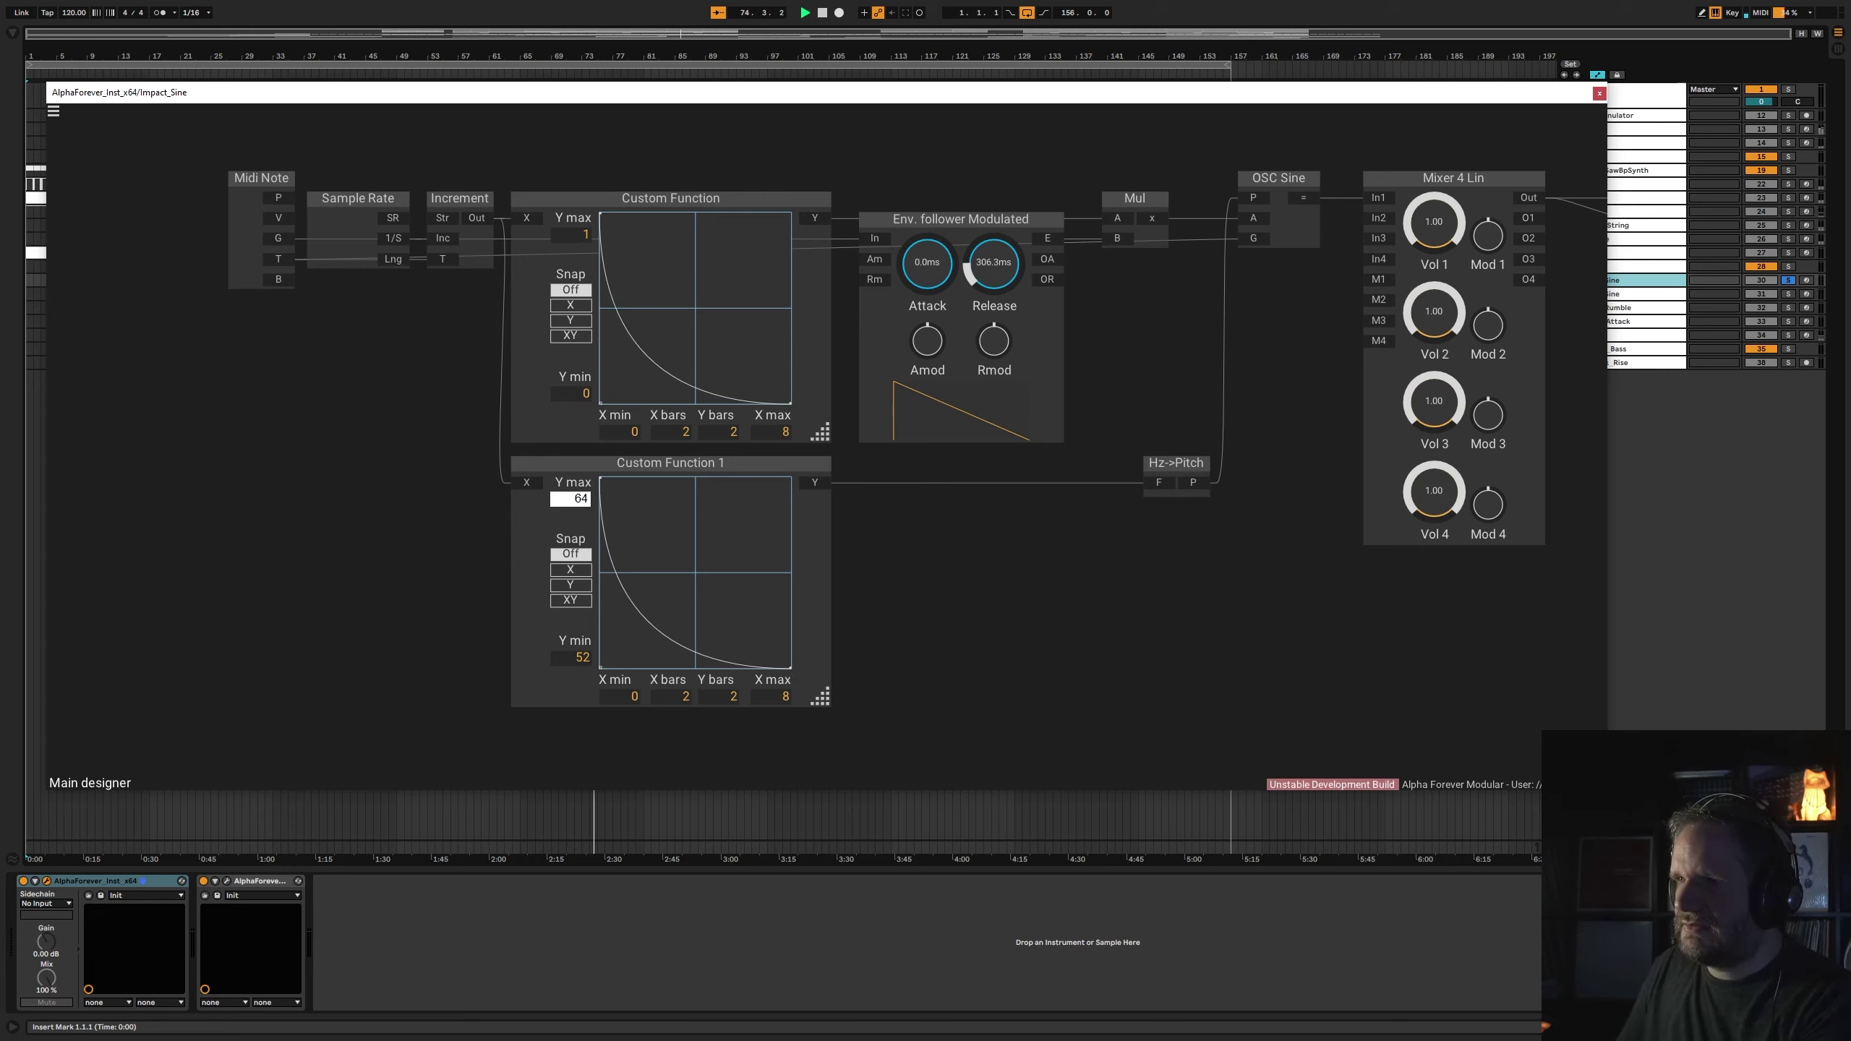
{"action": "key", "text": "BackSpace"}
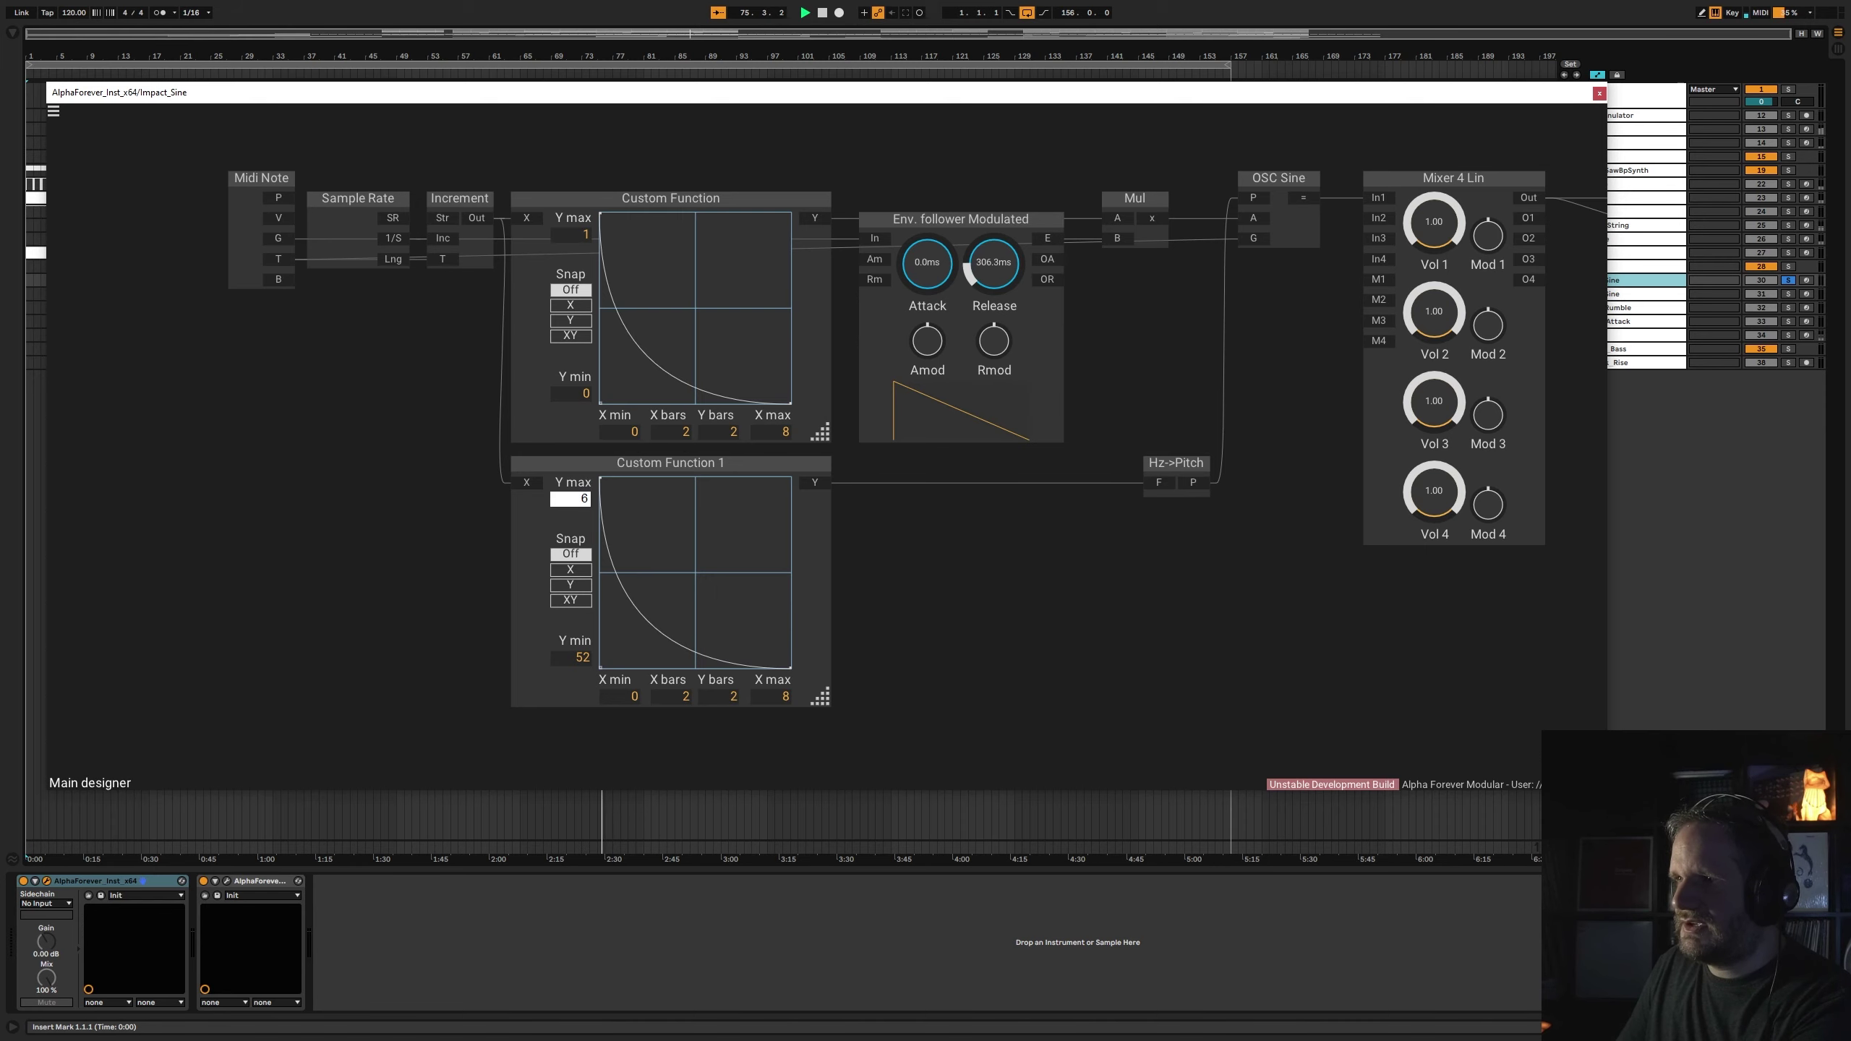
{"action": "left_click_drag", "start_coordinate": [1019, 517], "coordinate": [1024, 511]}
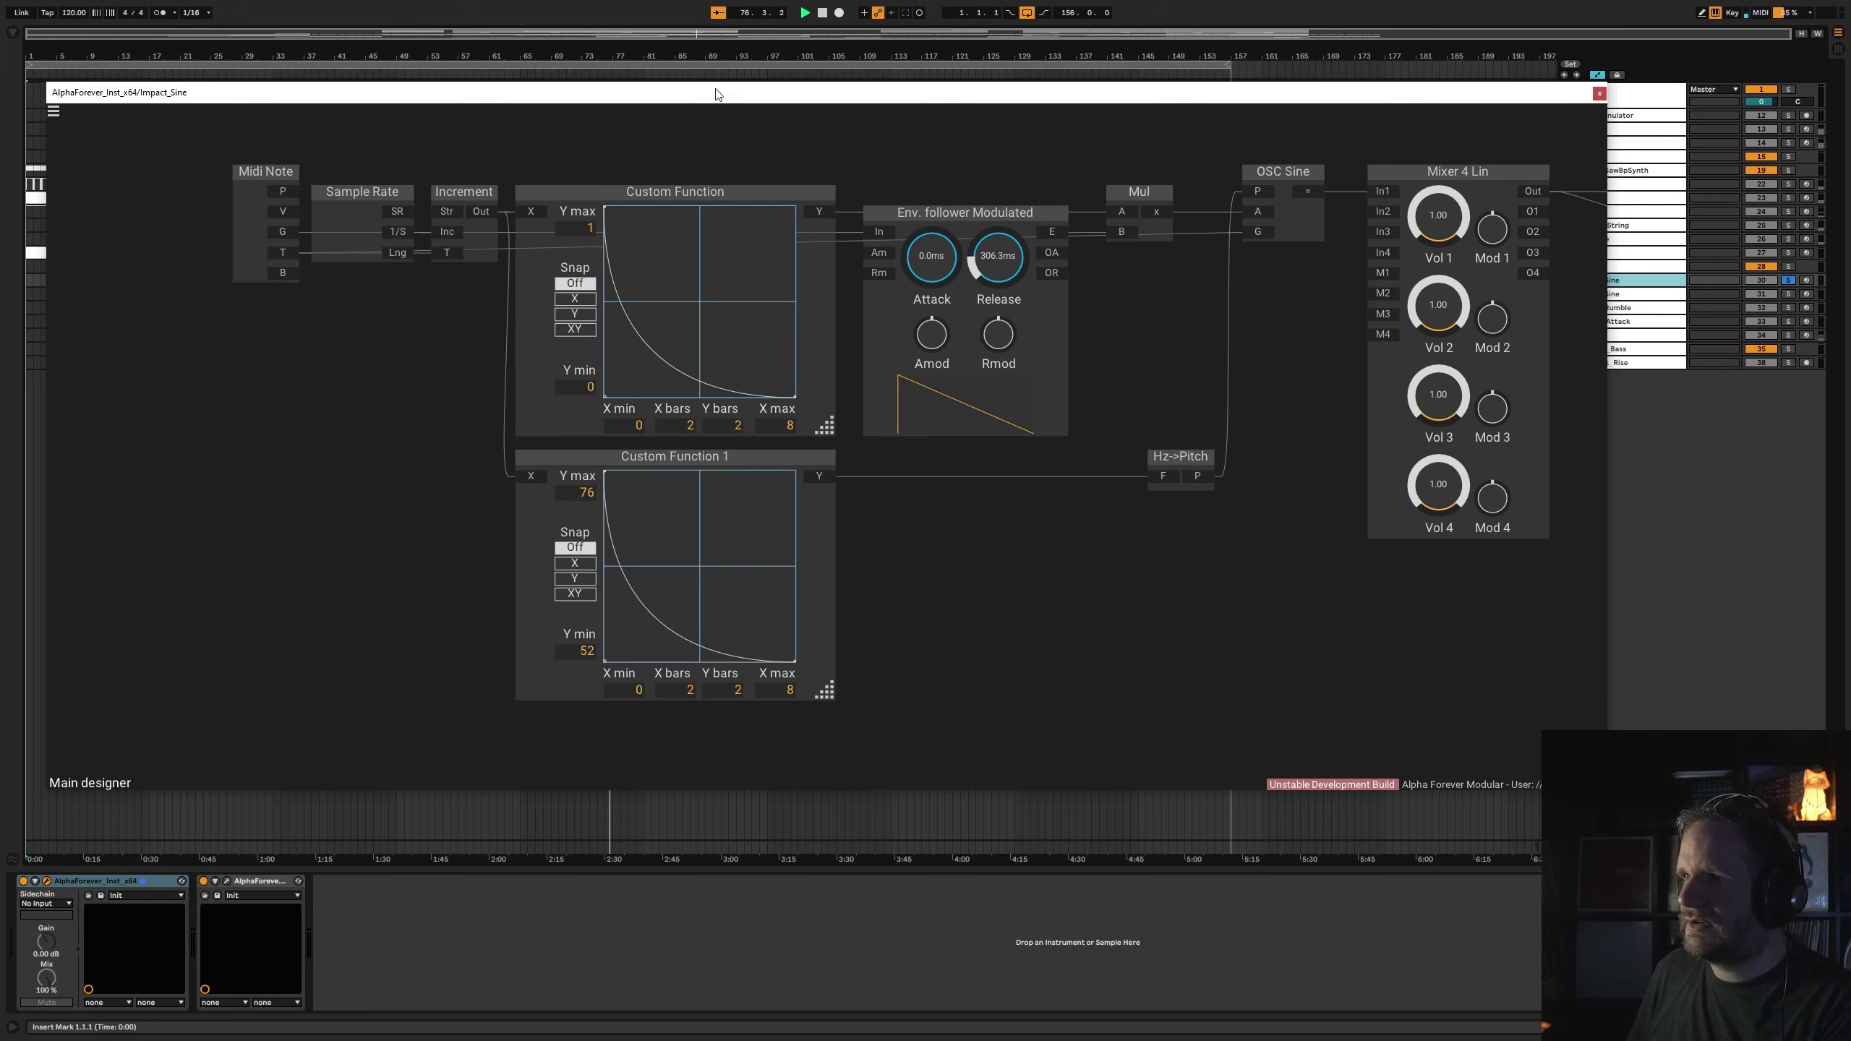
- Switch the solo to the second Impact_Sine track, play from about bar 32 and open its instrument patch
{"action": "left_click_drag", "start_coordinate": [718, 93], "coordinate": [949, 538]}
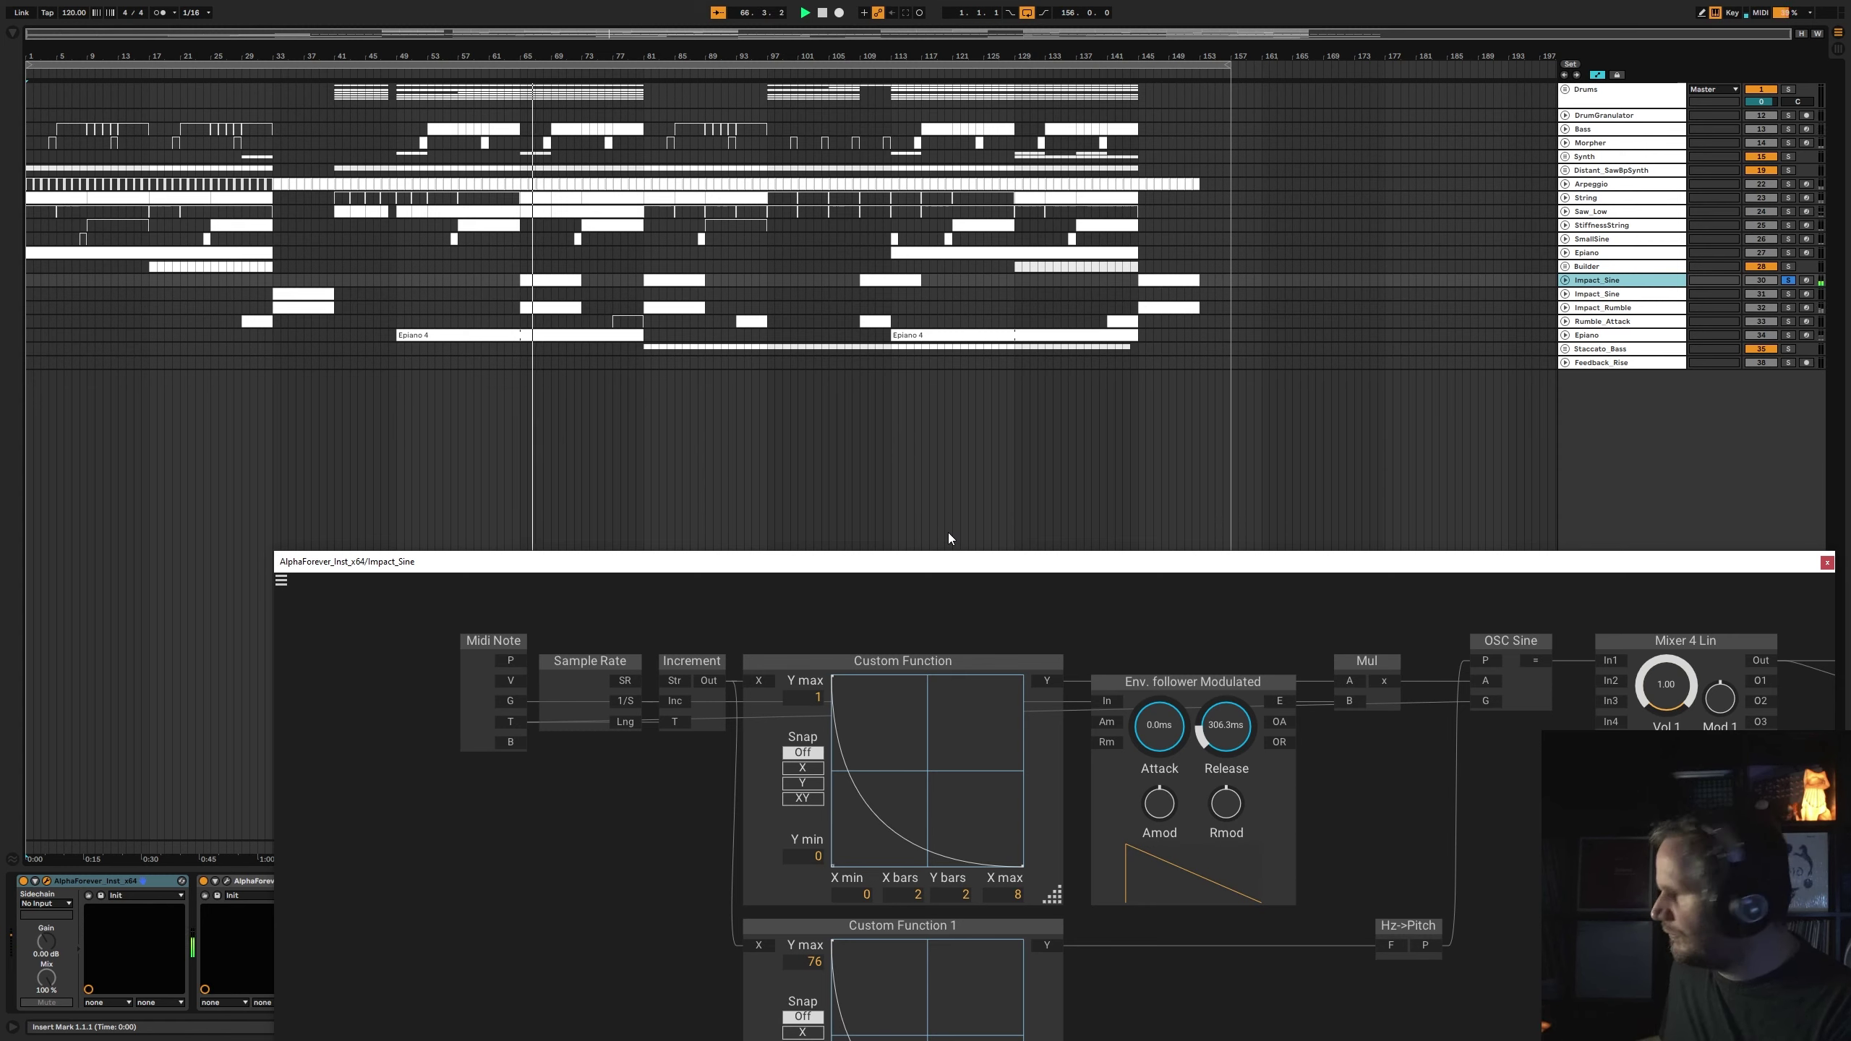
{"action": "key", "text": "space"}
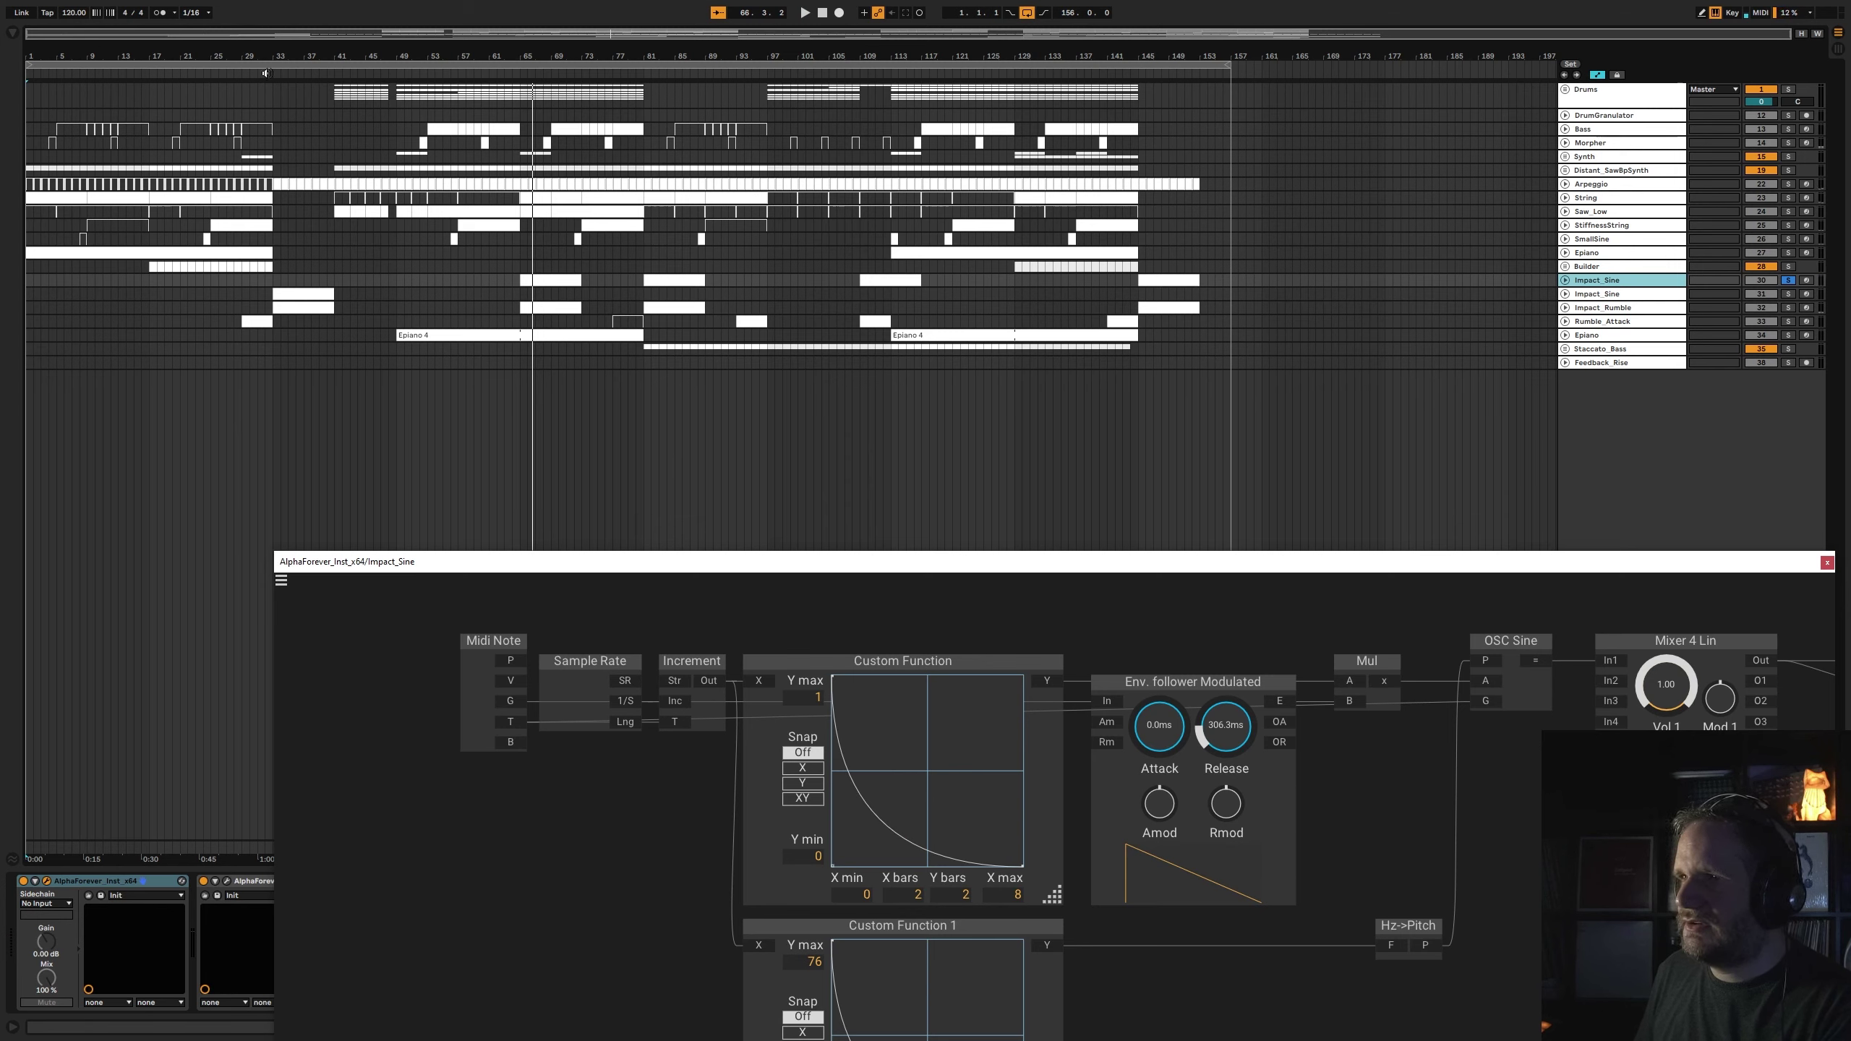
{"action": "left_click", "coordinate": [1603, 293]}
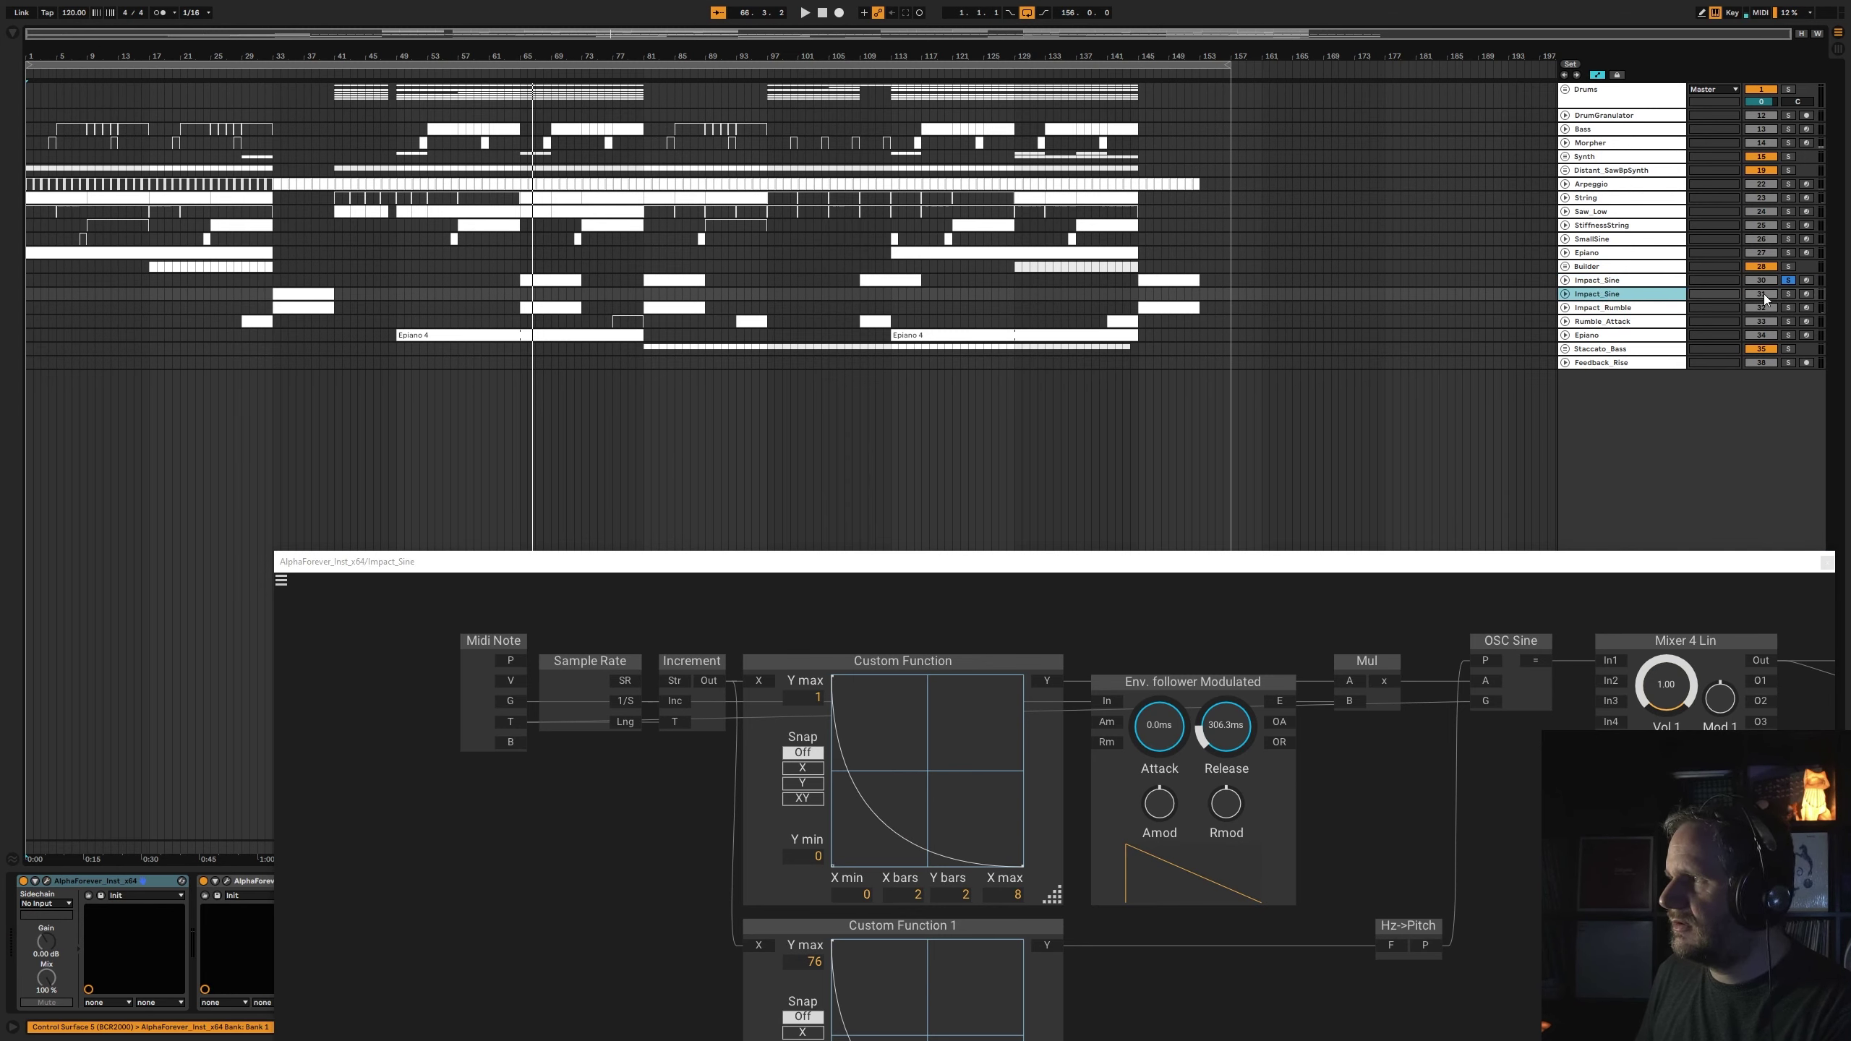
{"action": "left_click", "coordinate": [1788, 294]}
{"action": "left_click", "coordinate": [263, 74]}
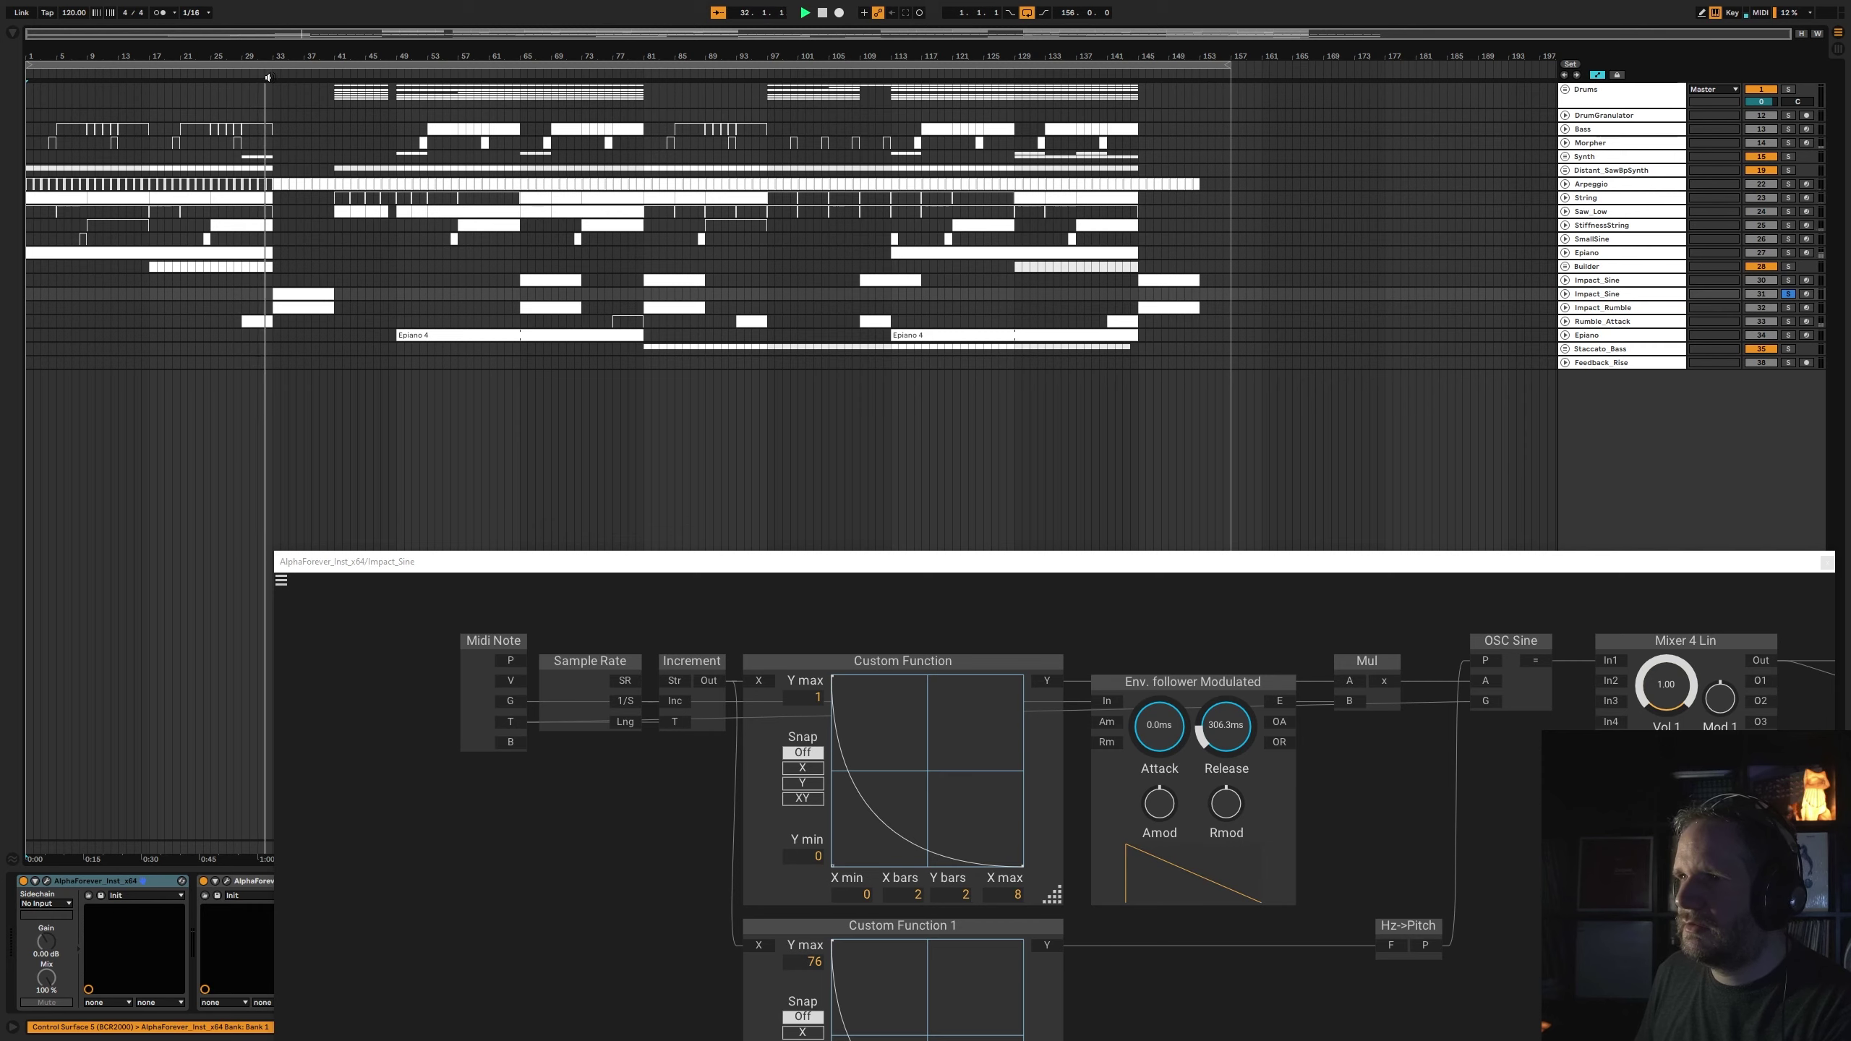
{"action": "left_click", "coordinate": [1827, 562]}
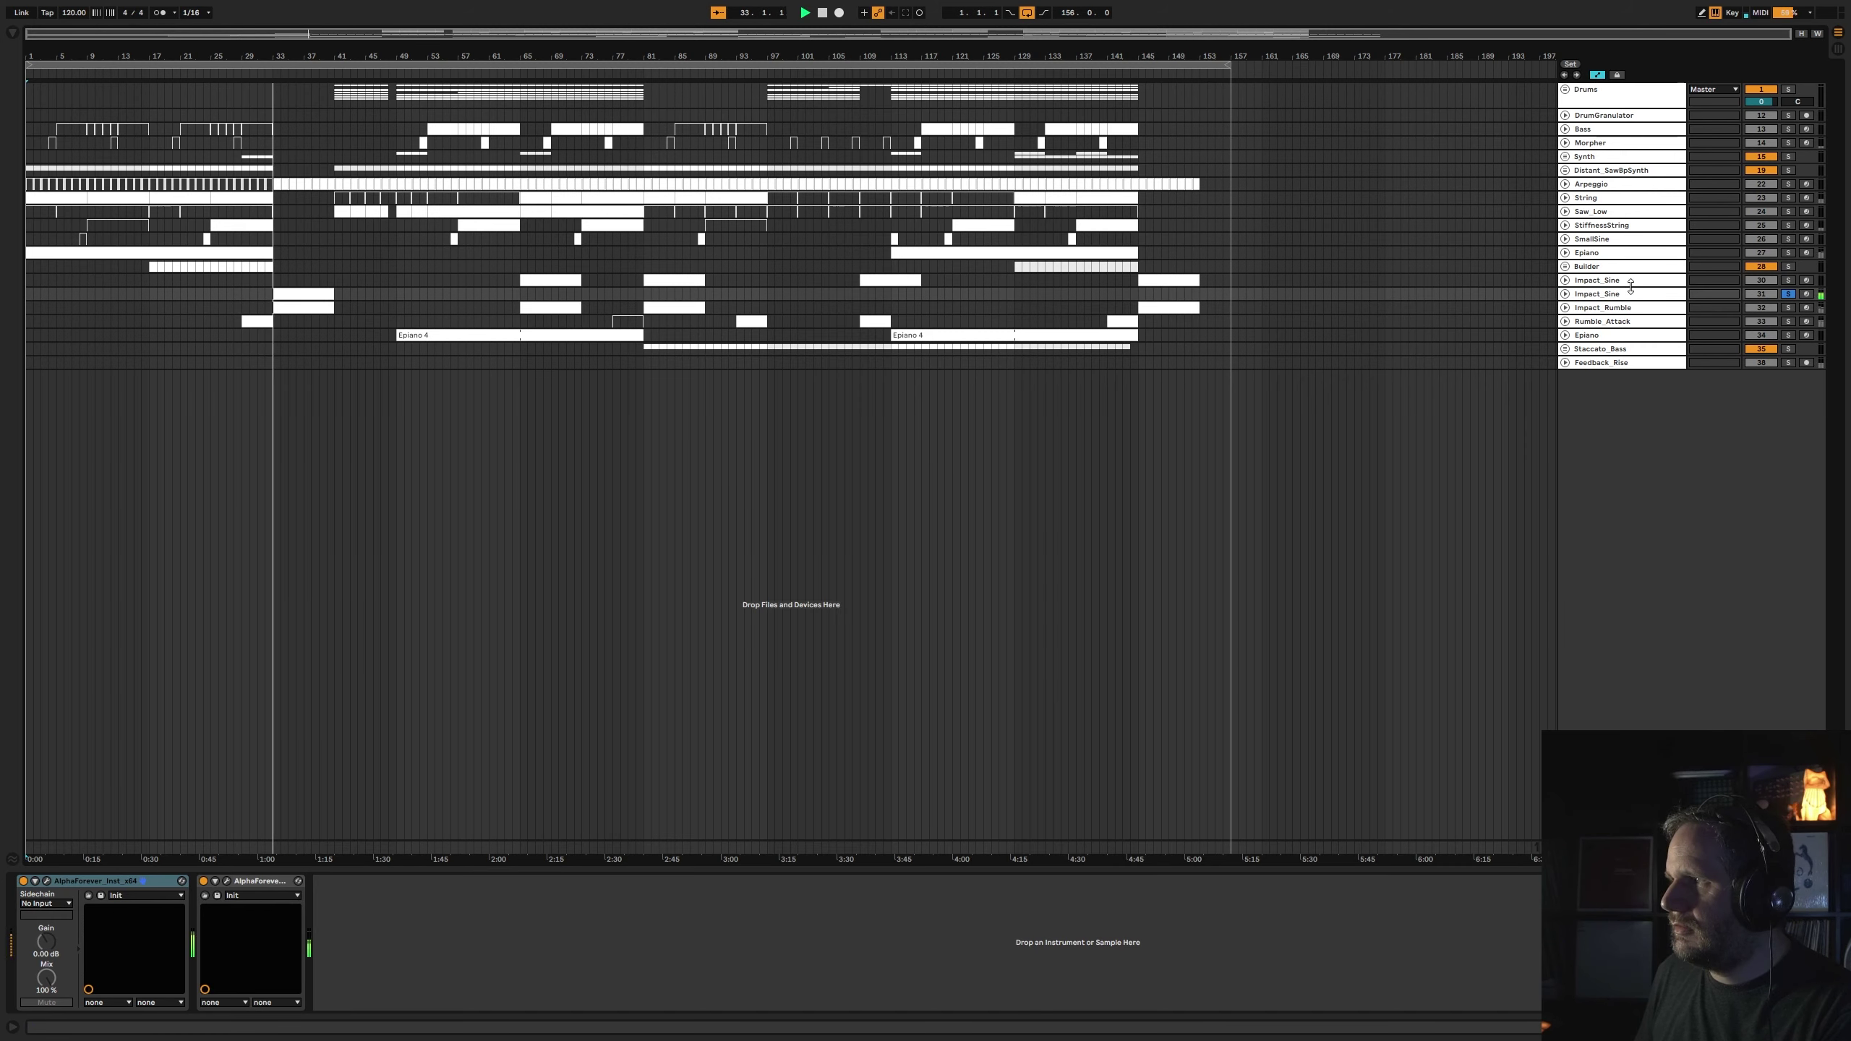
{"action": "left_click", "coordinate": [47, 882]}
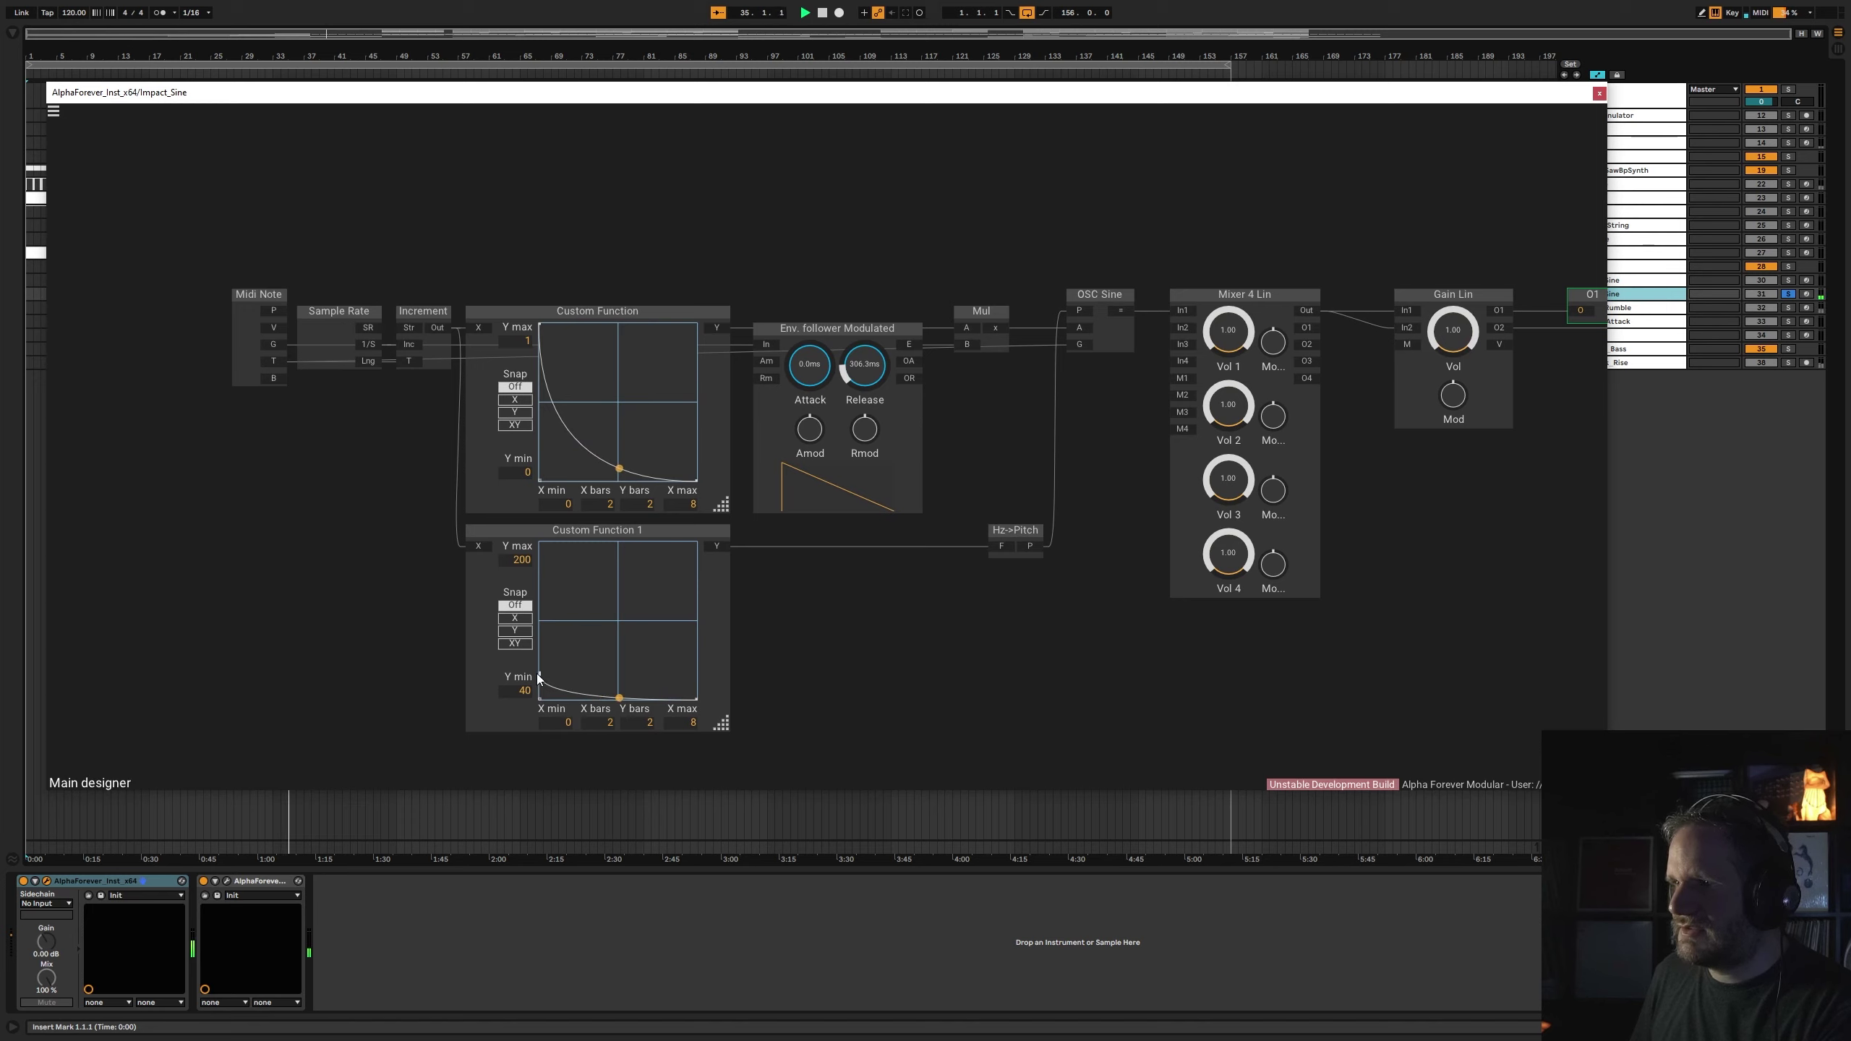
- Raise the second Impact_Sine's Custom Function 1 start point to the maximum, curve its decay and set Y max to 76
{"action": "left_click_drag", "start_coordinate": [539, 679], "coordinate": [522, 543]}
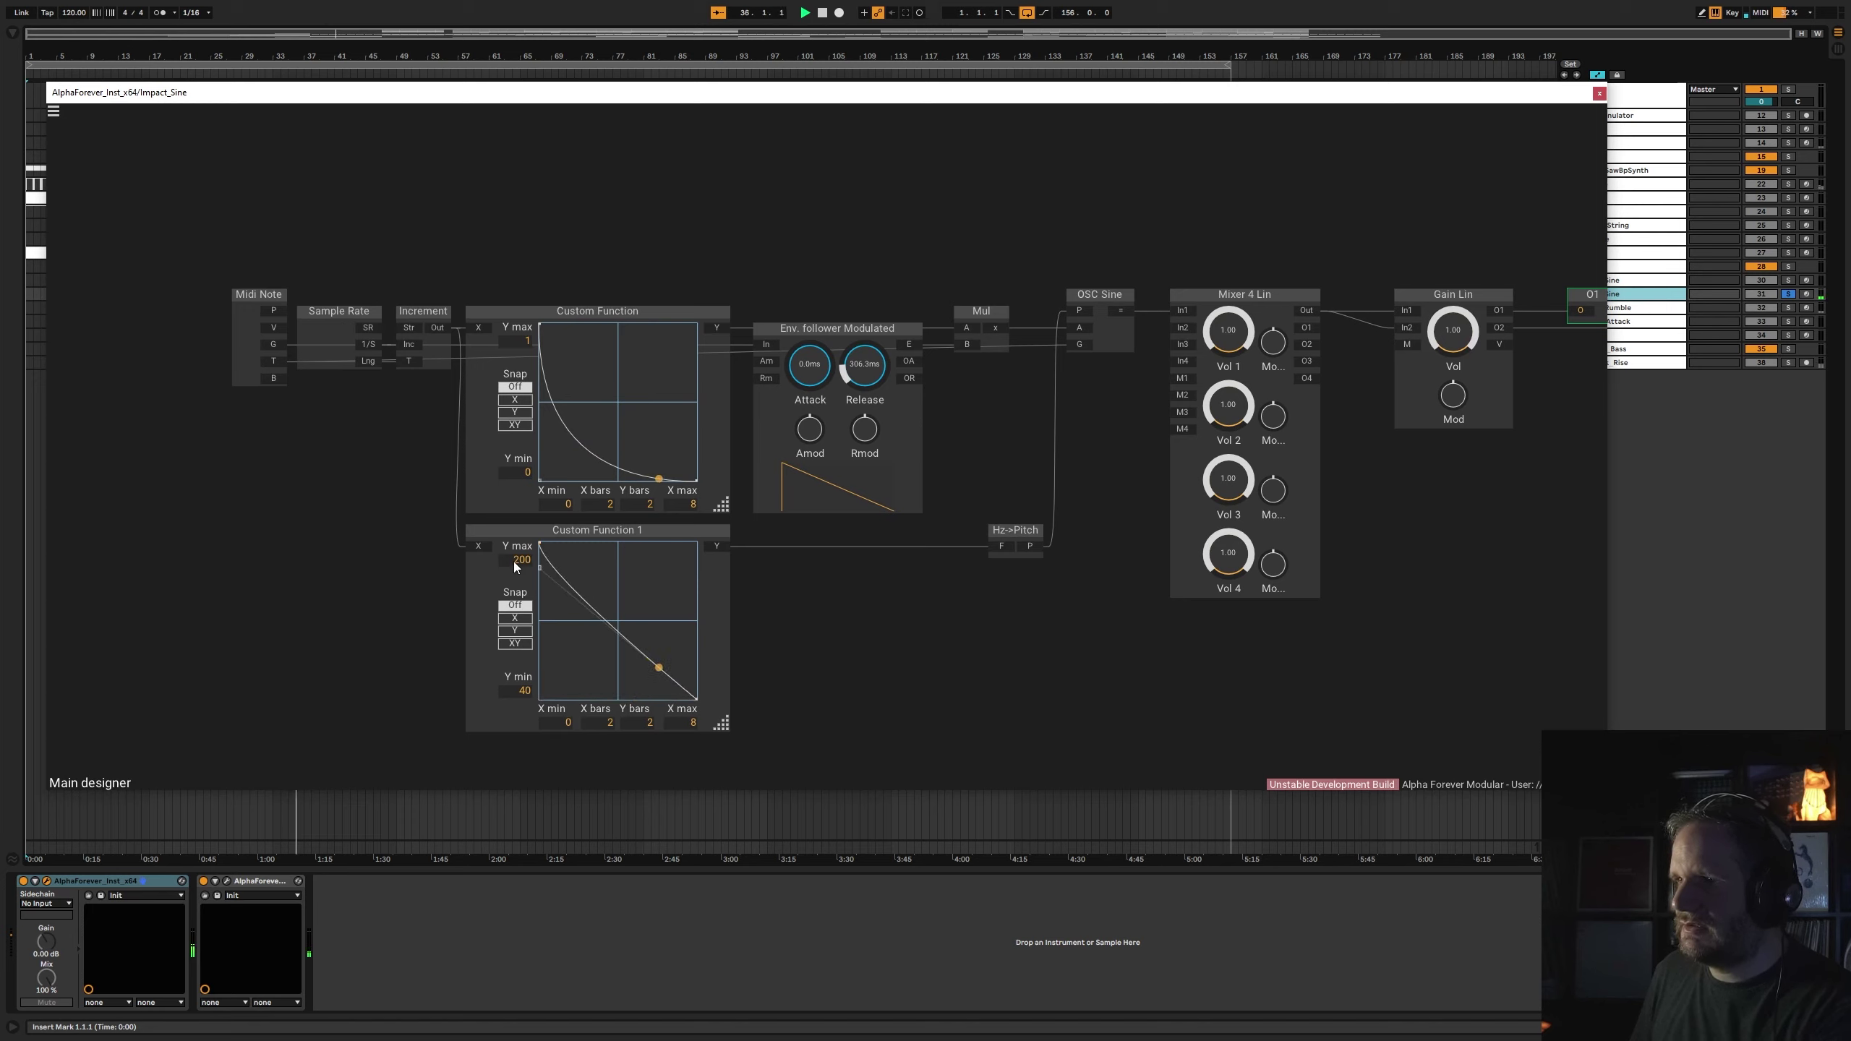
{"action": "double_click", "coordinate": [519, 561]}
{"action": "type", "text": "76"}
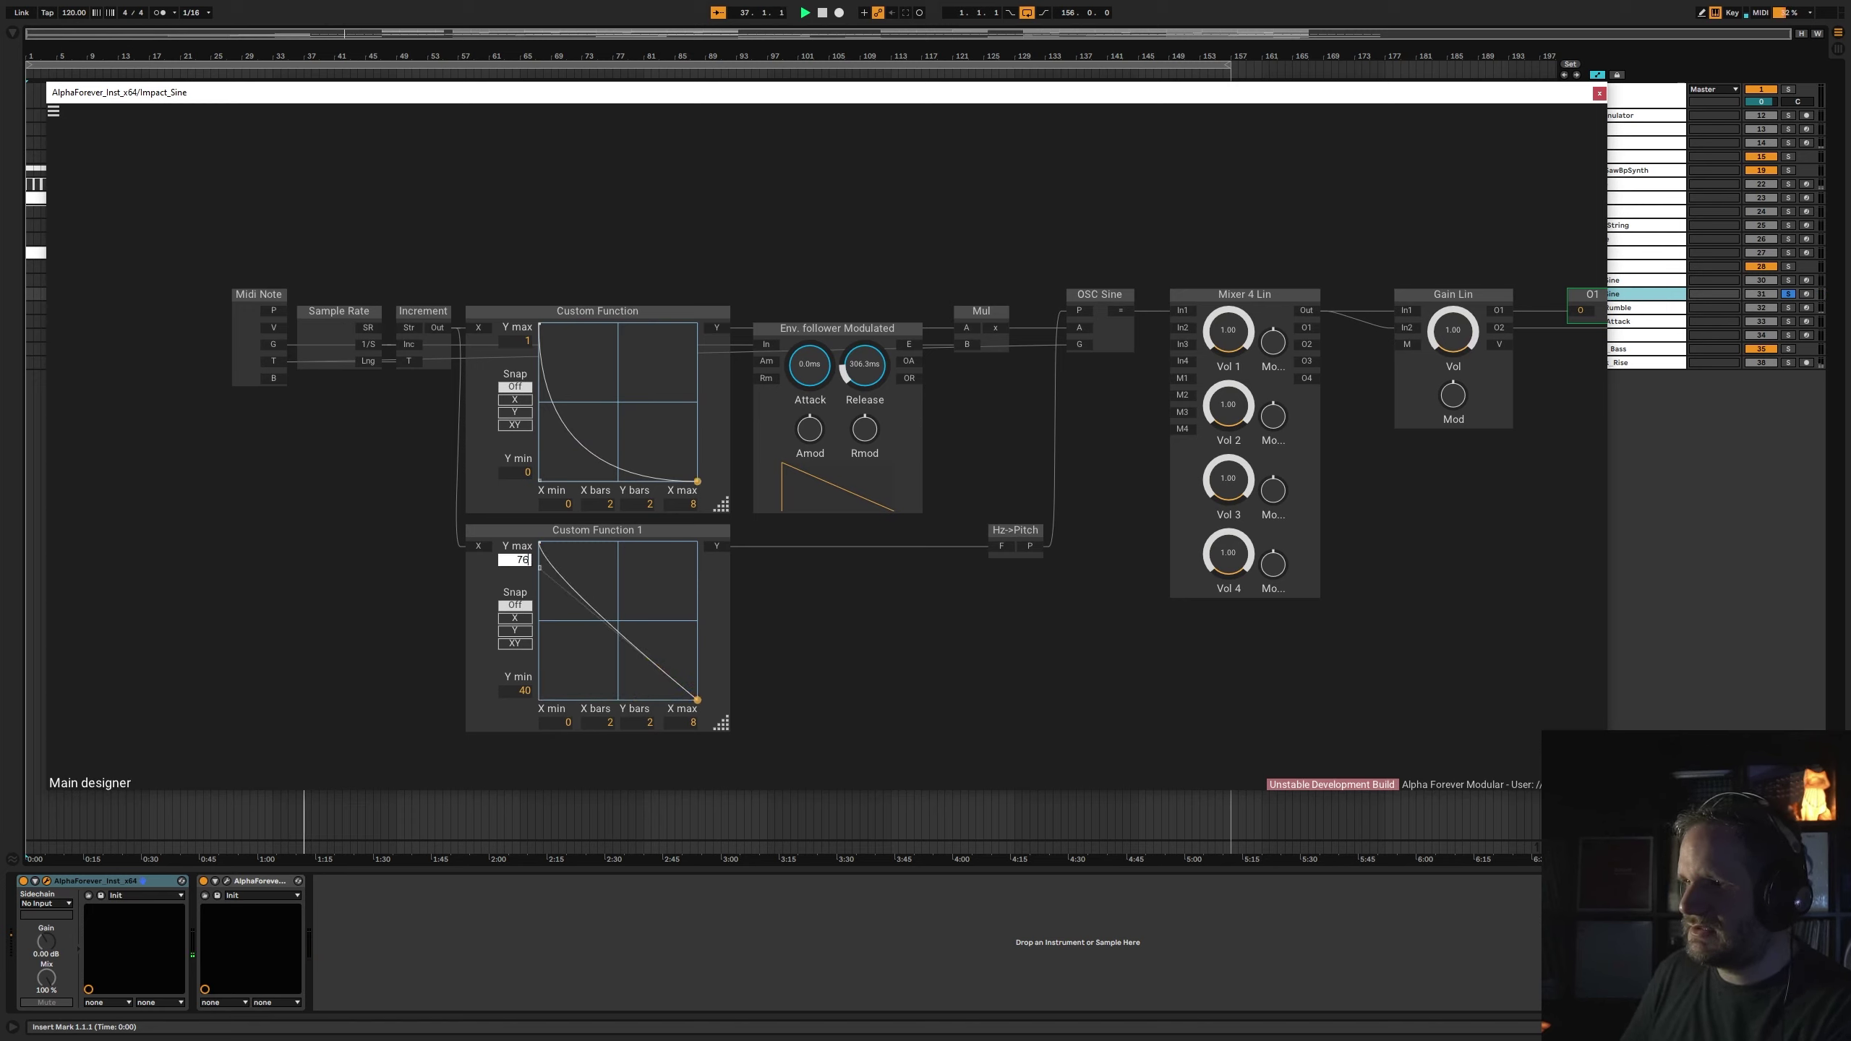
{"action": "key", "text": "Return"}
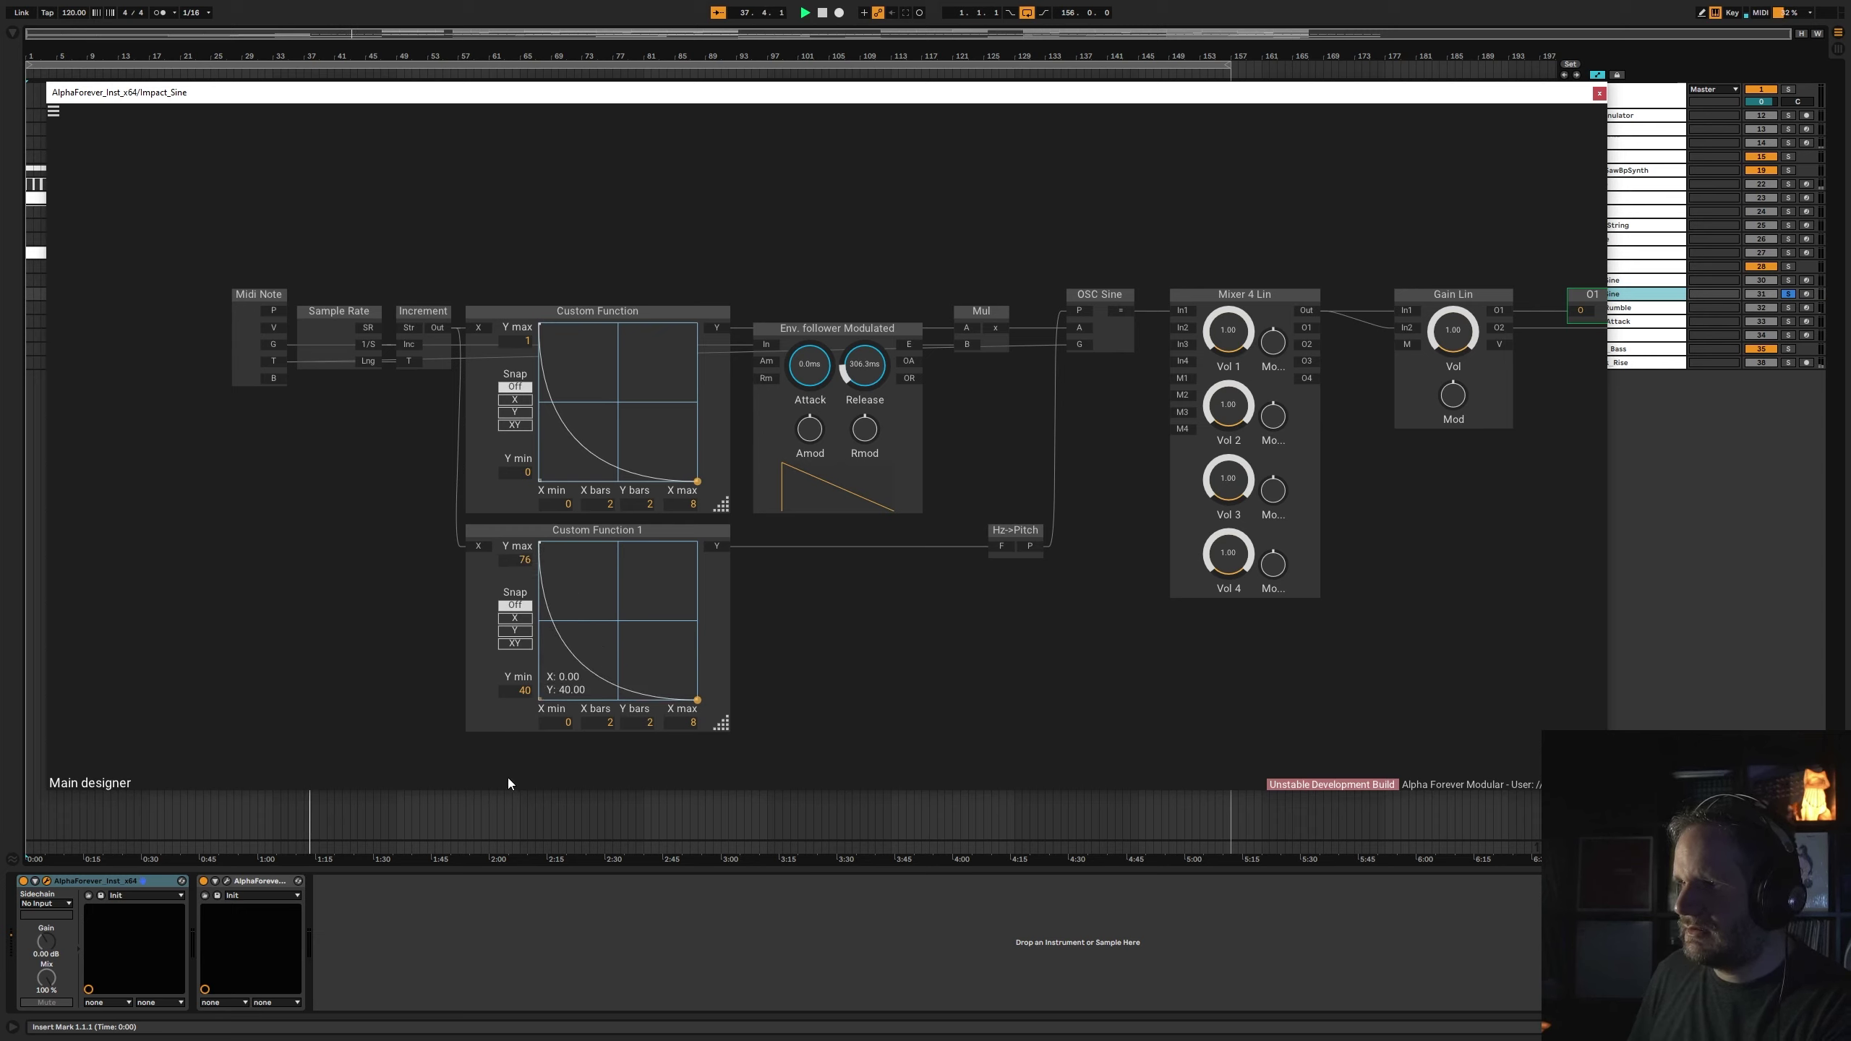
{"action": "double_click", "coordinate": [514, 560]}
{"action": "left_click", "coordinate": [523, 560]}
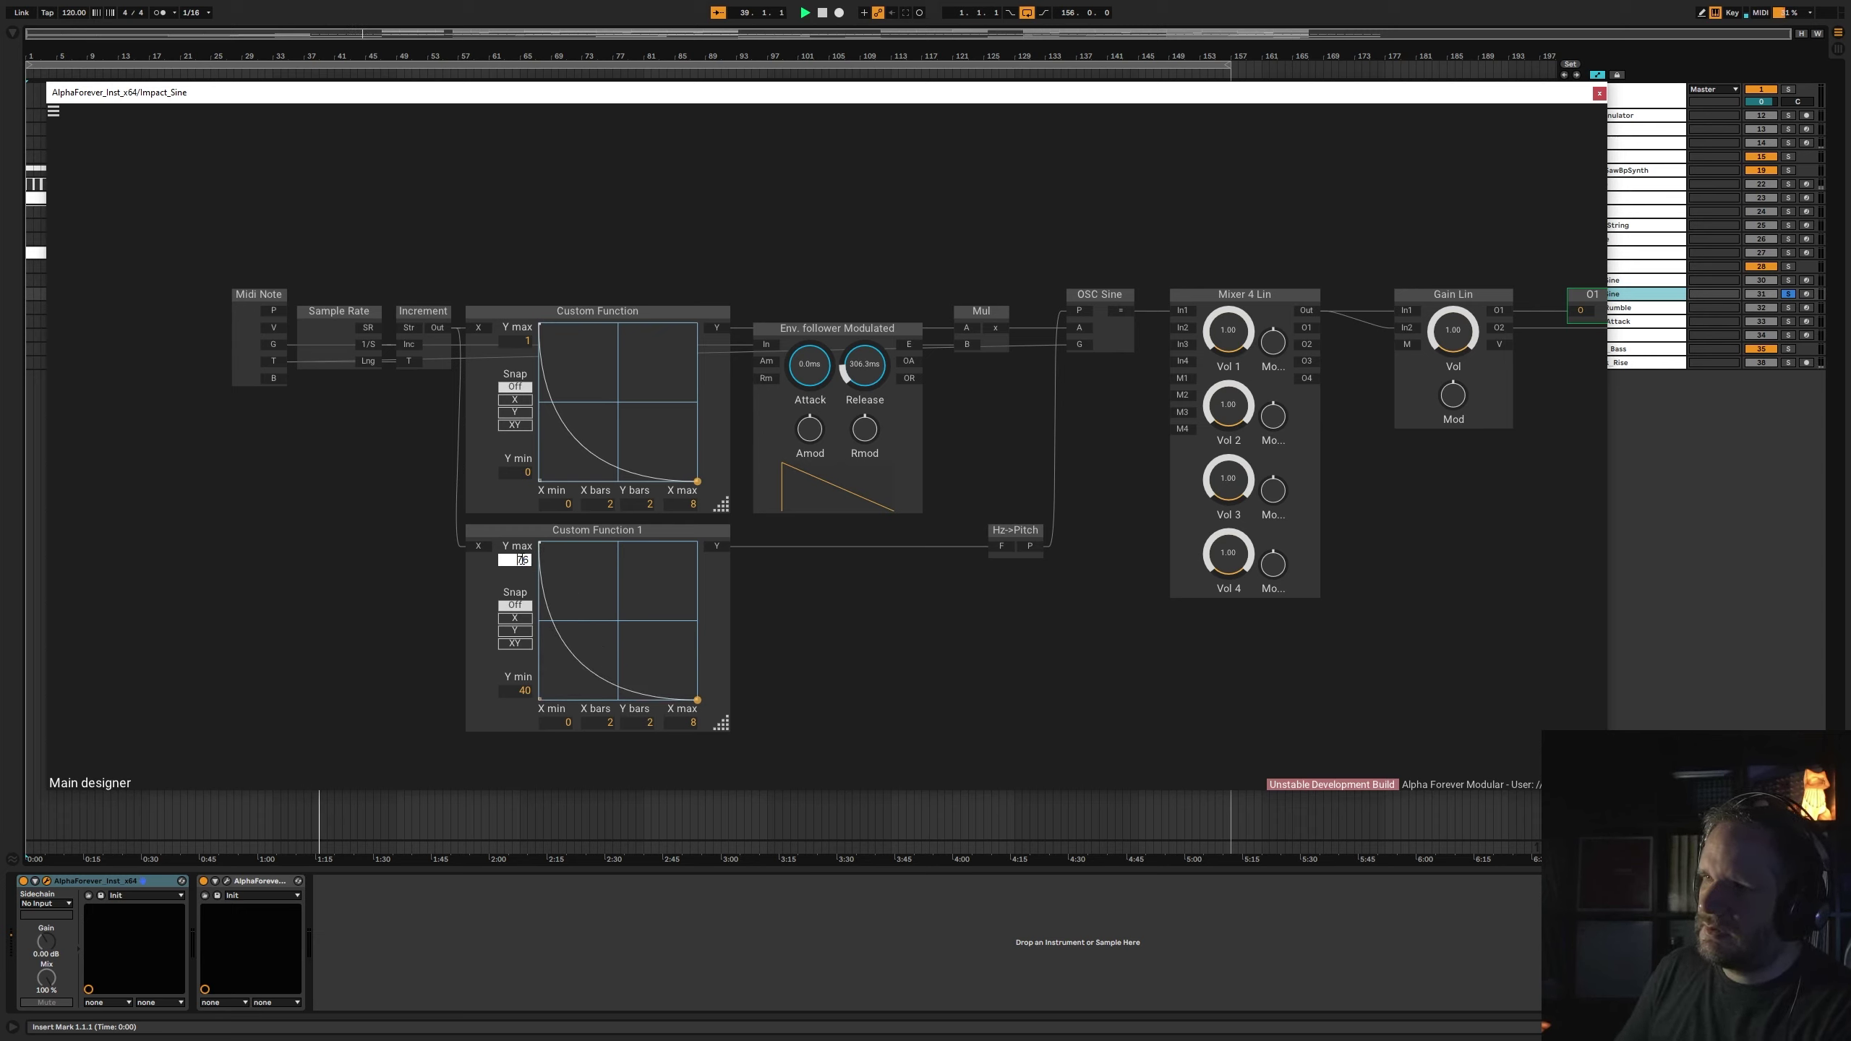
{"action": "key", "text": "BackSpace"}
{"action": "key", "text": "BackSpace"}
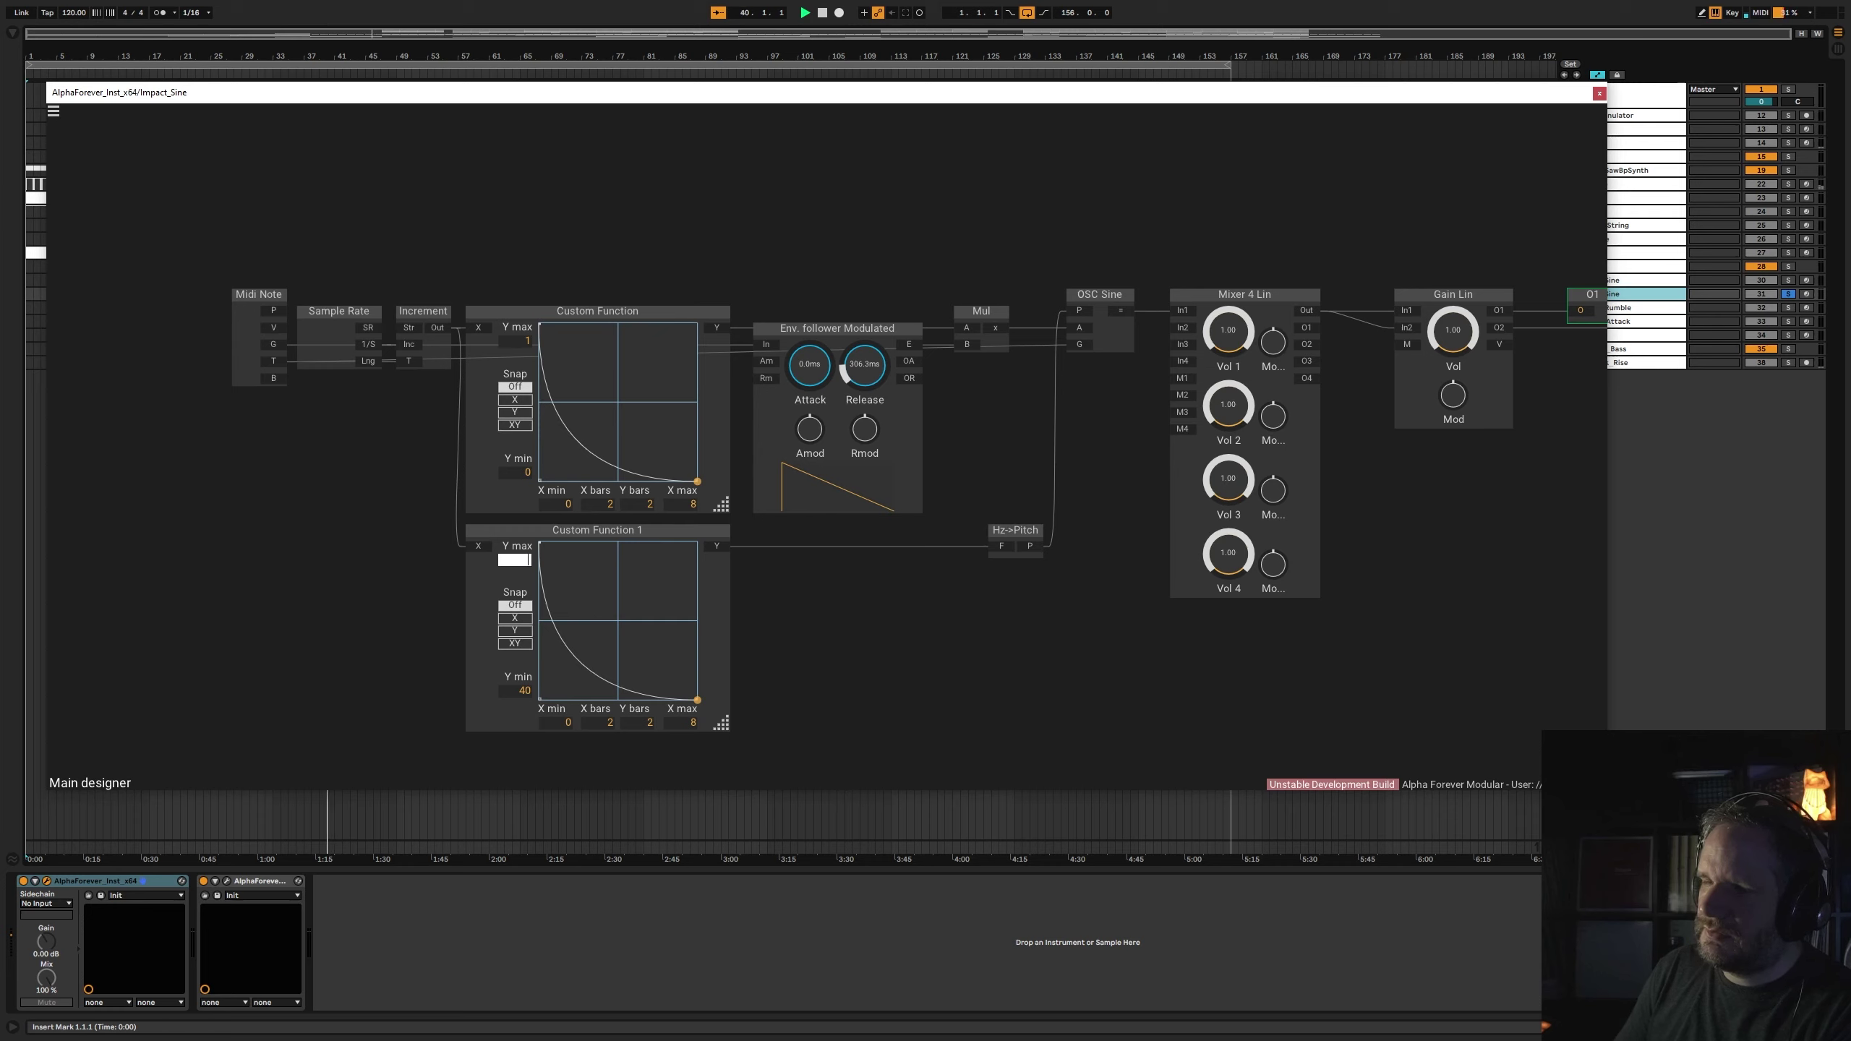
{"action": "type", "text": "66"}
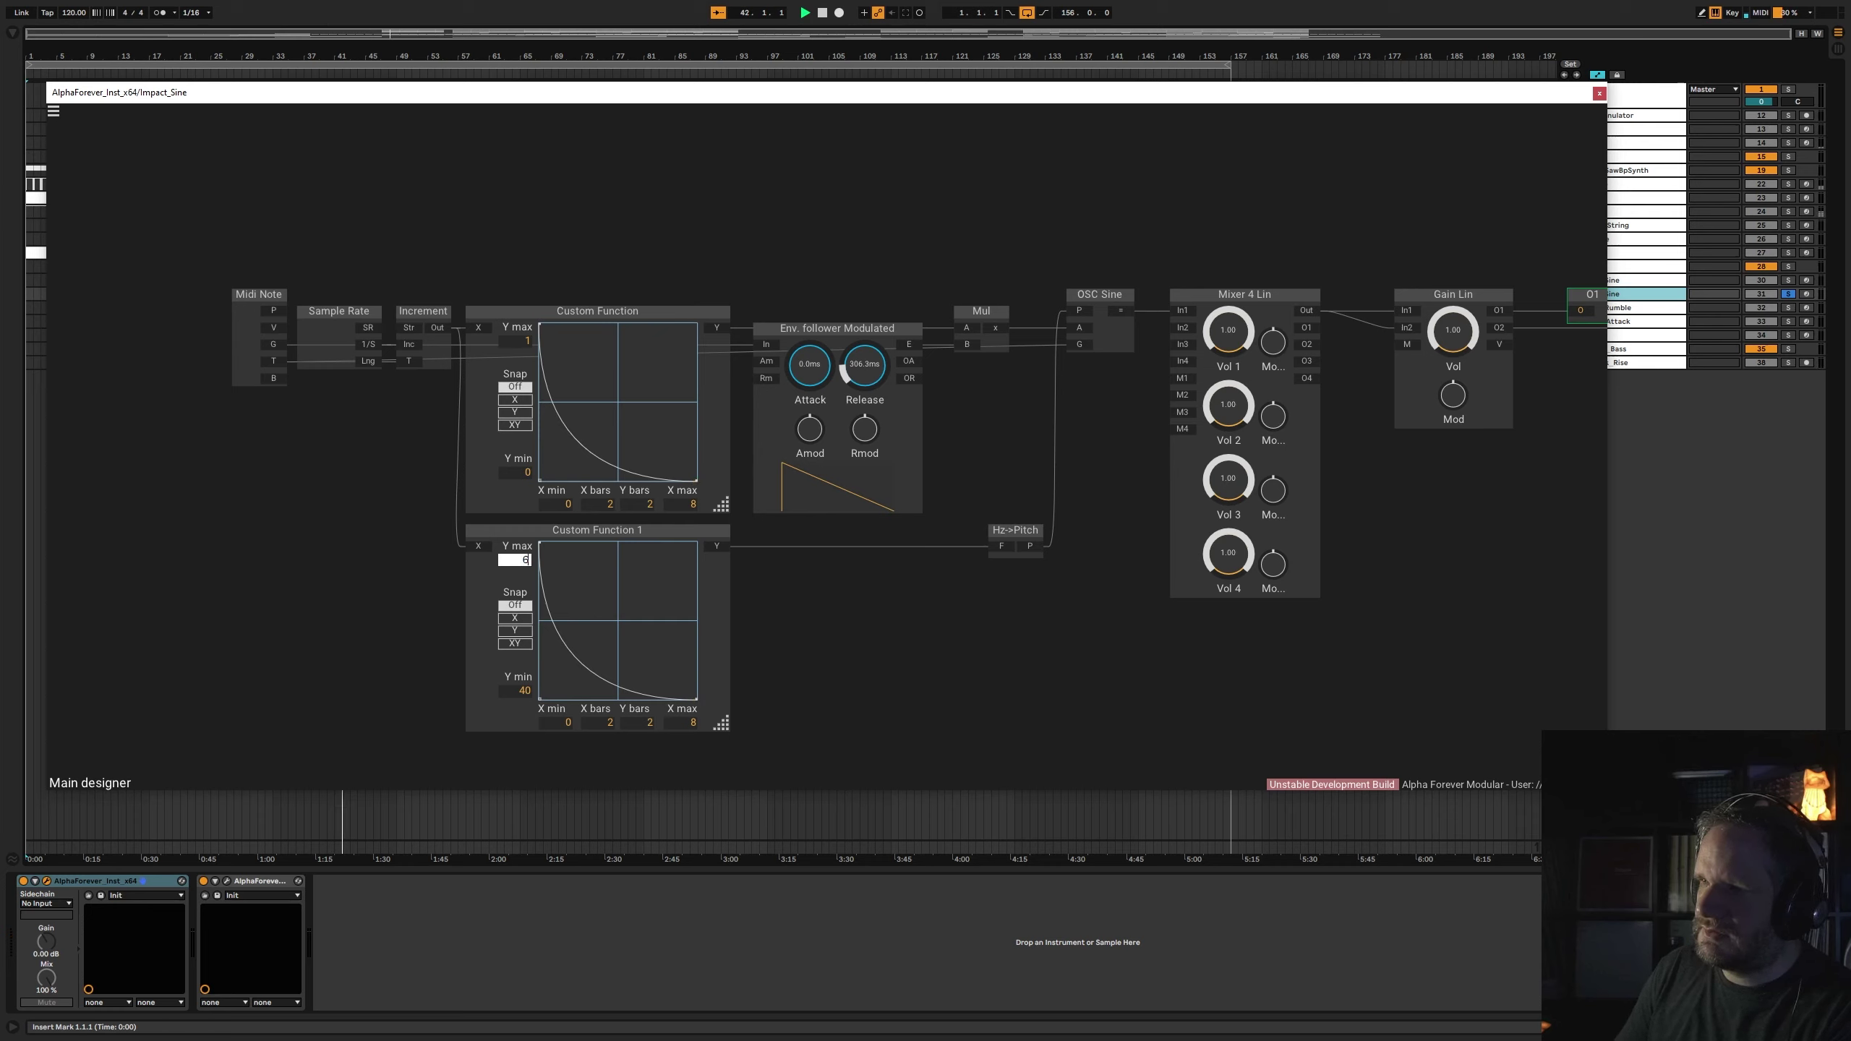
{"action": "key", "text": "BackSpace"}
{"action": "key", "text": "Return"}
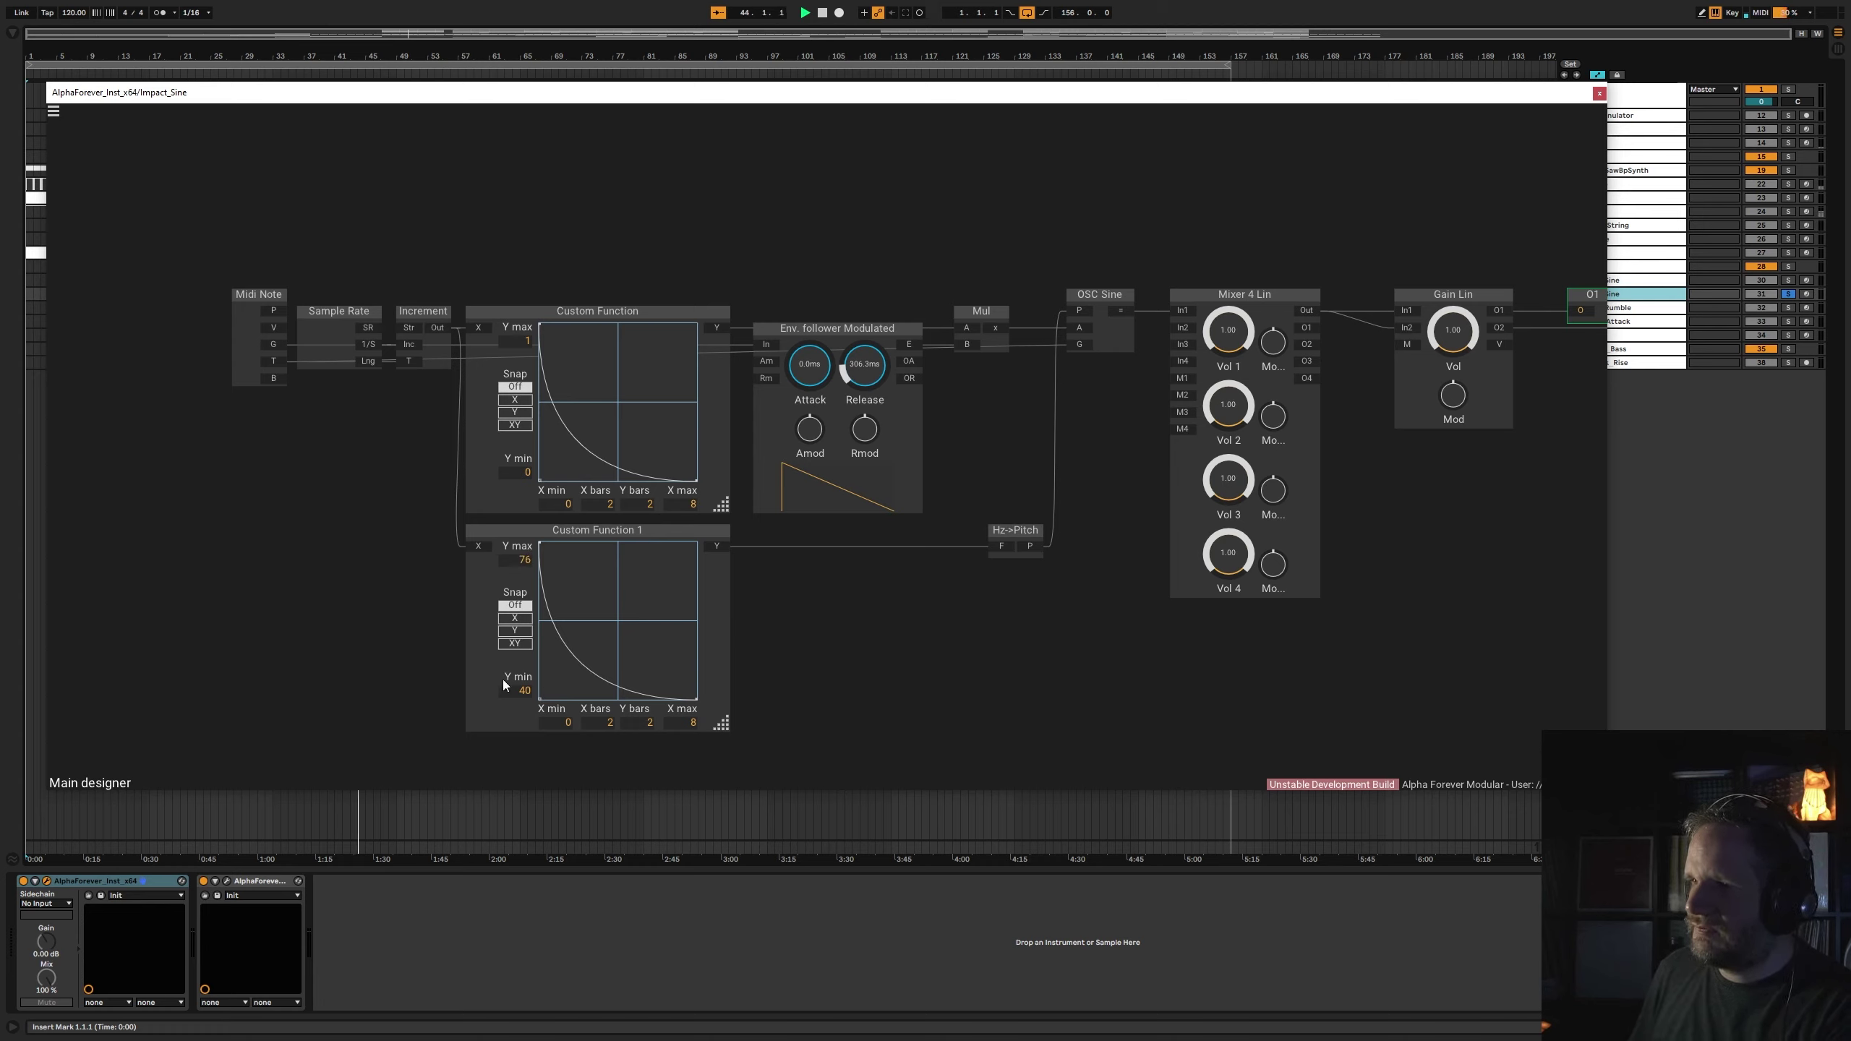
- Set Custom Function 1's Y min to 52 in the second Impact_Sine patch and close the patch window
{"action": "type", "text": "52"}
{"action": "key", "text": "Return"}
{"action": "left_click", "coordinate": [1599, 92]}
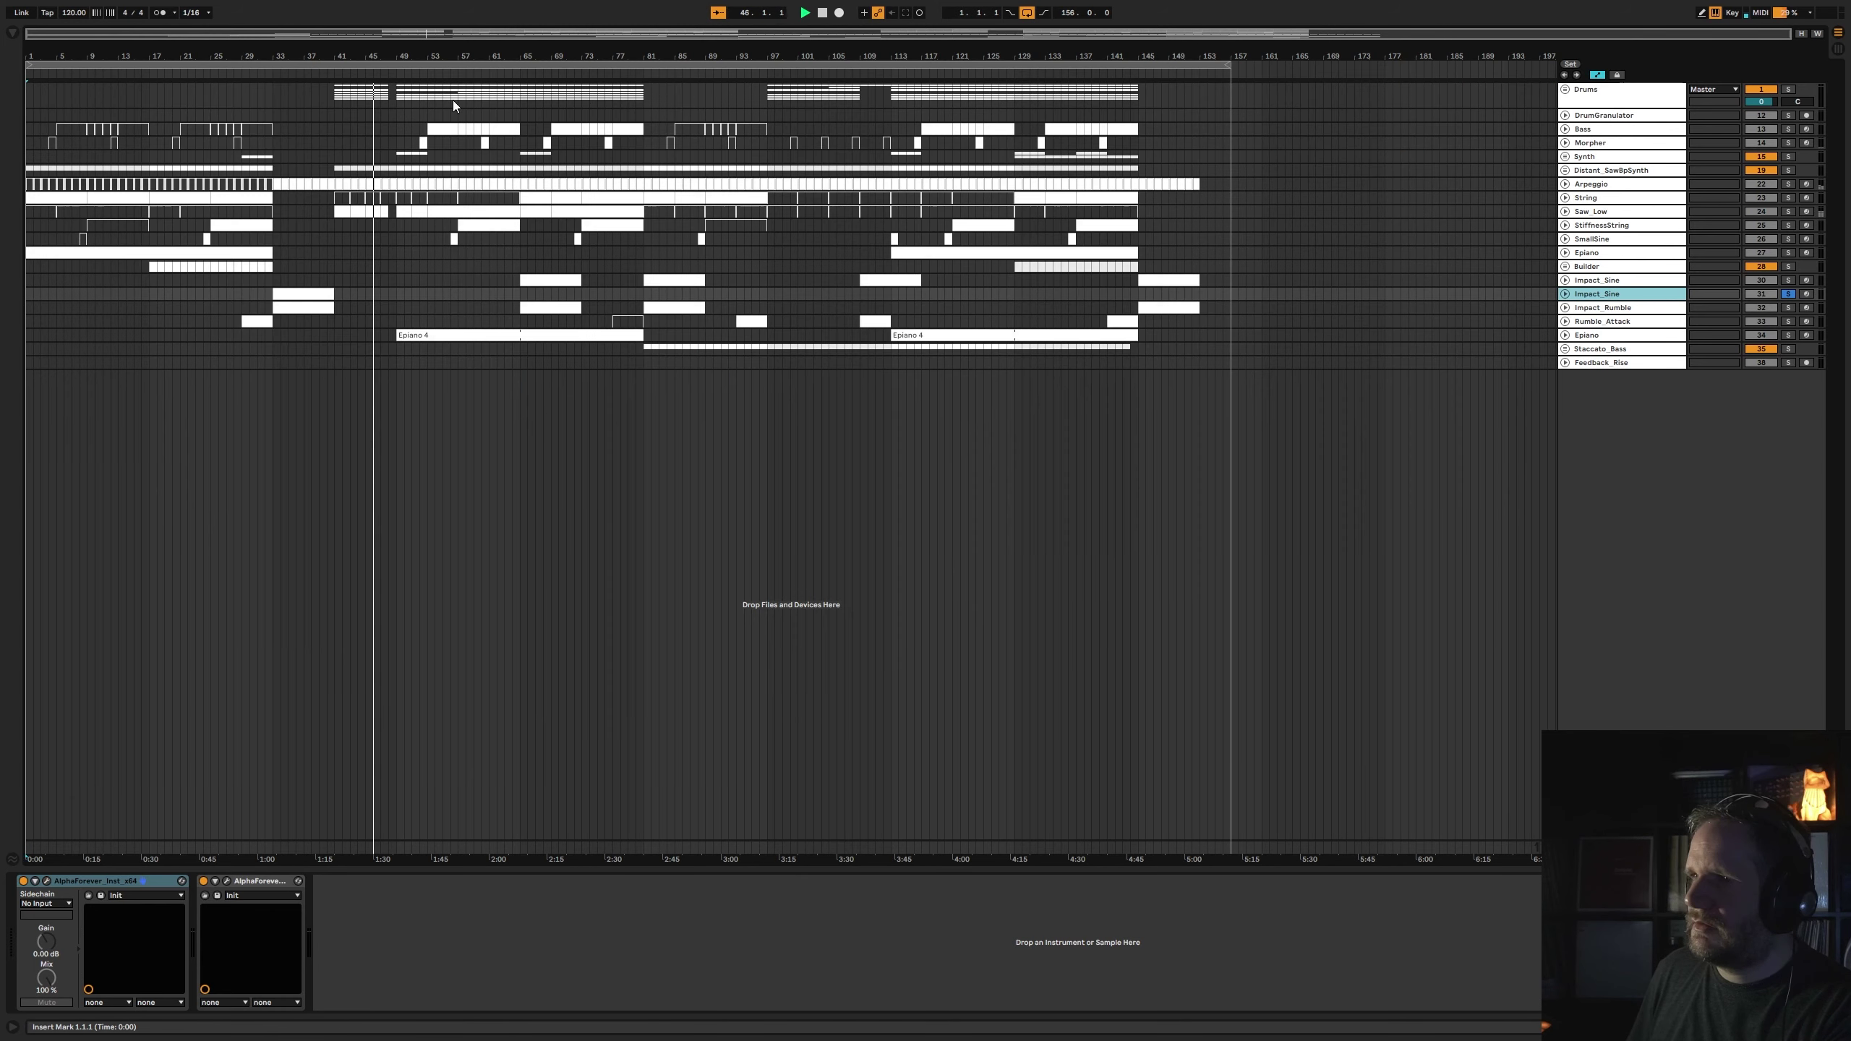
- Compare the Impact_Sine sounds by playing the second from about bar 33 and the soloed first from about bar 64
{"action": "left_click", "coordinate": [269, 73]}
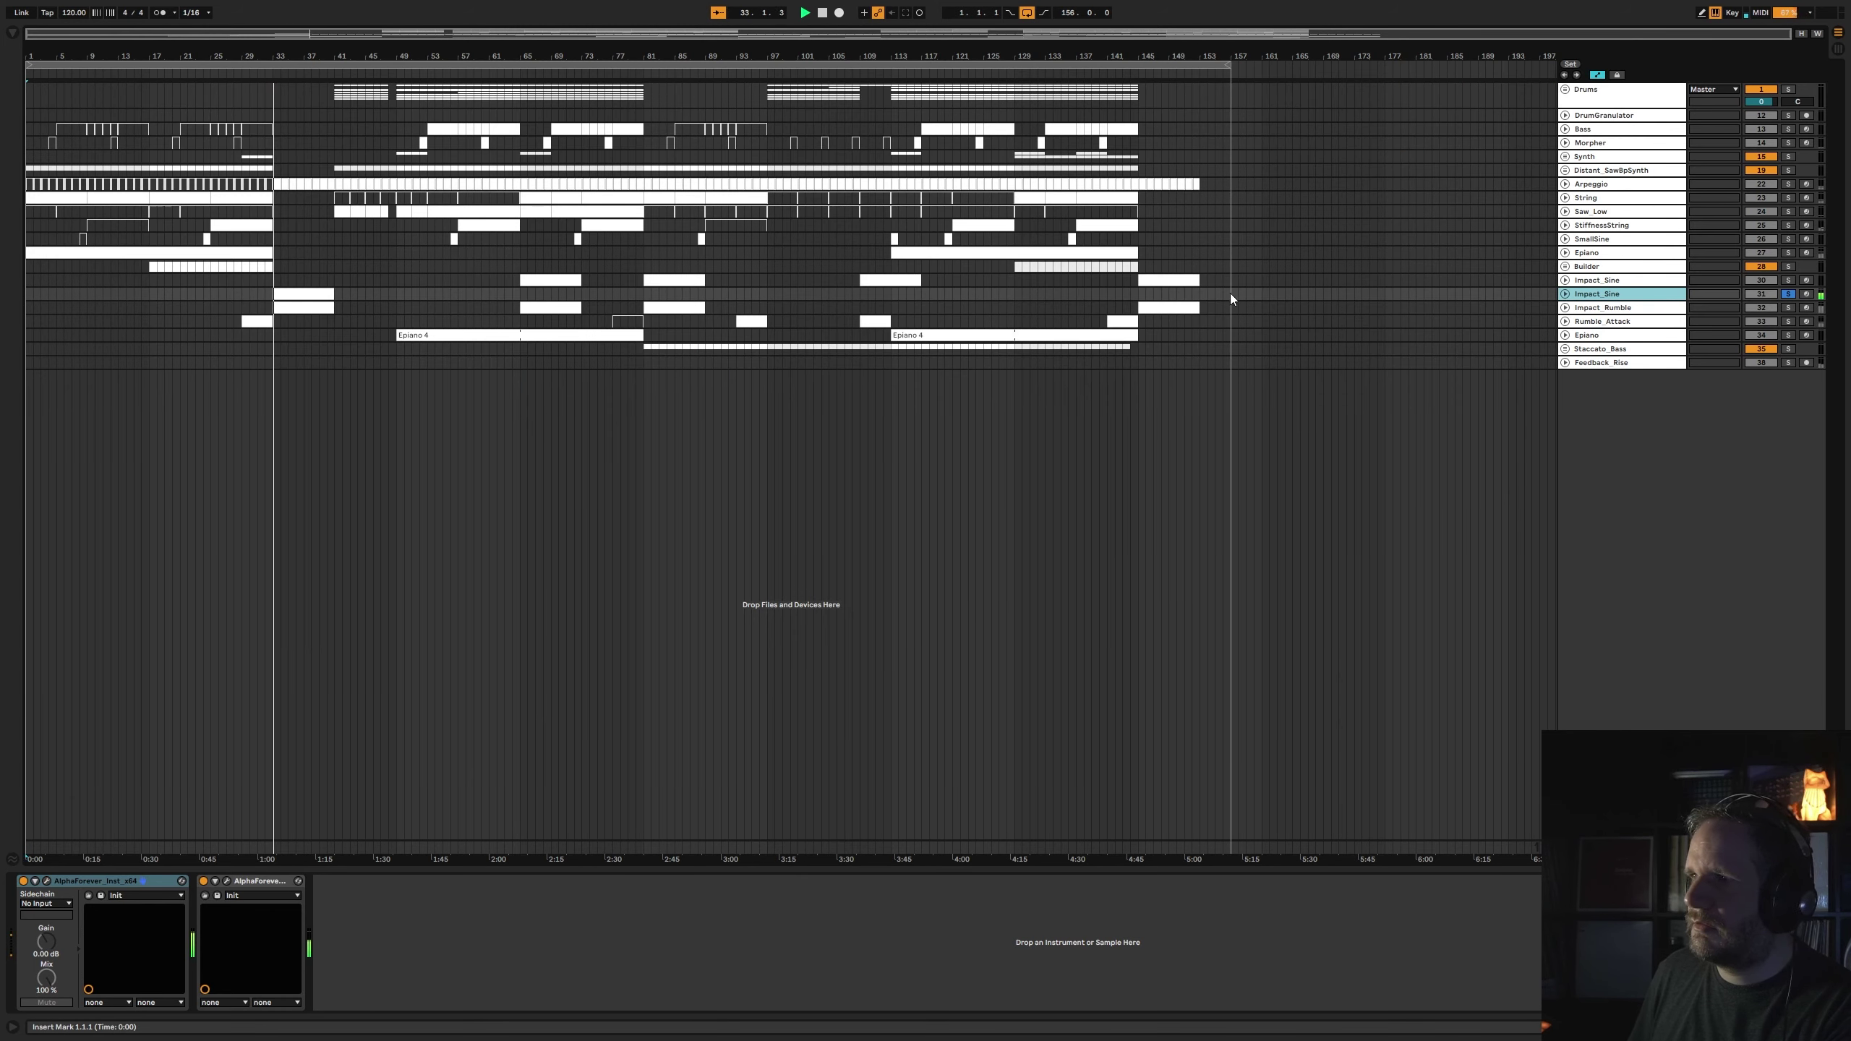
{"action": "left_click", "coordinate": [1787, 280]}
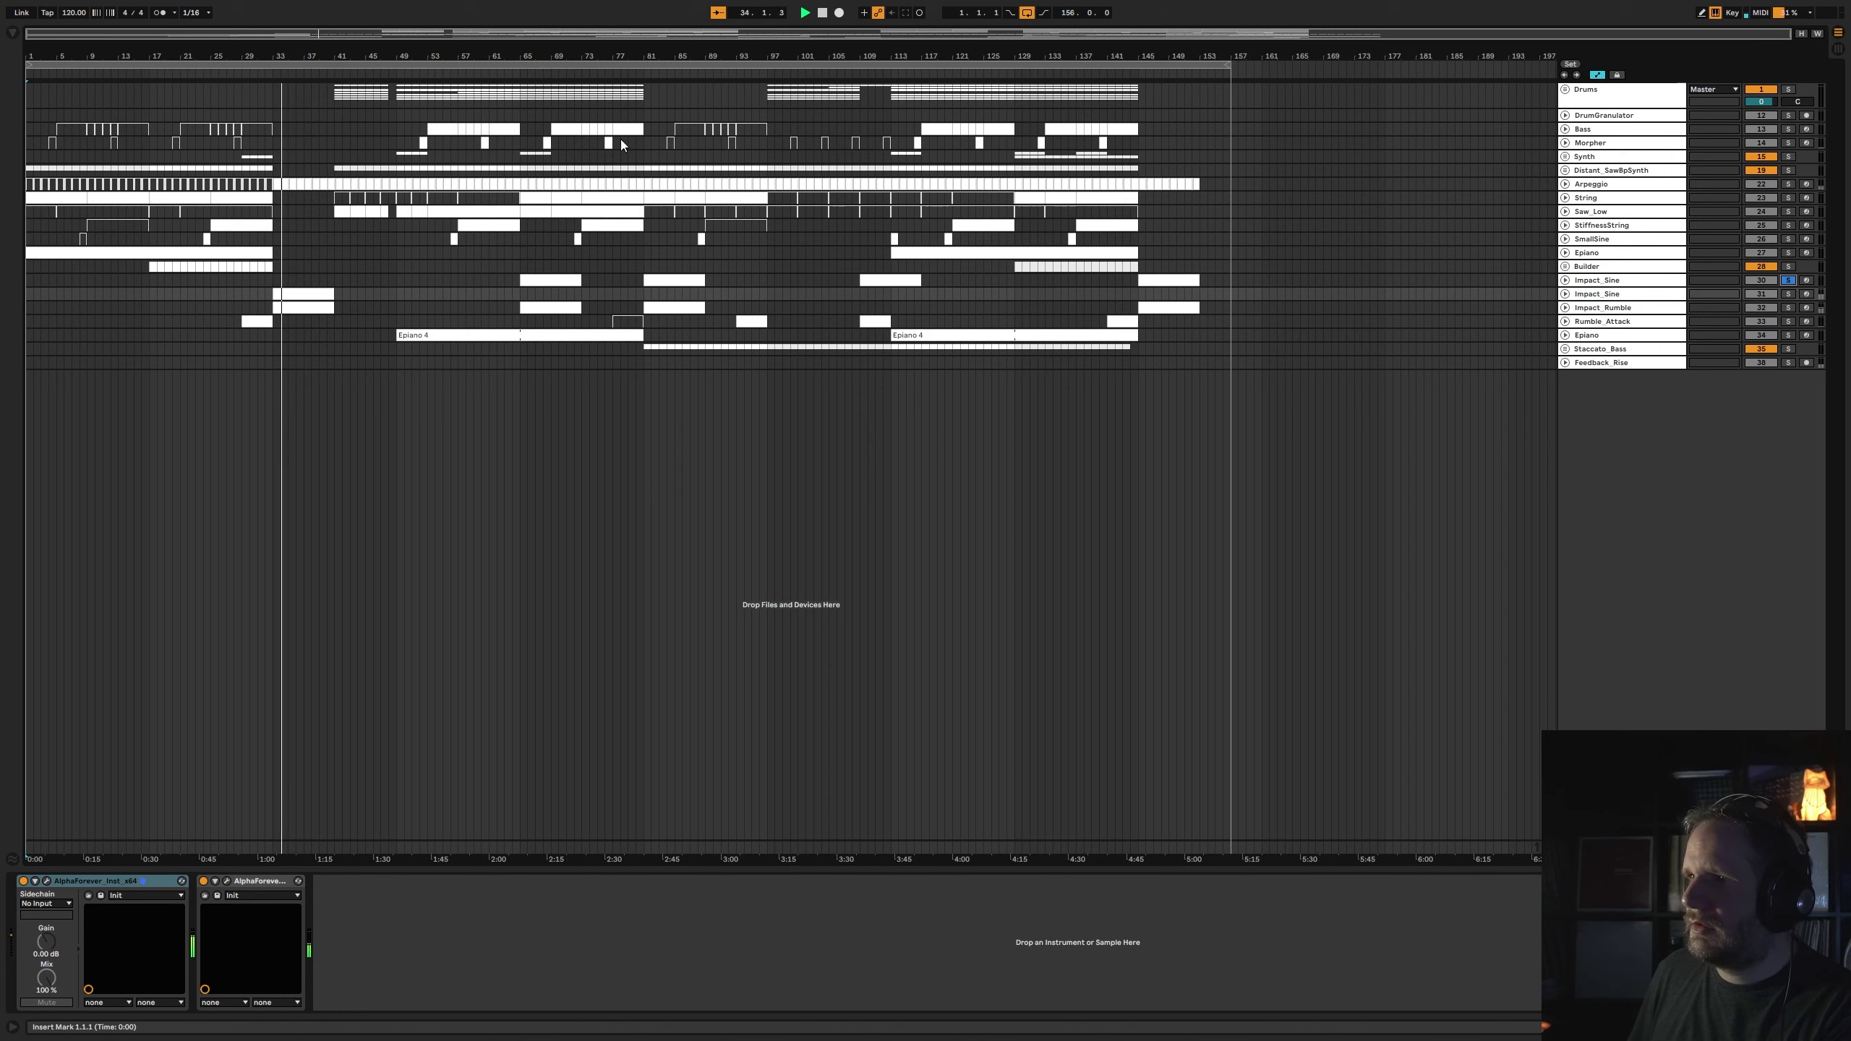
{"action": "left_click", "coordinate": [515, 72]}
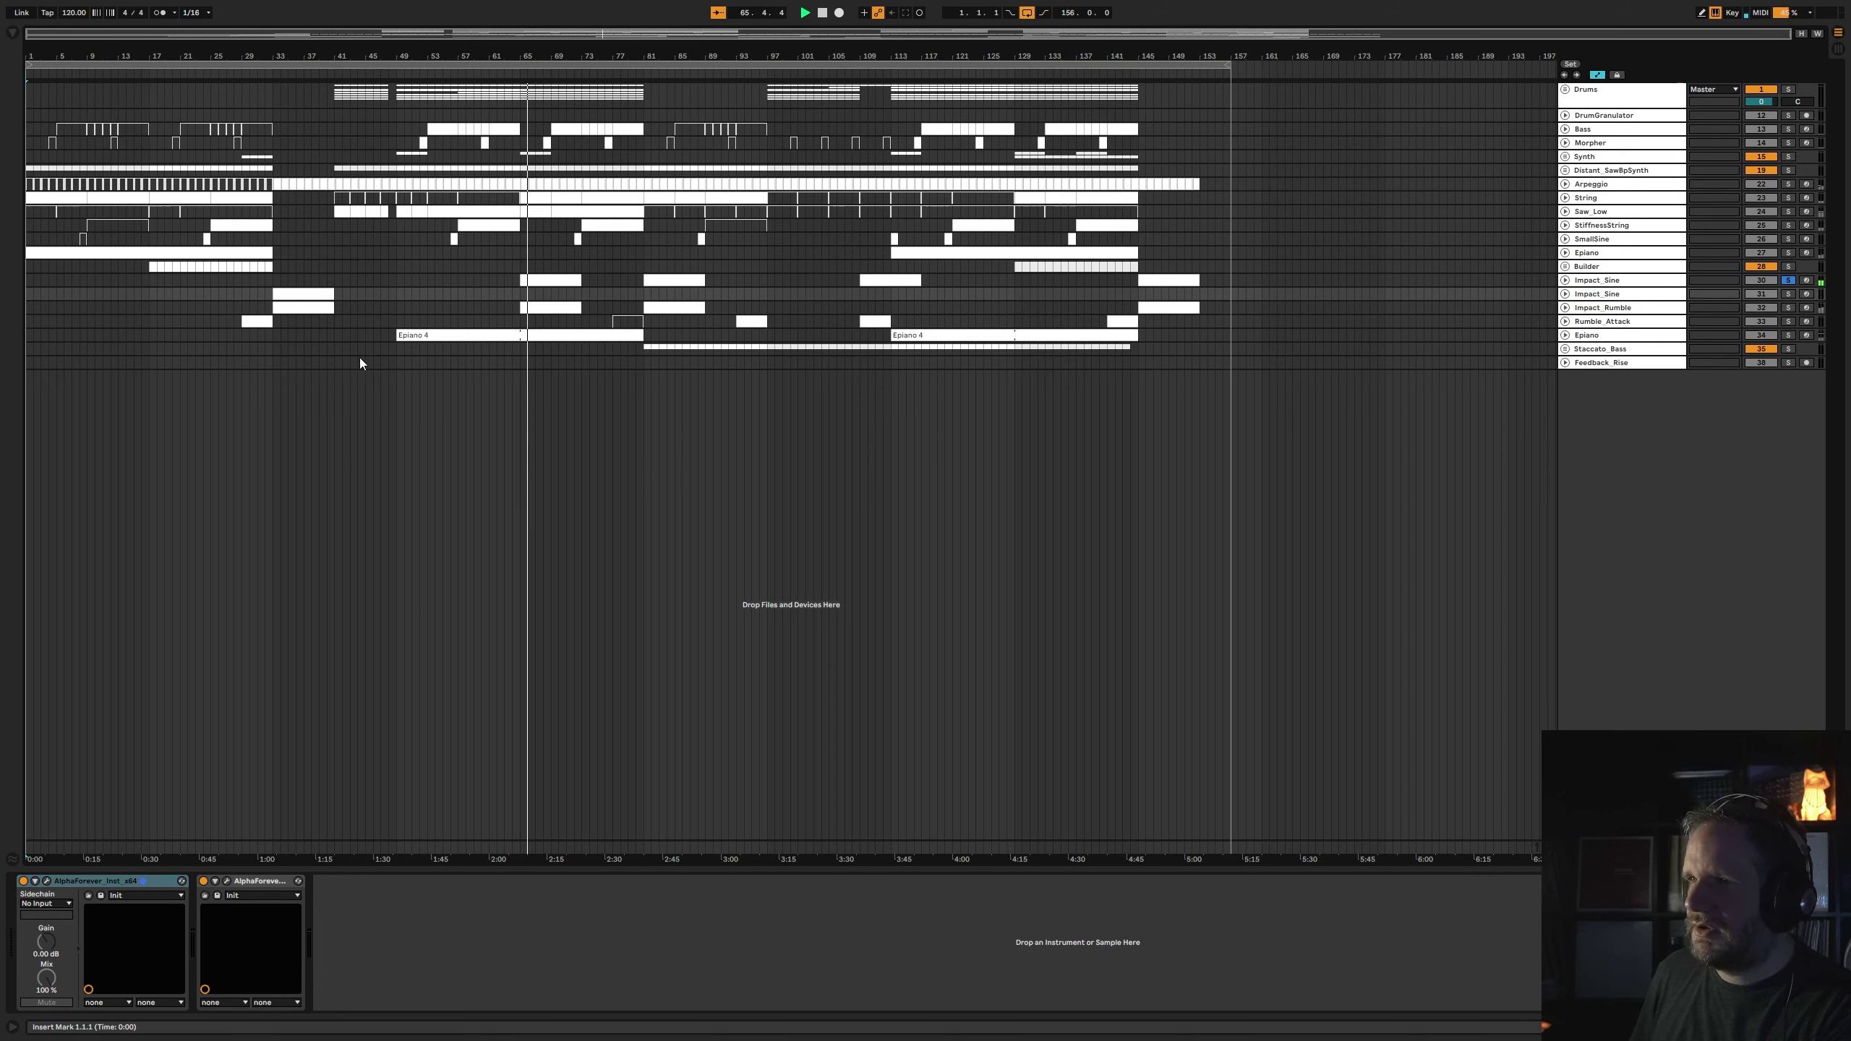
- Return playback to about bar 32, check the displayed Impact_Sine patch and switch the solo back to the second Impact_Sine track
{"action": "left_click", "coordinate": [272, 72]}
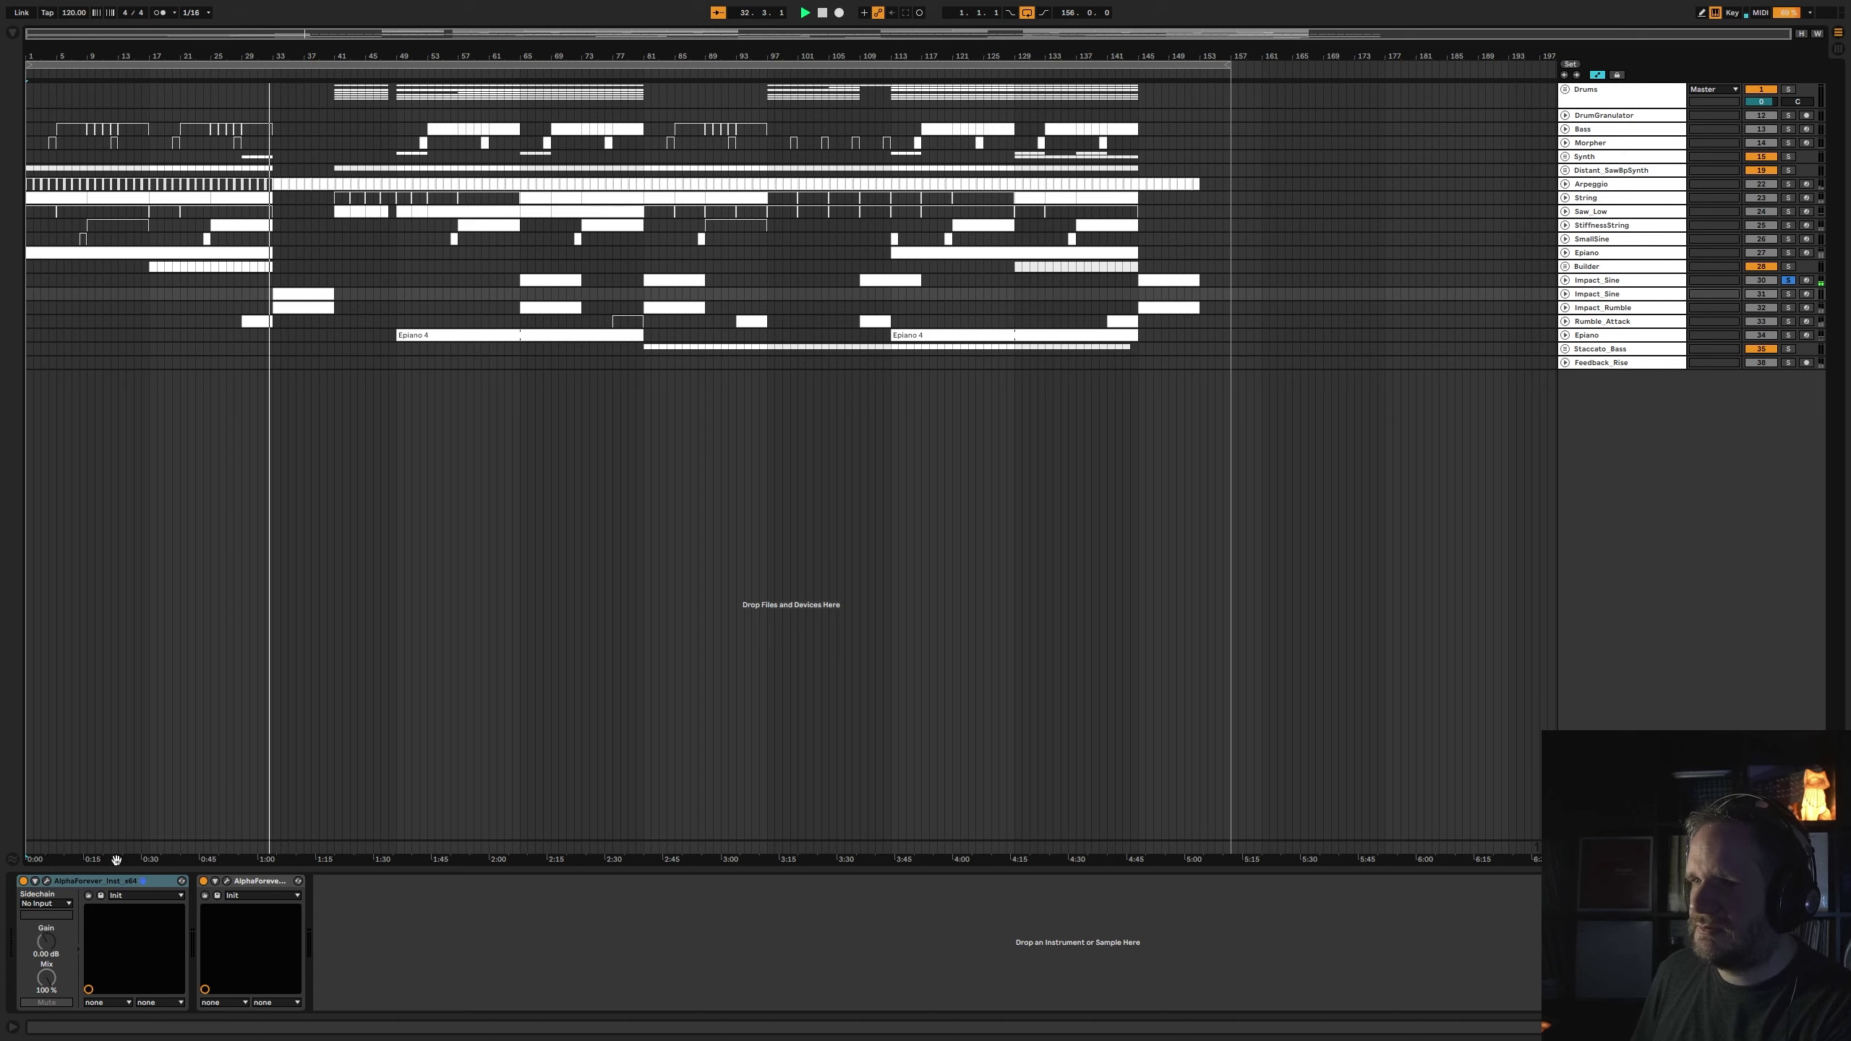
{"action": "left_click", "coordinate": [48, 880]}
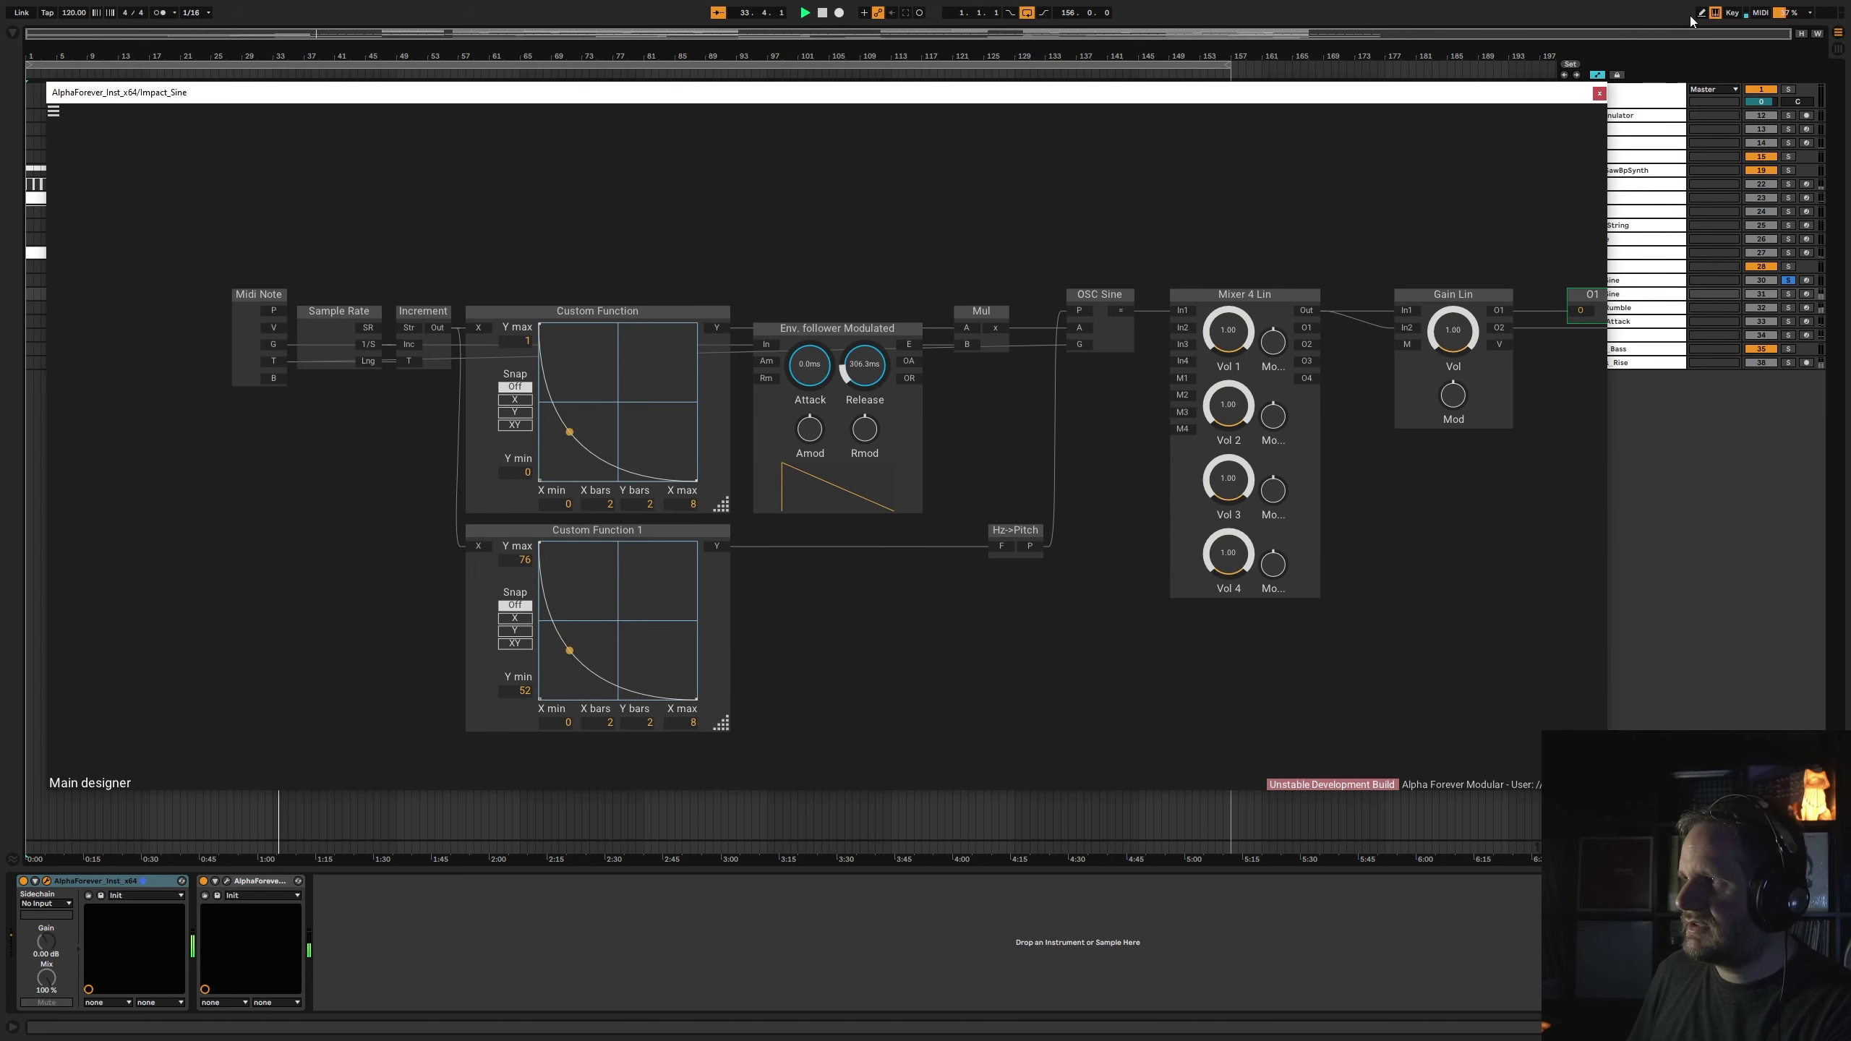
{"action": "left_click", "coordinate": [1599, 92]}
{"action": "left_click", "coordinate": [1614, 295]}
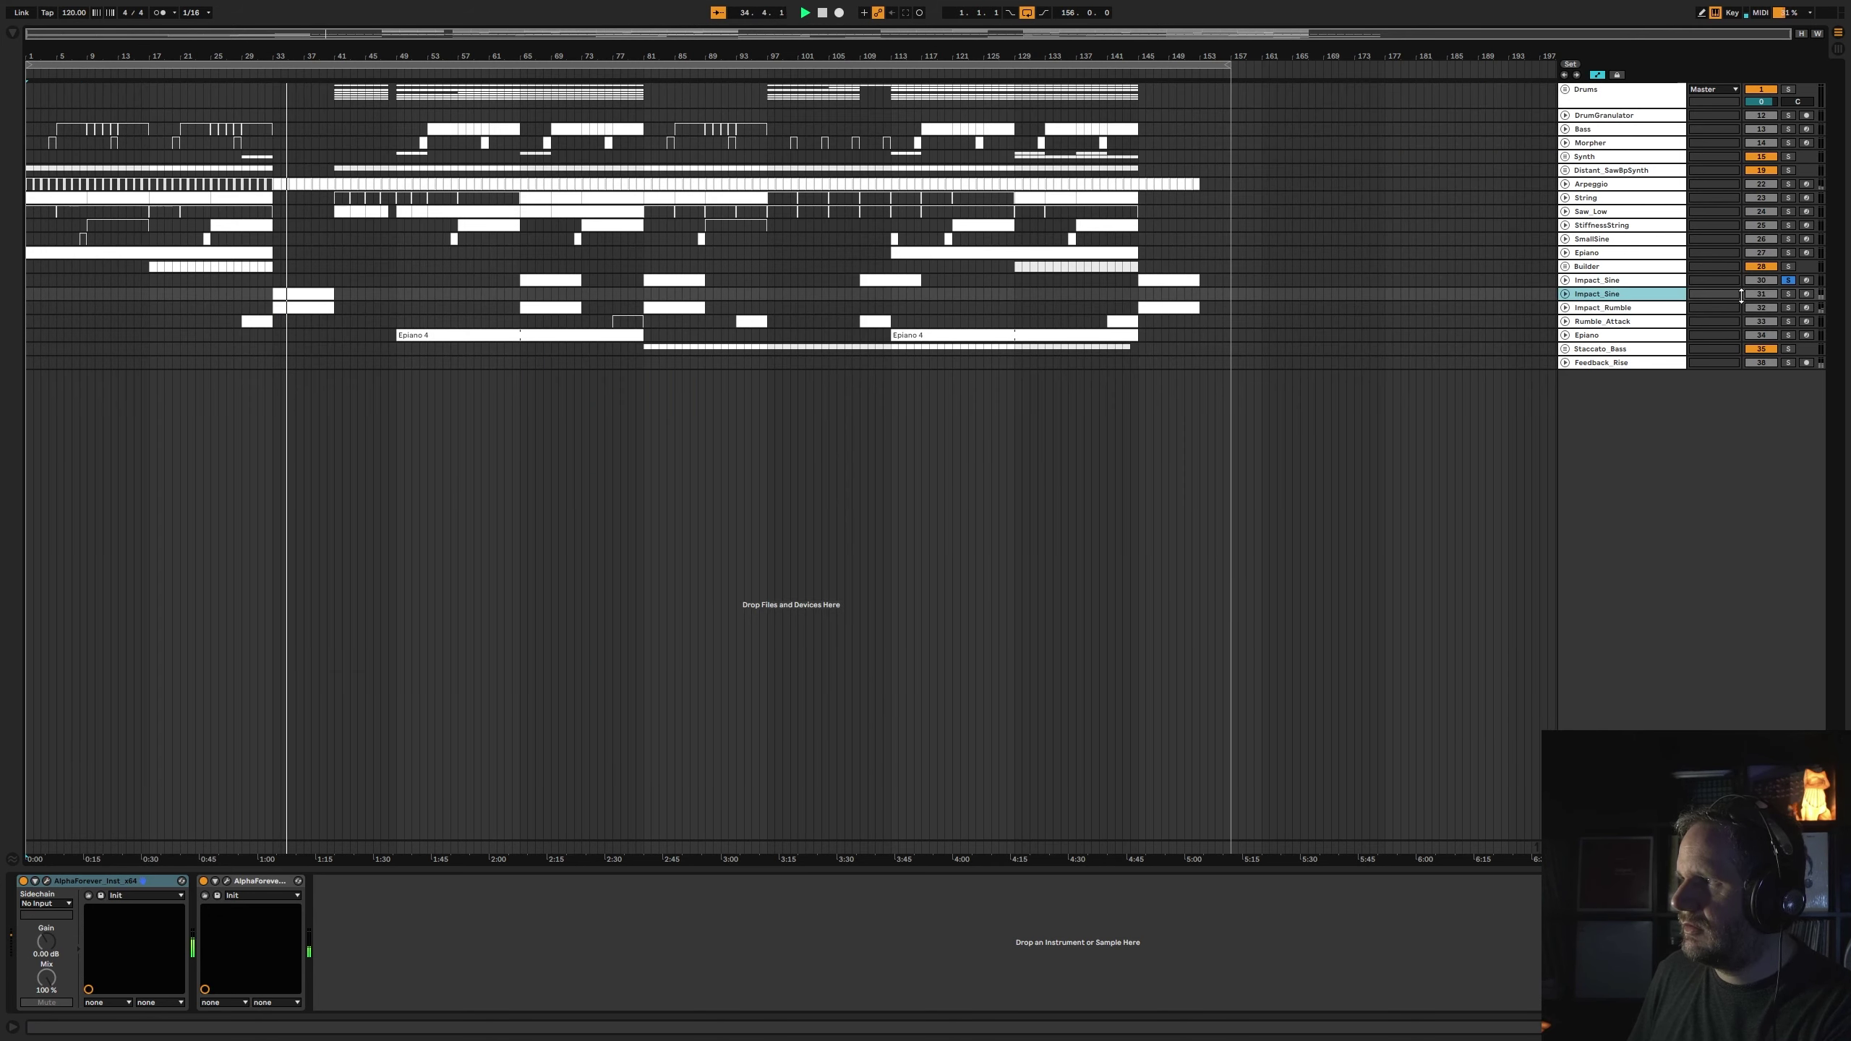
{"action": "left_click", "coordinate": [1788, 294]}
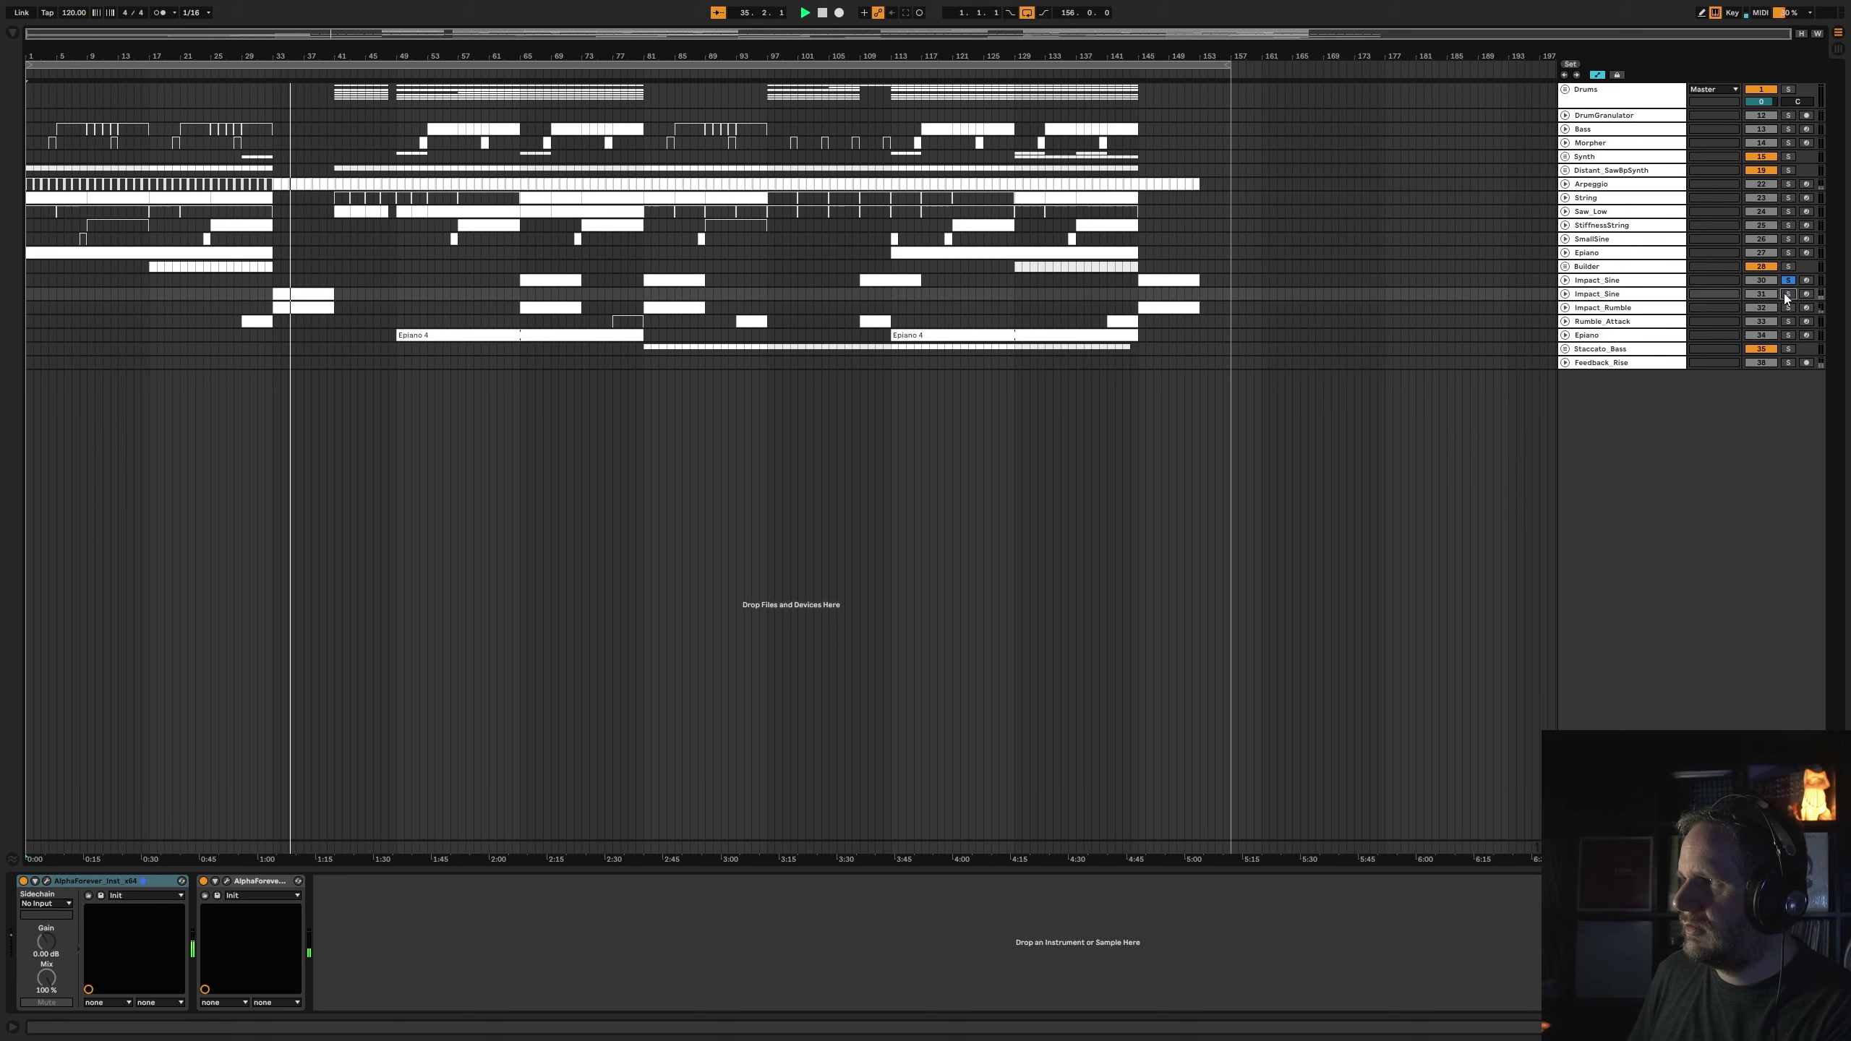
- Set X max to 14 in both Custom Function modules of the second Impact_Sine patch
{"action": "left_click", "coordinate": [48, 882]}
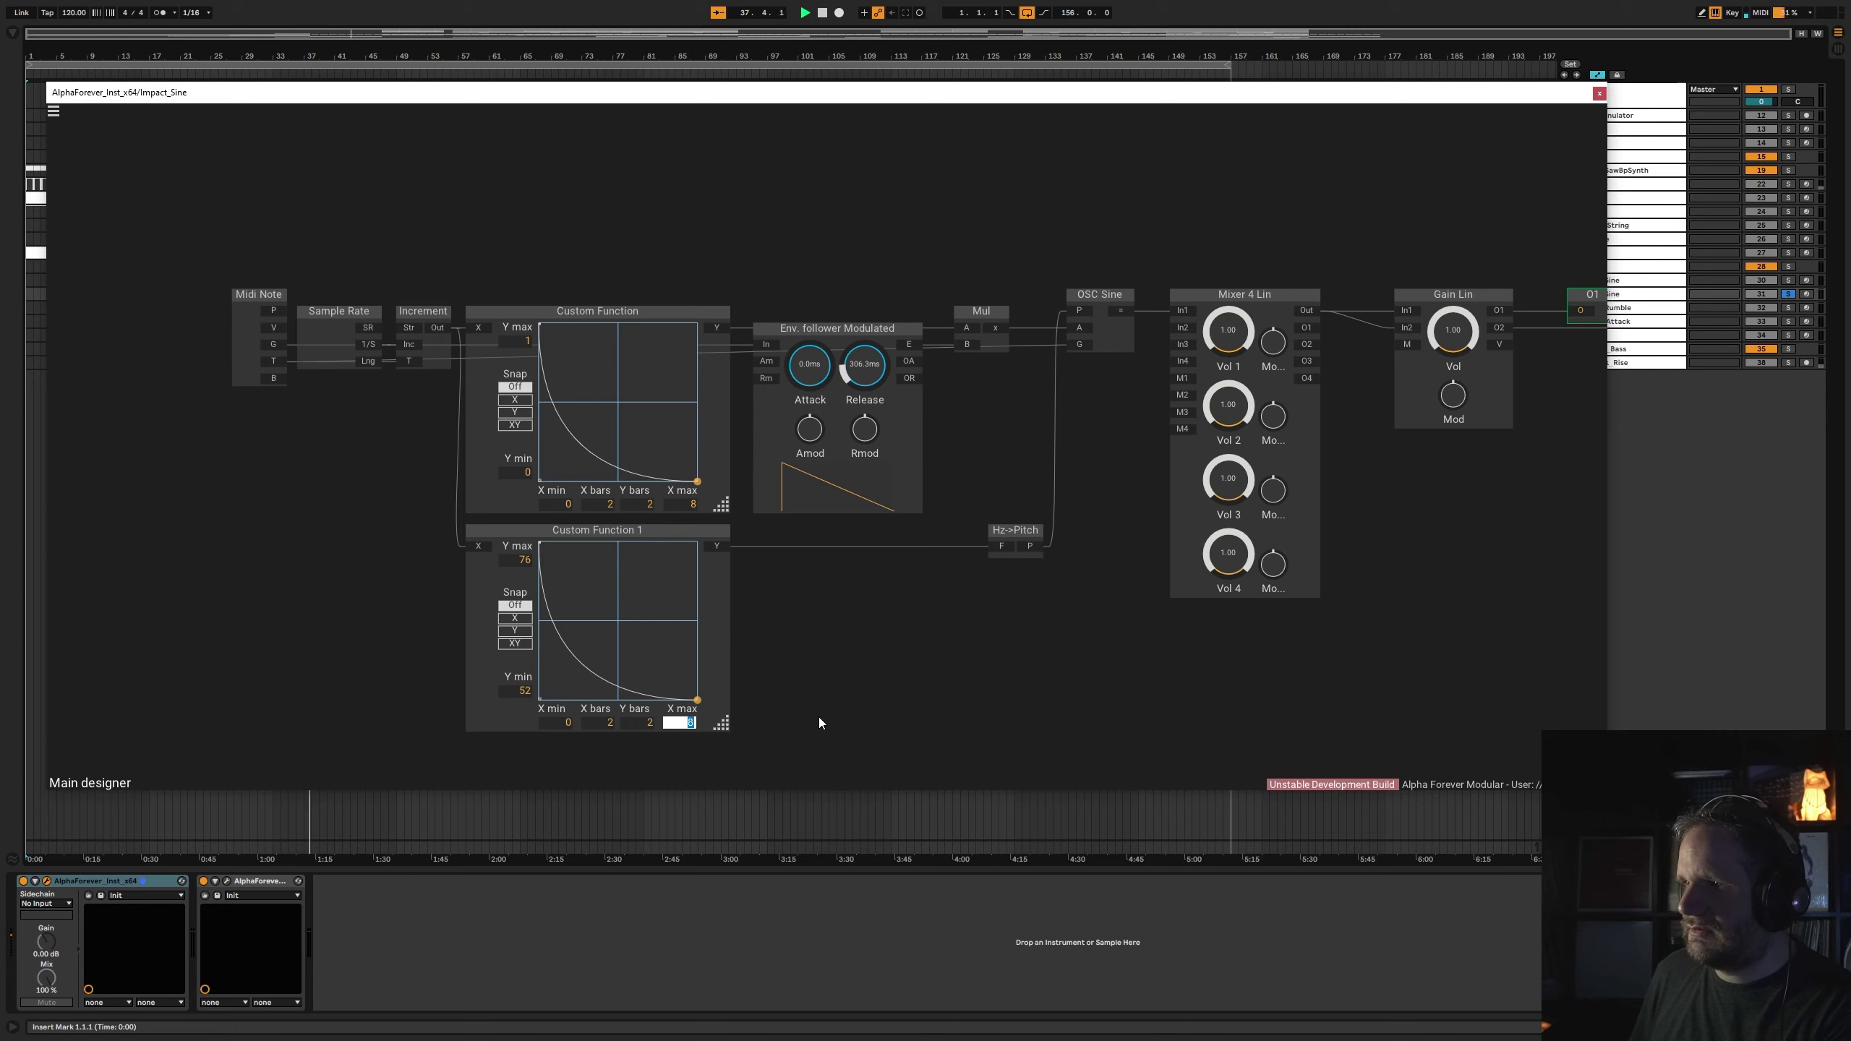
{"action": "type", "text": "14"}
{"action": "key", "text": "Return"}
{"action": "double_click", "coordinate": [682, 505]}
{"action": "type", "text": "14"}
{"action": "key", "text": "Return"}
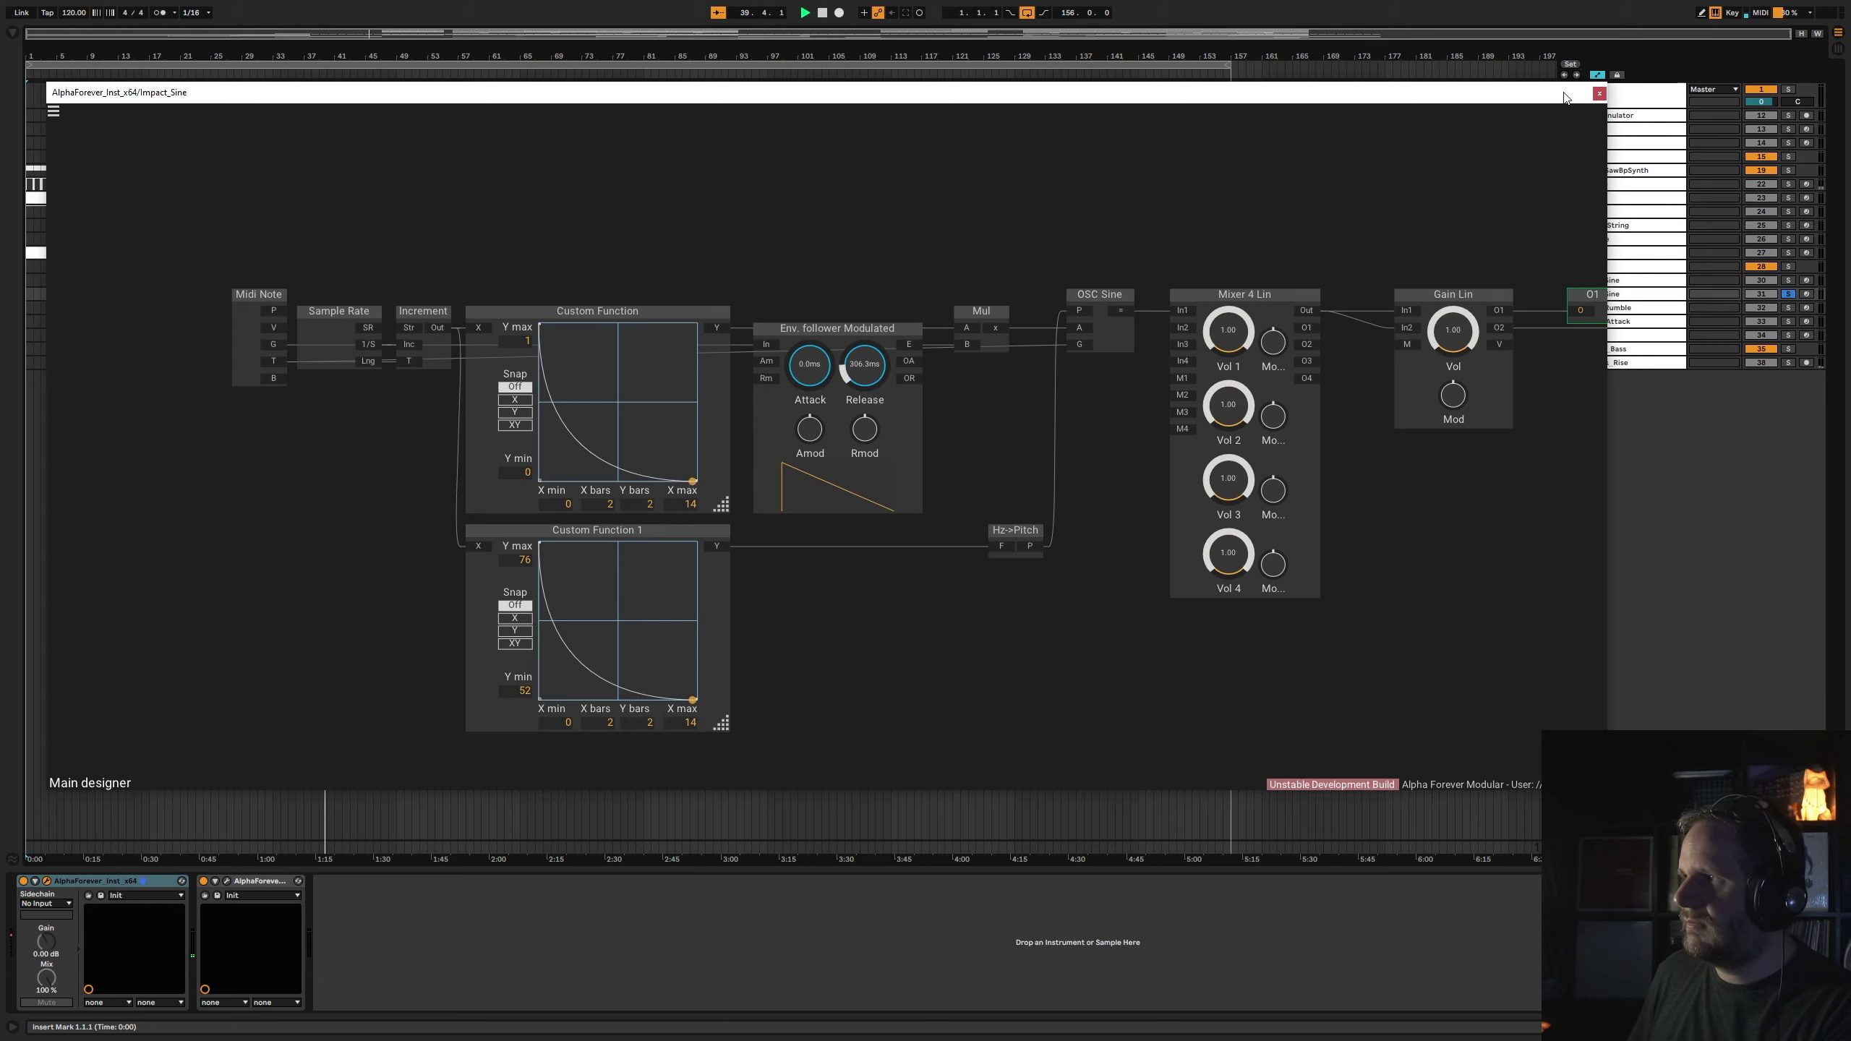
- Close the patch window, replay the second Impact_Sine from about bar 33 and turn off its solo
{"action": "left_click", "coordinate": [1599, 93]}
{"action": "left_click", "coordinate": [275, 75]}
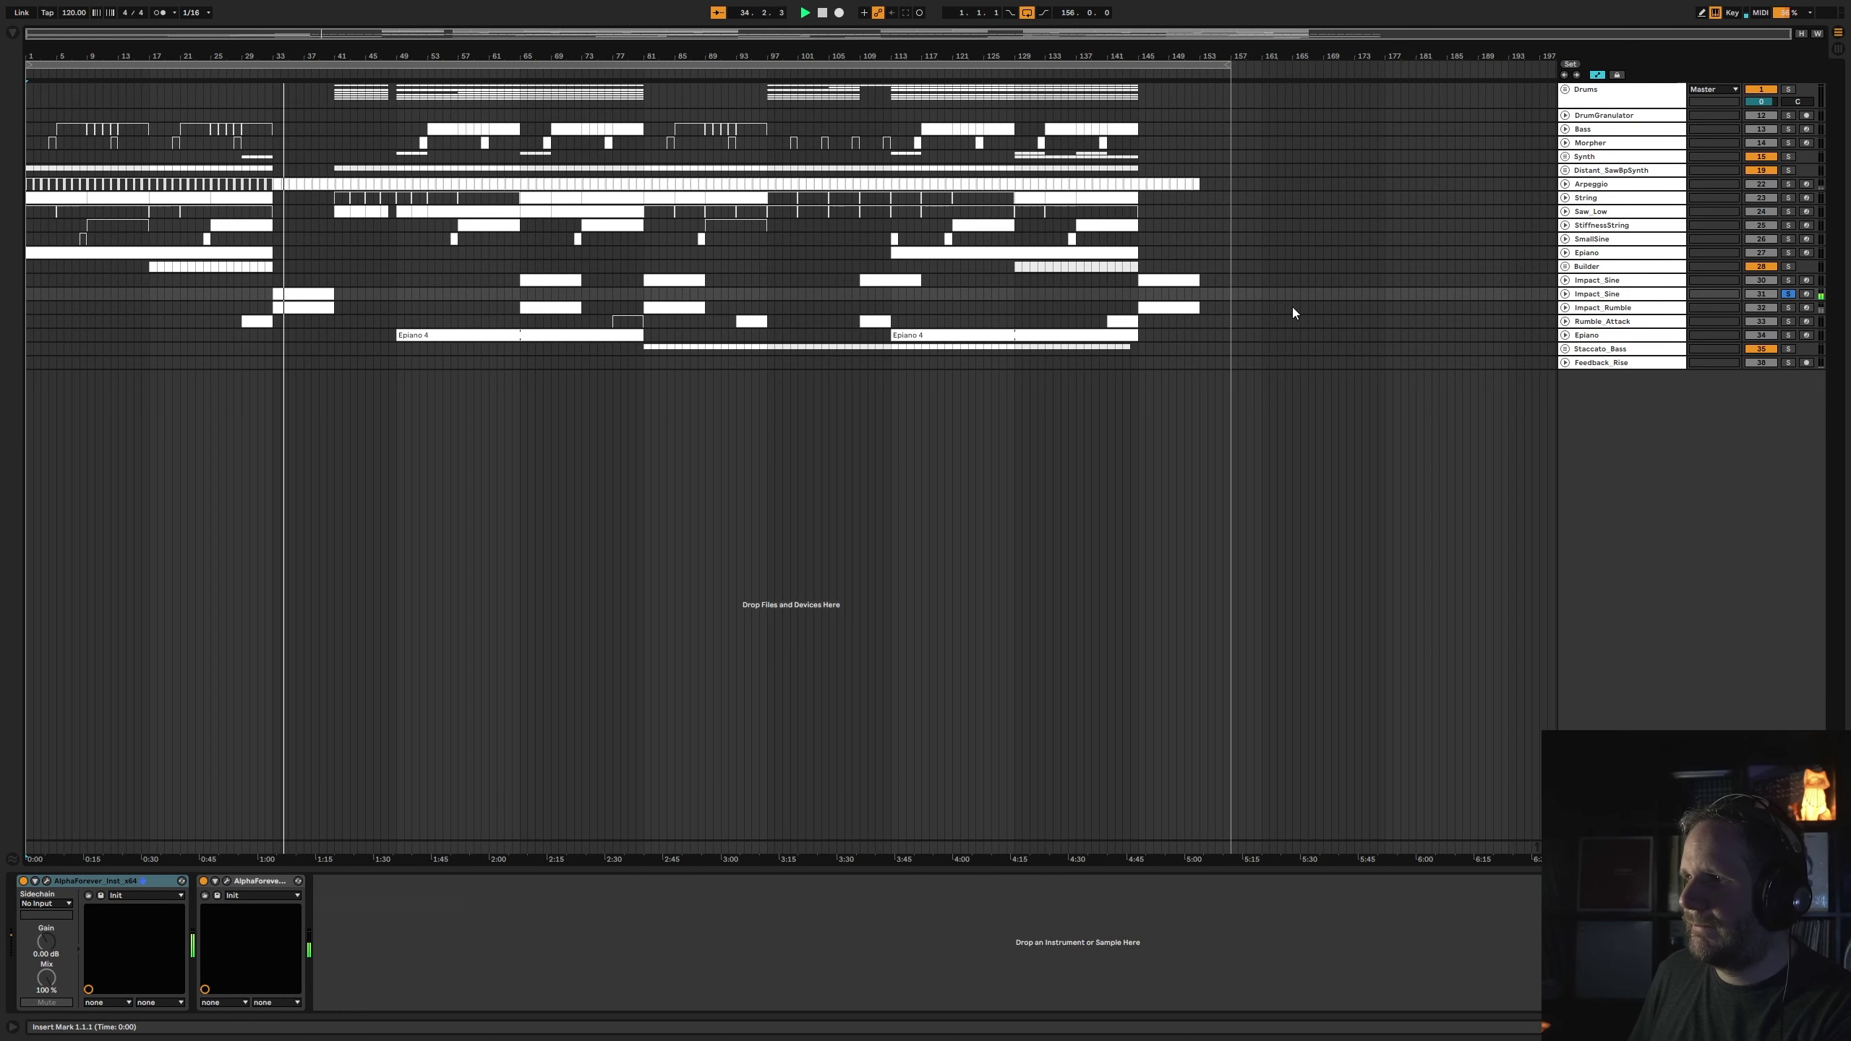
{"action": "left_click", "coordinate": [1789, 293]}
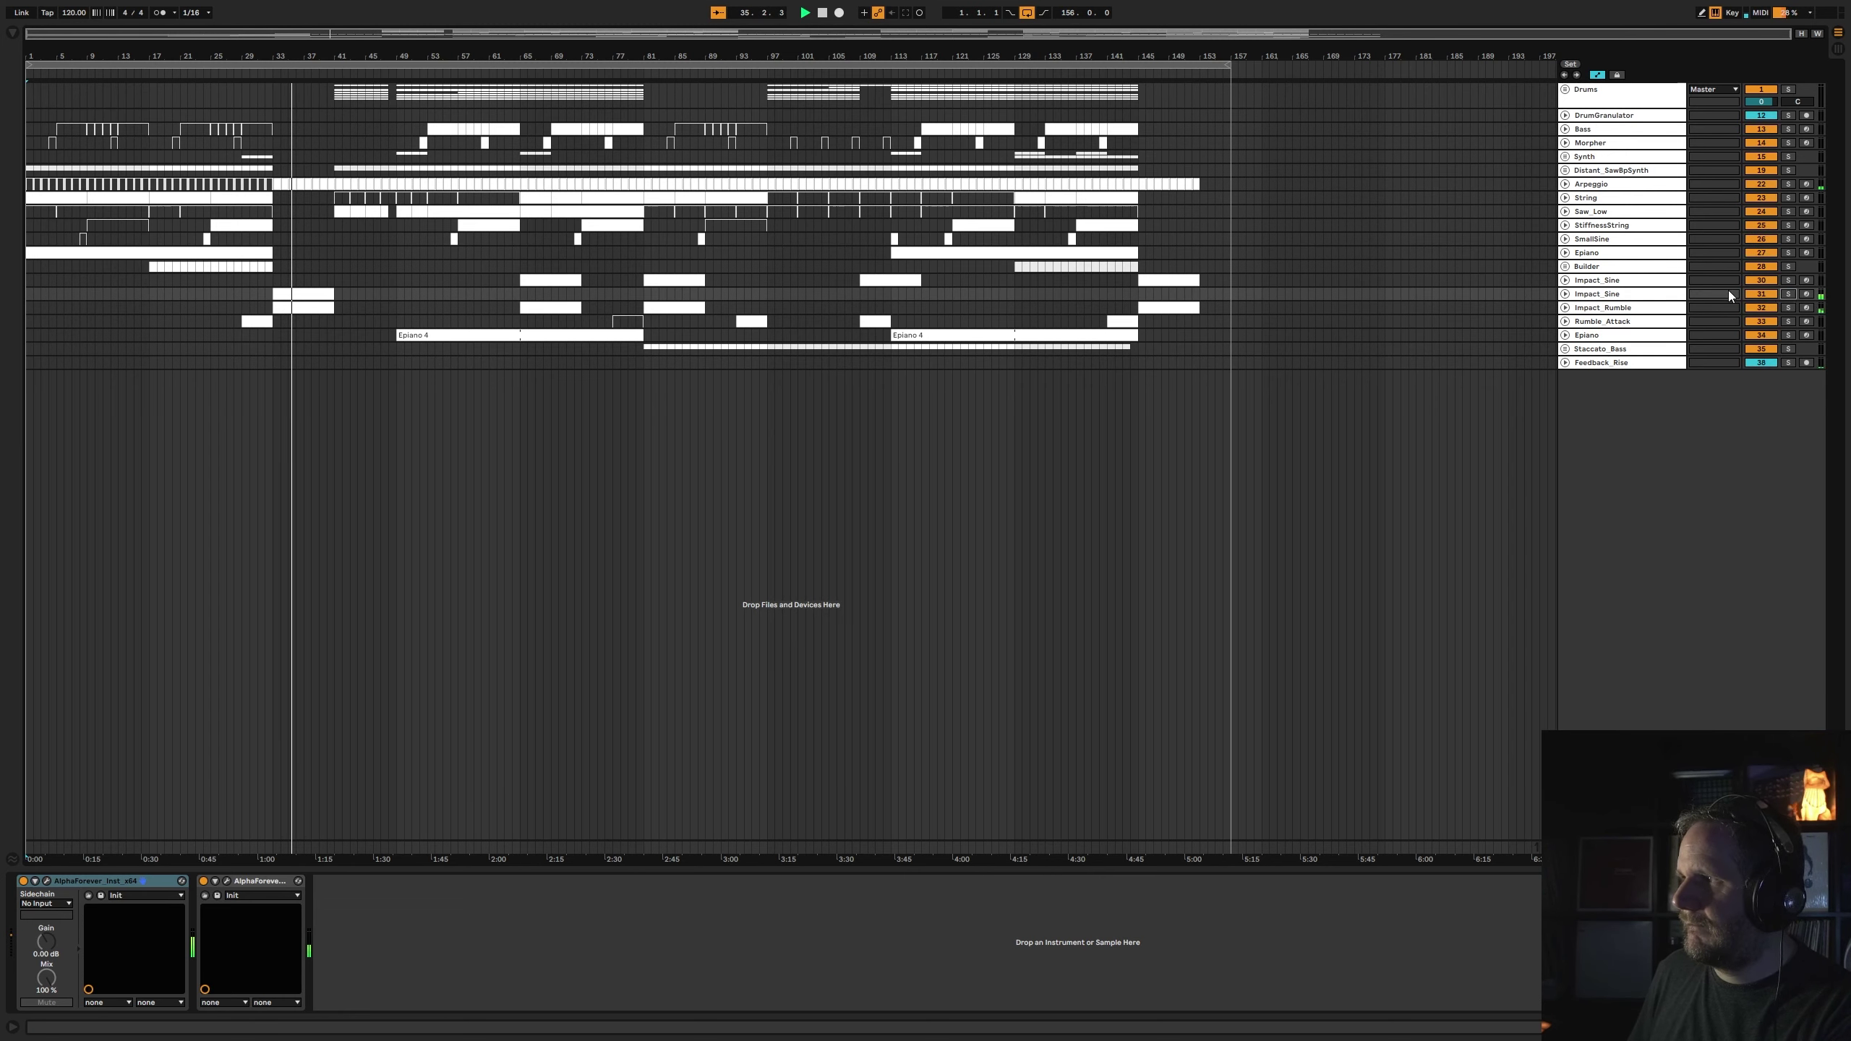
- Review the polyphony and voice settings of the second Impact_Sine patch, and close the patch window
{"action": "left_click", "coordinate": [47, 881]}
{"action": "left_click", "coordinate": [56, 110]}
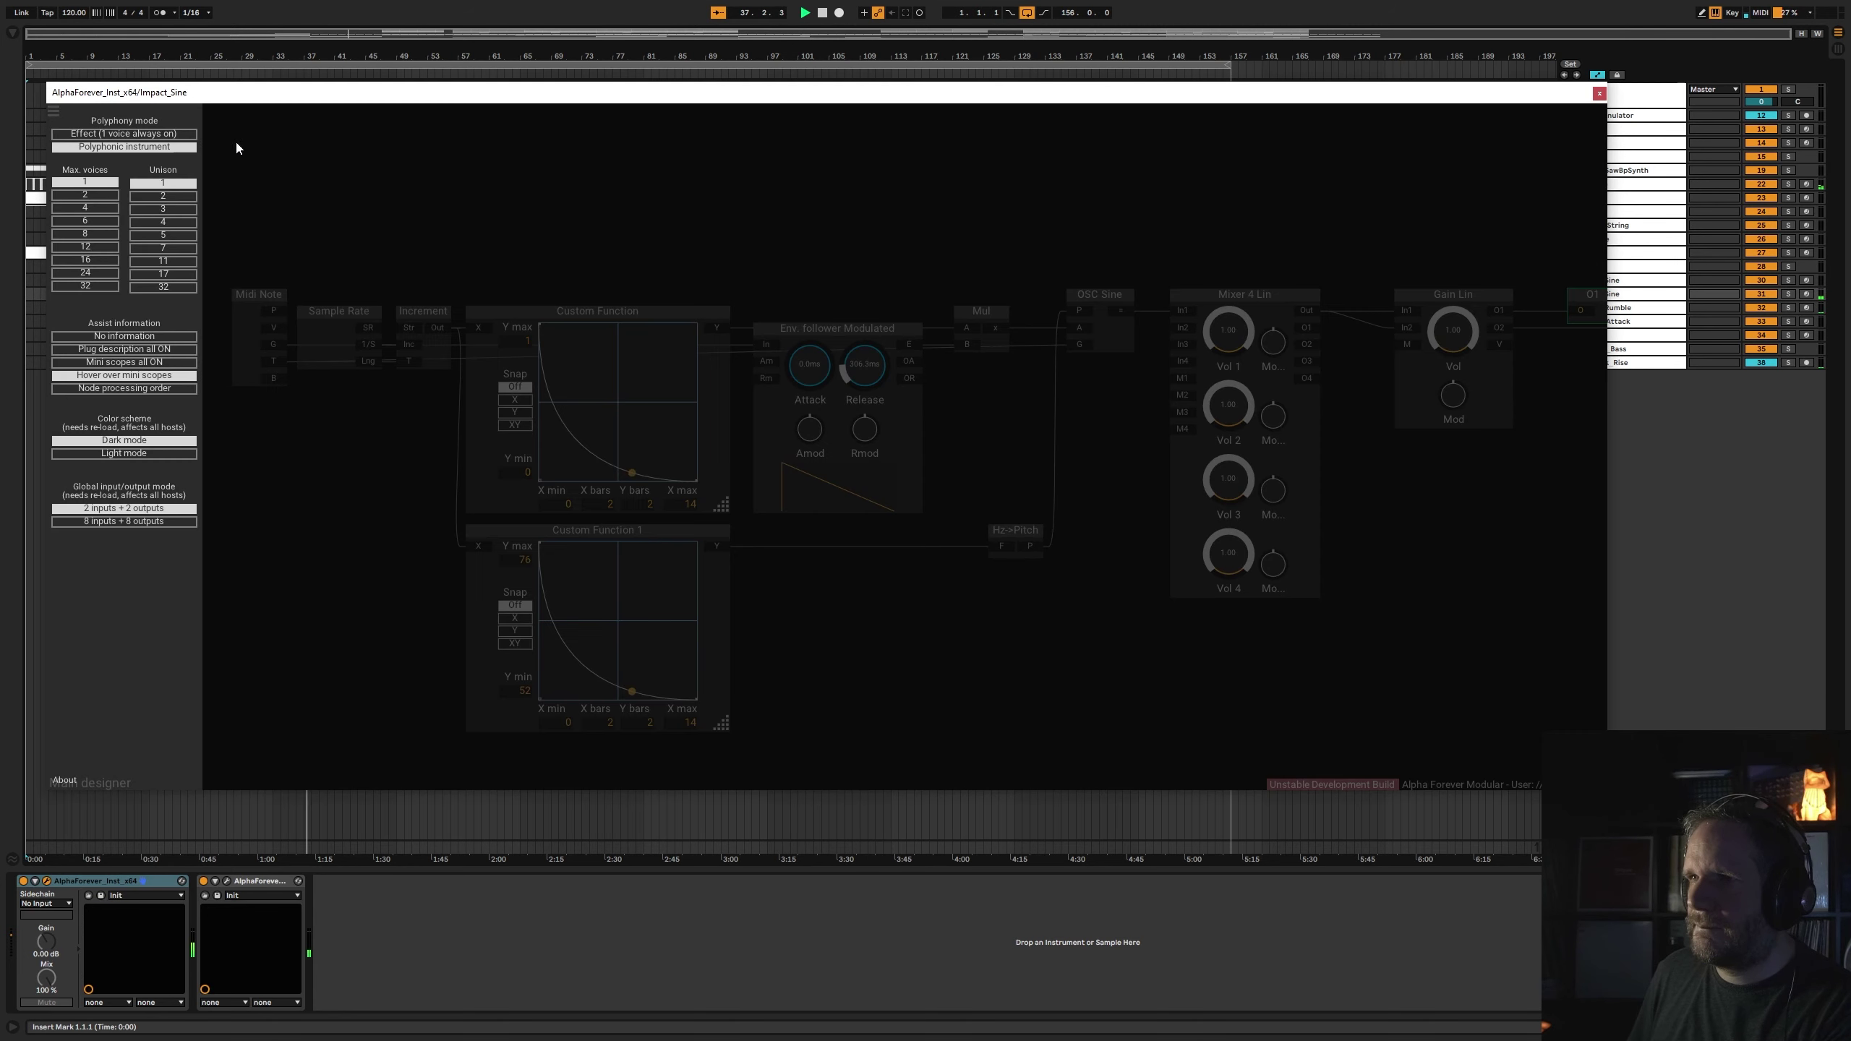
{"action": "left_click", "coordinate": [236, 141]}
{"action": "left_click", "coordinate": [1598, 93]}
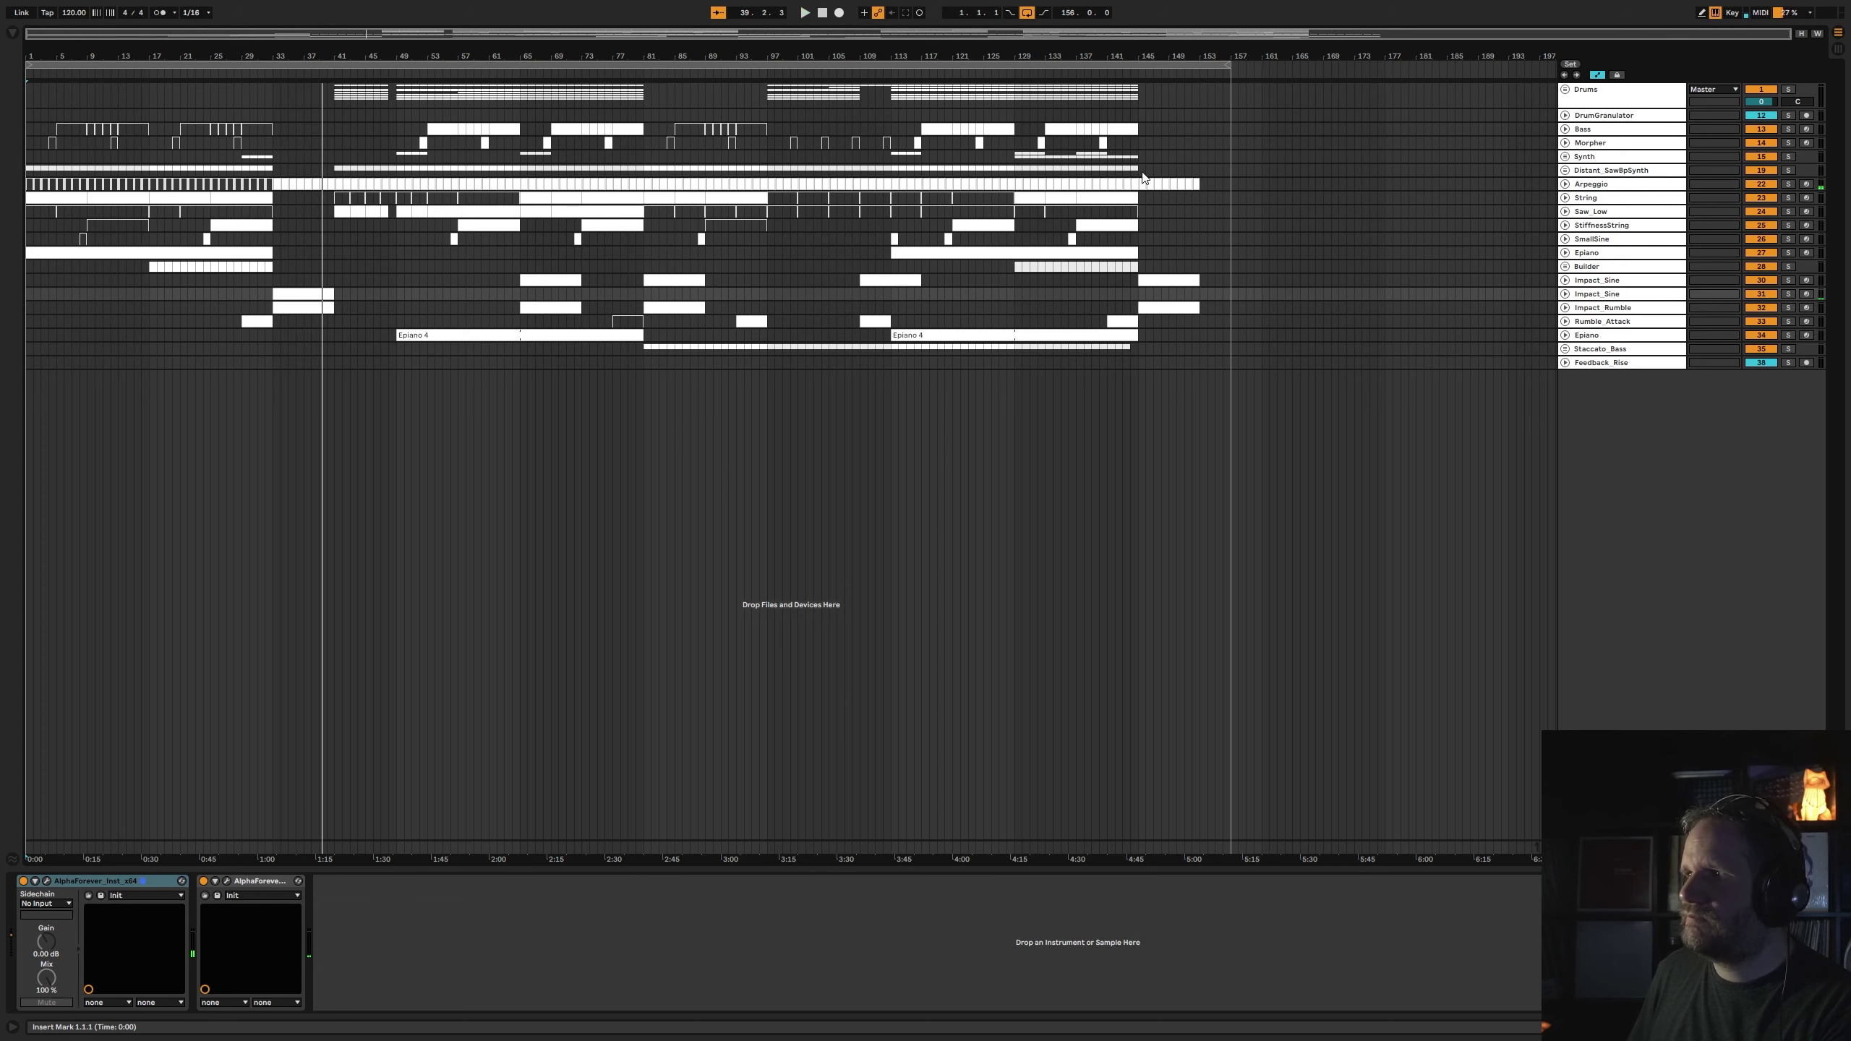
- Expand the Staccato_Bass group and audition its soloed Stacatto_Bass_Arp_NEEDED track from about bar 81 and bar 105
{"action": "left_click", "coordinate": [1624, 350]}
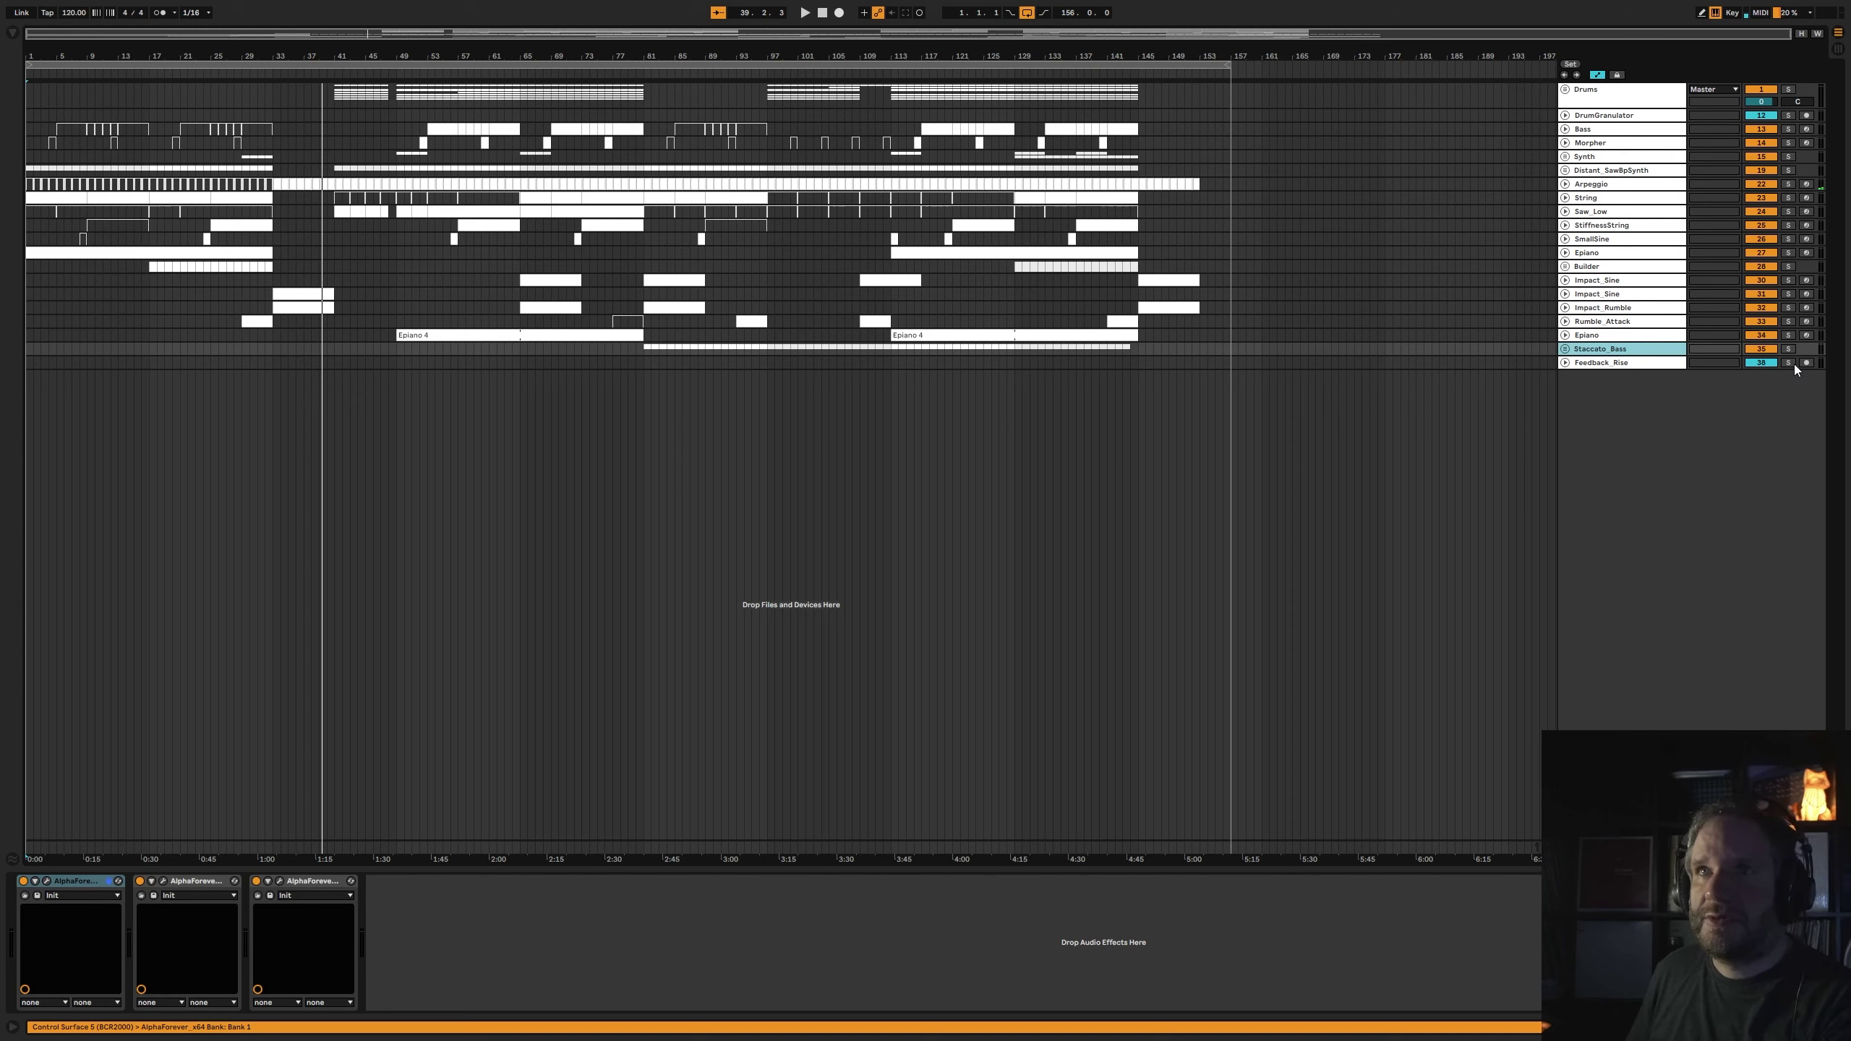
{"action": "left_click", "coordinate": [1565, 349]}
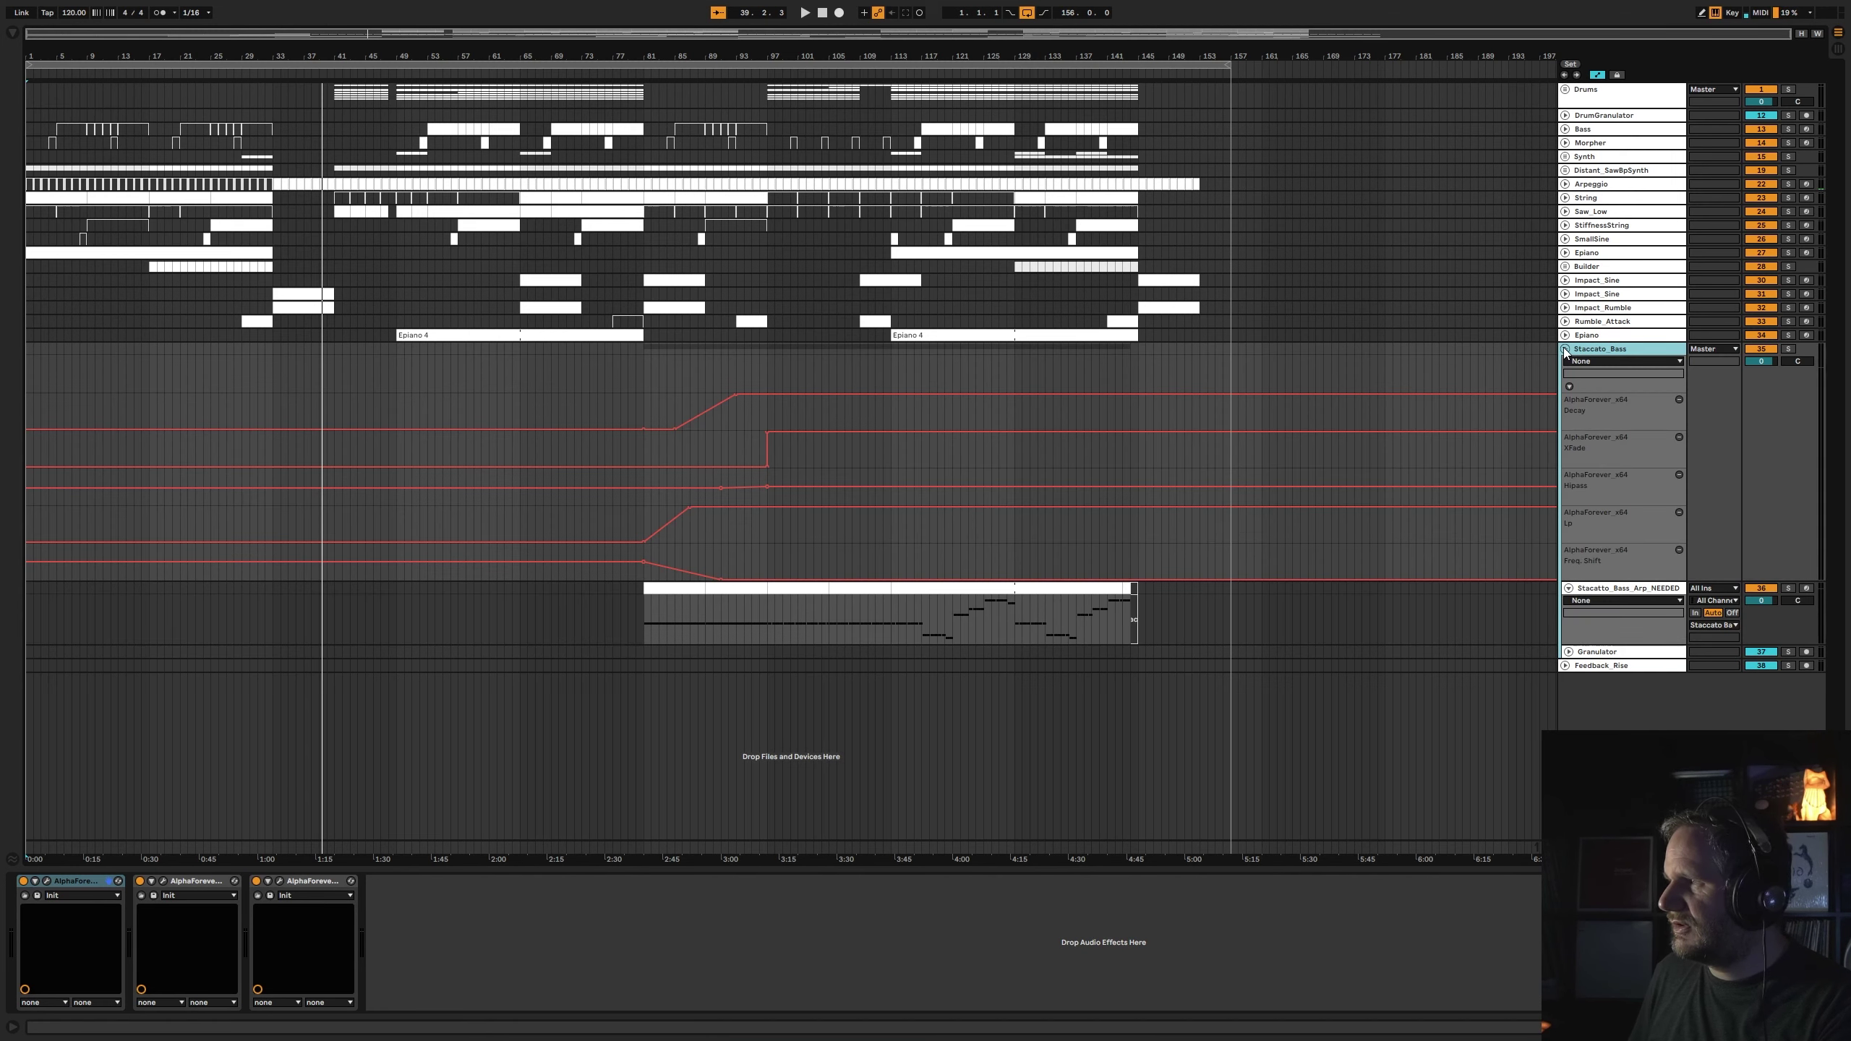
{"action": "left_click", "coordinate": [1627, 588]}
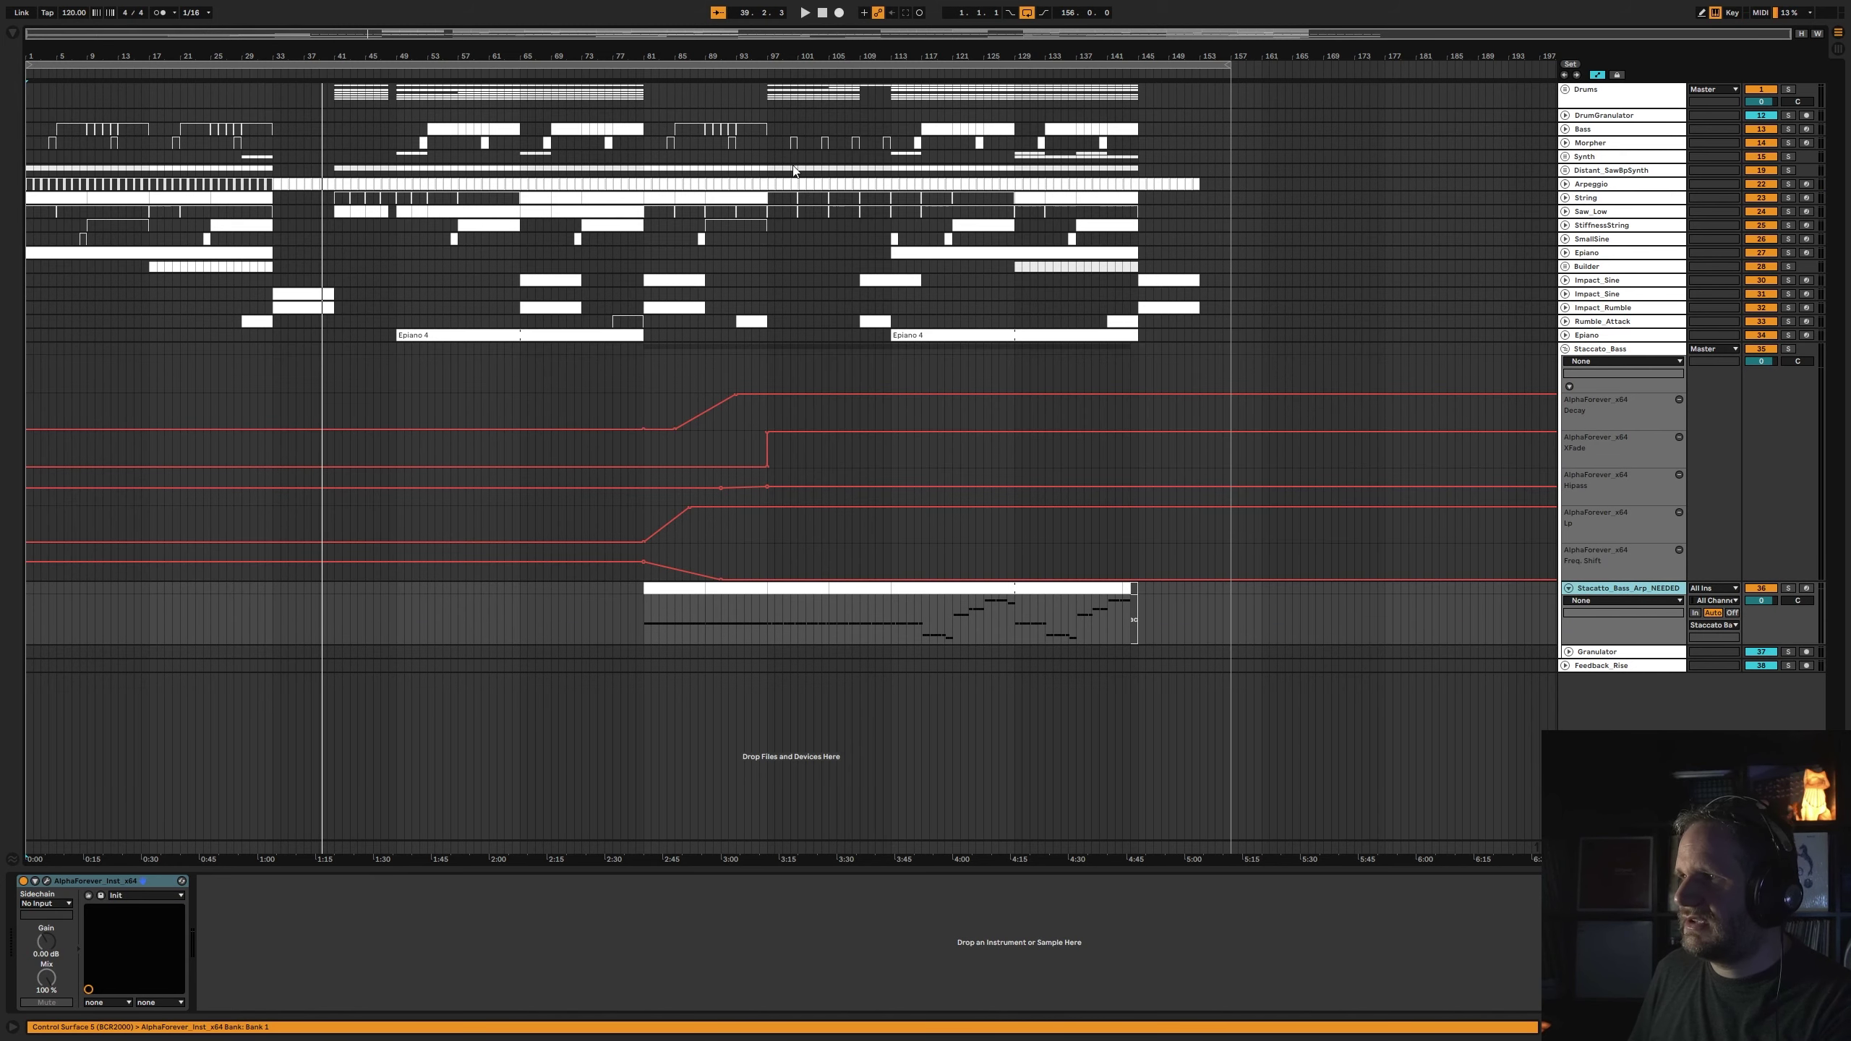
{"action": "left_click", "coordinate": [644, 84]}
{"action": "key", "text": "space"}
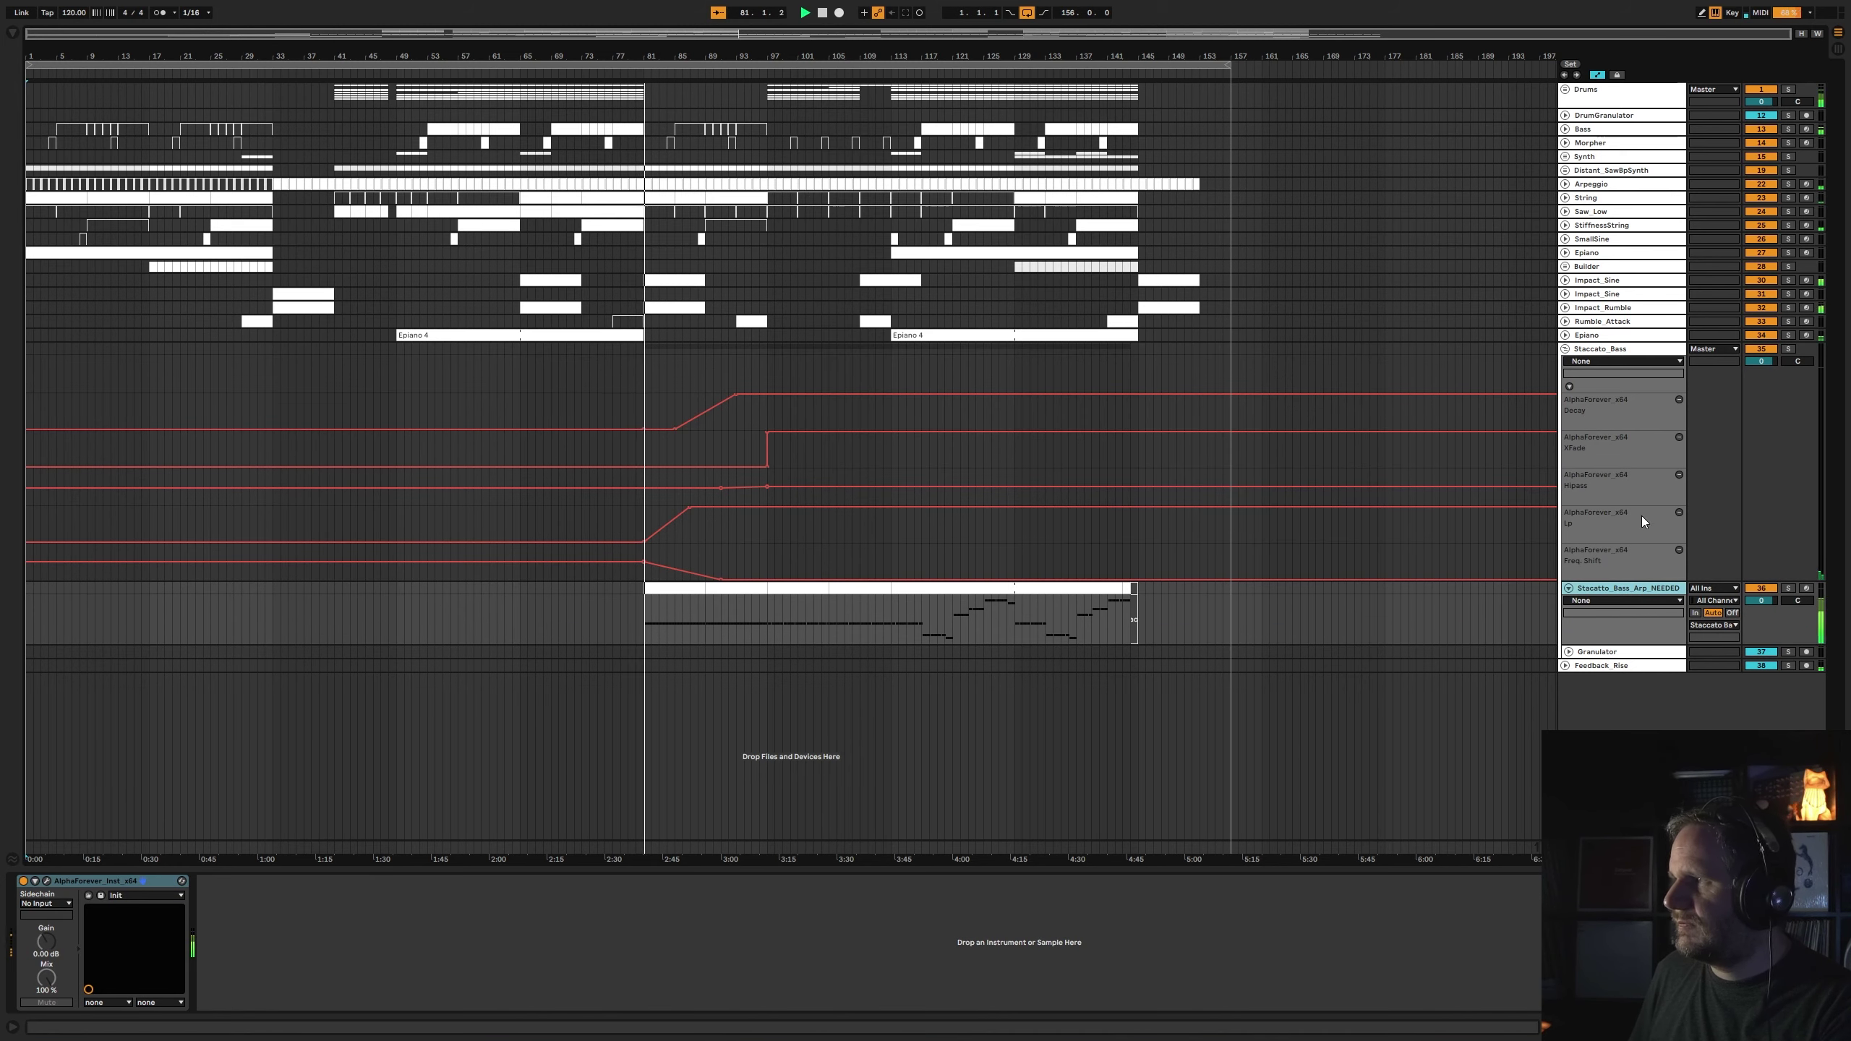
{"action": "left_click", "coordinate": [1789, 589]}
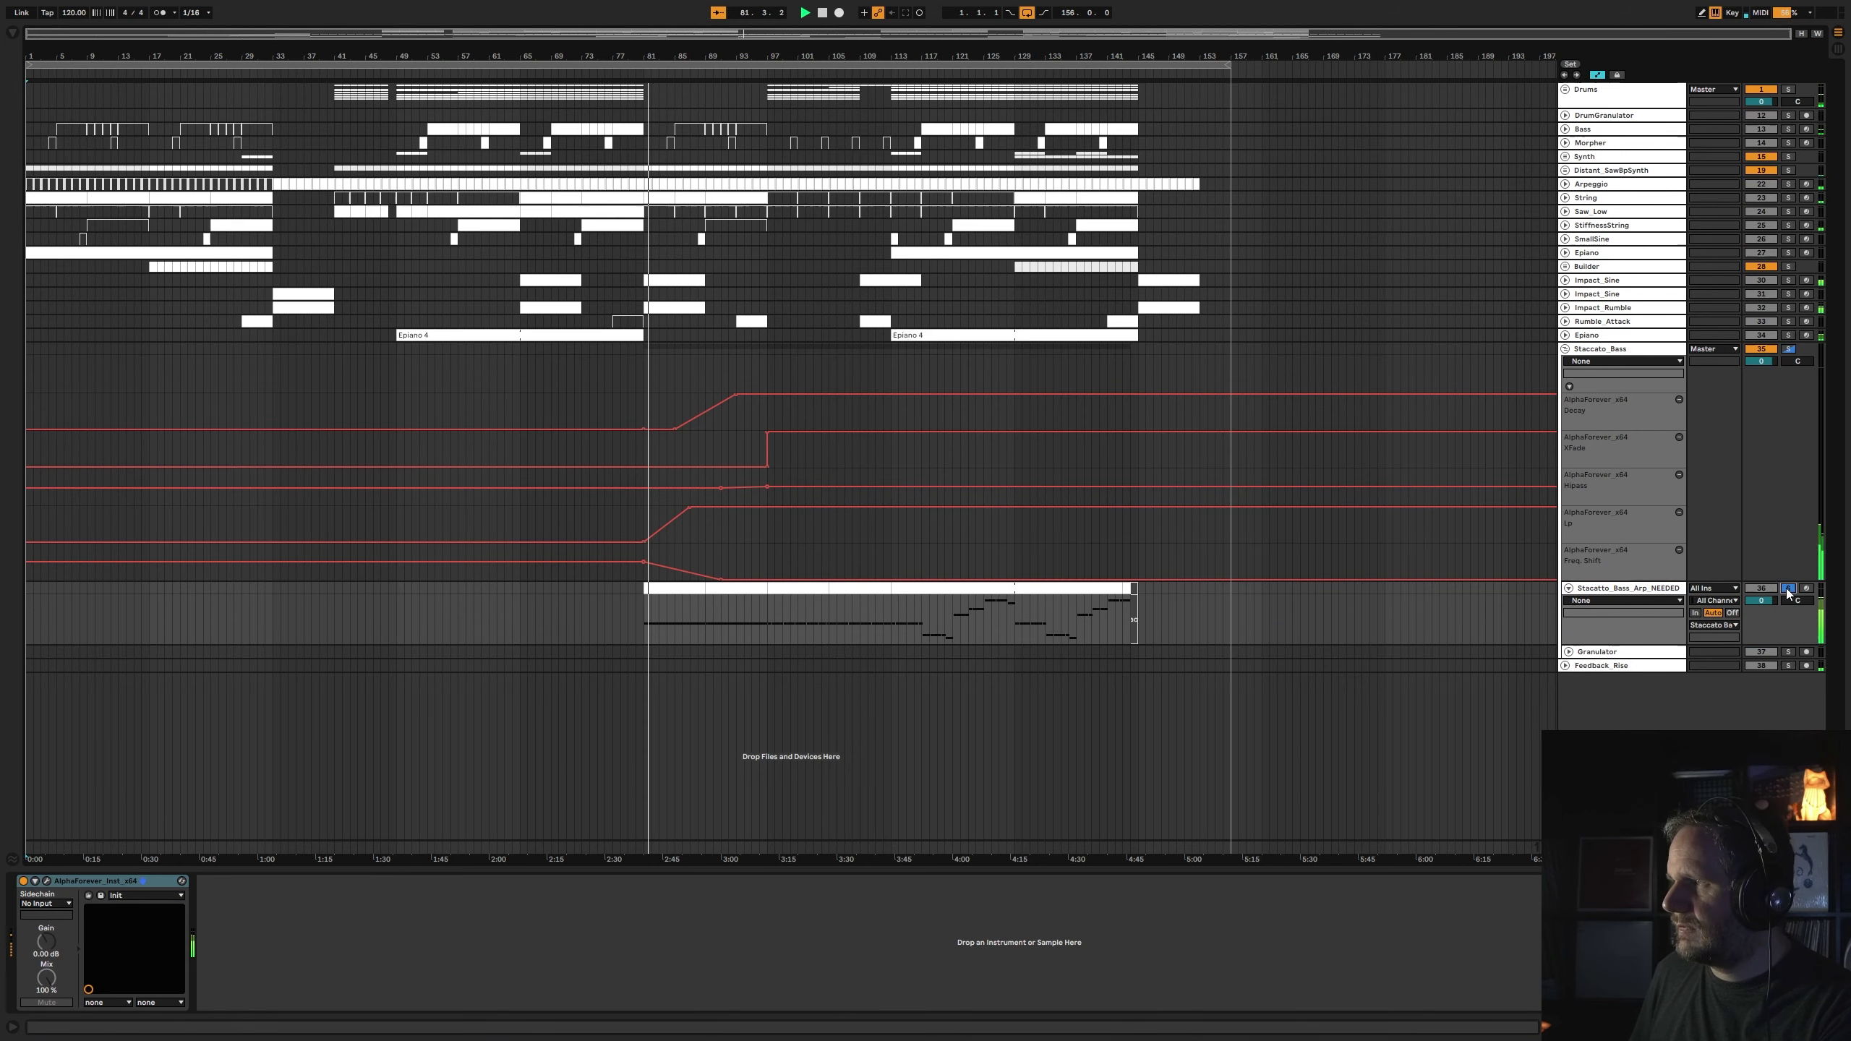
{"action": "left_click", "coordinate": [831, 73]}
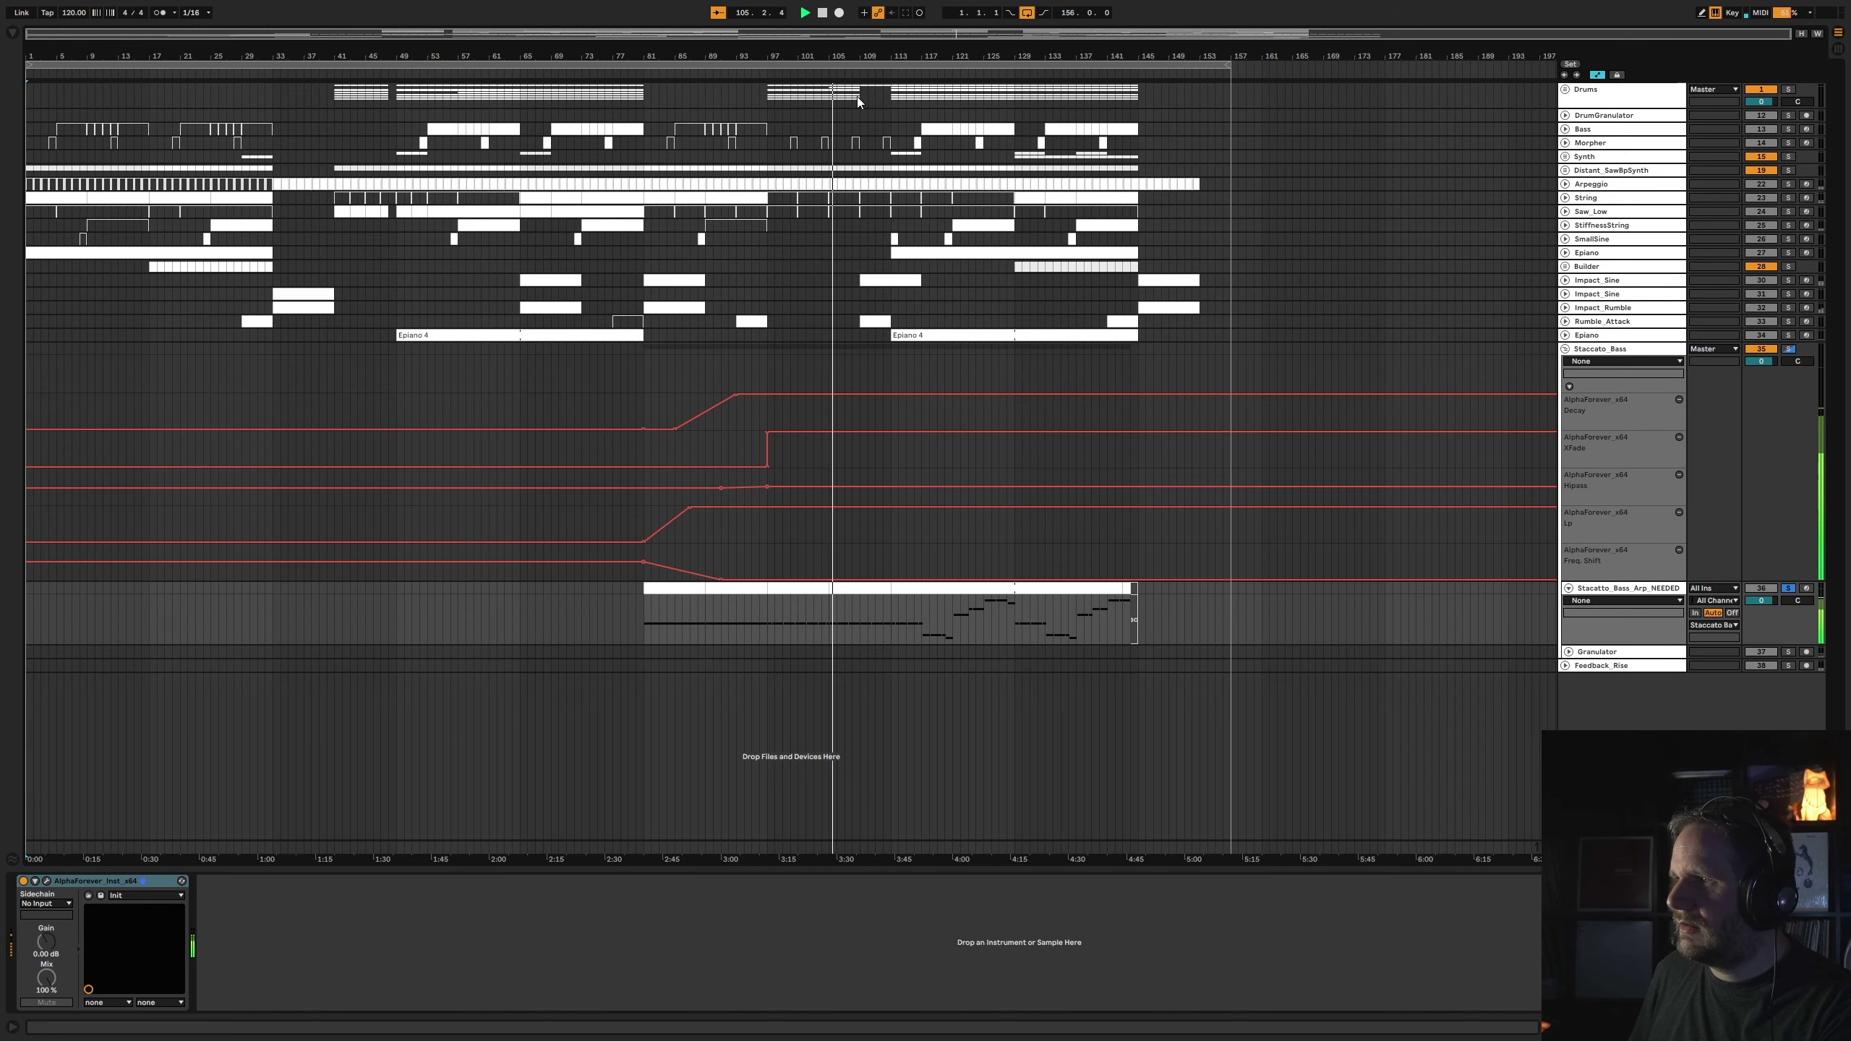
- Review the oscillator, envelope and mixer settings of the Stacatto_Bass_Arp_NEEDED patch, and close the patch window
{"action": "left_click", "coordinate": [47, 881]}
{"action": "key", "text": "space"}
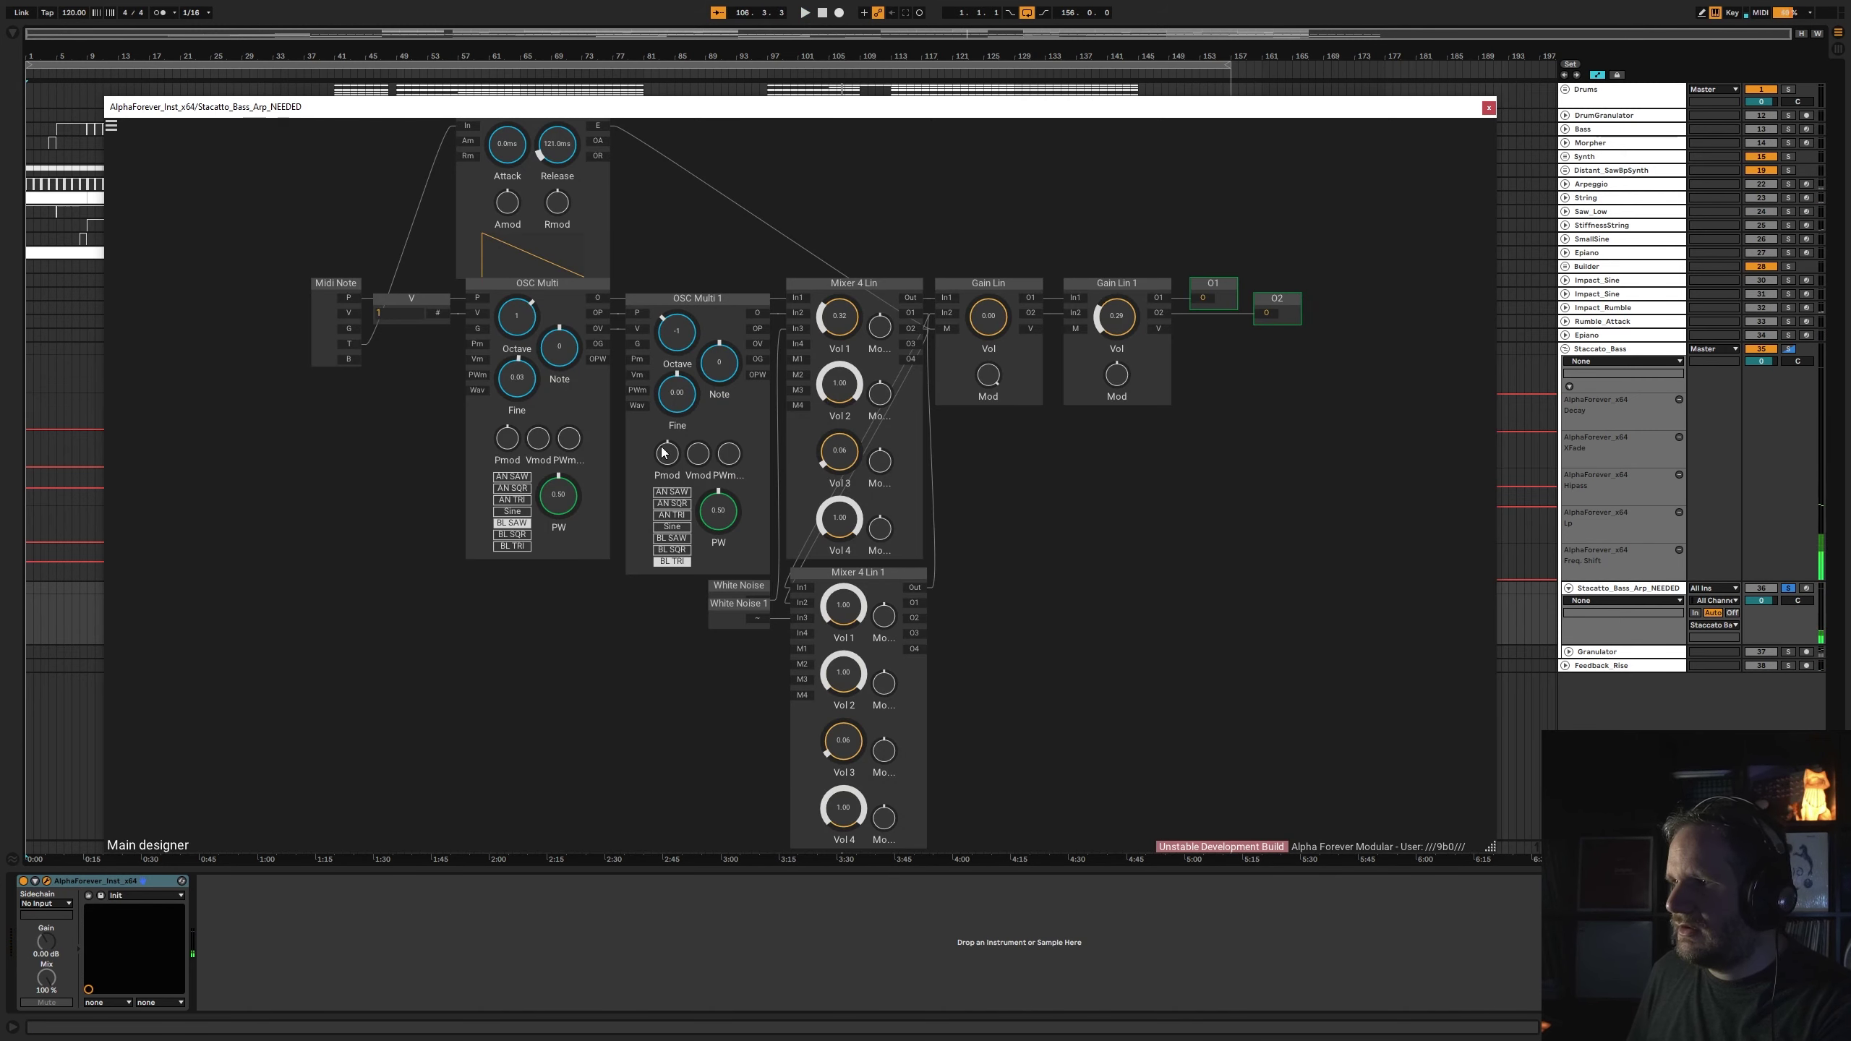
{"action": "left_click_drag", "start_coordinate": [368, 465], "coordinate": [442, 538]}
{"action": "left_click_drag", "start_coordinate": [422, 404], "coordinate": [548, 402]}
{"action": "left_click_drag", "start_coordinate": [707, 417], "coordinate": [710, 417]}
{"action": "key", "text": "space"}
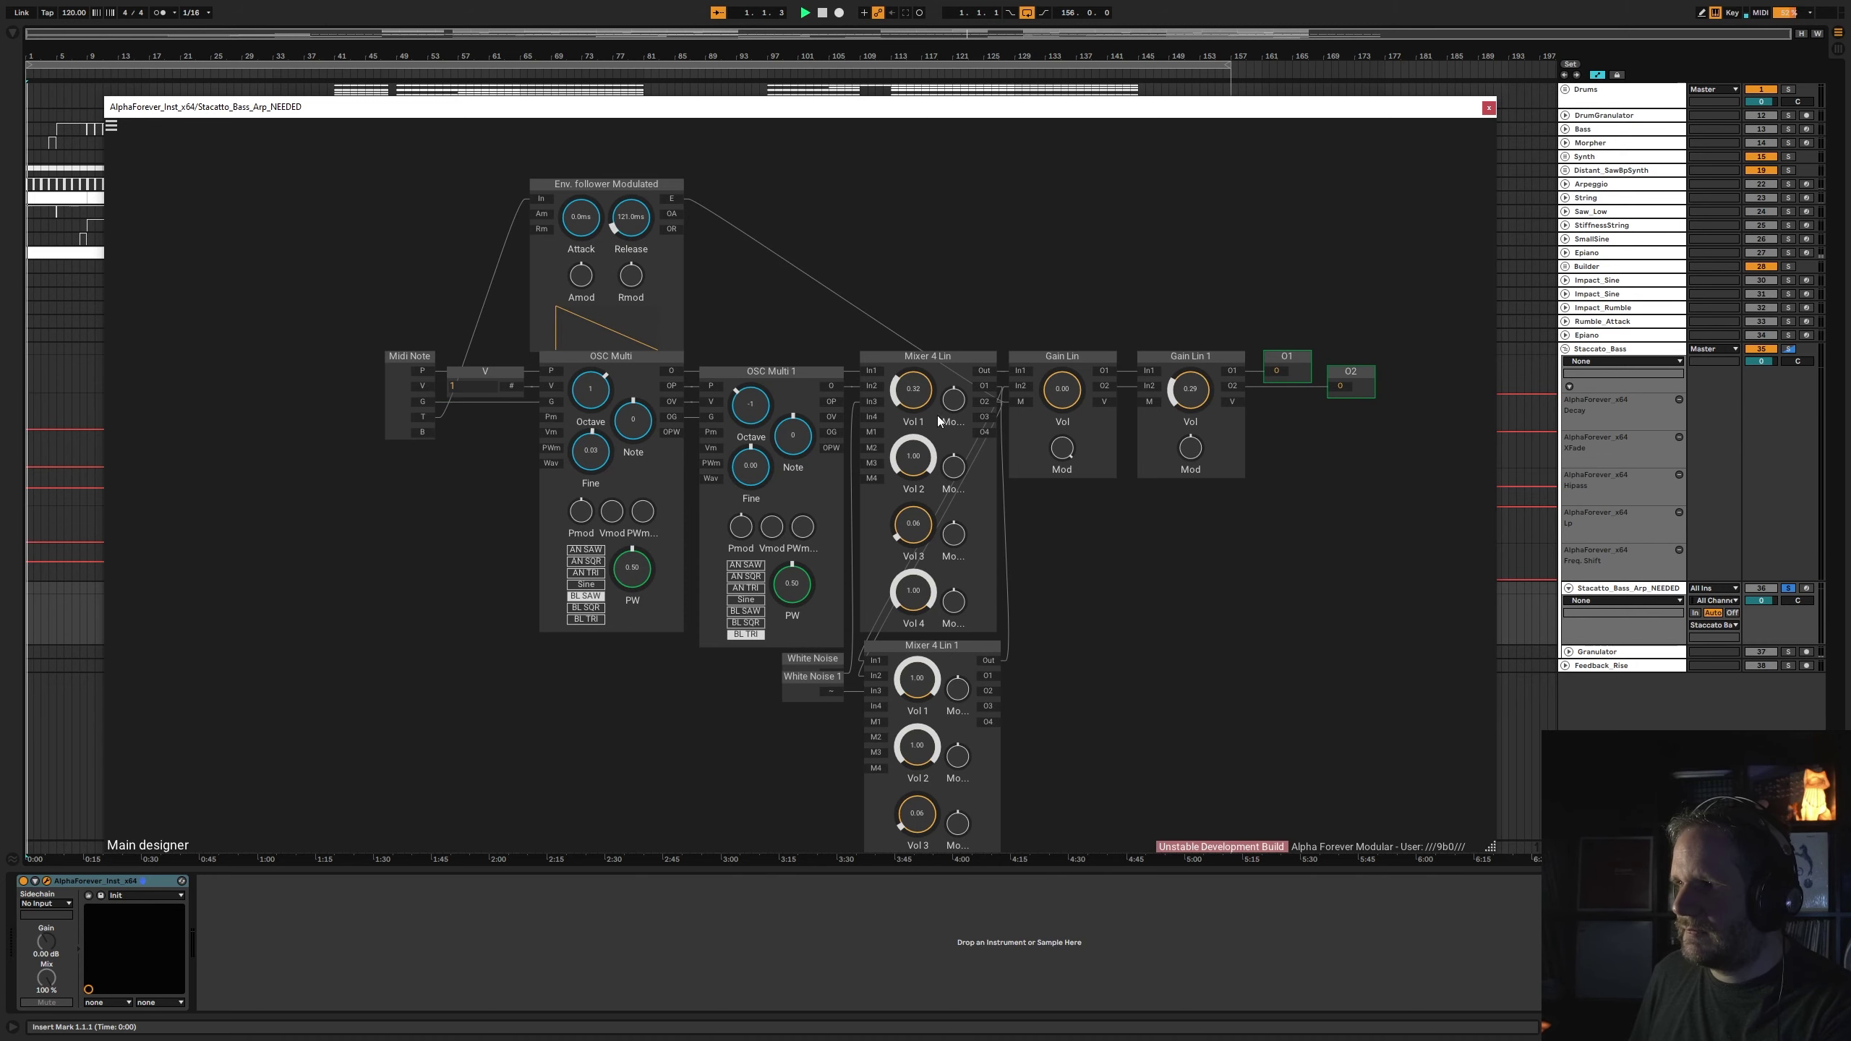
{"action": "left_click", "coordinate": [1489, 107]}
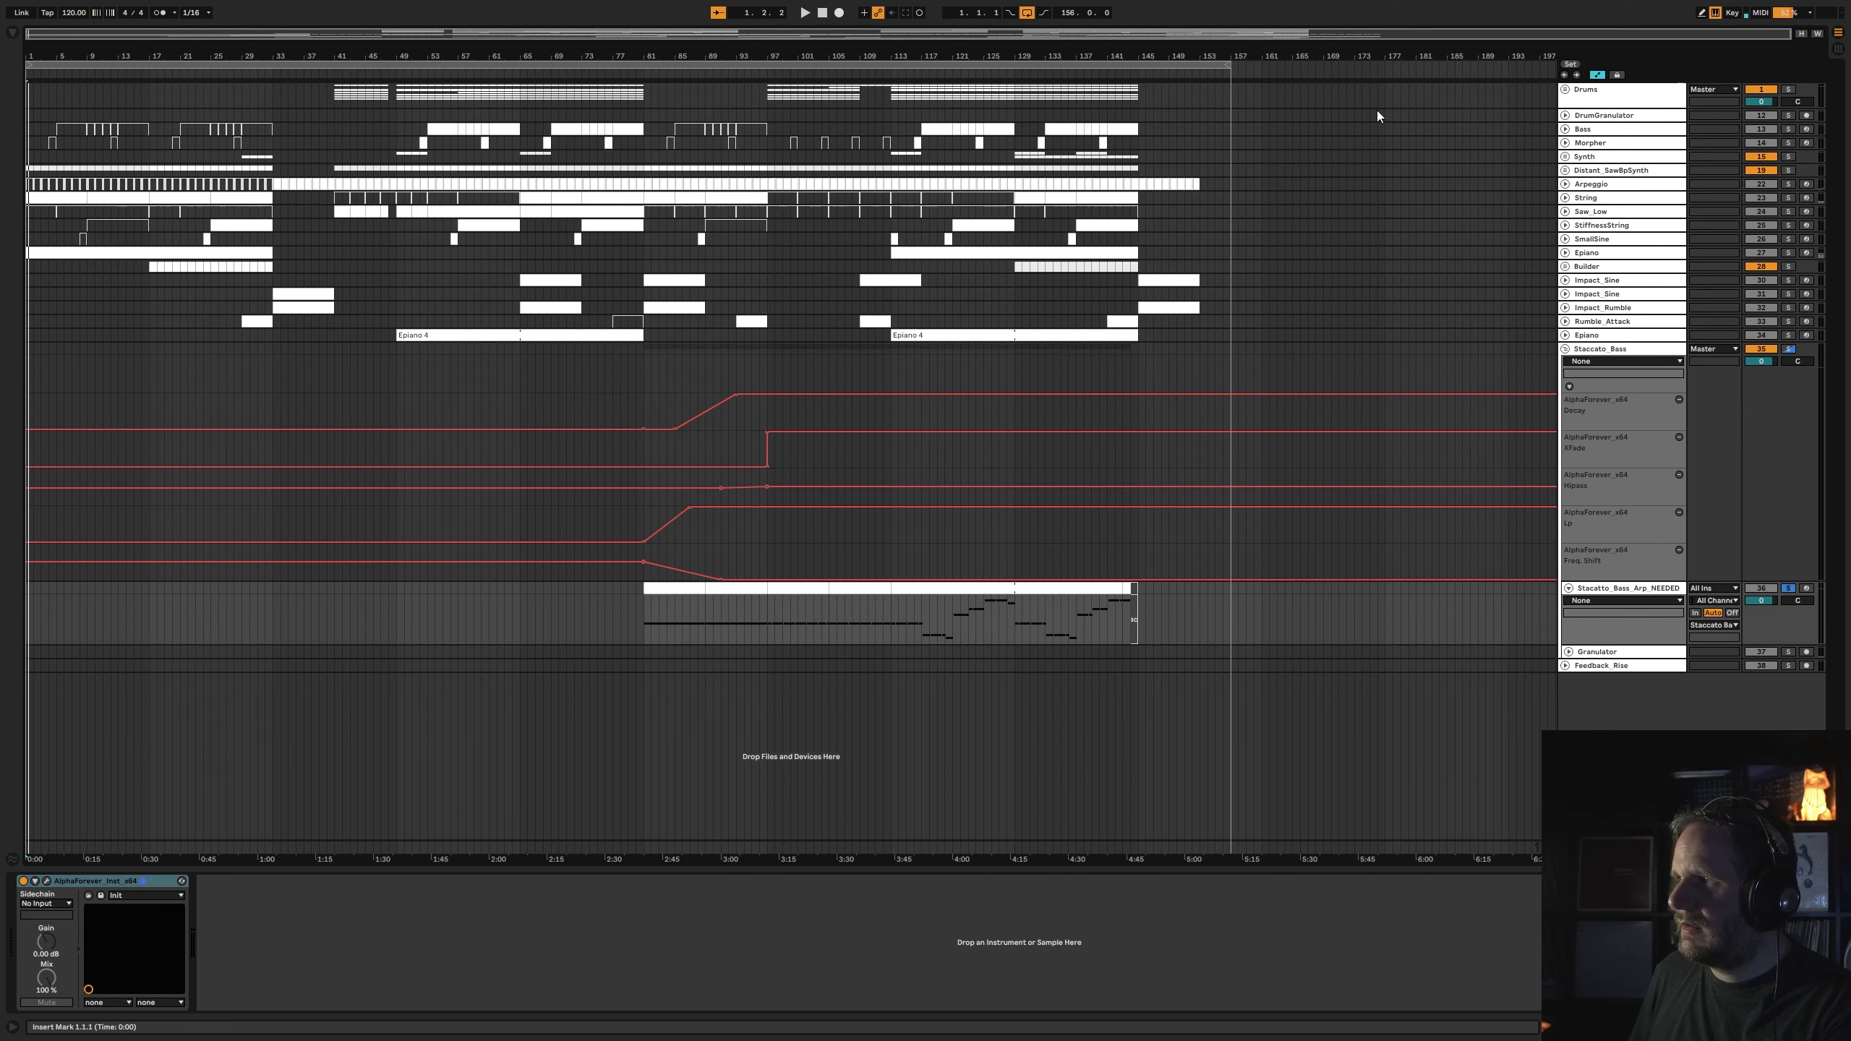
- Replay the soloed bass arp from about bar 98 and bar 102, and collapse the Staccato_Bass group
{"action": "left_click", "coordinate": [661, 72]}
{"action": "left_click", "coordinate": [774, 76]}
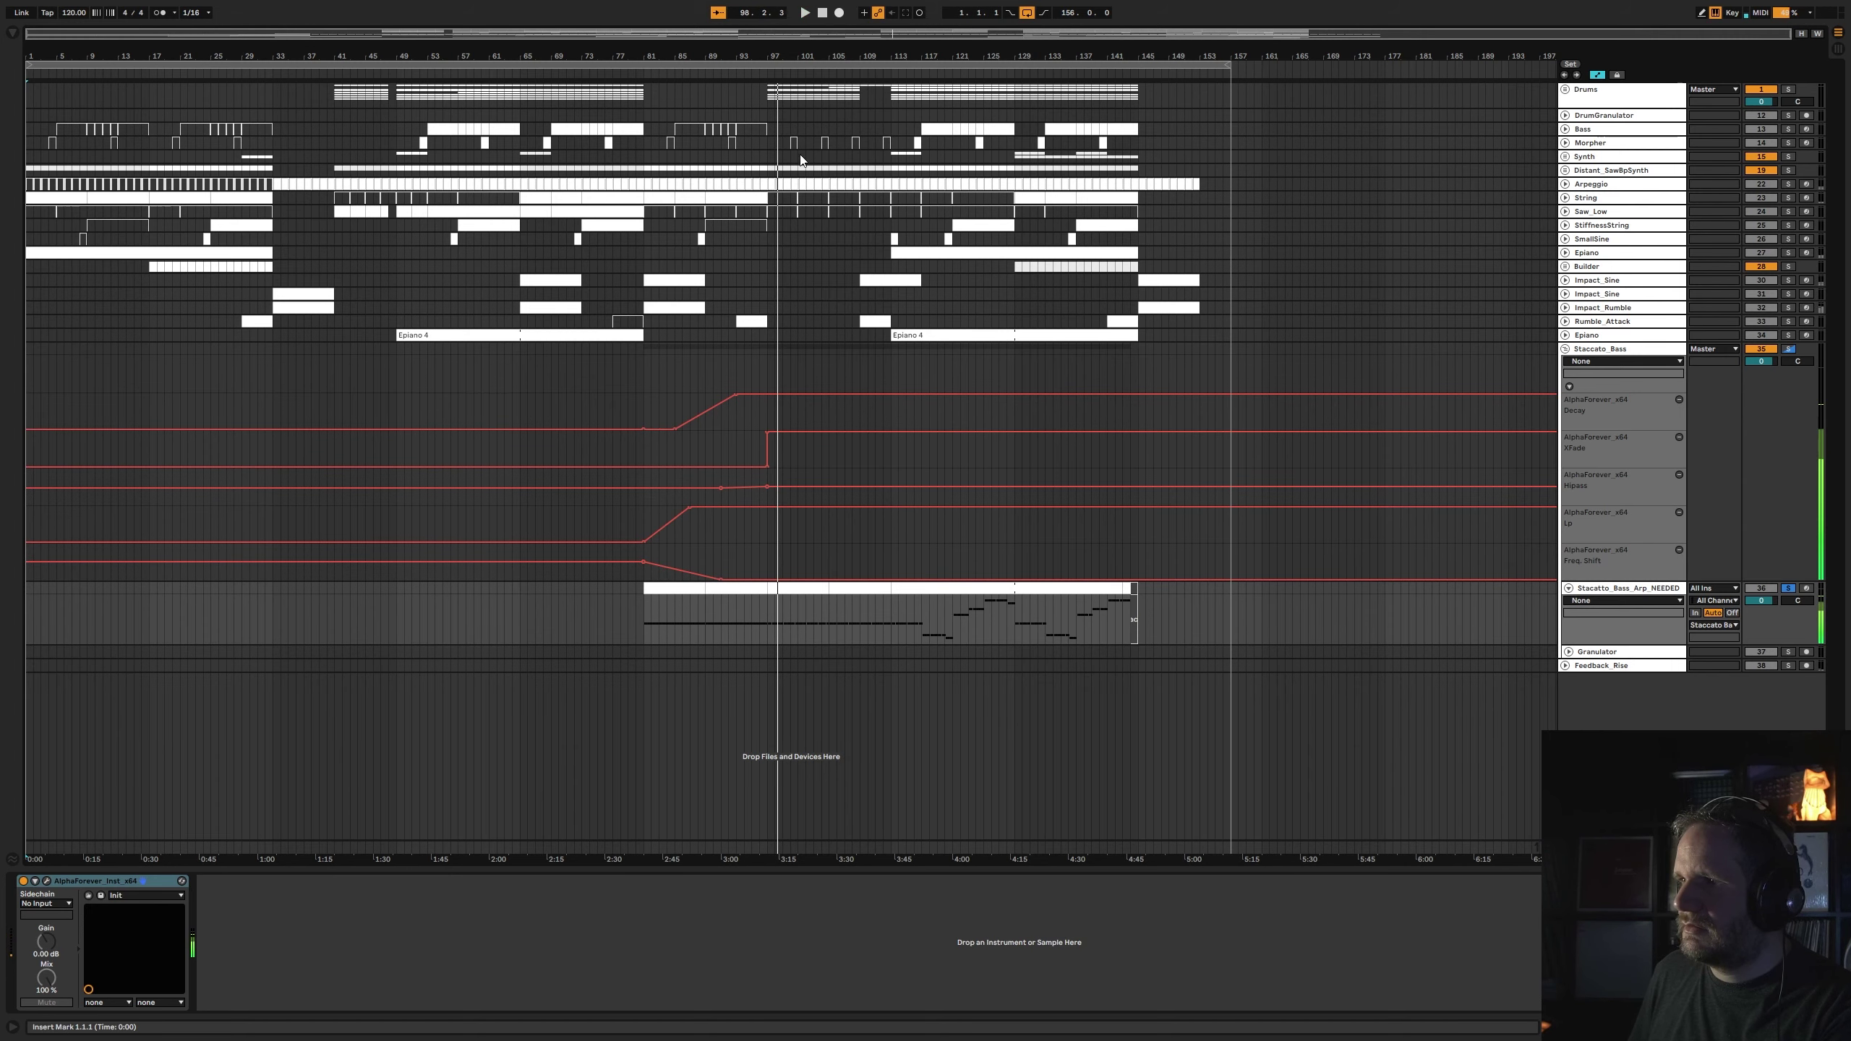
{"action": "key", "text": "space"}
{"action": "key", "text": "space"}
{"action": "left_click", "coordinate": [812, 66]}
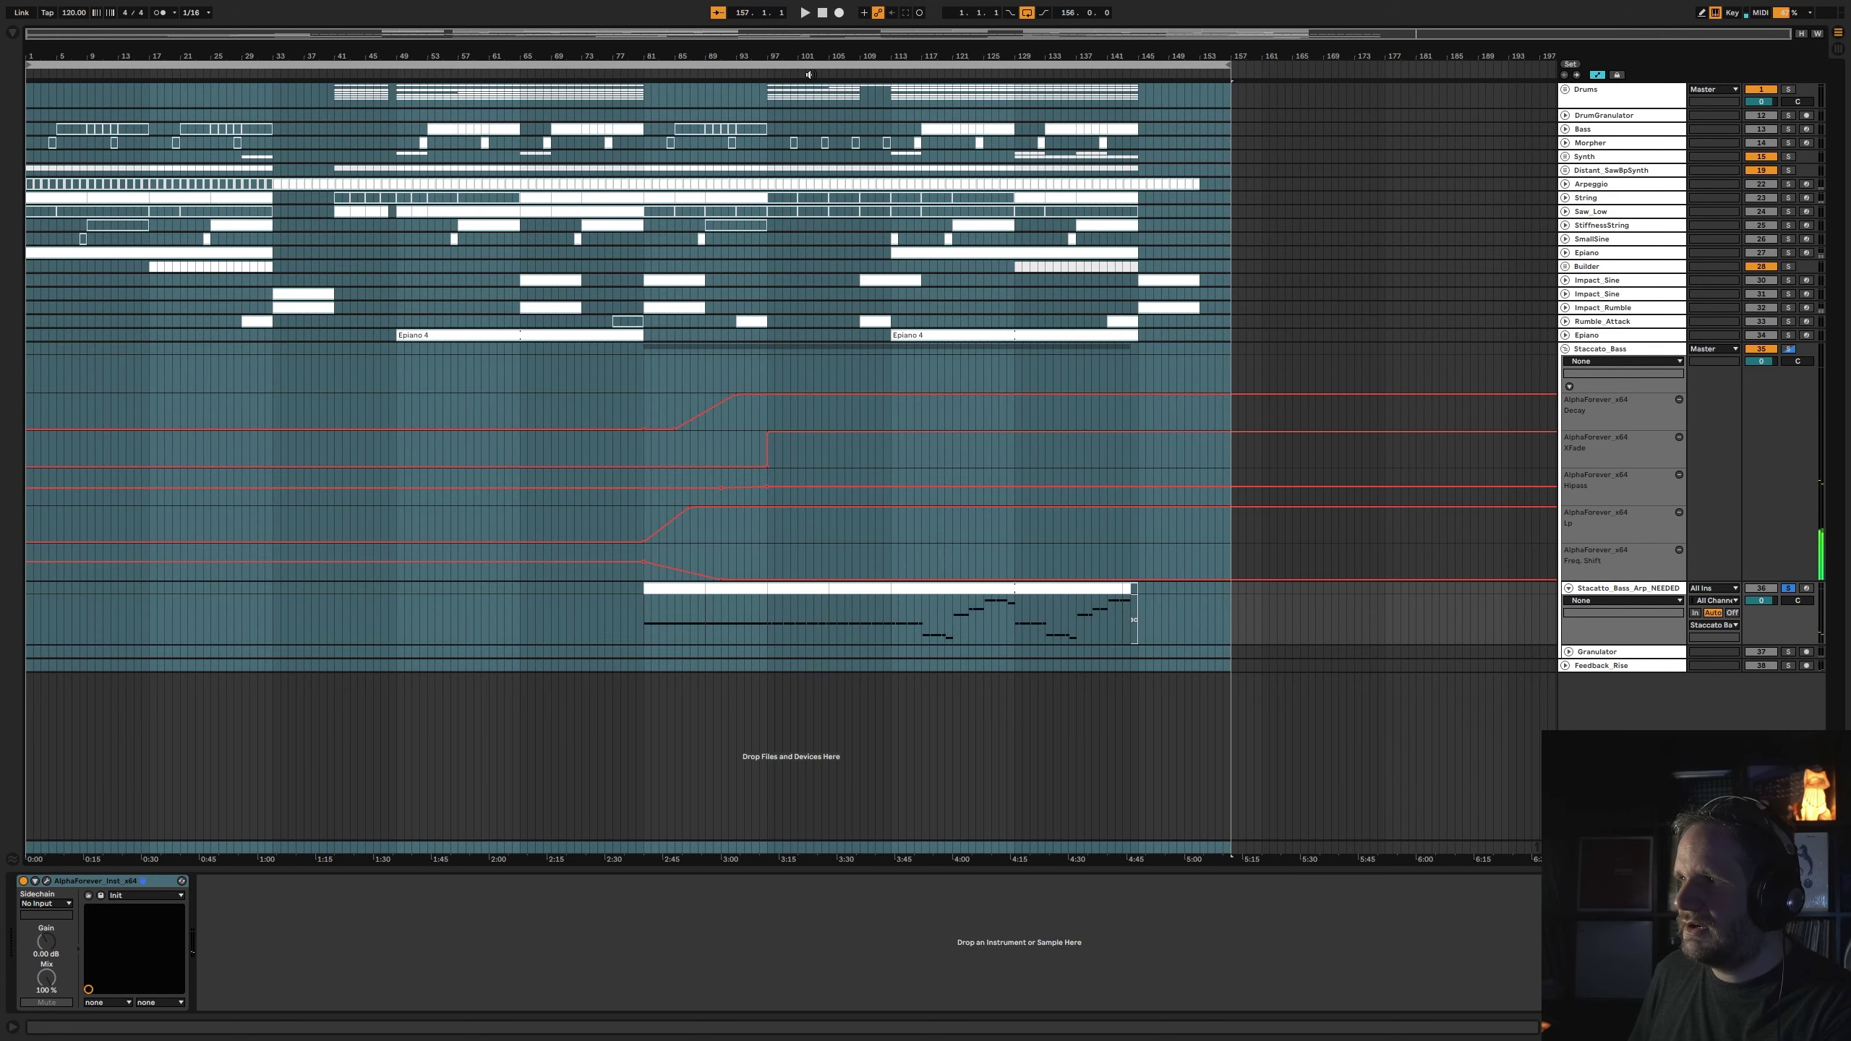
{"action": "left_click", "coordinate": [811, 74]}
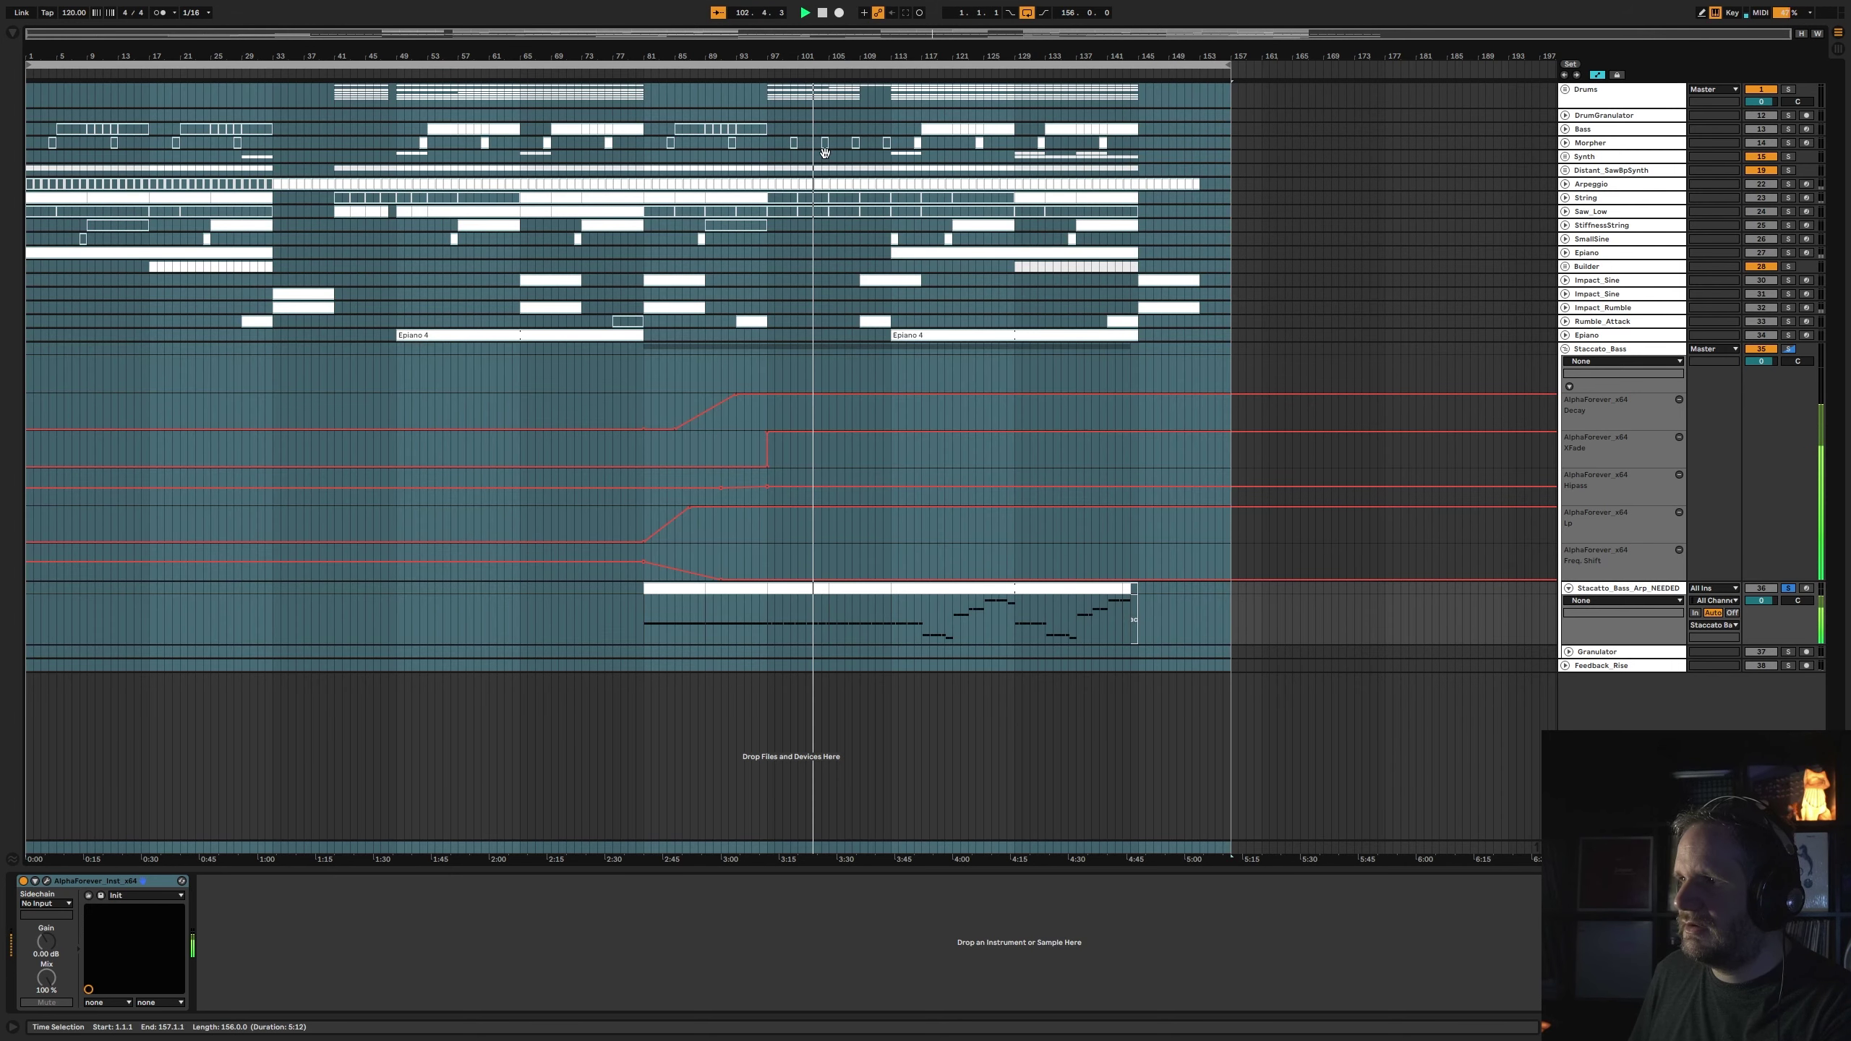
{"action": "left_click", "coordinate": [837, 562]}
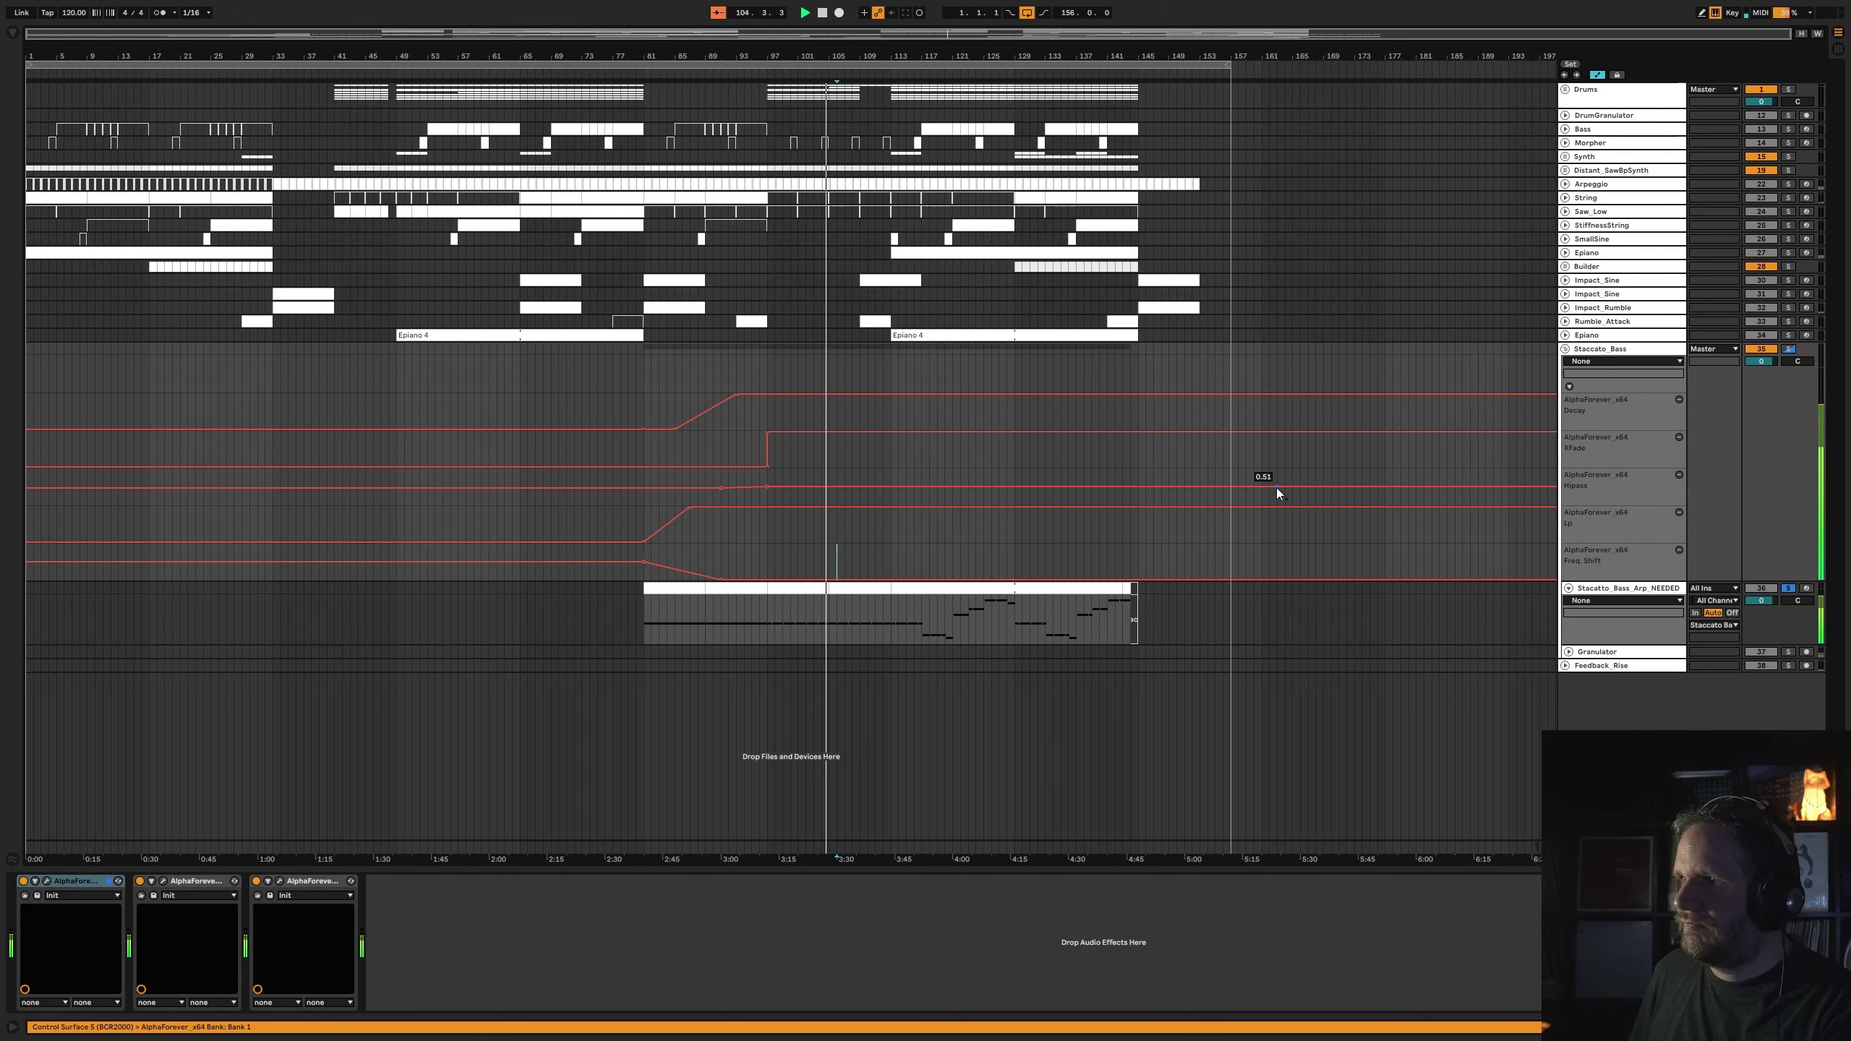
{"action": "key", "text": "space"}
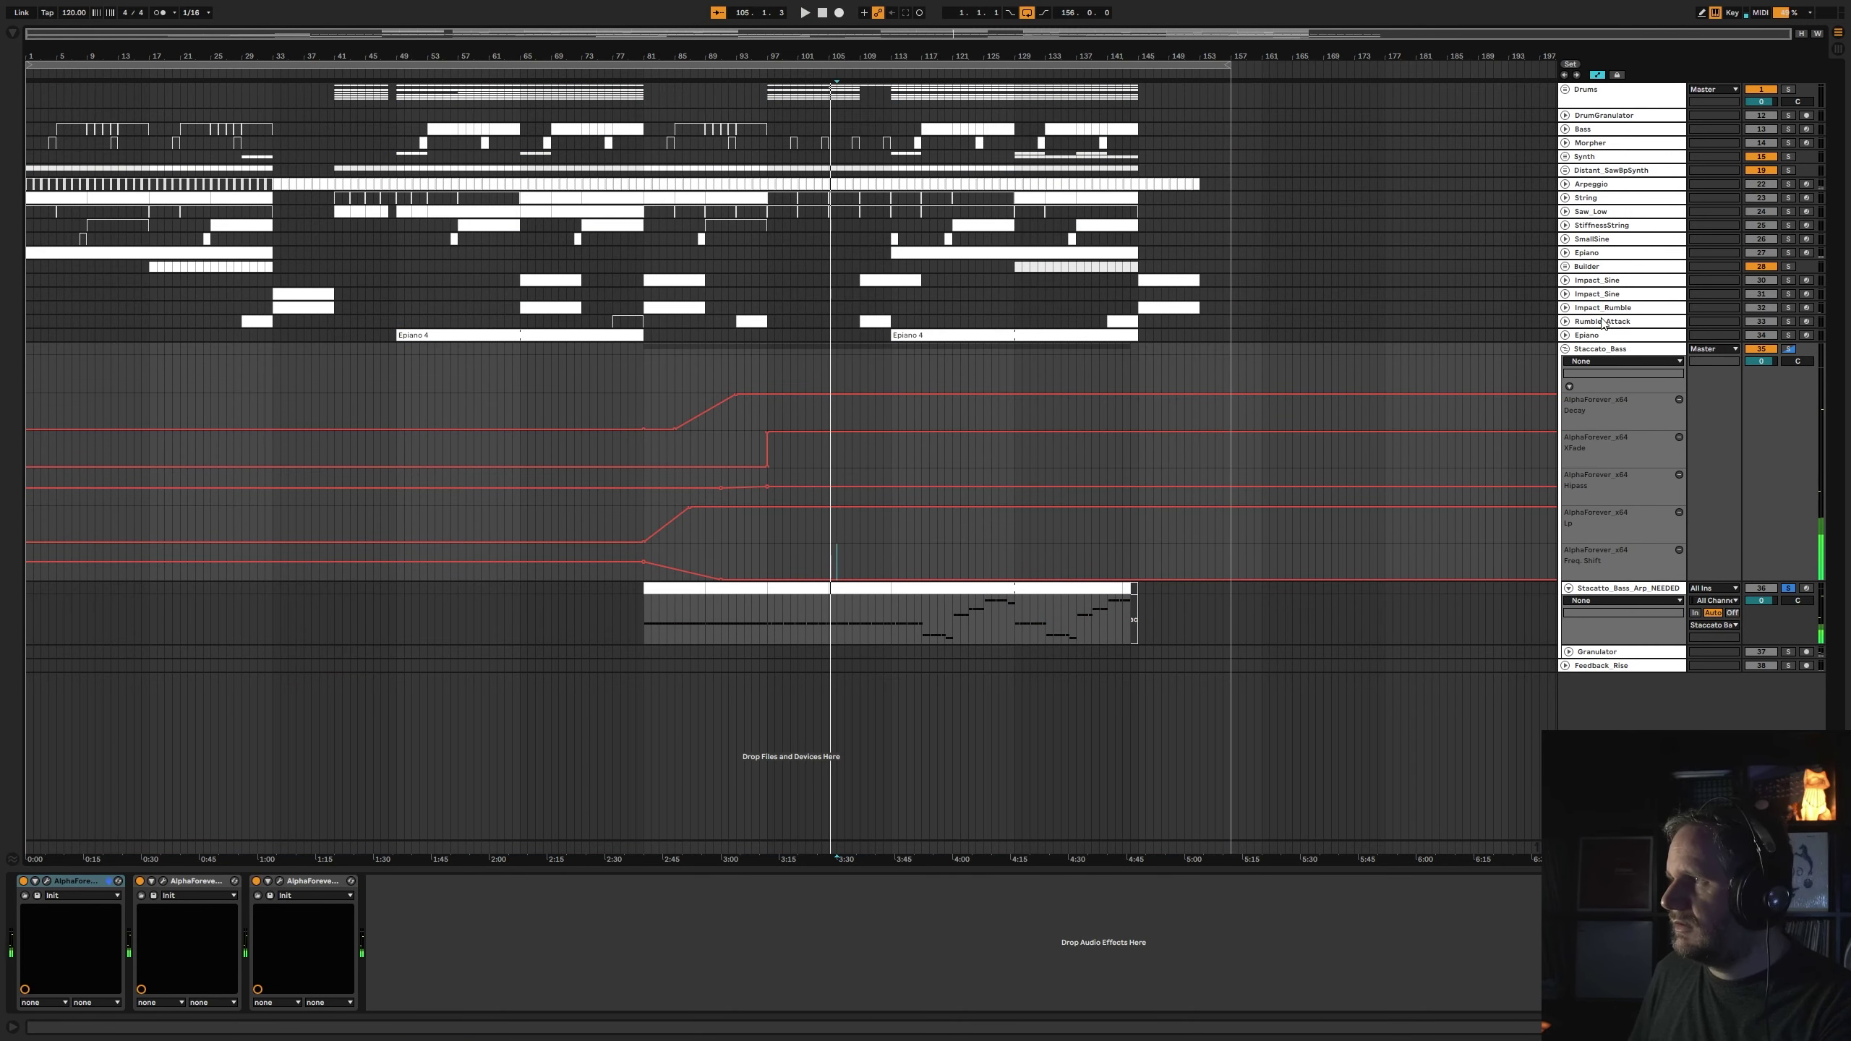
{"action": "left_click", "coordinate": [1565, 349]}
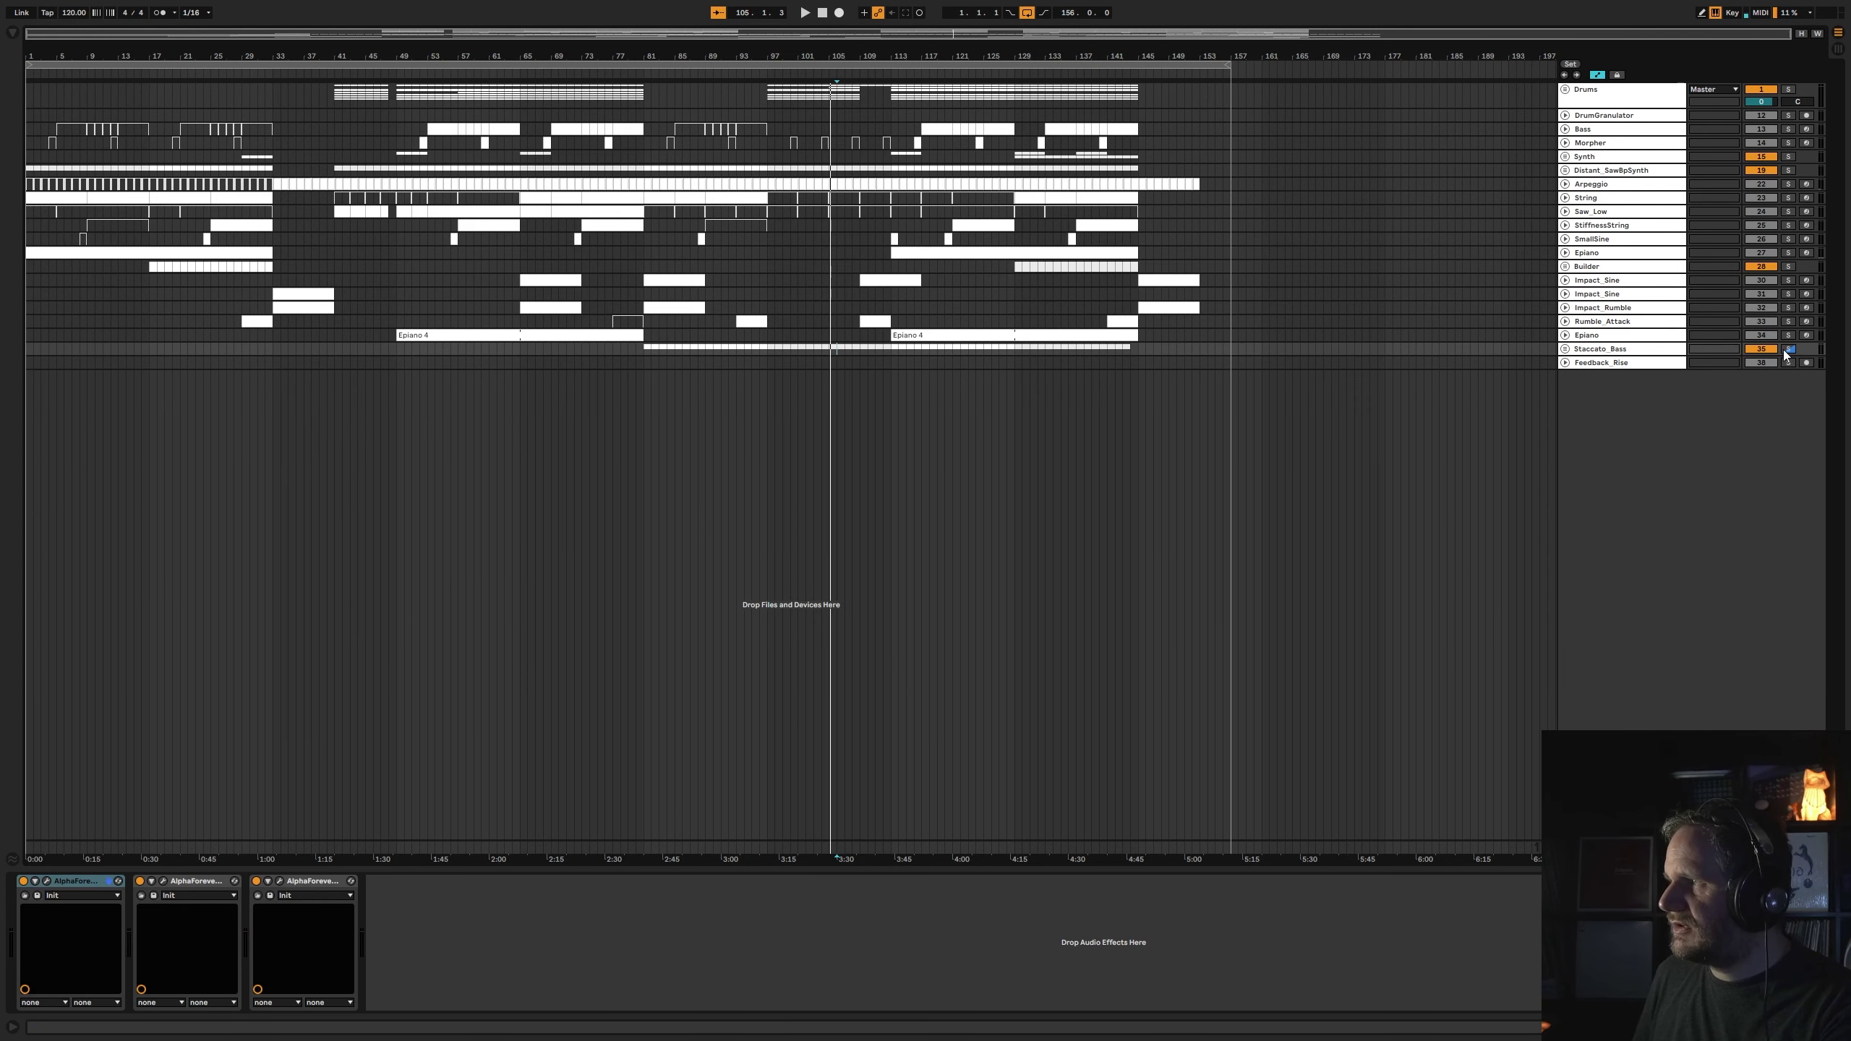
- Hide the parameter views of both Feedback_Rise devices and open the Reverb patch below the tracks
{"action": "left_click", "coordinate": [1644, 363]}
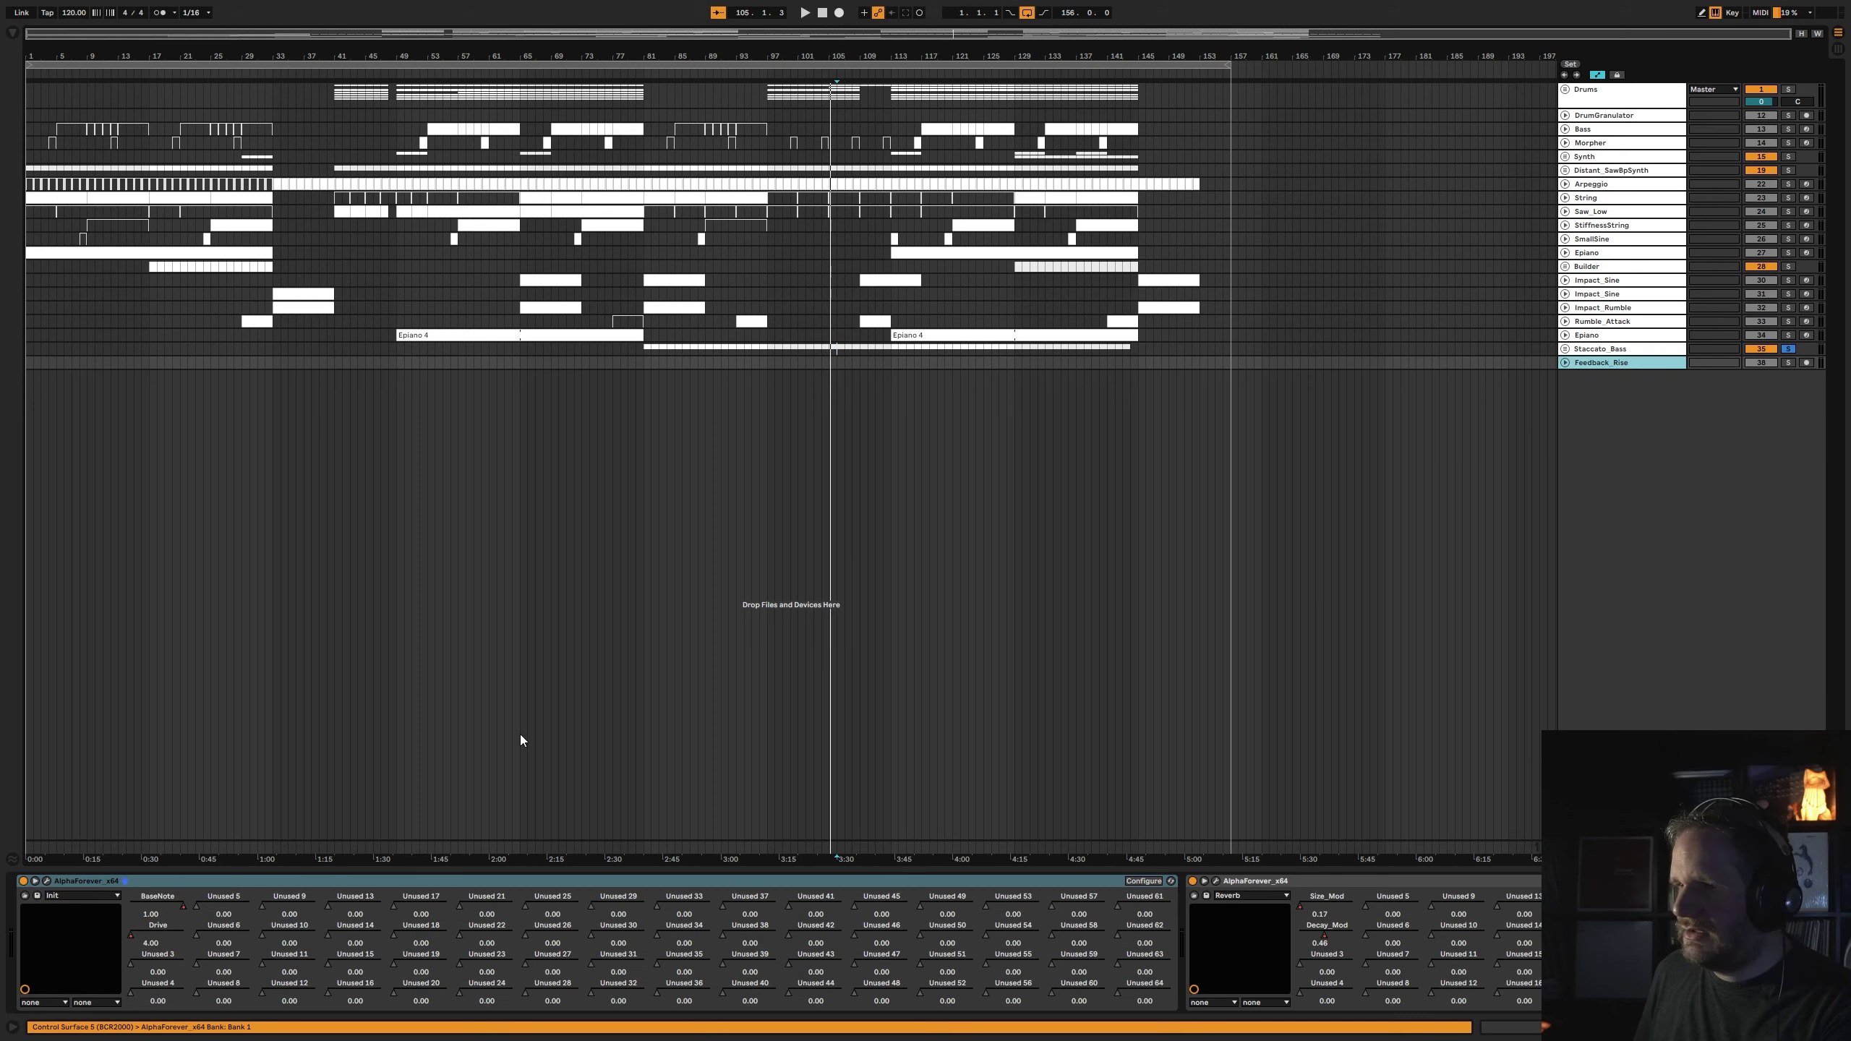
{"action": "left_click", "coordinate": [35, 882]}
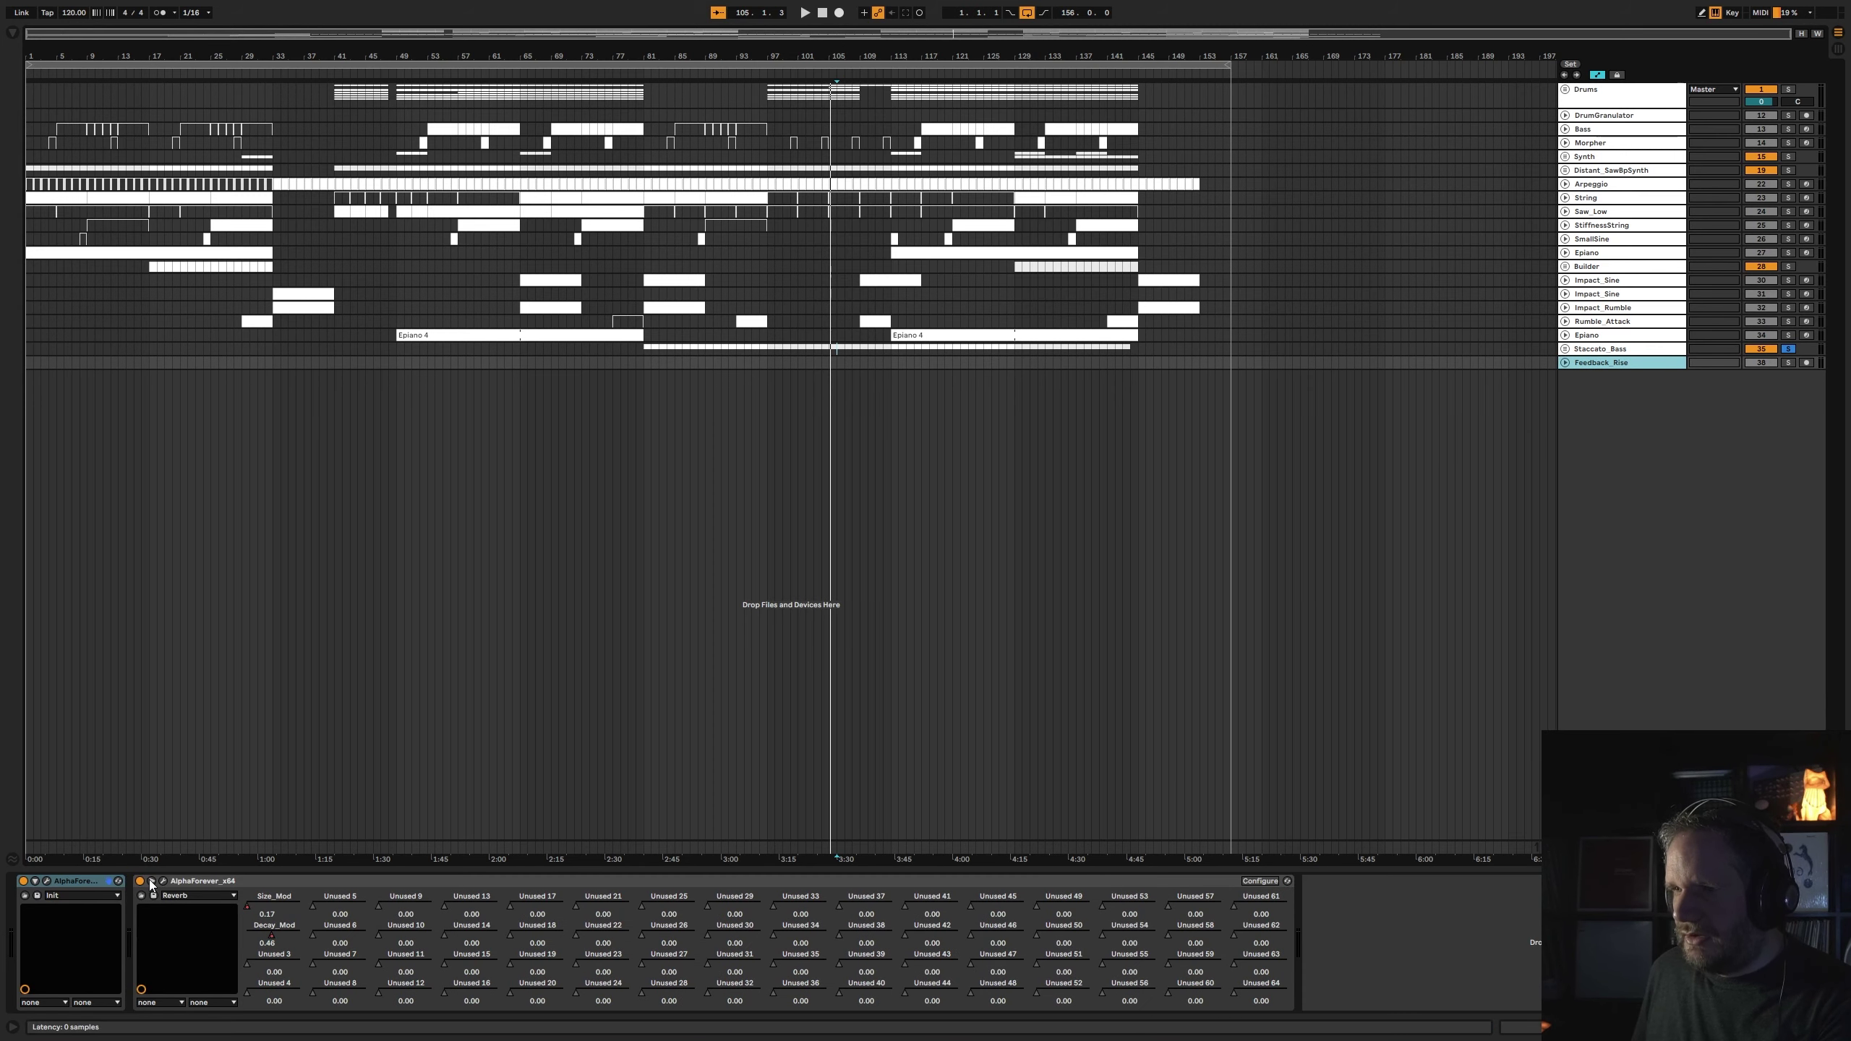
{"action": "left_click", "coordinate": [152, 882]}
{"action": "left_click", "coordinate": [164, 882]}
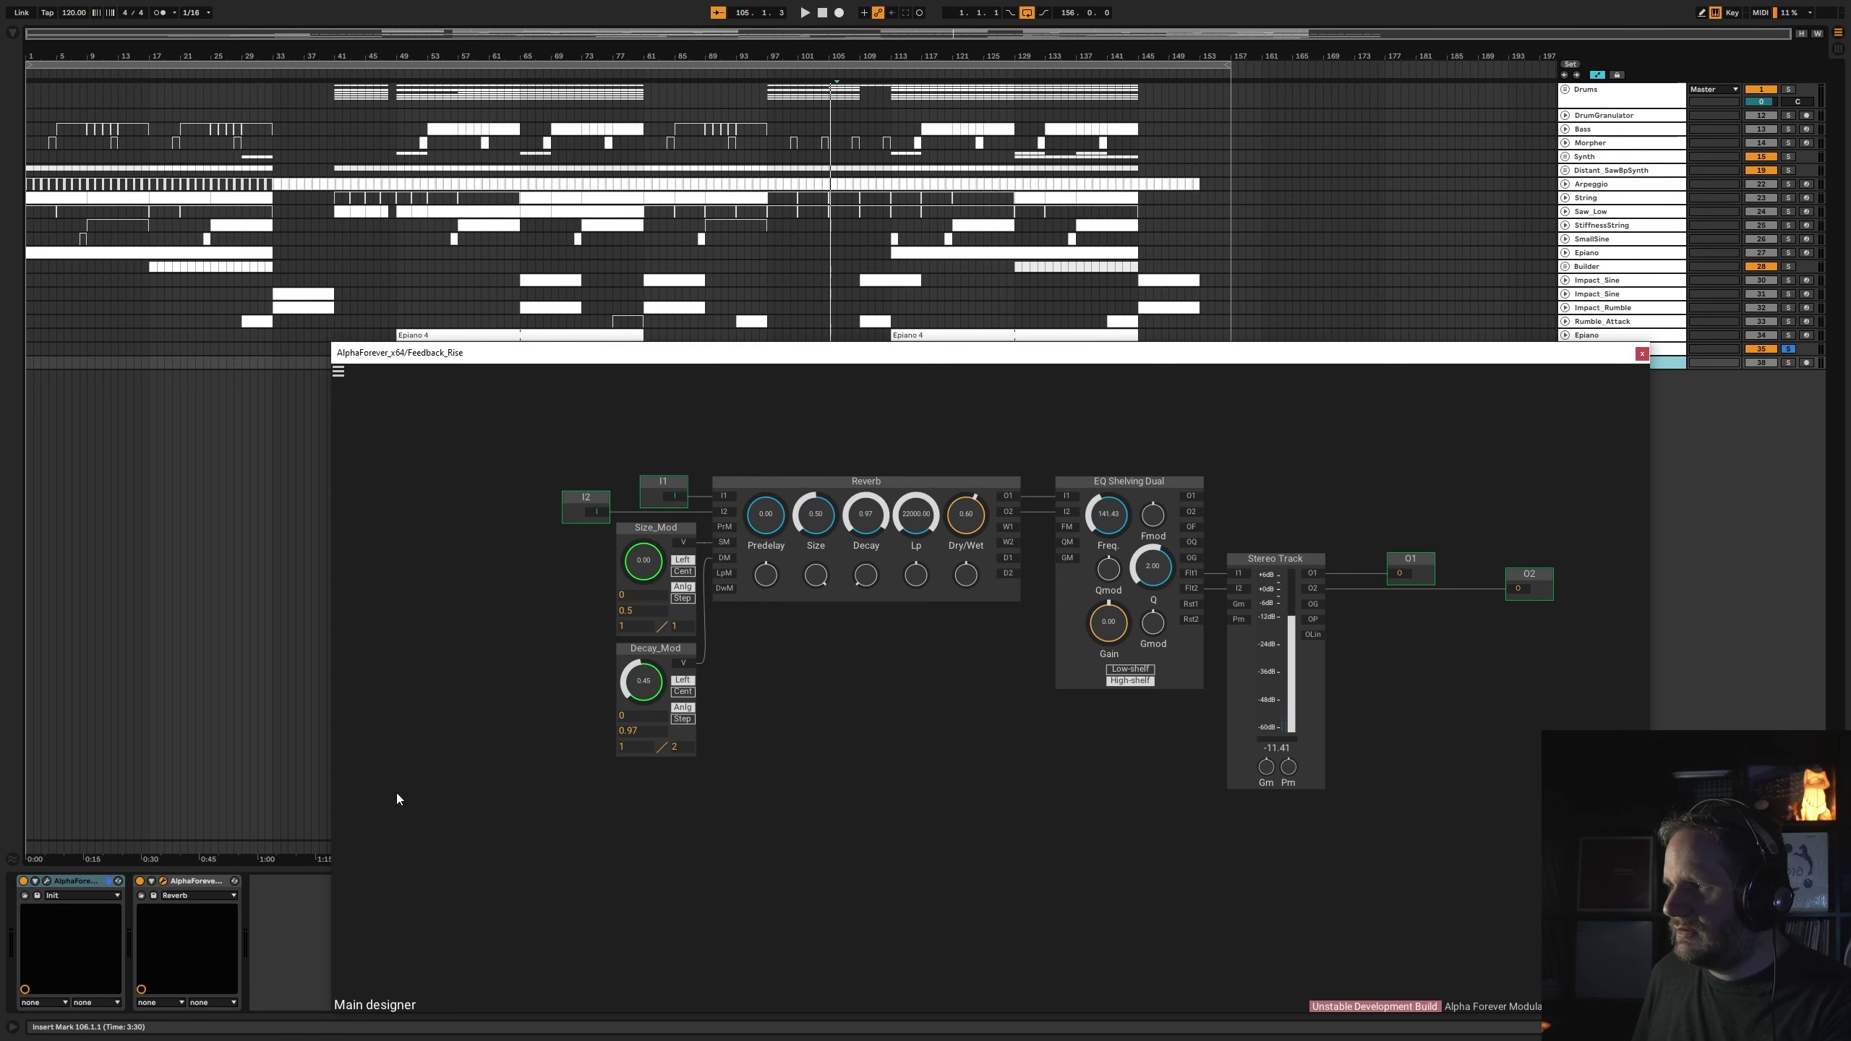
{"action": "left_click_drag", "start_coordinate": [508, 356], "coordinate": [471, 485]}
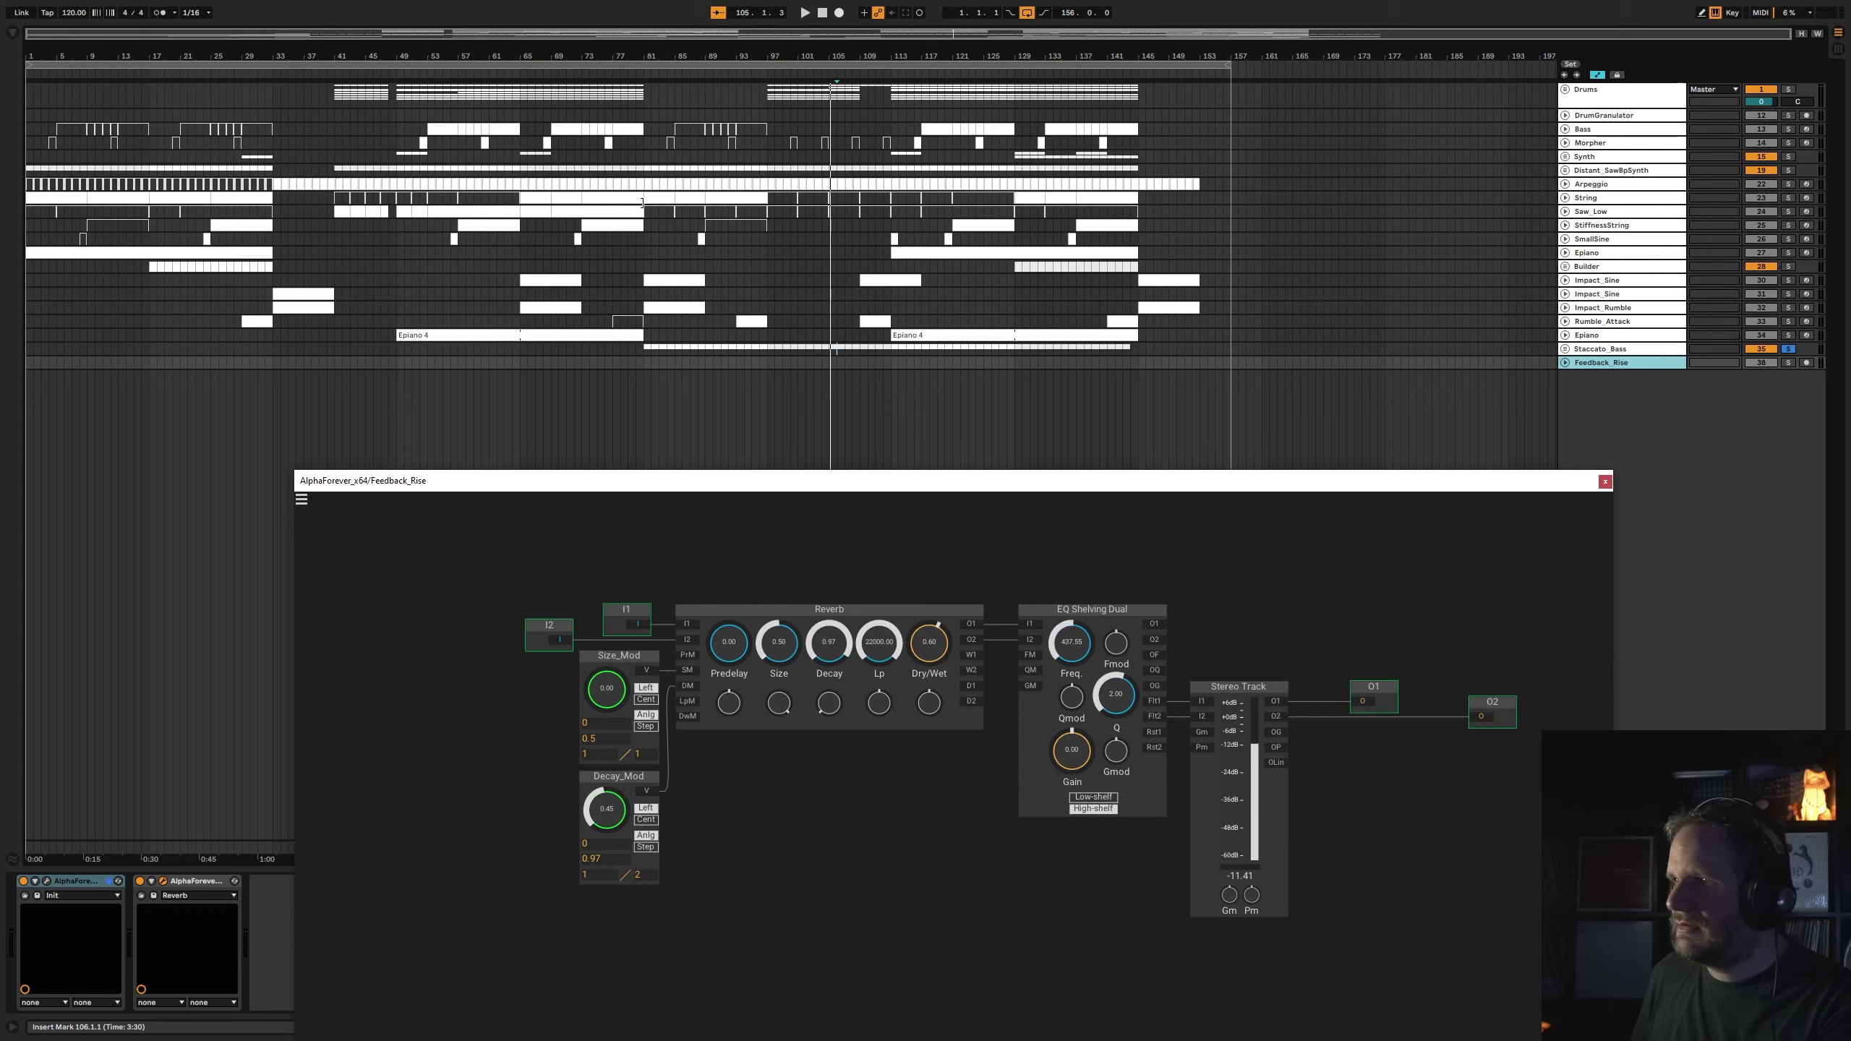
- Play from about bar 30 with the Feedback_Rise track expanded and soloed
{"action": "left_click", "coordinate": [250, 73]}
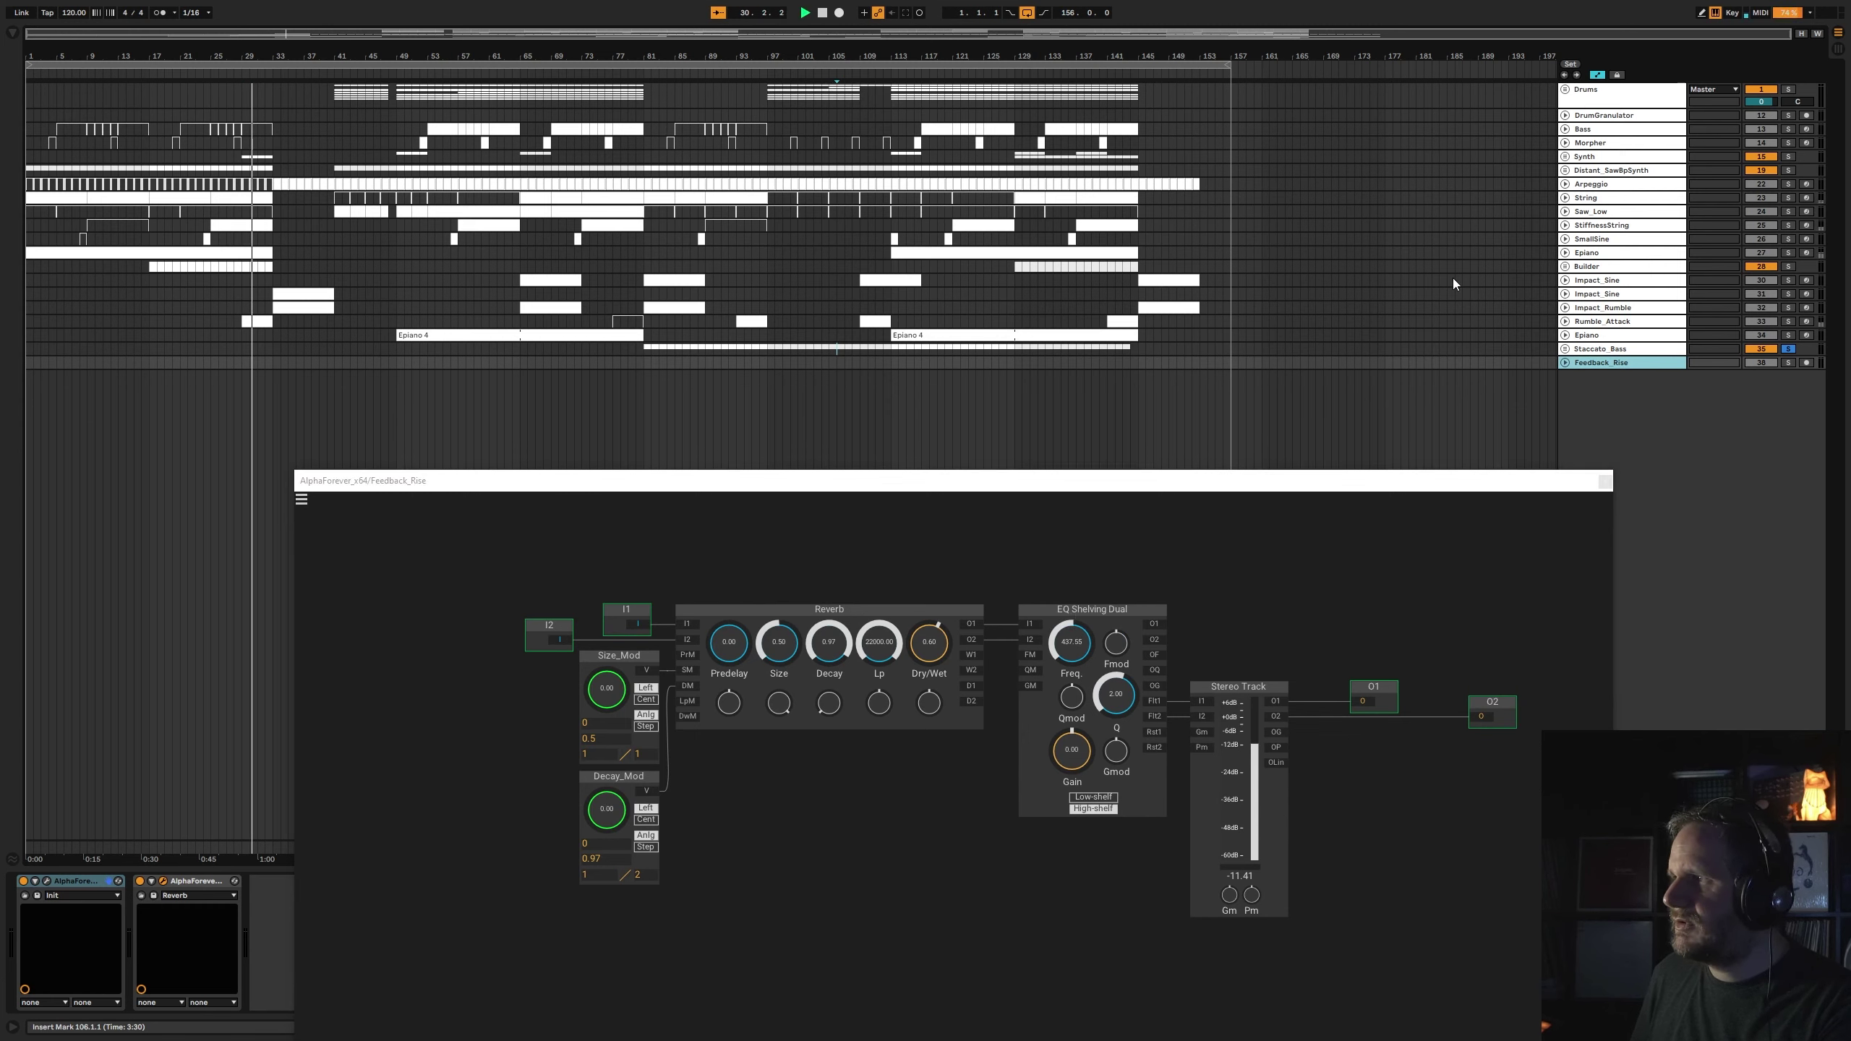
{"action": "left_click", "coordinate": [1565, 363]}
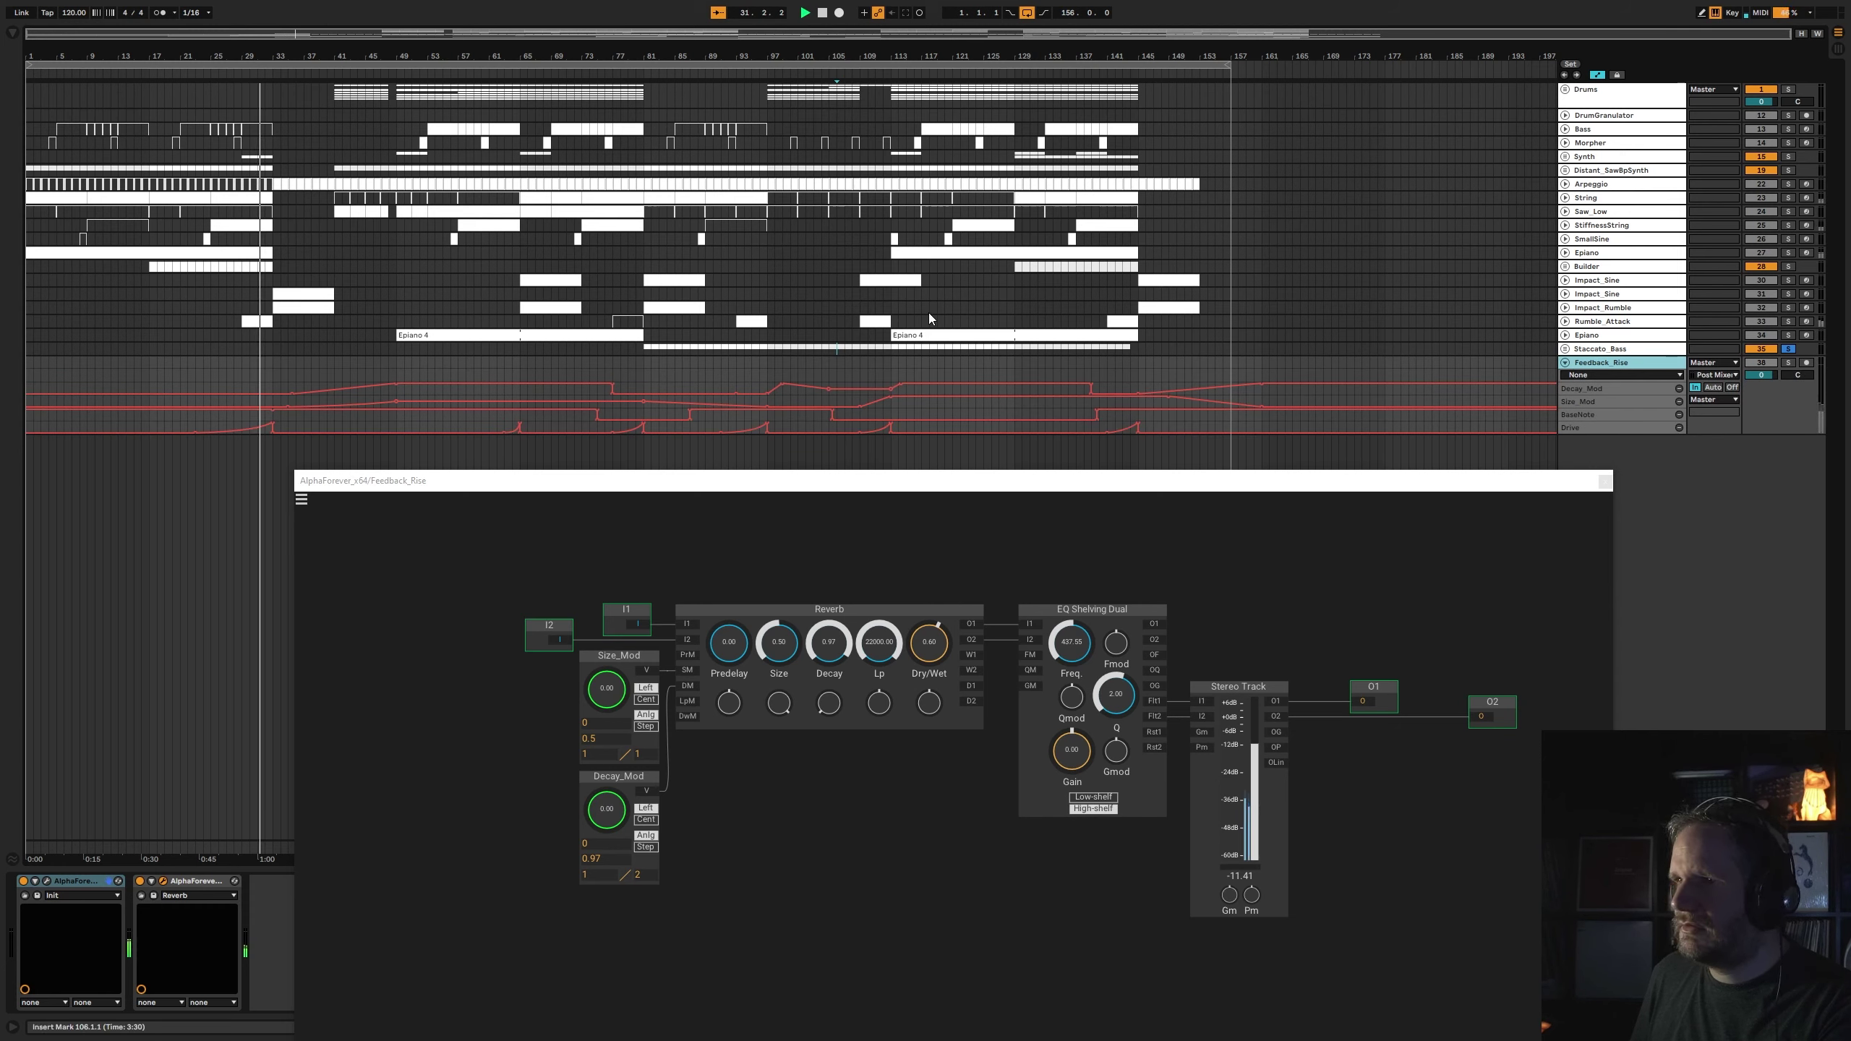
{"action": "left_click", "coordinate": [1790, 363]}
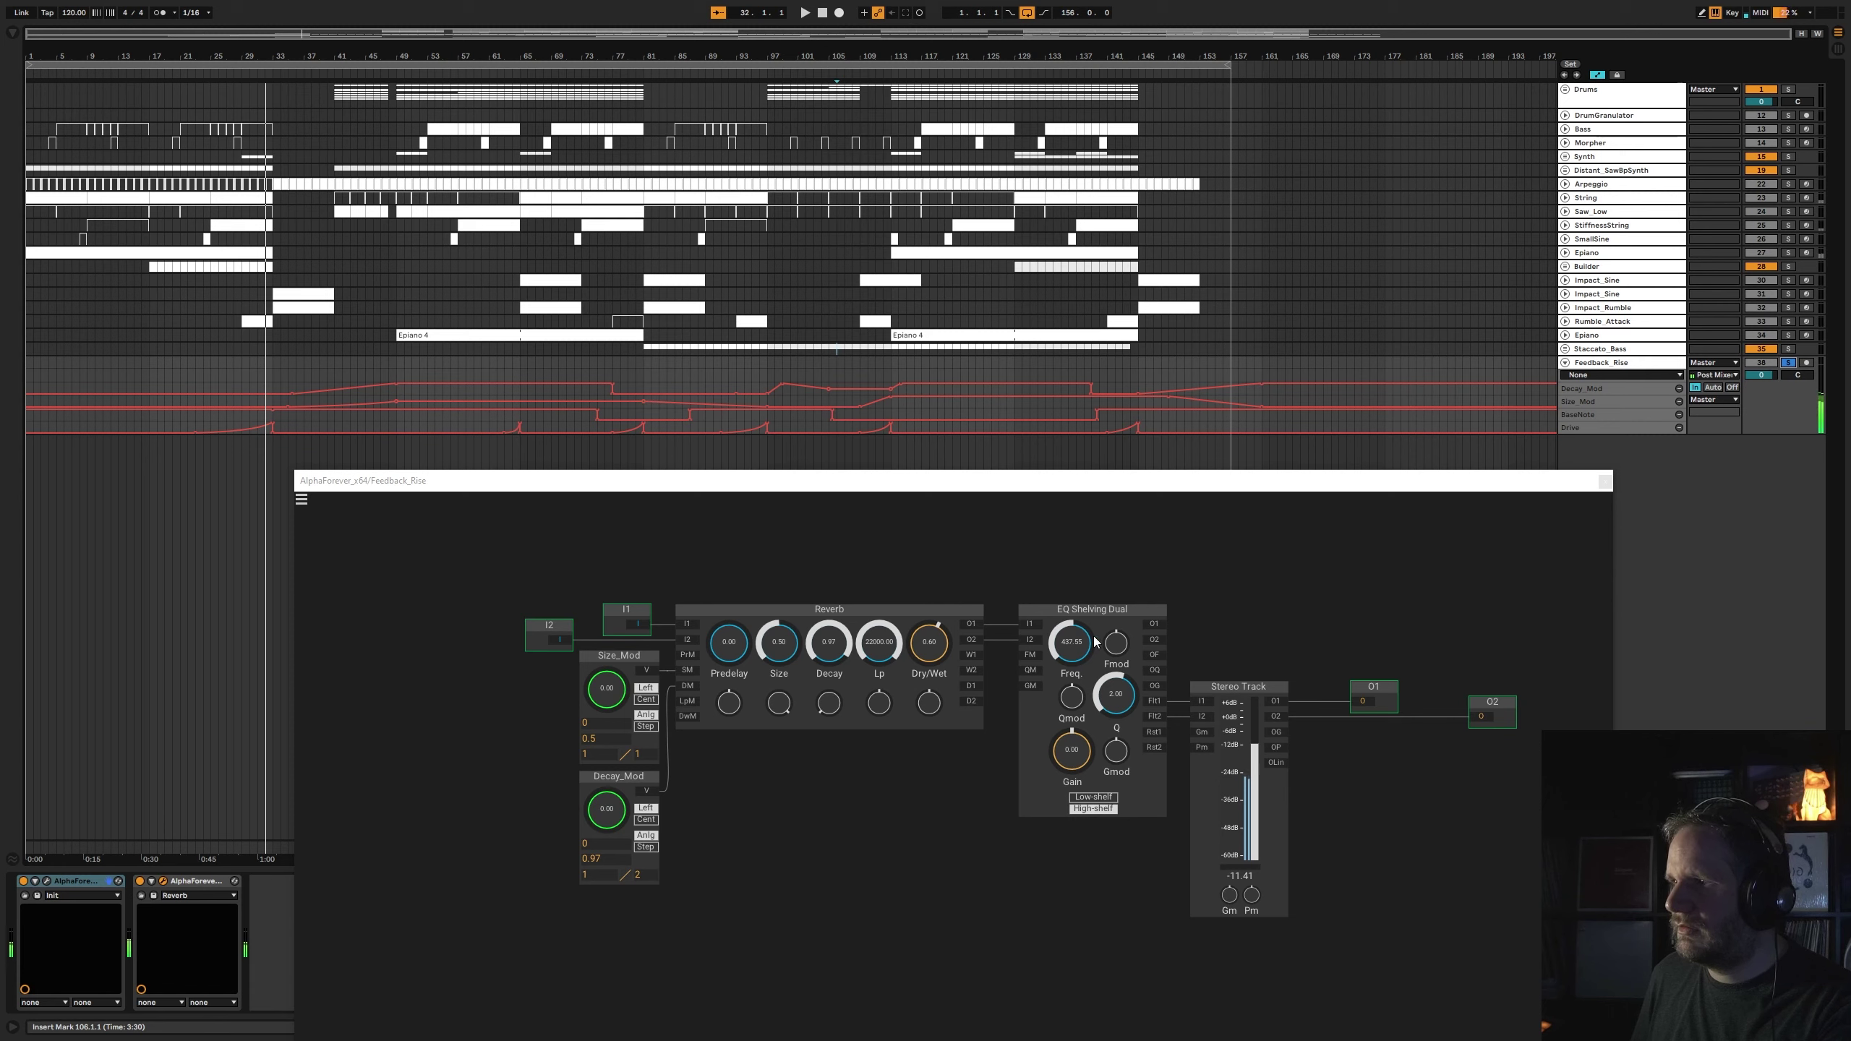
- Fine-tune the EQ Shelving Dual frequency and Stereo Track level in the Feedback_Rise patch, and close it
{"action": "left_click_drag", "start_coordinate": [1087, 638], "coordinate": [1096, 627]}
{"action": "left_click_drag", "start_coordinate": [1255, 757], "coordinate": [1257, 761]}
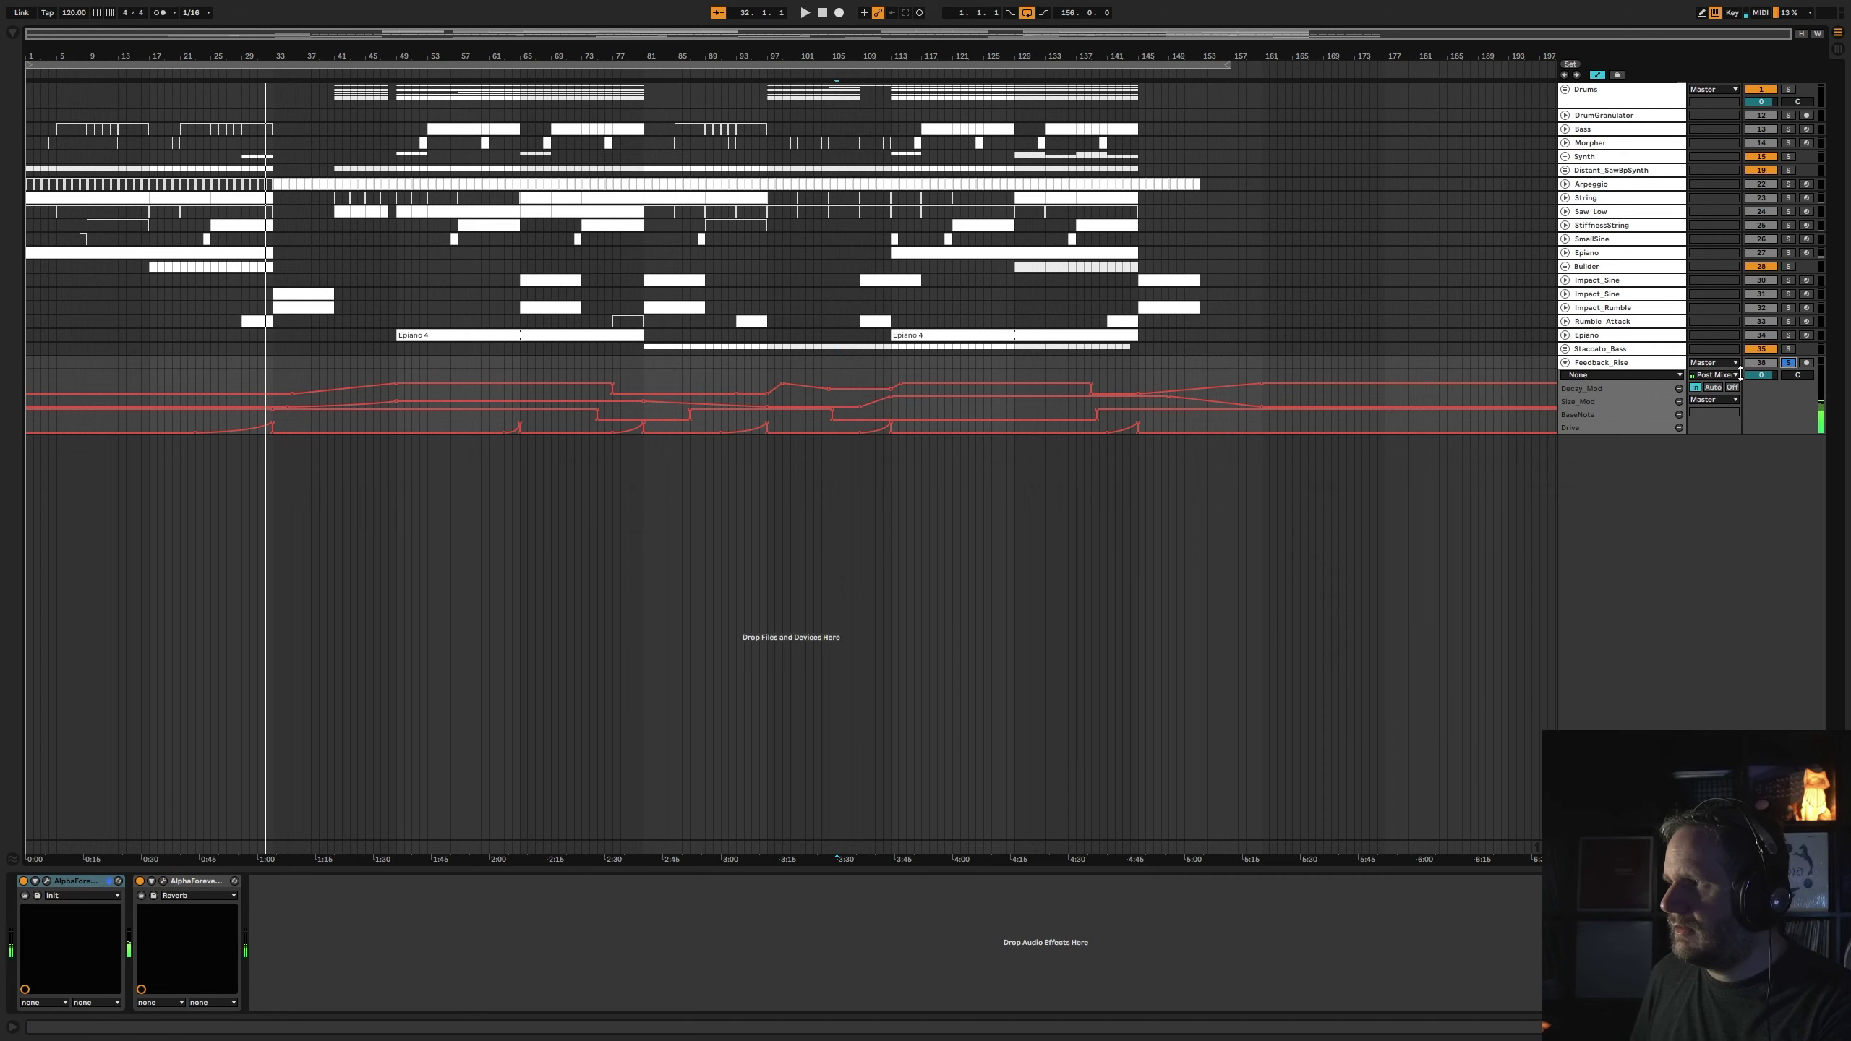
{"action": "left_click", "coordinate": [1604, 482]}
- Play the full mix from bar 106 and collapse the Feedback_Rise track
{"action": "key", "text": "space"}
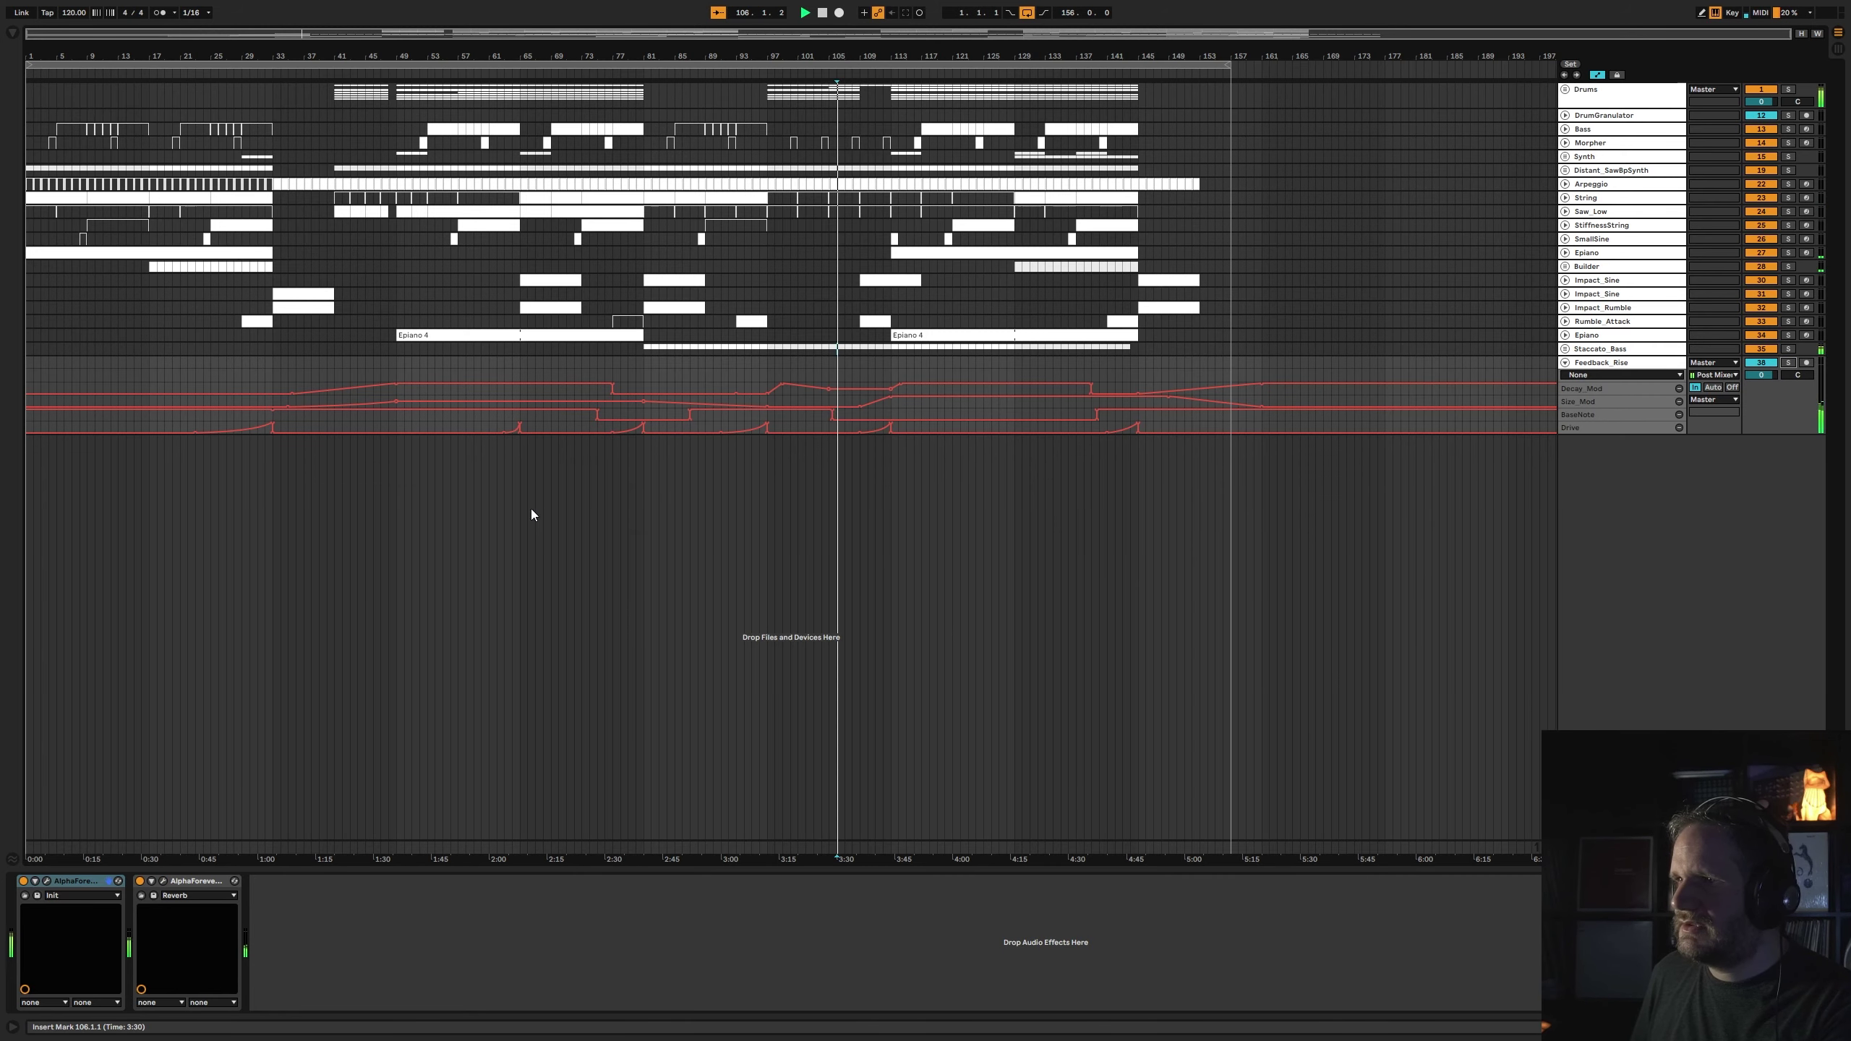
{"action": "left_click", "coordinate": [541, 515]}
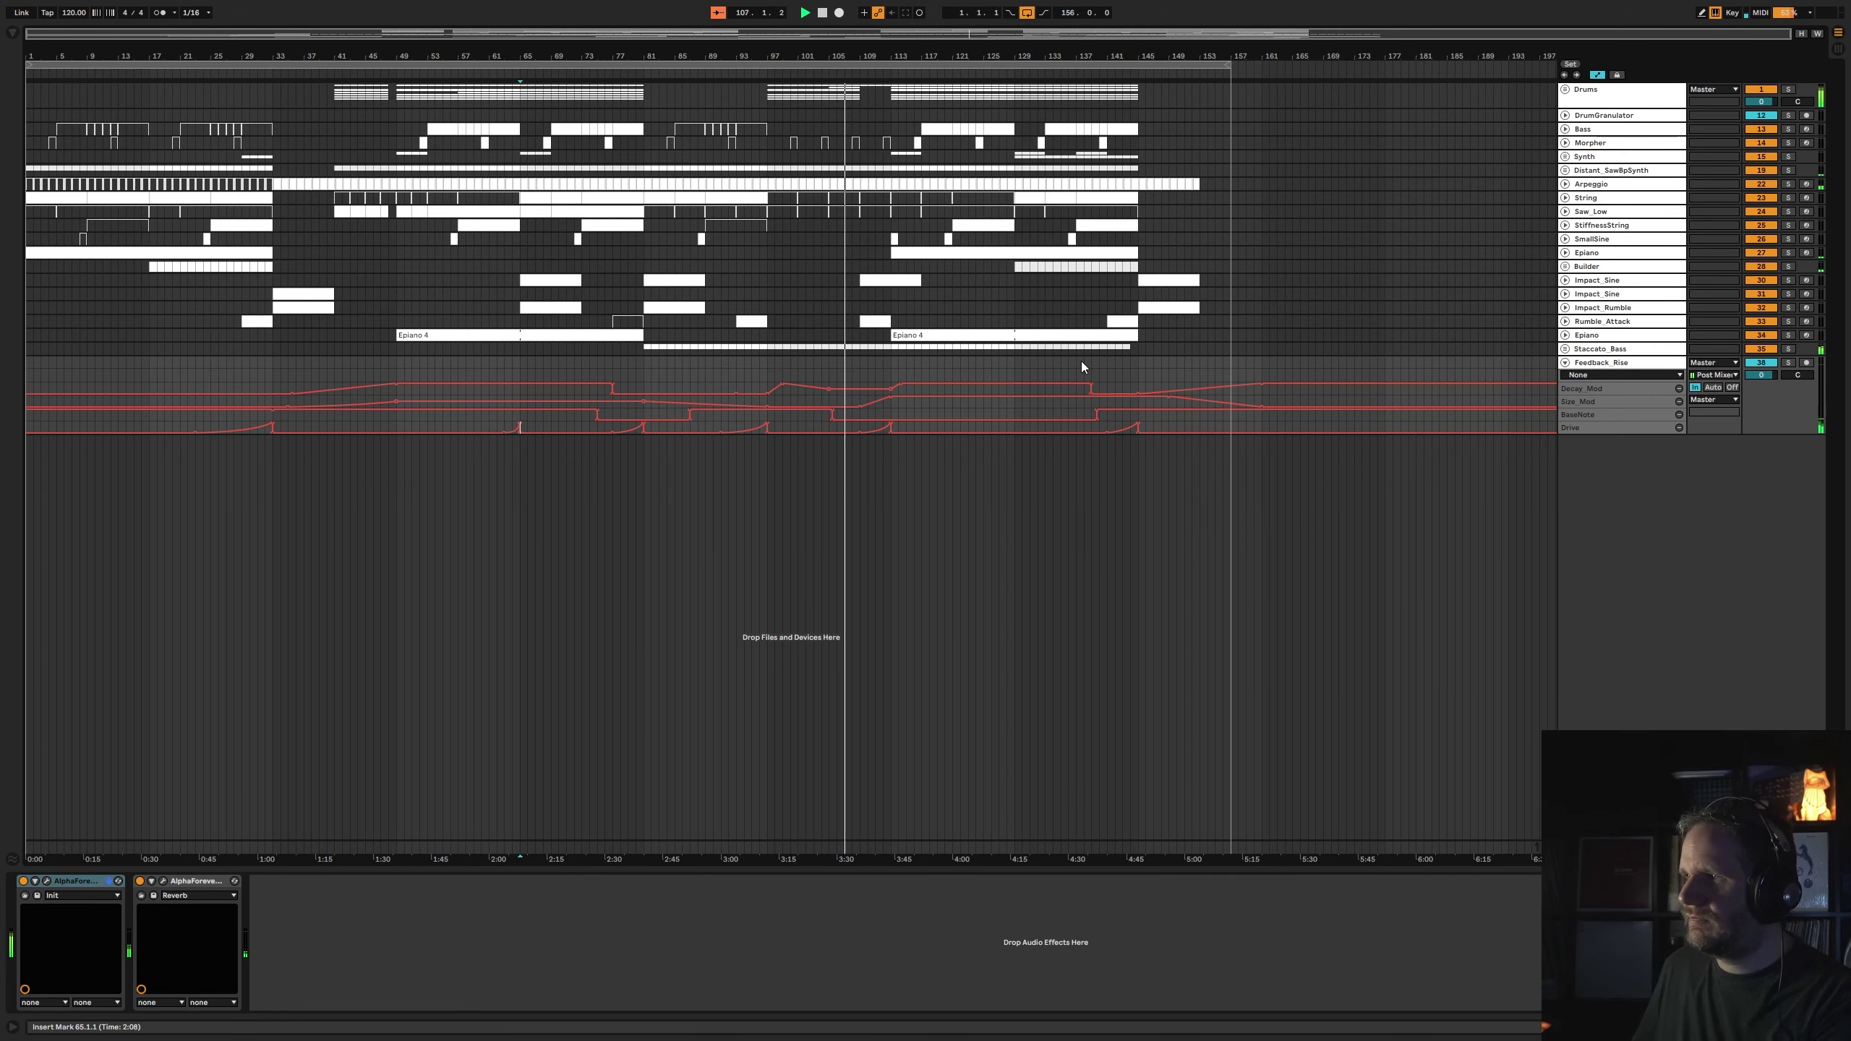
{"action": "left_click", "coordinate": [1565, 363]}
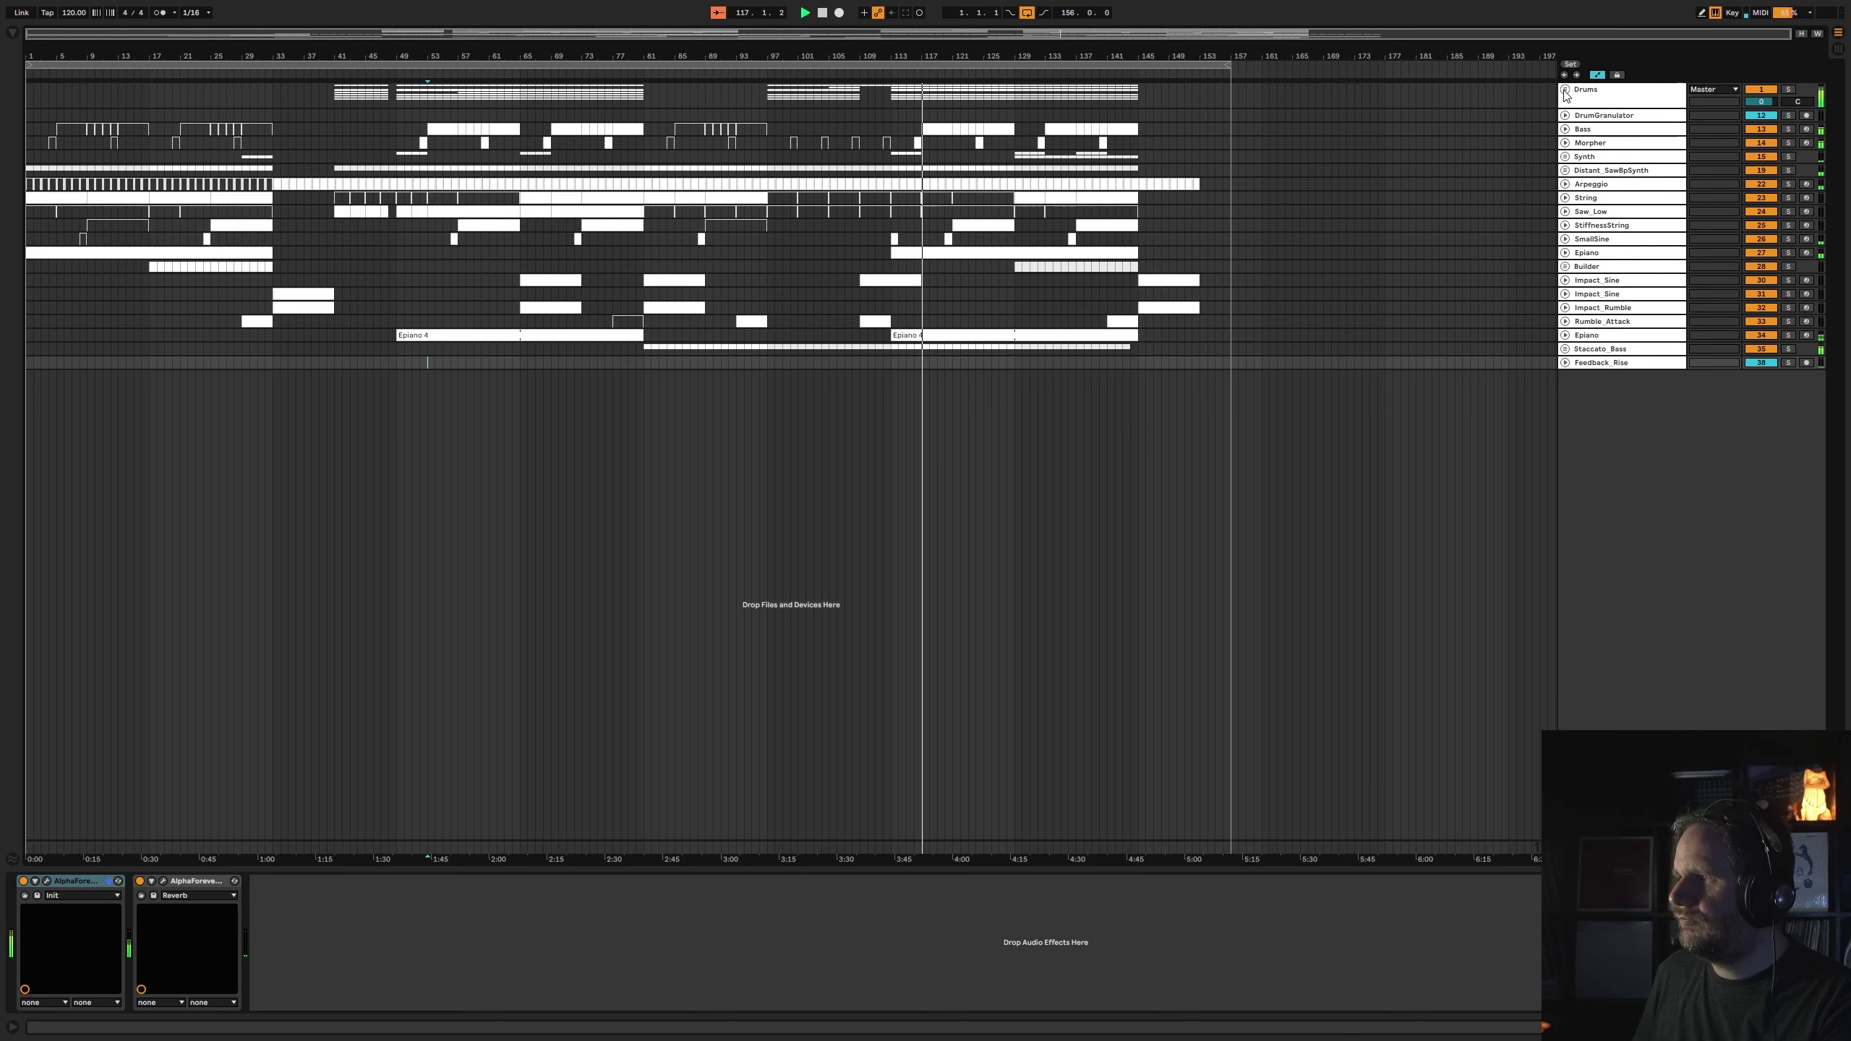
- Check the shelving EQ and output level in the last patch of the Bass track, and close it
{"action": "left_click", "coordinate": [1600, 132]}
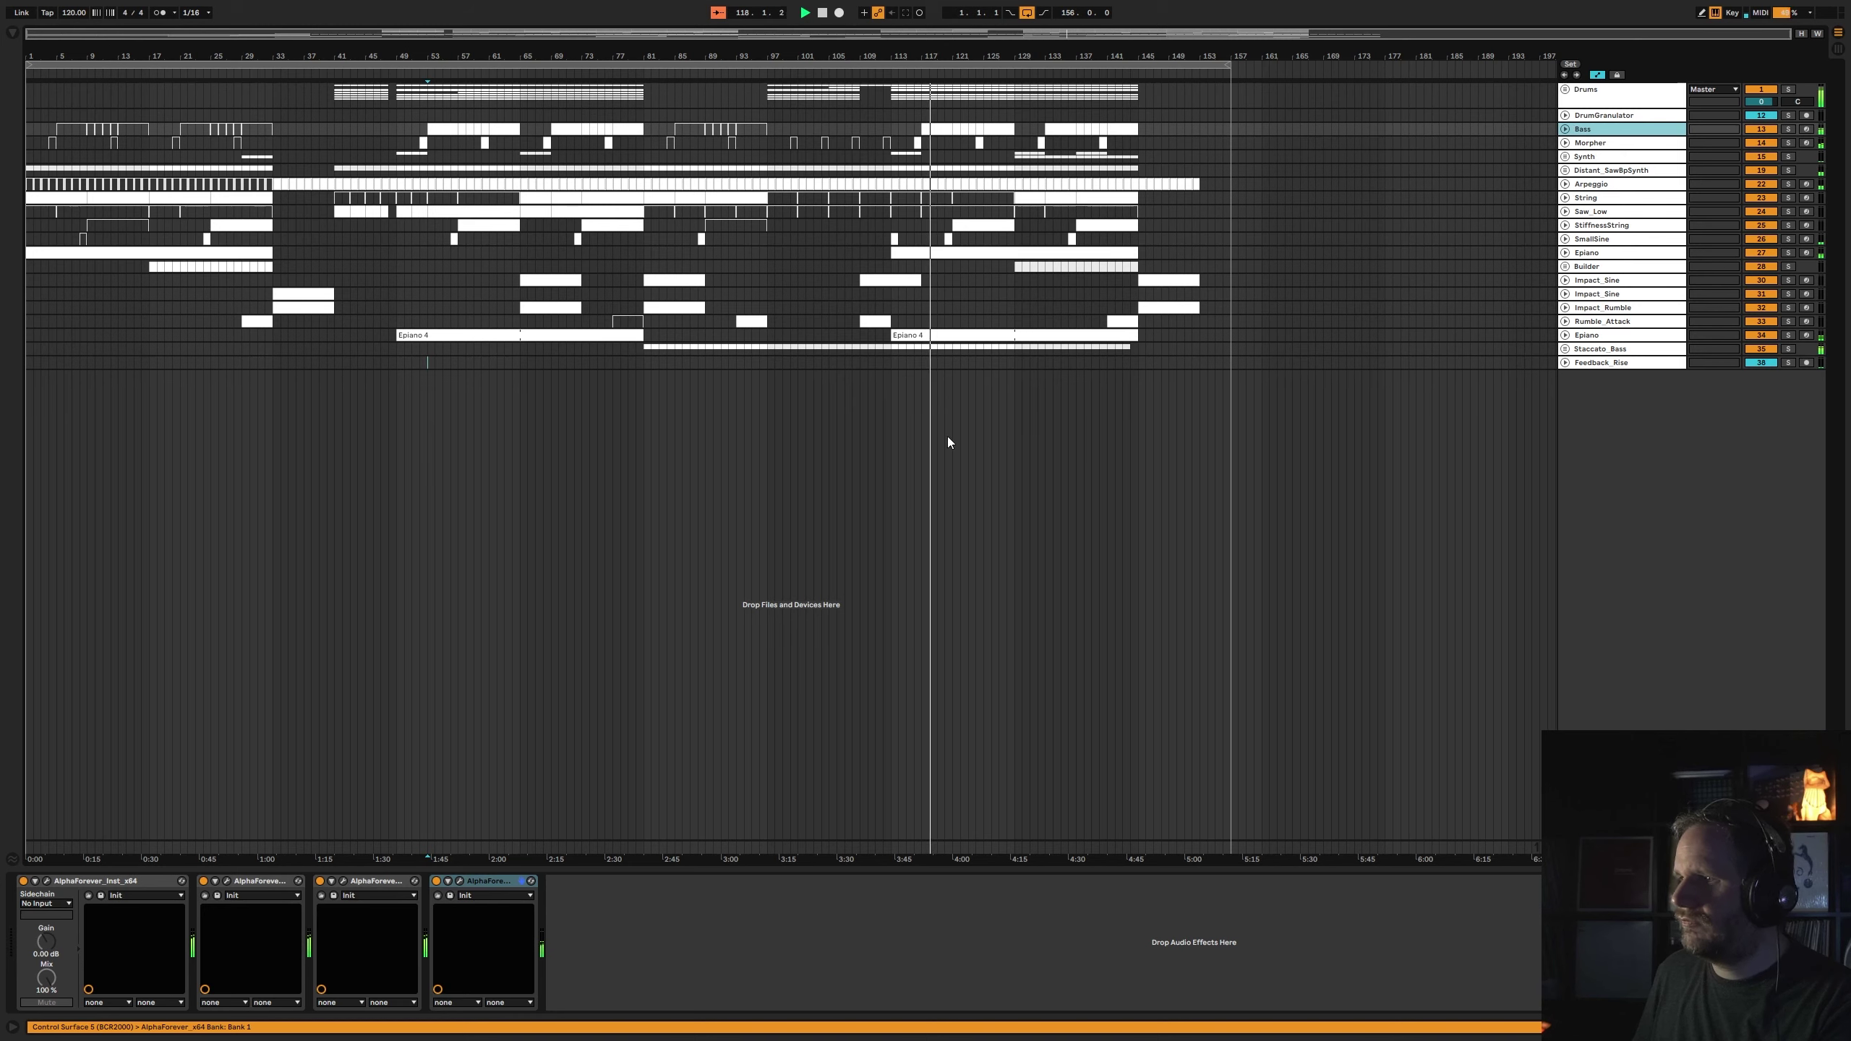
{"action": "left_click", "coordinate": [459, 882]}
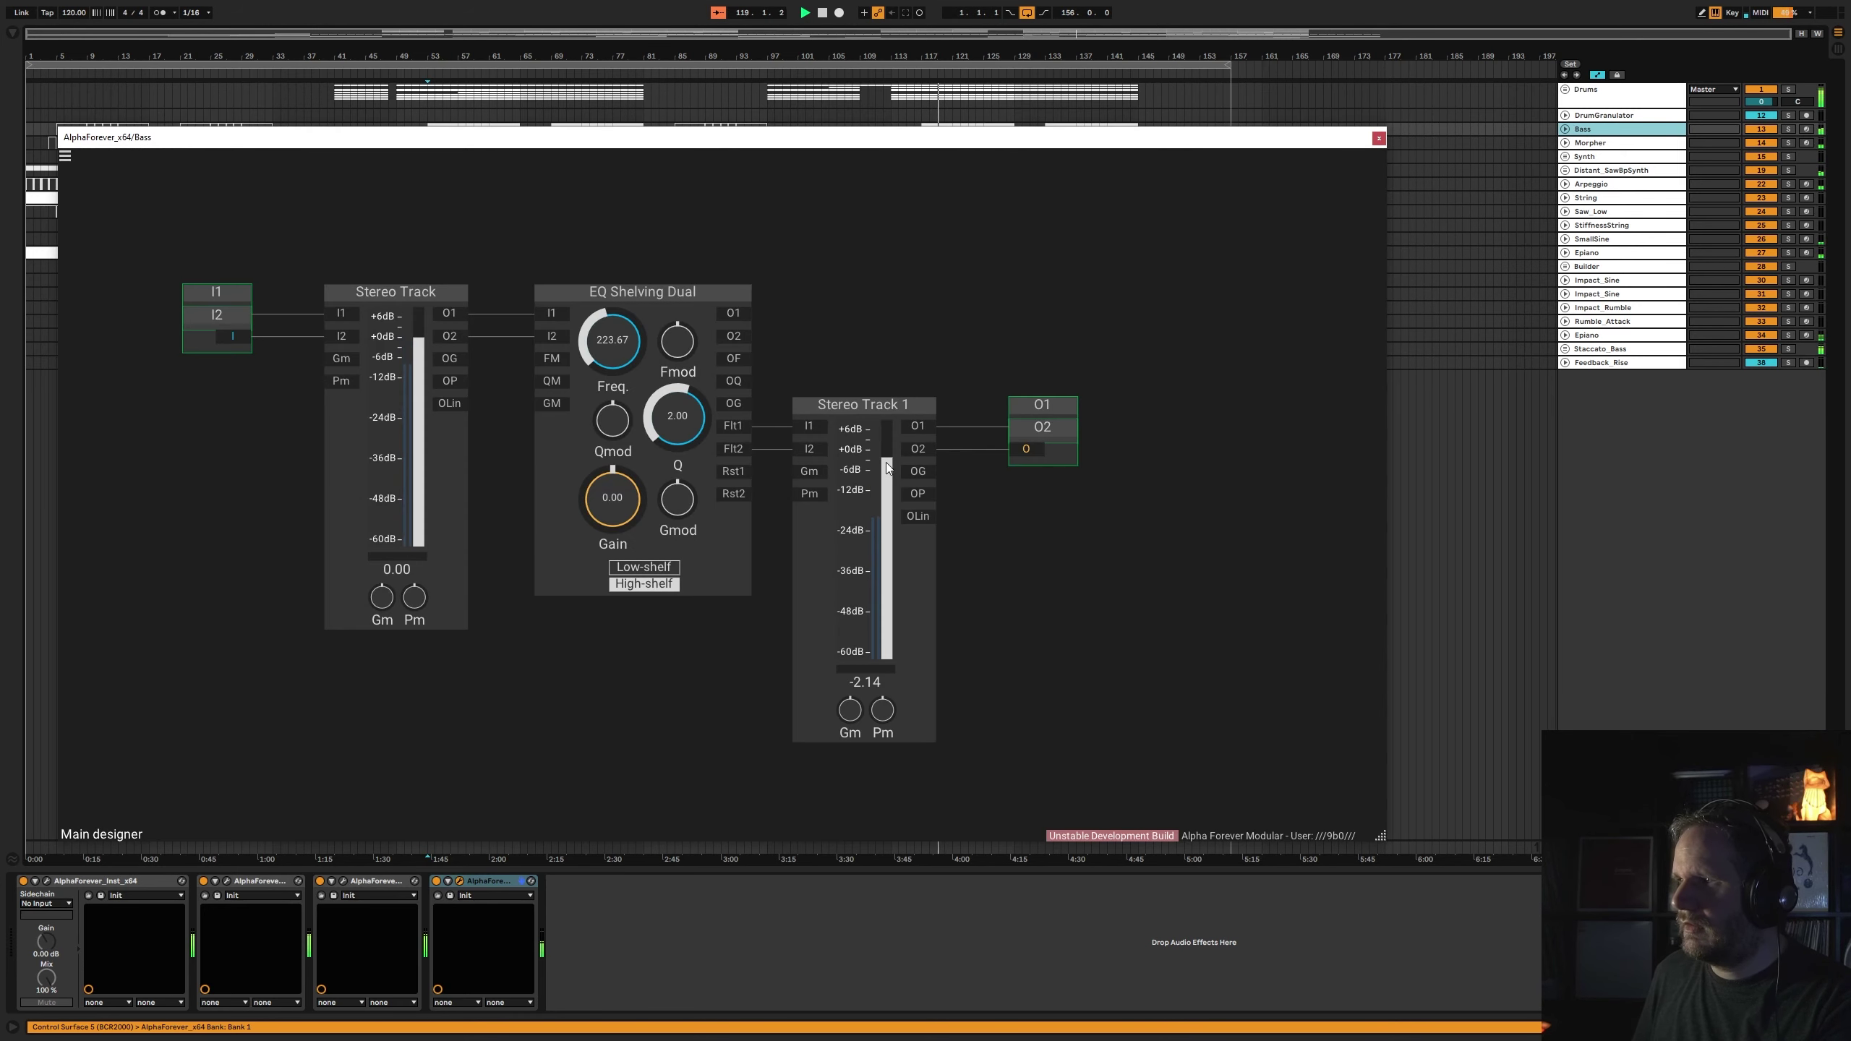
{"action": "left_click", "coordinate": [1378, 139]}
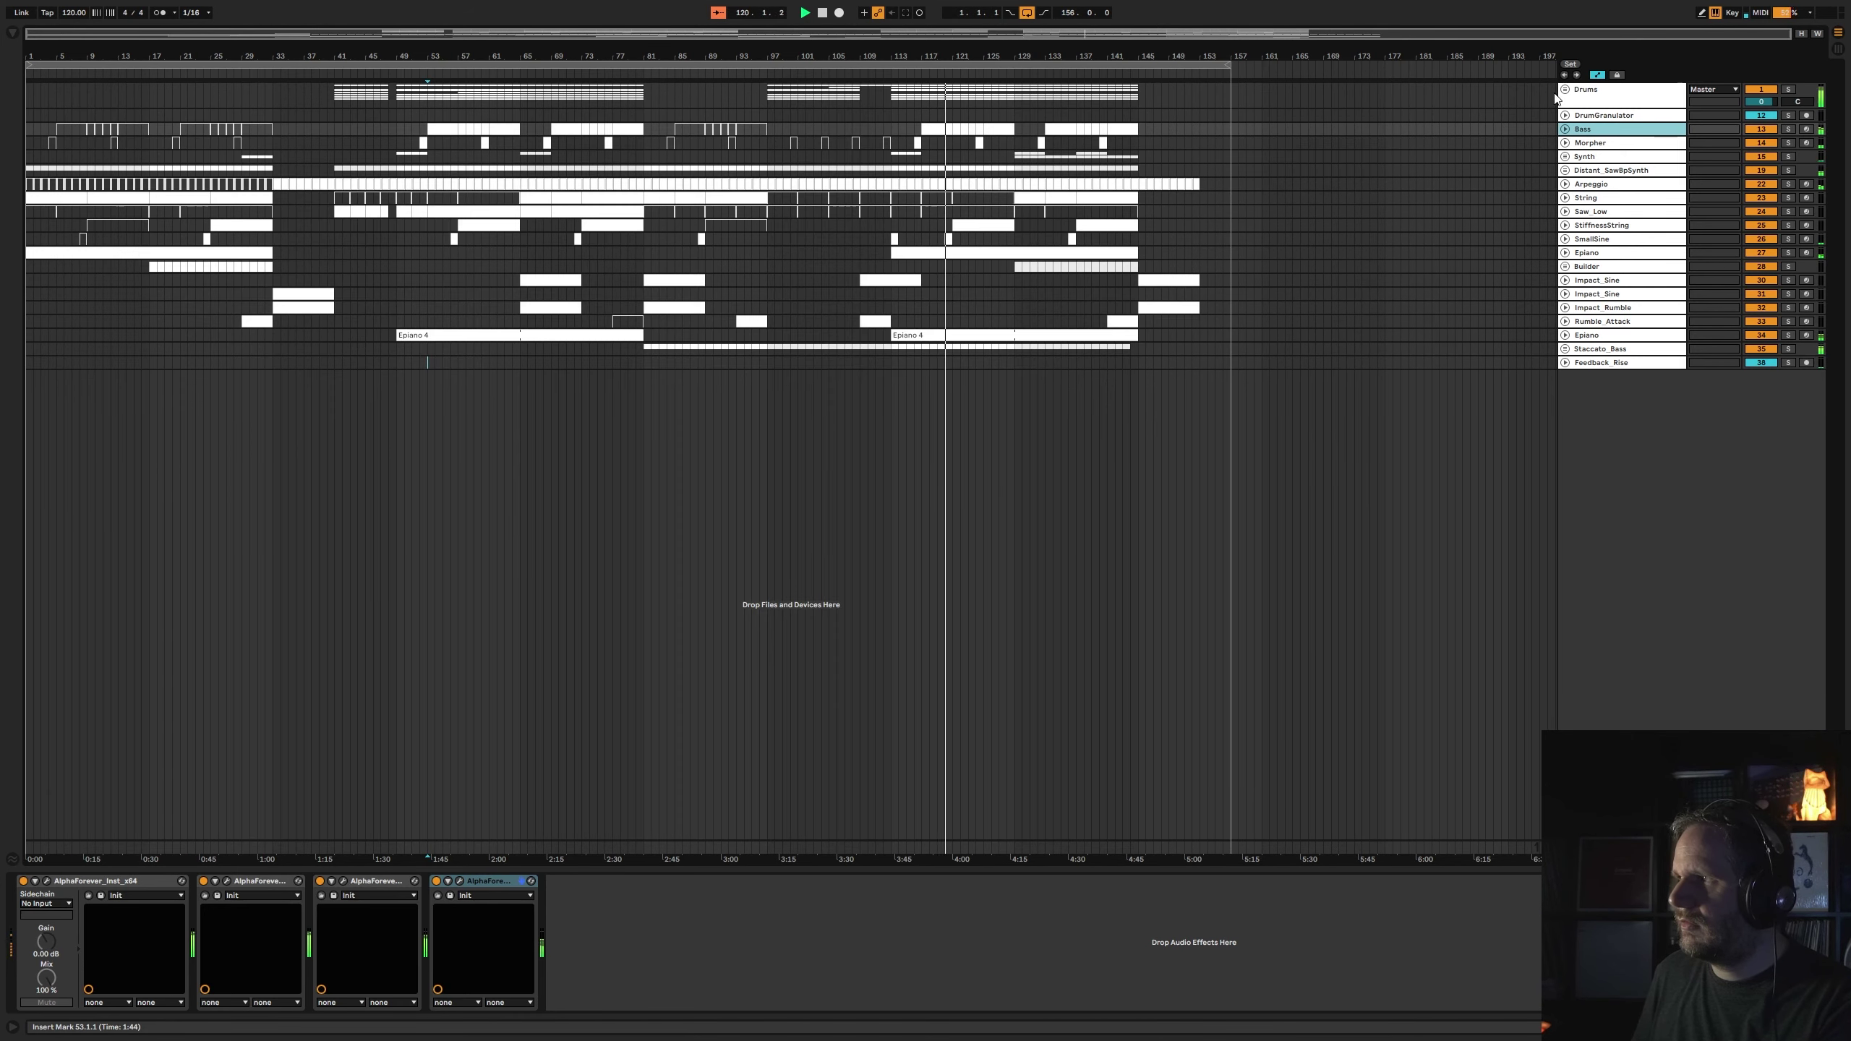
- Stop playback, expand the Drums group and select the Kick track
{"action": "left_click", "coordinate": [1565, 90]}
{"action": "key", "text": "space"}
{"action": "left_click", "coordinate": [1599, 190]}
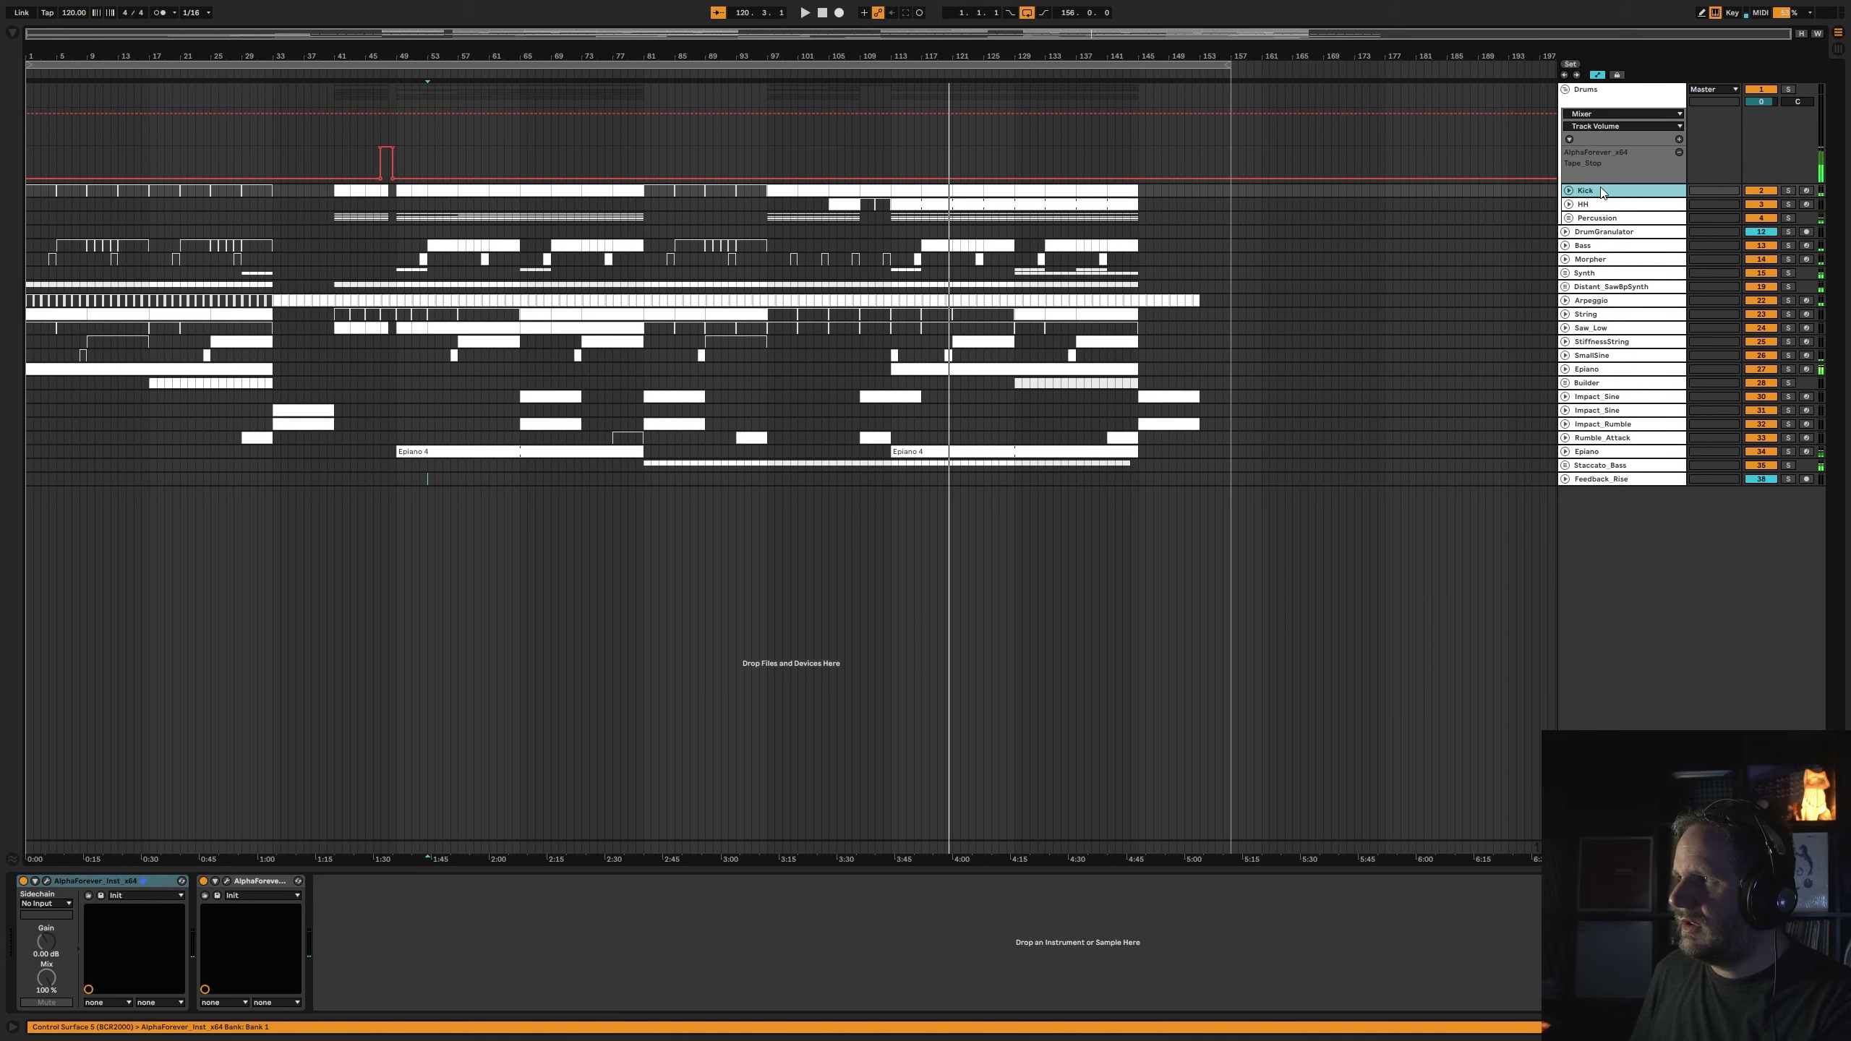
{"action": "left_click", "coordinate": [271, 478]}
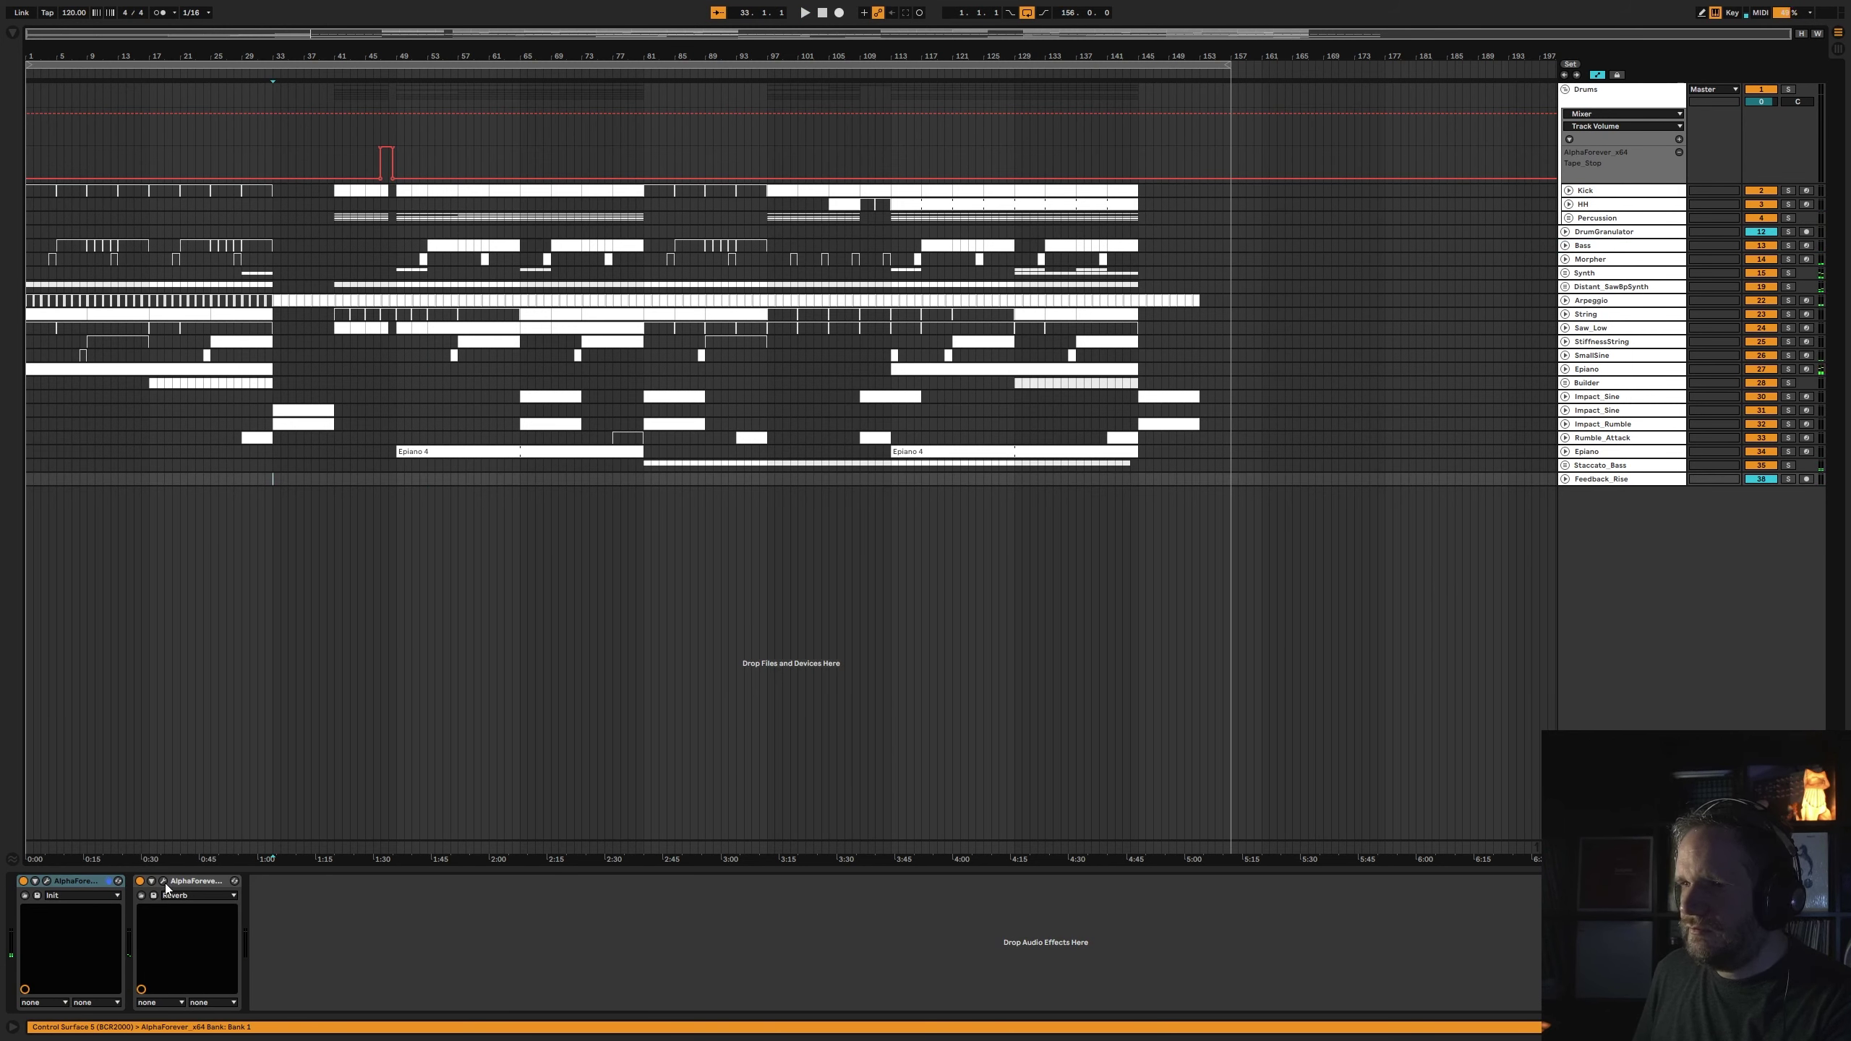
{"action": "left_click", "coordinate": [1591, 191]}
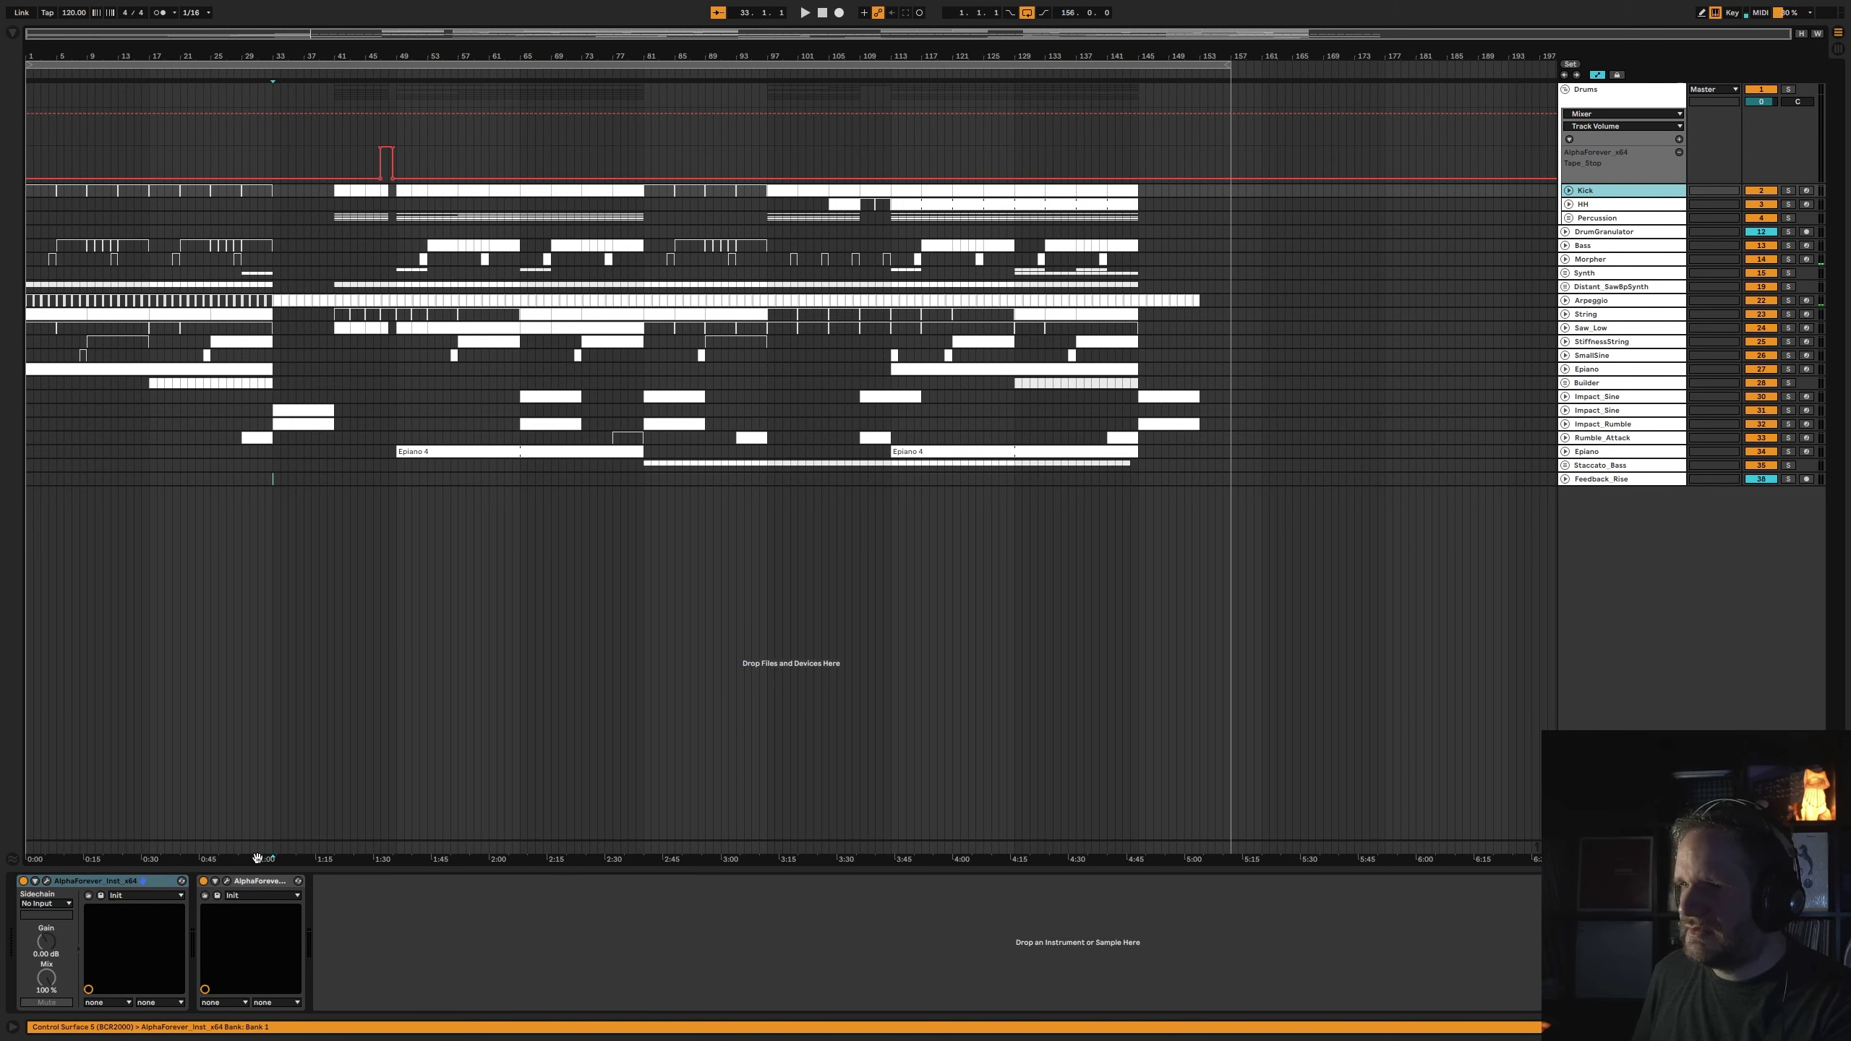
- Lower Stereo Track 1 to -4.33 dB in the second Kick patch and replay the song from about bar 97
{"action": "left_click", "coordinate": [227, 881]}
{"action": "scroll", "coordinate": [1141, 642], "scroll_direction": "up", "scroll_amount": 6}
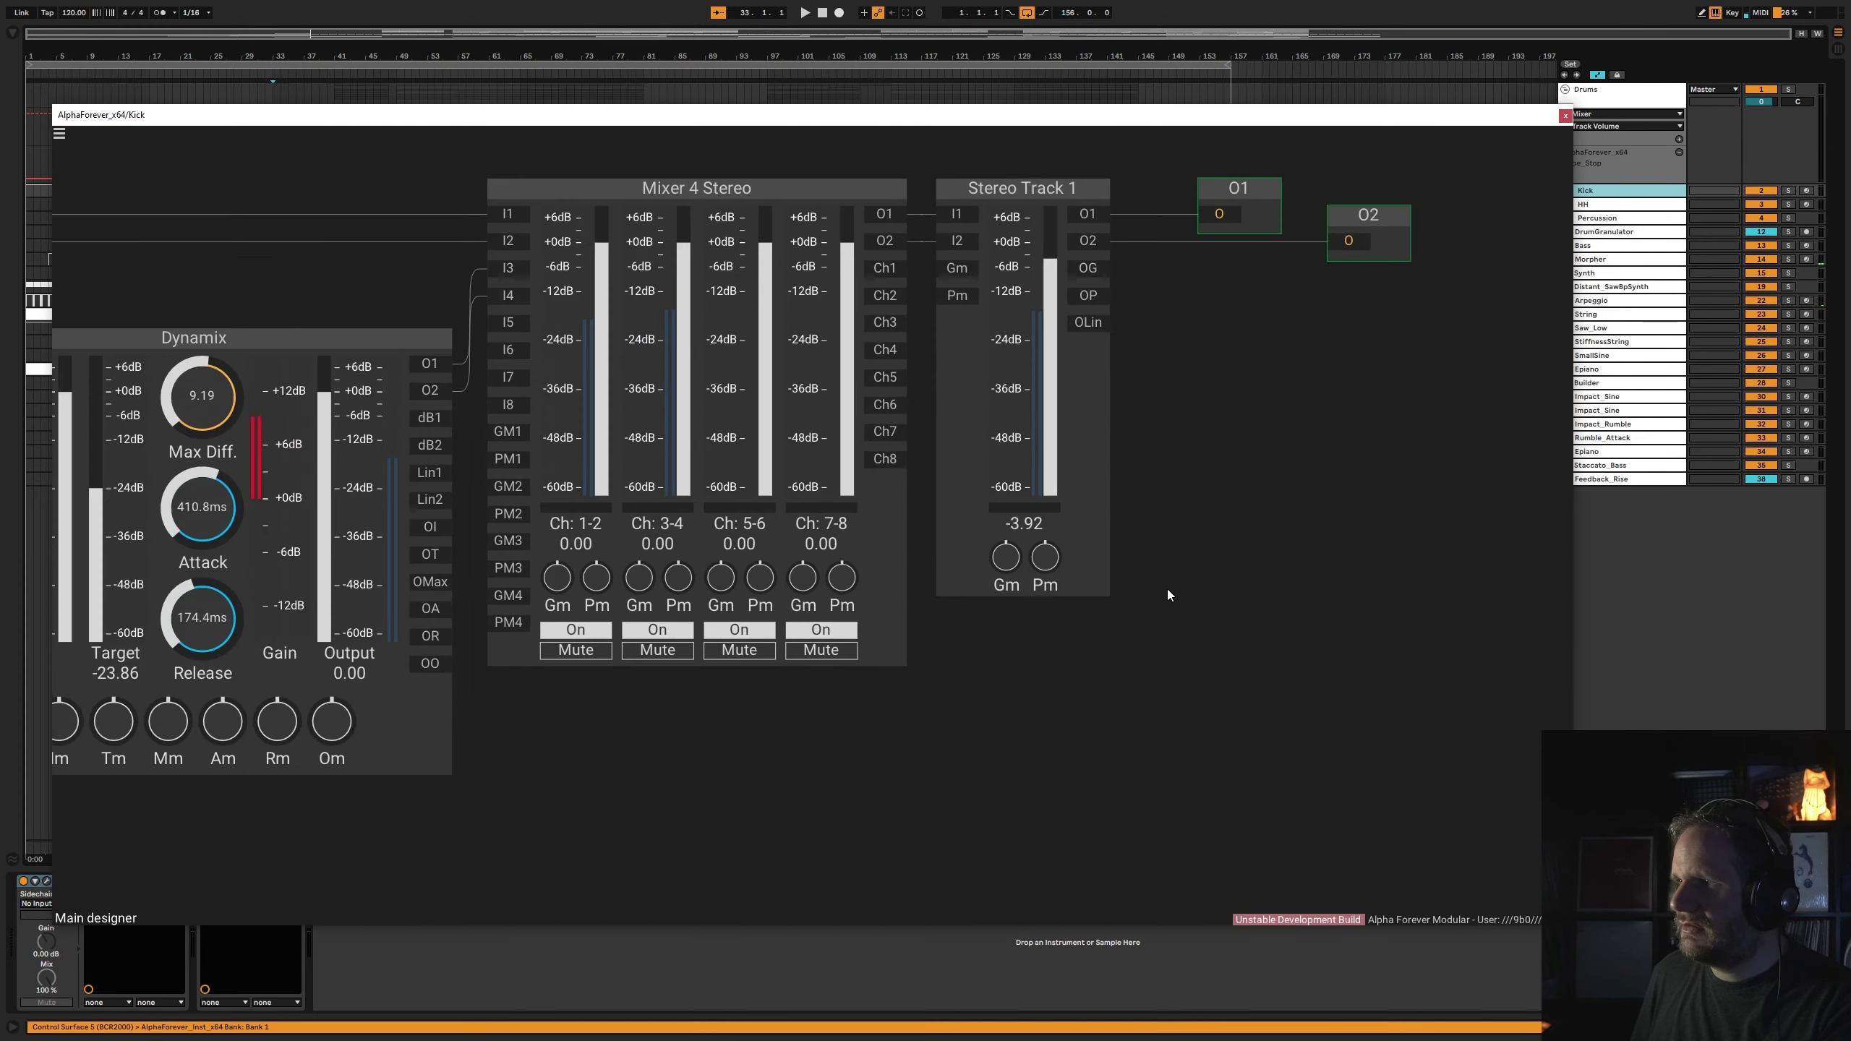
{"action": "left_click_drag", "start_coordinate": [1118, 585], "coordinate": [1104, 619]}
{"action": "left_click_drag", "start_coordinate": [1013, 410], "coordinate": [1021, 603]}
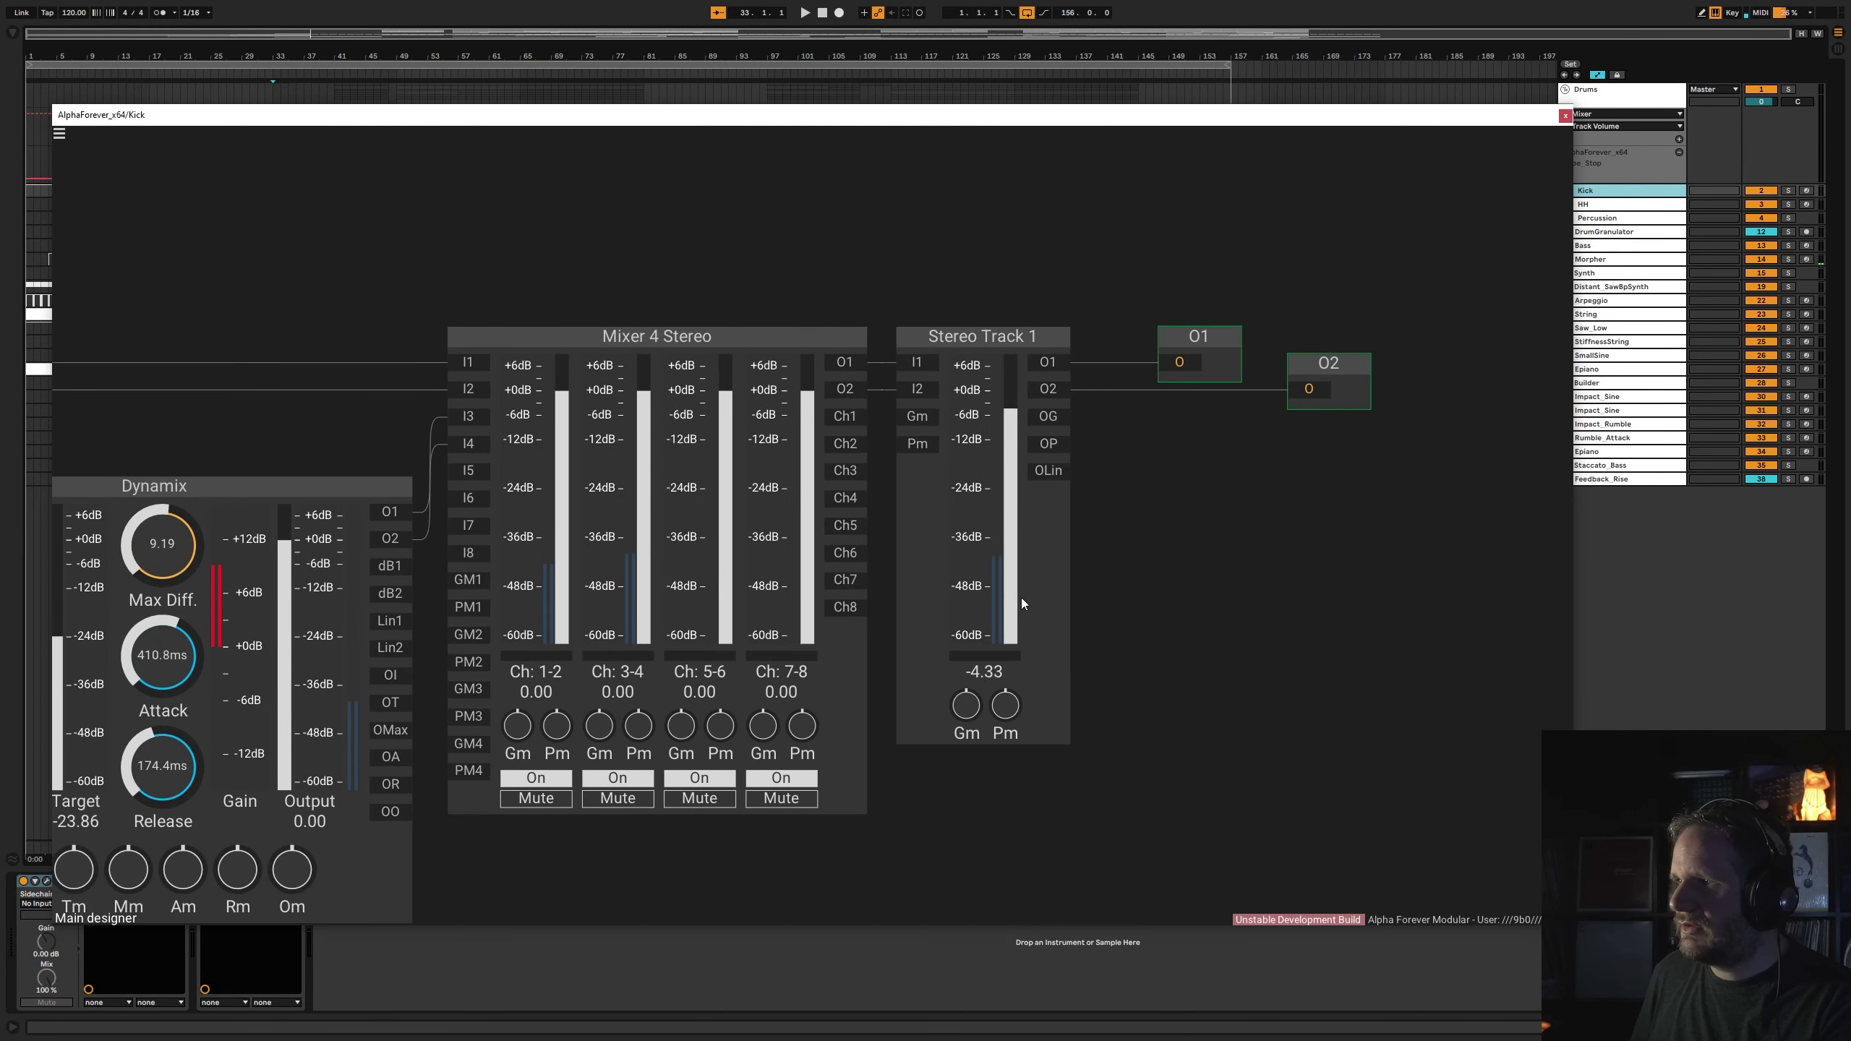
{"action": "left_click", "coordinate": [1565, 116]}
{"action": "left_click", "coordinate": [774, 75]}
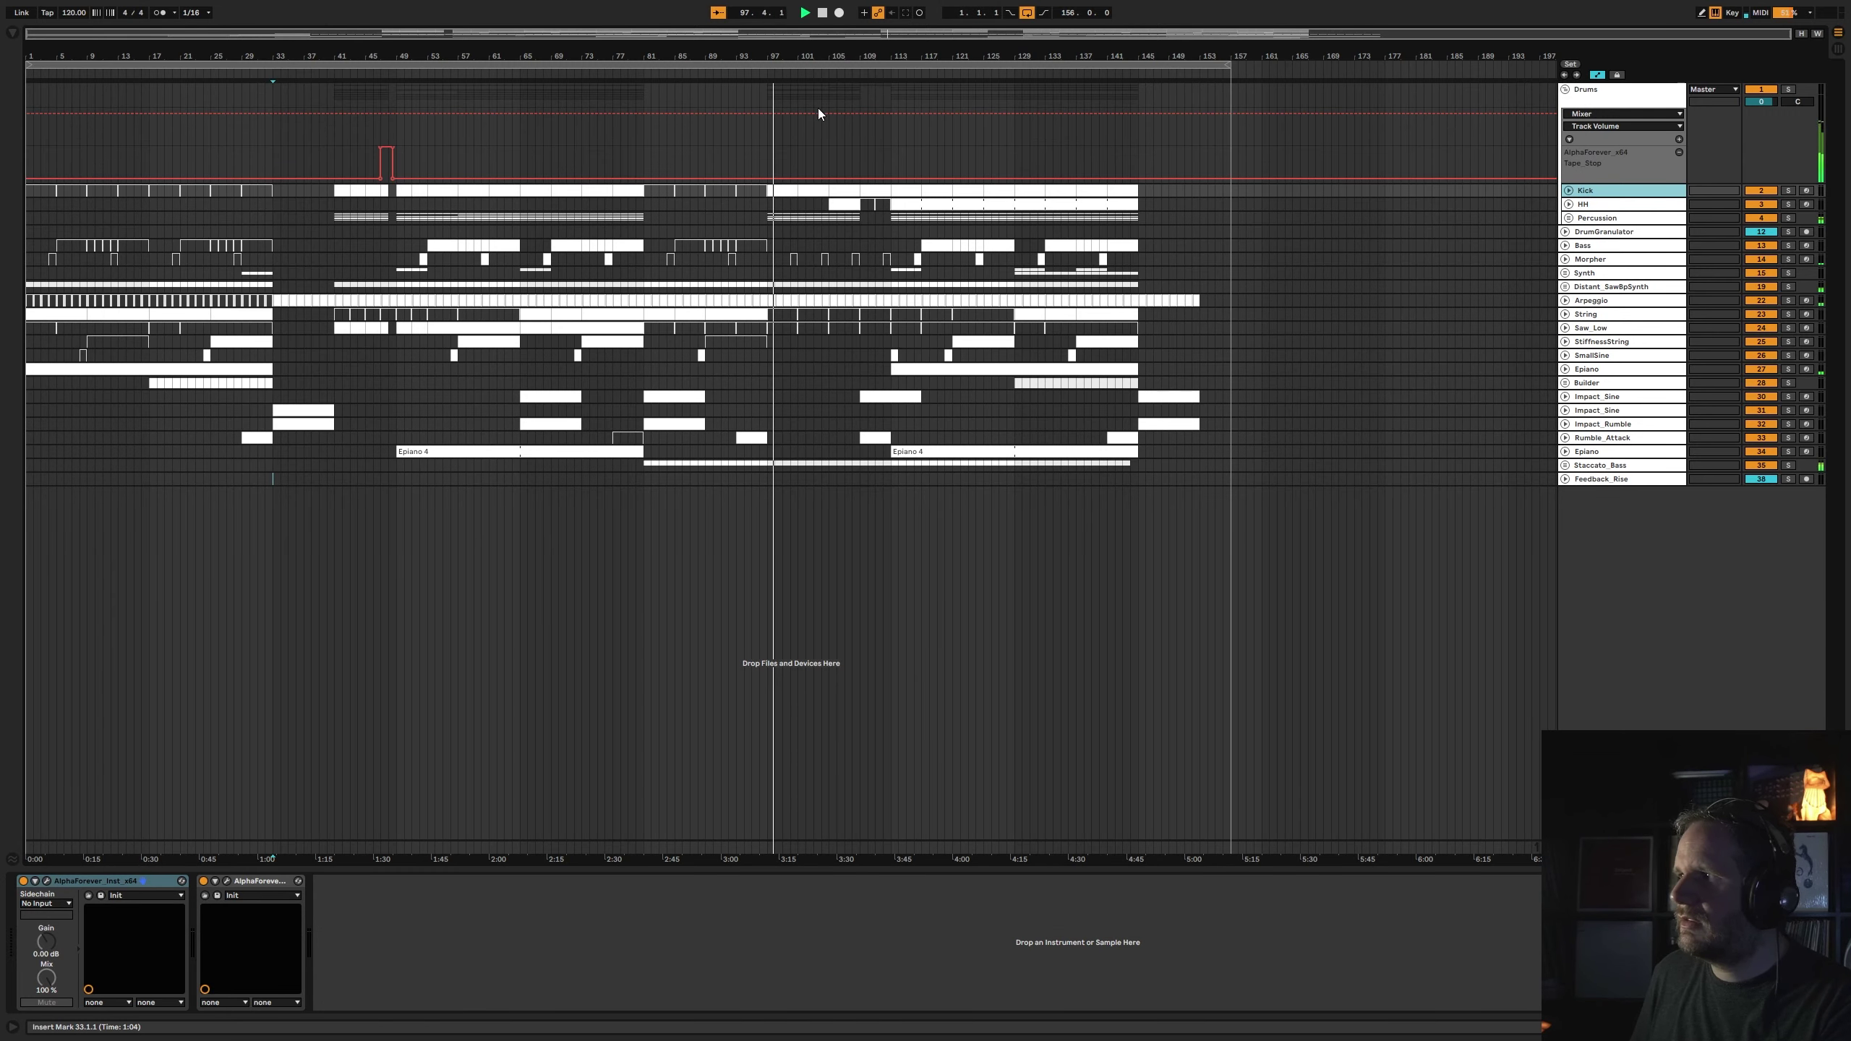
- Lower Stereo Track 1 to -6.31 dB in the second Kick patch, collapse the Drums group and replay from bar 105
{"action": "left_click", "coordinate": [227, 880]}
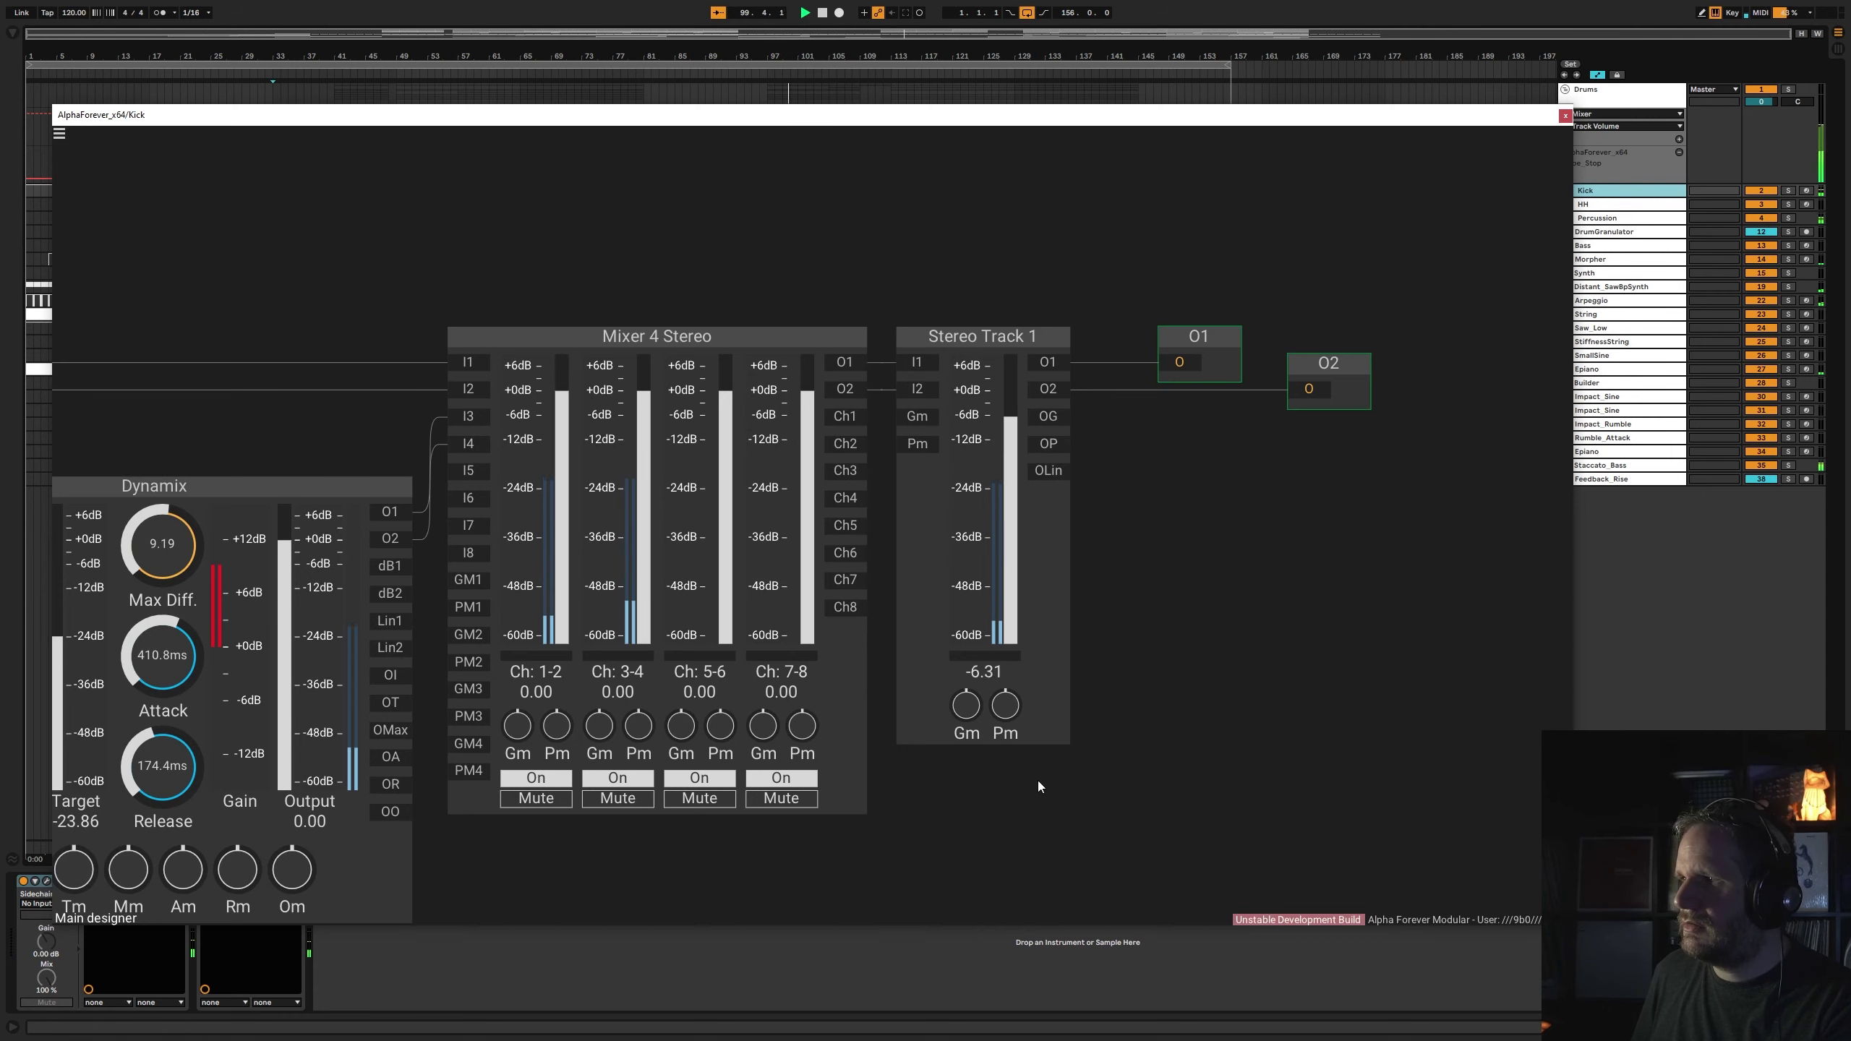
{"action": "left_click", "coordinate": [1565, 115]}
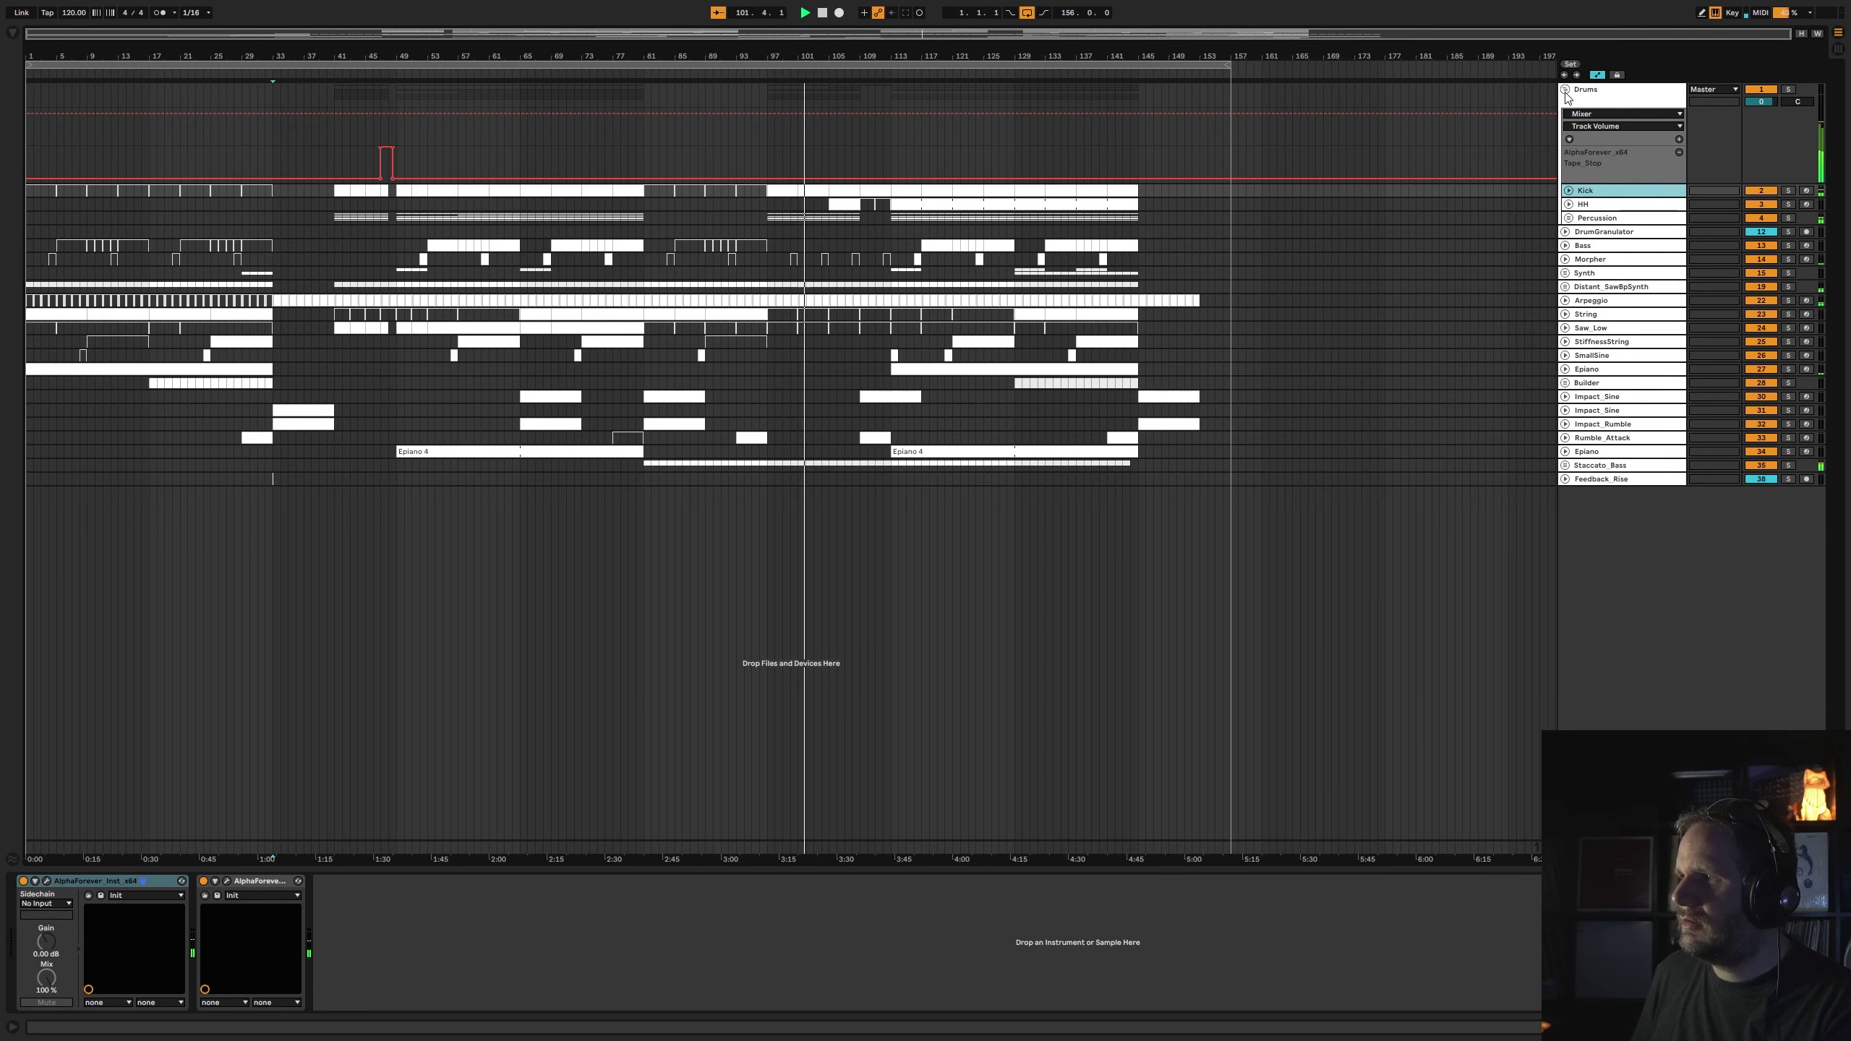
{"action": "left_click", "coordinate": [1566, 90]}
{"action": "left_click", "coordinate": [829, 465]}
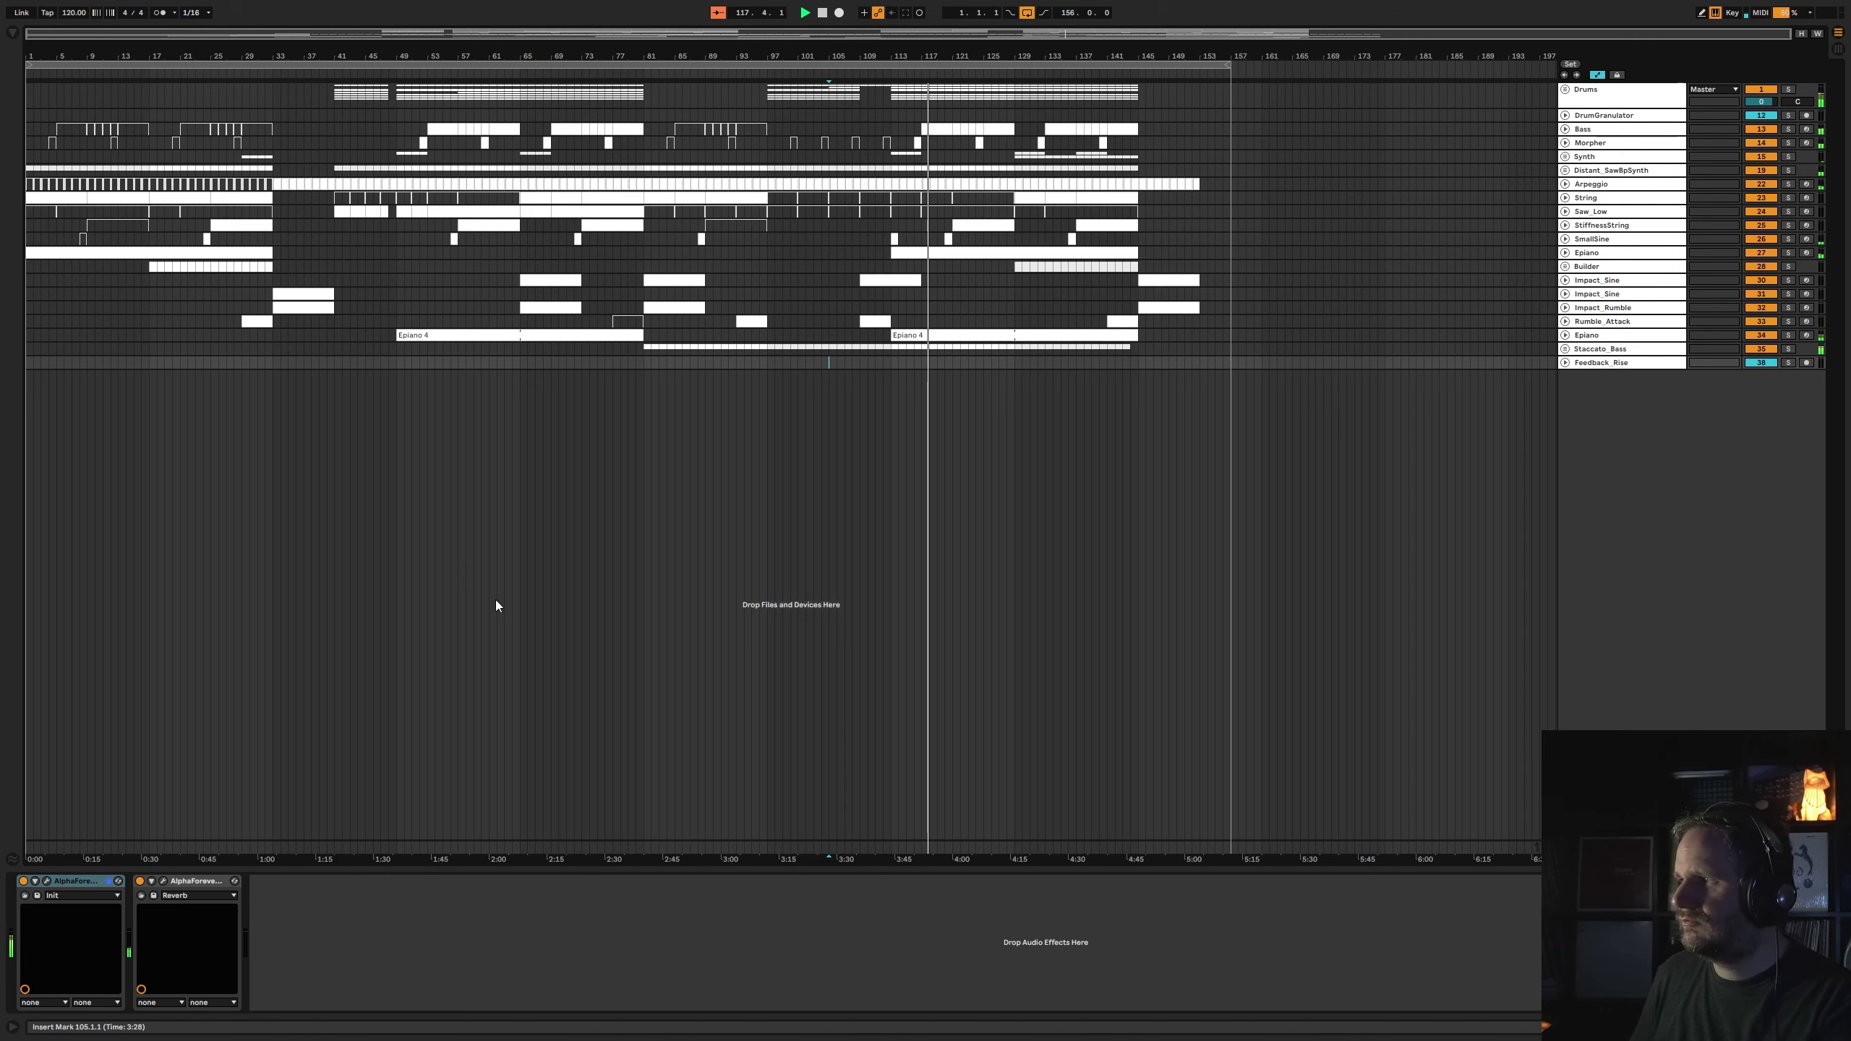
- In the last Bass patch, raise Stereo Track 1 to -1.57 dB, lower the shelving EQ frequency to 112.82, and close it
{"action": "left_click", "coordinate": [1587, 130]}
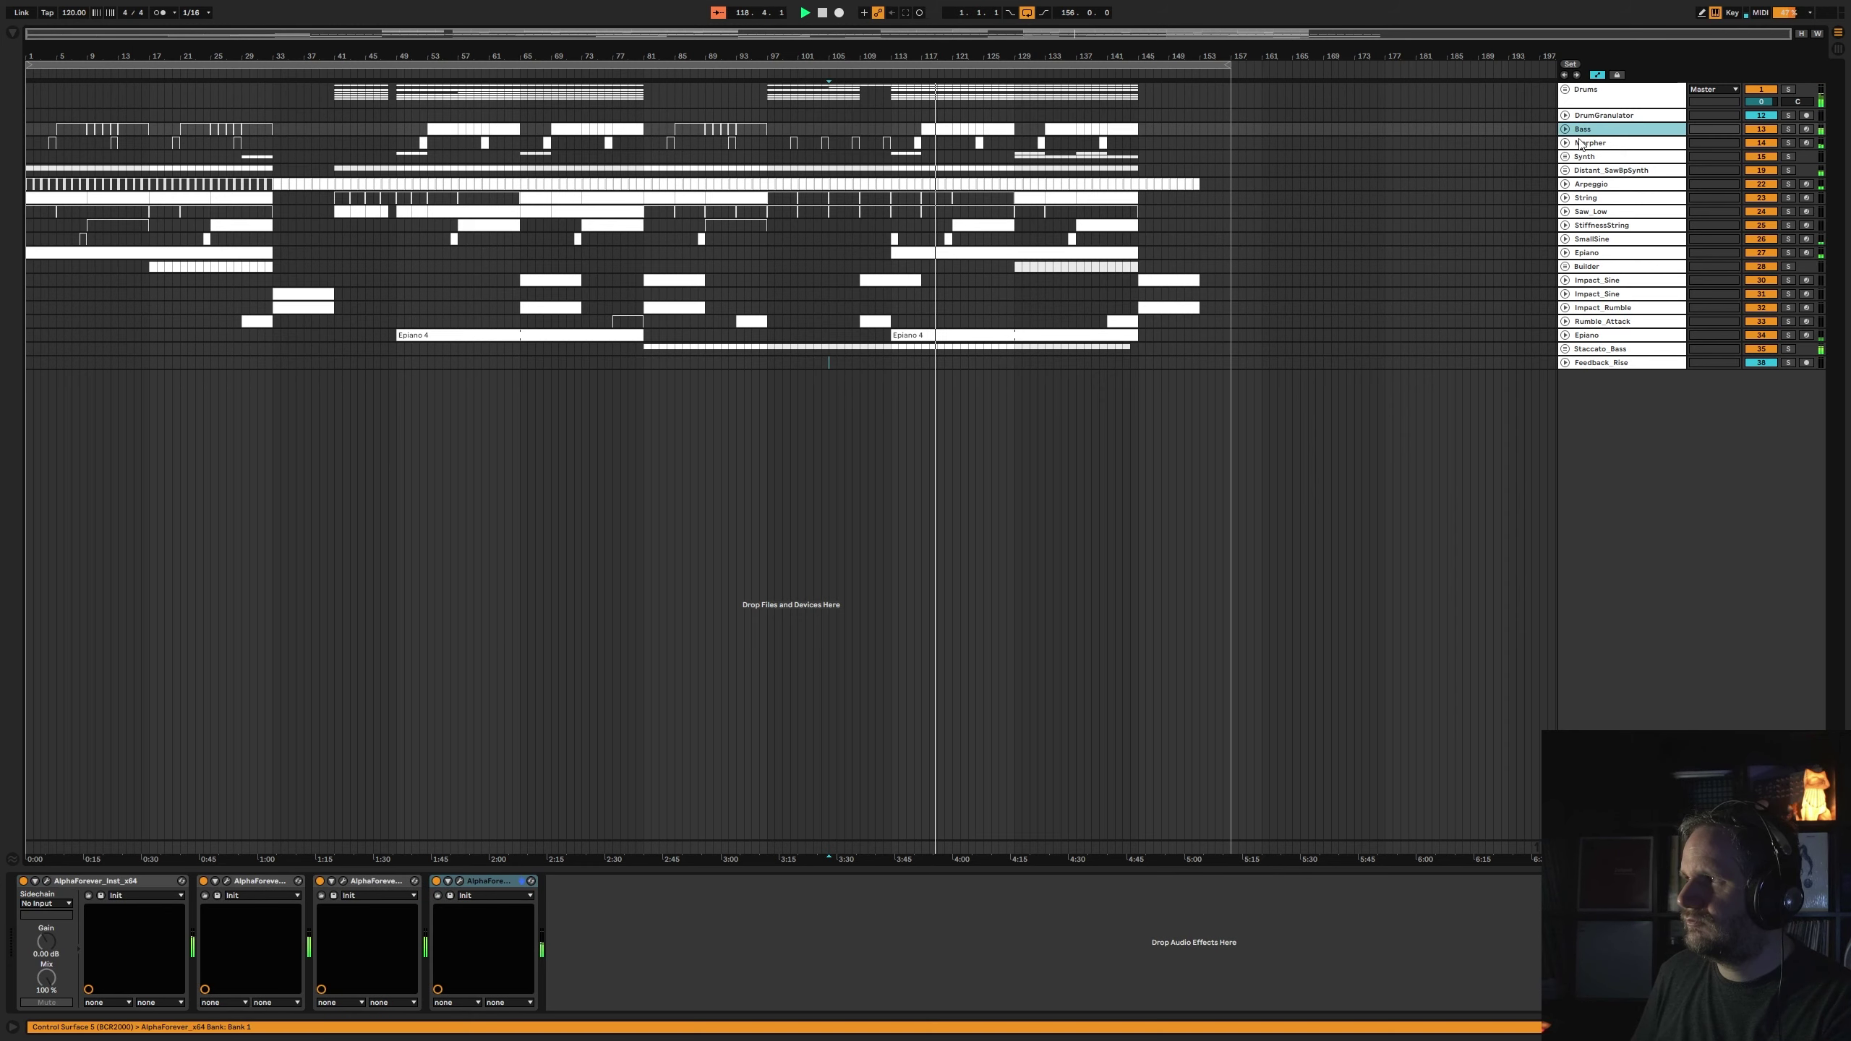
{"action": "left_click", "coordinate": [461, 881]}
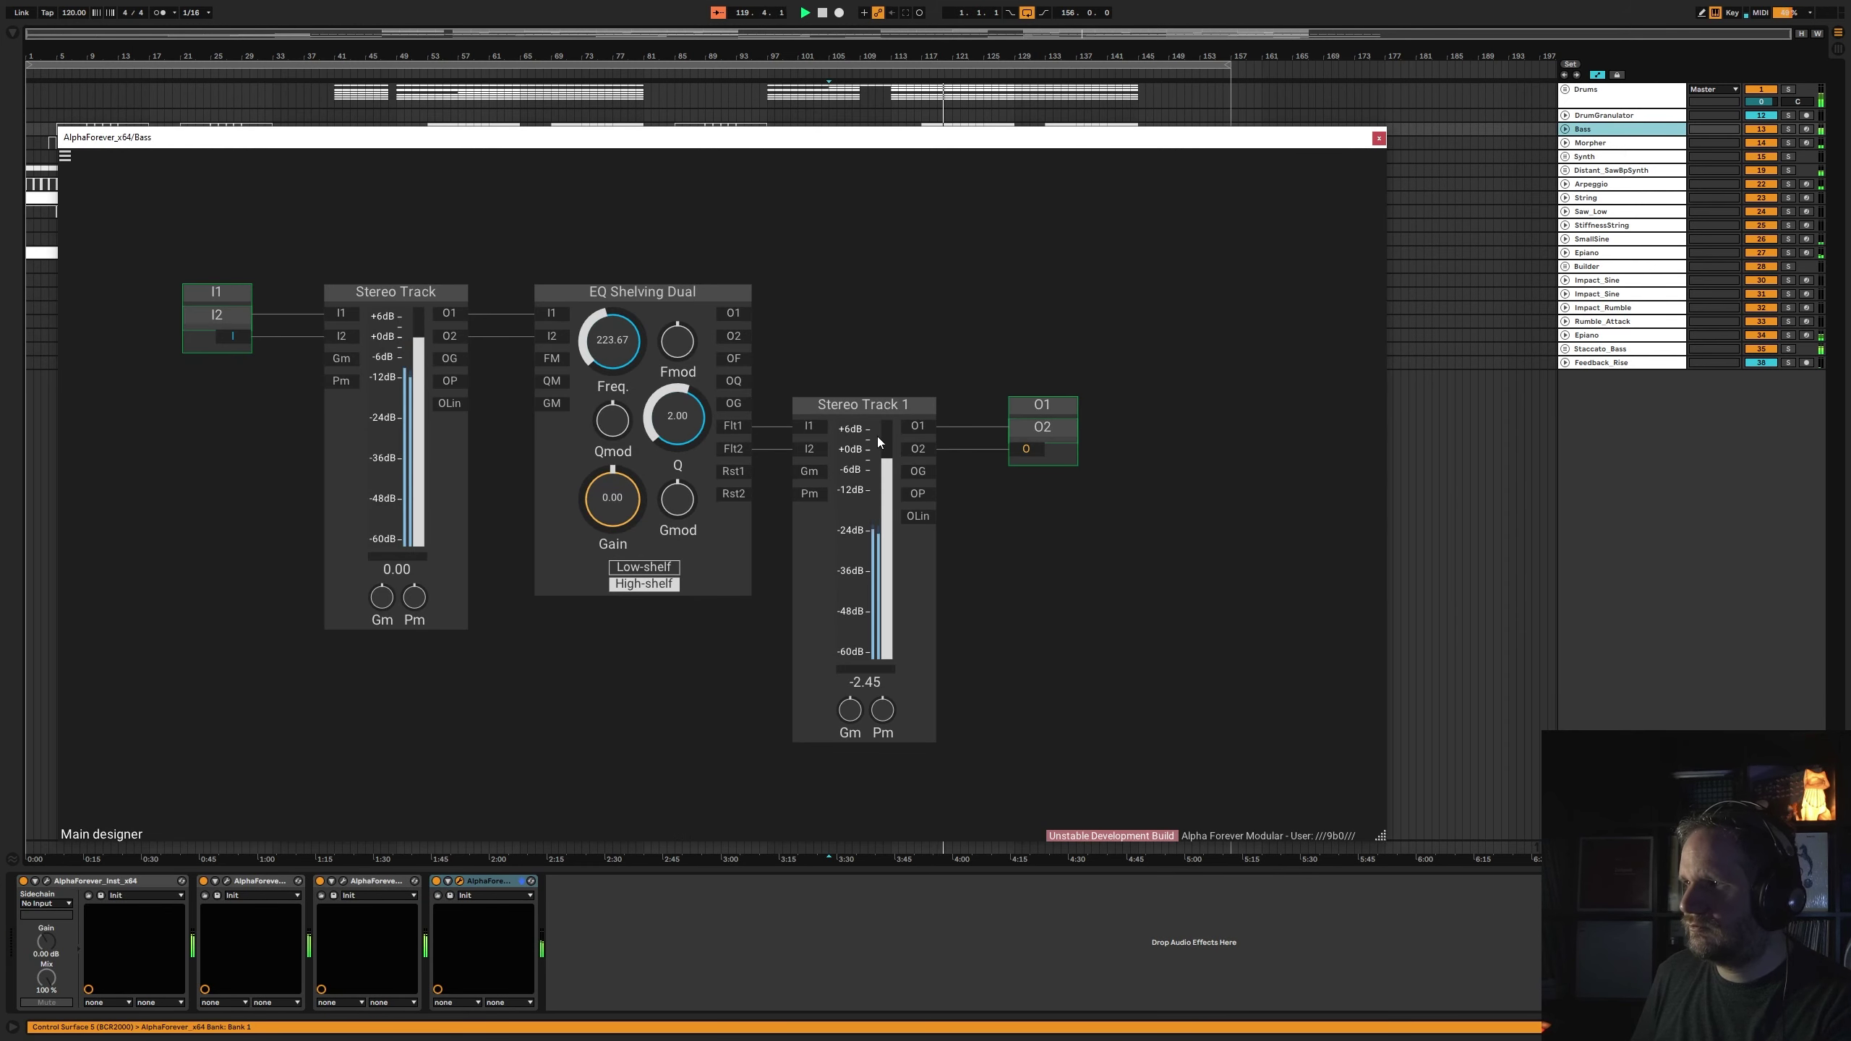
{"action": "left_click_drag", "start_coordinate": [884, 446], "coordinate": [883, 445]}
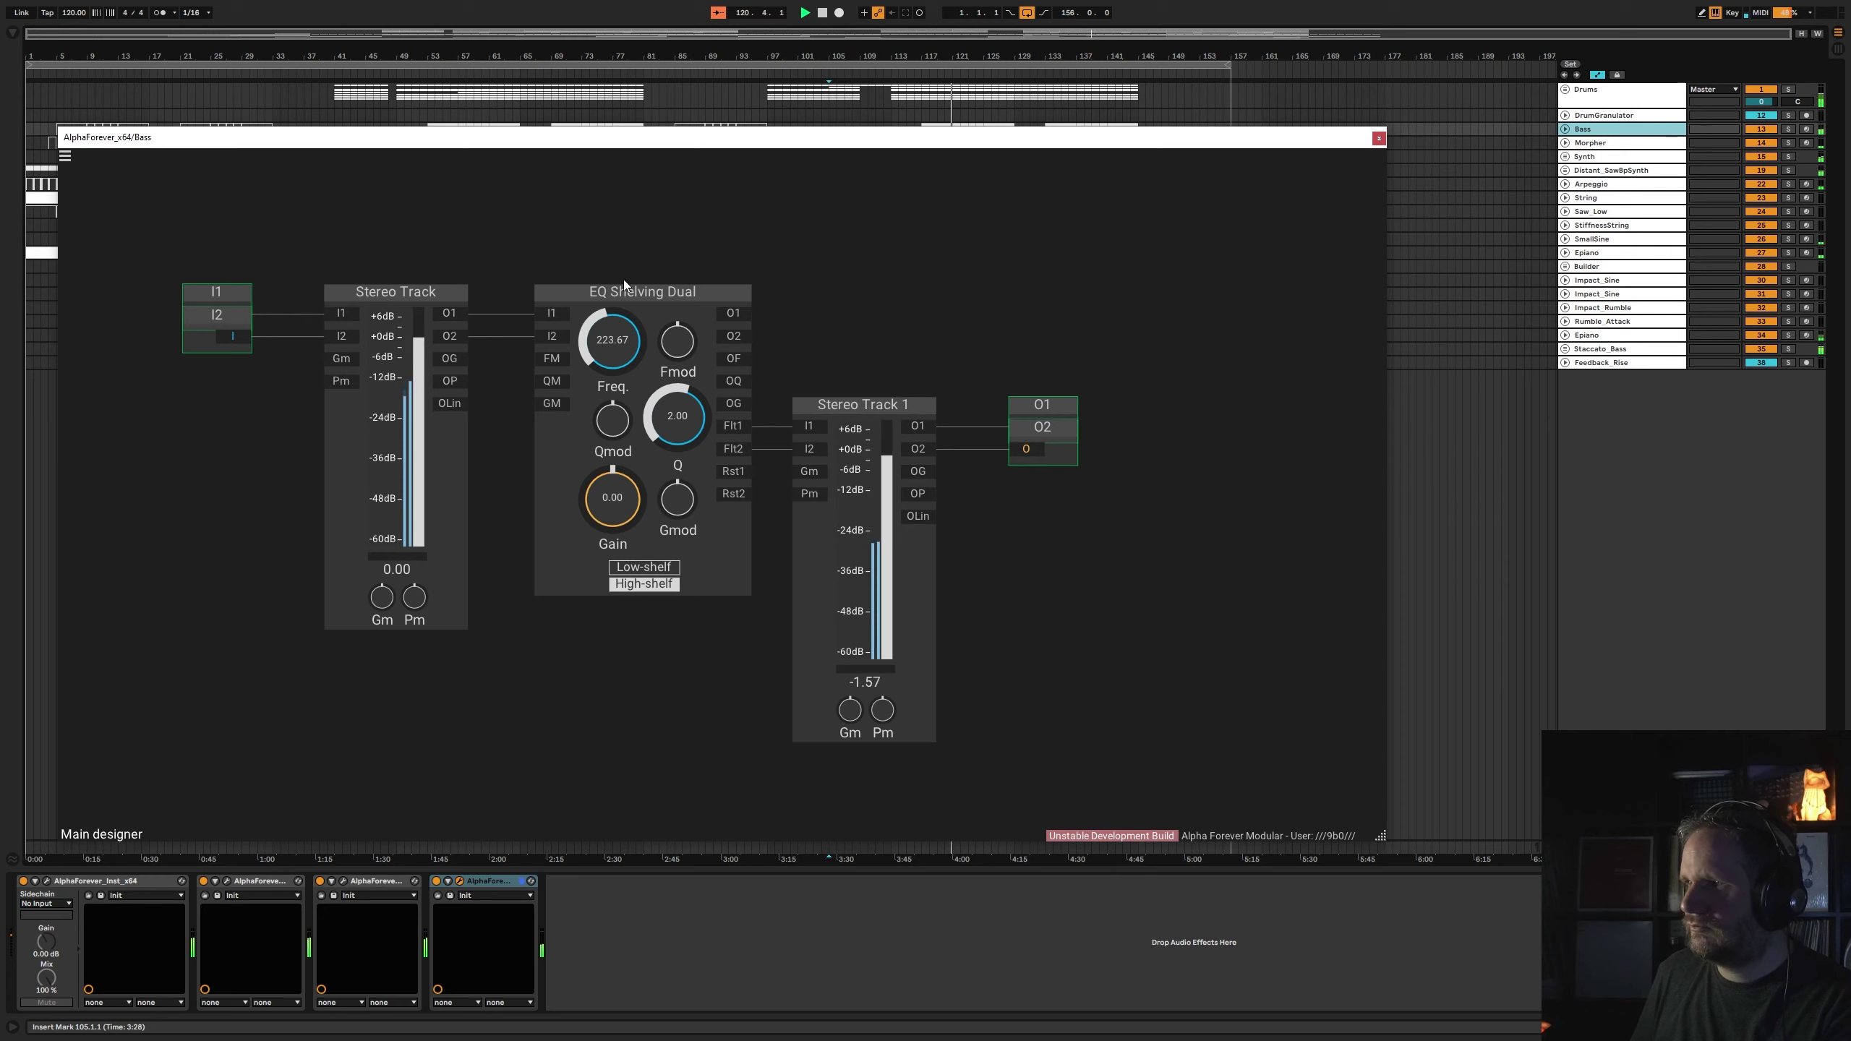
{"action": "scroll", "coordinate": [619, 344], "scroll_direction": "down", "scroll_amount": 2}
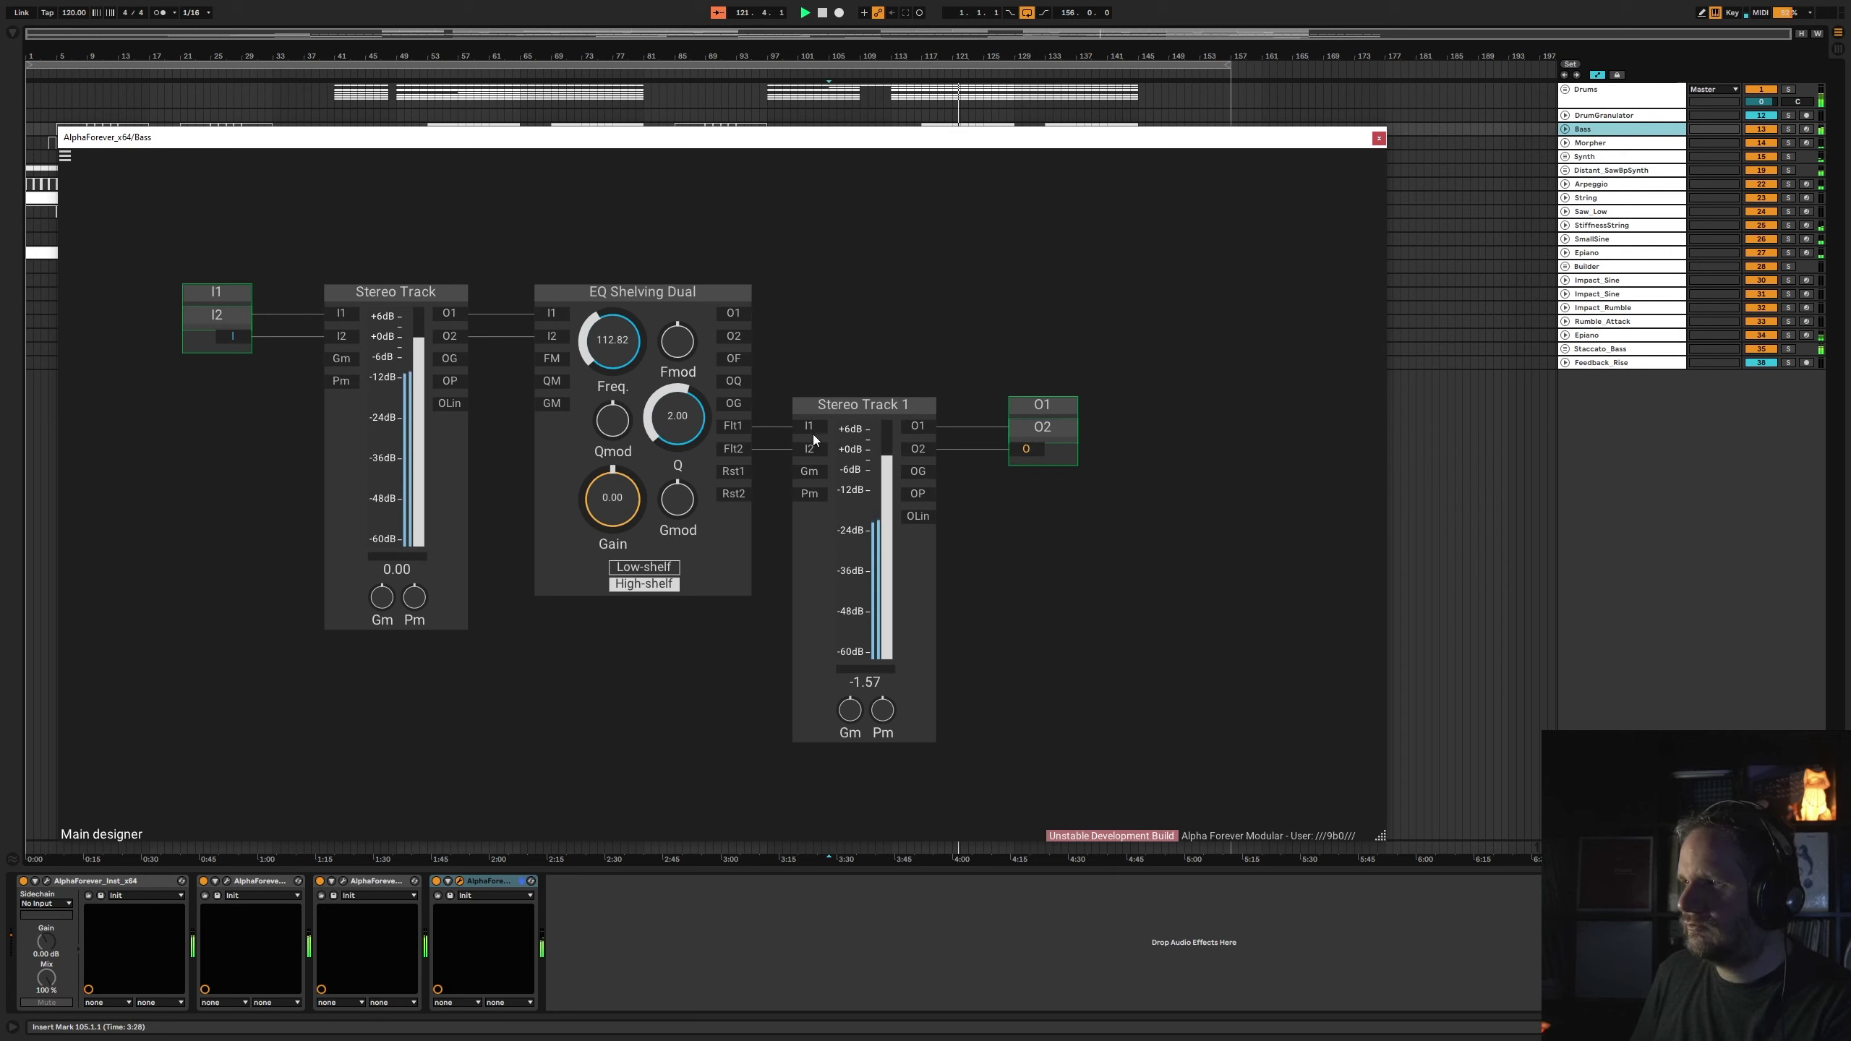
{"action": "scroll", "coordinate": [693, 415], "scroll_direction": "down", "scroll_amount": 3}
{"action": "scroll", "coordinate": [696, 415], "scroll_direction": "up", "scroll_amount": 1}
{"action": "scroll", "coordinate": [640, 328], "scroll_direction": "up", "scroll_amount": 1}
{"action": "left_click", "coordinate": [1378, 138]}
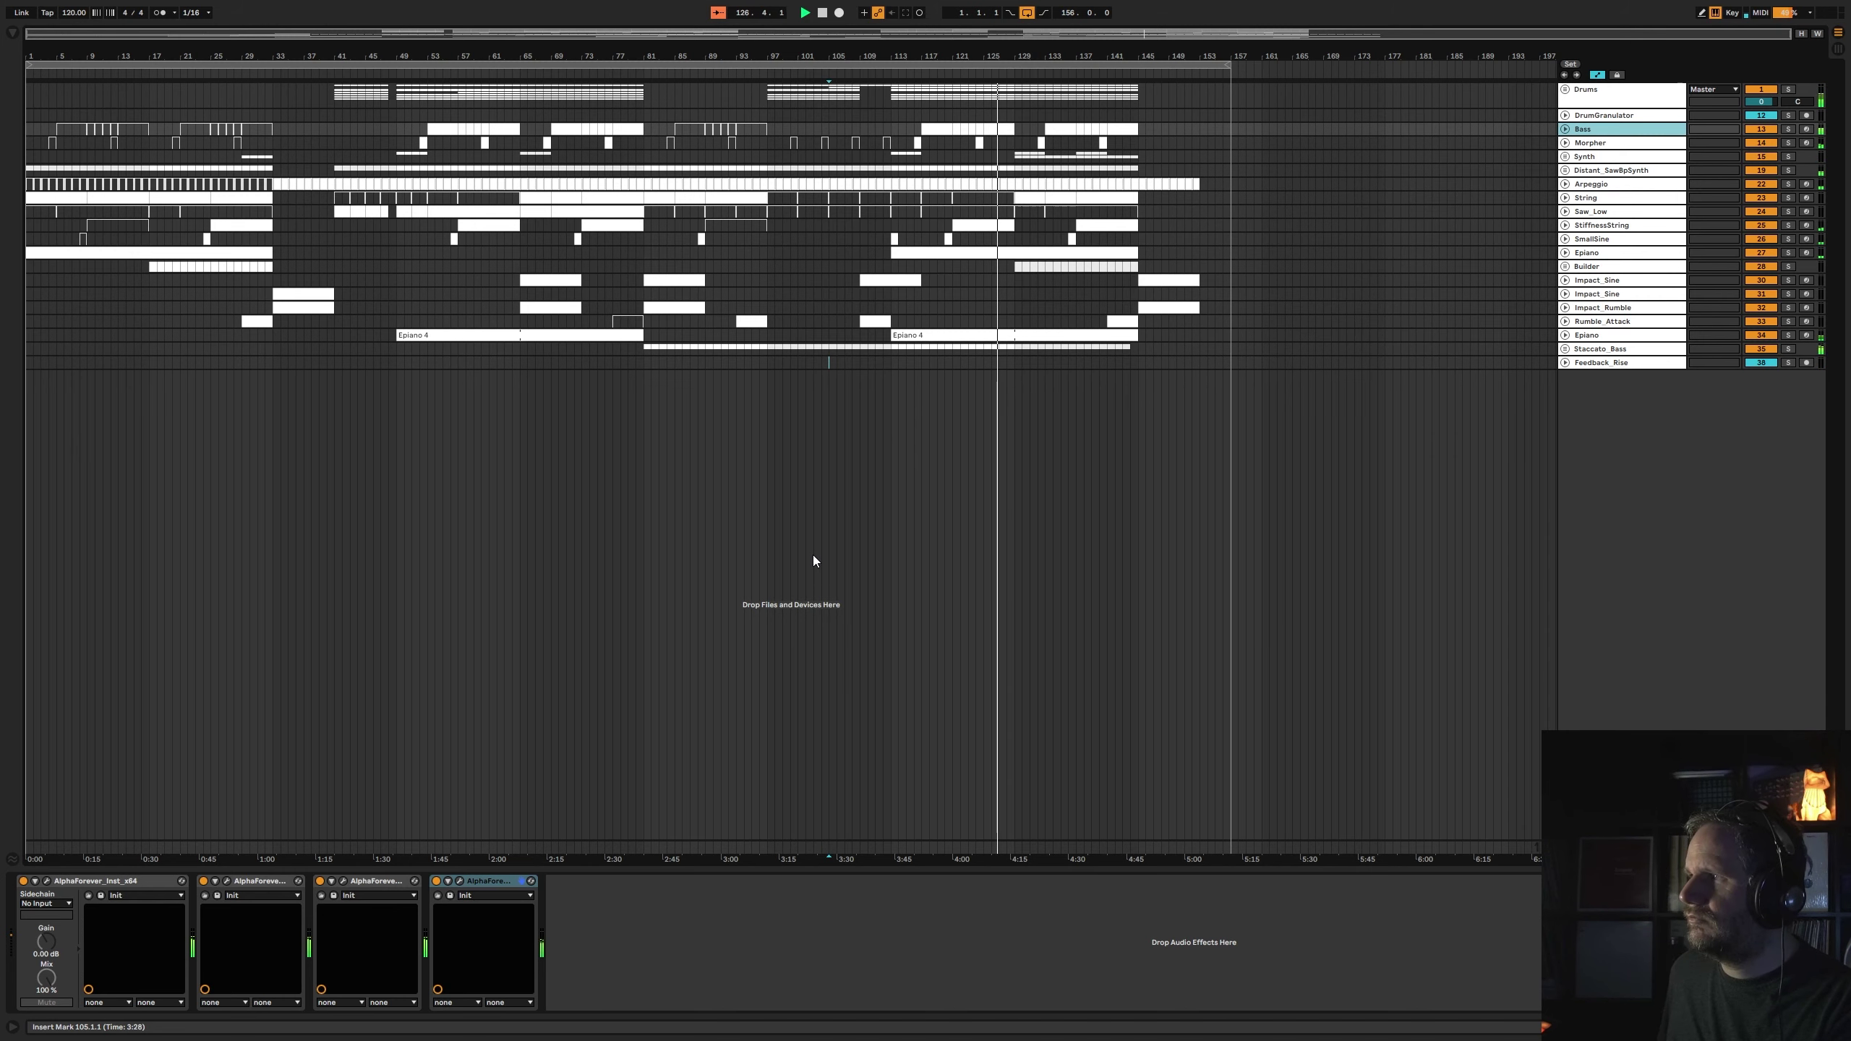
- Set Stereo Track 1 to 0.22 dB in the Staccato_Bass patch, close it, and stop playback at the song start
{"action": "left_click", "coordinate": [1591, 355]}
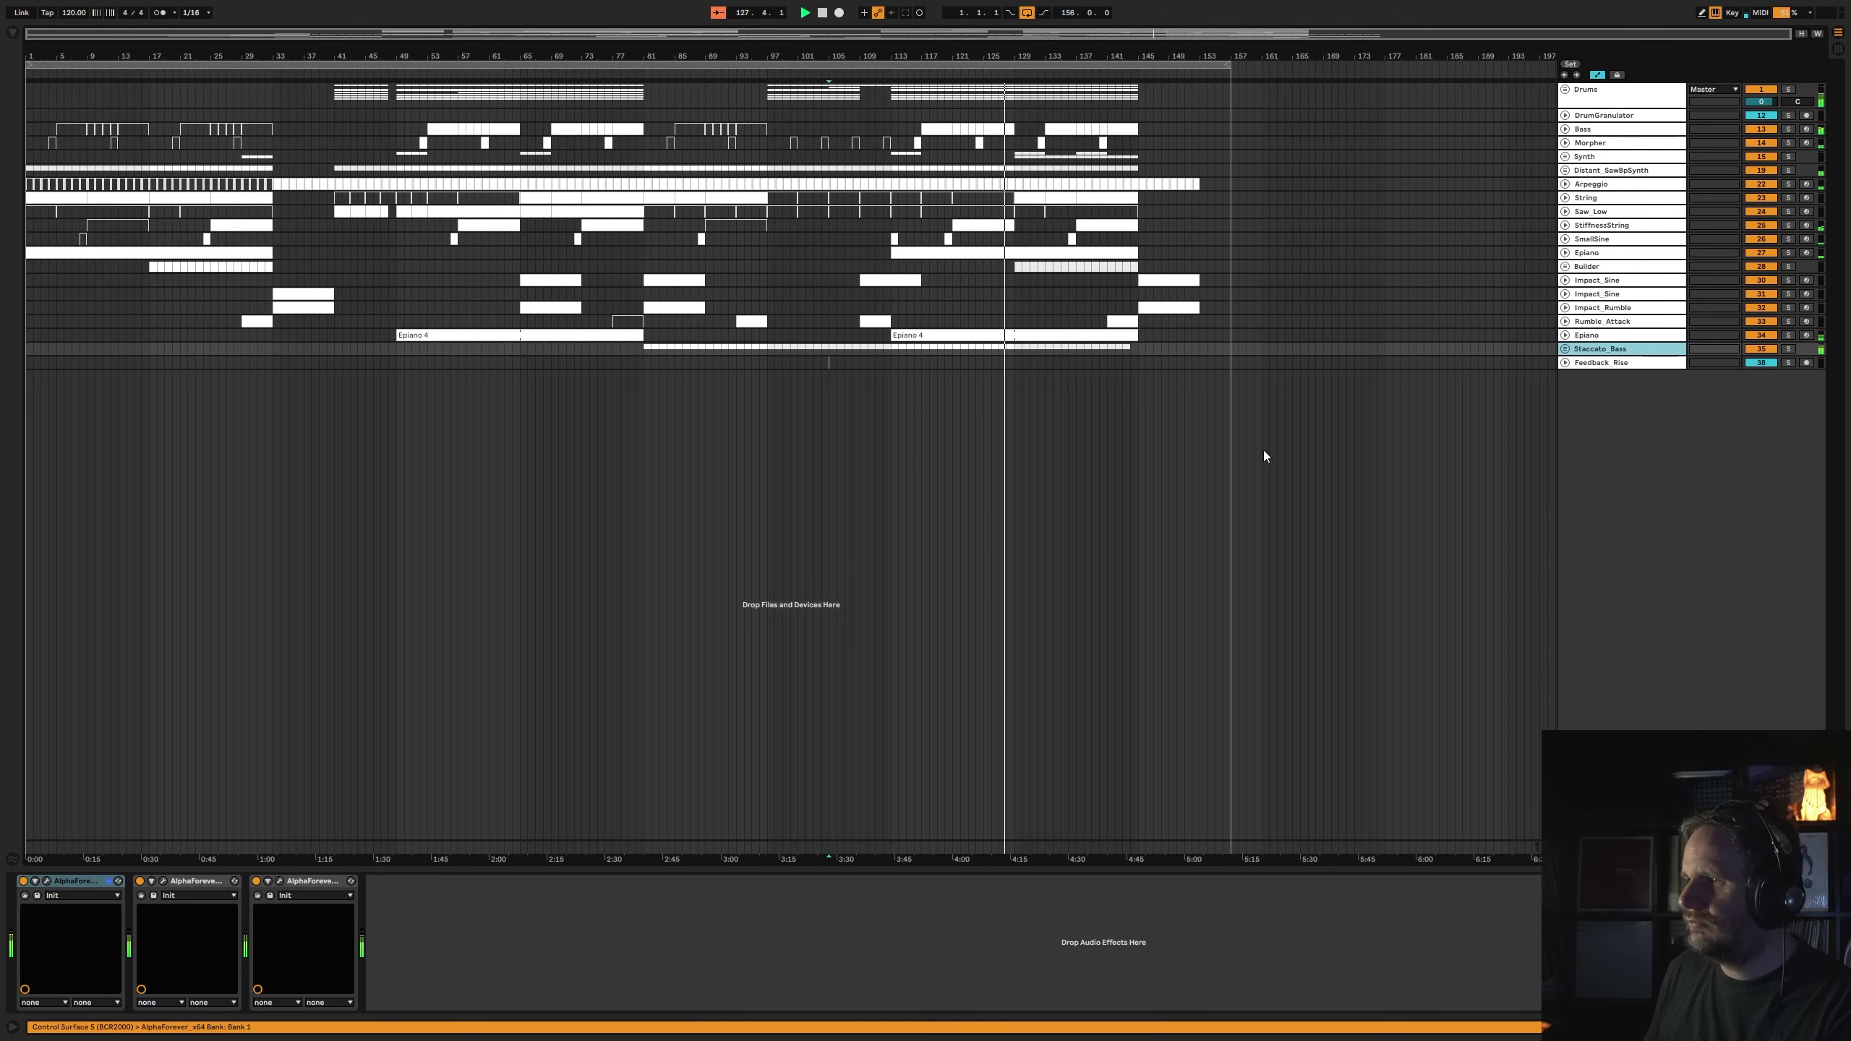
{"action": "scroll", "coordinate": [1481, 453], "scroll_direction": "up", "scroll_amount": 3}
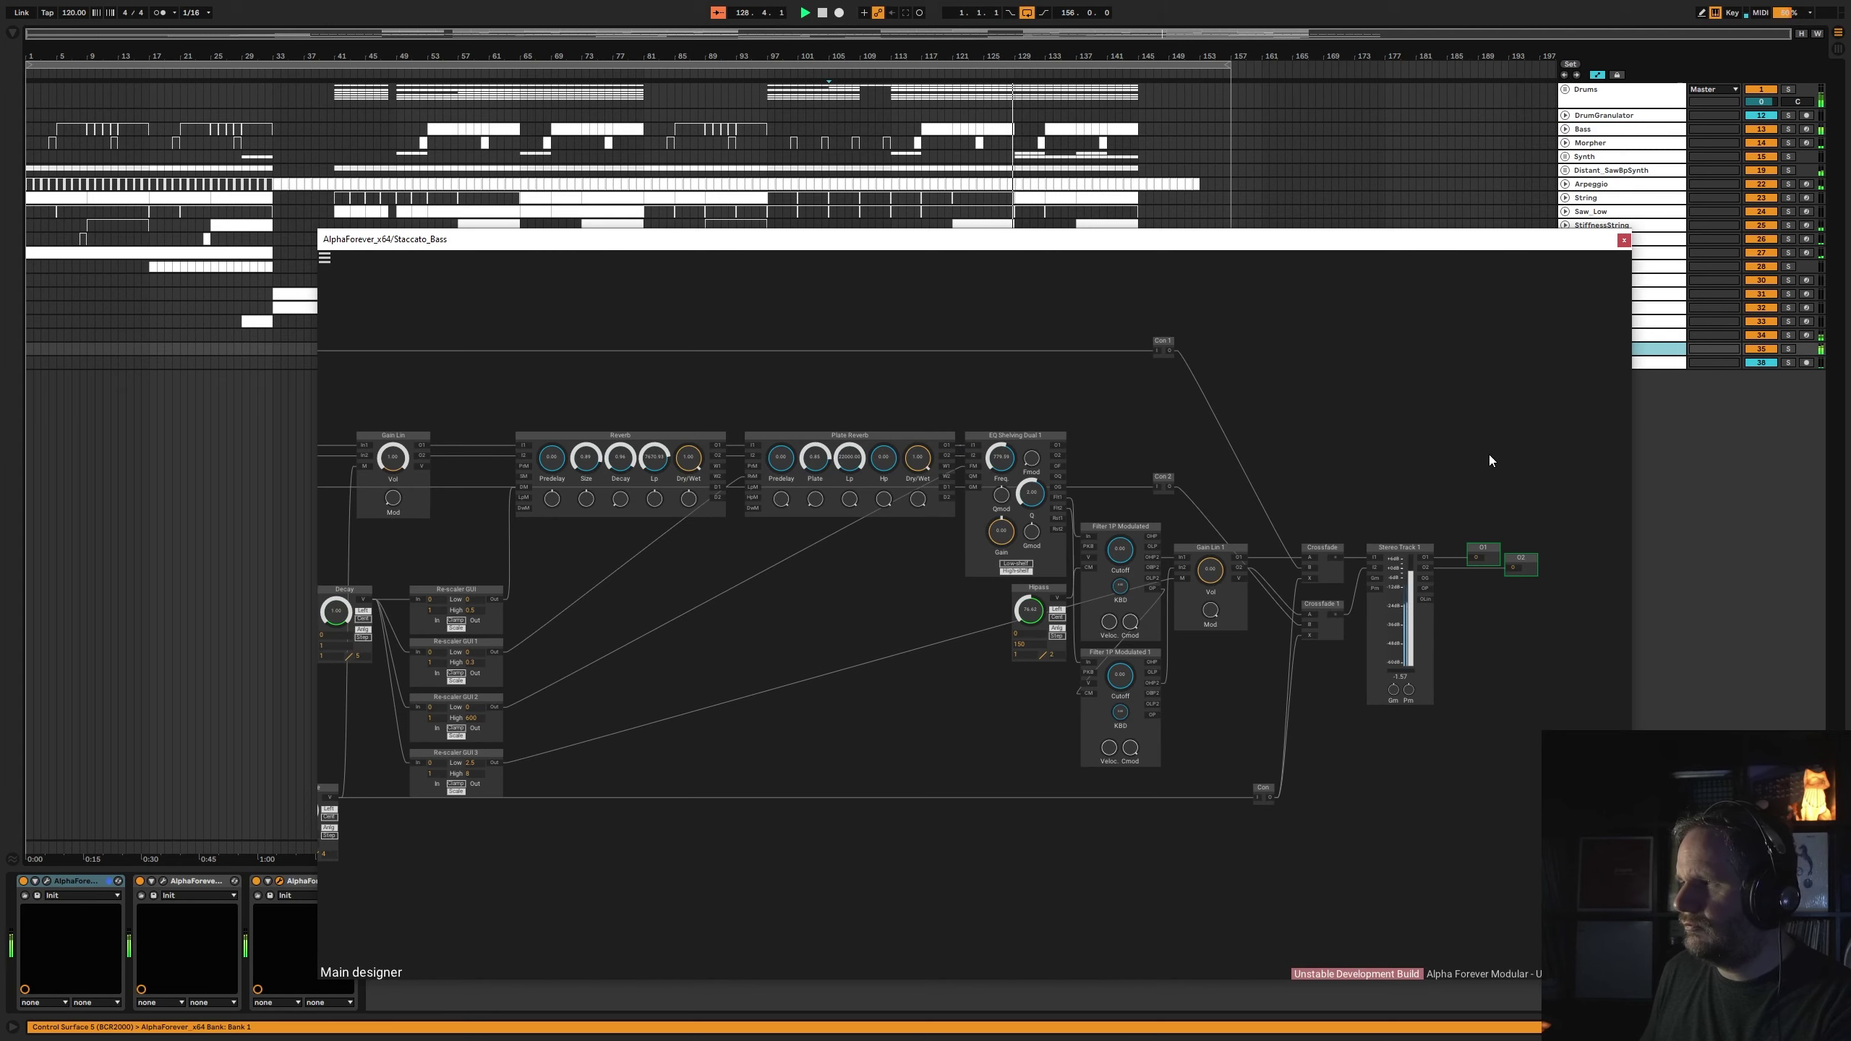
{"action": "left_click_drag", "start_coordinate": [1481, 453], "coordinate": [1041, 447]}
{"action": "scroll", "coordinate": [912, 582], "scroll_direction": "up", "scroll_amount": 3}
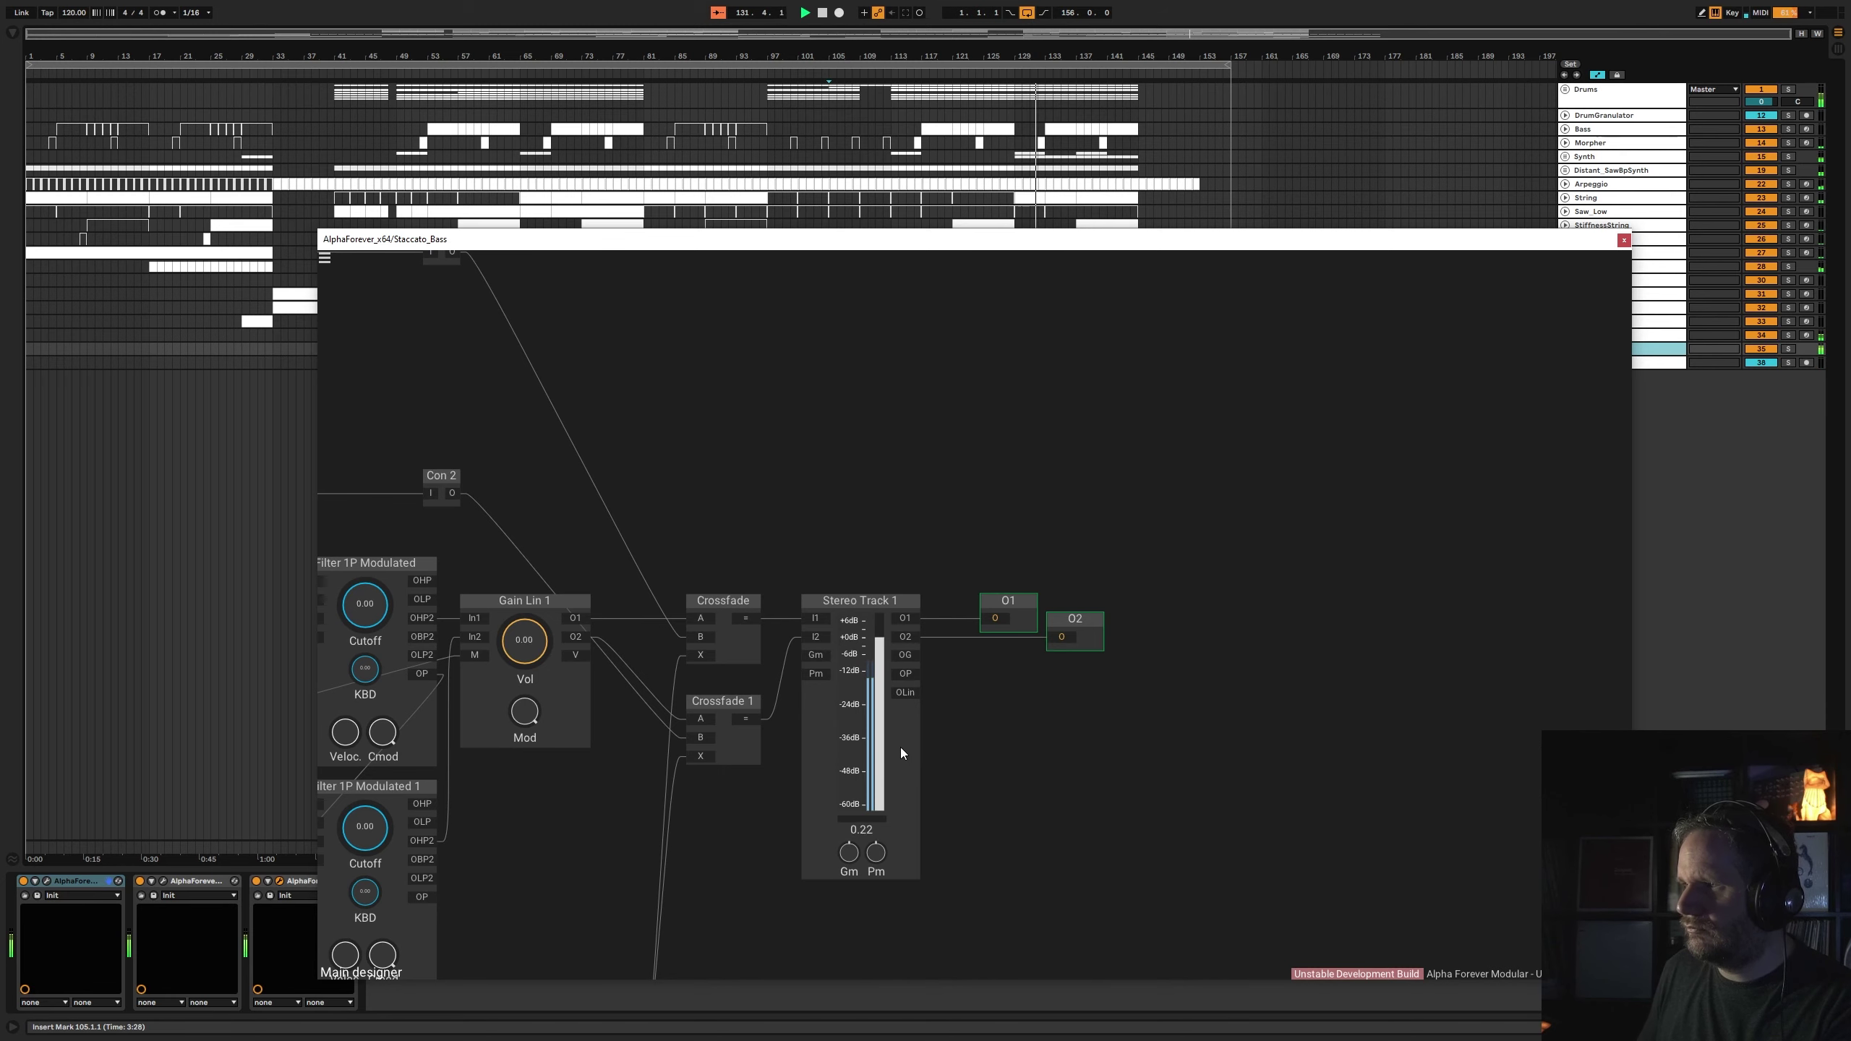
{"action": "left_click", "coordinate": [1625, 241]}
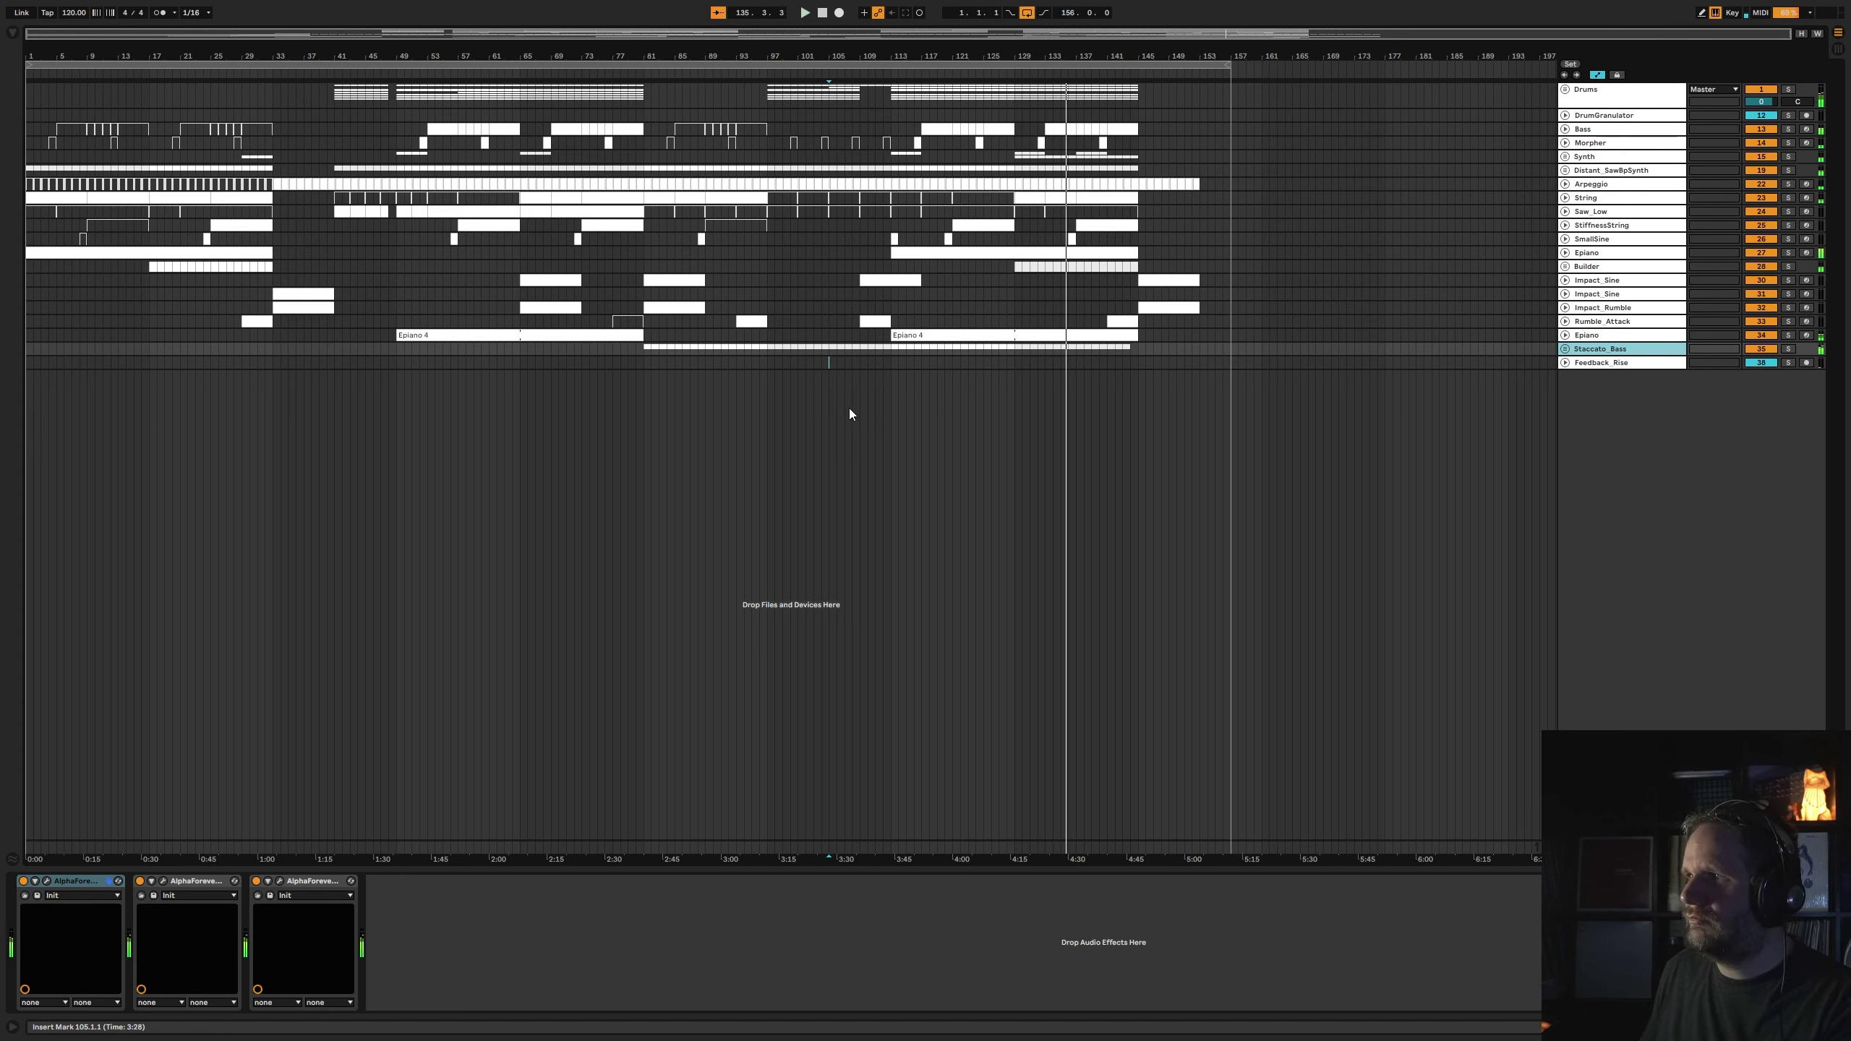
{"action": "double_click", "coordinate": [823, 15]}
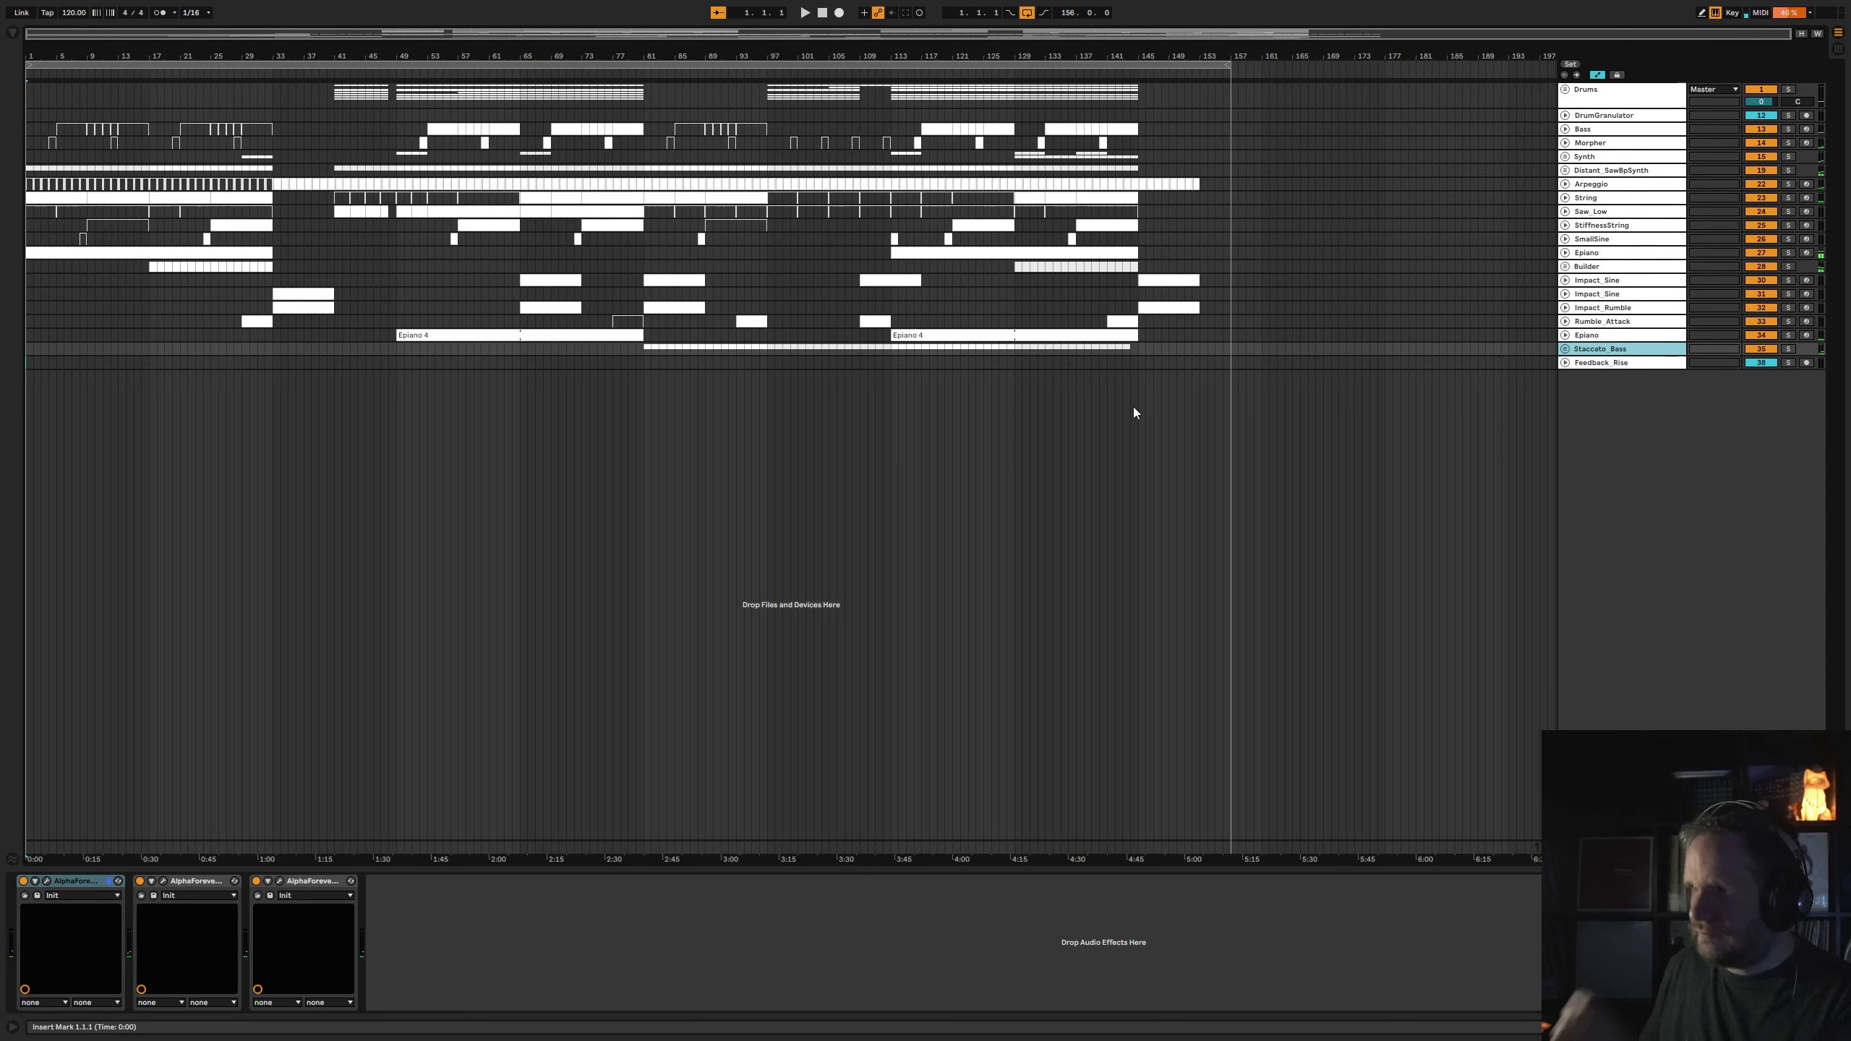
- Insert a new MIDI track below Feedback_Rise and name it Riser_WhiteNoise
{"action": "left_click", "coordinate": [1610, 364]}
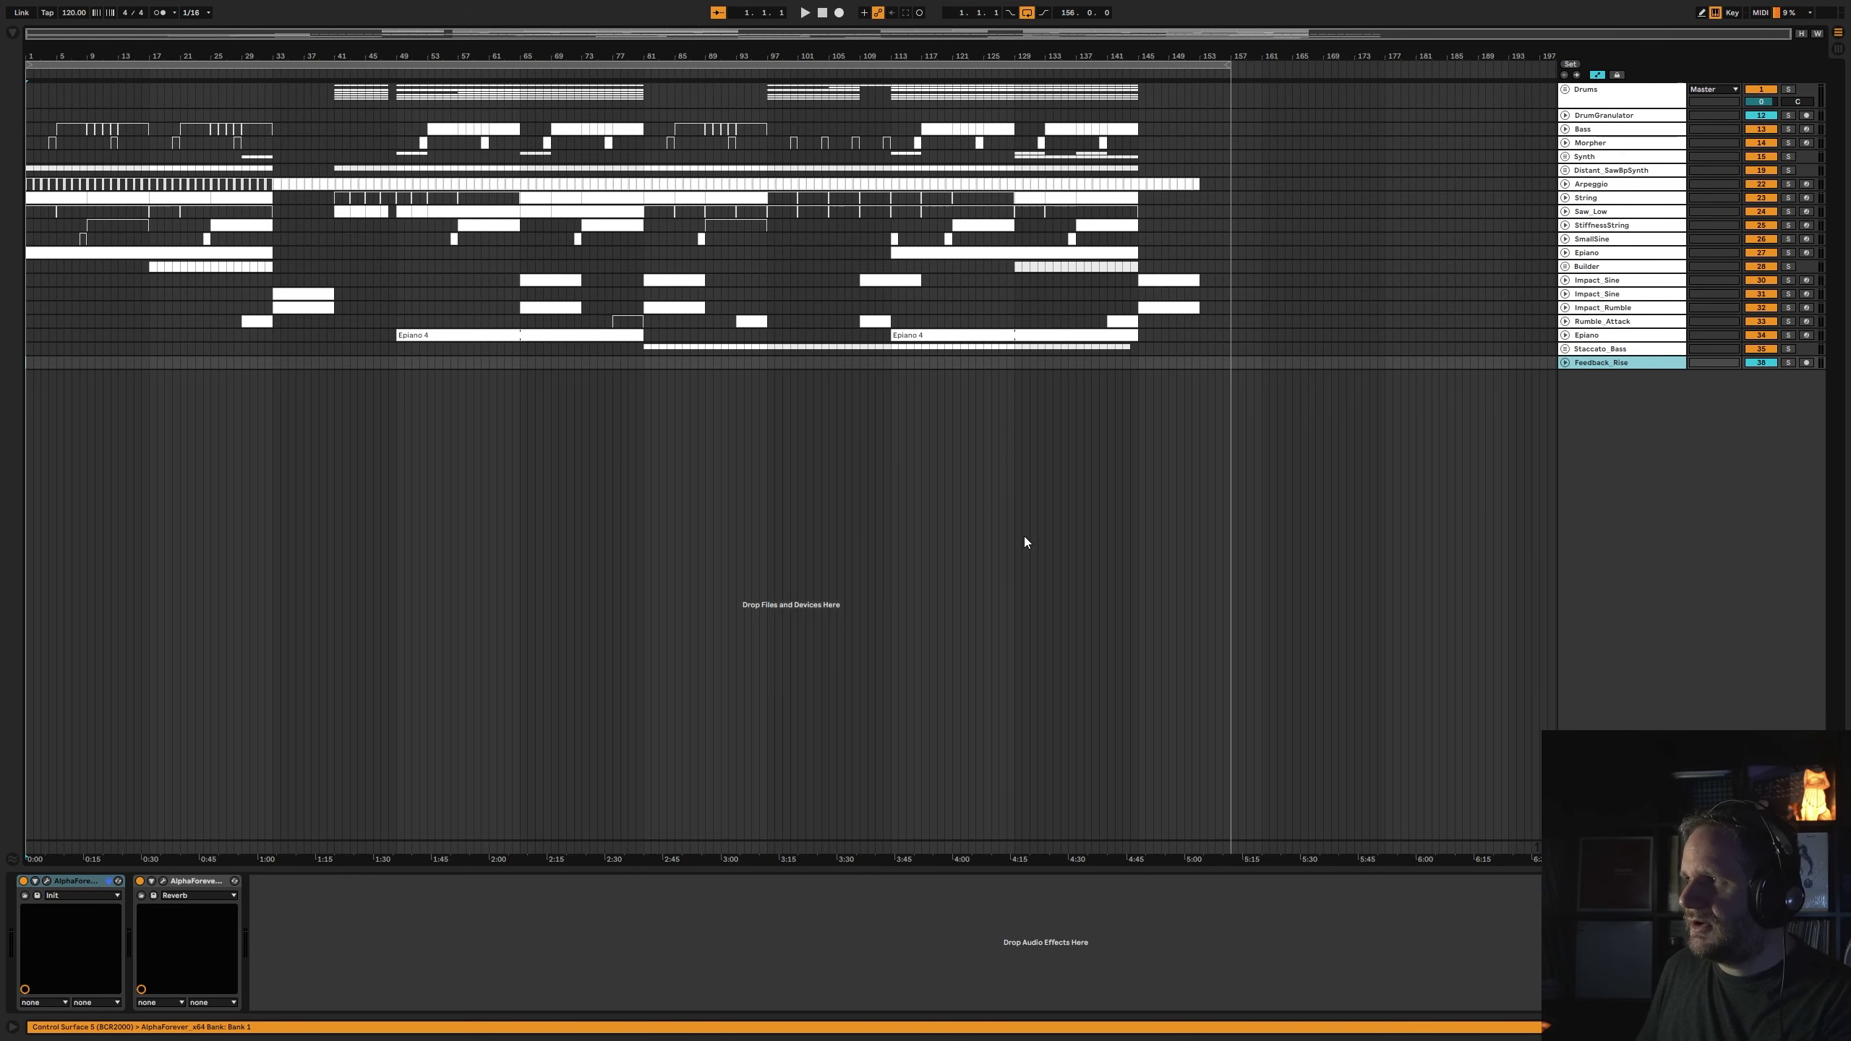
{"action": "key", "text": "ctrl+shift+t"}
{"action": "key", "text": "ctrl+r"}
{"action": "type", "text": "Rise"}
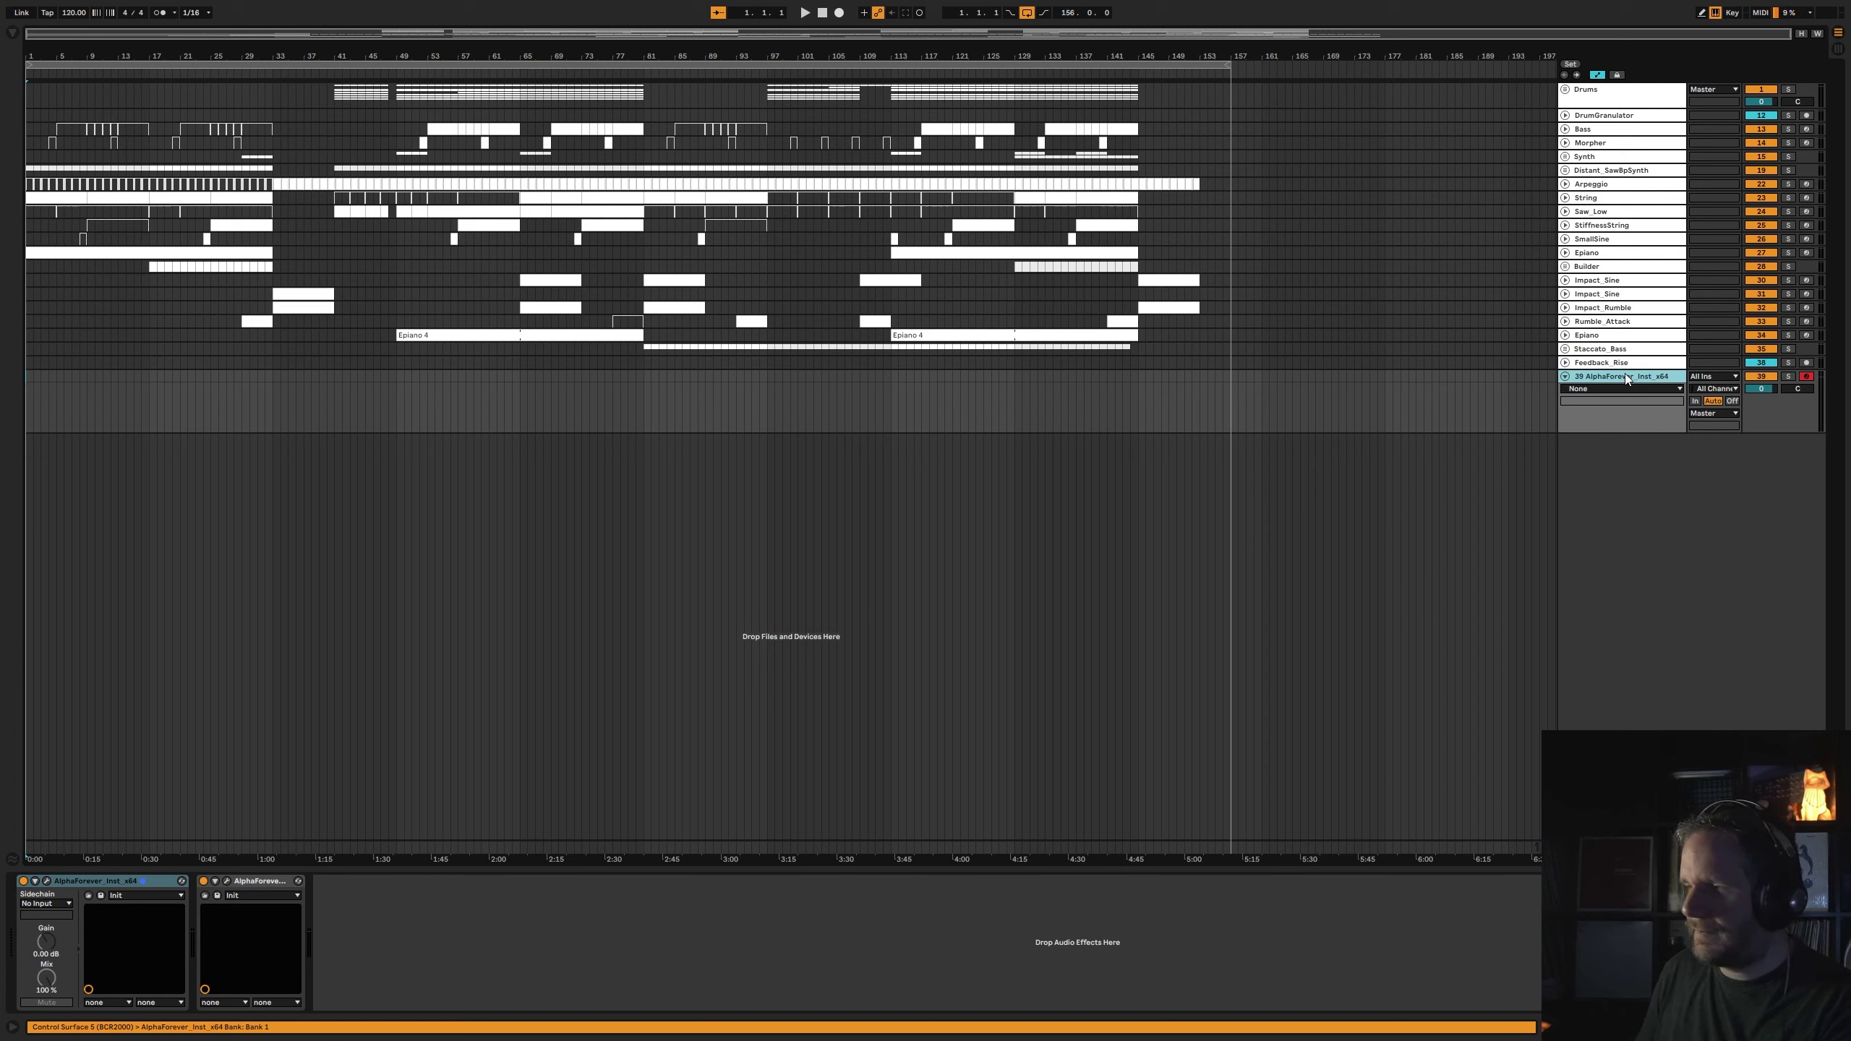
{"action": "type", "text": "r_"}
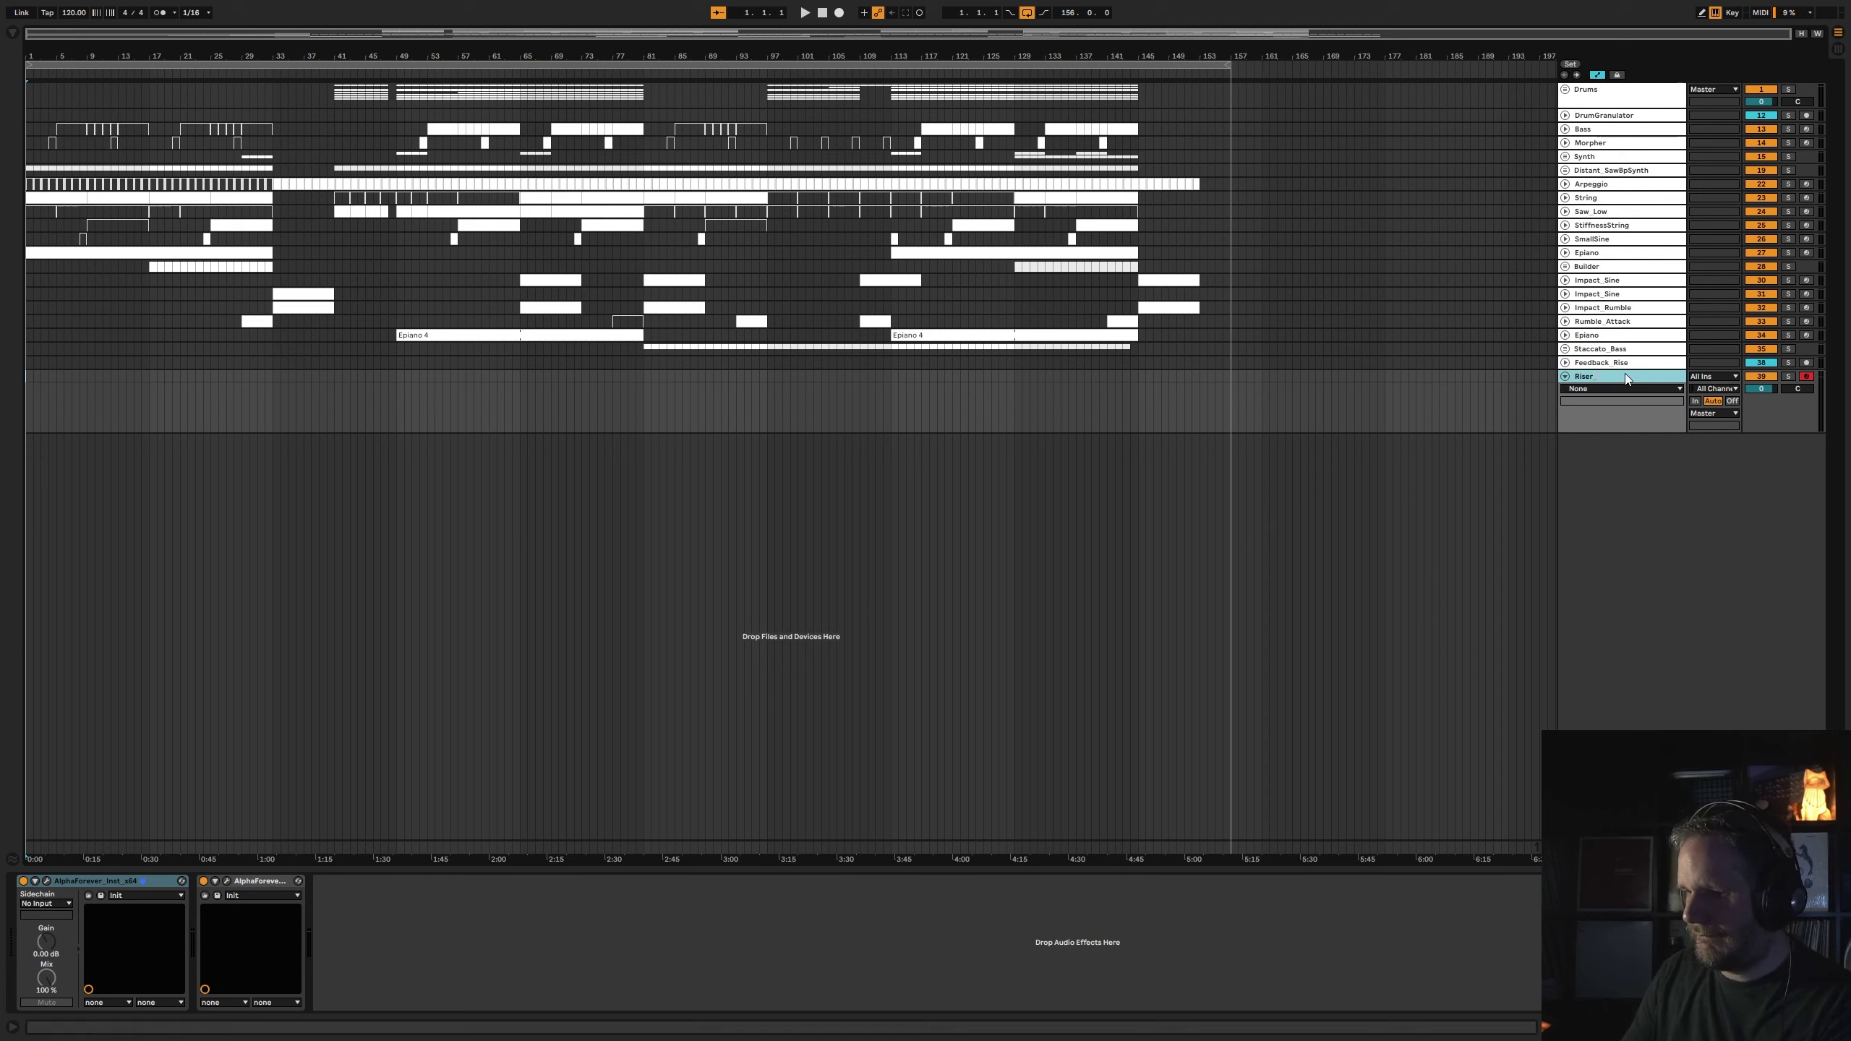
{"action": "type", "text": "WhiteNoise"}
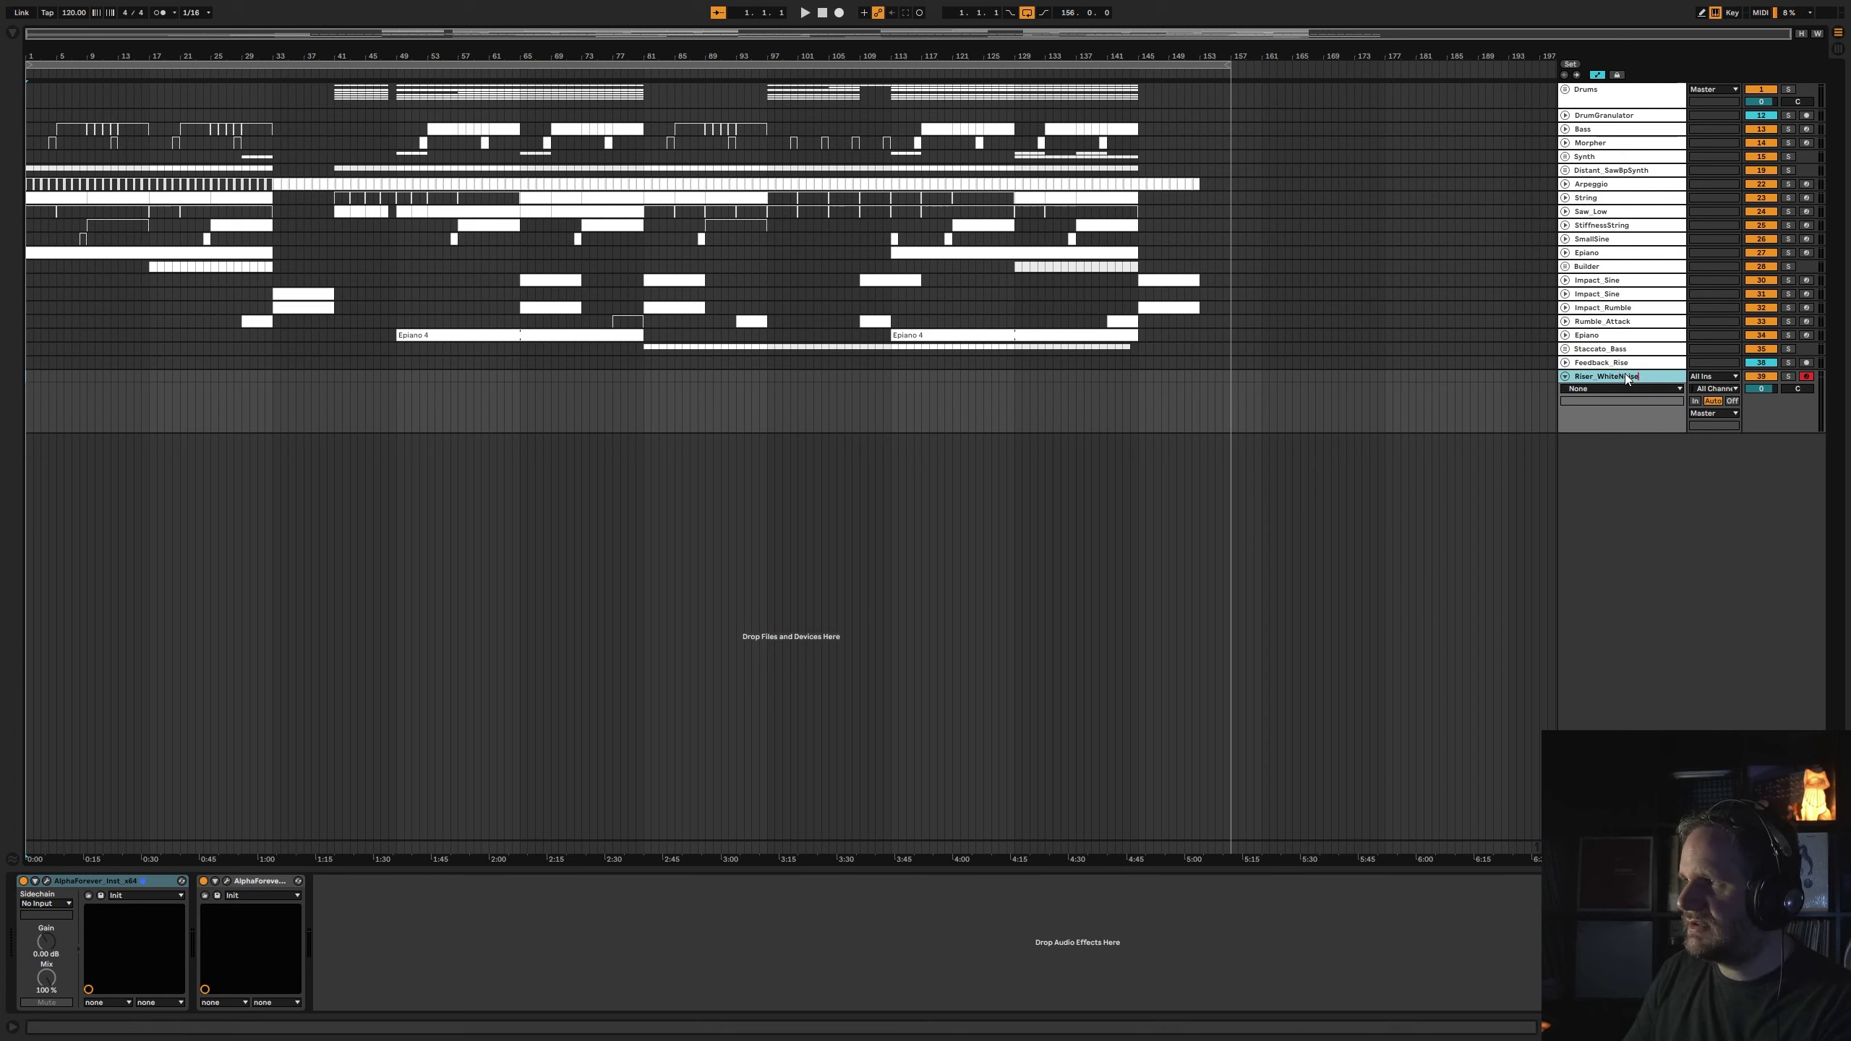
{"action": "left_click", "coordinate": [302, 308]}
- Open the Riser_WhiteNoise instrument patch, enlarge its window and delete all default modules
{"action": "scroll", "coordinate": [214, 417], "scroll_direction": "up", "scroll_amount": 6}
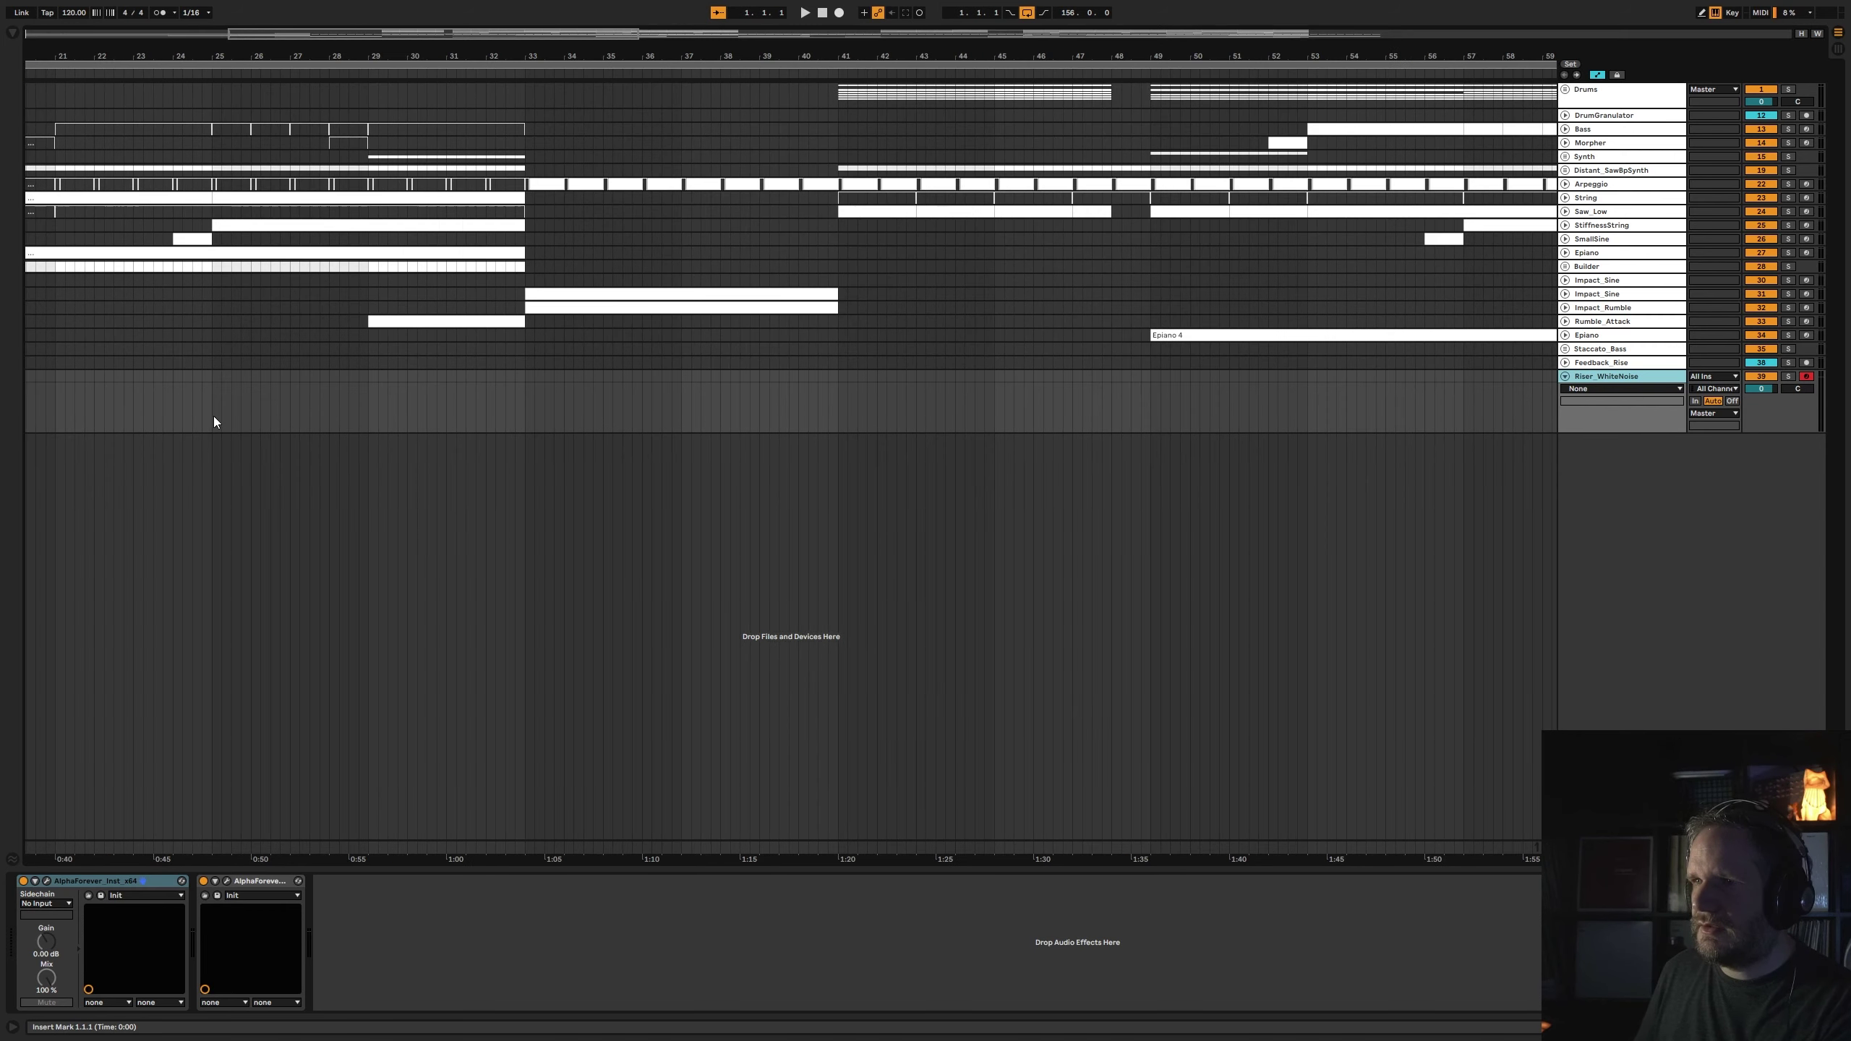
{"action": "scroll", "coordinate": [309, 389], "scroll_direction": "down", "scroll_amount": 6}
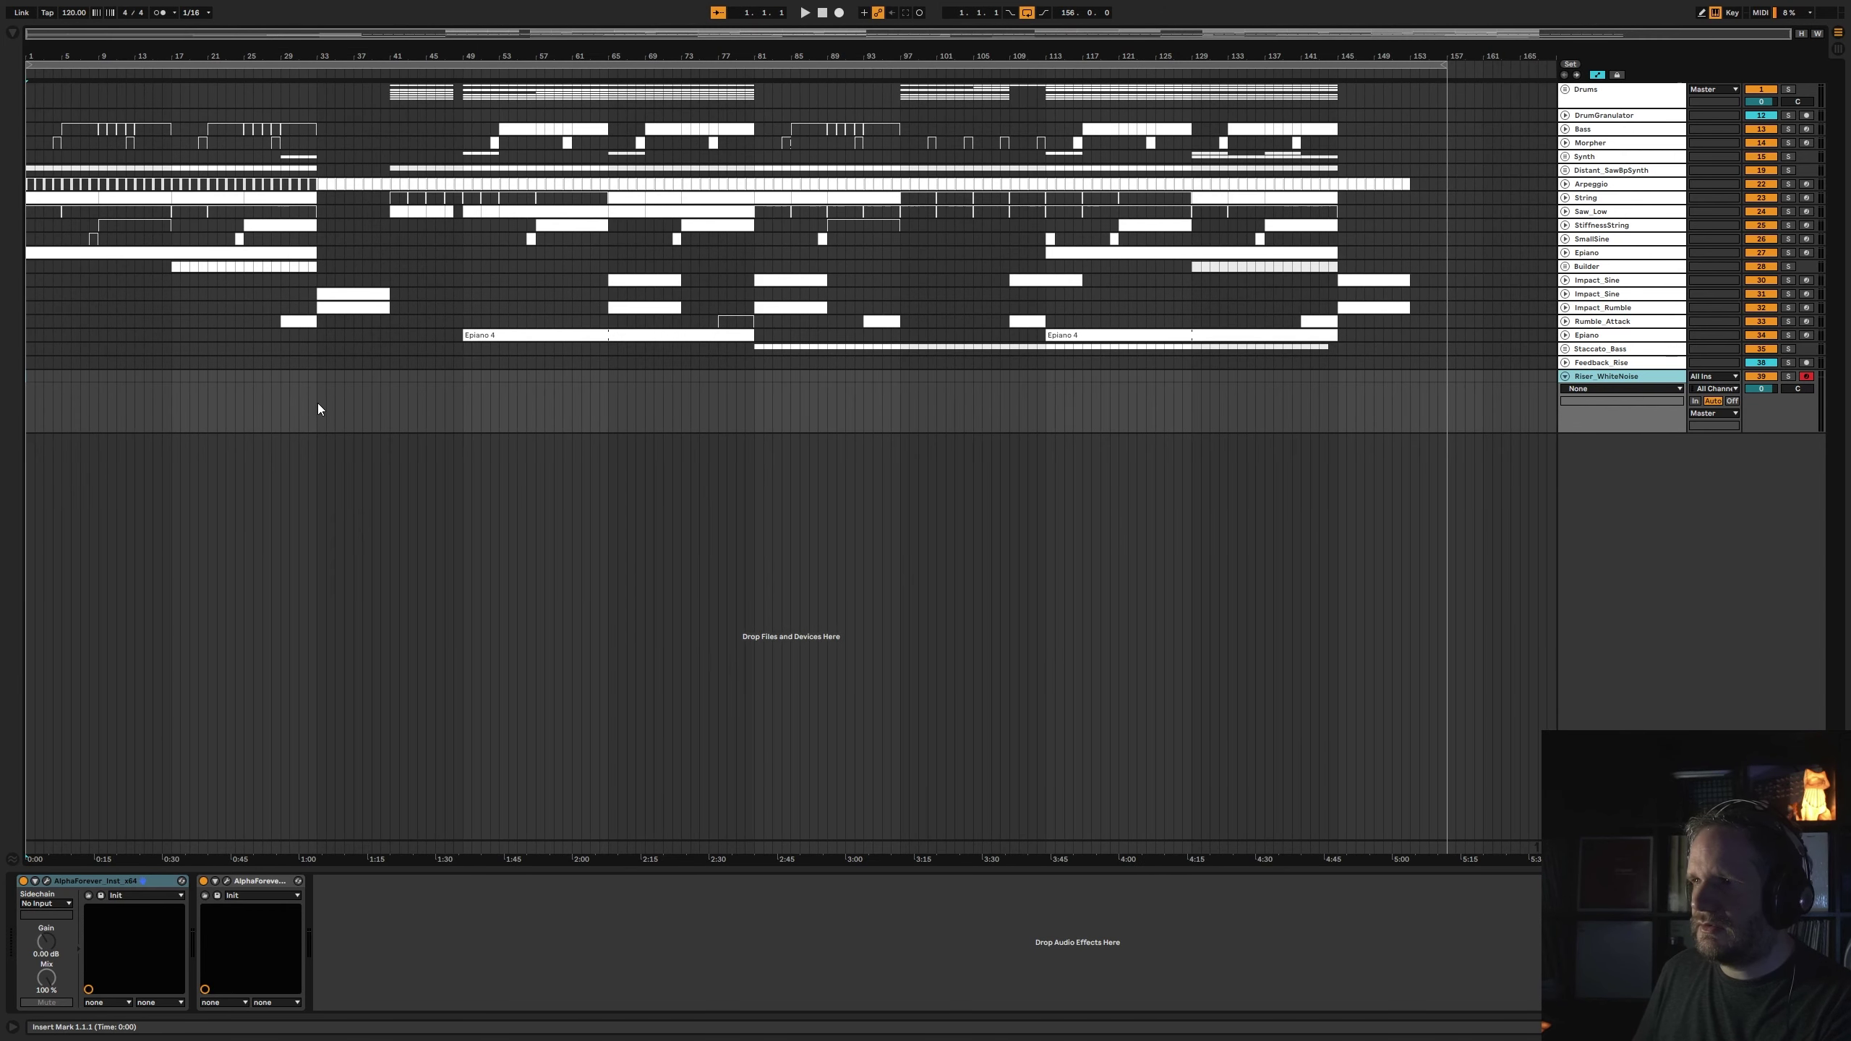
{"action": "left_click", "coordinate": [47, 881]}
{"action": "left_click_drag", "start_coordinate": [965, 619], "coordinate": [1727, 915]}
{"action": "scroll", "coordinate": [977, 677], "scroll_direction": "up", "scroll_amount": 2}
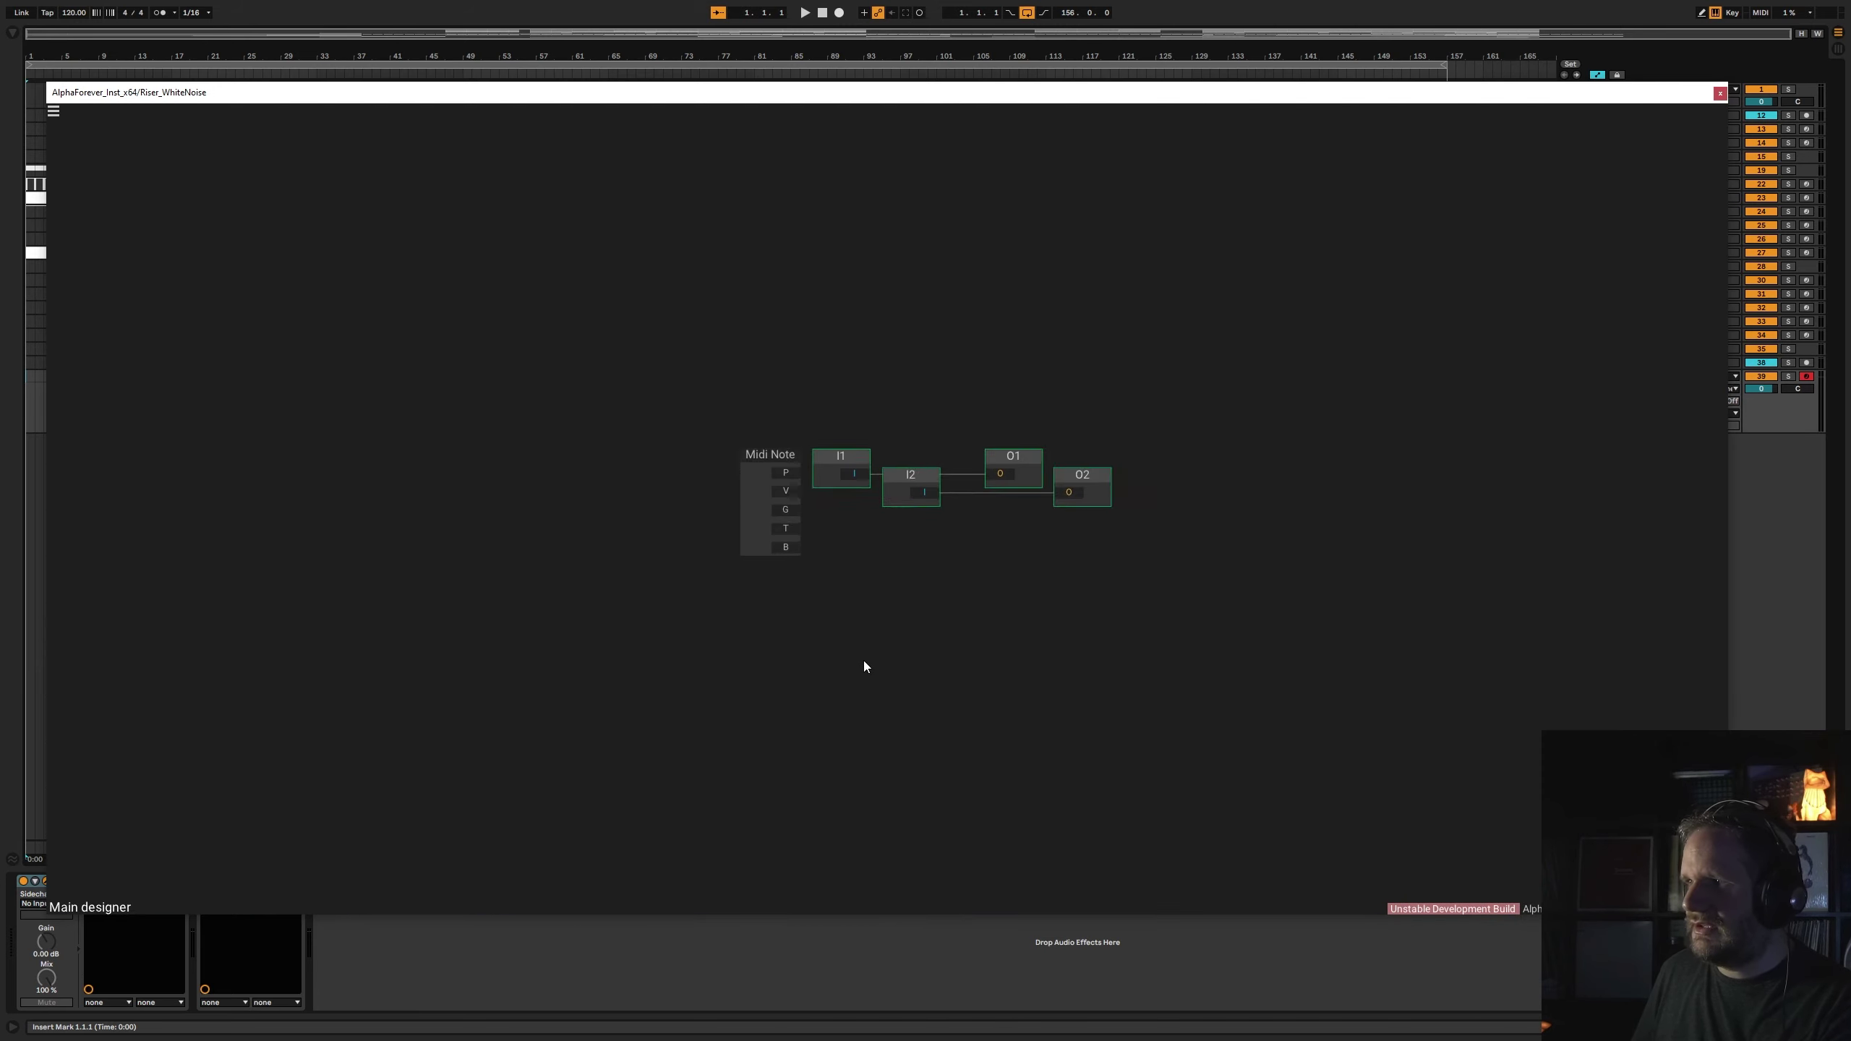
{"action": "key", "text": "ctrl+a"}
{"action": "key", "text": "Delete"}
- Add a Custom Envelope module to the empty patch and set its attack to 64
{"action": "right_click", "coordinate": [556, 428]}
{"action": "type", "text": "cust"}
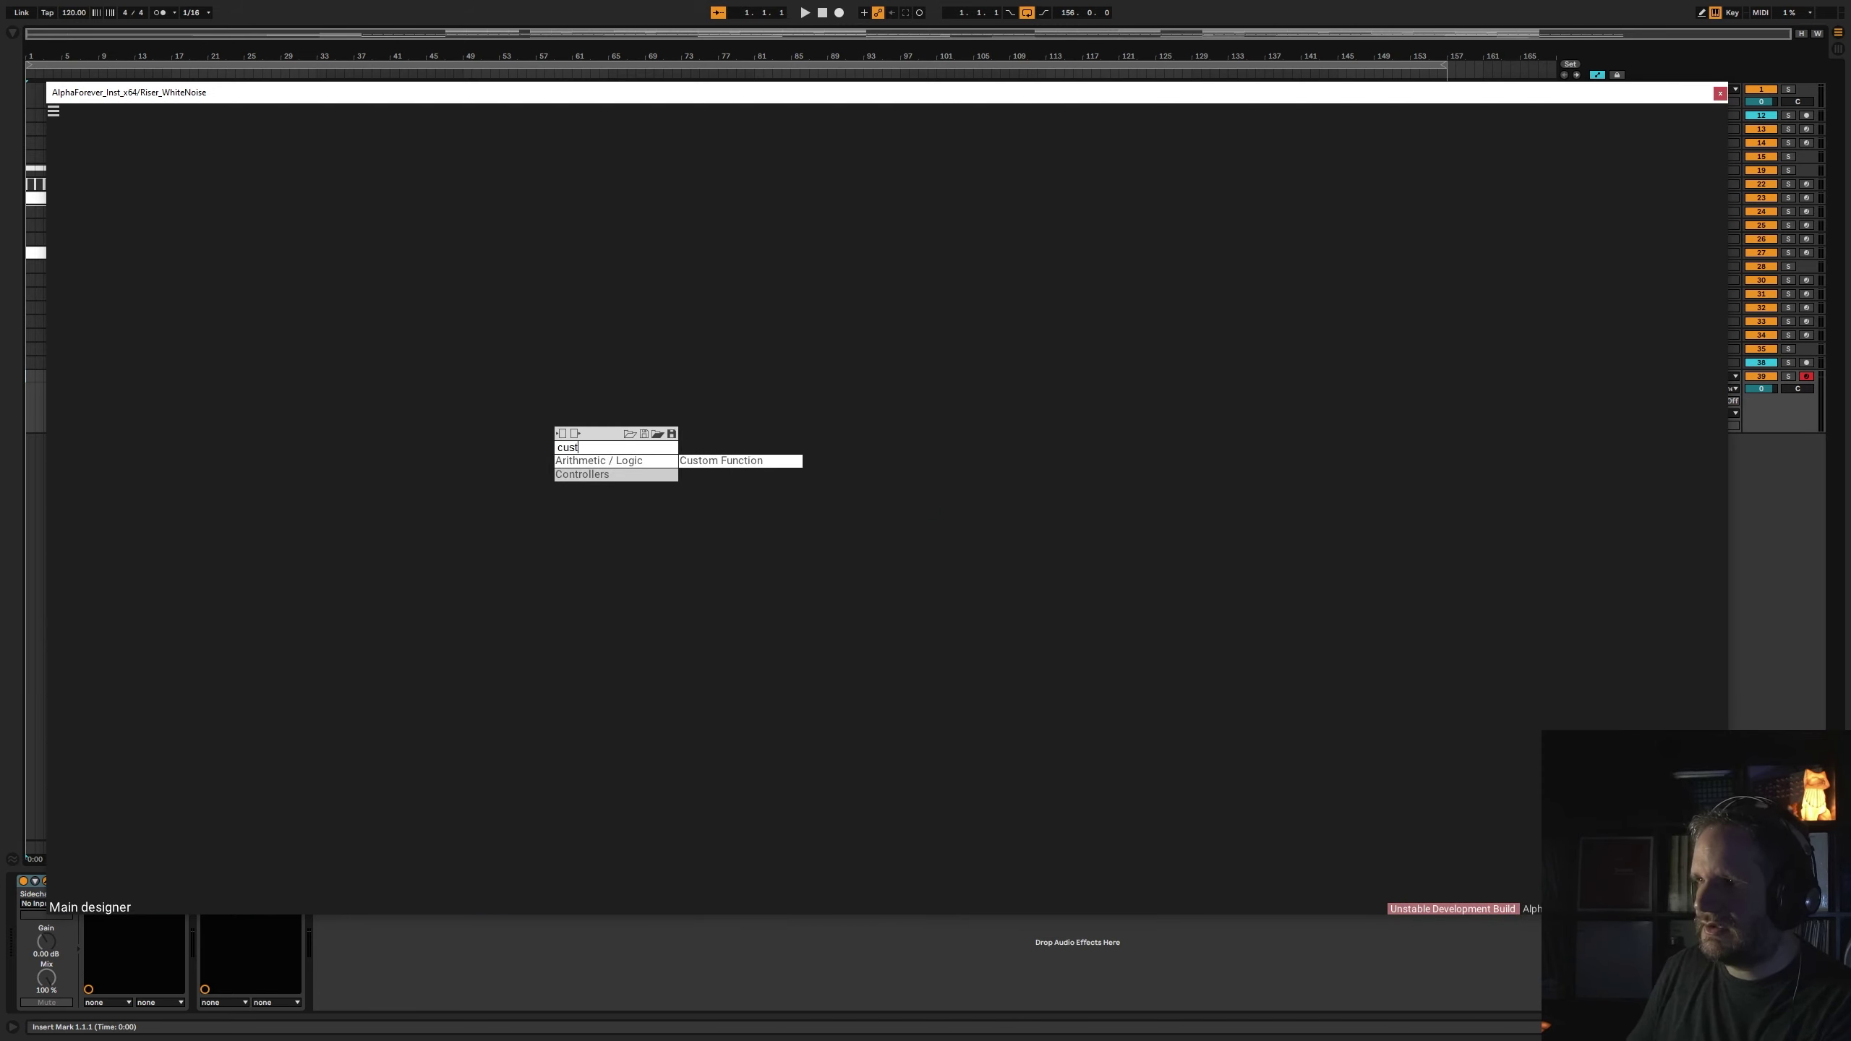
{"action": "mouse_move", "coordinate": [611, 474]}
{"action": "left_click", "coordinate": [739, 474]}
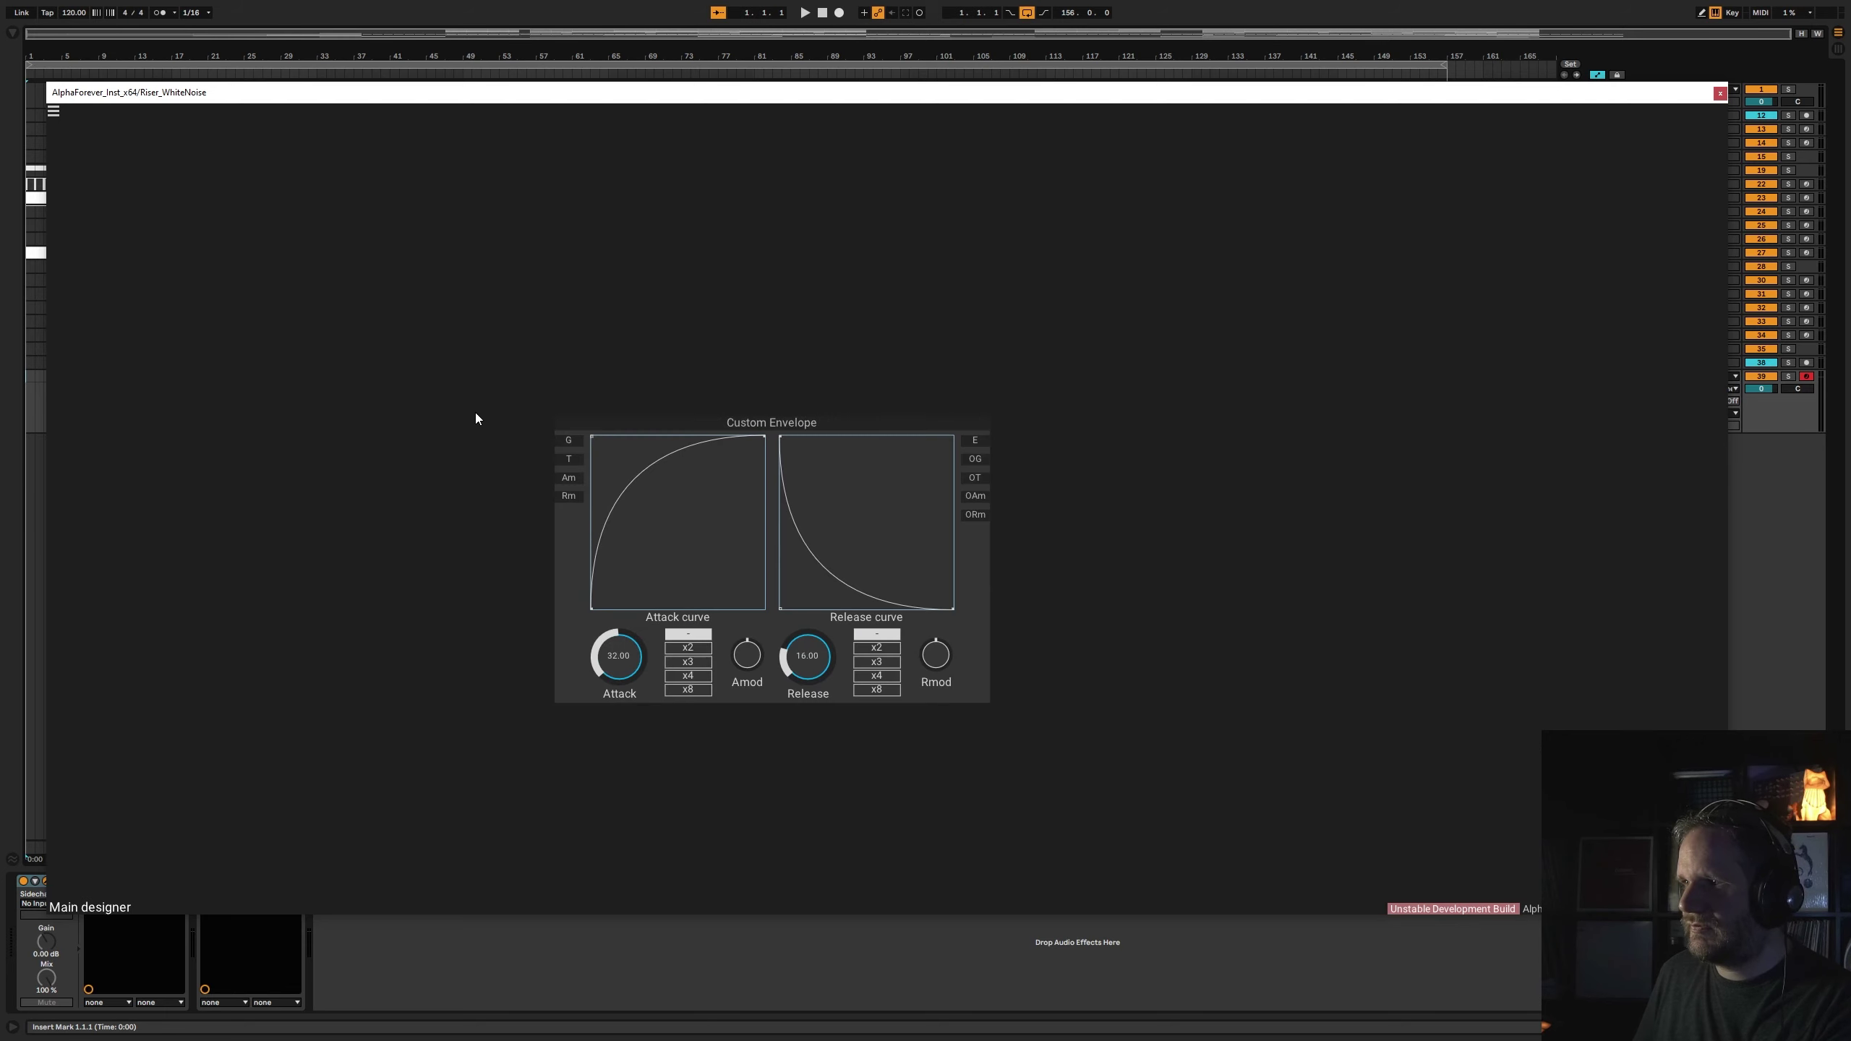
{"action": "left_click_drag", "start_coordinate": [507, 319], "coordinate": [498, 165]}
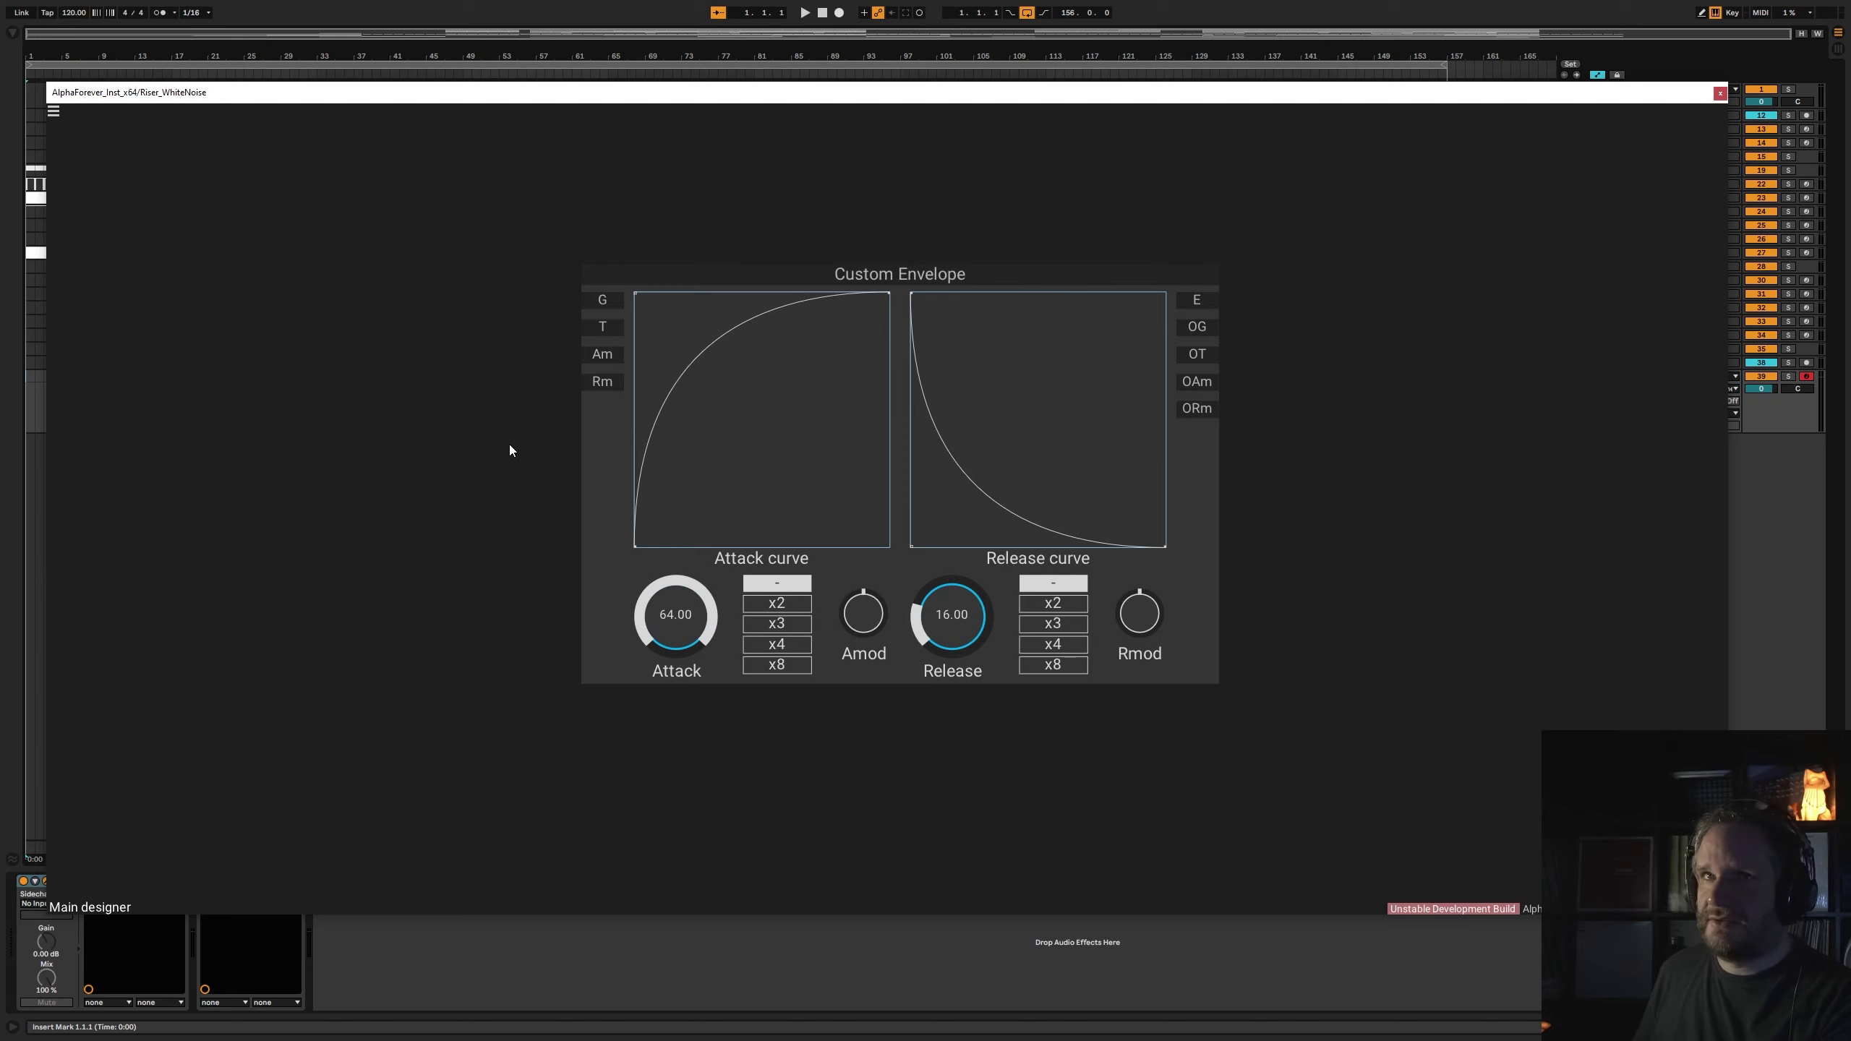
- Add a Midi Note module, wire its G and T outputs to the Custom Envelope's matching inputs, and align the two modules
{"action": "left_click_drag", "start_coordinate": [320, 341], "coordinate": [448, 379]}
{"action": "right_click", "coordinate": [353, 341]}
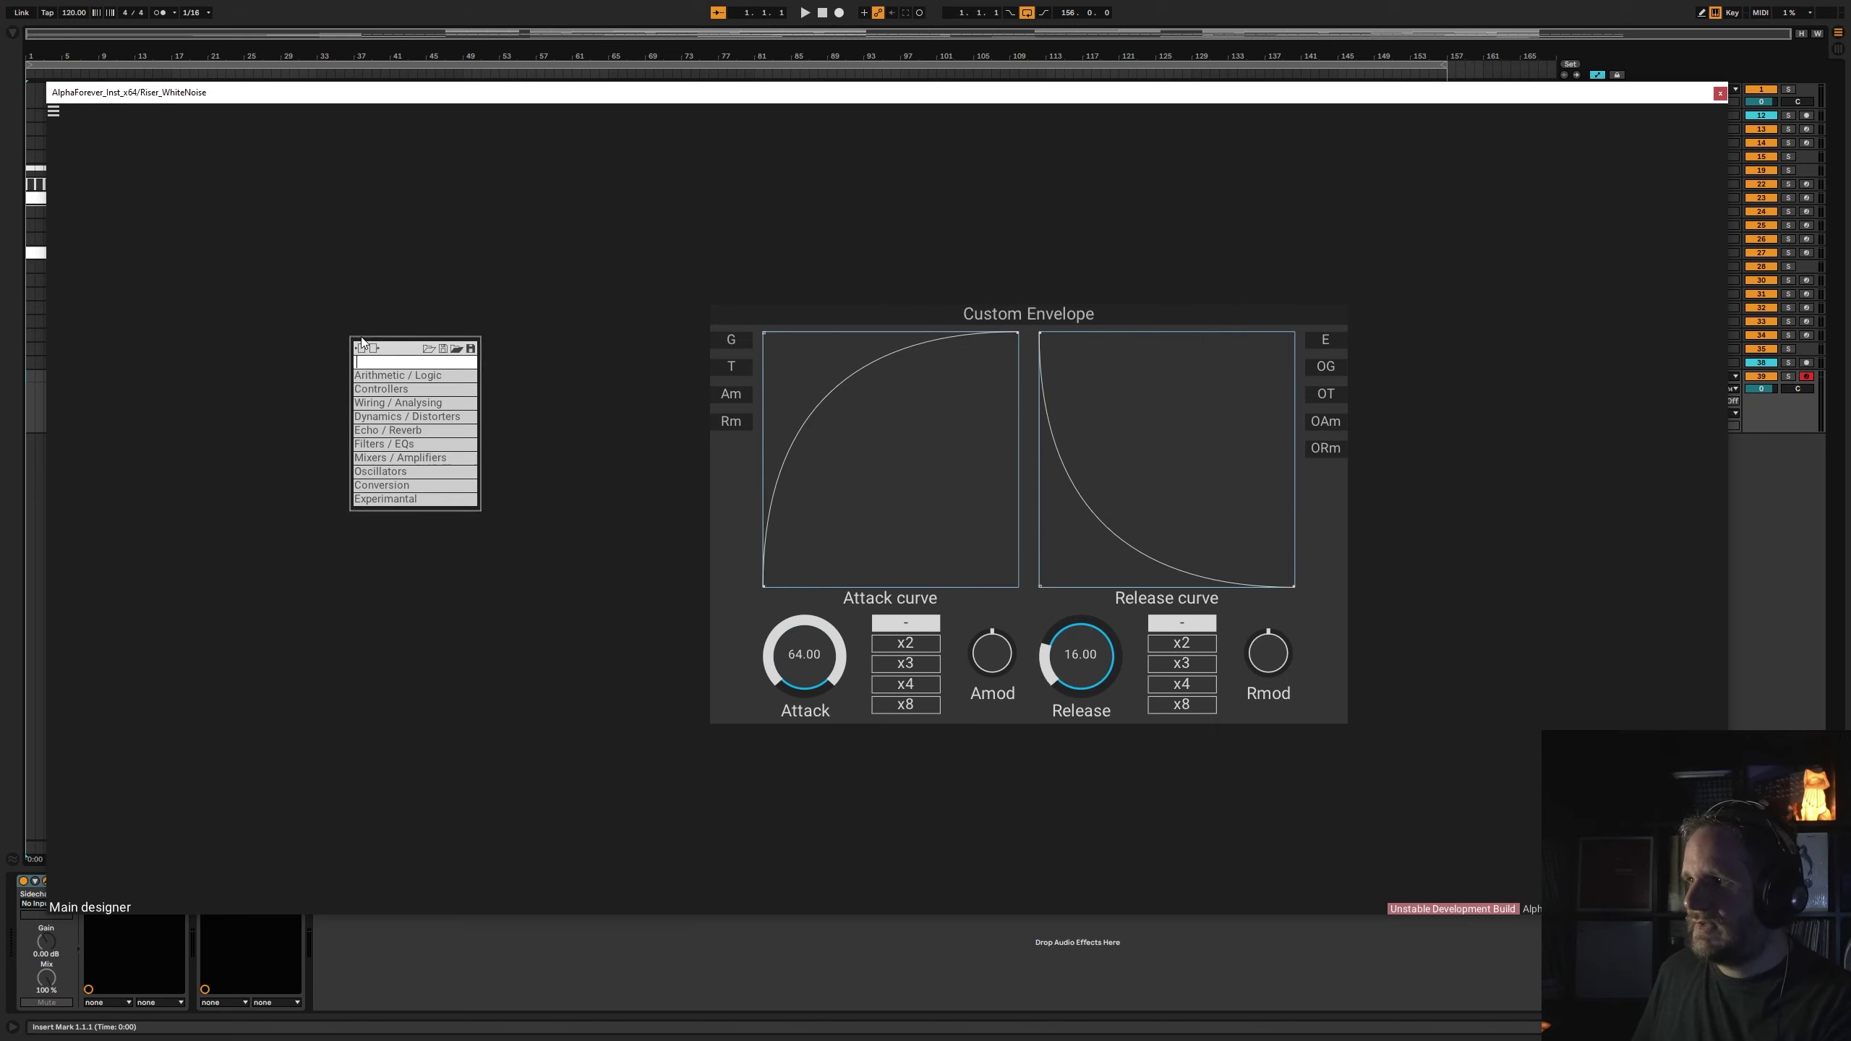
{"action": "type", "text": "midi"}
{"action": "left_click", "coordinate": [508, 374]}
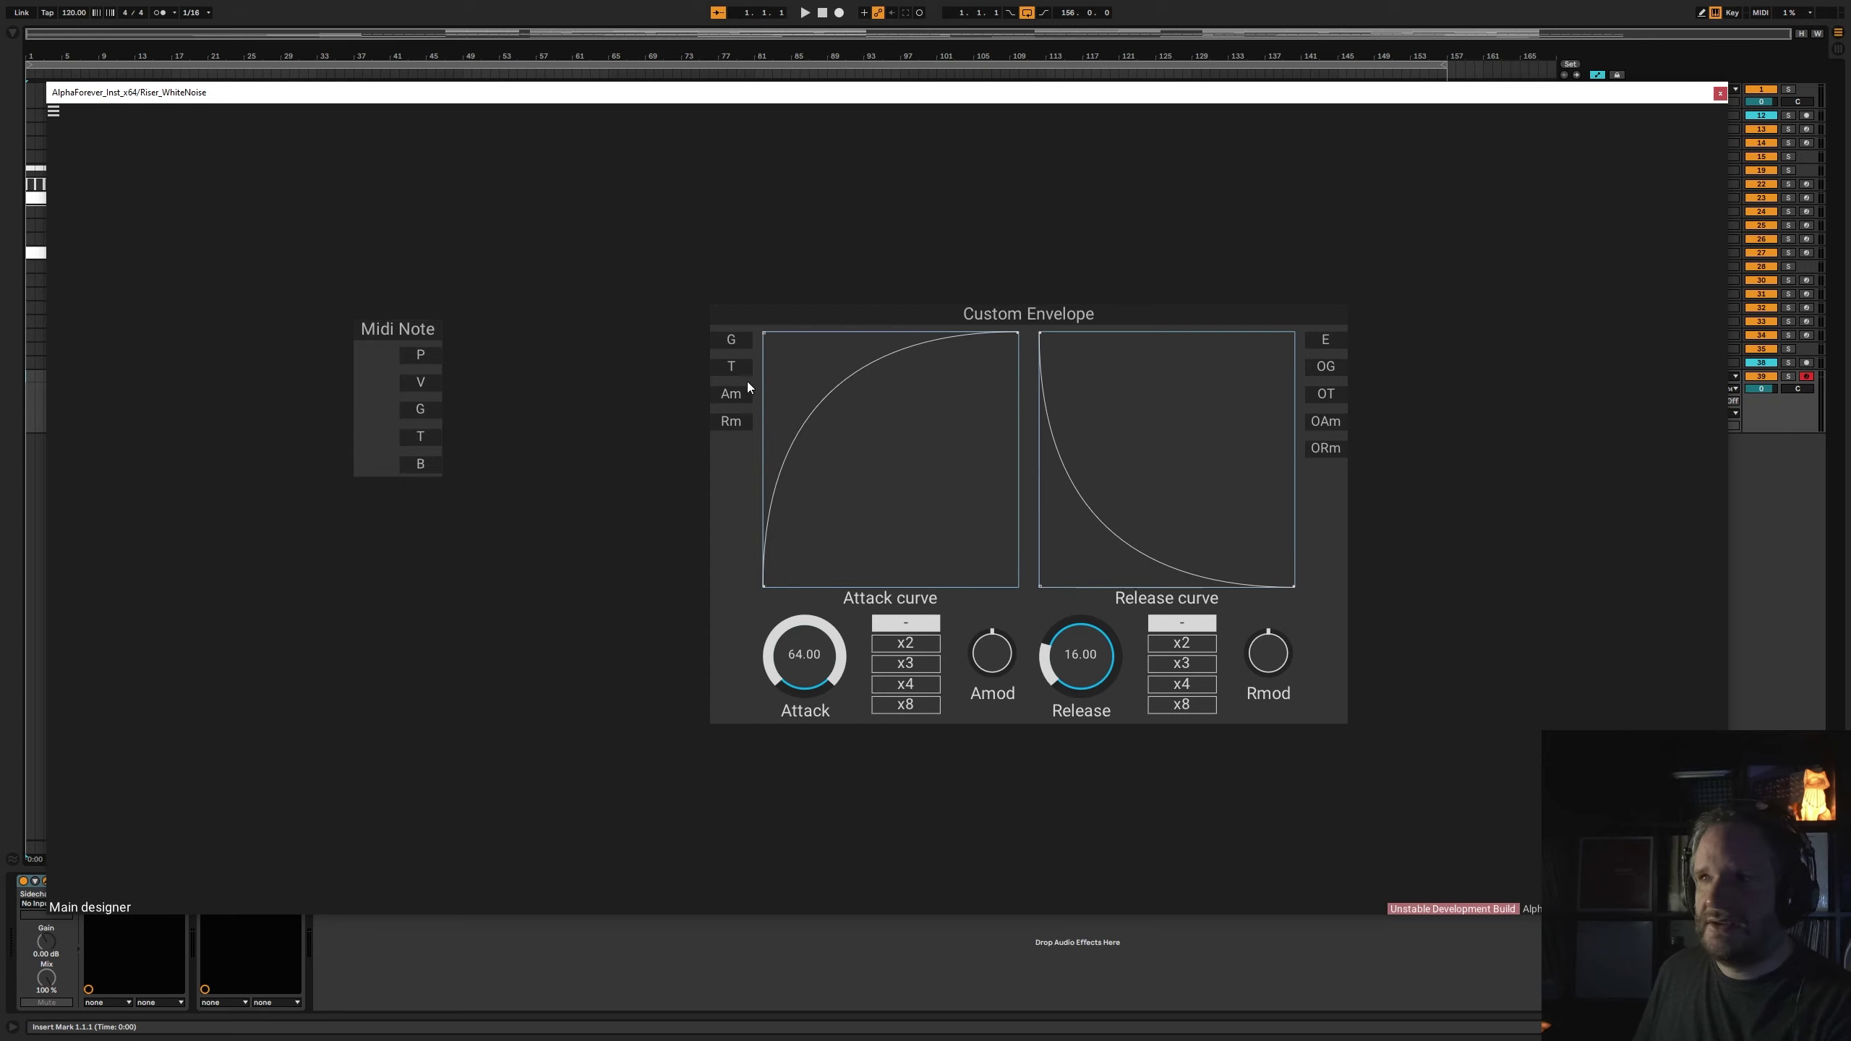
{"action": "left_click_drag", "start_coordinate": [424, 423], "coordinate": [682, 359]}
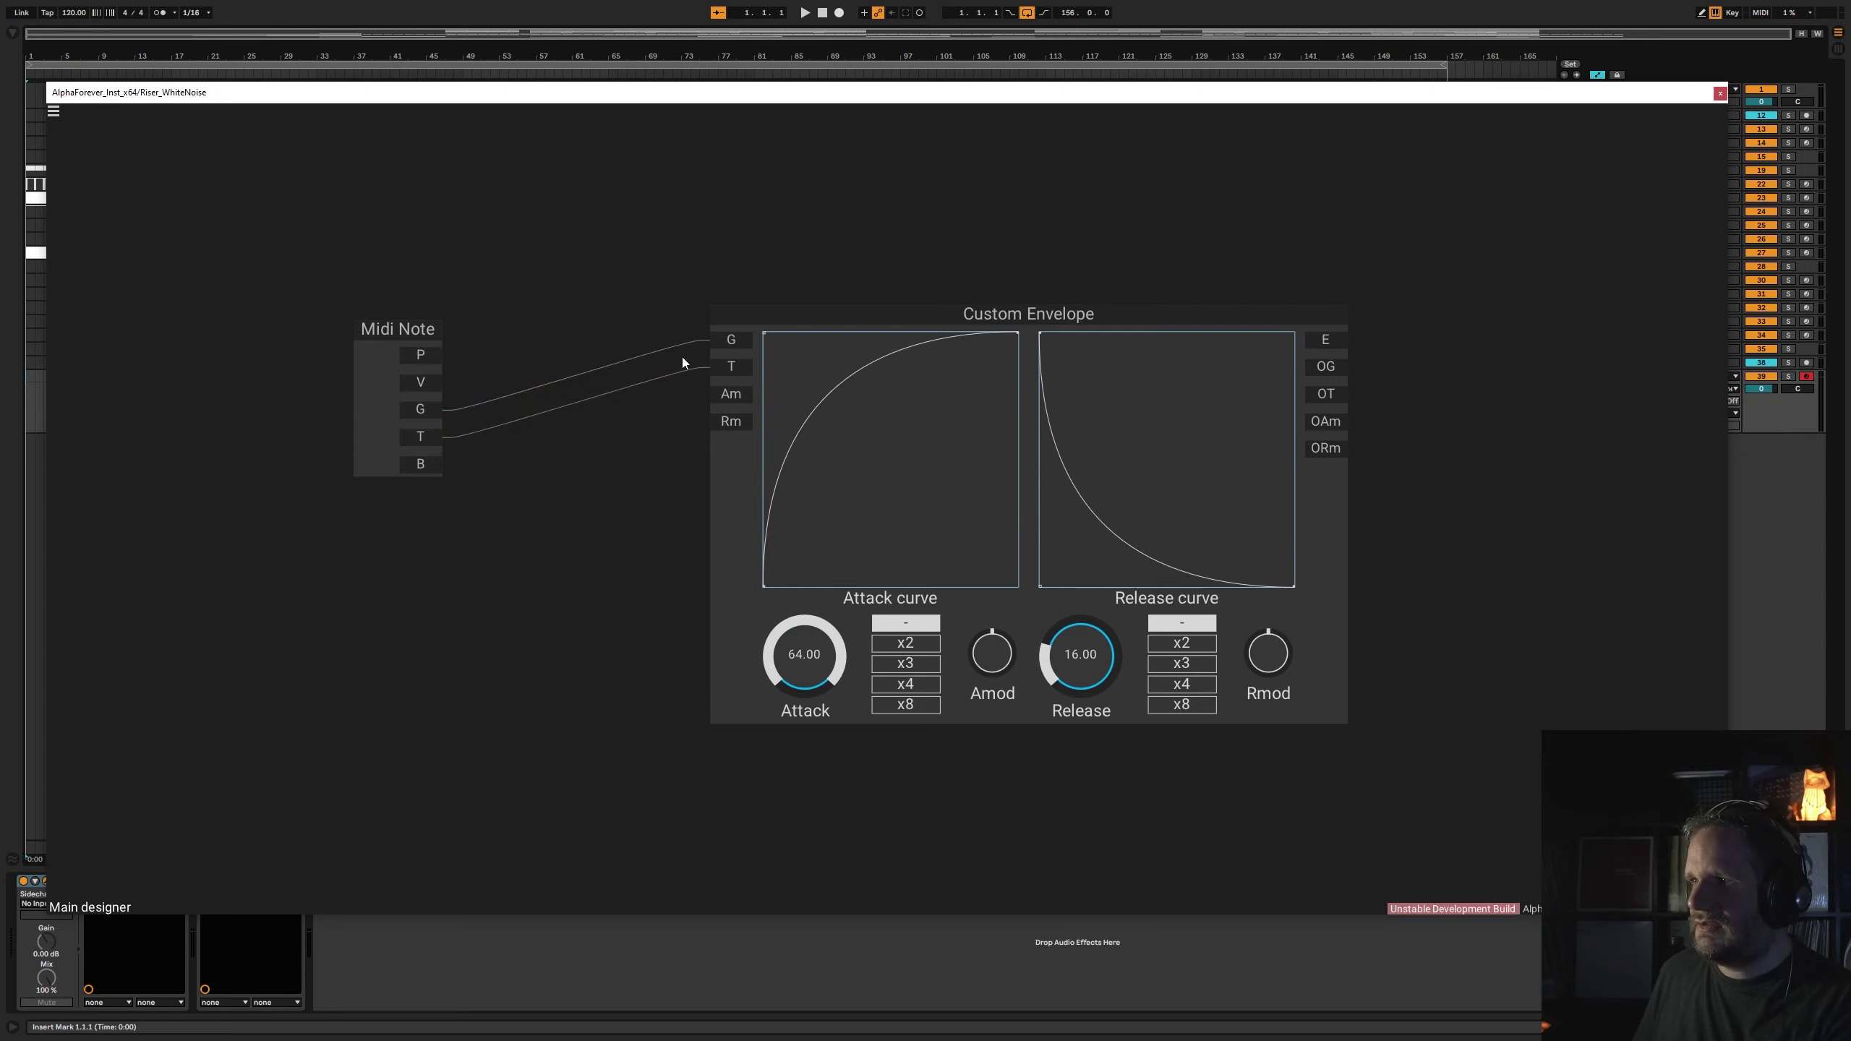
{"action": "left_click_drag", "start_coordinate": [813, 306], "coordinate": [607, 301]}
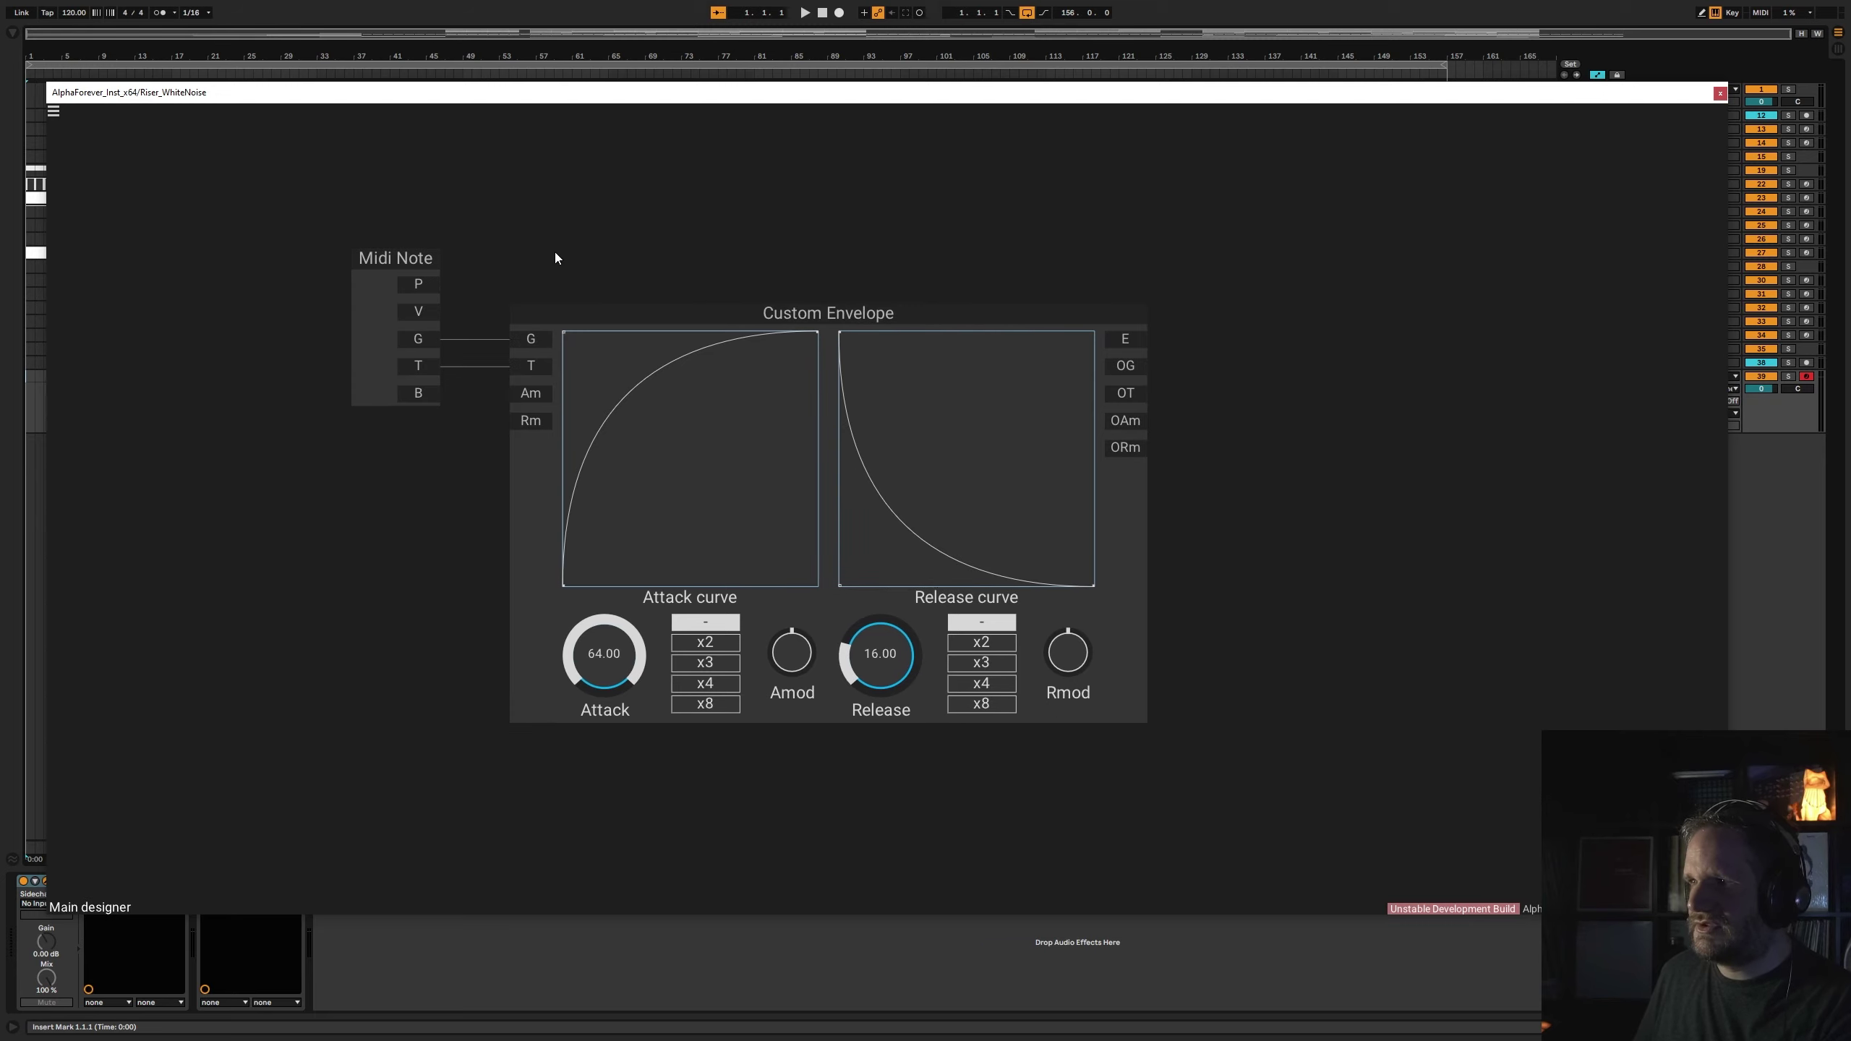
- Add a Gain Lin module, feed its M input from the envelope's E output, and set its Vol to 0
{"action": "left_click_drag", "start_coordinate": [1282, 445], "coordinate": [983, 451]}
{"action": "right_click", "coordinate": [1042, 326]}
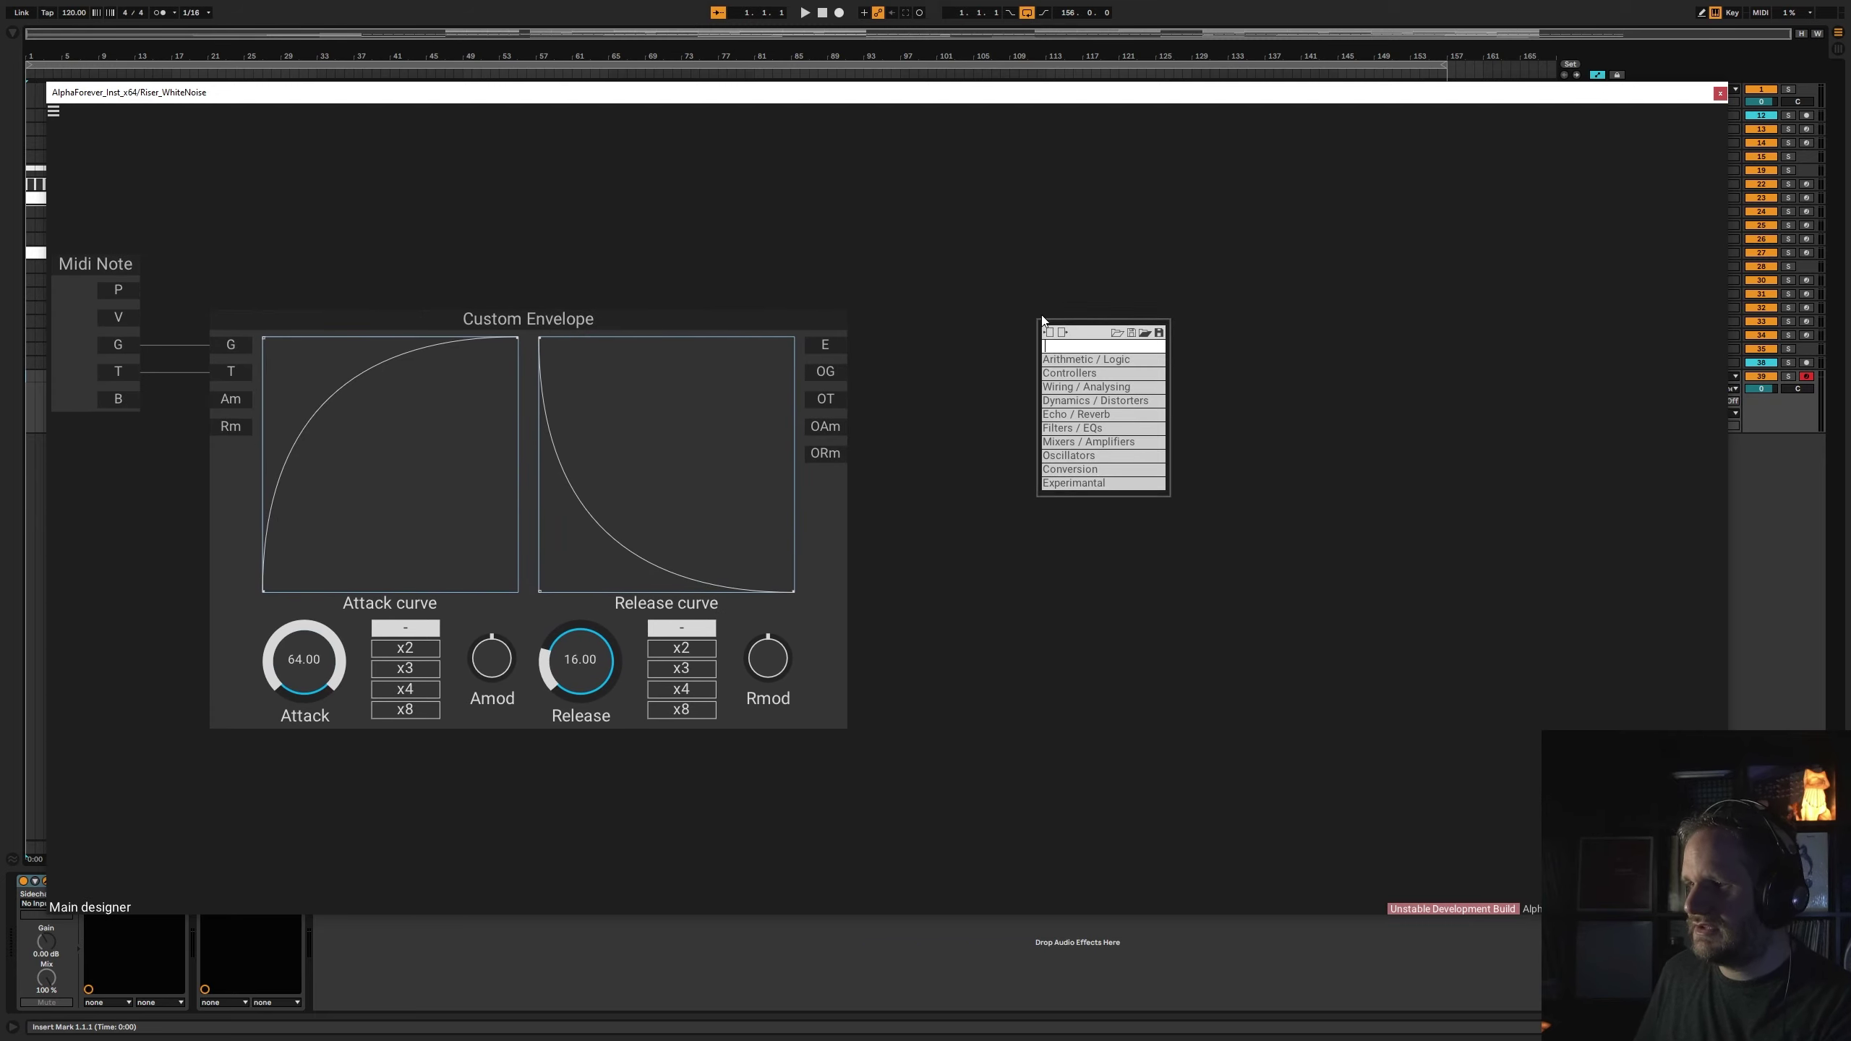
{"action": "type", "text": "gain"}
{"action": "left_click", "coordinate": [1223, 358]}
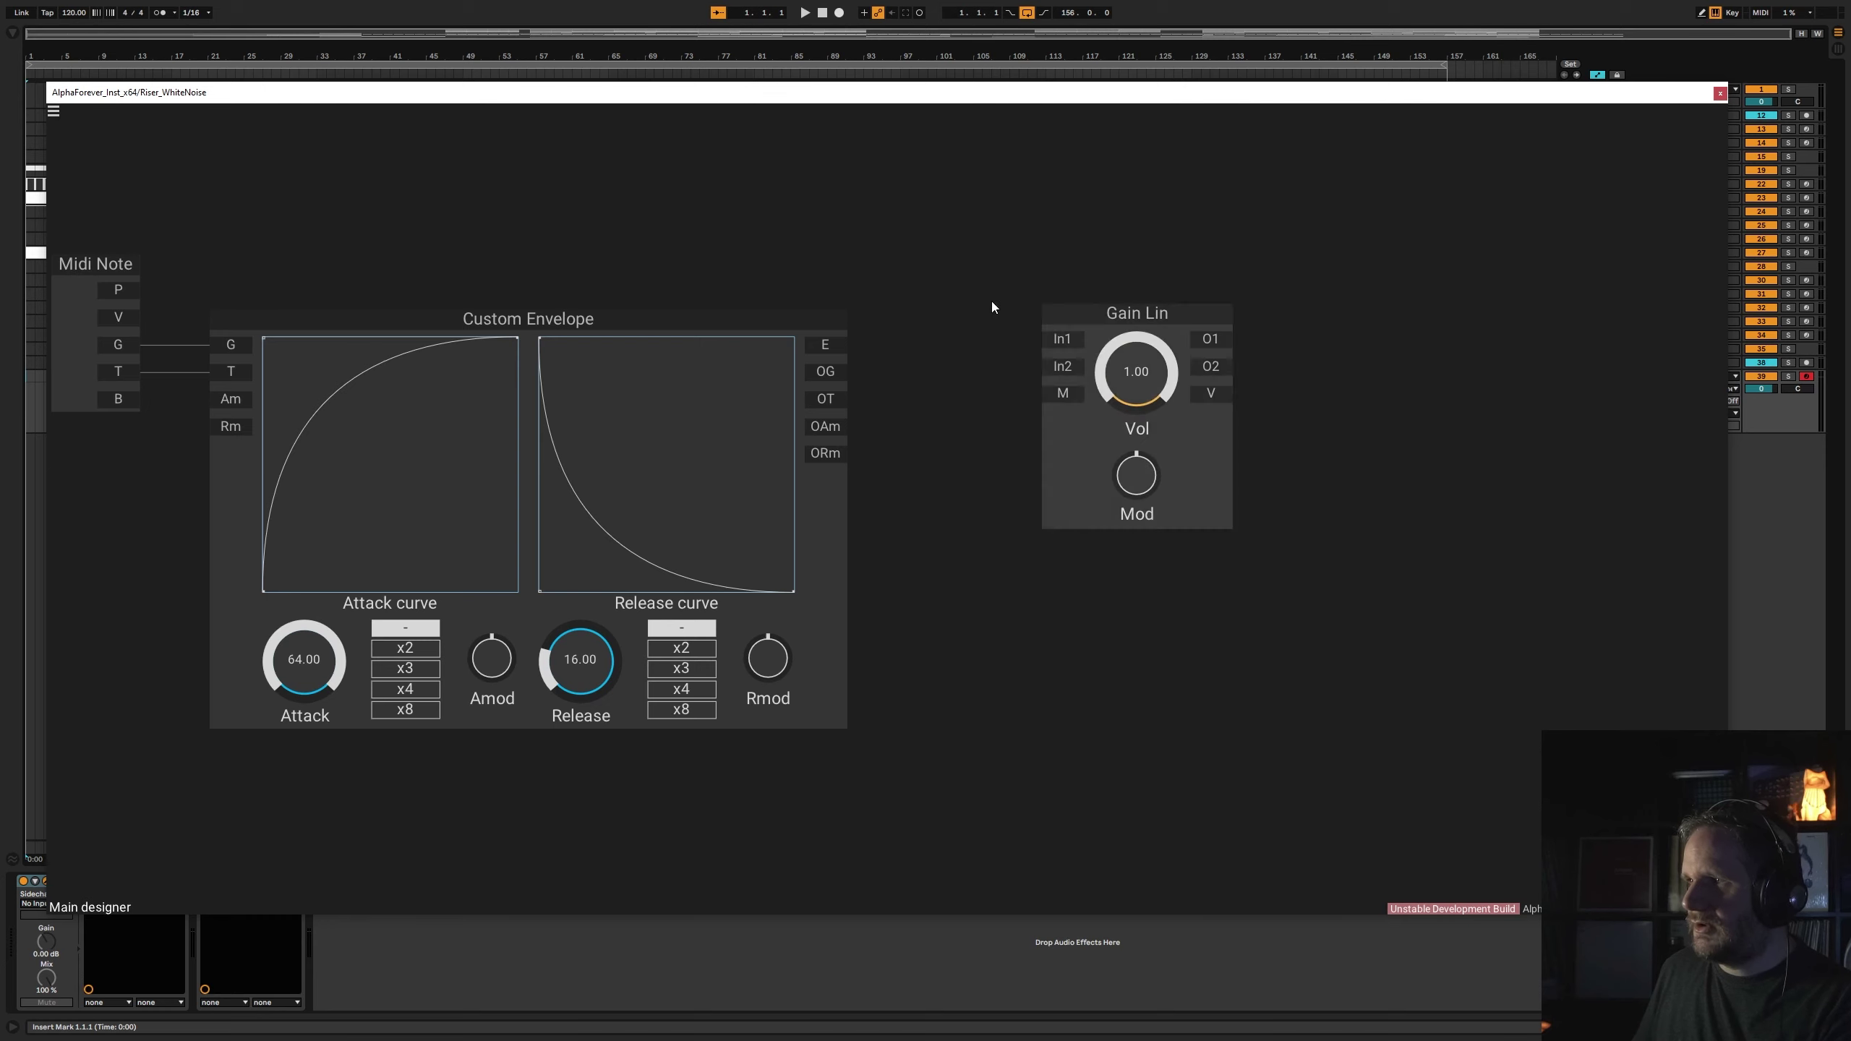
{"action": "left_click_drag", "start_coordinate": [942, 389], "coordinate": [1283, 397]}
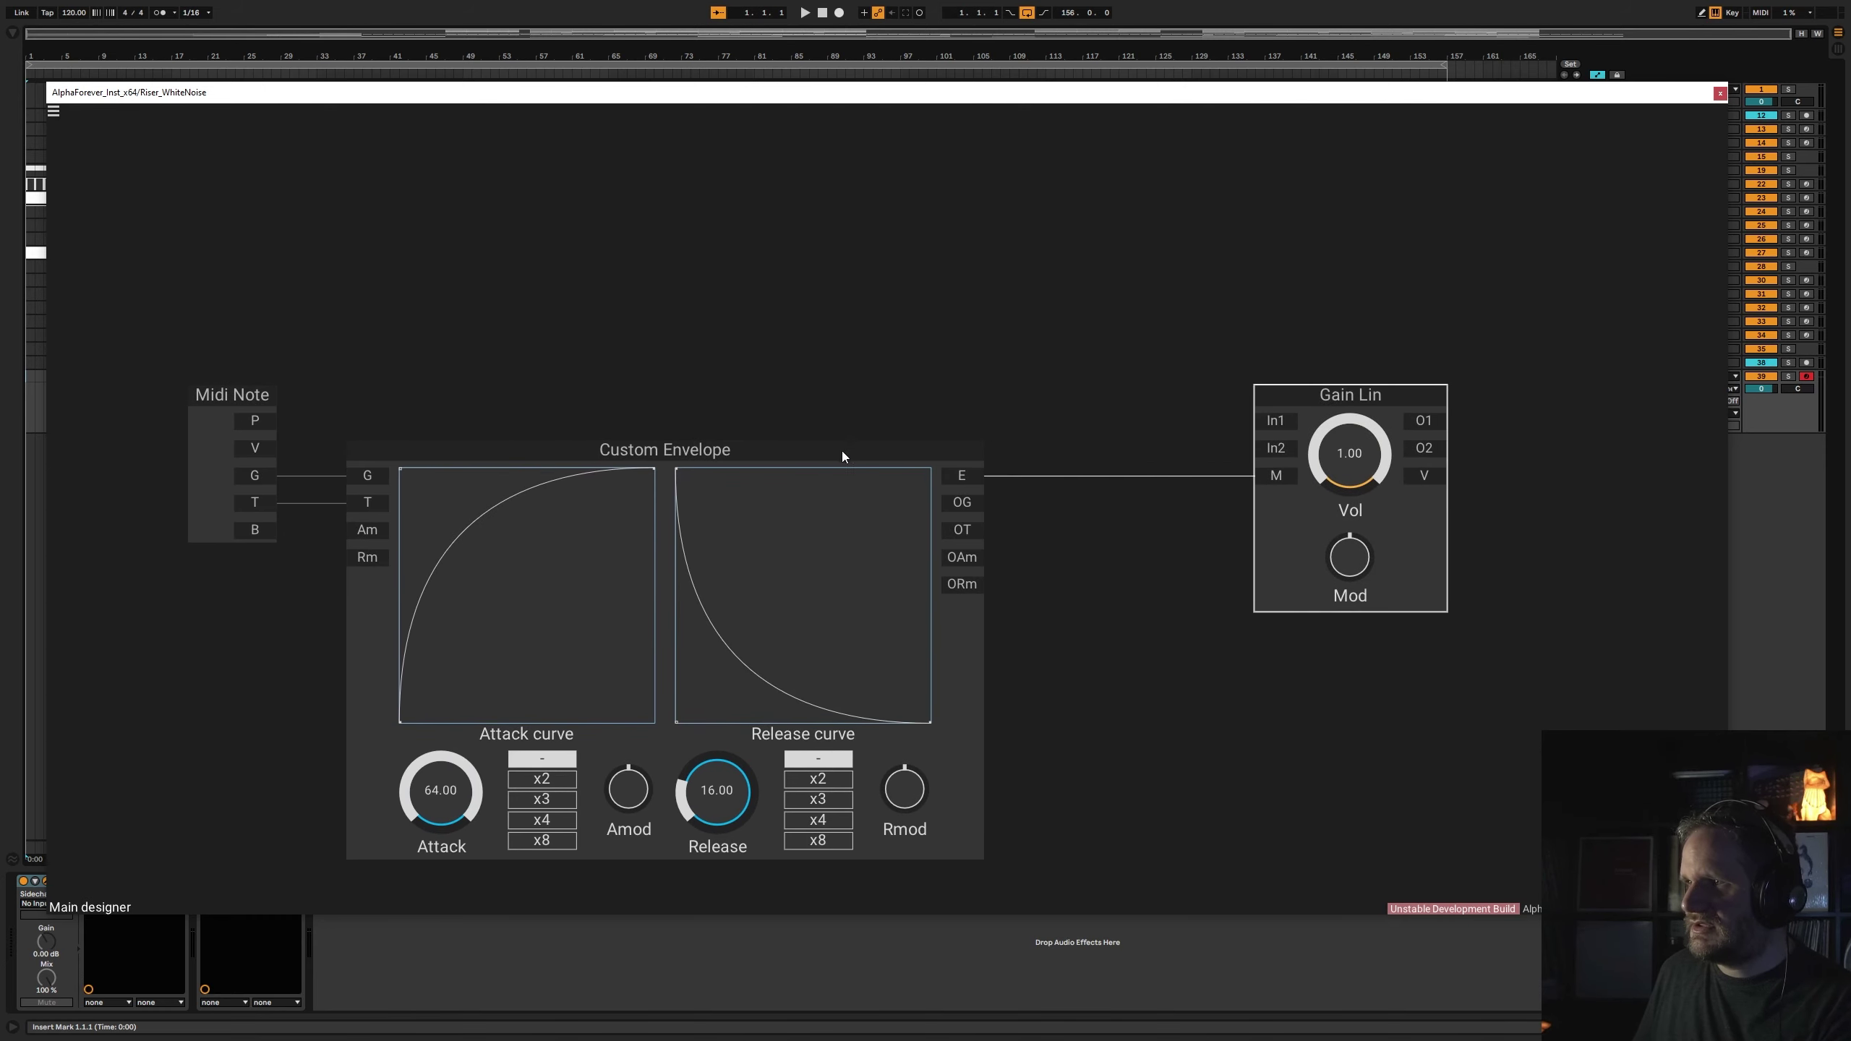
{"action": "left_click_drag", "start_coordinate": [842, 452], "coordinate": [789, 452]}
- Add a White Noise module wired to Gain Lin's In1, then duplicate it and wire the copy to In2
{"action": "double_click", "coordinate": [969, 288]}
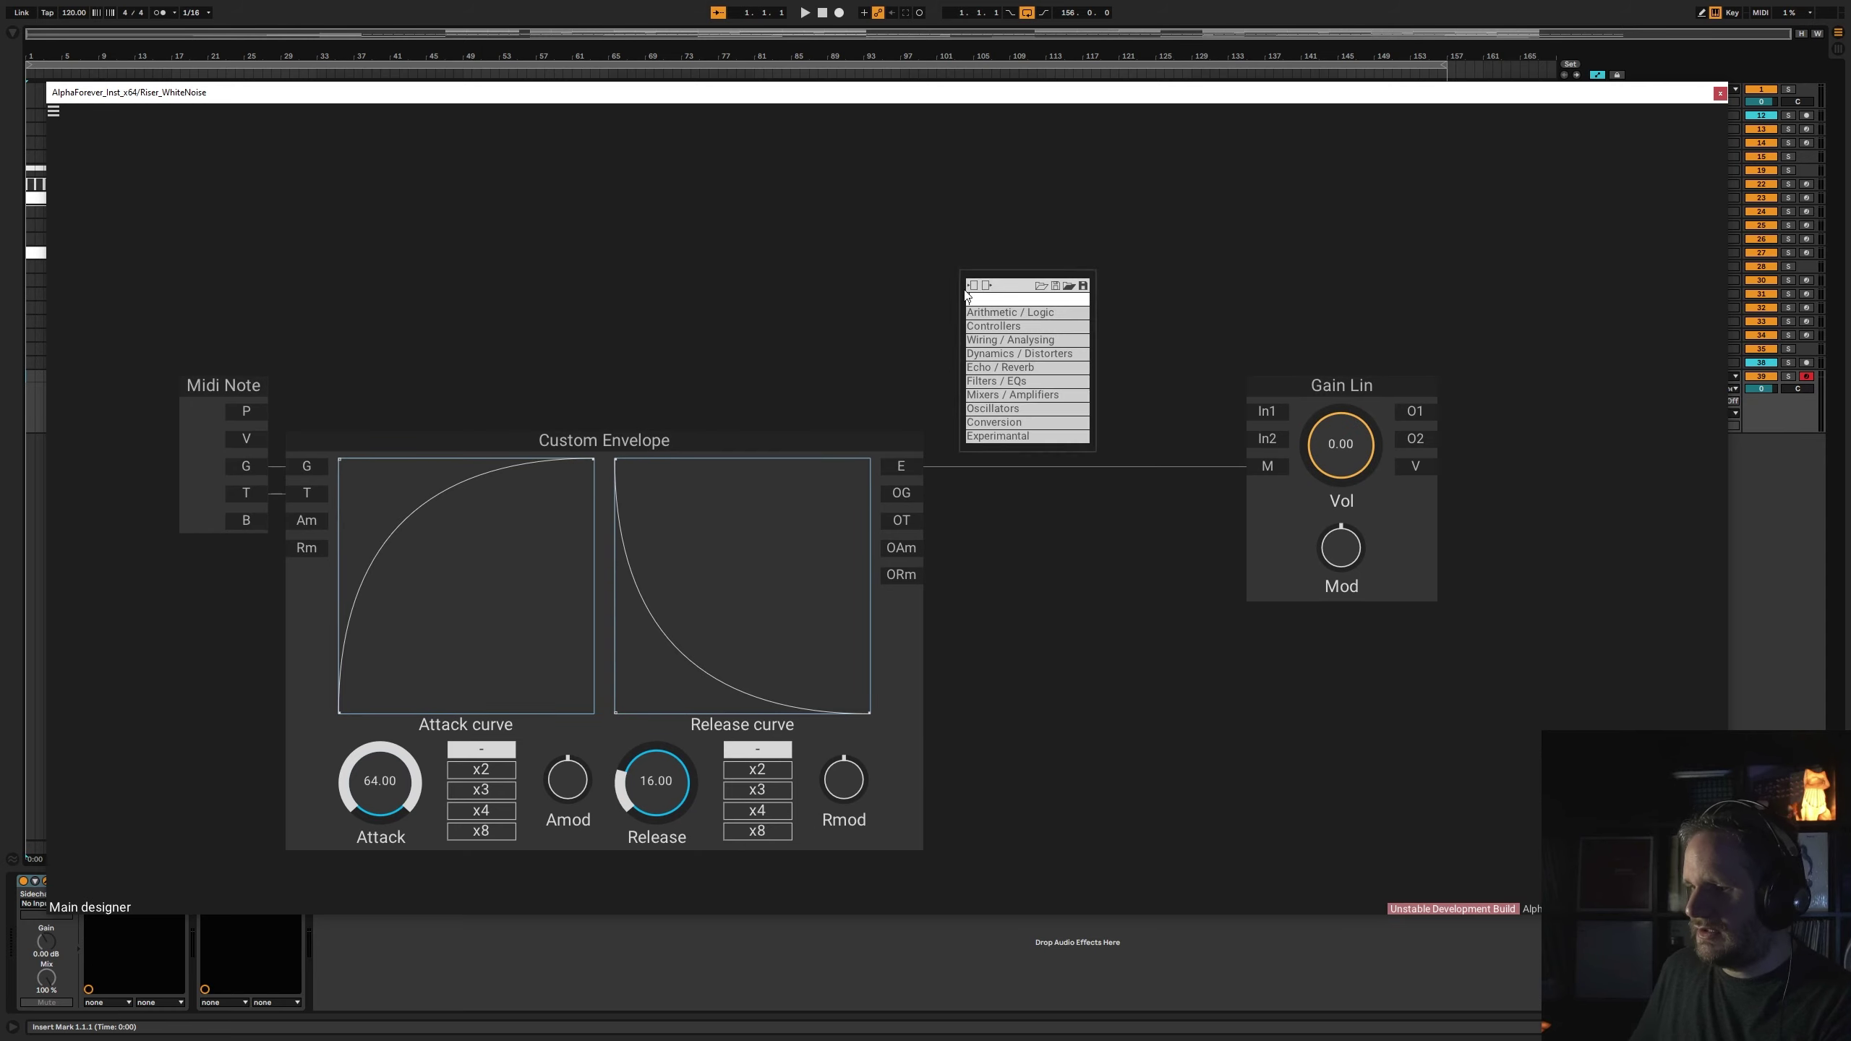
{"action": "type", "text": "White"}
{"action": "left_click", "coordinate": [1155, 315]}
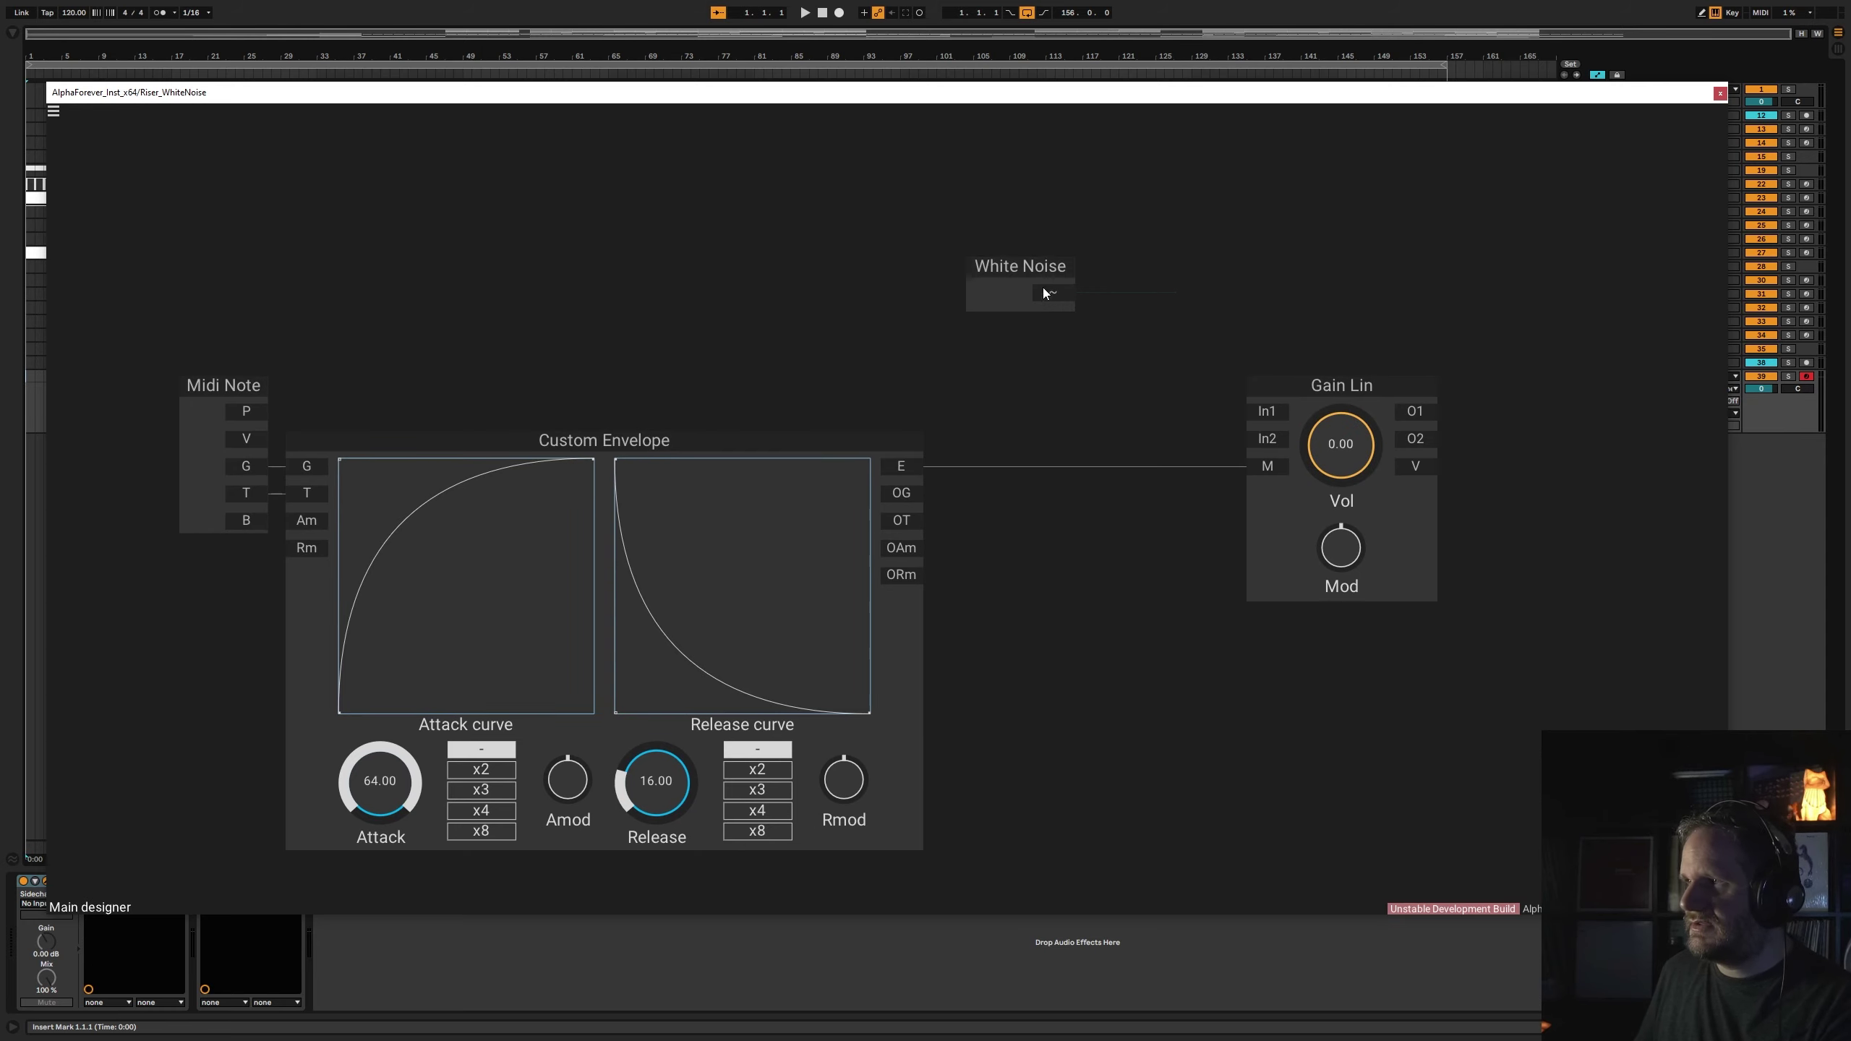
{"action": "left_click_drag", "start_coordinate": [1249, 417], "coordinate": [1253, 417]}
{"action": "left_click", "coordinate": [969, 274]}
{"action": "key", "text": "ctrl+c"}
{"action": "key", "text": "ctrl+v"}
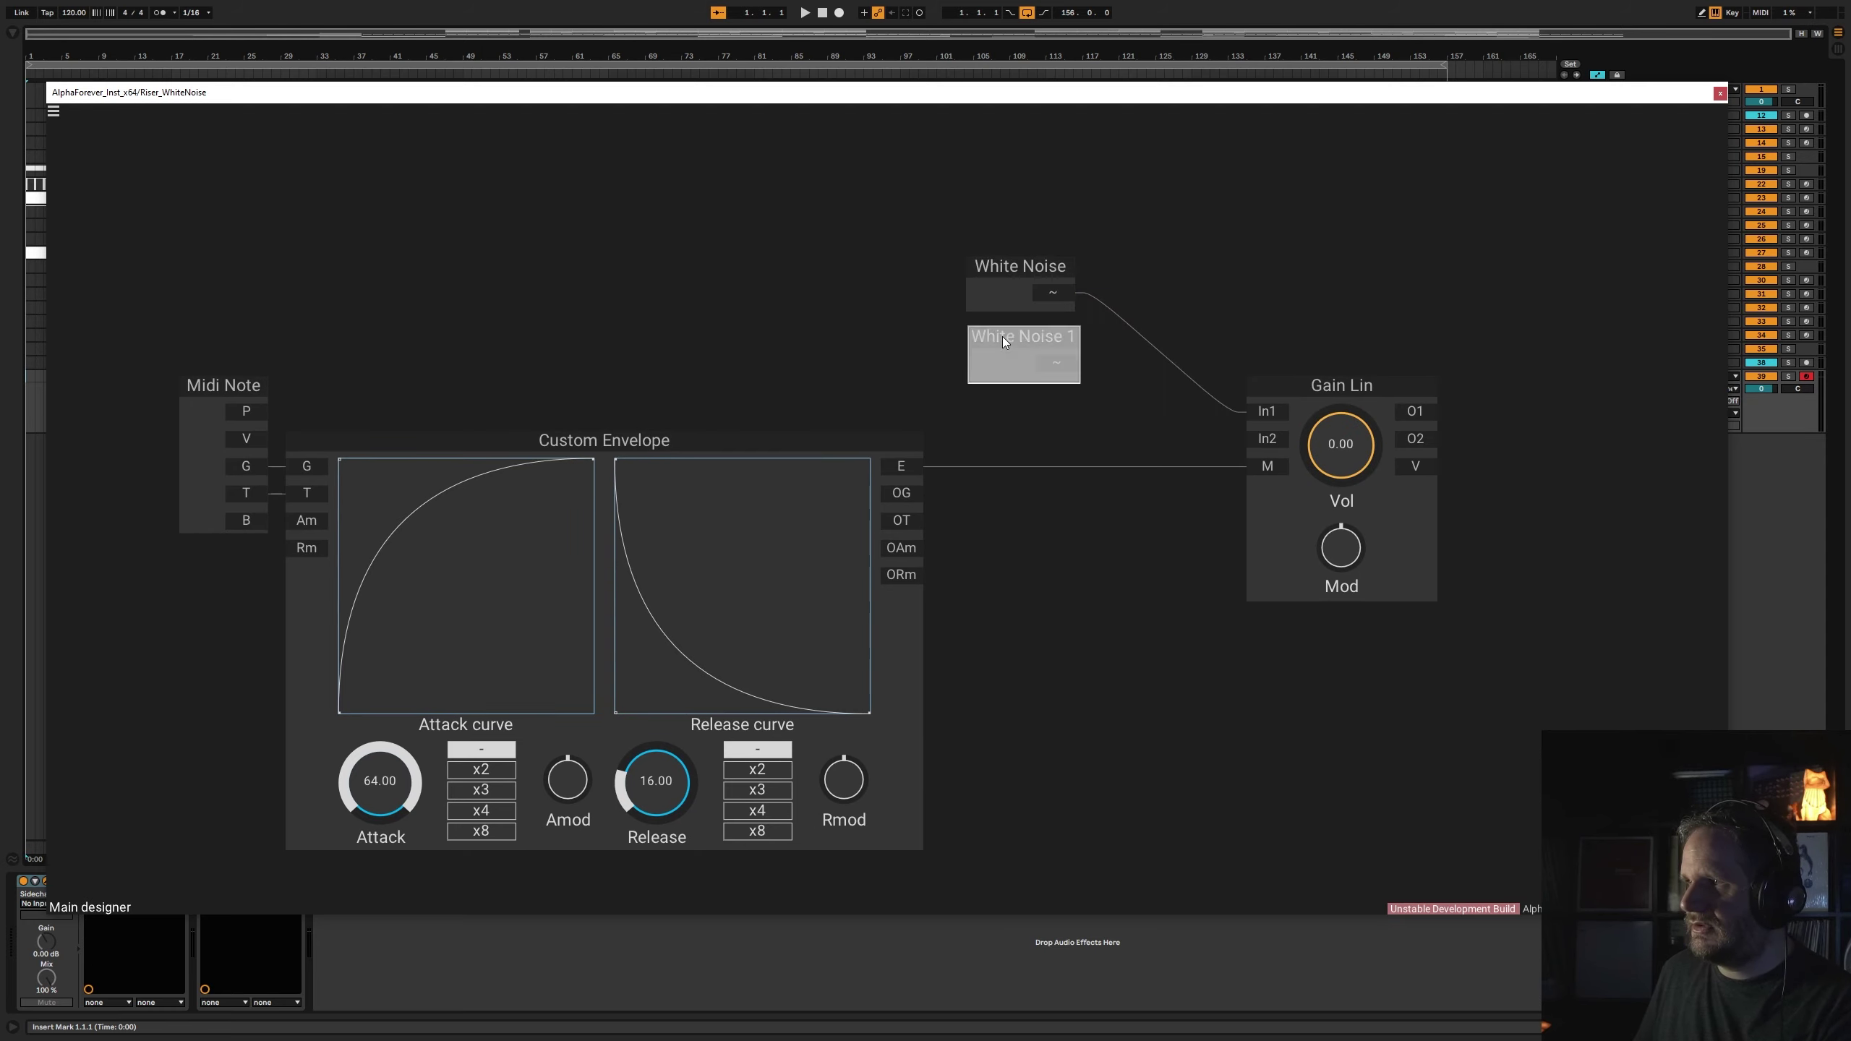
{"action": "left_click_drag", "start_coordinate": [1058, 364], "coordinate": [1265, 439]}
- Arrange the two White Noise modules and Gain Lin so their connections line up in straight rows
{"action": "left_click_drag", "start_coordinate": [1021, 357], "coordinate": [1100, 434]}
{"action": "double_click", "coordinate": [1056, 299]}
{"action": "left_click_drag", "start_coordinate": [1021, 384], "coordinate": [1538, 650]}
{"action": "left_click_drag", "start_coordinate": [1106, 416], "coordinate": [1148, 417]}
{"action": "left_click", "coordinate": [1323, 368]}
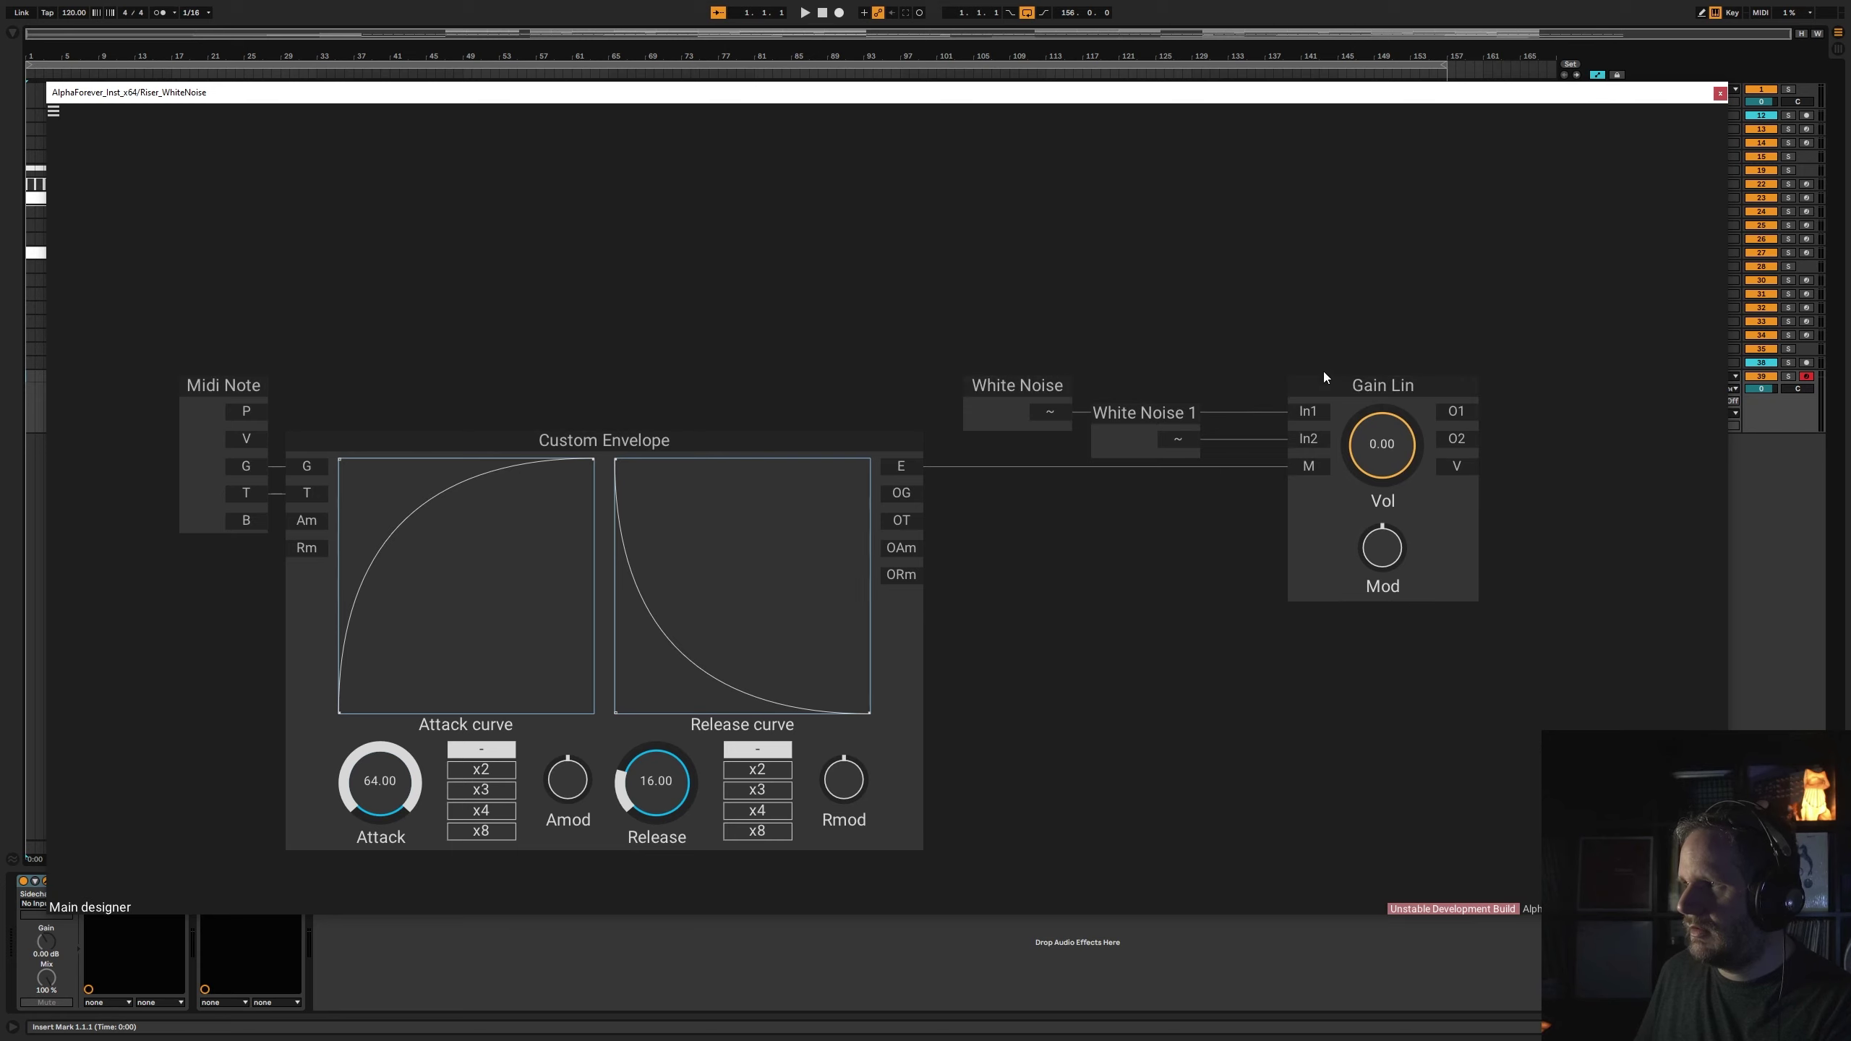
{"action": "left_click_drag", "start_coordinate": [1354, 385], "coordinate": [1298, 385]}
- Add an EQ Shelving Dual fed by Gain Lin's O1 and O2, in High-shelf mode with its frequency at about 9201
{"action": "left_click_drag", "start_coordinate": [1246, 340], "coordinate": [689, 293]}
{"action": "right_click", "coordinate": [879, 366]}
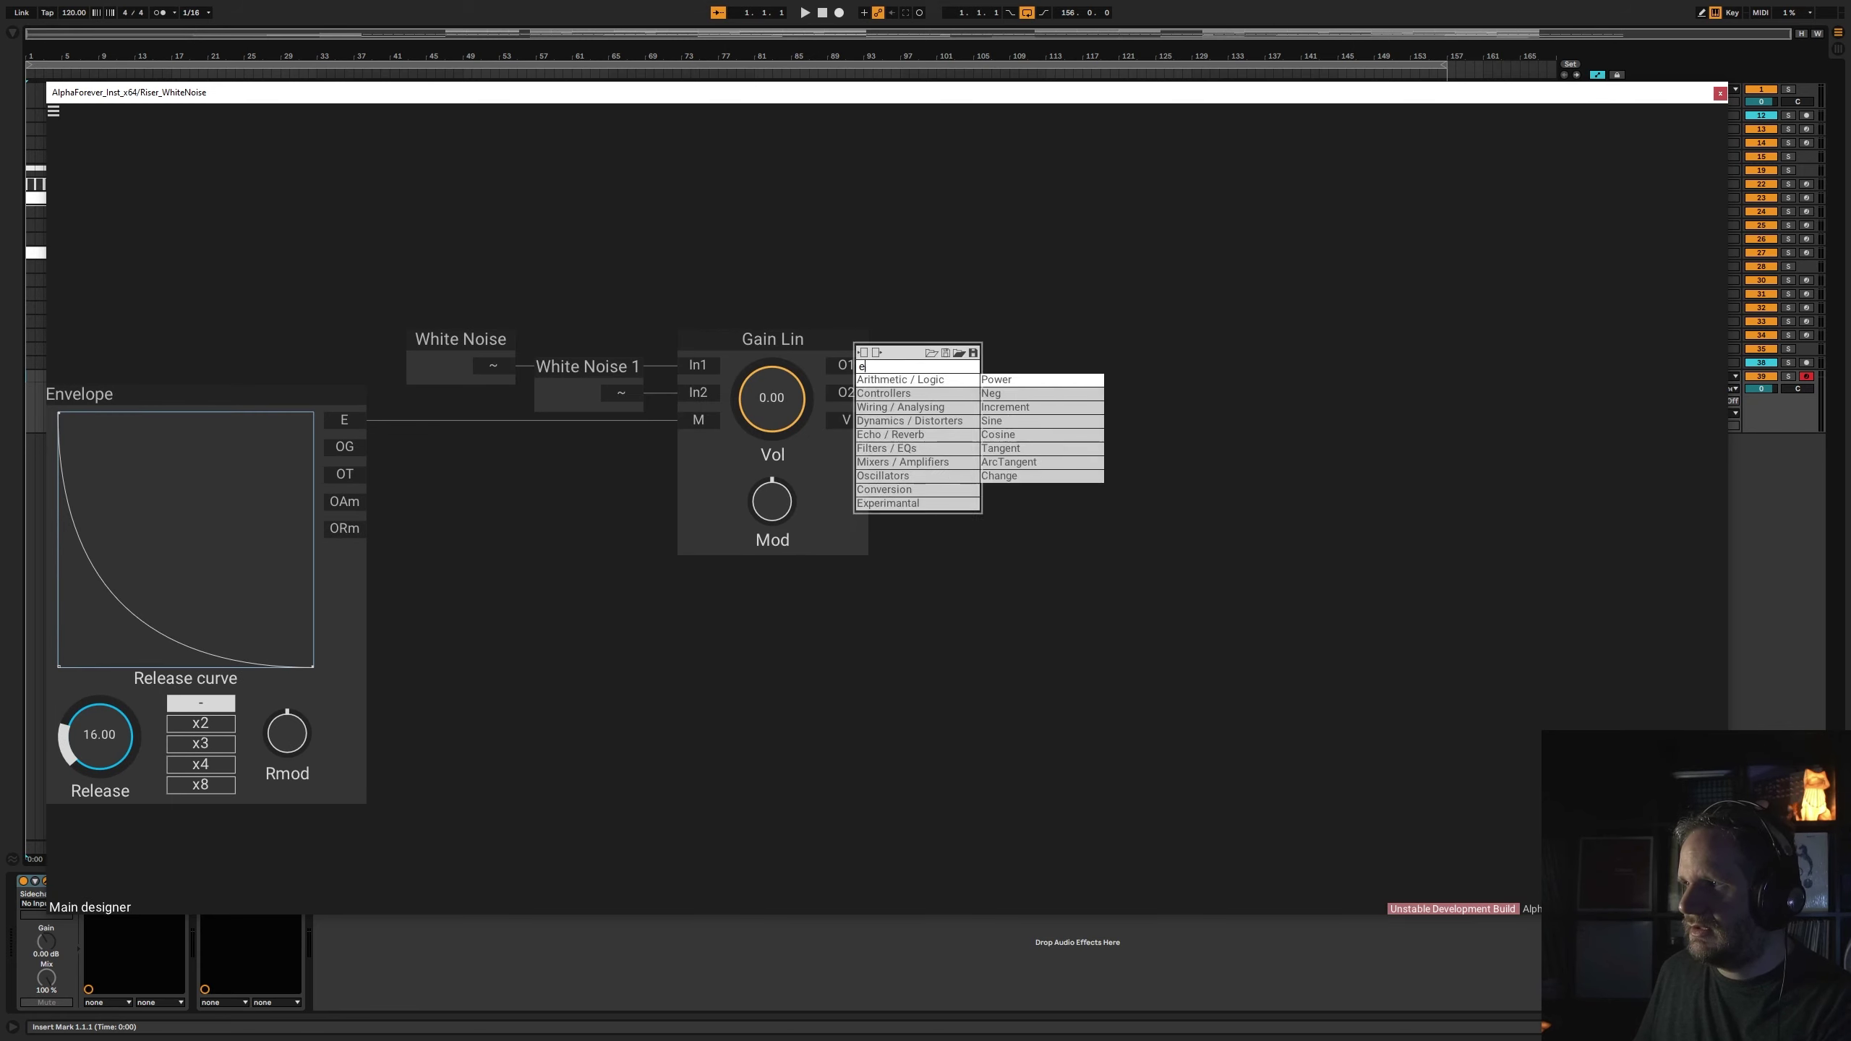
{"action": "type", "text": "eq"}
{"action": "left_click", "coordinate": [1031, 421]}
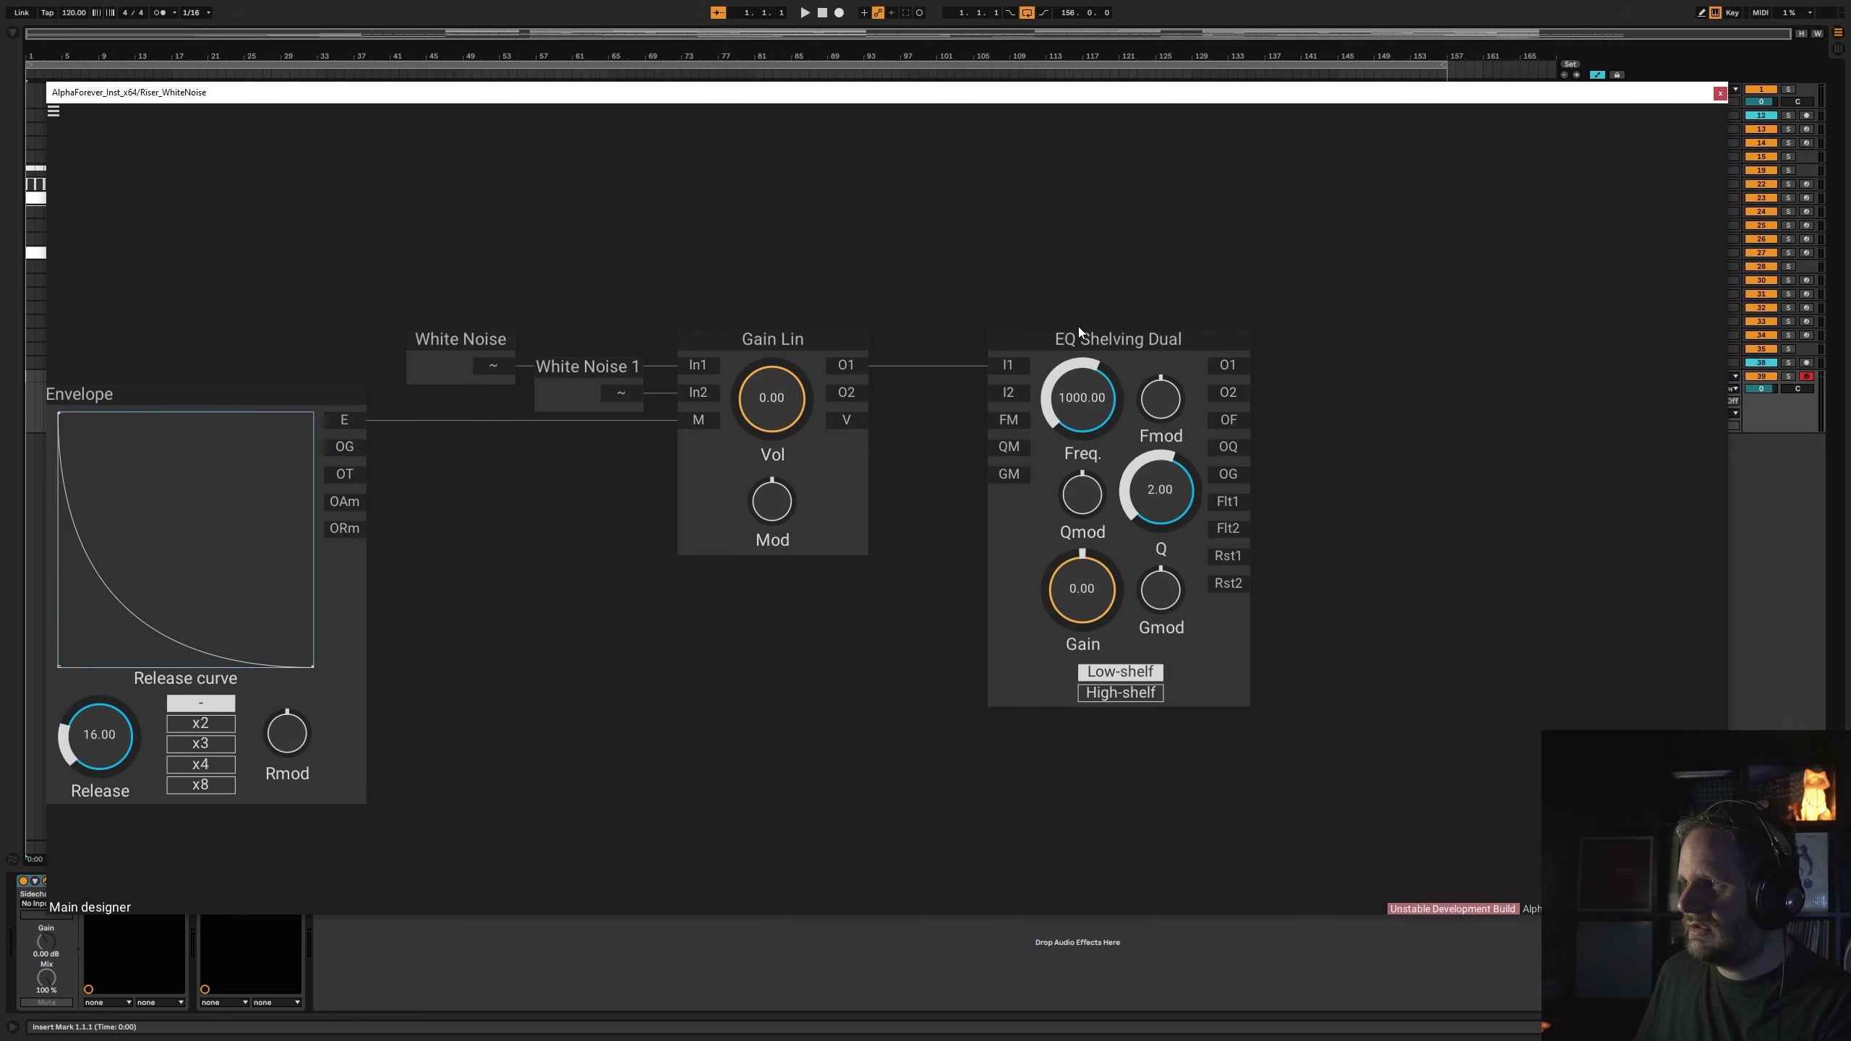
{"action": "left_click_drag", "start_coordinate": [1079, 328], "coordinate": [966, 354]}
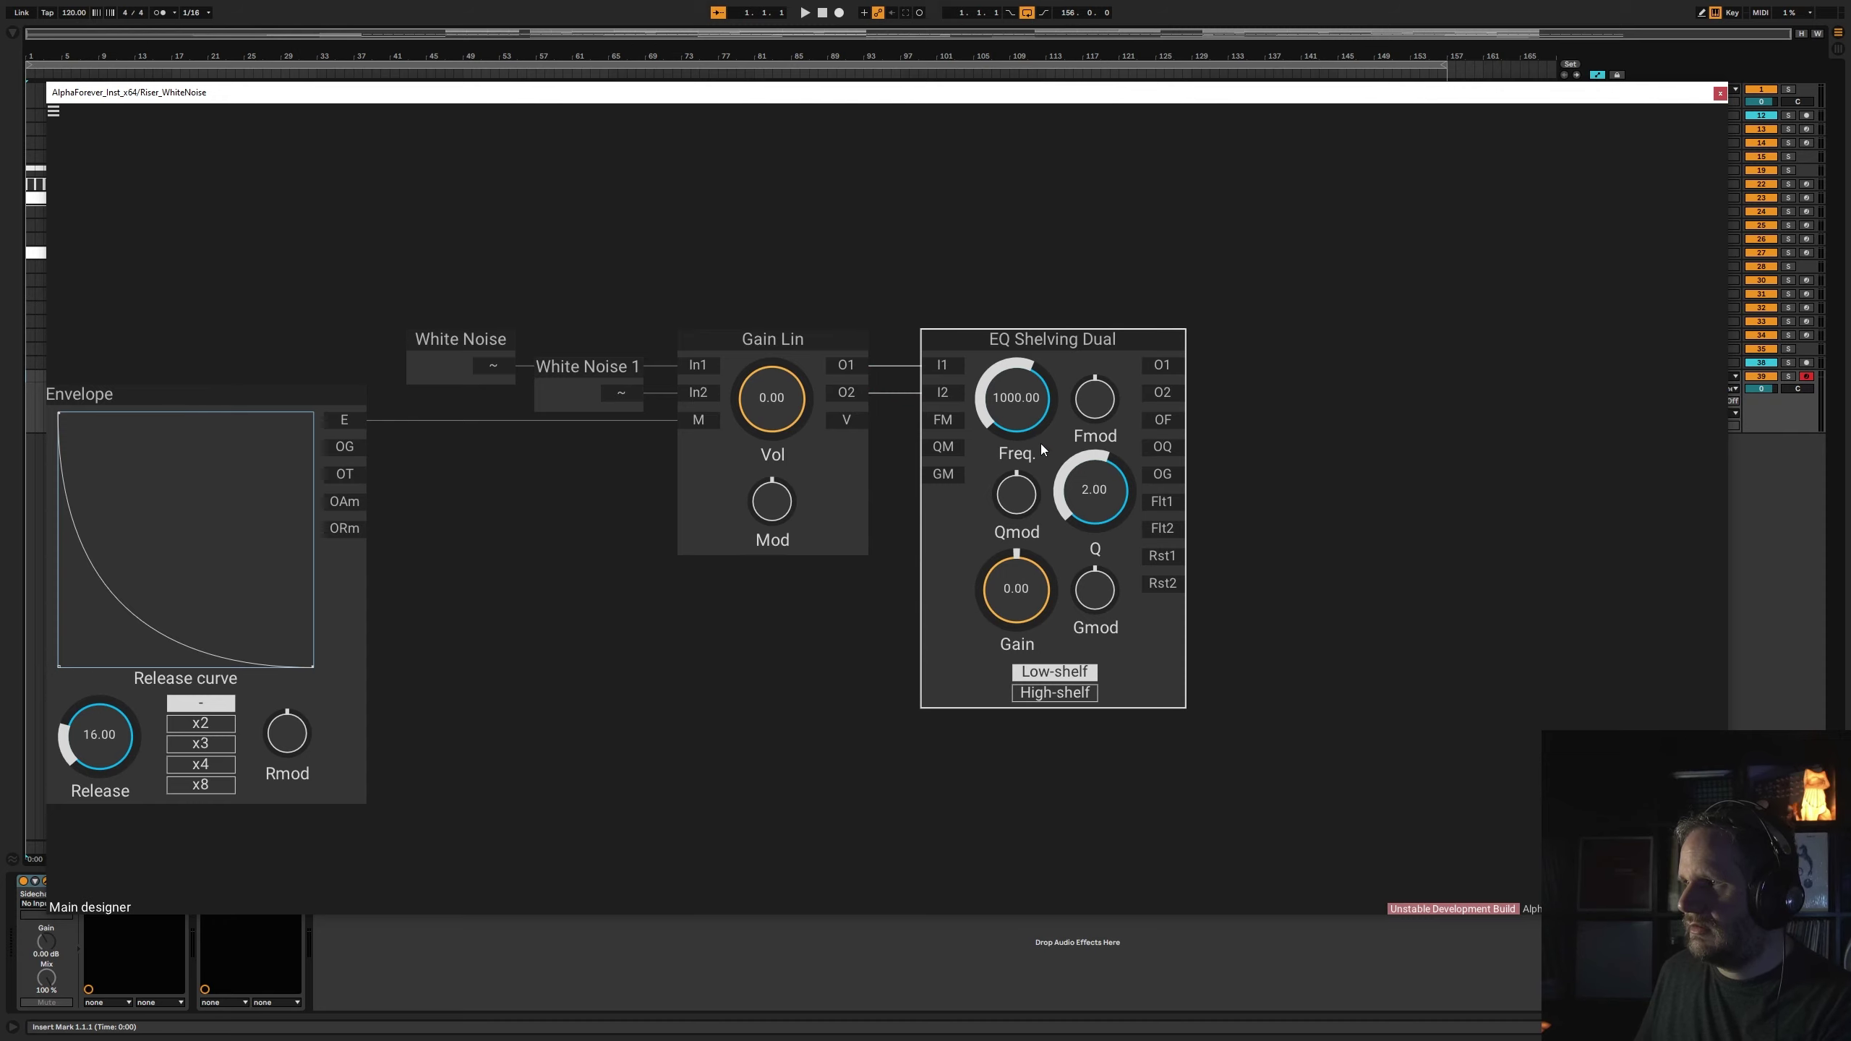
{"action": "left_click", "coordinate": [1036, 693]}
{"action": "left_click_drag", "start_coordinate": [1007, 385], "coordinate": [1001, 345]}
- Create O1 and O2 output modules from the EQ's first two outputs and space them apart
{"action": "left_click_drag", "start_coordinate": [1130, 298], "coordinate": [846, 310]}
{"action": "double_click", "coordinate": [885, 374]}
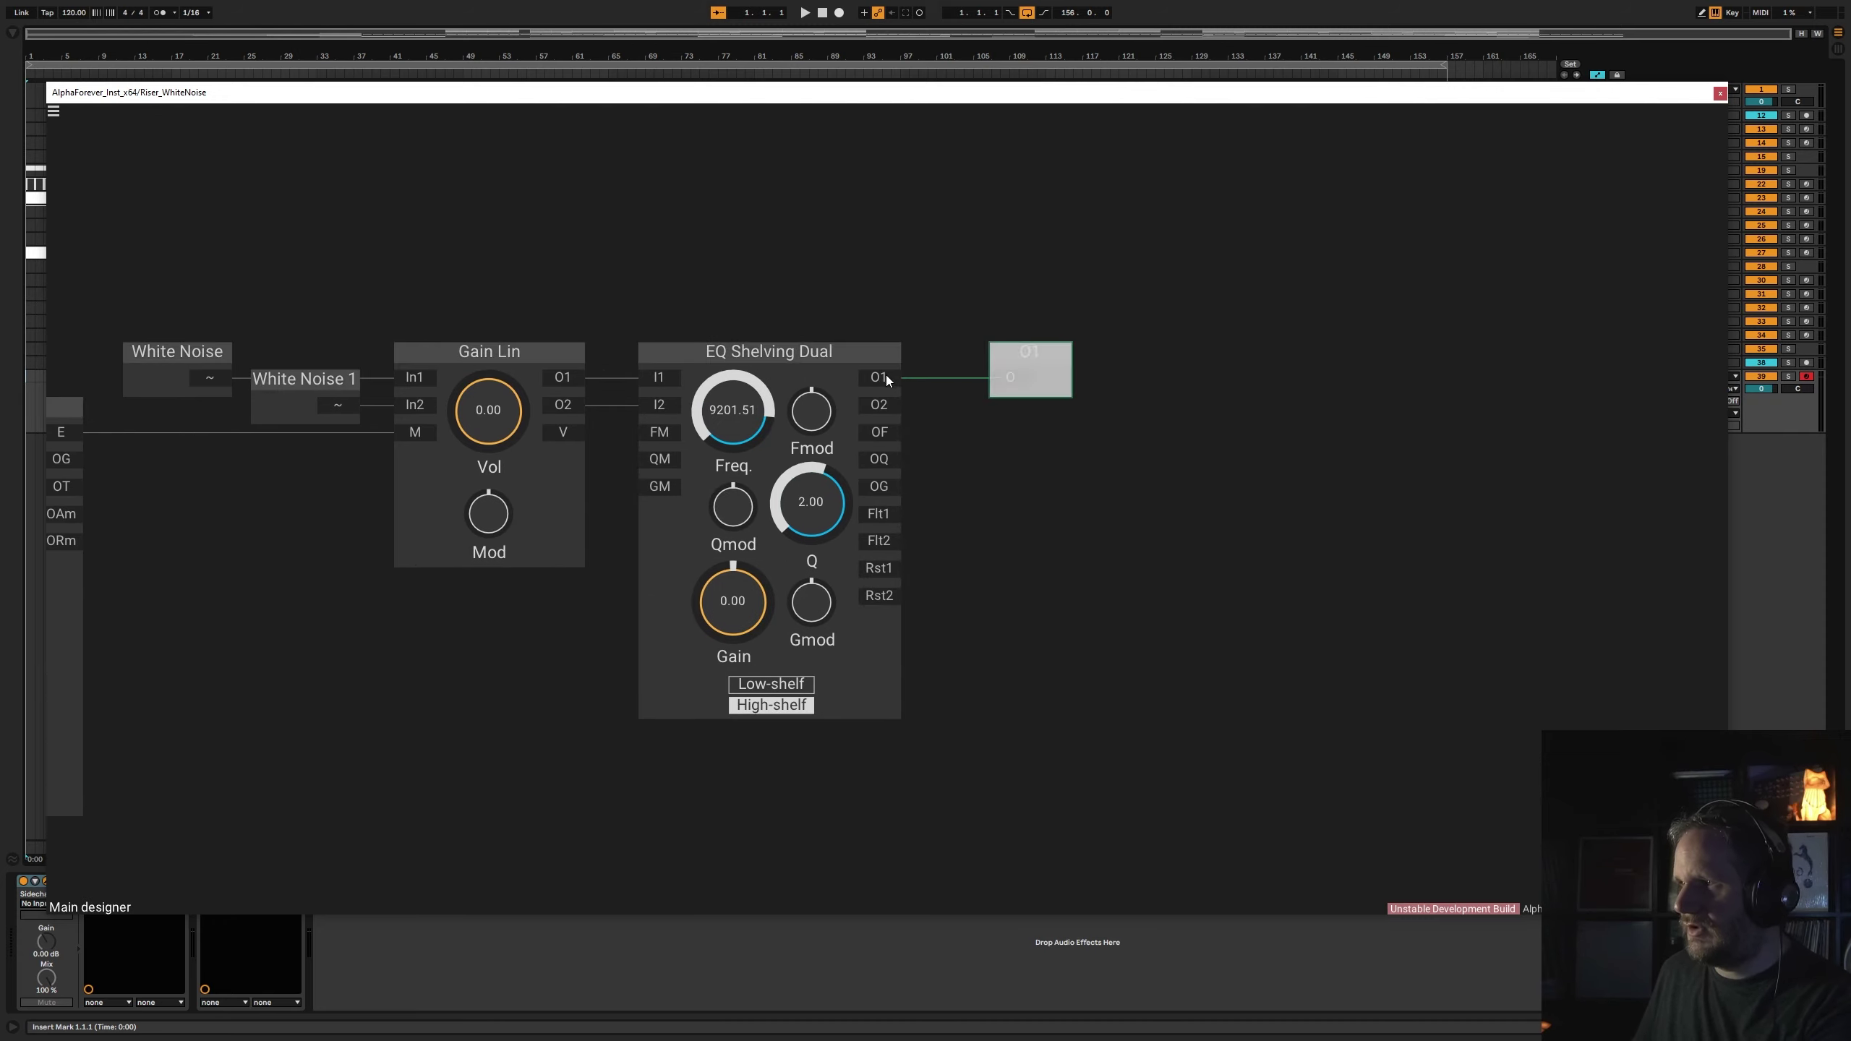
{"action": "double_click", "coordinate": [883, 404]}
{"action": "left_click_drag", "start_coordinate": [1069, 379], "coordinate": [1167, 377]}
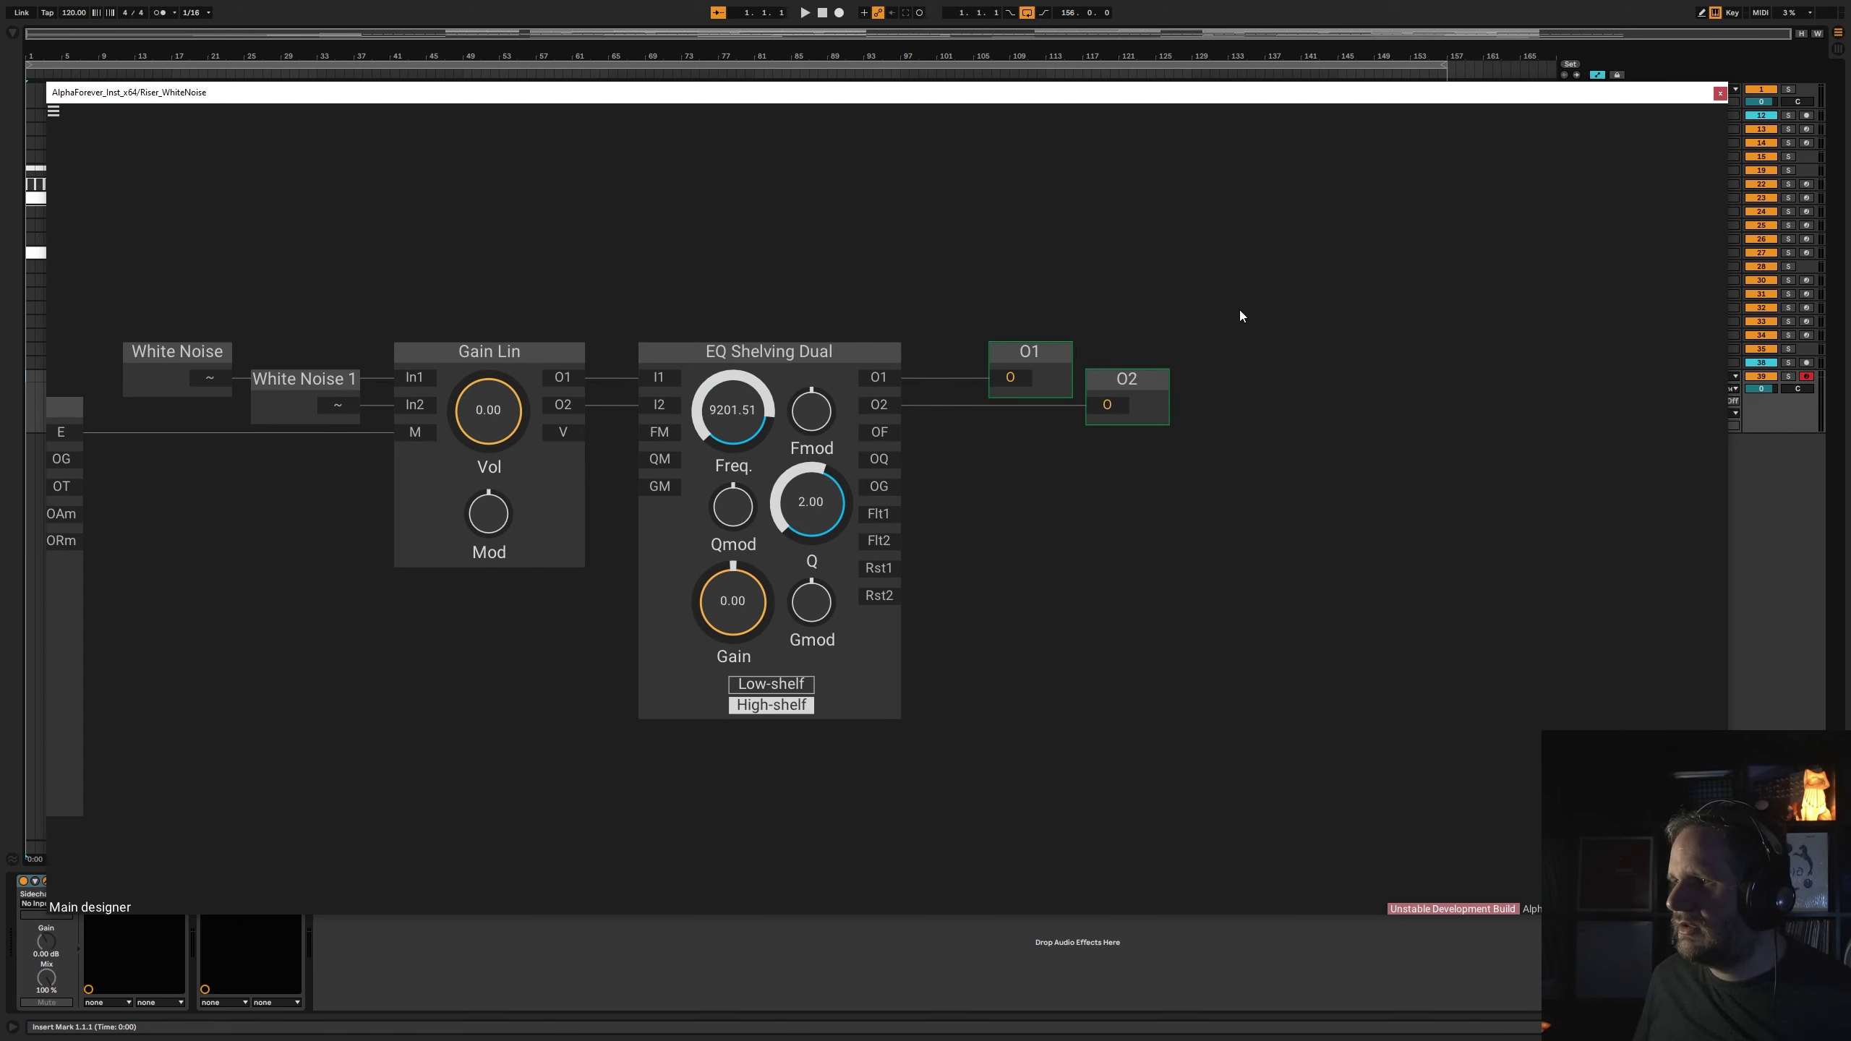
- Set the patch's polyphony mode to Polyphonic instrument
{"action": "left_click_drag", "start_coordinate": [326, 282], "coordinate": [1065, 414]}
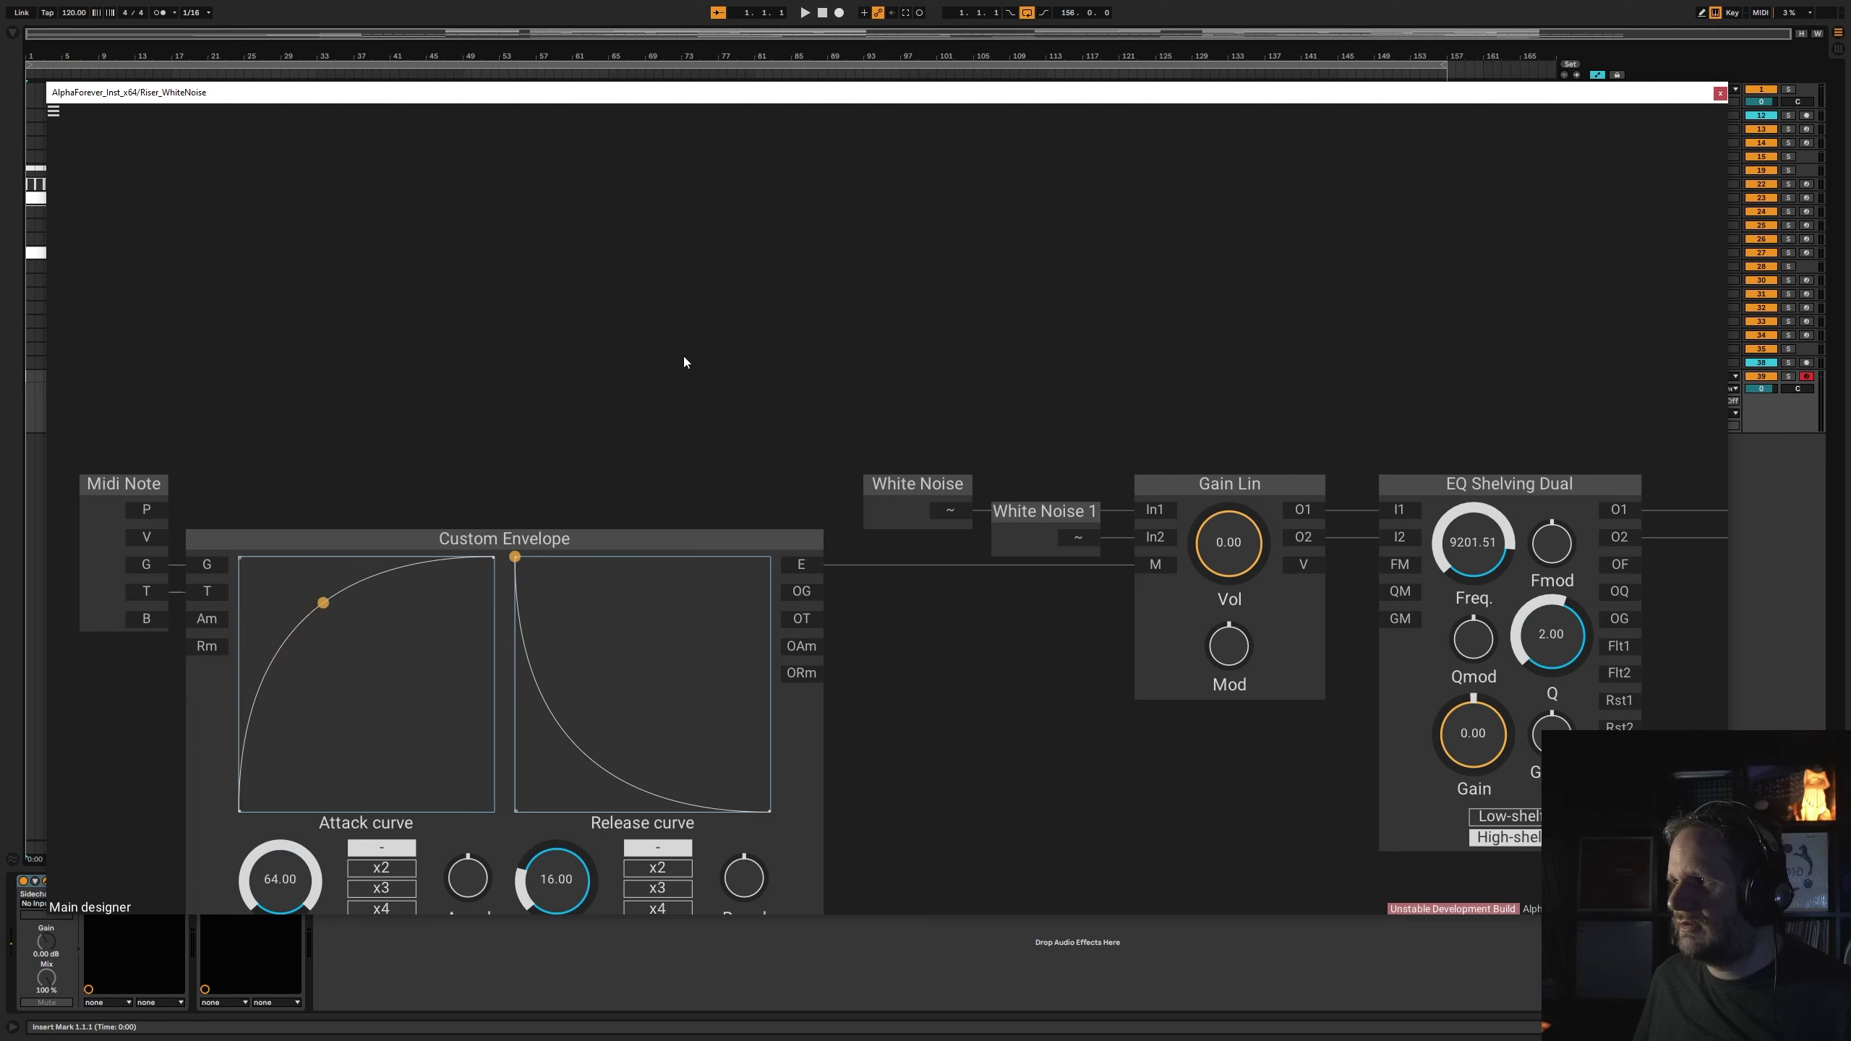
{"action": "left_click", "coordinate": [54, 110]}
{"action": "left_click", "coordinate": [74, 145]}
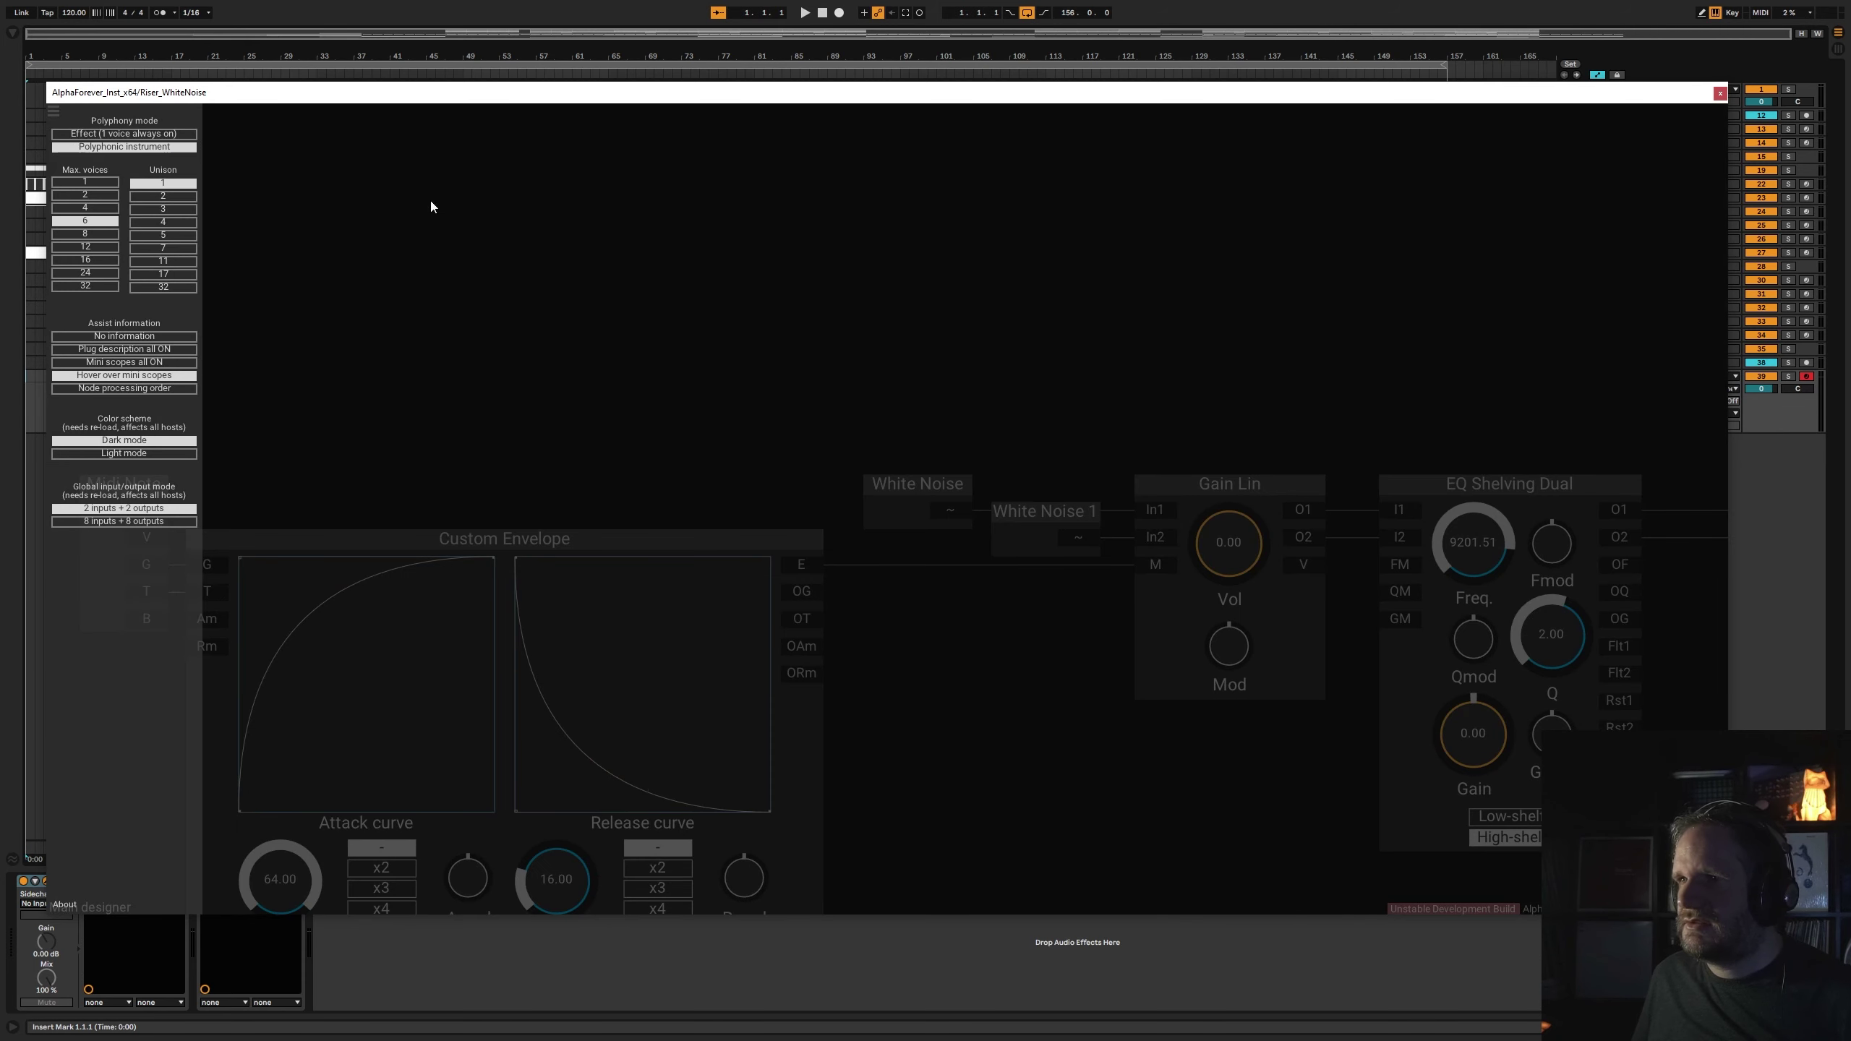
{"action": "left_click", "coordinate": [432, 198]}
- Turn Gain Lin's Mod amount all the way up so the envelope controls the noise level
{"action": "left_click_drag", "start_coordinate": [980, 280], "coordinate": [583, 238]}
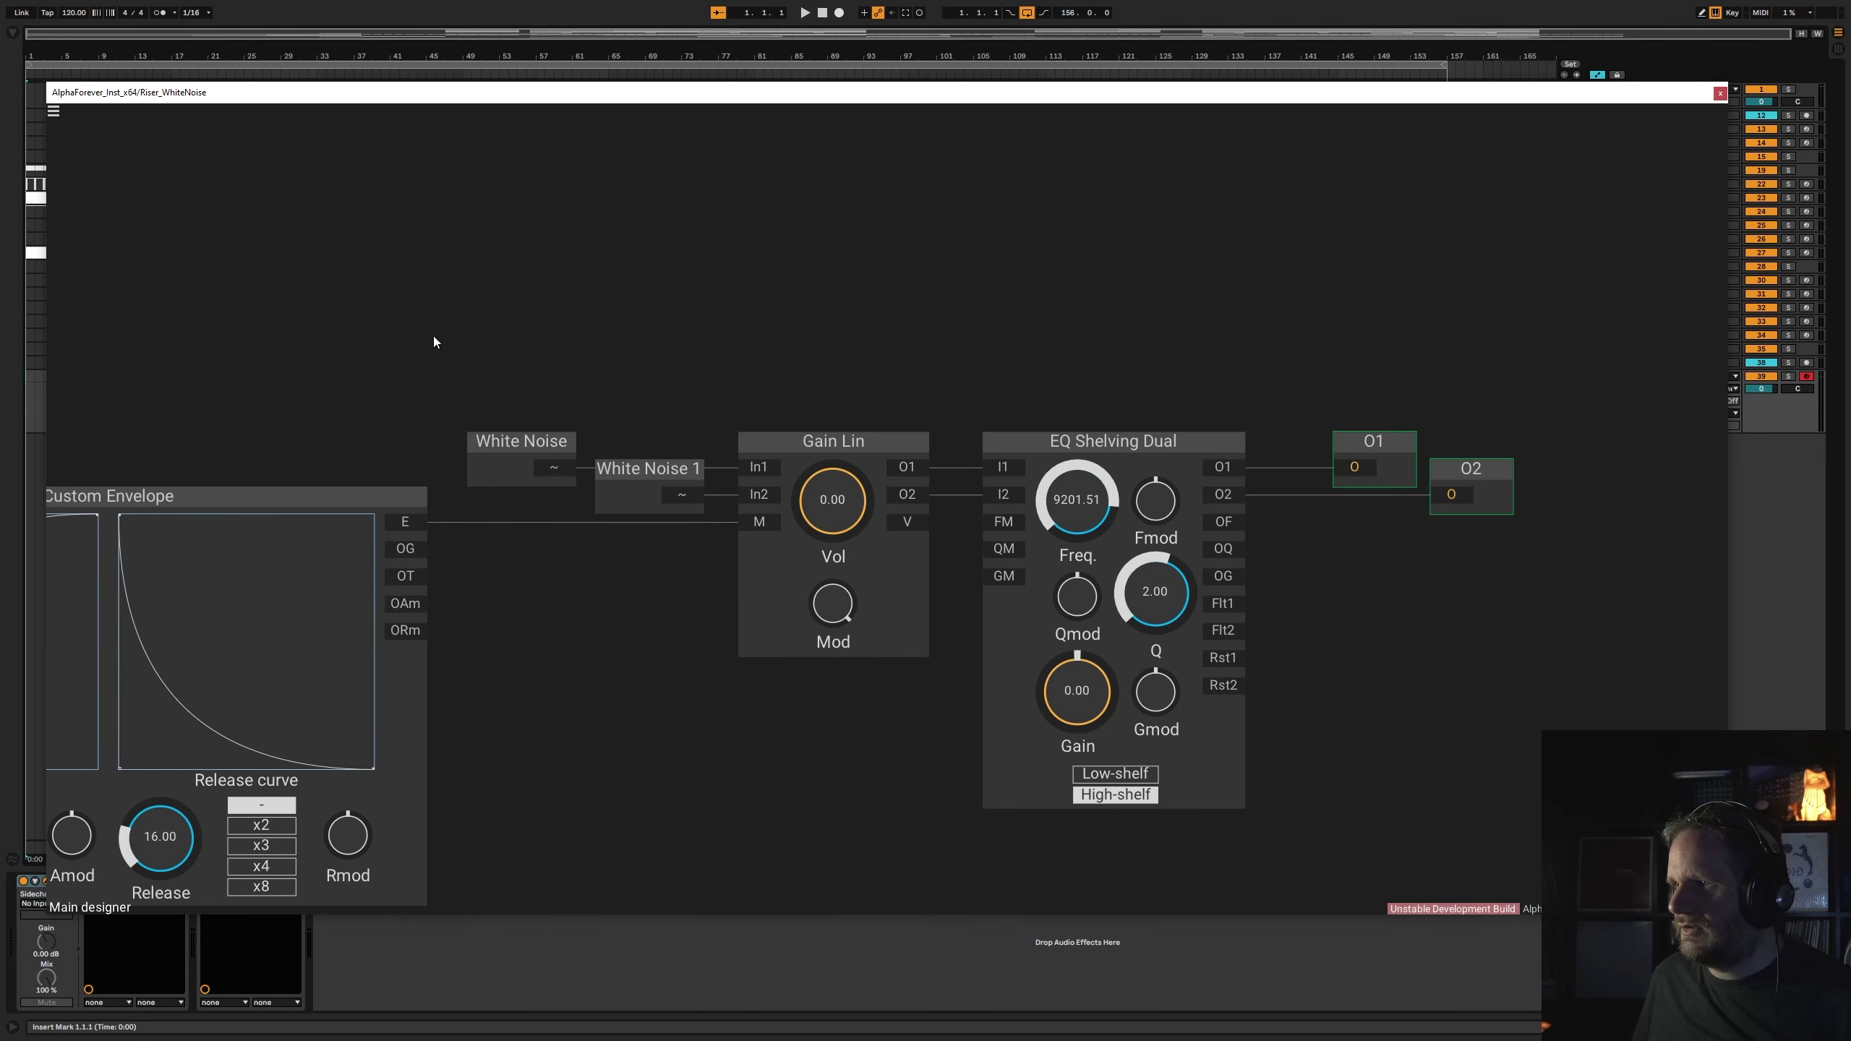
{"action": "left_click_drag", "start_coordinate": [504, 406], "coordinate": [882, 382]}
{"action": "left_click_drag", "start_coordinate": [1113, 328], "coordinate": [623, 284]}
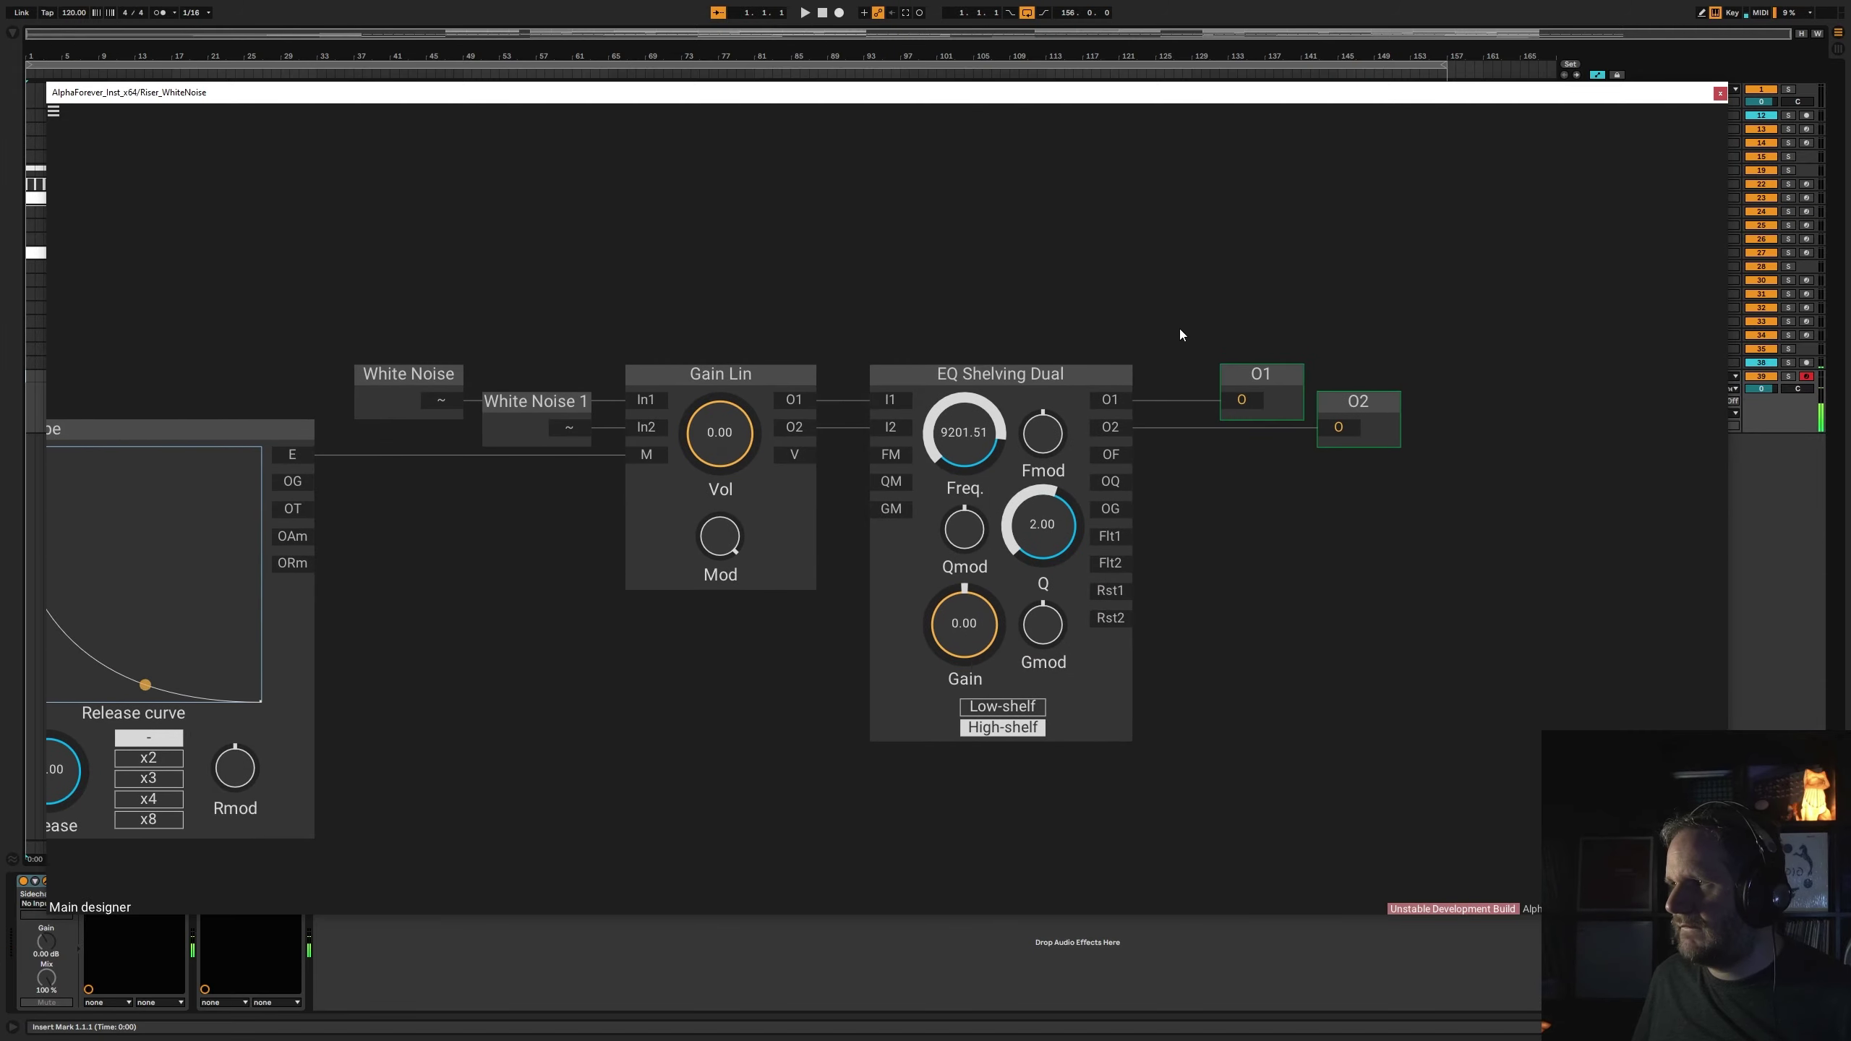
- Move the O1 and O2 output modules together farther from the EQ to make room for another module
{"action": "left_click_drag", "start_coordinate": [1181, 330], "coordinate": [912, 451]}
{"action": "left_click_drag", "start_coordinate": [940, 514], "coordinate": [1067, 683]}
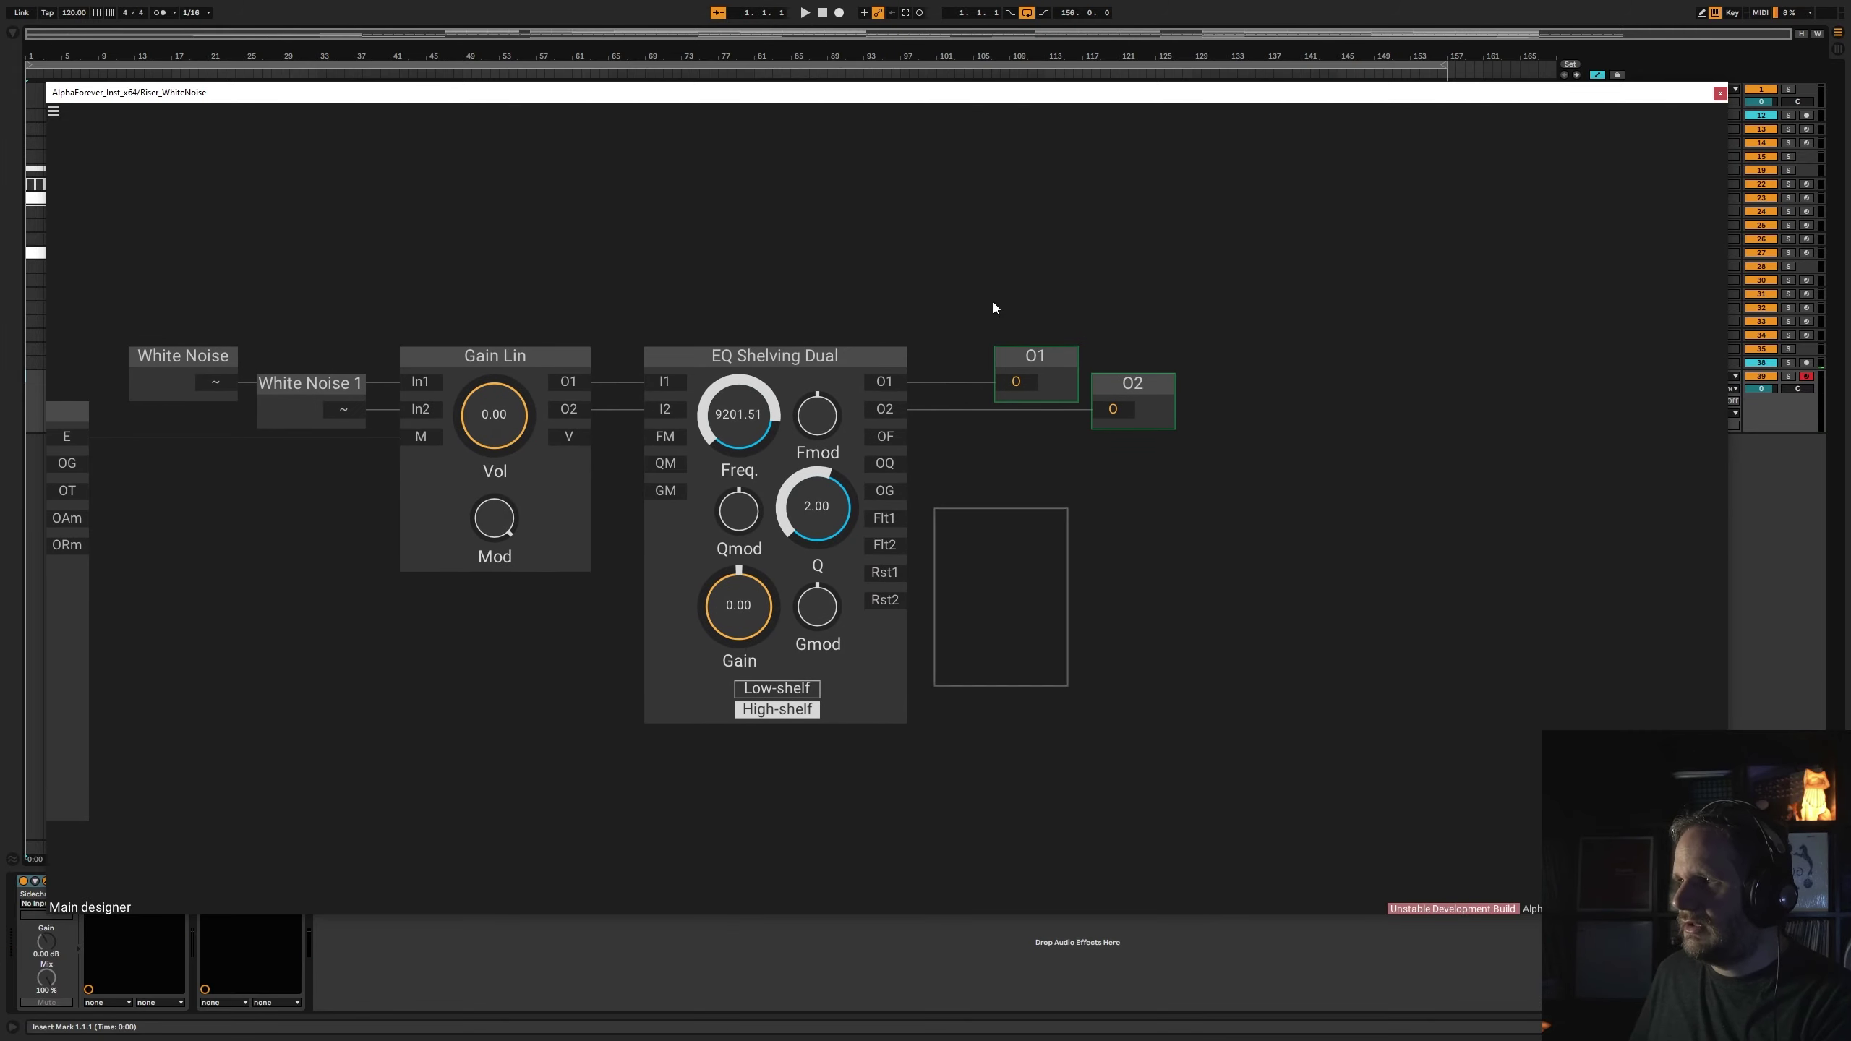
{"action": "left_click_drag", "start_coordinate": [963, 313], "coordinate": [1389, 455]}
{"action": "left_click_drag", "start_coordinate": [1031, 362], "coordinate": [1446, 362]}
- Add a Stereo Track fed by the EQ's Flt1 and Flt2, and wire its outputs to O1 and O2
{"action": "right_click", "coordinate": [1003, 426]}
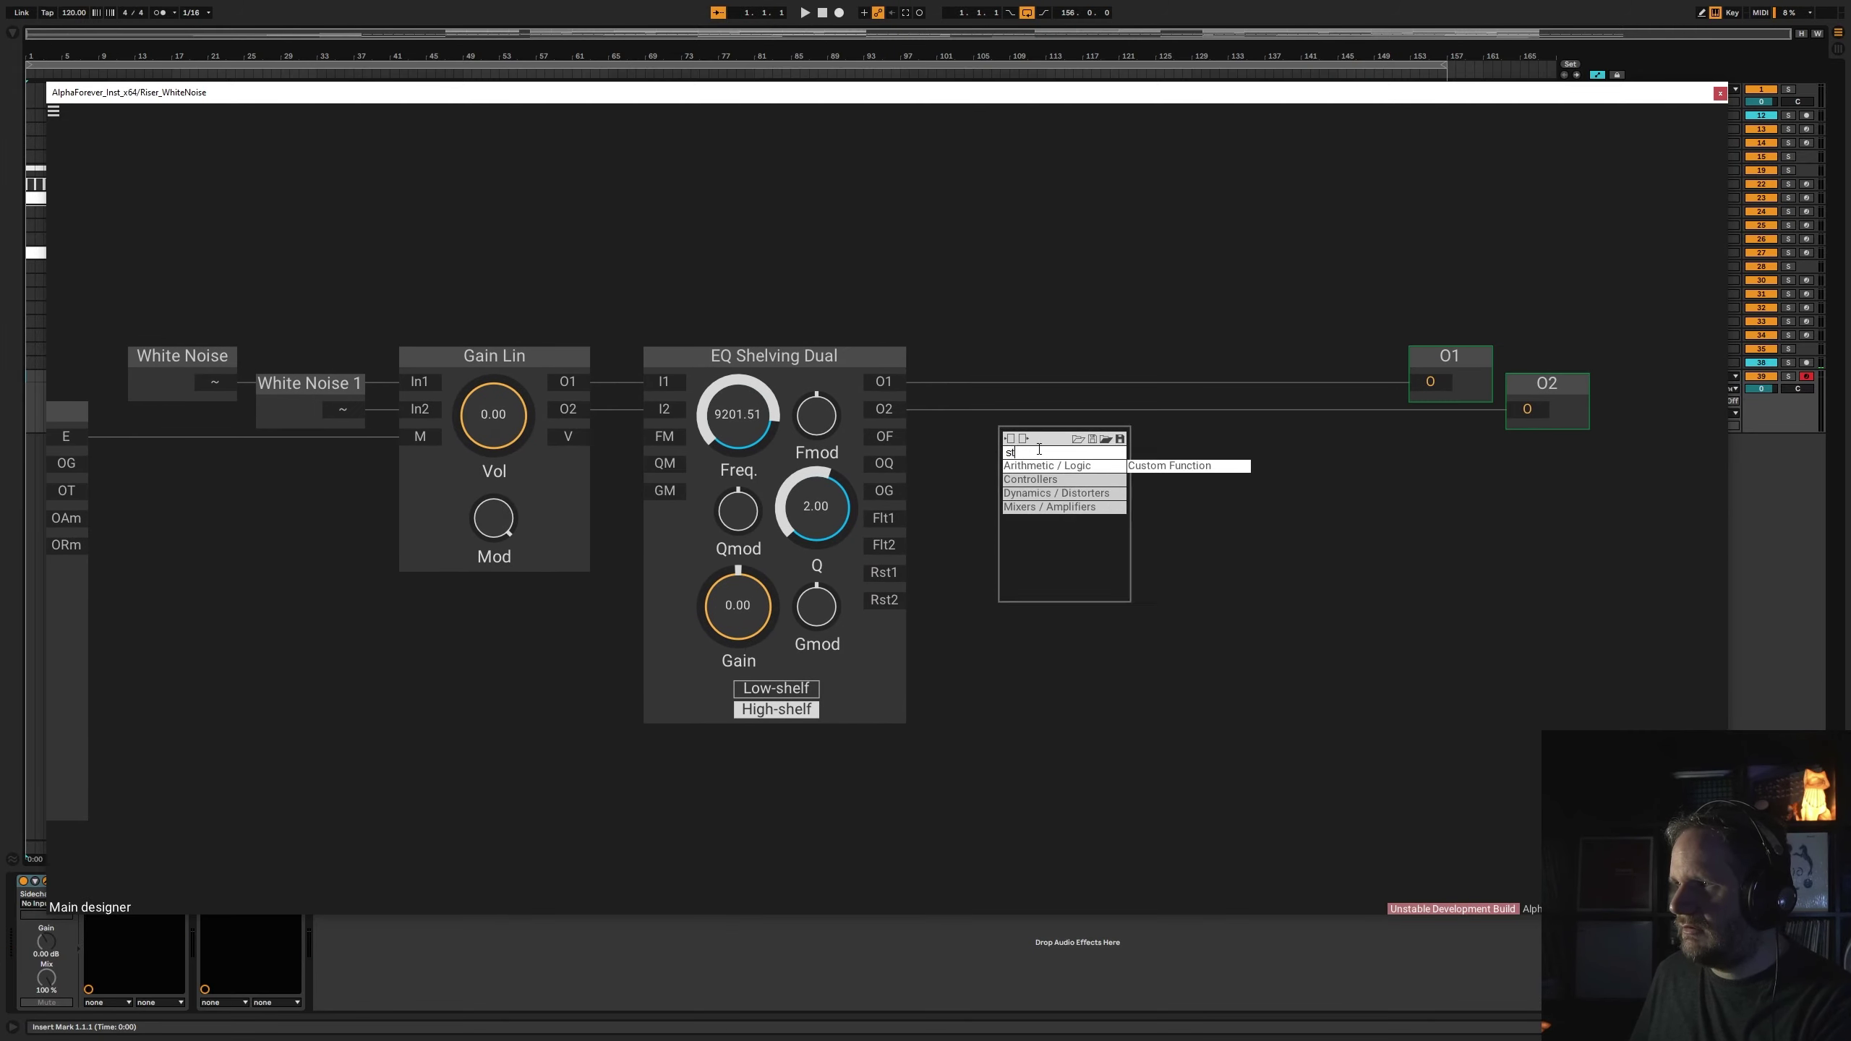
{"action": "left_click", "coordinate": [1191, 466]}
{"action": "left_click_drag", "start_coordinate": [993, 475], "coordinate": [1021, 444]}
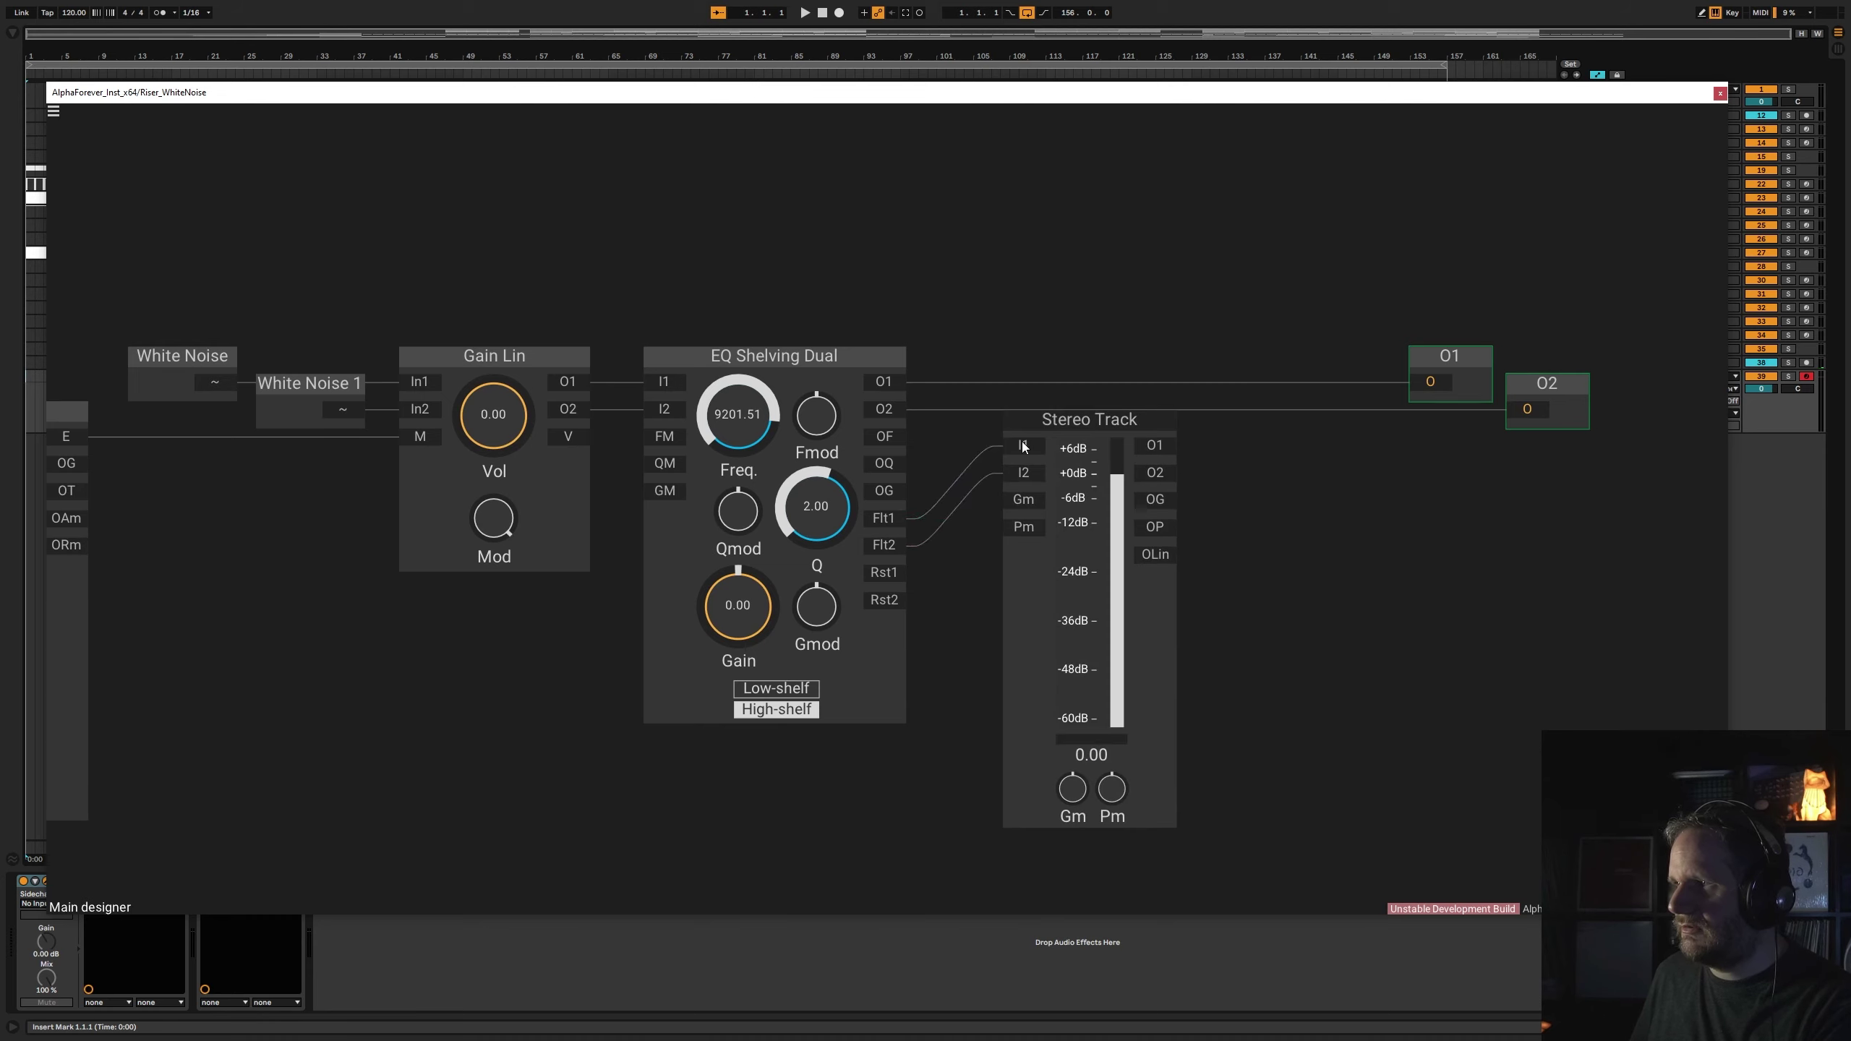
{"action": "left_click_drag", "start_coordinate": [1166, 522], "coordinate": [1524, 410]}
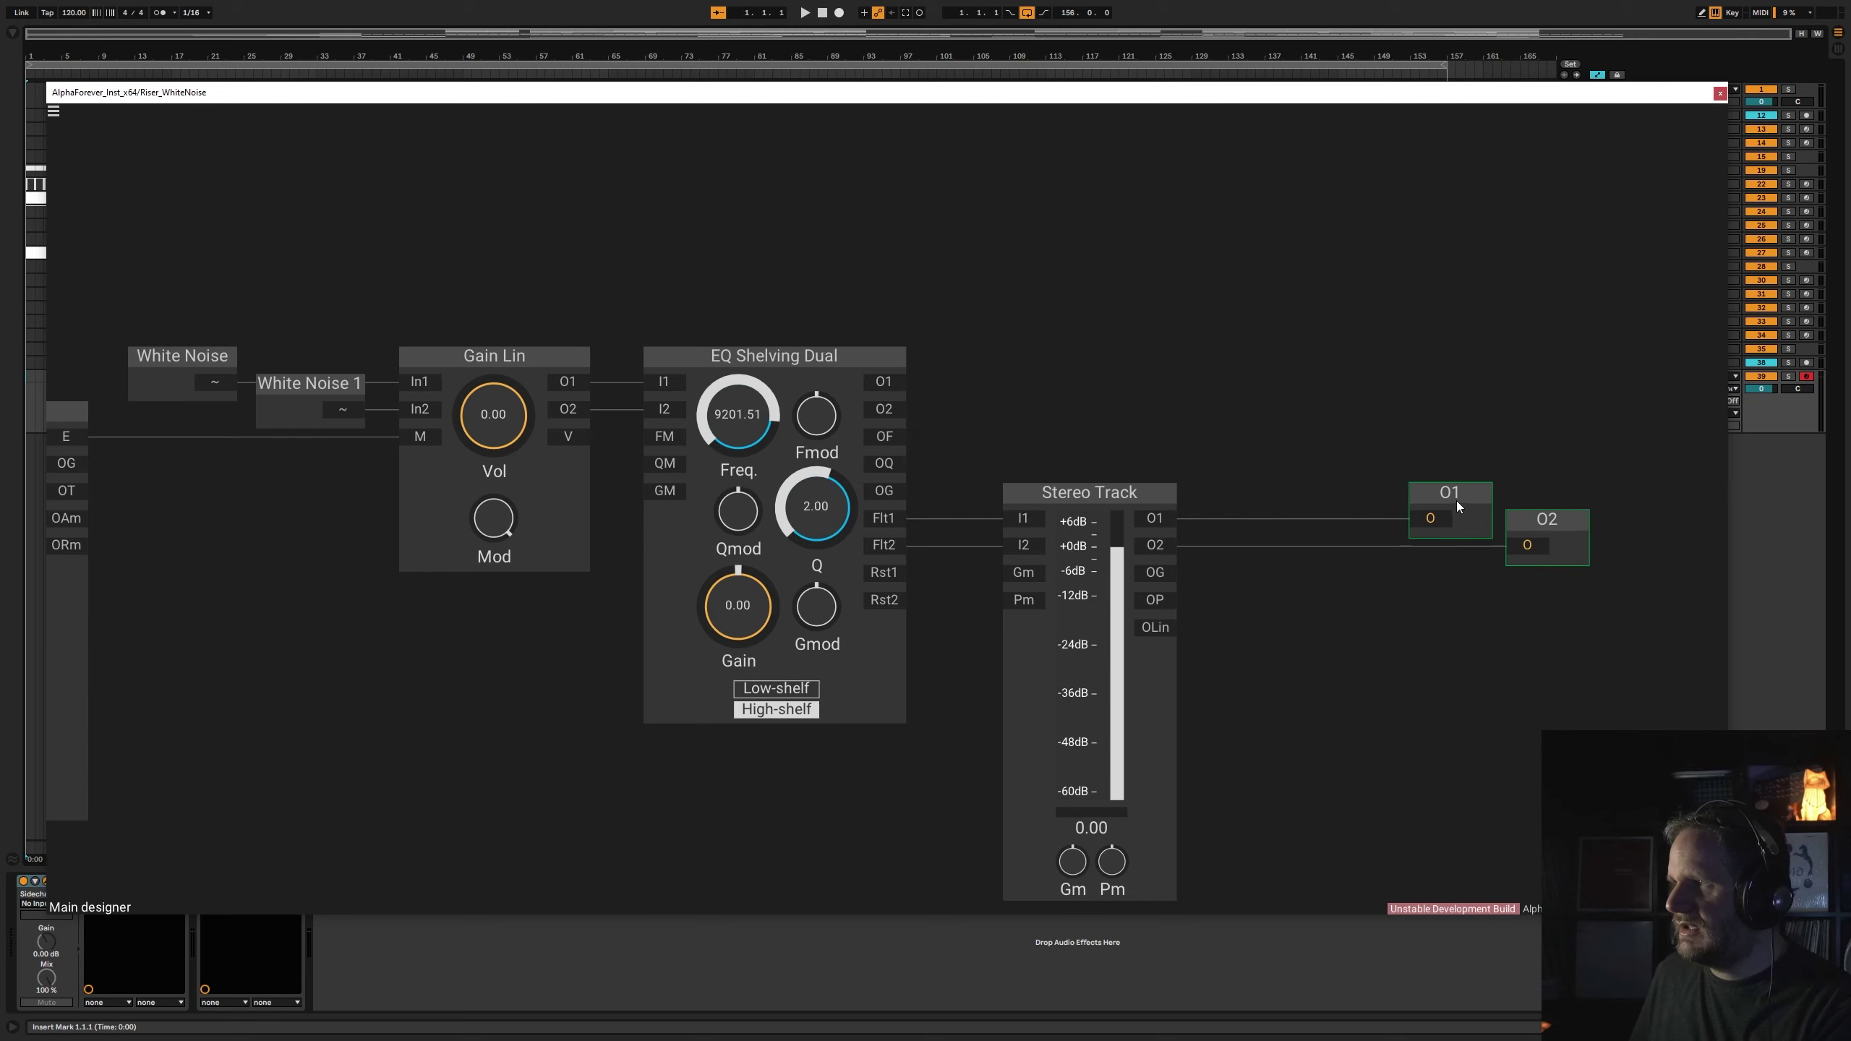
- Bring the O1 and O2 modules closer to the Stereo Track and lower its fader to about -8.68 dB
{"action": "left_click_drag", "start_coordinate": [1456, 501], "coordinate": [1301, 504]}
{"action": "left_click_drag", "start_coordinate": [1501, 513], "coordinate": [1362, 519]}
{"action": "left_click_drag", "start_coordinate": [1135, 423], "coordinate": [1313, 400]}
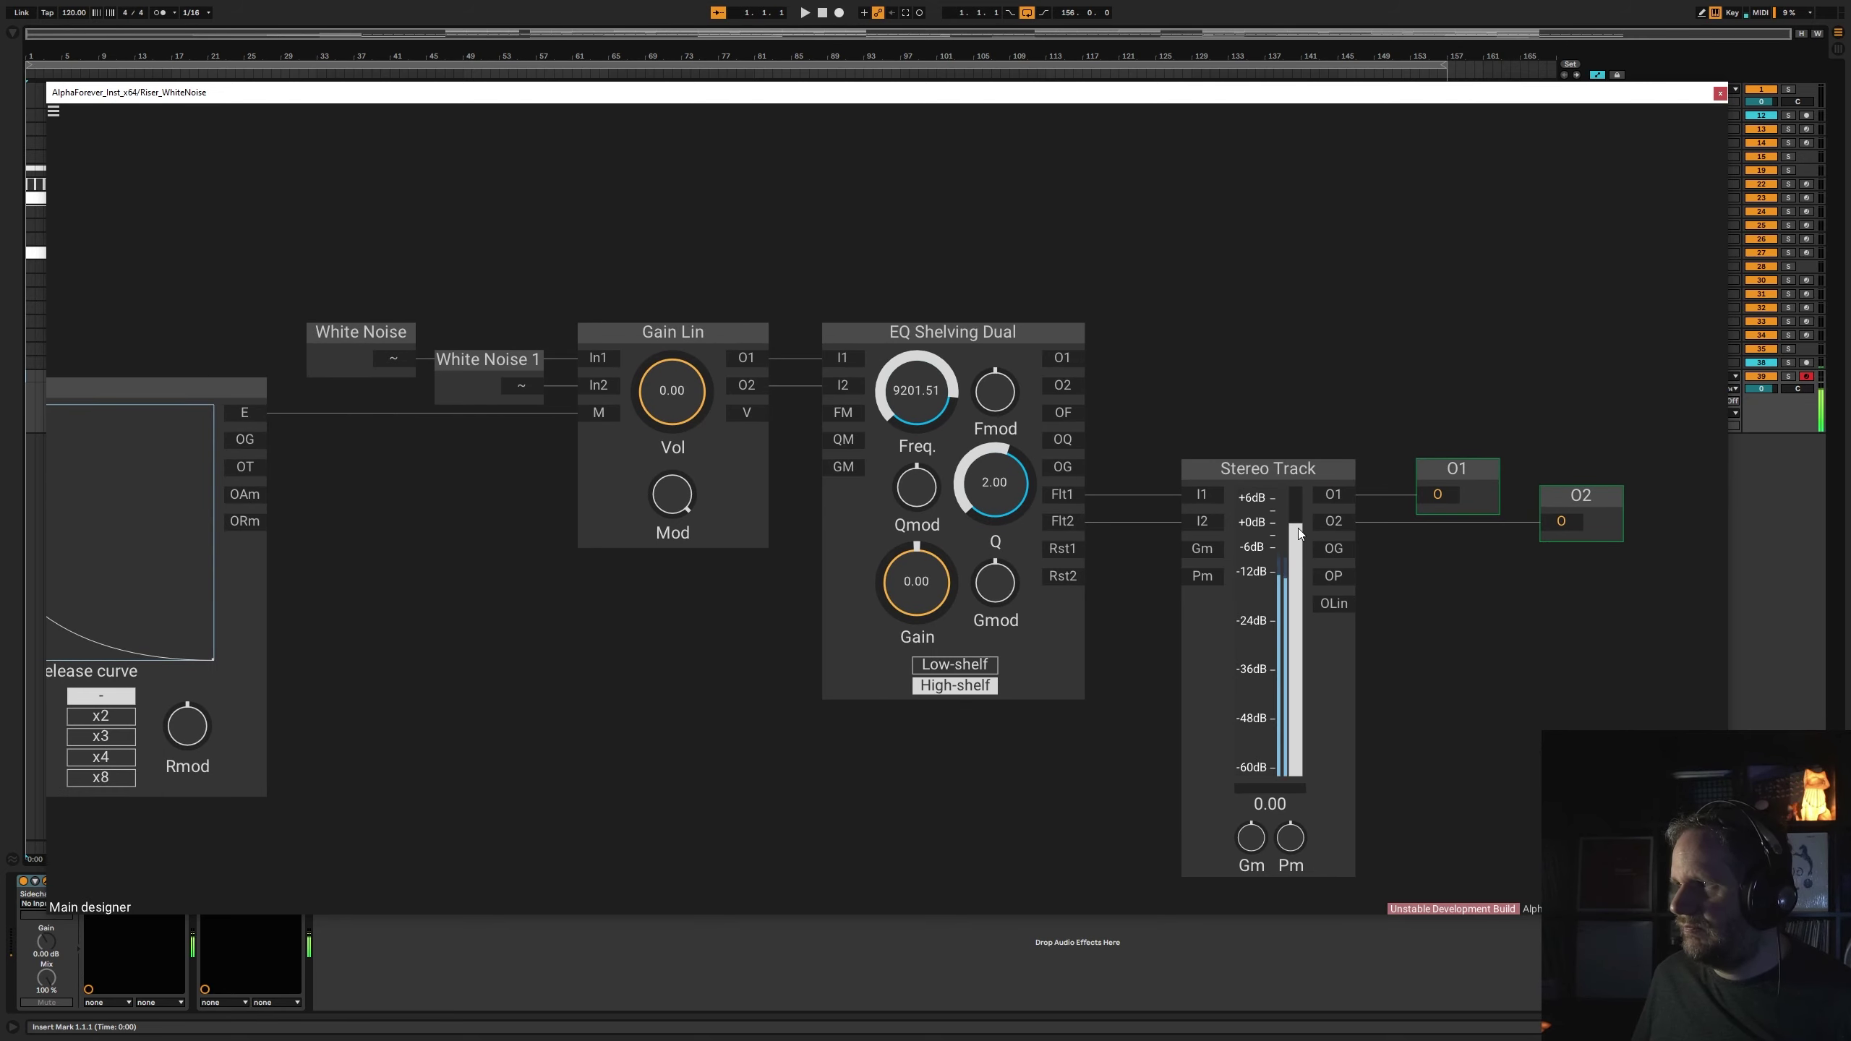
{"action": "left_click_drag", "start_coordinate": [1299, 528], "coordinate": [1298, 565]}
- Try a zigzag attack curve in the Custom Envelope by bending its start and adding three extra points
{"action": "left_click_drag", "start_coordinate": [425, 753], "coordinate": [1114, 683]}
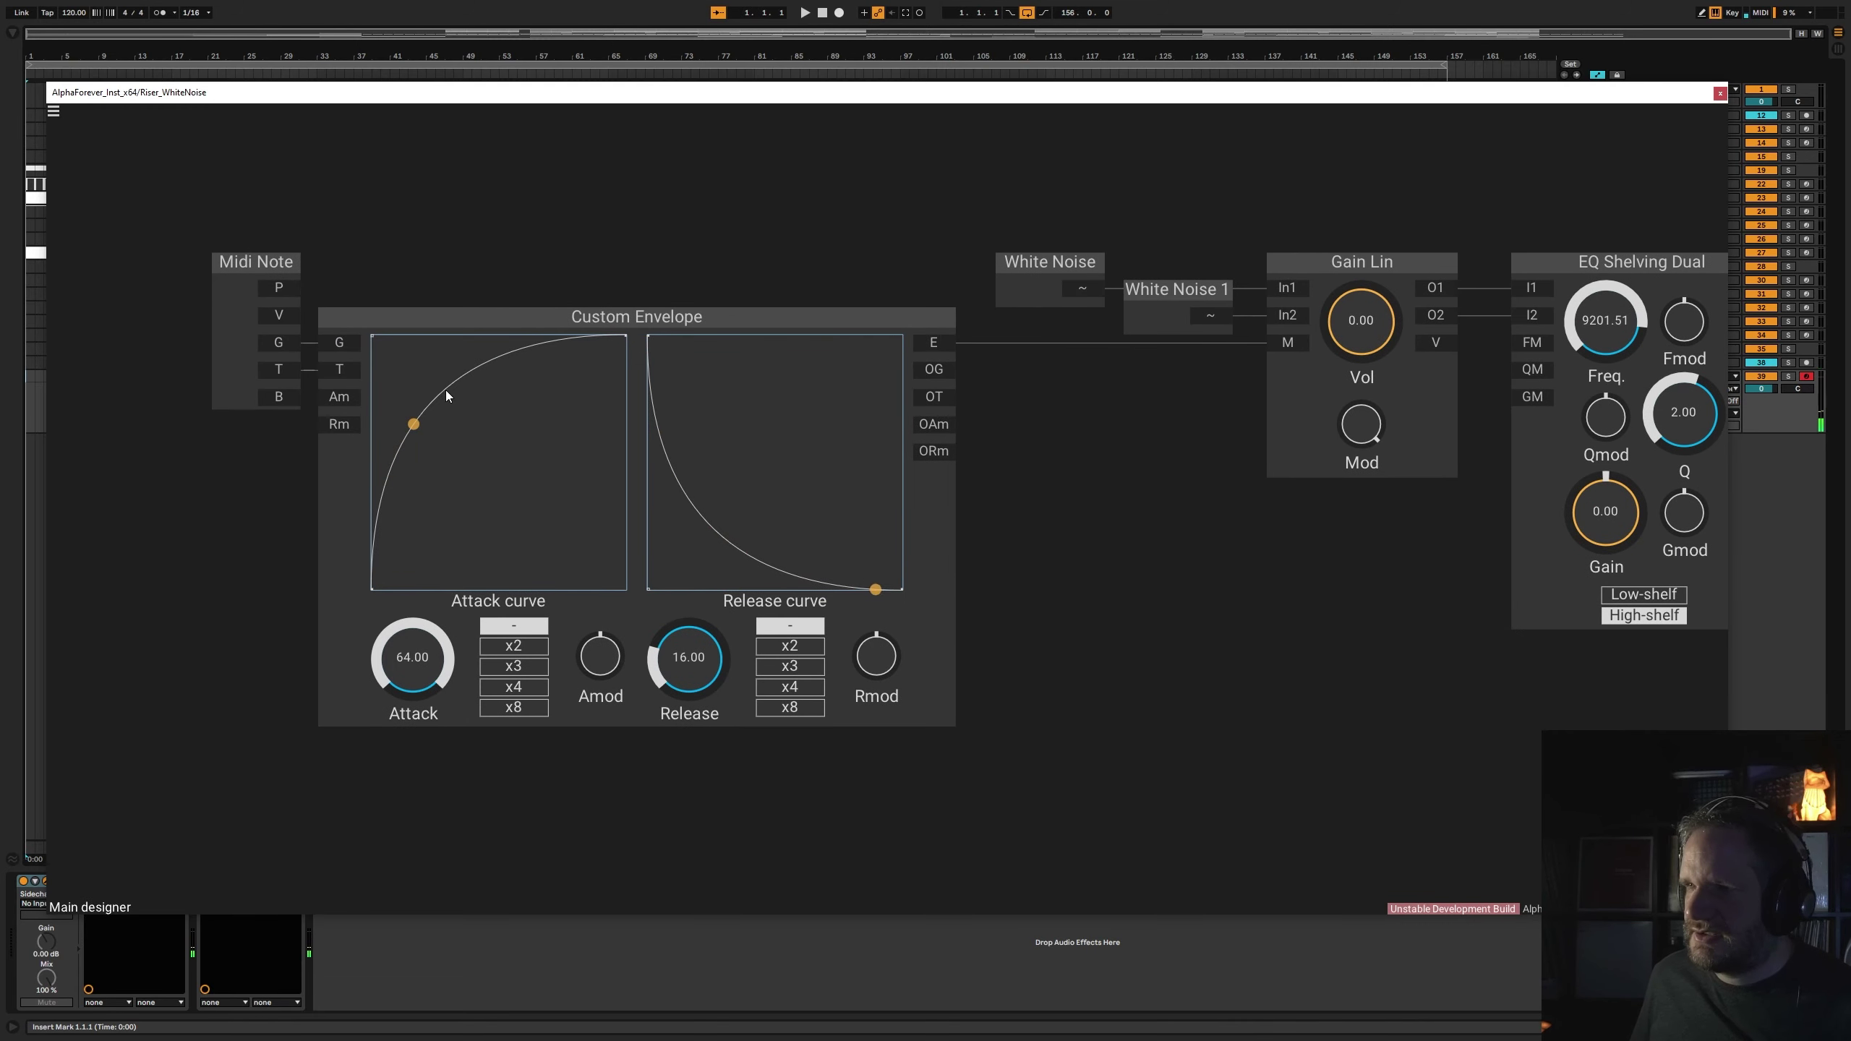
{"action": "left_click_drag", "start_coordinate": [373, 337], "coordinate": [416, 450]}
{"action": "left_click", "coordinate": [501, 409]}
{"action": "left_click", "coordinate": [513, 492]}
{"action": "left_click", "coordinate": [464, 526]}
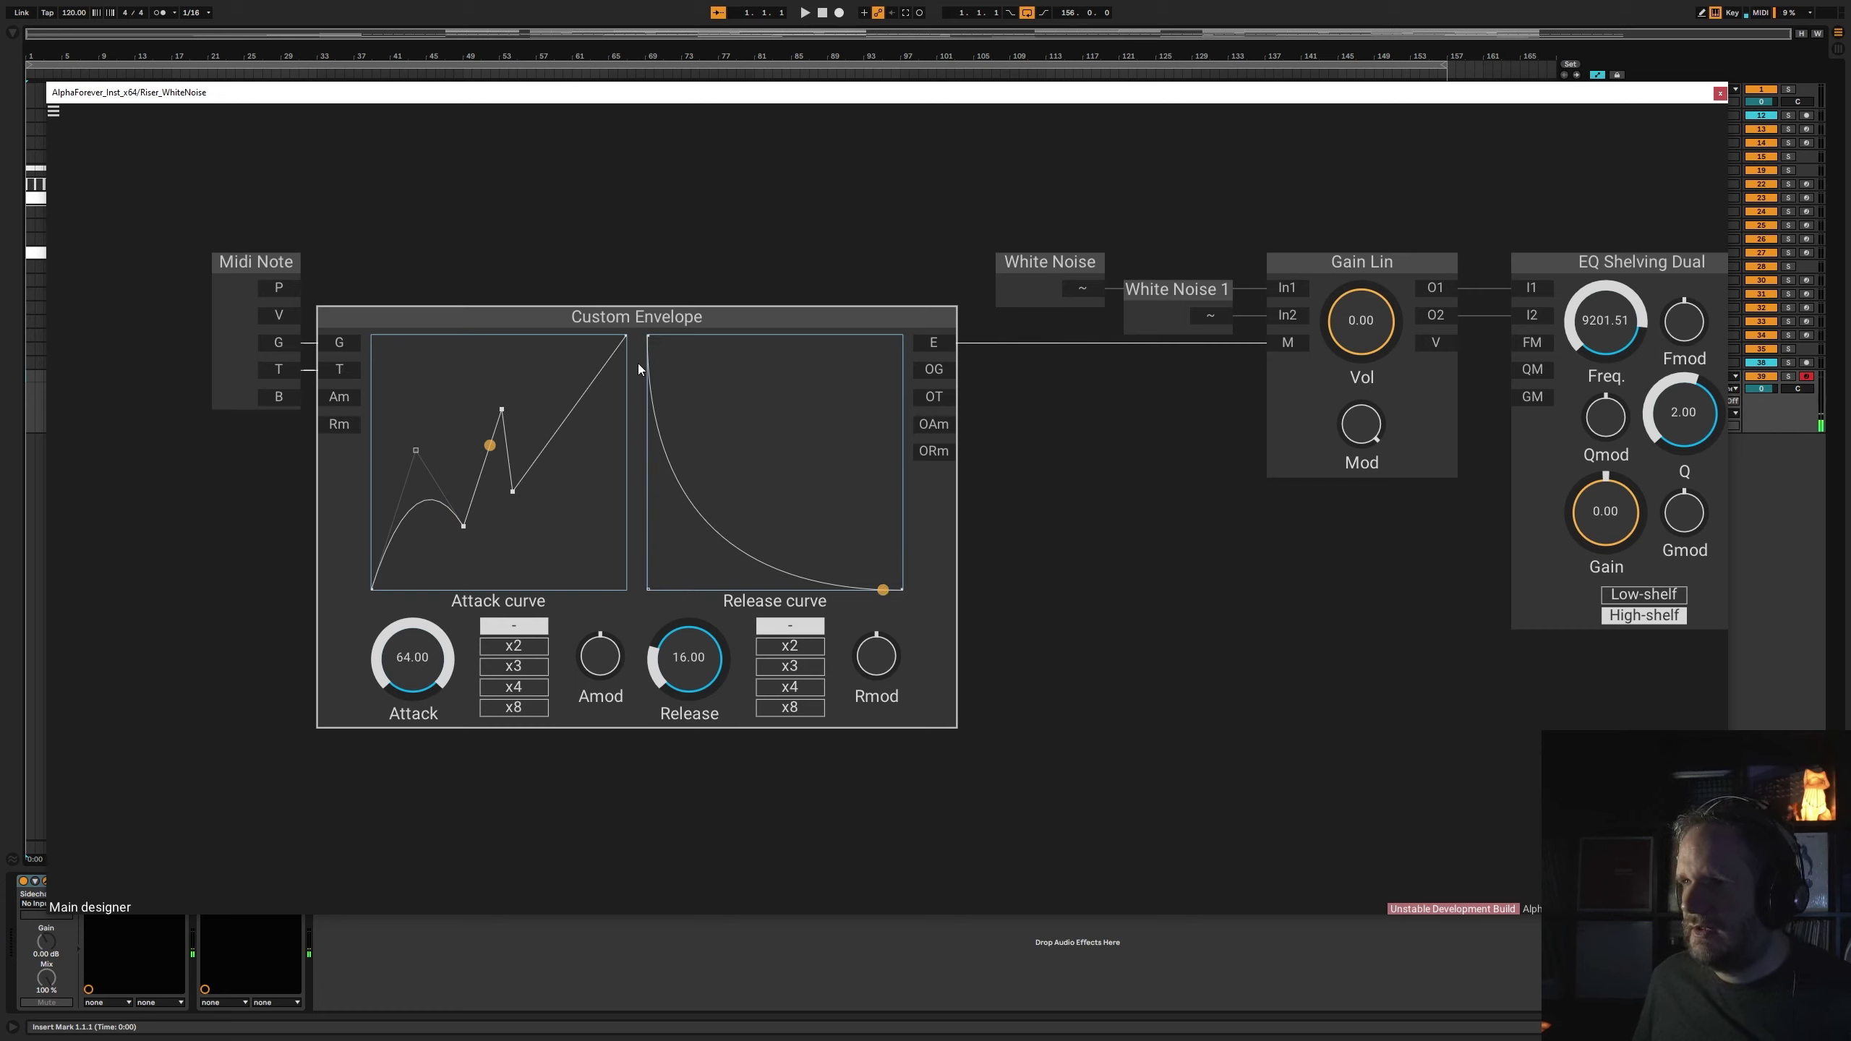
- Lower the release curve's starting level and reshape the attack curve into one smooth rise that starts slowly and ends steeply
{"action": "left_click_drag", "start_coordinate": [648, 338], "coordinate": [607, 475]}
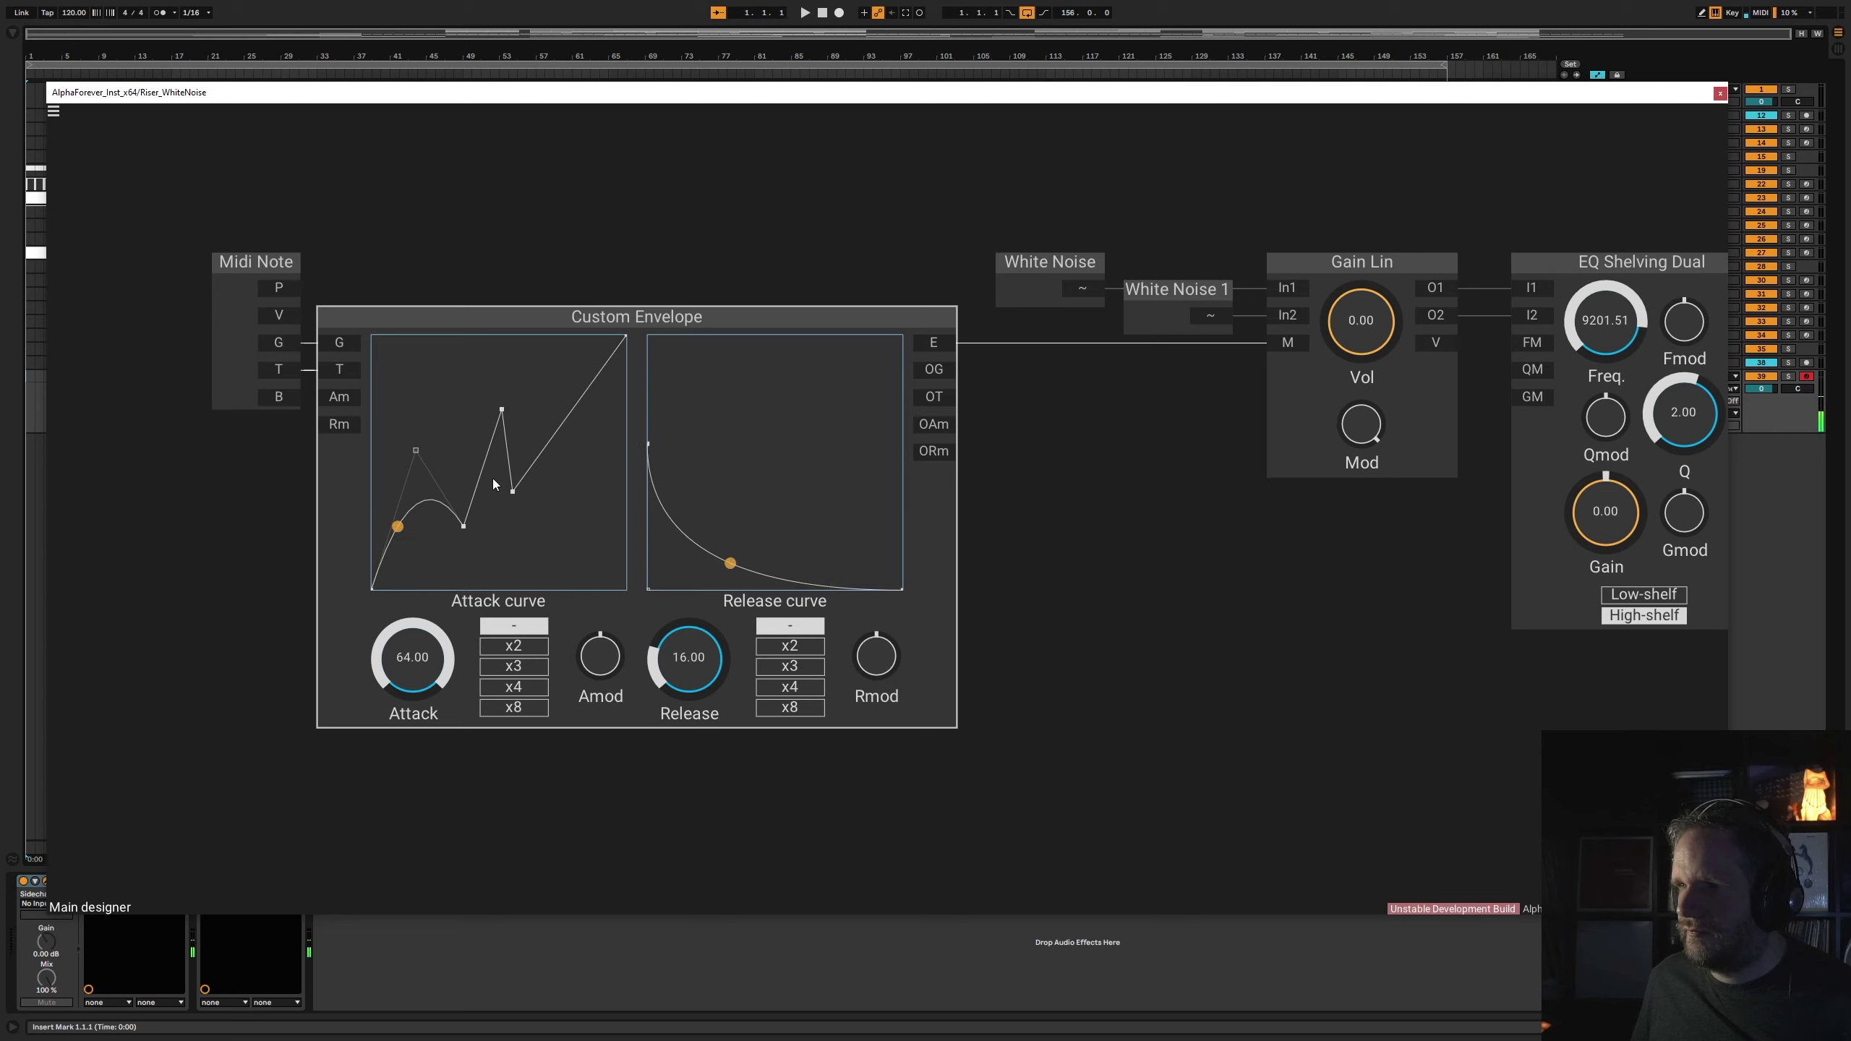
{"action": "double_click", "coordinate": [462, 525]}
{"action": "mouse_move", "coordinate": [502, 413]}
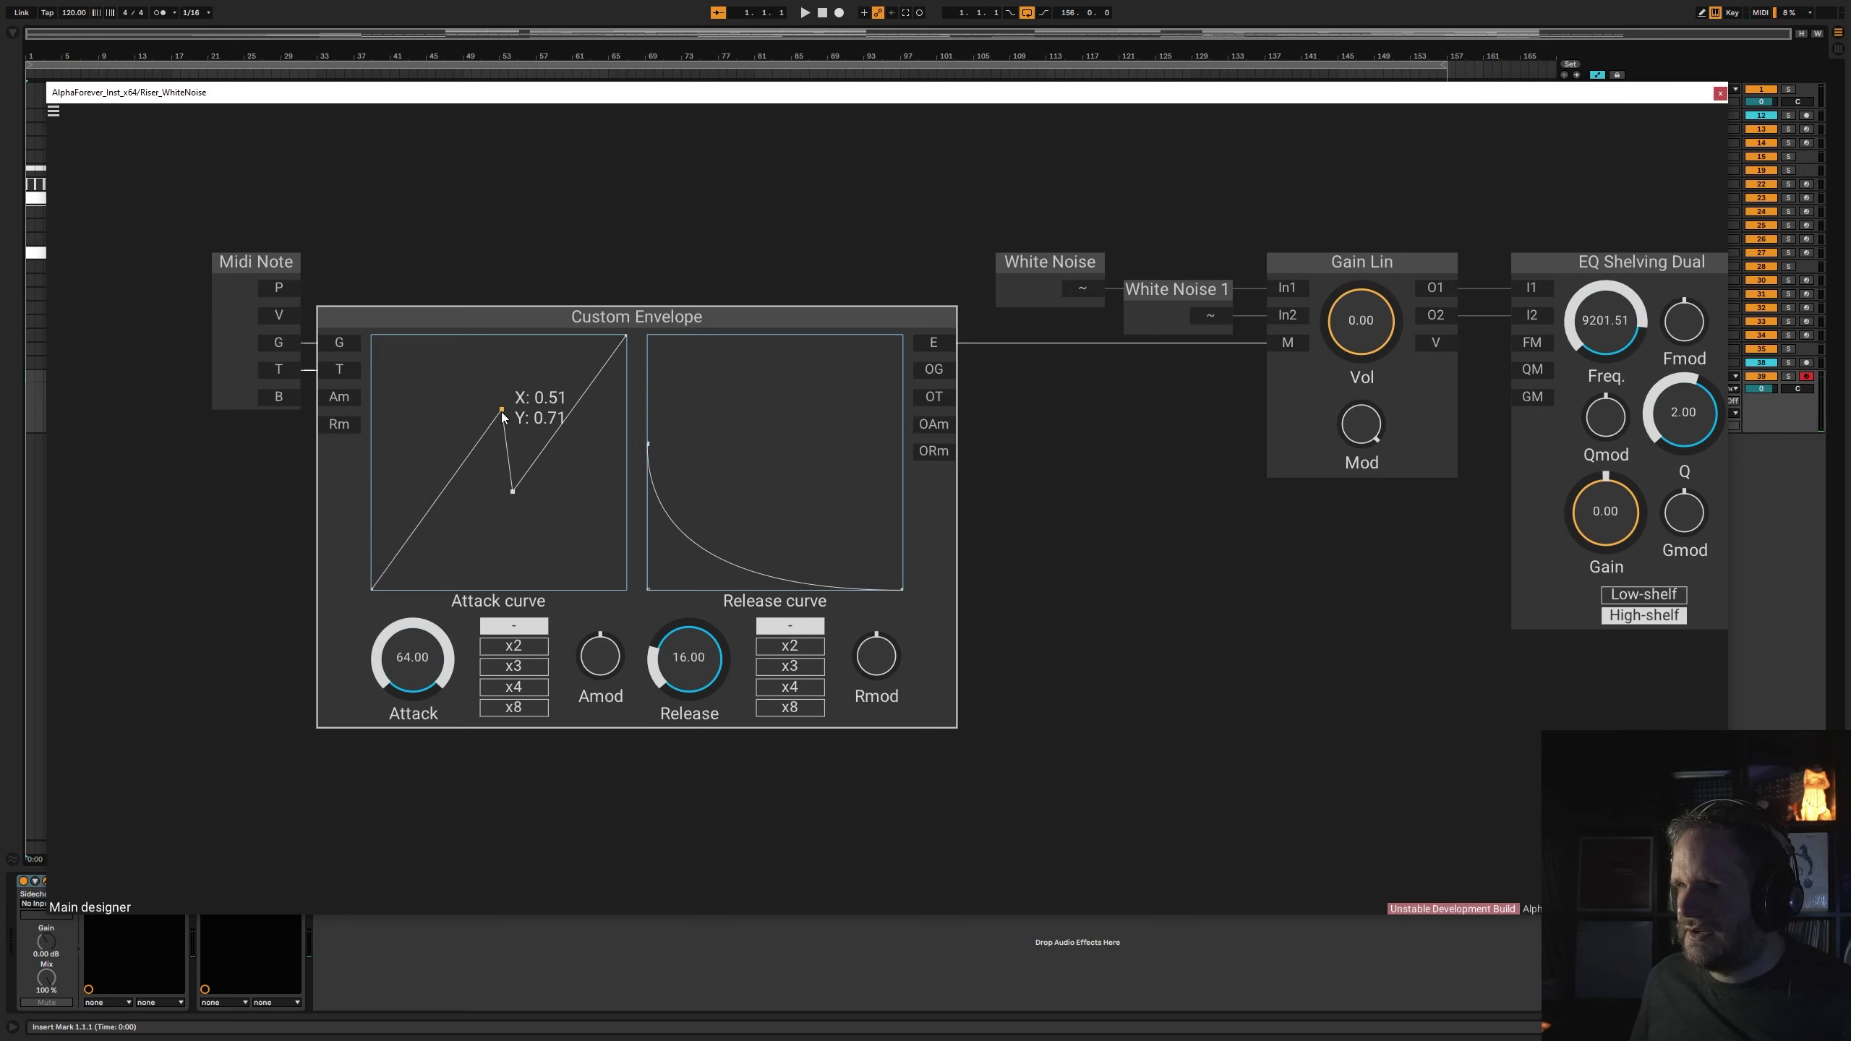
{"action": "double_click", "coordinate": [504, 413]}
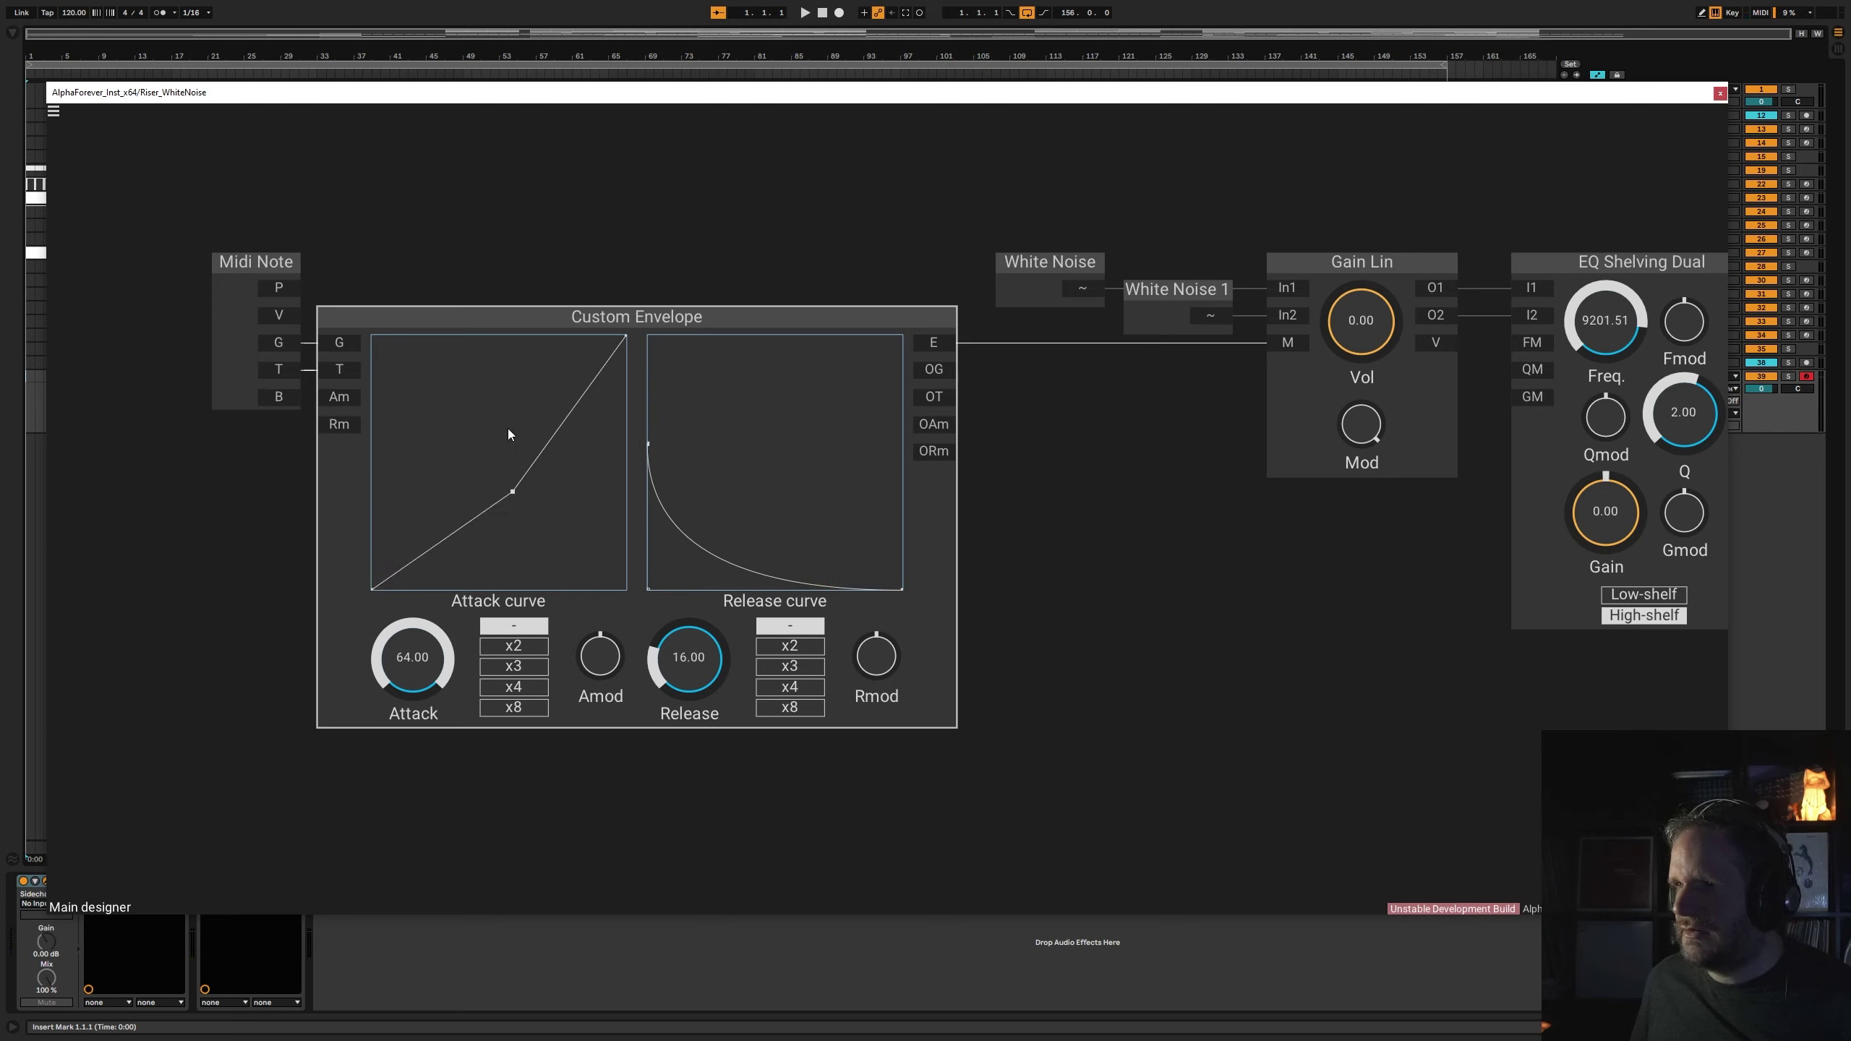
{"action": "left_click_drag", "start_coordinate": [513, 493], "coordinate": [417, 227]}
{"action": "left_click_drag", "start_coordinate": [376, 343], "coordinate": [642, 639]}
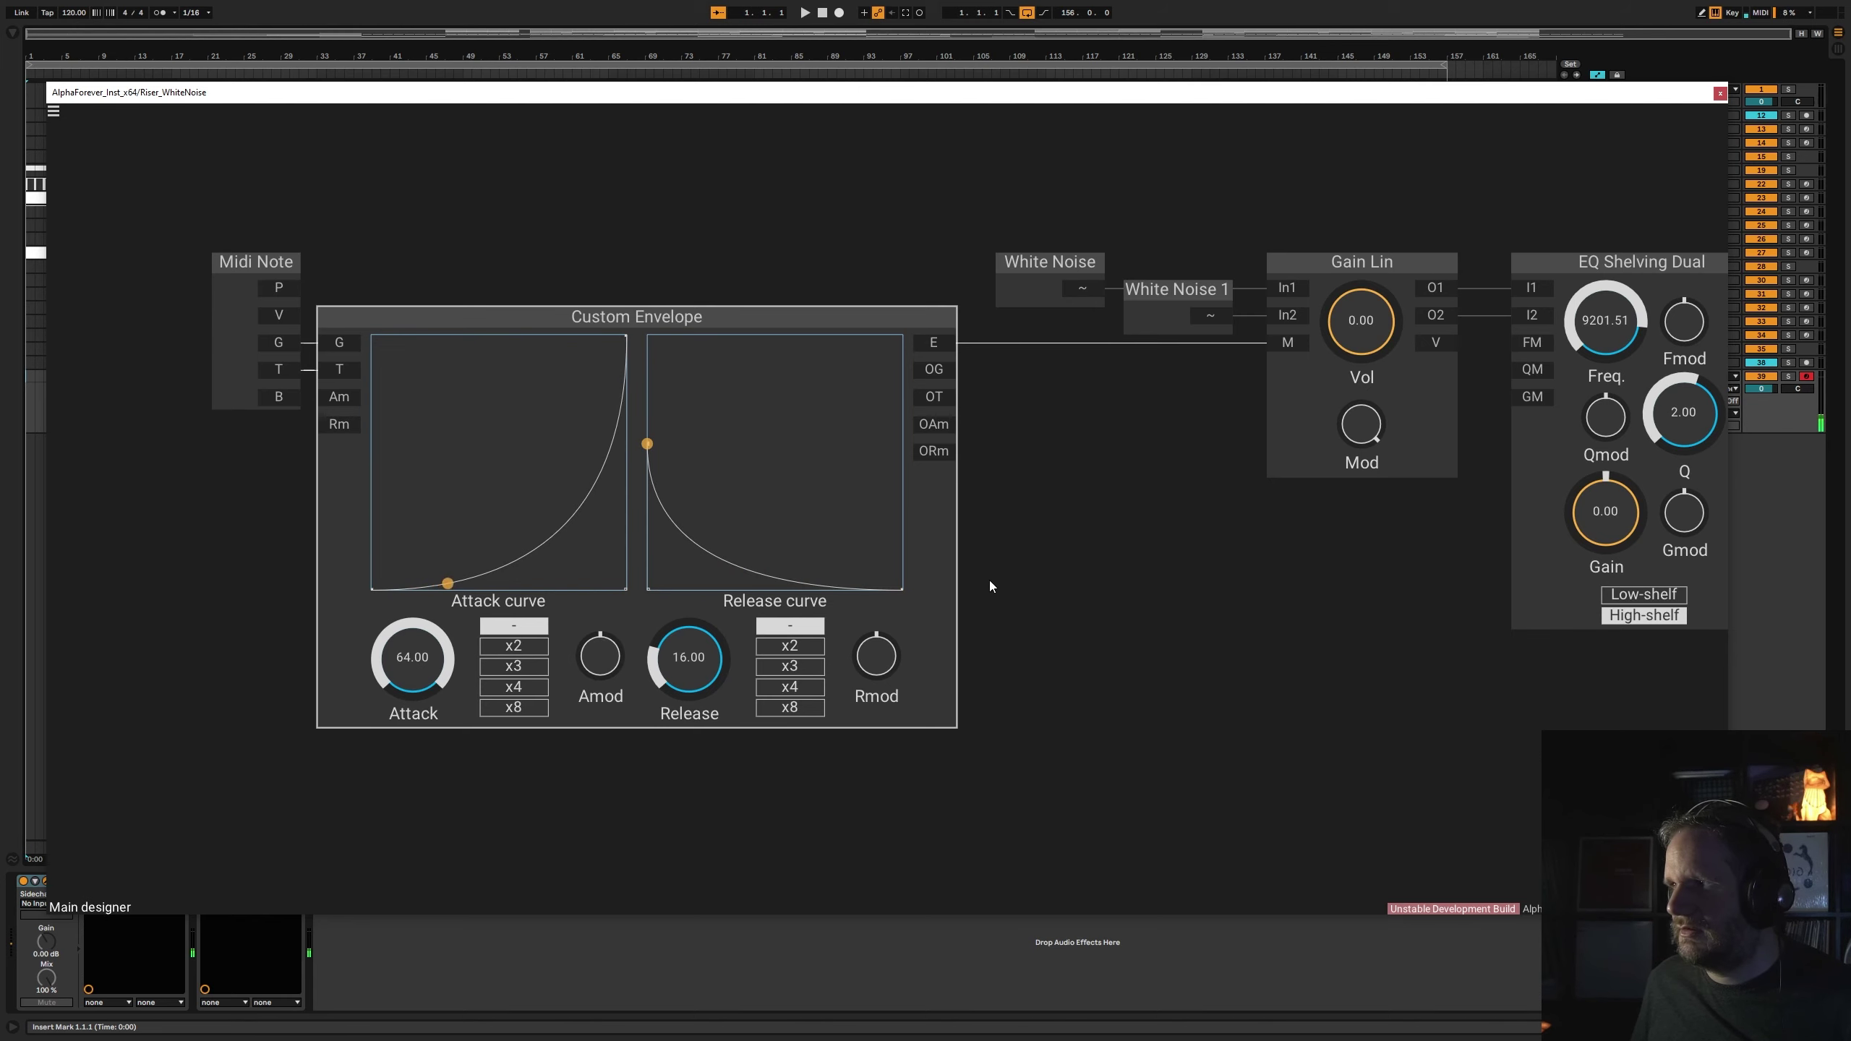
- Set the EQ Shelving Dual's frequency to about 12061 and Q to about 1.34, and close the patch window
{"action": "left_click_drag", "start_coordinate": [1312, 525], "coordinate": [830, 557]}
{"action": "left_click_drag", "start_coordinate": [1209, 446], "coordinate": [1209, 454]}
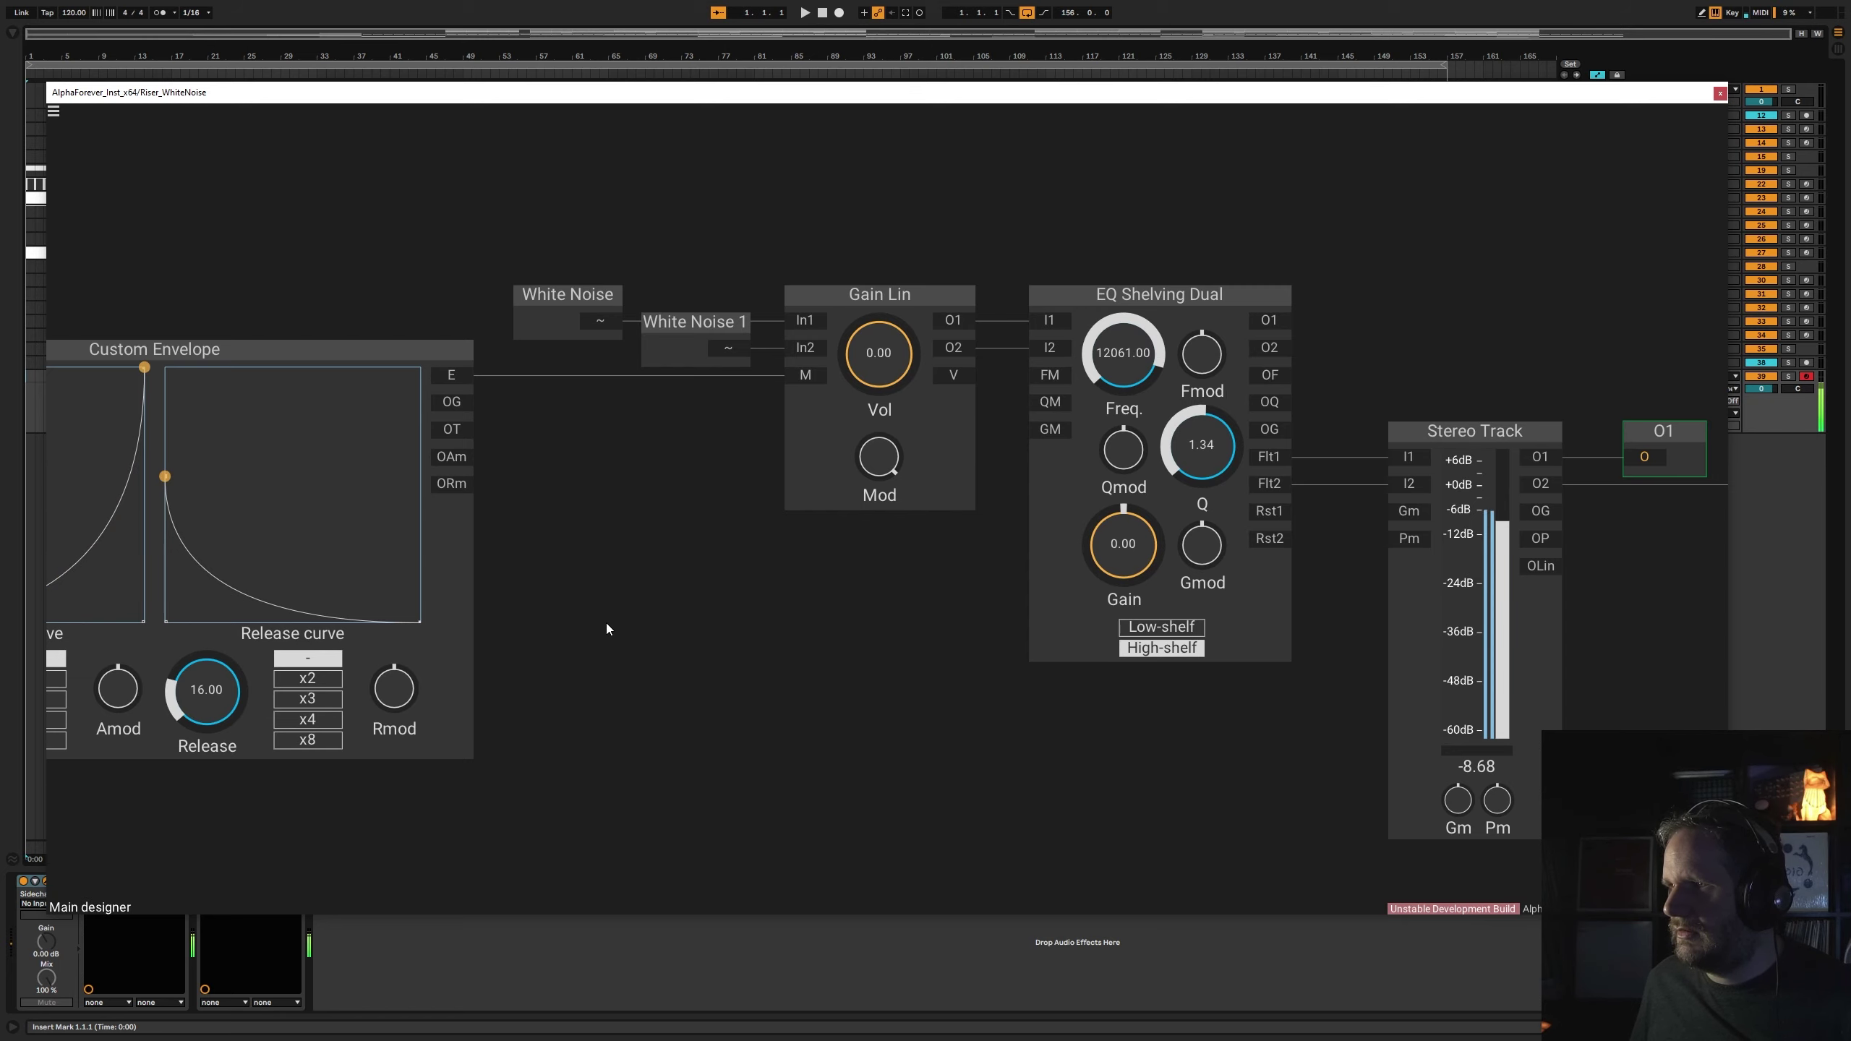
{"action": "scroll", "coordinate": [617, 623], "scroll_direction": "down", "scroll_amount": 1}
{"action": "left_click_drag", "start_coordinate": [632, 643], "coordinate": [843, 648]}
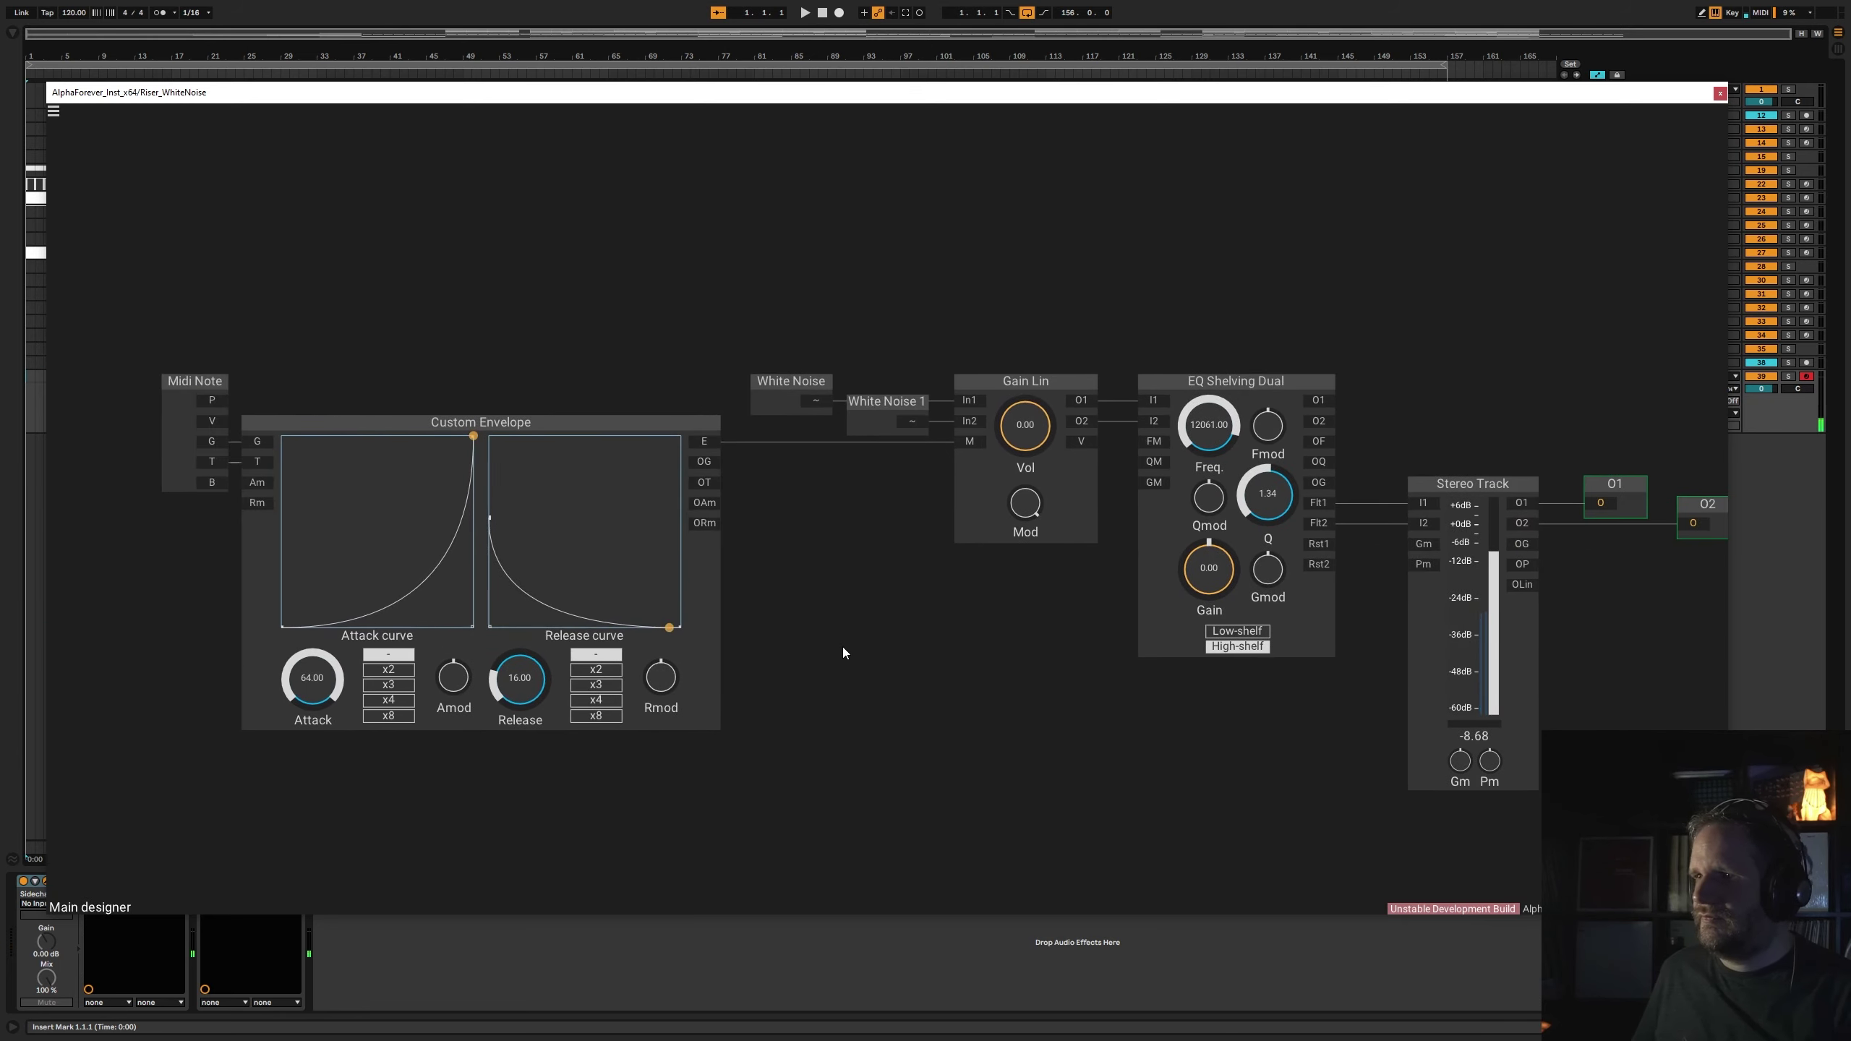
{"action": "left_click", "coordinate": [1720, 92]}
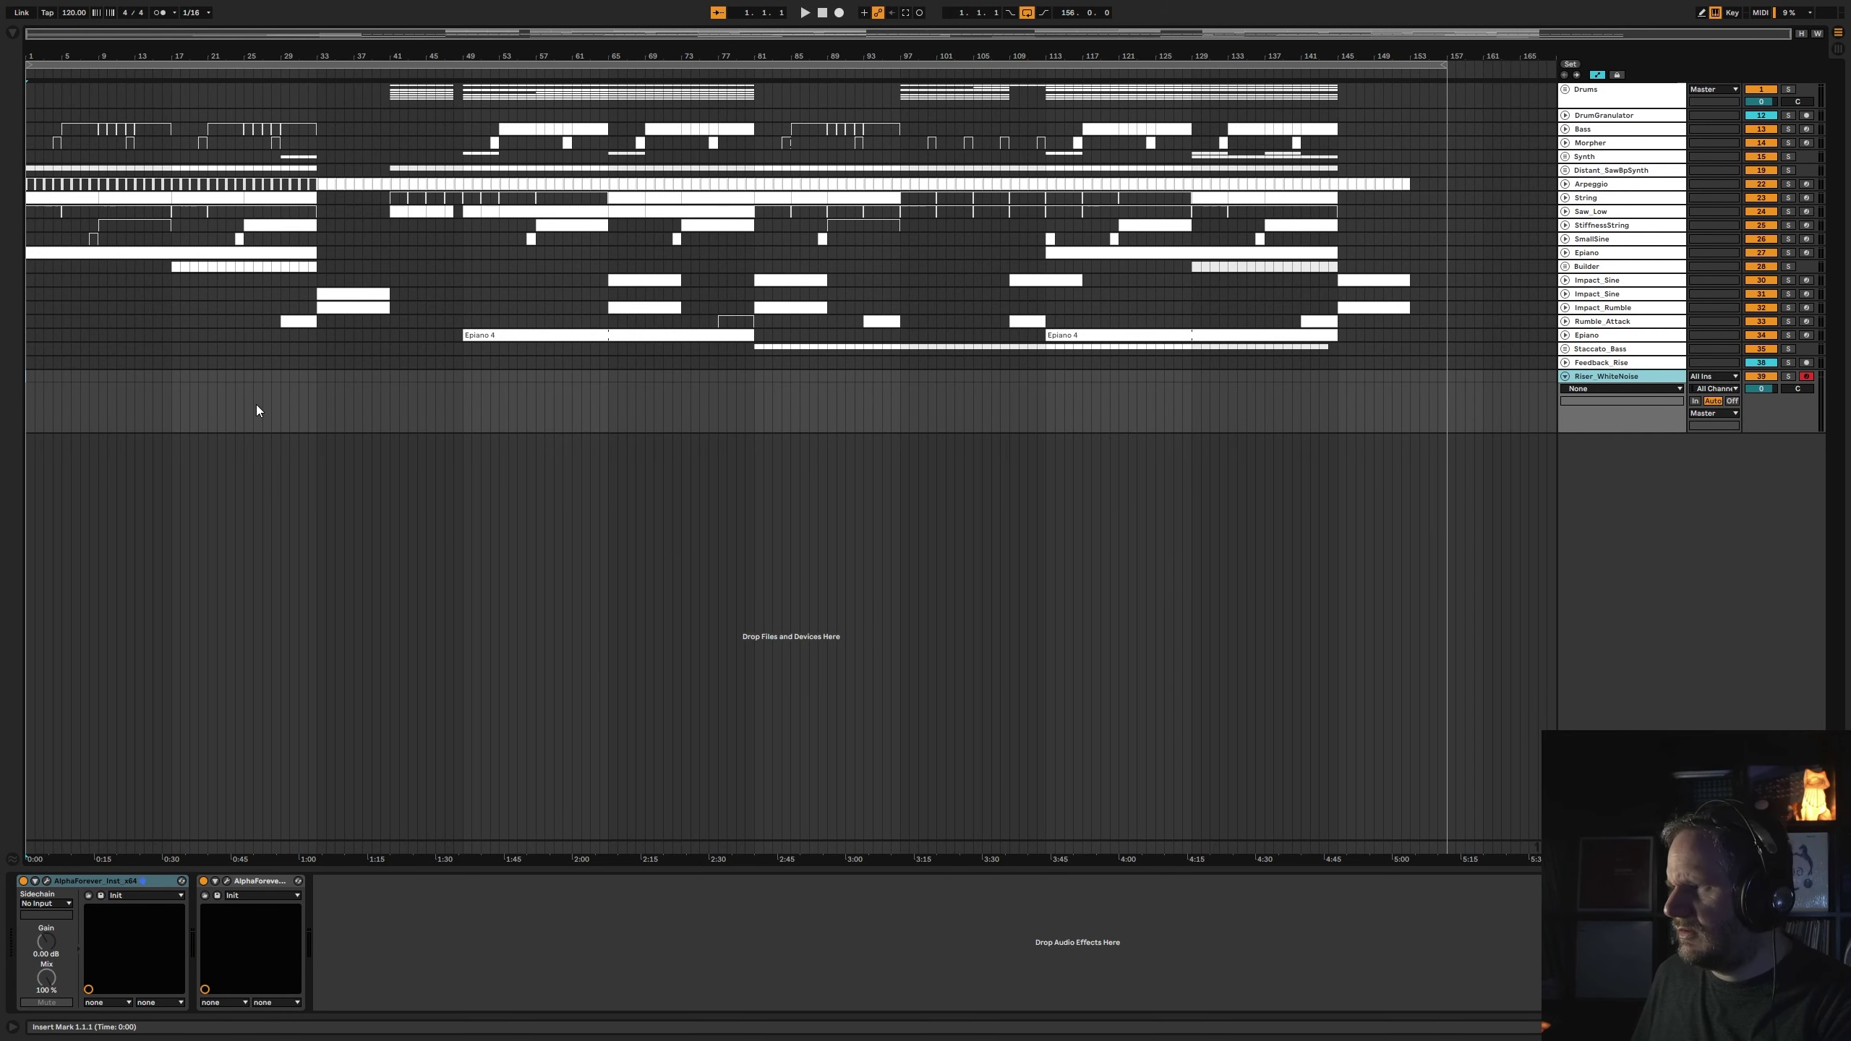
- Insert a four-bar clip at bar 29 on the Riser_WhiteNoise track and fill it with one C3 note
{"action": "left_click", "coordinate": [310, 381]}
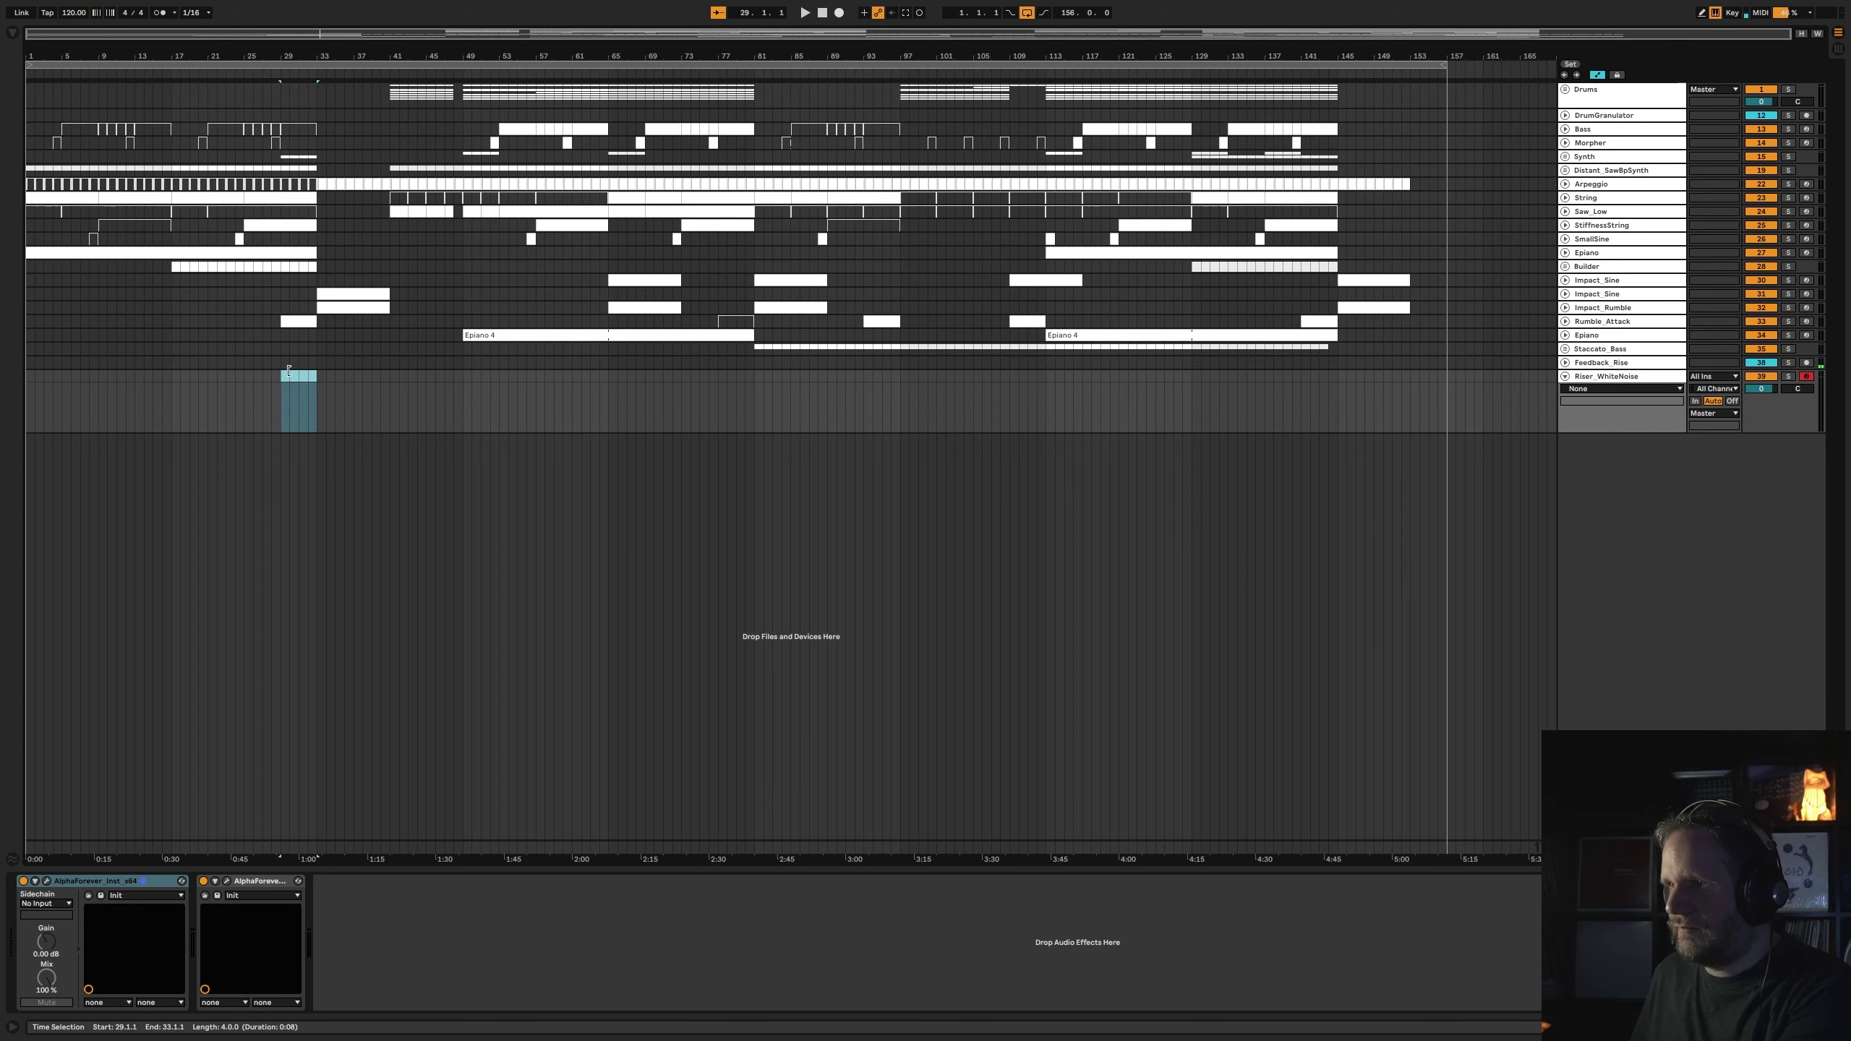
{"action": "double_click", "coordinate": [286, 373]}
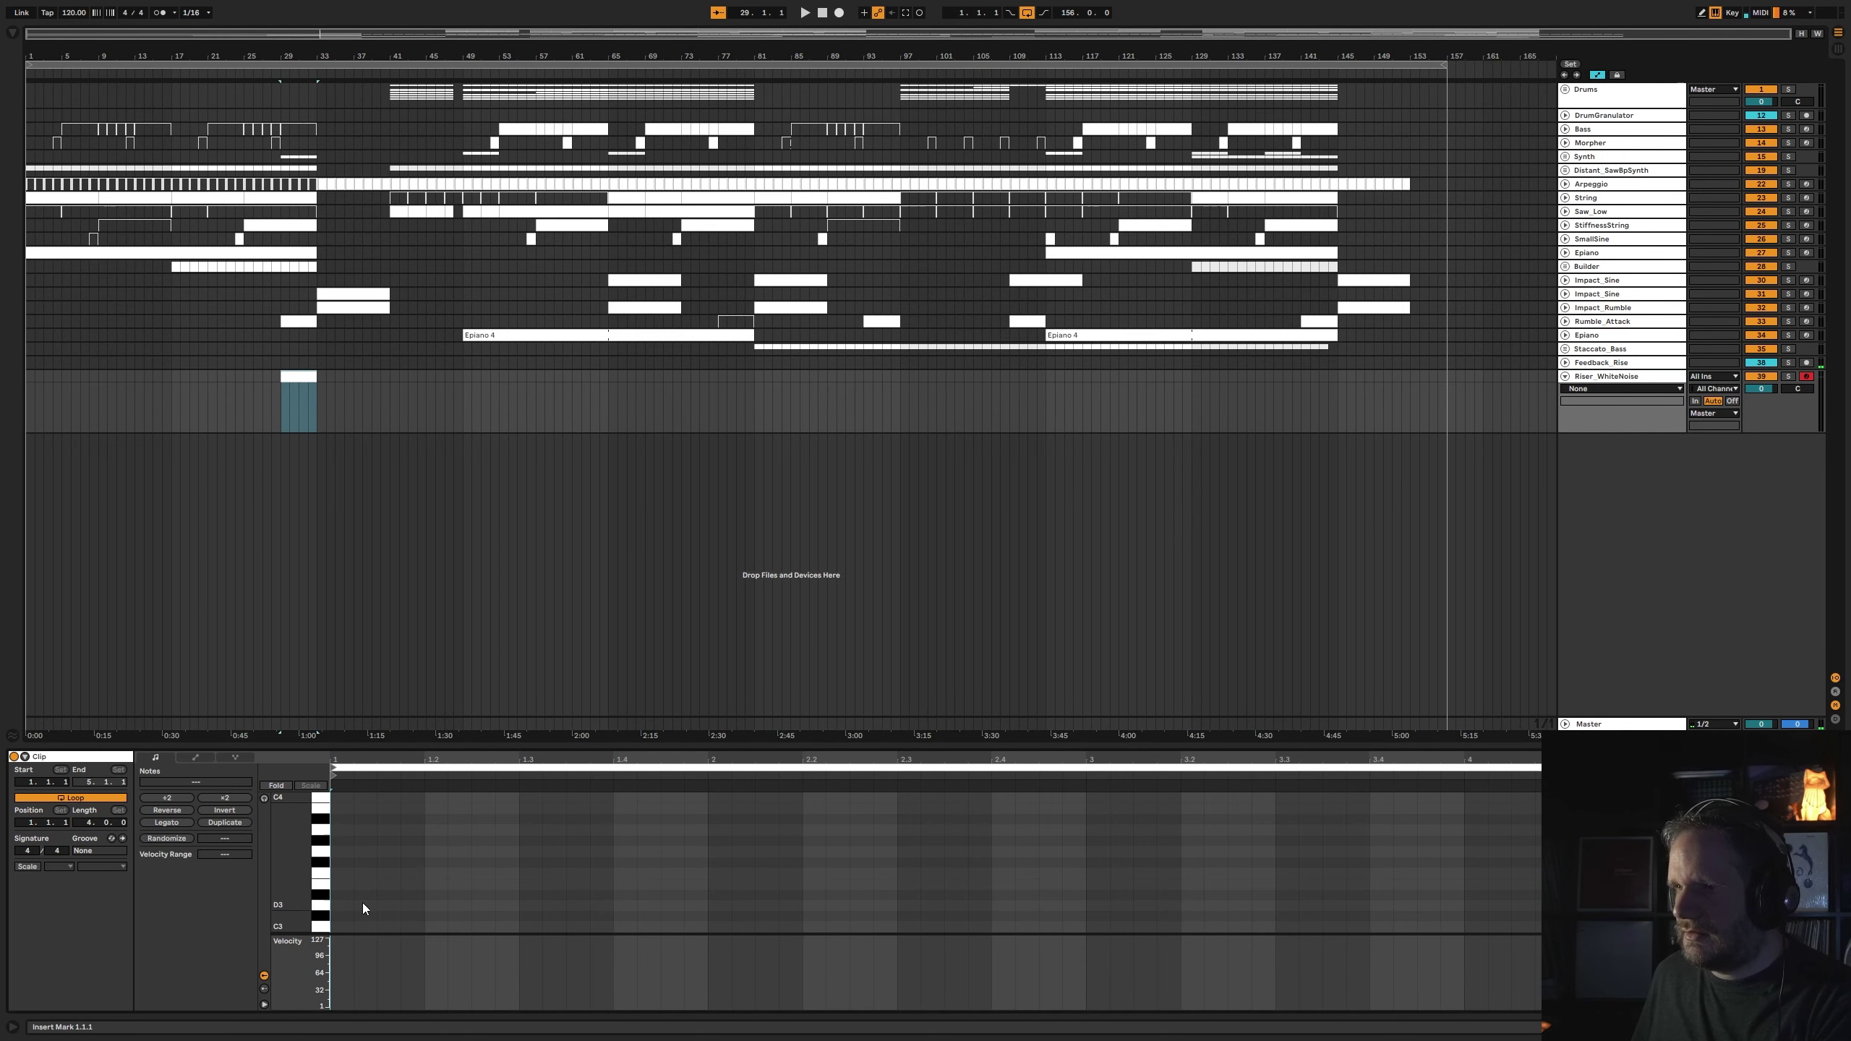
{"action": "double_click", "coordinate": [344, 926]}
{"action": "left_click_drag", "start_coordinate": [357, 926], "coordinate": [1676, 926]}
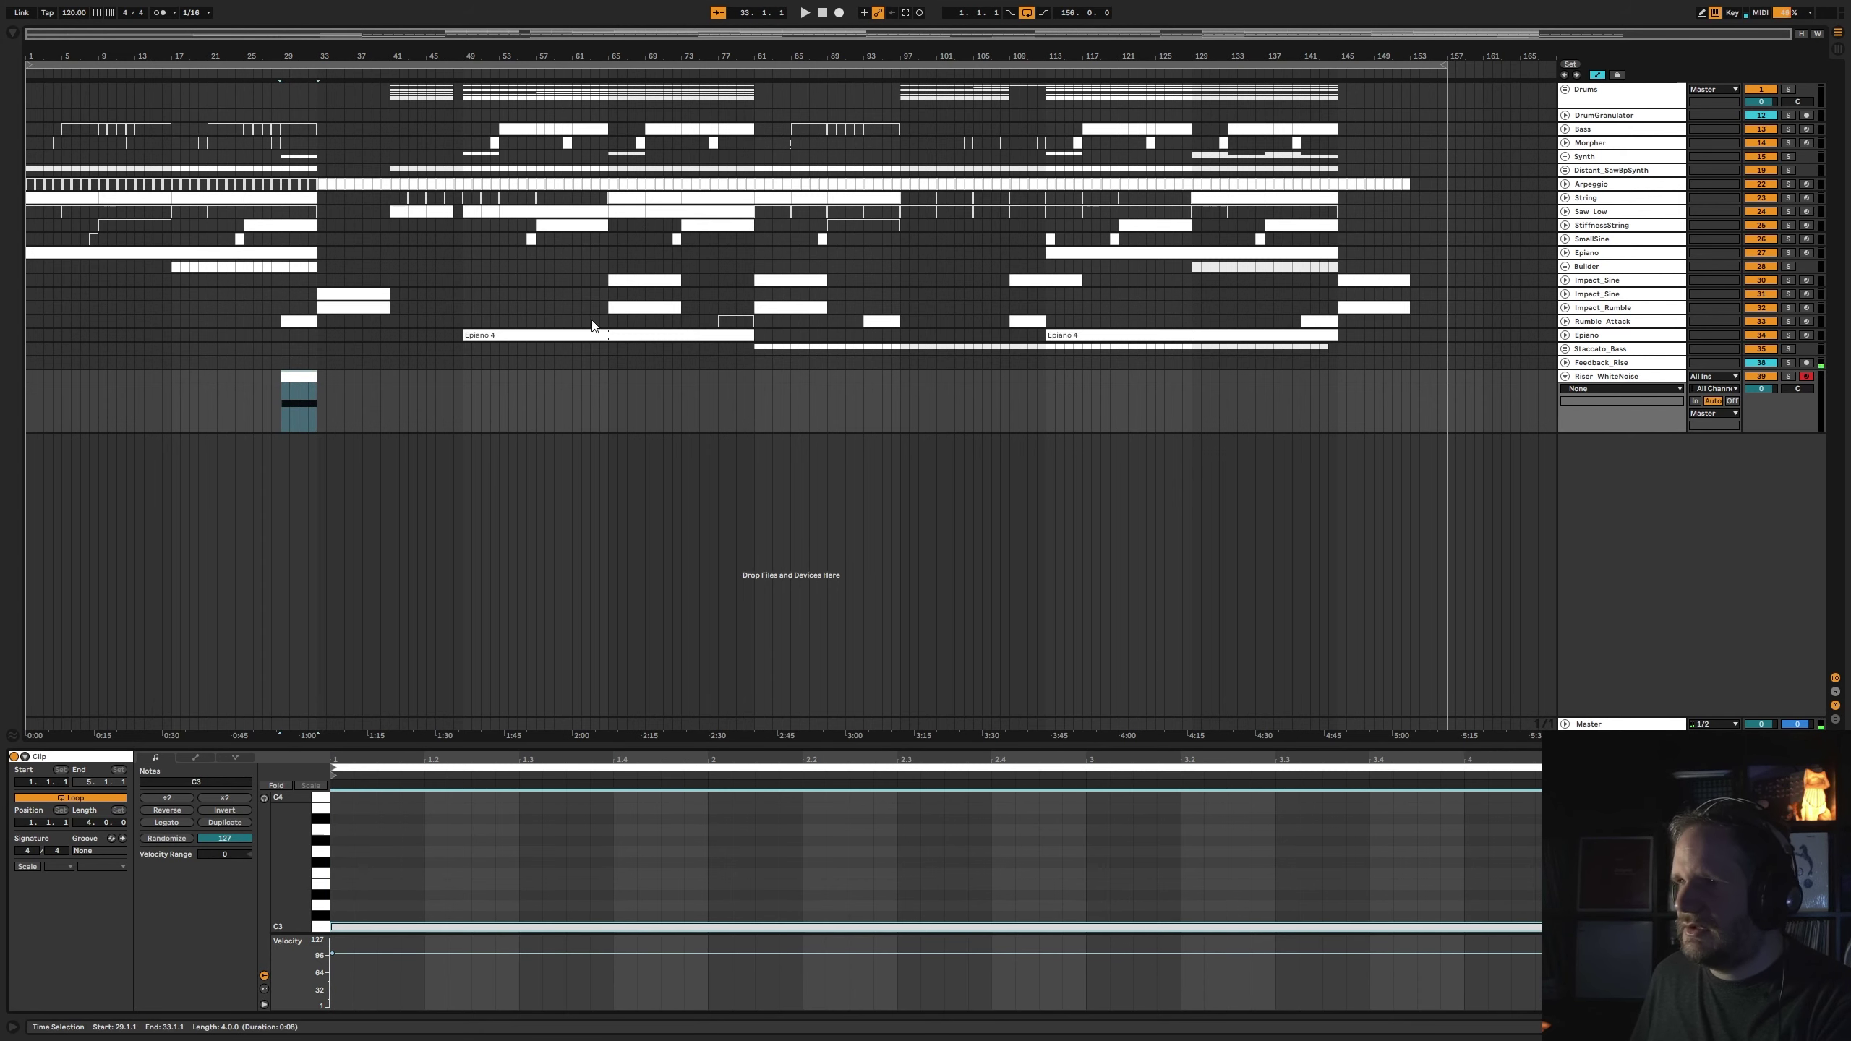
- Copy the white noise riser clip to bars 77 and 141, and fold the Riser_WhiteNoise track
{"action": "left_click", "coordinate": [345, 405]}
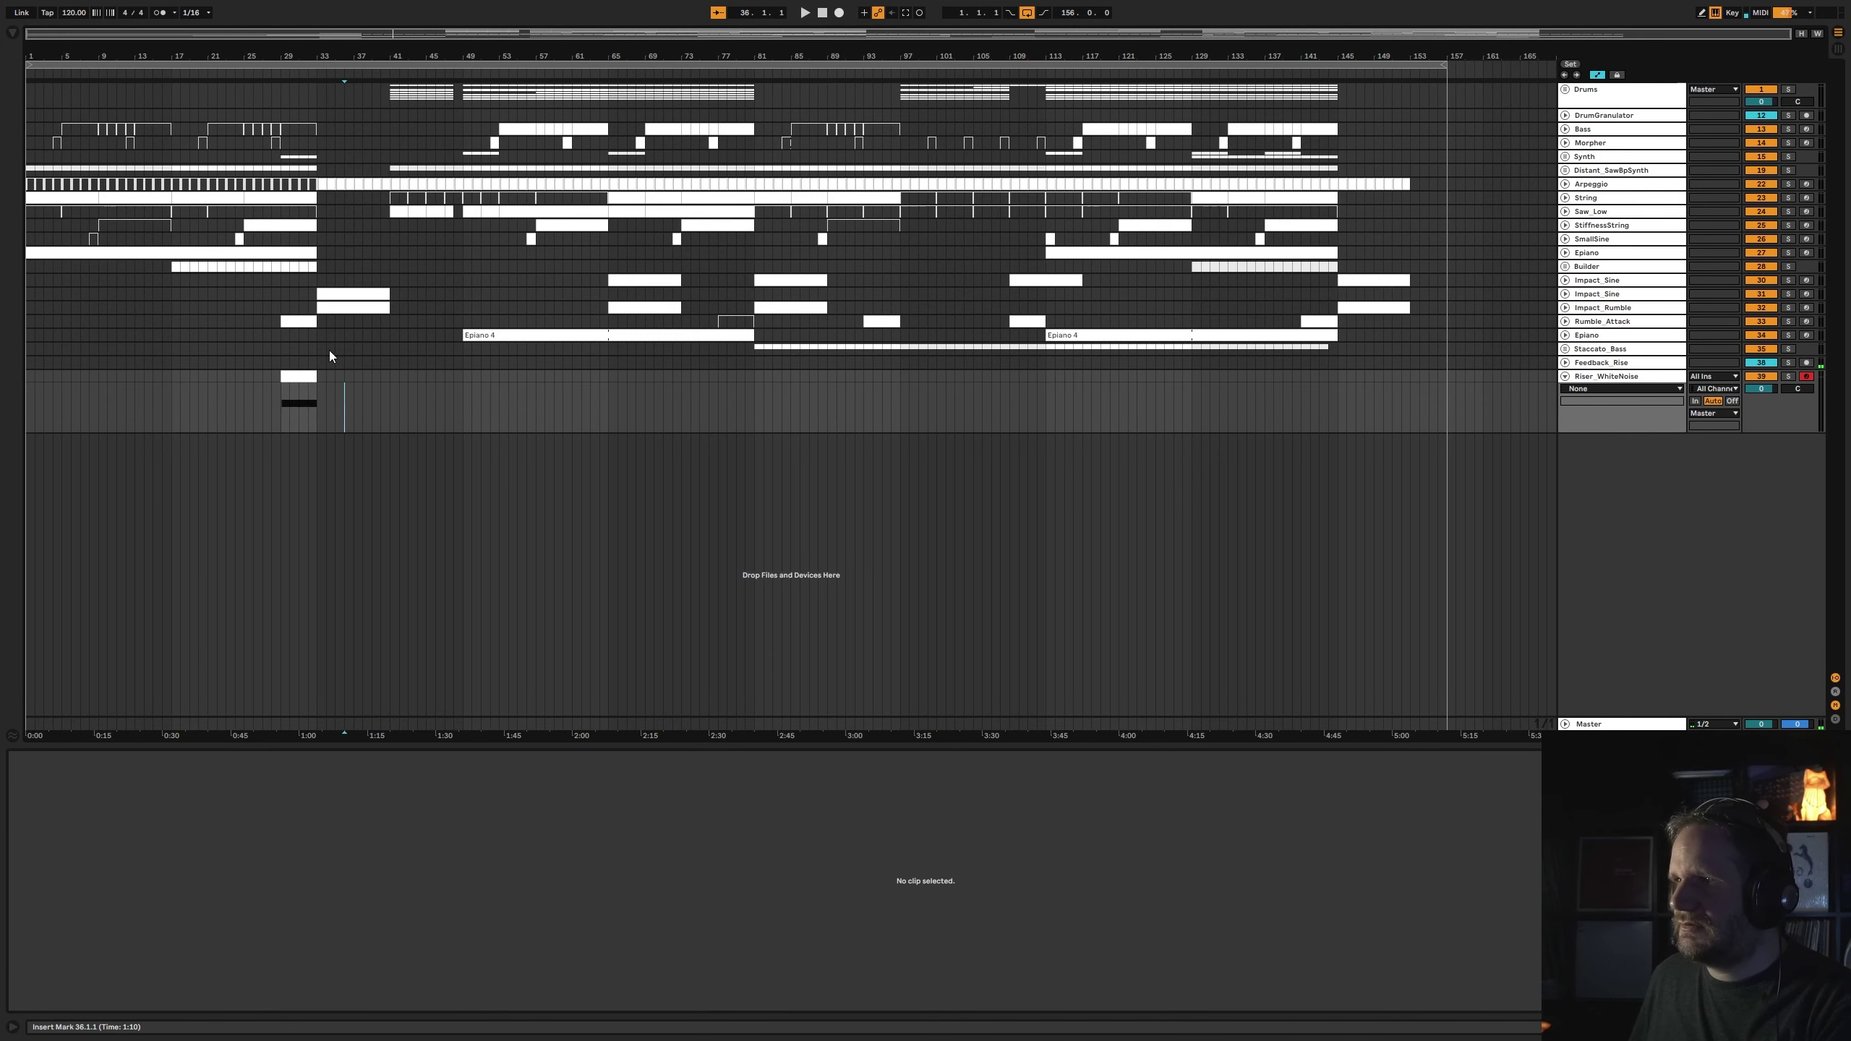
{"action": "left_click", "coordinate": [301, 377]}
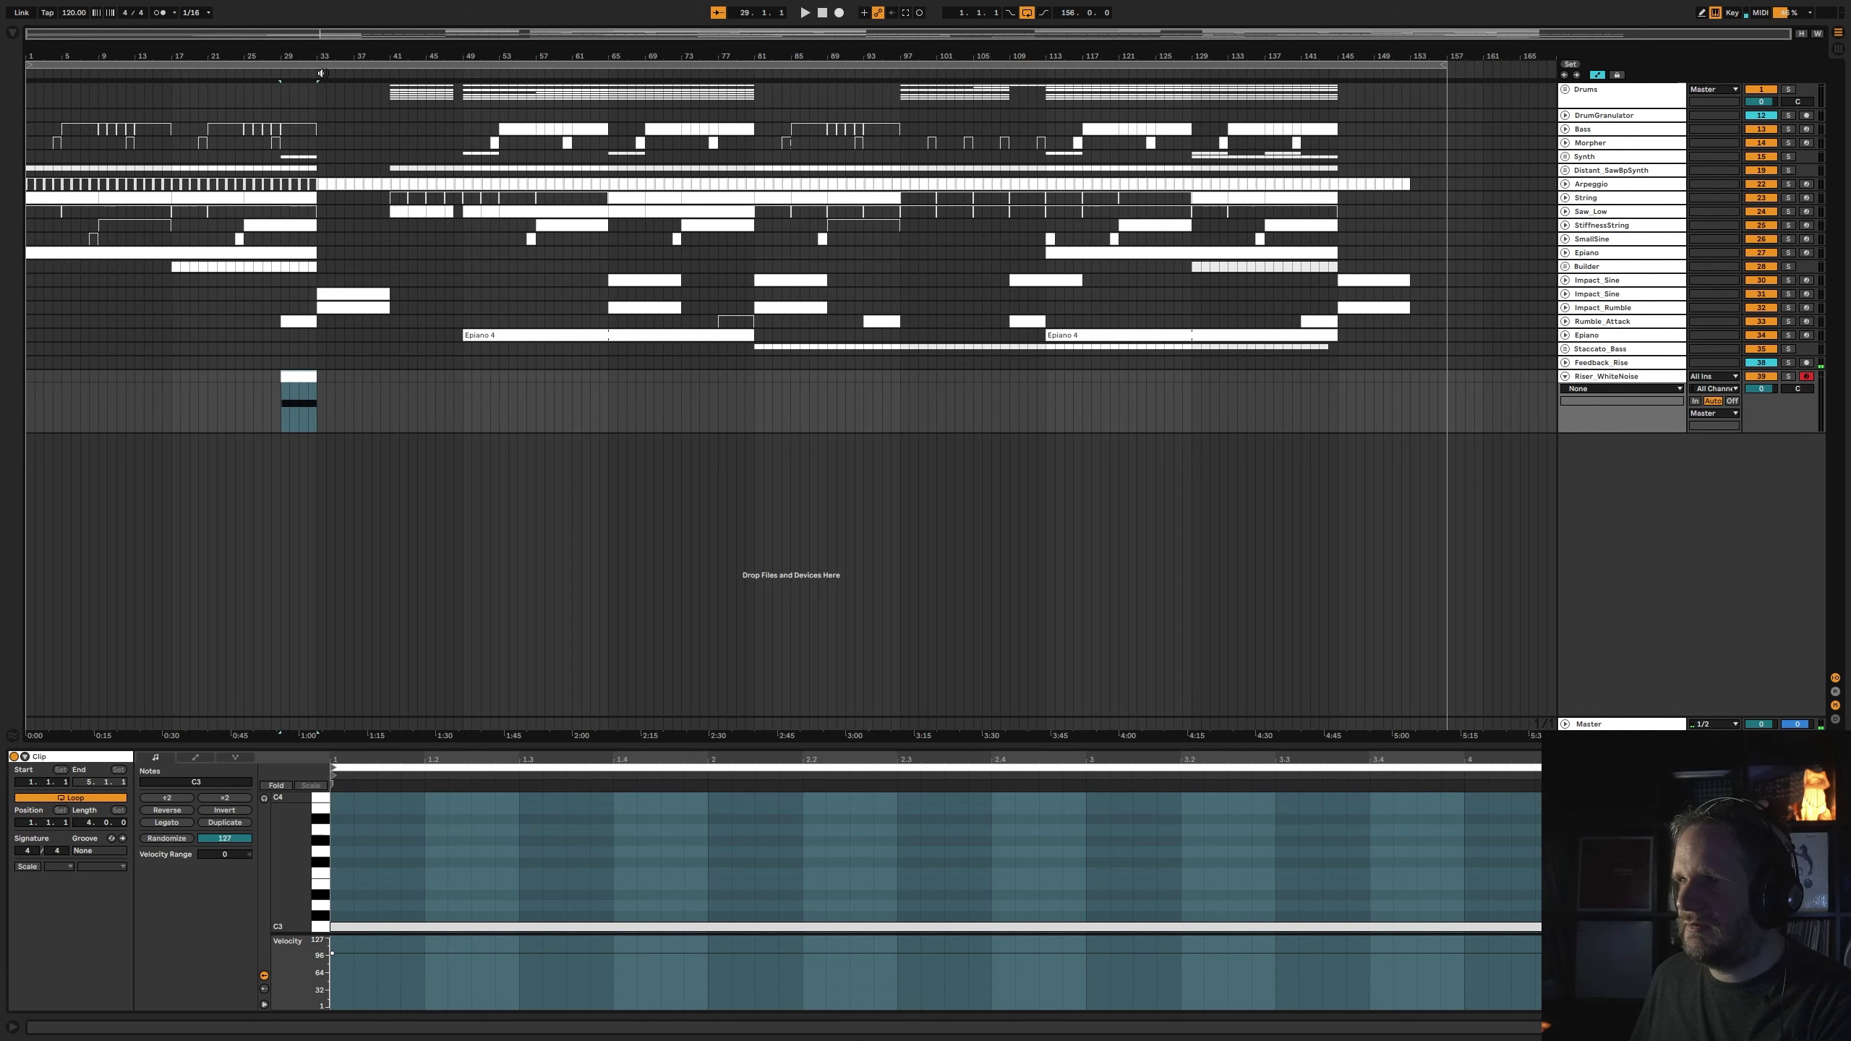
{"action": "left_click_drag", "start_coordinate": [290, 376], "coordinate": [1319, 378]}
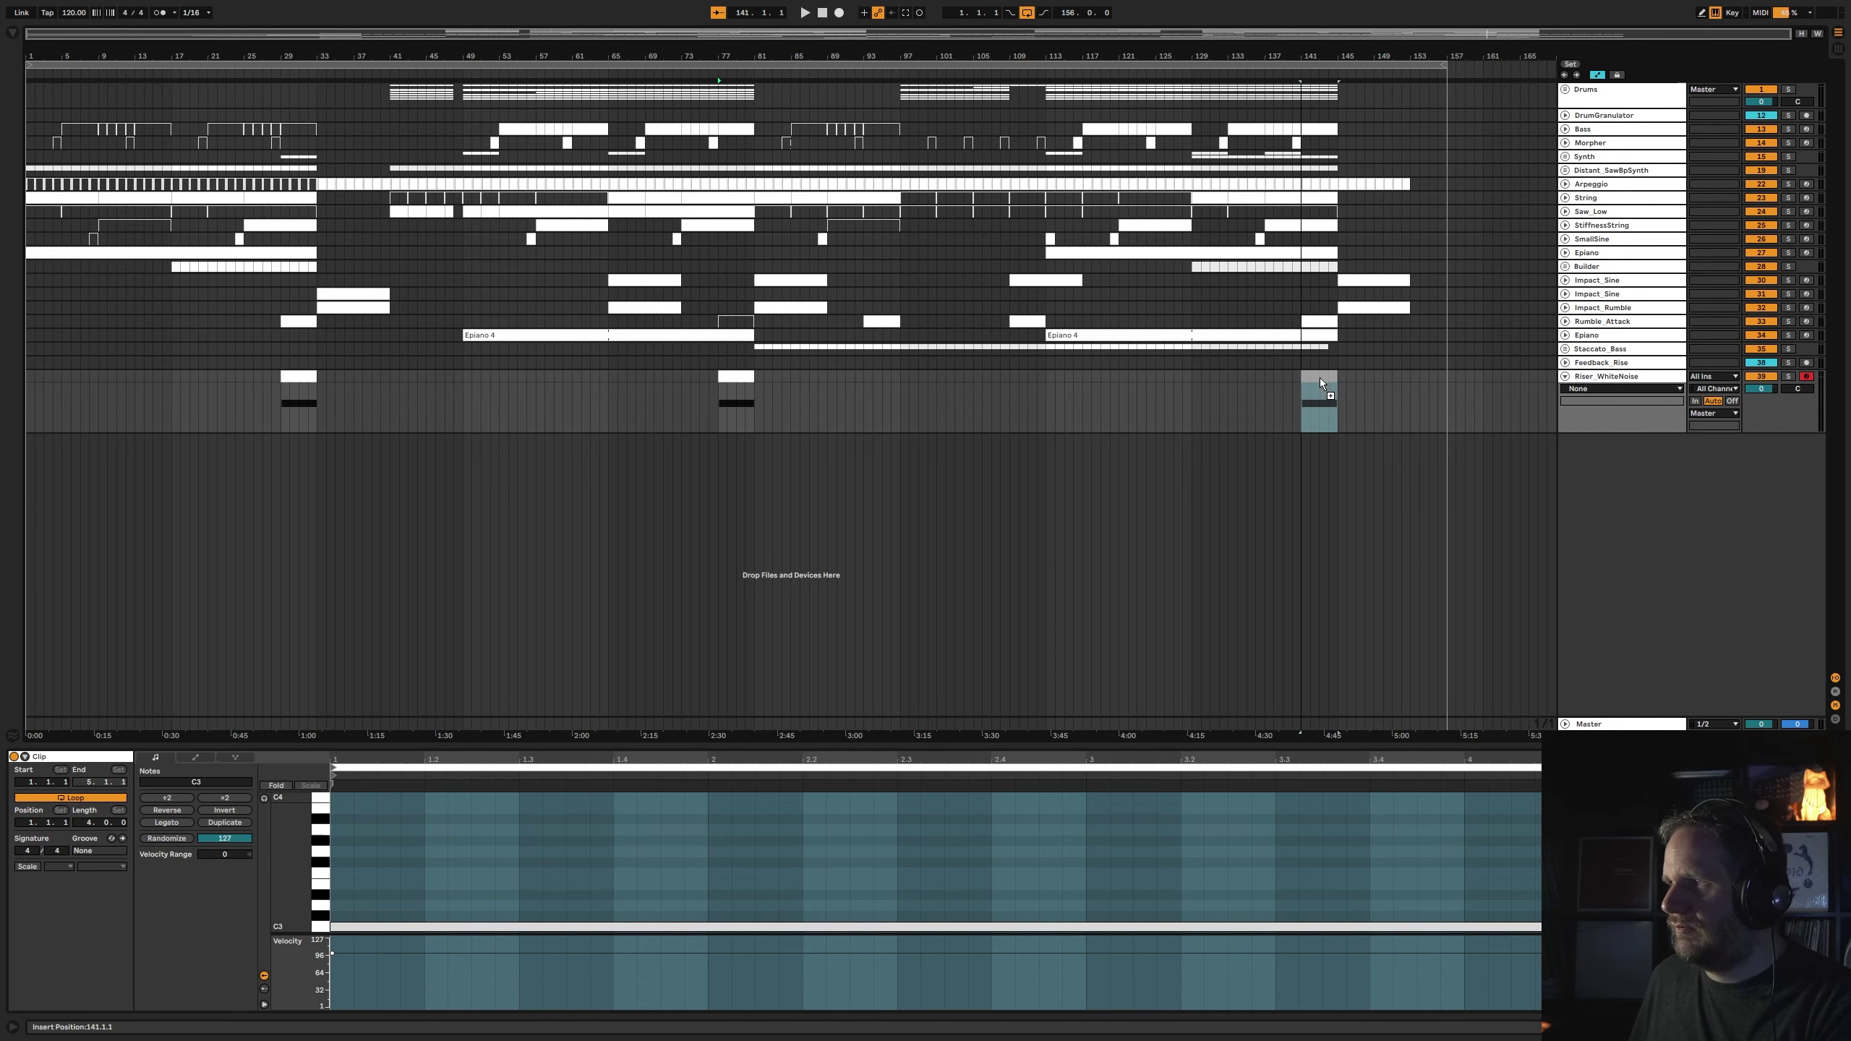
{"action": "left_click", "coordinate": [884, 409]}
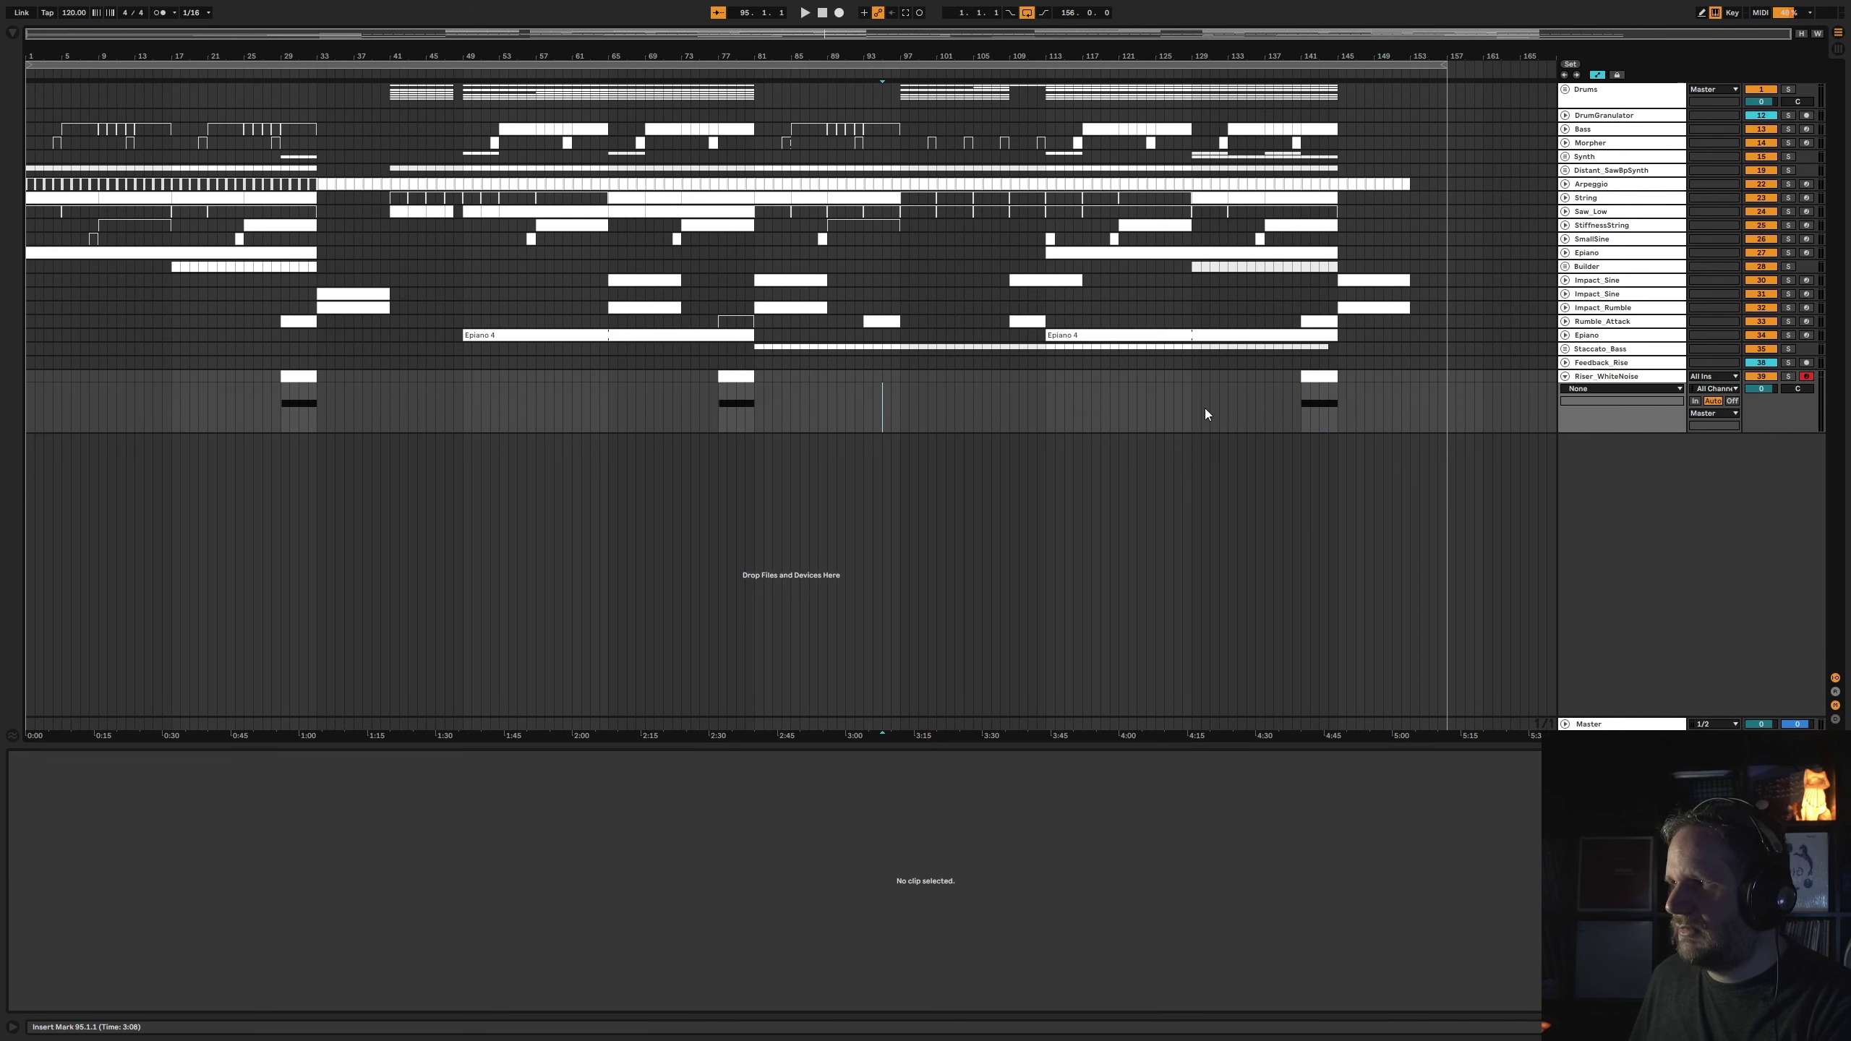
{"action": "left_click", "coordinate": [1565, 376]}
{"action": "left_click", "coordinate": [920, 464]}
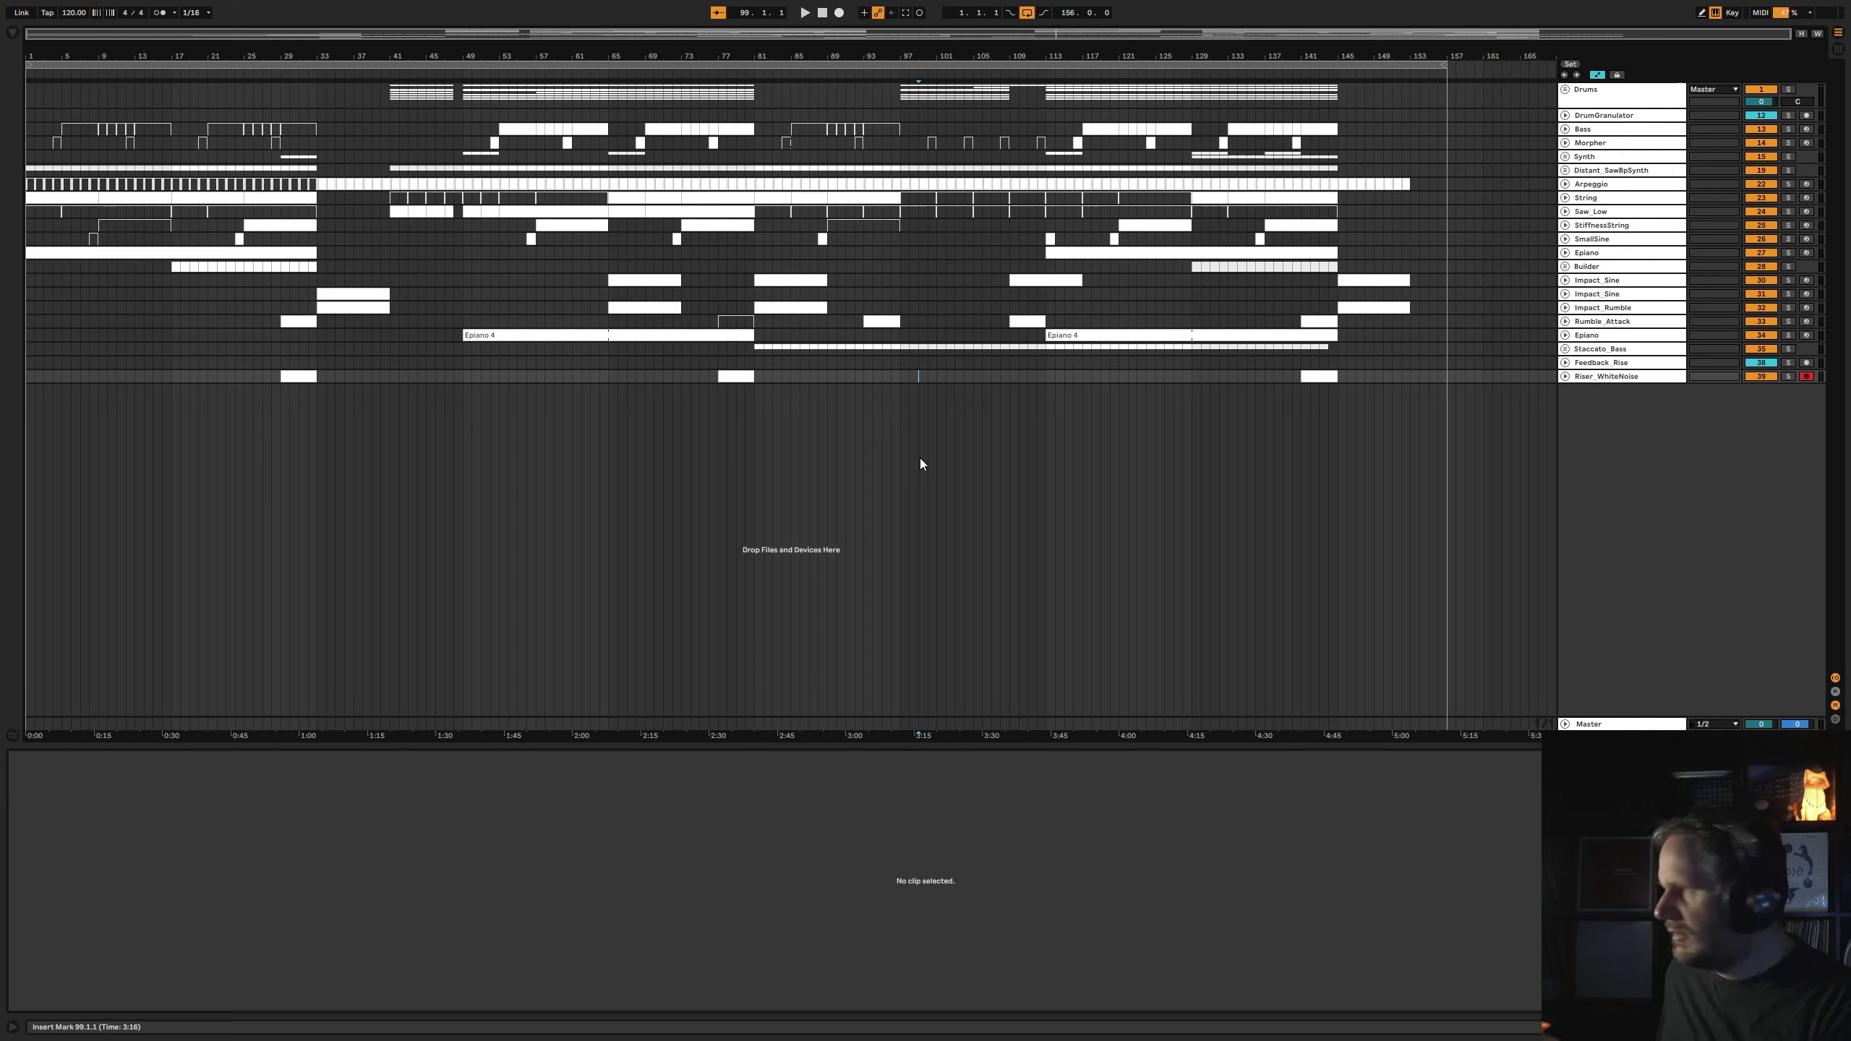
- Play the song from bar 29 while lowering the riser patch's Stereo Track fader to -28.25 dB and its release curve's starting level
{"action": "left_click", "coordinate": [276, 72]}
{"action": "left_click", "coordinate": [1596, 379]}
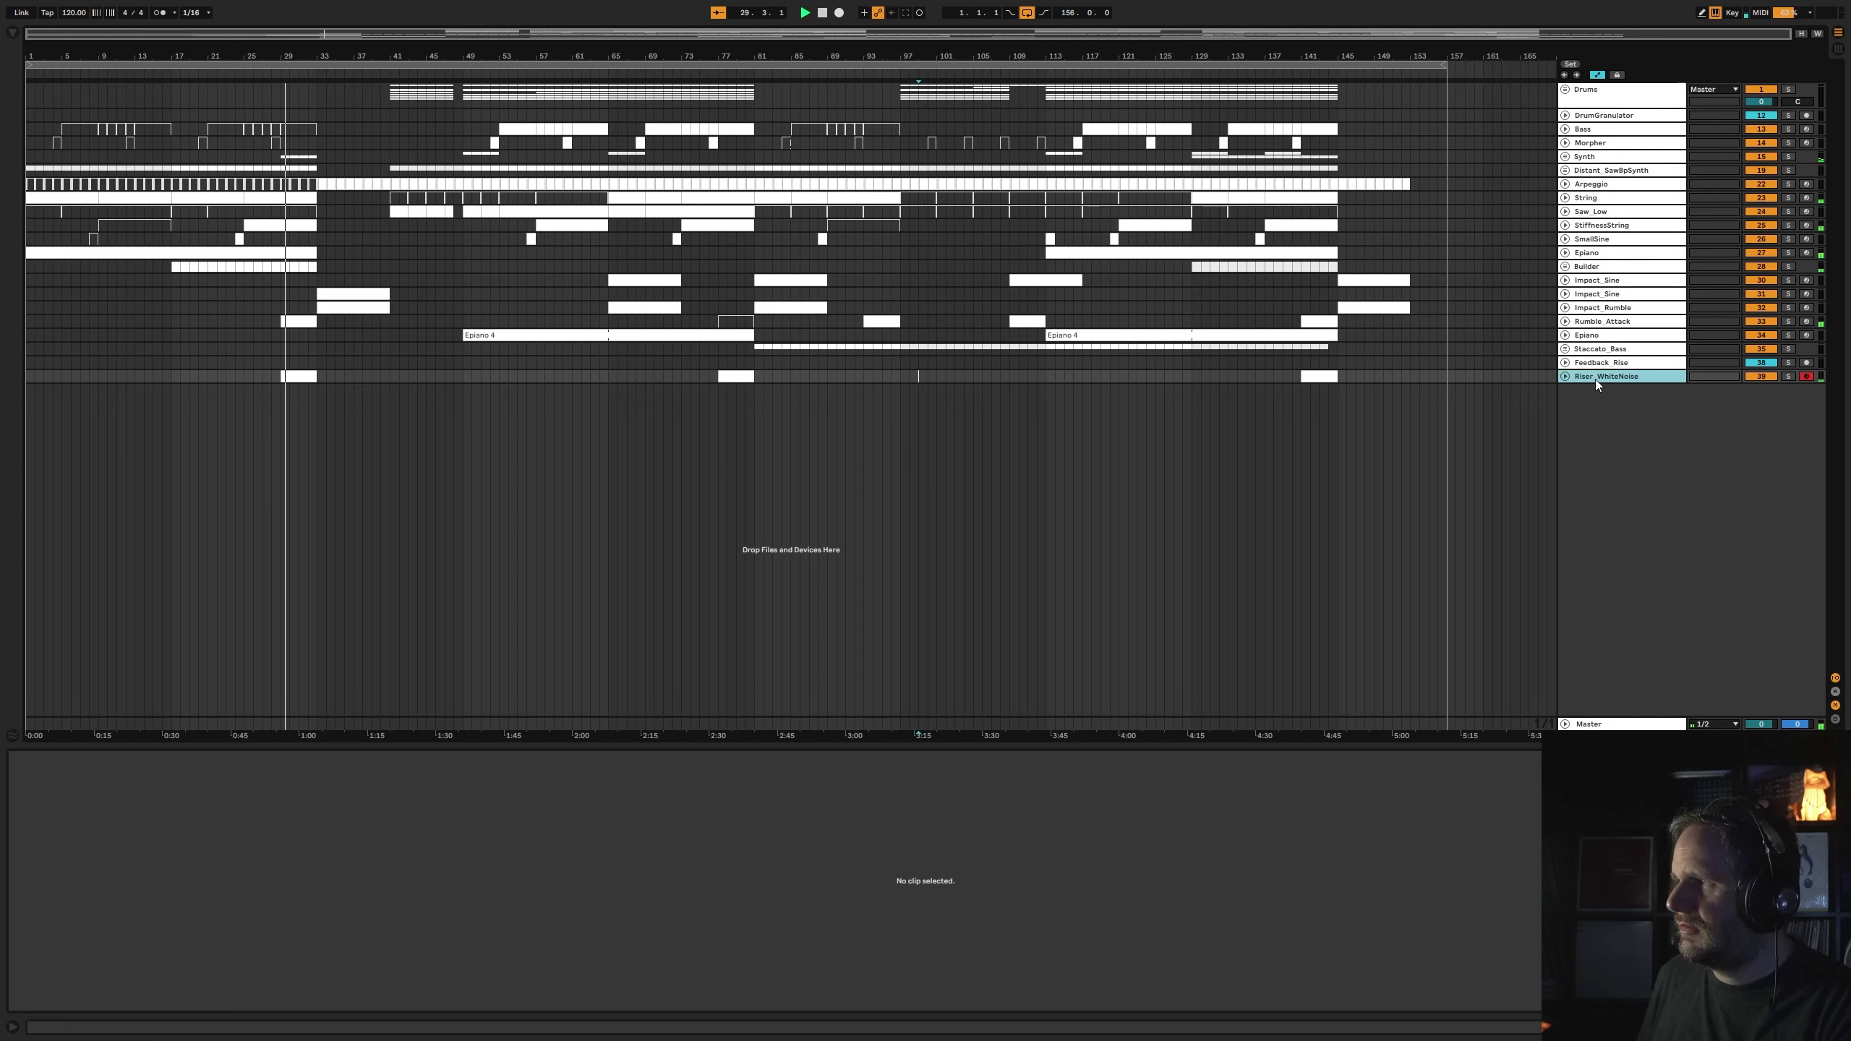
{"action": "double_click", "coordinate": [1595, 379]}
{"action": "left_click", "coordinate": [45, 882]}
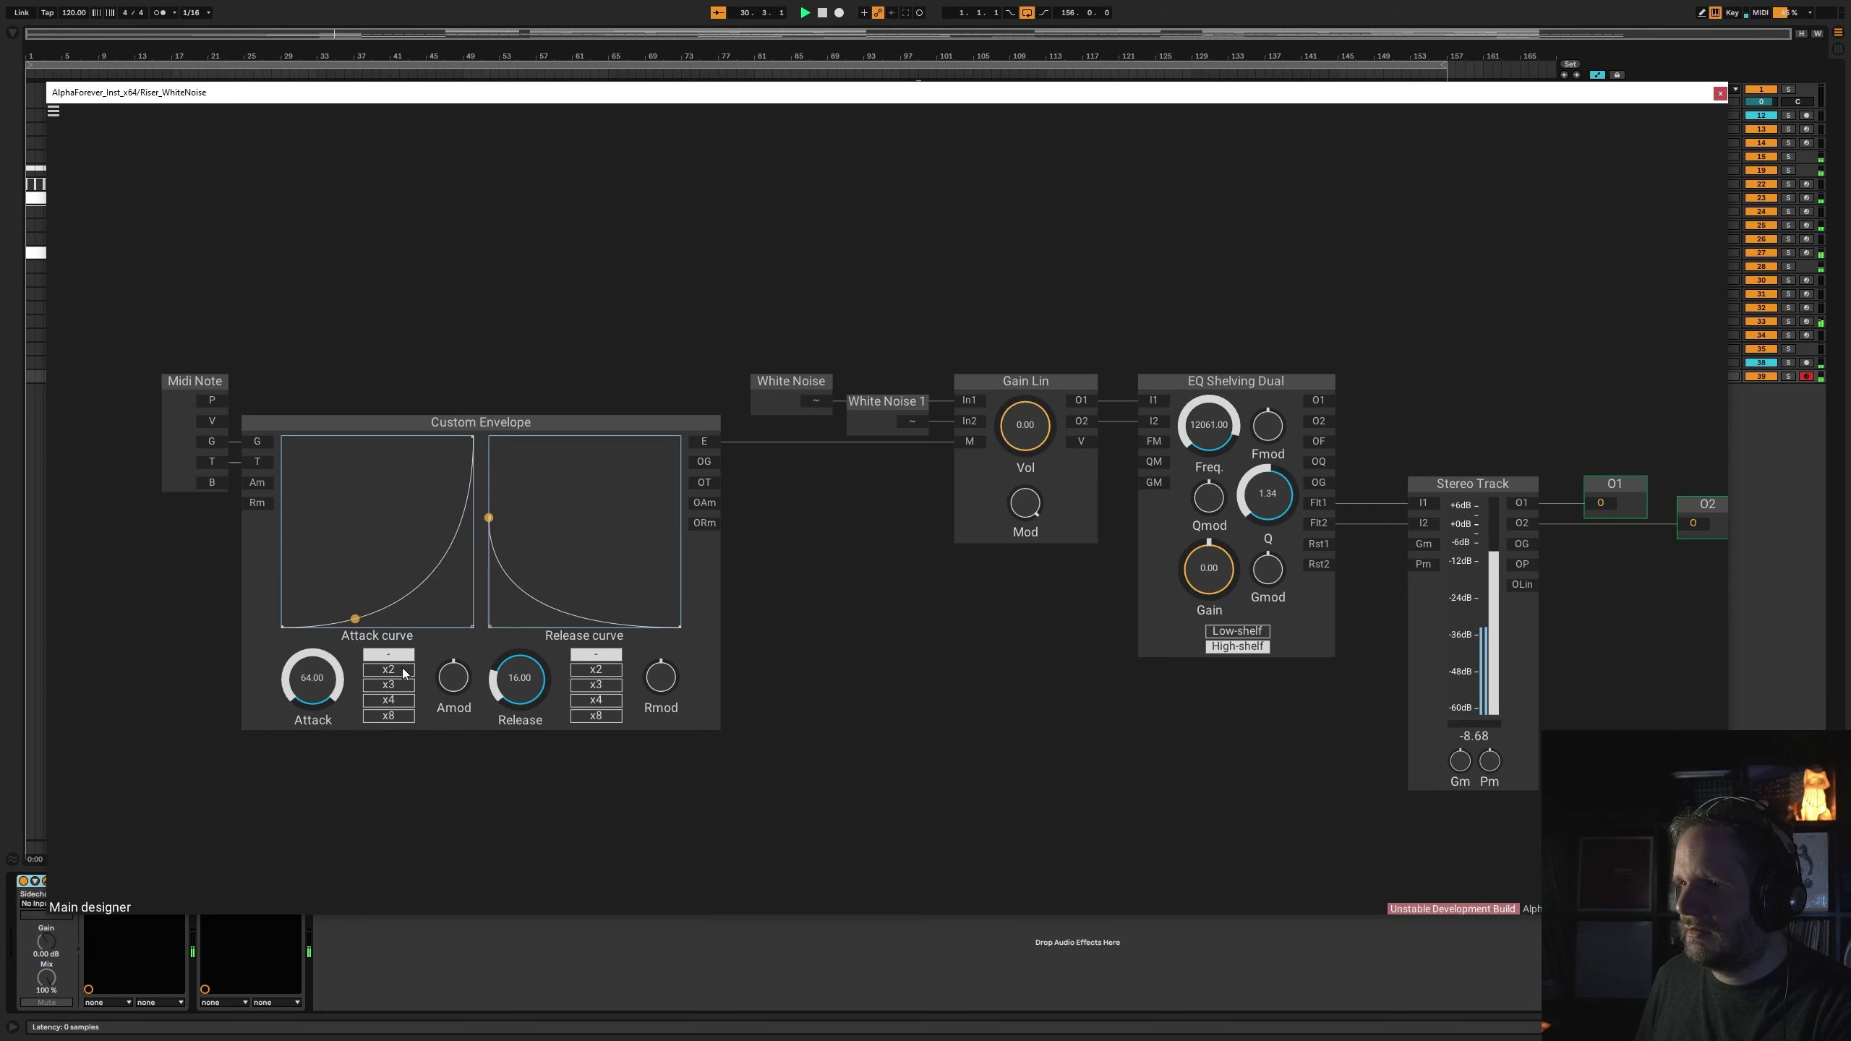
{"action": "left_click_drag", "start_coordinate": [1497, 553], "coordinate": [1494, 619]}
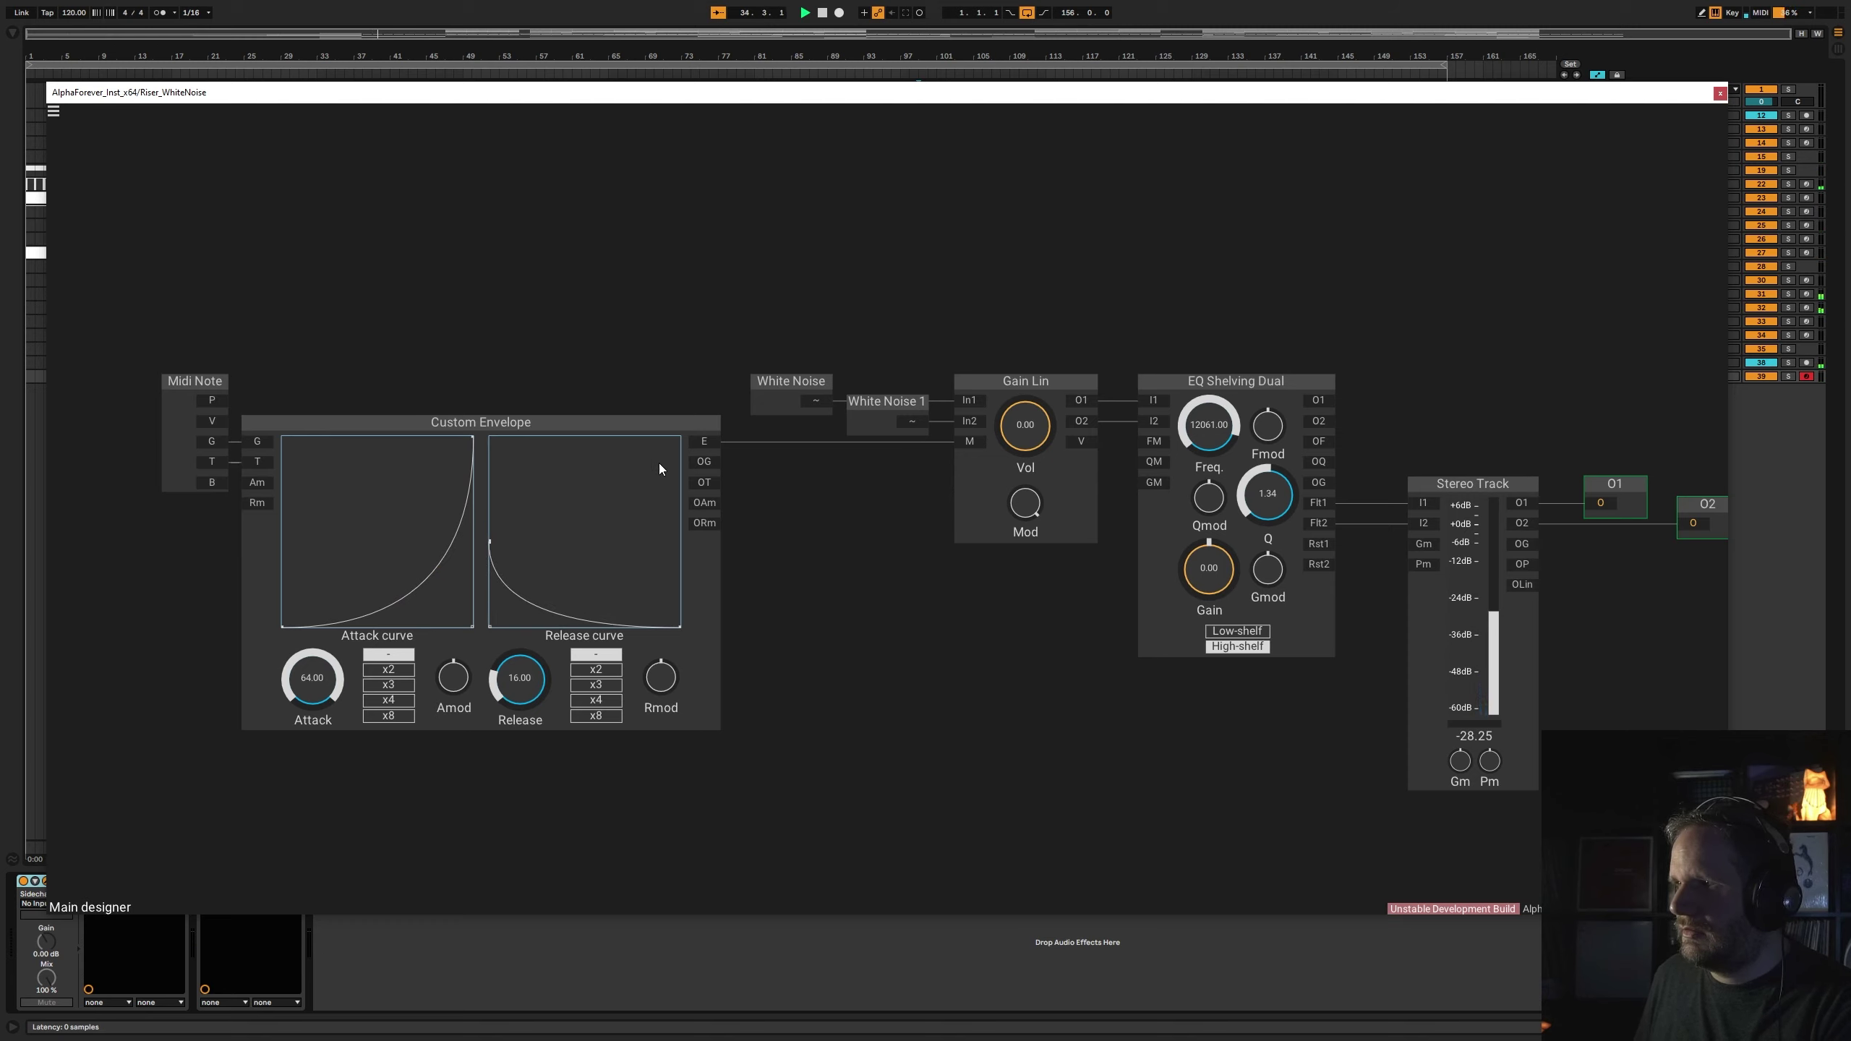
{"action": "left_click", "coordinate": [1721, 93]}
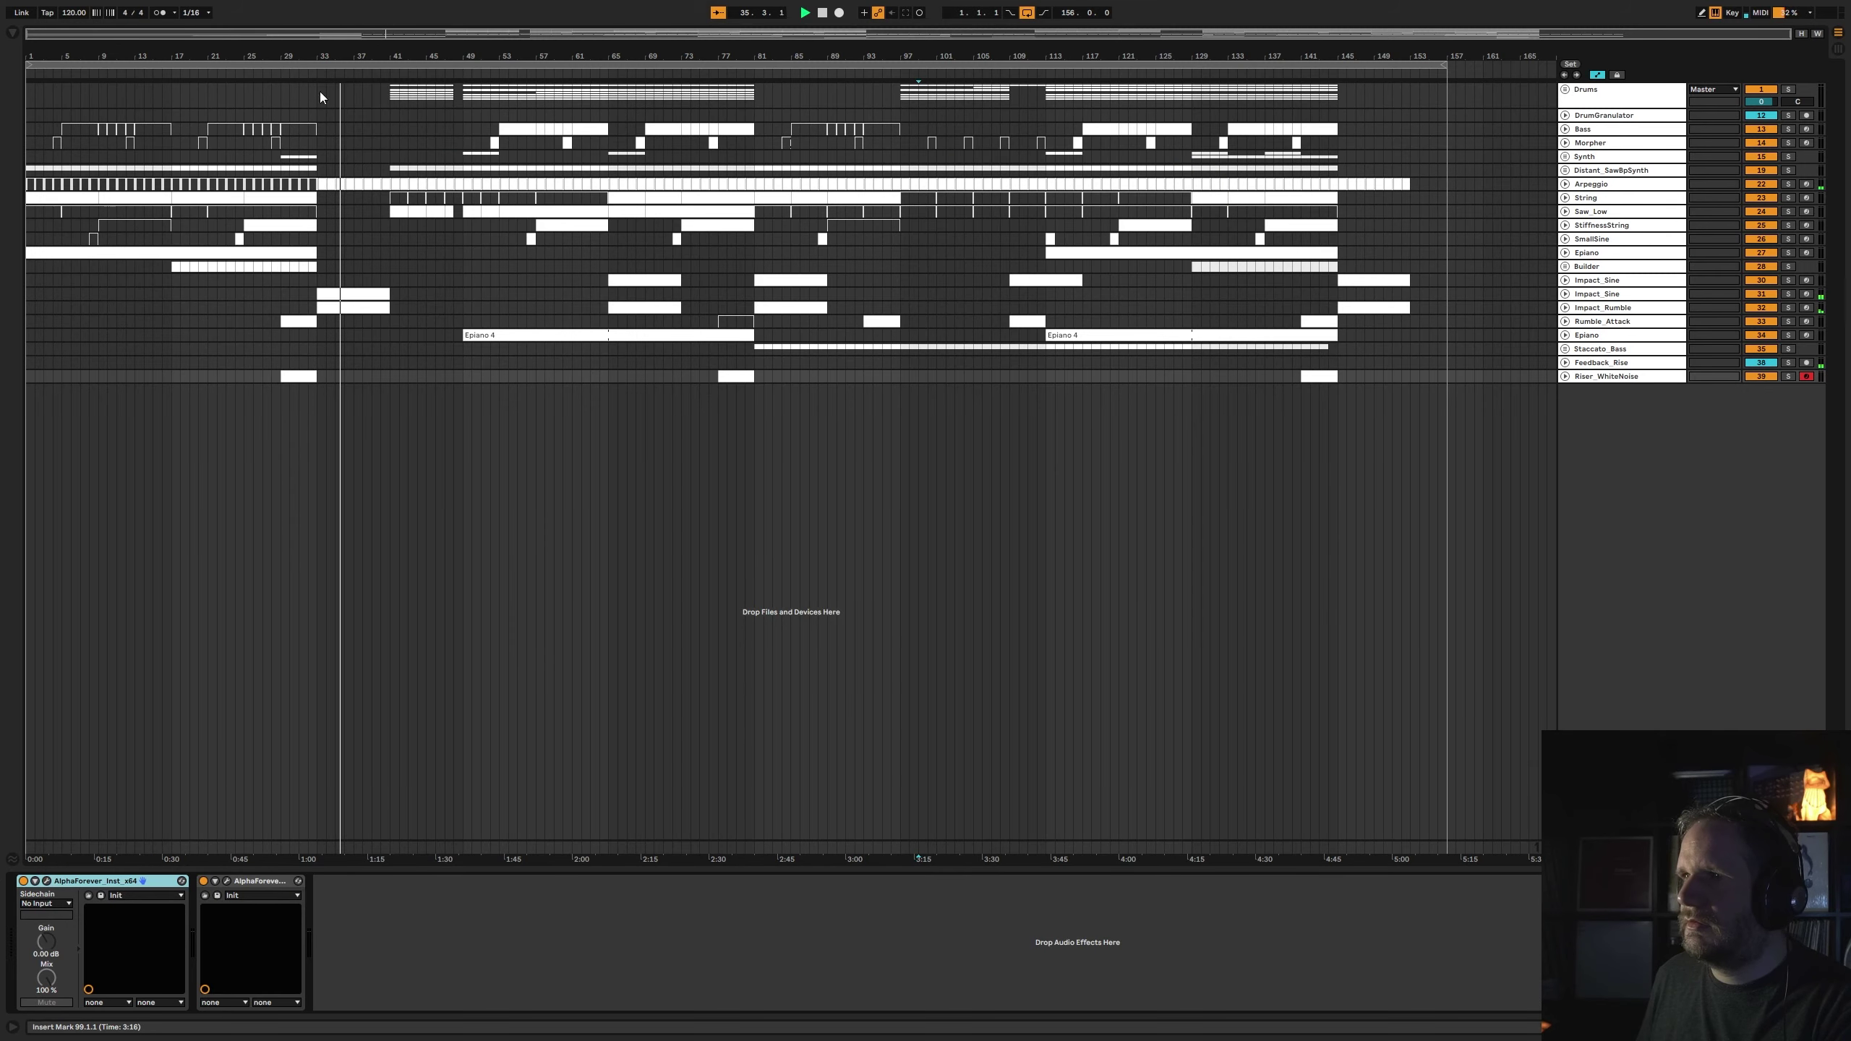
- Open the Riser_WhiteNoise patch and lengthen the Custom Envelope's release to 64.00 with the x2 multiplier
{"action": "left_click", "coordinate": [46, 881]}
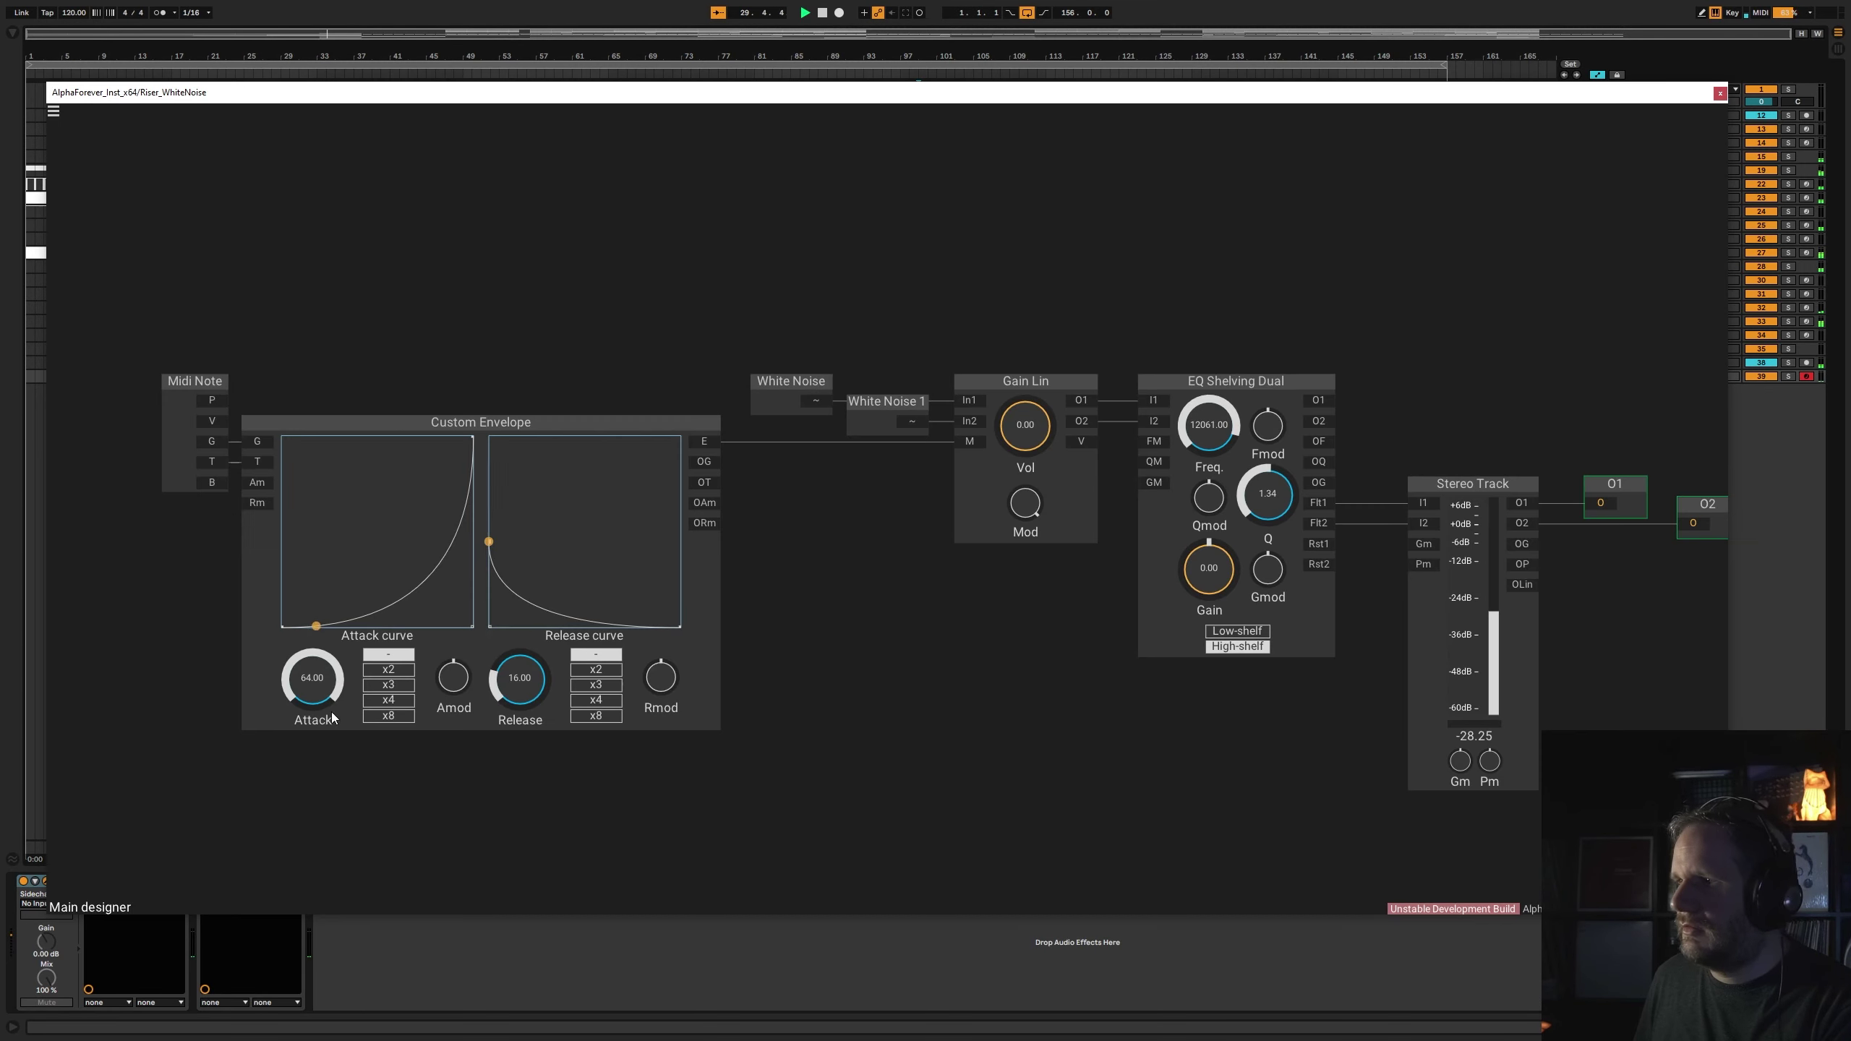
{"action": "left_click", "coordinate": [599, 670]}
{"action": "mouse_move", "coordinate": [491, 548]}
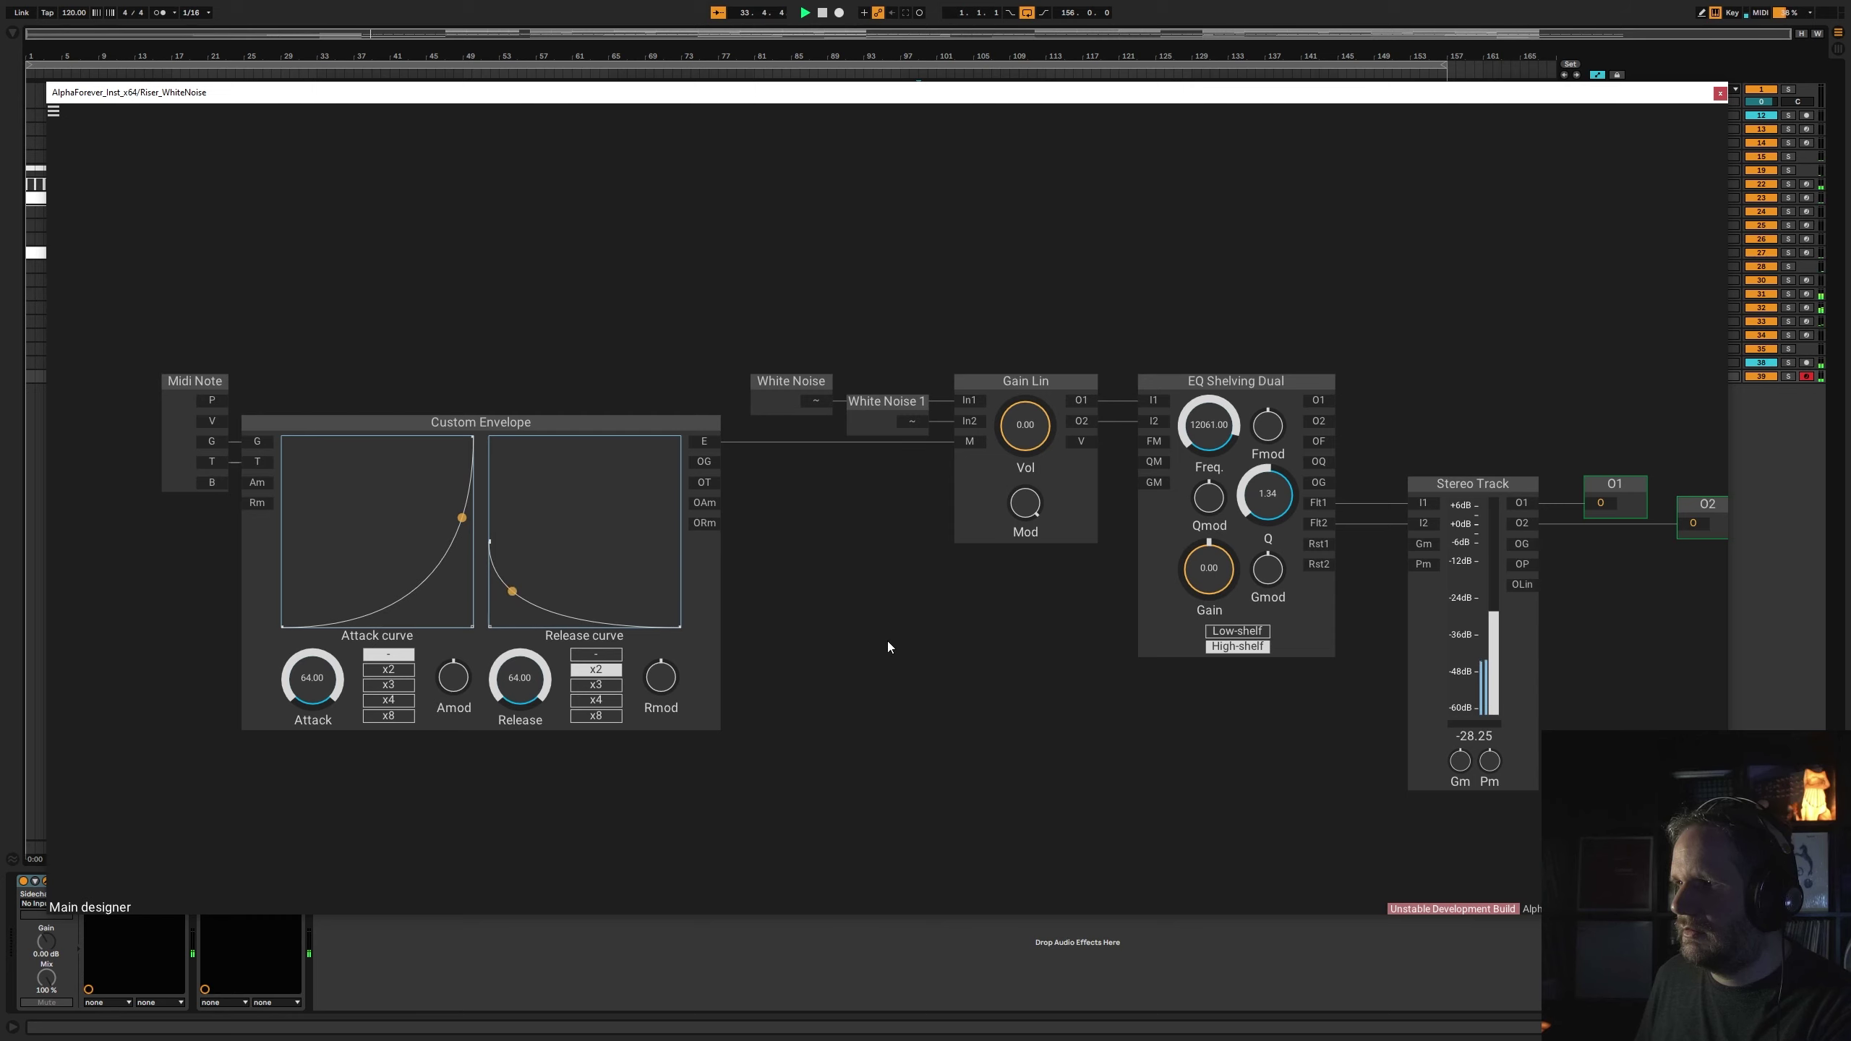
- Reposition the Stereo Track and its output modules in the riser patch, and close the patch window
{"action": "left_click_drag", "start_coordinate": [1414, 386], "coordinate": [1734, 892]}
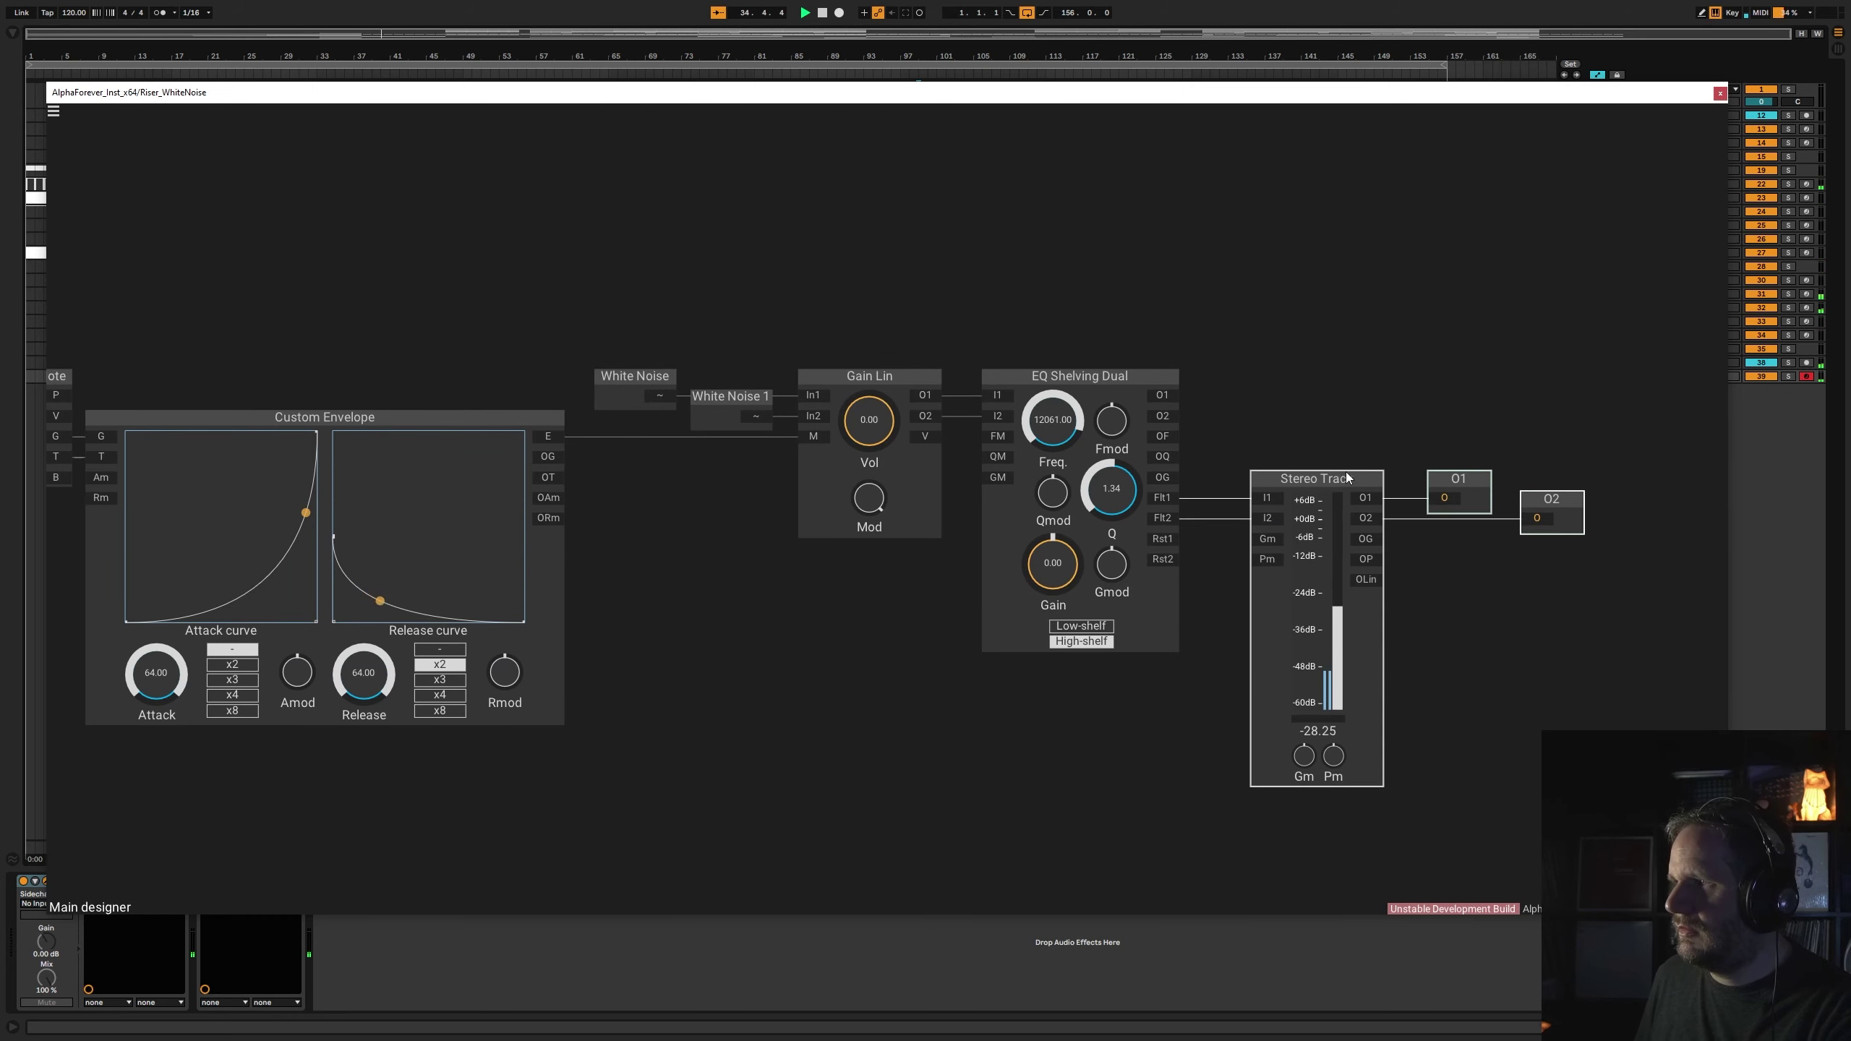
{"action": "left_click_drag", "start_coordinate": [1321, 479], "coordinate": [1290, 481]}
{"action": "left_click_drag", "start_coordinate": [1254, 412], "coordinate": [1488, 409]}
{"action": "scroll", "coordinate": [974, 277], "scroll_direction": "down", "scroll_amount": 1}
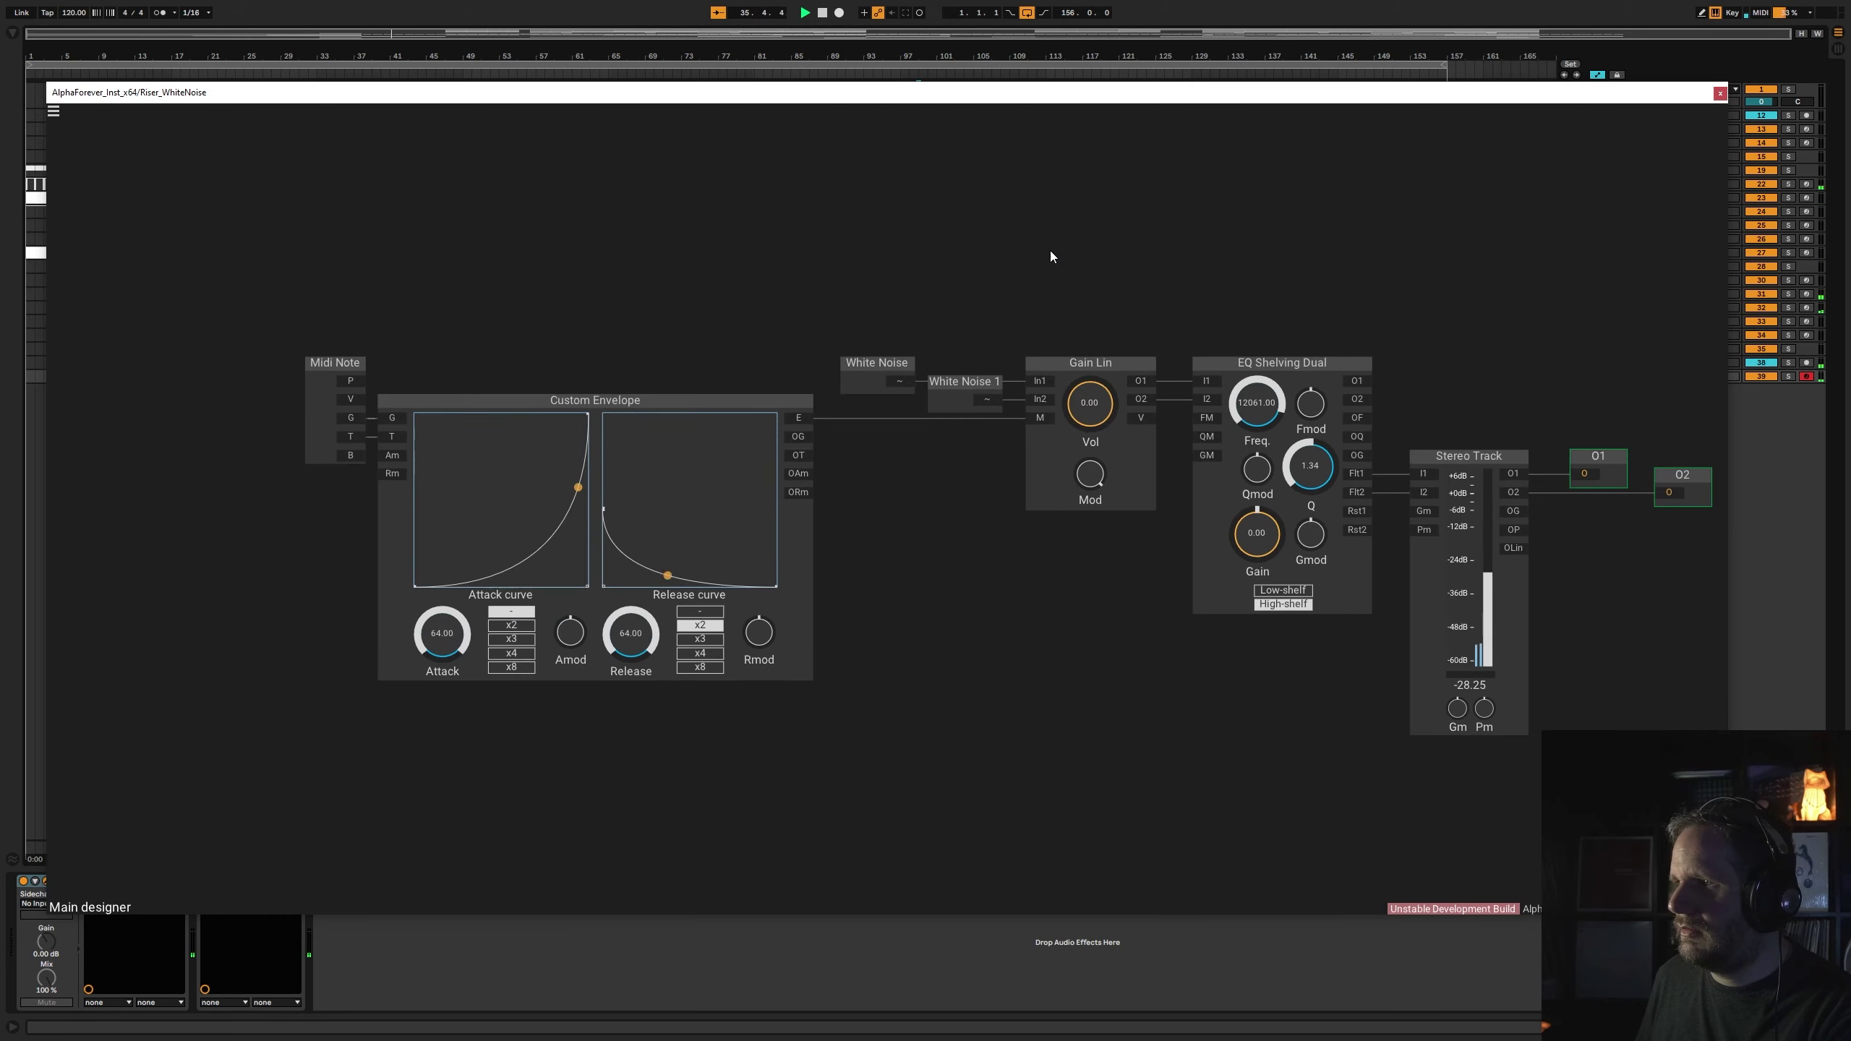
{"action": "left_click", "coordinate": [1719, 93]}
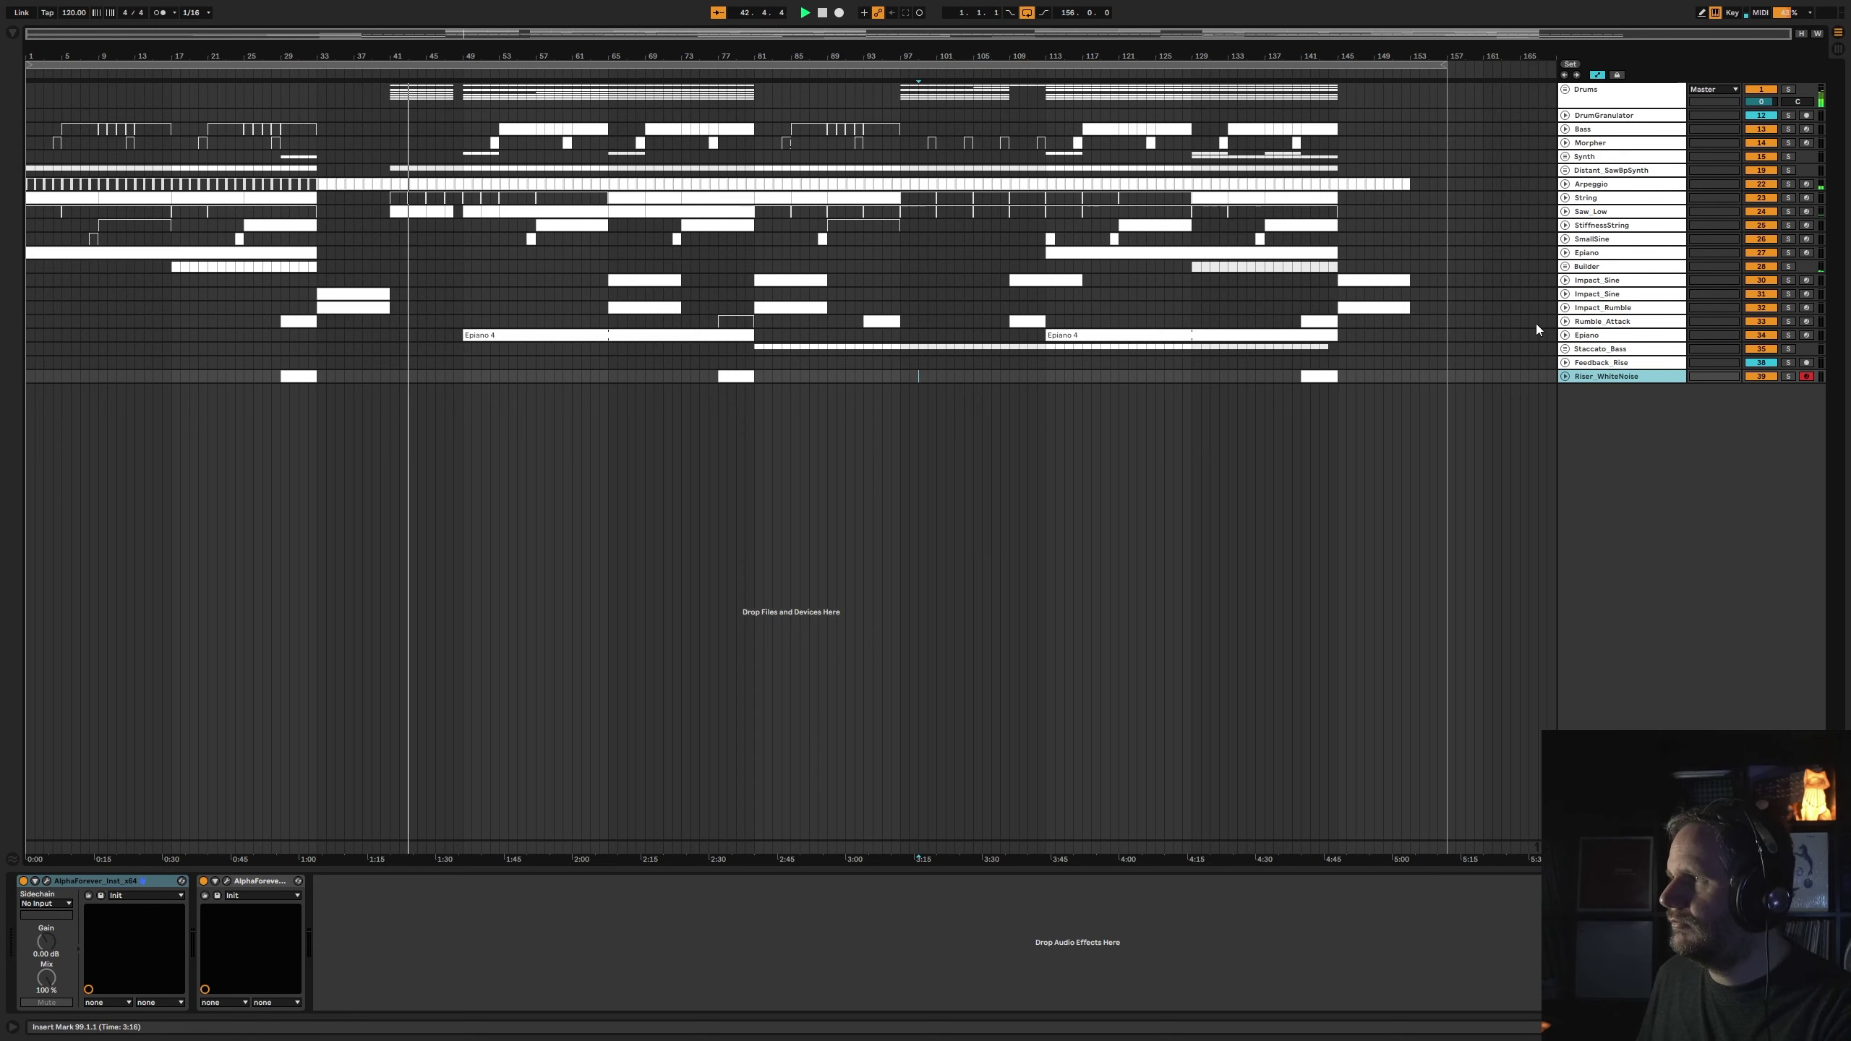
- Open the Saw_Low track's effect patch, enlarge its window, and spread the input and Stereo Track modules apart
{"action": "left_click", "coordinate": [1604, 211]}
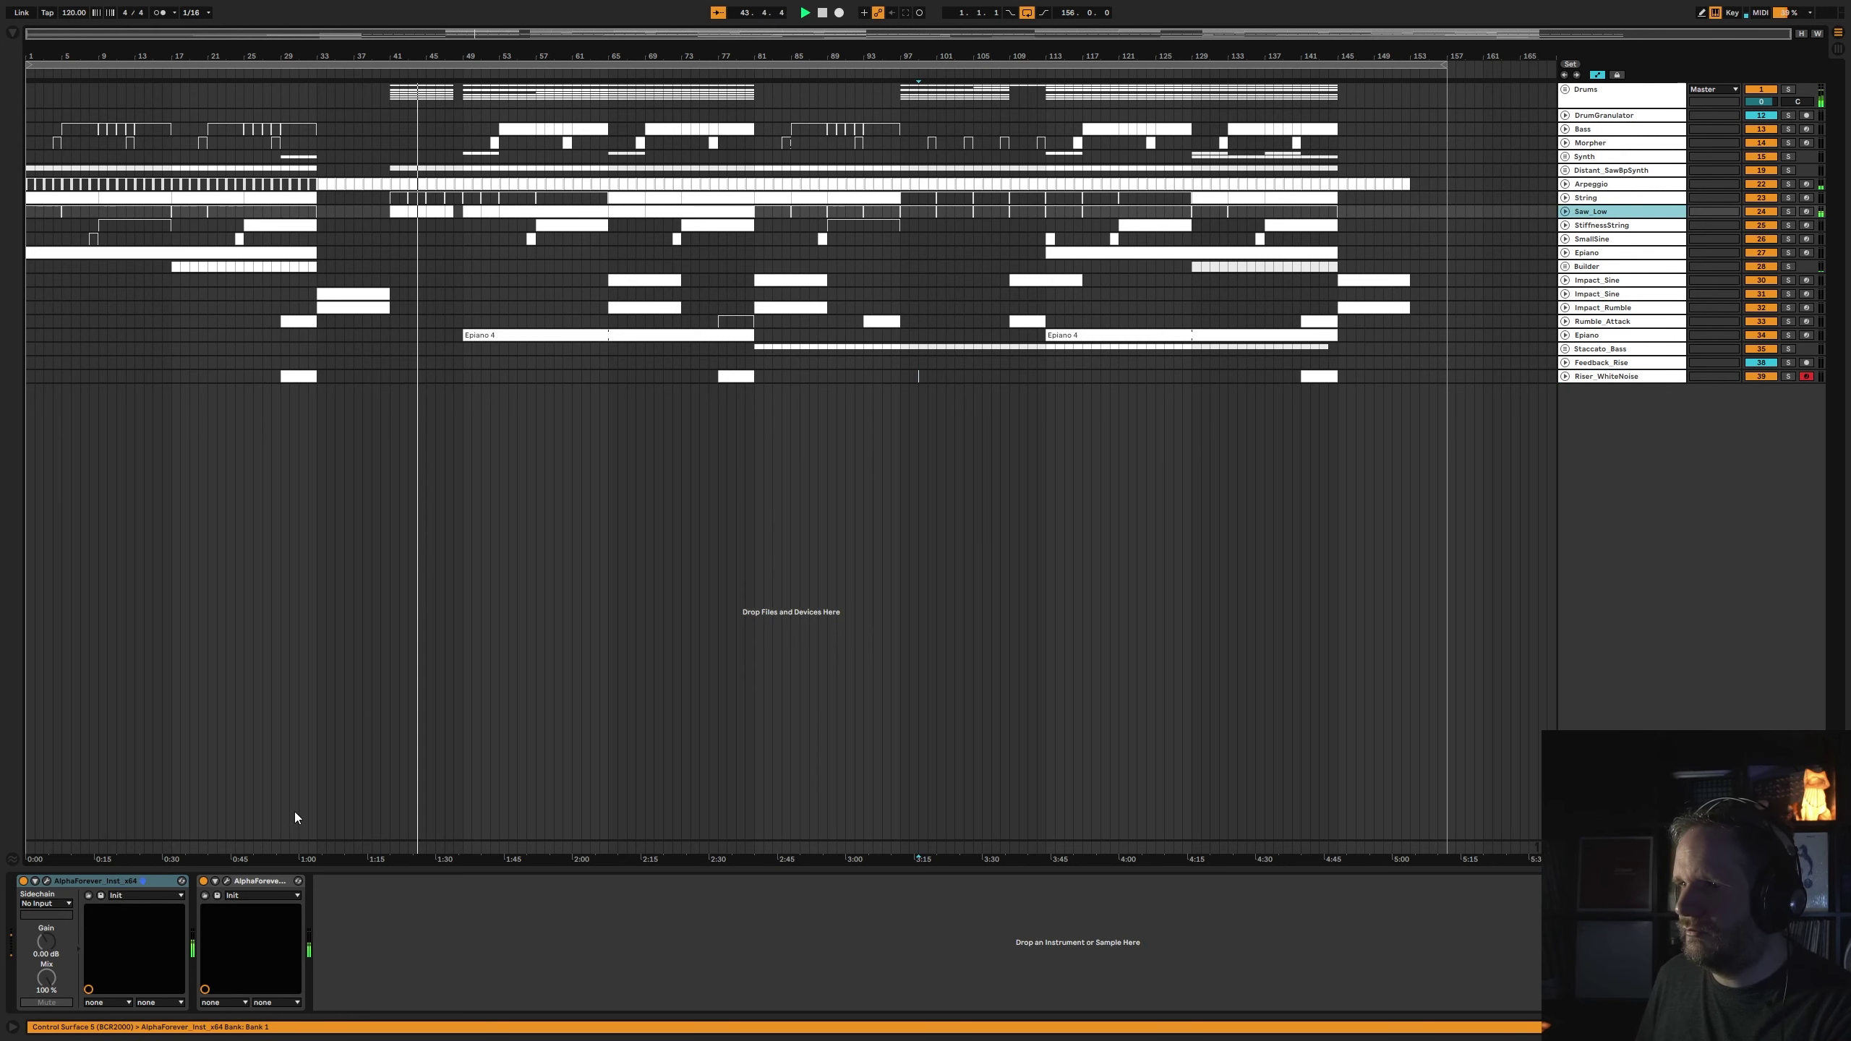
{"action": "left_click", "coordinate": [228, 882]}
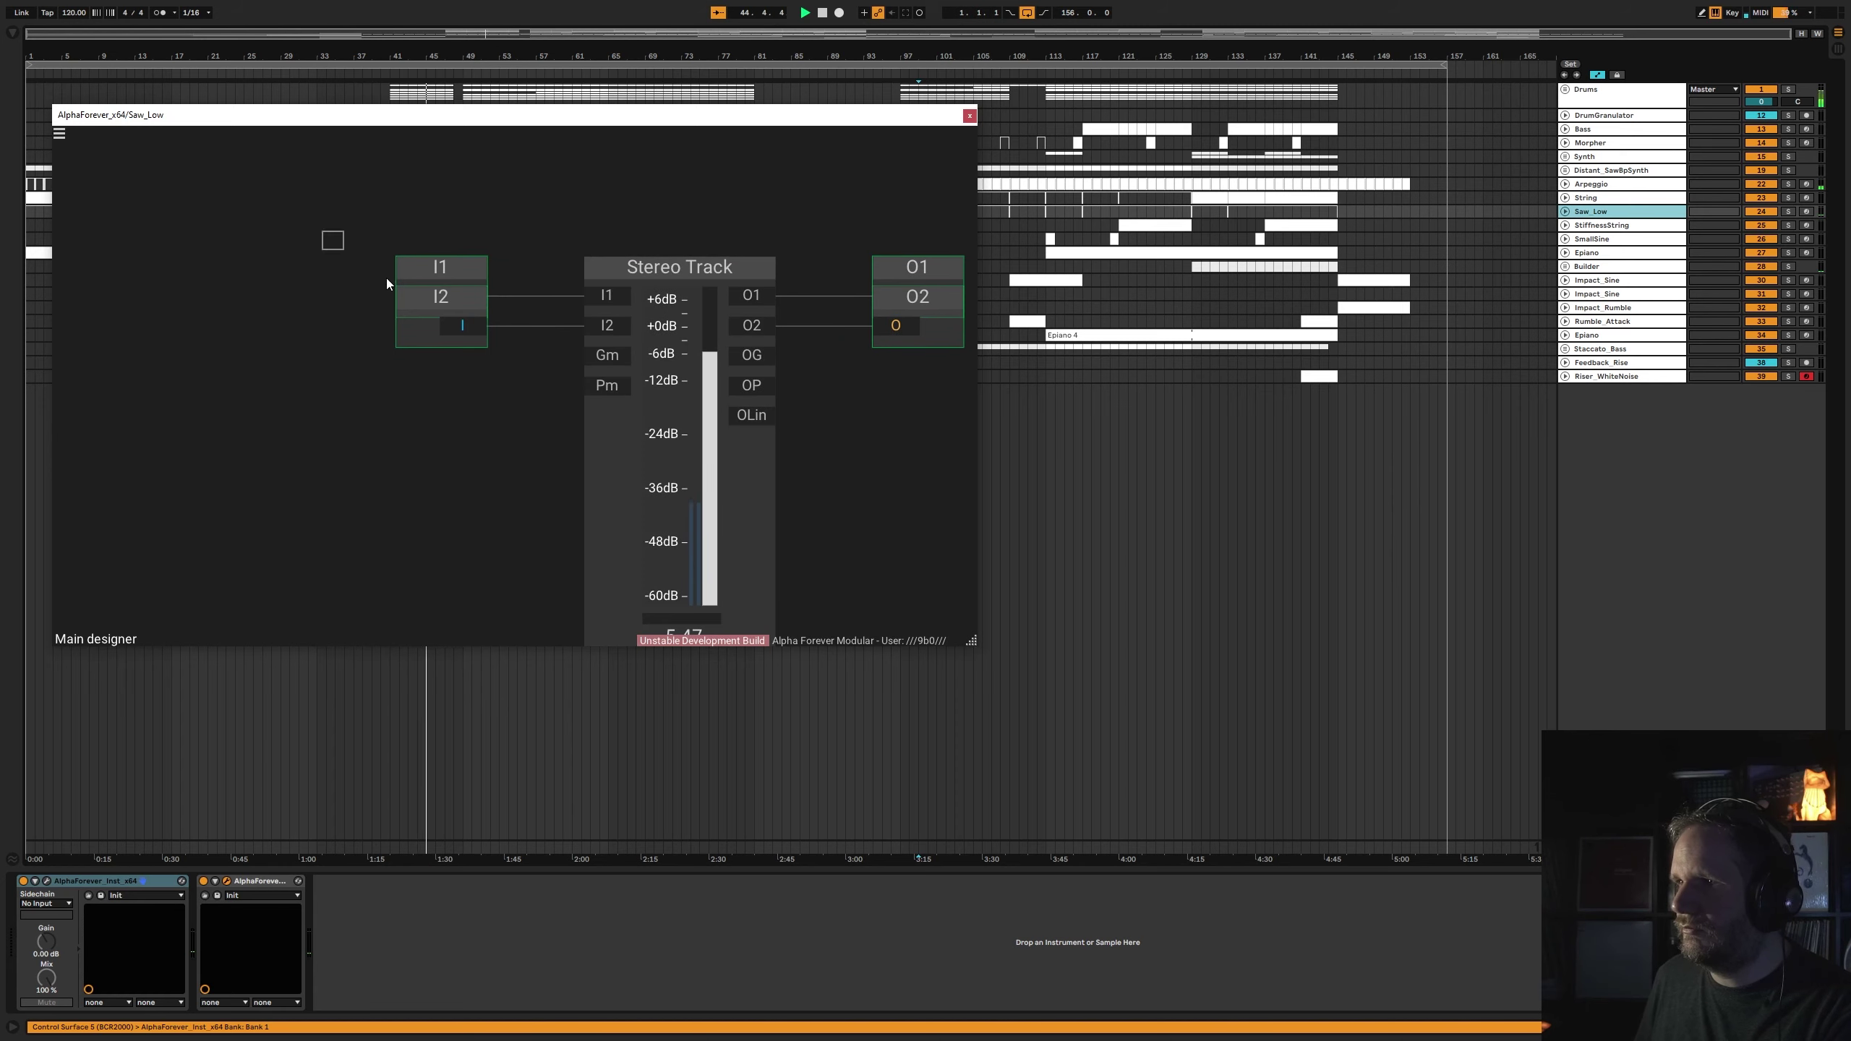
{"action": "left_click_drag", "start_coordinate": [473, 268], "coordinate": [160, 269]}
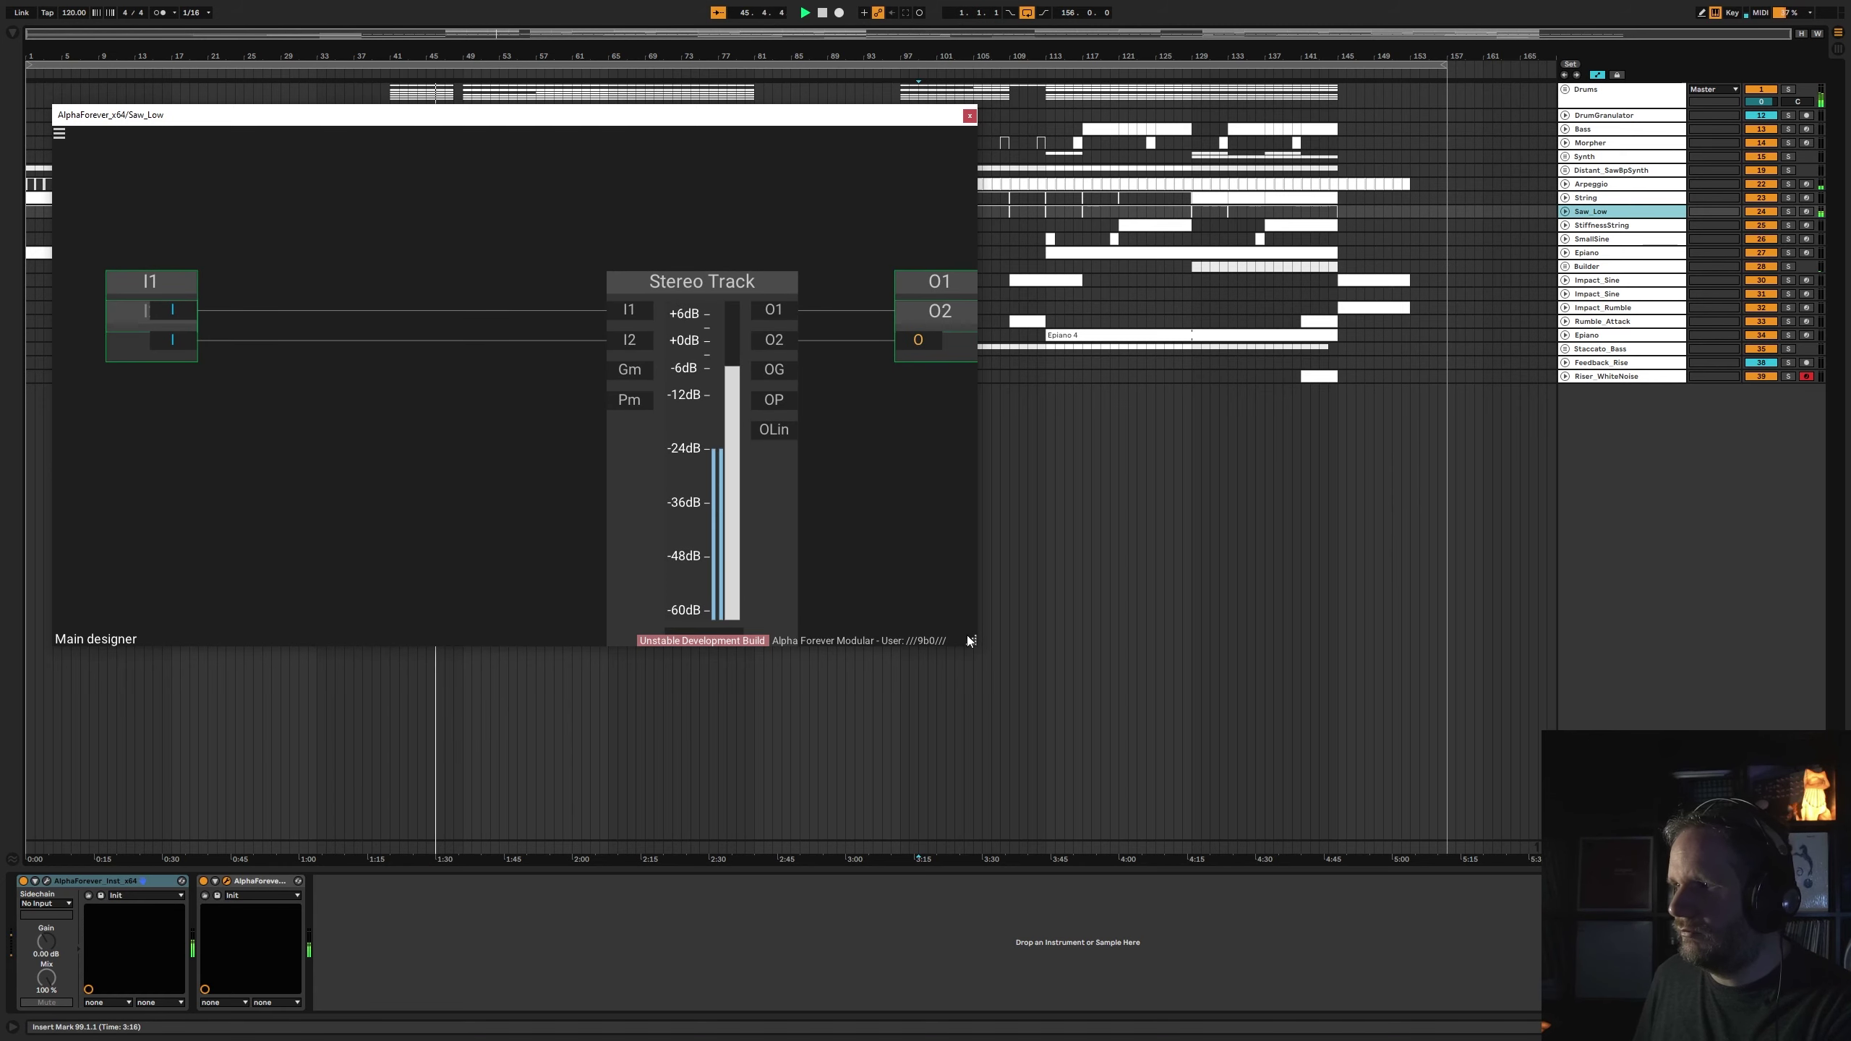
{"action": "left_click_drag", "start_coordinate": [966, 635], "coordinate": [1027, 700]}
{"action": "left_click_drag", "start_coordinate": [561, 232], "coordinate": [1128, 650]}
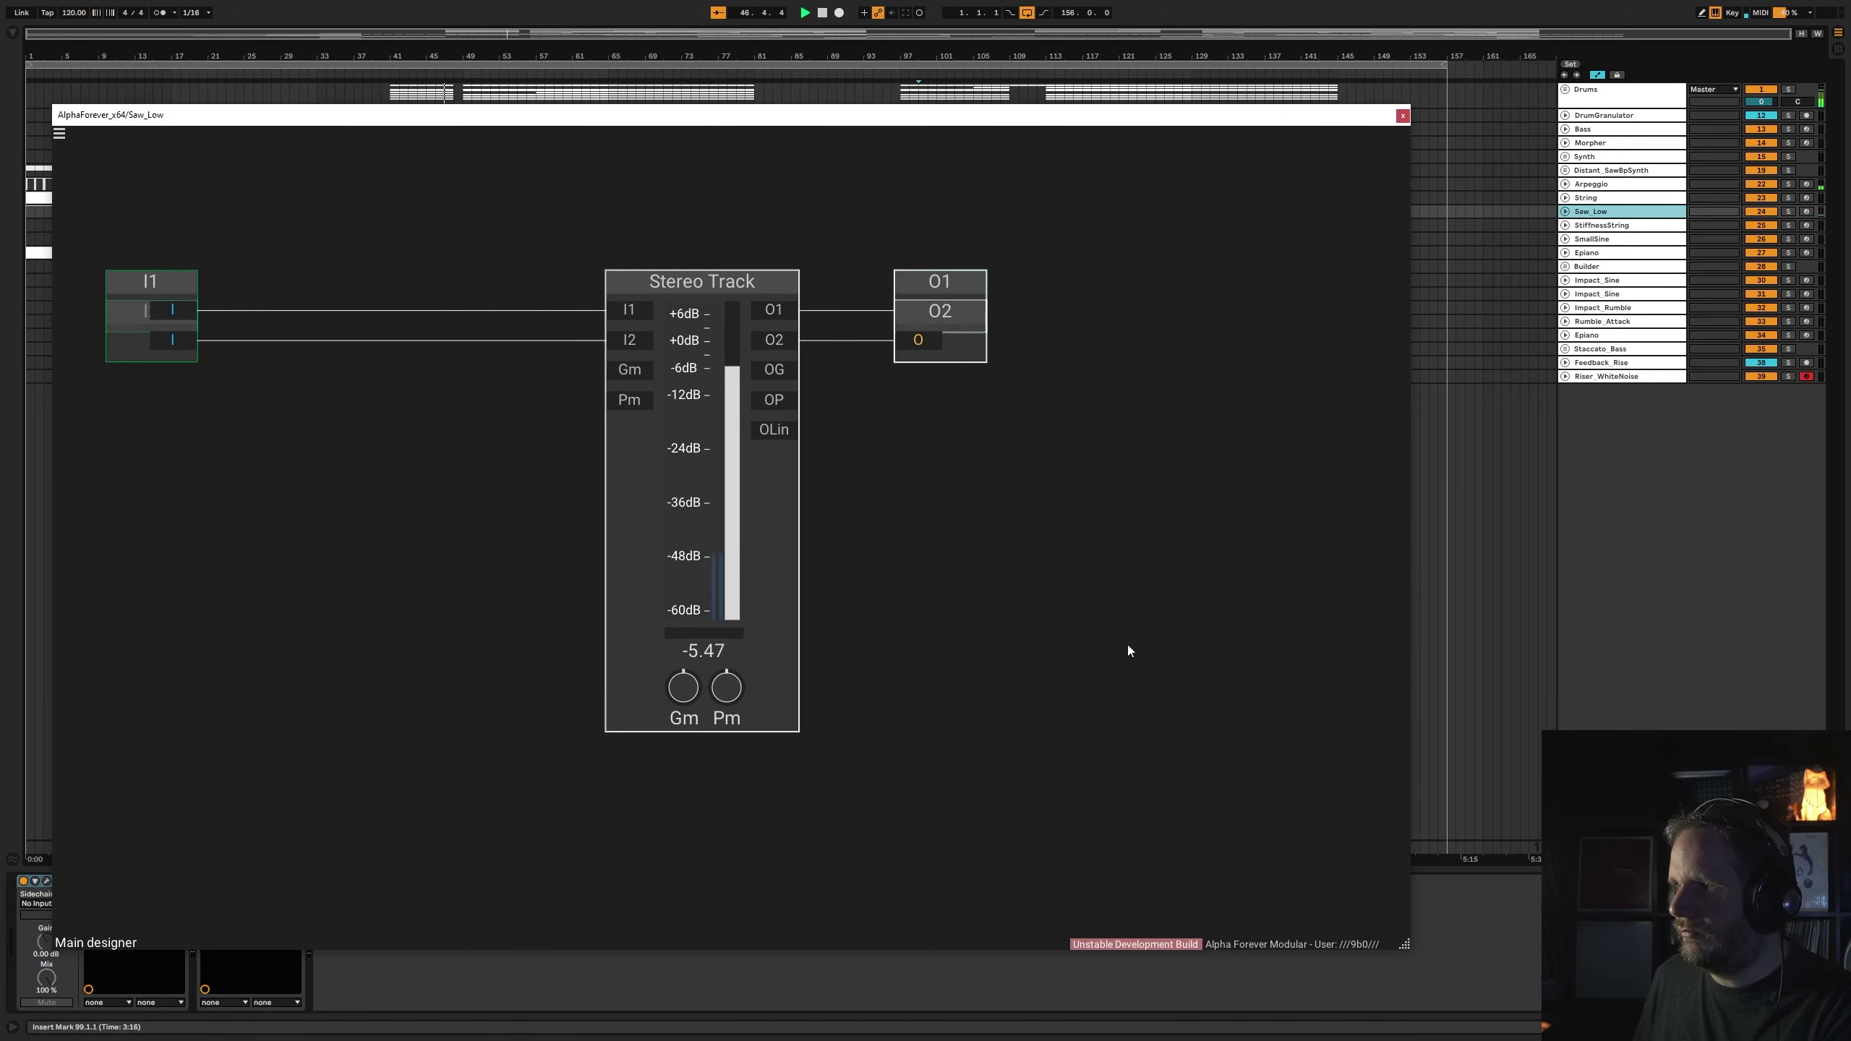
{"action": "left_click_drag", "start_coordinate": [720, 290], "coordinate": [1017, 290]}
- Add an EQ Shelving Dual and route I1 and I2 through its Flt1 and Flt2 outputs into the Stereo Track
{"action": "double_click", "coordinate": [342, 343]}
{"action": "type", "text": "eq"}
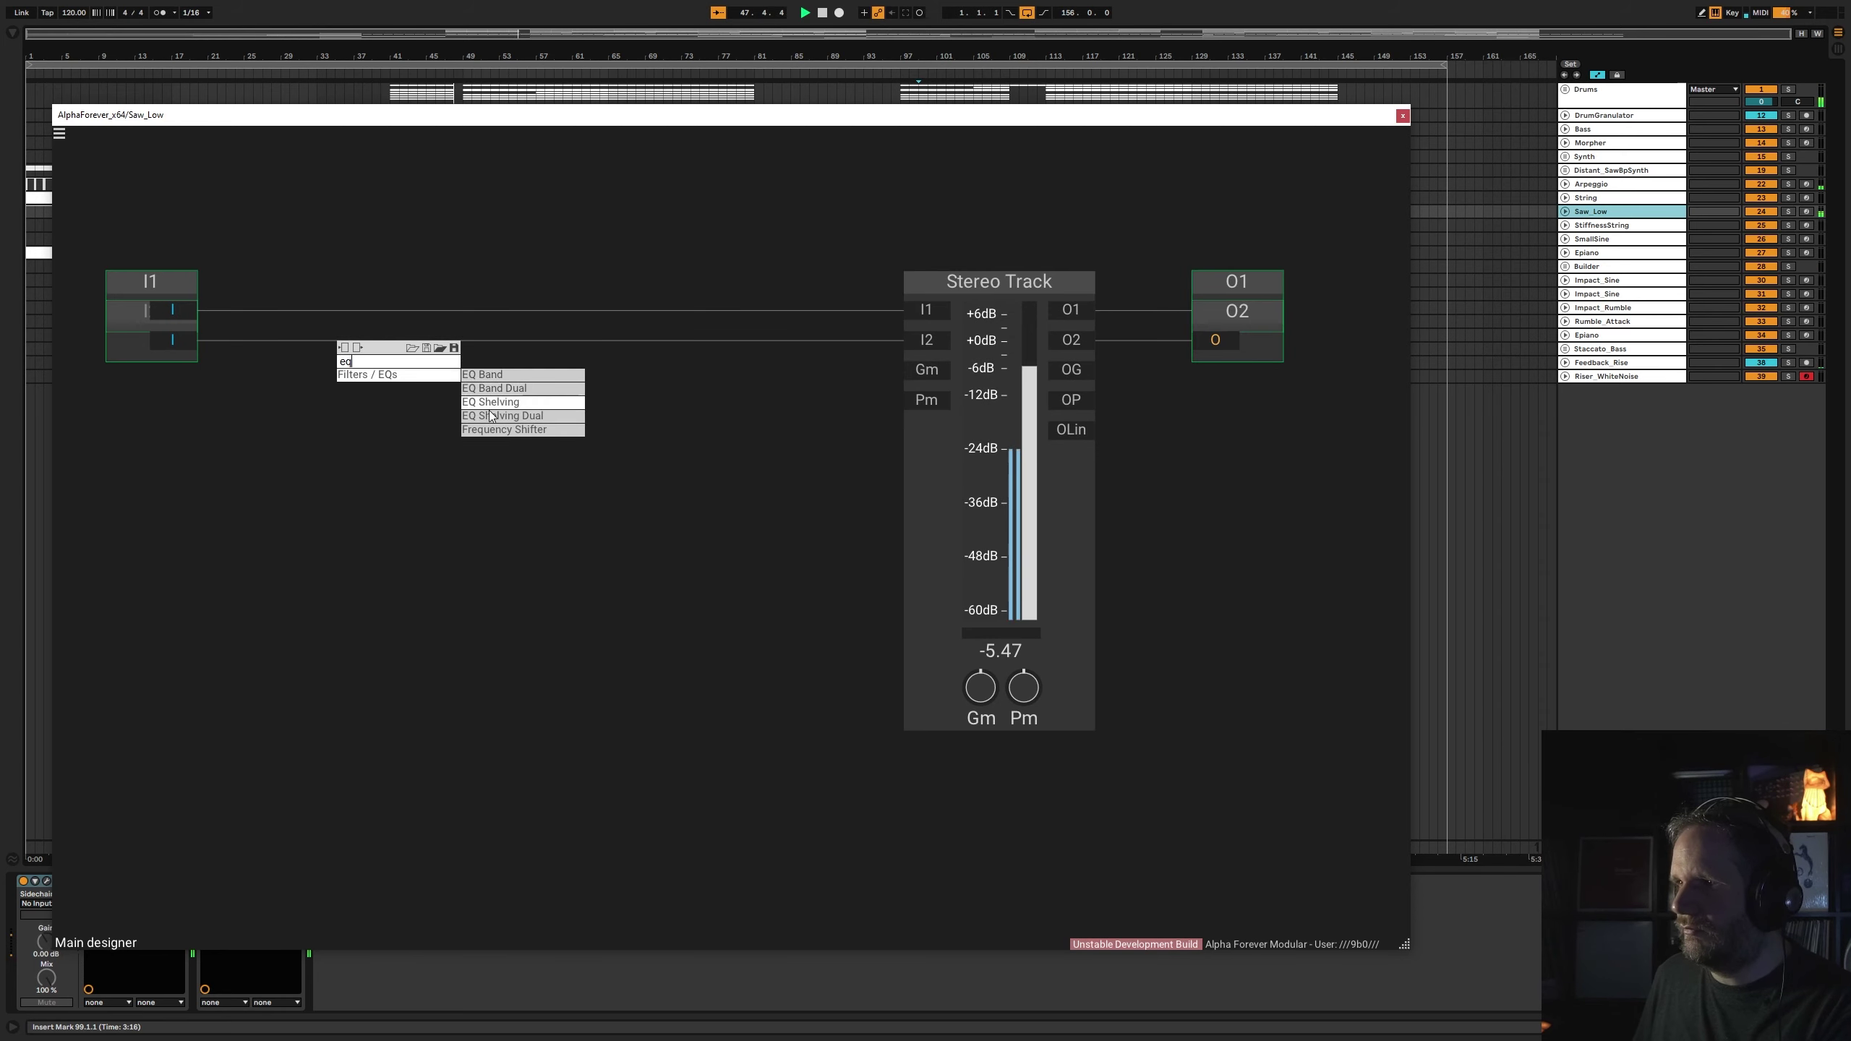
{"action": "left_click", "coordinate": [509, 420]}
{"action": "left_click_drag", "start_coordinate": [57, 356], "coordinate": [56, 356]}
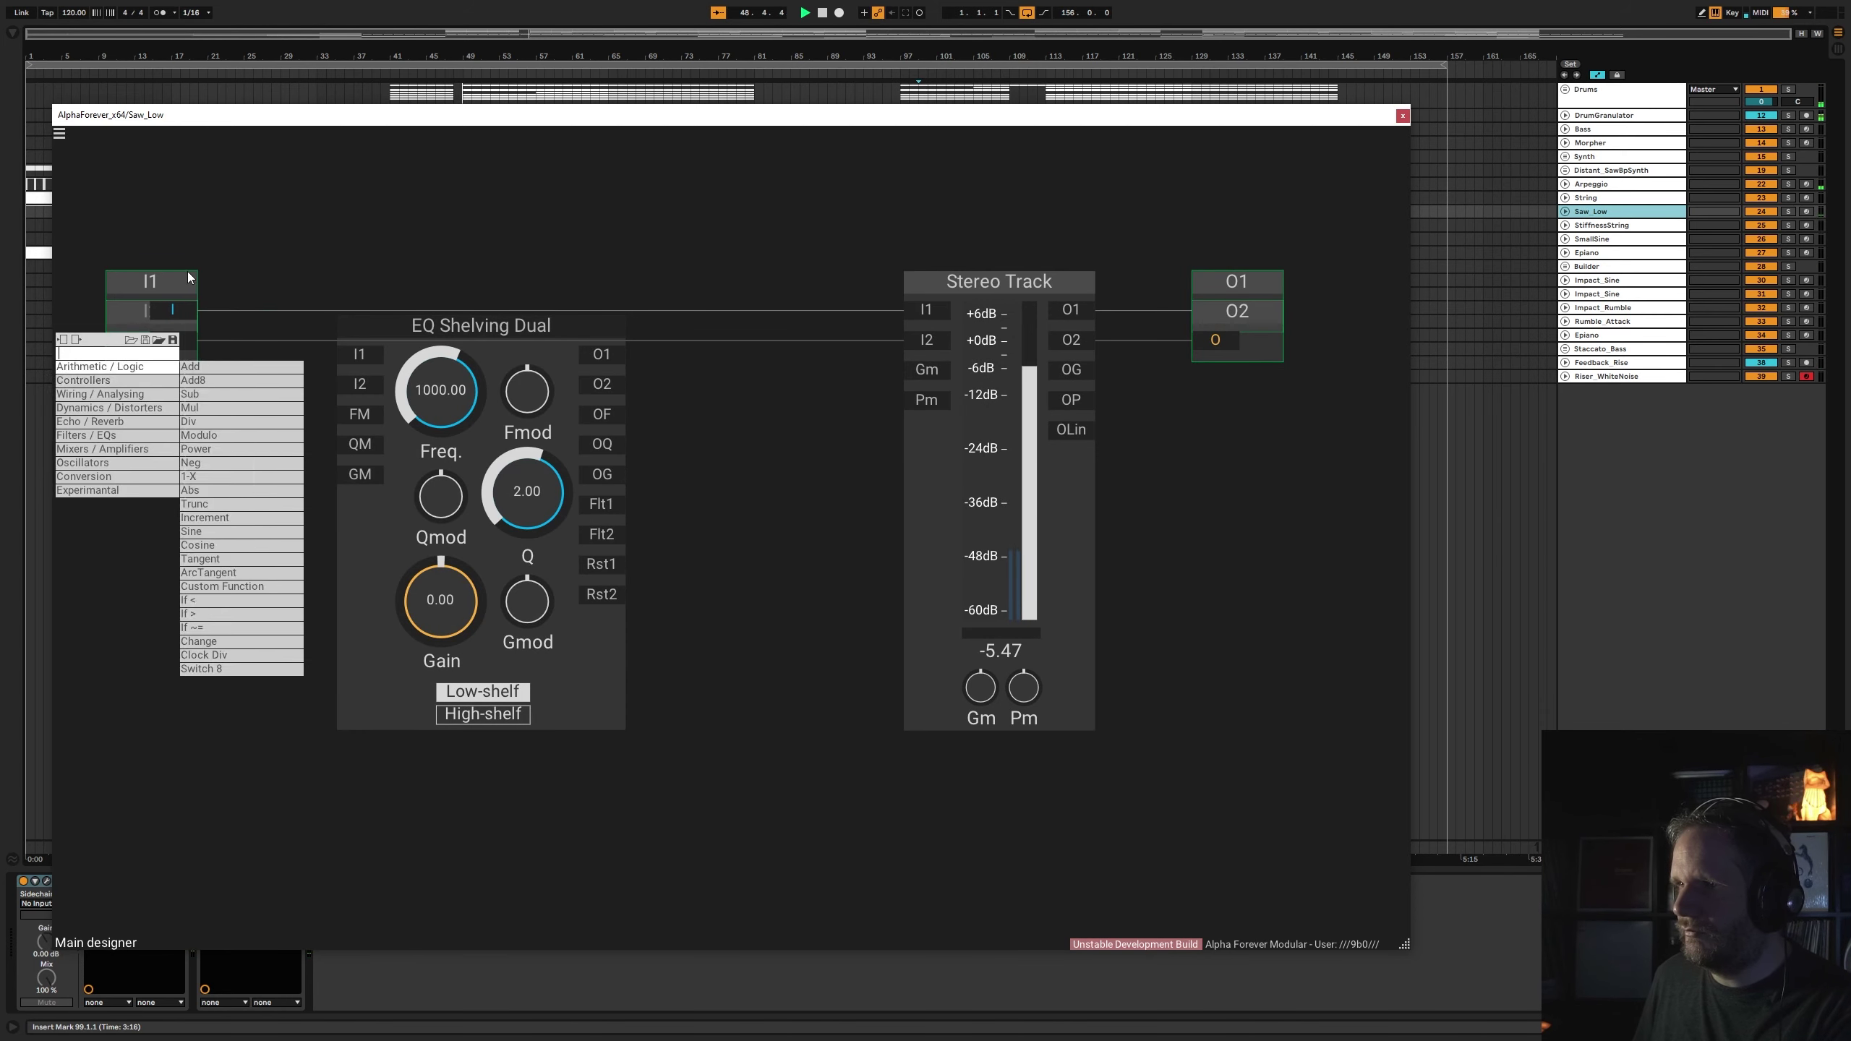
{"action": "left_click", "coordinate": [117, 316]}
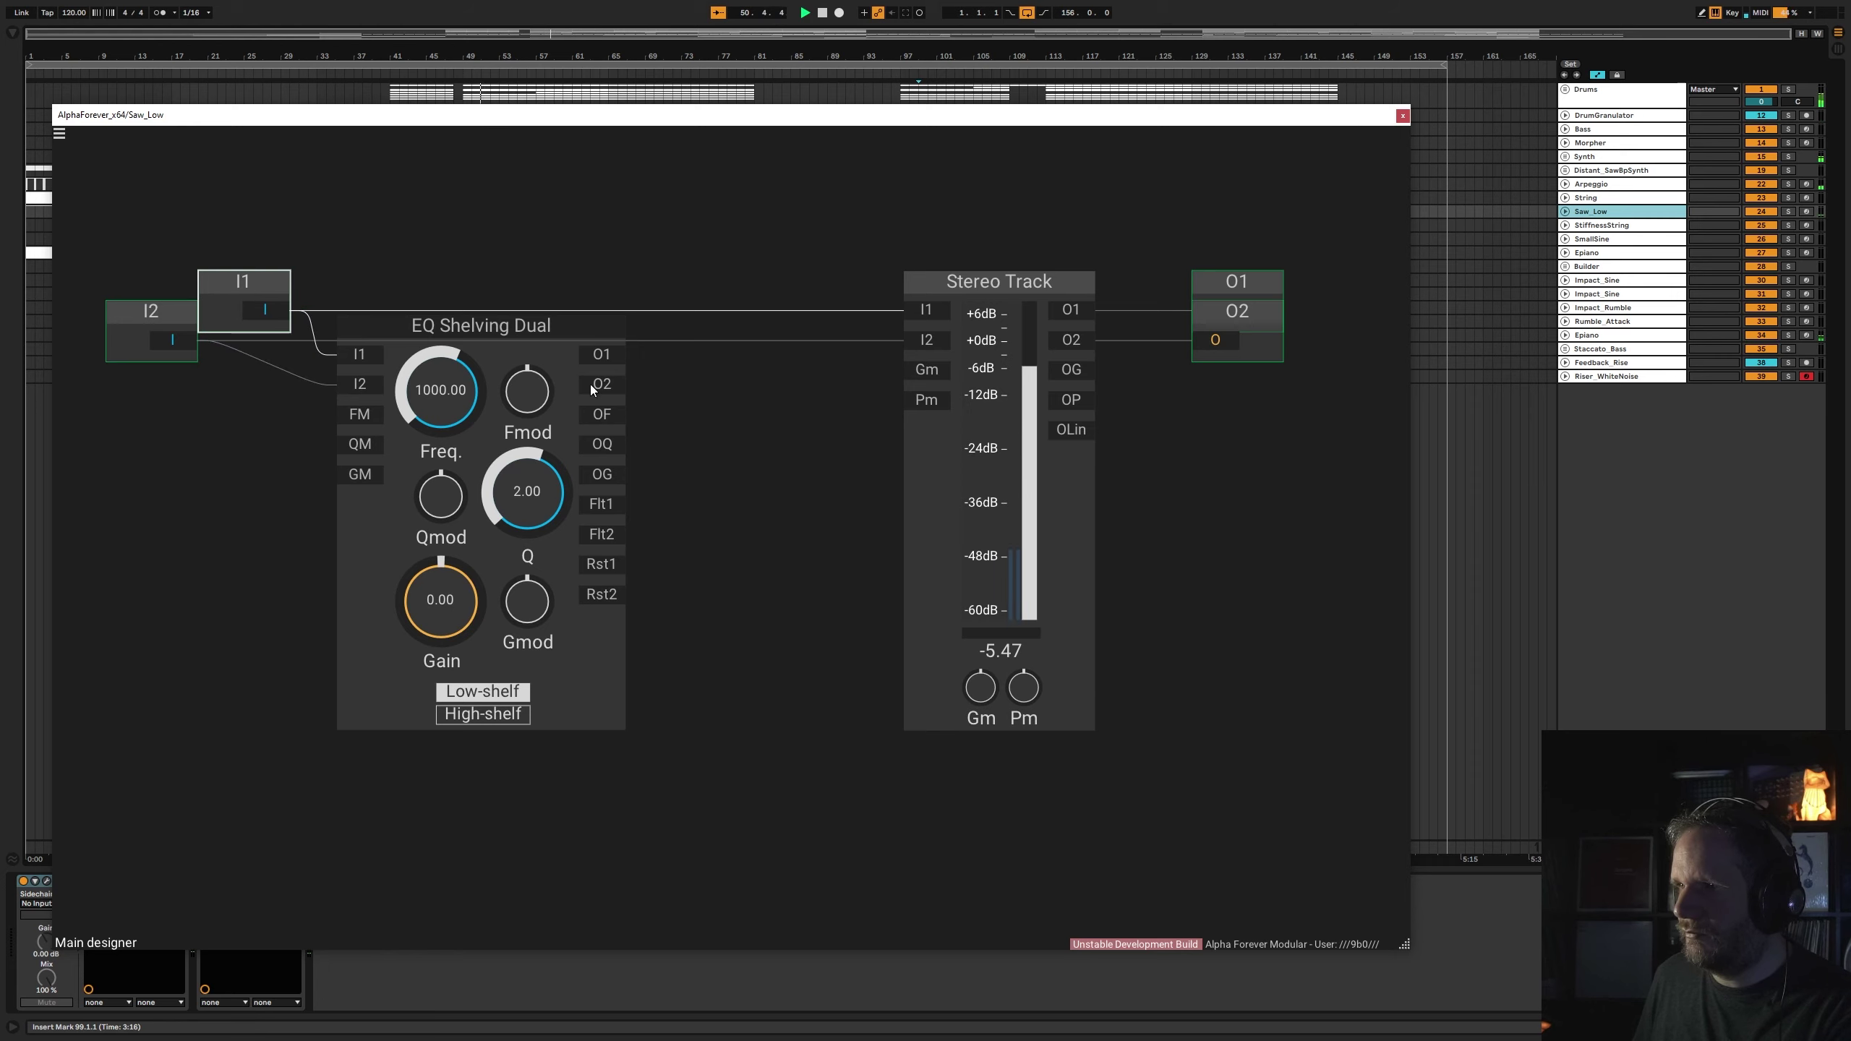
{"action": "left_click_drag", "start_coordinate": [919, 333], "coordinate": [919, 312]}
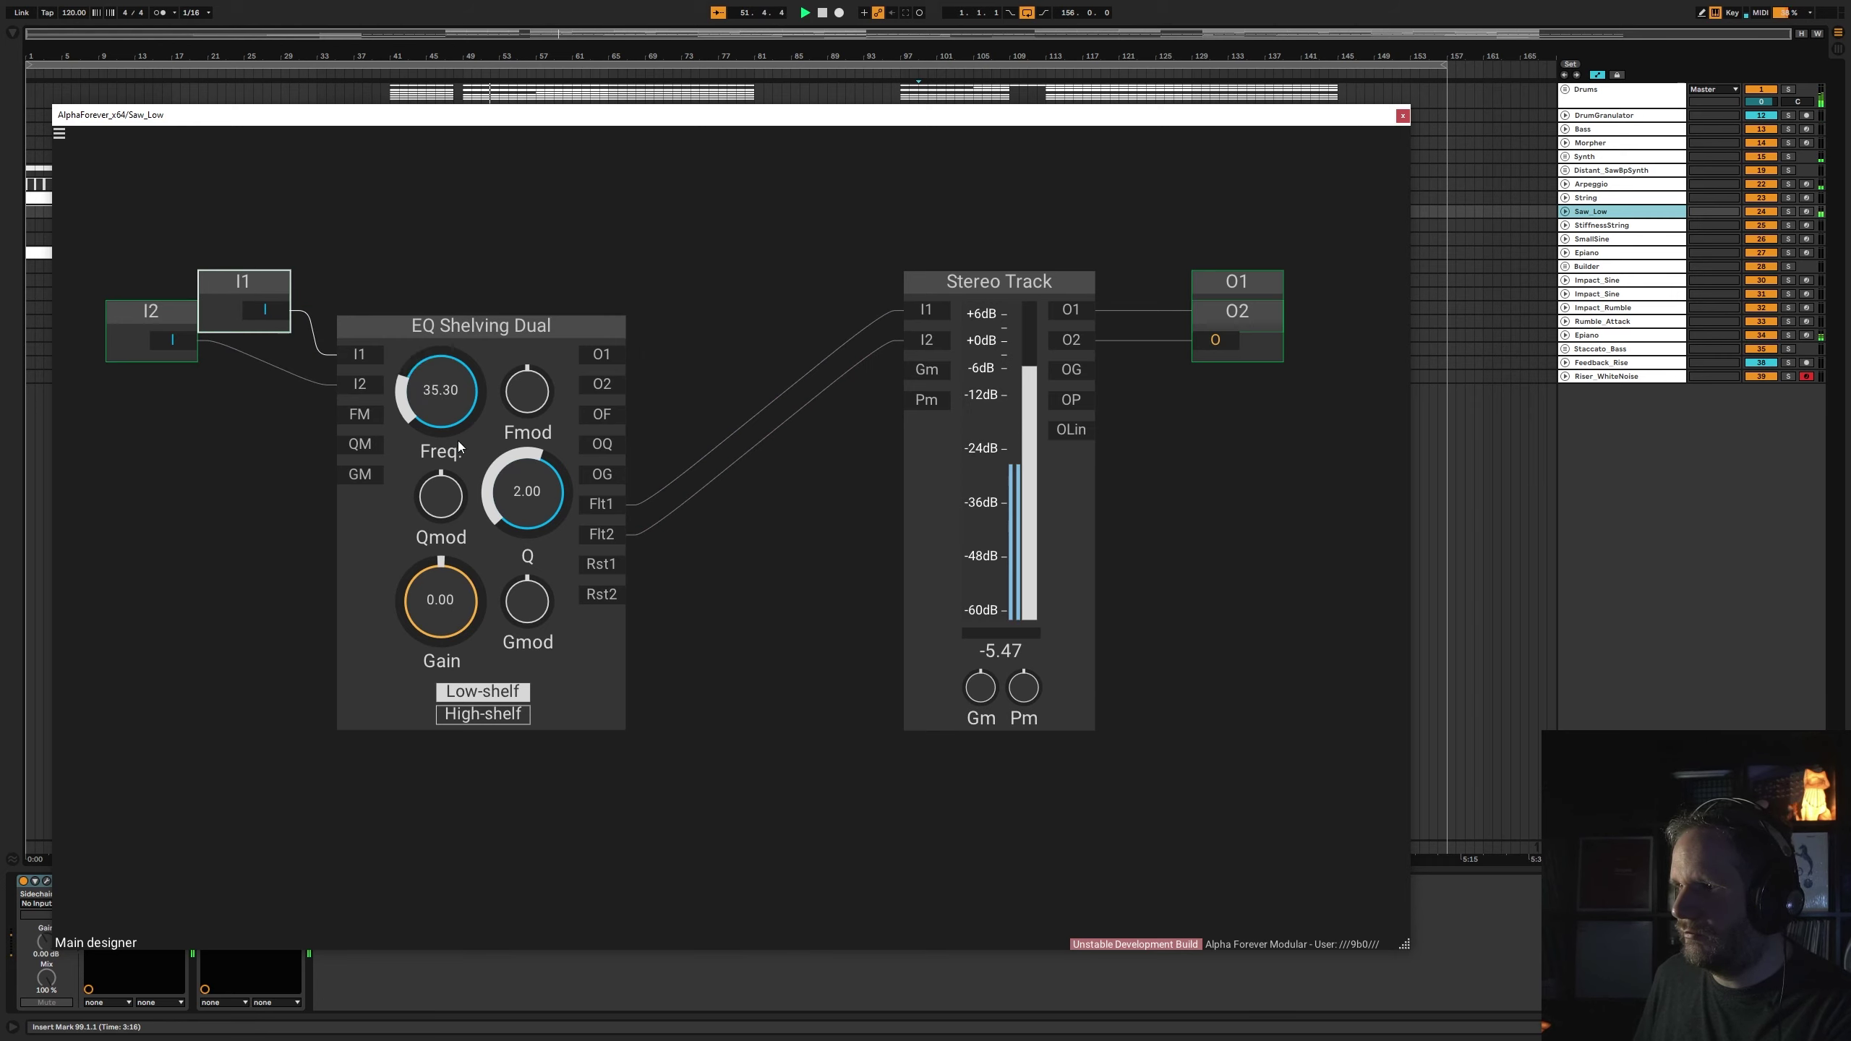
- Switch the Saw_Low EQ Shelving Dual to High-shelf and set its frequency to about 58.12
{"action": "left_click_drag", "start_coordinate": [459, 446], "coordinate": [472, 438]}
{"action": "left_click", "coordinate": [488, 716]}
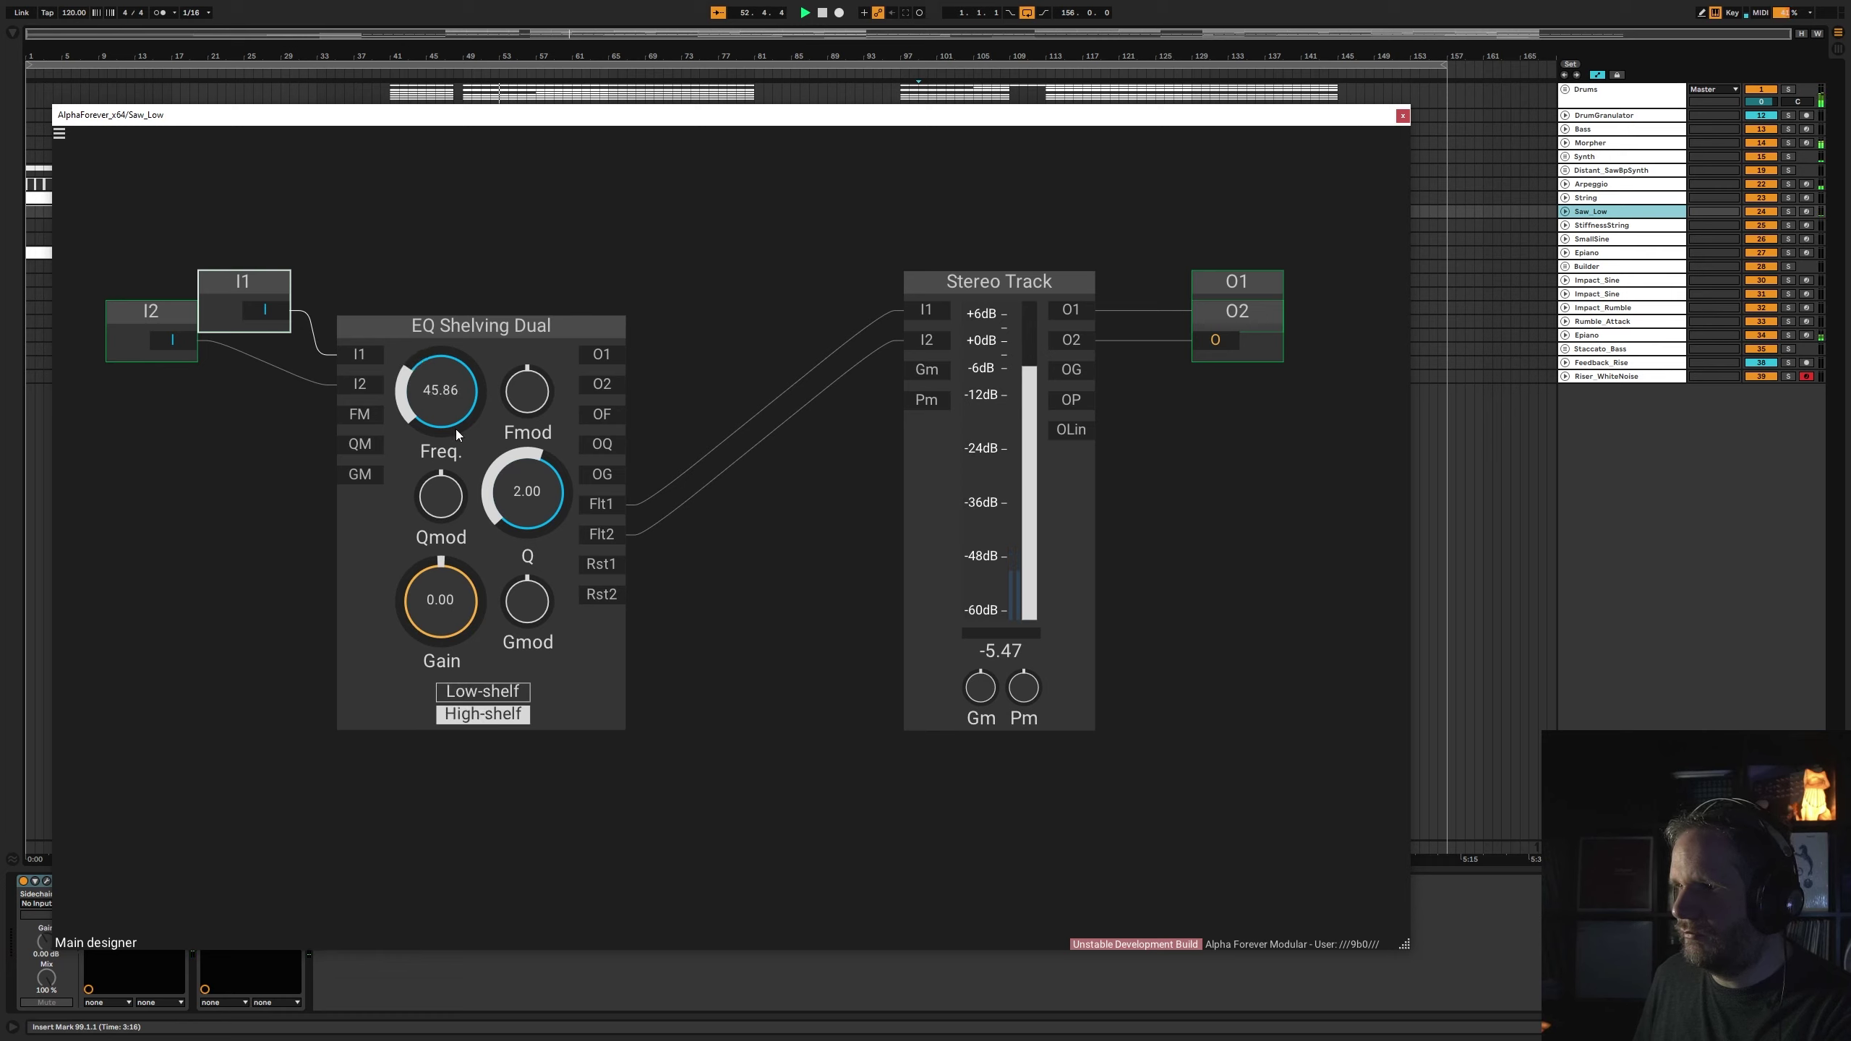
{"action": "left_click_drag", "start_coordinate": [457, 428], "coordinate": [457, 417]}
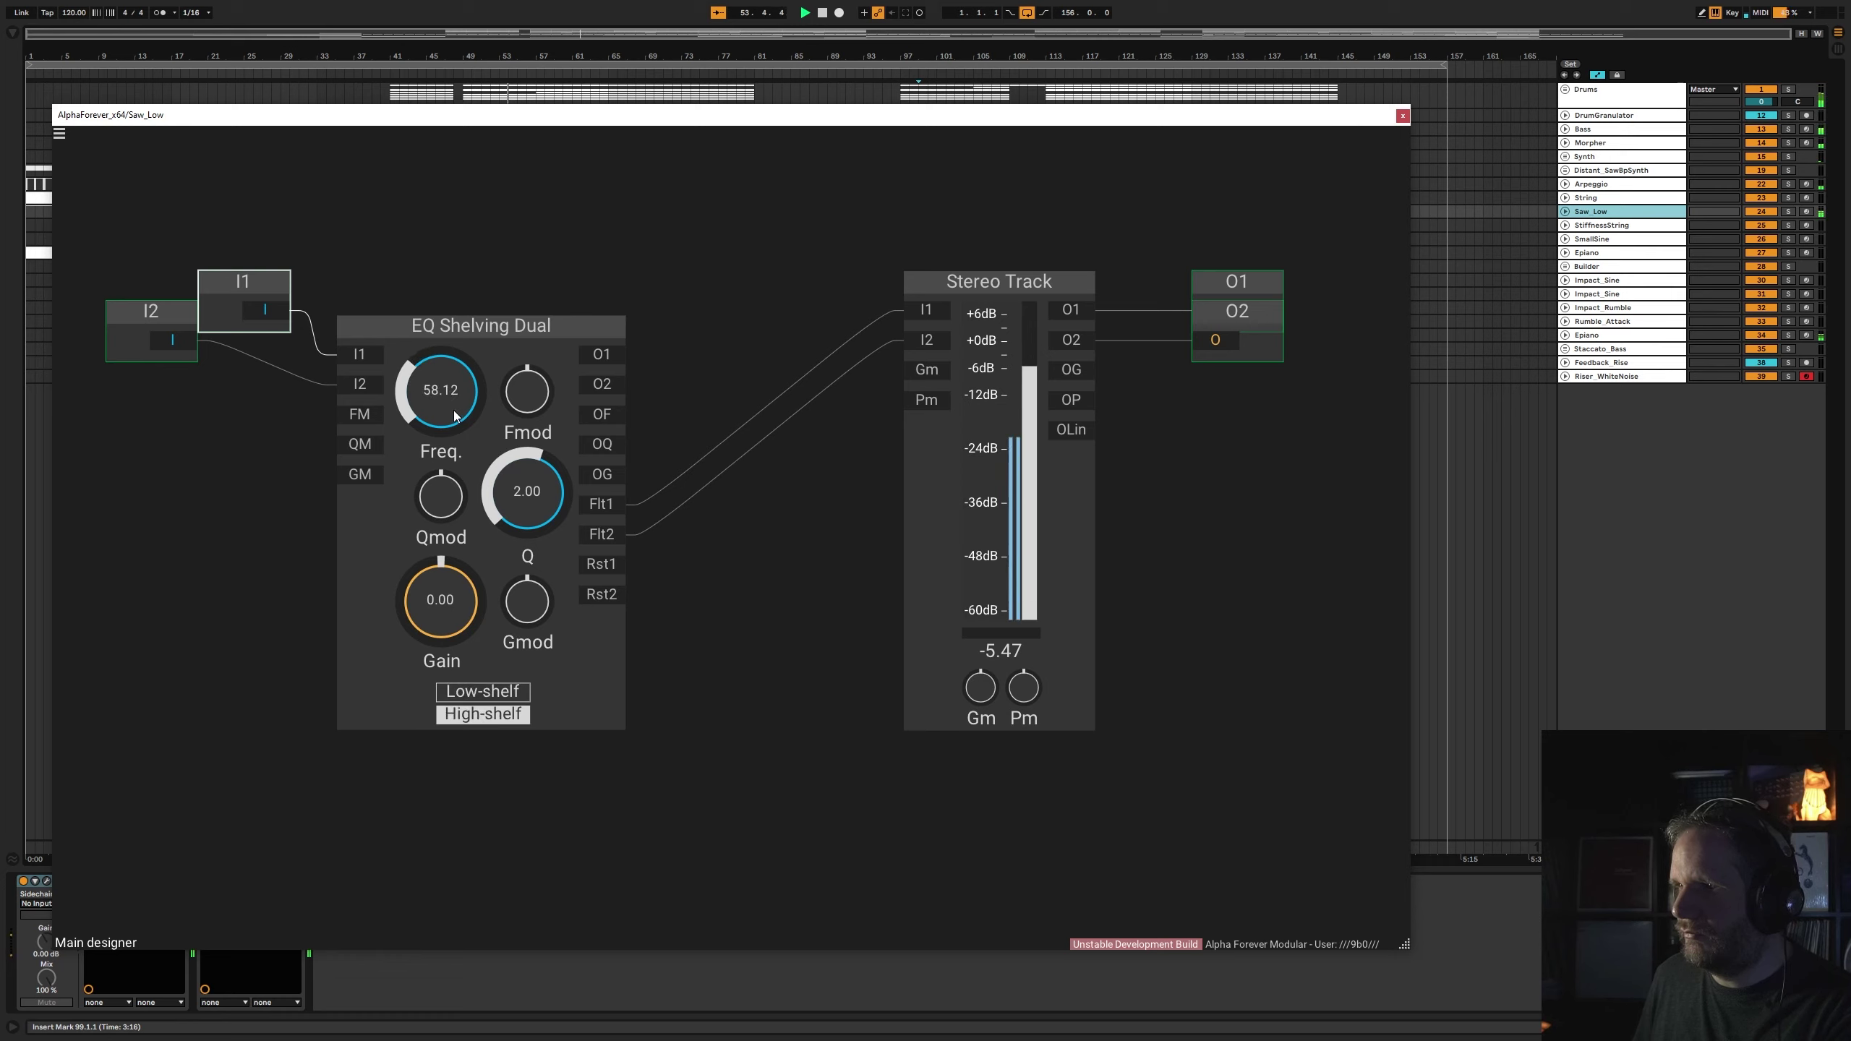
- Align the Stereo Track, output and input modules with the EQ Shelving Dual's connectors, and close the Saw_Low patch
{"action": "left_click_drag", "start_coordinate": [1053, 259], "coordinate": [1364, 745]}
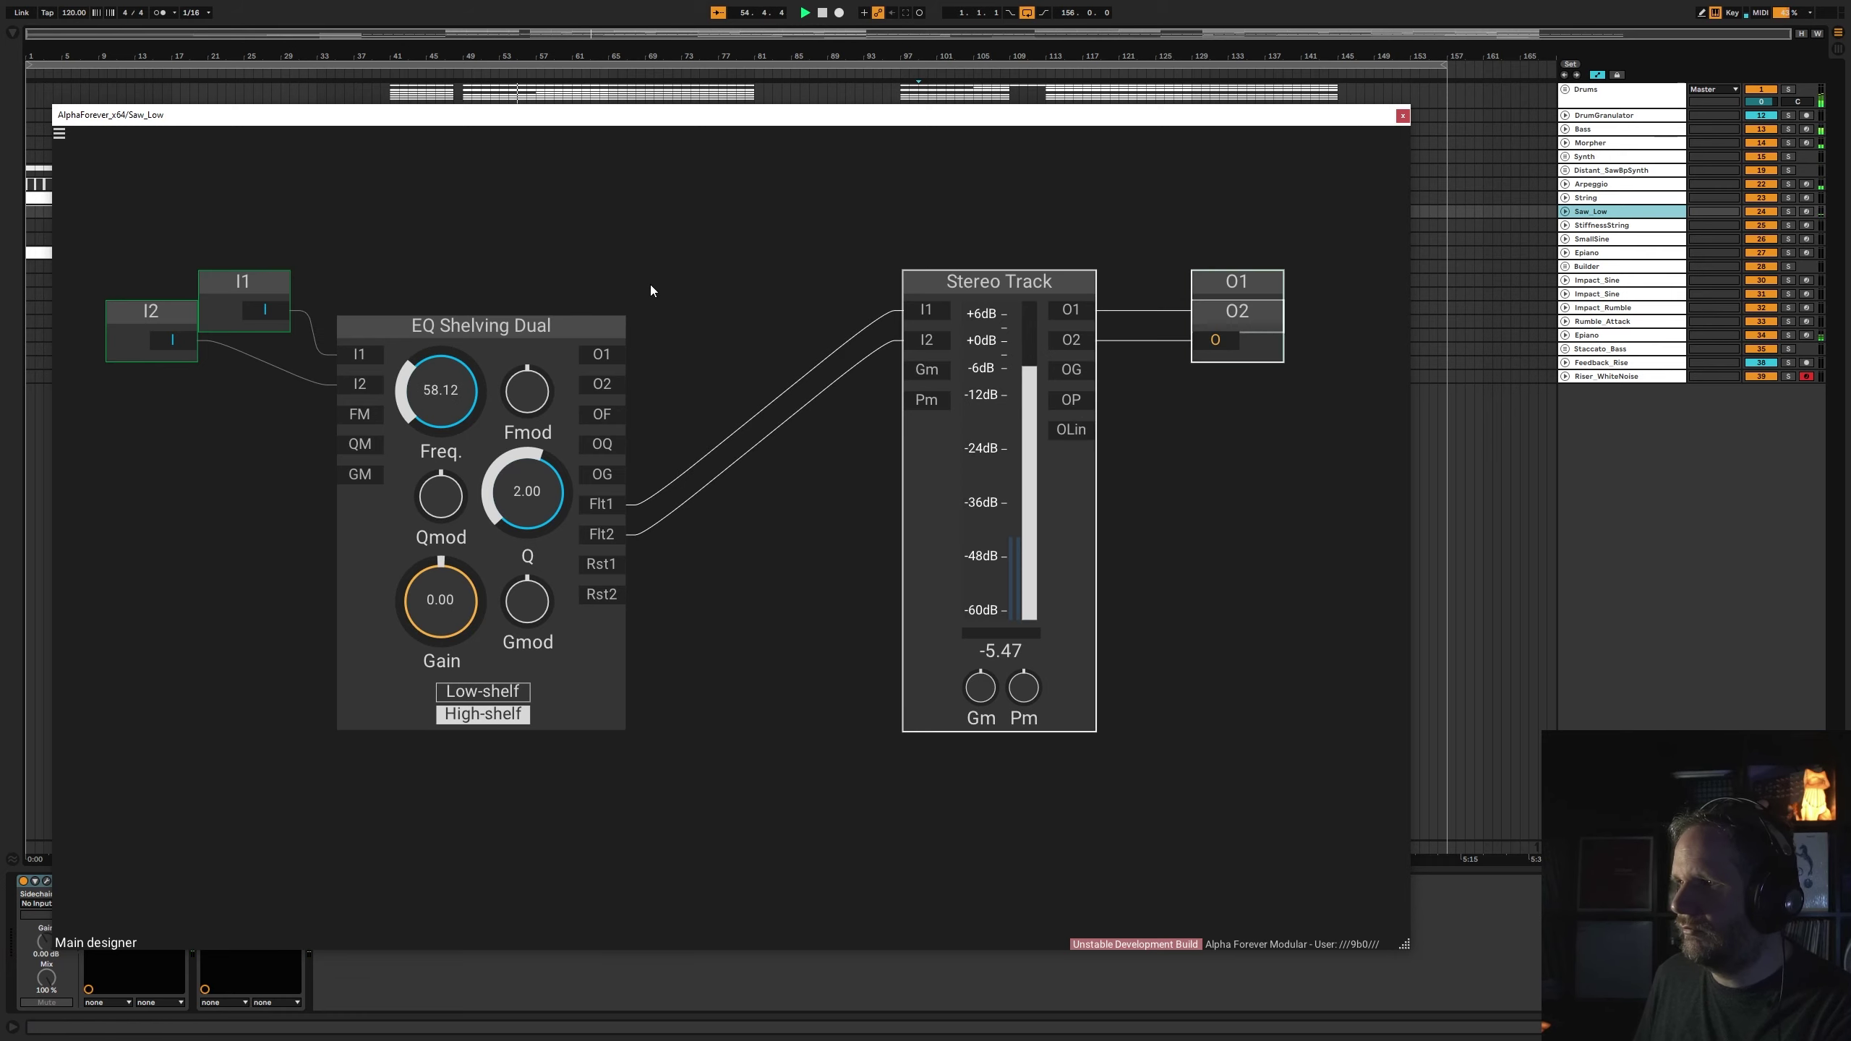
{"action": "left_click_drag", "start_coordinate": [916, 315], "coordinate": [889, 419]}
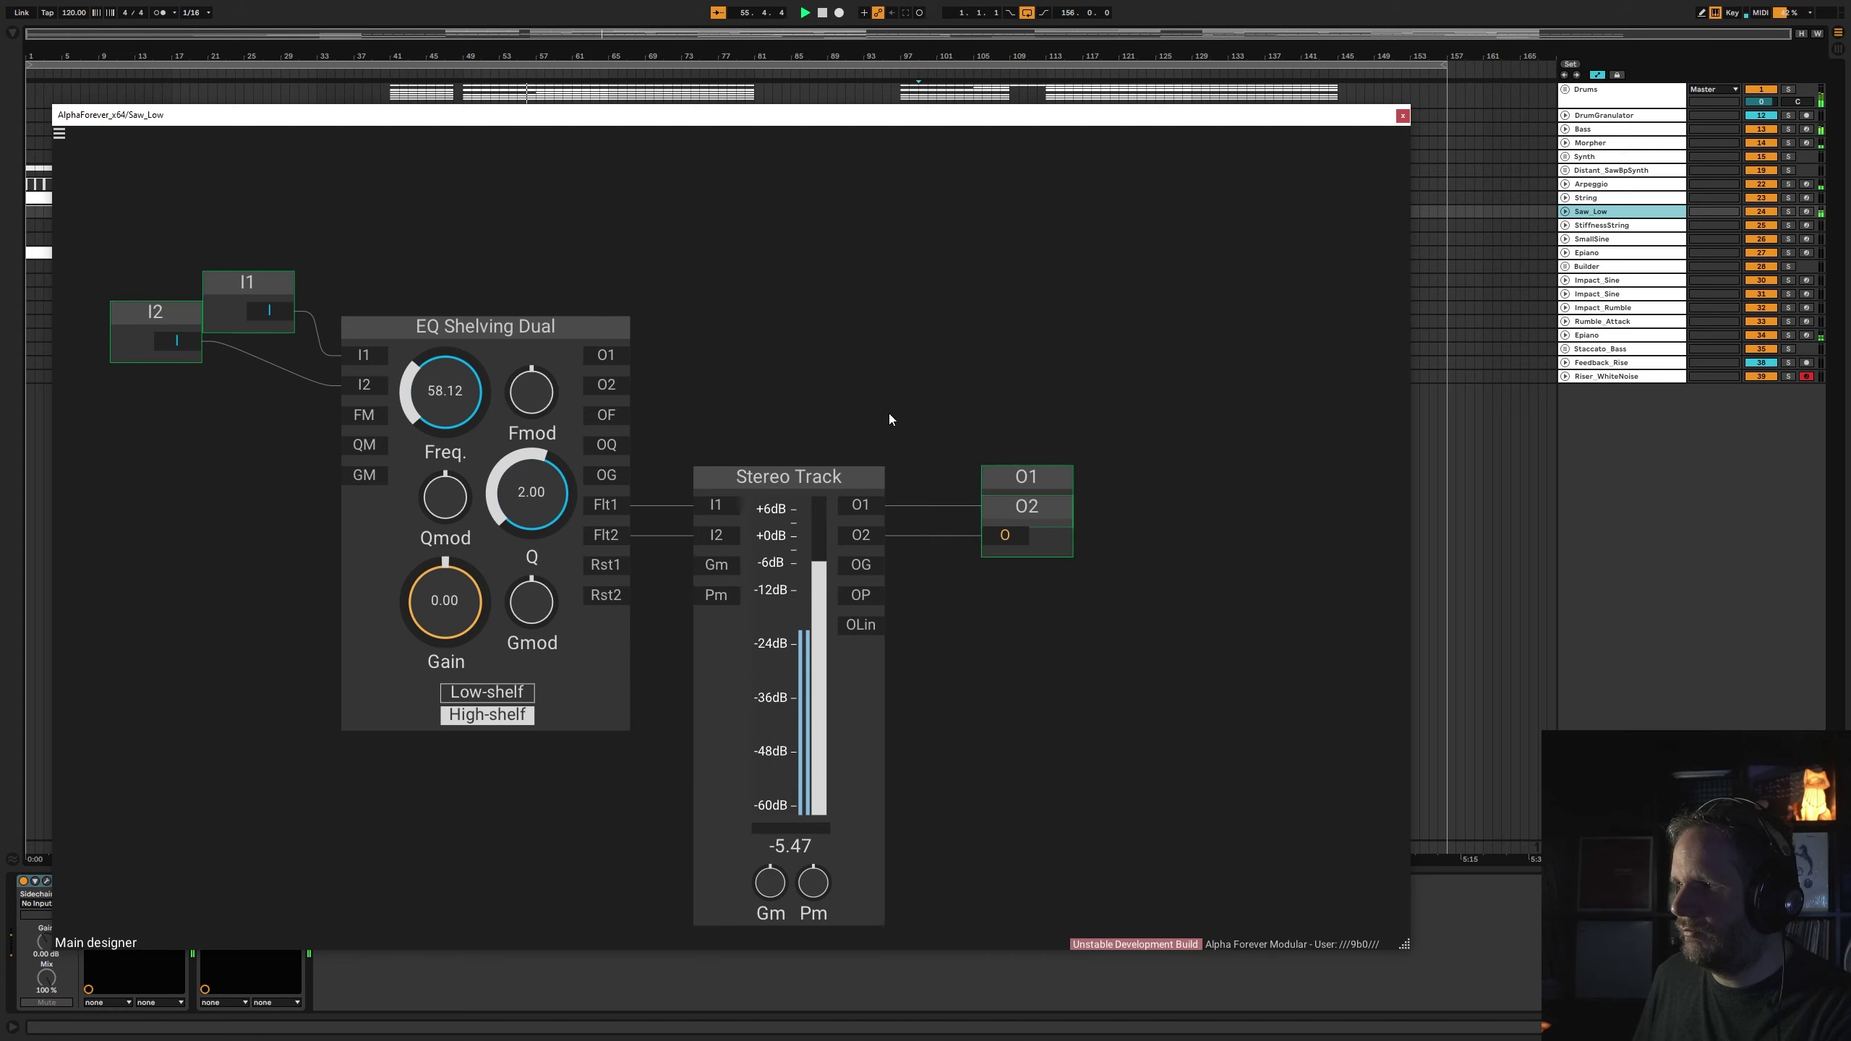
{"action": "left_click_drag", "start_coordinate": [1020, 479], "coordinate": [1167, 479]}
{"action": "left_click_drag", "start_coordinate": [1047, 507], "coordinate": [995, 507]}
{"action": "left_click_drag", "start_coordinate": [1136, 478], "coordinate": [1066, 478]}
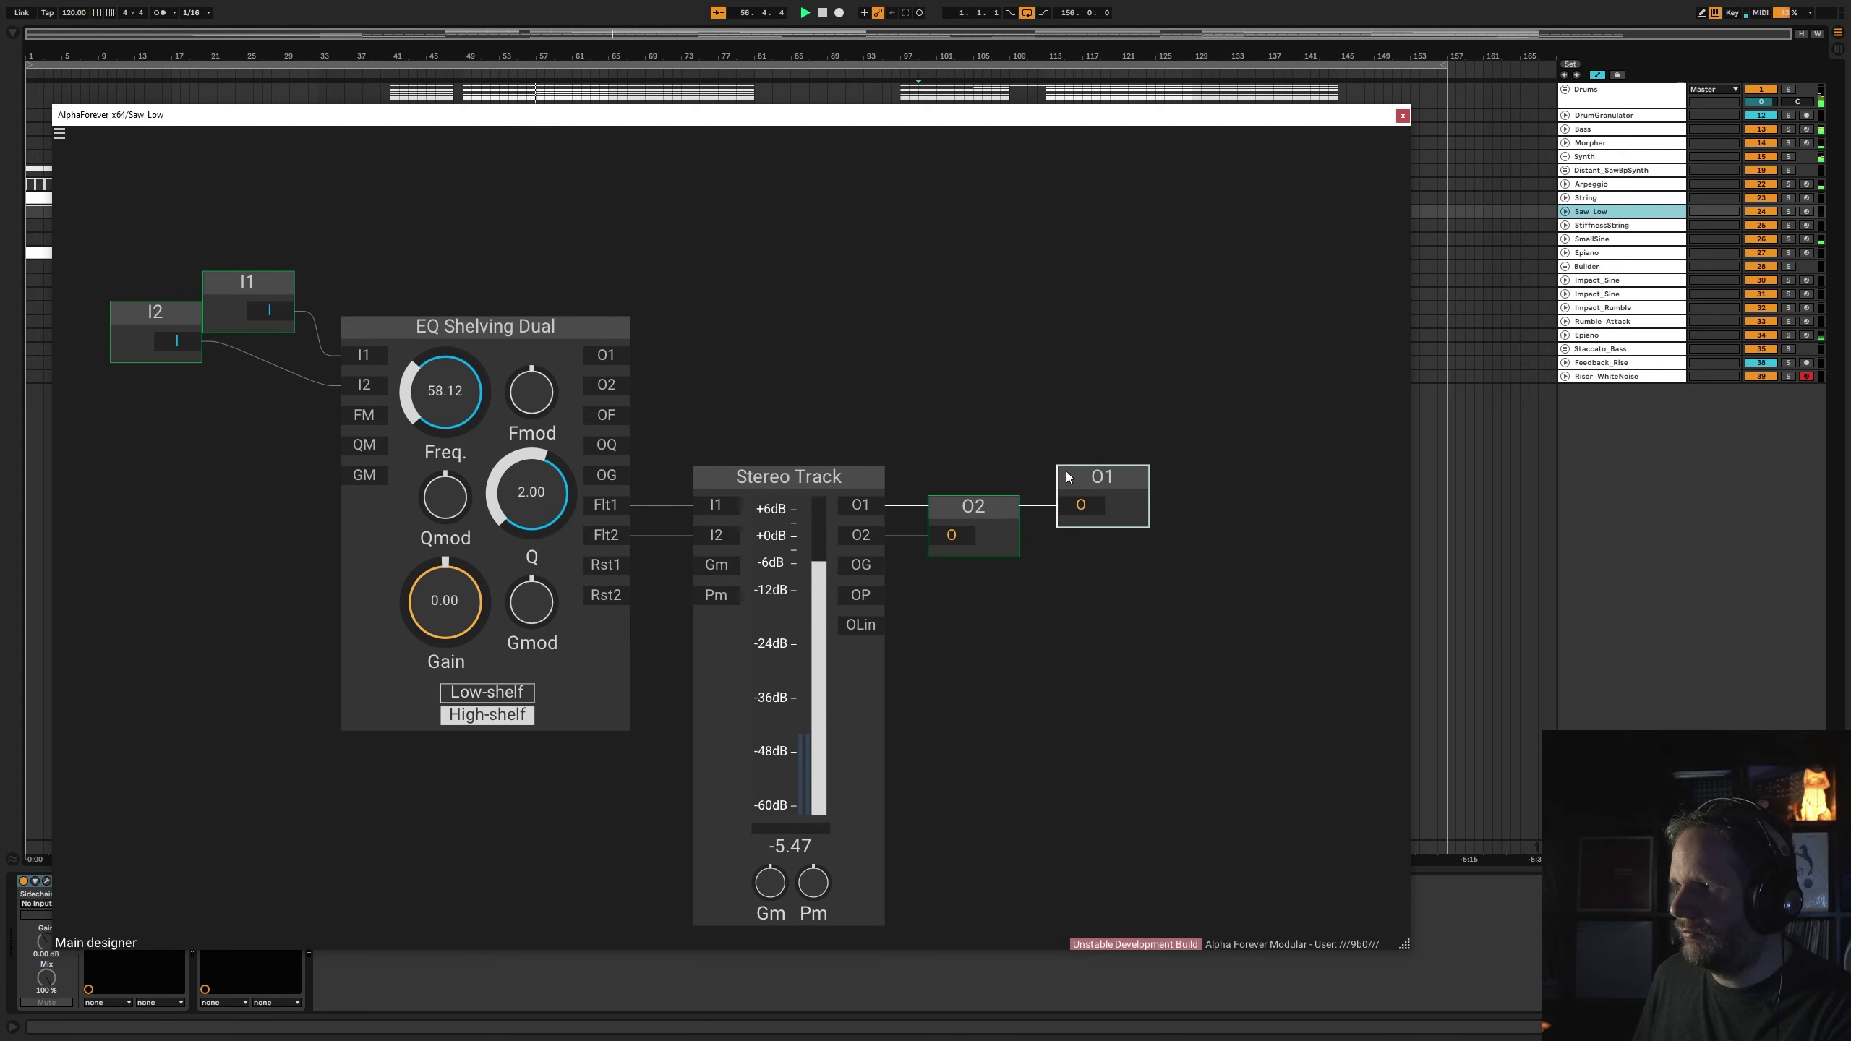
{"action": "left_click_drag", "start_coordinate": [358, 307], "coordinate": [342, 307]}
{"action": "left_click_drag", "start_coordinate": [240, 273], "coordinate": [159, 340]}
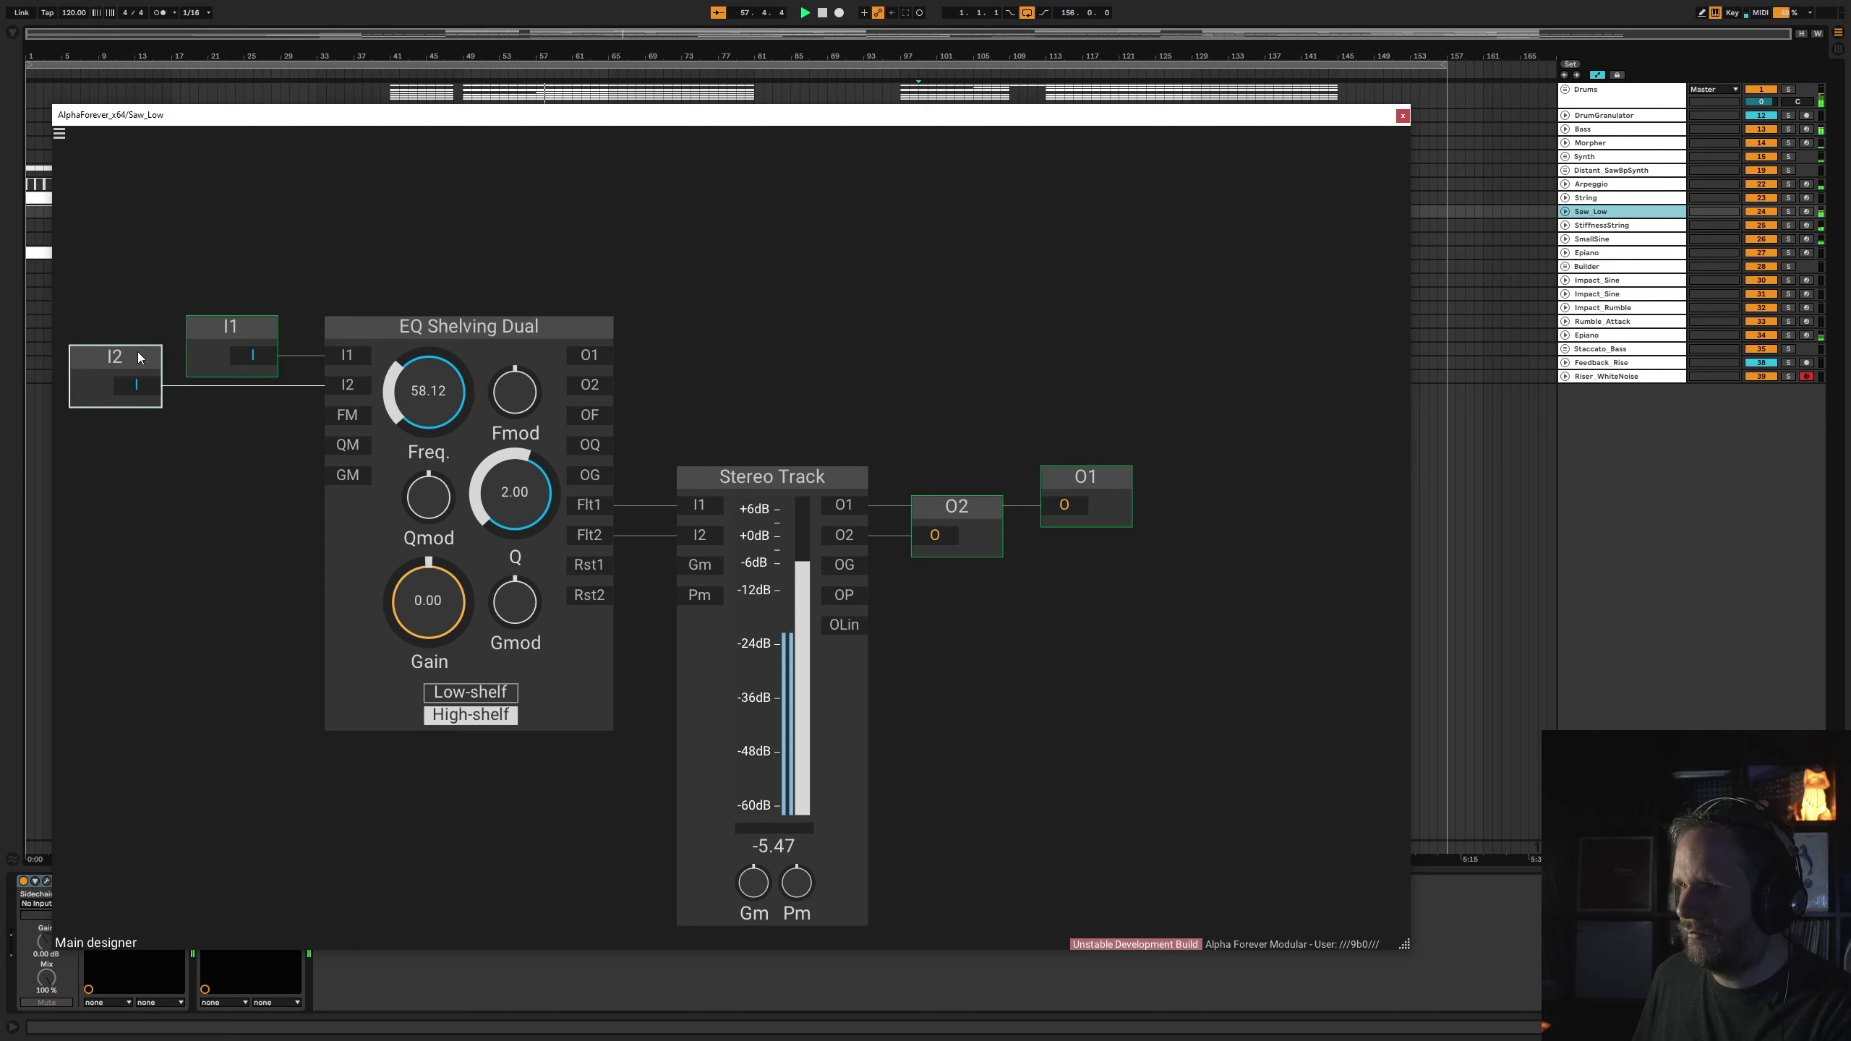
{"action": "left_click_drag", "start_coordinate": [567, 258], "coordinate": [738, 208]}
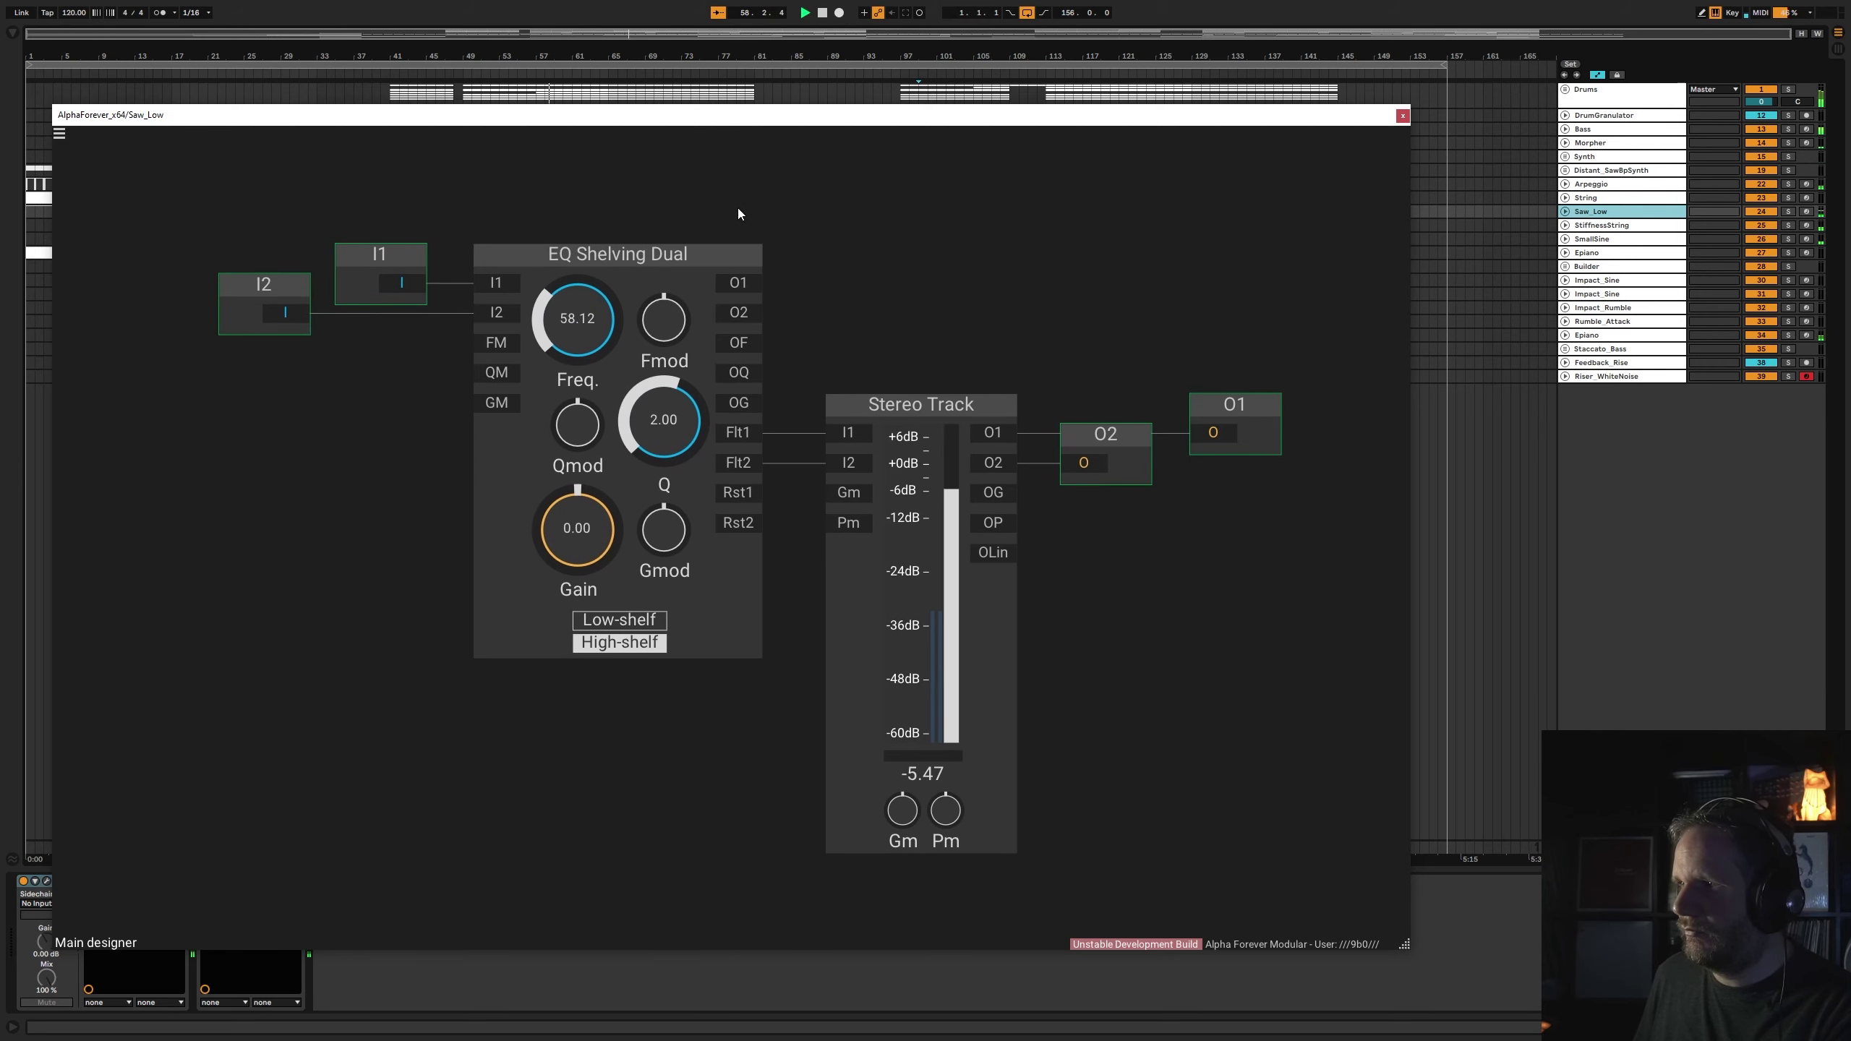
{"action": "left_click", "coordinate": [1403, 116]}
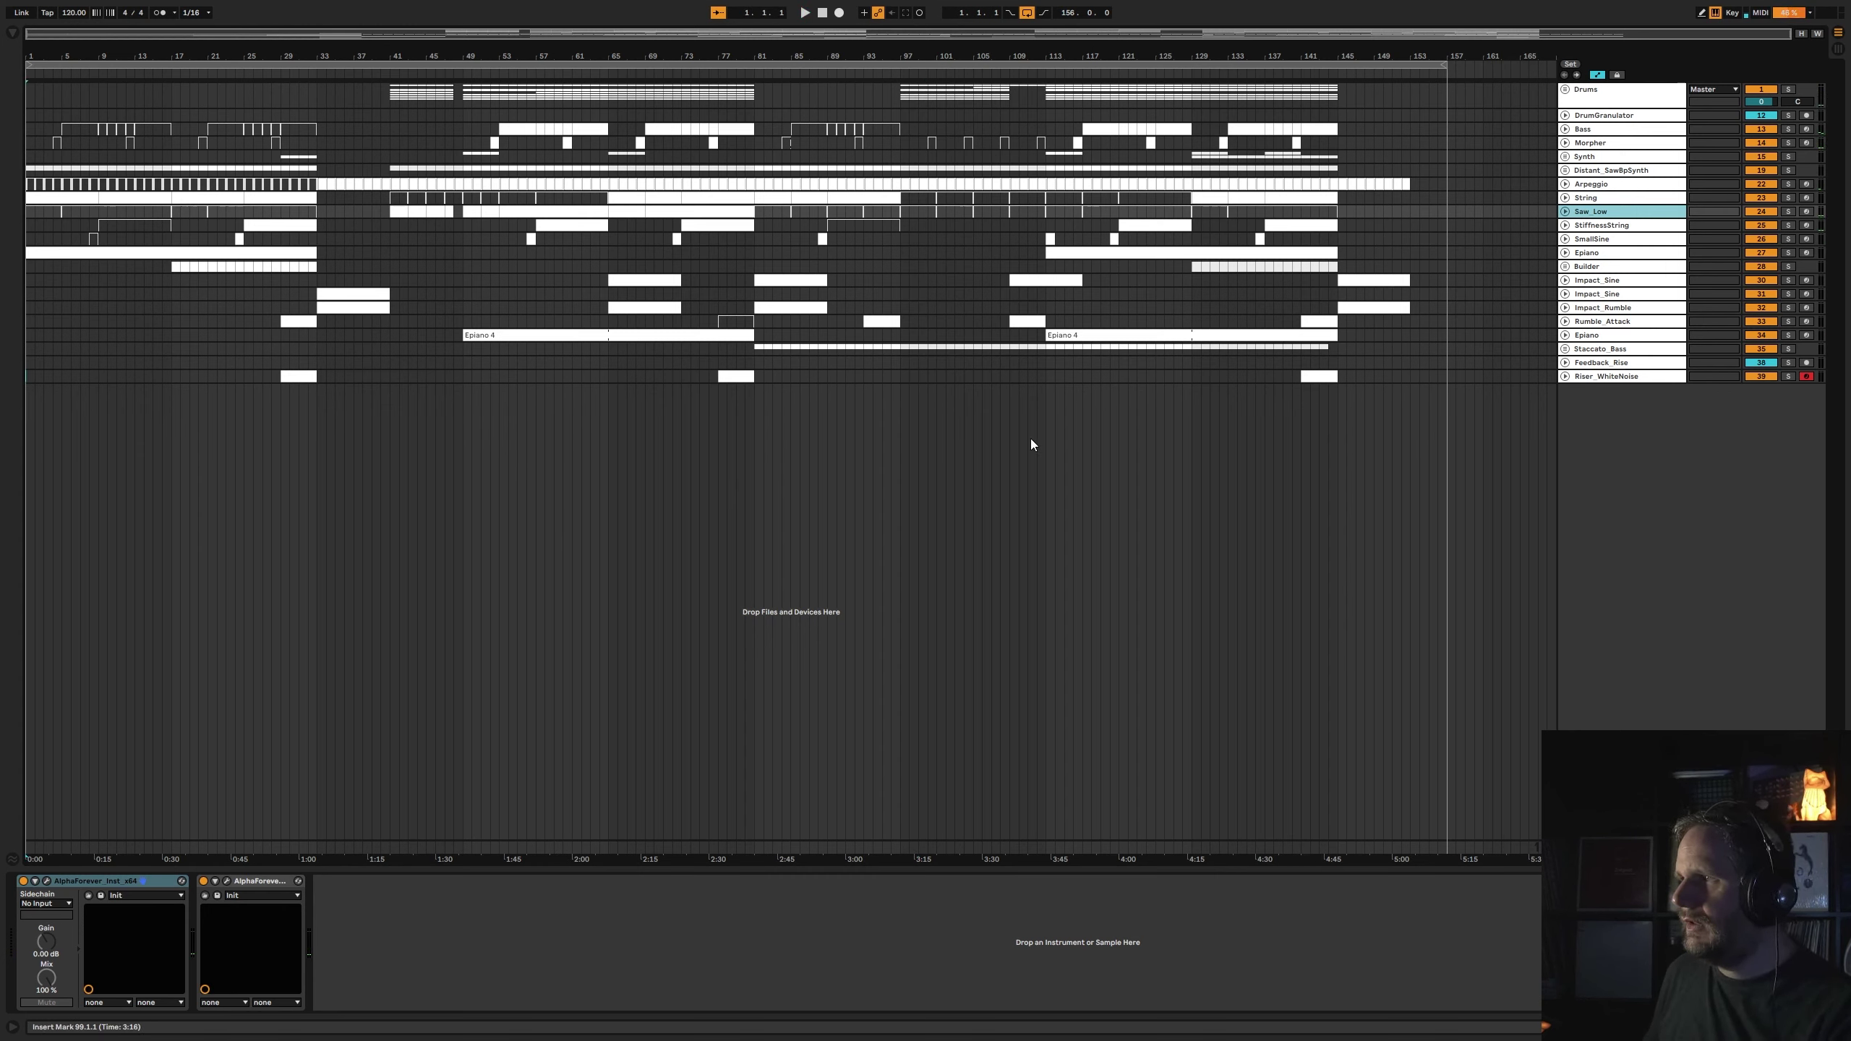
- Insert an AlphaForever_Inst_x64 MIDI track below Riser_WhiteNoise, open its patch, and delete all default modules
{"action": "left_click", "coordinate": [1027, 376]}
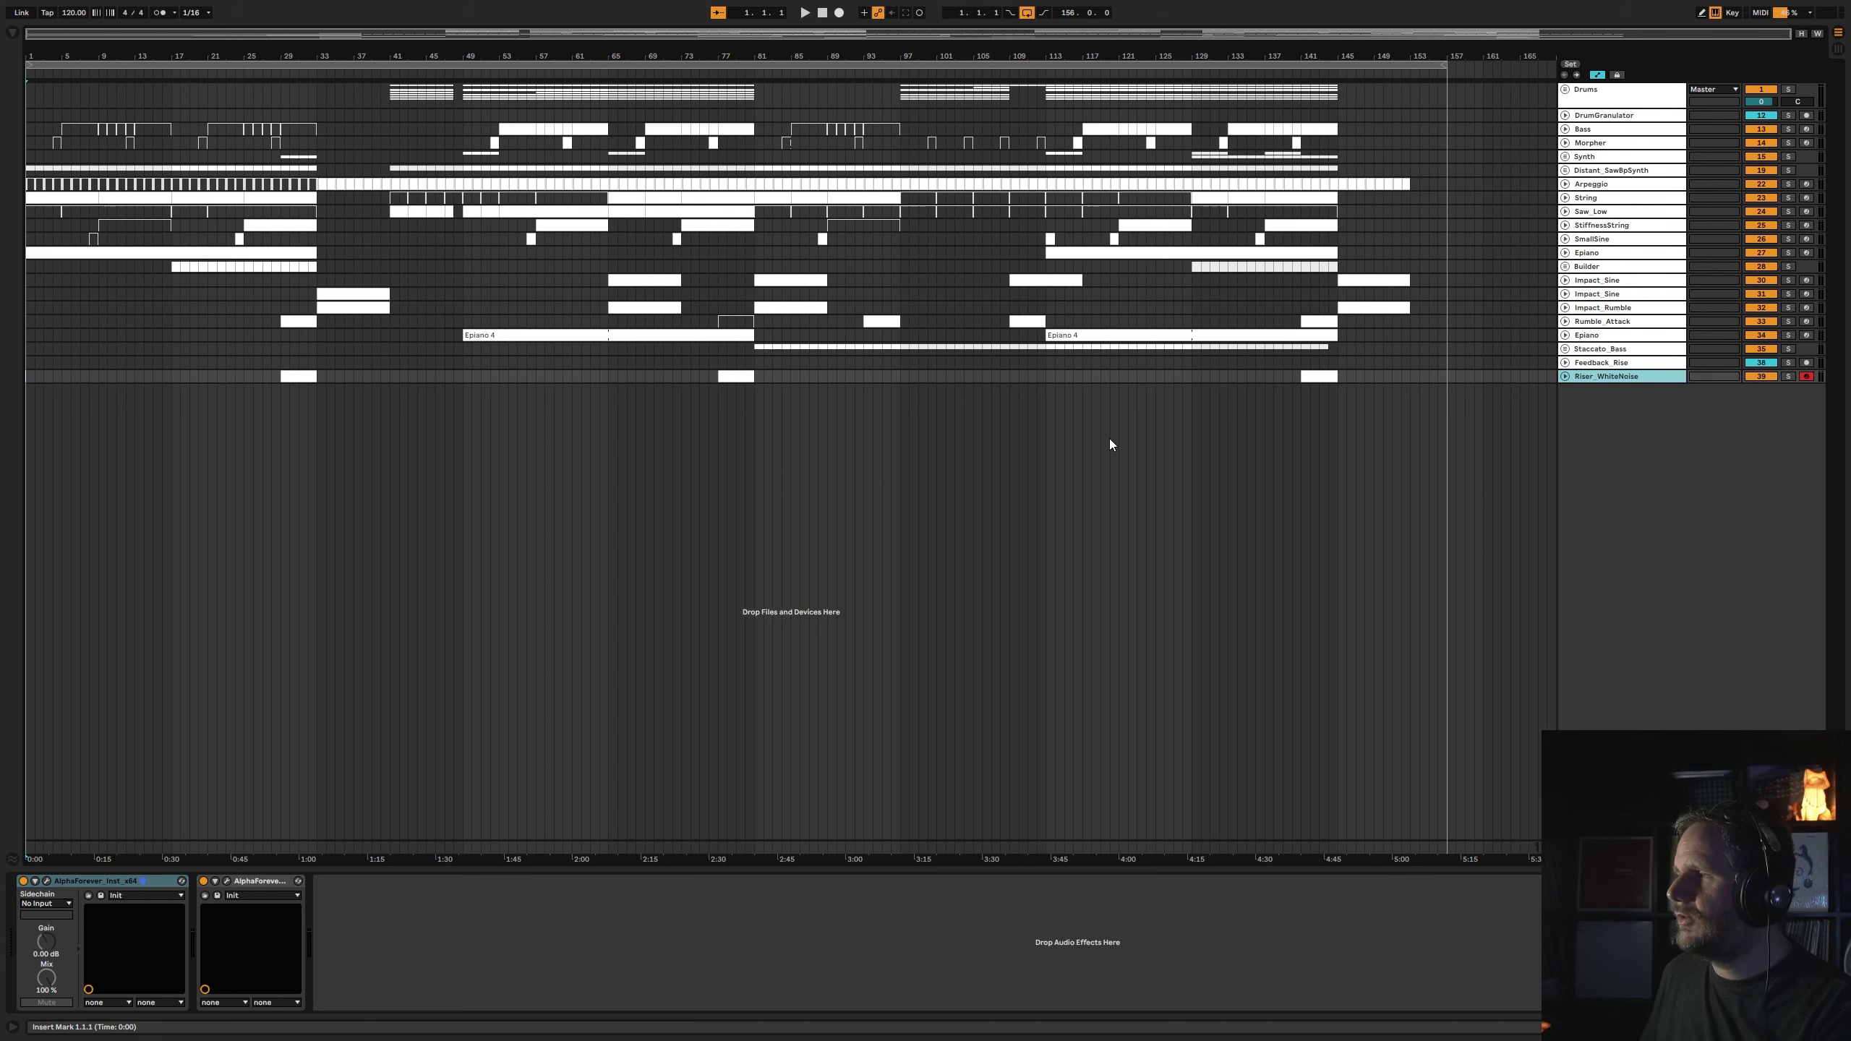
{"action": "key", "text": "ctrl+shift+t"}
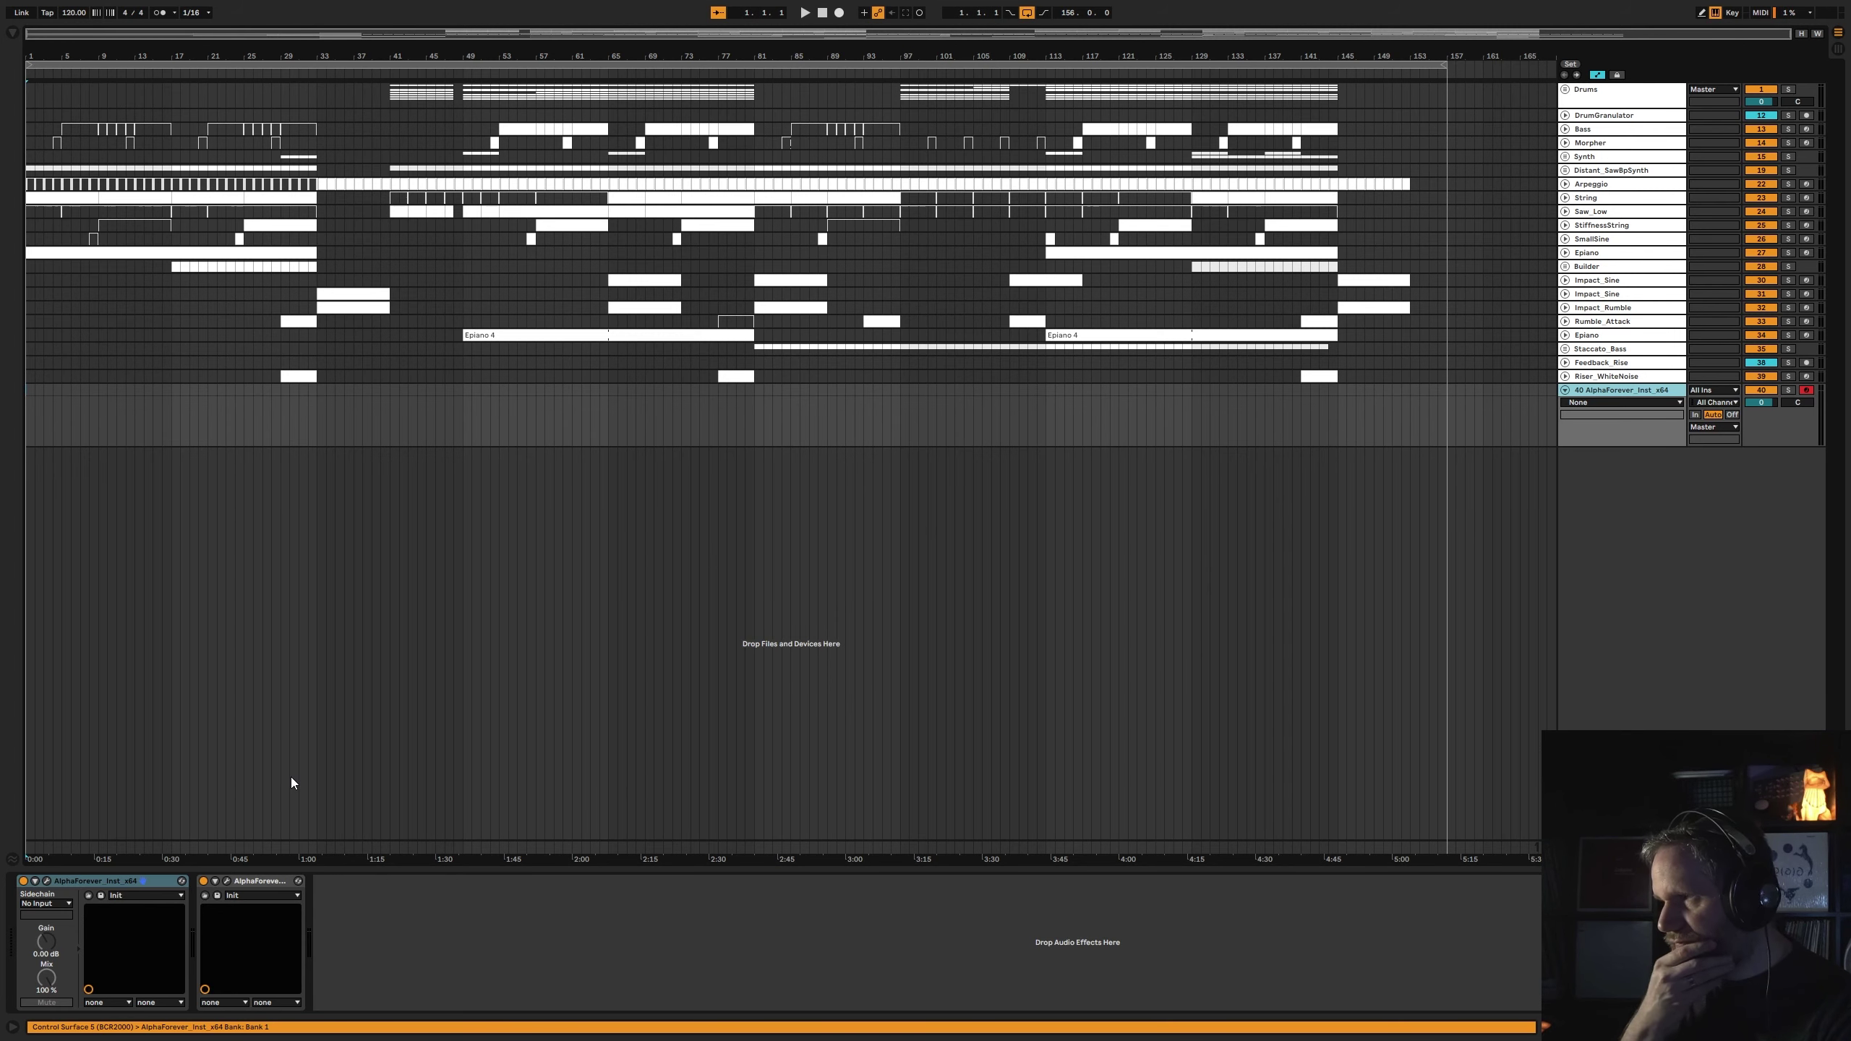
{"action": "left_click", "coordinate": [47, 880]}
{"action": "left_click_drag", "start_coordinate": [963, 616], "coordinate": [1627, 920]}
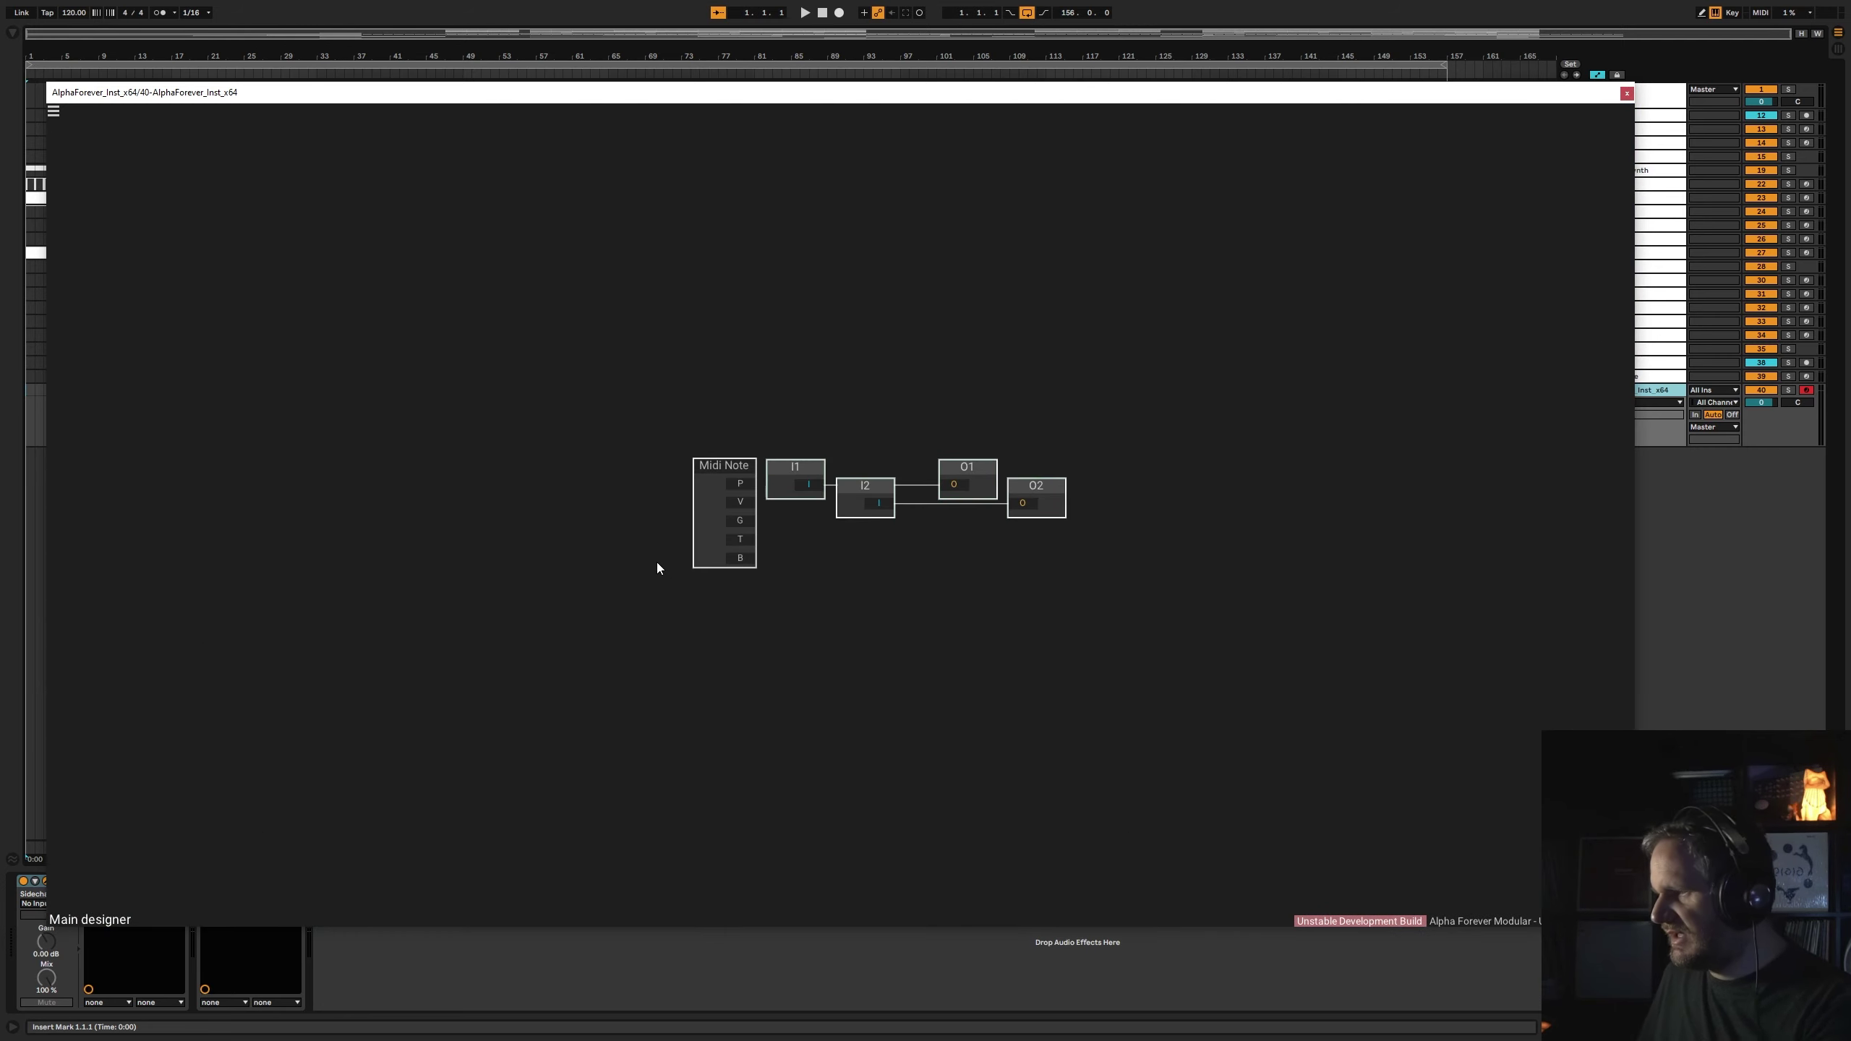
- Add a Midi Note module and an LFO Square module to the empty patch
{"action": "right_click", "coordinate": [378, 400]}
{"action": "type", "text": "midi"}
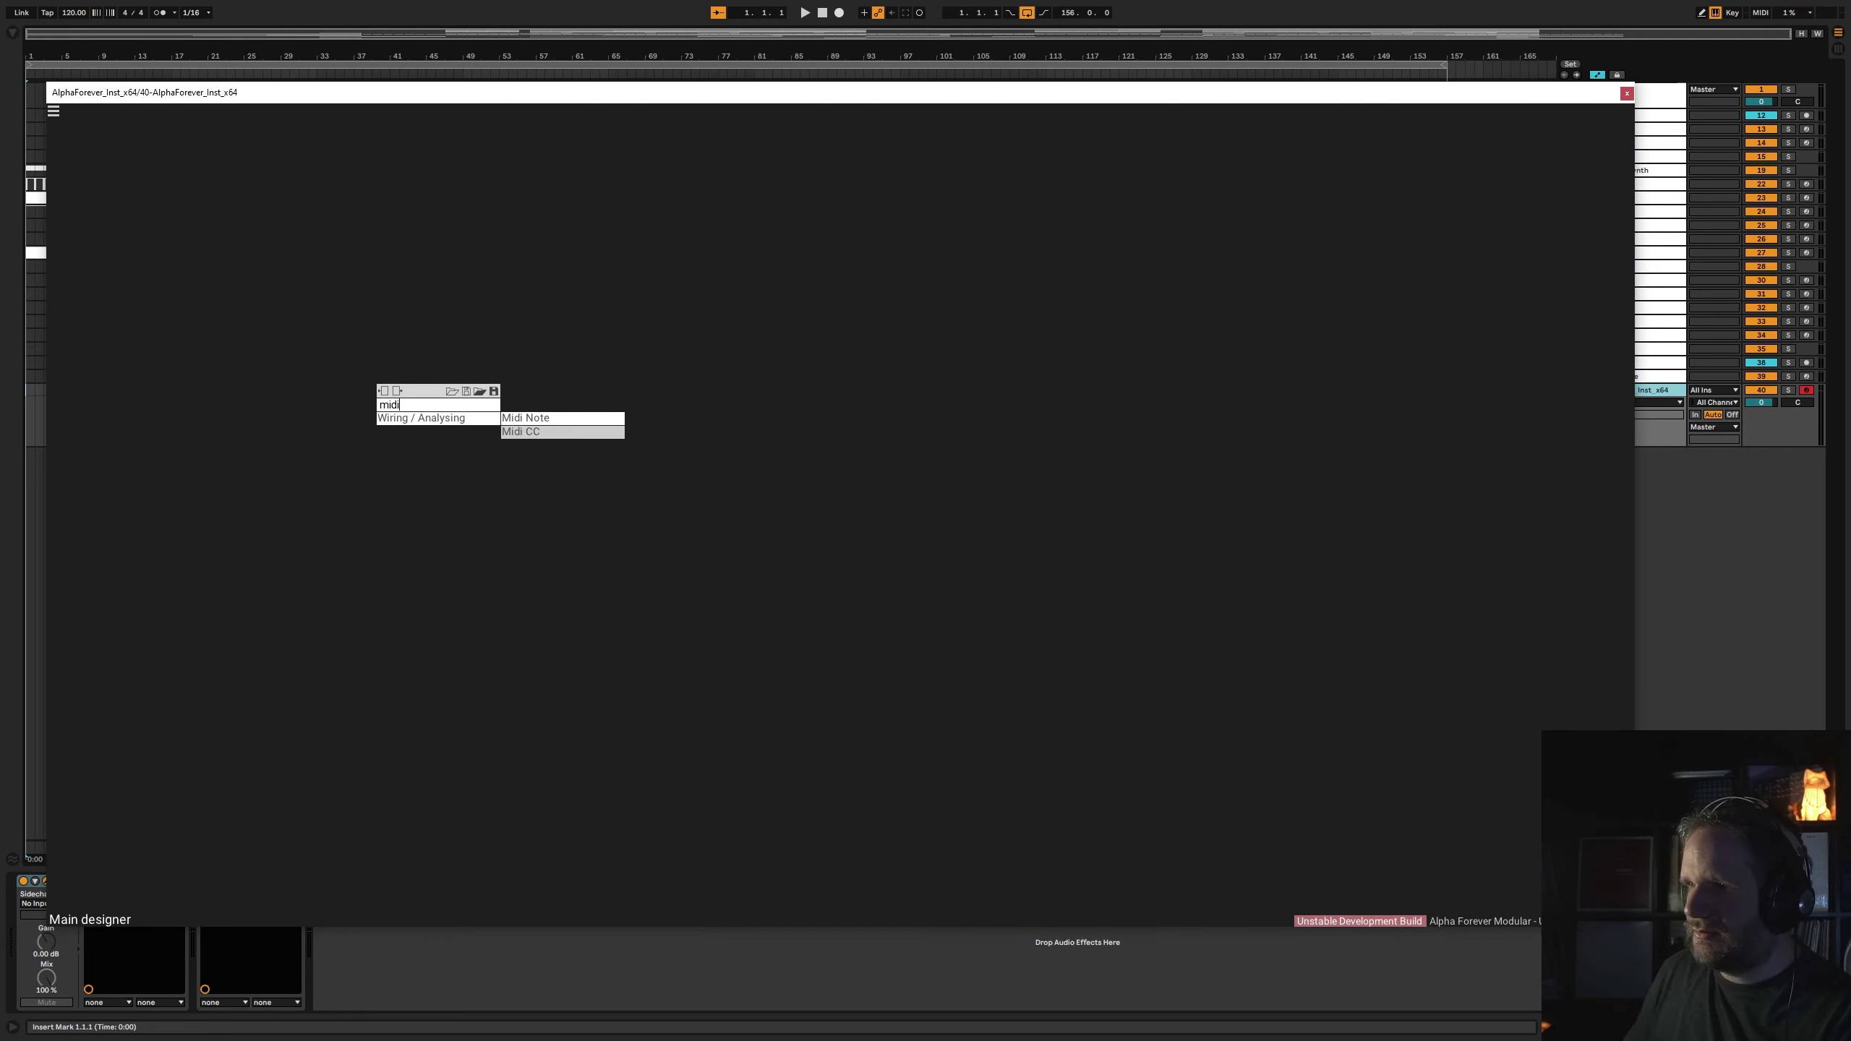
{"action": "left_click", "coordinate": [543, 417]}
{"action": "right_click", "coordinate": [644, 331]}
{"action": "type", "text": "lfo"}
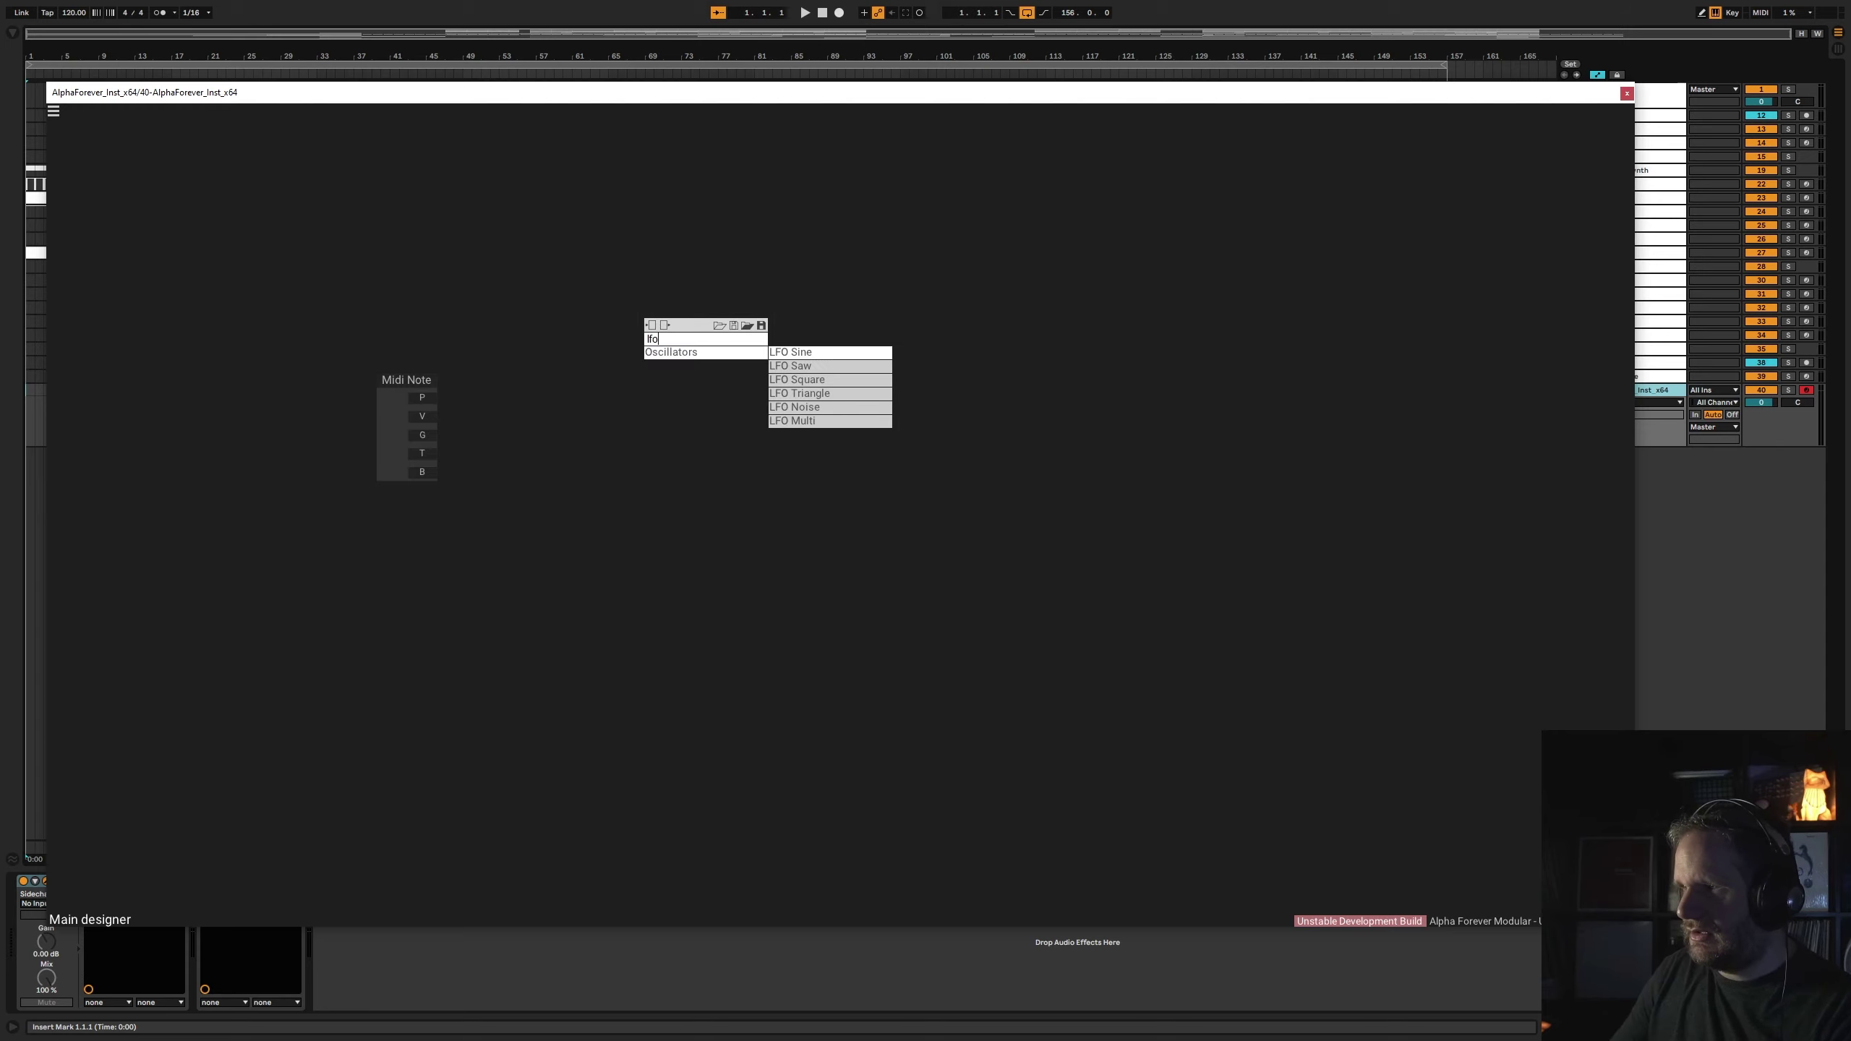
{"action": "left_click", "coordinate": [806, 379]}
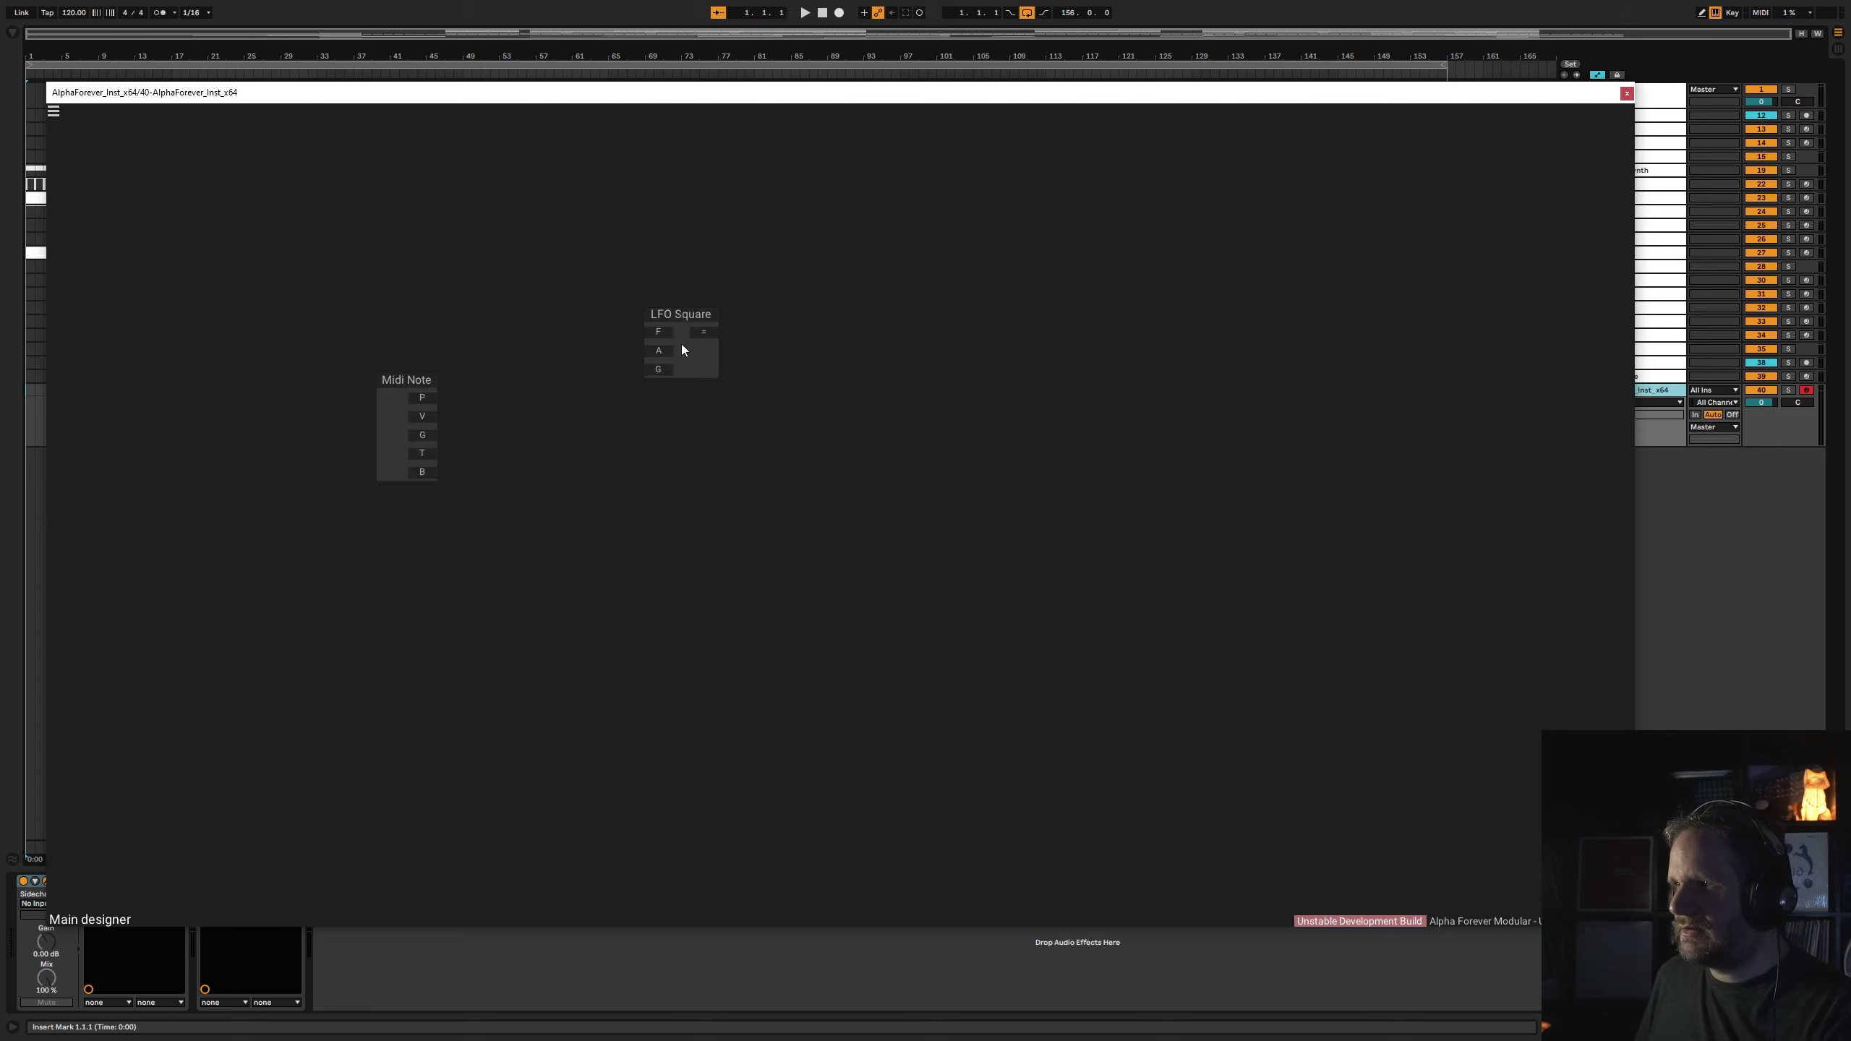
{"action": "left_click_drag", "start_coordinate": [667, 312], "coordinate": [619, 291]}
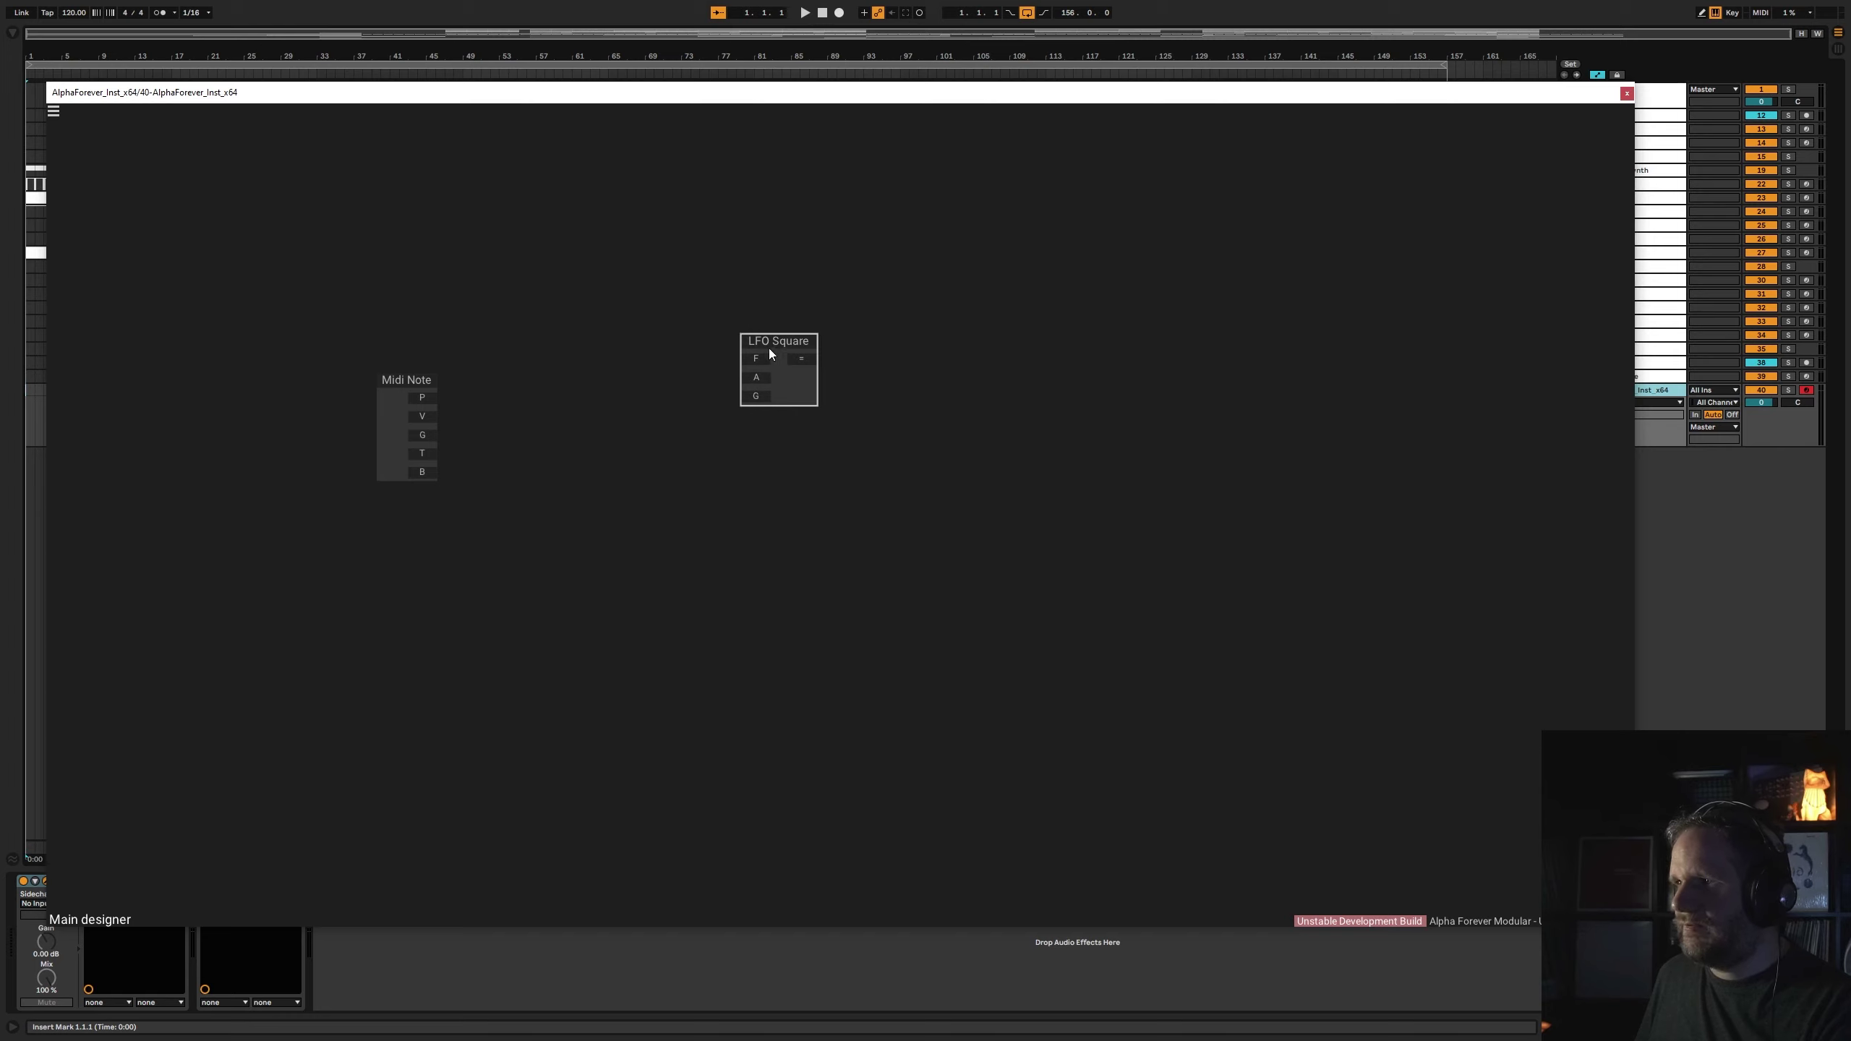
- Connect a Change module to the LFO Square's output and a constant of 1 to its A input
{"action": "right_click", "coordinate": [804, 355]}
{"action": "type", "text": "chan"}
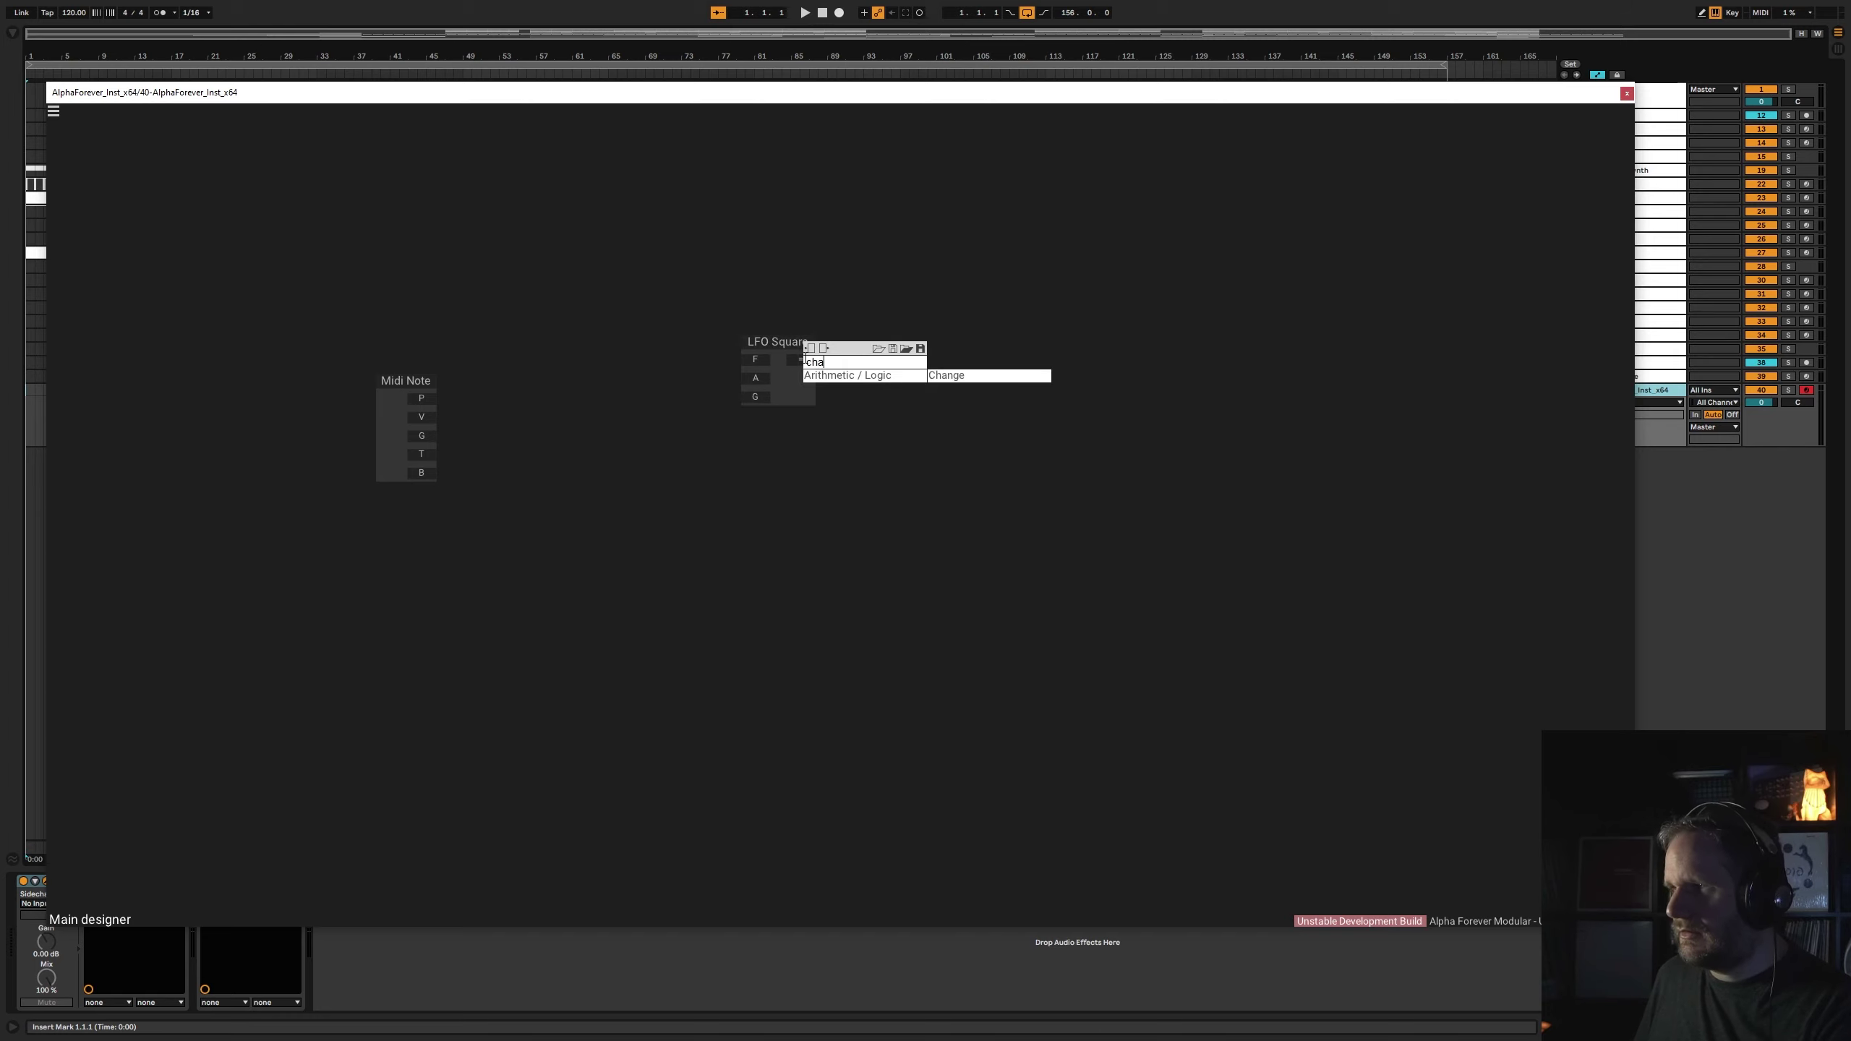
{"action": "left_click", "coordinate": [940, 378]}
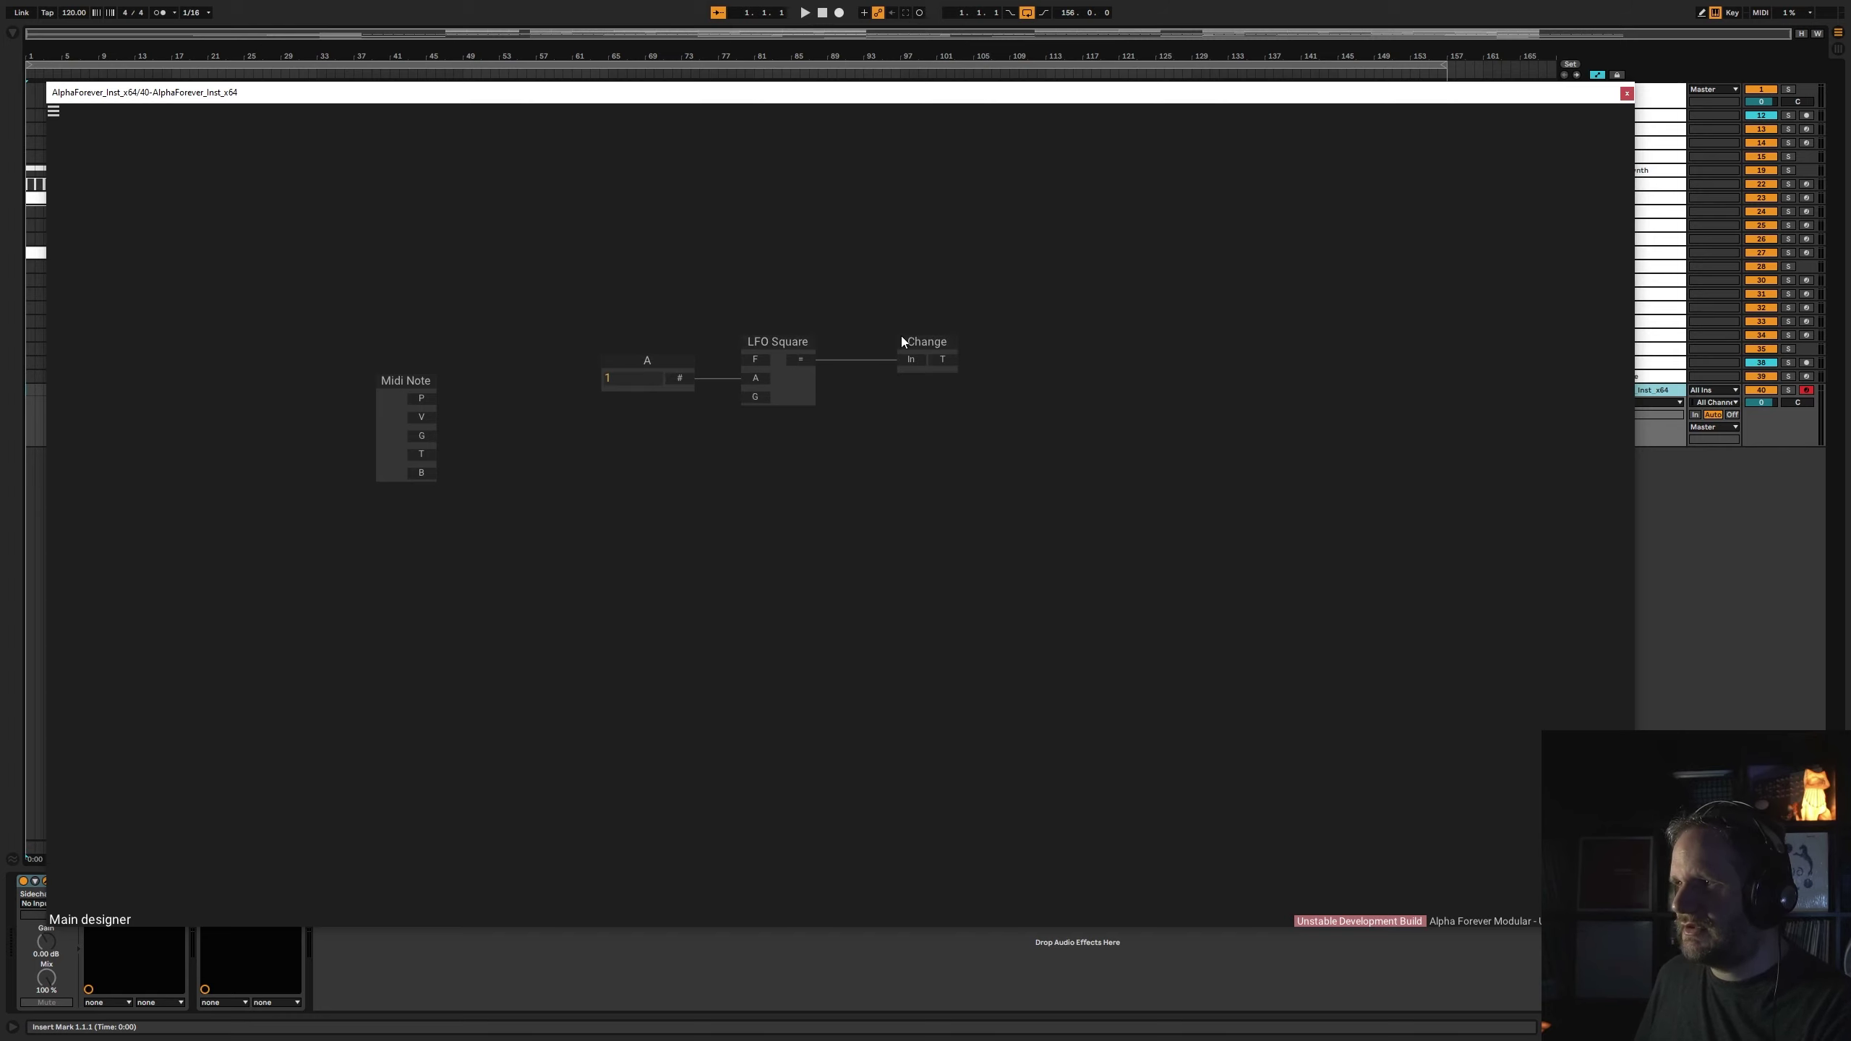
{"action": "right_click", "coordinate": [904, 363]}
{"action": "type", "text": "env"}
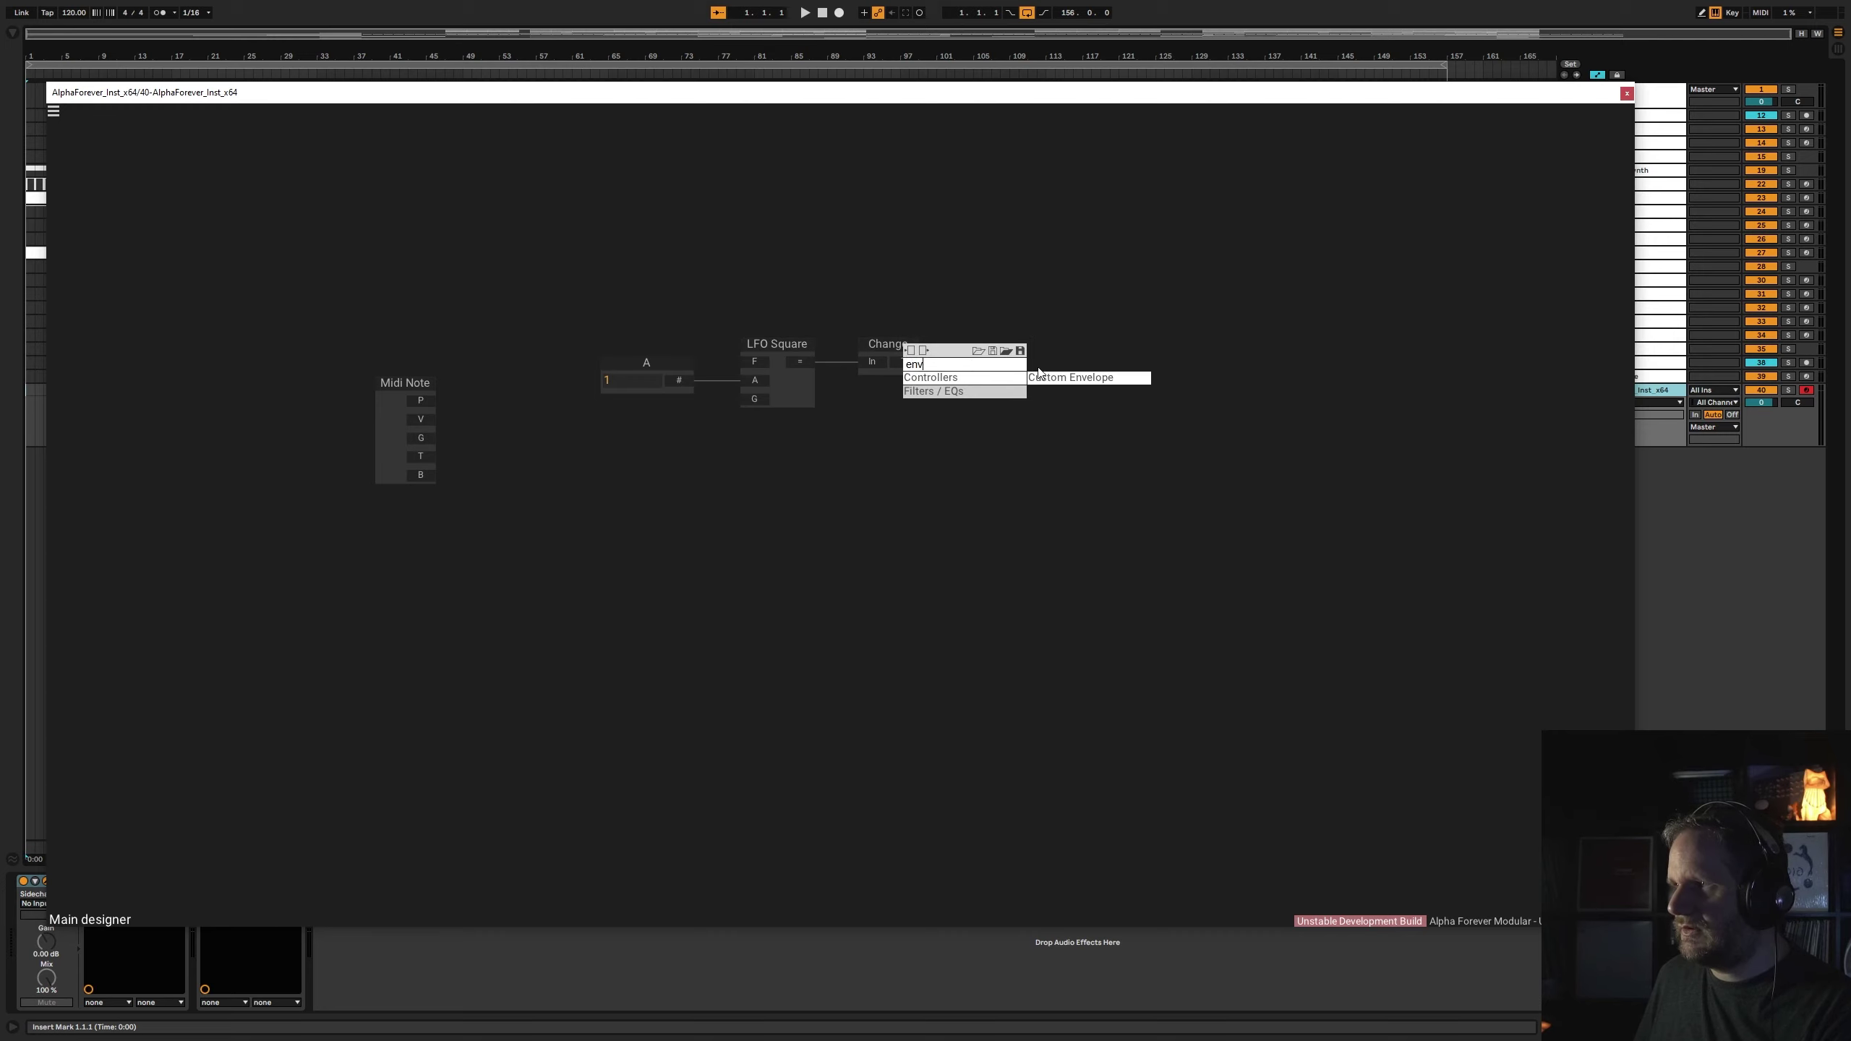
{"action": "mouse_move", "coordinate": [954, 396]}
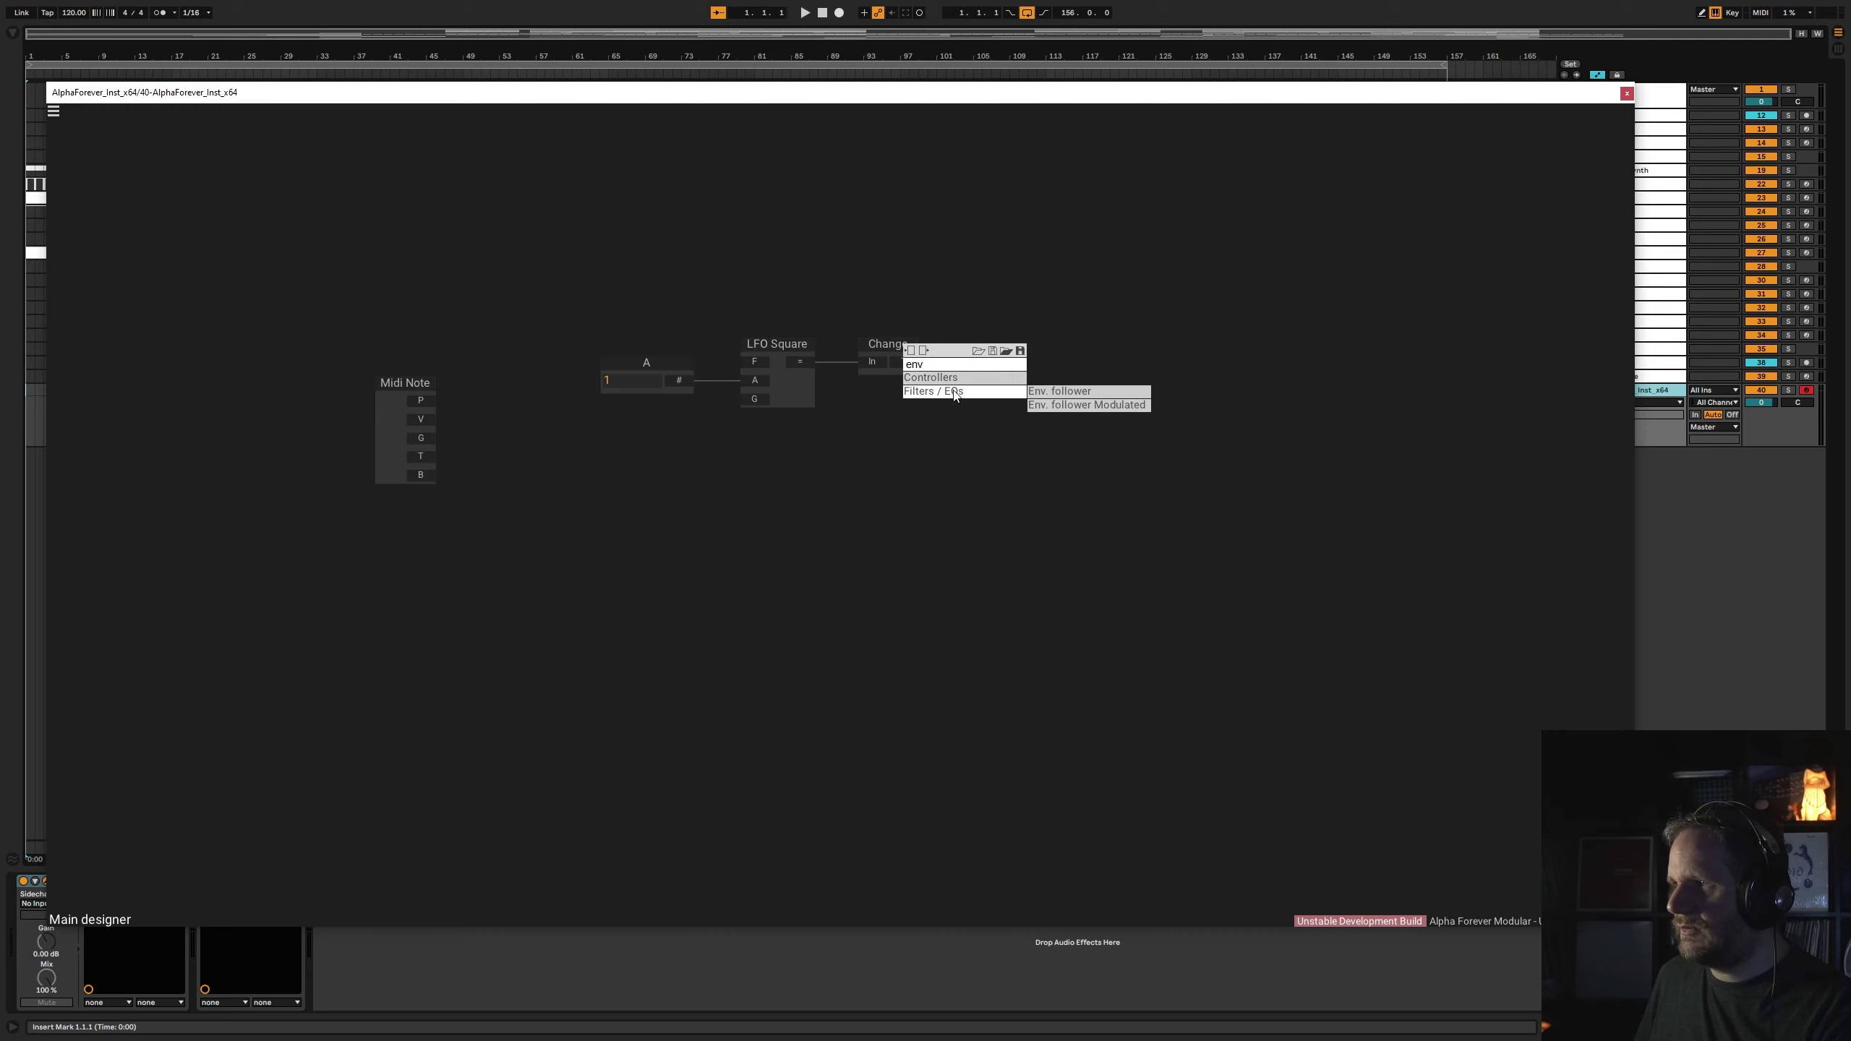
{"action": "left_click", "coordinate": [1078, 390]}
{"action": "left_click", "coordinate": [1045, 348]}
{"action": "key", "text": "Delete"}
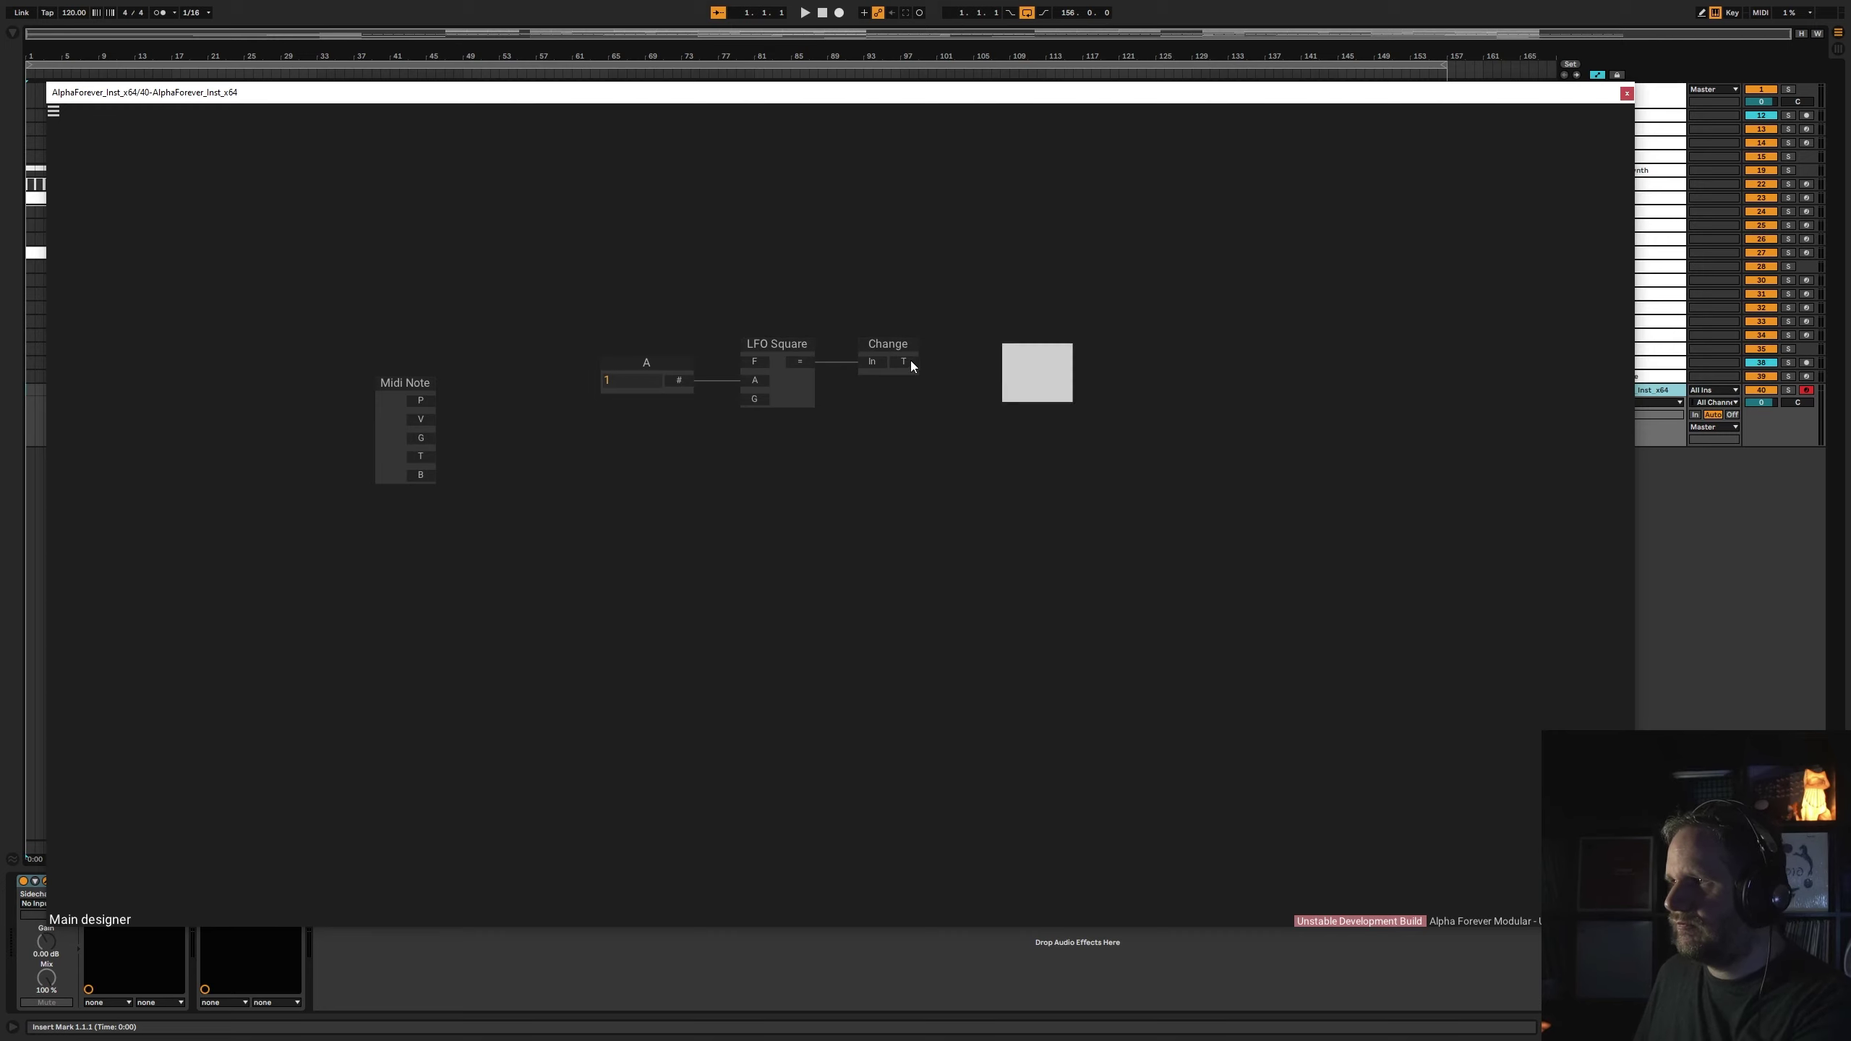
- Add an Env. follower Modulated module connected to the Change module's T output
{"action": "right_click", "coordinate": [910, 363]}
{"action": "type", "text": "env"}
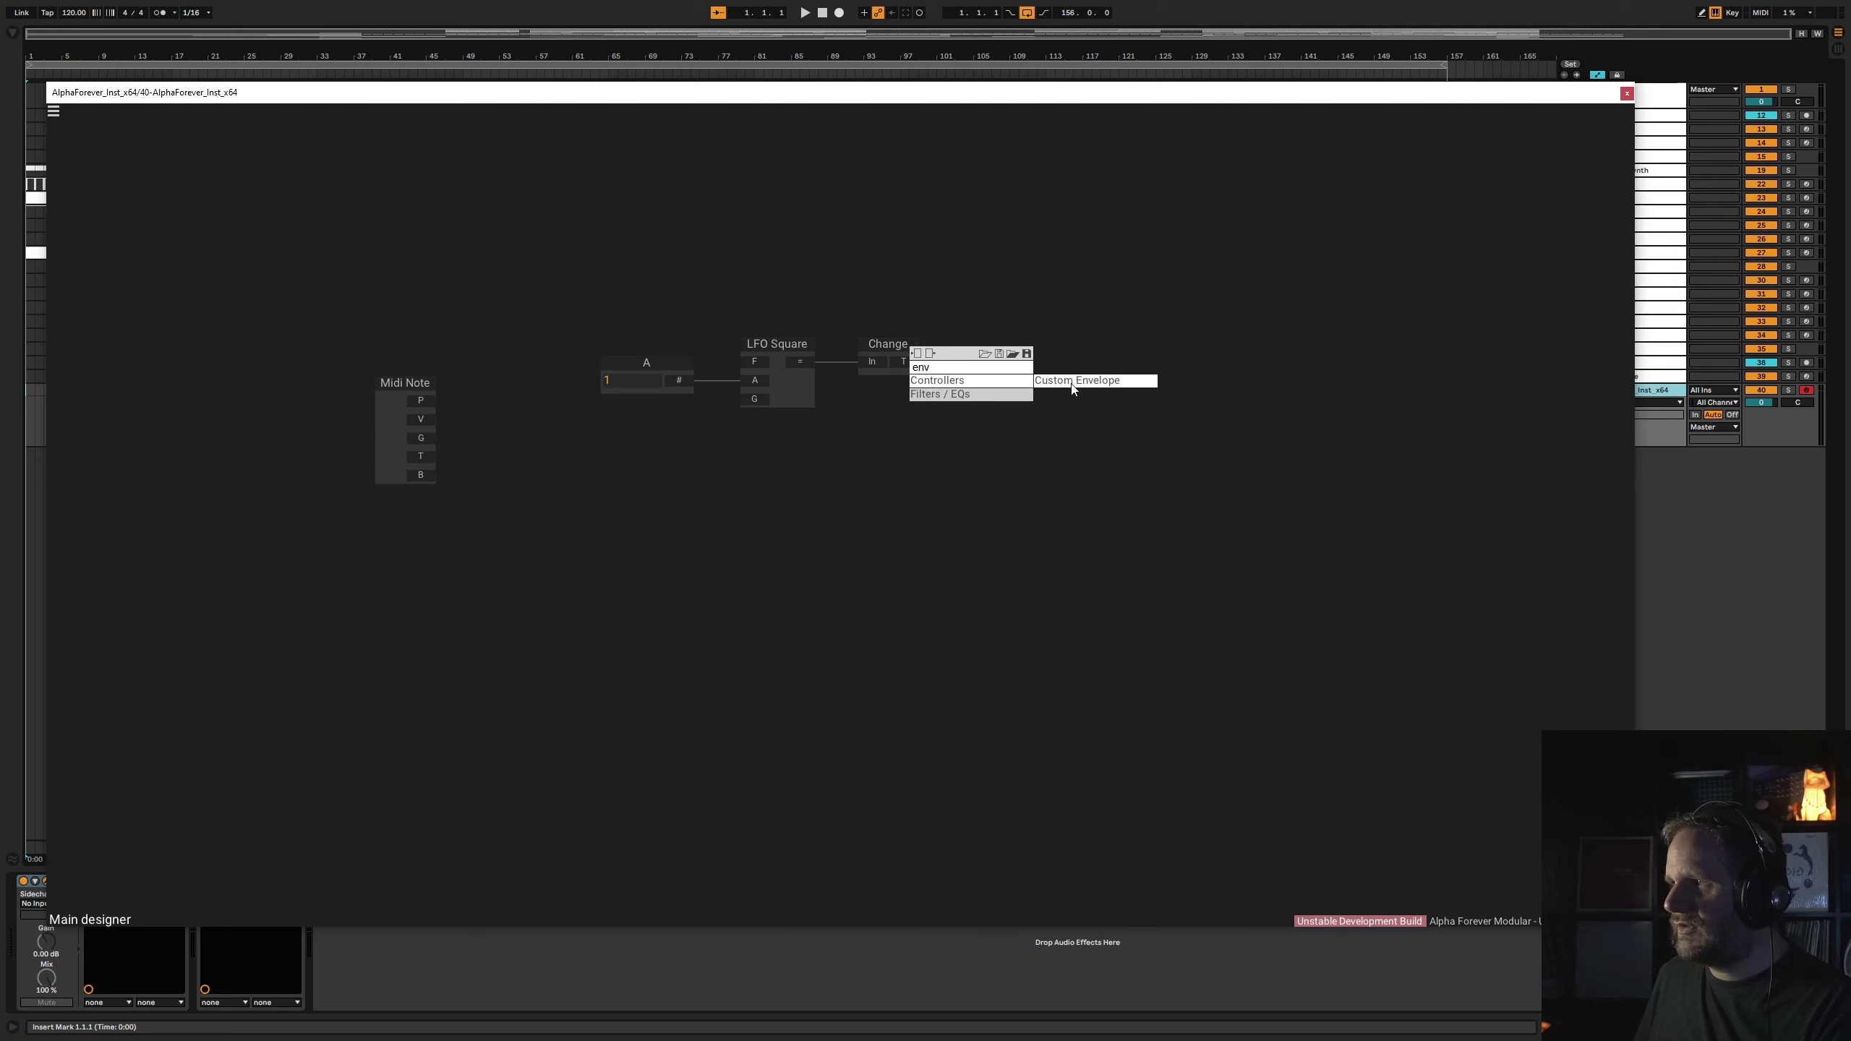
{"action": "mouse_move", "coordinate": [969, 394]}
{"action": "left_click", "coordinate": [1079, 407]}
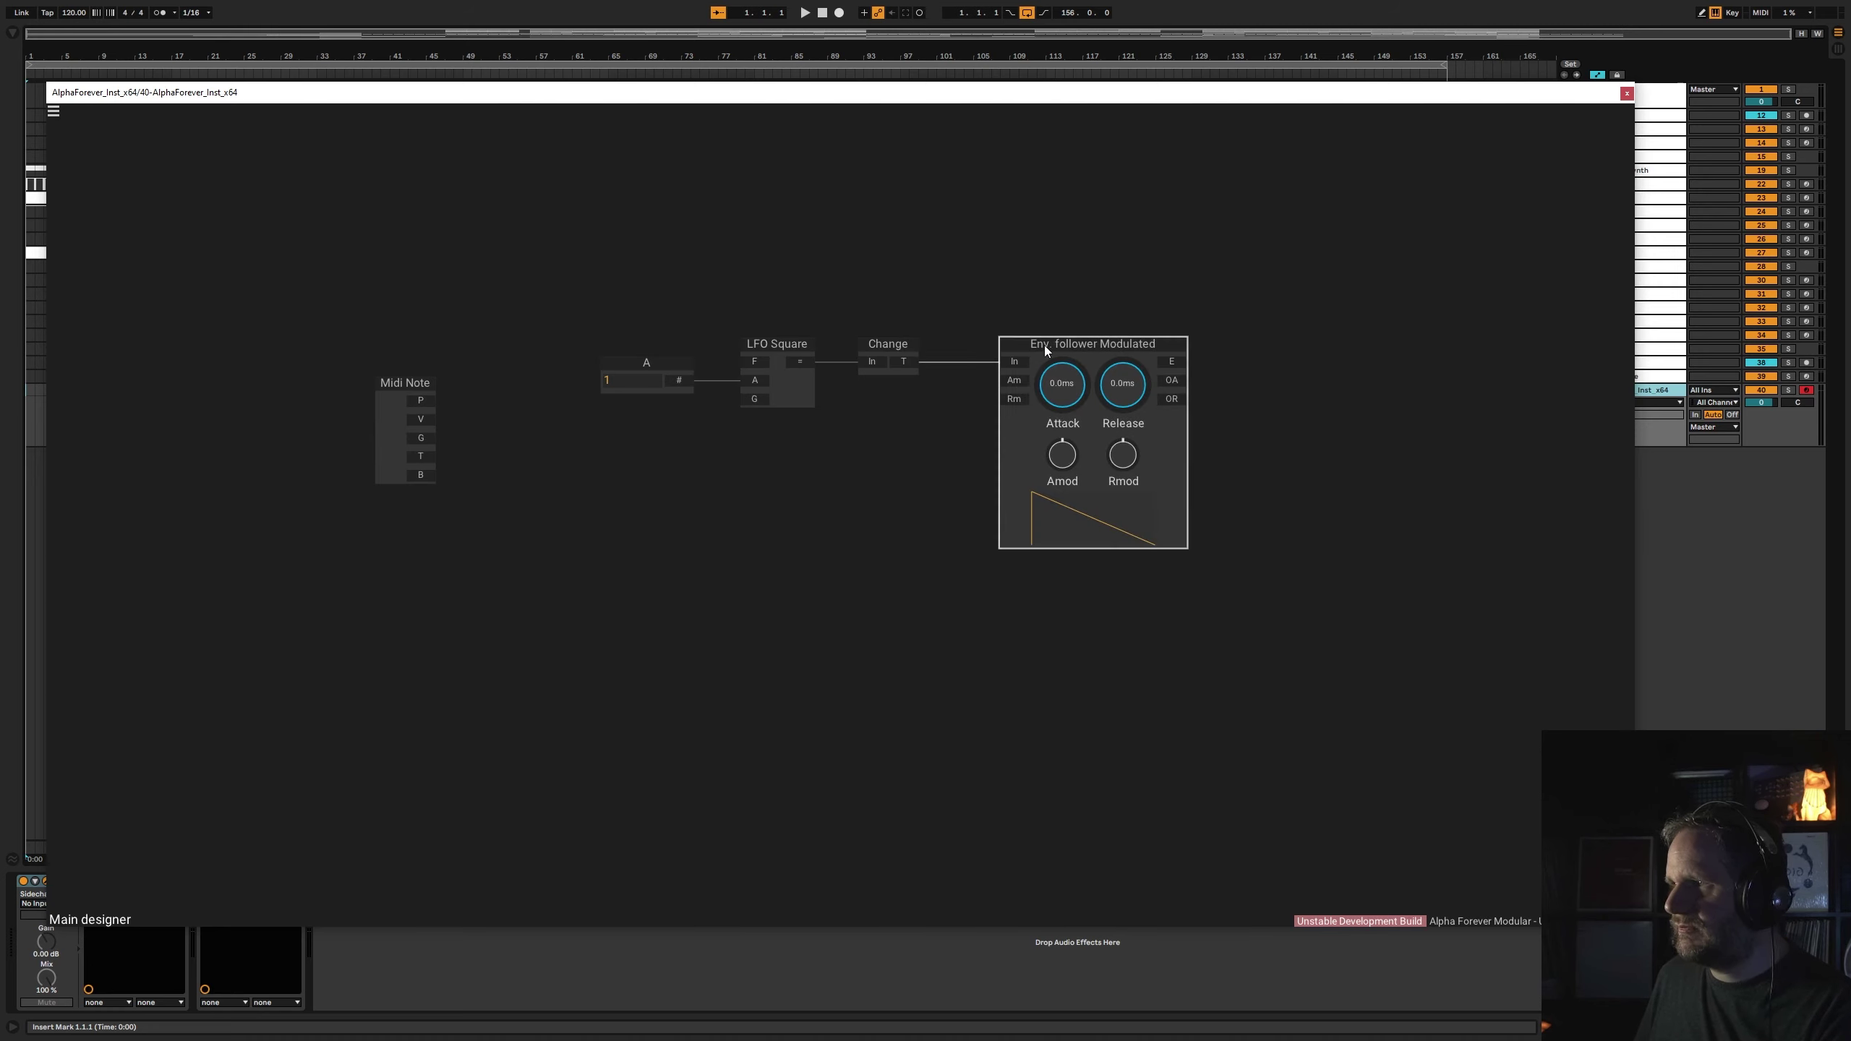
- Move the Env. follower Modulated closer to Change and connect a 0–50 knob set to 14.25 to the LFO Square's F input
{"action": "left_click_drag", "start_coordinate": [1046, 347], "coordinate": [1013, 353]}
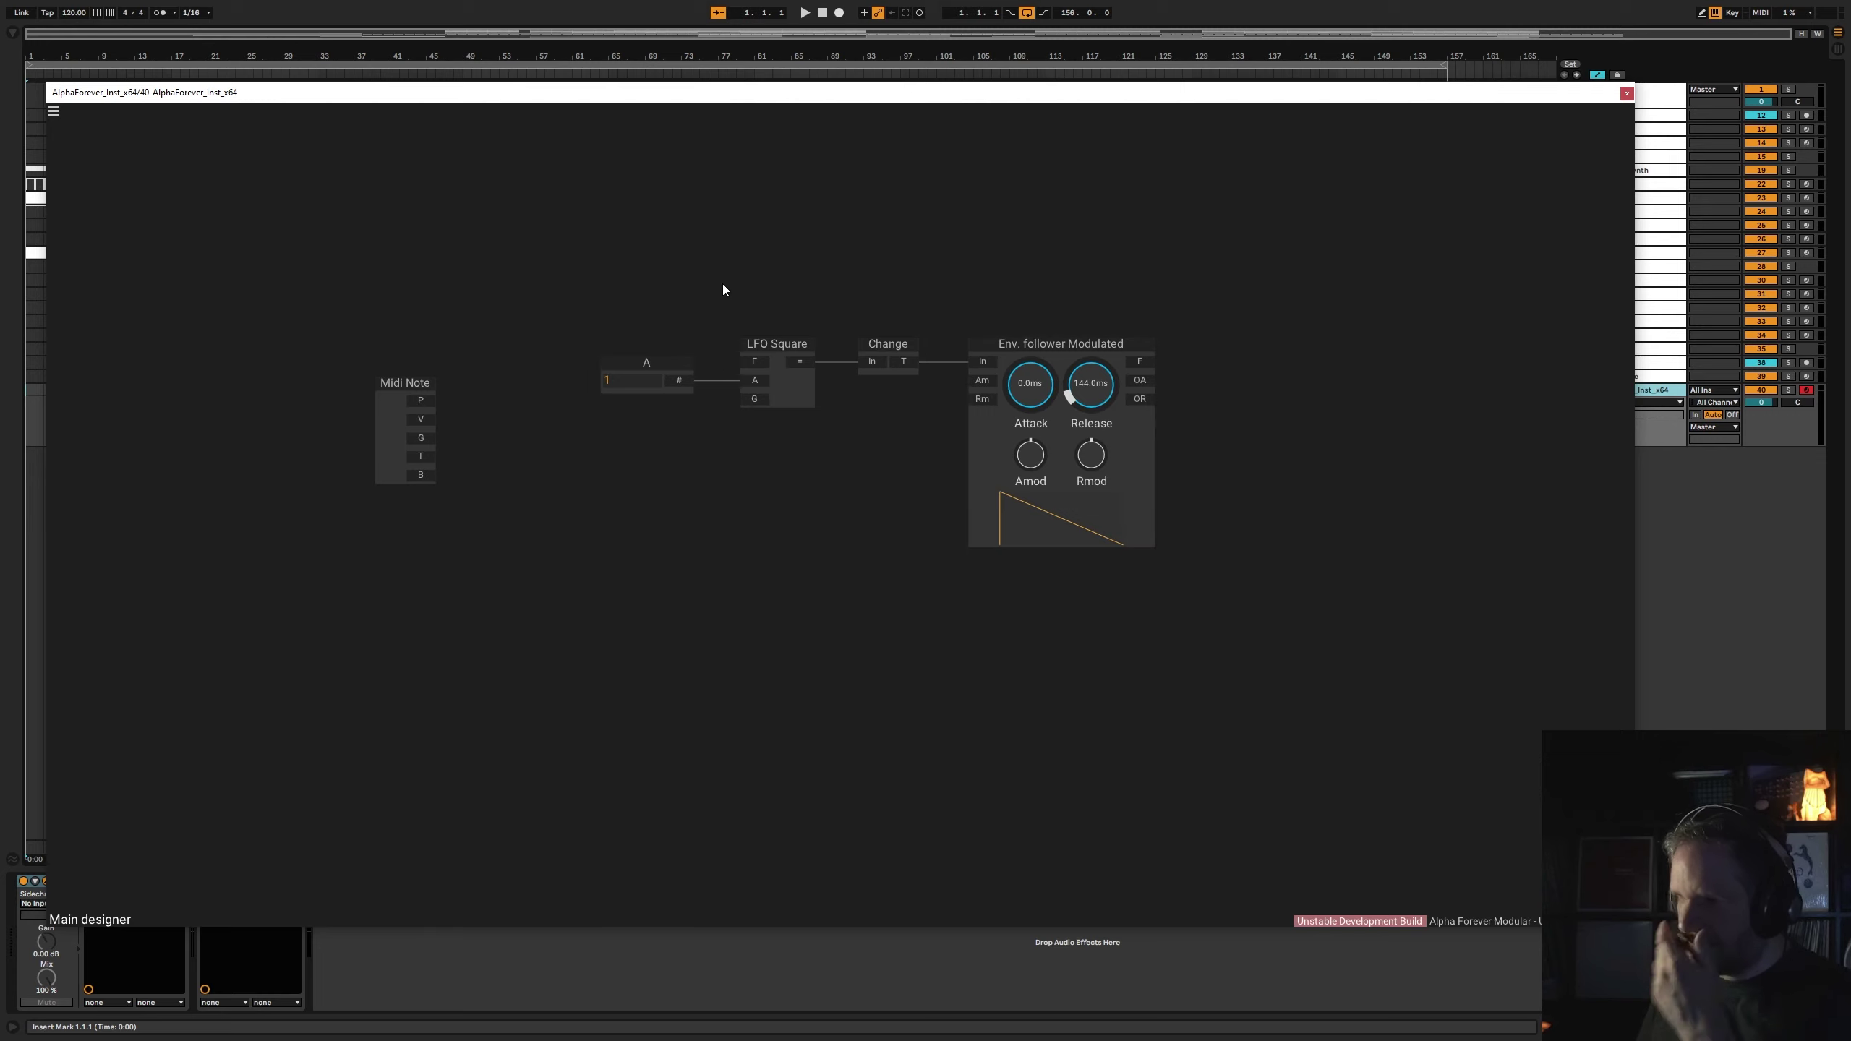
{"action": "double_click", "coordinate": [753, 360]}
{"action": "left_click_drag", "start_coordinate": [672, 347], "coordinate": [512, 350]}
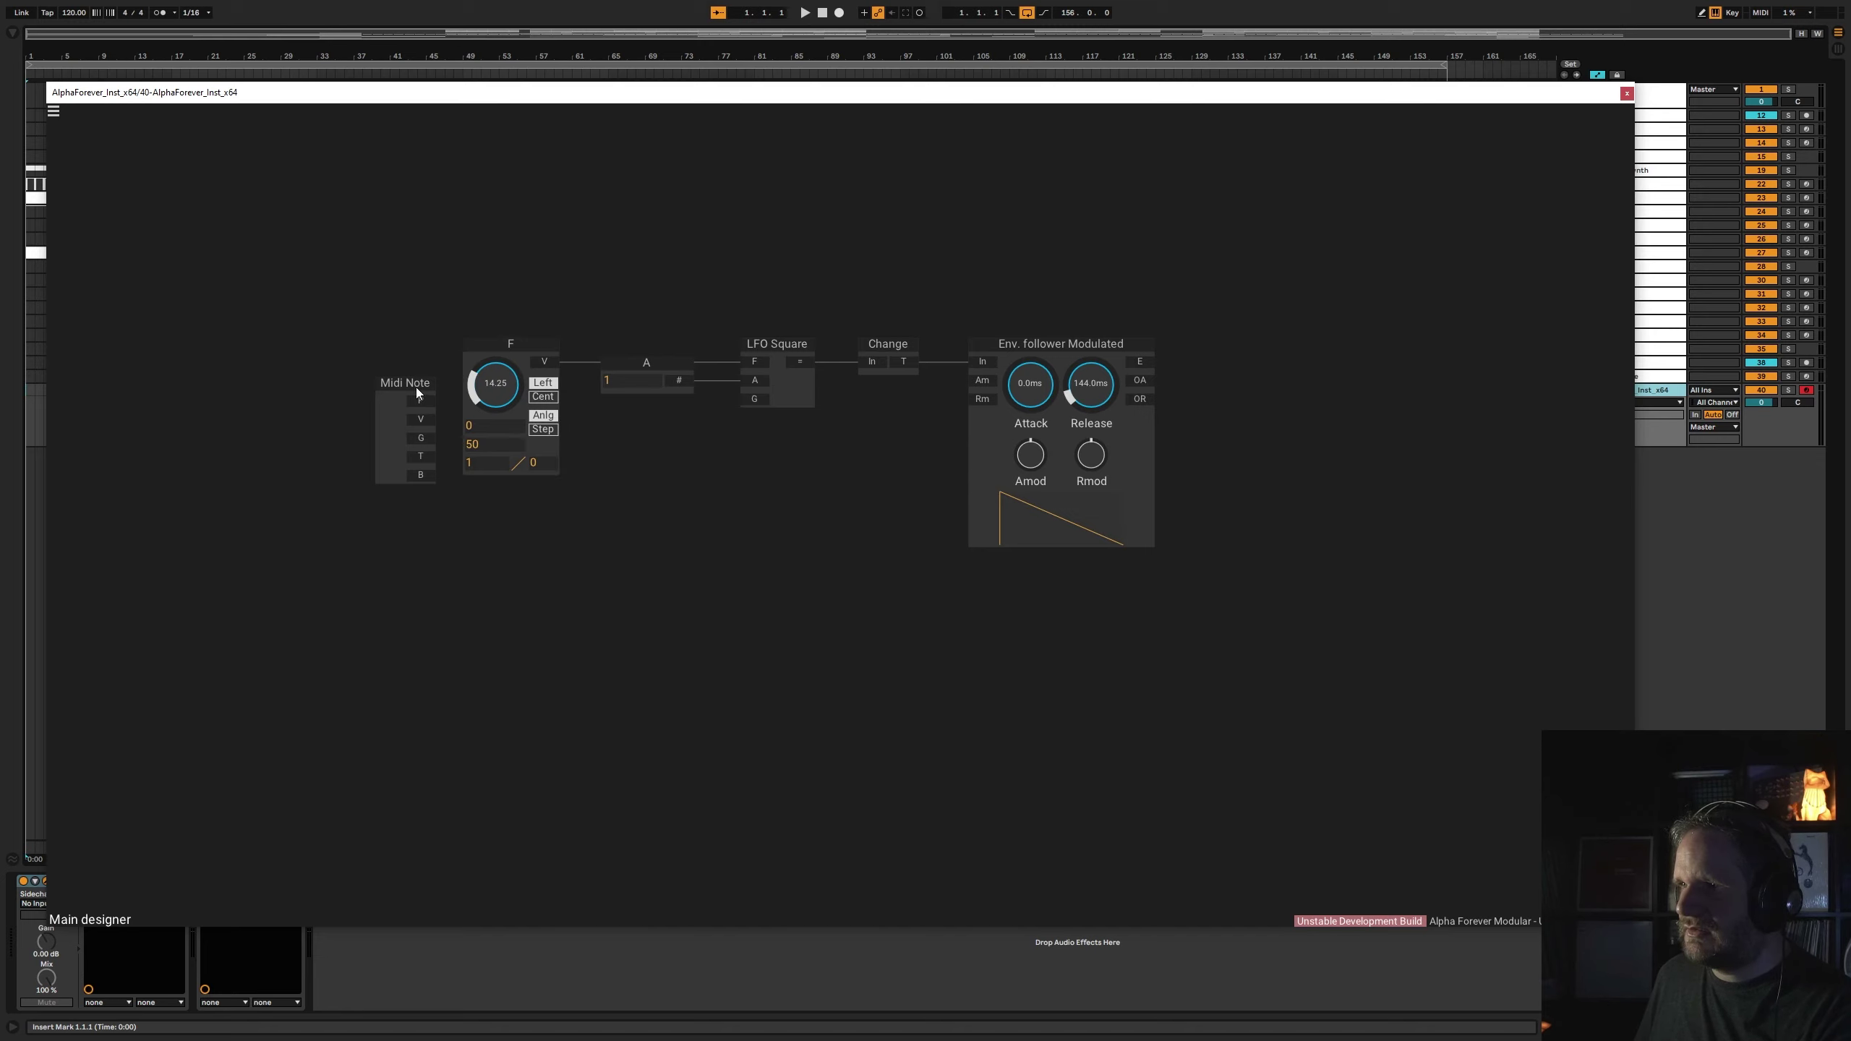
- Tighten the spacing of the chain from the A constant to the Env. follower Modulated and set the follower's release to 56.3 ms
{"action": "left_click_drag", "start_coordinate": [719, 451], "coordinate": [666, 456]}
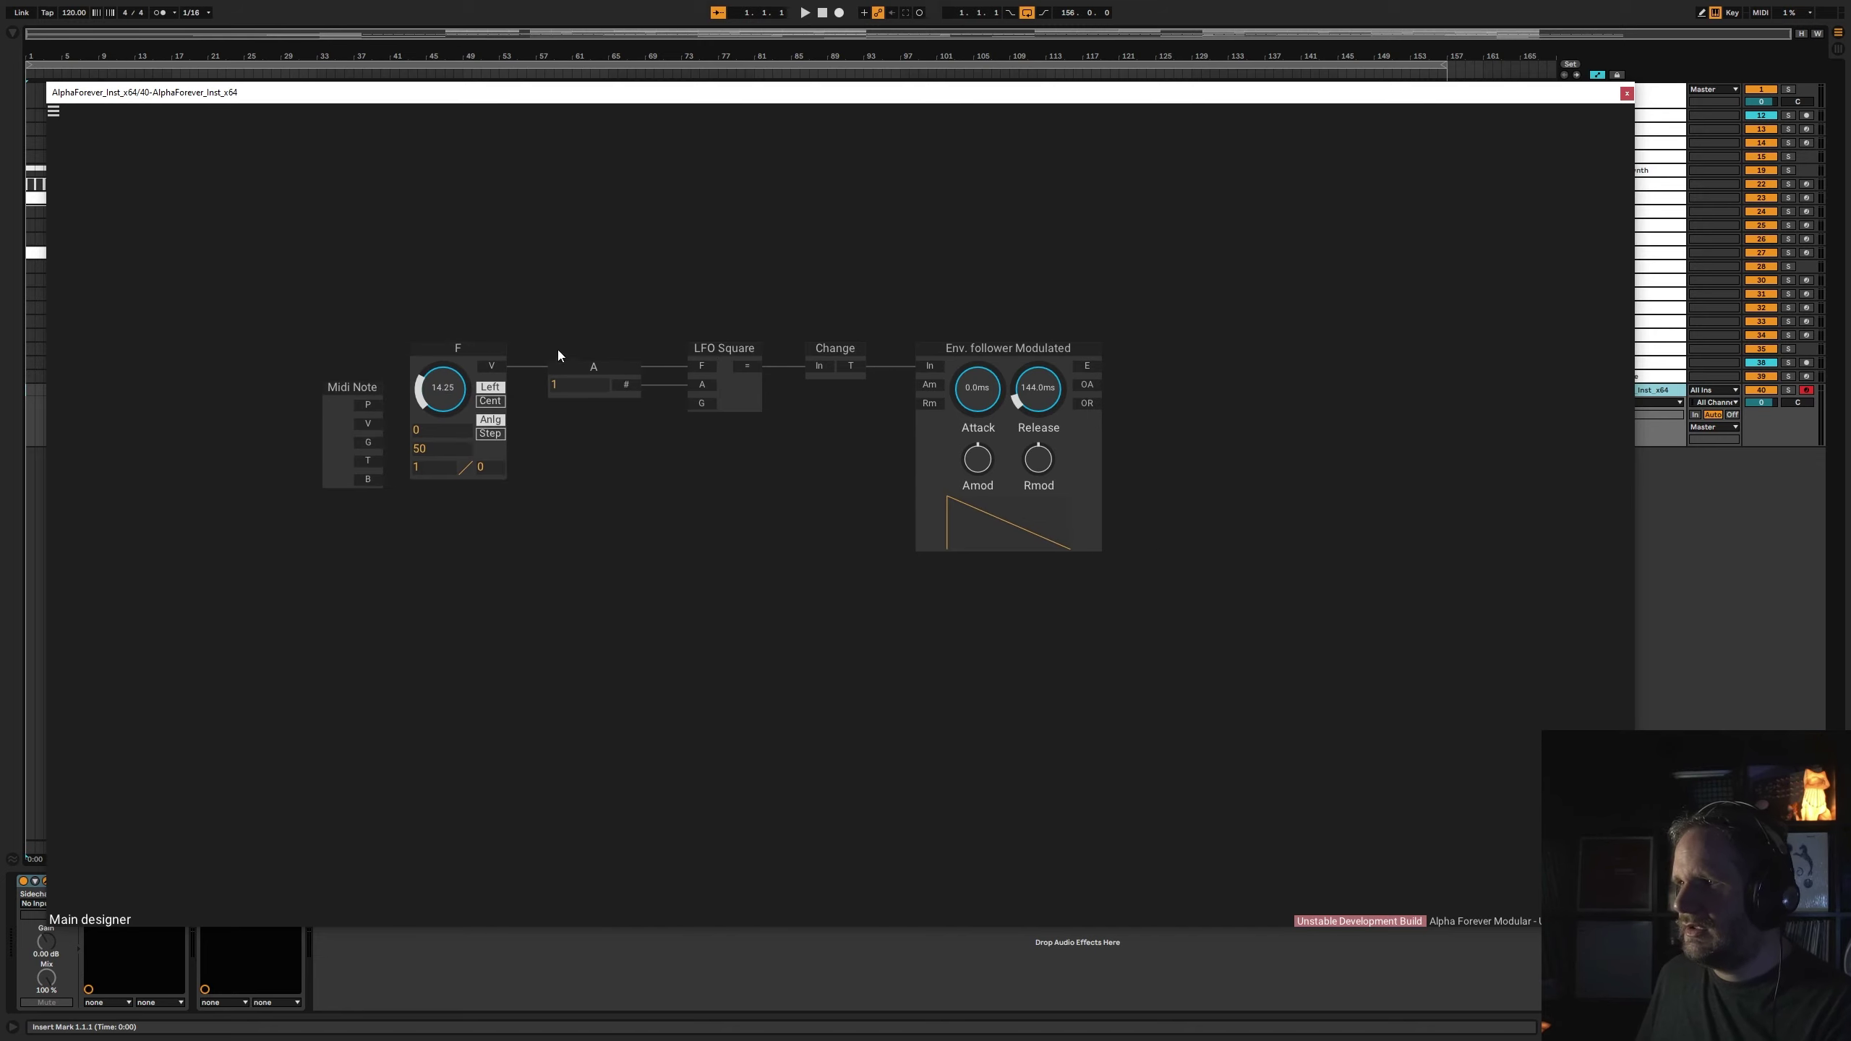
{"action": "left_click_drag", "start_coordinate": [513, 325], "coordinate": [788, 489]}
{"action": "left_click_drag", "start_coordinate": [733, 353], "coordinate": [686, 309]}
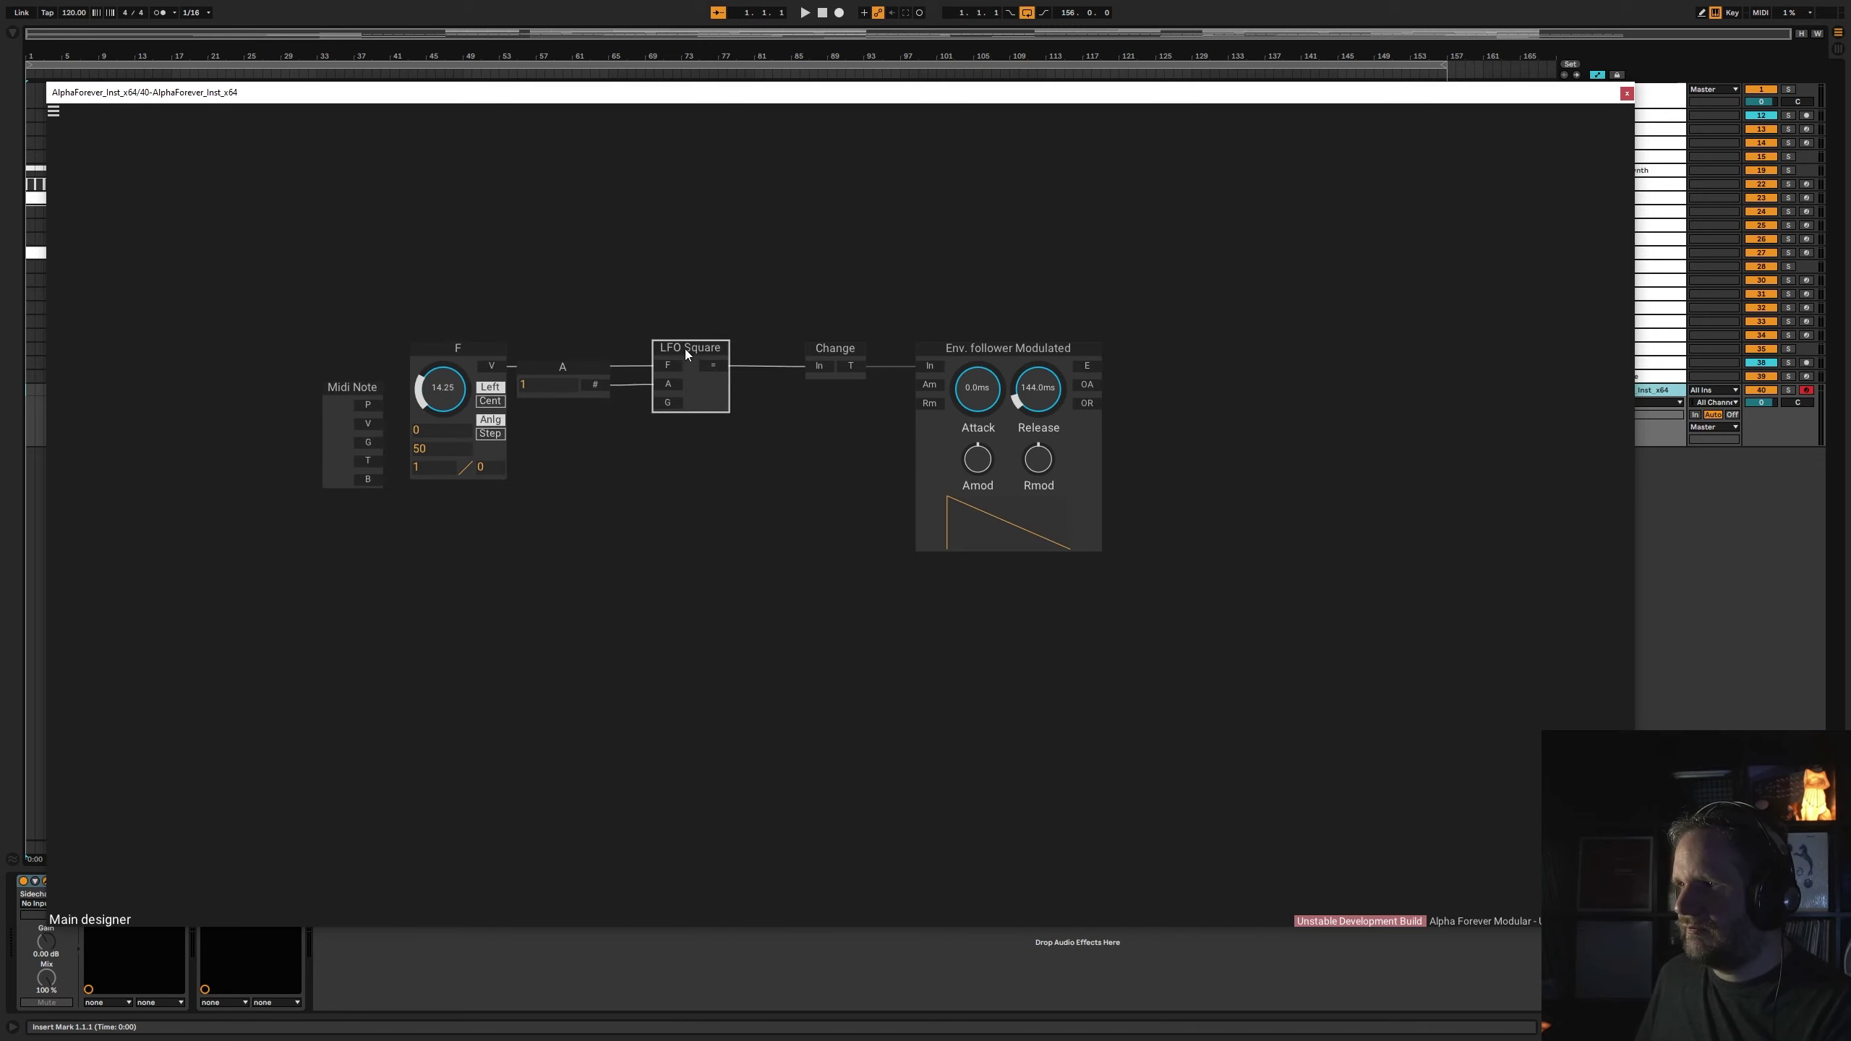
{"action": "left_click_drag", "start_coordinate": [944, 350], "coordinate": [842, 349]}
{"action": "left_click_drag", "start_coordinate": [1177, 431], "coordinate": [1090, 395]}
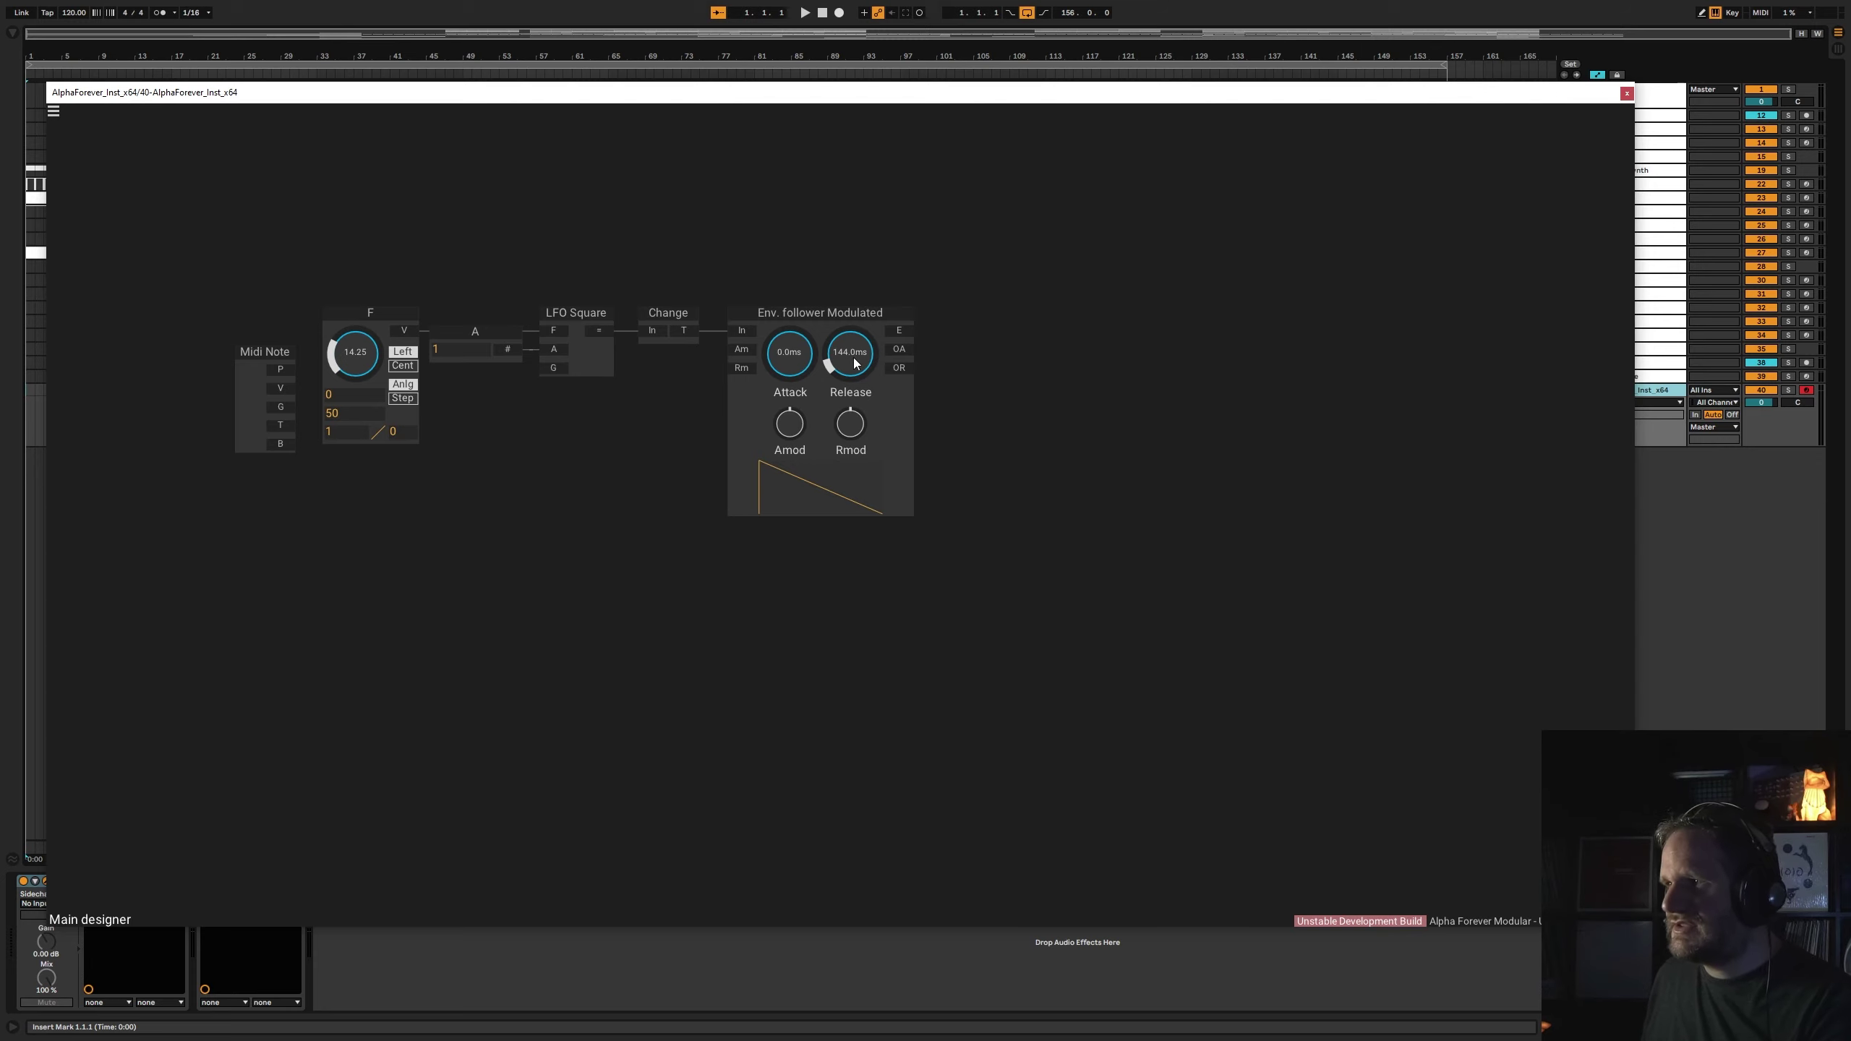
{"action": "left_click_drag", "start_coordinate": [955, 352], "coordinate": [901, 379]}
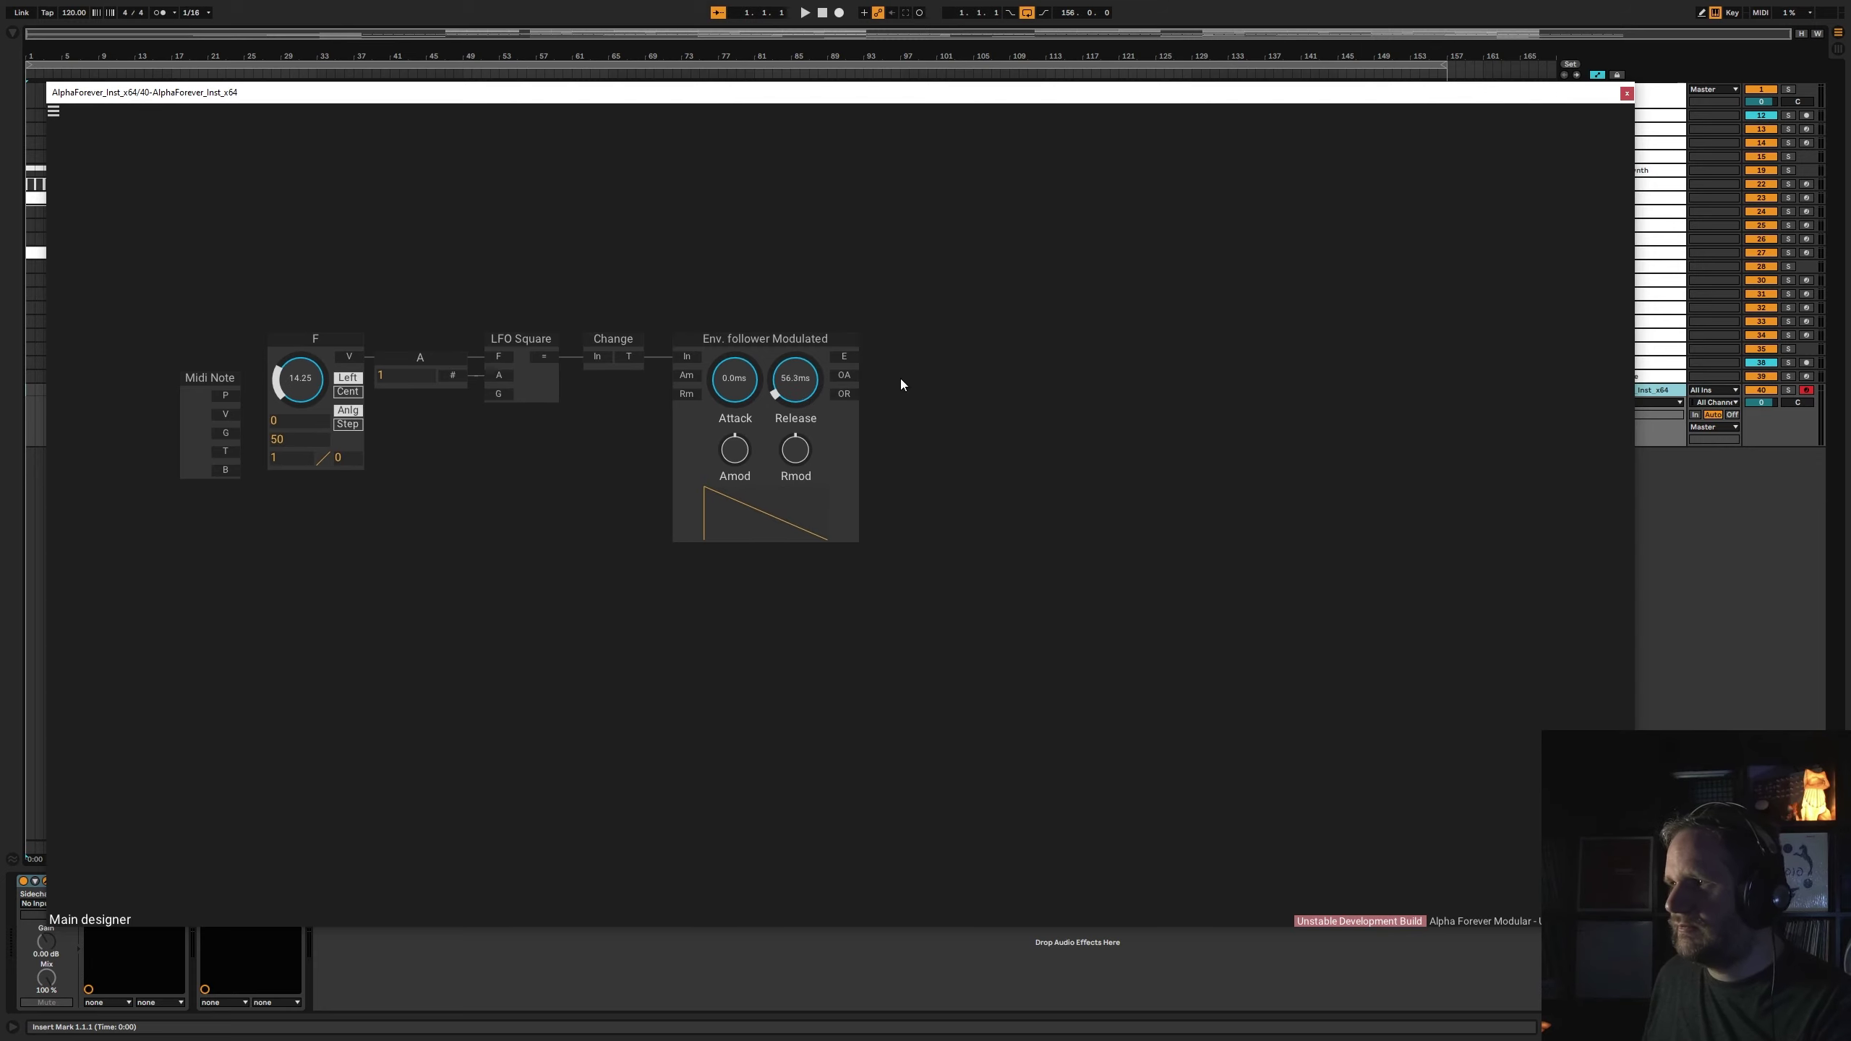
- Add a Scope module, place it above the Env. follower Modulated's level, and feed its IA input from the LFO Square output
{"action": "right_click", "coordinate": [850, 353]}
{"action": "type", "text": "sc"}
{"action": "left_click", "coordinate": [1019, 371]}
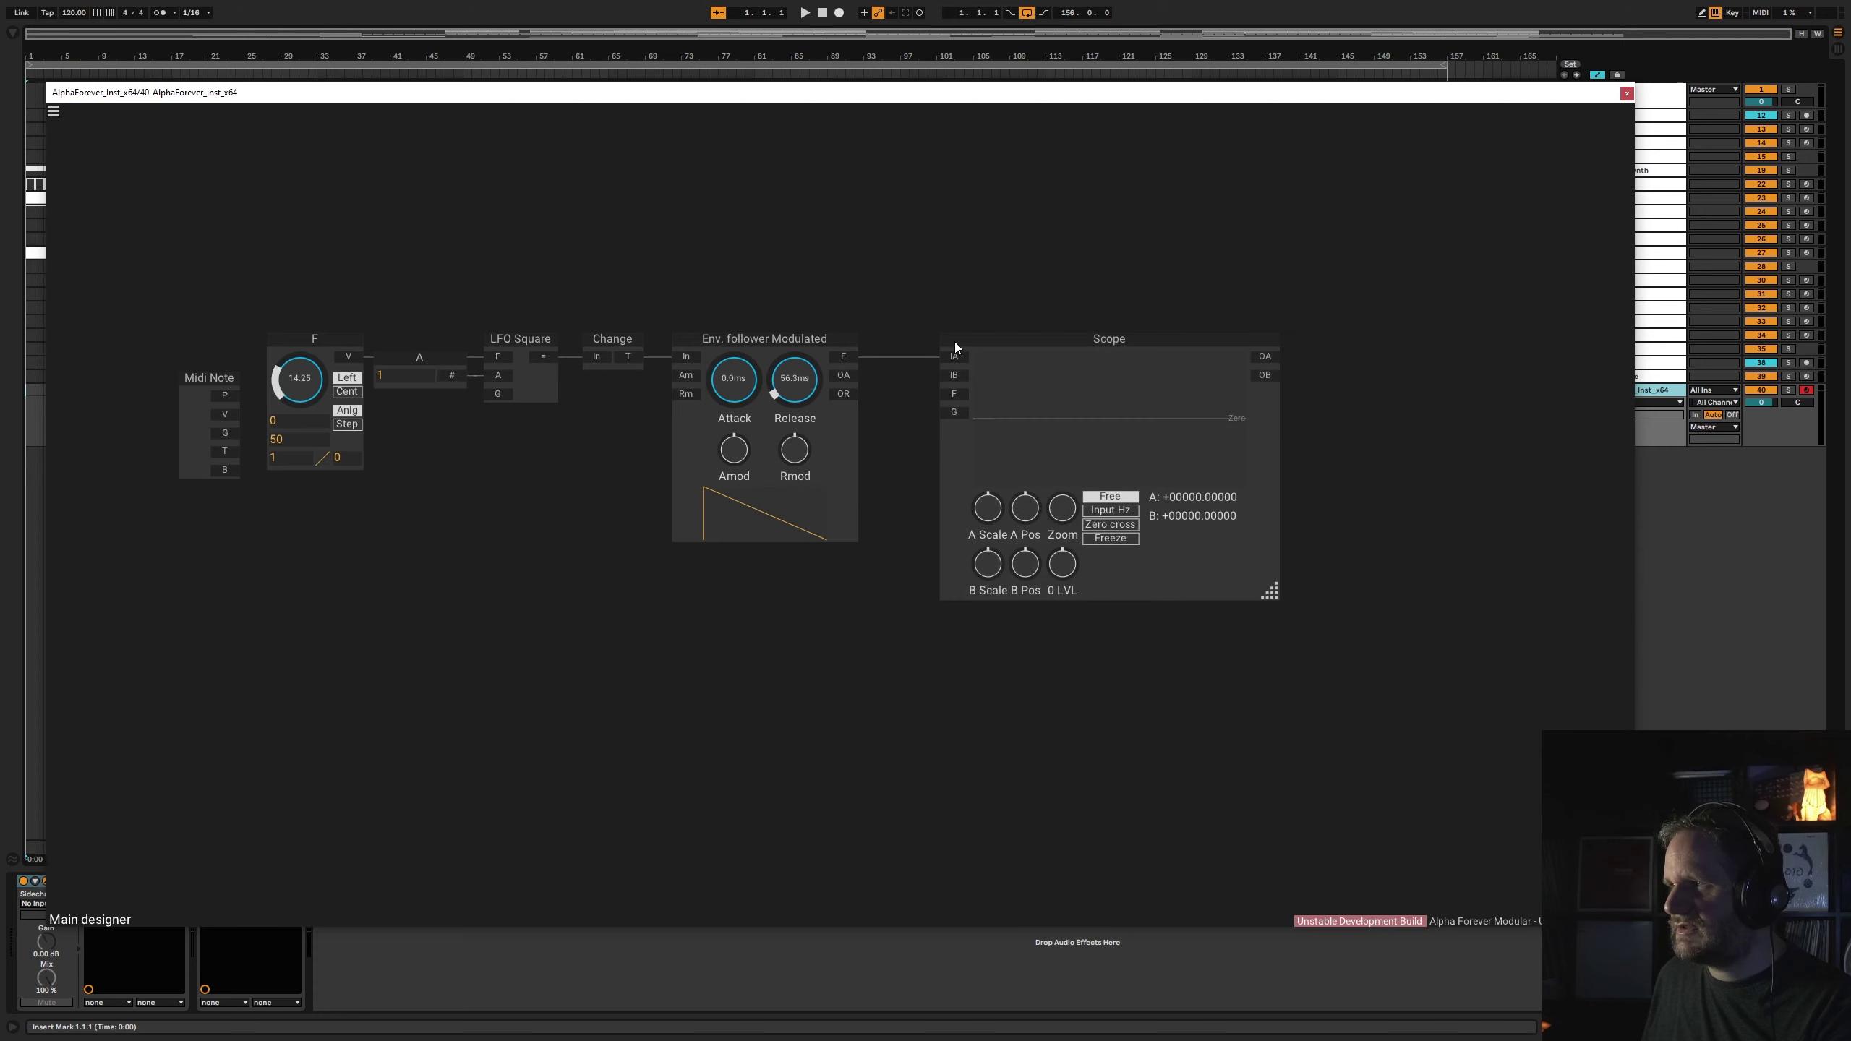
{"action": "left_click_drag", "start_coordinate": [920, 251], "coordinate": [935, 263]}
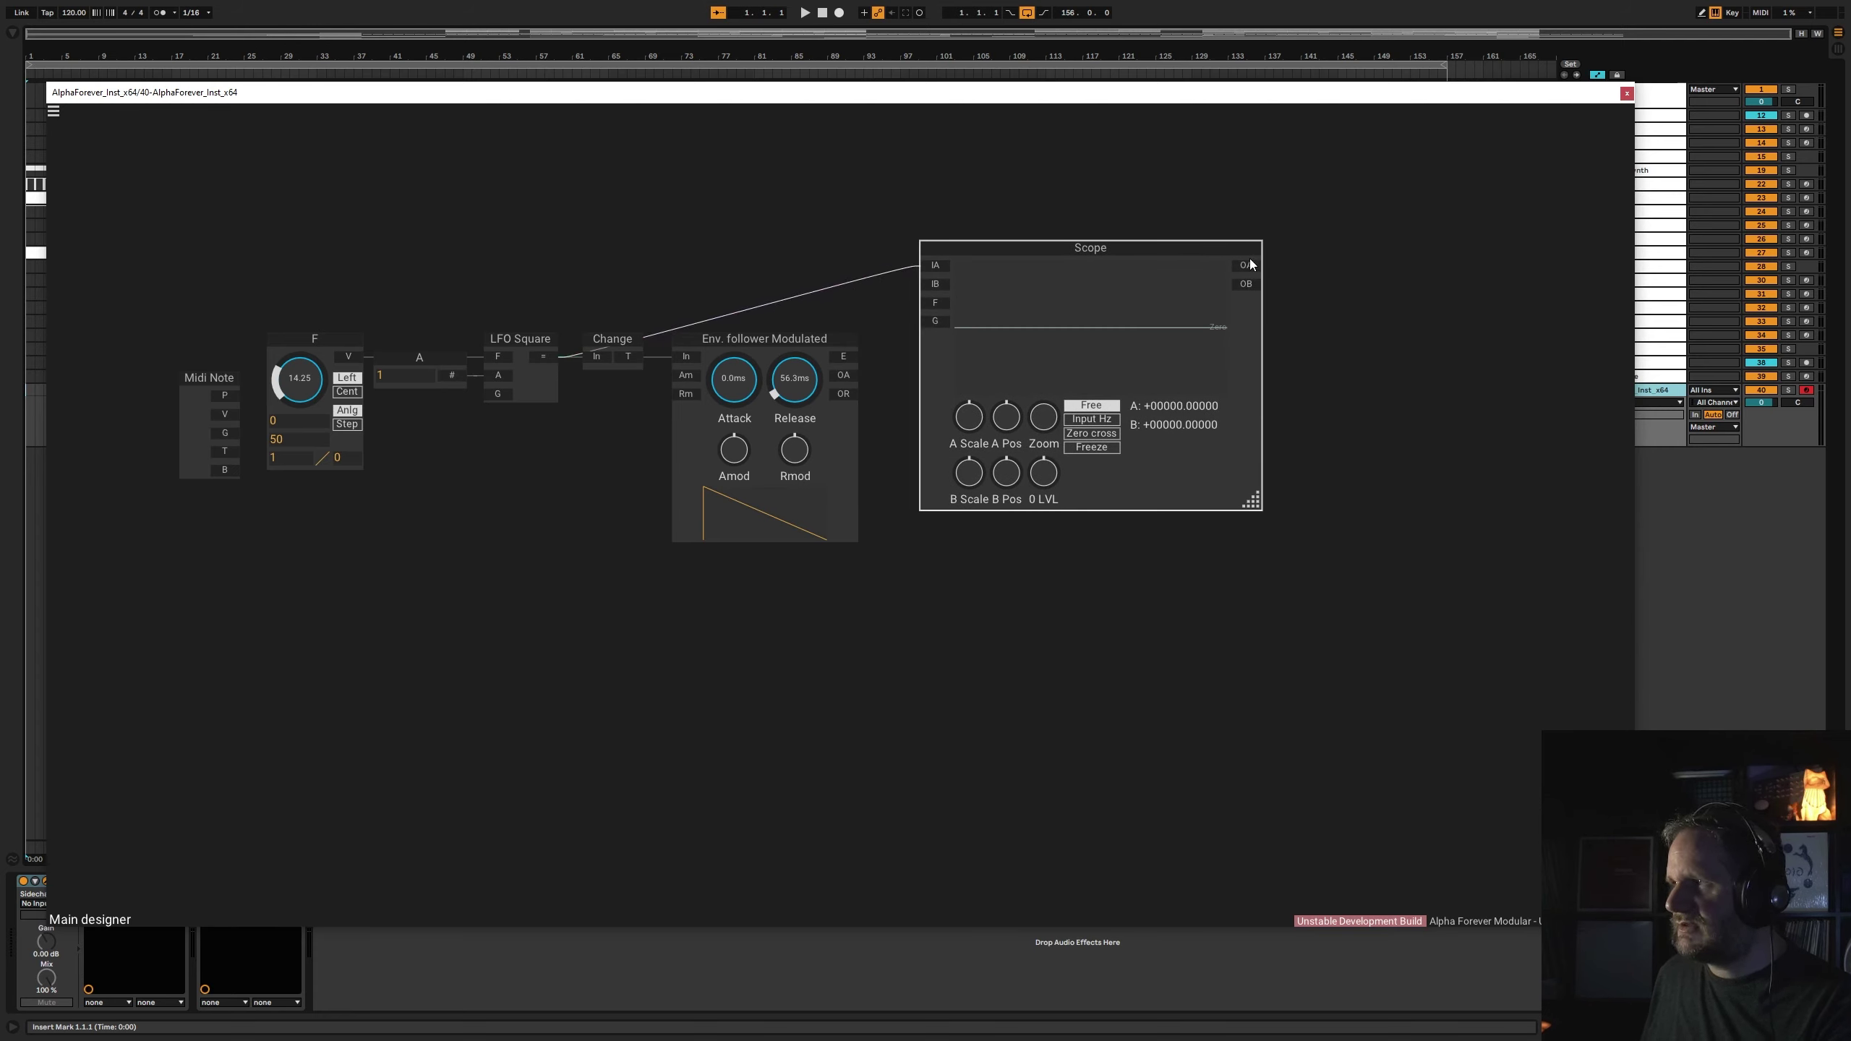
- Add a Gain Lin module at volume 0.00, wire both its outputs to the patch outputs, and feed its In1 from the Scope's OA
{"action": "right_click", "coordinate": [1370, 257]}
{"action": "type", "text": "gain"}
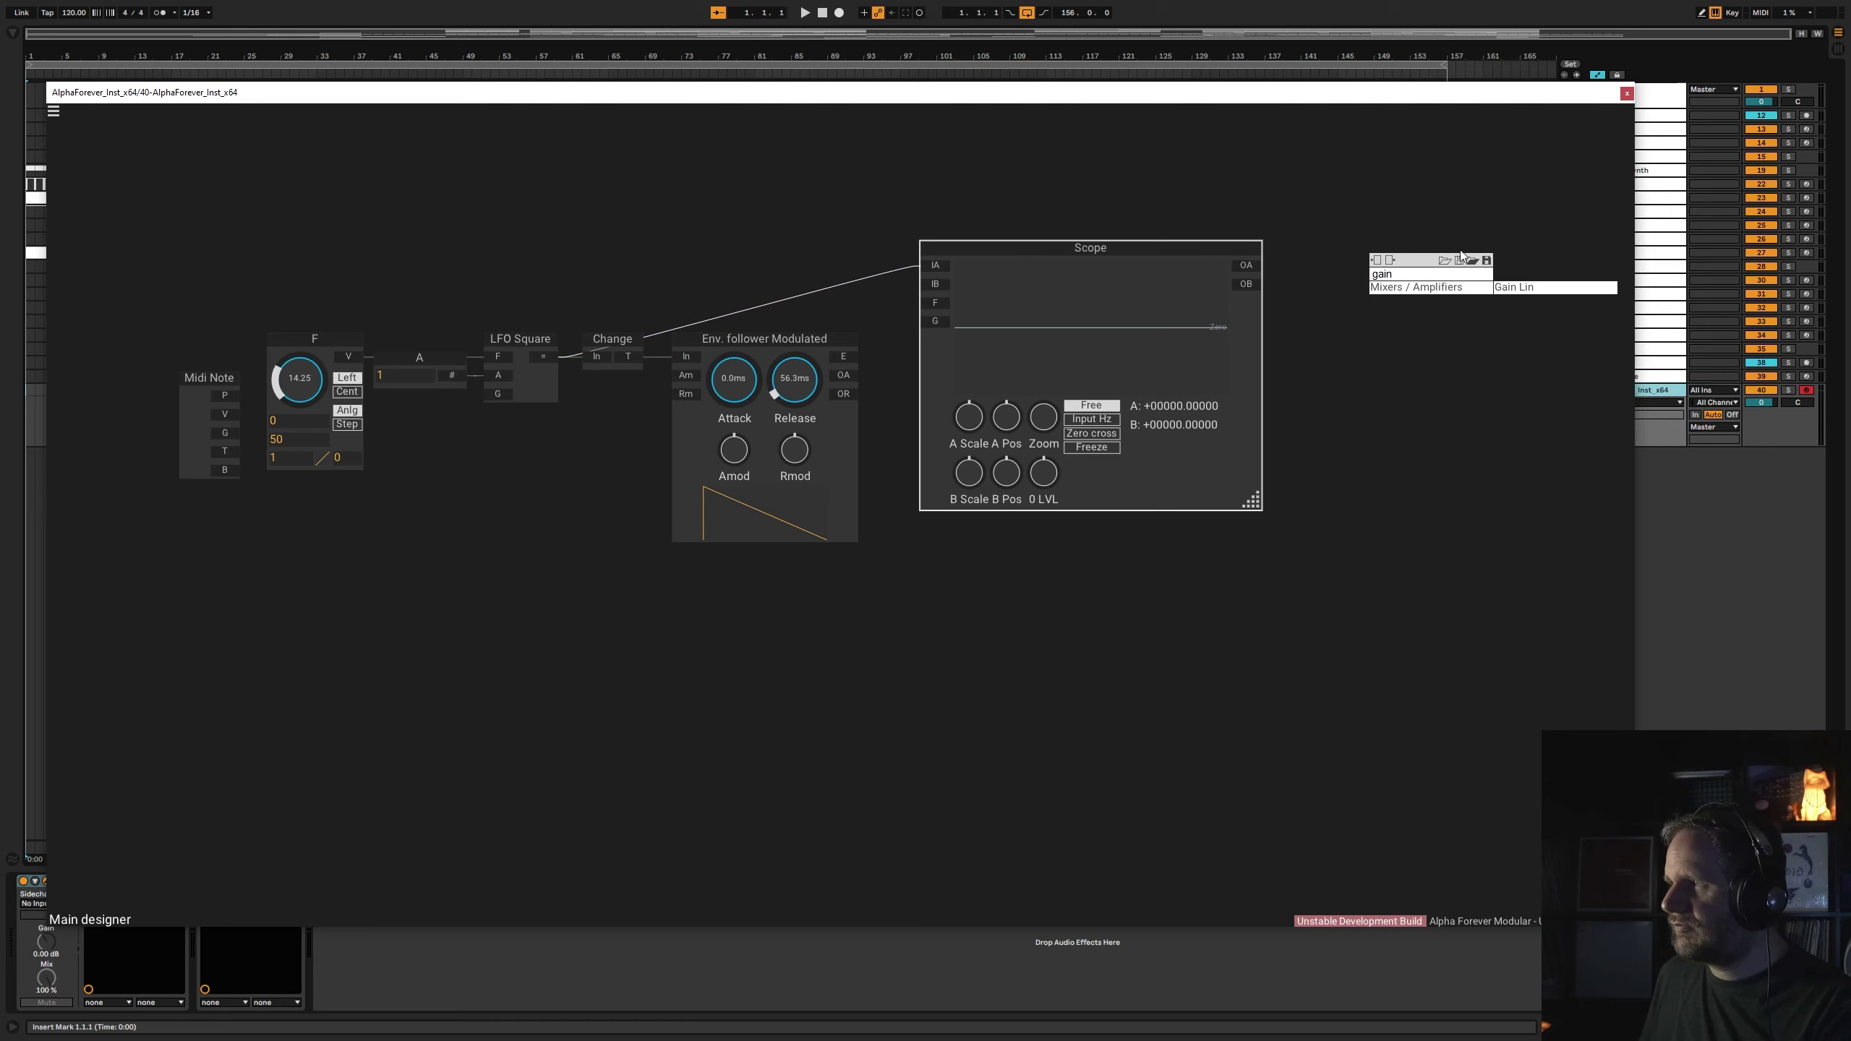
{"action": "left_click", "coordinate": [1514, 287]}
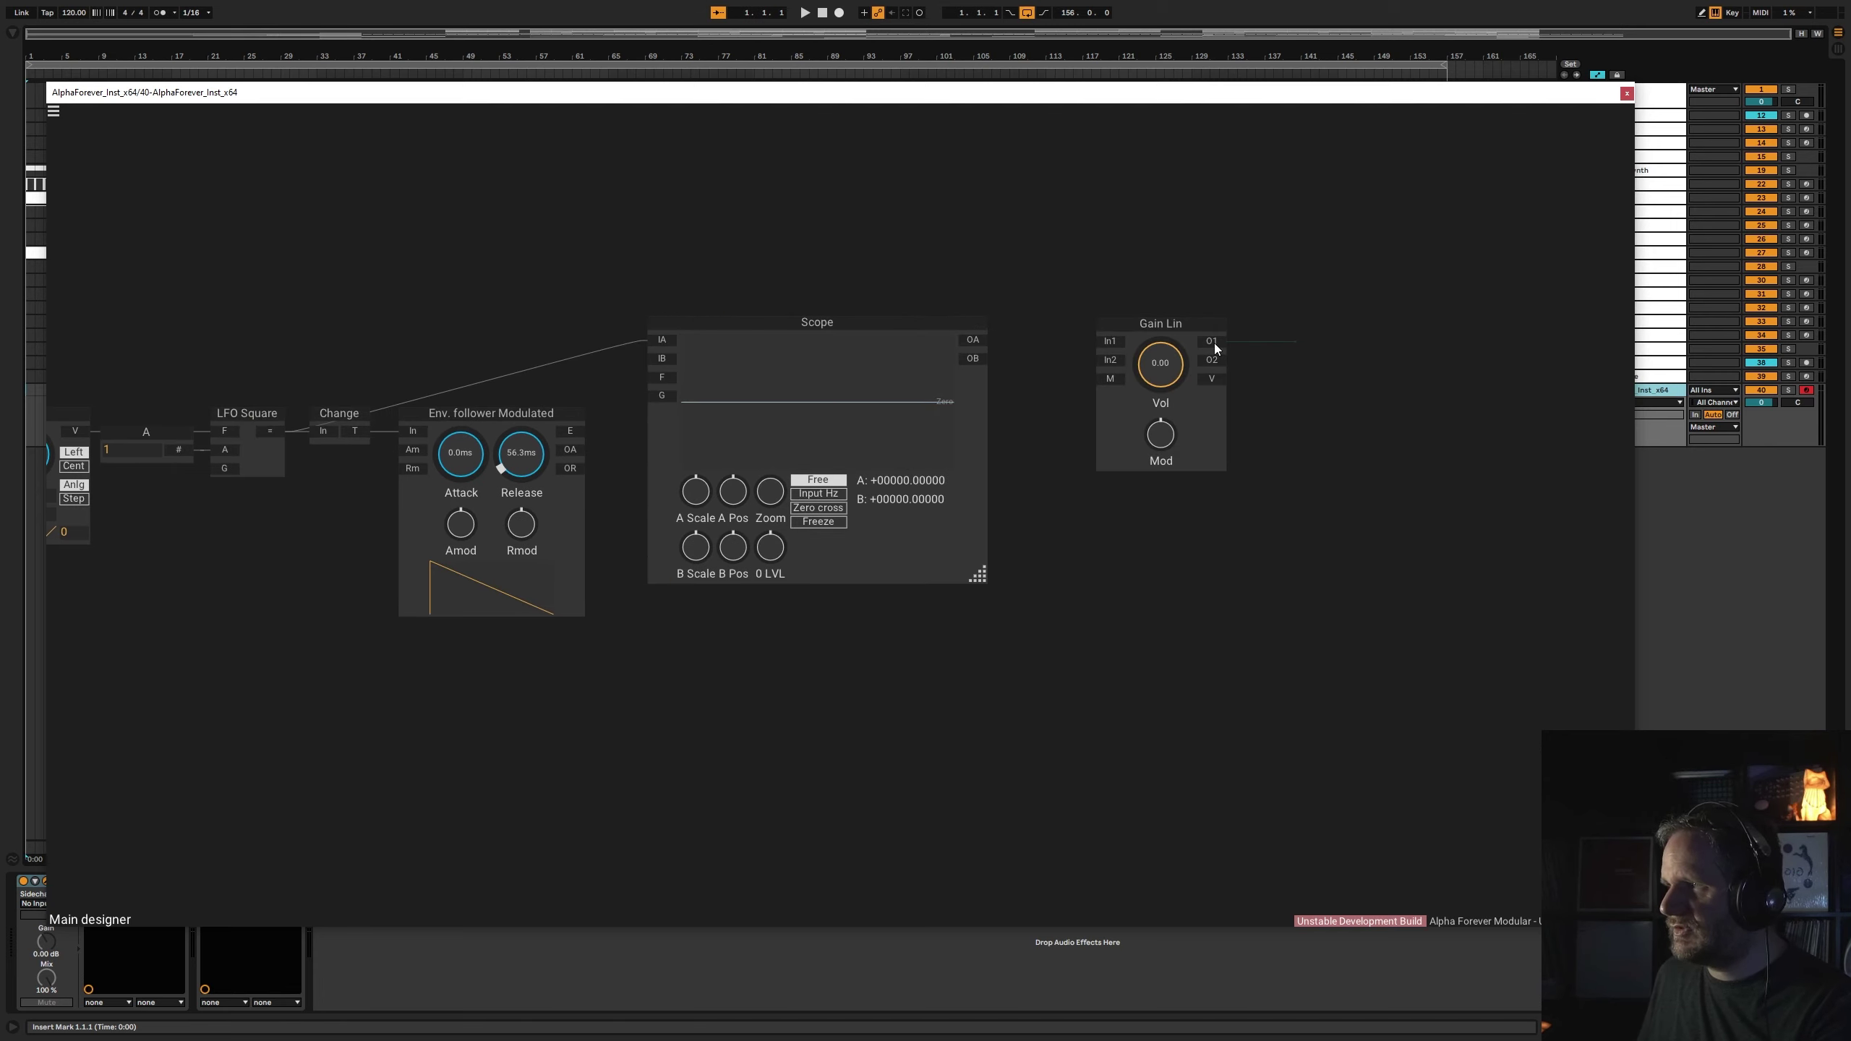
{"action": "double_click", "coordinate": [1215, 343]}
{"action": "double_click", "coordinate": [1213, 359]}
{"action": "left_click_drag", "start_coordinate": [975, 342], "coordinate": [1108, 338]}
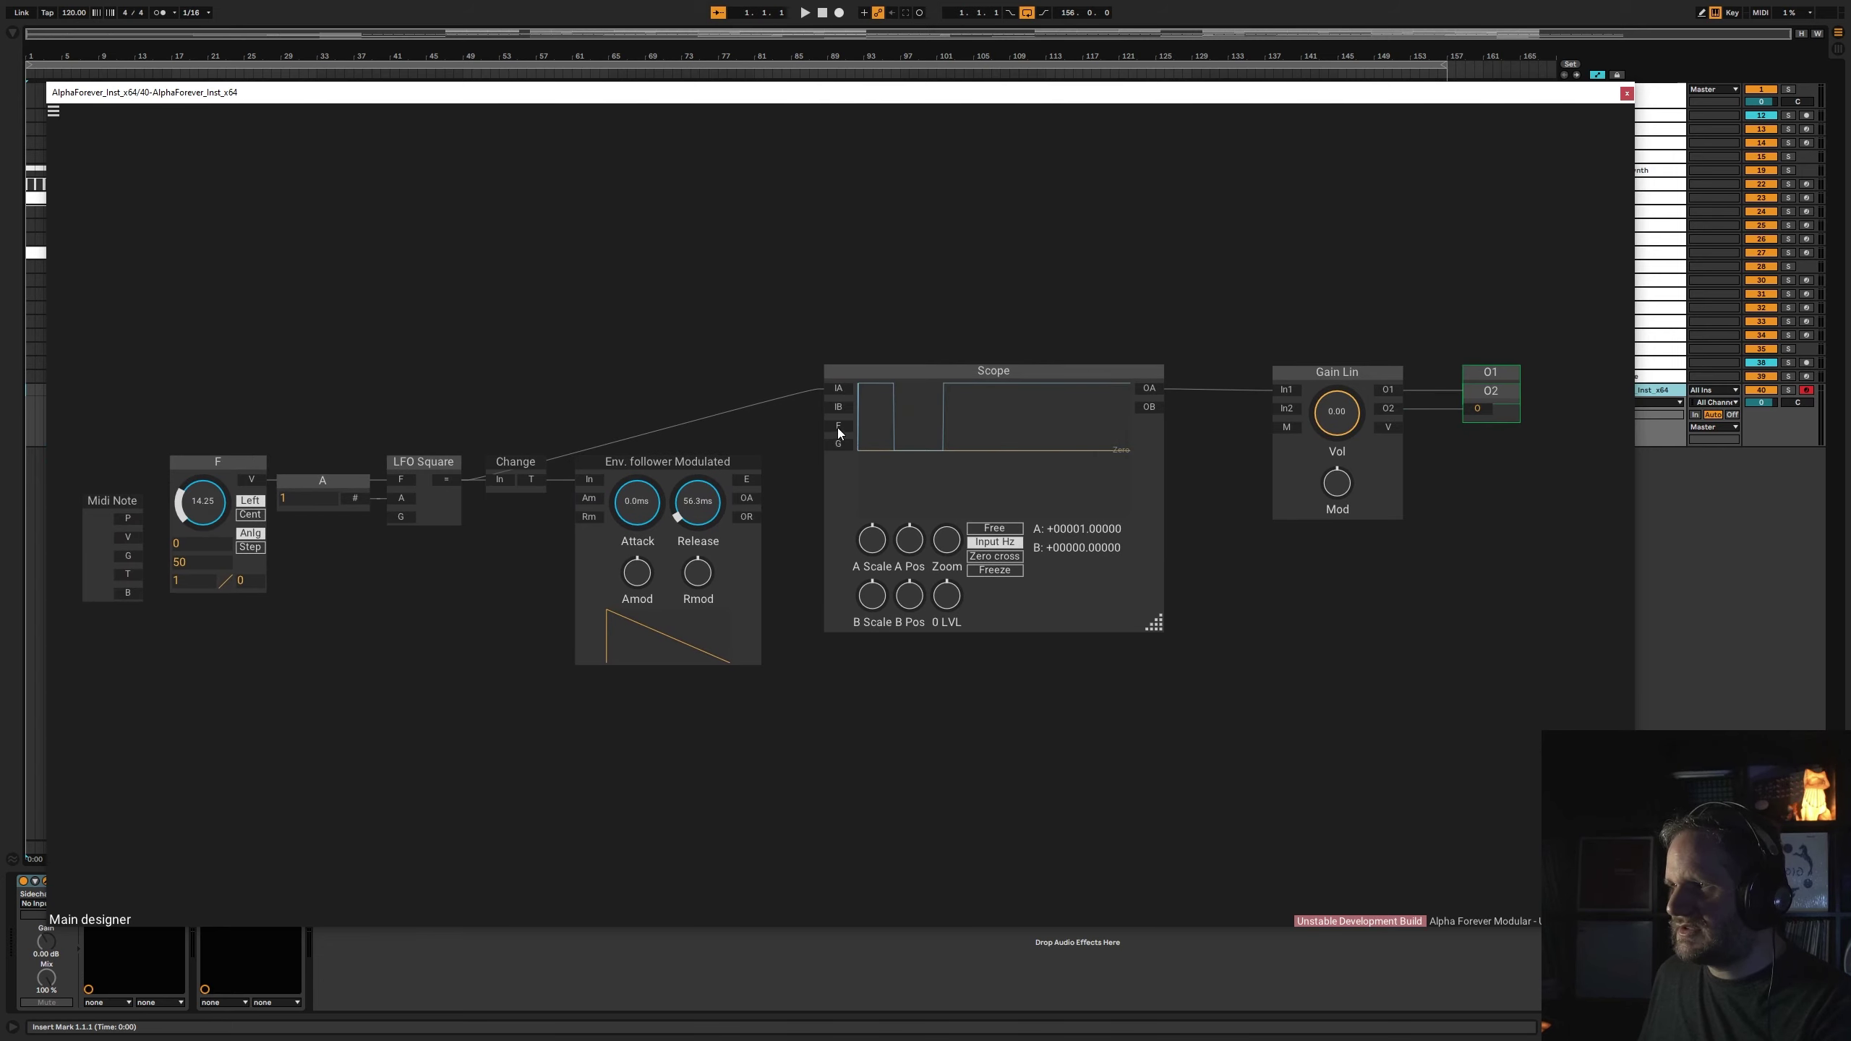
- Connect a constant of 1 to the Scope's F input and feed the Change module's T output into the Scope's IA input
{"action": "double_click", "coordinate": [837, 428]}
{"action": "left_click_drag", "start_coordinate": [747, 408], "coordinate": [747, 298]}
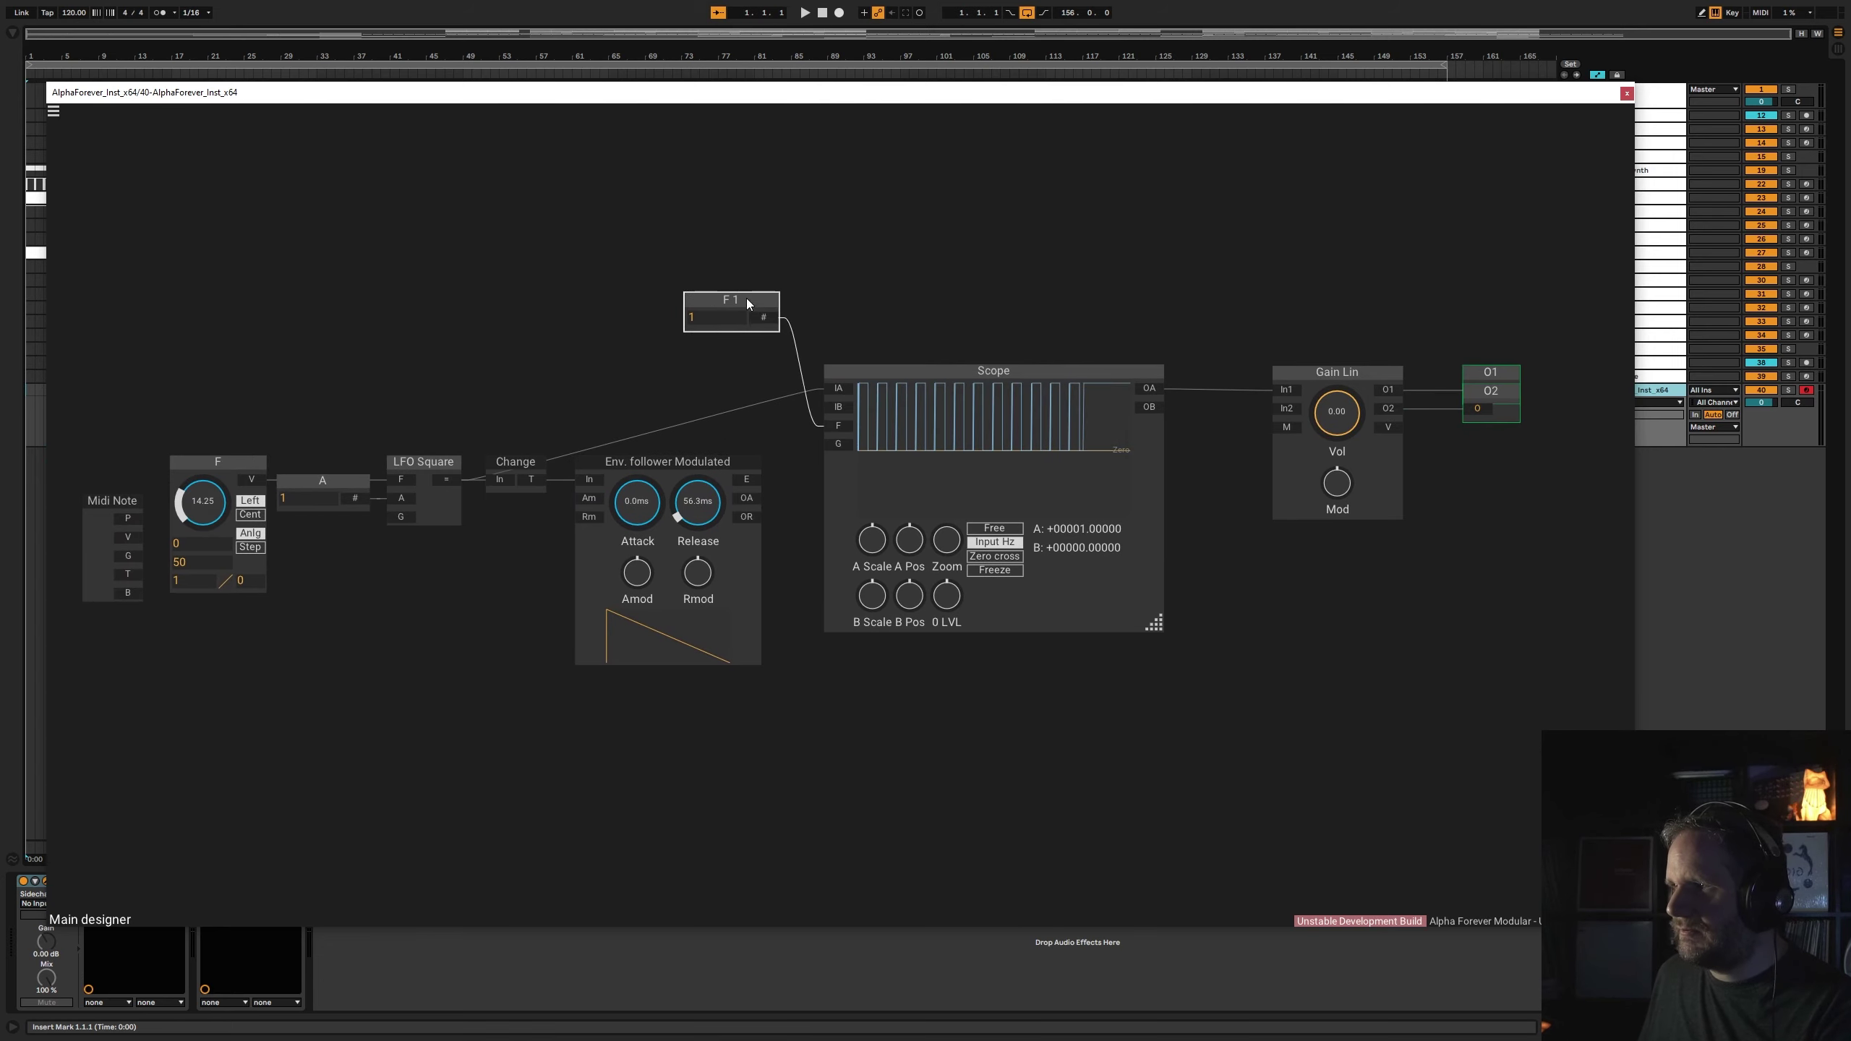
{"action": "left_click", "coordinate": [496, 458]}
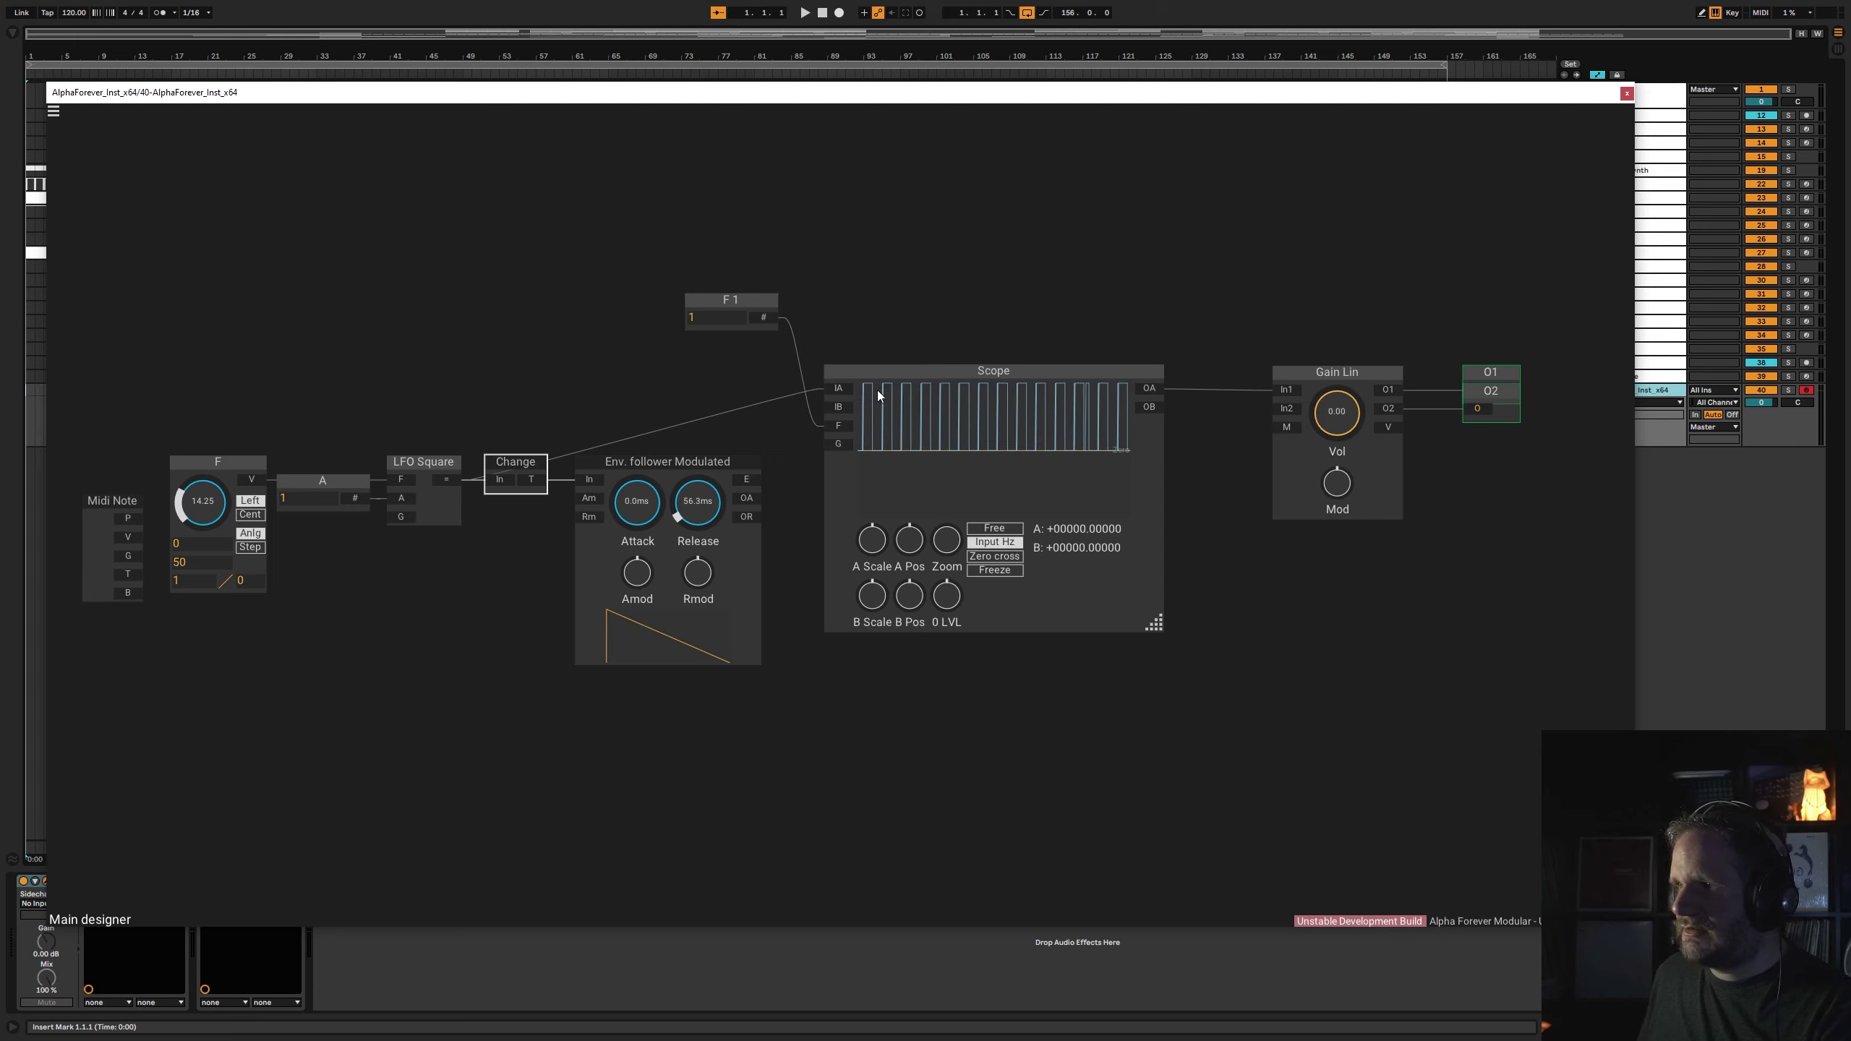
{"action": "left_click_drag", "start_coordinate": [533, 481], "coordinate": [836, 391]}
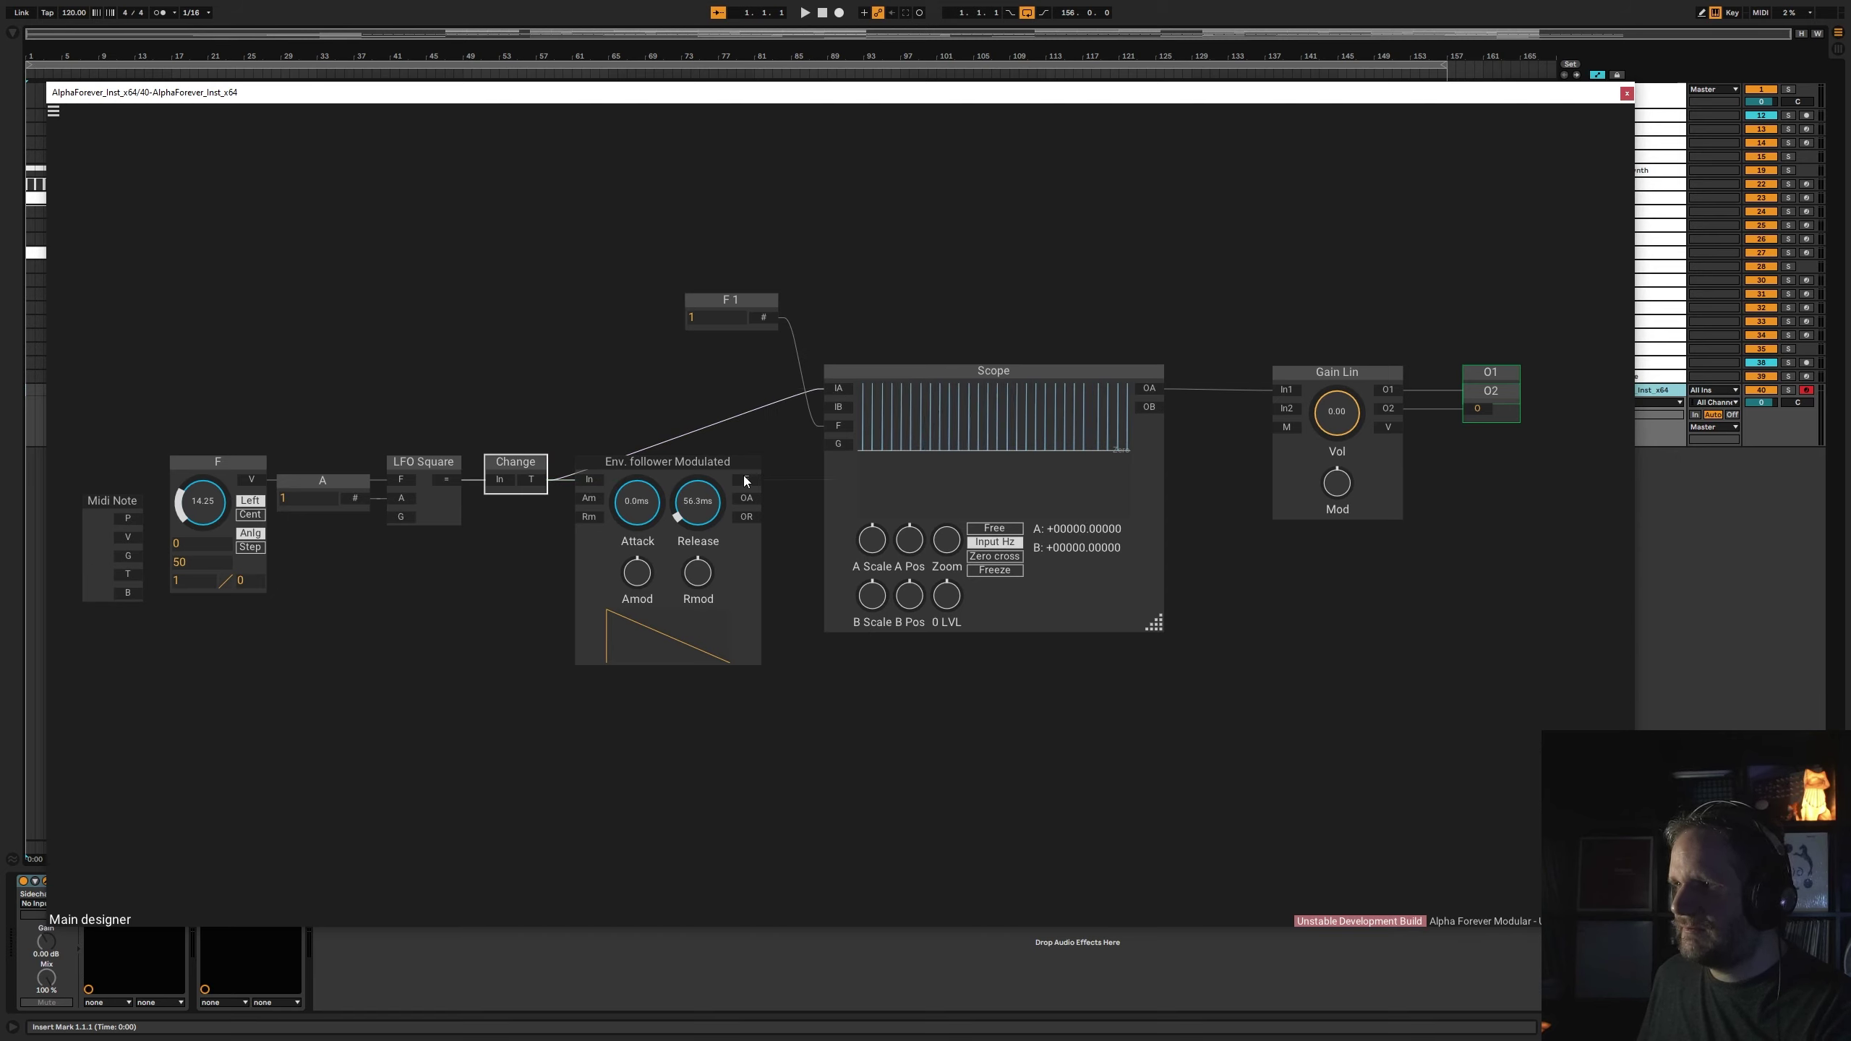
- Feed the envelope follower's E output into the Scope's IA input and set the follower's release to 36 ms
{"action": "left_click_drag", "start_coordinate": [743, 475], "coordinate": [830, 388]}
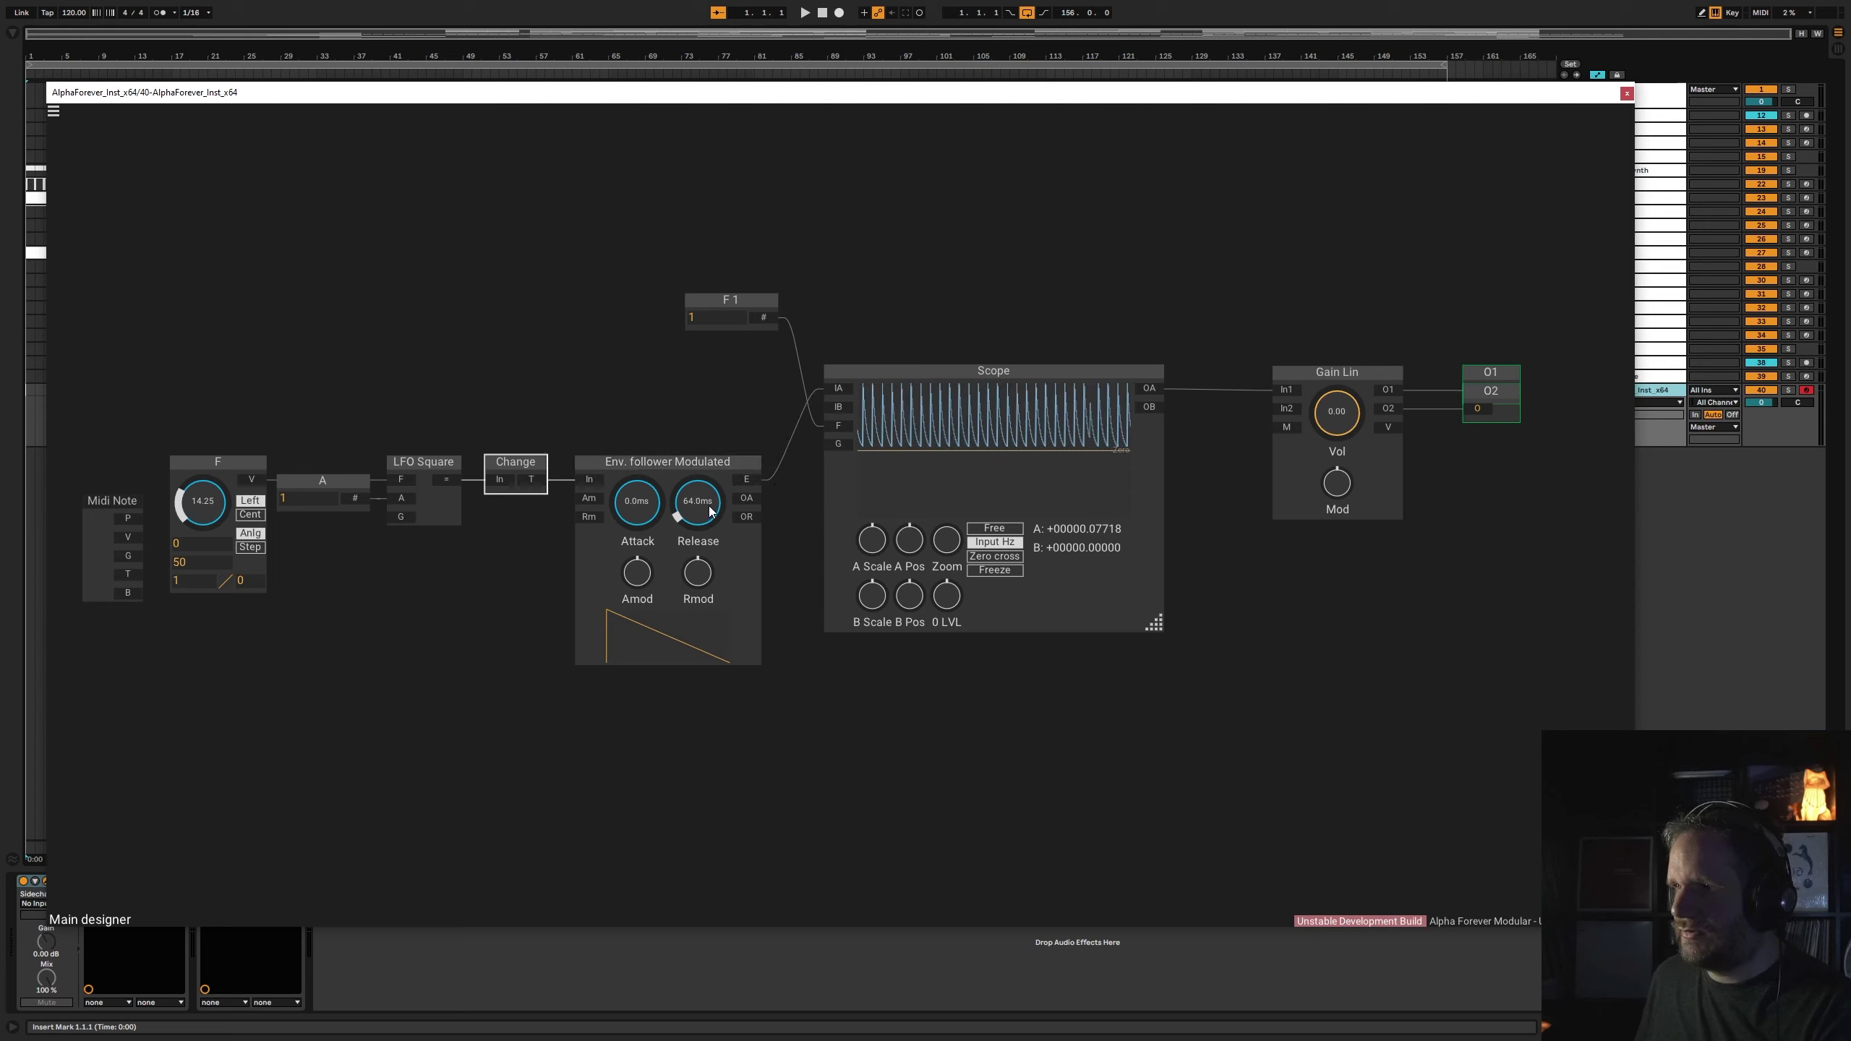
{"action": "left_click_drag", "start_coordinate": [709, 509], "coordinate": [710, 516]}
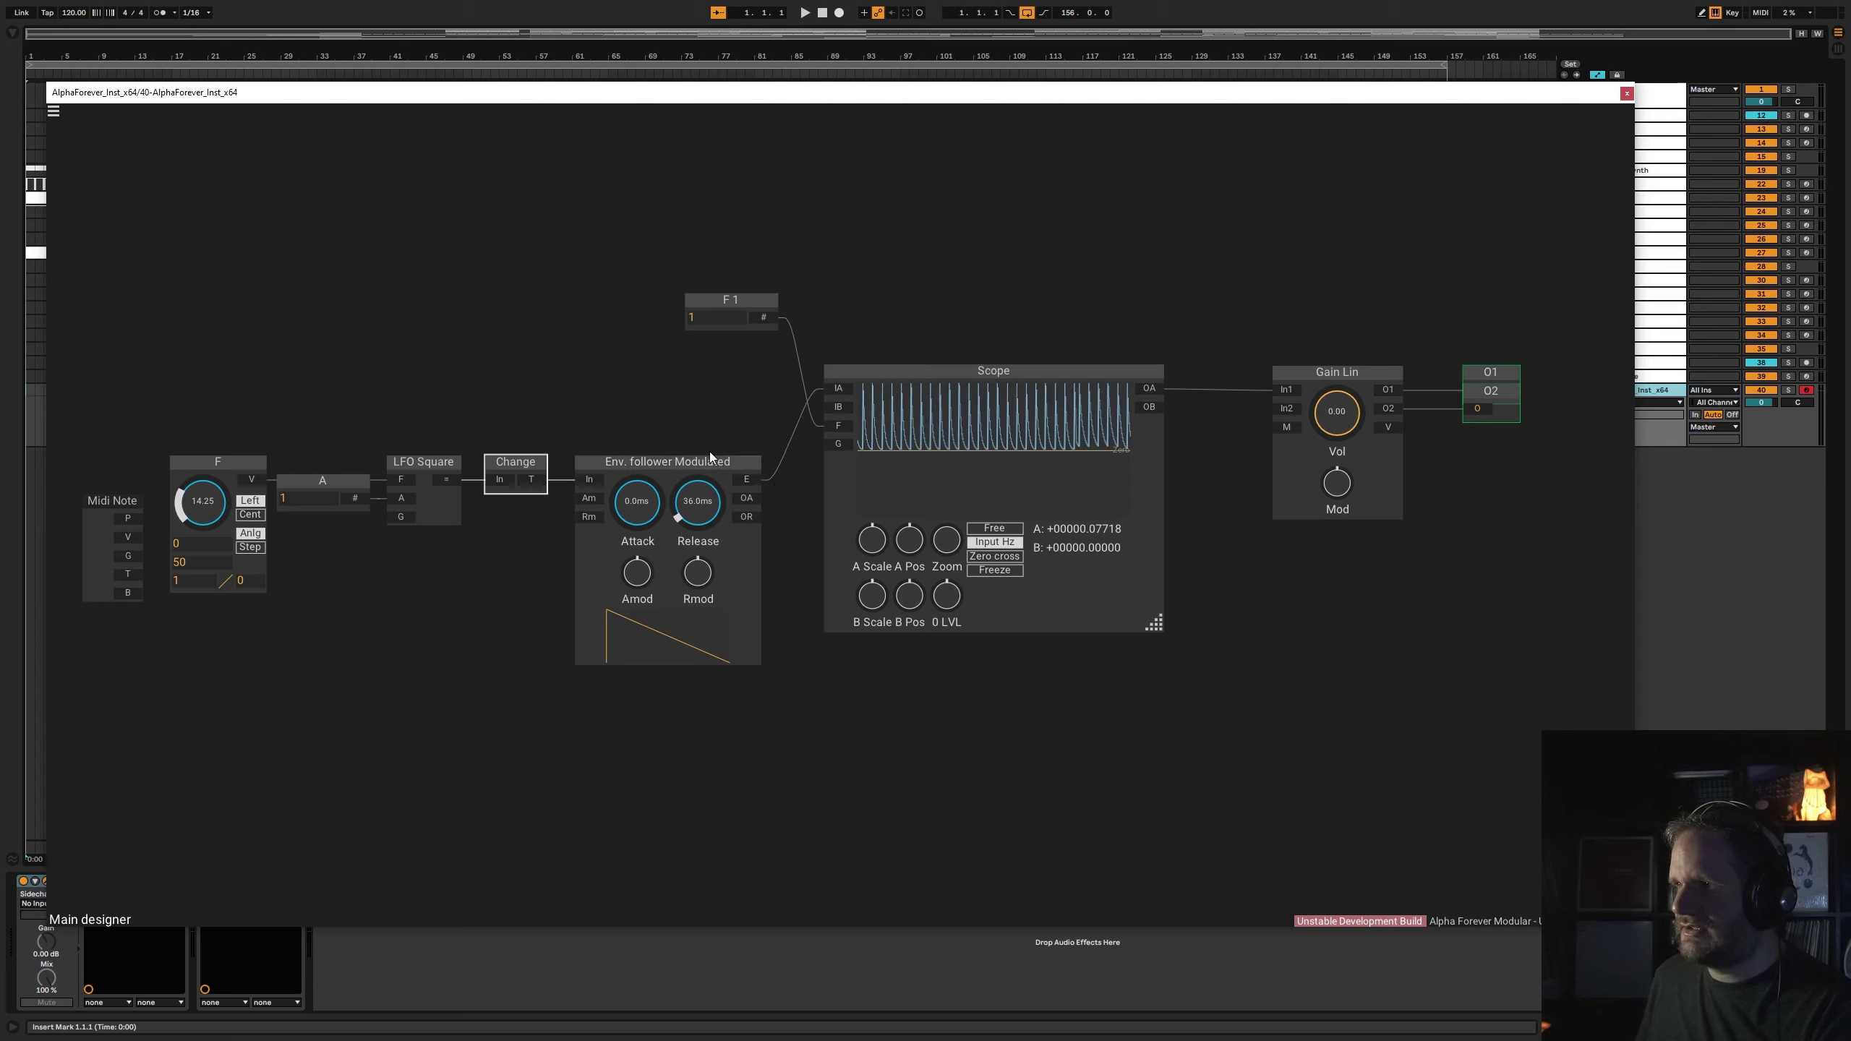
{"action": "left_click_drag", "start_coordinate": [787, 386], "coordinate": [758, 350]}
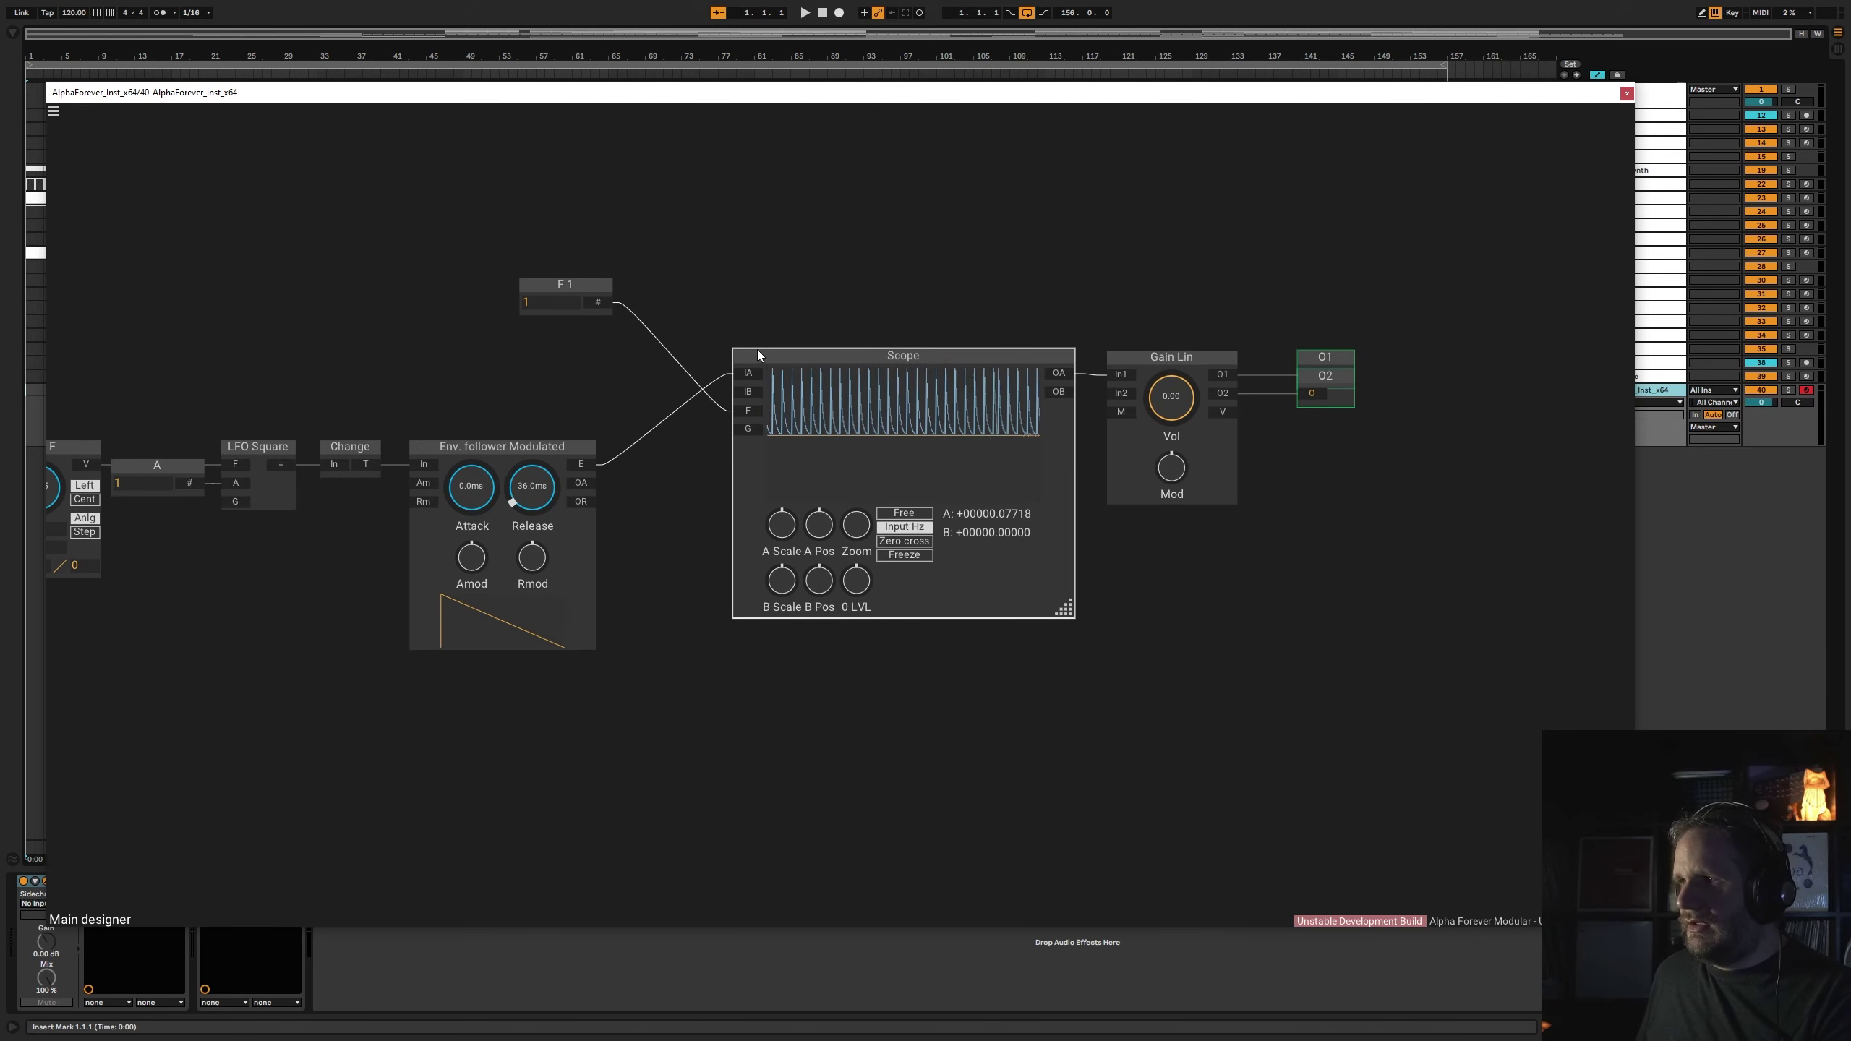
- Add a Delay module and place it below the Scope
{"action": "right_click", "coordinate": [703, 663]}
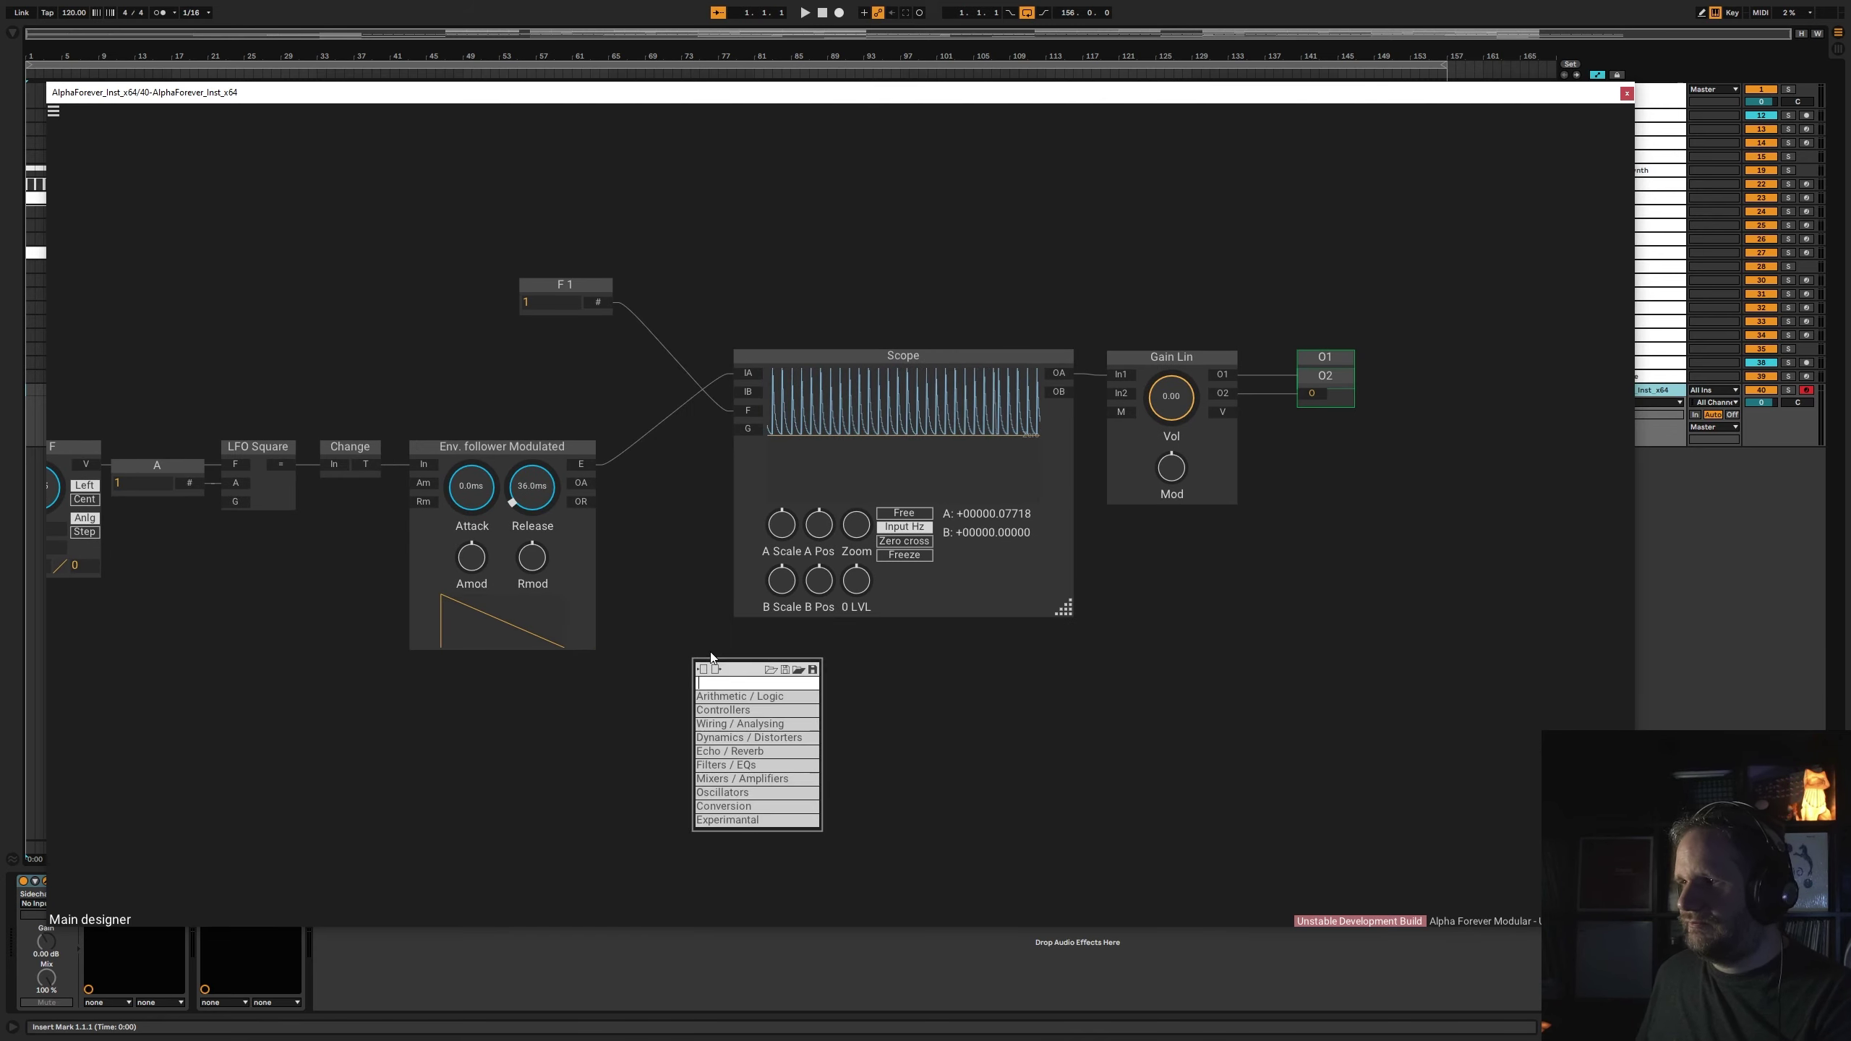
{"action": "type", "text": "dela"}
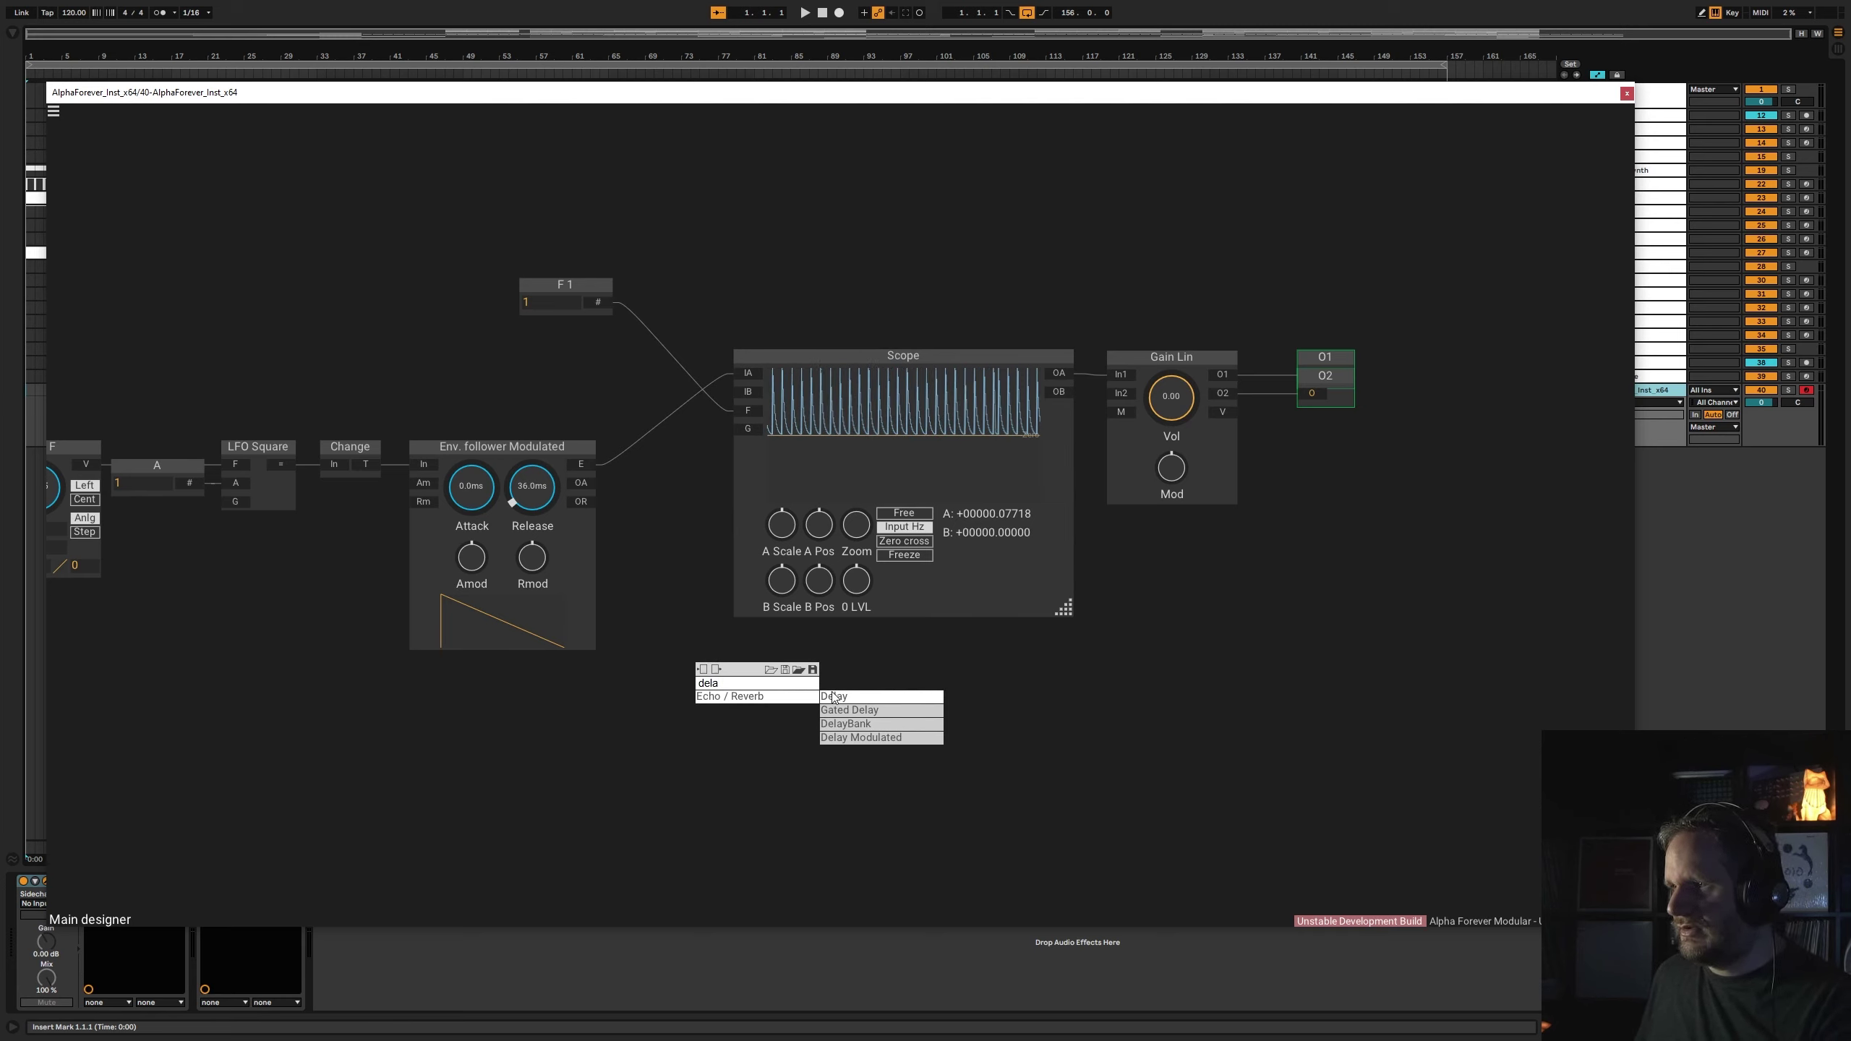
{"action": "key", "text": "Return"}
{"action": "left_click_drag", "start_coordinate": [742, 660], "coordinate": [867, 658]}
- Insert an Add module between the envelope follower's E output and the Scope, next to the follower
{"action": "right_click", "coordinate": [582, 464]}
{"action": "type", "text": "add"}
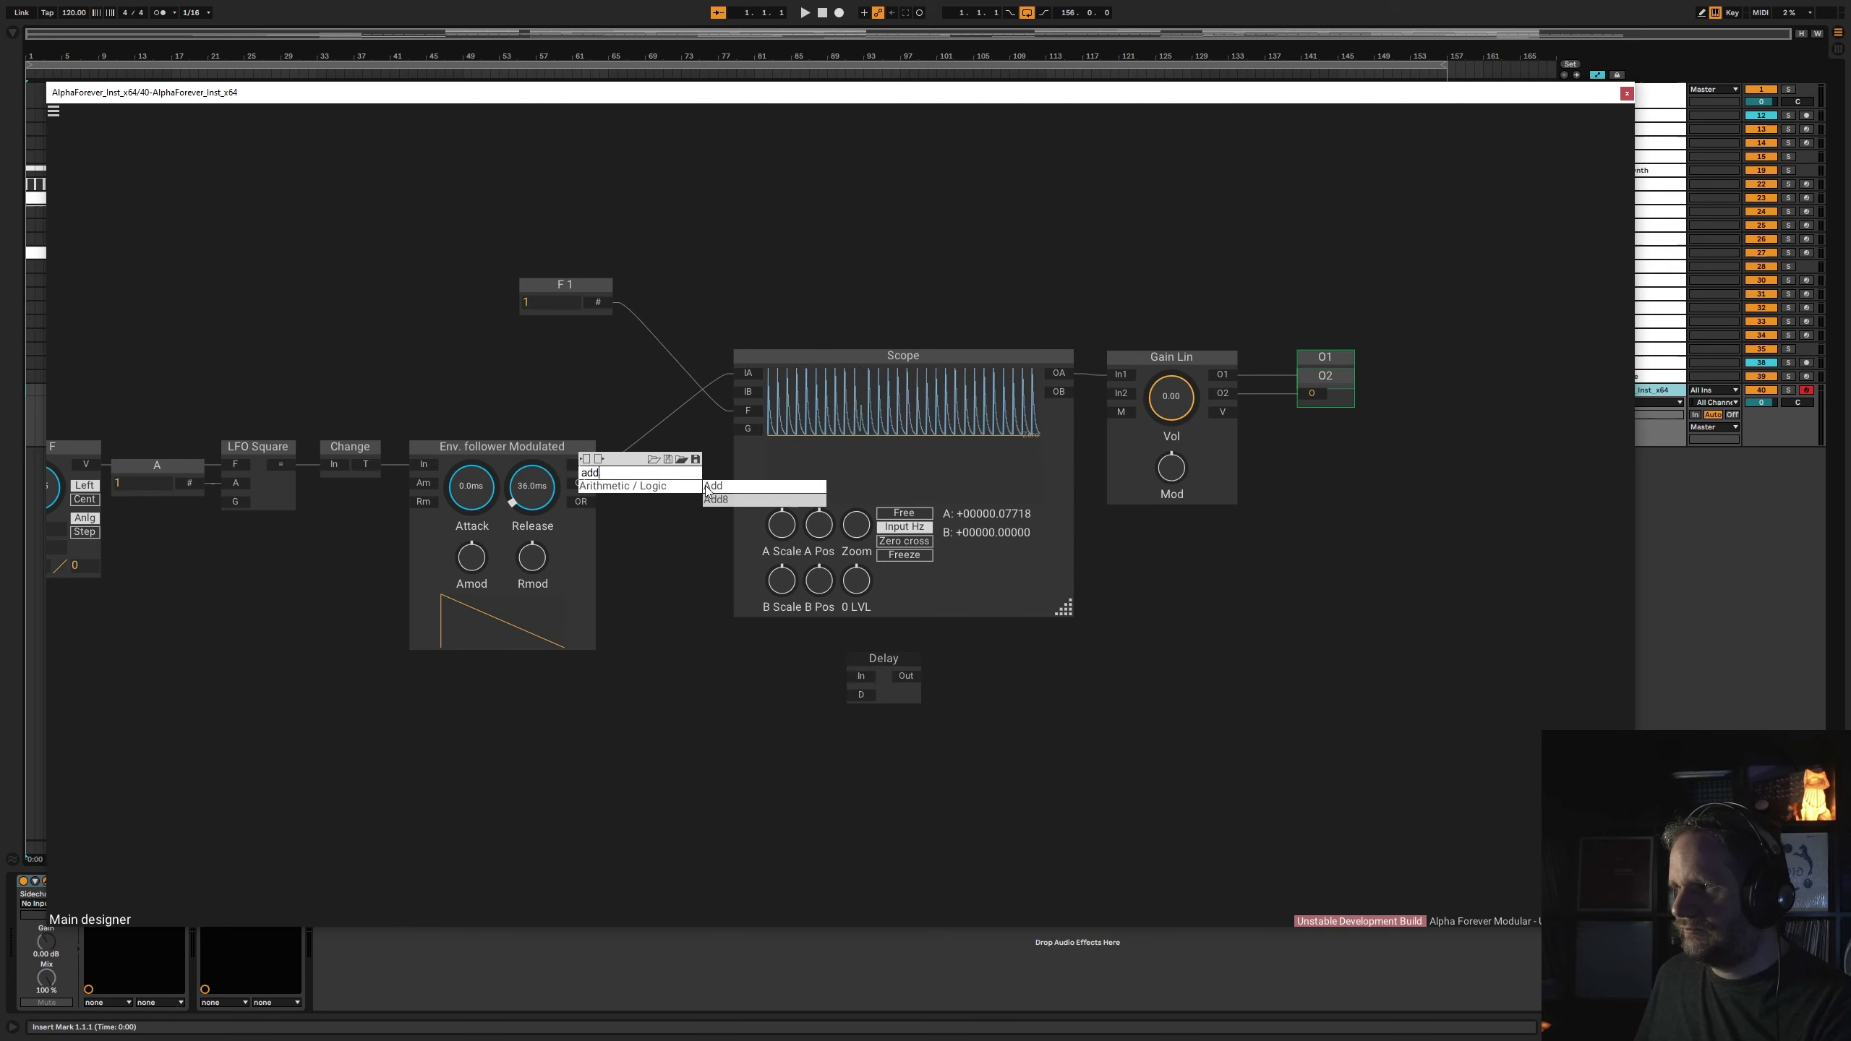
{"action": "key", "text": "Return"}
{"action": "left_click_drag", "start_coordinate": [693, 460], "coordinate": [632, 460]}
- Move the Scope, Gain Lin, outputs and F 1 constant farther right, and connect the Add output to the Delay placed beside it
{"action": "left_click_drag", "start_coordinate": [685, 313], "coordinate": [1448, 626]}
{"action": "left_click_drag", "start_coordinate": [799, 360], "coordinate": [1233, 348]}
{"action": "left_click_drag", "start_coordinate": [582, 286], "coordinate": [1108, 380]}
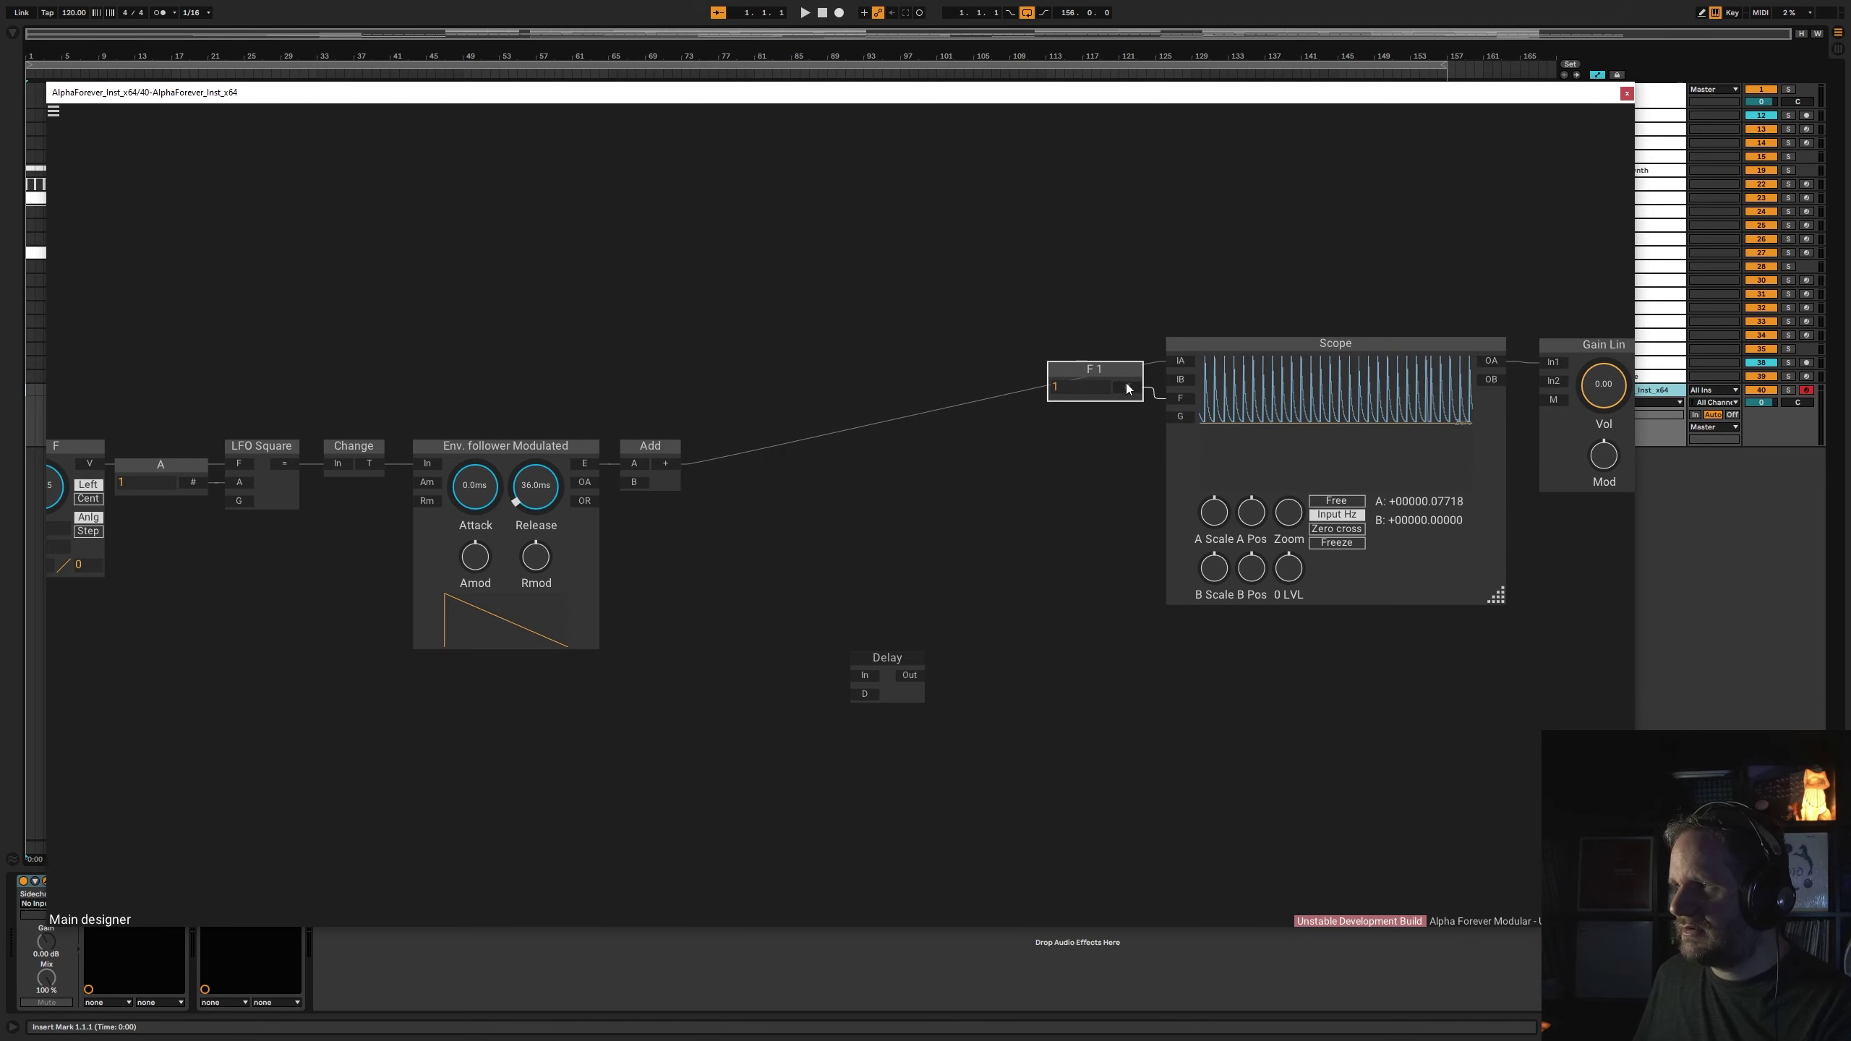
{"action": "left_click_drag", "start_coordinate": [668, 463], "coordinate": [764, 478]}
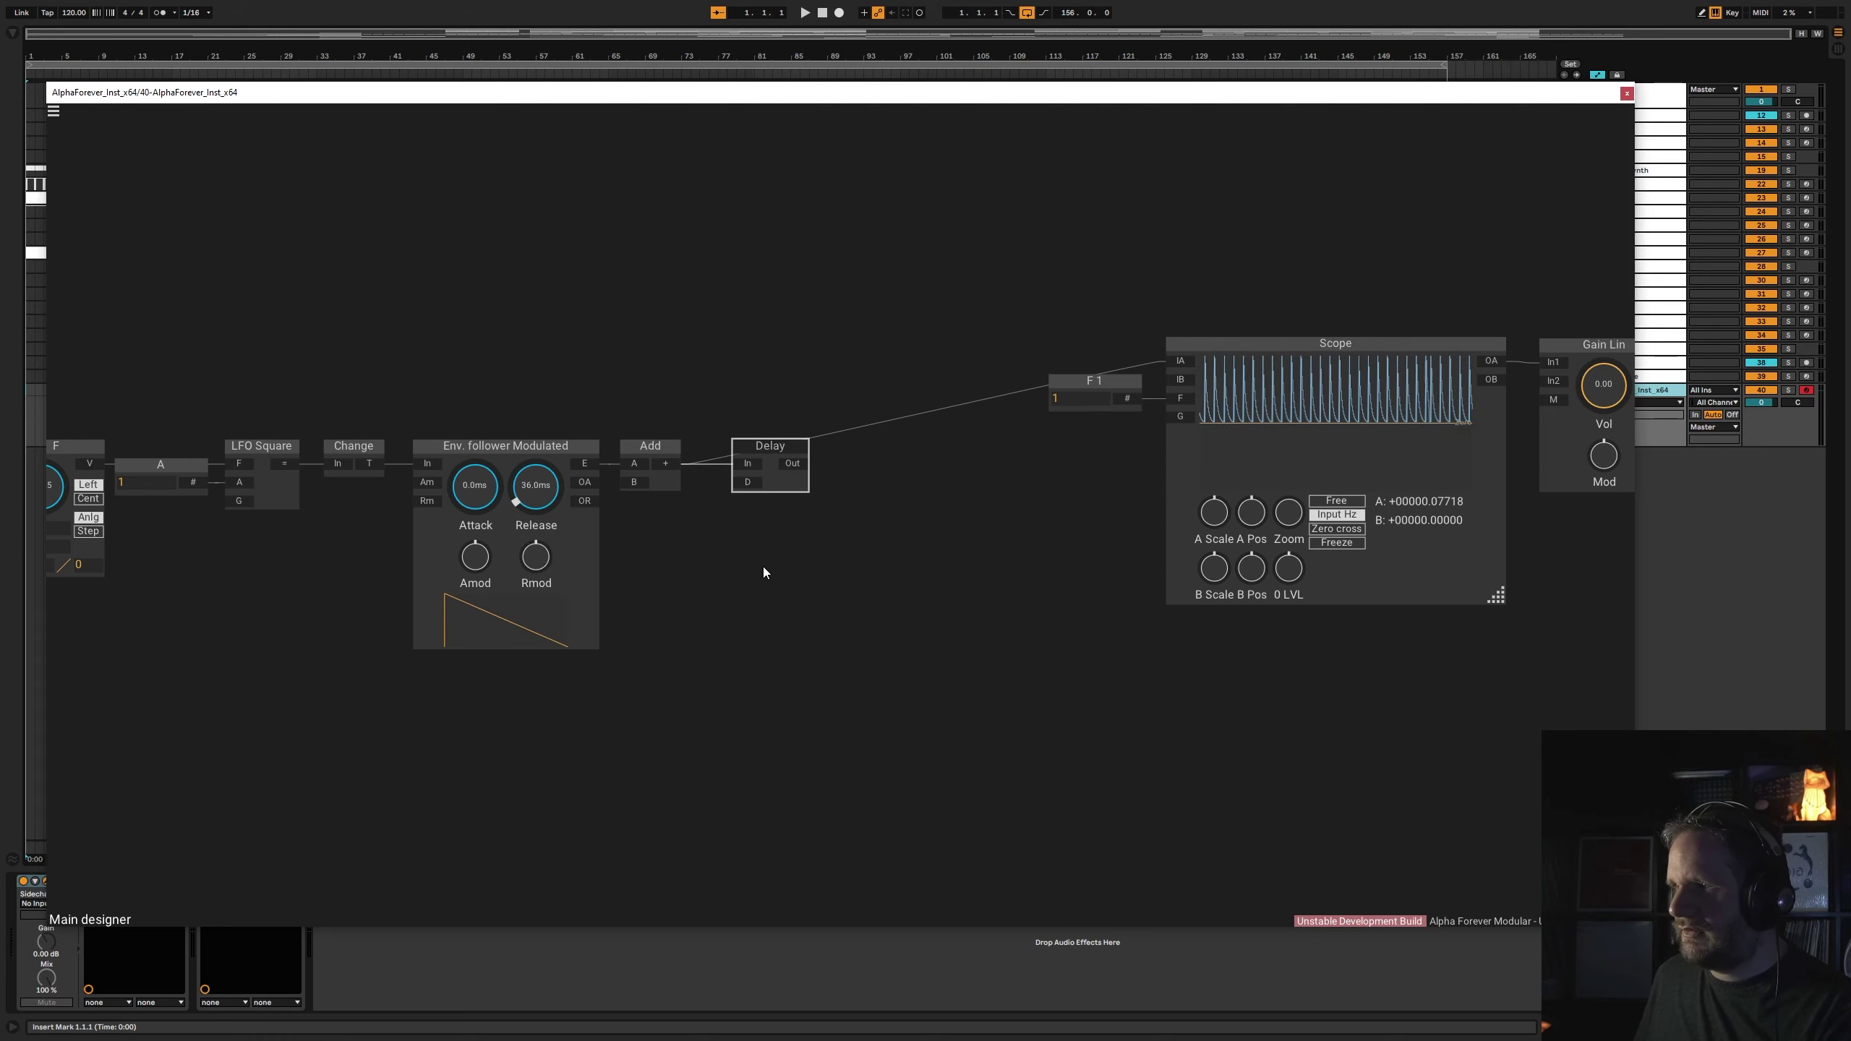
- Add a second Gain Lin below the Delay and connect the Delay's Out to its In1 input
{"action": "right_click", "coordinate": [739, 531]}
{"action": "type", "text": "gai"}
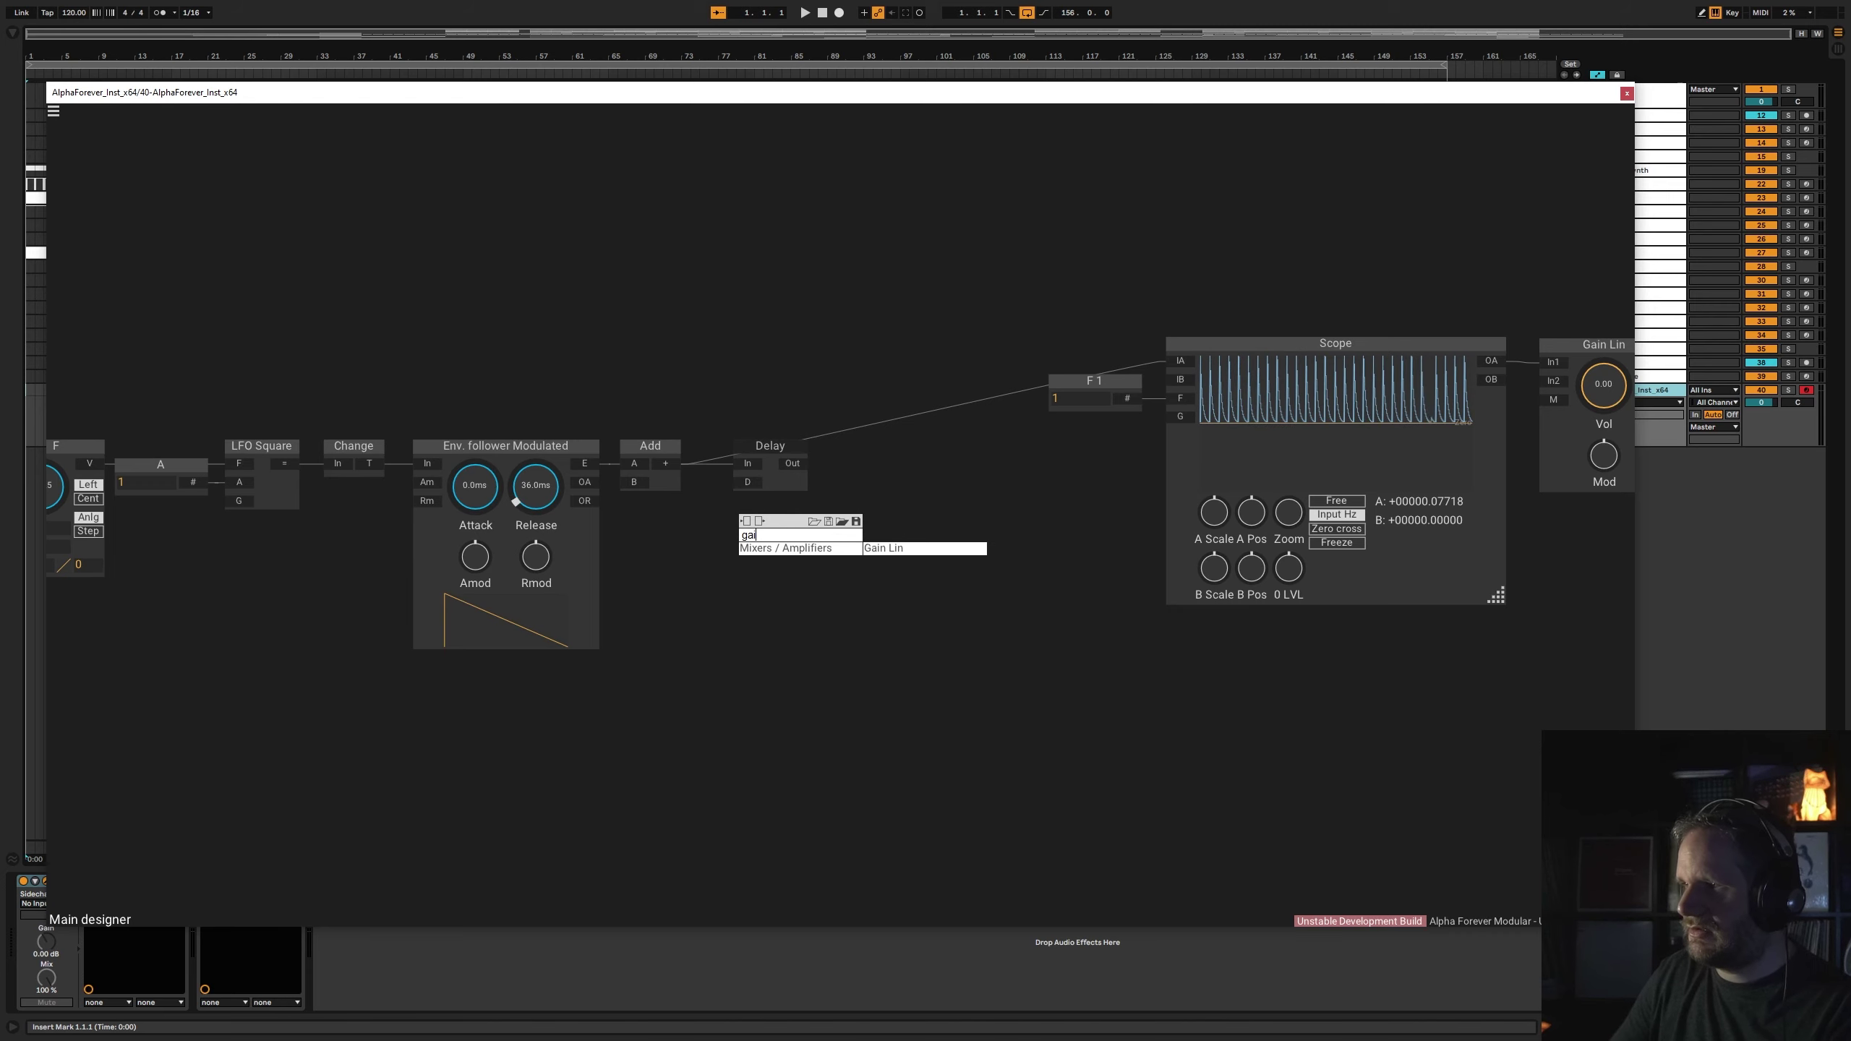
{"action": "left_click", "coordinate": [888, 547]}
{"action": "left_click_drag", "start_coordinate": [770, 445], "coordinate": [743, 527]}
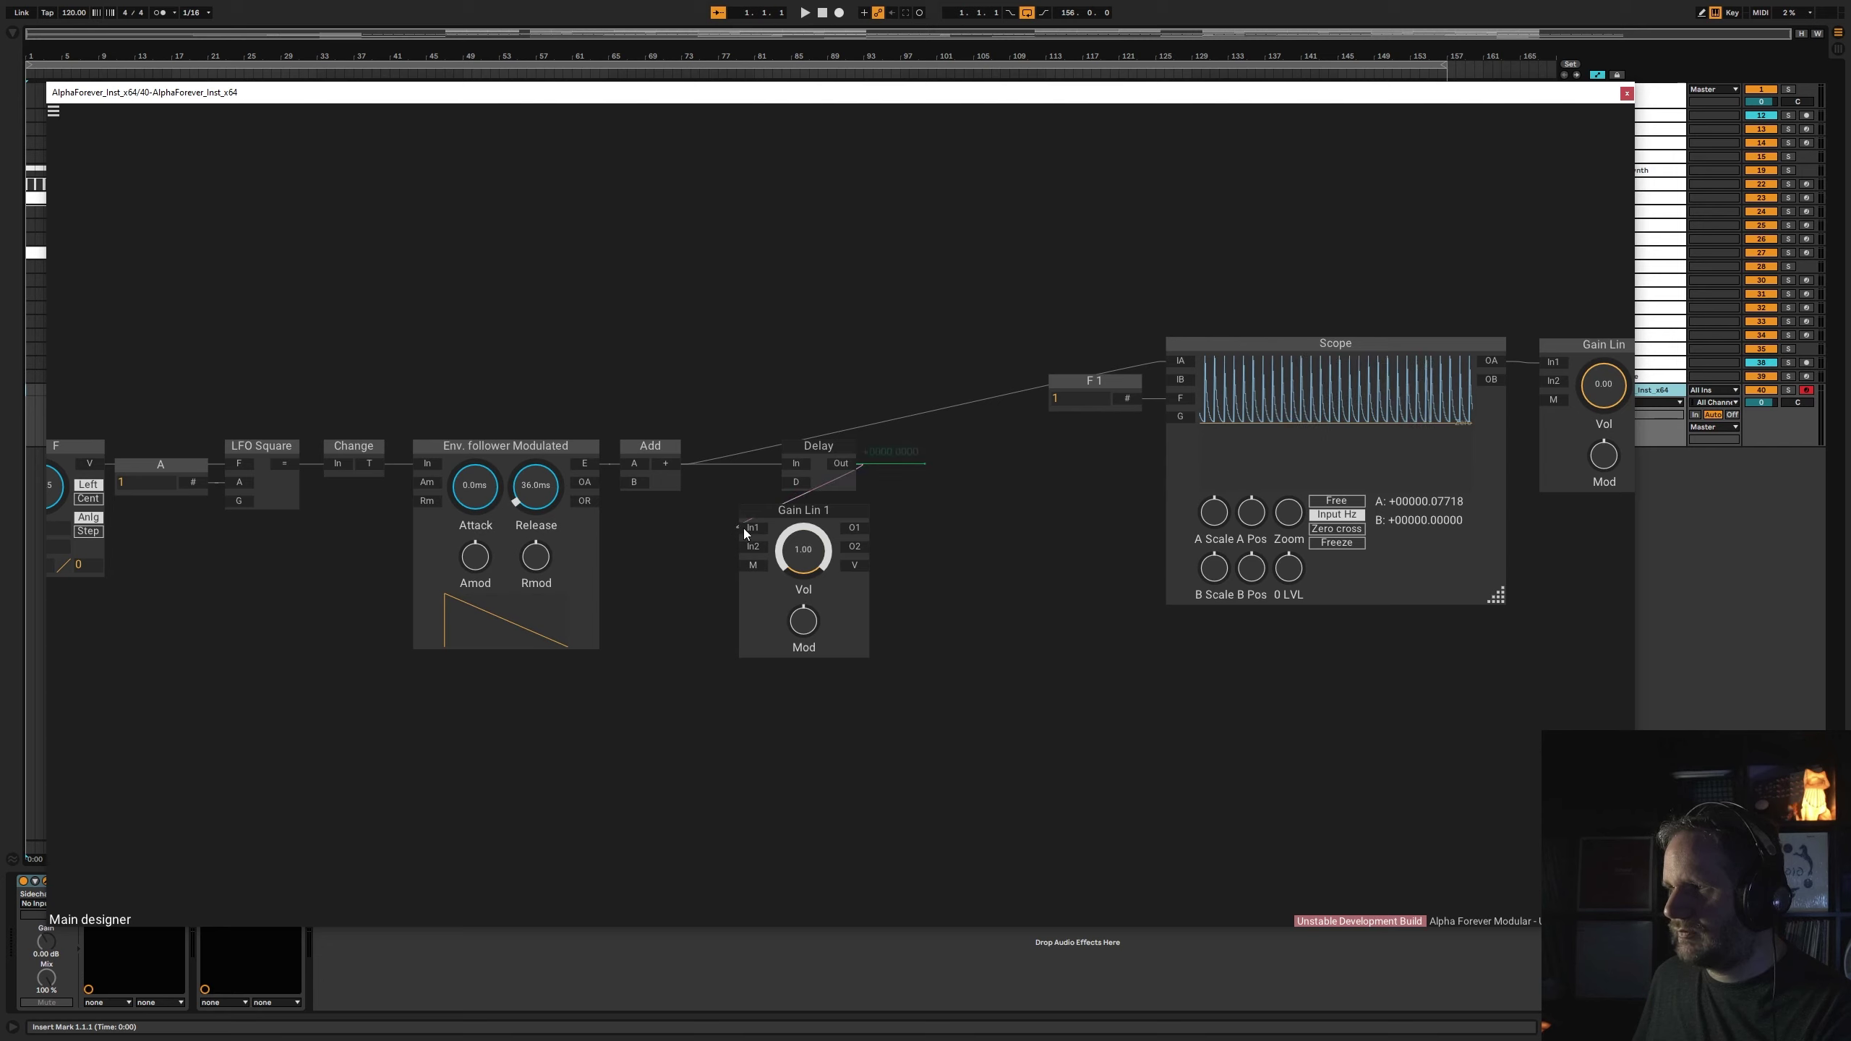
- Arrange the Add module closely beside the Delay and the second Gain Lin
{"action": "left_click_drag", "start_coordinate": [703, 406], "coordinate": [963, 576]}
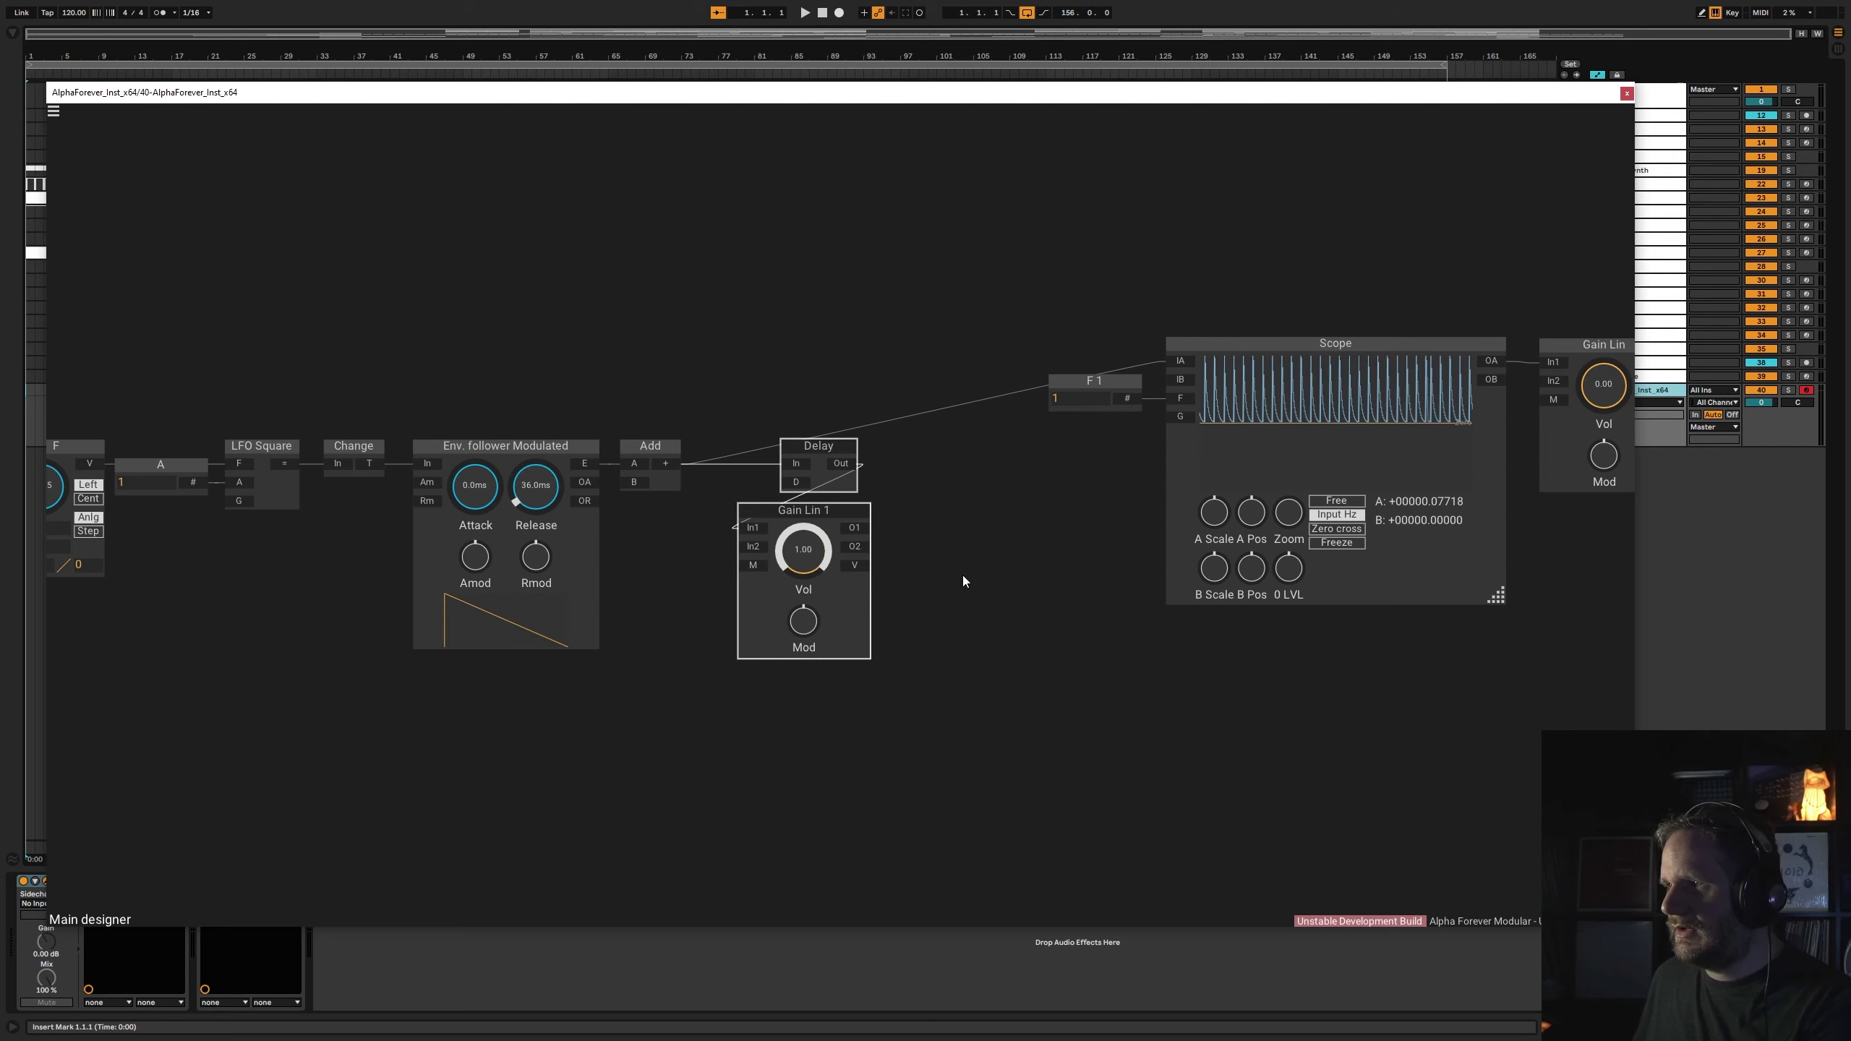
{"action": "key", "text": "ctrl+Right"}
{"action": "left_click", "coordinate": [963, 574]}
{"action": "left_click_drag", "start_coordinate": [642, 445], "coordinate": [740, 445]}
- Feed the second Gain Lin's O1 output back into the Add module's B input and set its volume to 0.43
{"action": "left_click_drag", "start_coordinate": [860, 523], "coordinate": [734, 483]}
{"action": "left_click_drag", "start_coordinate": [923, 452], "coordinate": [773, 505]}
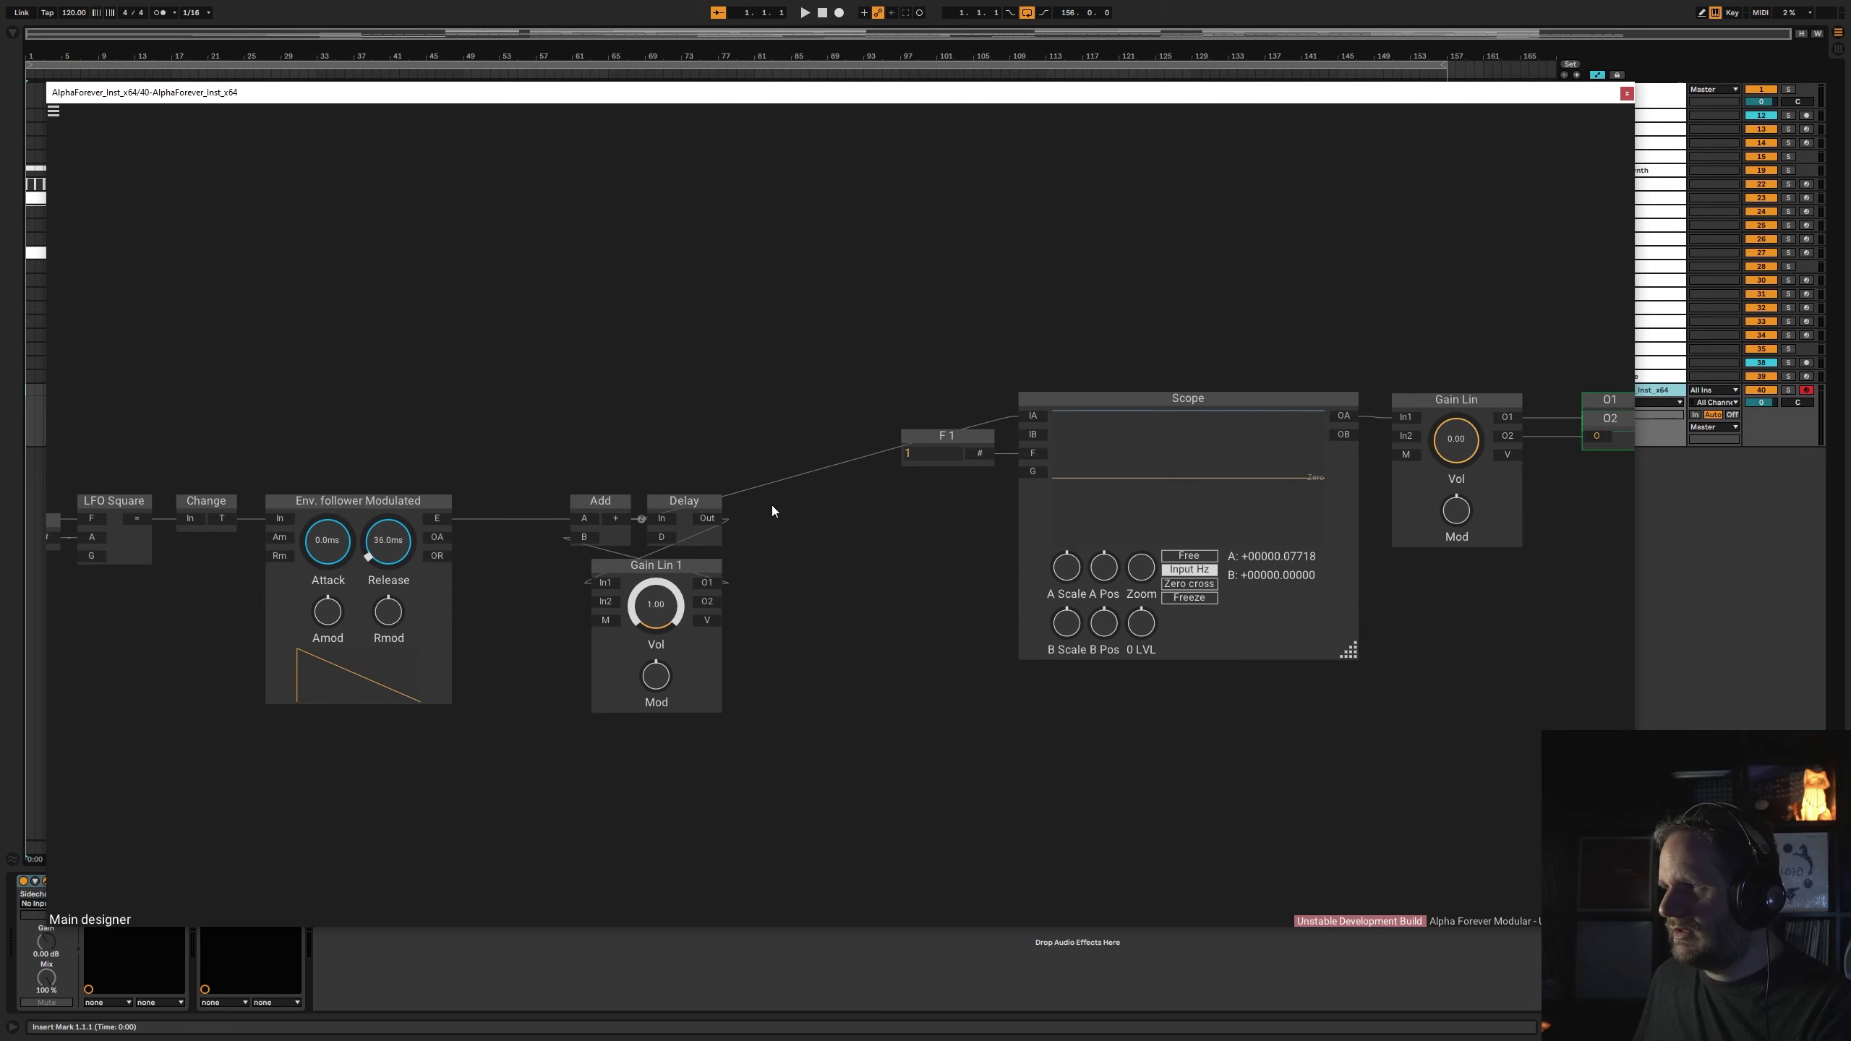
{"action": "mouse_move", "coordinate": [657, 658]}
{"action": "left_mouse_down"}
{"action": "mouse_move", "coordinate": [659, 692]}
{"action": "mouse_move", "coordinate": [677, 619]}
{"action": "mouse_move", "coordinate": [676, 678]}
{"action": "left_mouse_up"}
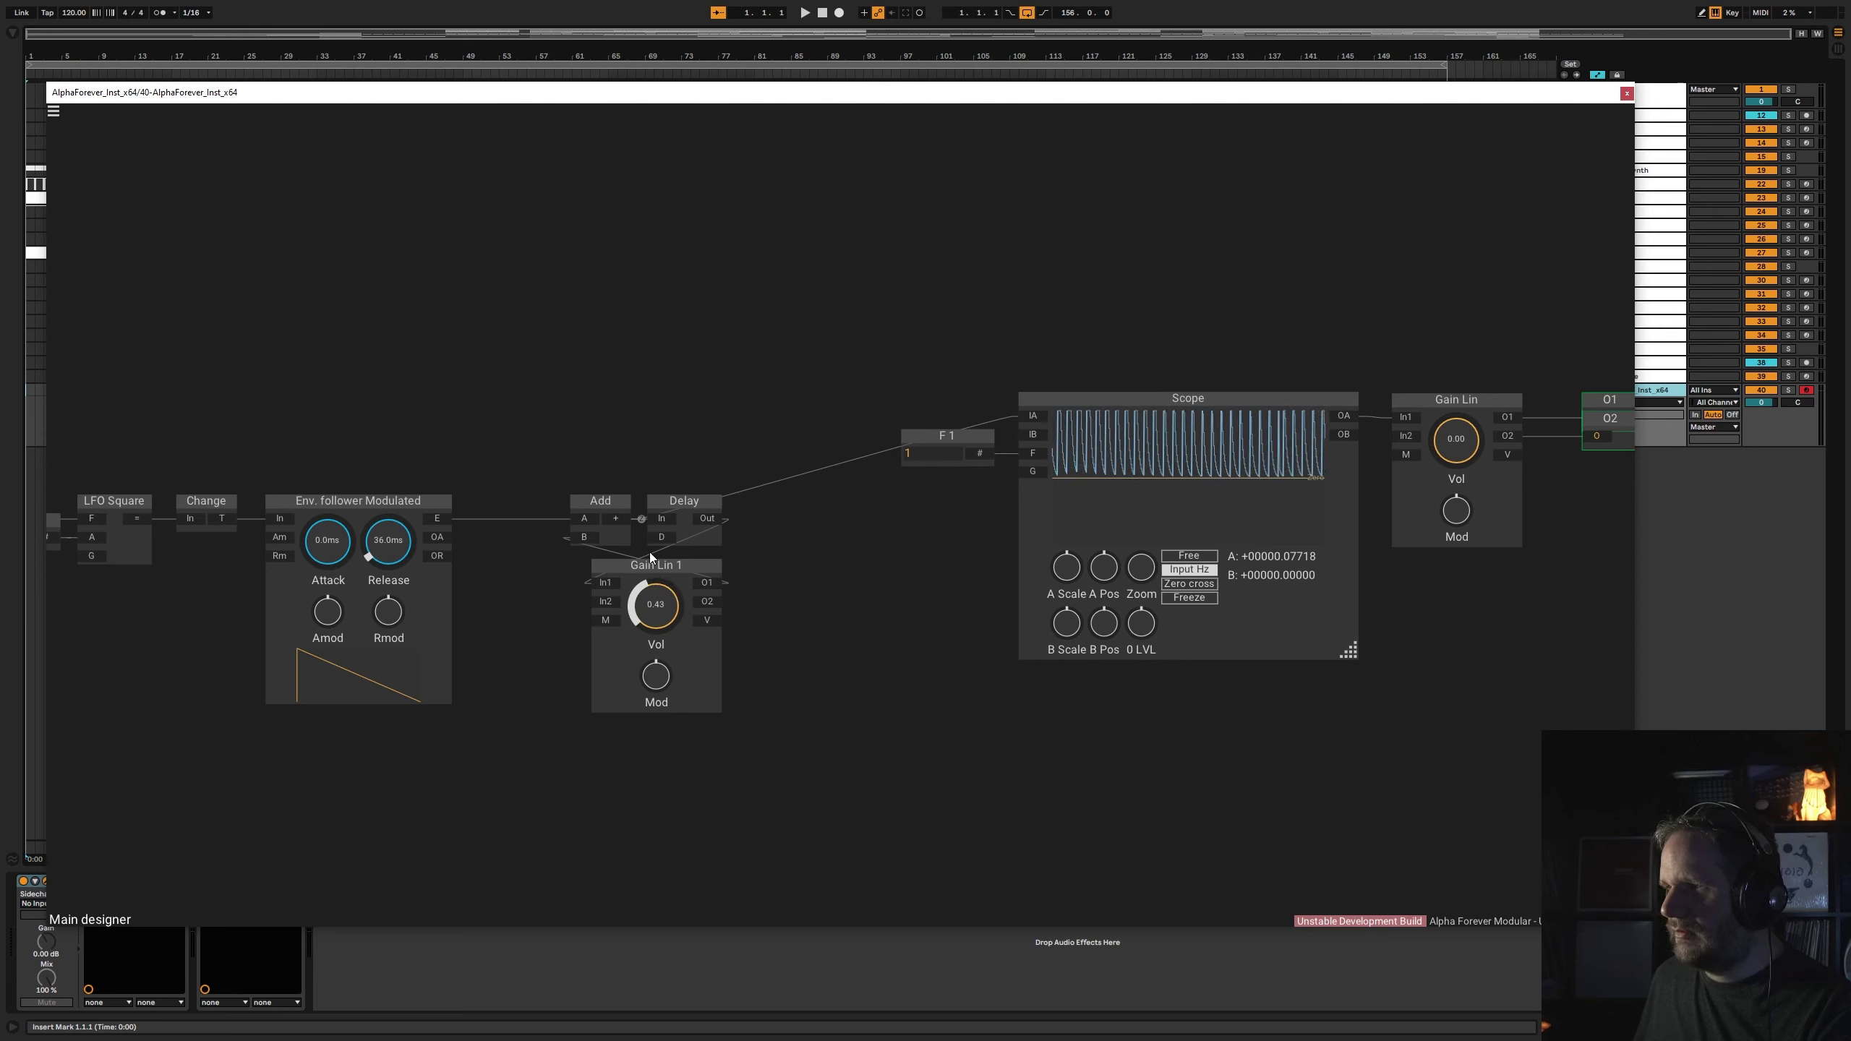
- Connect a knob to the Delay's D input, place it above the Add module, and set its maximum to 200
{"action": "mouse_move", "coordinate": [660, 541]}
{"action": "left_click_drag", "start_coordinate": [620, 520], "coordinate": [622, 362]}
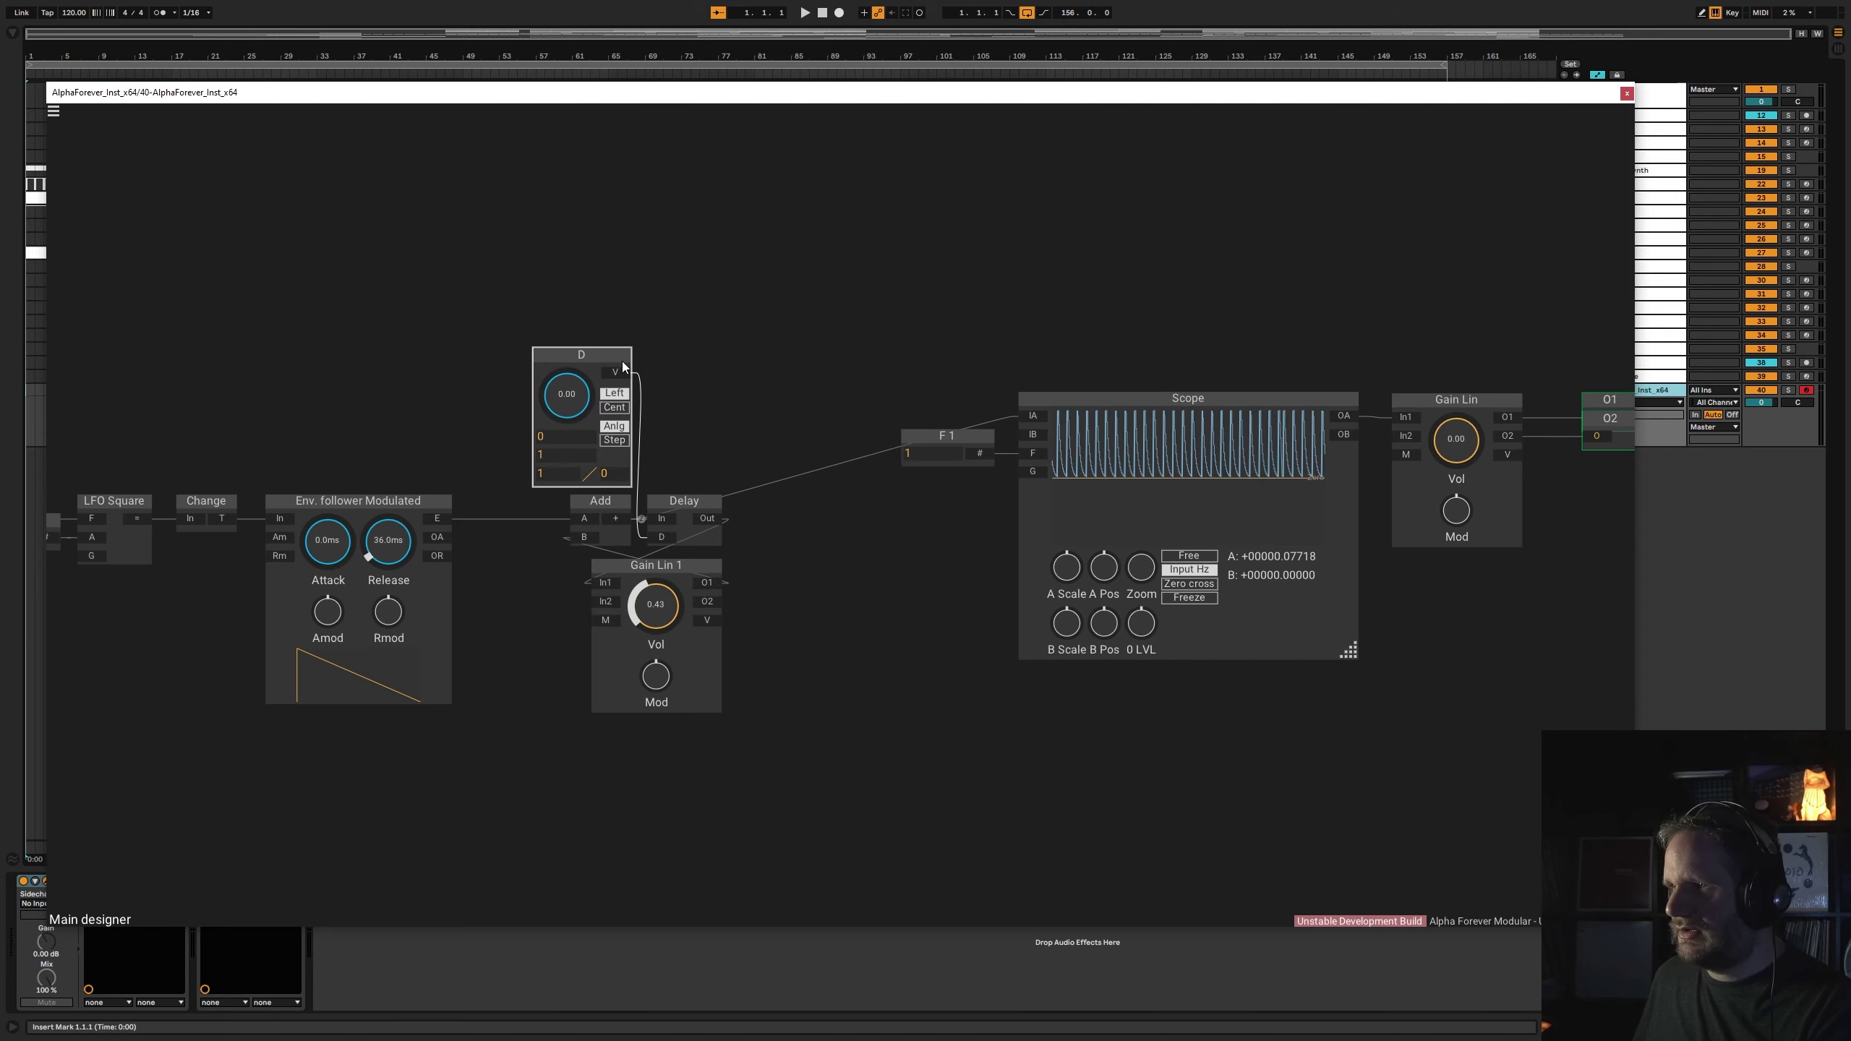
{"action": "double_click", "coordinate": [554, 456]}
{"action": "type", "text": "200"}
{"action": "key", "text": "Return"}
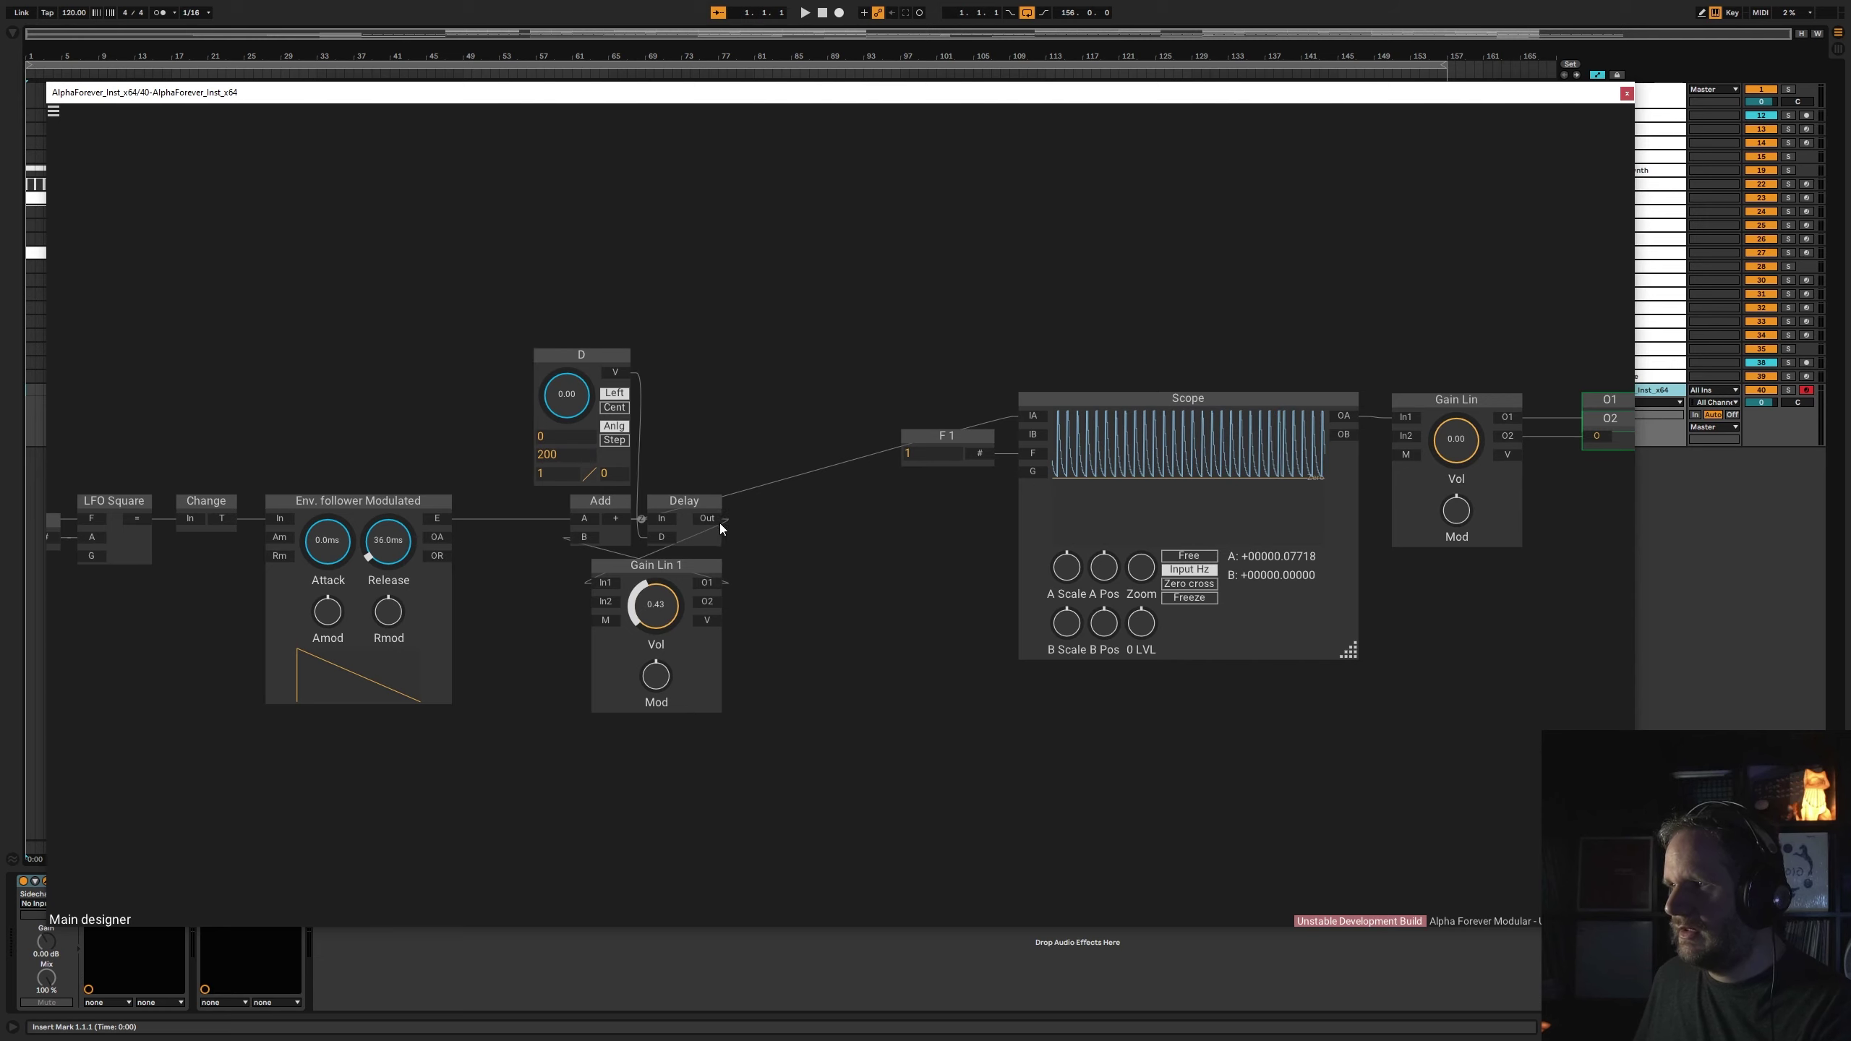
- Connect the Delay's Out to the Scope's IA input to monitor the delayed envelope
{"action": "left_click_drag", "start_coordinate": [716, 521], "coordinate": [1028, 414]}
{"action": "left_click_drag", "start_coordinate": [246, 403], "coordinate": [344, 403]}
{"action": "left_click_drag", "start_coordinate": [824, 408], "coordinate": [604, 399]}
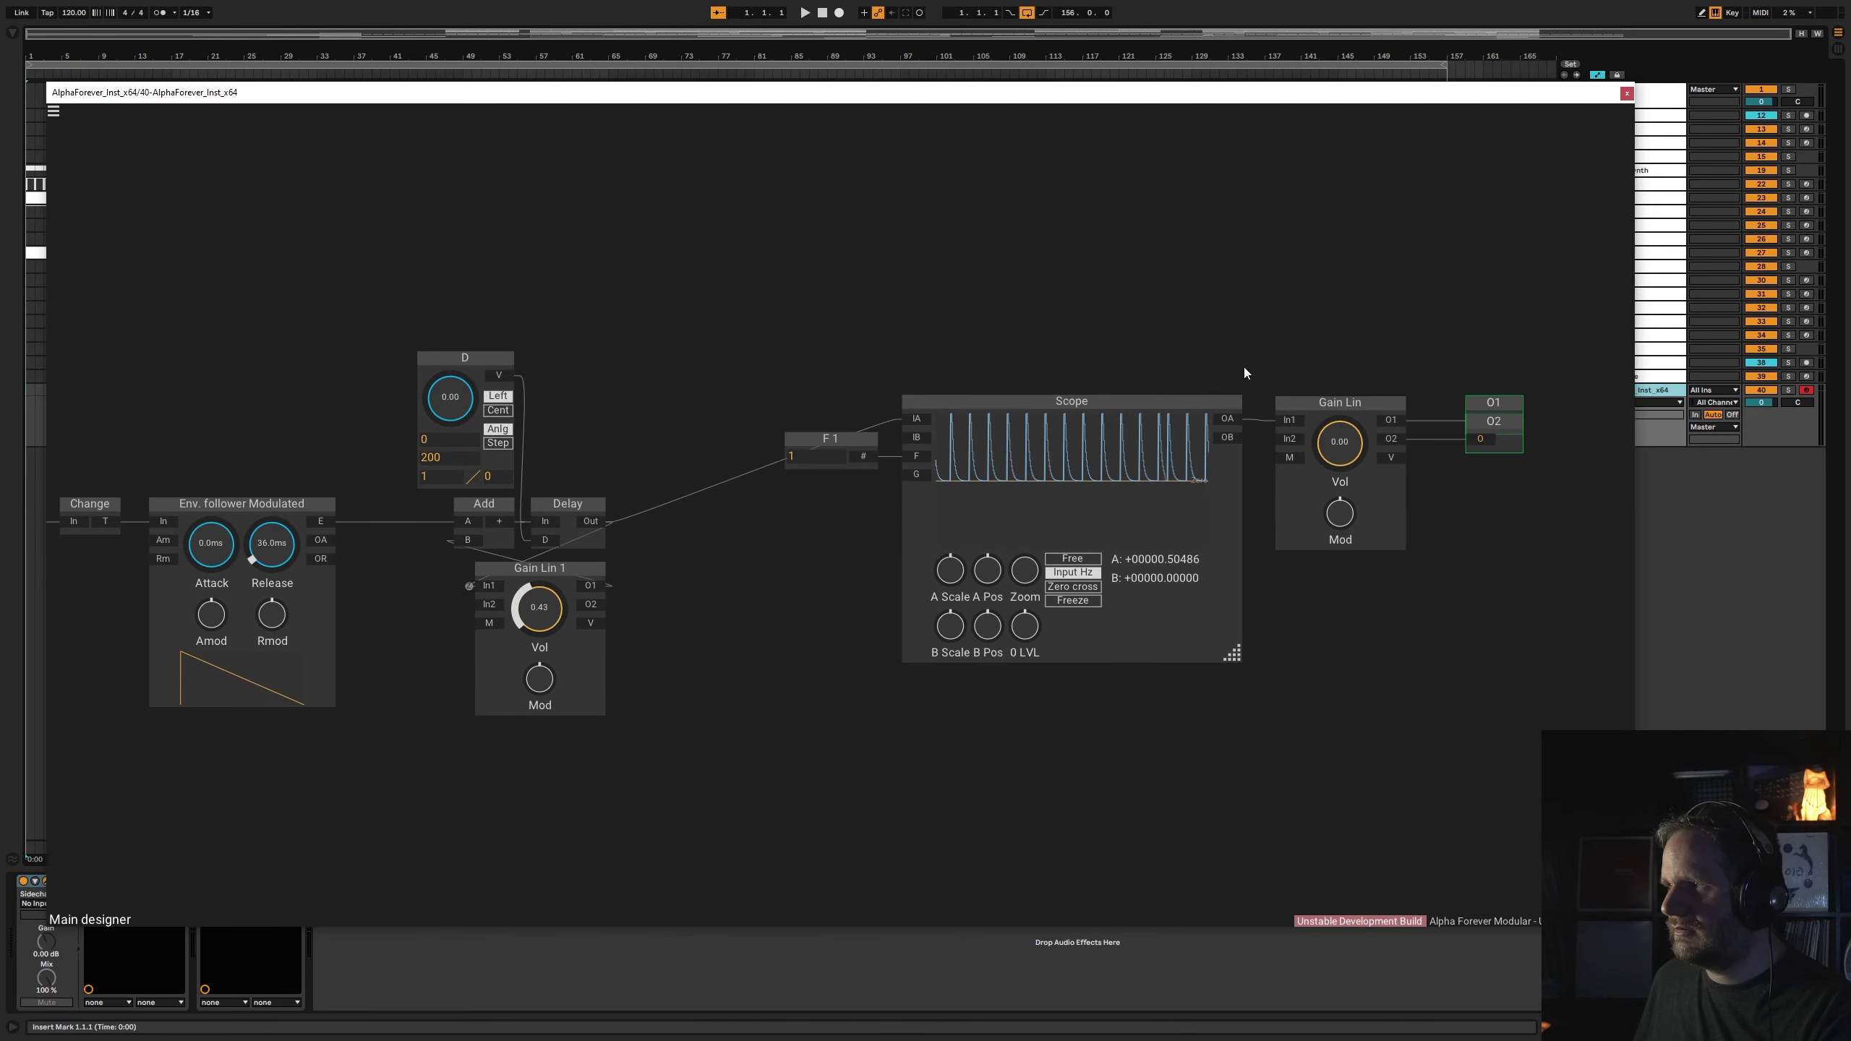
- Insert a Filter 1P Modulated between Delay and Scope, feeding Scope's IA from OHP2 with the cutoff at 89.78
{"action": "left_click_drag", "start_coordinate": [1261, 331], "coordinate": [1575, 579]}
{"action": "double_click", "coordinate": [704, 520]}
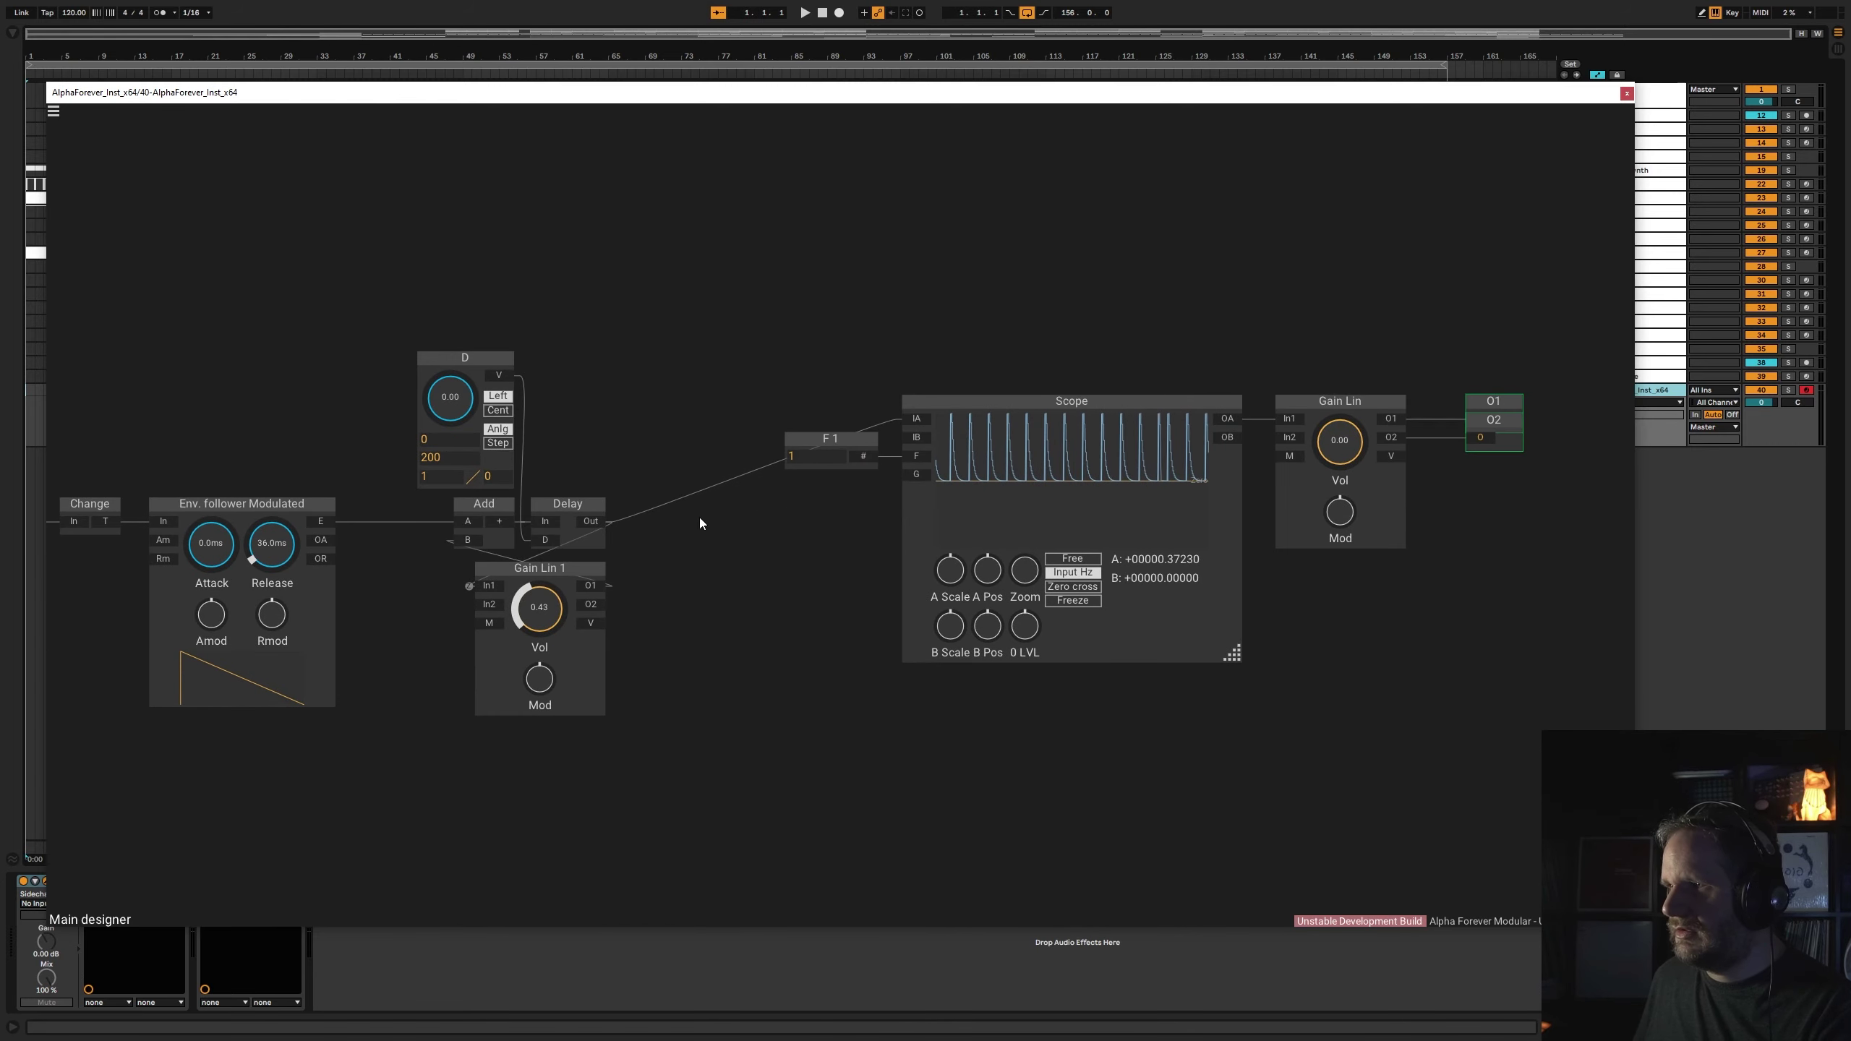
{"action": "type", "text": "fil"}
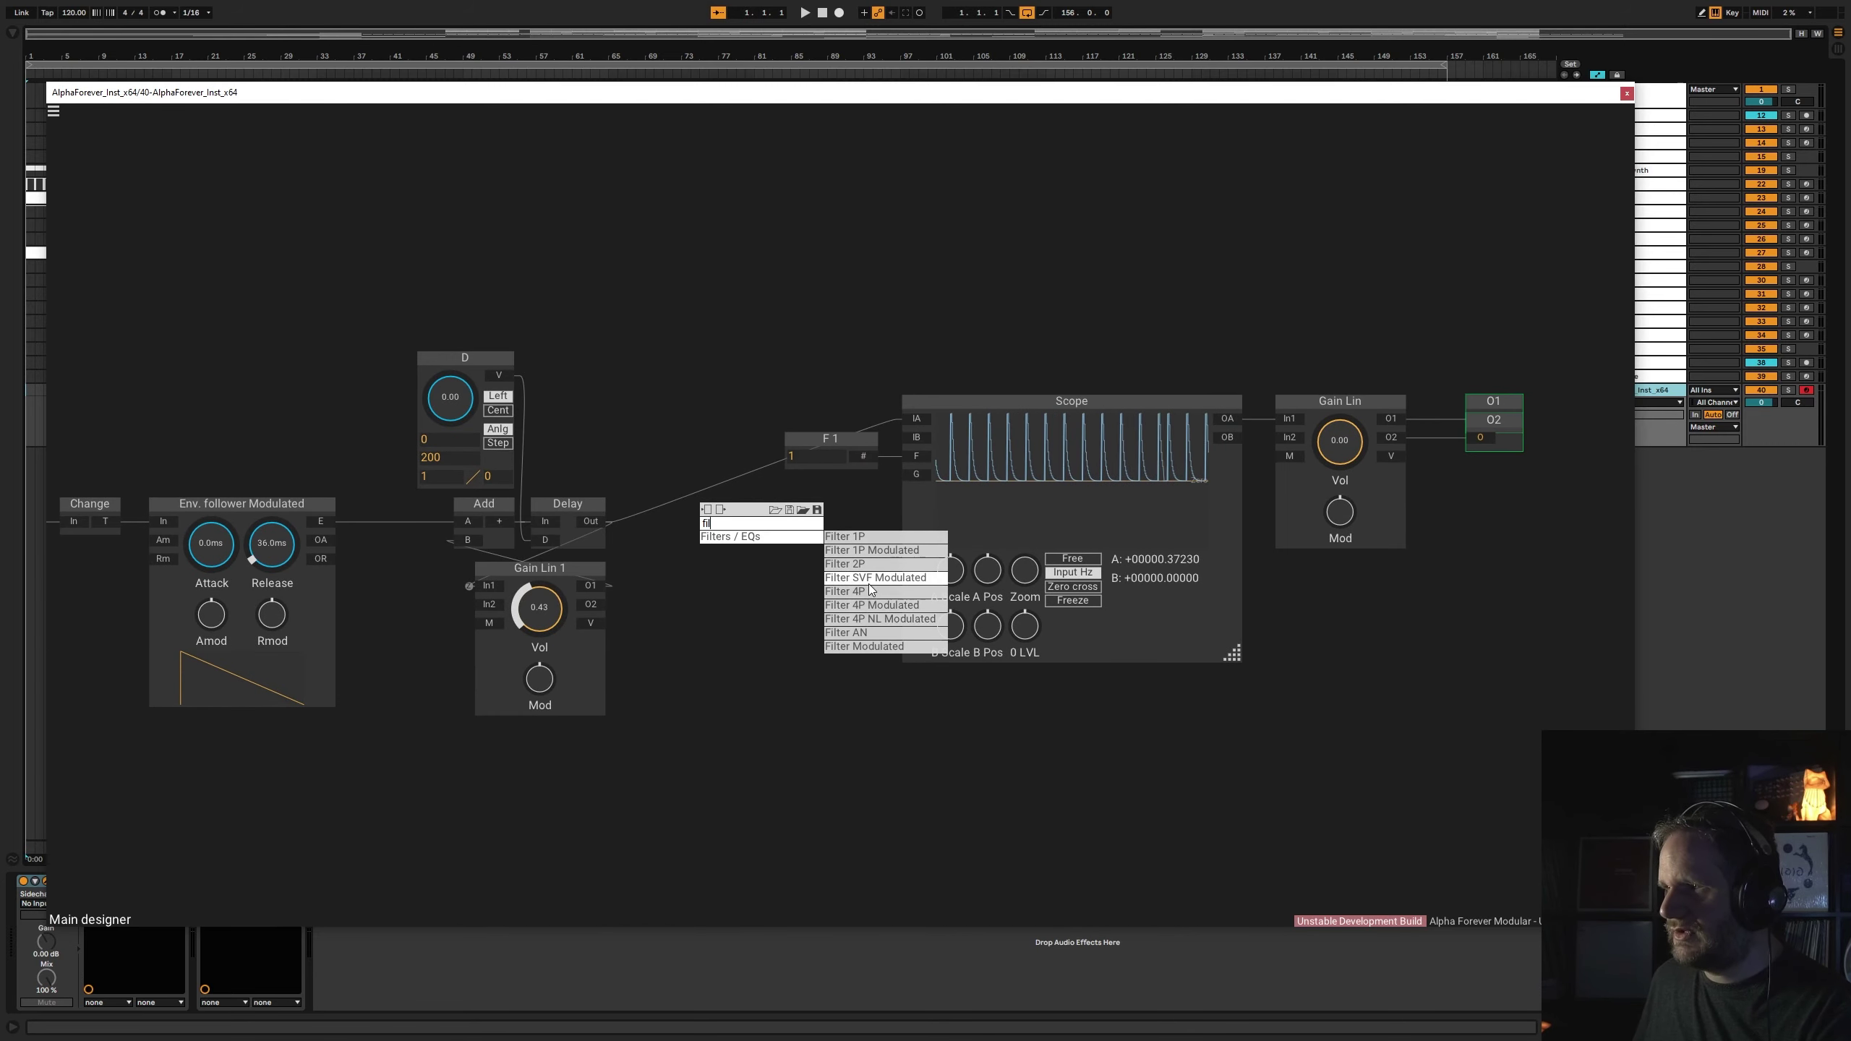
{"action": "left_click", "coordinate": [871, 550]}
{"action": "left_click_drag", "start_coordinate": [610, 520], "coordinate": [914, 454]}
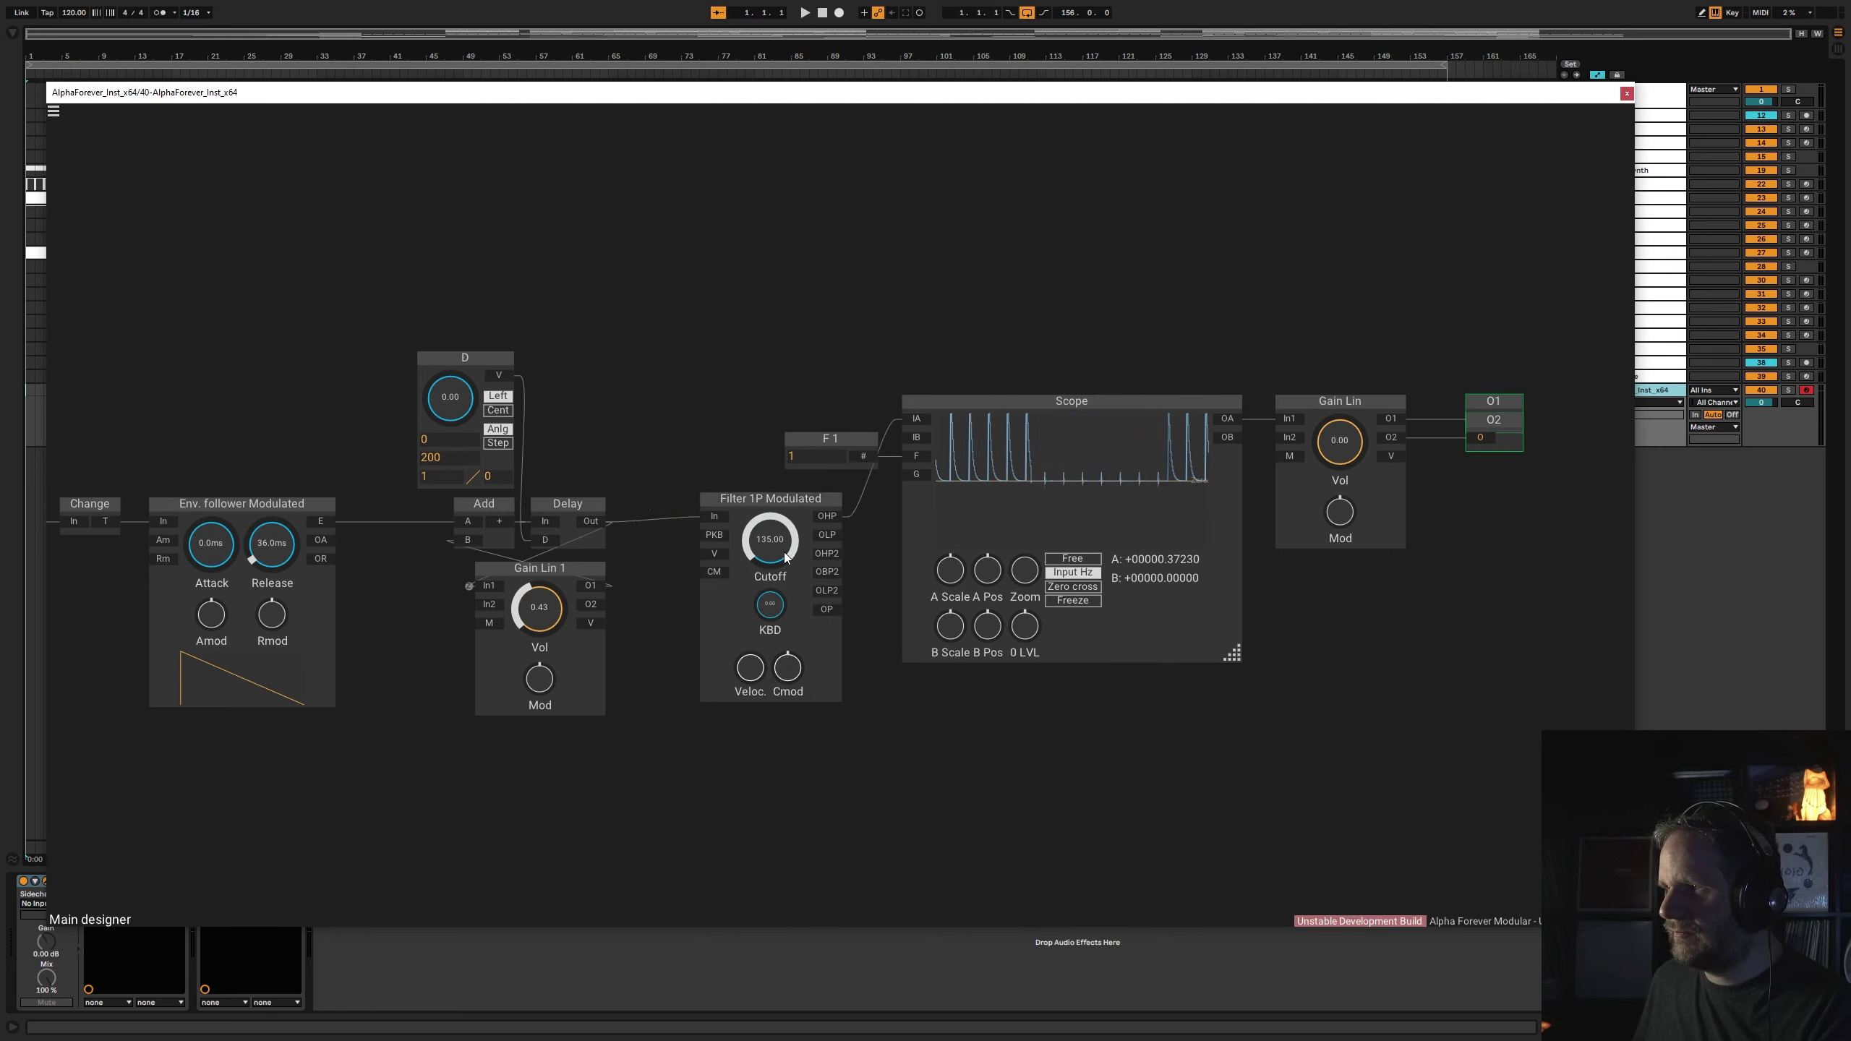
{"action": "left_click_drag", "start_coordinate": [778, 554], "coordinate": [917, 418]}
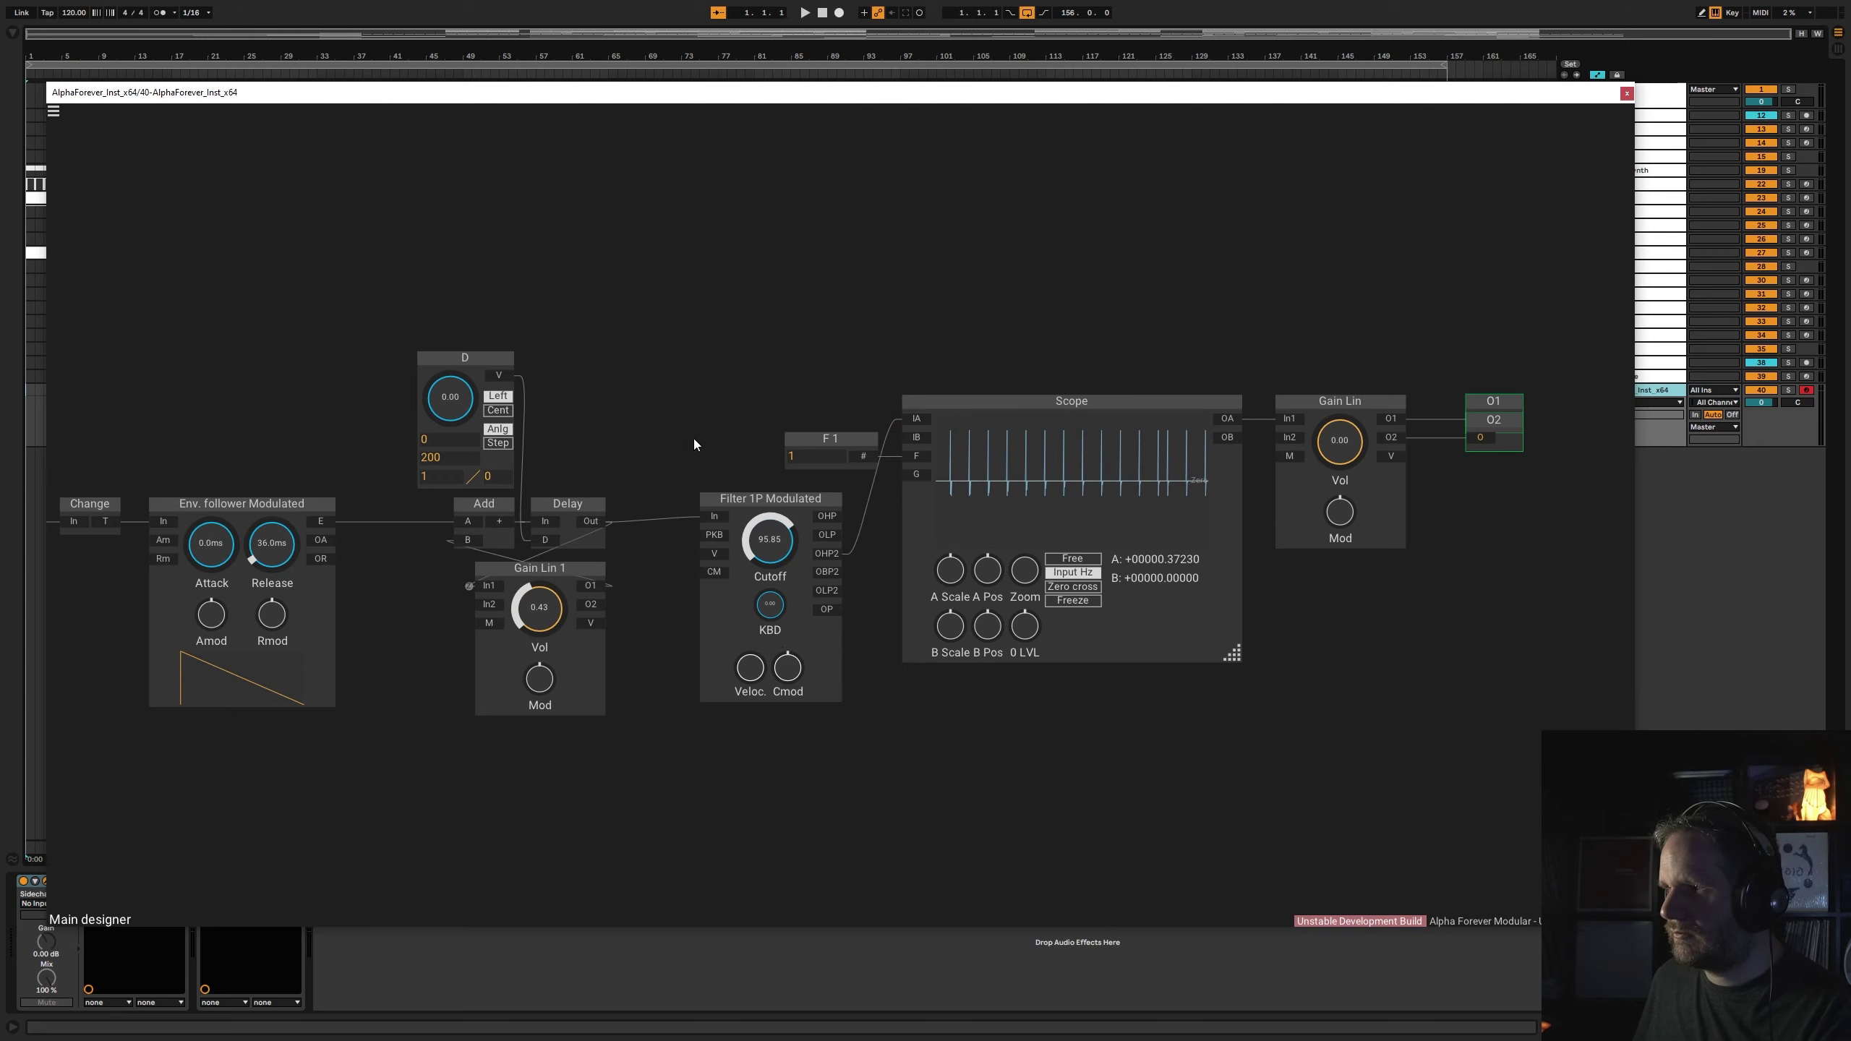
{"action": "left_click_drag", "start_coordinate": [789, 512], "coordinate": [789, 523]}
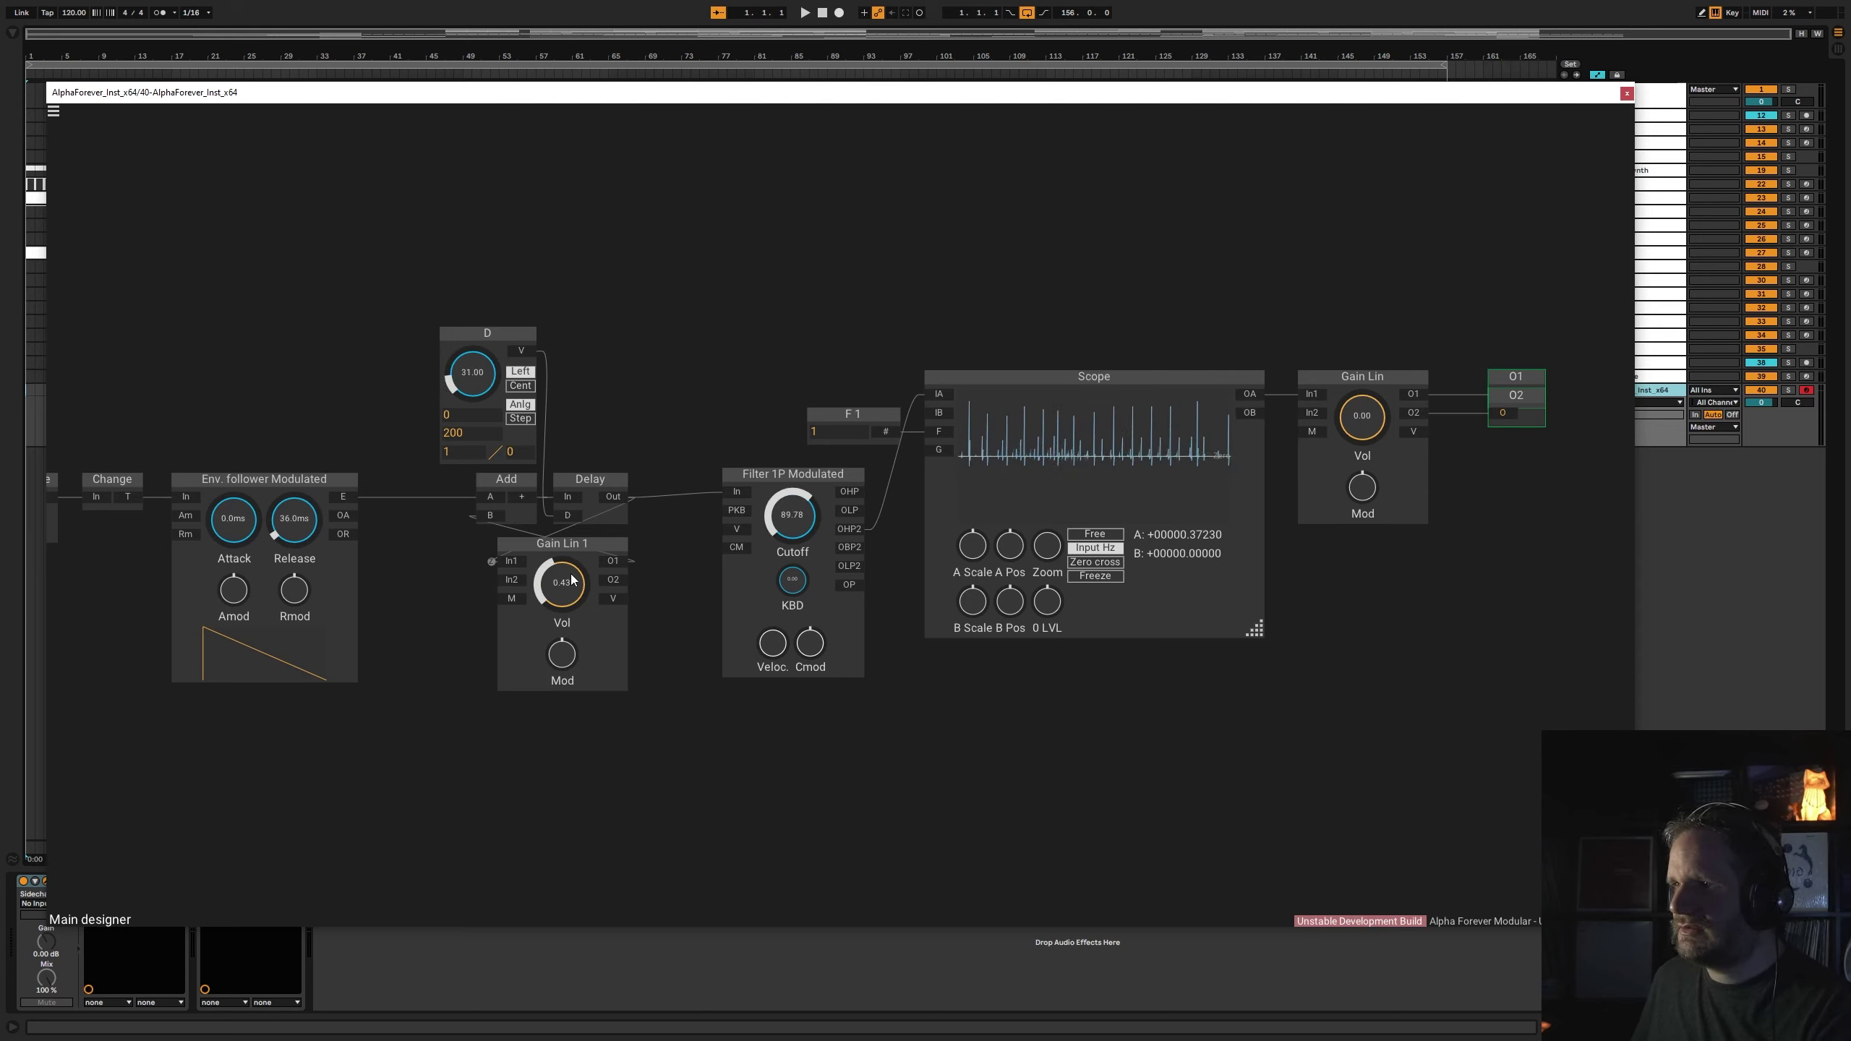
- Set the feedback gain to 0.83 and D to 45, and wire Scope's OA to the output gain's In2
{"action": "left_click_drag", "start_coordinate": [831, 314], "coordinate": [617, 335]}
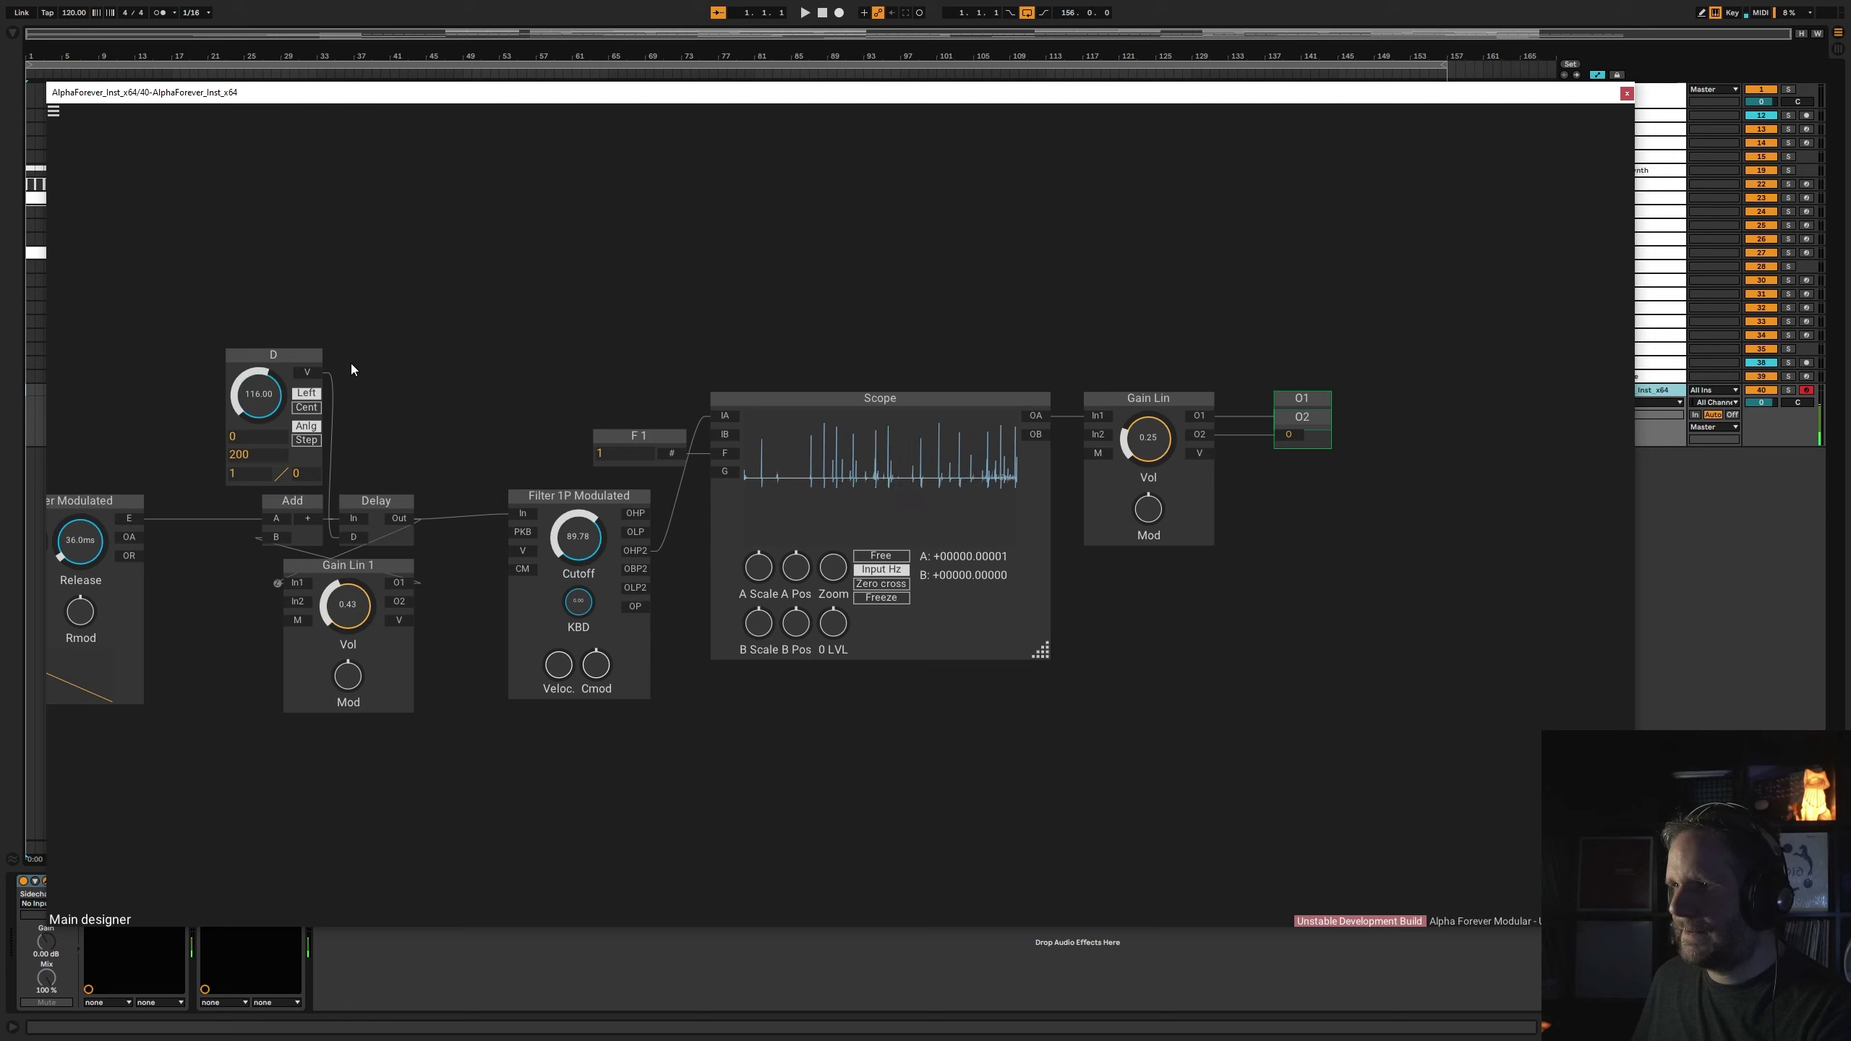
{"action": "left_click_drag", "start_coordinate": [363, 521], "coordinate": [363, 532]}
{"action": "left_click_drag", "start_coordinate": [273, 407], "coordinate": [278, 431]}
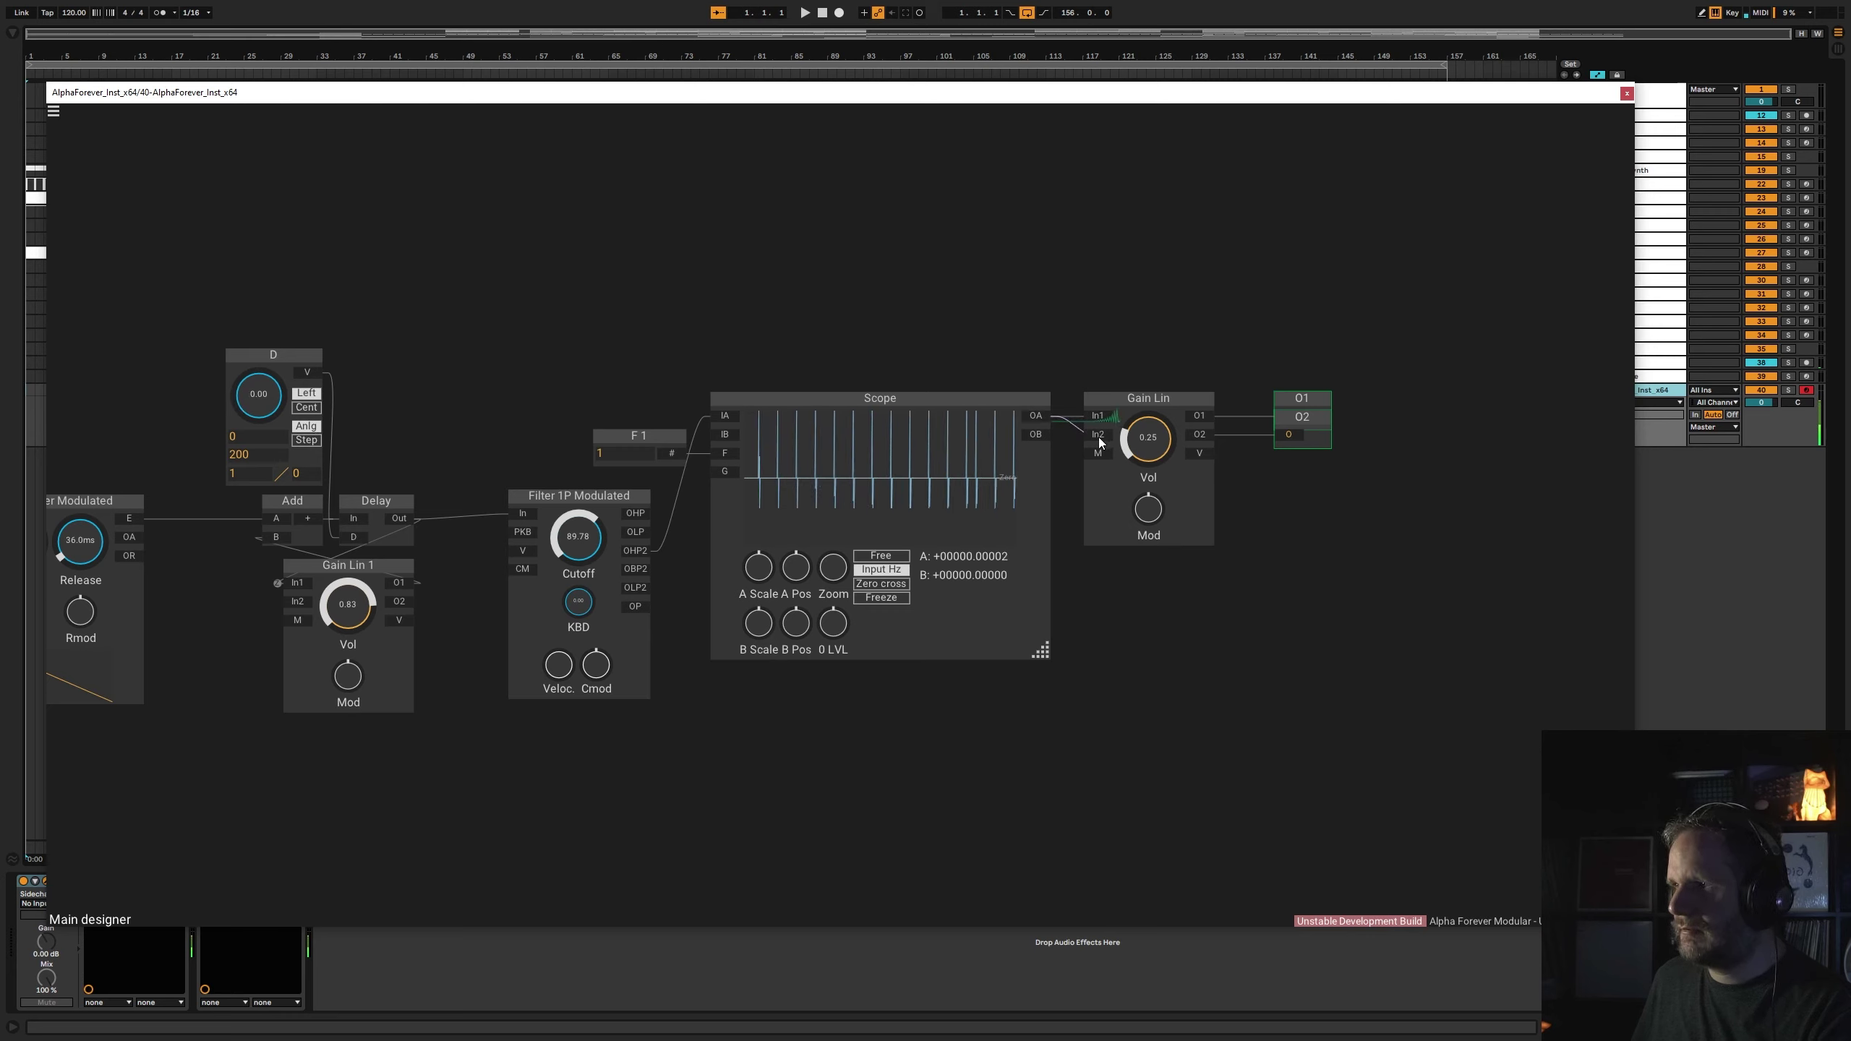
{"action": "left_click_drag", "start_coordinate": [1035, 415], "coordinate": [1098, 433]}
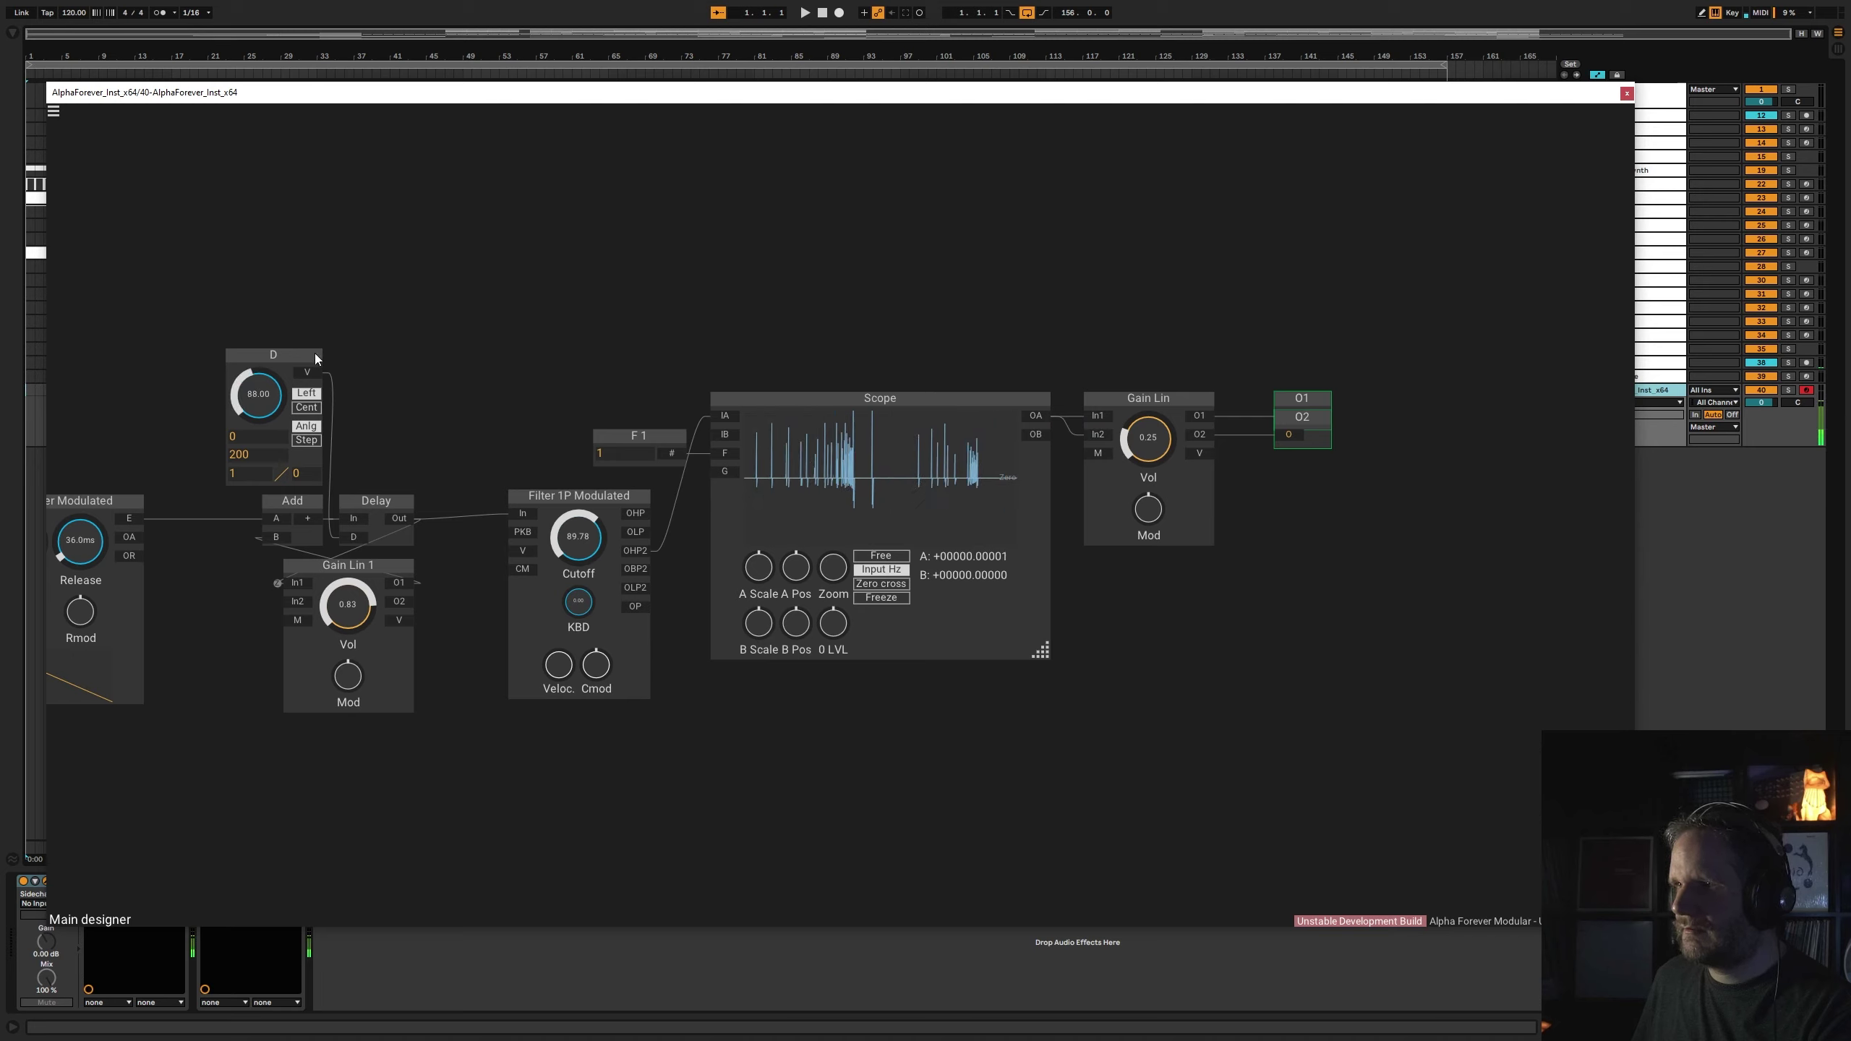
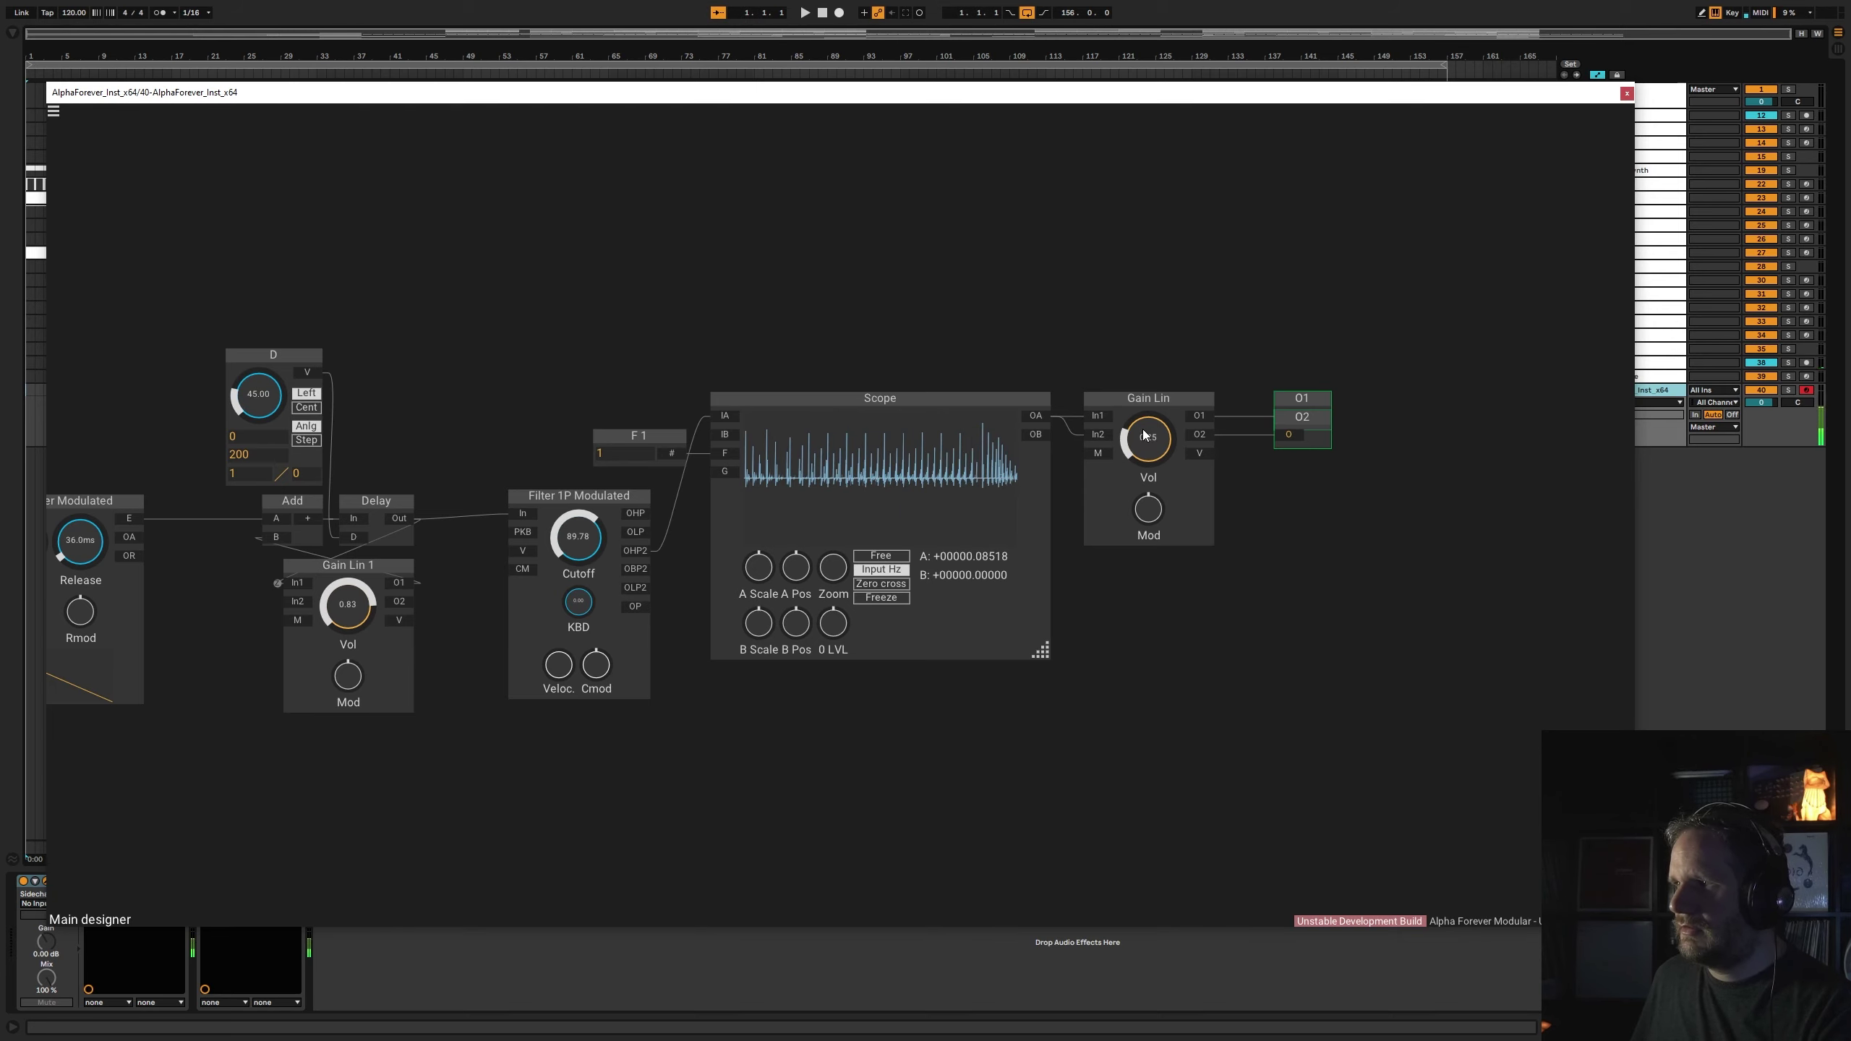
{"action": "left_click_drag", "start_coordinate": [1148, 439], "coordinate": [1147, 511]}
- Move the chain from F to the envelope follower closer to Add, and place Midi Note well above it
{"action": "left_click_drag", "start_coordinate": [321, 288], "coordinate": [853, 307]}
{"action": "scroll", "coordinate": [876, 364], "scroll_direction": "down", "scroll_amount": 4}
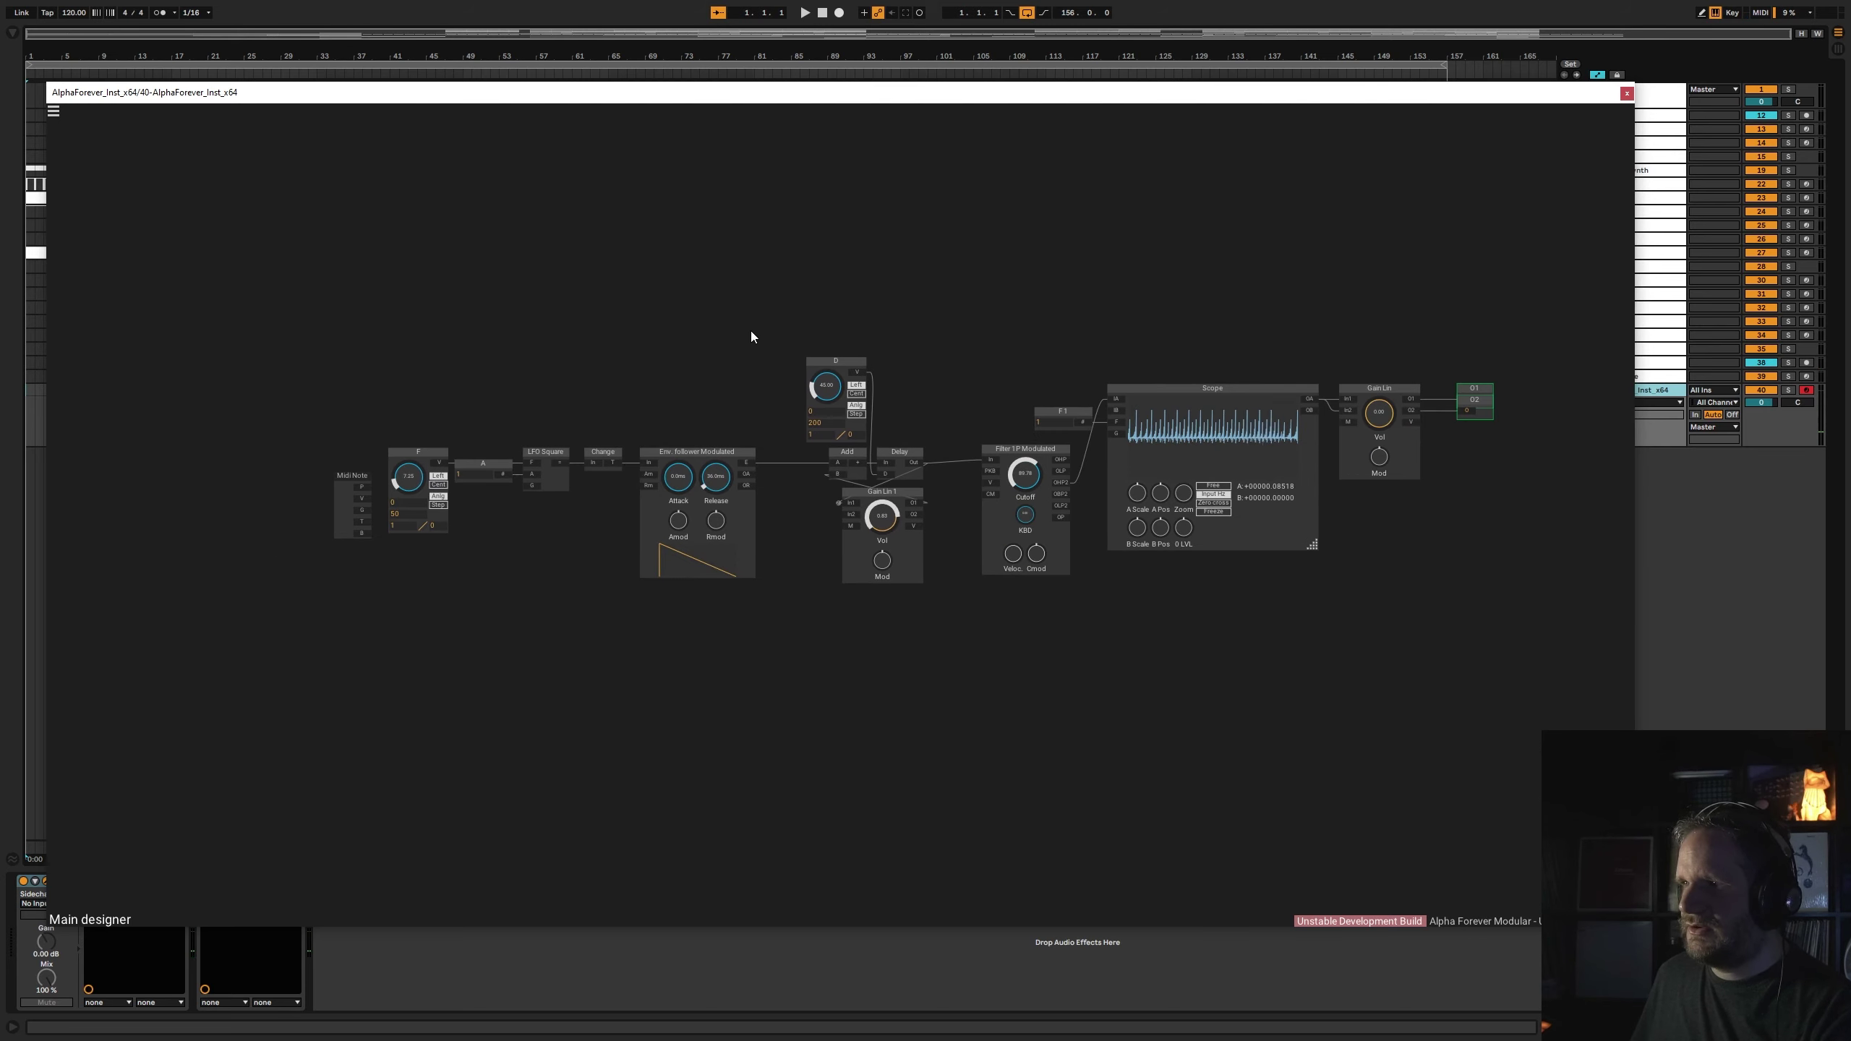
{"action": "left_click_drag", "start_coordinate": [328, 418], "coordinate": [878, 722]}
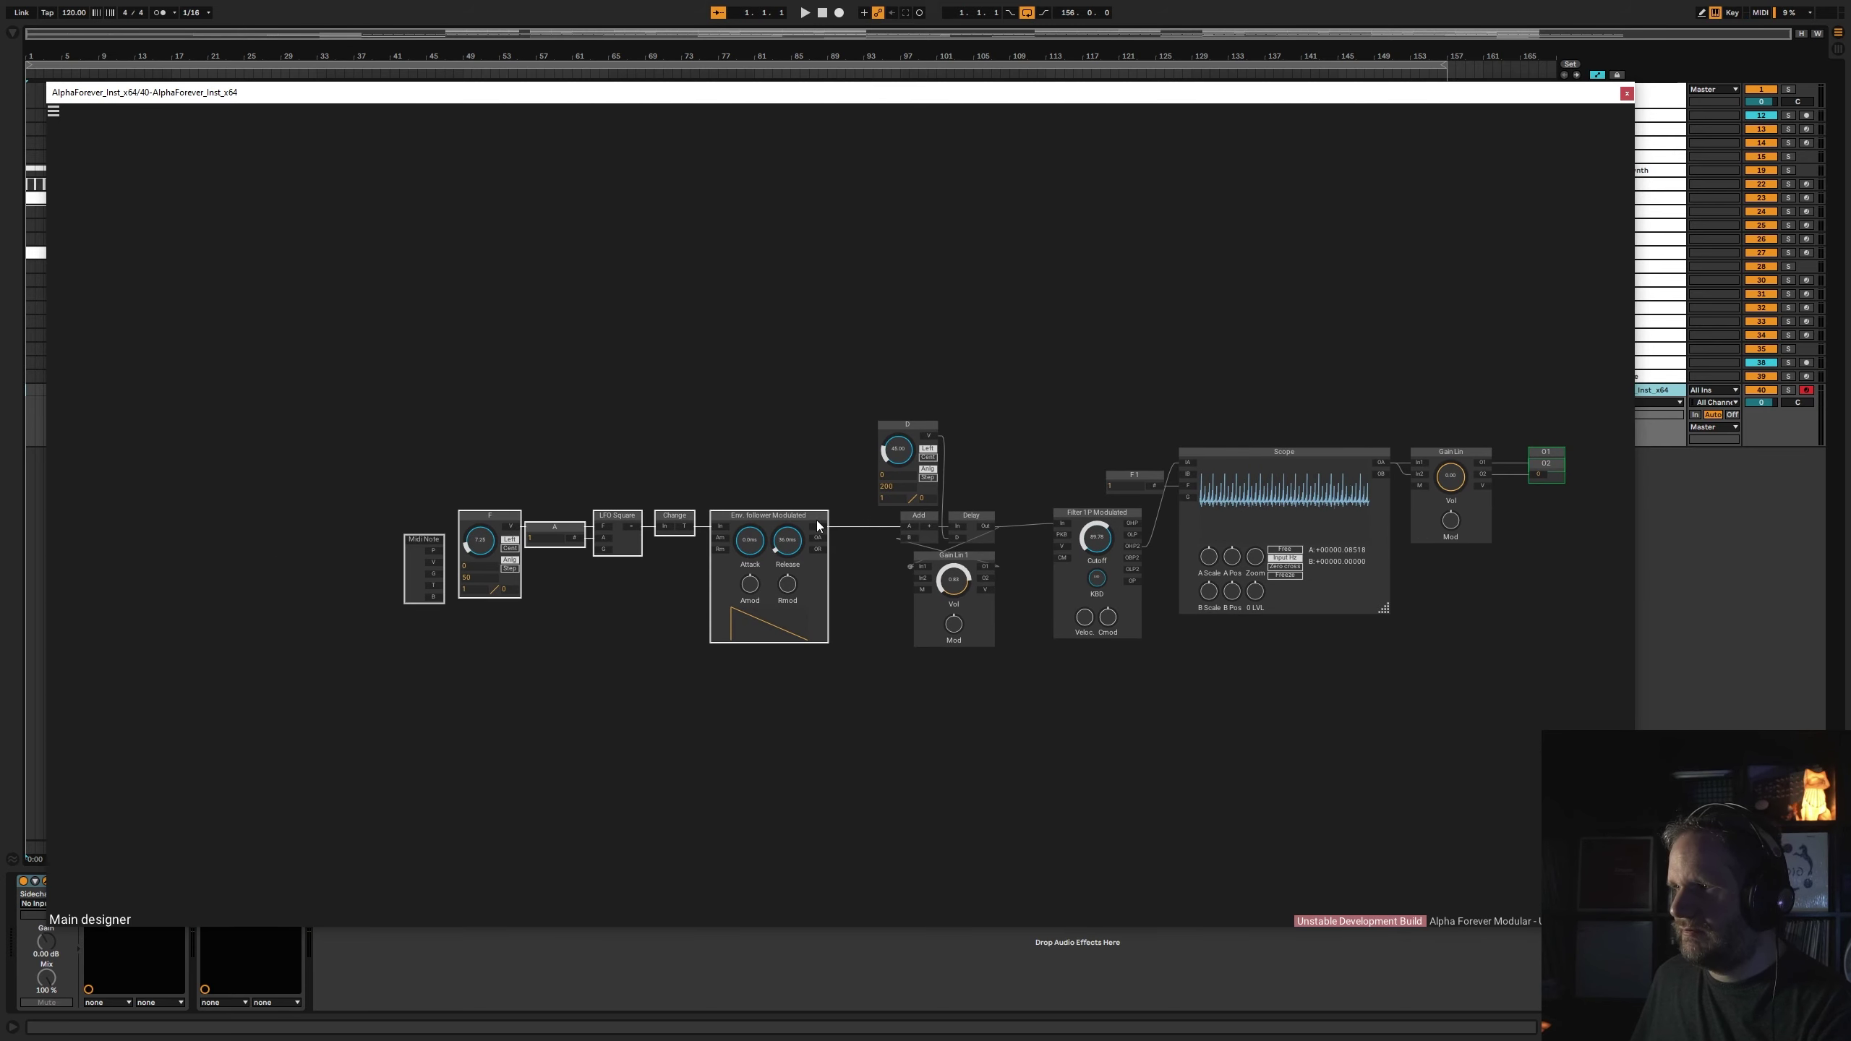
{"action": "left_click_drag", "start_coordinate": [816, 527], "coordinate": [865, 526]}
{"action": "left_click", "coordinate": [596, 478]}
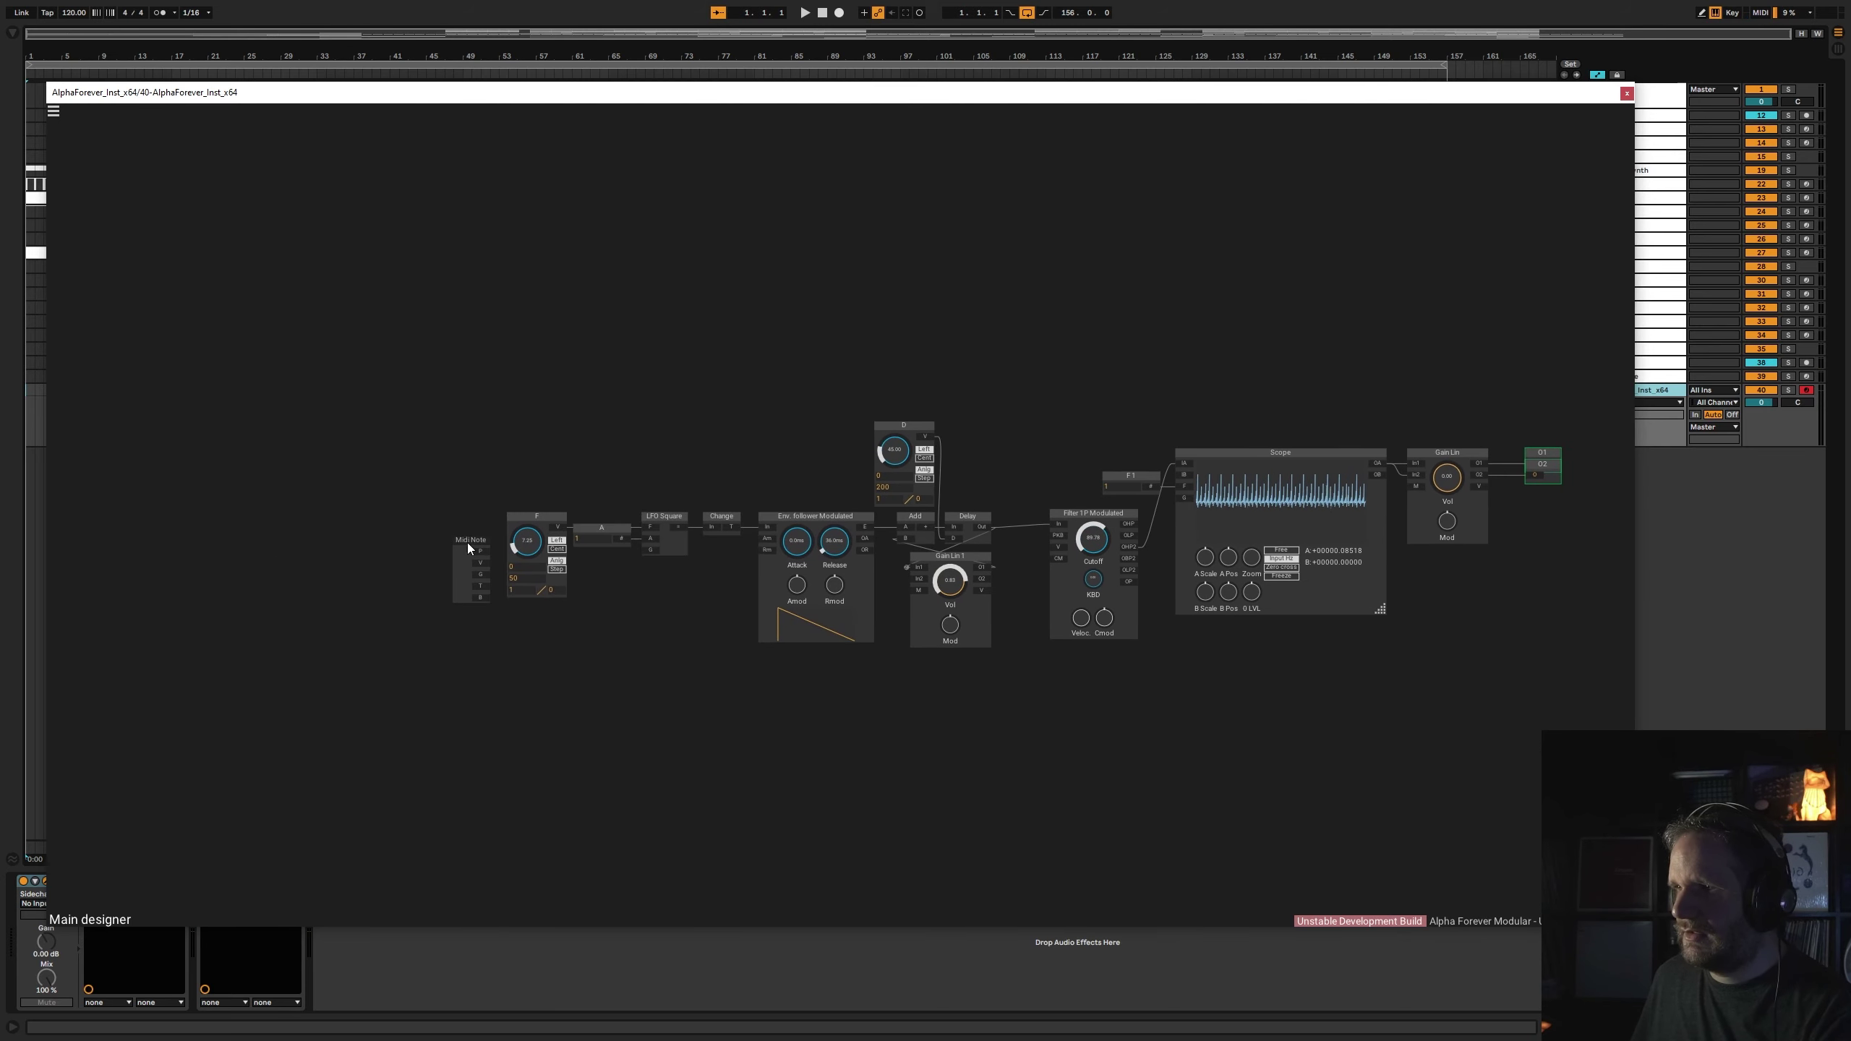
{"action": "left_click_drag", "start_coordinate": [467, 543], "coordinate": [437, 234]}
{"action": "scroll", "coordinate": [698, 427], "scroll_direction": "up", "scroll_amount": 3}
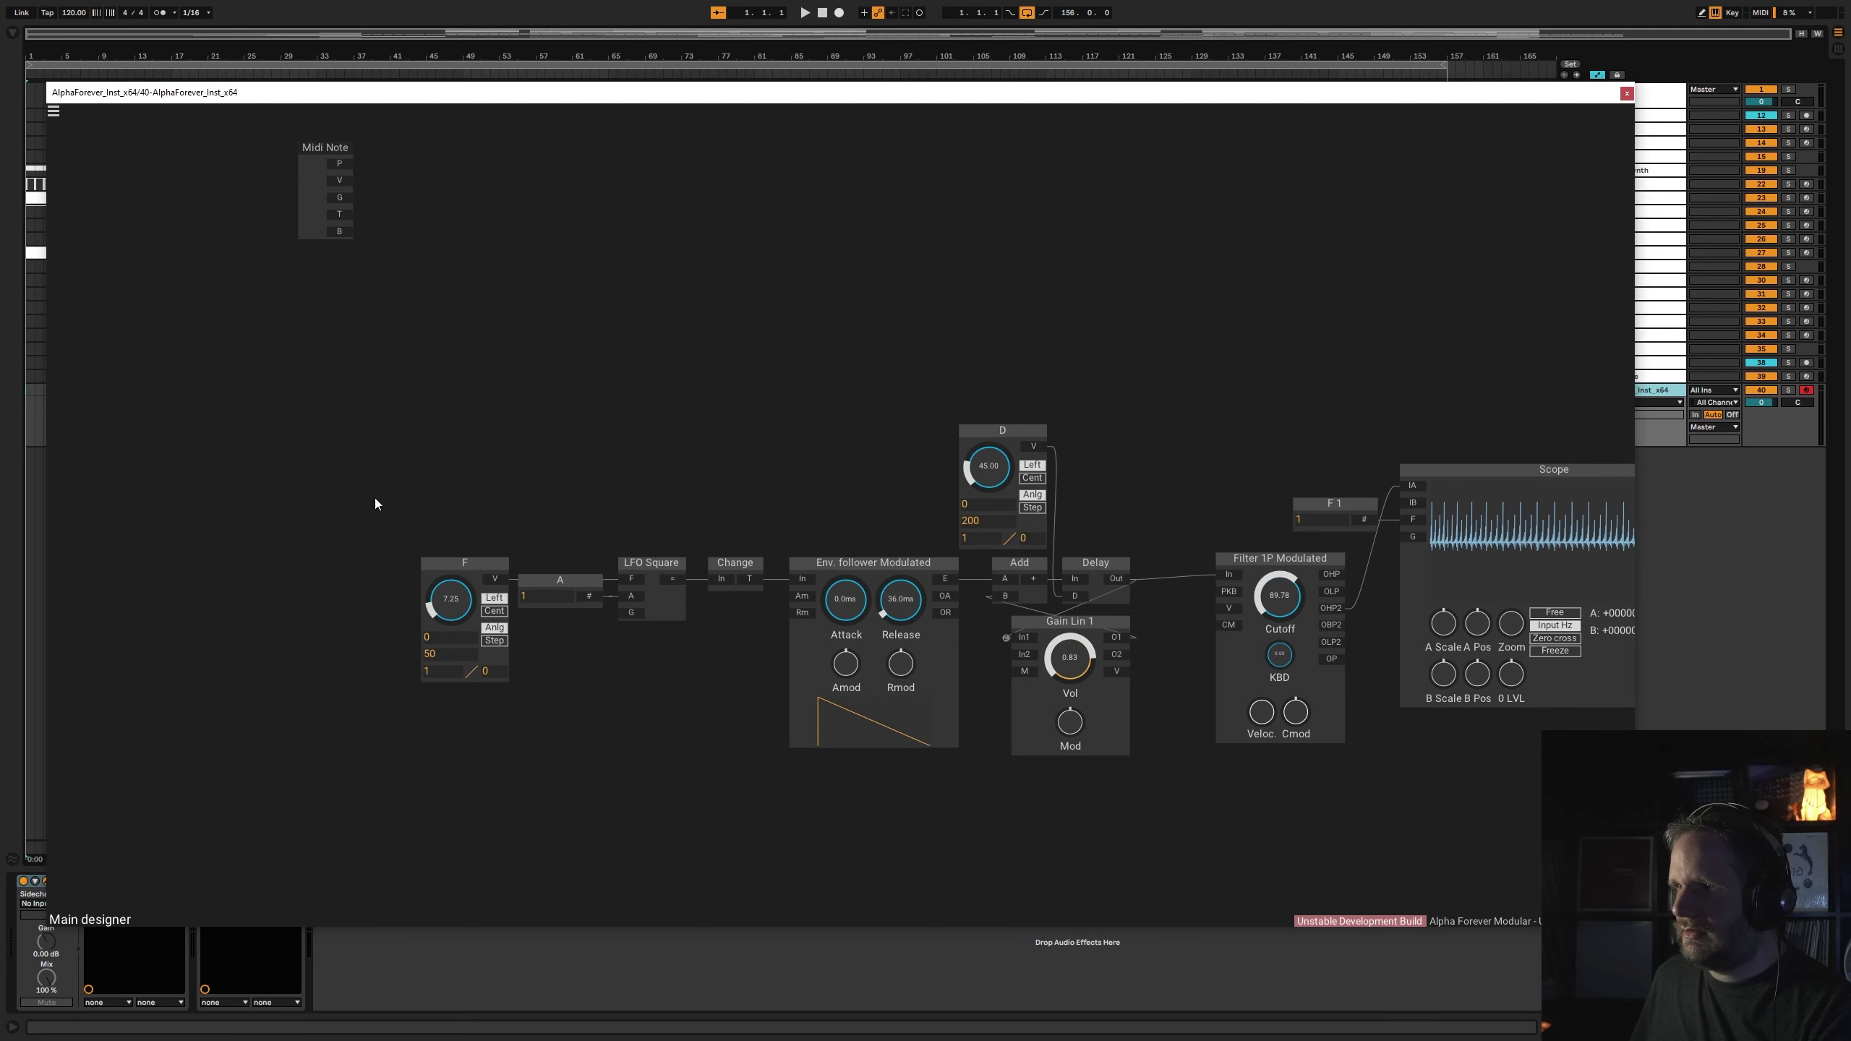
{"action": "left_click_drag", "start_coordinate": [383, 387], "coordinate": [373, 469]}
- Shift the chain from F to the envelope follower away from Add to open a wide gap between them
{"action": "left_click_drag", "start_coordinate": [368, 533], "coordinate": [985, 883]}
{"action": "mouse_move", "coordinate": [868, 642]}
{"action": "left_mouse_down"}
{"action": "mouse_move", "coordinate": [724, 648]}
{"action": "mouse_move", "coordinate": [868, 648]}
{"action": "left_mouse_up"}
{"action": "left_click", "coordinate": [783, 554]}
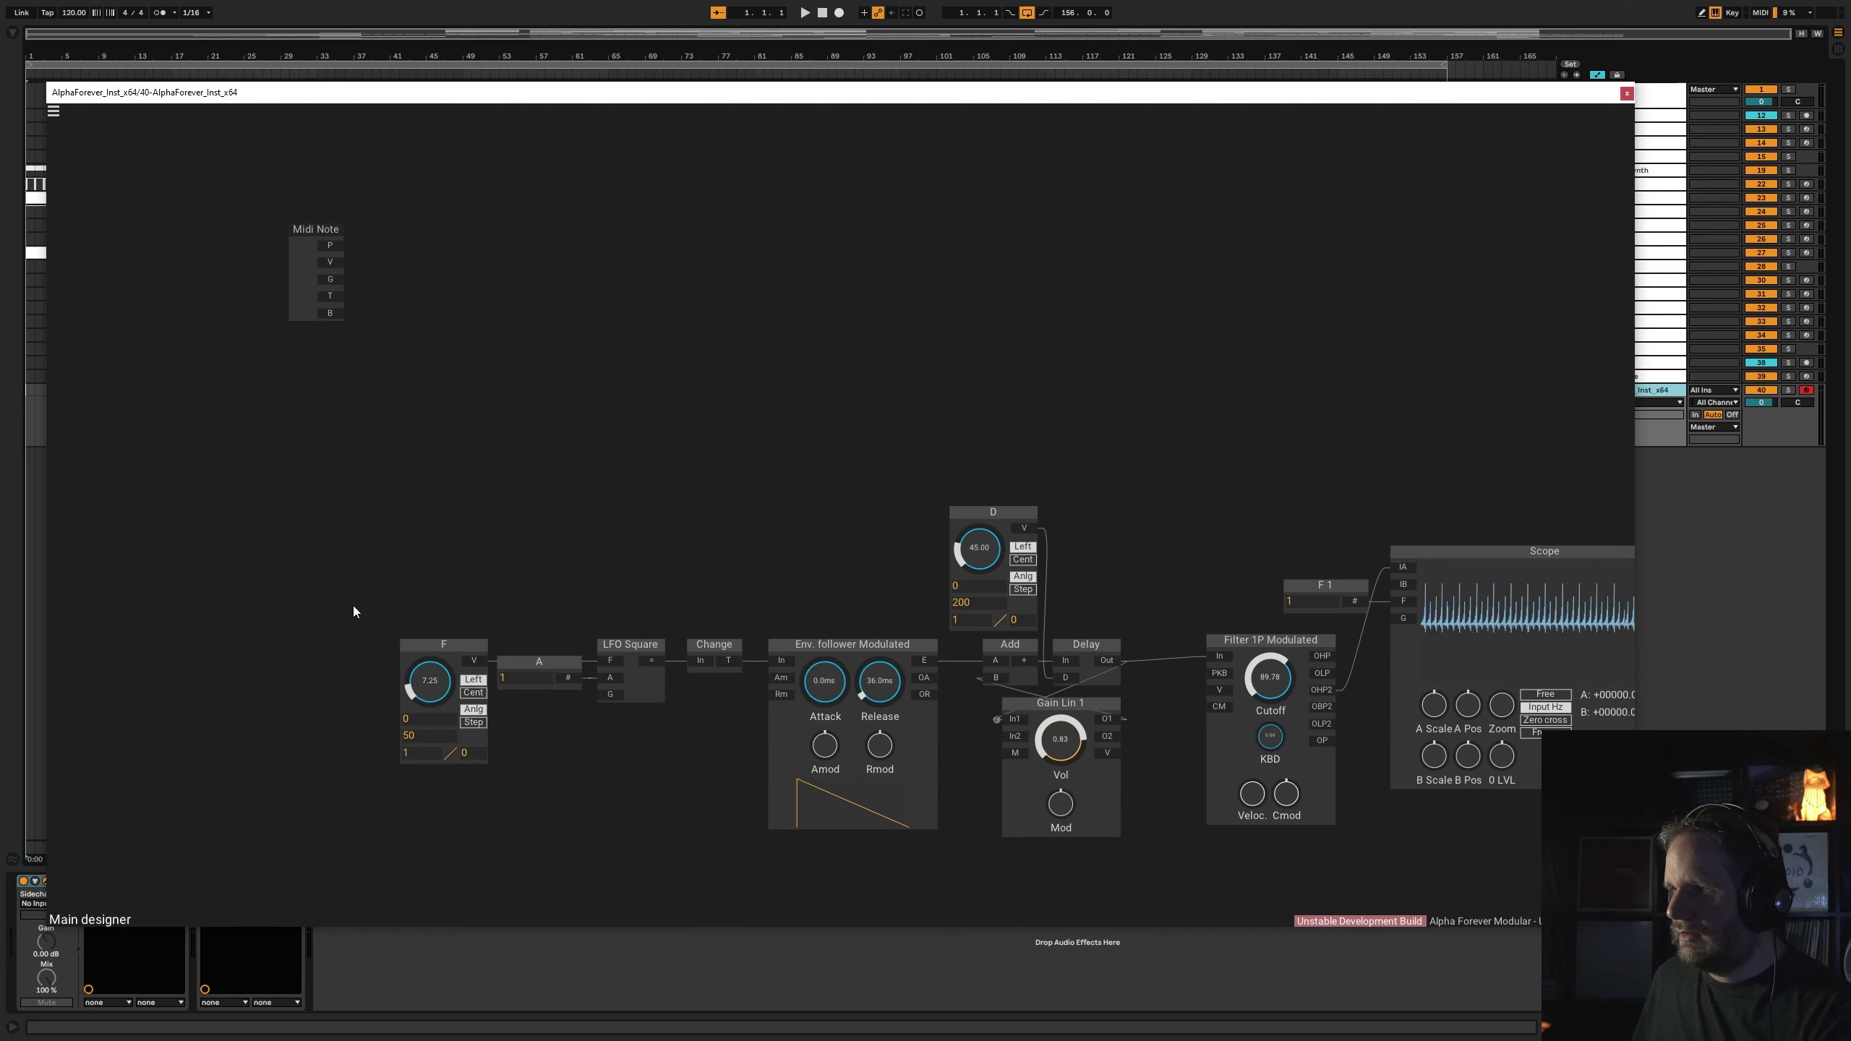
{"action": "left_click_drag", "start_coordinate": [342, 610], "coordinate": [961, 860]}
{"action": "left_click_drag", "start_coordinate": [908, 643], "coordinate": [610, 555]}
- Add a Mul module above the lower envelope follower chain
{"action": "right_click", "coordinate": [713, 599]}
{"action": "type", "text": "mul"}
{"action": "key", "text": "Return"}
{"action": "left_click_drag", "start_coordinate": [768, 560], "coordinate": [756, 564]}
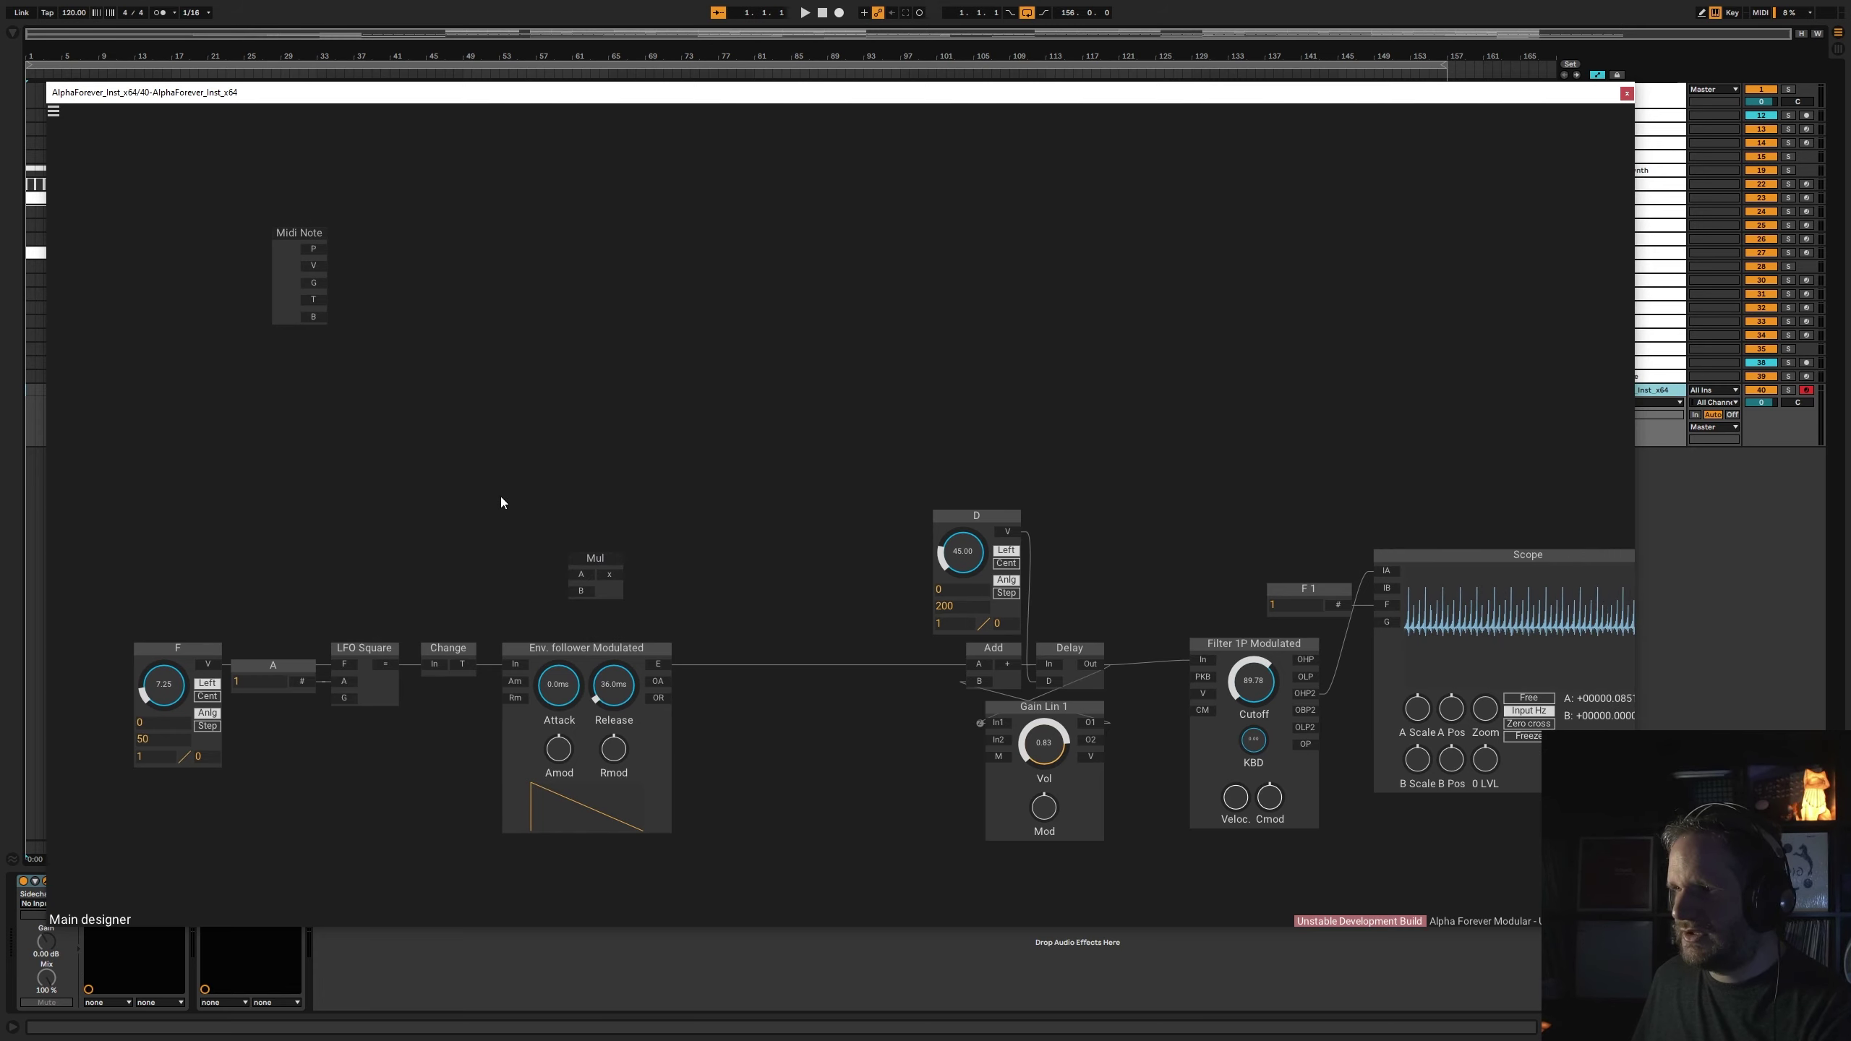
- Bring Midi Note down nearer the chain and add a second Env. follower Modulated beside it
{"action": "left_click_drag", "start_coordinate": [309, 240], "coordinate": [374, 386]}
{"action": "right_click", "coordinate": [473, 393]}
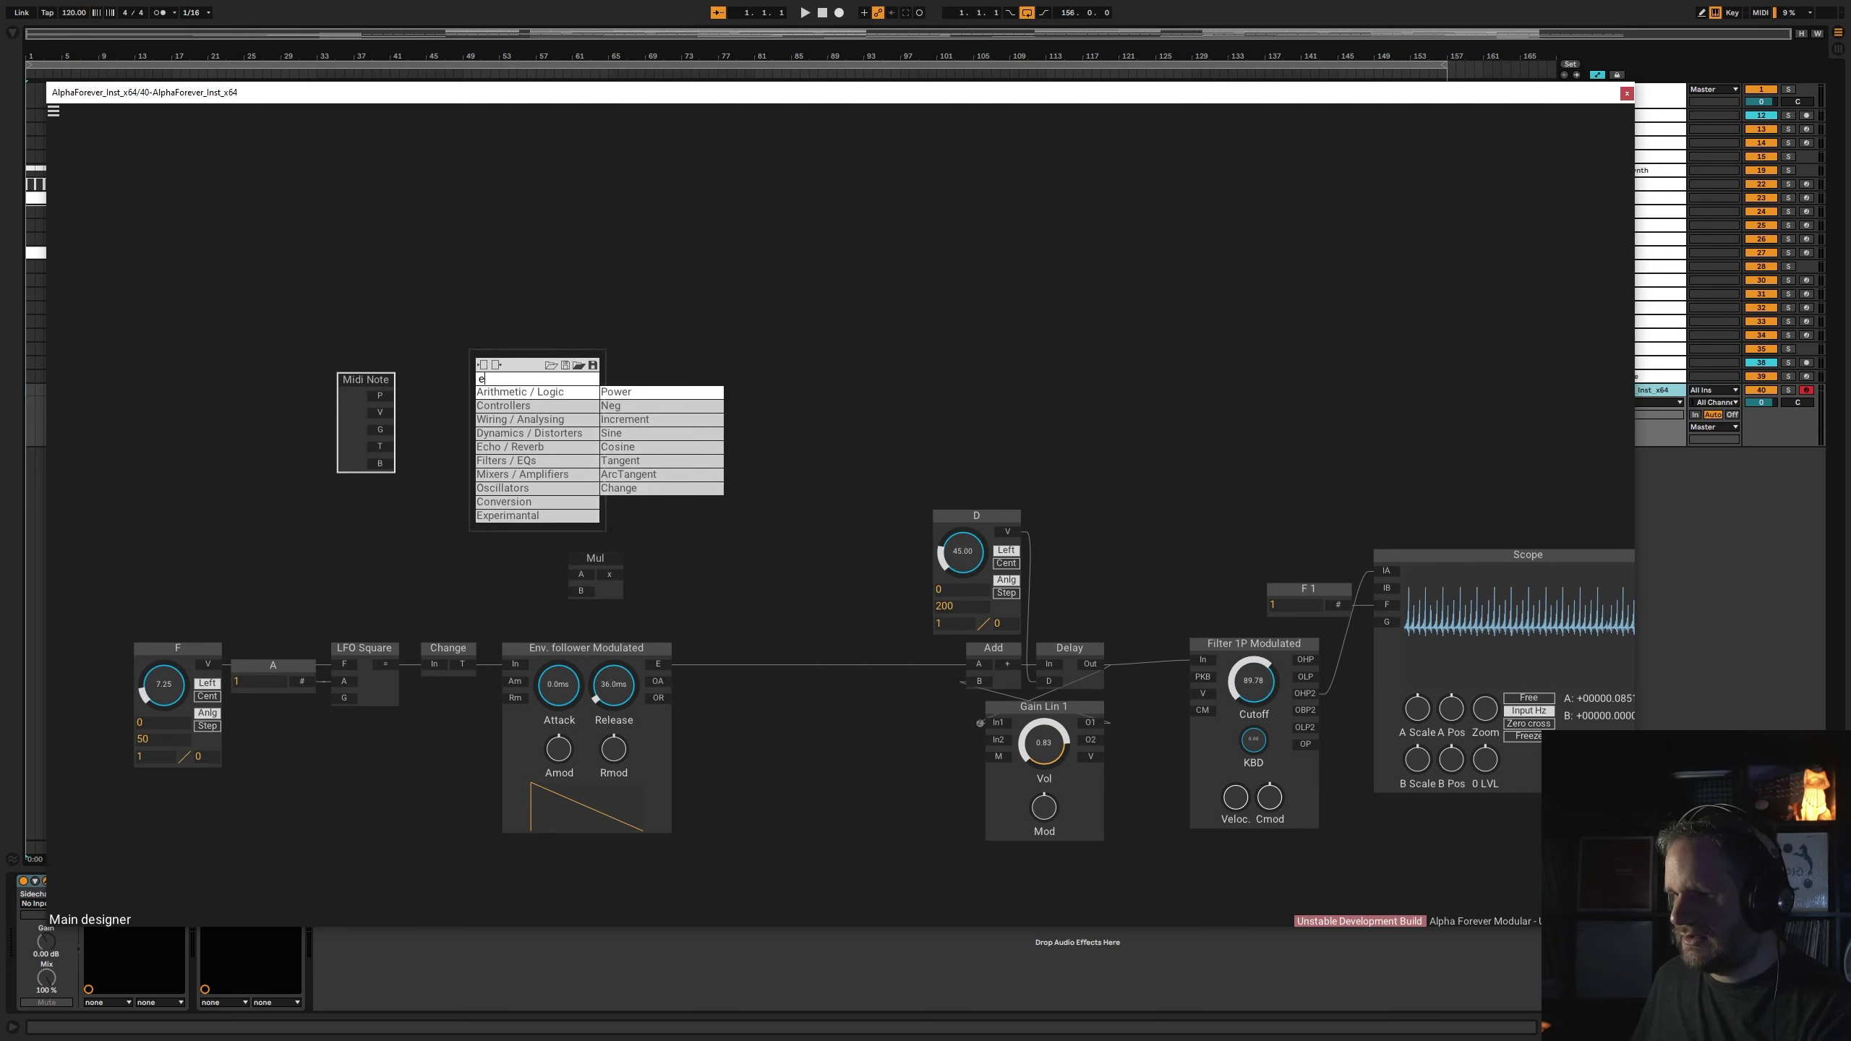
{"action": "type", "text": "env"}
{"action": "left_click", "coordinate": [646, 419]}
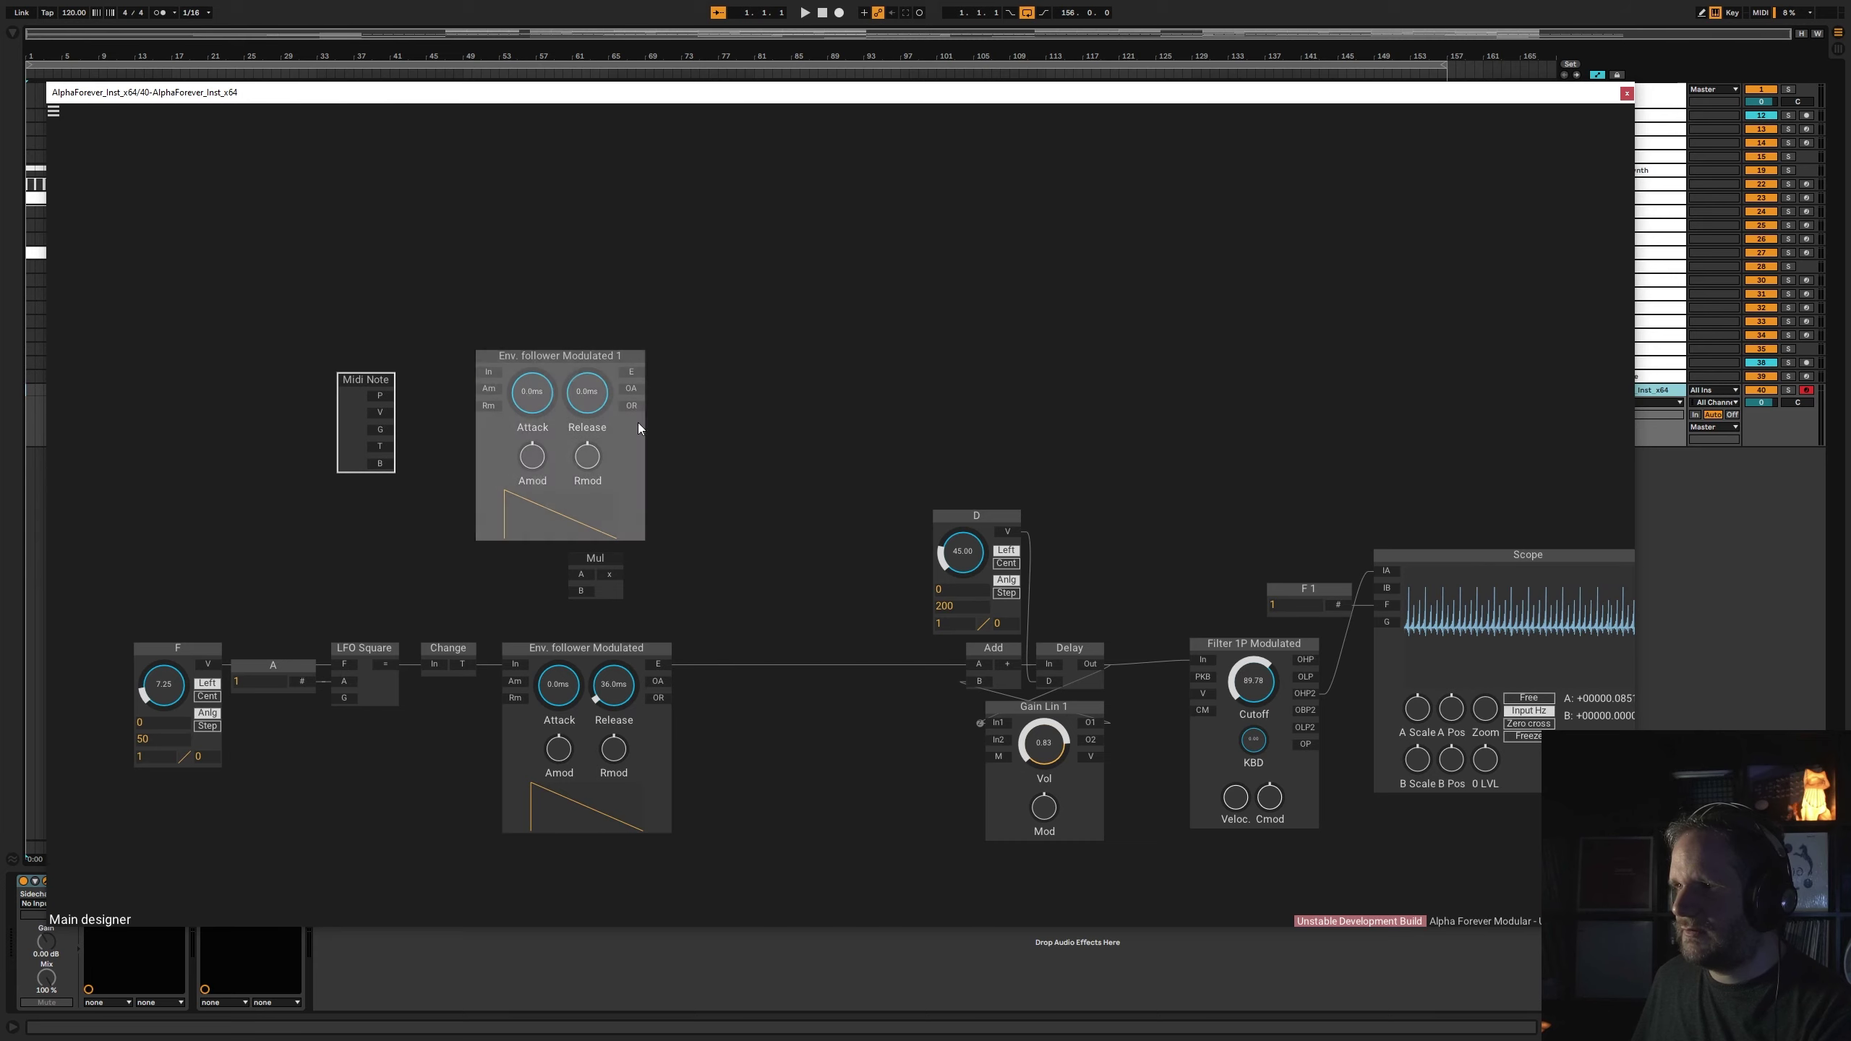
- Wire Midi Note's T into the new envelope follower and its E into Mul's A, with its release at 1849 ms
{"action": "left_click_drag", "start_coordinate": [382, 445], "coordinate": [489, 375]}
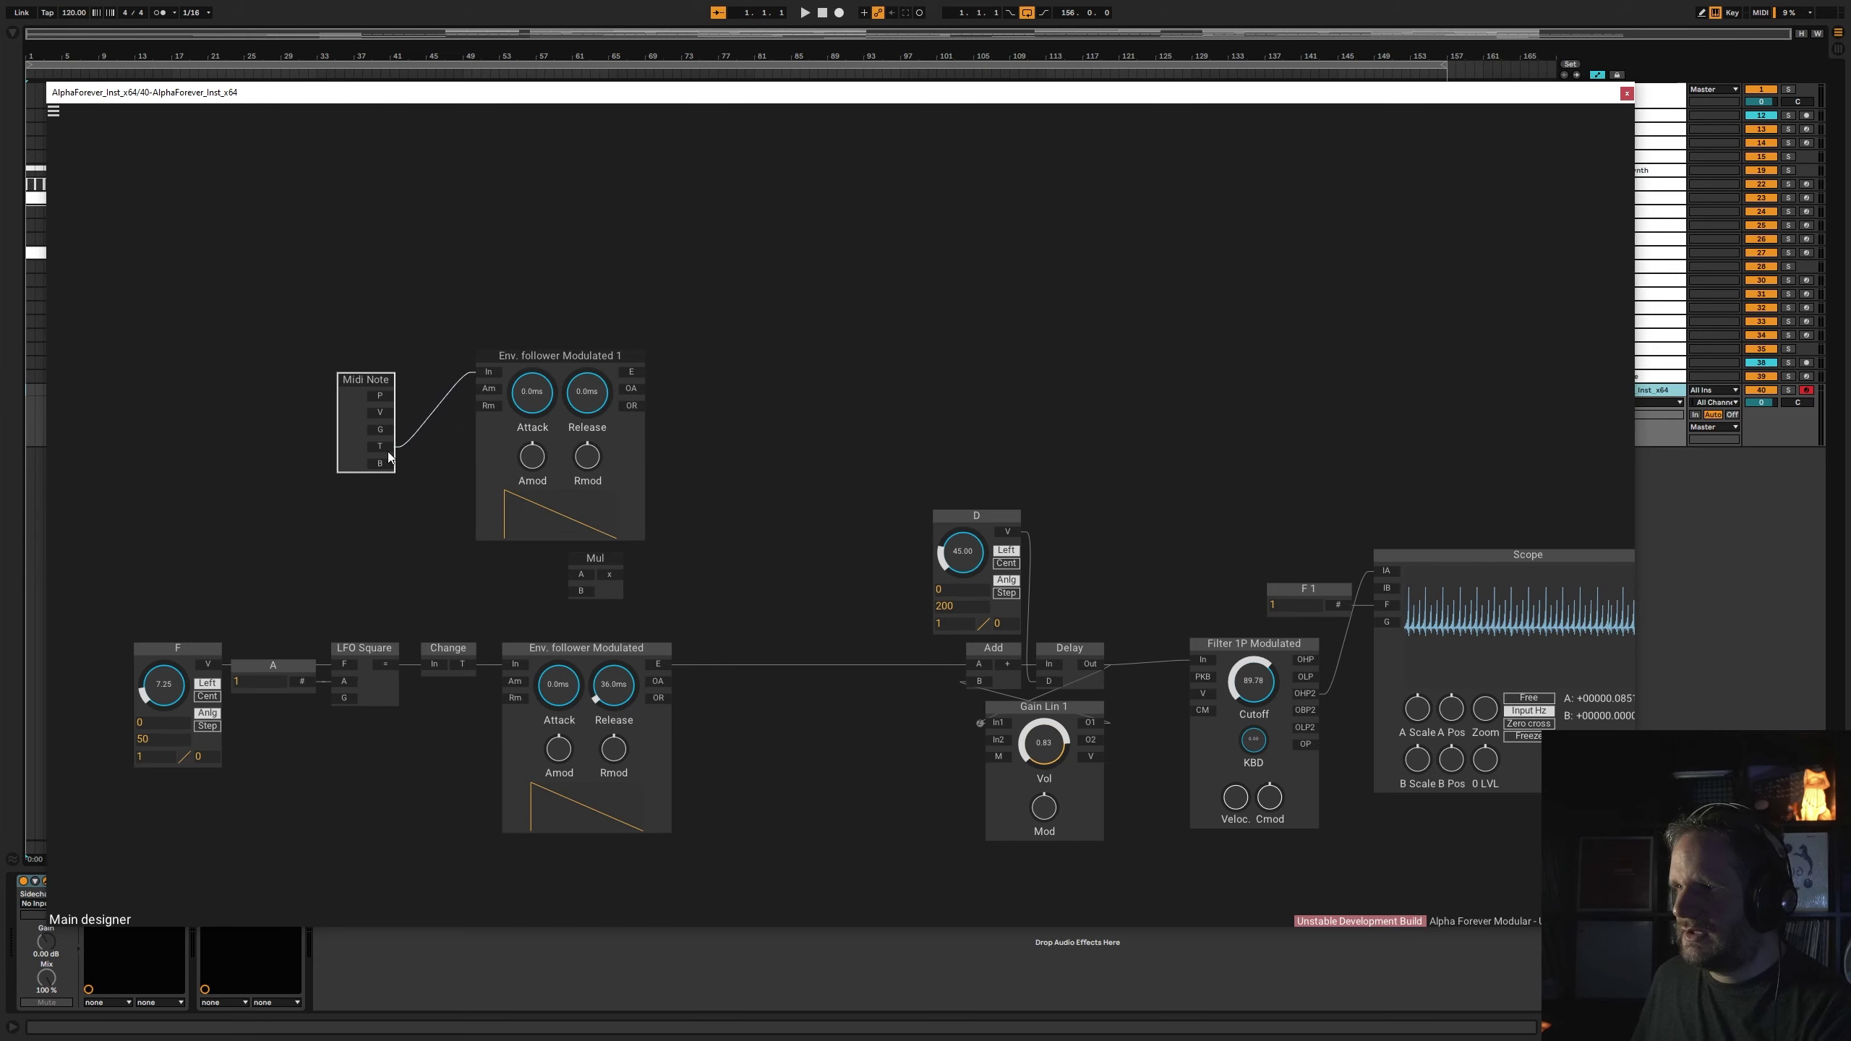
{"action": "left_click_drag", "start_coordinate": [385, 455], "coordinate": [385, 380]}
{"action": "left_click_drag", "start_coordinate": [522, 358], "coordinate": [699, 565]}
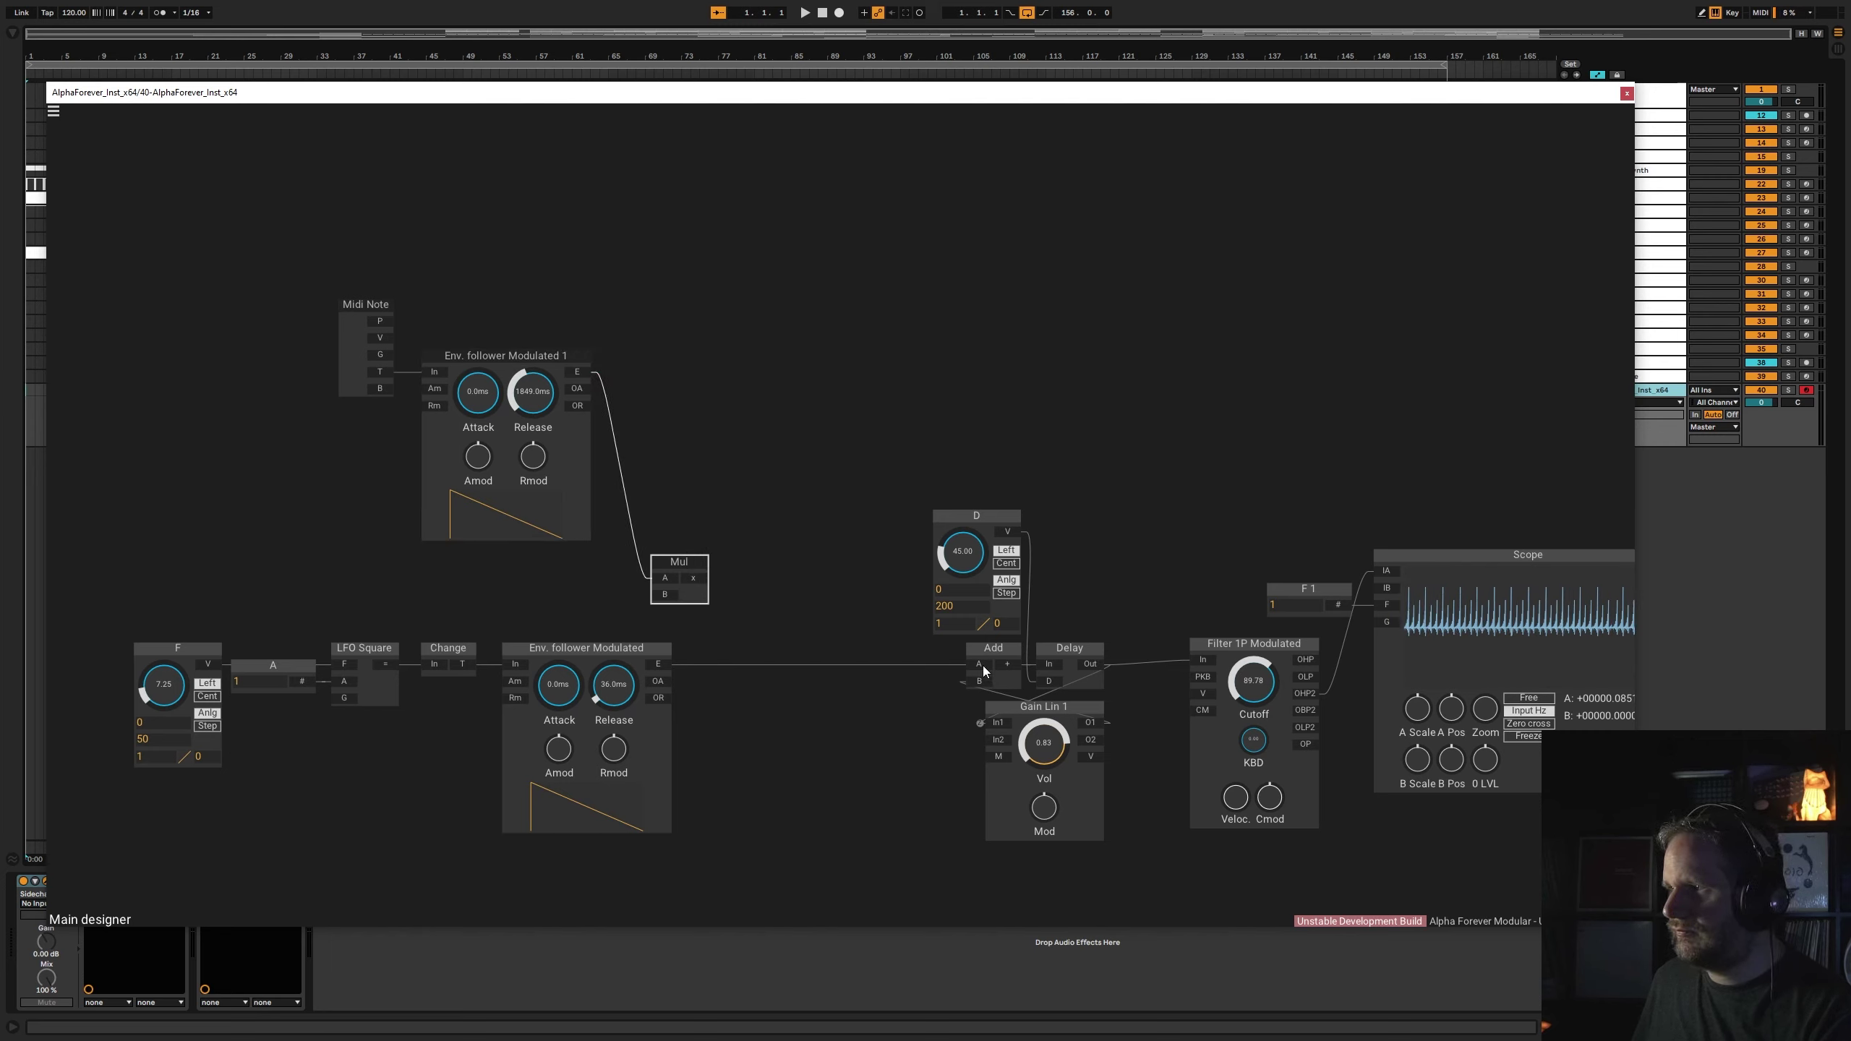
- Wire the lower envelope follower into Mul's B and Mul's output into Add's A, placing Mul between them
{"action": "left_click_drag", "start_coordinate": [666, 663], "coordinate": [977, 665]}
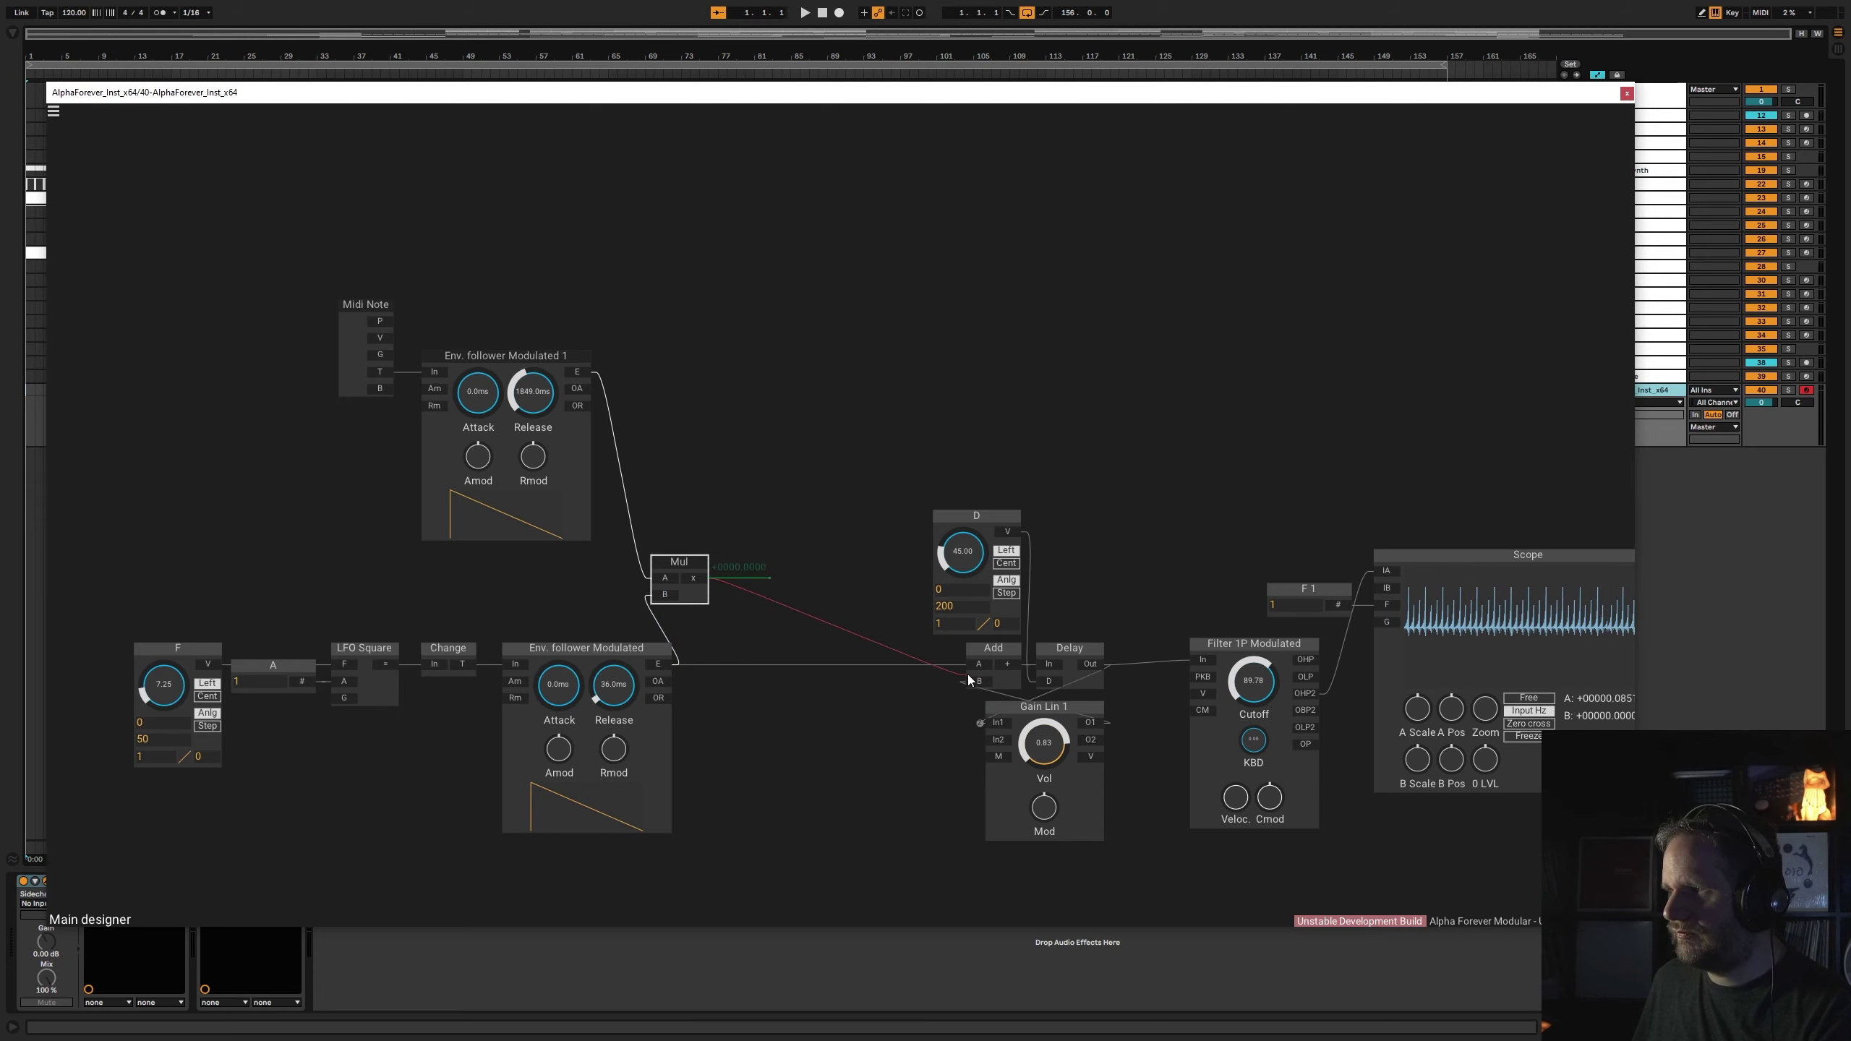
{"action": "left_click_drag", "start_coordinate": [674, 580], "coordinate": [737, 632]}
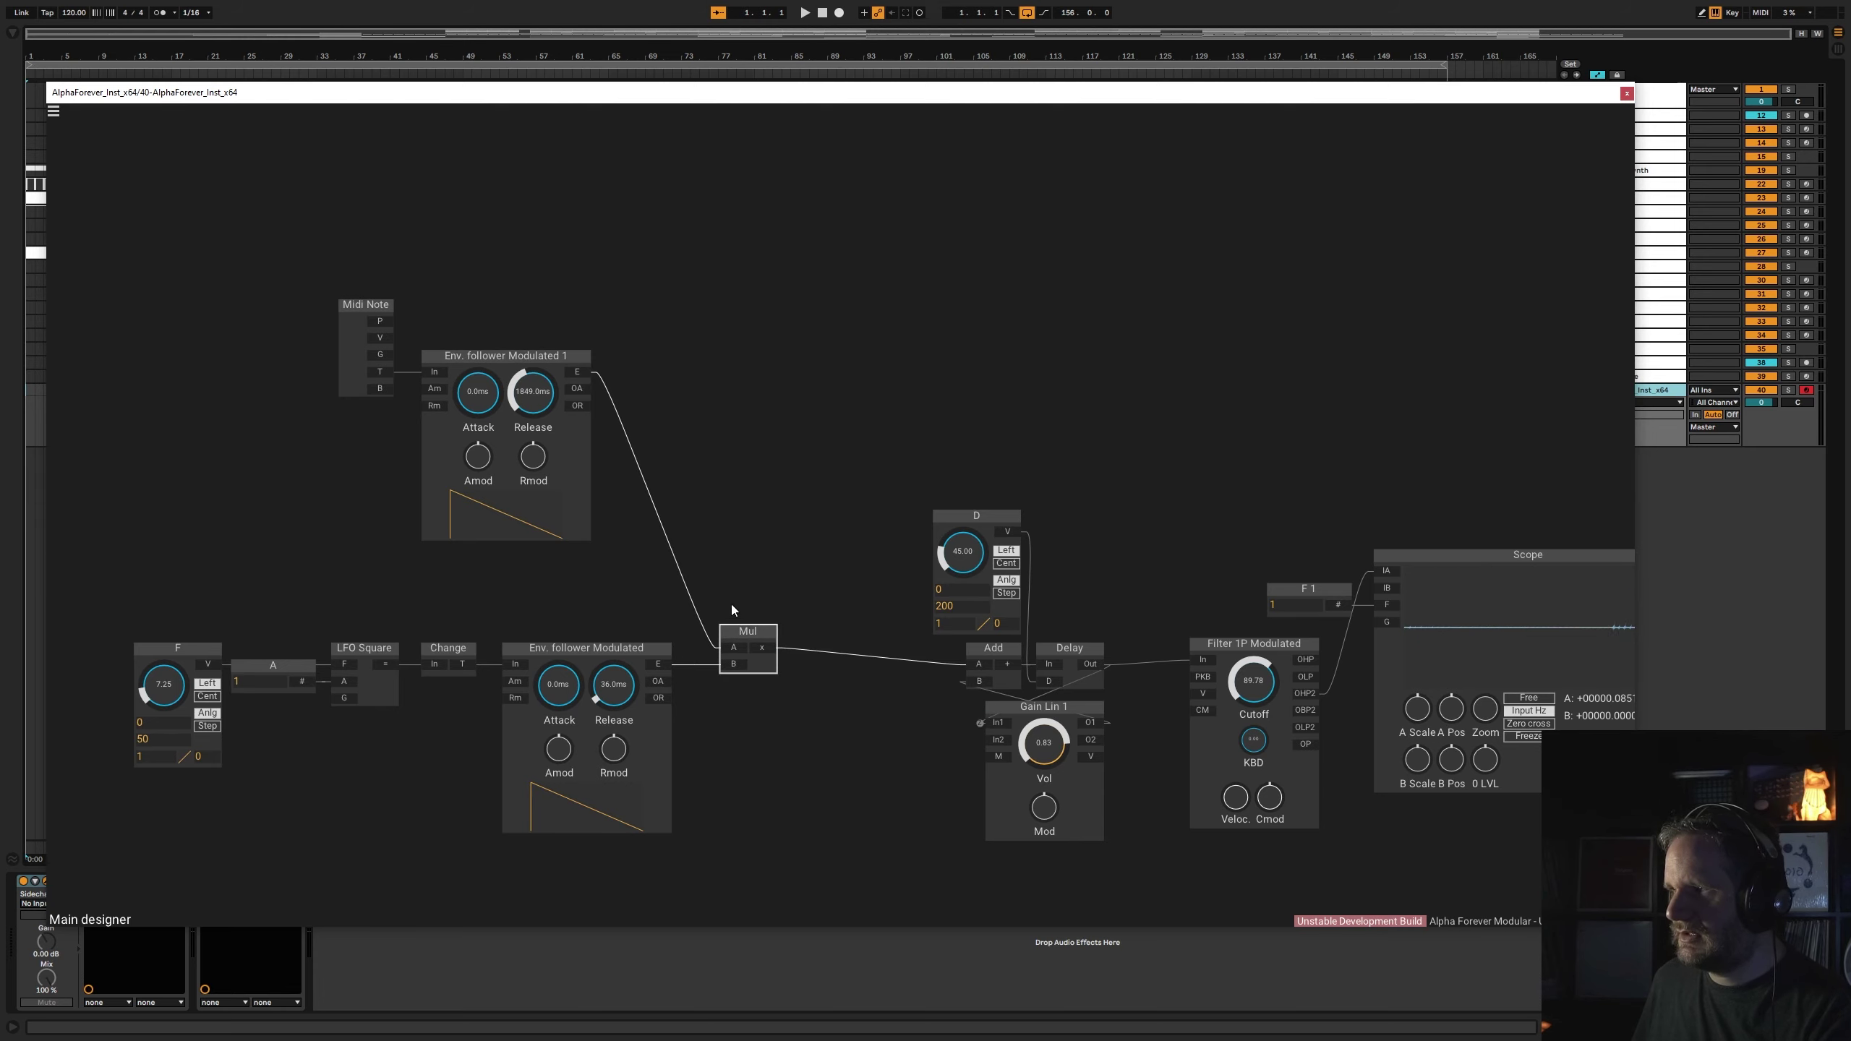
{"action": "left_click_drag", "start_coordinate": [724, 518], "coordinate": [712, 579]}
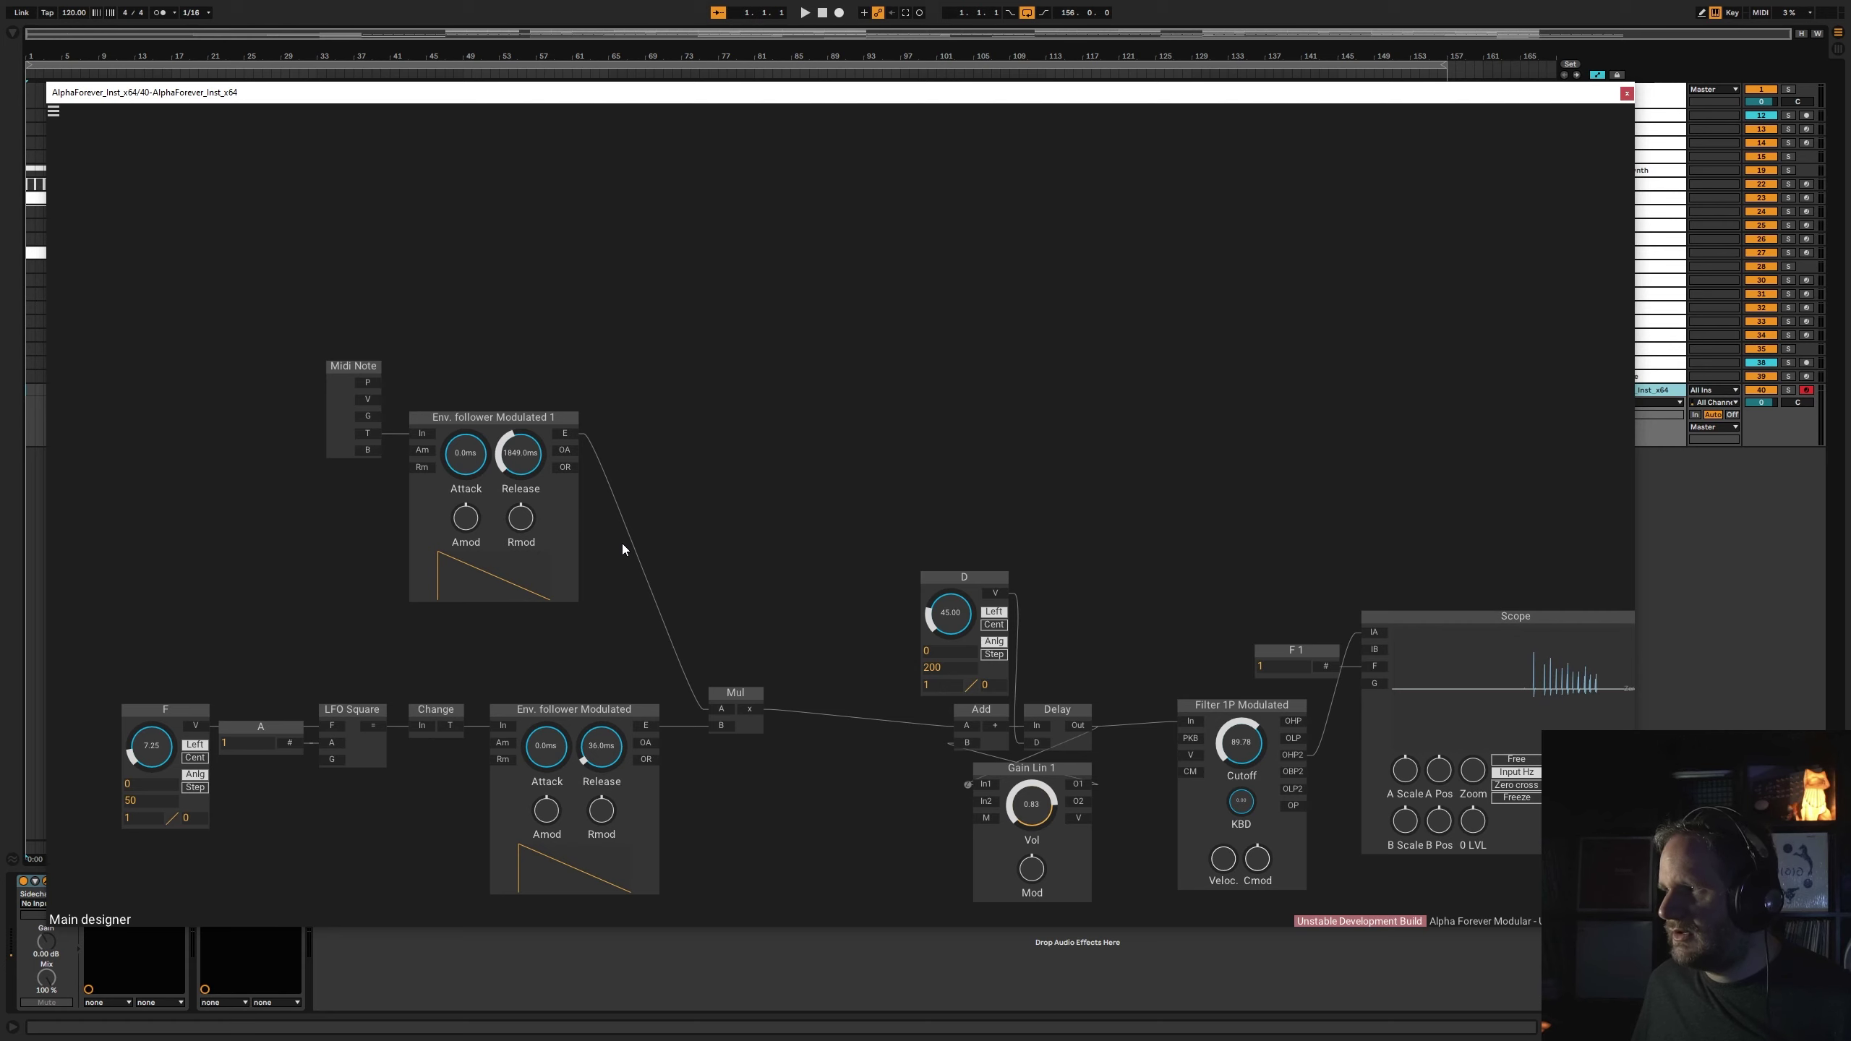
- Raise the output gain to 0.56 and the feedback gain to 1.00, and try different D delay values on the sound
{"action": "left_click_drag", "start_coordinate": [1283, 608], "coordinate": [763, 483]}
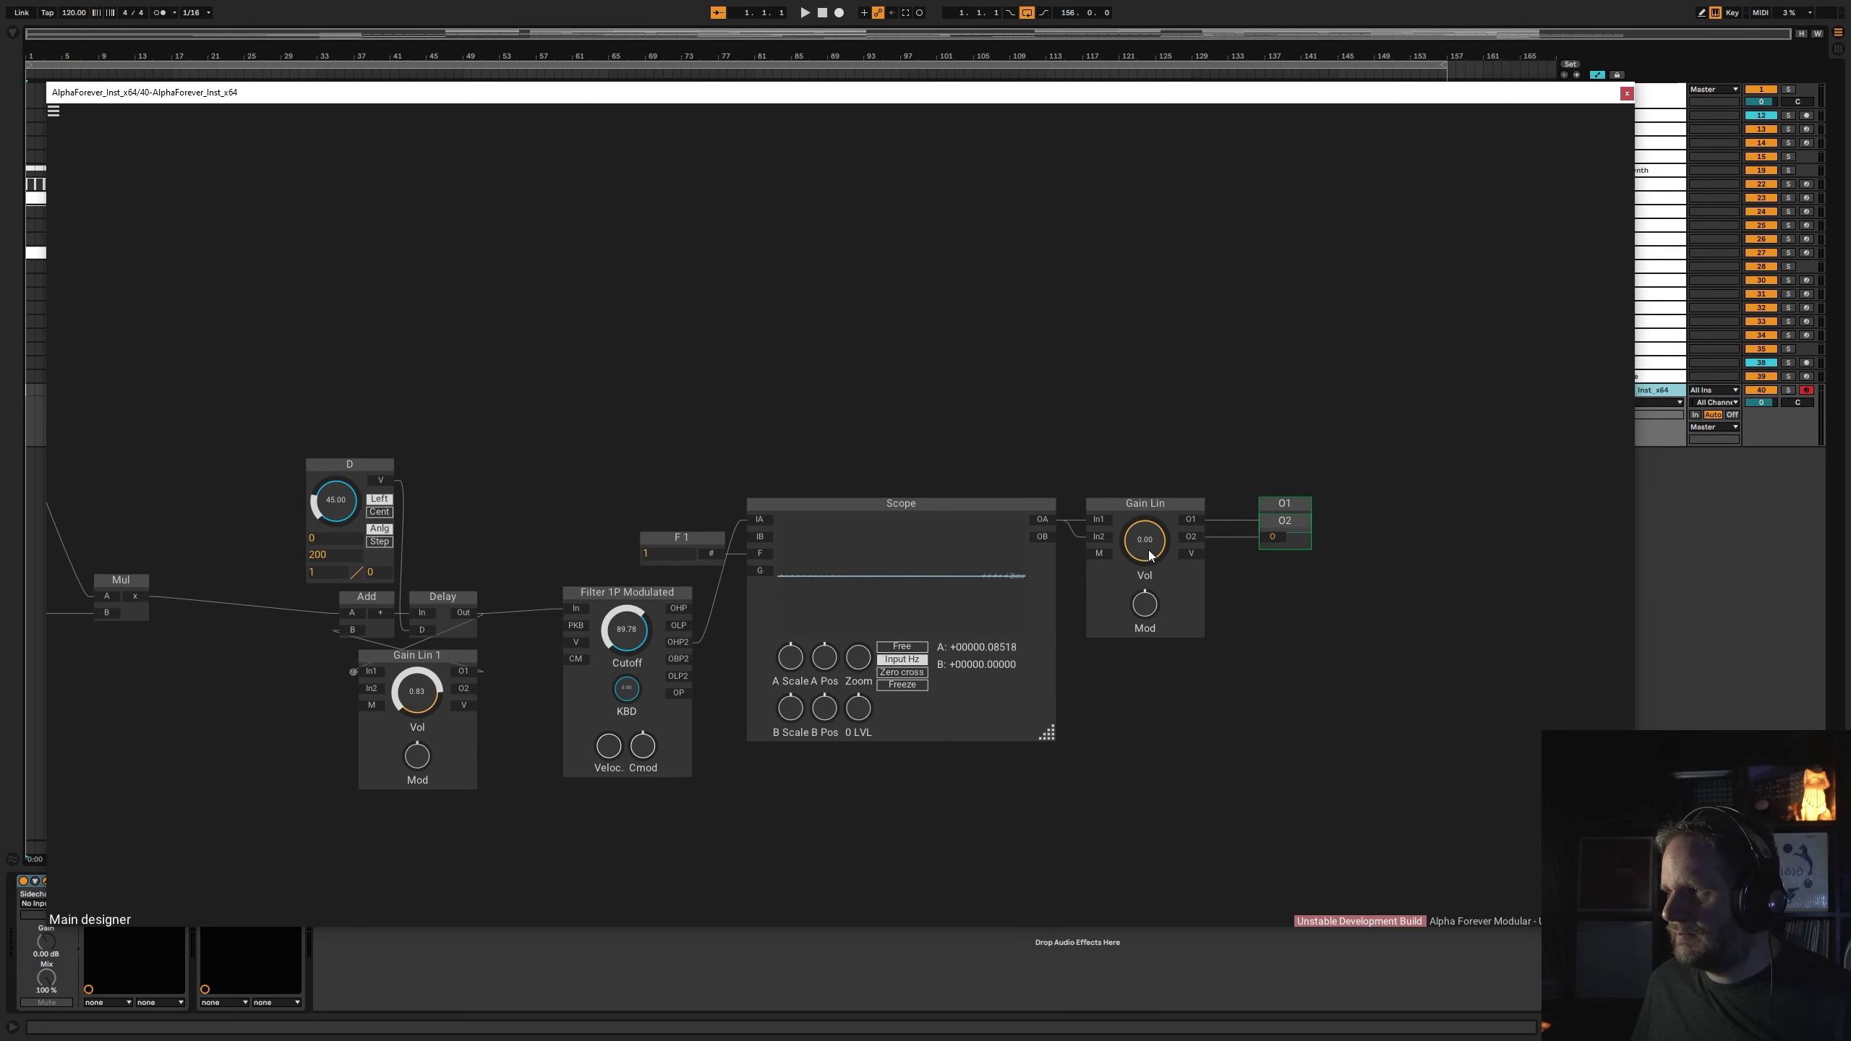
{"action": "left_click_drag", "start_coordinate": [666, 386], "coordinate": [1031, 406]}
{"action": "left_click_drag", "start_coordinate": [688, 510], "coordinate": [727, 524]}
{"action": "left_click_drag", "start_coordinate": [756, 437], "coordinate": [791, 486]}
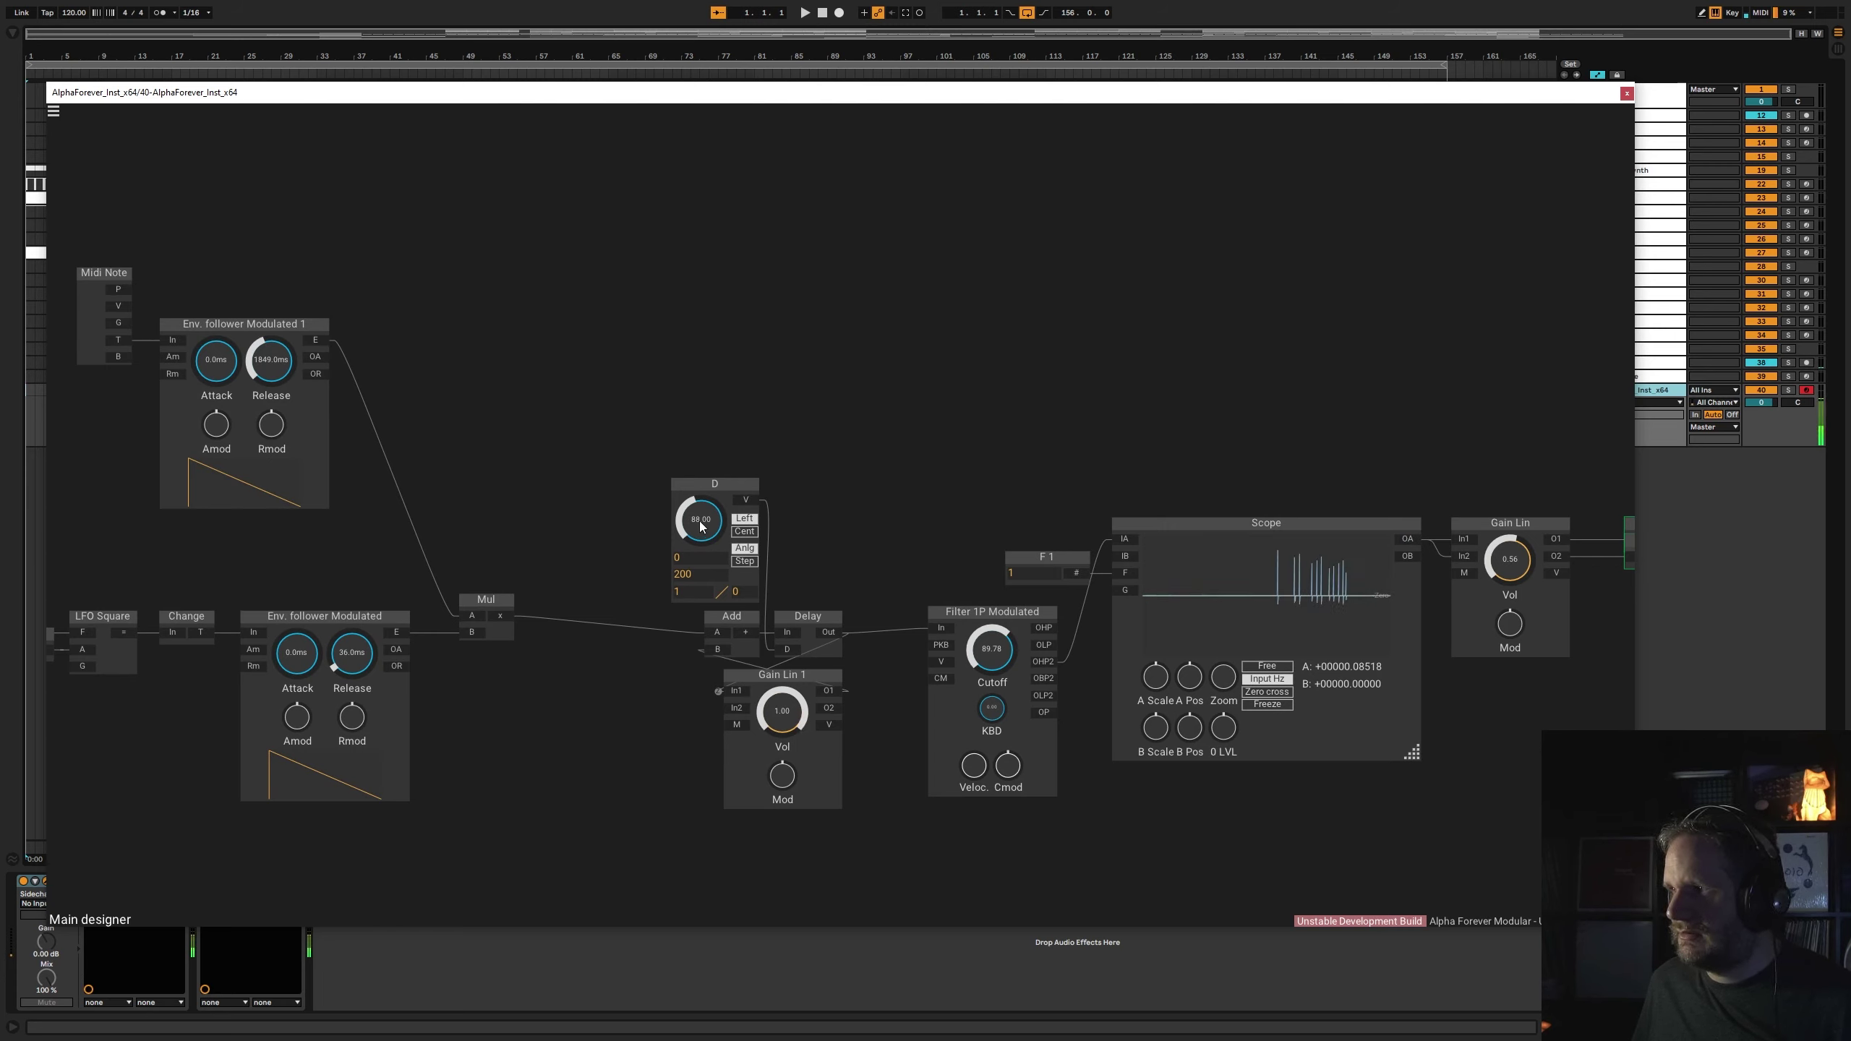
{"action": "mouse_move", "coordinate": [700, 521]}
{"action": "left_mouse_down"}
{"action": "mouse_move", "coordinate": [713, 553]}
{"action": "mouse_move", "coordinate": [713, 434]}
{"action": "mouse_move", "coordinate": [732, 496]}
{"action": "mouse_move", "coordinate": [742, 436]}
{"action": "left_mouse_up"}
{"action": "mouse_move", "coordinate": [755, 525]}
{"action": "left_mouse_down"}
{"action": "mouse_move", "coordinate": [743, 446]}
{"action": "mouse_move", "coordinate": [751, 494]}
{"action": "left_mouse_up"}
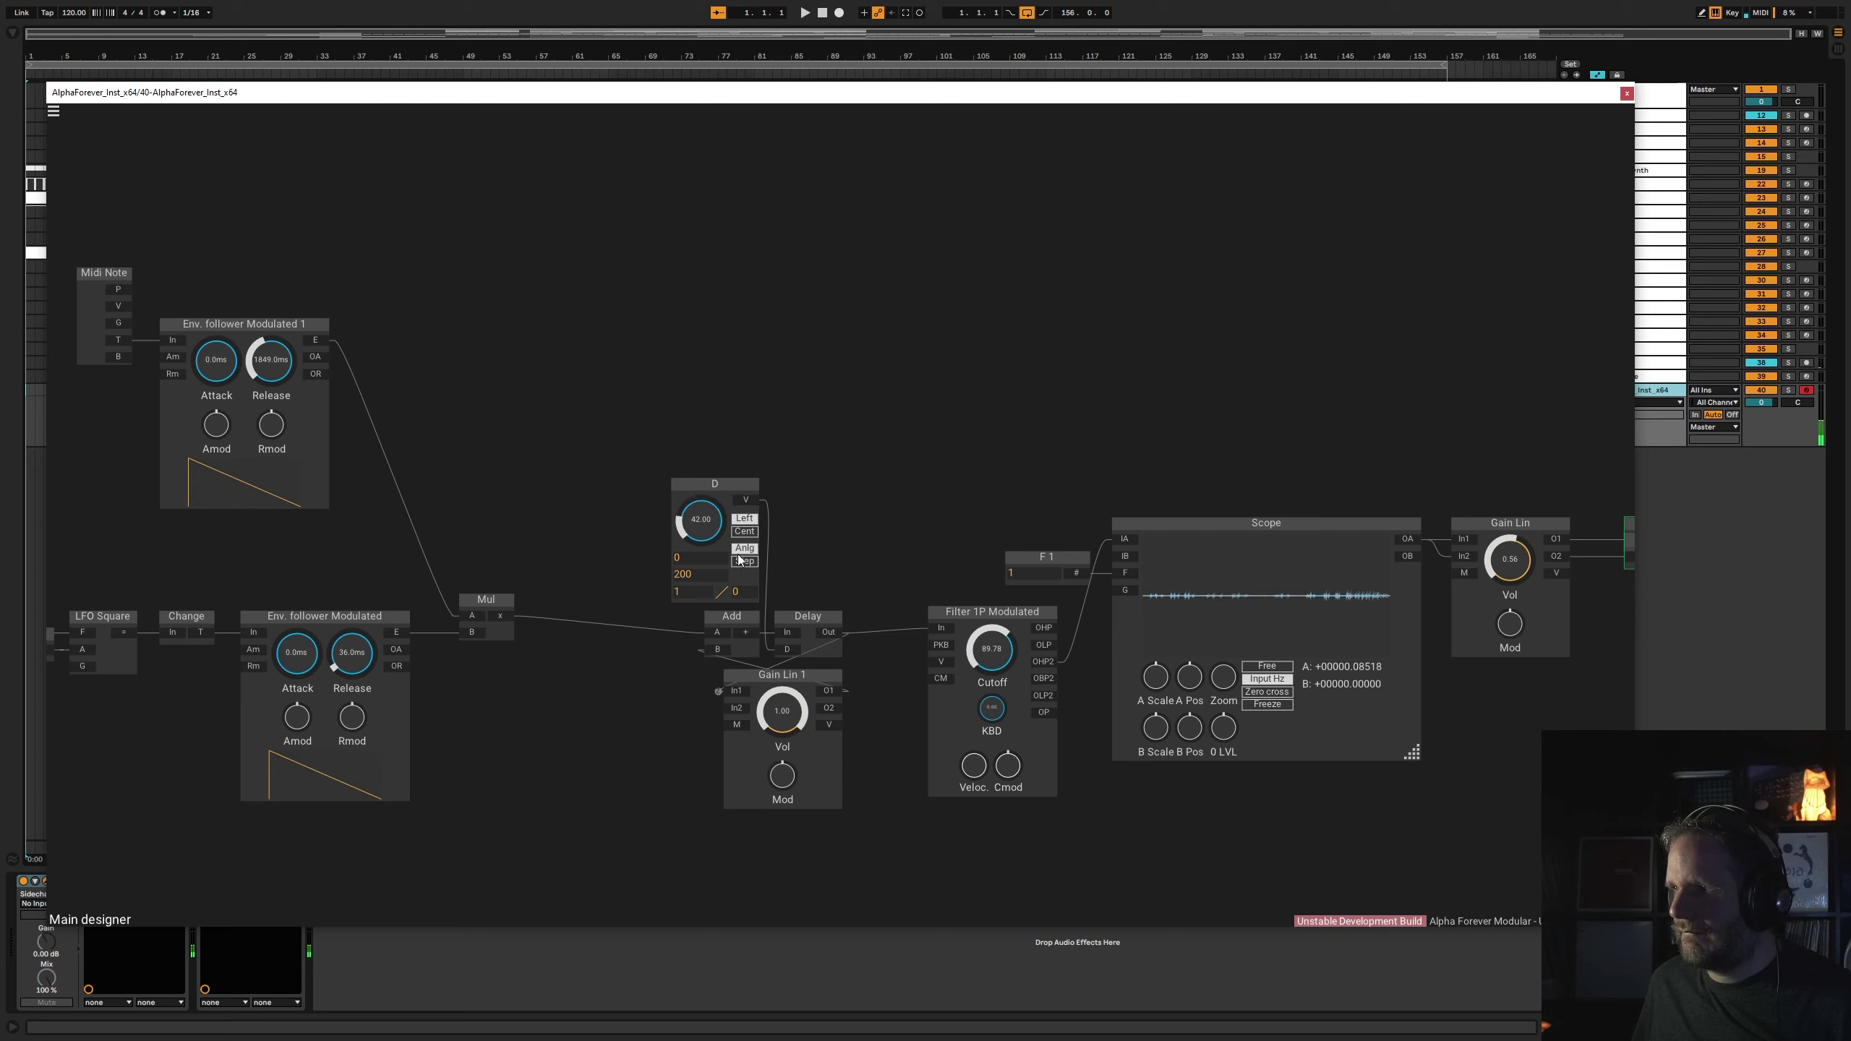
{"action": "left_click_drag", "start_coordinate": [745, 519], "coordinate": [726, 469]}
- Shorten the note-triggered envelope follower's release to 81 ms and set D to 97
{"action": "left_click_drag", "start_coordinate": [281, 355], "coordinate": [290, 395]}
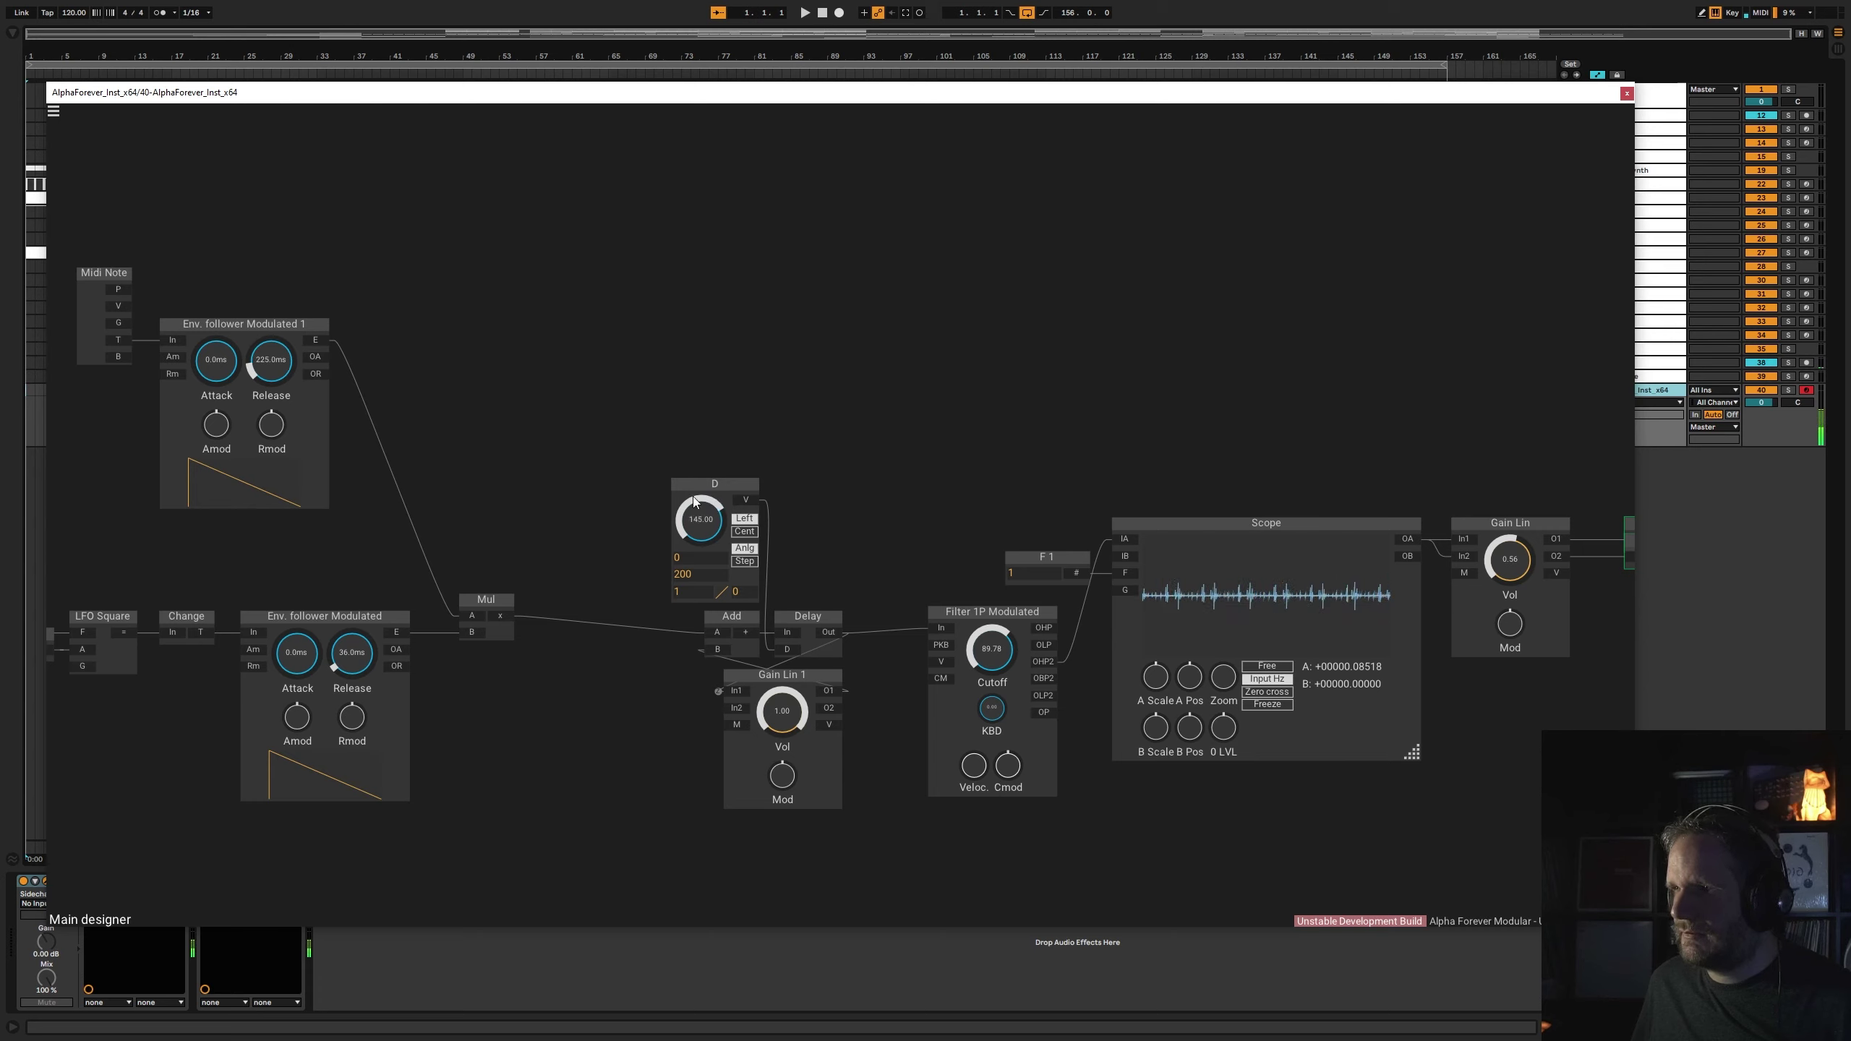
{"action": "mouse_move", "coordinate": [717, 517]}
{"action": "left_mouse_down"}
{"action": "mouse_move", "coordinate": [731, 580]}
{"action": "mouse_move", "coordinate": [742, 538]}
{"action": "left_mouse_up"}
{"action": "scroll", "coordinate": [730, 406], "scroll_direction": "down", "scroll_amount": 1}
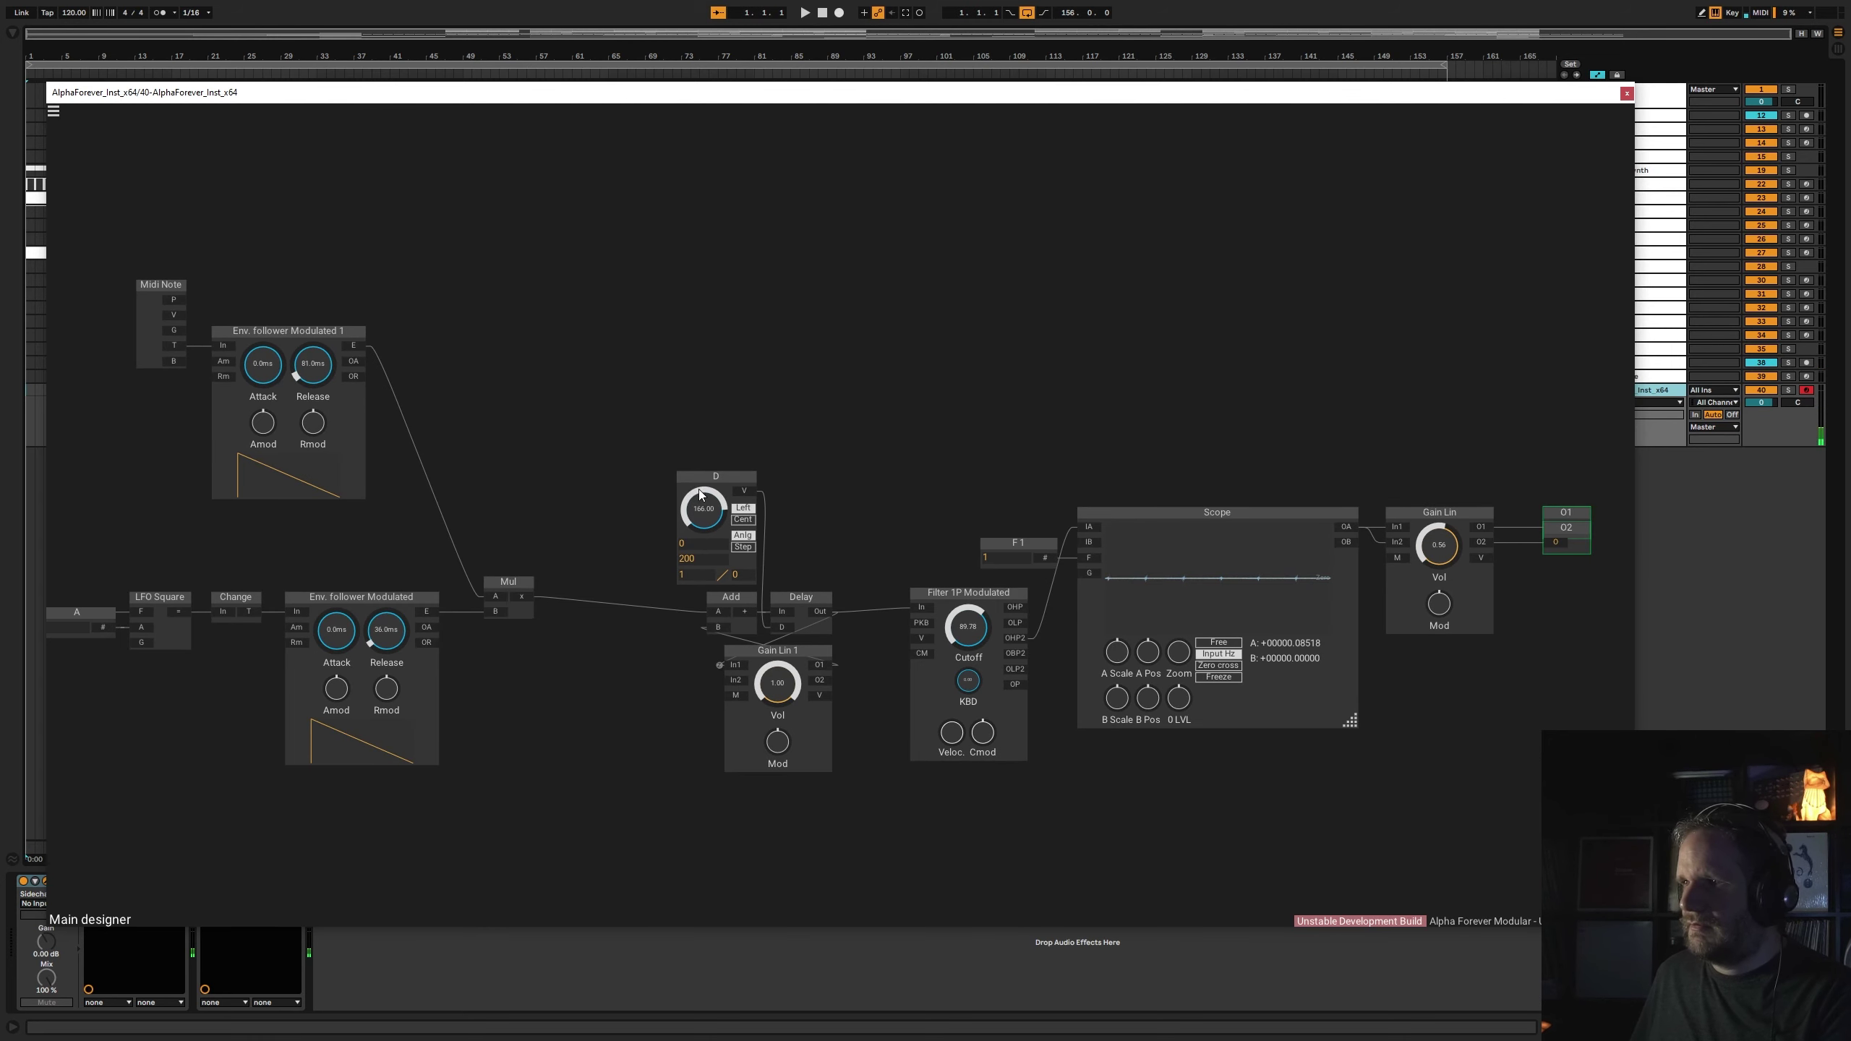
{"action": "left_click_drag", "start_coordinate": [710, 614], "coordinate": [720, 556]}
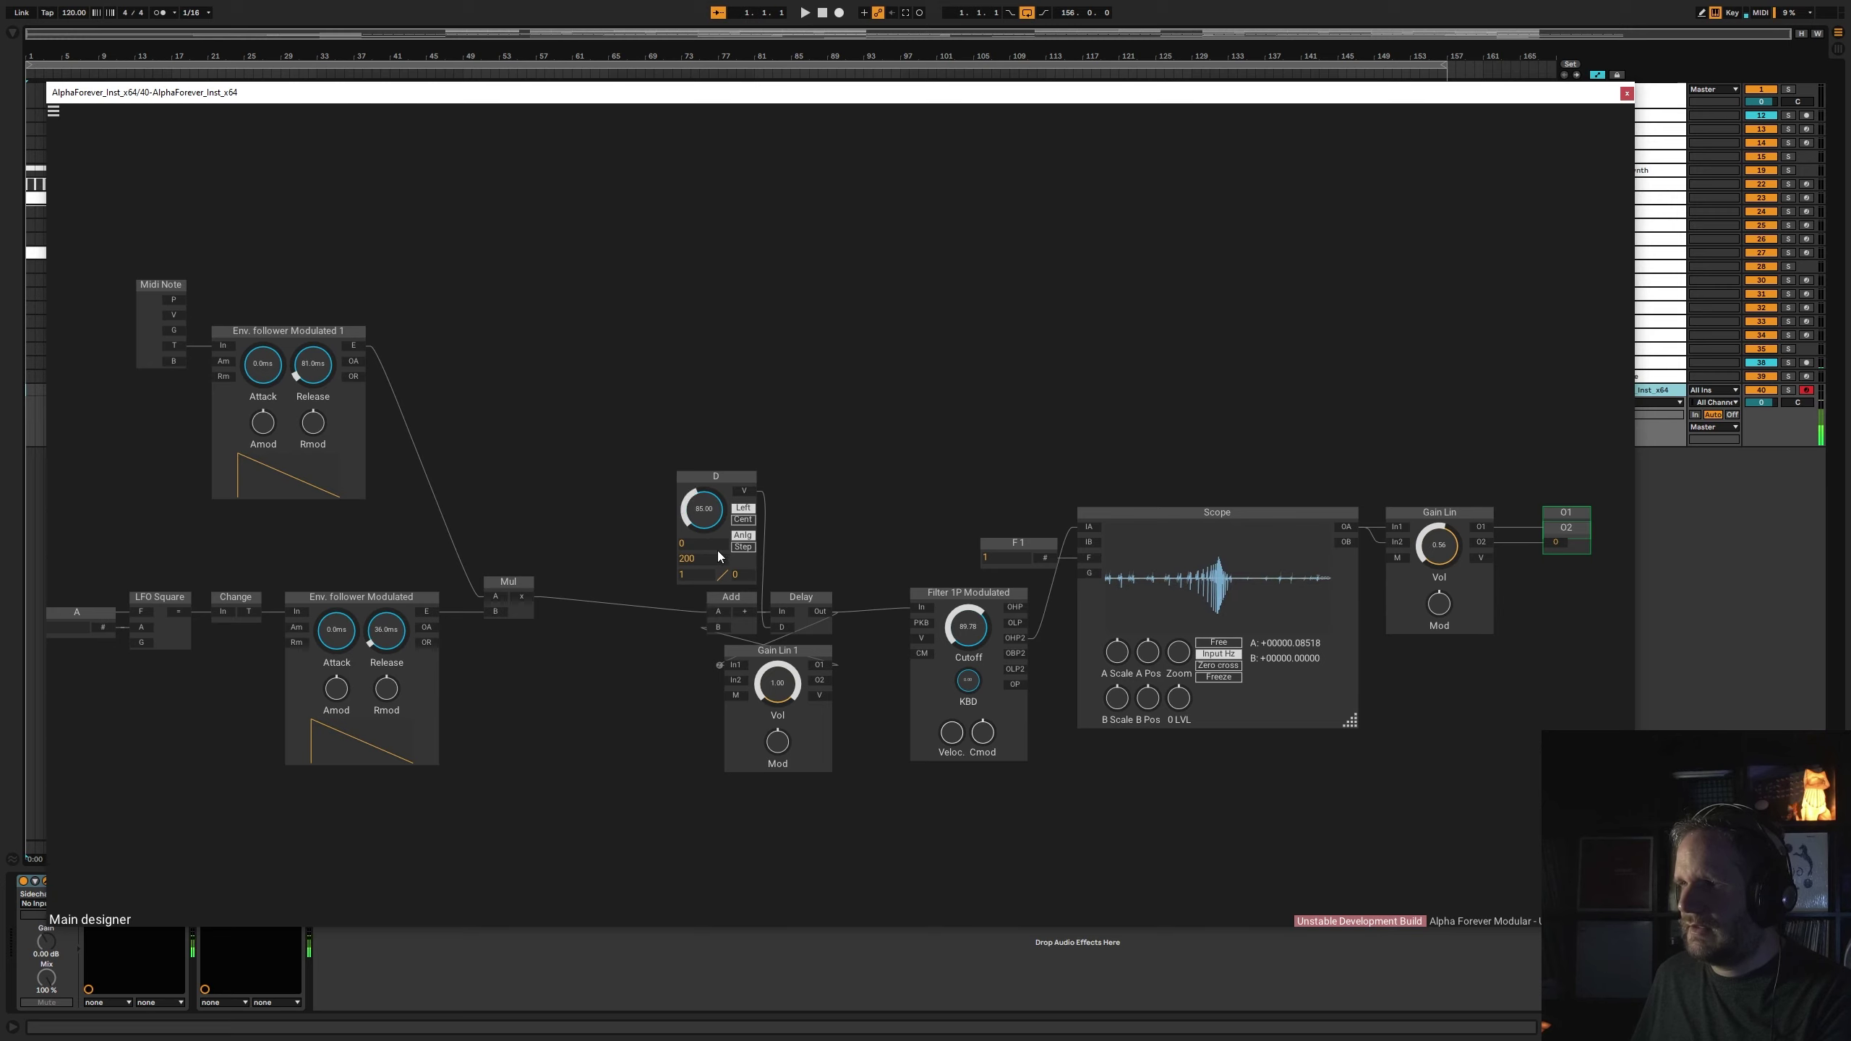
{"action": "left_click_drag", "start_coordinate": [736, 620], "coordinate": [747, 589]}
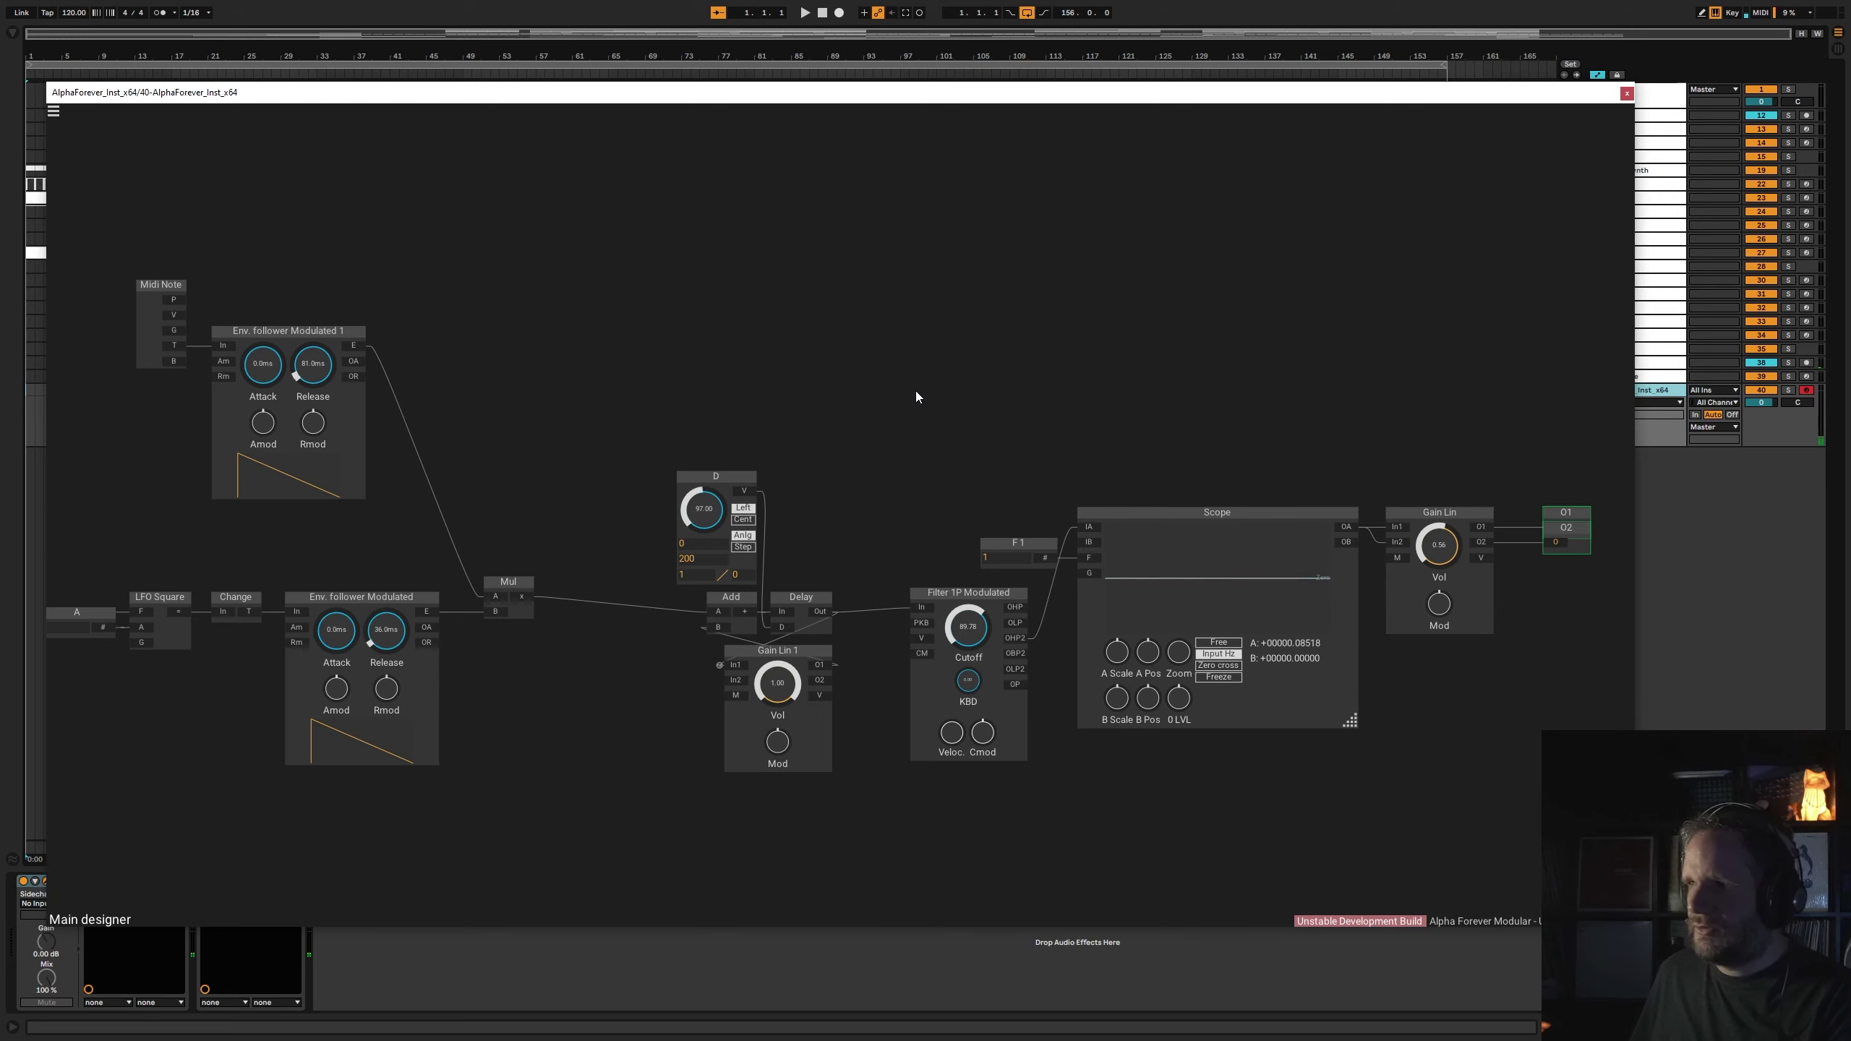
- Move the delay, filter, scope and output modules up together so Add's A lines up with Mul's output
{"action": "left_click_drag", "start_coordinate": [634, 385], "coordinate": [1629, 832]}
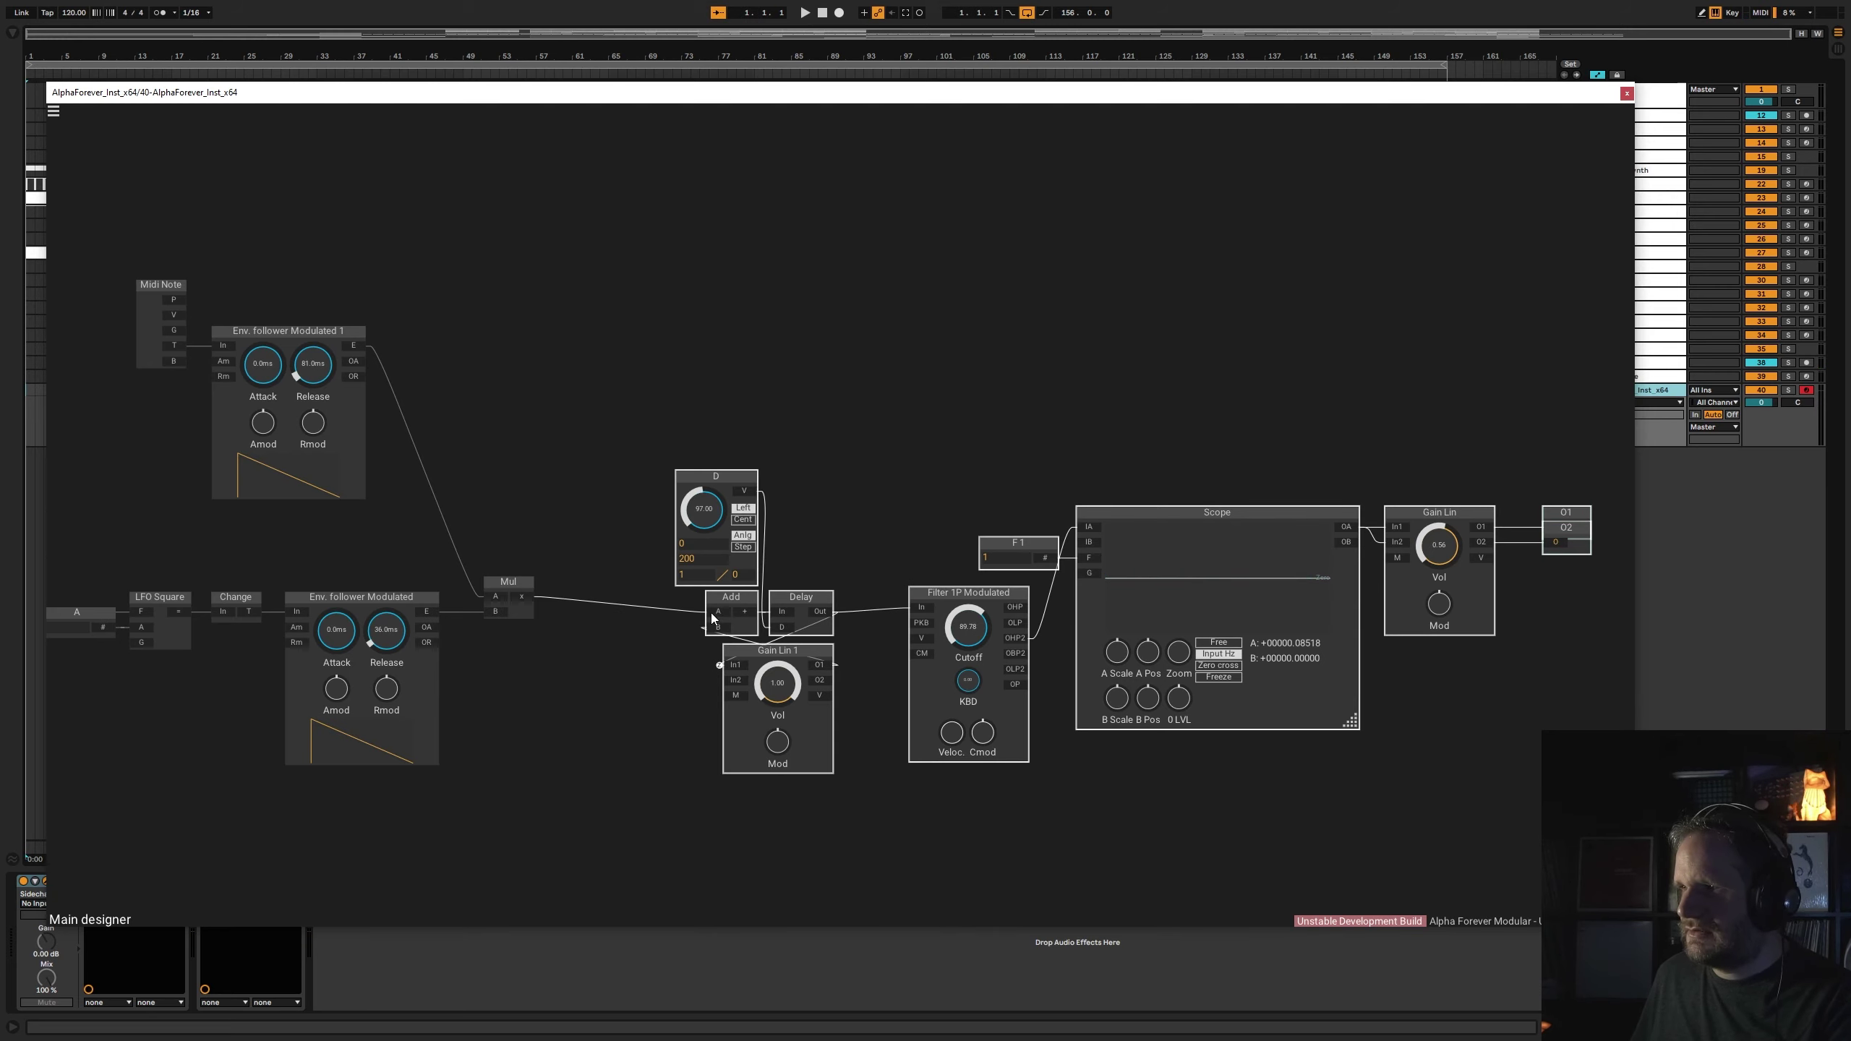
{"action": "left_click_drag", "start_coordinate": [712, 614], "coordinate": [712, 600]}
{"action": "left_click_drag", "start_coordinate": [572, 445], "coordinate": [875, 481]}
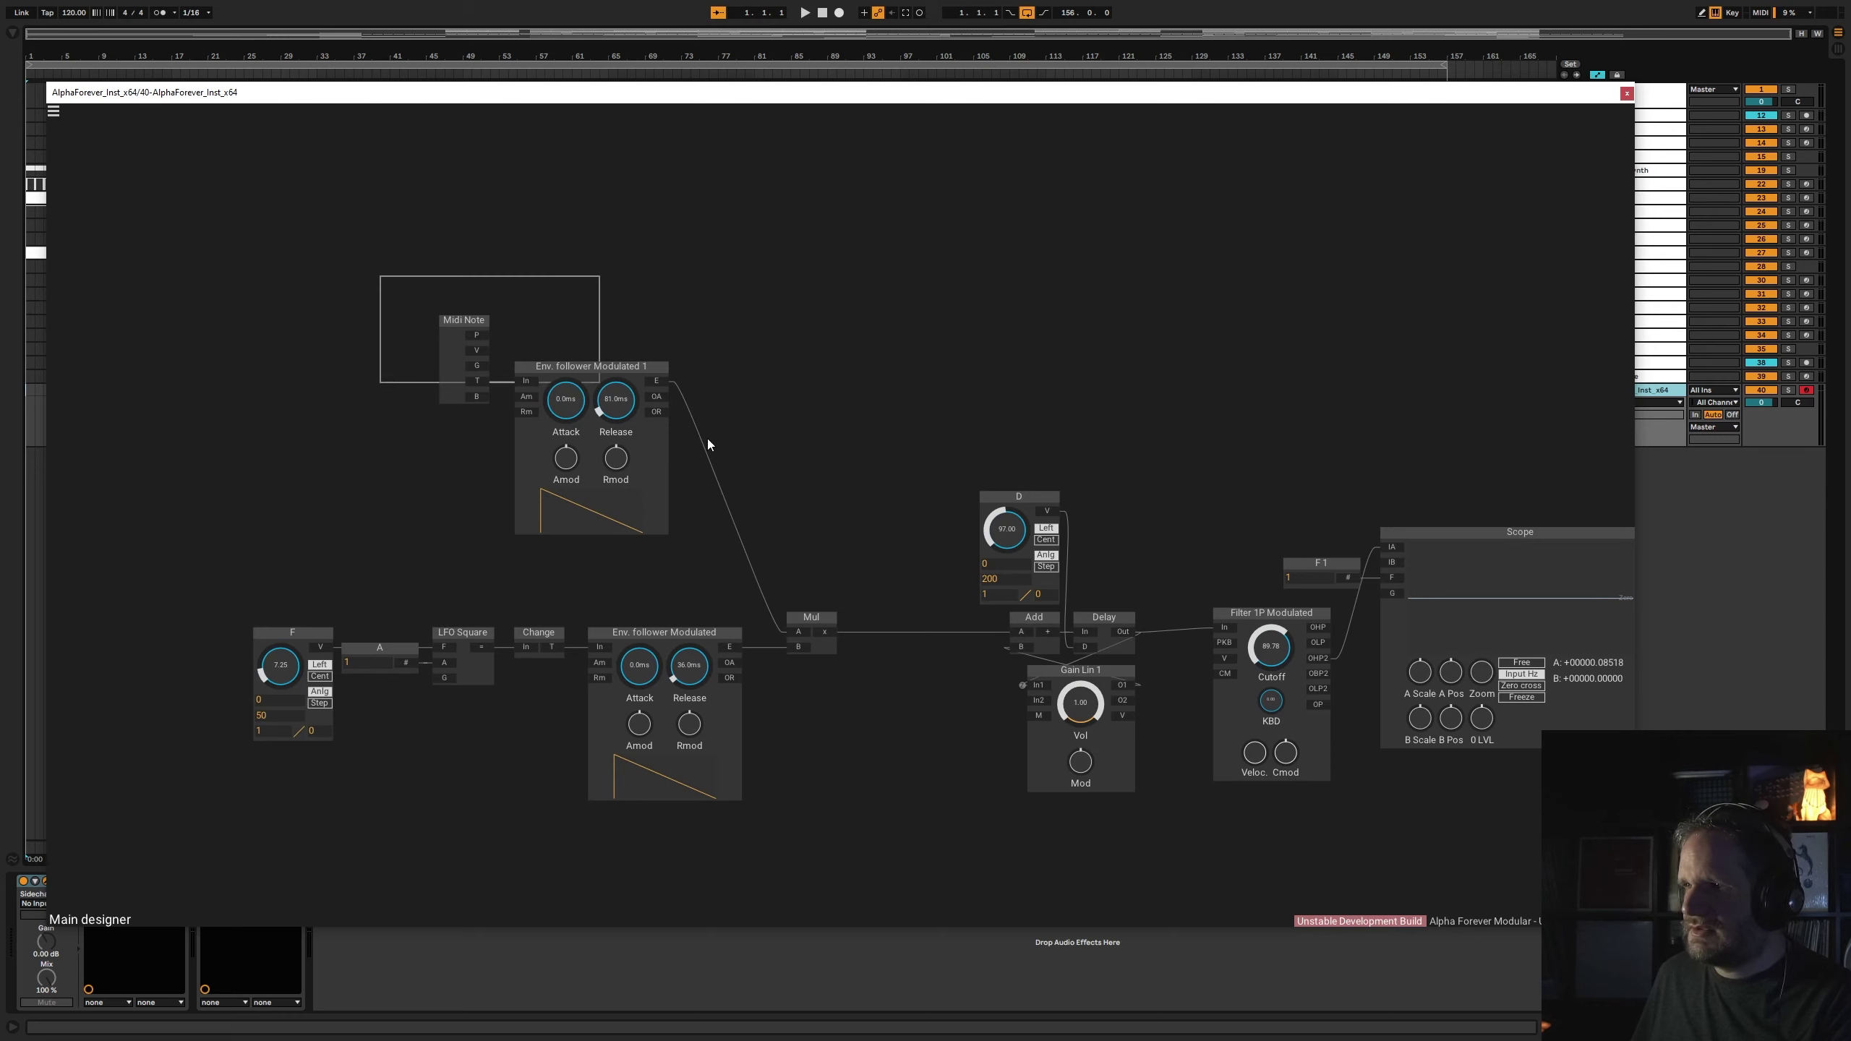
- Align the two envelope followers one above the other, nearer to Mul, with Midi Note just before the upper one
{"action": "left_click_drag", "start_coordinate": [707, 438], "coordinate": [778, 828]}
{"action": "key", "text": "v"}
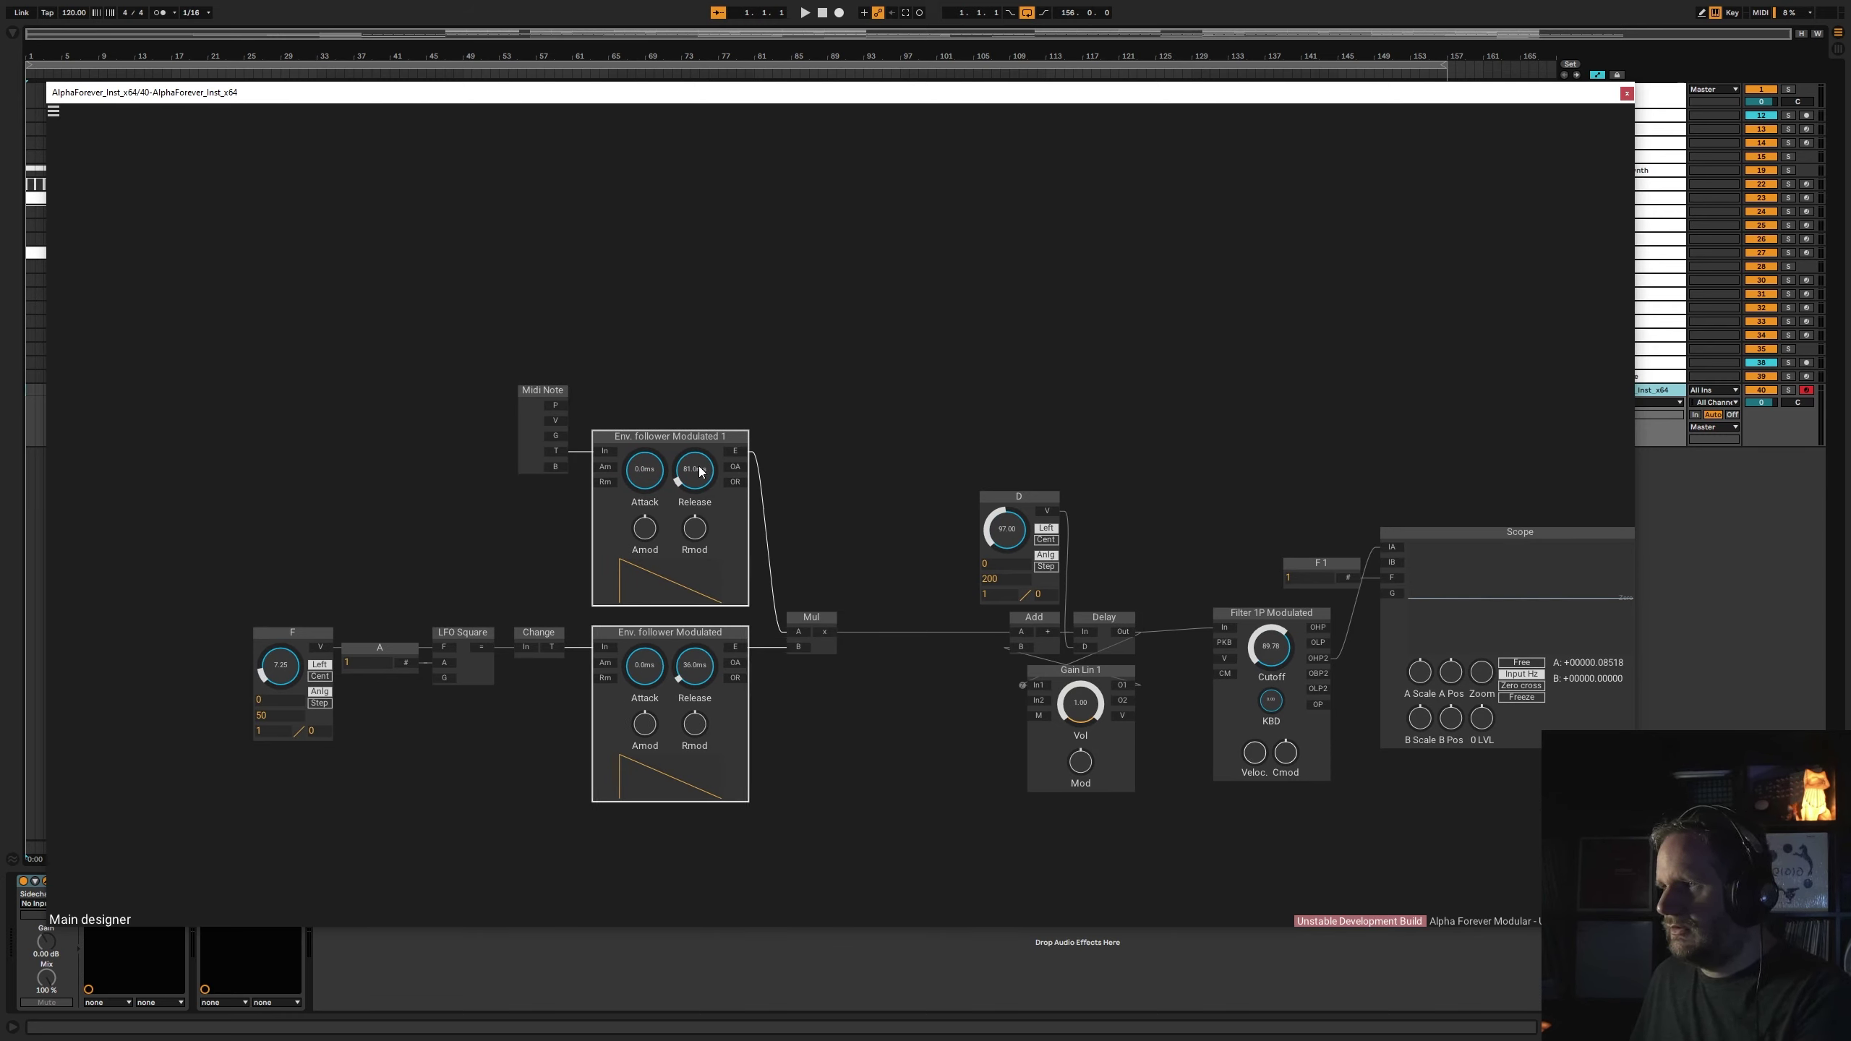
{"action": "left_click_drag", "start_coordinate": [705, 437], "coordinate": [718, 438]}
{"action": "left_click", "coordinate": [579, 383]}
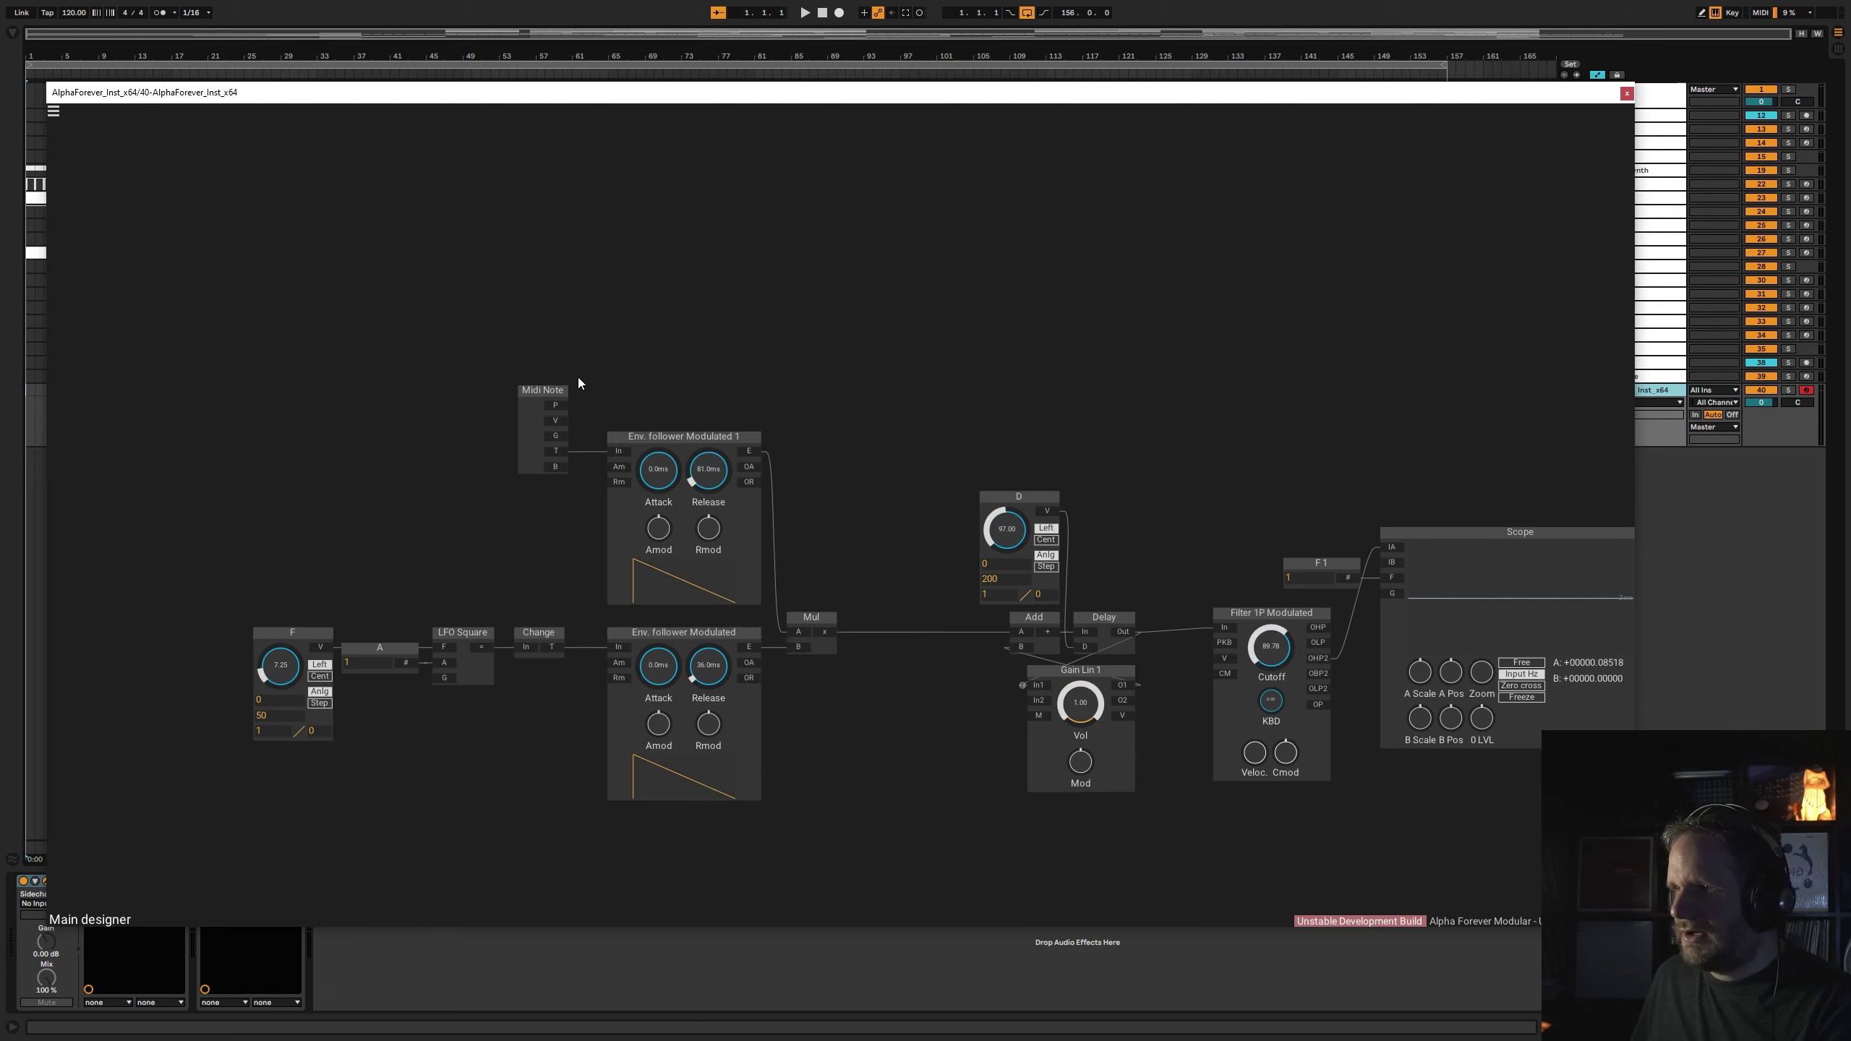
{"action": "left_click_drag", "start_coordinate": [554, 399], "coordinate": [569, 399]}
- Move the F, A, LFO Square and Change modules together closer to the lower envelope follower
{"action": "left_click_drag", "start_coordinate": [154, 605], "coordinate": [583, 815]}
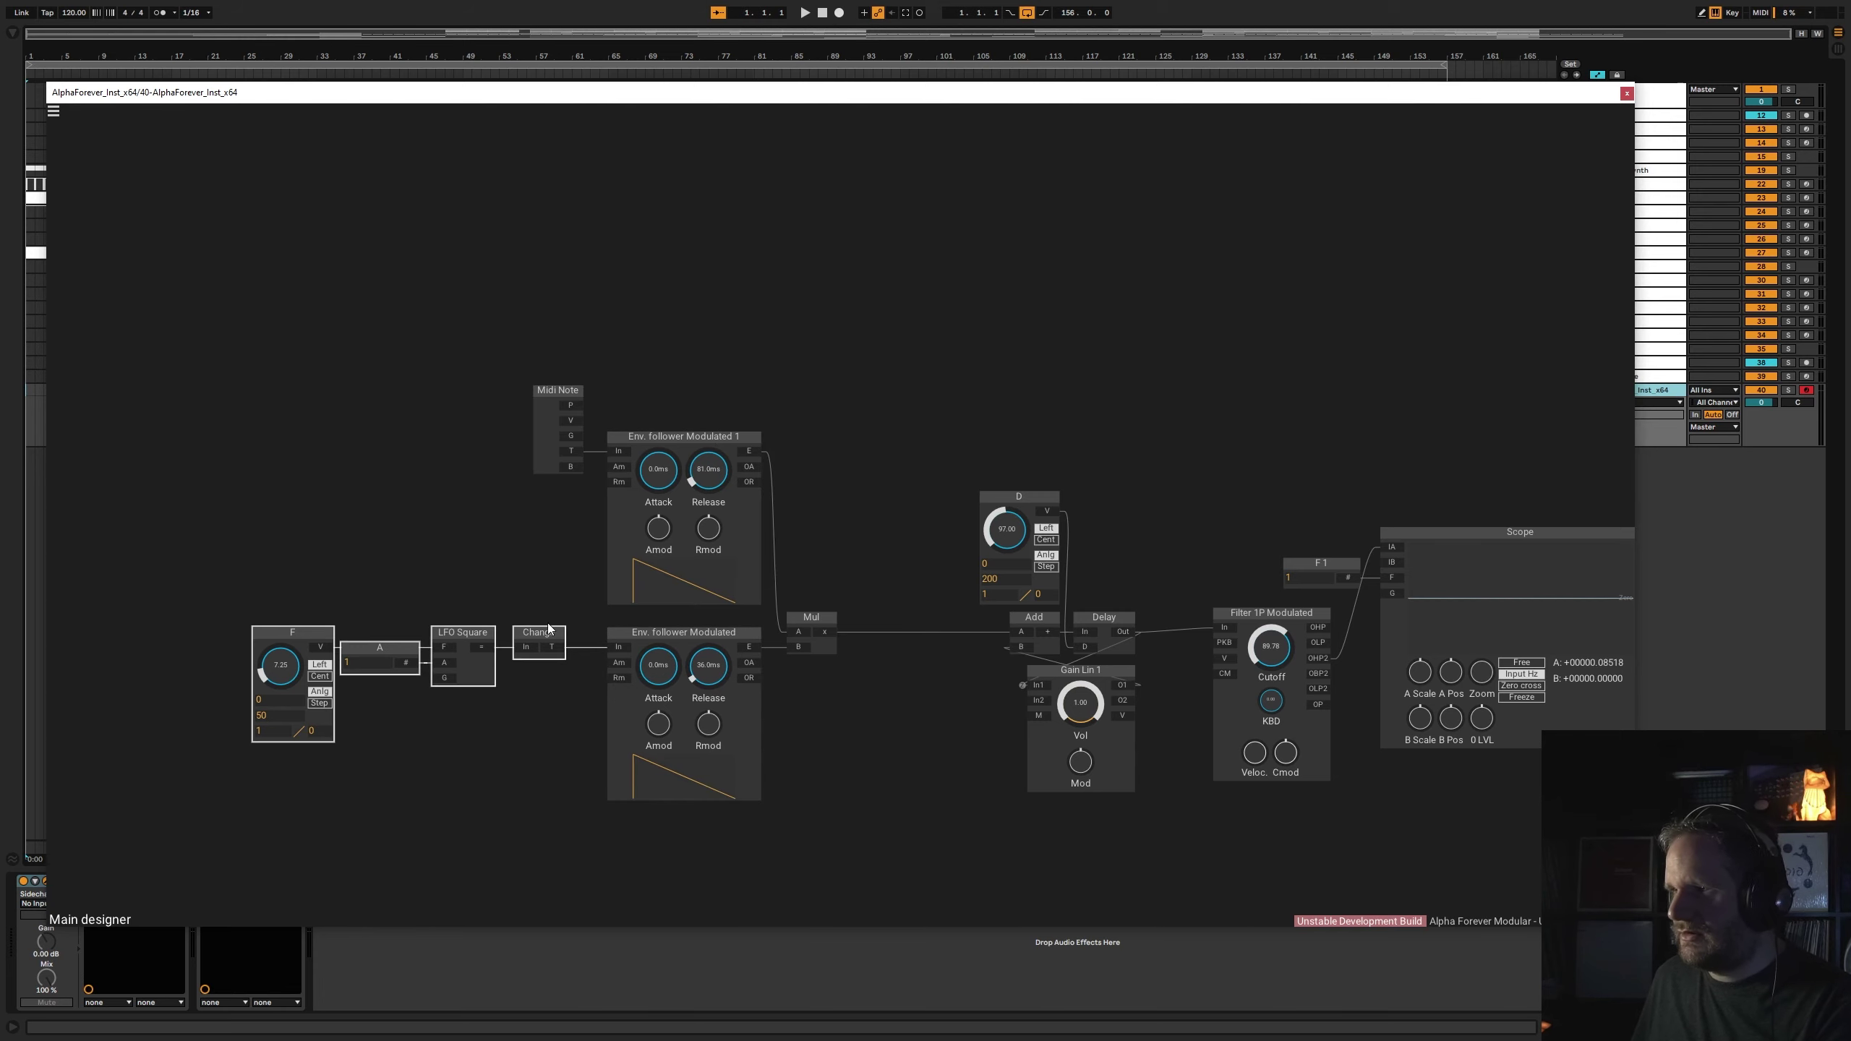
{"action": "left_click_drag", "start_coordinate": [547, 638], "coordinate": [581, 638]}
{"action": "left_click_drag", "start_coordinate": [916, 520], "coordinate": [706, 616]}
{"action": "left_click_drag", "start_coordinate": [641, 347], "coordinate": [640, 258]}
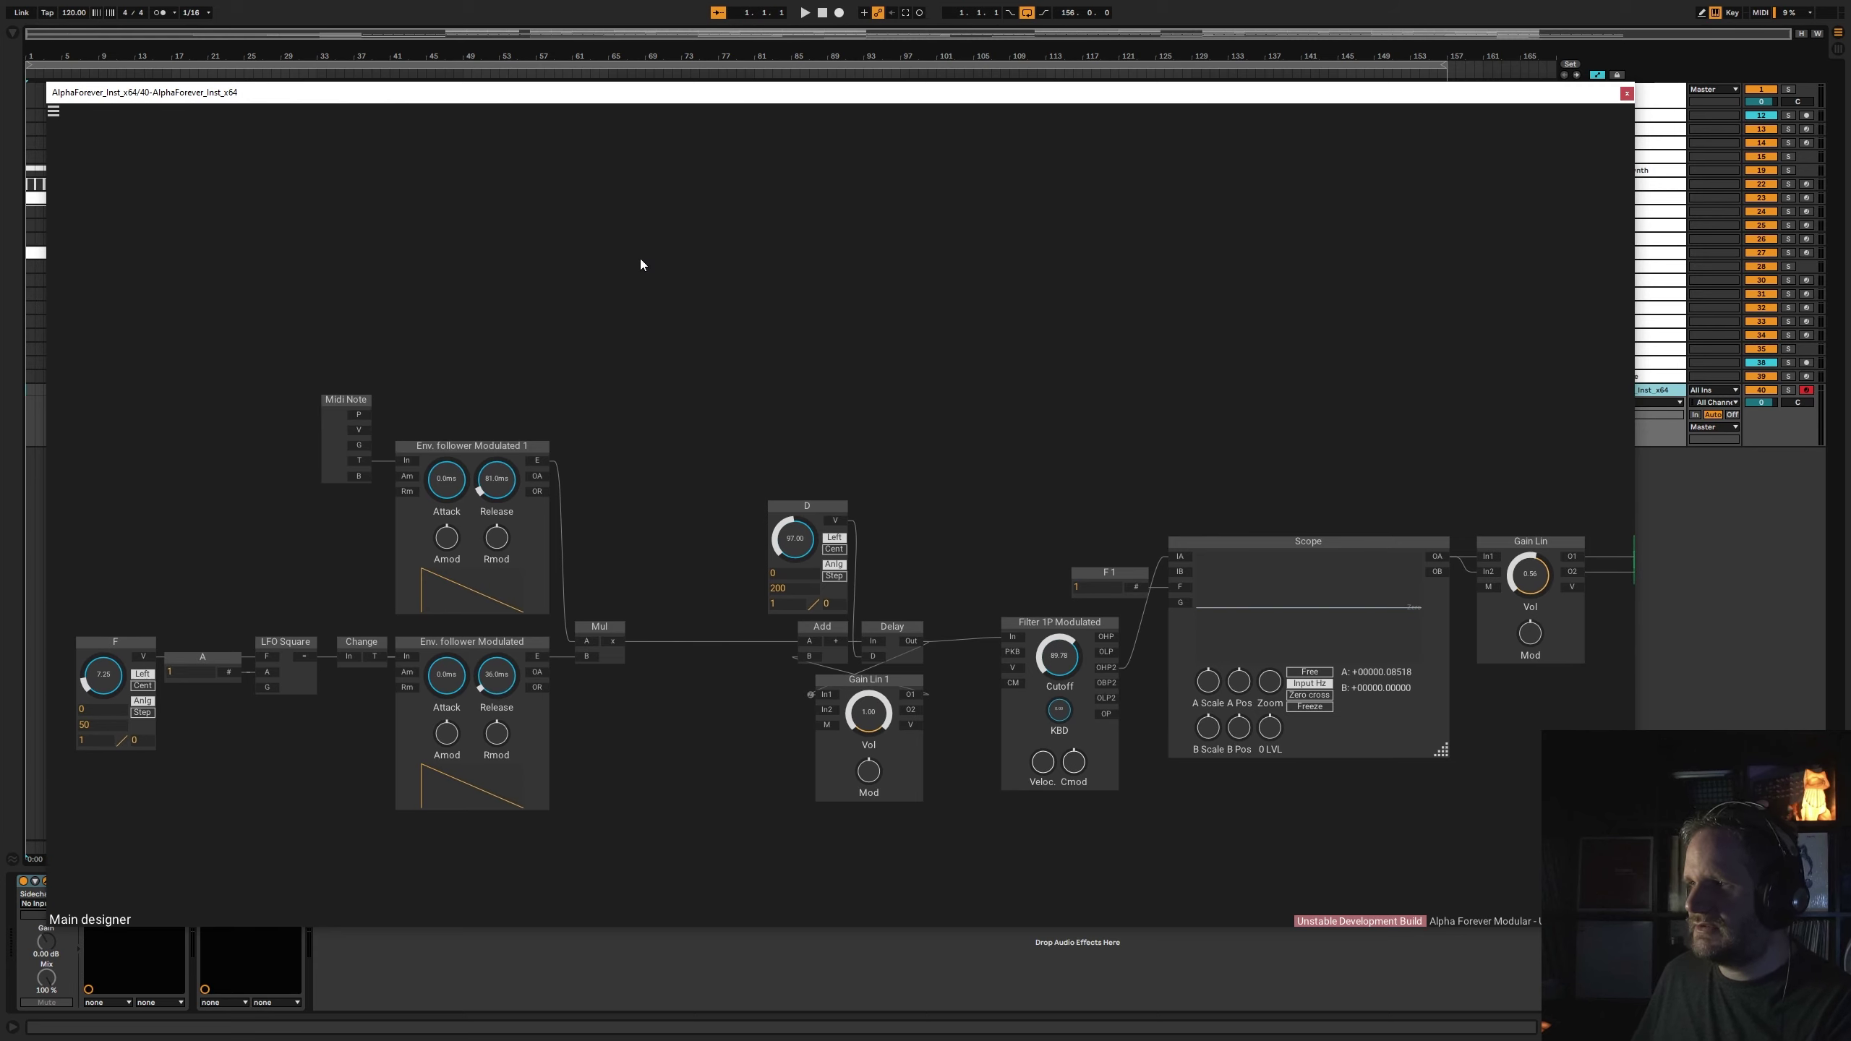
- Align the filter, F 1, scope, gain and output modules together so the filter's input lines up with Delay's output
{"action": "left_click_drag", "start_coordinate": [1010, 497], "coordinate": [780, 427]}
{"action": "left_click_drag", "start_coordinate": [726, 350], "coordinate": [1422, 746]}
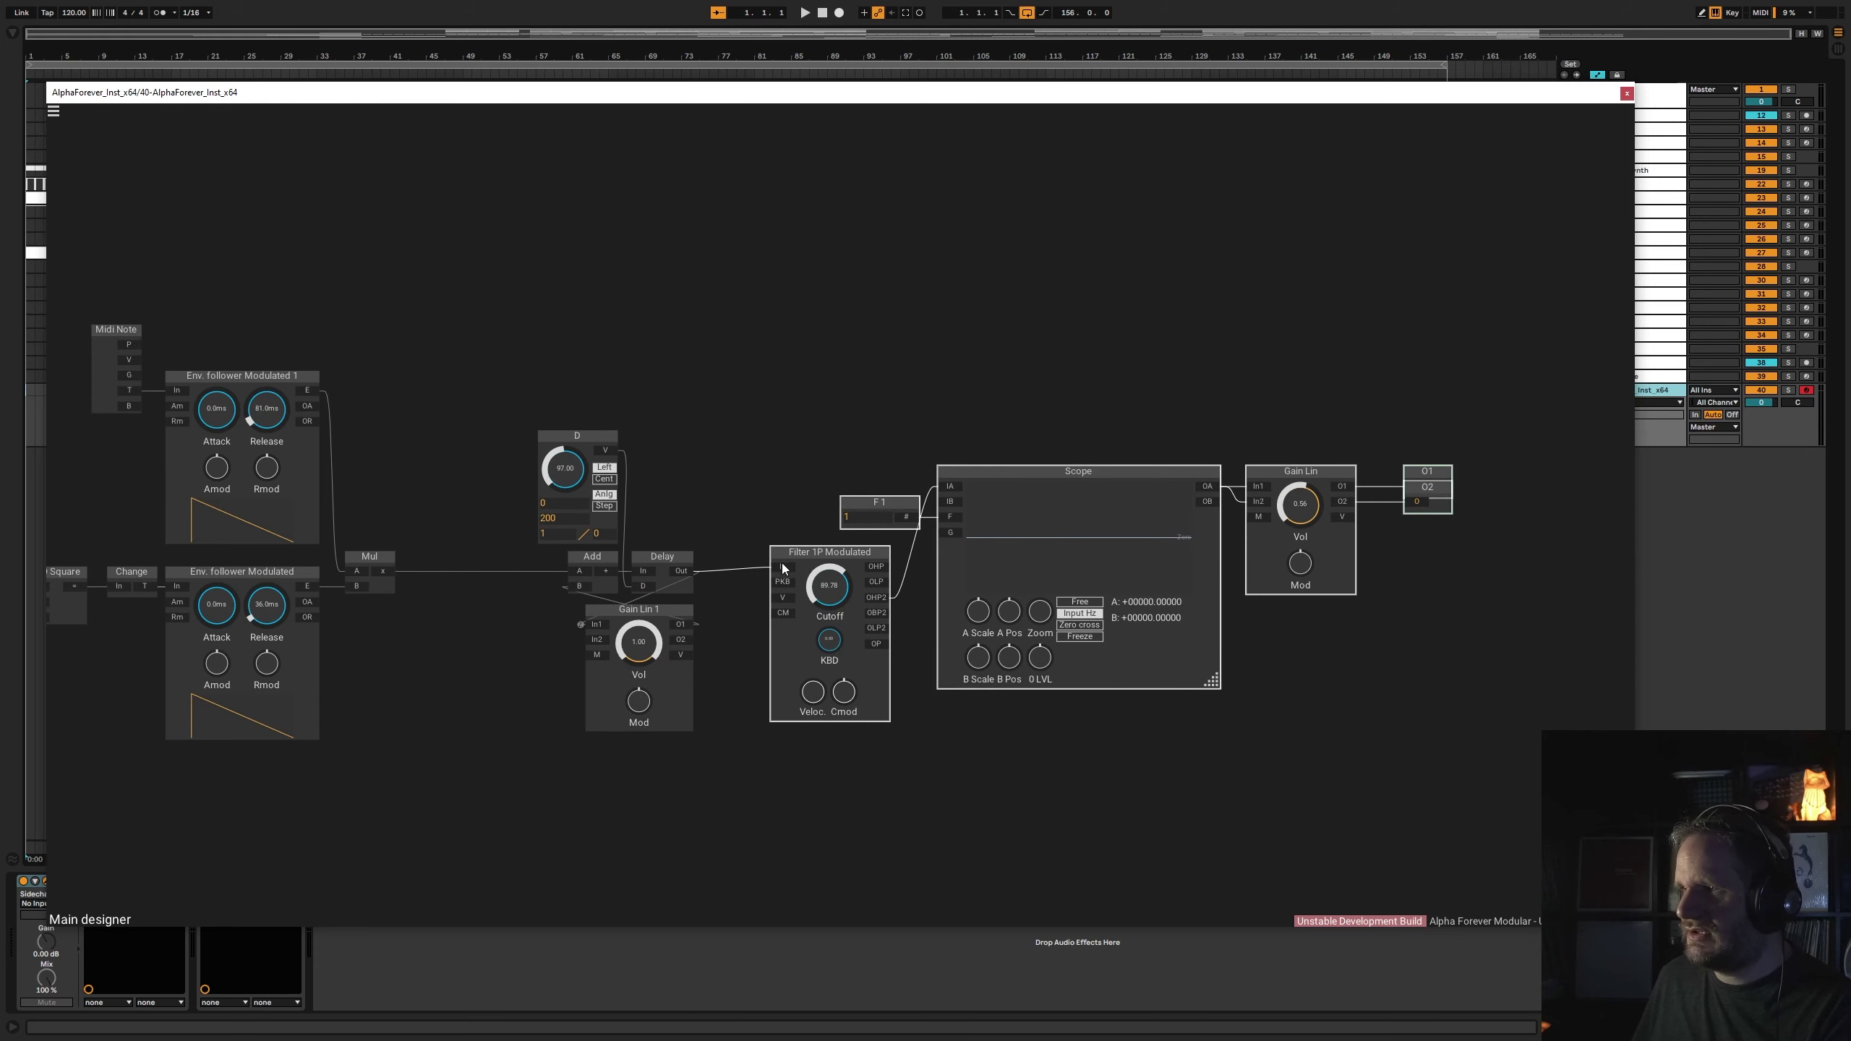
{"action": "left_click_drag", "start_coordinate": [782, 569], "coordinate": [782, 573]}
{"action": "left_click_drag", "start_coordinate": [1020, 443], "coordinate": [957, 444]}
{"action": "left_click_drag", "start_coordinate": [1366, 497], "coordinate": [1438, 499]}
{"action": "left_click_drag", "start_coordinate": [755, 376], "coordinate": [1110, 445]}
- Add an Array 64 Mono module above the patch and feed its In from a new LFO Noise module
{"action": "right_click", "coordinate": [575, 314]}
{"action": "type", "text": "arra"}
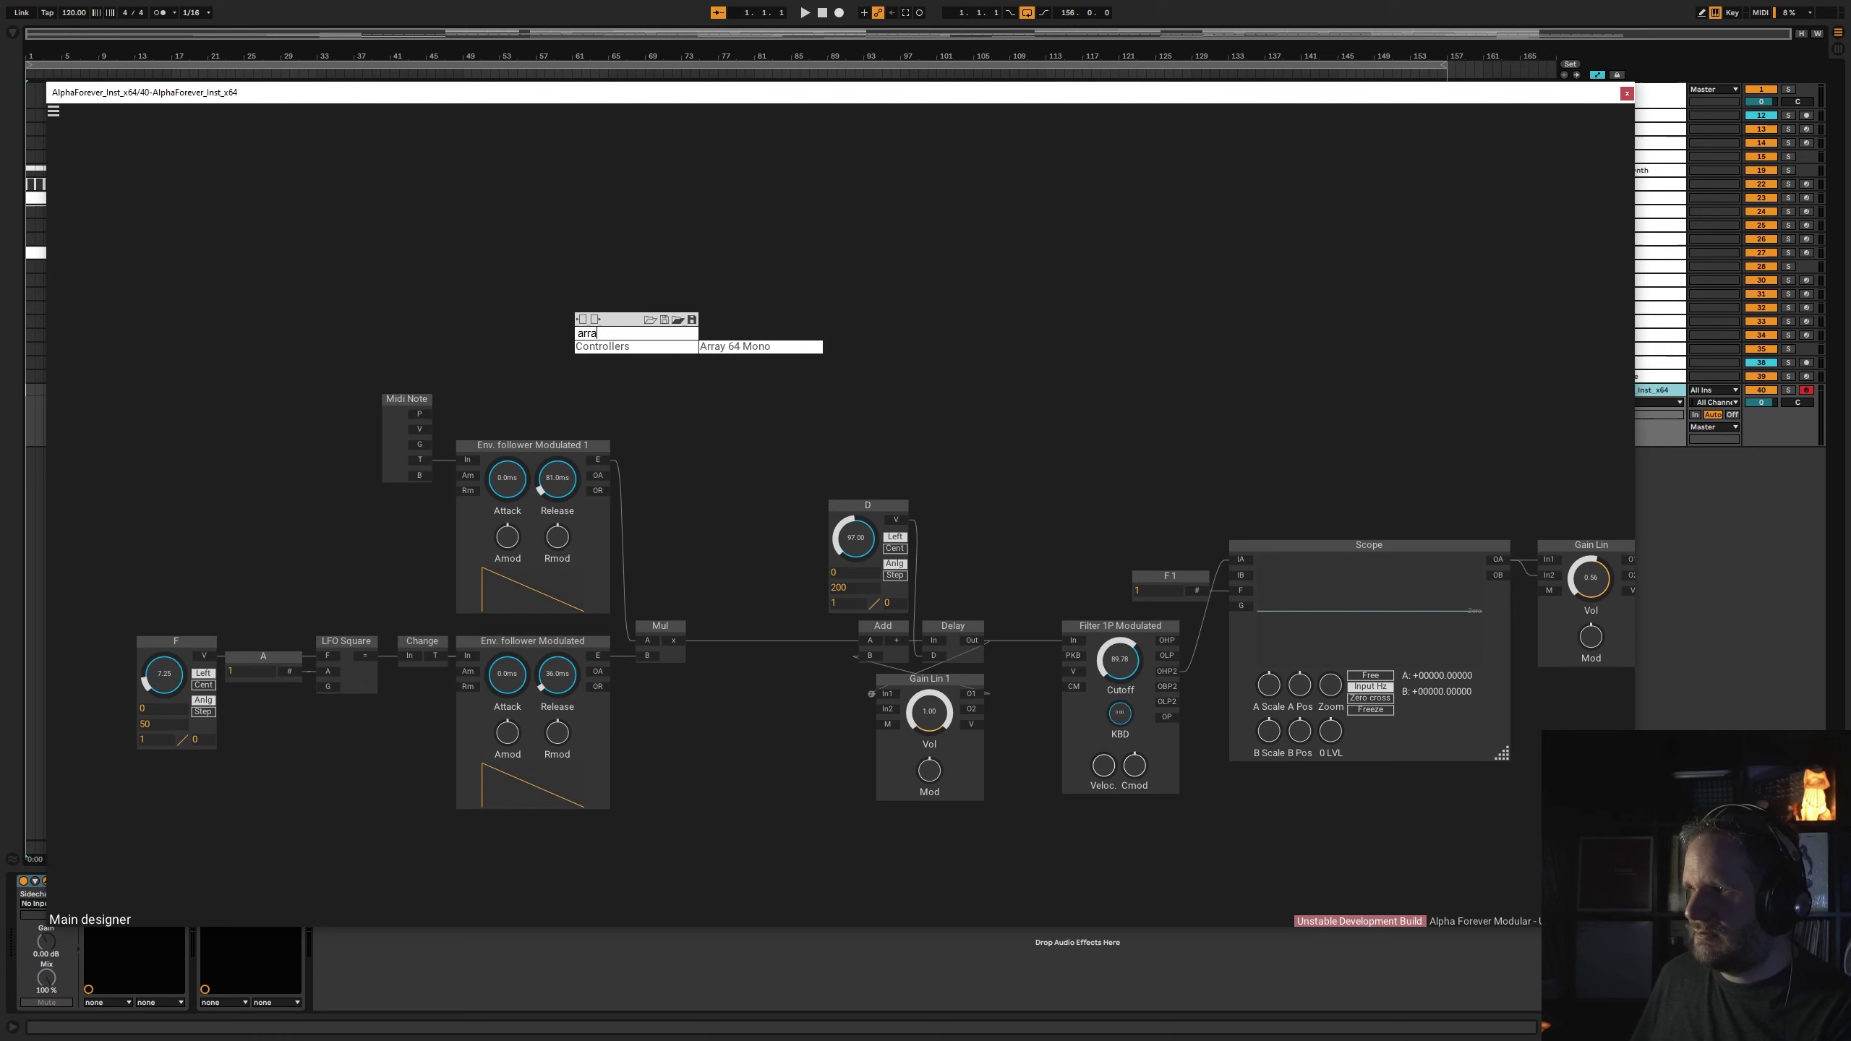
{"action": "left_click", "coordinate": [755, 347]}
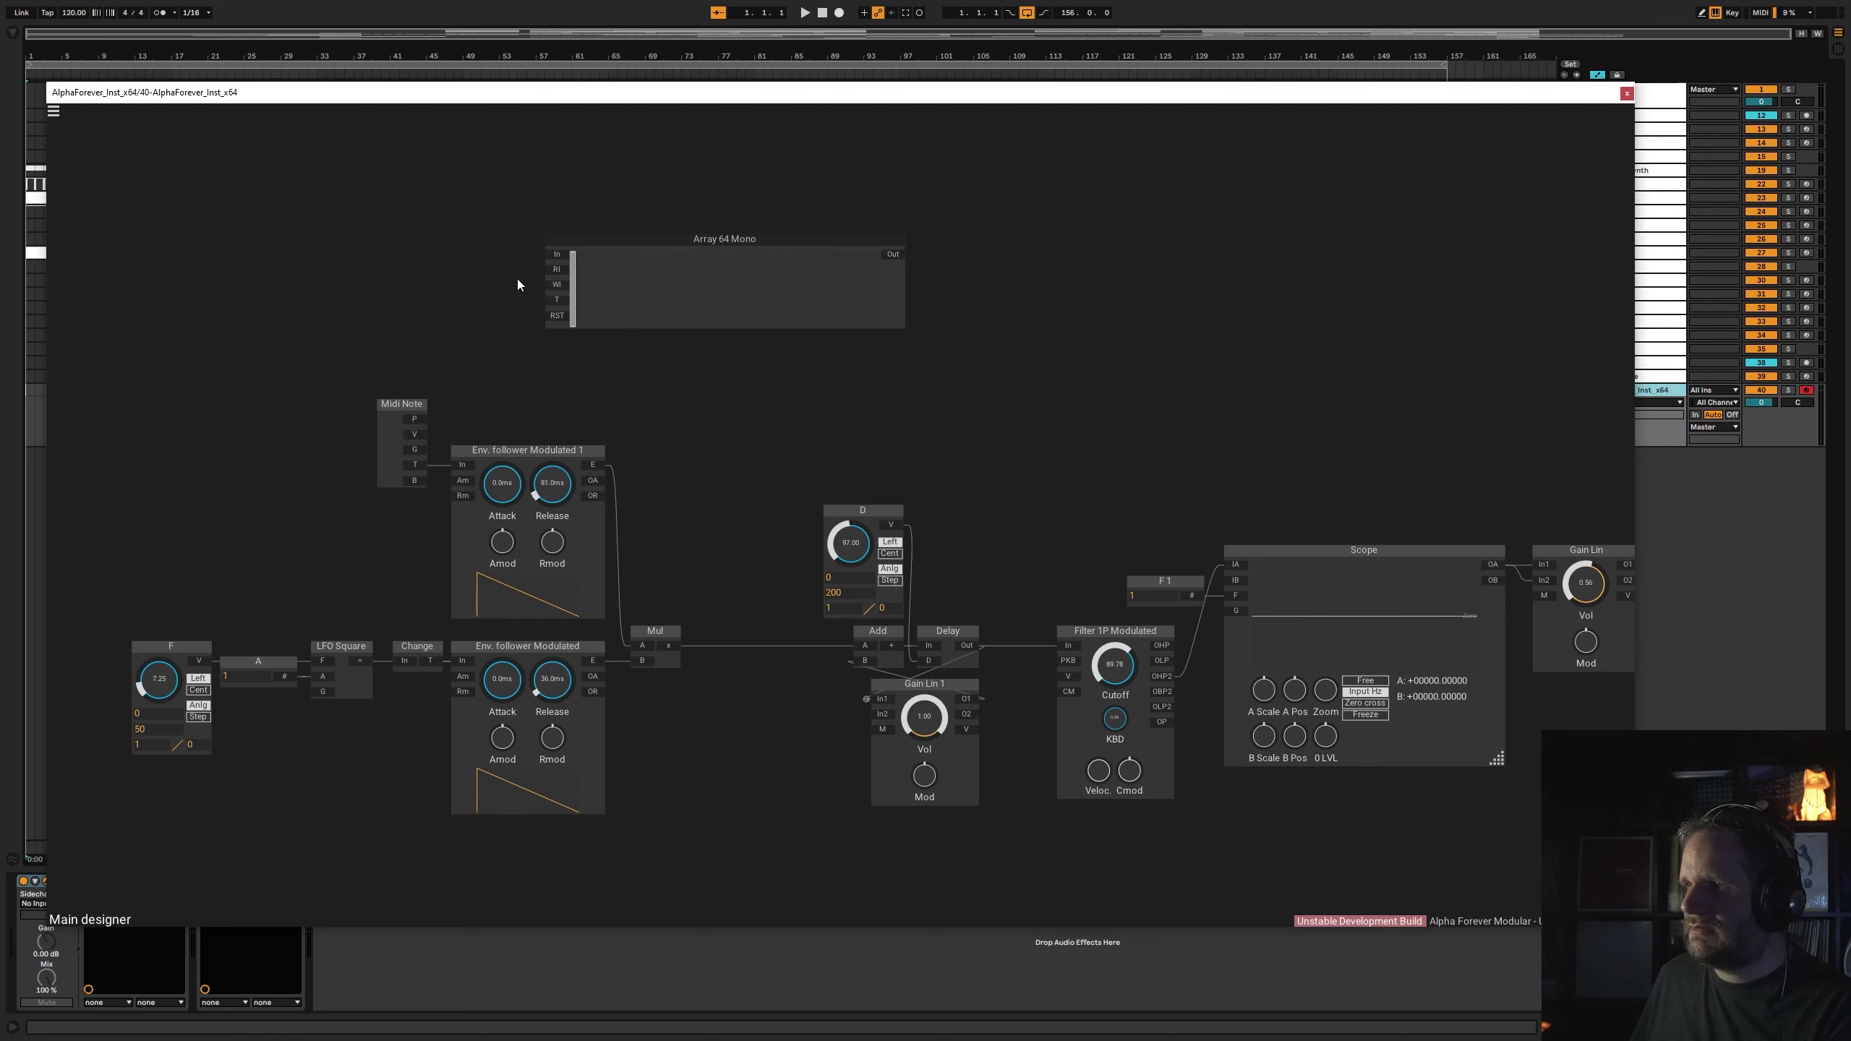
{"action": "right_click", "coordinate": [388, 280]}
{"action": "type", "text": "lfo"}
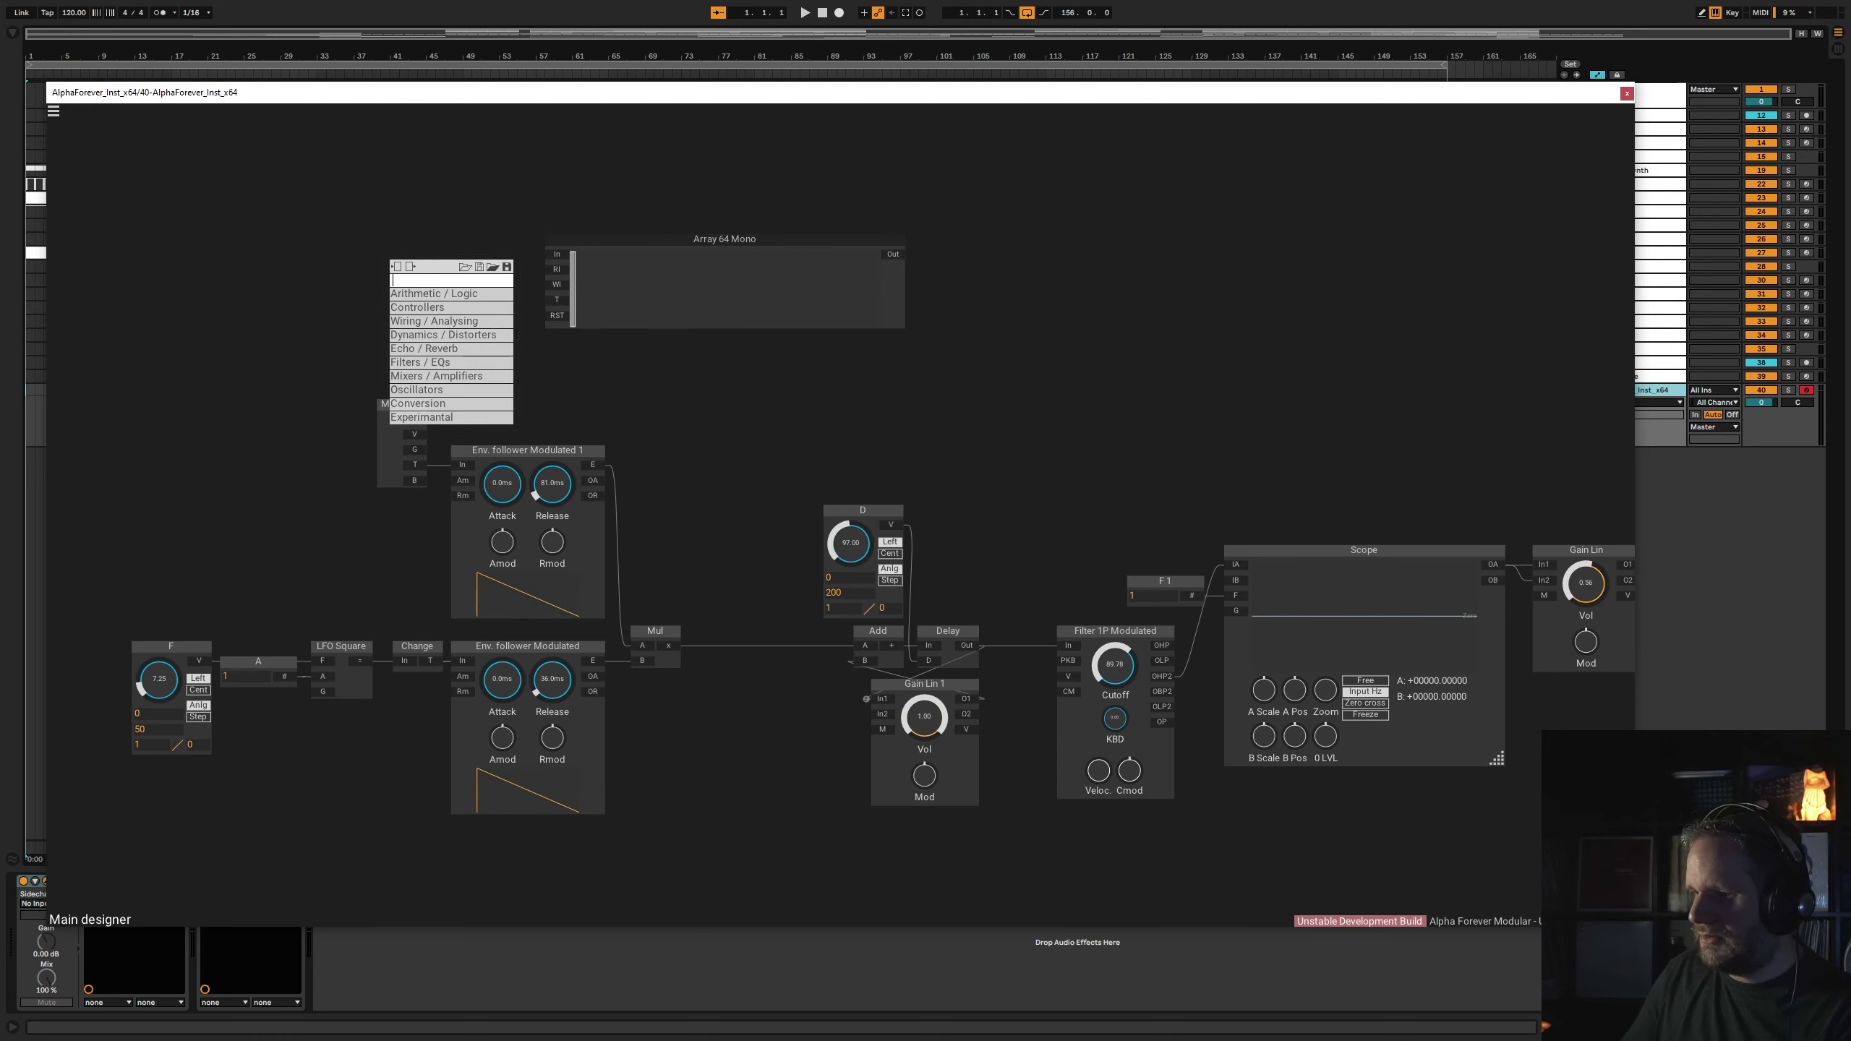
{"action": "left_click", "coordinate": [543, 348]}
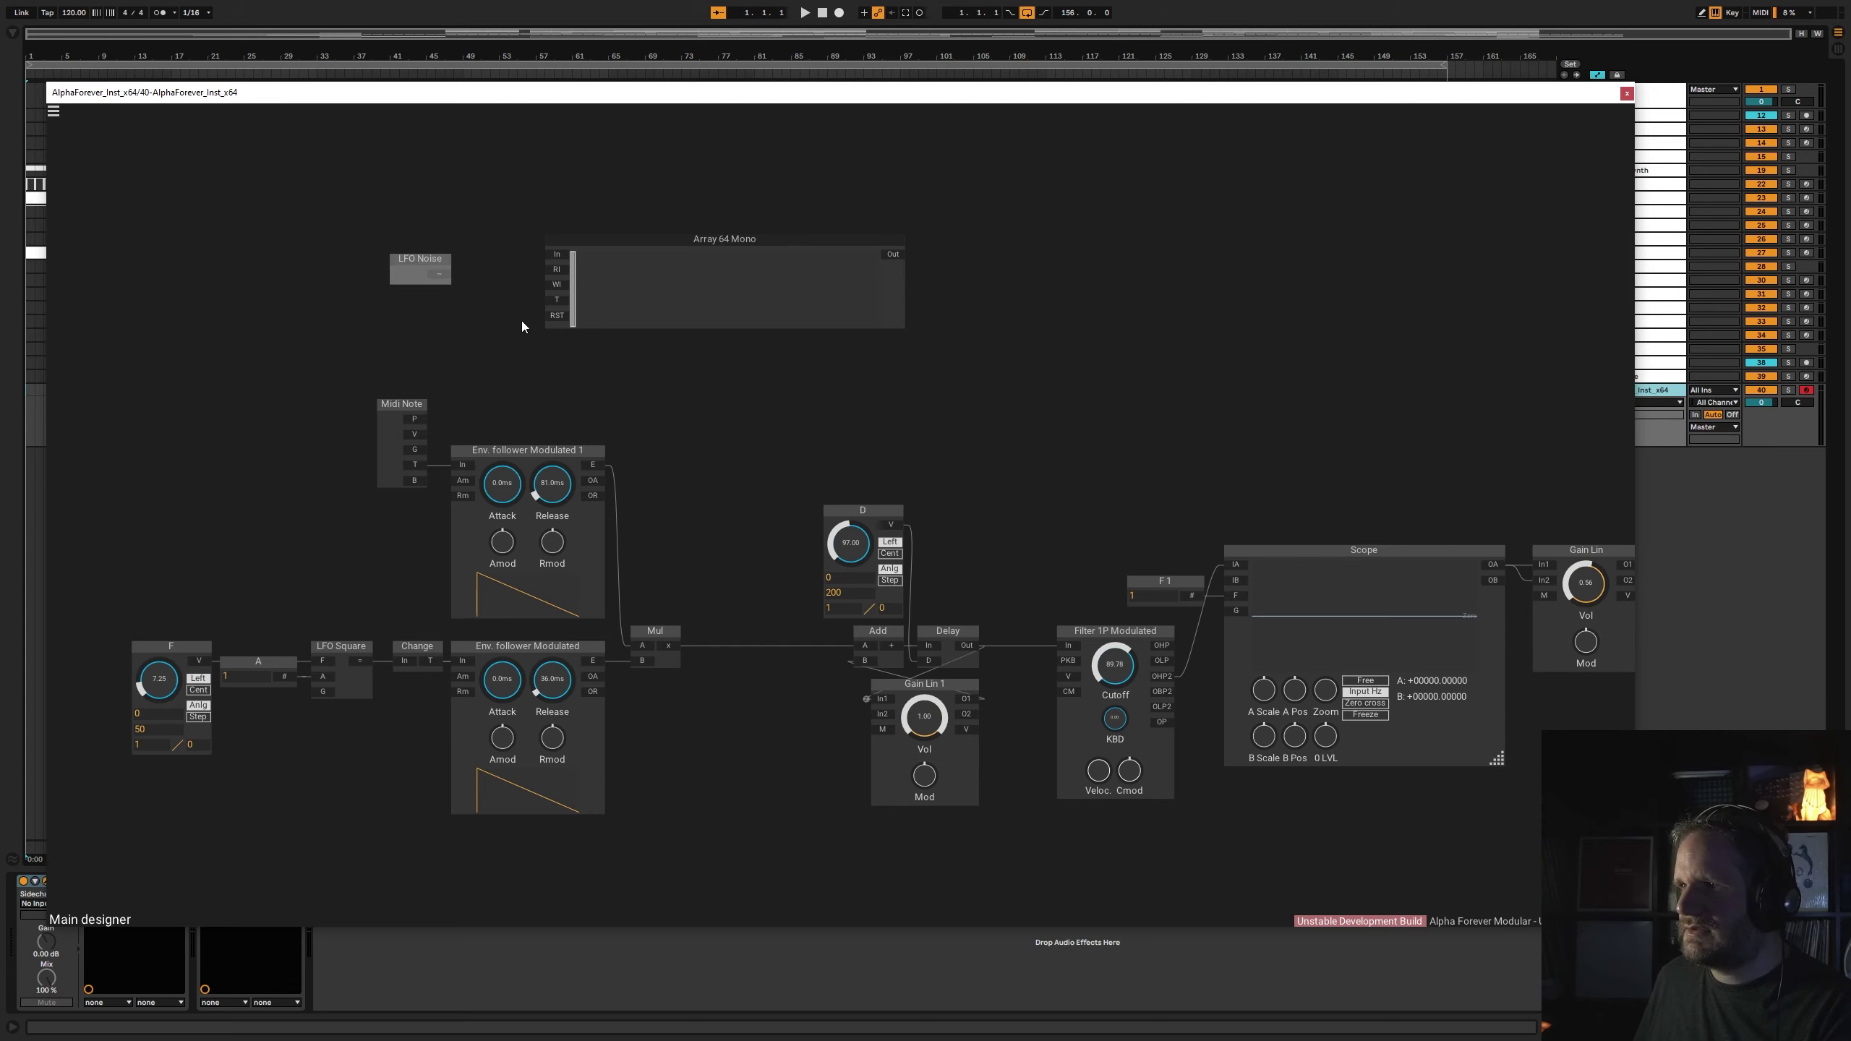
{"action": "left_click_drag", "start_coordinate": [447, 273], "coordinate": [557, 256]}
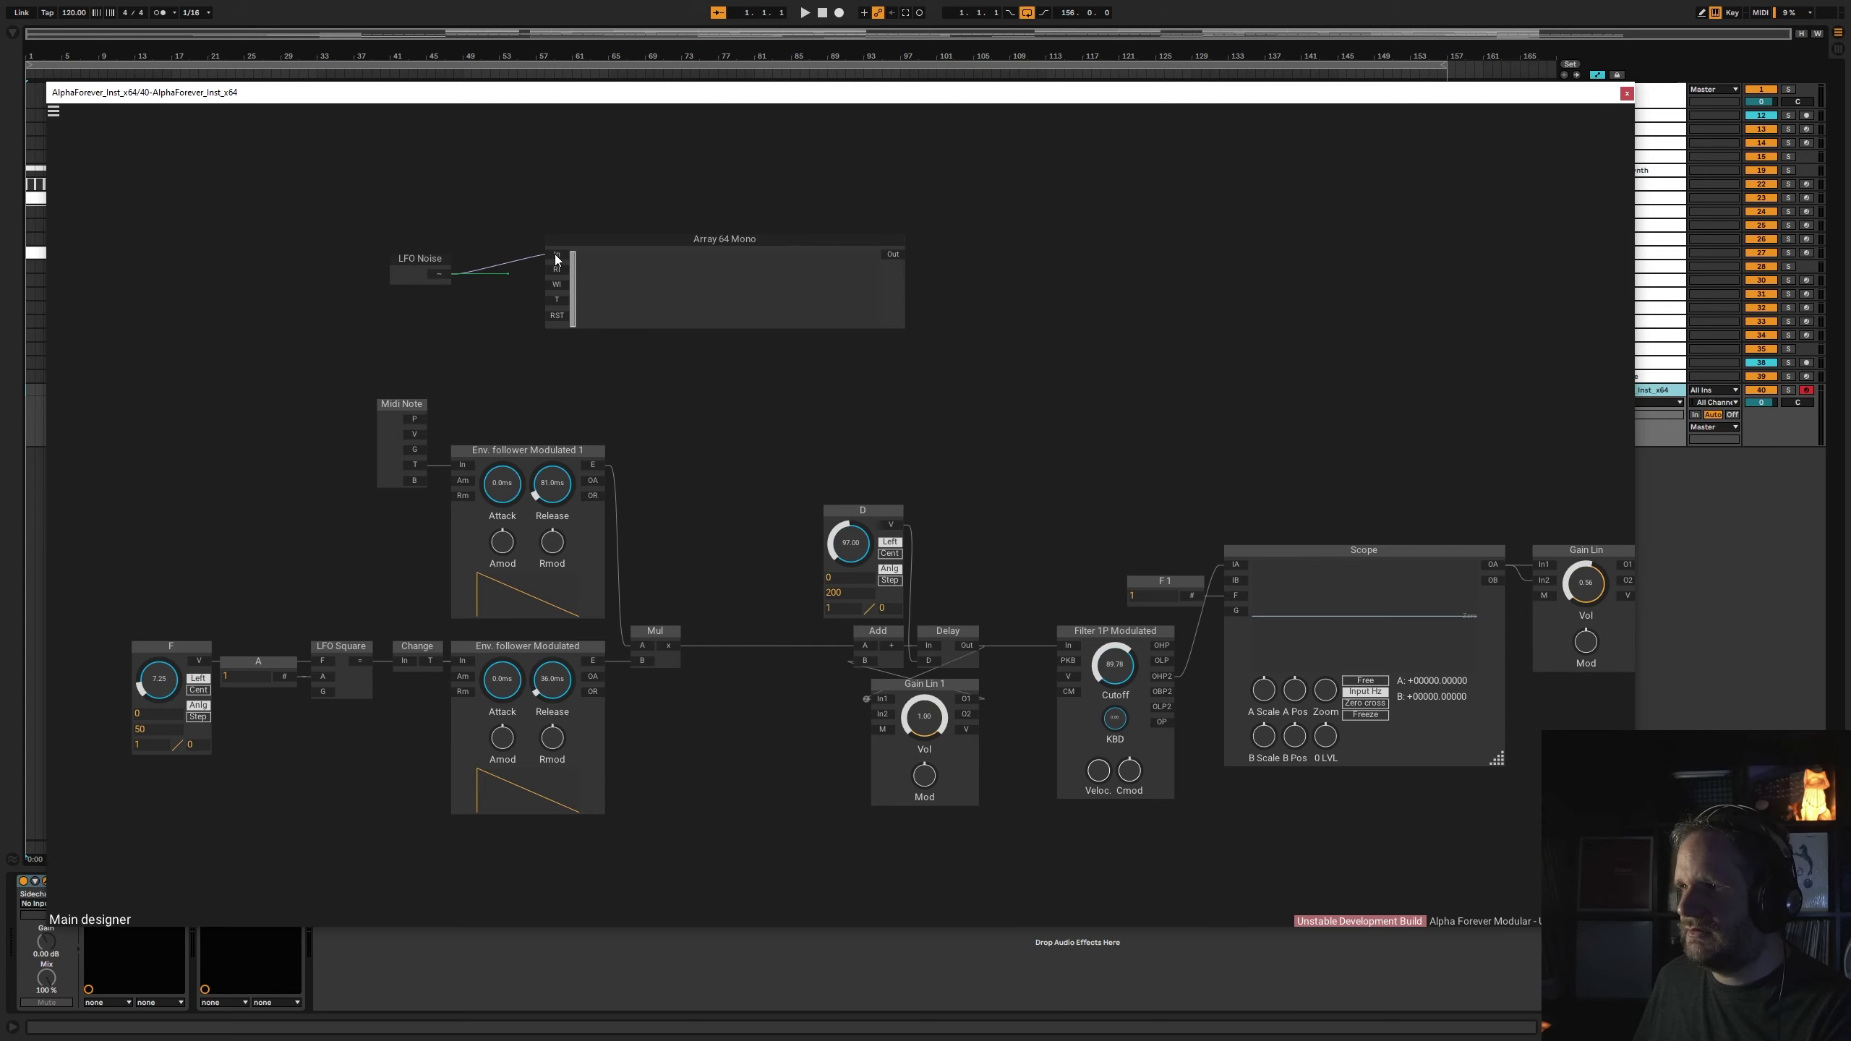
- Add an Increment module with a constant of 1 on Inc and wire its Out to the array's WI input
{"action": "right_click", "coordinate": [454, 276]}
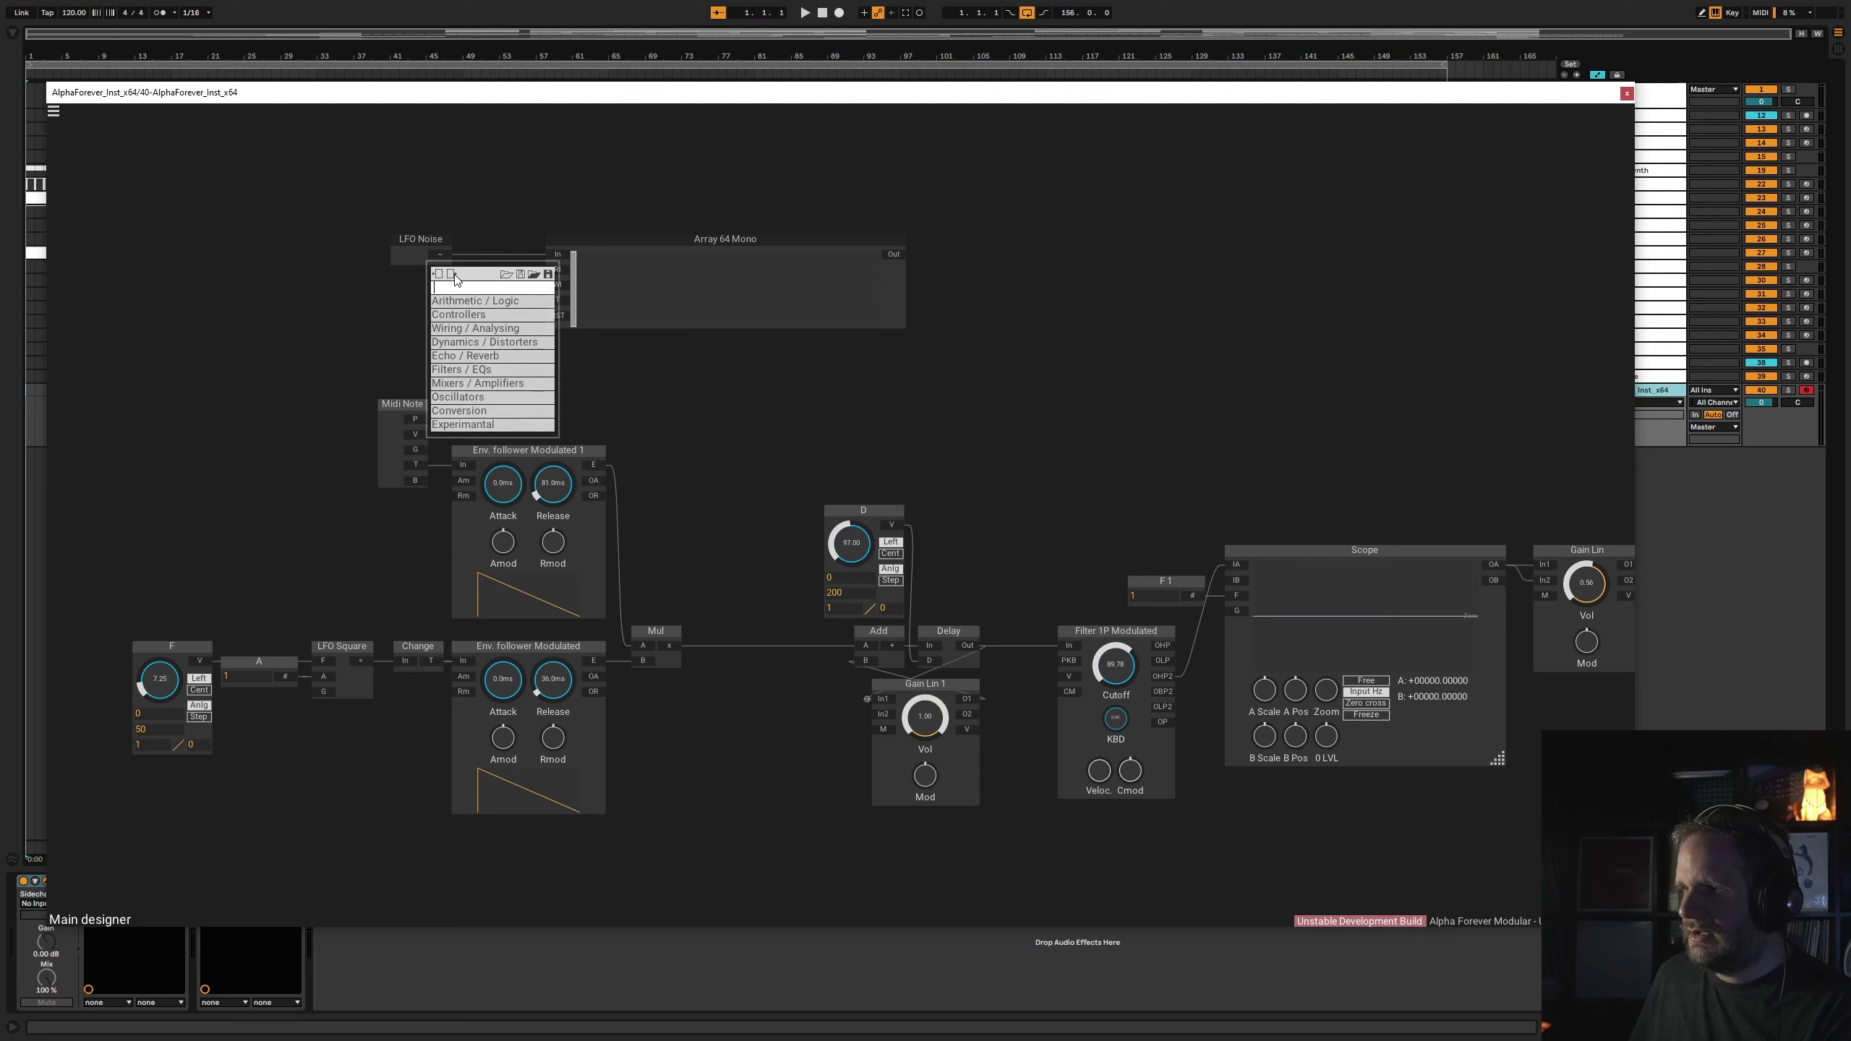
{"action": "type", "text": "inc"}
{"action": "left_click", "coordinate": [575, 301]}
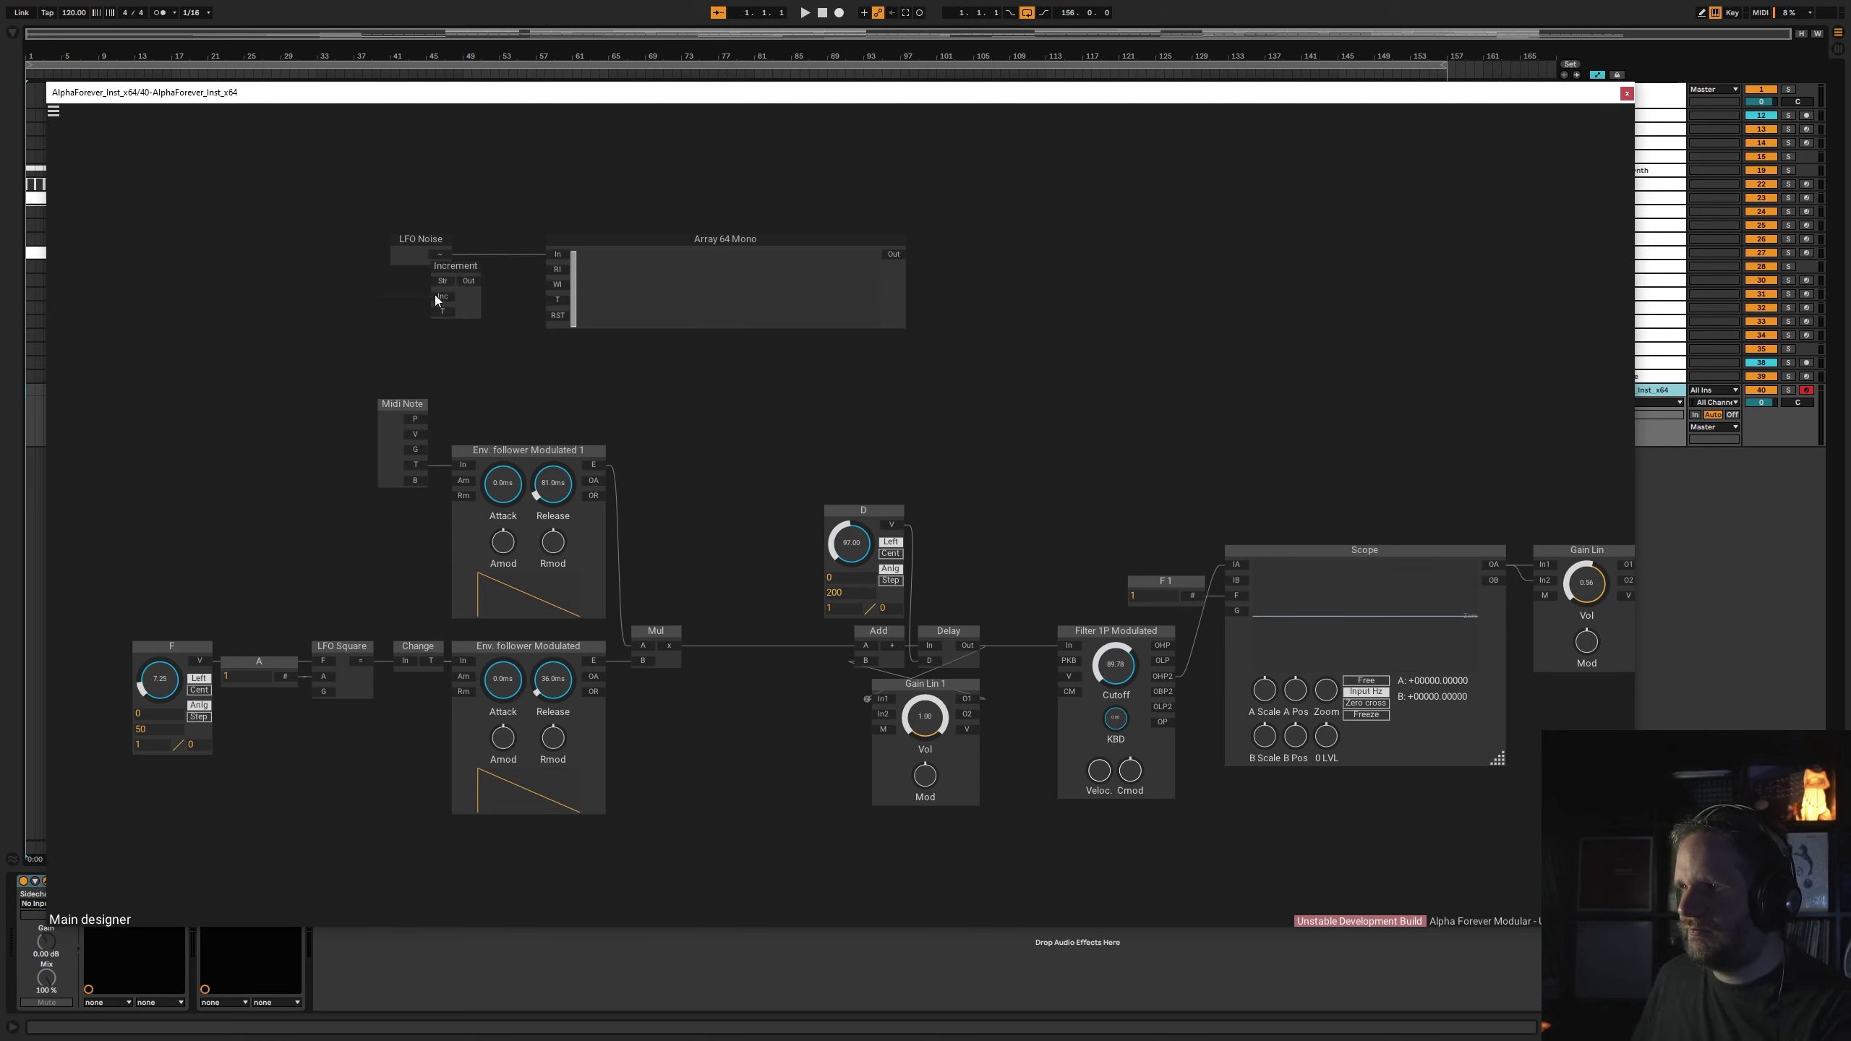
{"action": "left_click_drag", "start_coordinate": [442, 295], "coordinate": [284, 266]}
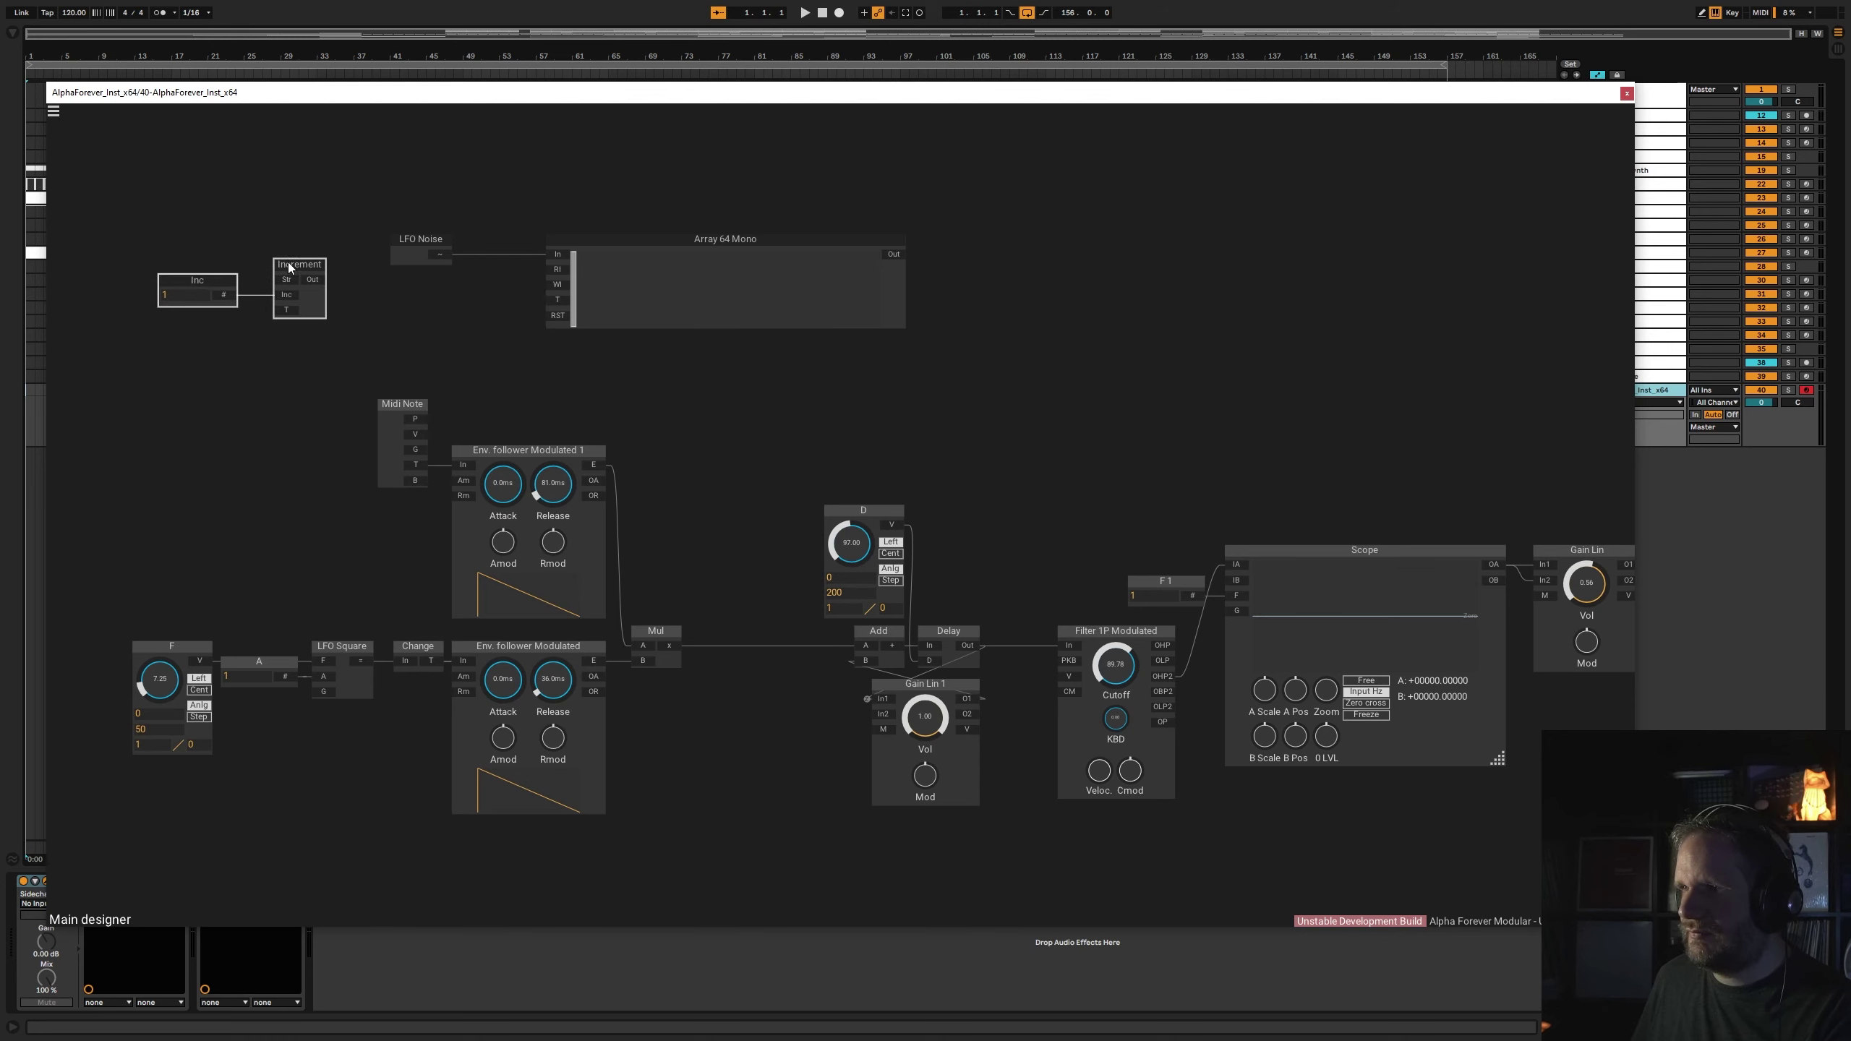
{"action": "left_click_drag", "start_coordinate": [551, 286], "coordinate": [554, 284]}
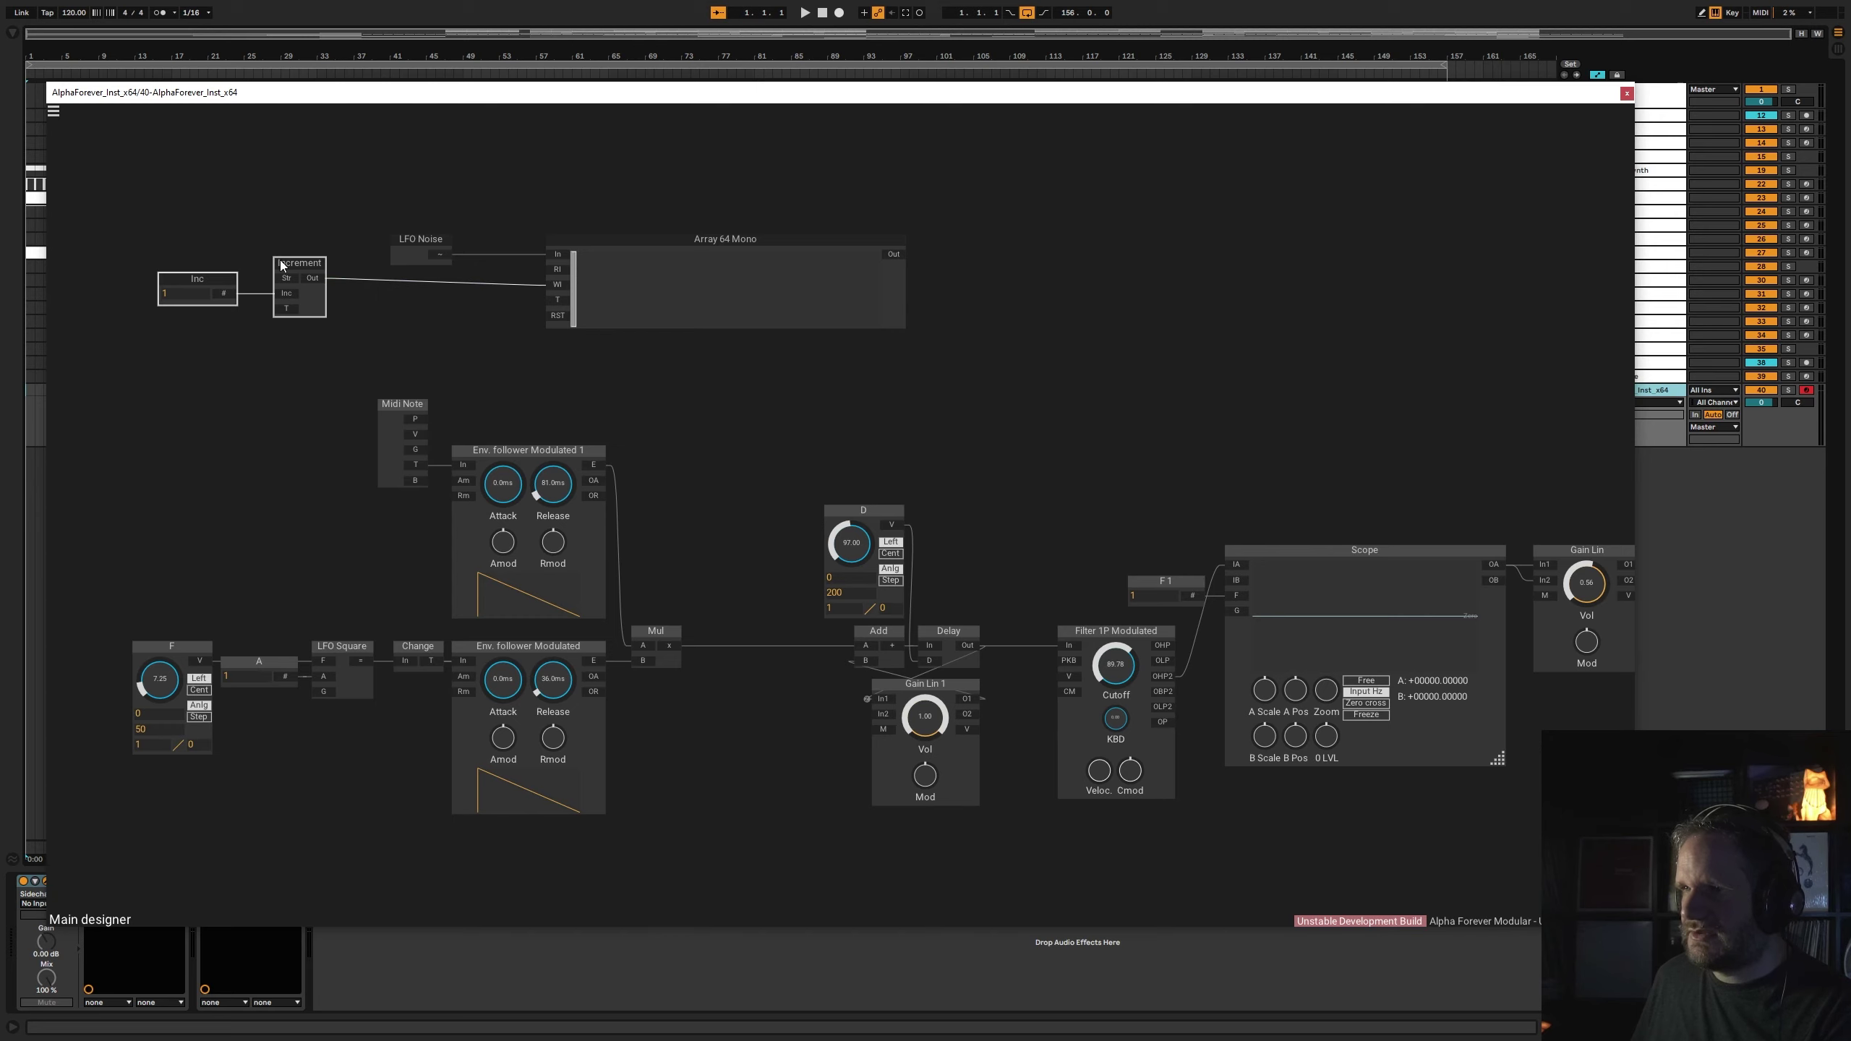
- Put a constant of 1 on the array's T input and connect the array's Out to the scope's G input
{"action": "left_click", "coordinate": [517, 338]}
{"action": "double_click", "coordinate": [558, 301]}
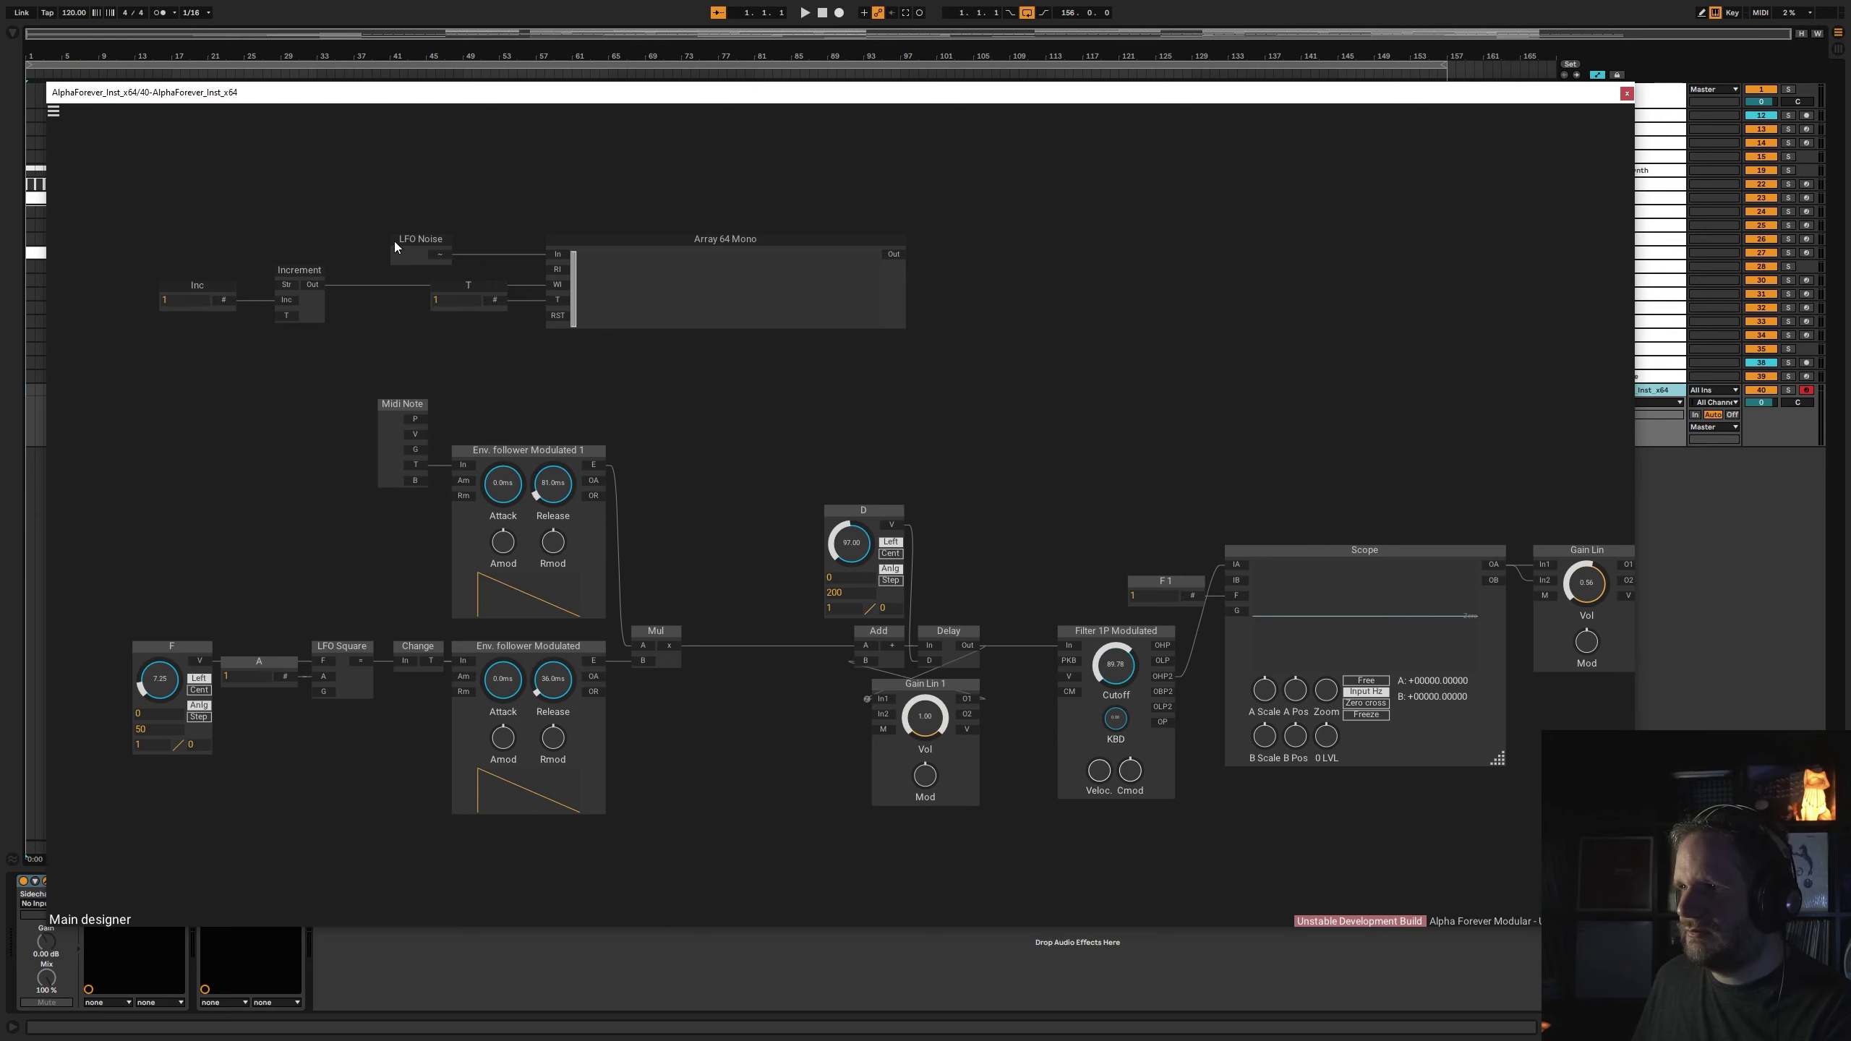
{"action": "left_click_drag", "start_coordinate": [407, 240], "coordinate": [515, 242]}
{"action": "left_click_drag", "start_coordinate": [1039, 247], "coordinate": [682, 230]}
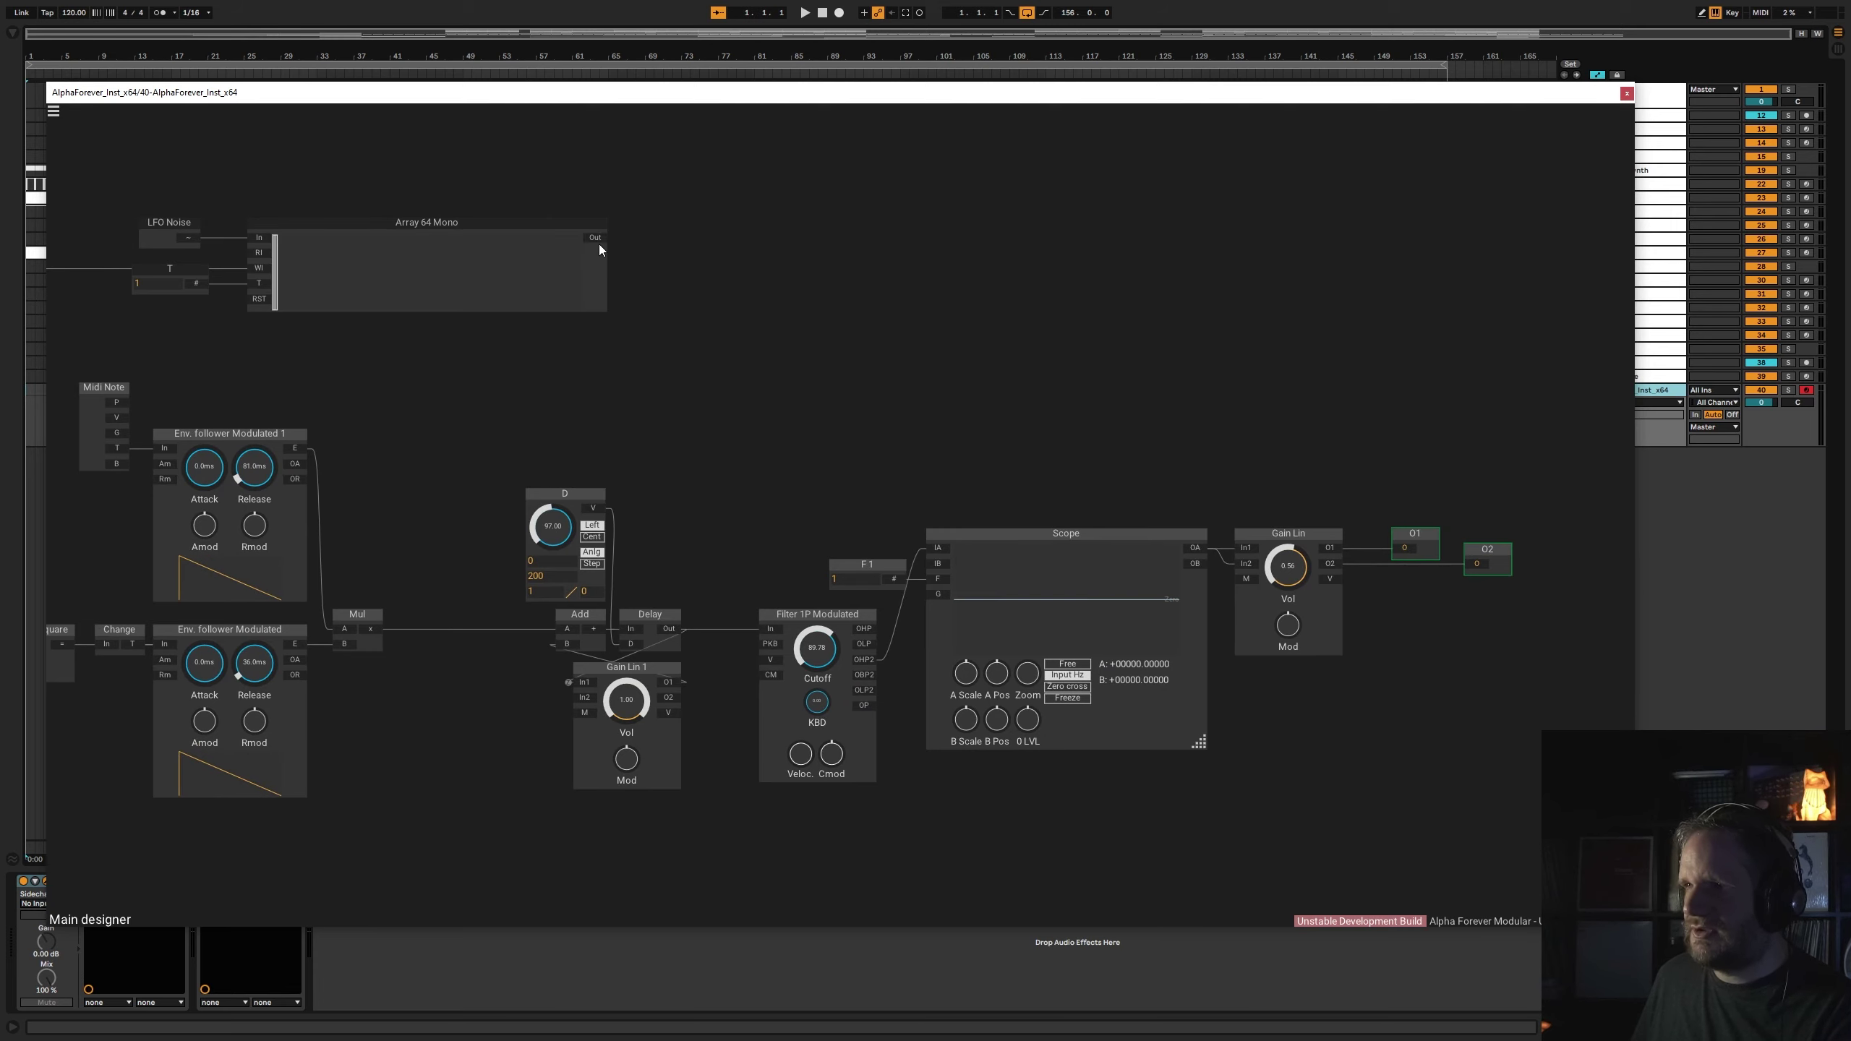
{"action": "left_click_drag", "start_coordinate": [598, 241], "coordinate": [932, 593]}
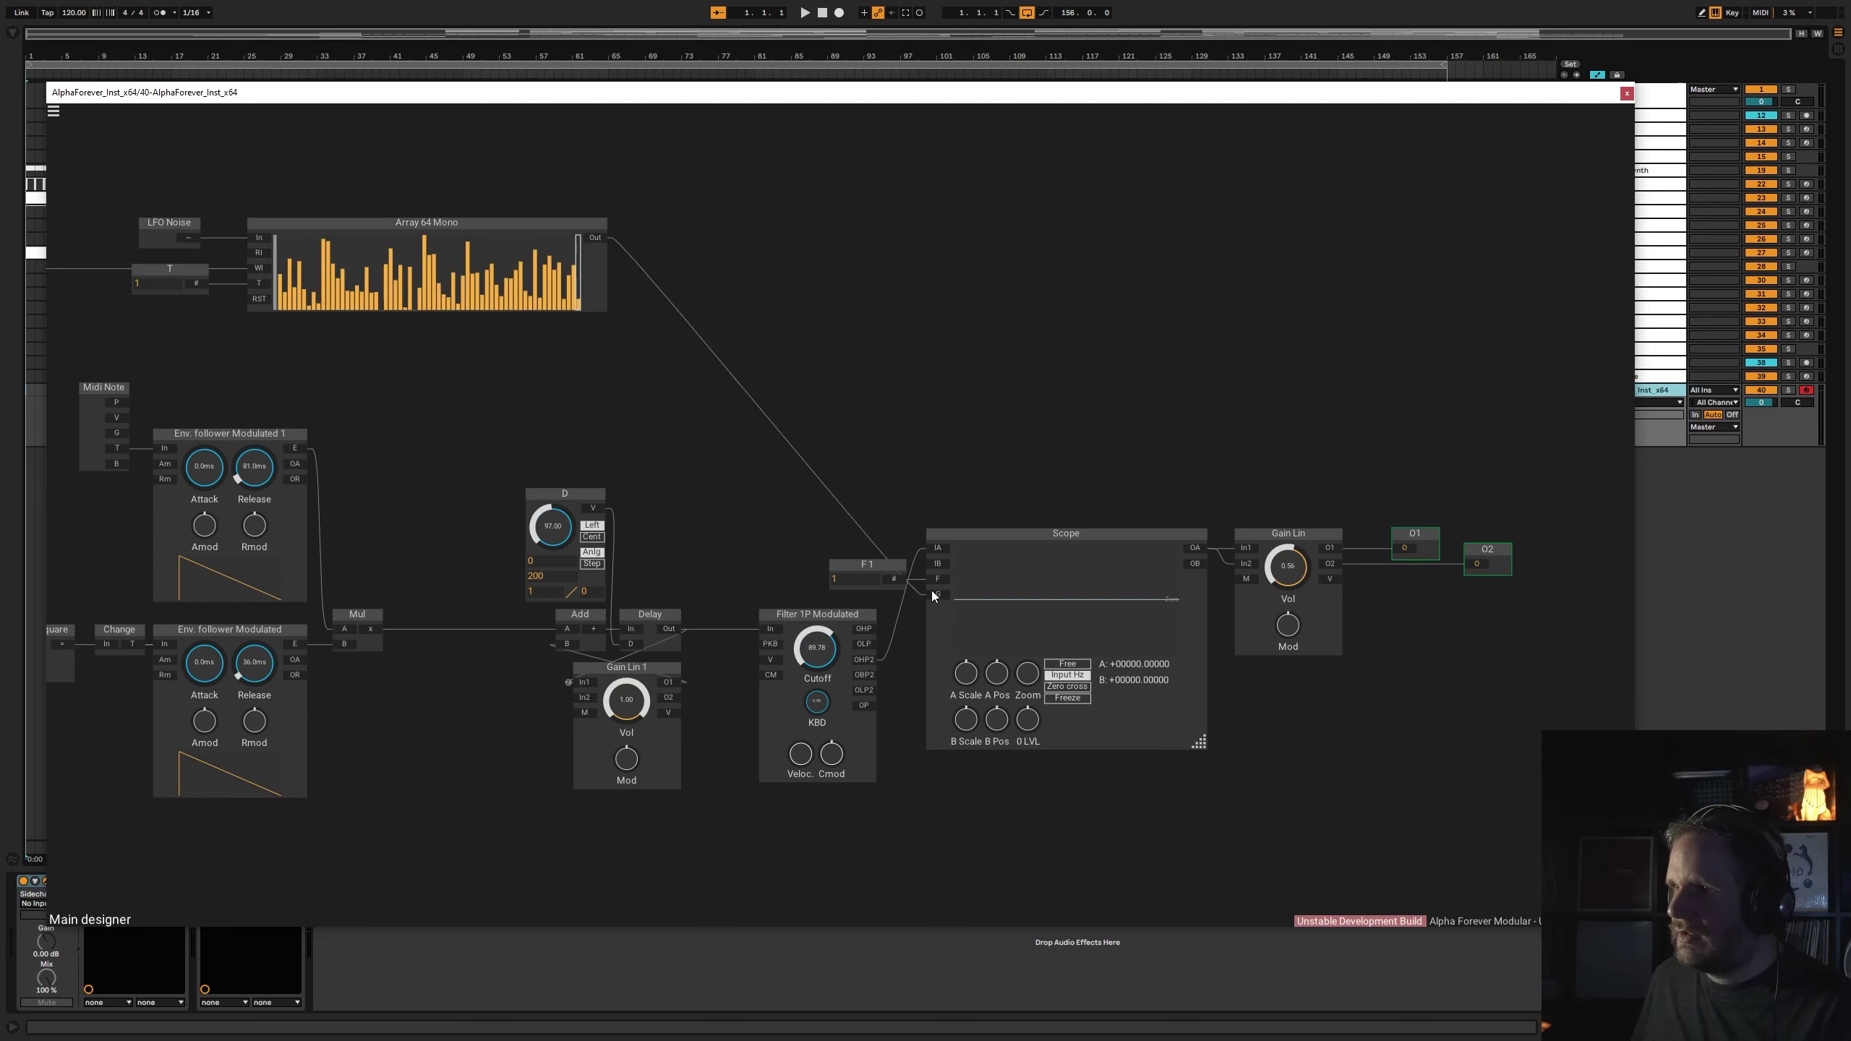
- Delete the T, Inc, Increment and LFO Noise modules, and disconnect the array from the scope
{"action": "left_click_drag", "start_coordinate": [557, 418], "coordinate": [1020, 507]}
{"action": "left_click", "coordinate": [635, 364]}
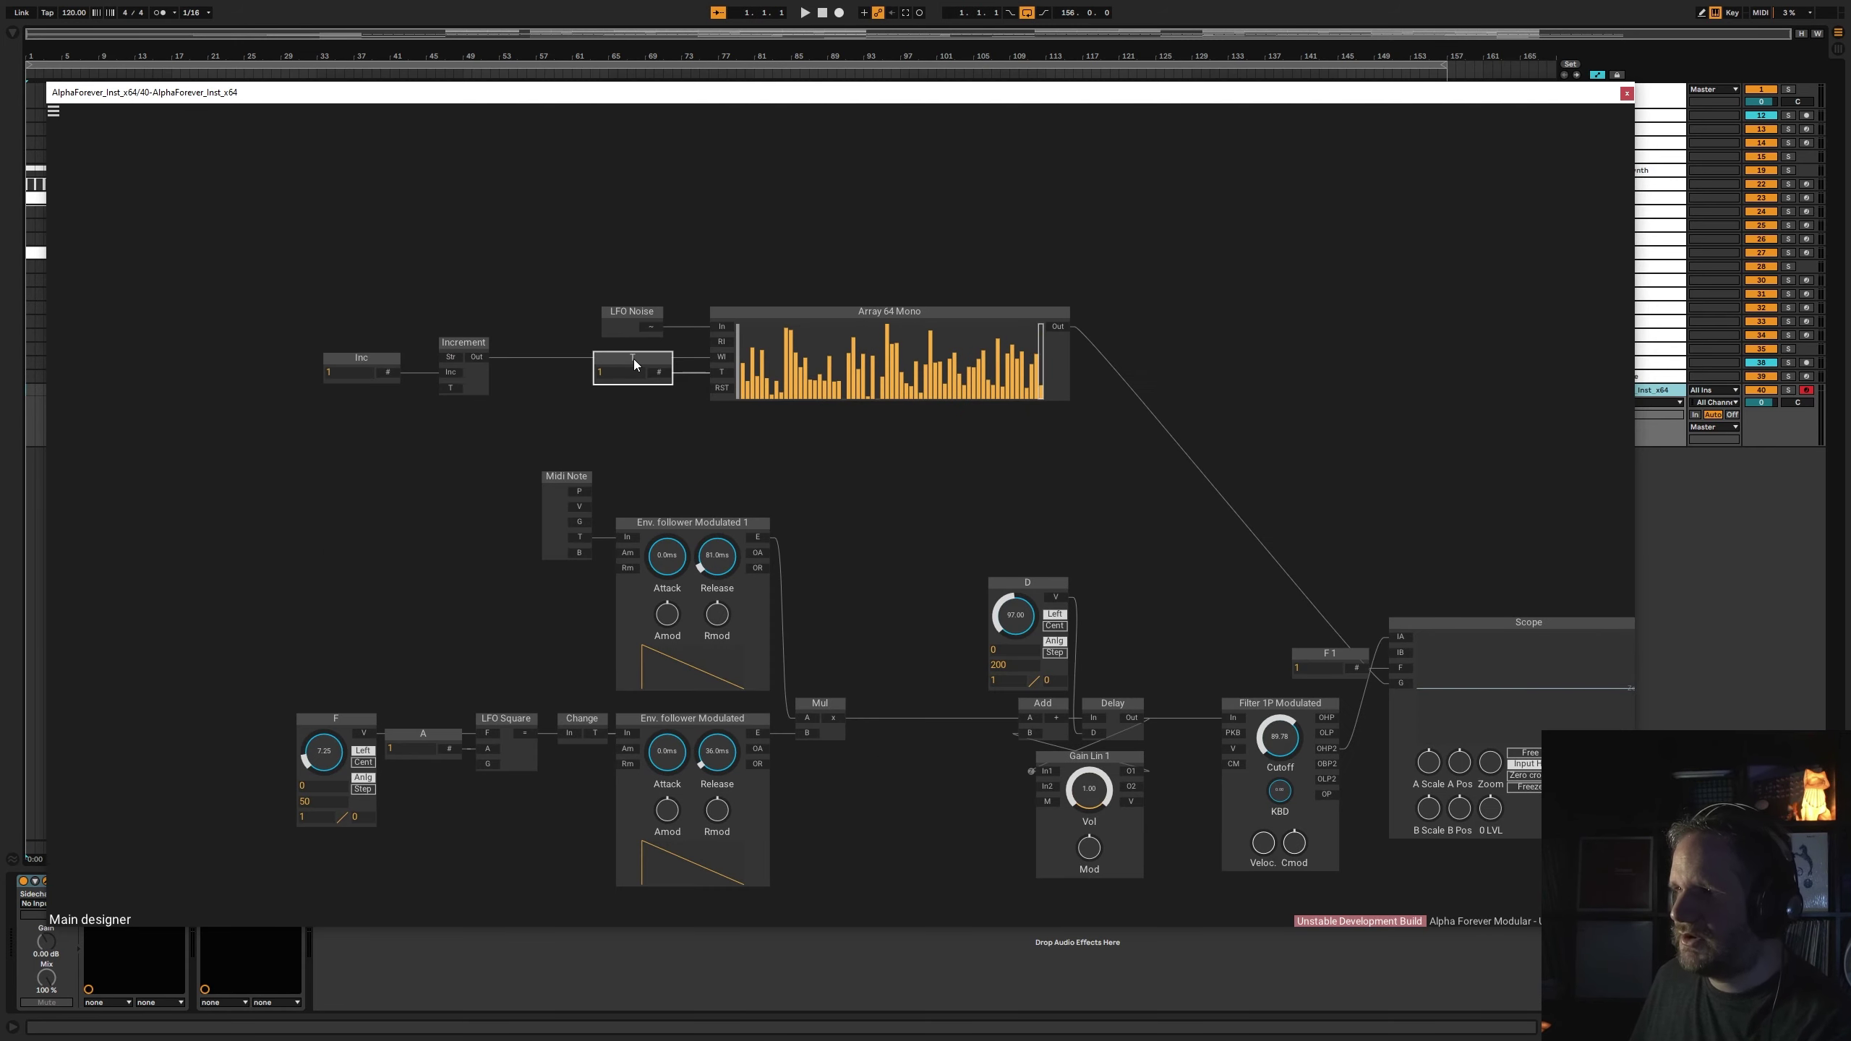
{"action": "key", "text": "Delete"}
{"action": "left_click_drag", "start_coordinate": [480, 343], "coordinate": [693, 450]}
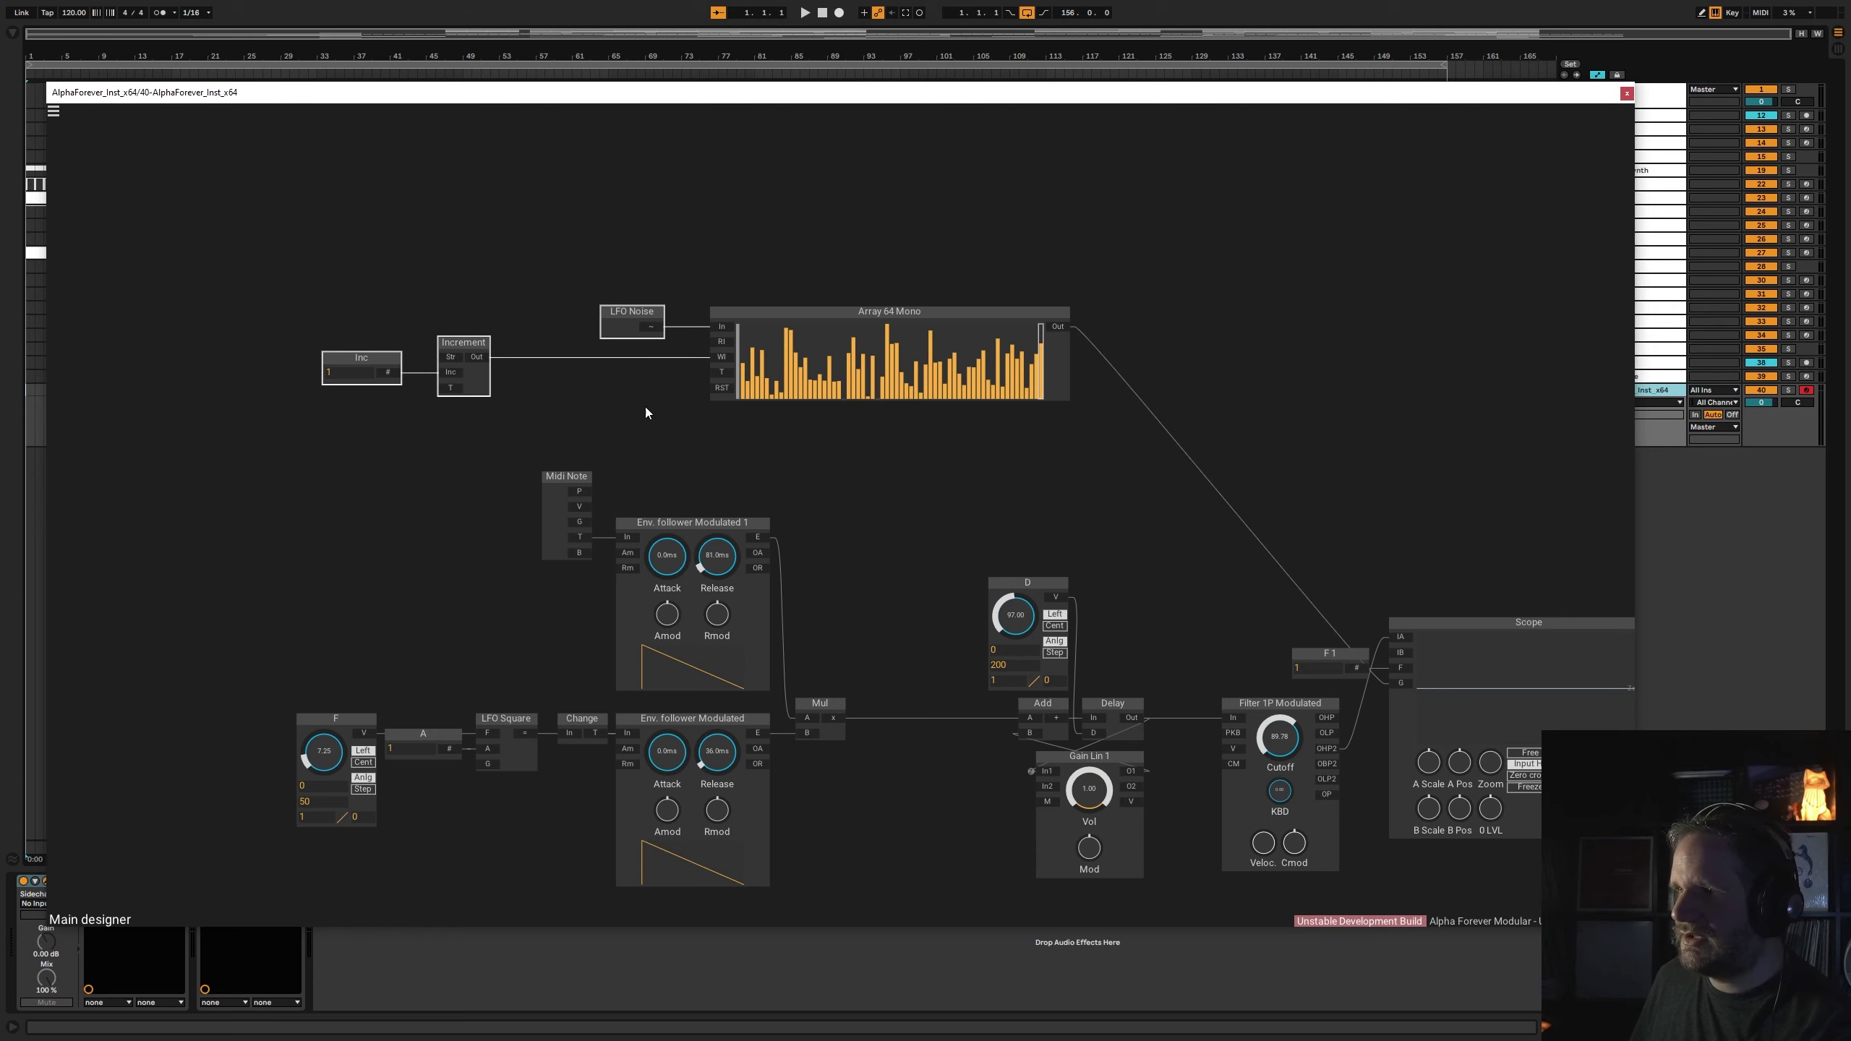
{"action": "key", "text": "Delete"}
{"action": "left_click_drag", "start_coordinate": [910, 321], "coordinate": [706, 283]}
{"action": "left_click", "coordinate": [1403, 688]}
- Add a Clock whose 1/4 output feeds input A of a new Modulo, with a constant of 63 on B
{"action": "right_click", "coordinate": [279, 271]}
{"action": "type", "text": "cloc"}
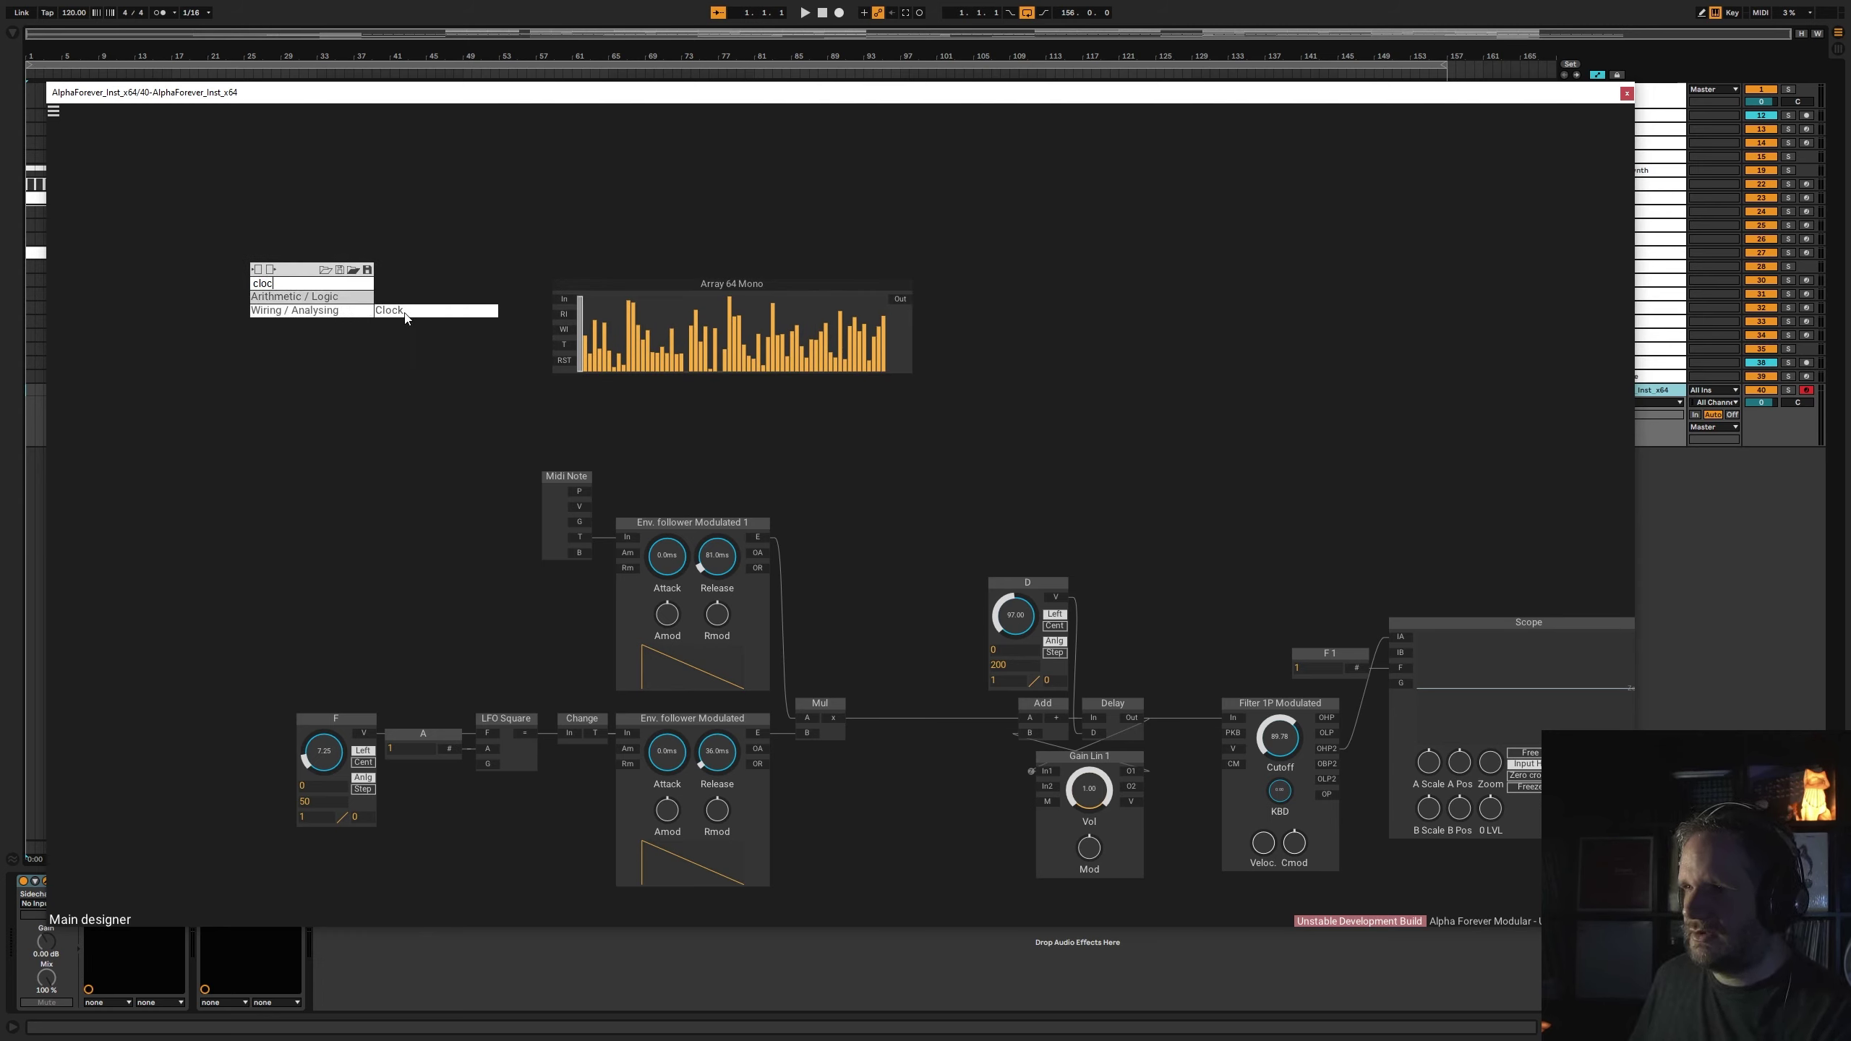
{"action": "left_click", "coordinate": [402, 315]}
{"action": "right_click", "coordinate": [318, 275]}
{"action": "type", "text": "mod"}
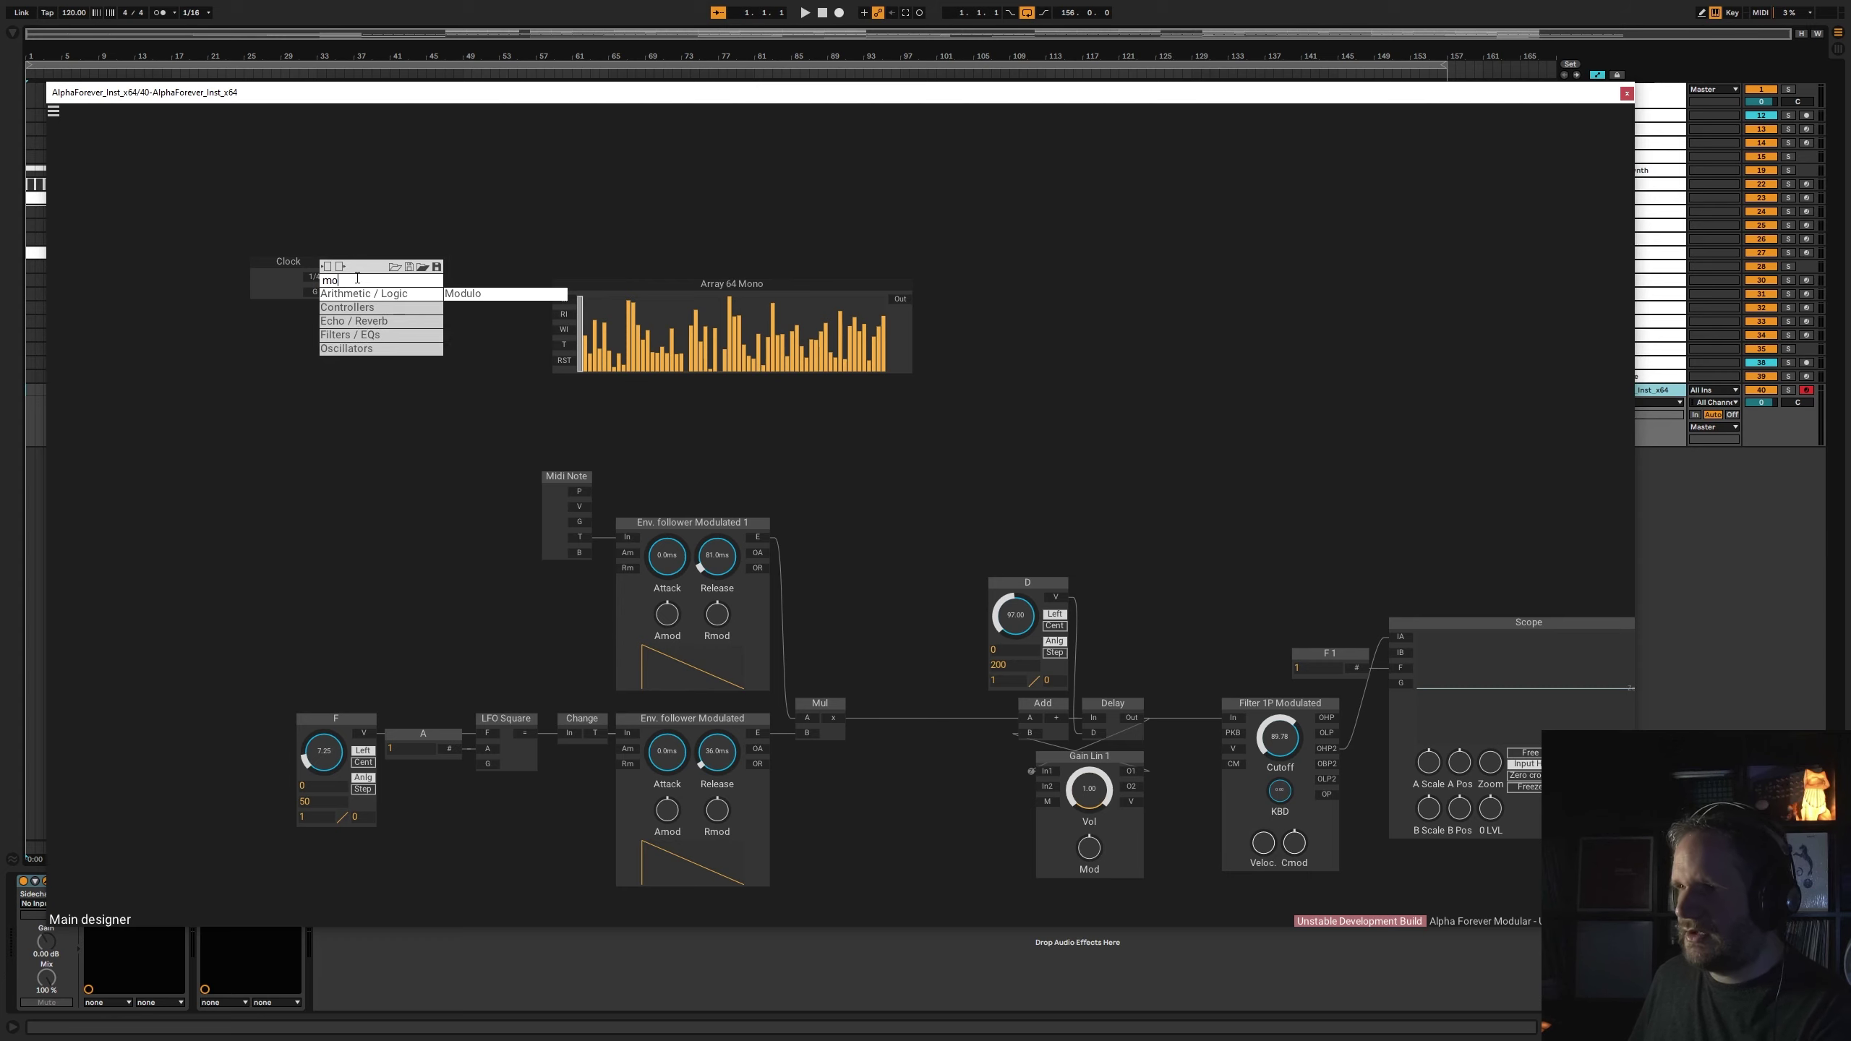
{"action": "left_click", "coordinate": [459, 294]}
{"action": "left_click_drag", "start_coordinate": [294, 266], "coordinate": [151, 265]}
{"action": "left_click", "coordinate": [328, 293]}
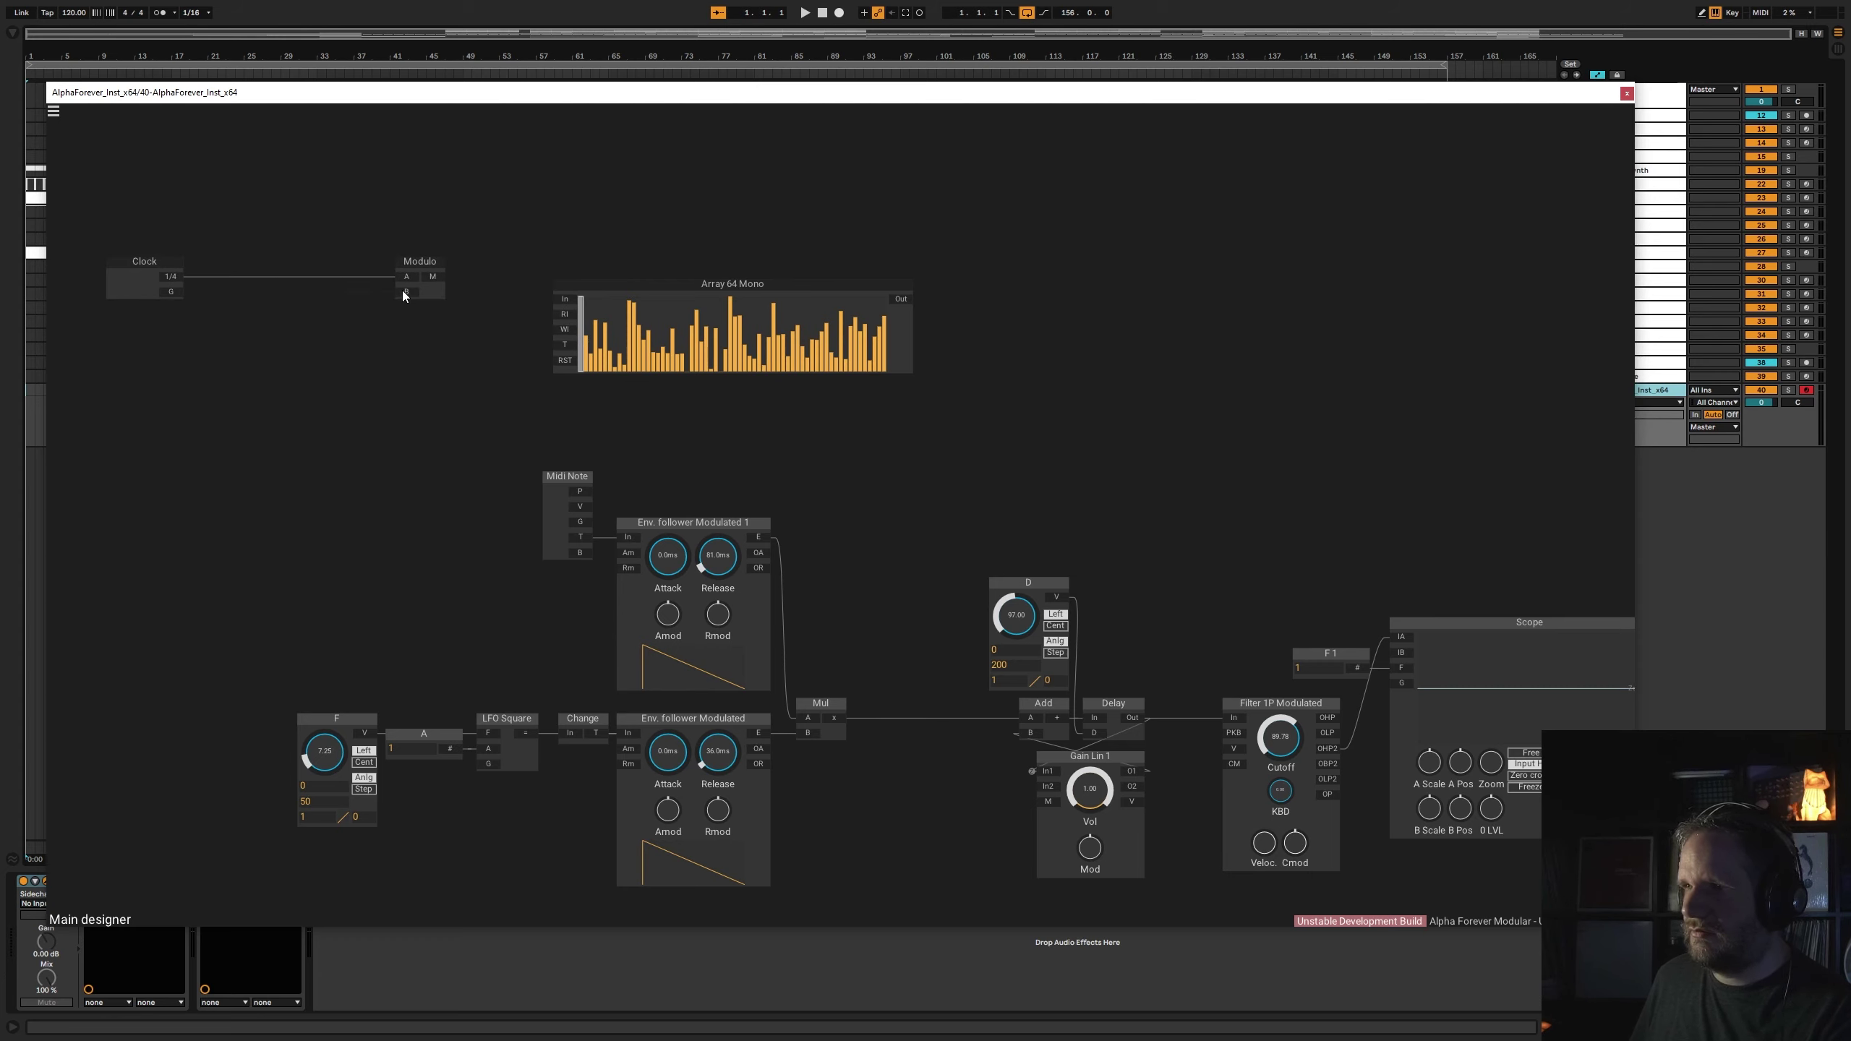
{"action": "double_click", "coordinate": [404, 292]}
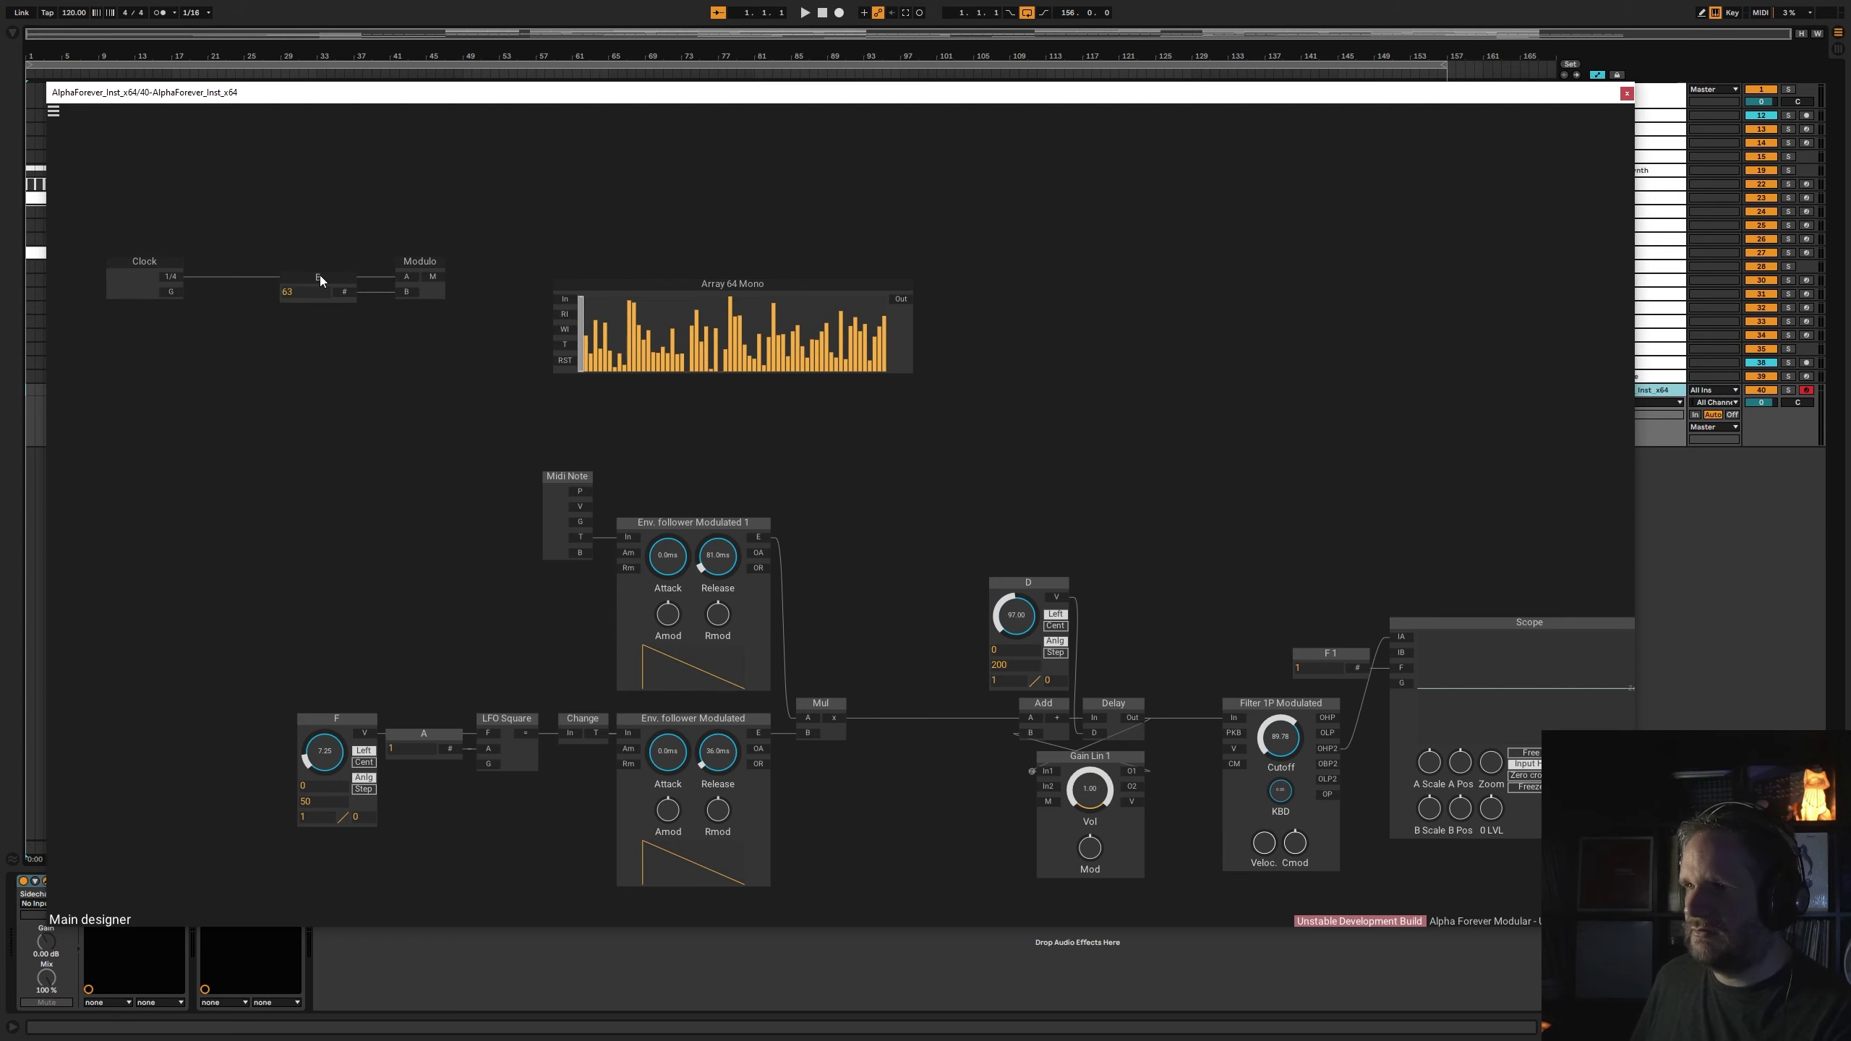
{"action": "left_click_drag", "start_coordinate": [319, 275], "coordinate": [334, 278]}
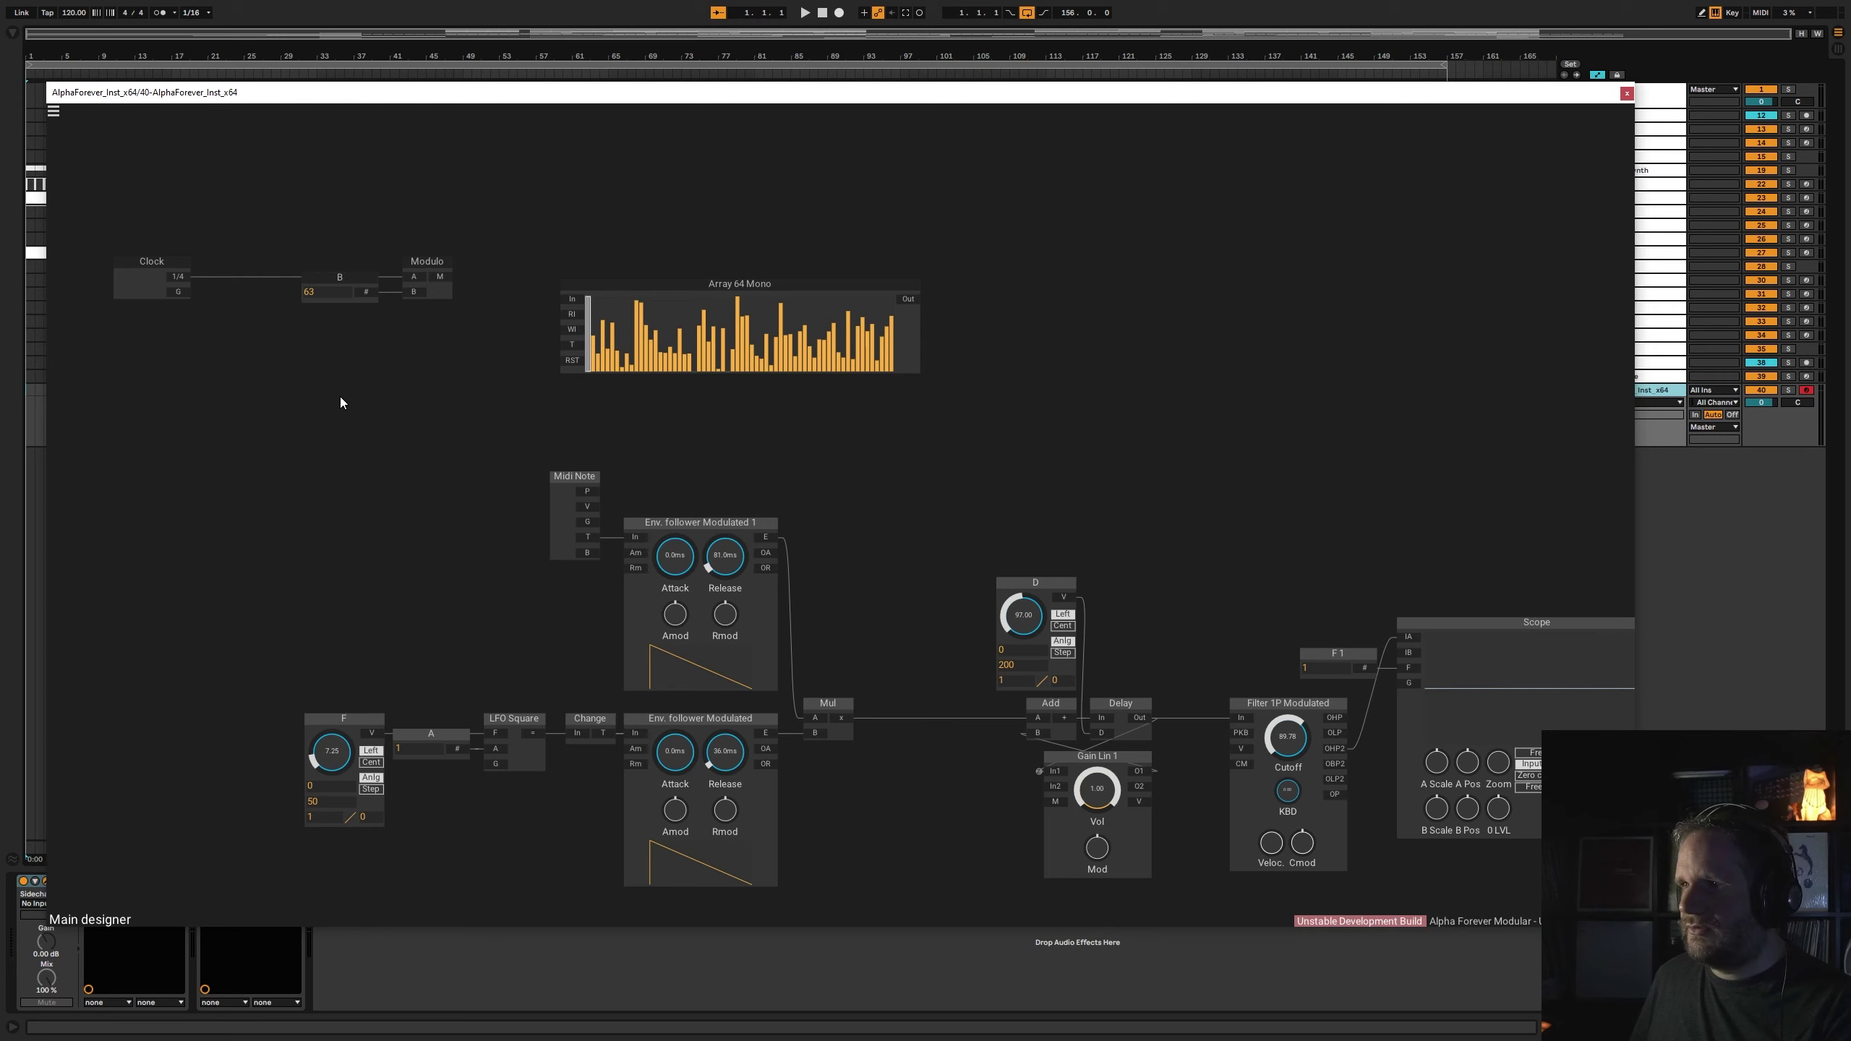
- Move Clock further from Modulo and insert a Mul between Clock's 1/4 output and Modulo's A
{"action": "left_click_drag", "start_coordinate": [339, 397], "coordinate": [580, 513]}
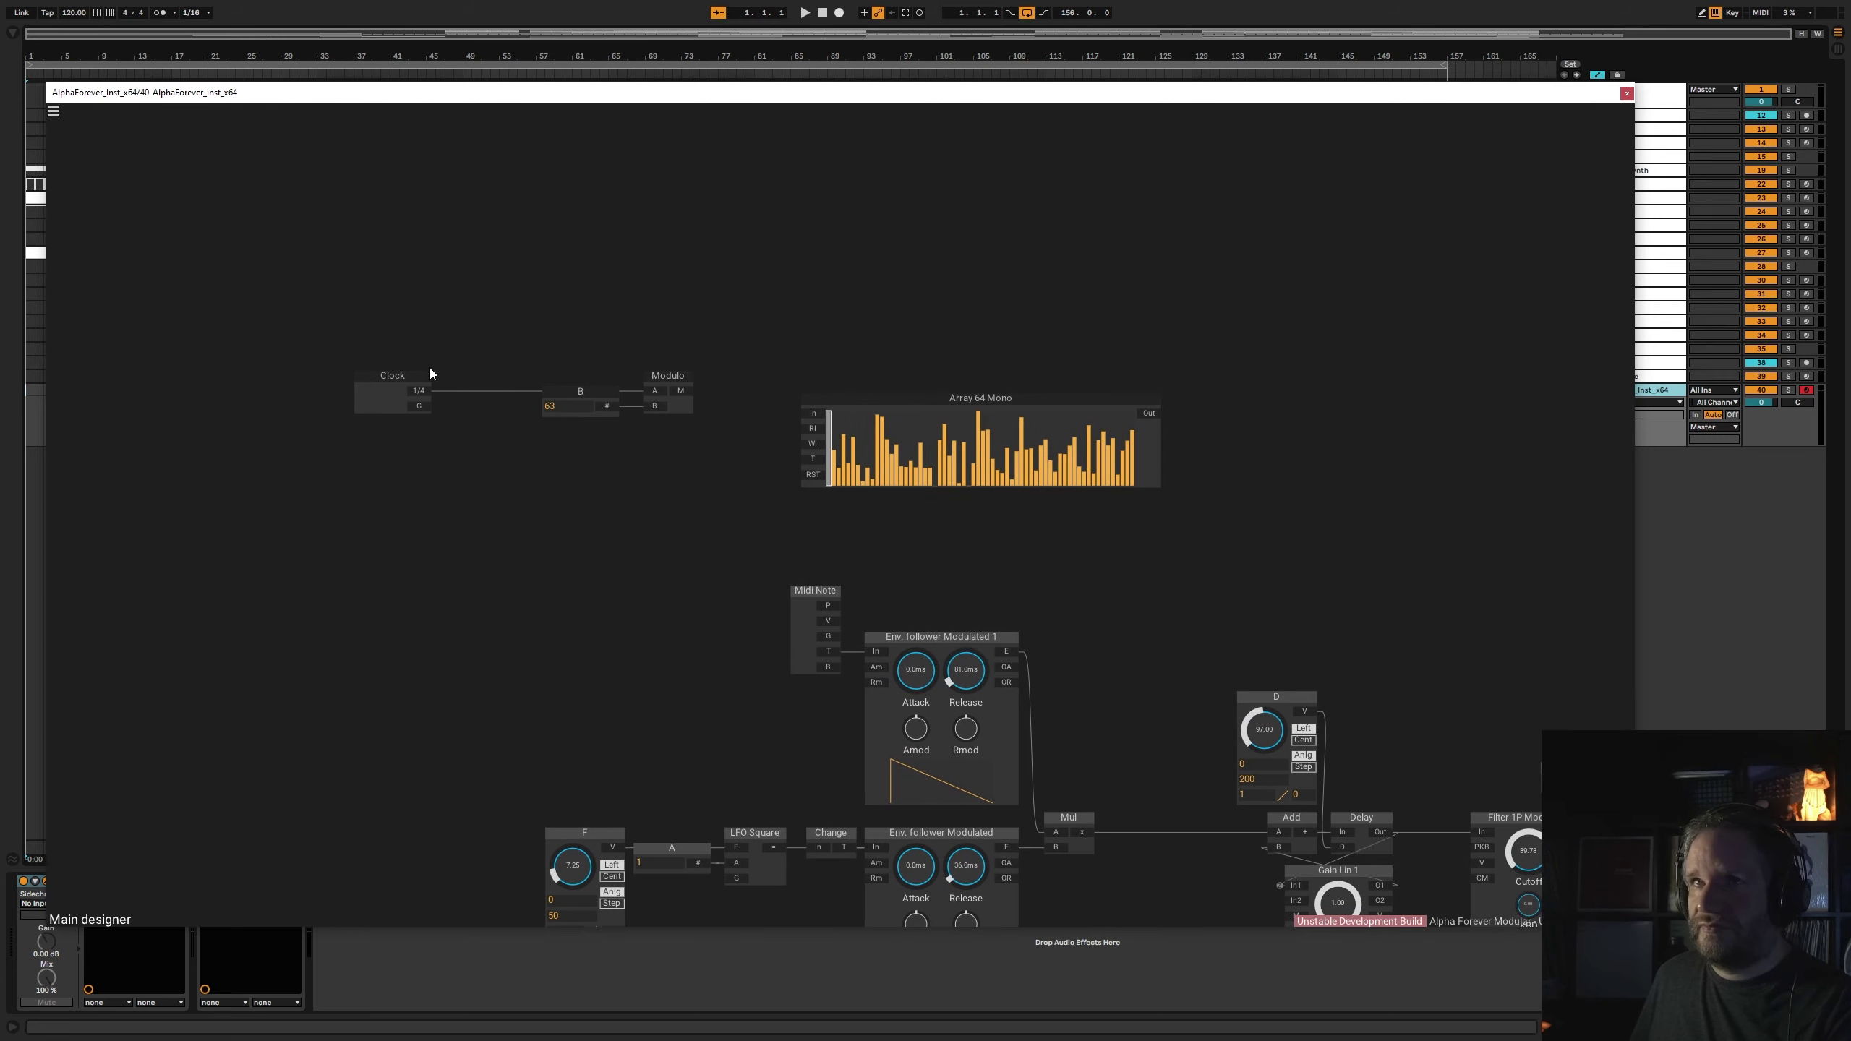
{"action": "left_click_drag", "start_coordinate": [409, 378], "coordinate": [316, 378]}
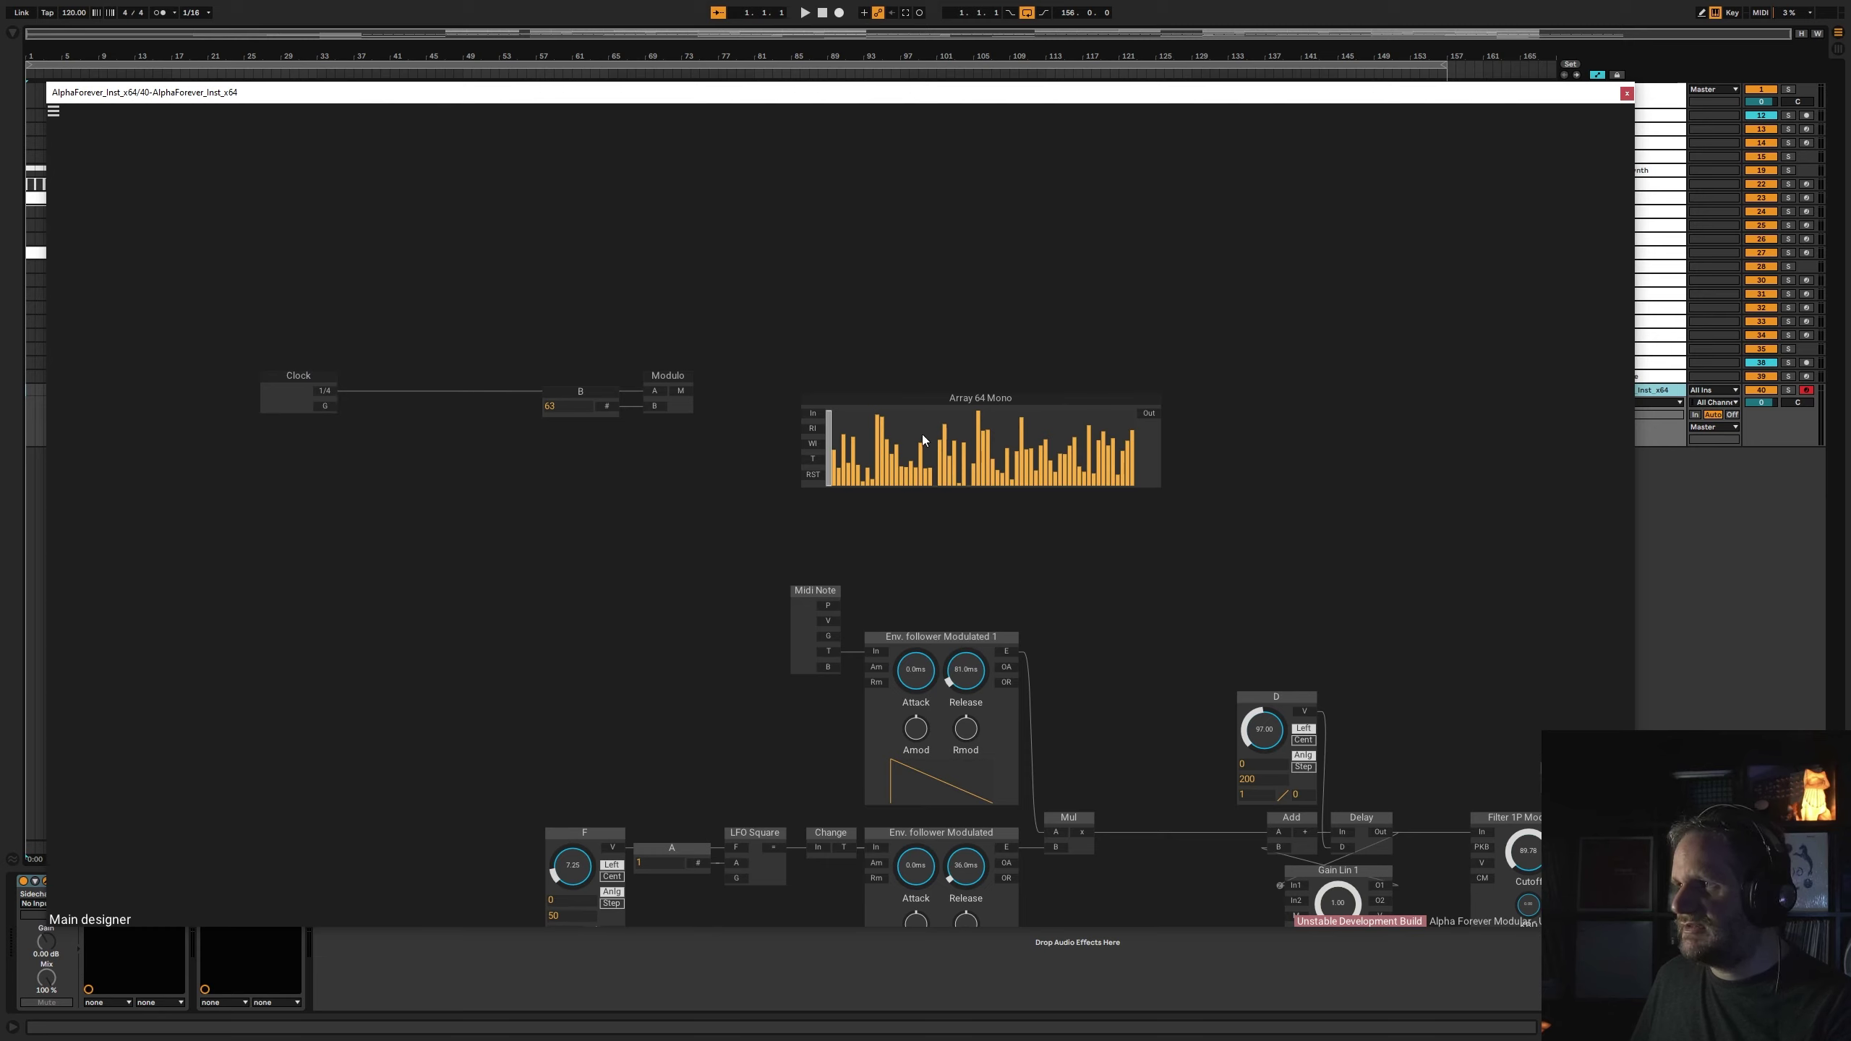
{"action": "right_click", "coordinate": [332, 396]}
{"action": "type", "text": "mul"}
{"action": "key", "text": "Return"}
{"action": "left_click_drag", "start_coordinate": [442, 388], "coordinate": [493, 388]}
{"action": "left_click_drag", "start_coordinate": [467, 437], "coordinate": [466, 434]}
- Give the Mul after Clock a constant of 4 on its B input
{"action": "double_click", "coordinate": [468, 404]}
{"action": "left_click_drag", "start_coordinate": [375, 390], "coordinate": [384, 389]}
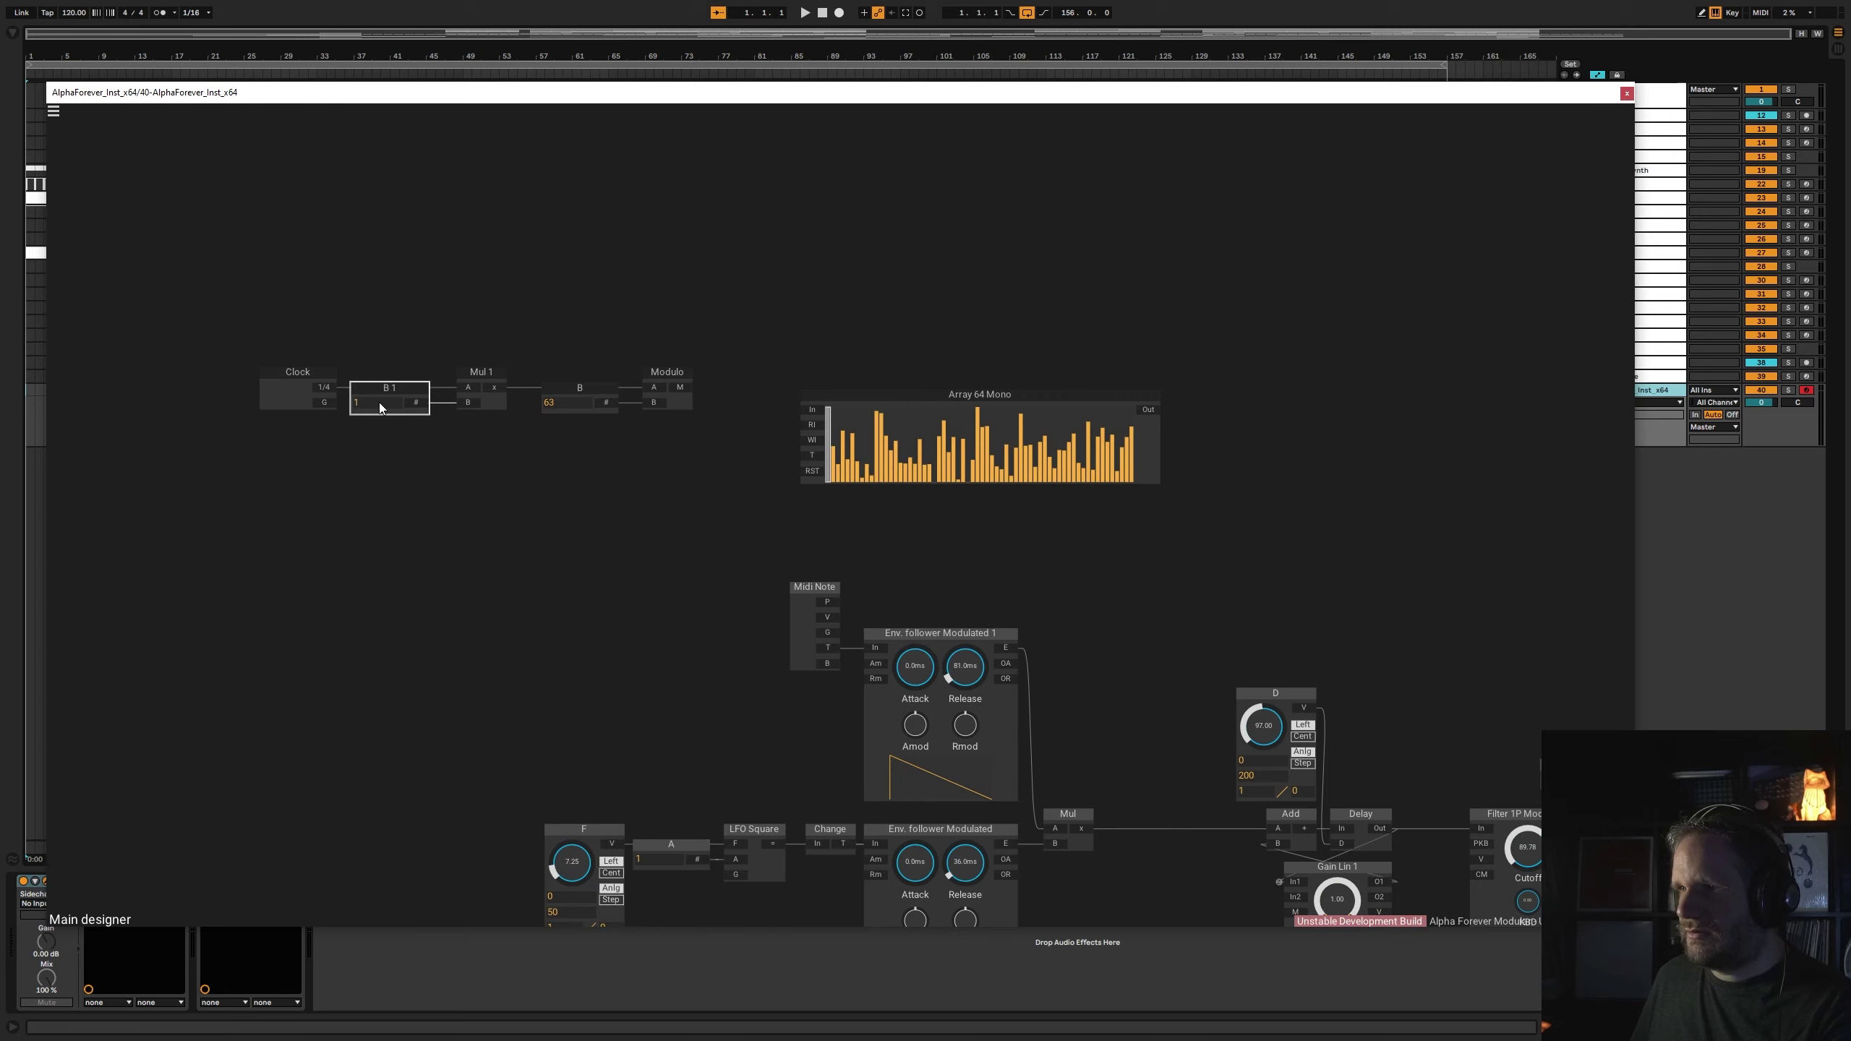
{"action": "left_click", "coordinate": [379, 403]}
{"action": "type", "text": "4"}
- Connect Modulo's M output to the array's RI input and line up the clock chain directly before the array
{"action": "left_click_drag", "start_coordinate": [534, 435], "coordinate": [539, 433]}
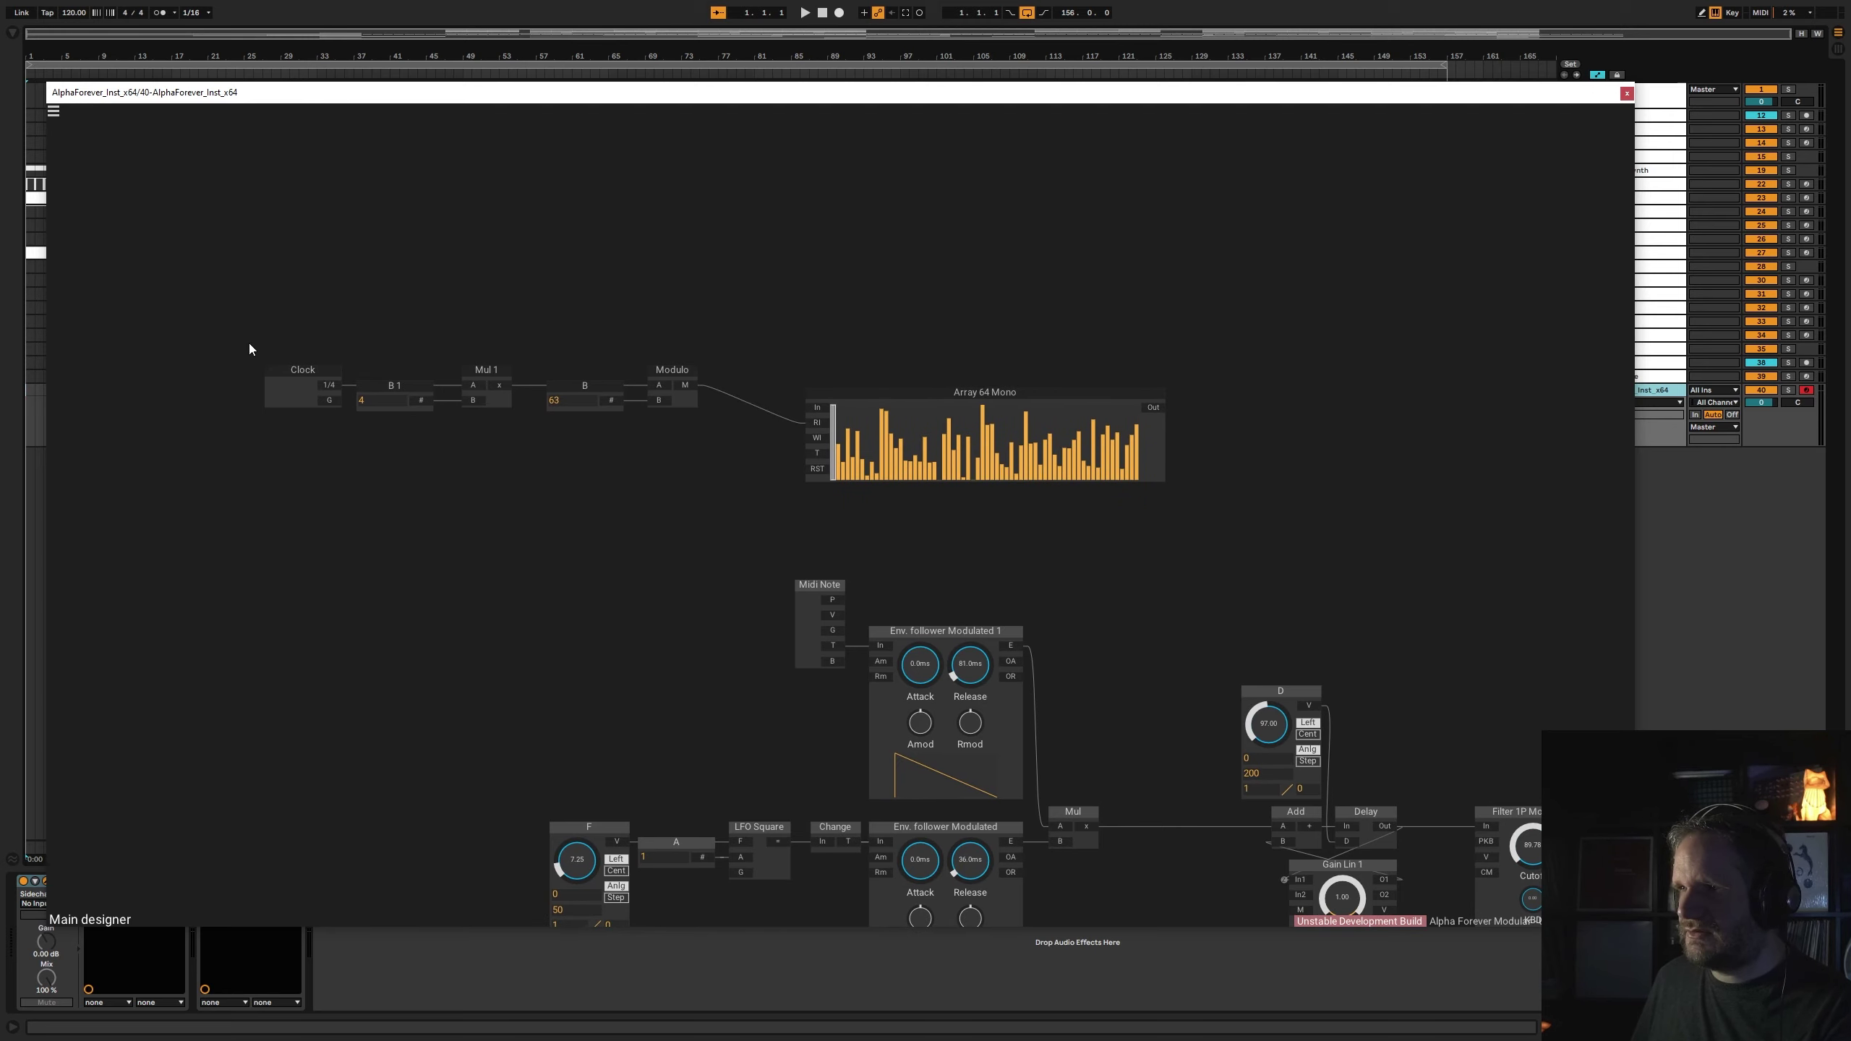
{"action": "left_click_drag", "start_coordinate": [250, 348], "coordinate": [801, 496]}
{"action": "left_click_drag", "start_coordinate": [686, 393], "coordinate": [686, 431]}
{"action": "left_click_drag", "start_coordinate": [859, 399], "coordinate": [767, 398]}
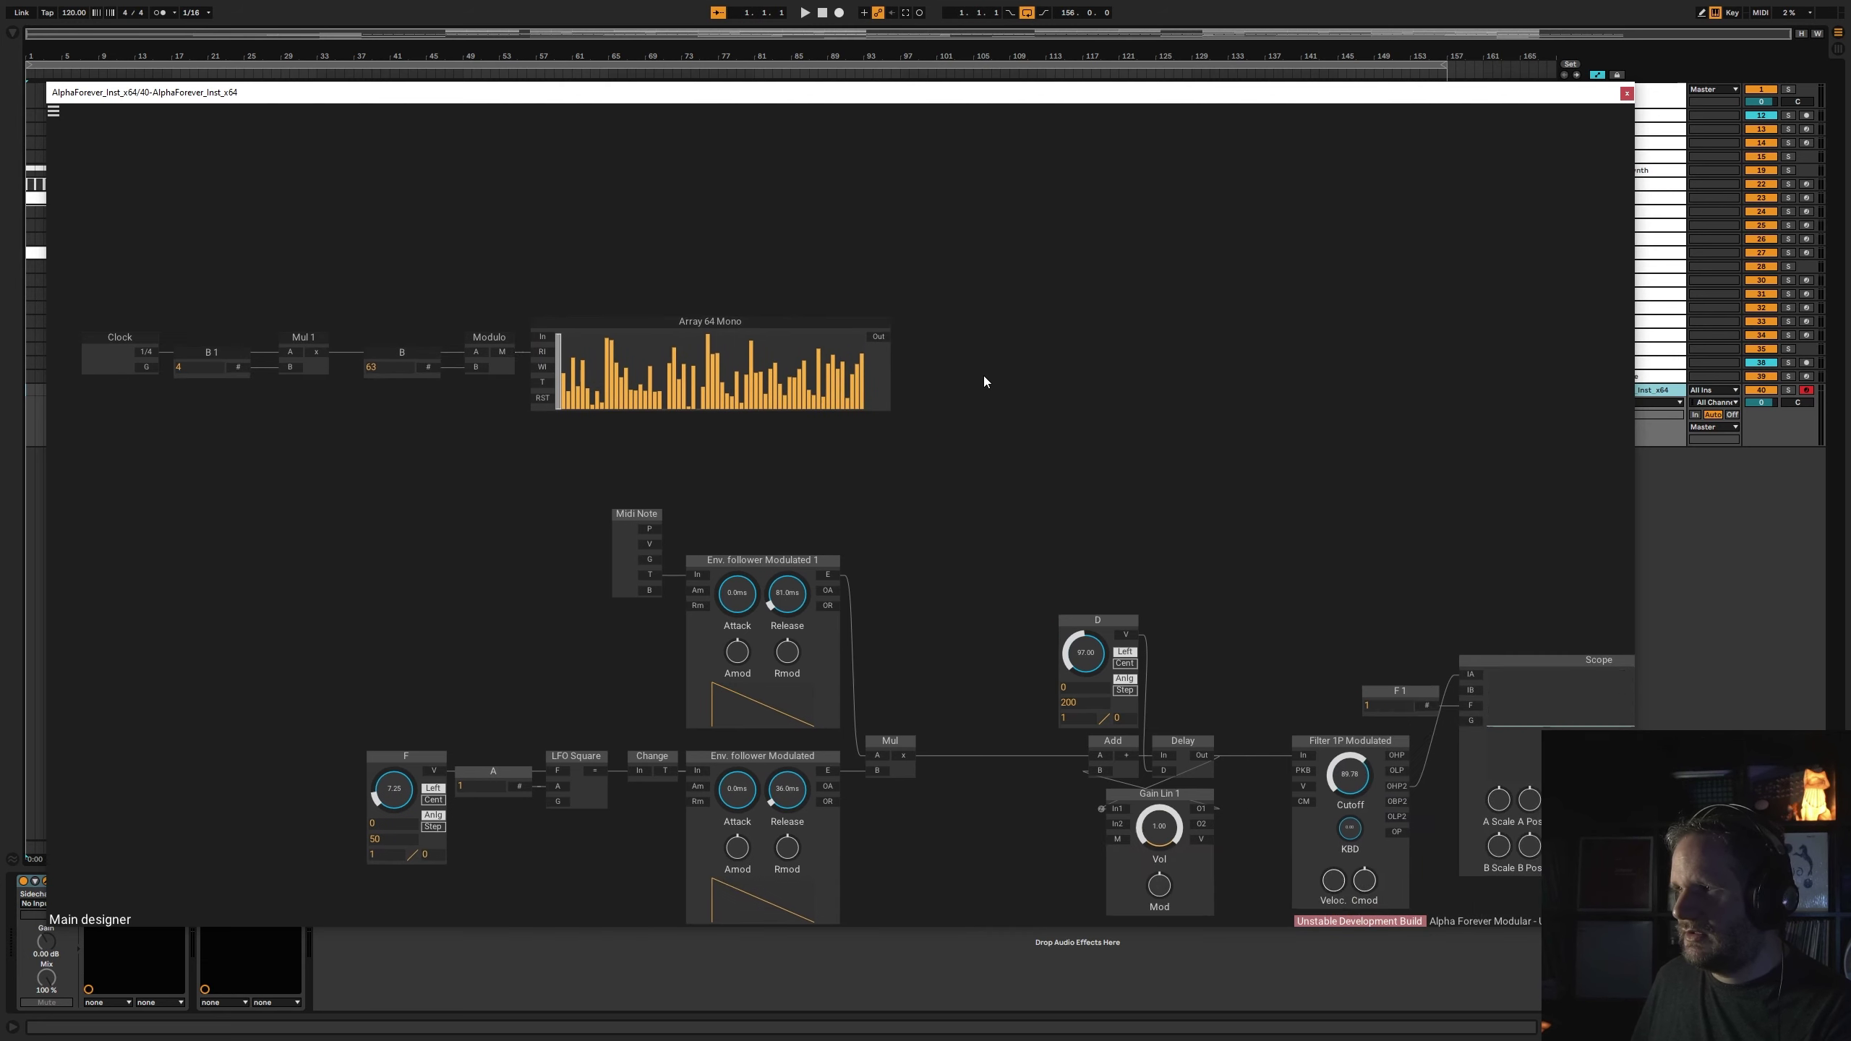
- Add a Re-scaler GUI module fed by the array's Out and set its output High to 200
{"action": "left_click_drag", "start_coordinate": [984, 376], "coordinate": [797, 321]}
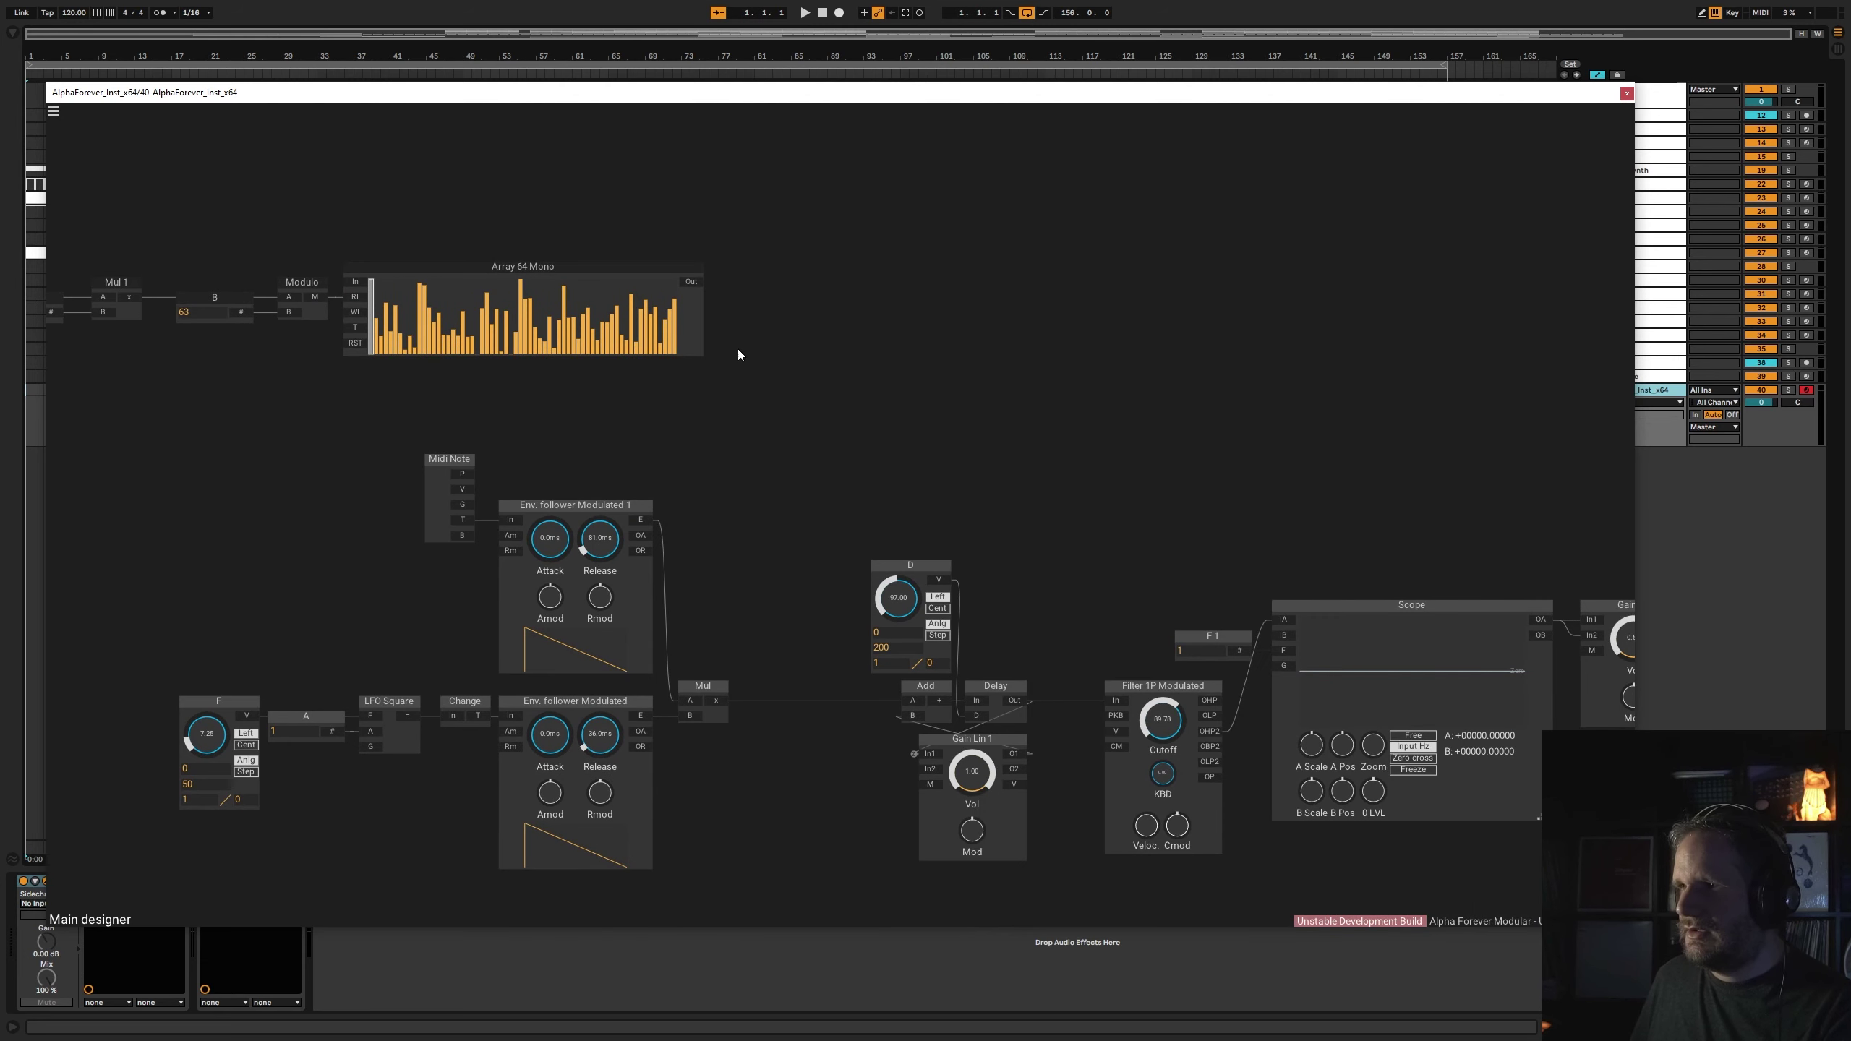
{"action": "right_click", "coordinate": [688, 282]}
{"action": "type", "text": "resc"}
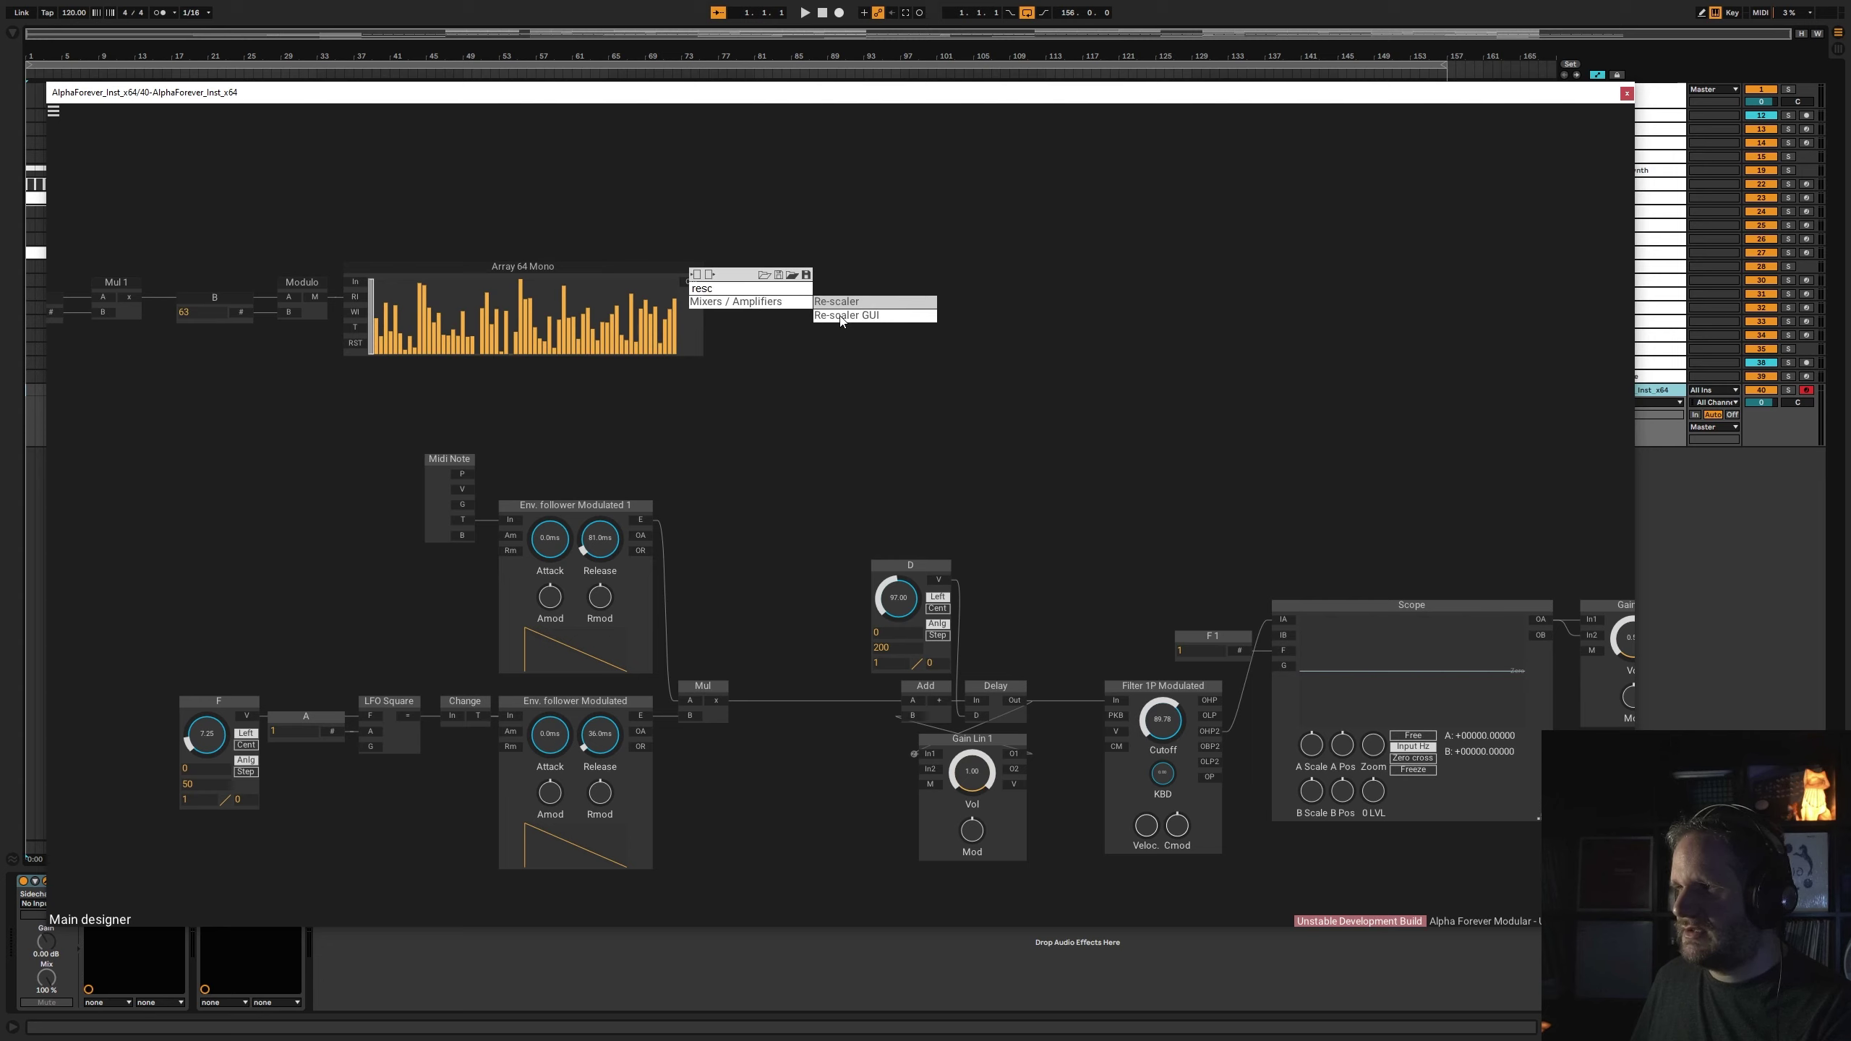
{"action": "left_click", "coordinate": [842, 316]}
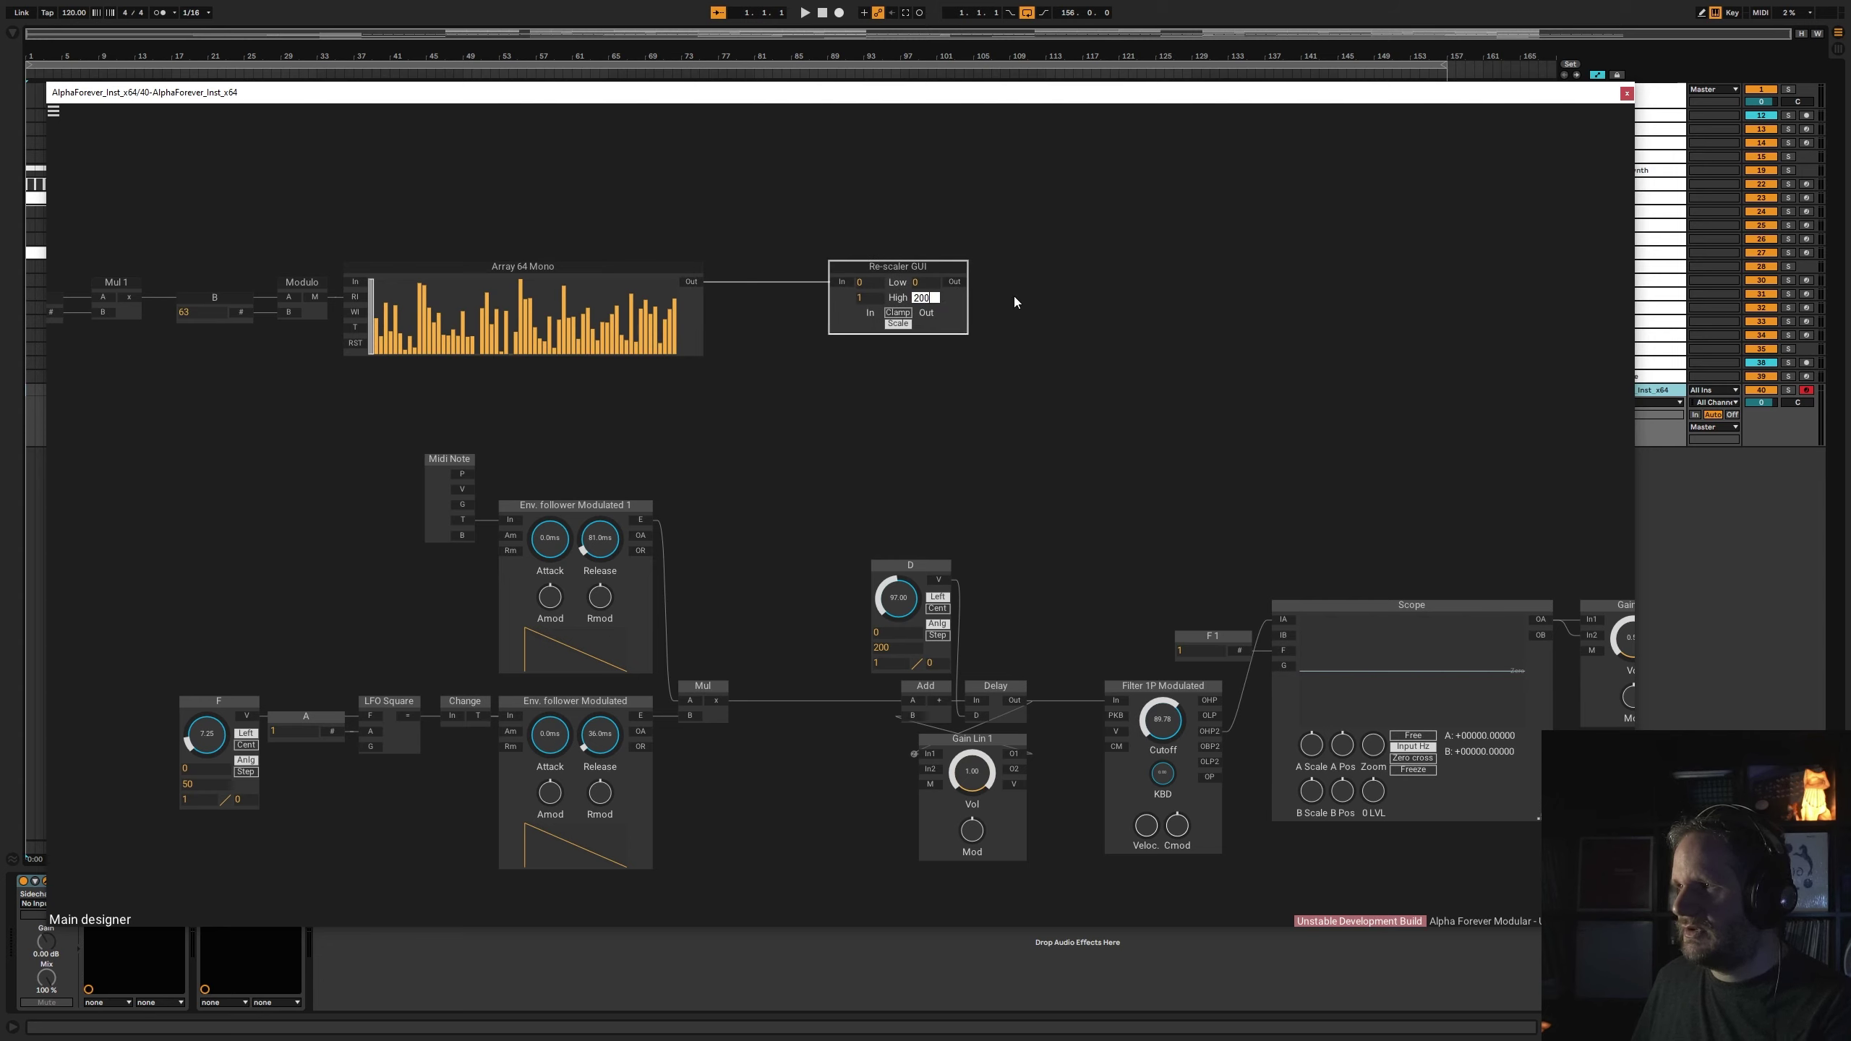
- Make room before Re-scaler GUI and insert an Env. follower Modulated between the array's Out and the re-scaler
{"action": "left_click_drag", "start_coordinate": [886, 268], "coordinate": [991, 268]}
{"action": "right_click", "coordinate": [700, 283]}
{"action": "type", "text": "en"}
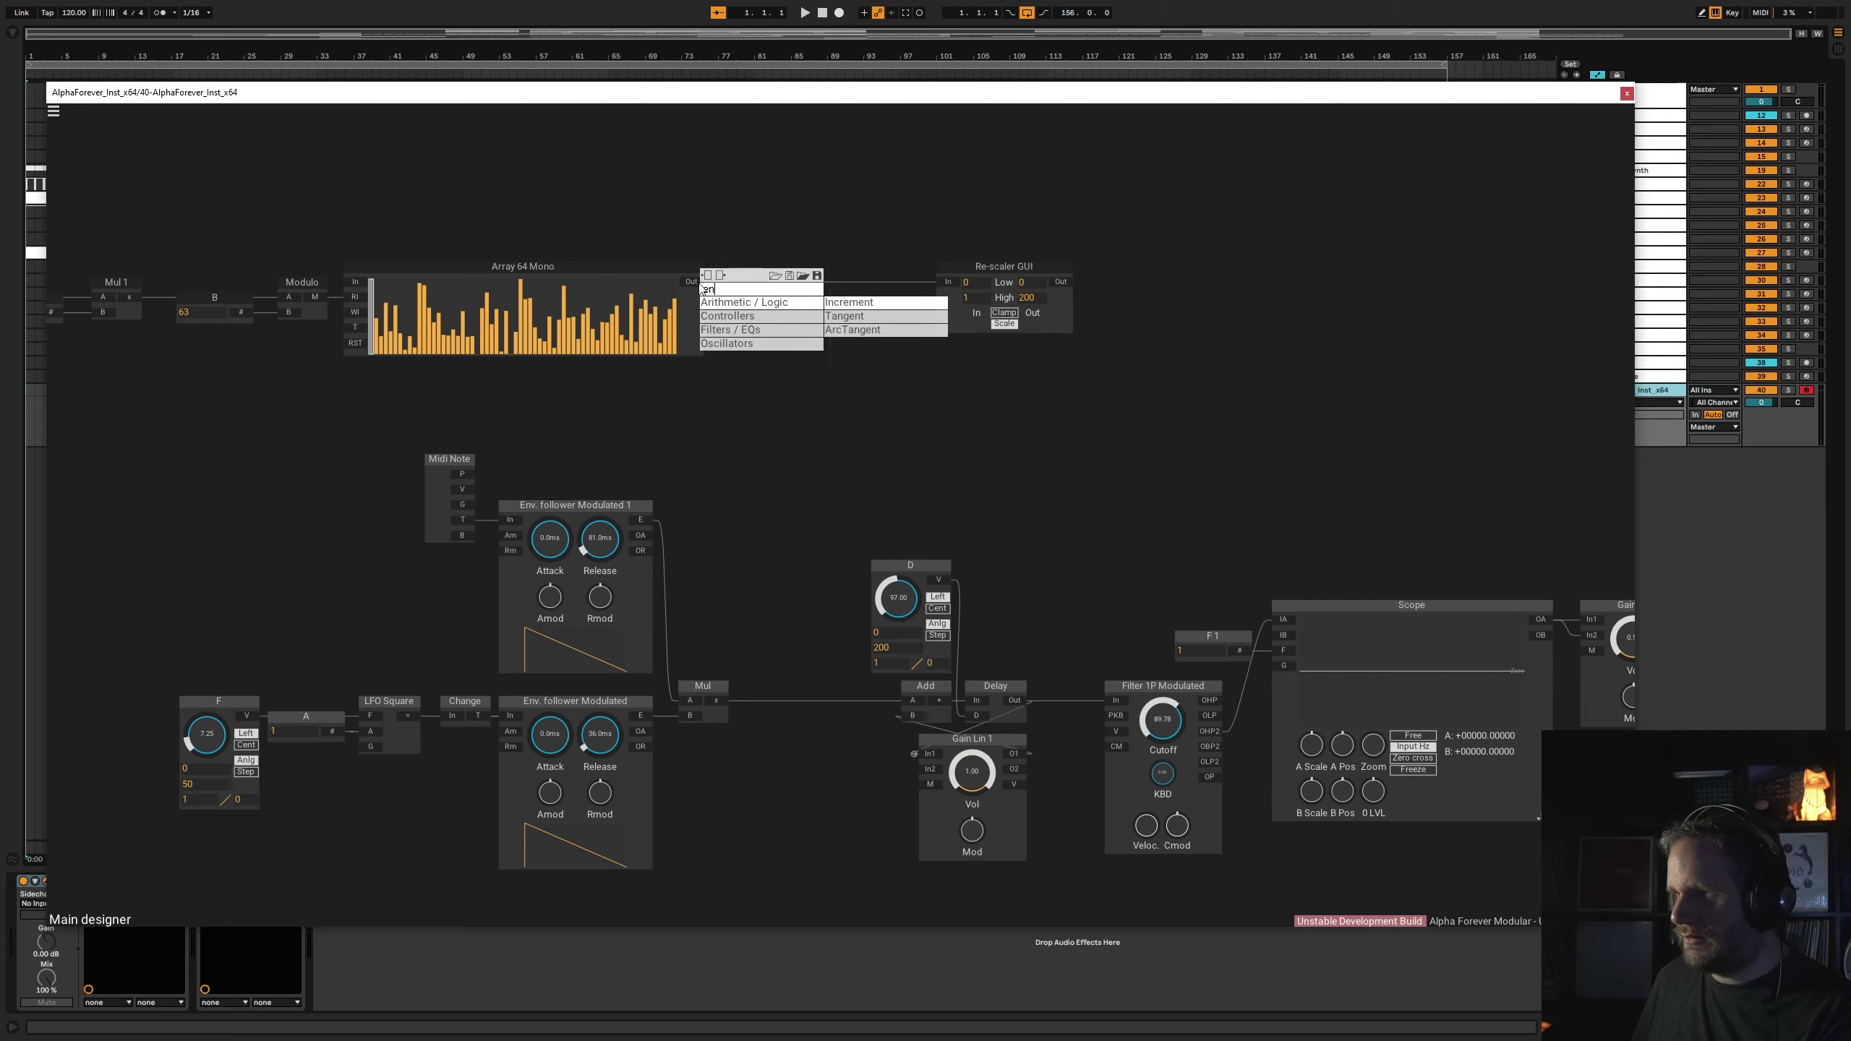
{"action": "type", "text": "v"}
{"action": "mouse_move", "coordinate": [779, 318]}
{"action": "left_click", "coordinate": [862, 330]}
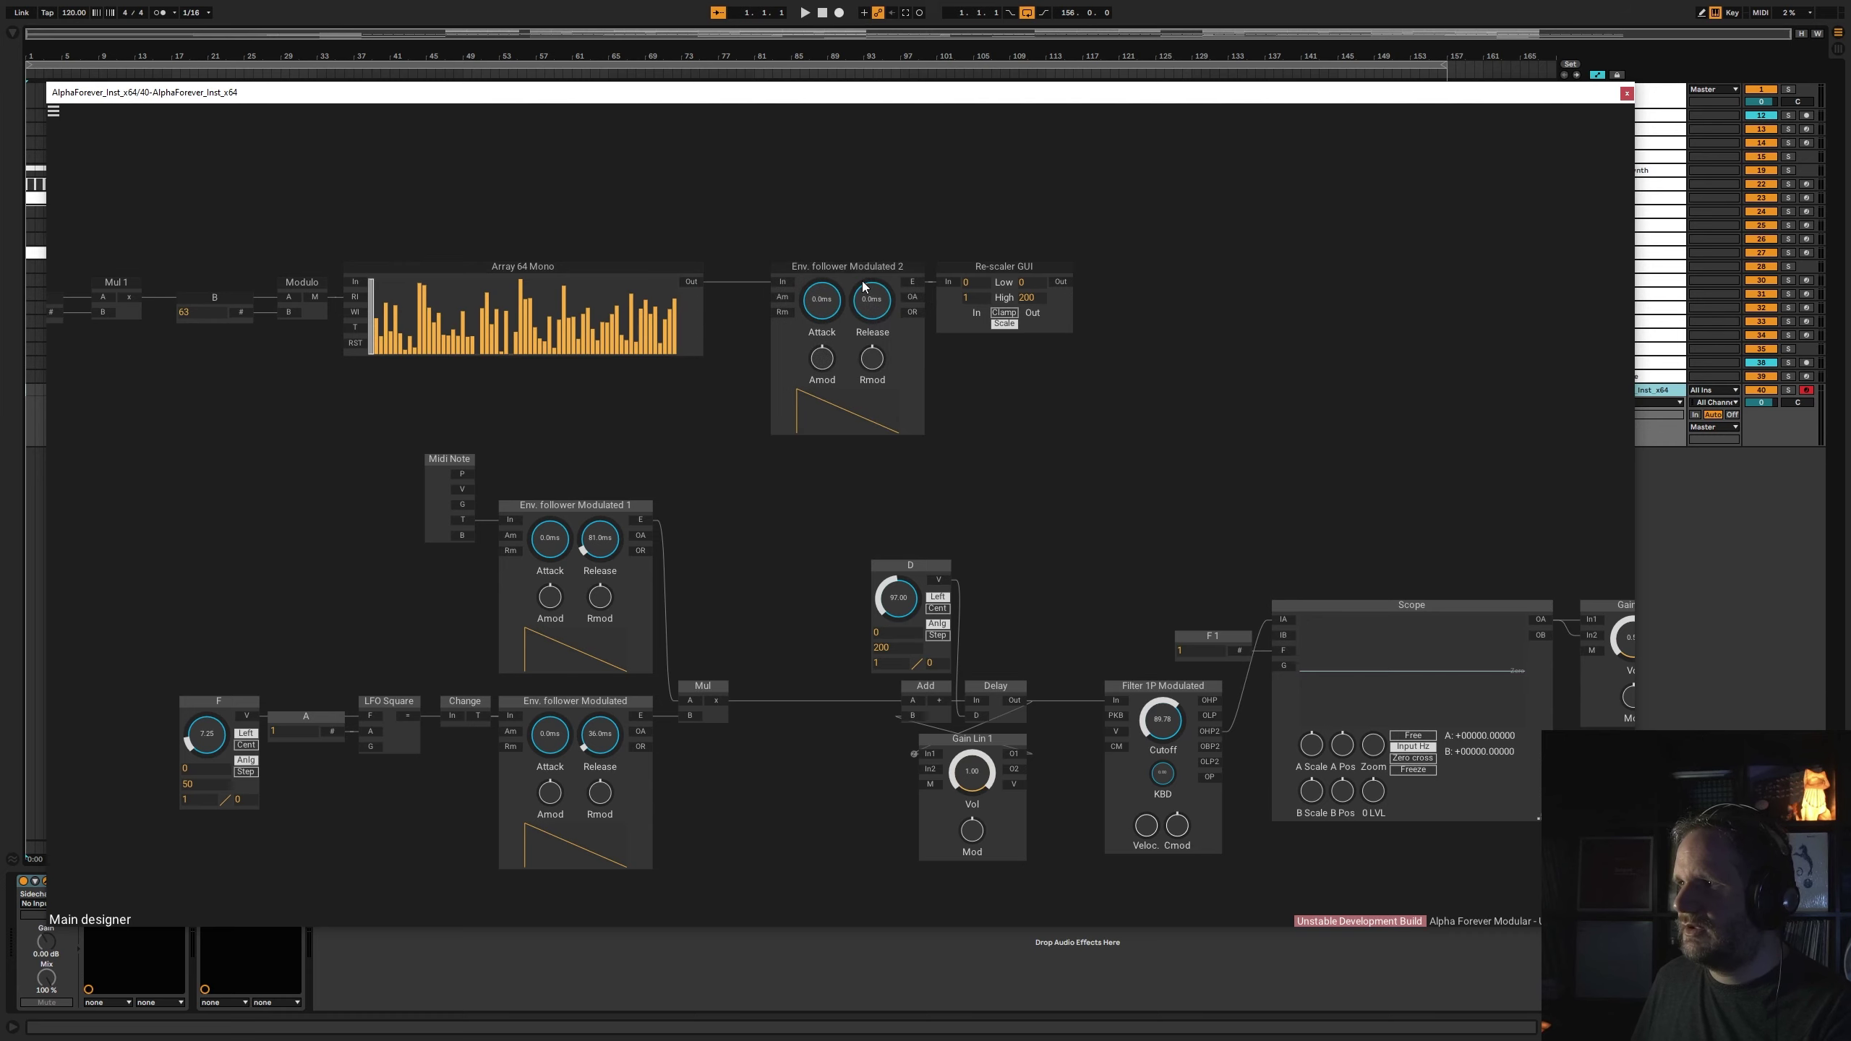
- Set the new envelope follower's attack and release to about 100 ms and close the gaps between array, follower and re-scaler
{"action": "left_click_drag", "start_coordinate": [869, 268], "coordinate": [835, 268]}
{"action": "scroll", "coordinate": [792, 295], "scroll_direction": "up", "scroll_amount": 5}
{"action": "scroll", "coordinate": [854, 290], "scroll_direction": "up", "scroll_amount": 4}
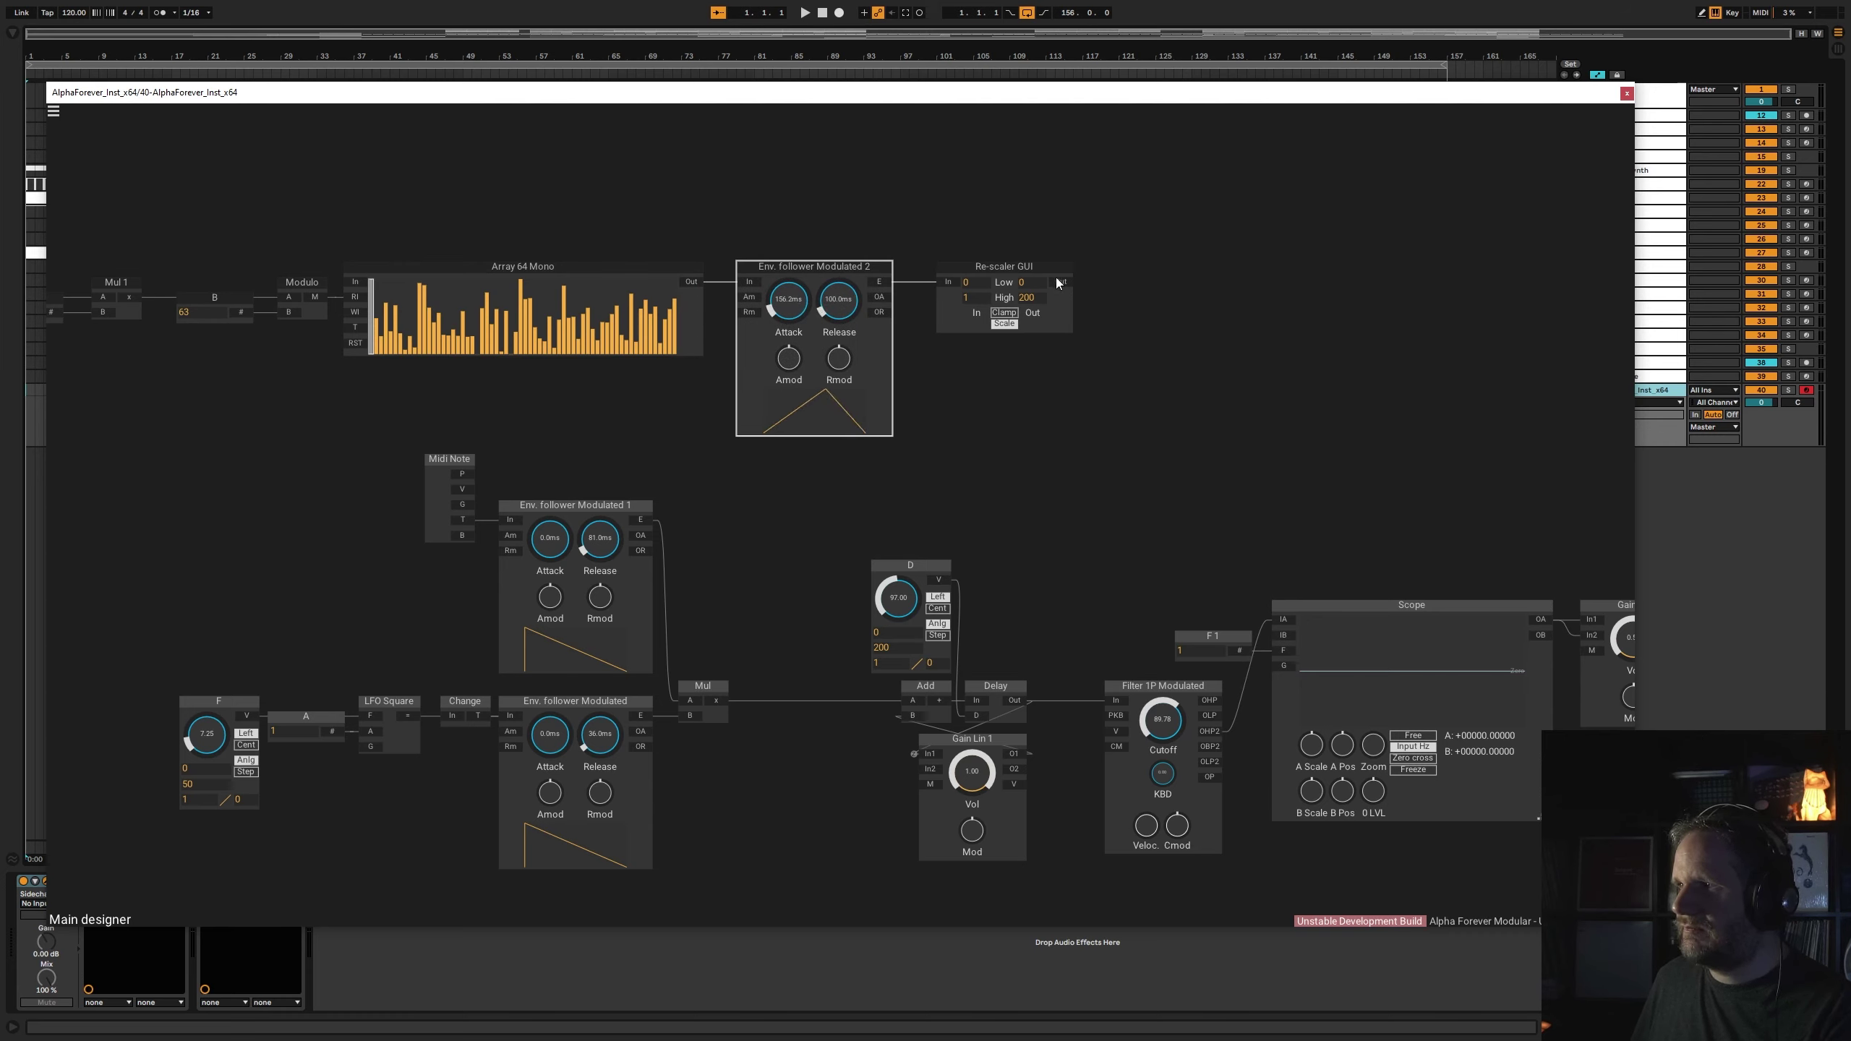
{"action": "left_click_drag", "start_coordinate": [983, 290], "coordinate": [957, 290]}
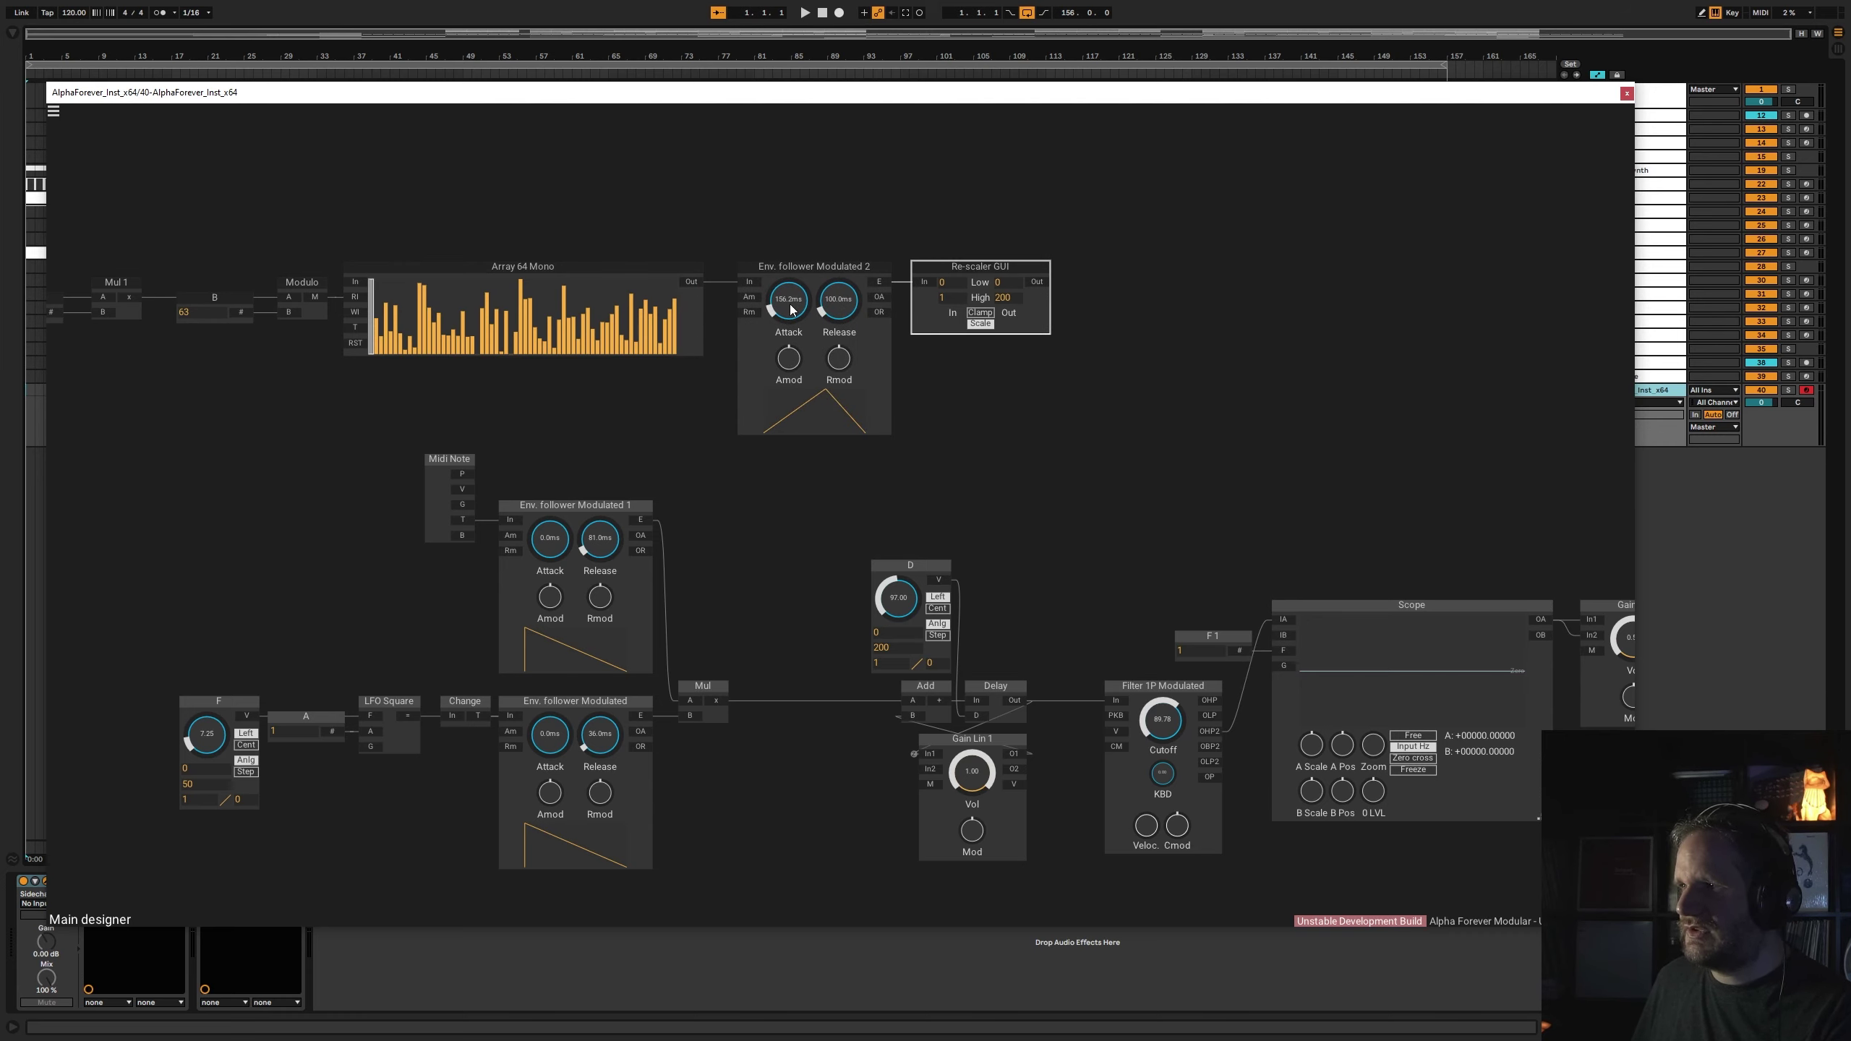
- Add a BPM Sync module above the array and set its value to 0.0625
{"action": "left_click_drag", "start_coordinate": [369, 124], "coordinate": [554, 270]}
{"action": "right_click", "coordinate": [554, 270]}
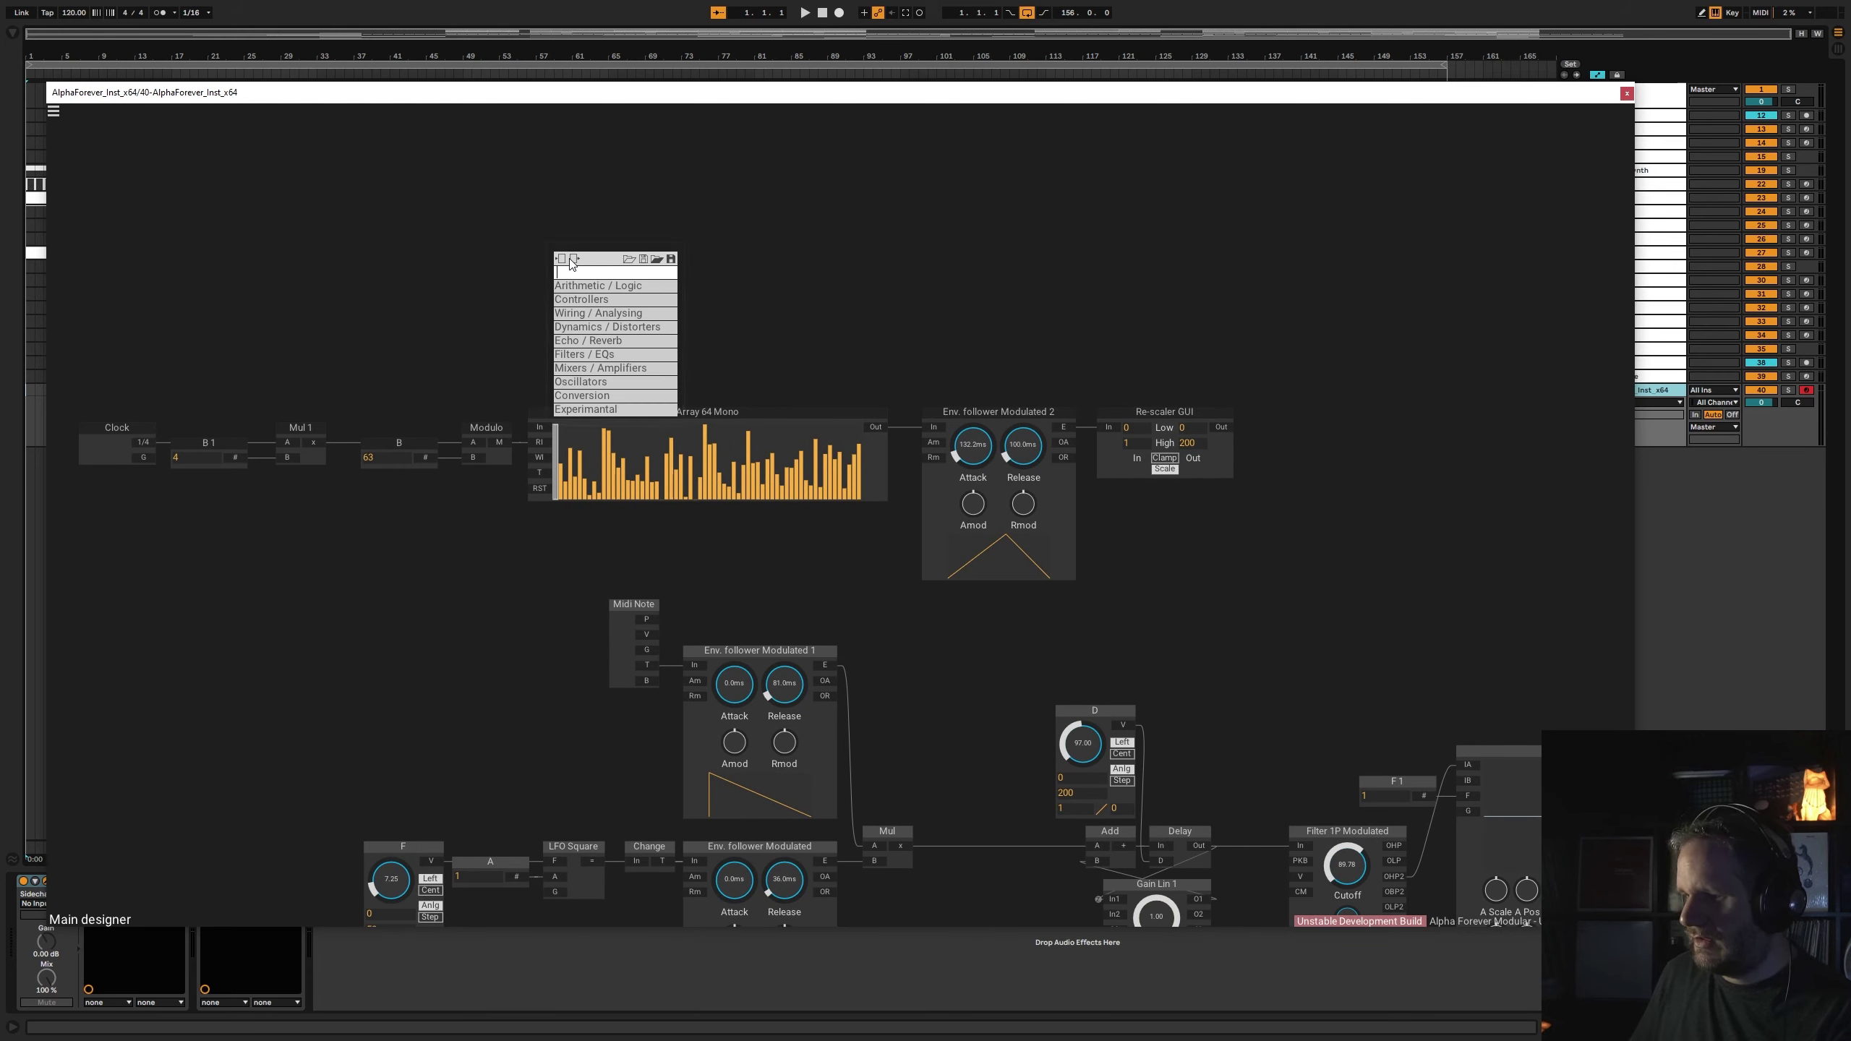
{"action": "type", "text": "bpm"}
{"action": "left_click", "coordinate": [707, 285]}
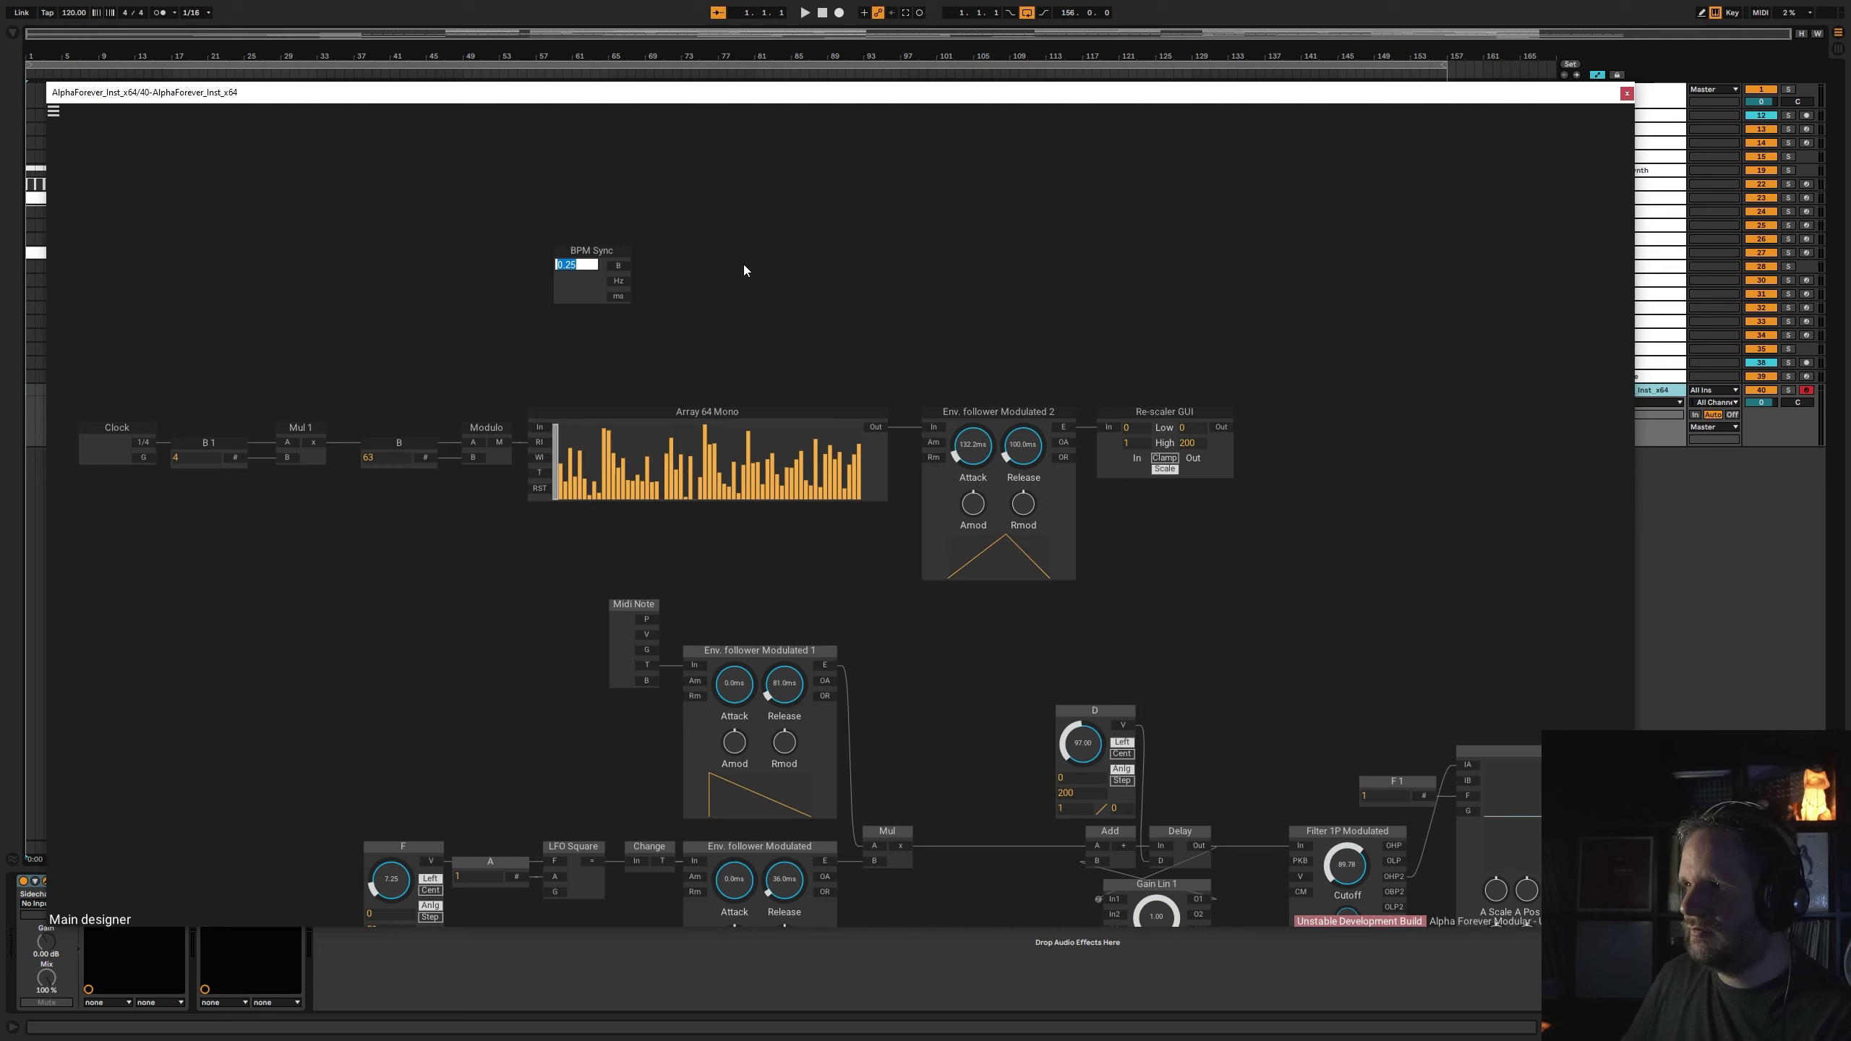
{"action": "type", "text": "0.062"}
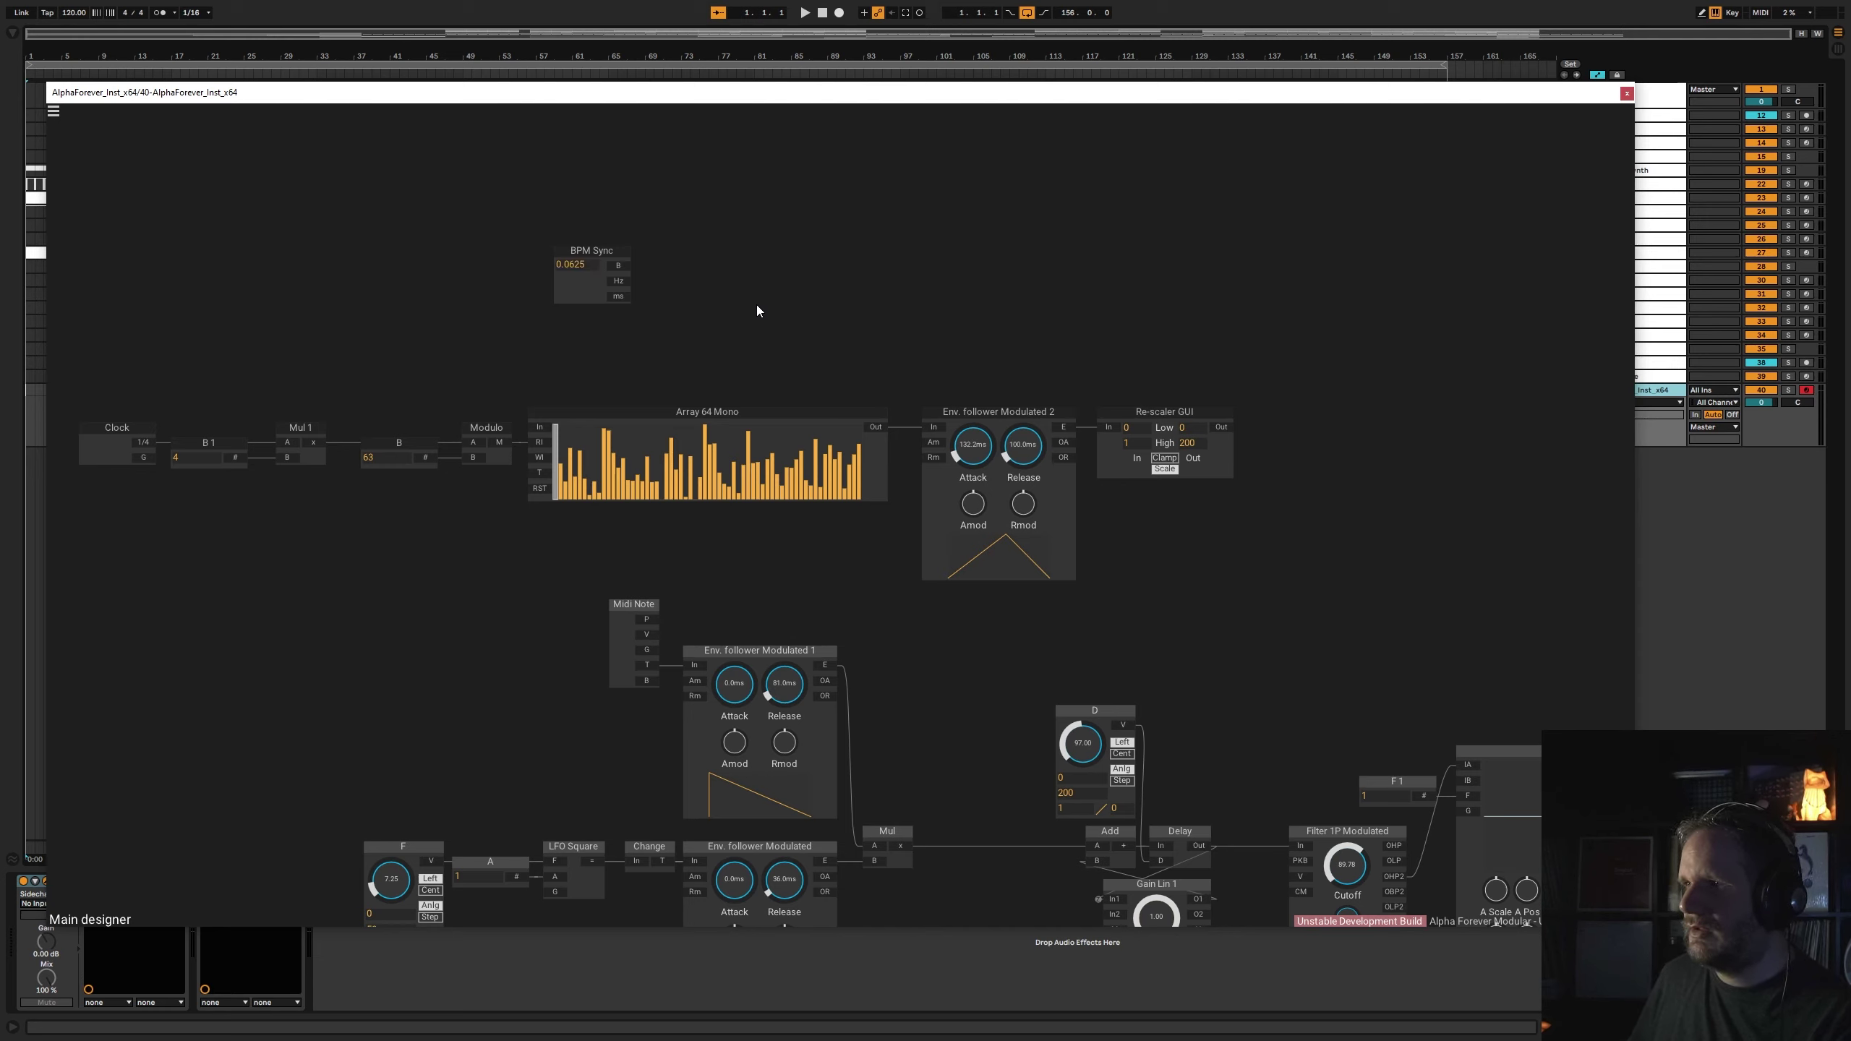
- Wire BPM Sync's ms output to the Am and Rm inputs of Env. follower Modulated 2, zero its attack and release, and place BPM Sync nearby
{"action": "left_click_drag", "start_coordinate": [623, 305], "coordinate": [933, 457]}
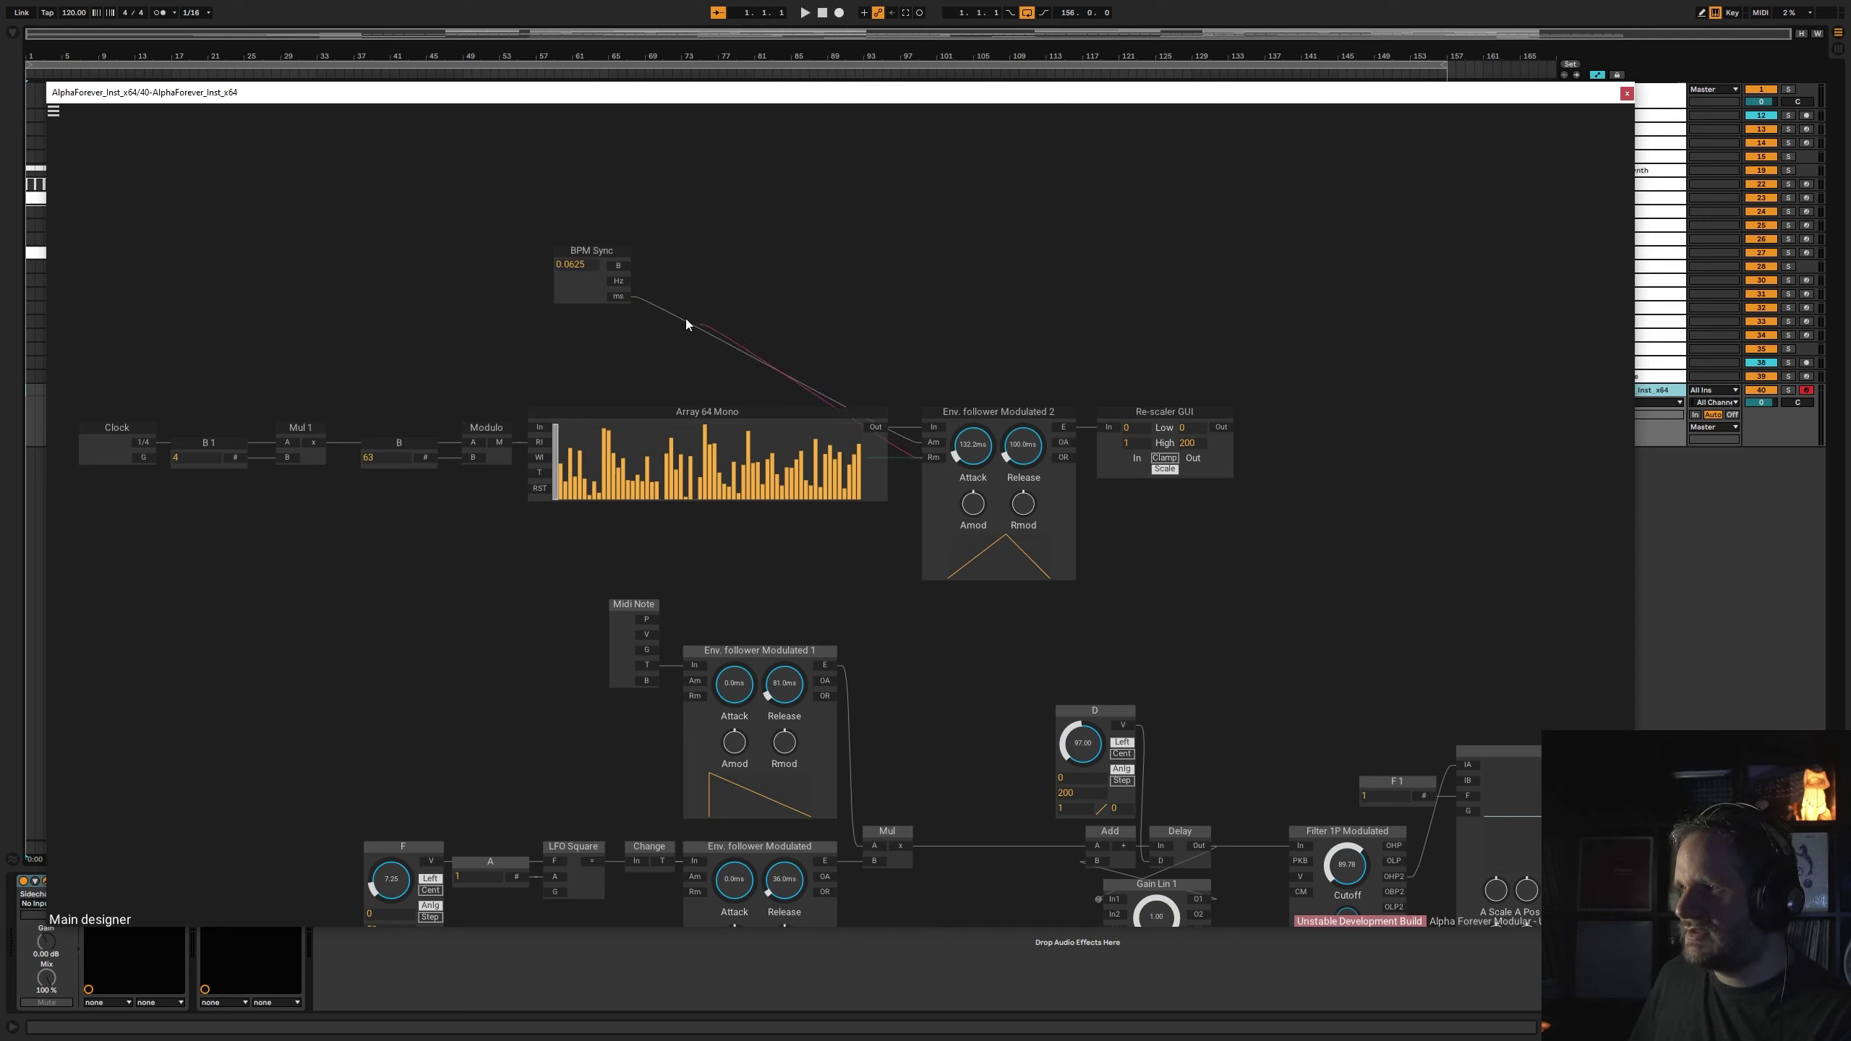
{"action": "left_click_drag", "start_coordinate": [607, 257], "coordinate": [795, 271]}
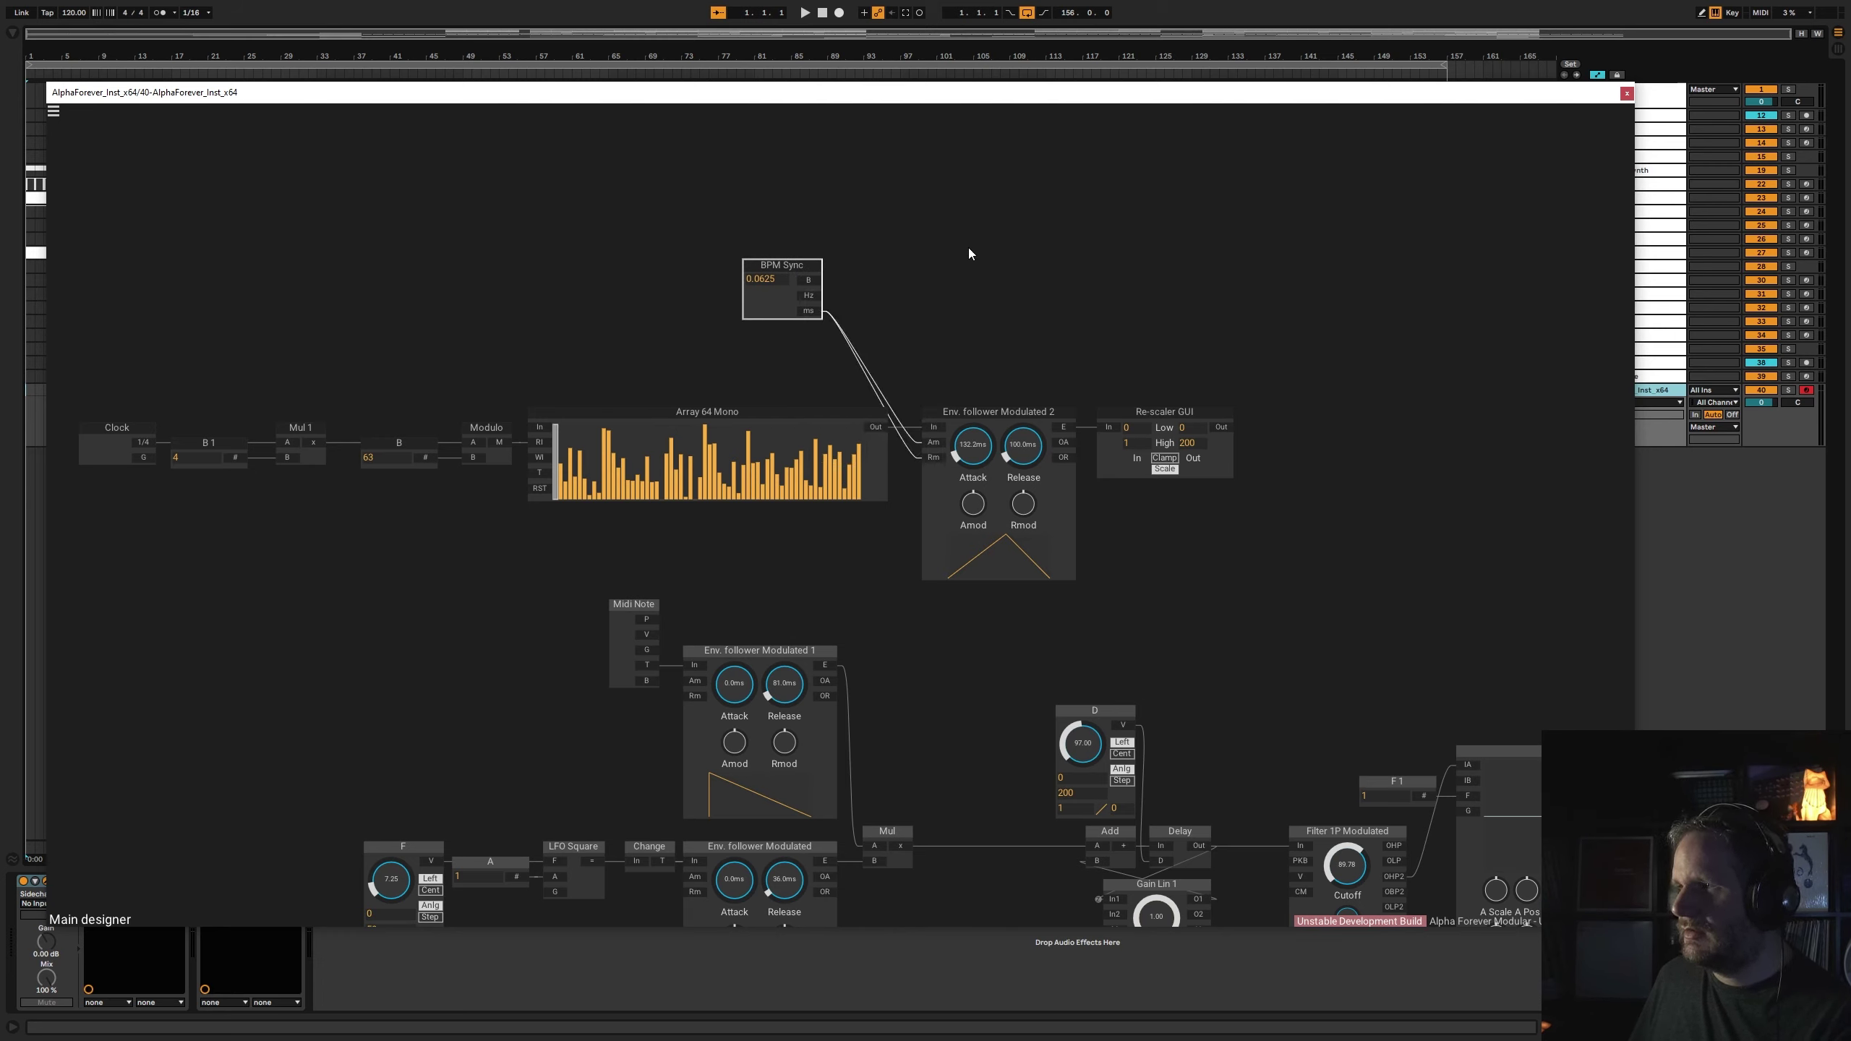
{"action": "left_click_drag", "start_coordinate": [976, 442], "coordinate": [980, 489]}
{"action": "left_click_drag", "start_coordinate": [1036, 452], "coordinate": [1034, 493]}
{"action": "left_click_drag", "start_coordinate": [804, 269], "coordinate": [789, 172]}
- Replace knob D with the Re-scaler GUI output on the Delay's D input and shift the whole array modulation chain left
{"action": "left_click_drag", "start_coordinate": [1126, 442], "coordinate": [1115, 412]}
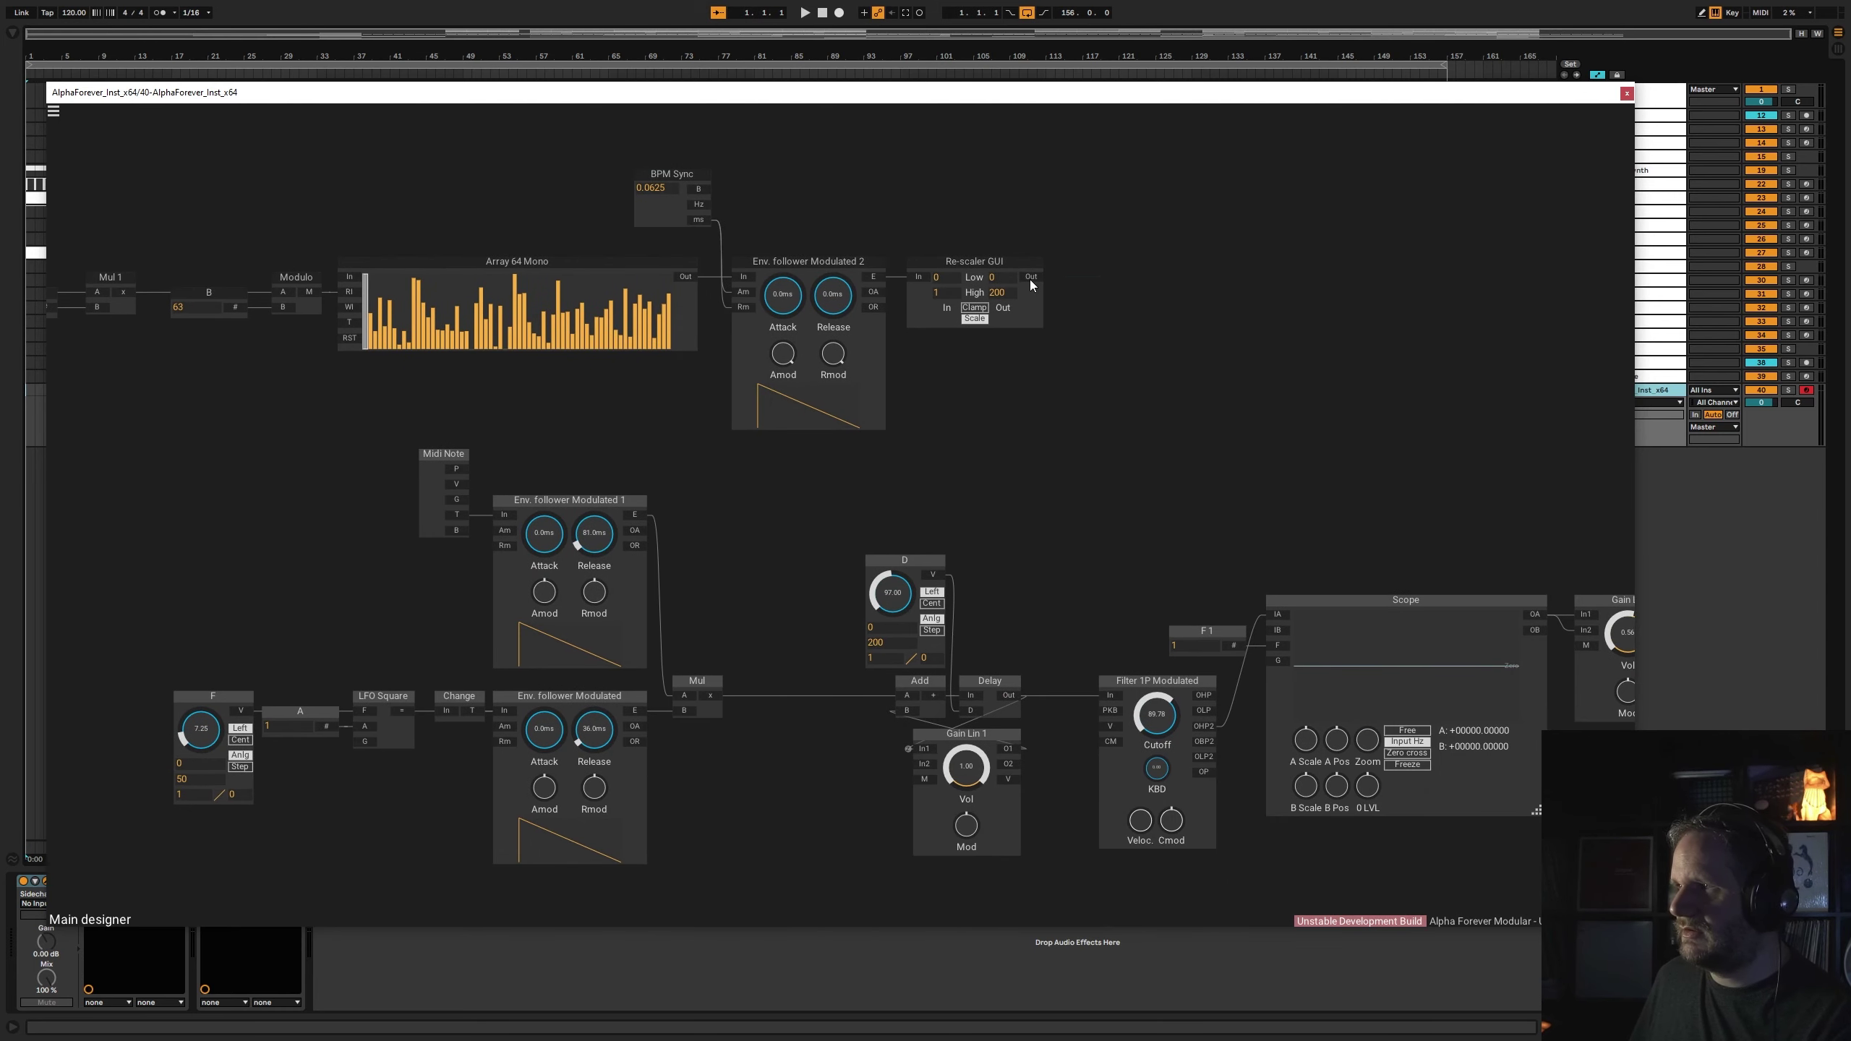
{"action": "left_click_drag", "start_coordinate": [964, 615], "coordinate": [965, 708]}
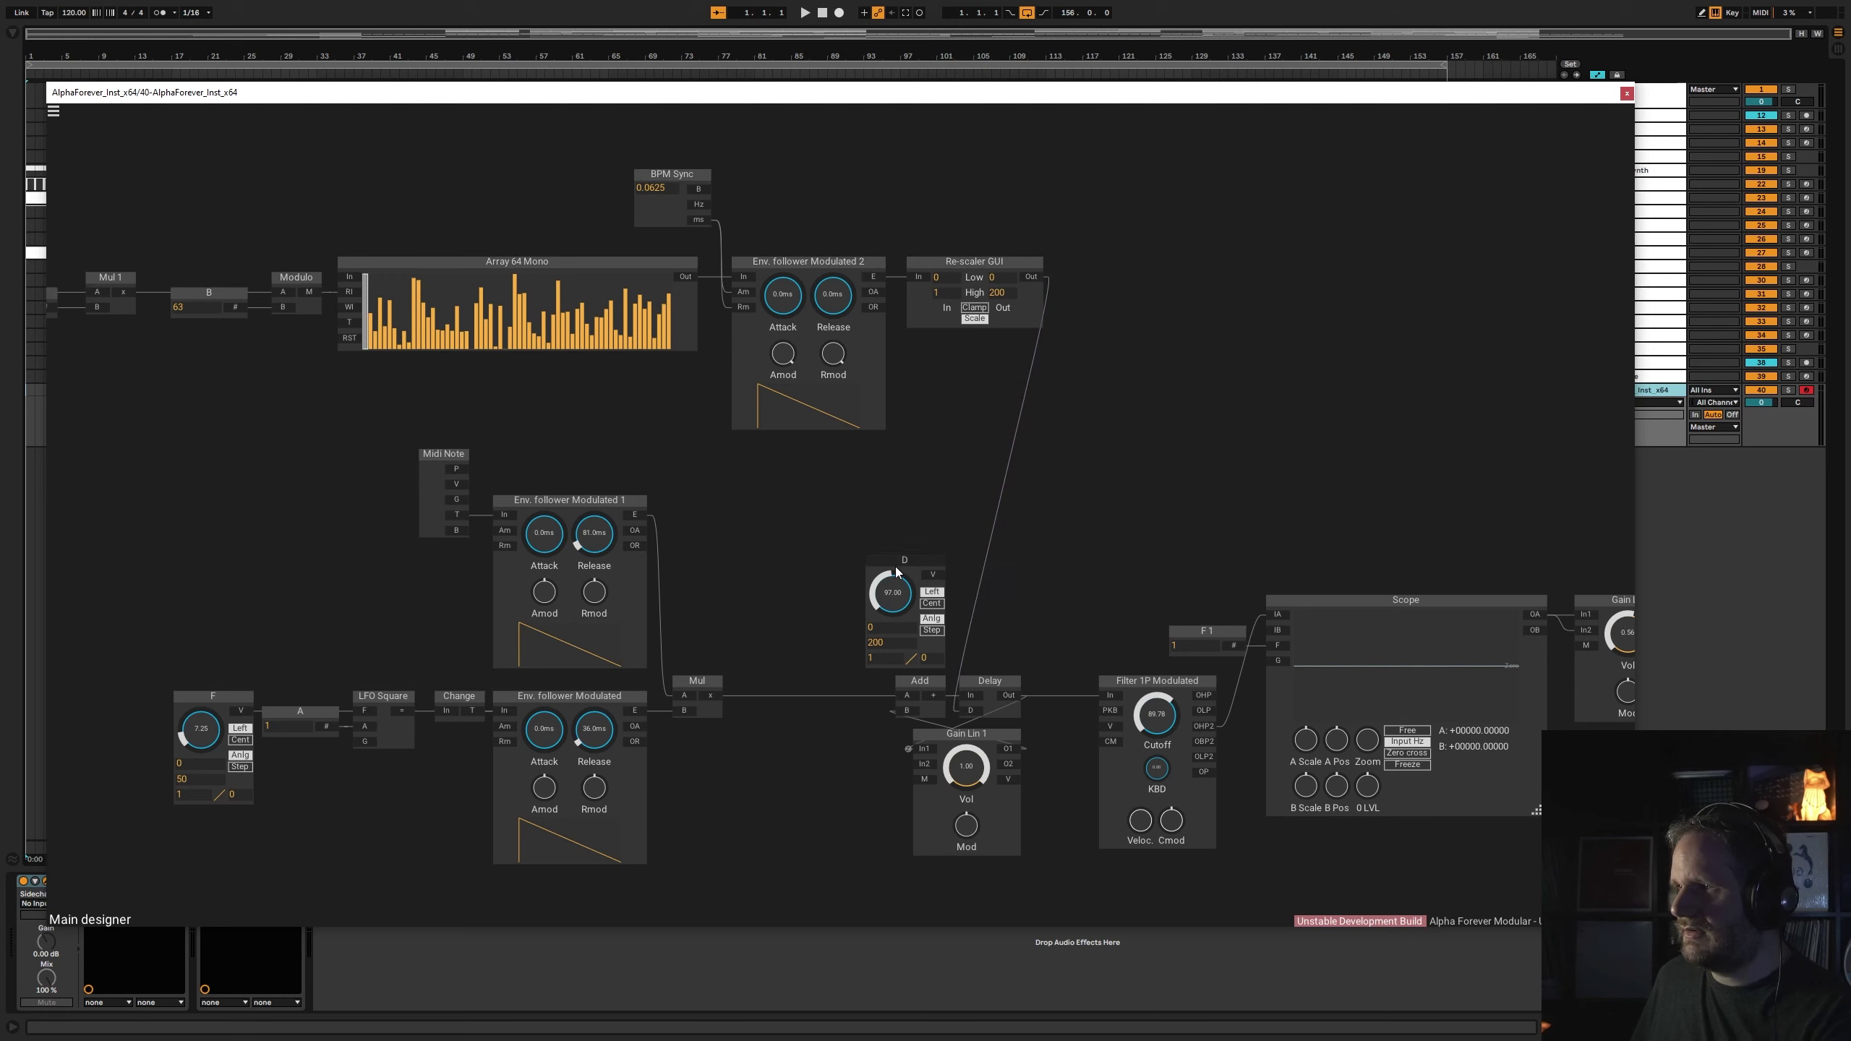
{"action": "key", "text": "Delete"}
{"action": "scroll", "coordinate": [874, 466], "scroll_direction": "down", "scroll_amount": 3}
{"action": "left_click_drag", "start_coordinate": [184, 228], "coordinate": [1122, 478]}
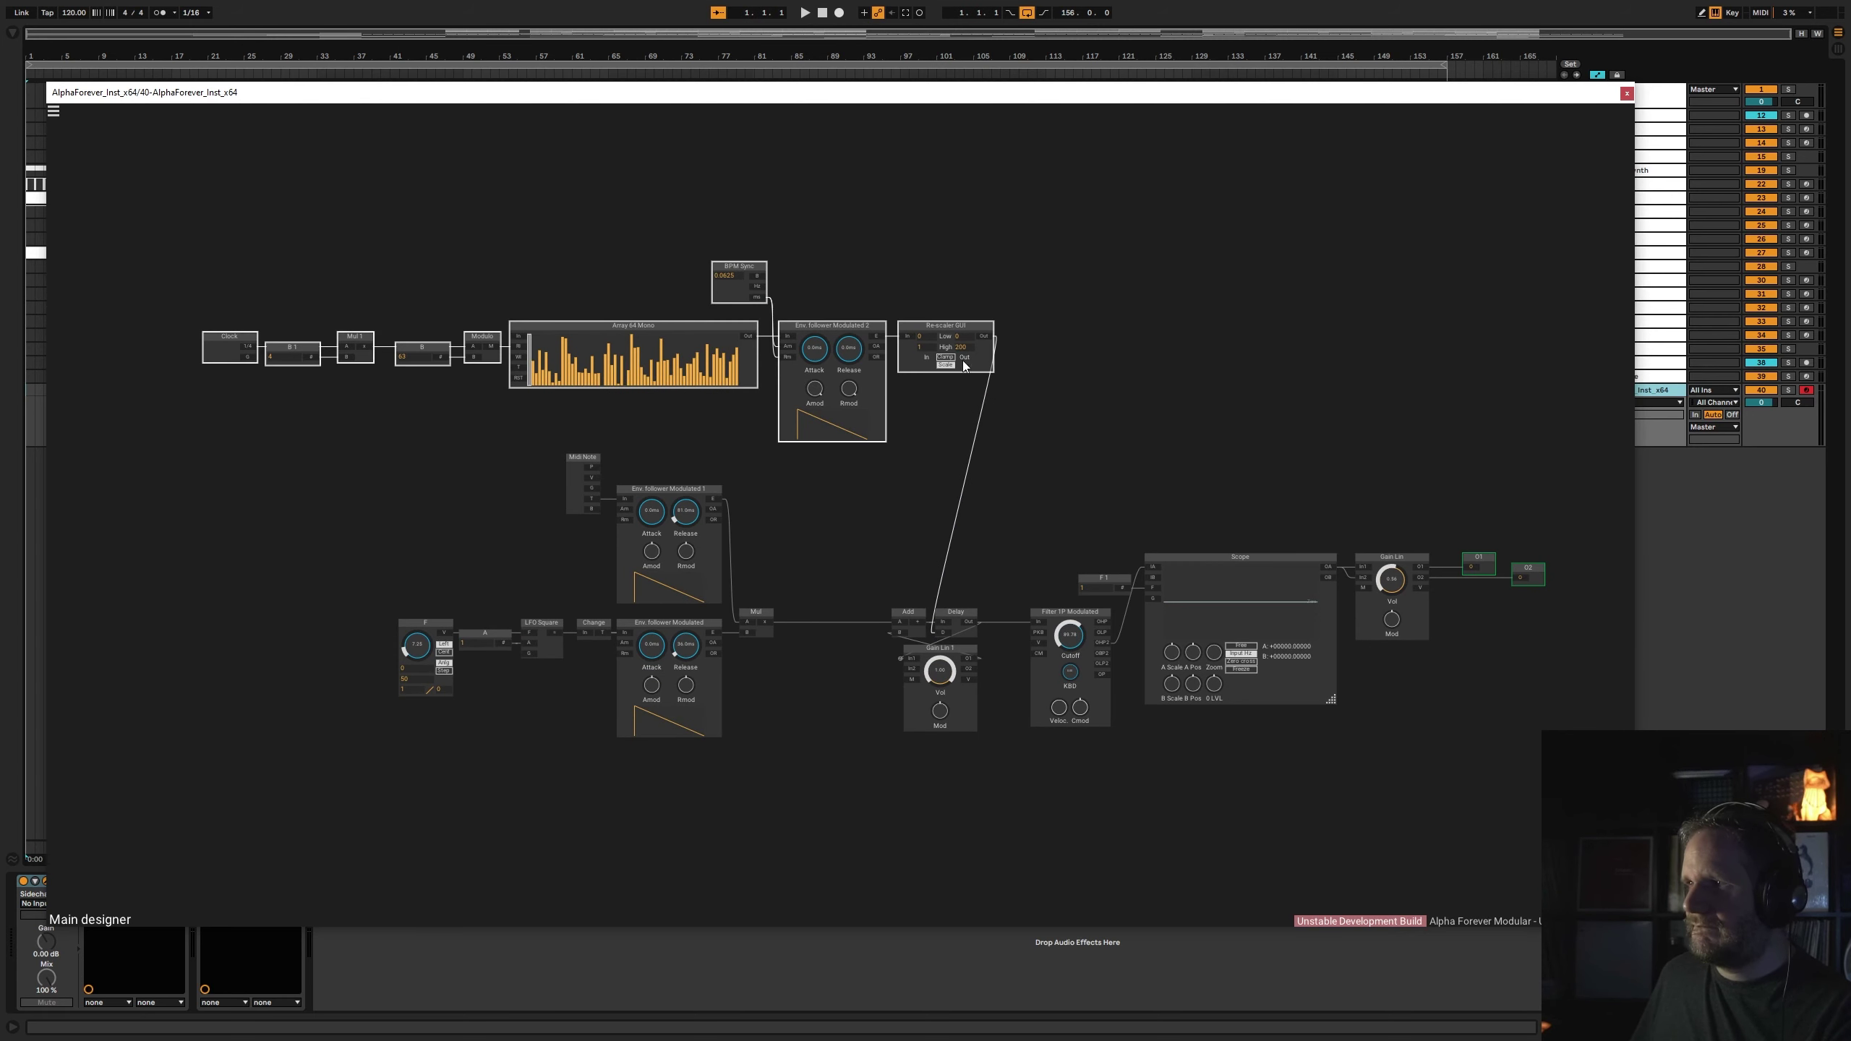
{"action": "left_click_drag", "start_coordinate": [948, 333], "coordinate": [859, 344]}
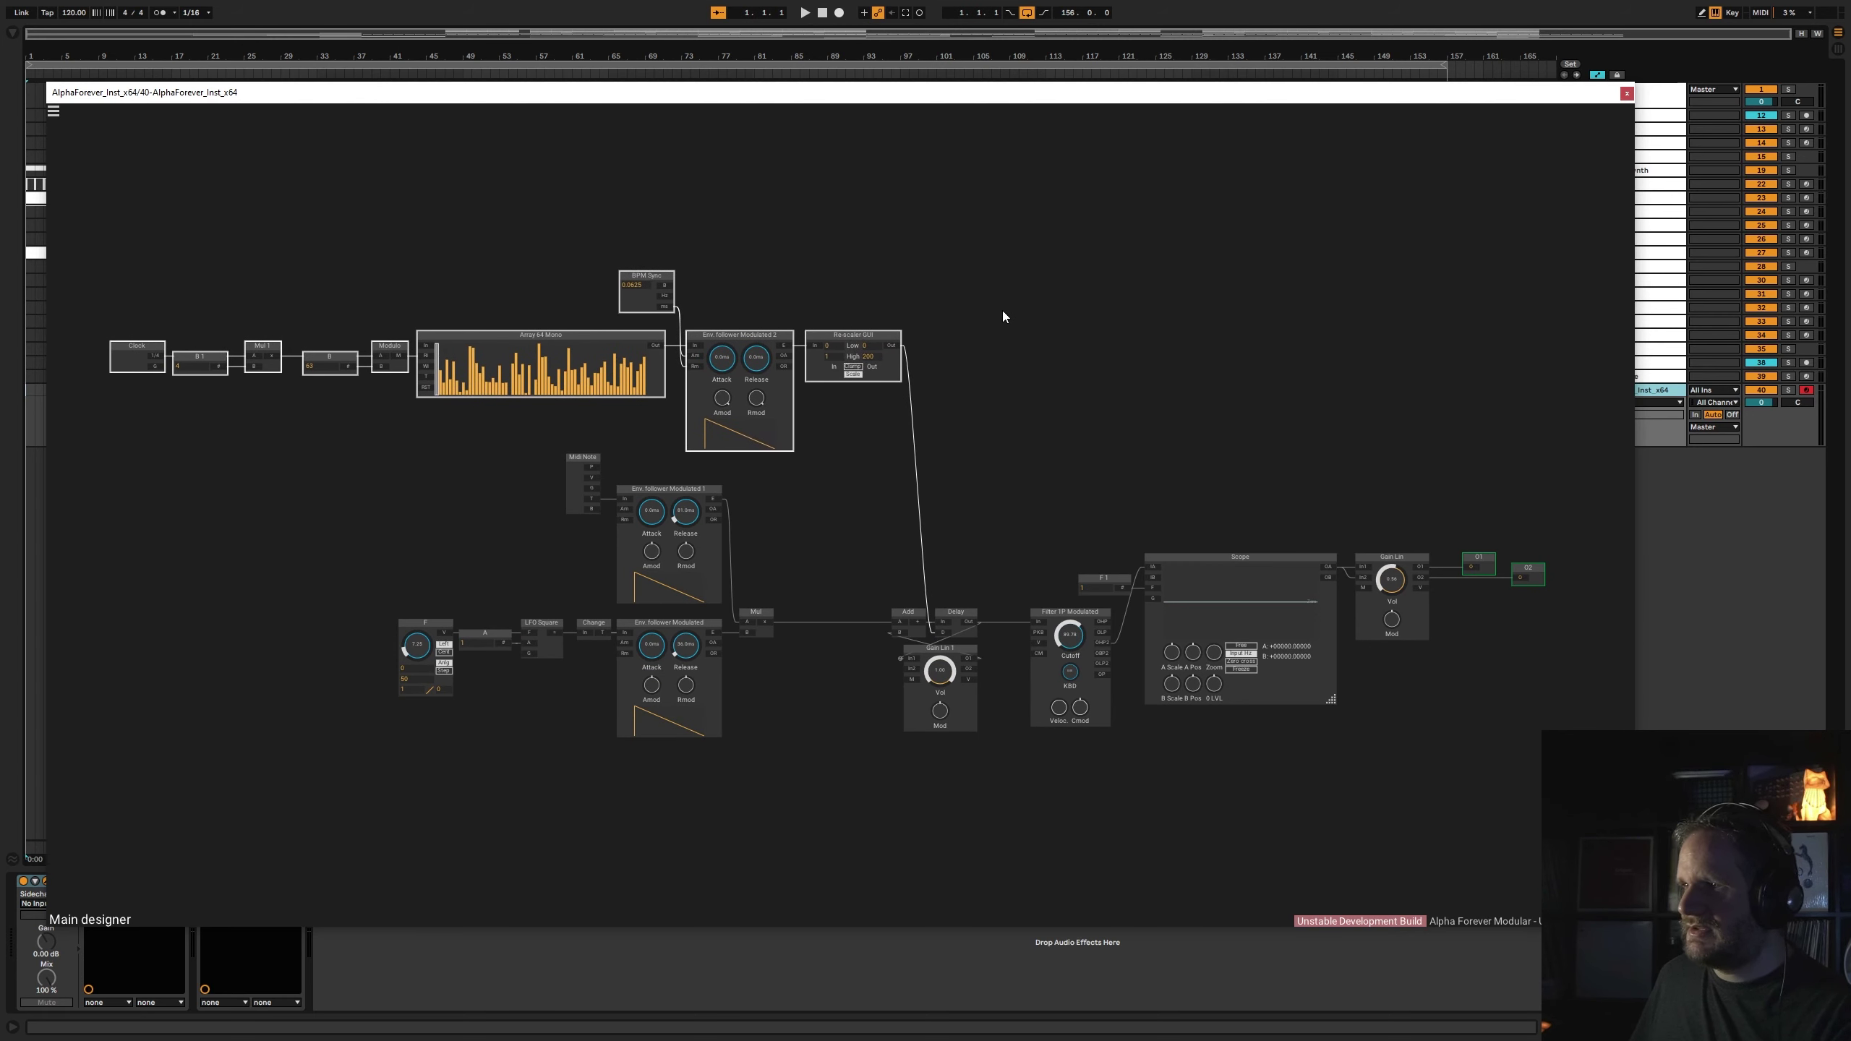
{"action": "left_click", "coordinate": [982, 333]}
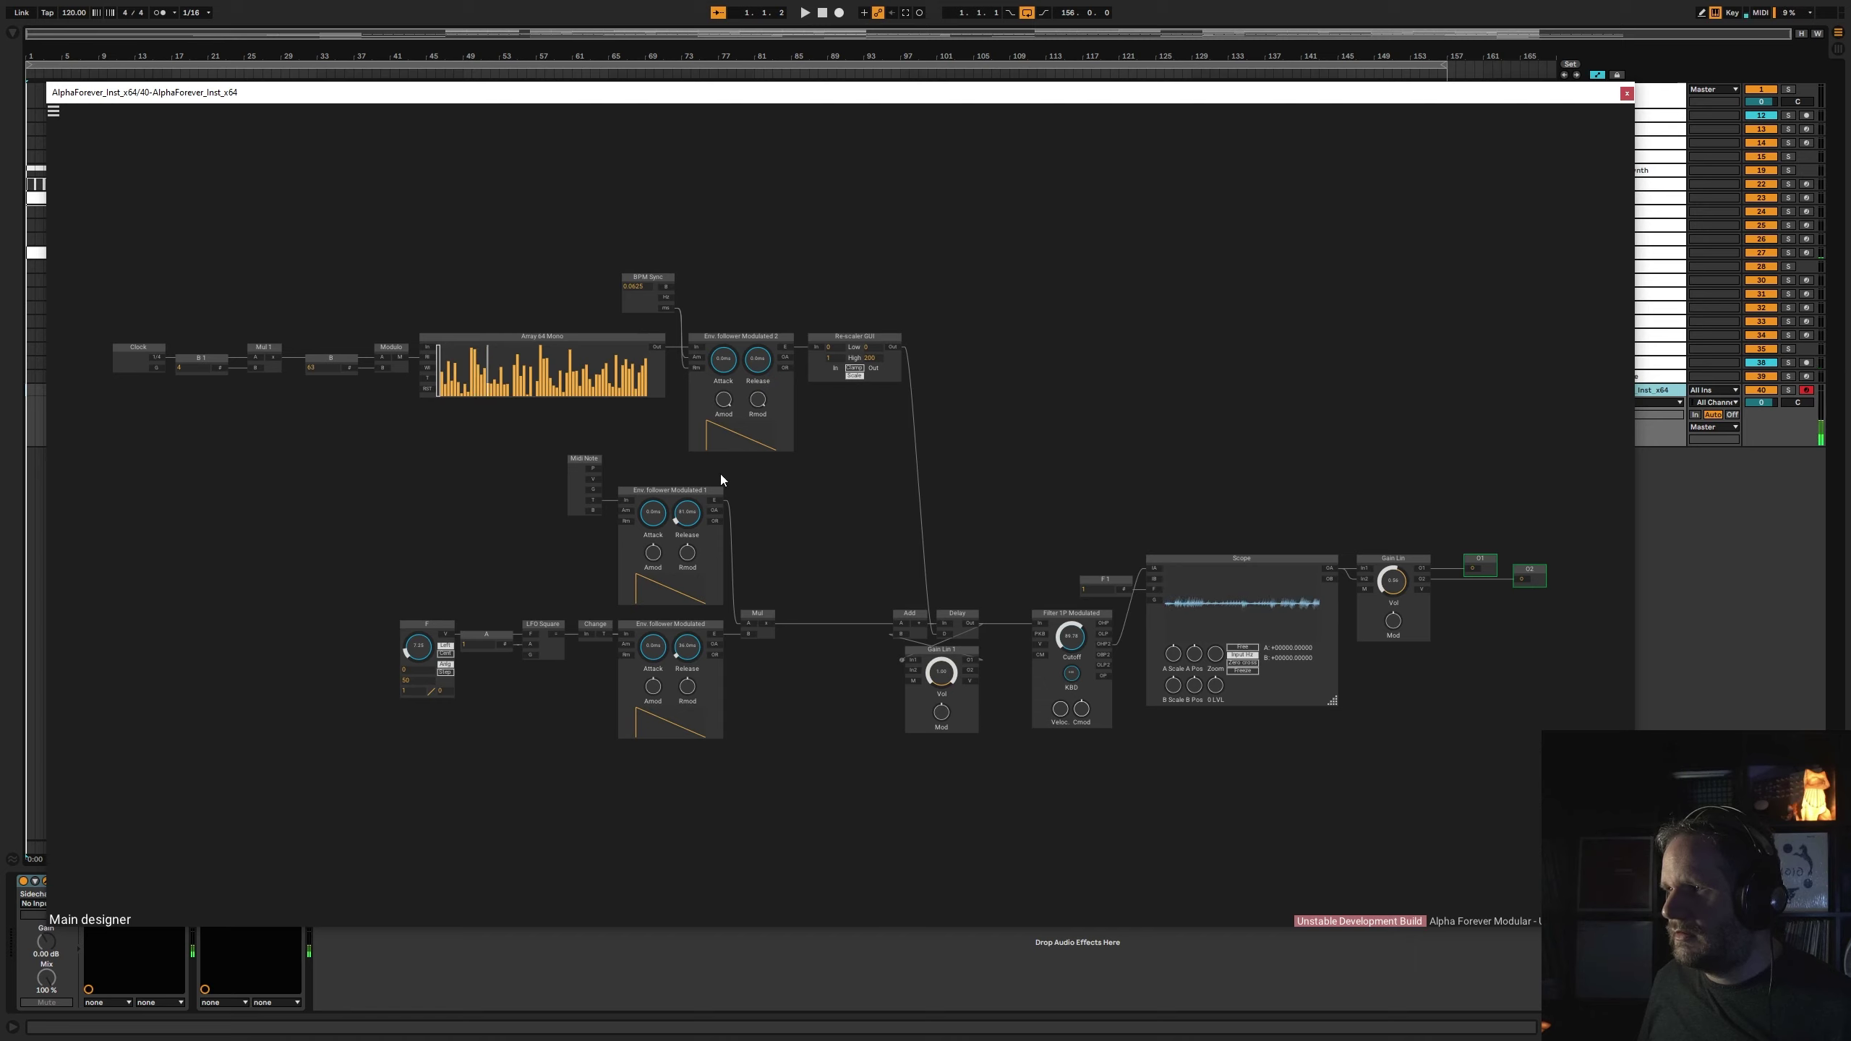
- Set Env. follower Modulated 1's release to about 30 ms and move the delay loop and array modulation chain left, beside Mul
{"action": "left_click_drag", "start_coordinate": [692, 516], "coordinate": [692, 521]}
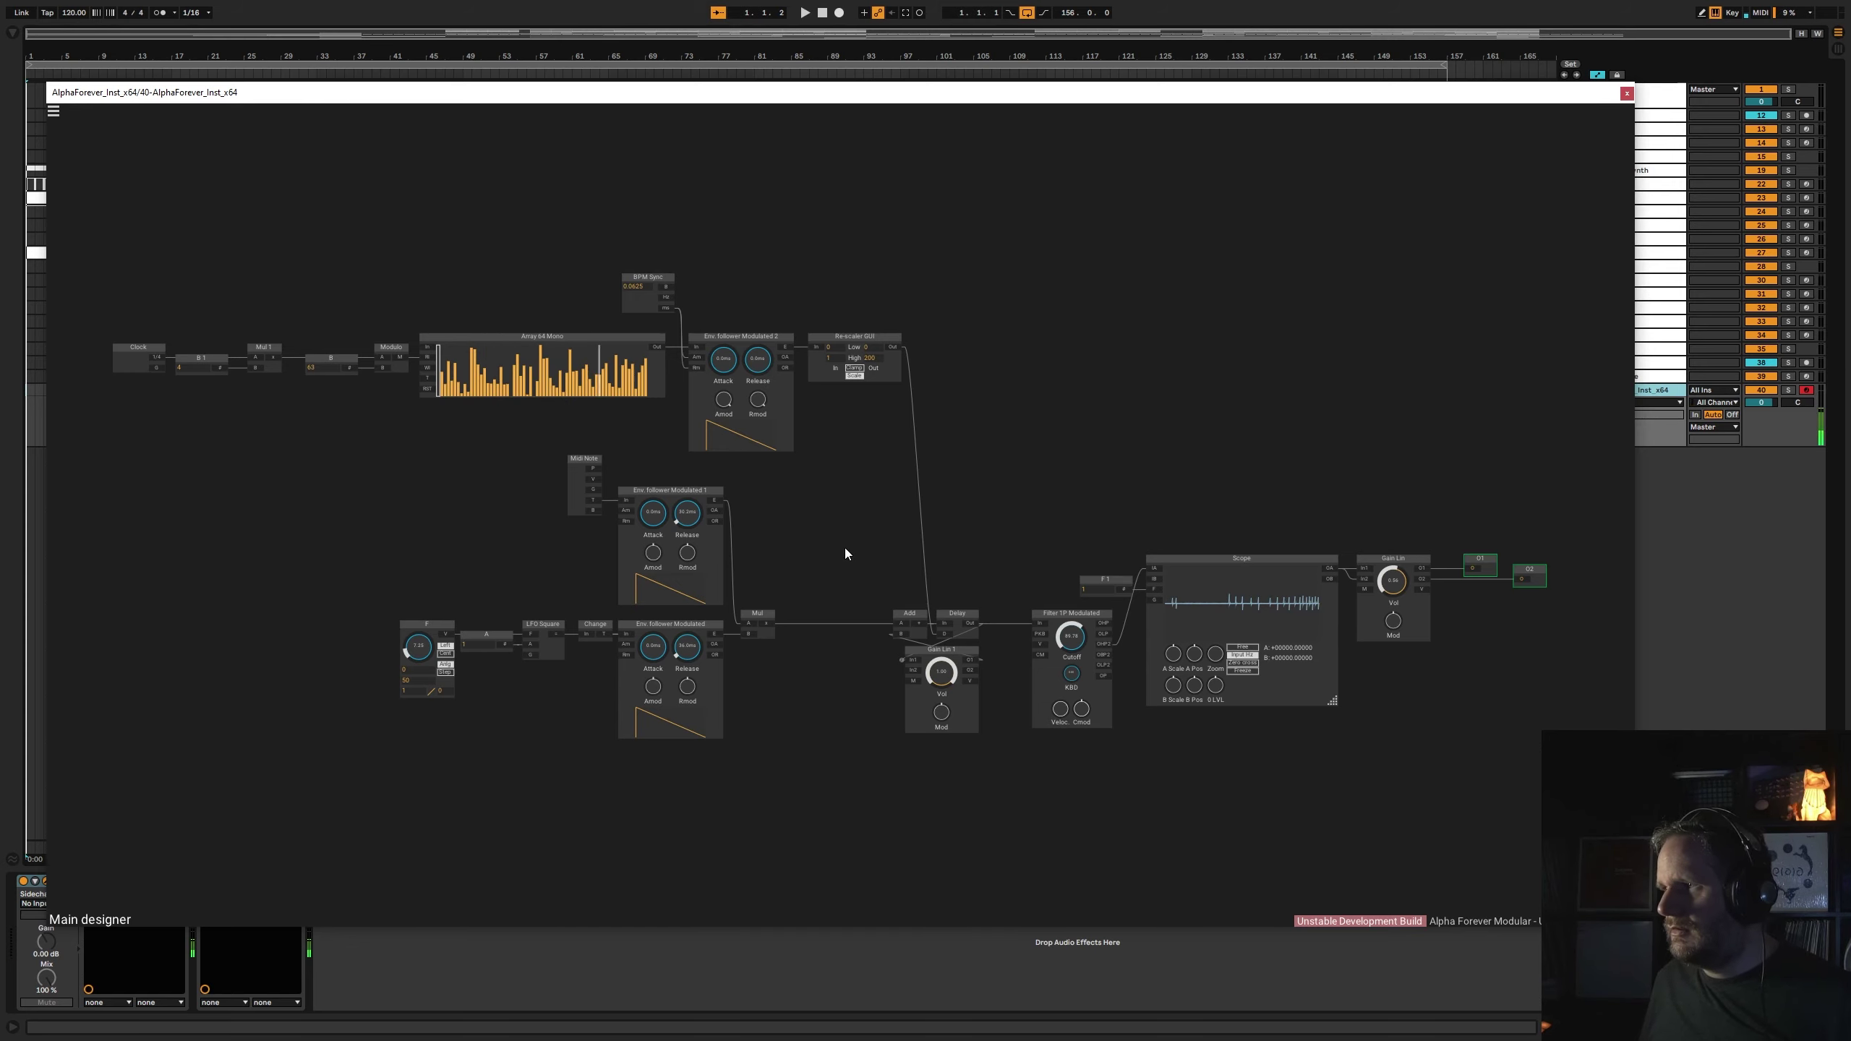
{"action": "left_click_drag", "start_coordinate": [860, 533], "coordinate": [991, 754]}
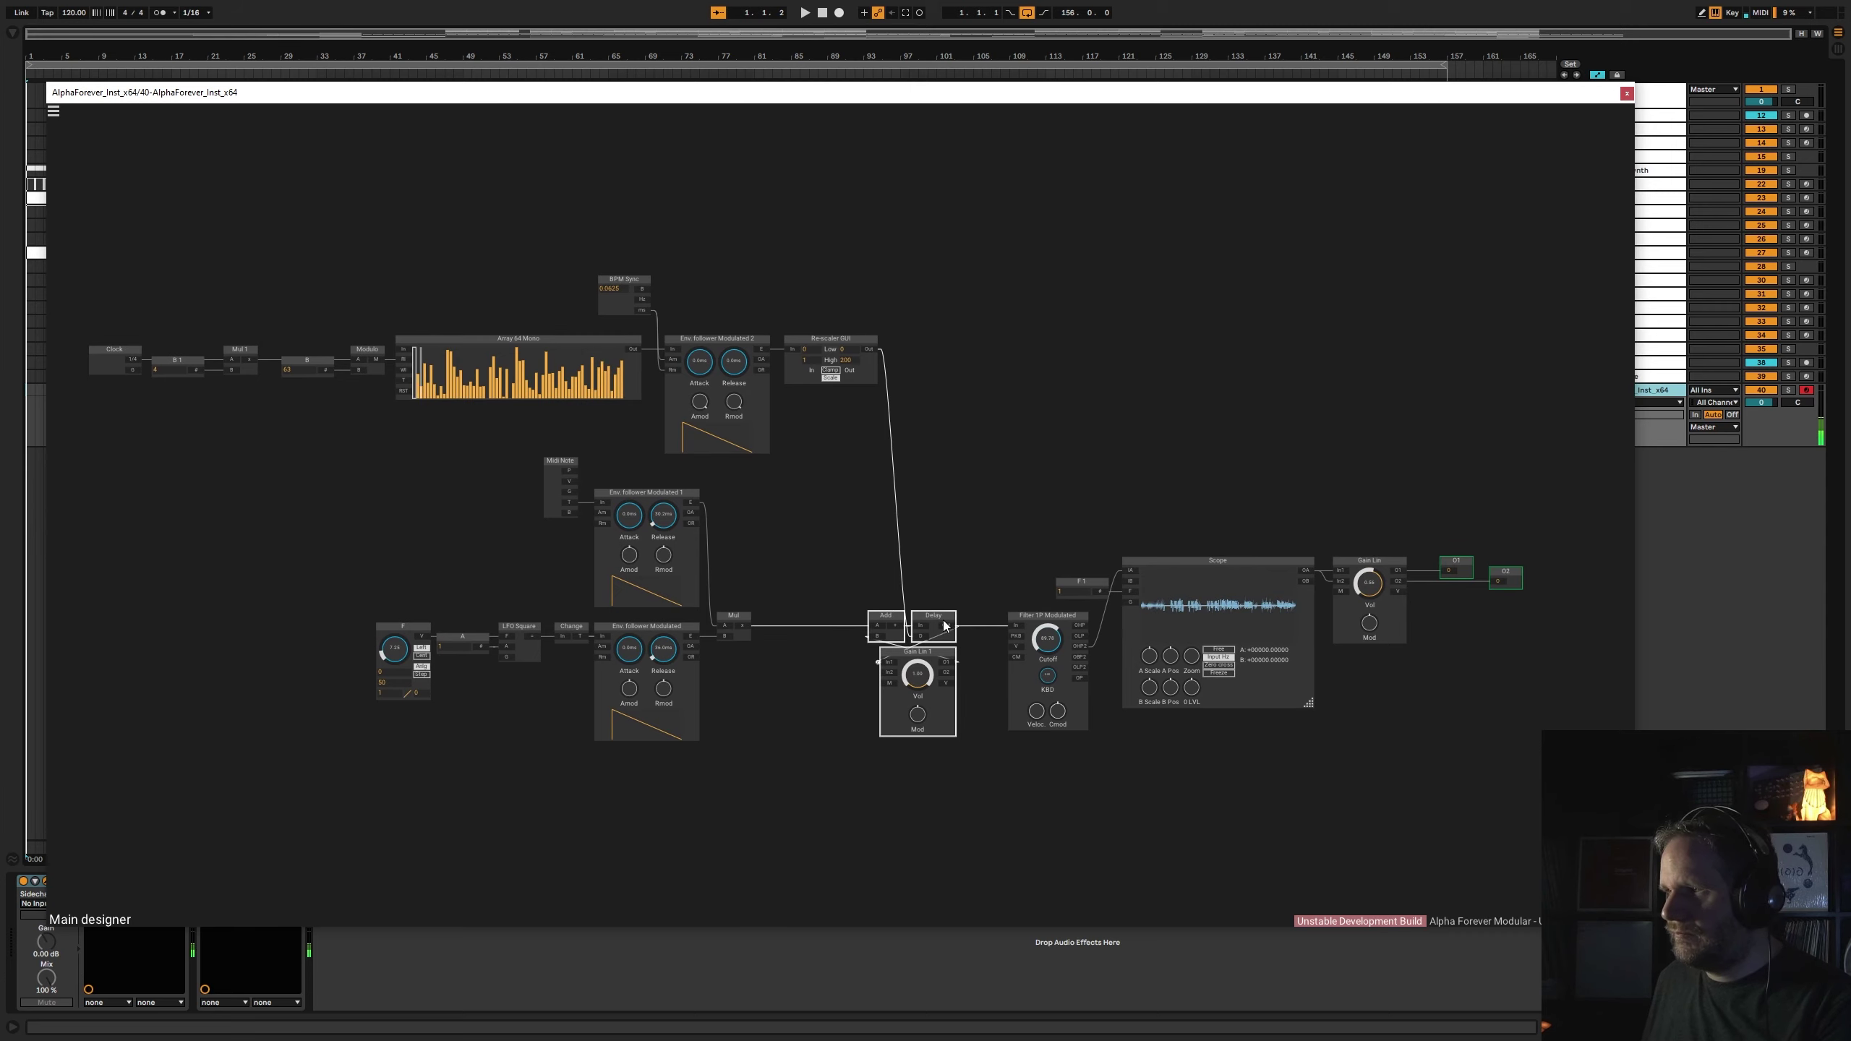
{"action": "left_click_drag", "start_coordinate": [937, 620], "coordinate": [841, 626]}
{"action": "left_click_drag", "start_coordinate": [91, 266], "coordinate": [933, 470]}
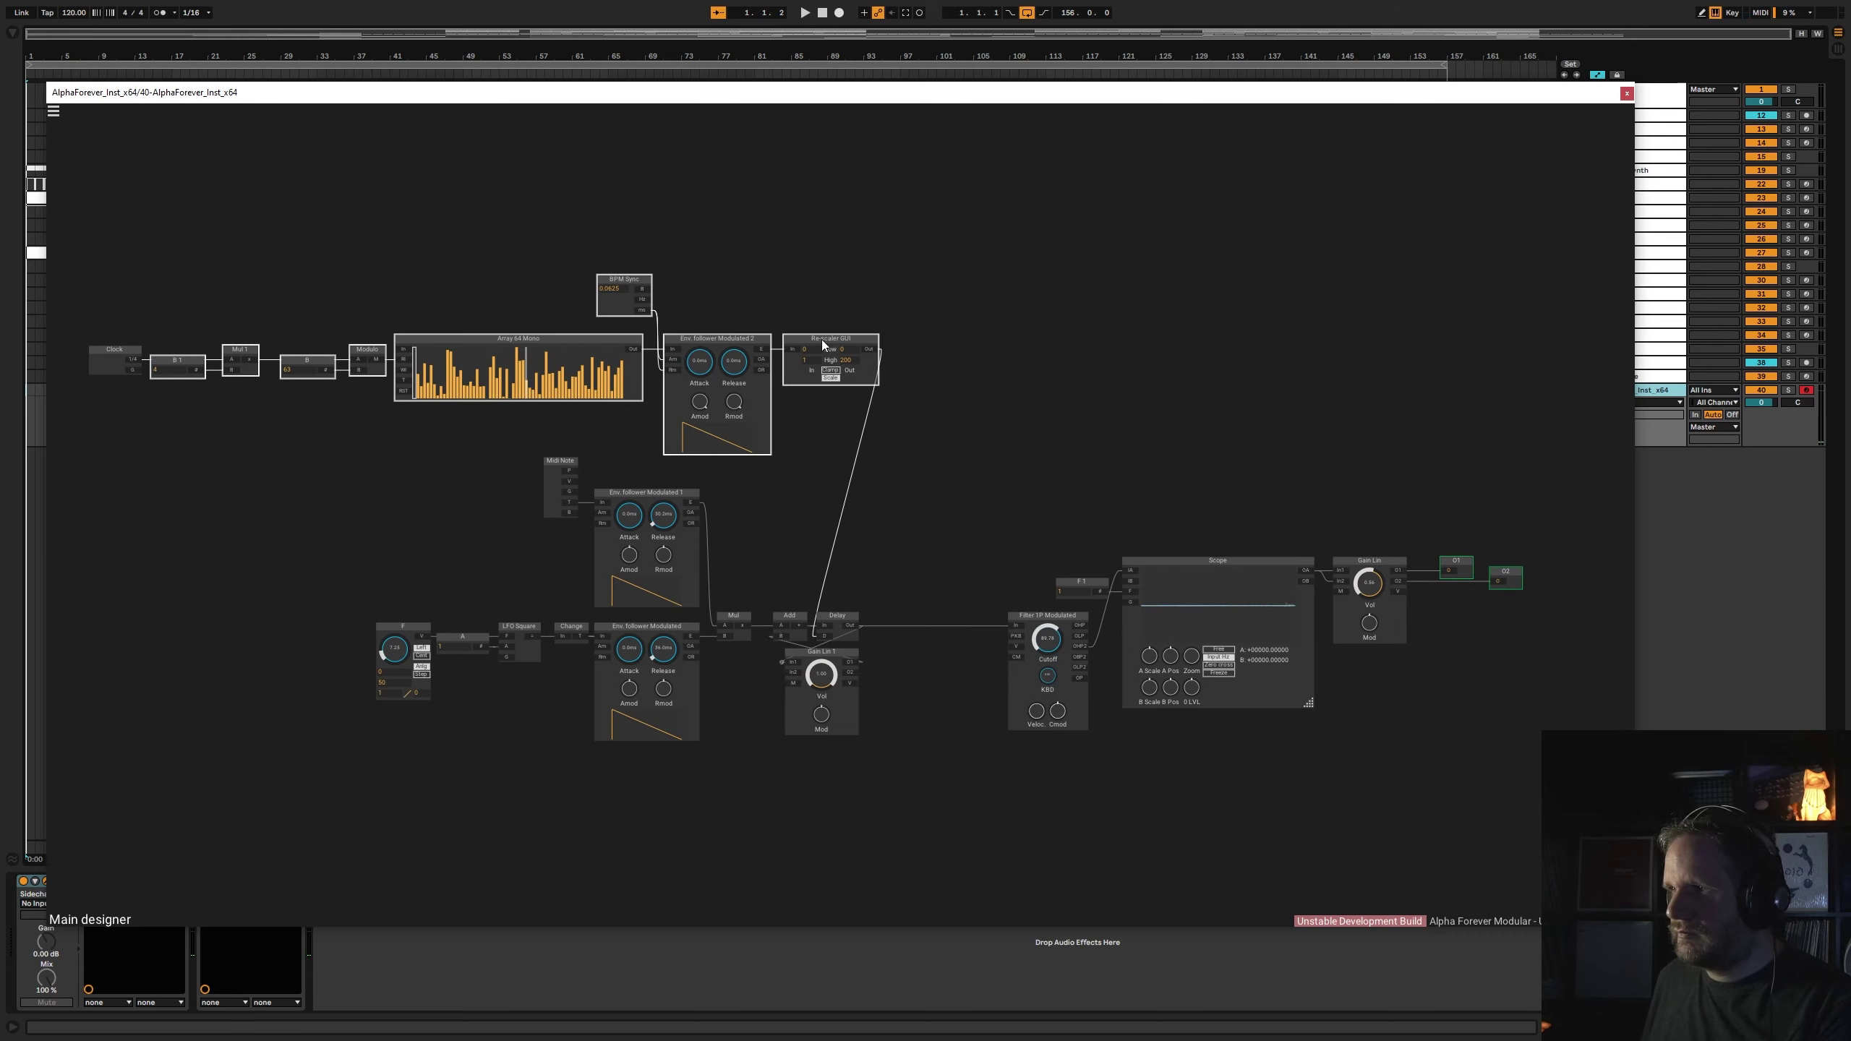
{"action": "left_click_drag", "start_coordinate": [822, 341], "coordinate": [758, 324]}
{"action": "left_click_drag", "start_coordinate": [919, 385], "coordinate": [665, 366]}
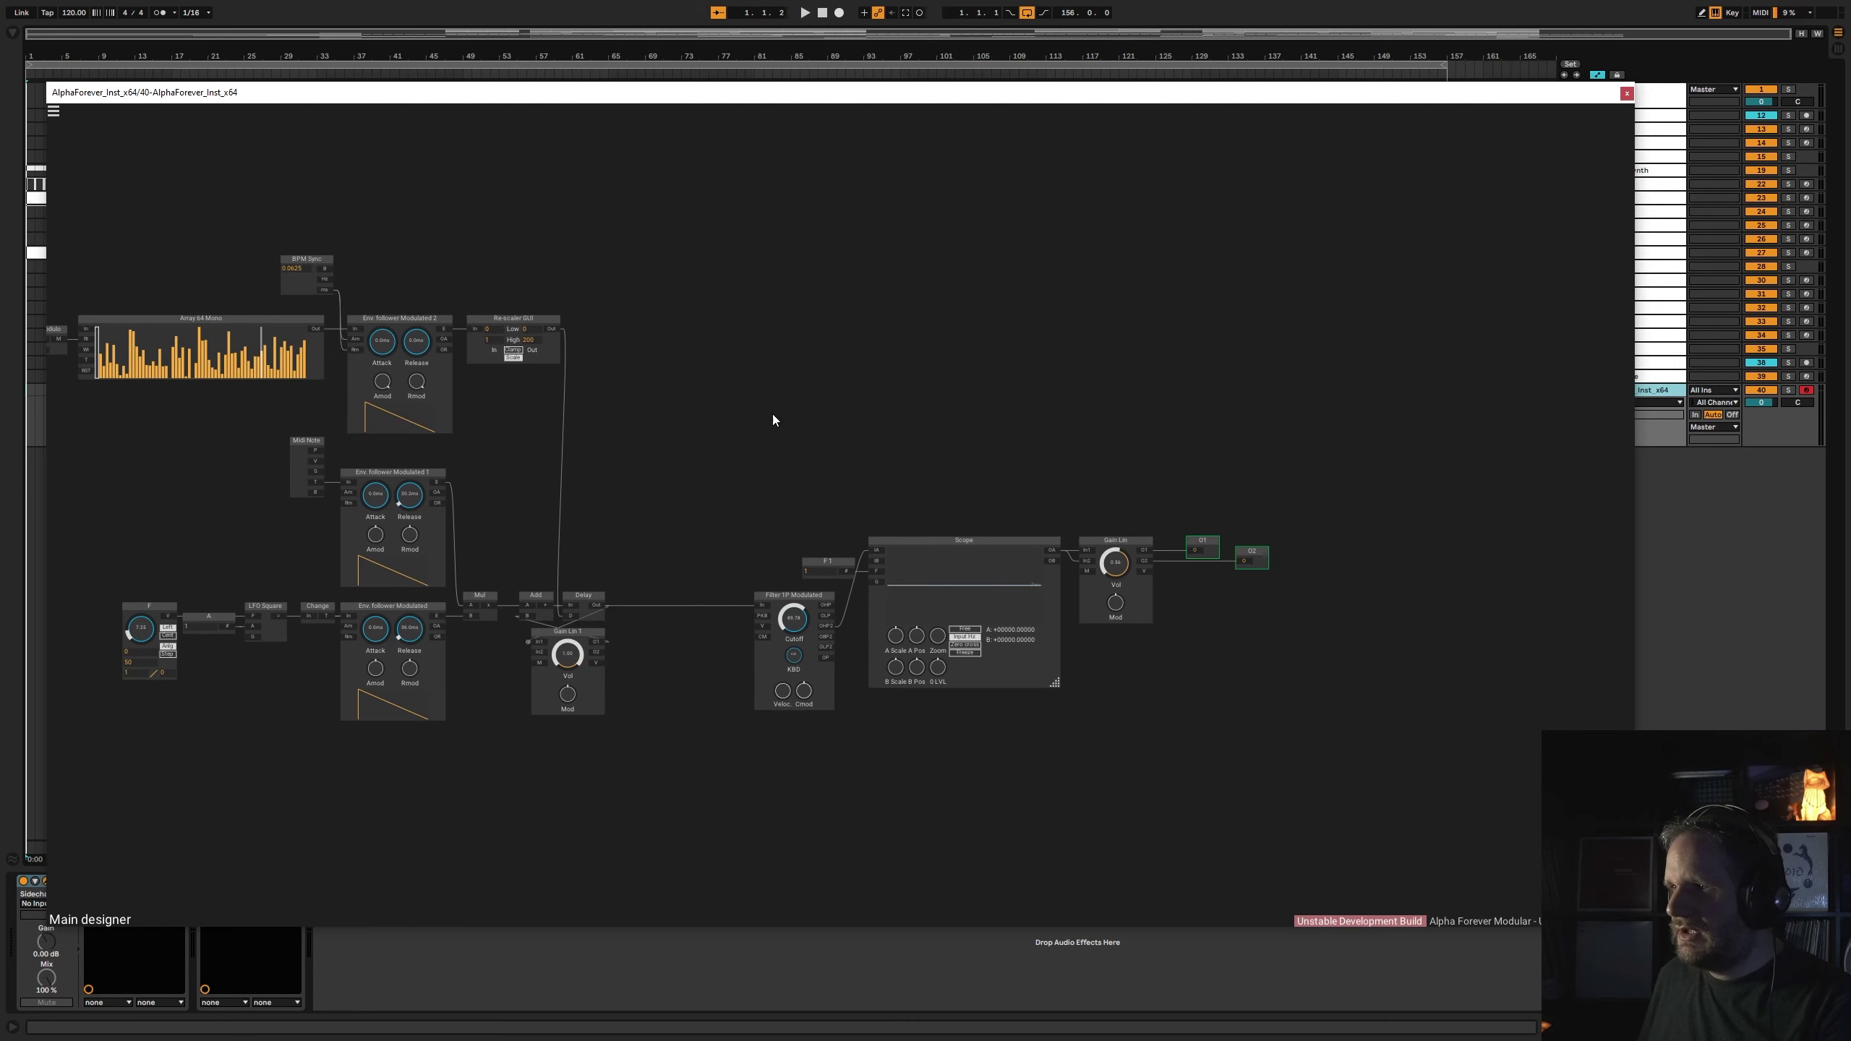
- Add a Mul module after the Delay and feed it the Delay's output and Env. follower Modulated 1's output
{"action": "right_click", "coordinate": [652, 573]}
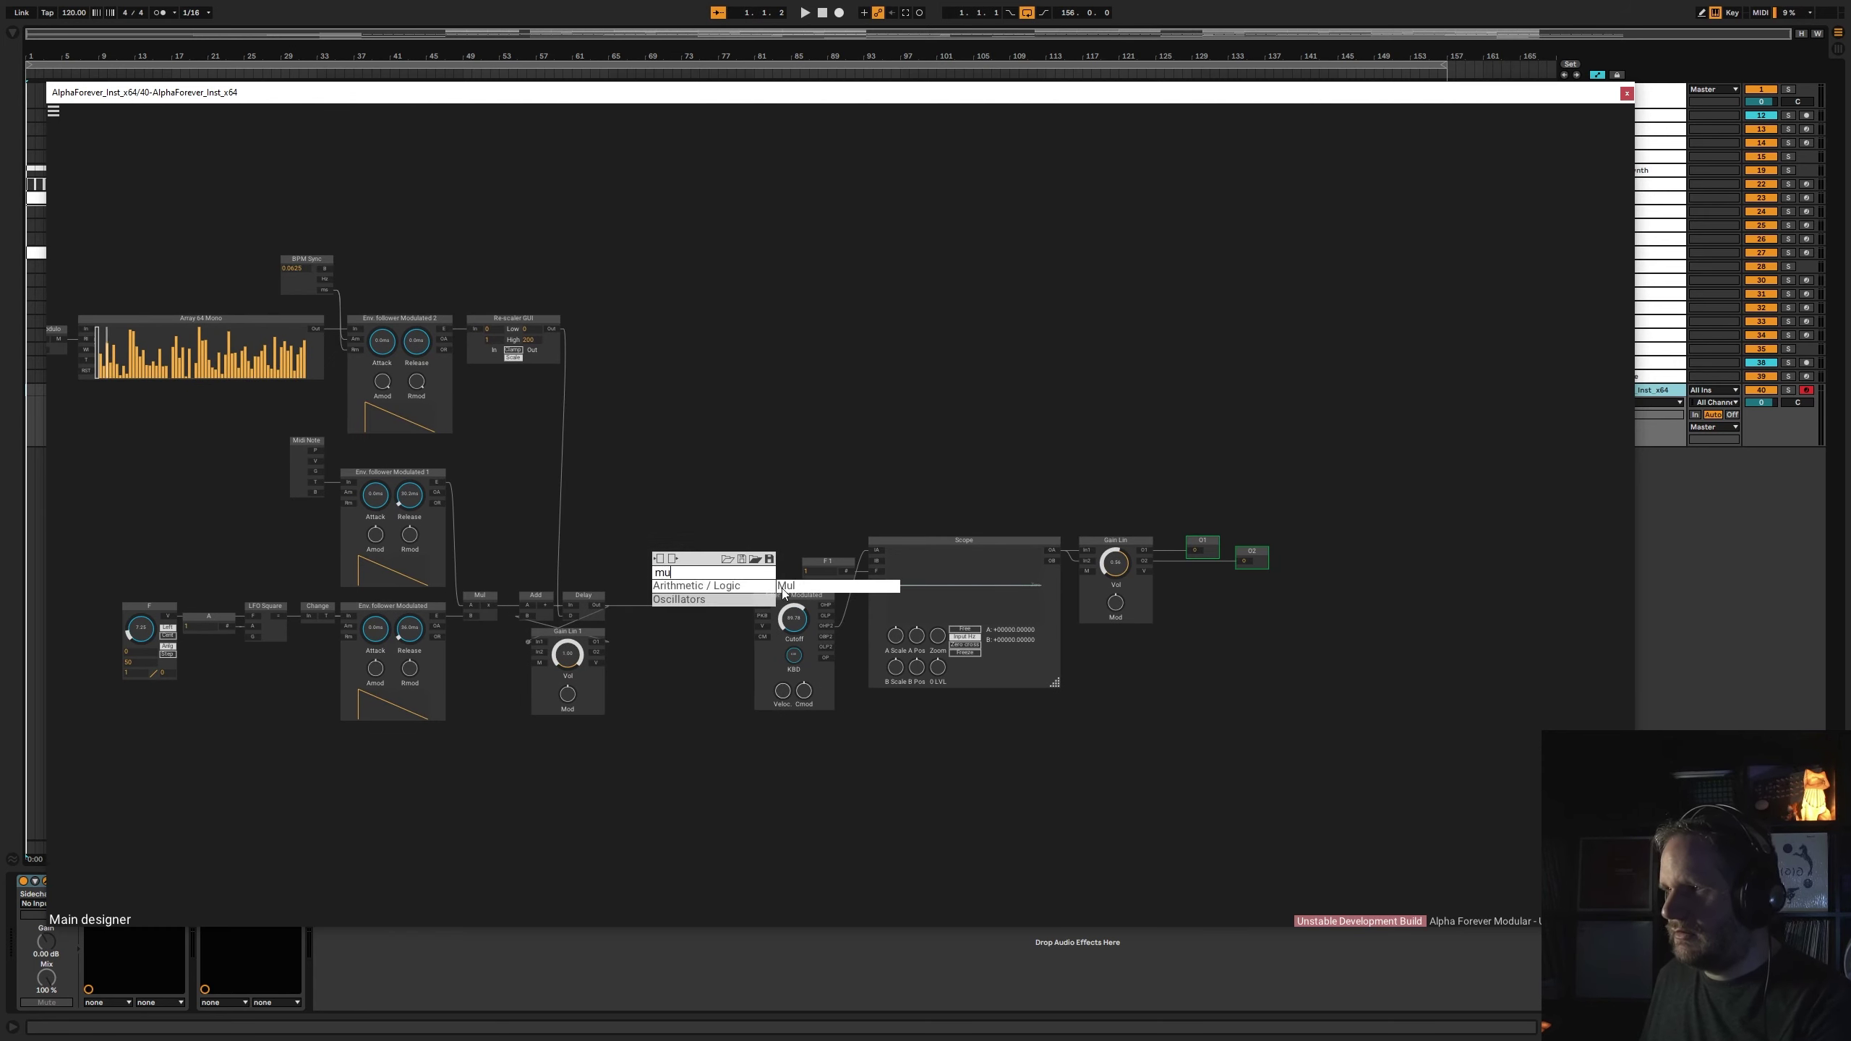
{"action": "left_click", "coordinate": [781, 588]}
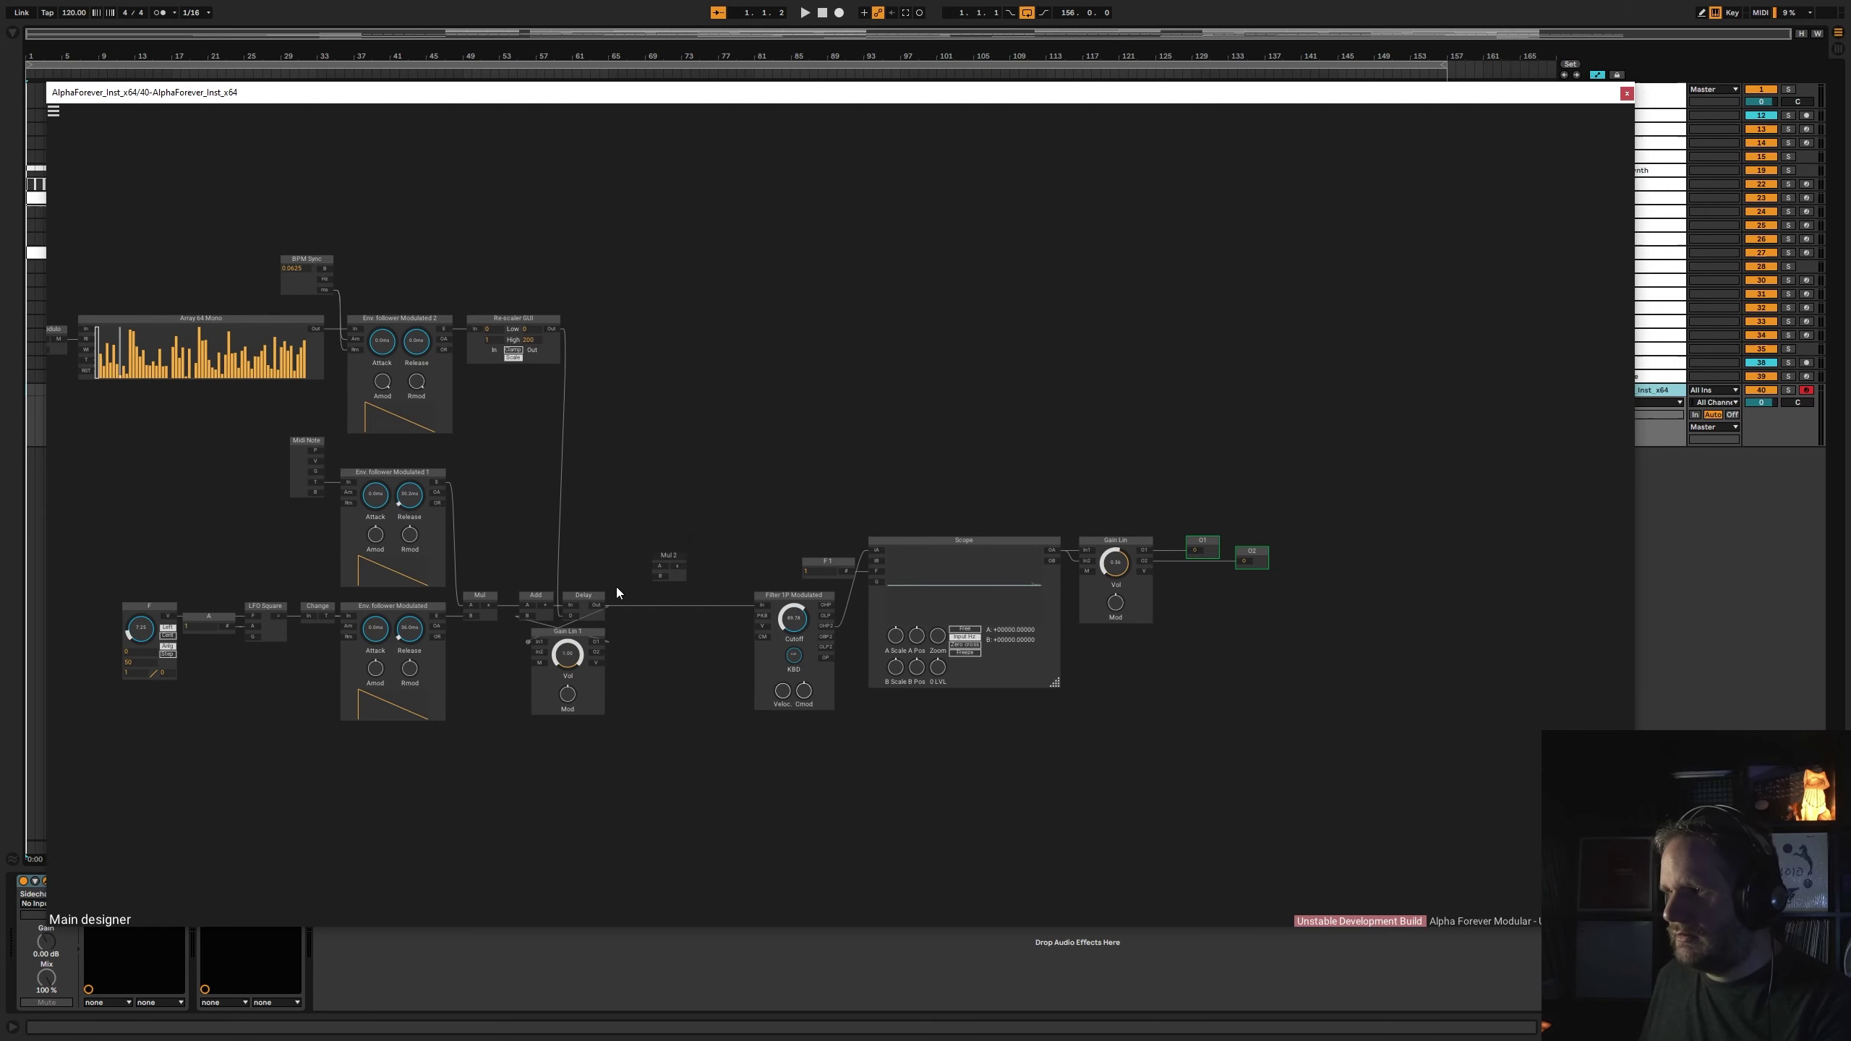
{"action": "left_click_drag", "start_coordinate": [660, 576], "coordinate": [660, 567]}
{"action": "left_click", "coordinate": [666, 561]}
- Duplicate Env. follower Modulated 1, drive the copy from the MIDI Note's G output, and route it through Mul 2 into the Filter 1P Modulated
{"action": "left_click", "coordinate": [376, 480]}
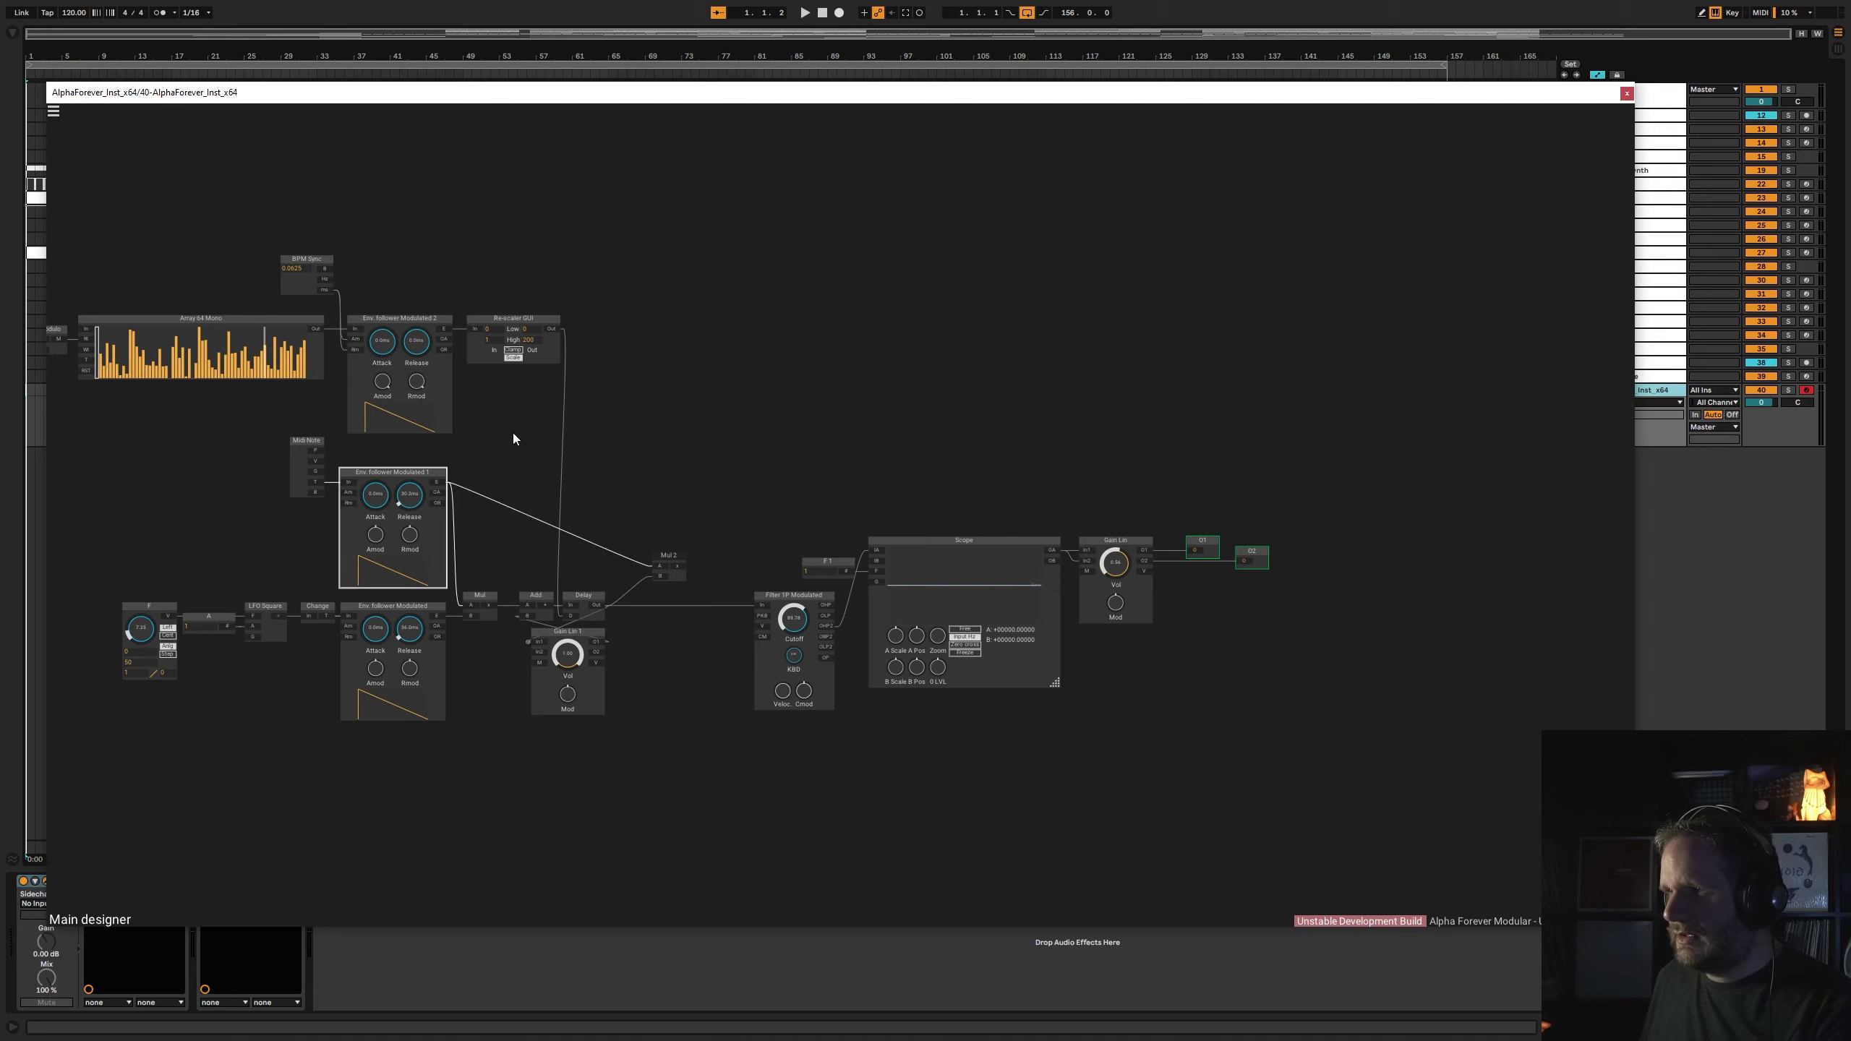
{"action": "key", "text": "ctrl+d"}
{"action": "left_click_drag", "start_coordinate": [590, 440], "coordinate": [614, 249]}
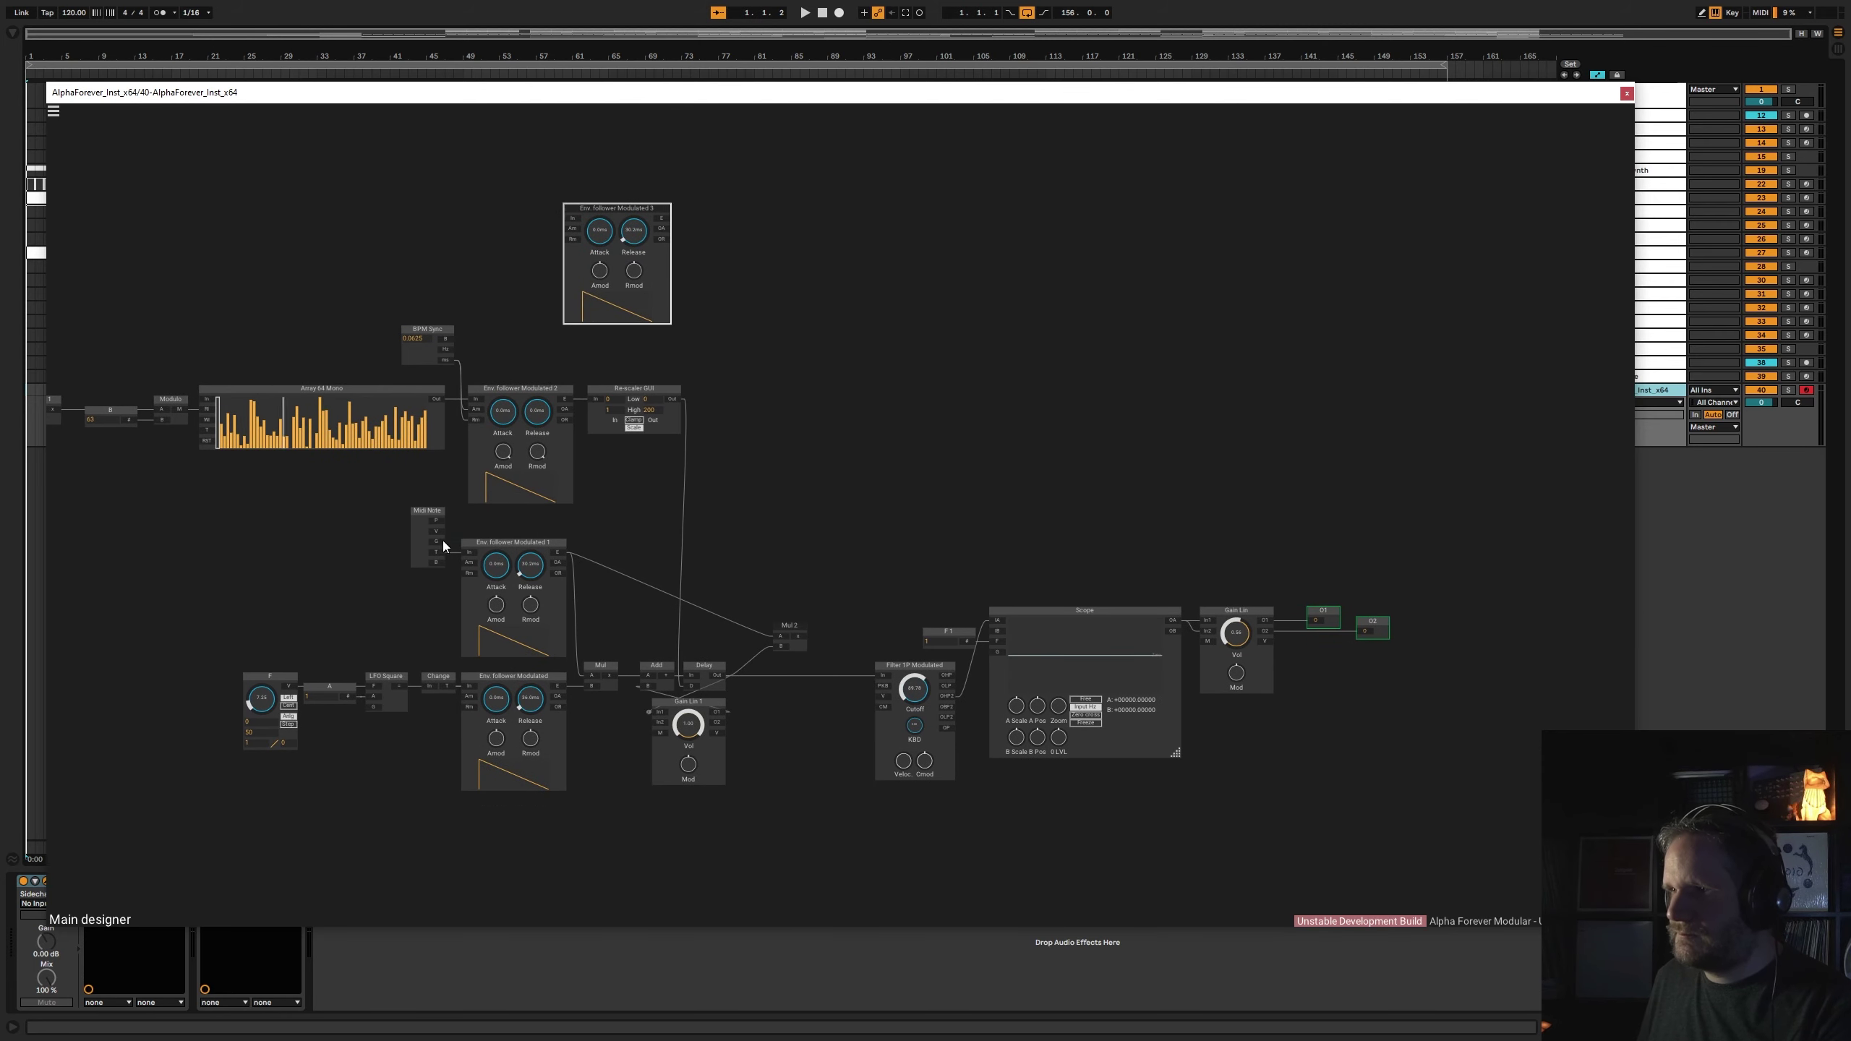
{"action": "left_click_drag", "start_coordinate": [437, 540], "coordinate": [572, 219]}
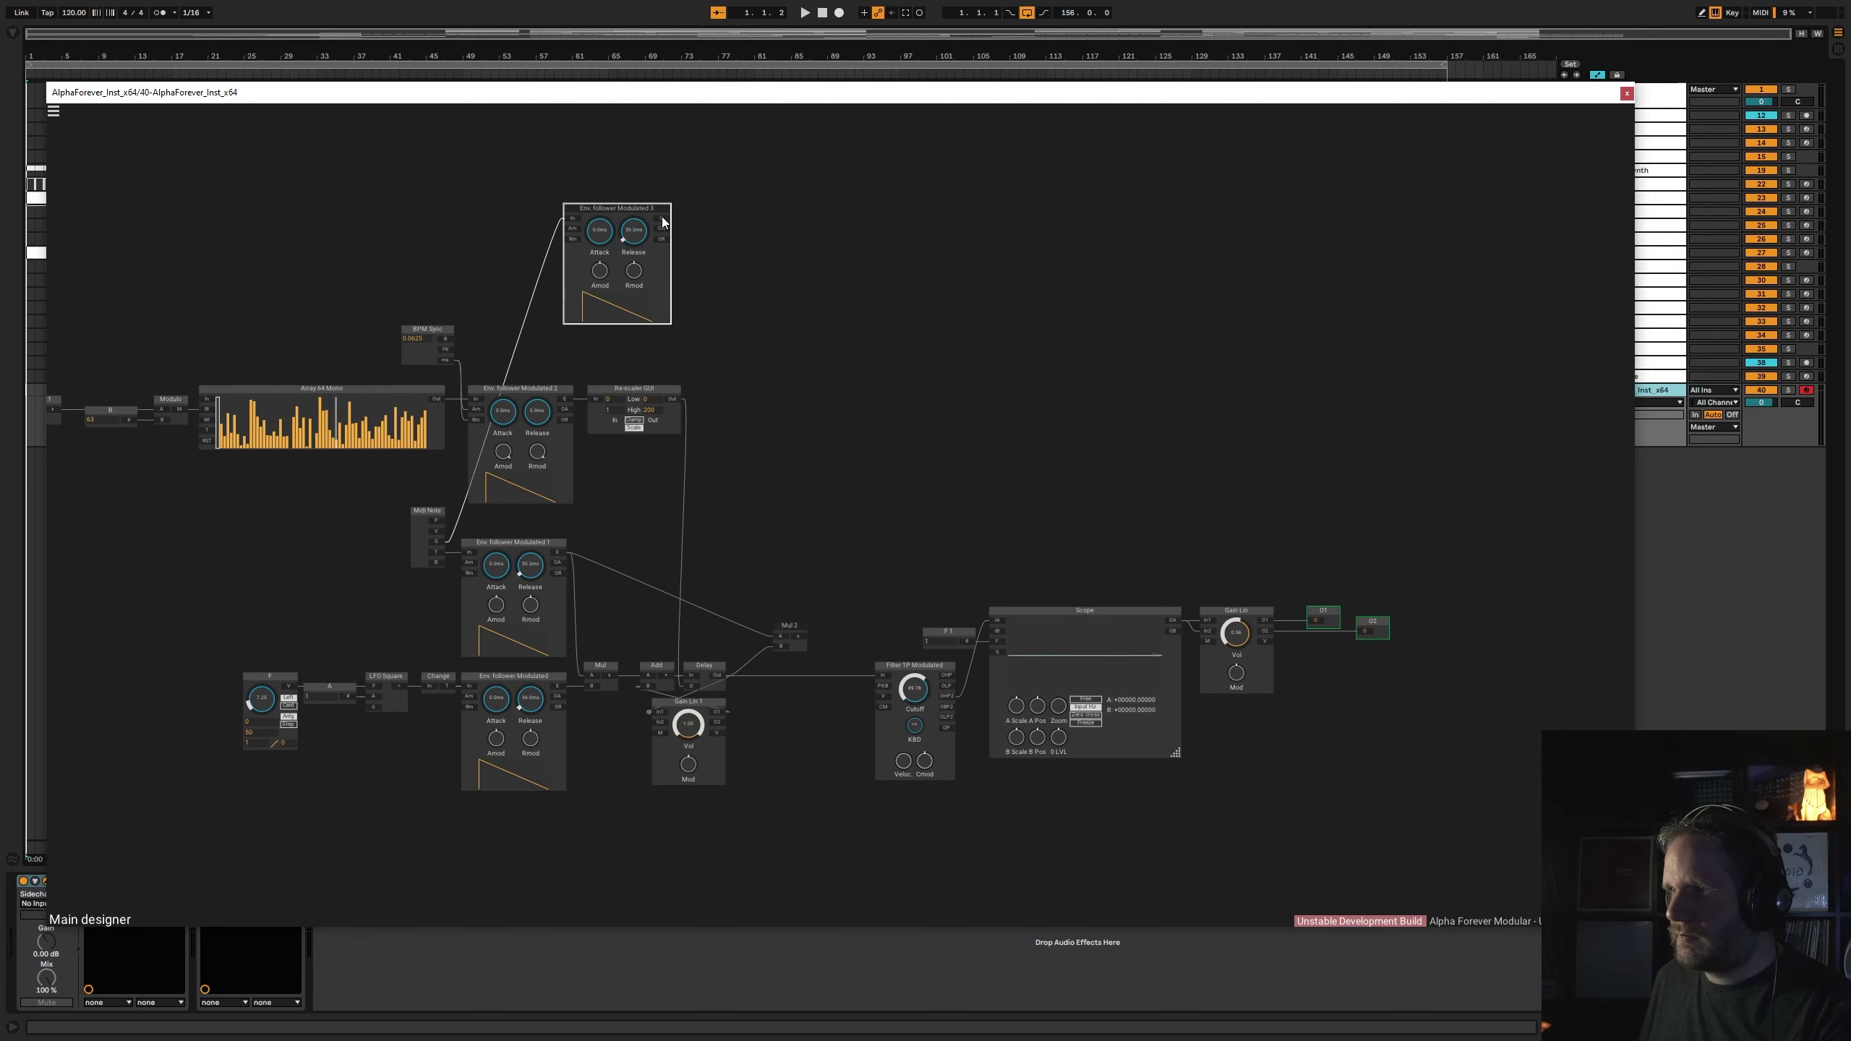
{"action": "left_click_drag", "start_coordinate": [810, 438], "coordinate": [883, 675]}
{"action": "mouse_move", "coordinate": [783, 643]}
{"action": "left_mouse_down"}
{"action": "mouse_move", "coordinate": [783, 671]}
{"action": "mouse_move", "coordinate": [788, 613]}
{"action": "left_mouse_up"}
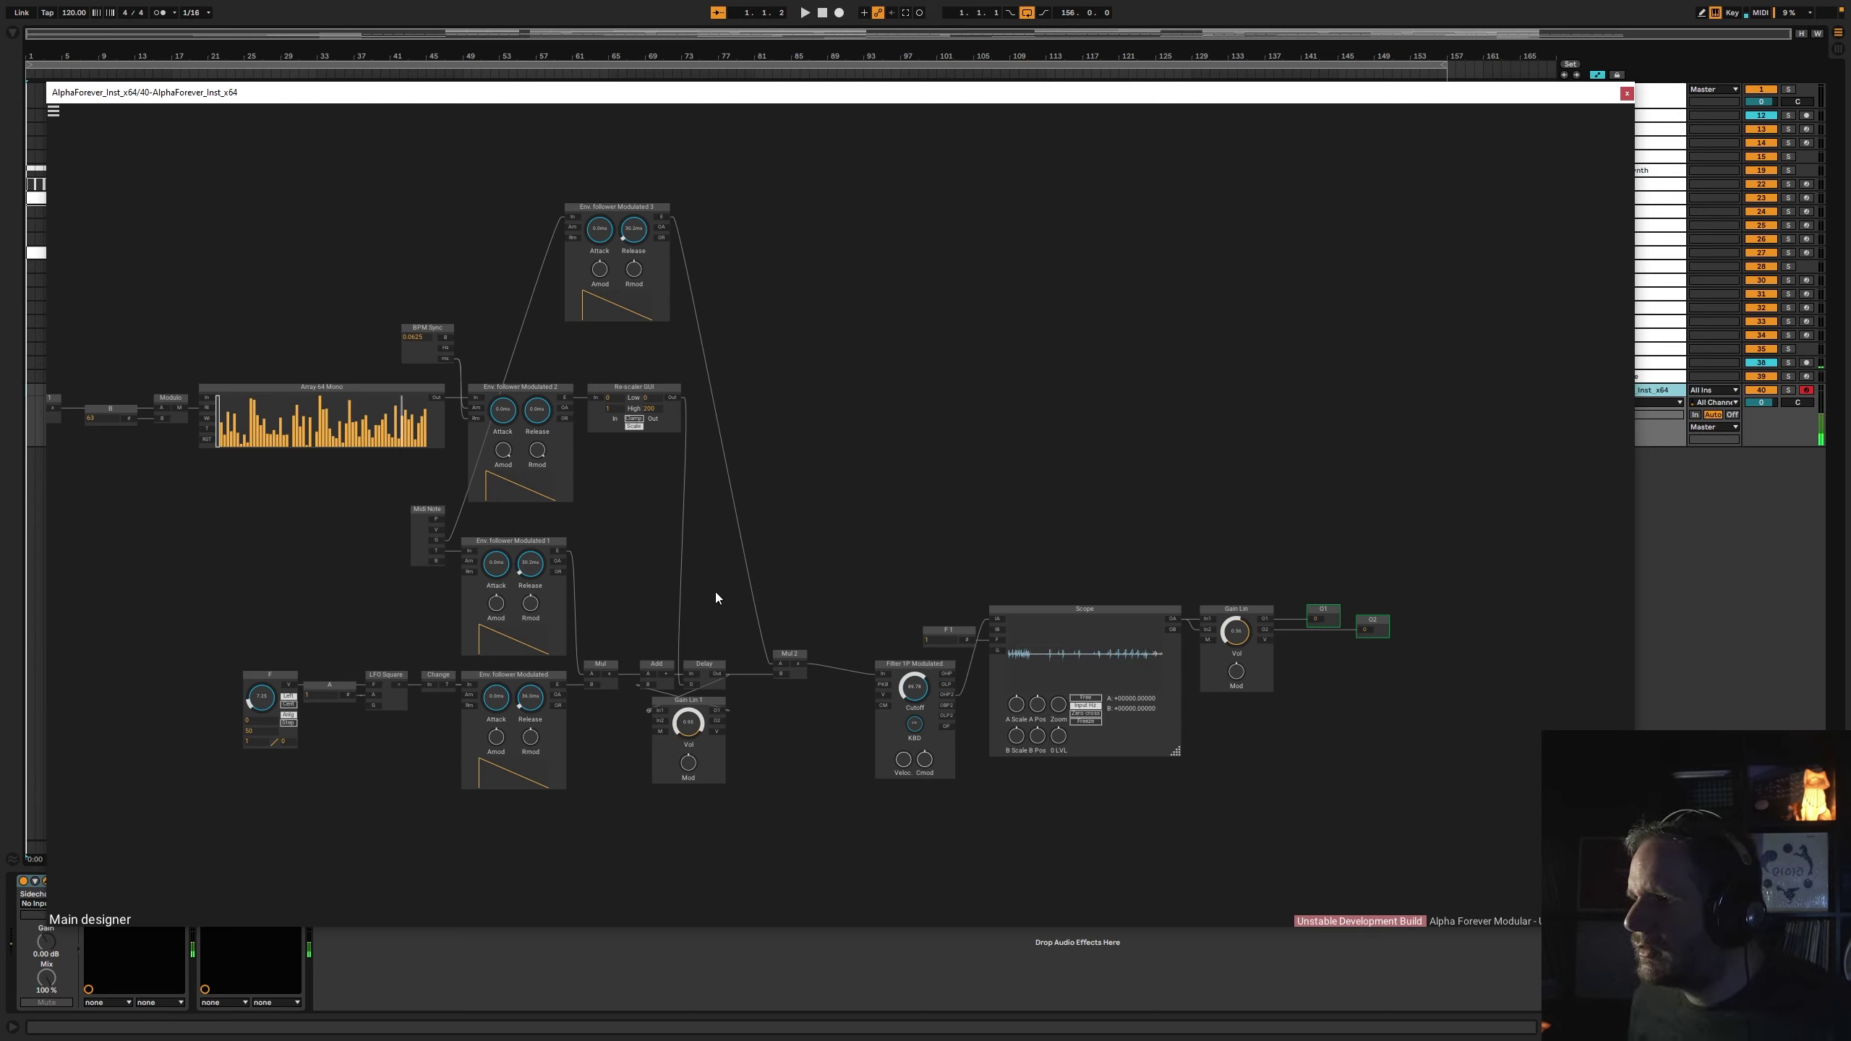
- Adjust Env. follower Modulated 3's release to about 36 ms and move the filter, scope and output modules right to make room
{"action": "left_click_drag", "start_coordinate": [637, 243], "coordinate": [643, 259]}
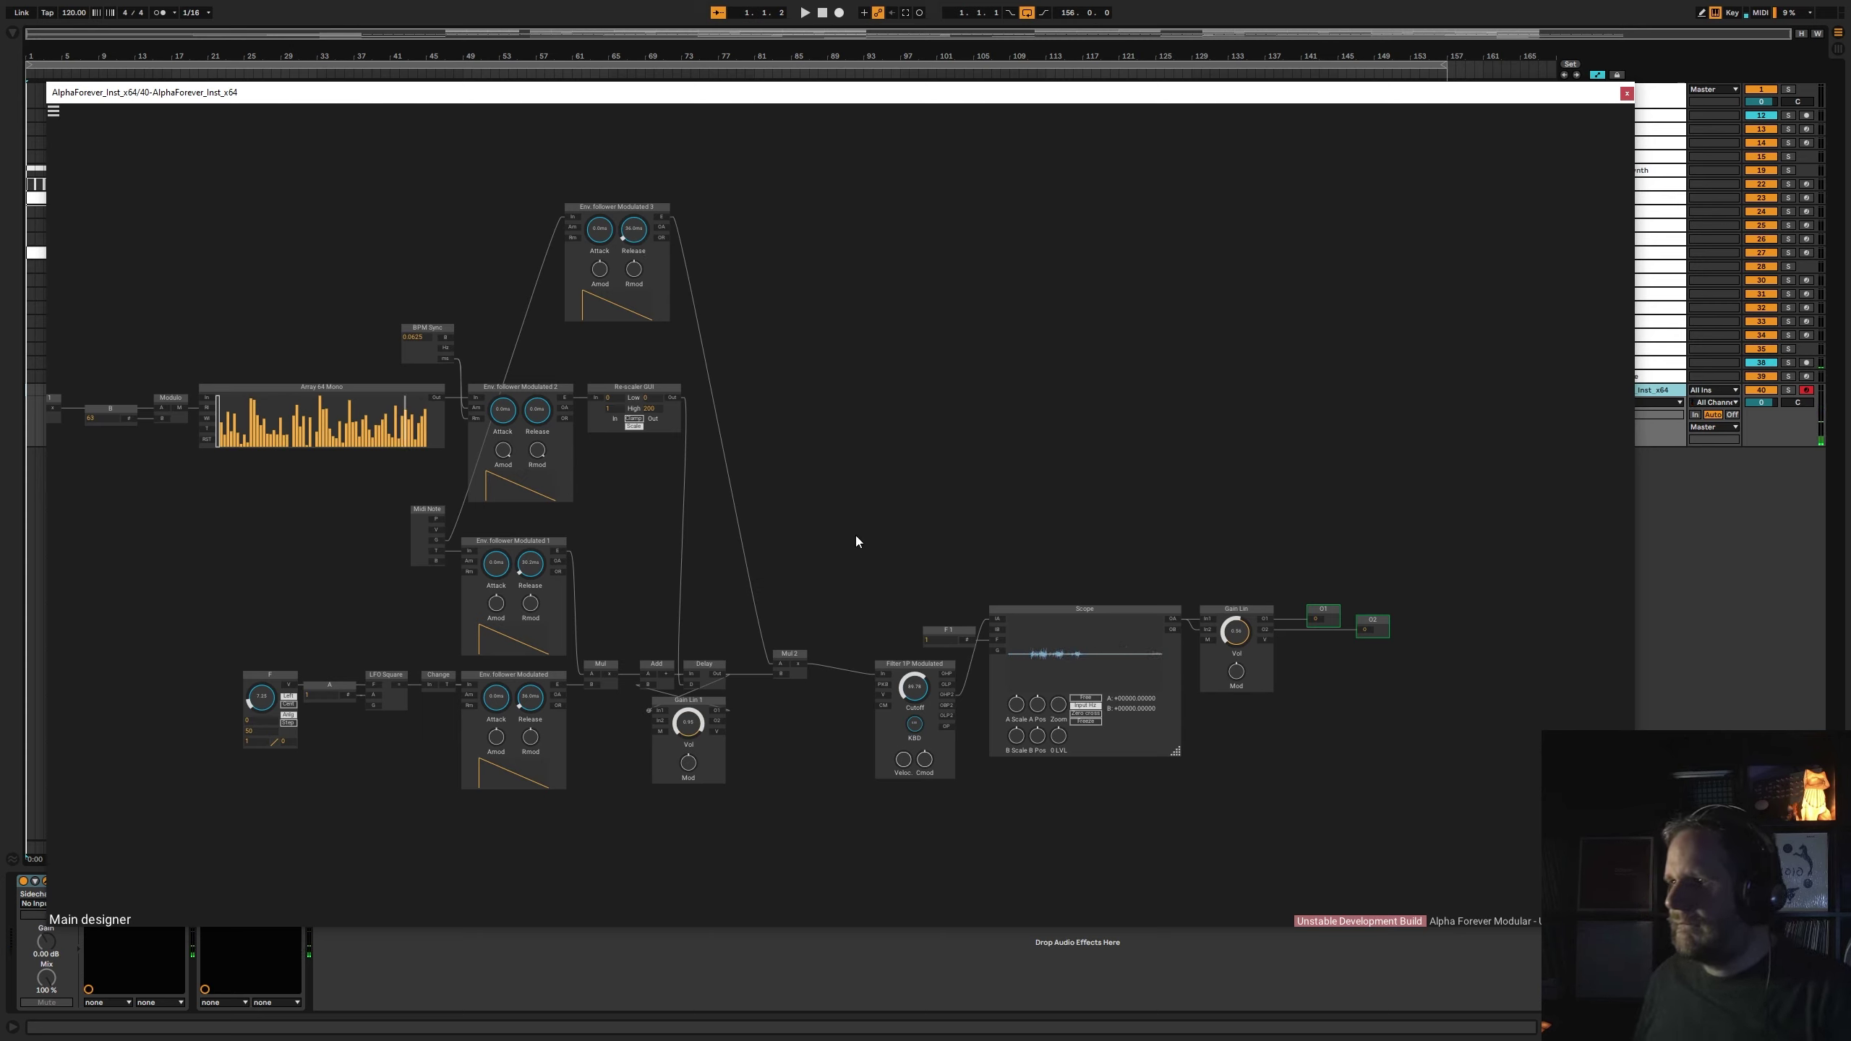
{"action": "left_click_drag", "start_coordinate": [854, 537], "coordinate": [1388, 779]}
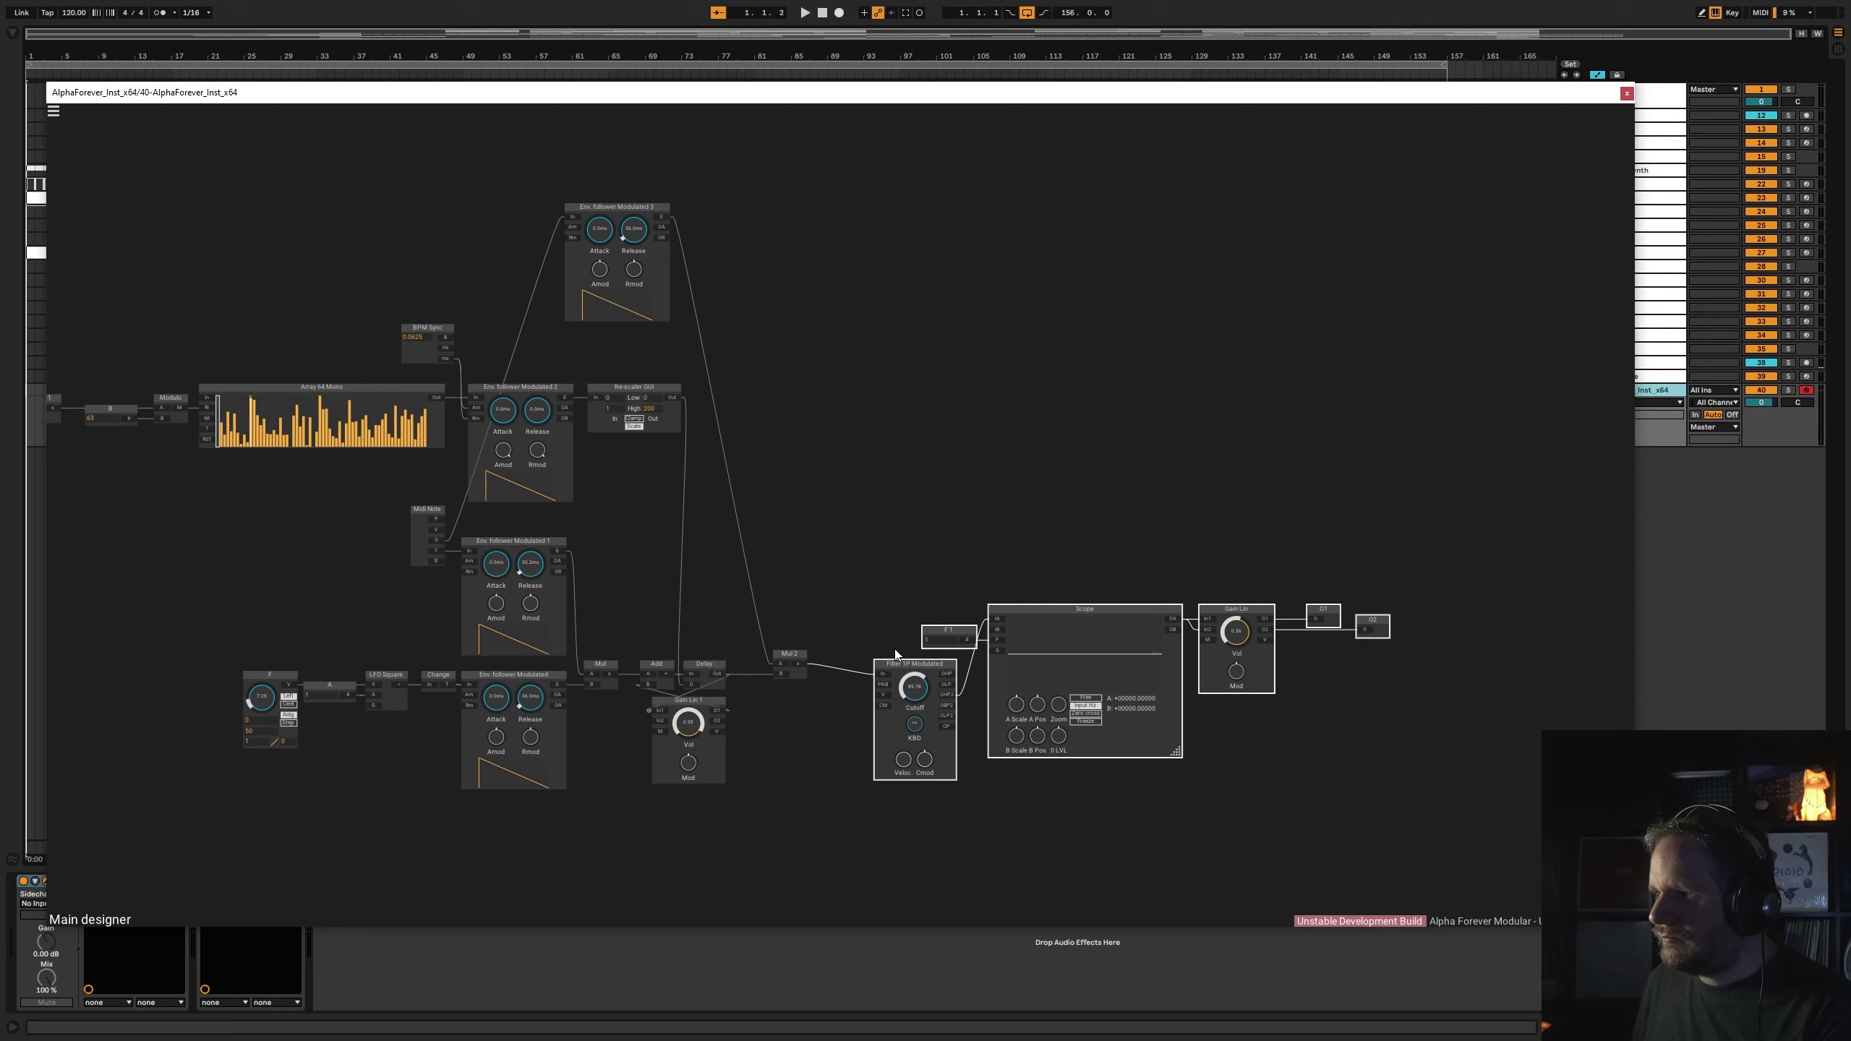
{"action": "left_click_drag", "start_coordinate": [884, 679], "coordinate": [1168, 667]}
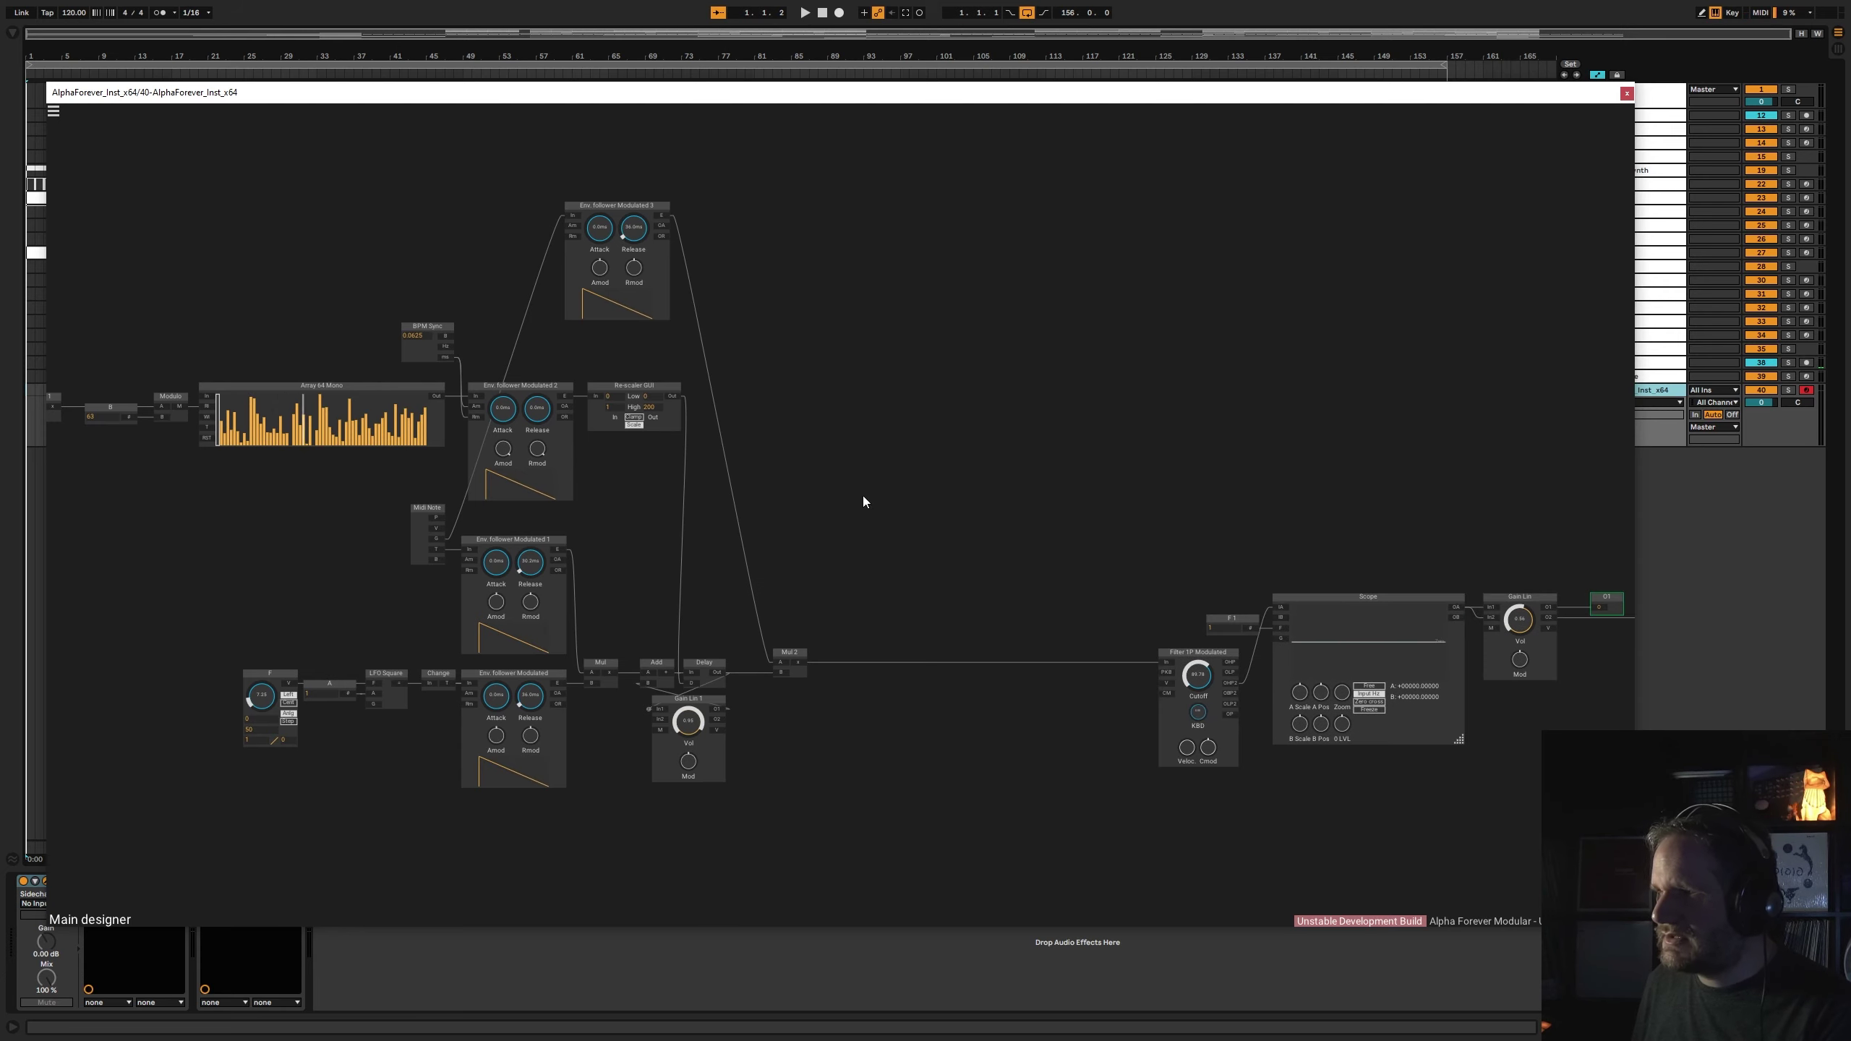
- Place Env. follower Modulated 3 below the delay loop's Gain Lin and route its gate cable through a Con module at its left
{"action": "left_click_drag", "start_coordinate": [623, 207], "coordinate": [664, 802]}
{"action": "left_click", "coordinate": [711, 769], "text": "shift"}
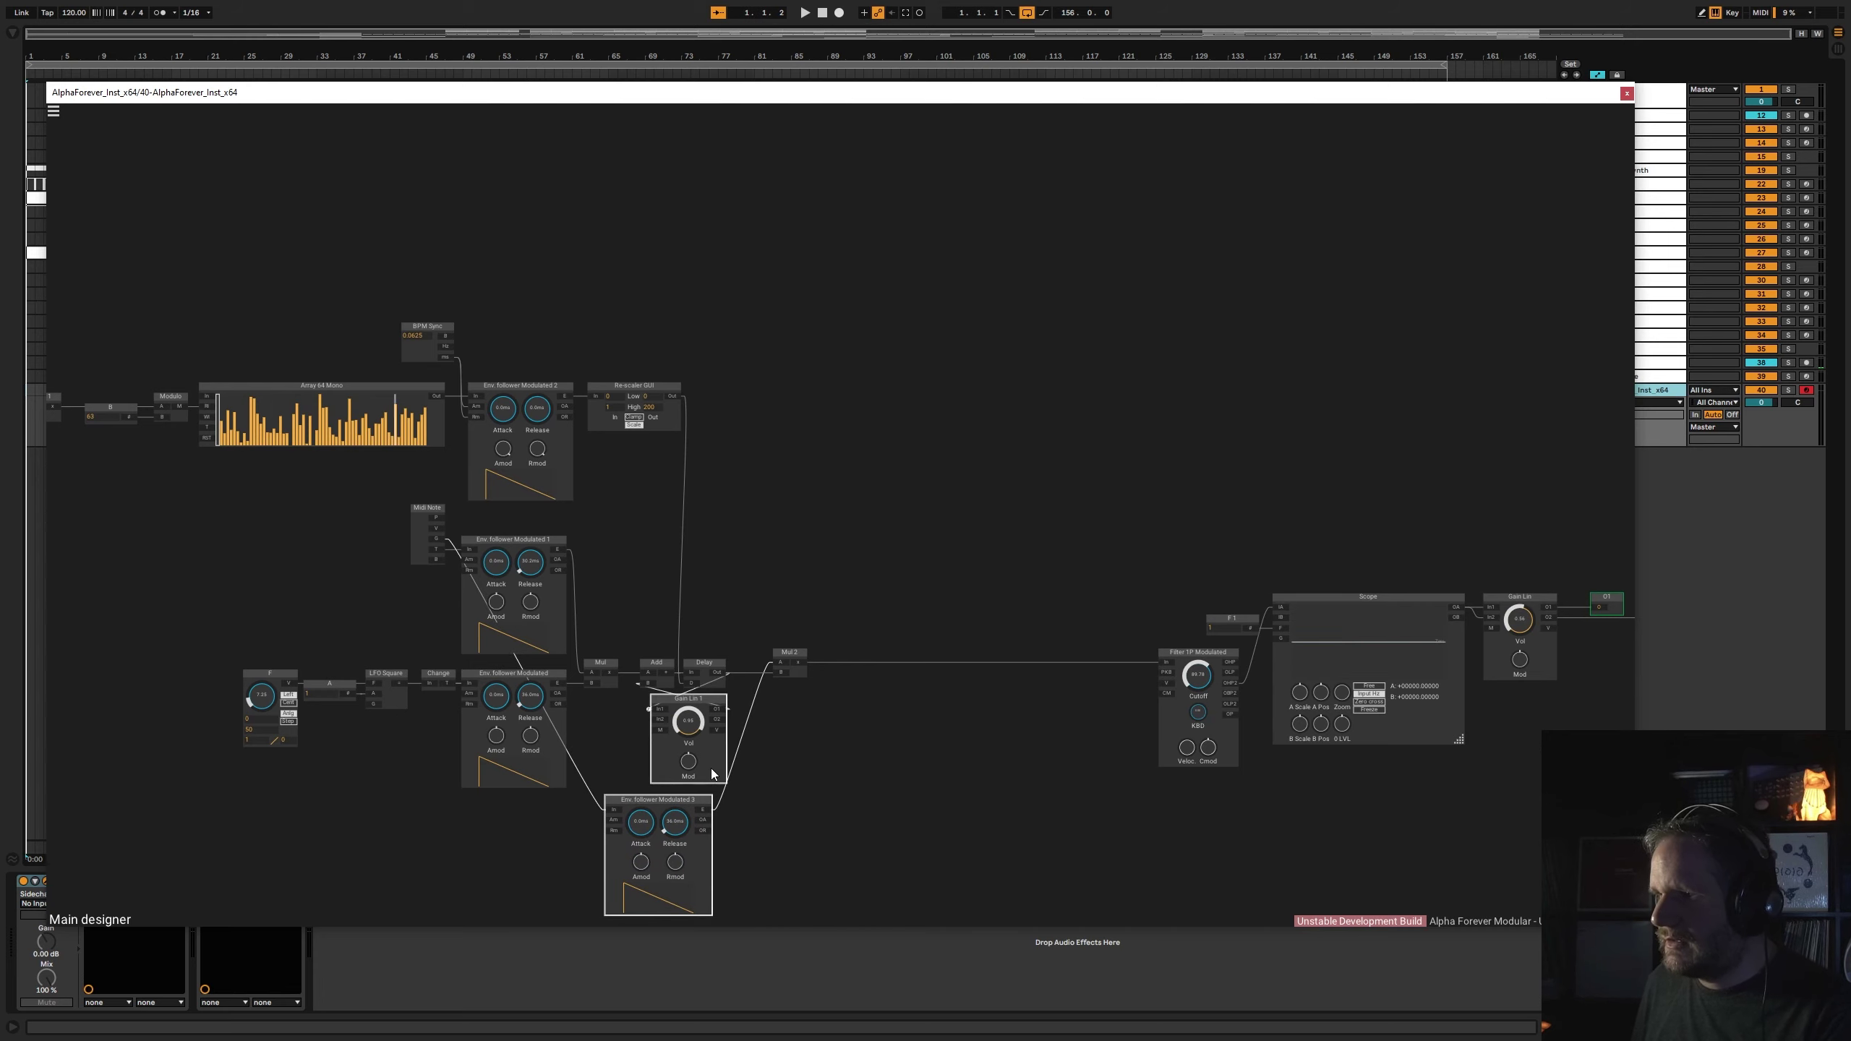
{"action": "key", "text": "ctrl+Right"}
{"action": "left_click", "coordinate": [832, 799]}
{"action": "double_click", "coordinate": [628, 809]}
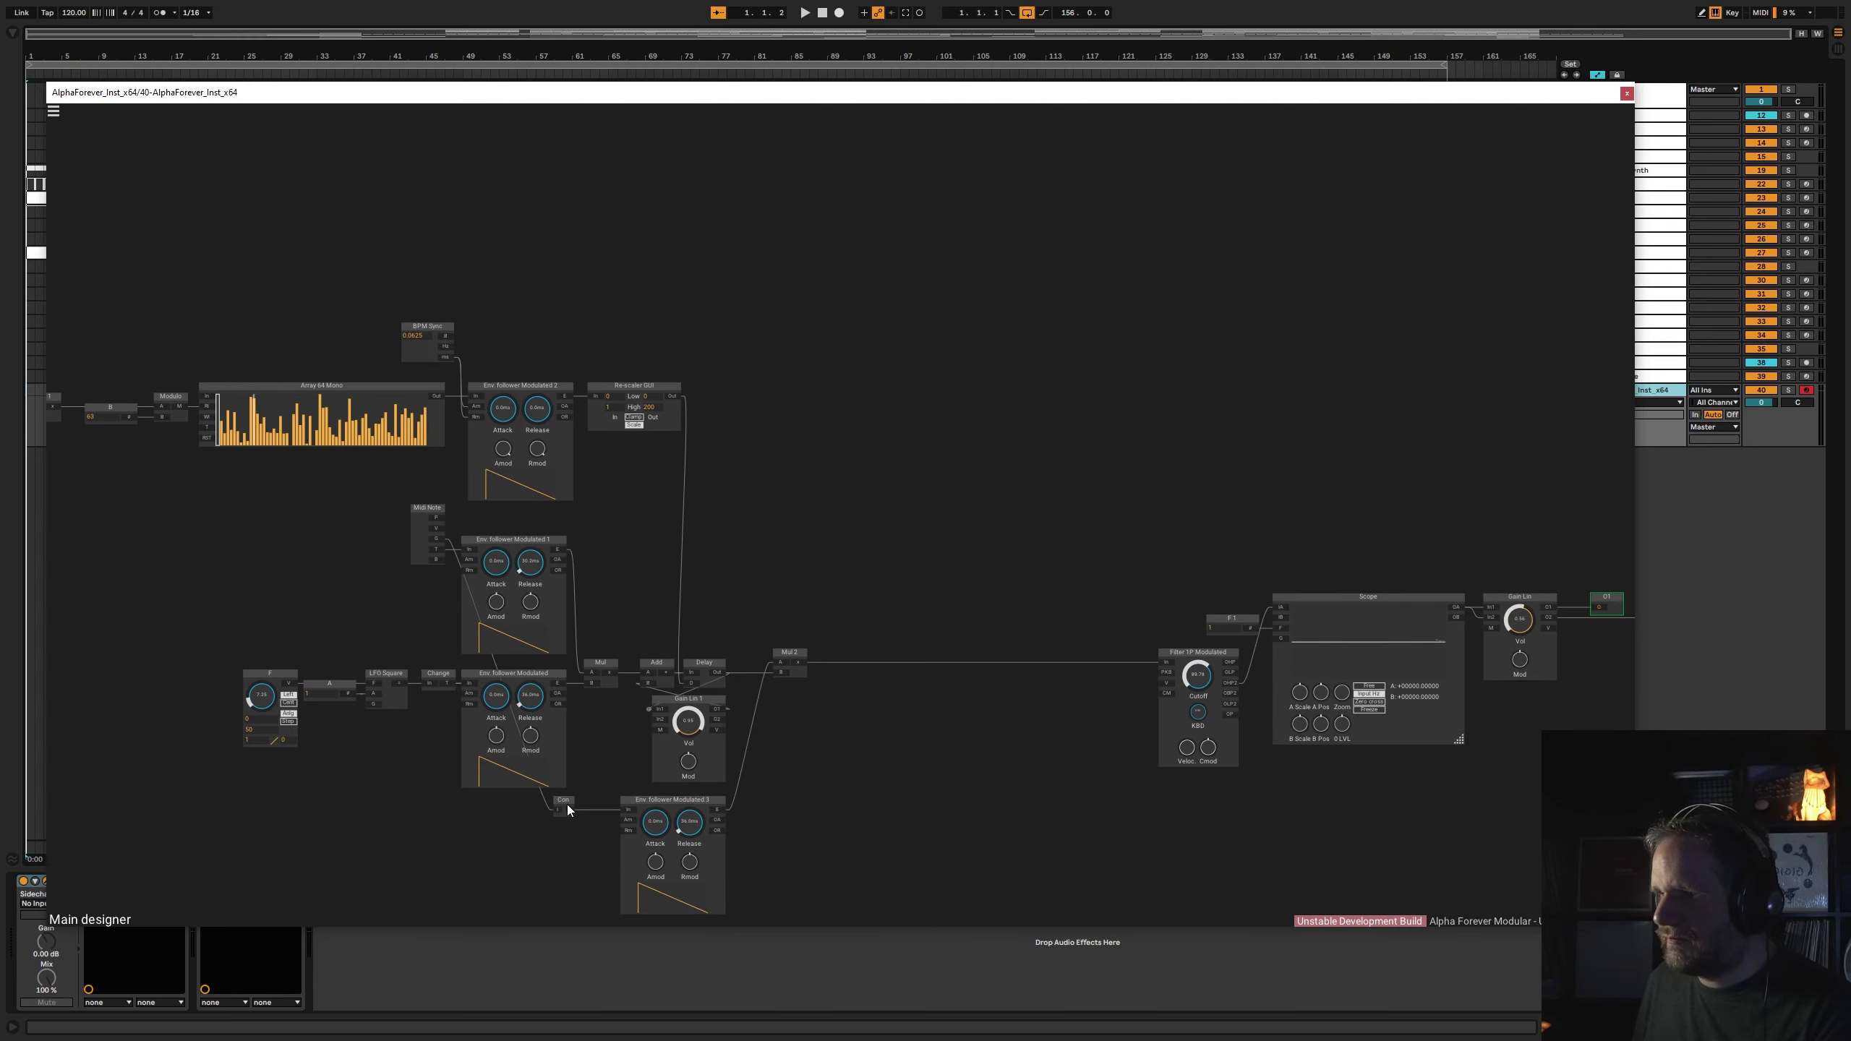
{"action": "left_click_drag", "start_coordinate": [566, 804], "coordinate": [468, 804]}
- Insert a Filter 4P Modulated after Mul 2 and connect its OBP output to the Filter 1P Modulated's In
{"action": "scroll", "coordinate": [831, 719], "scroll_direction": "up", "scroll_amount": 3}
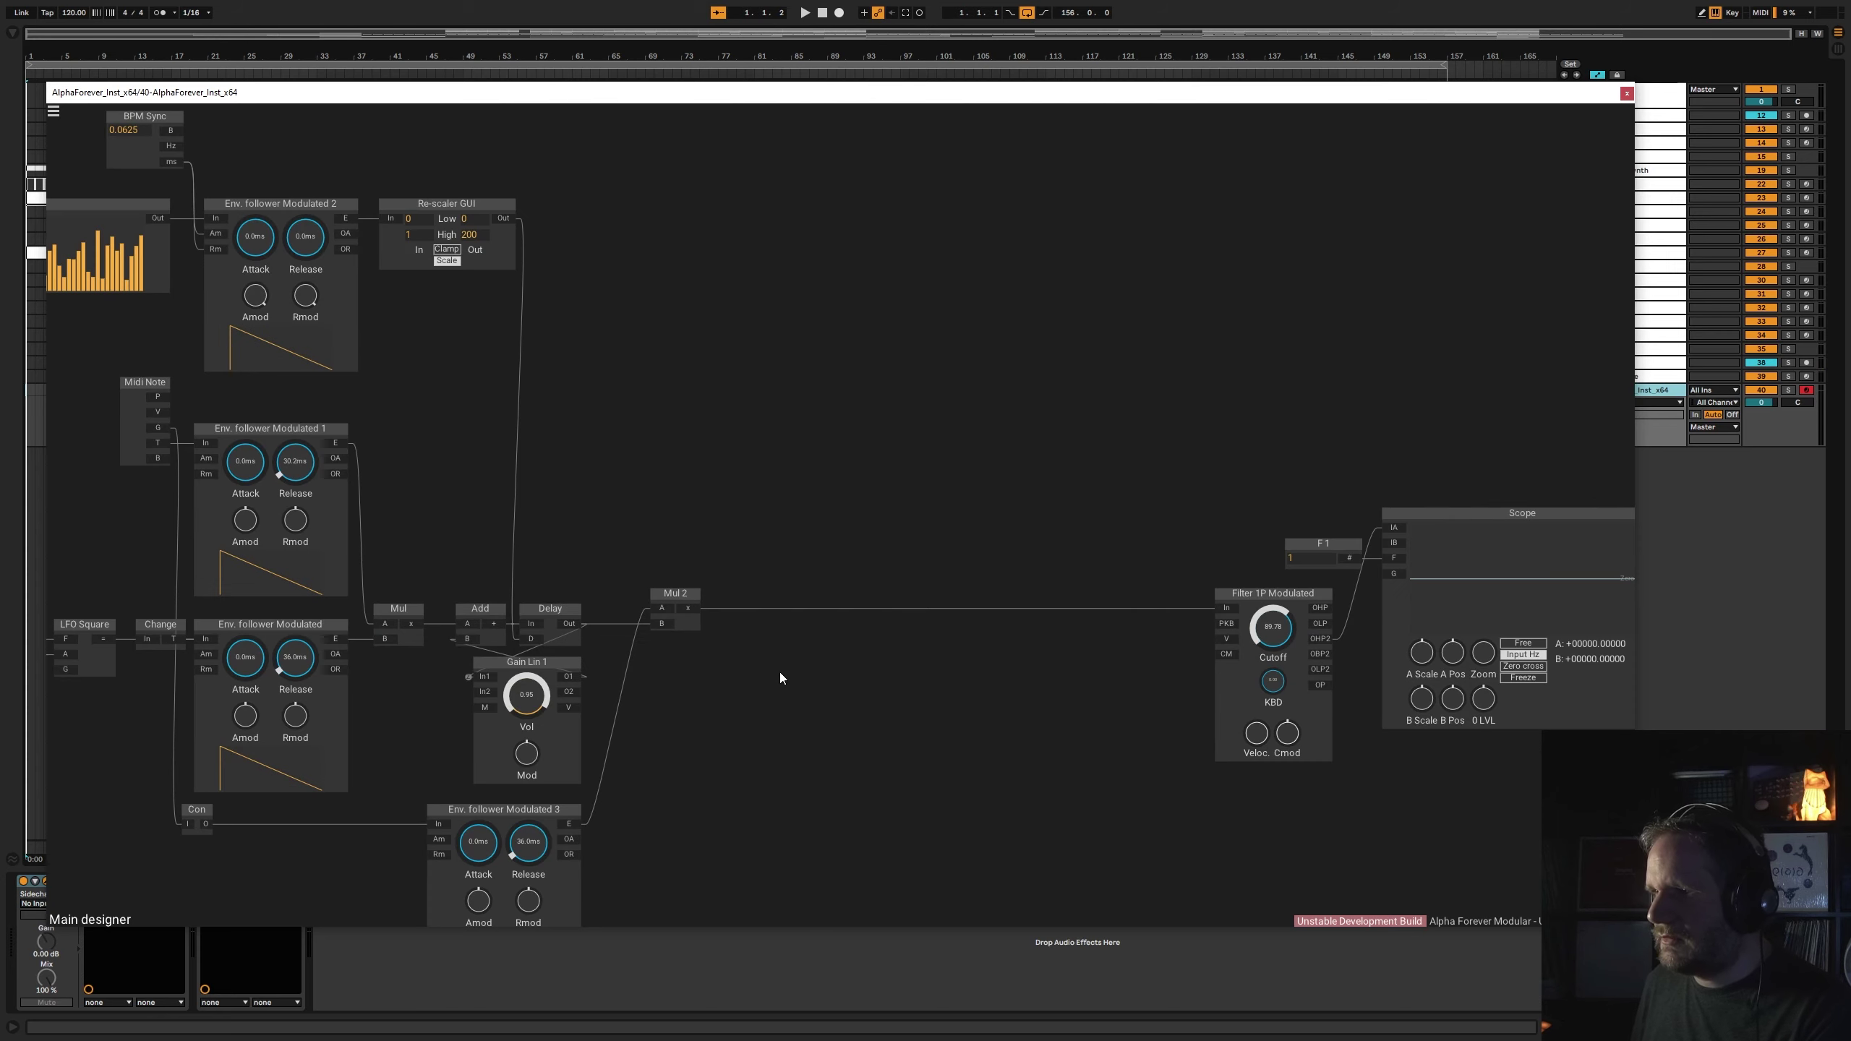
{"action": "right_click", "coordinate": [780, 678]}
{"action": "left_click", "coordinate": [981, 766]}
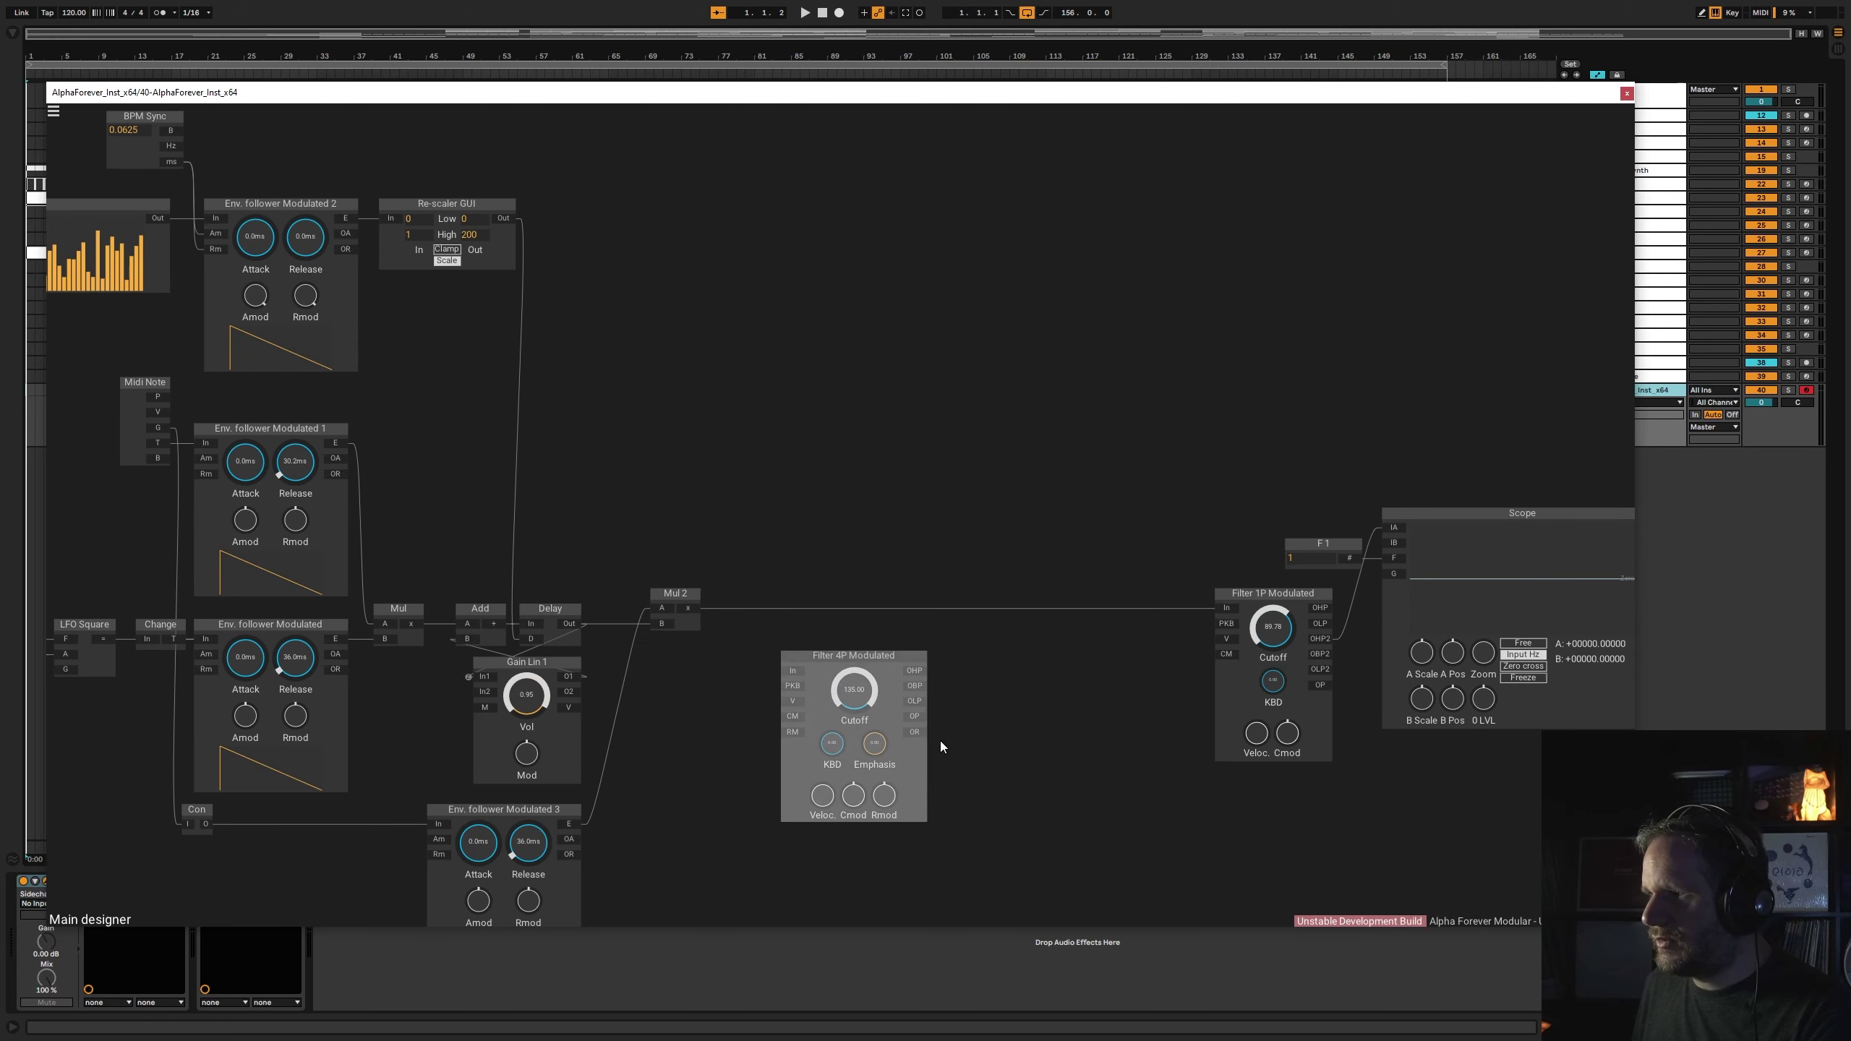
{"action": "left_click_drag", "start_coordinate": [697, 611], "coordinate": [787, 671]}
{"action": "double_click", "coordinate": [790, 672]}
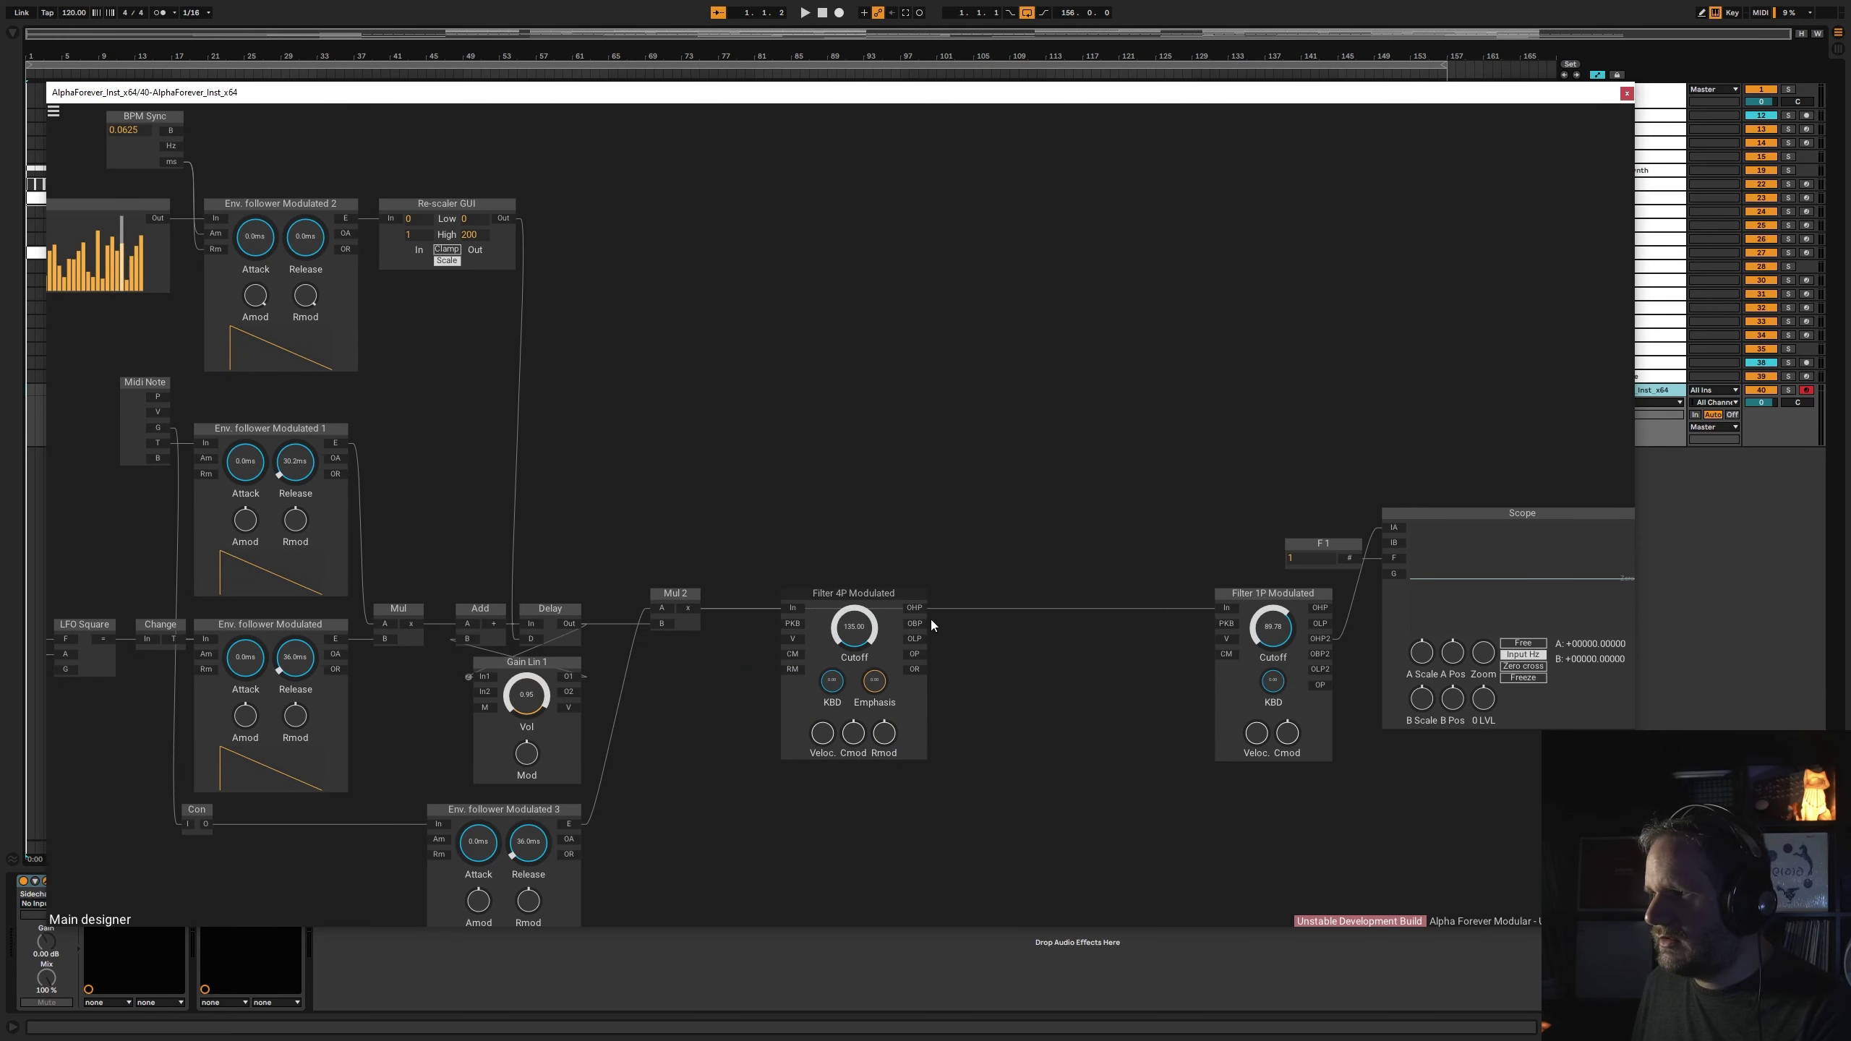
{"action": "left_click_drag", "start_coordinate": [914, 624], "coordinate": [1227, 608]}
- Move the Filter 1P, scope and output modules closer to the Filter 4P Modulated, then lower its cutoff and raise its emphasis
{"action": "scroll", "coordinate": [937, 518], "scroll_direction": "down", "scroll_amount": 3}
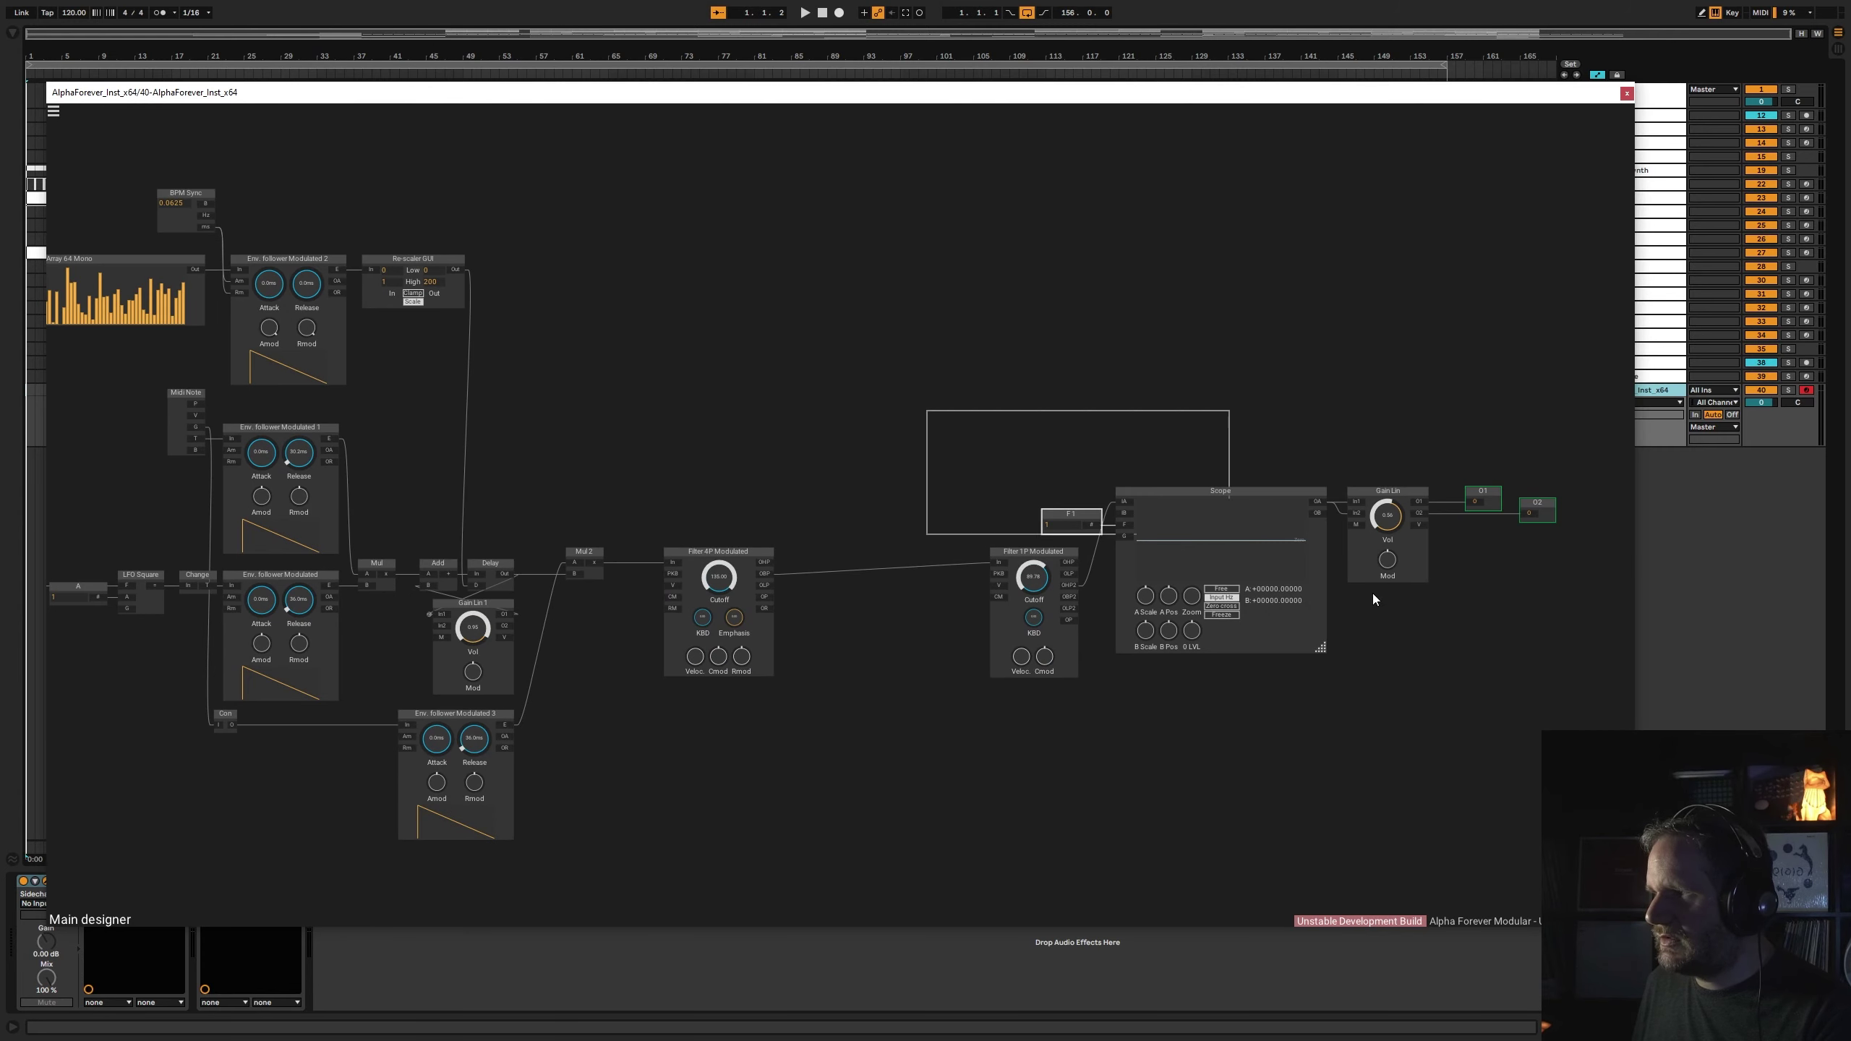
{"action": "left_click_drag", "start_coordinate": [1373, 594], "coordinate": [1571, 679]}
{"action": "left_click_drag", "start_coordinate": [1020, 552], "coordinate": [867, 560]}
{"action": "left_click_drag", "start_coordinate": [822, 511], "coordinate": [971, 599]}
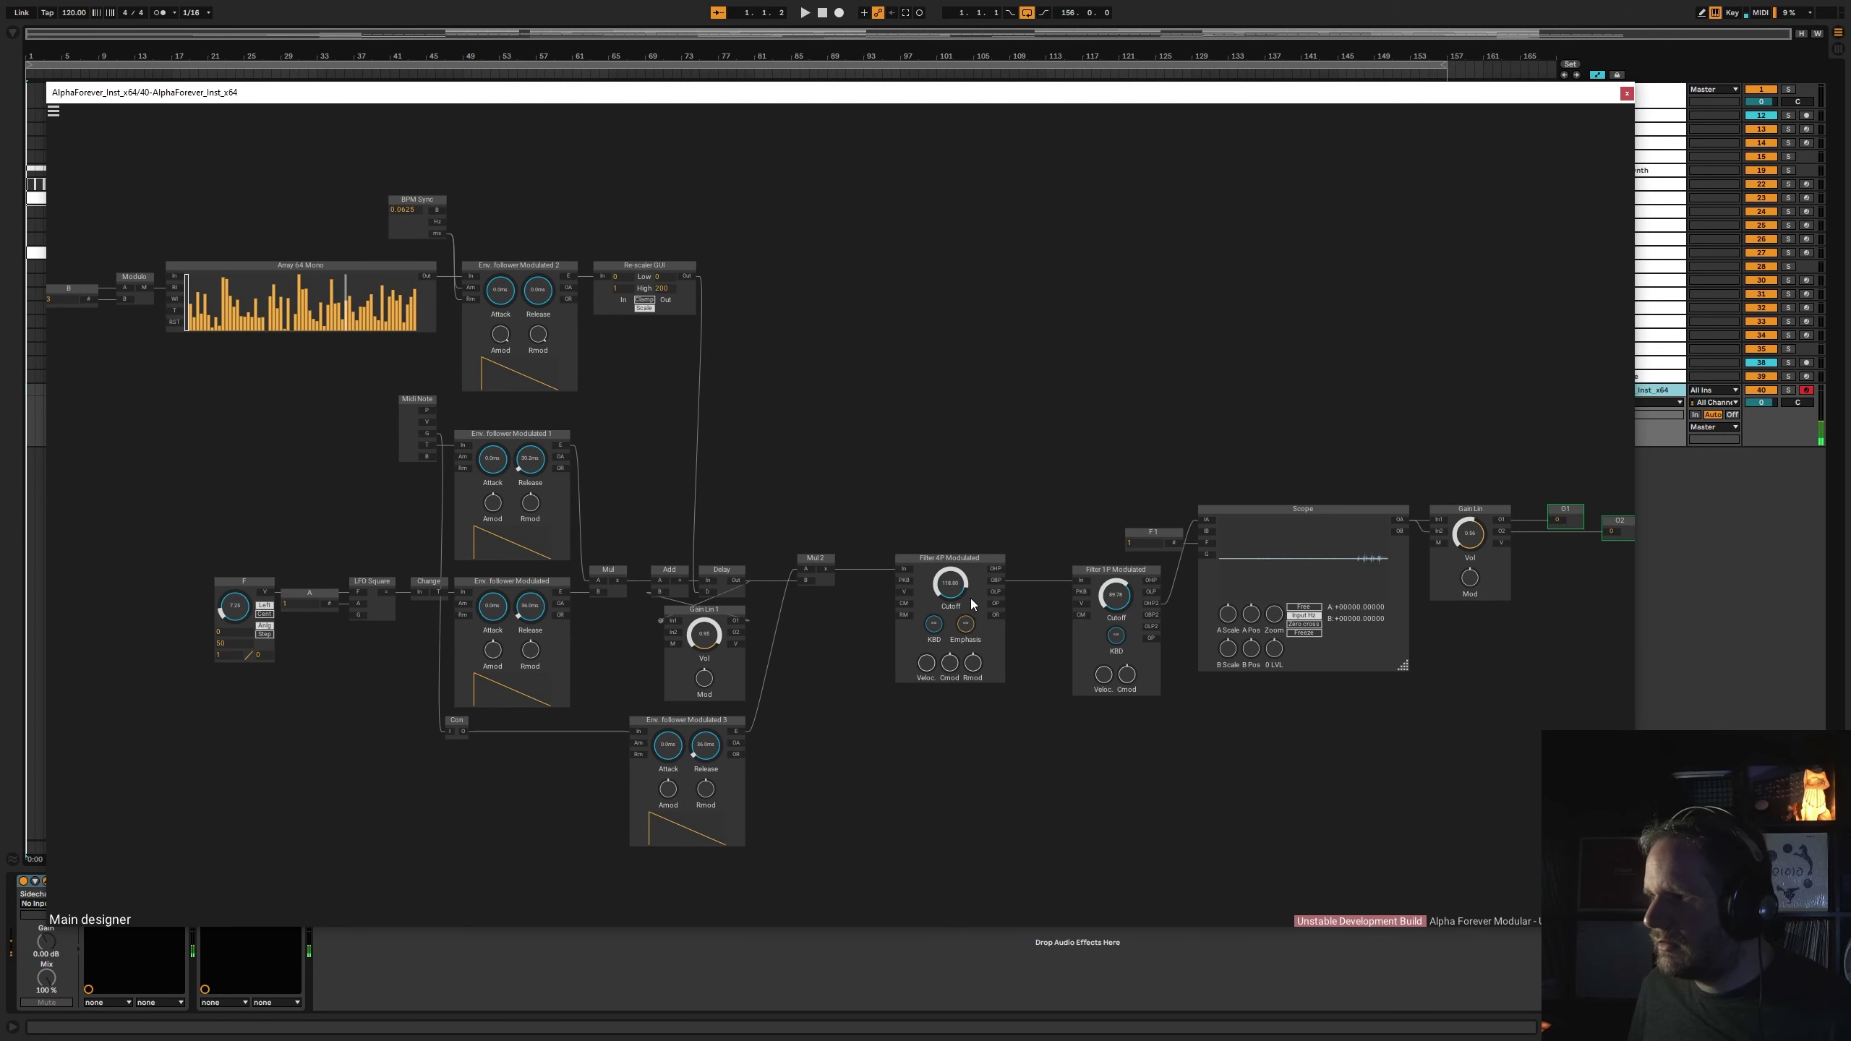
{"action": "left_click", "coordinate": [971, 634]}
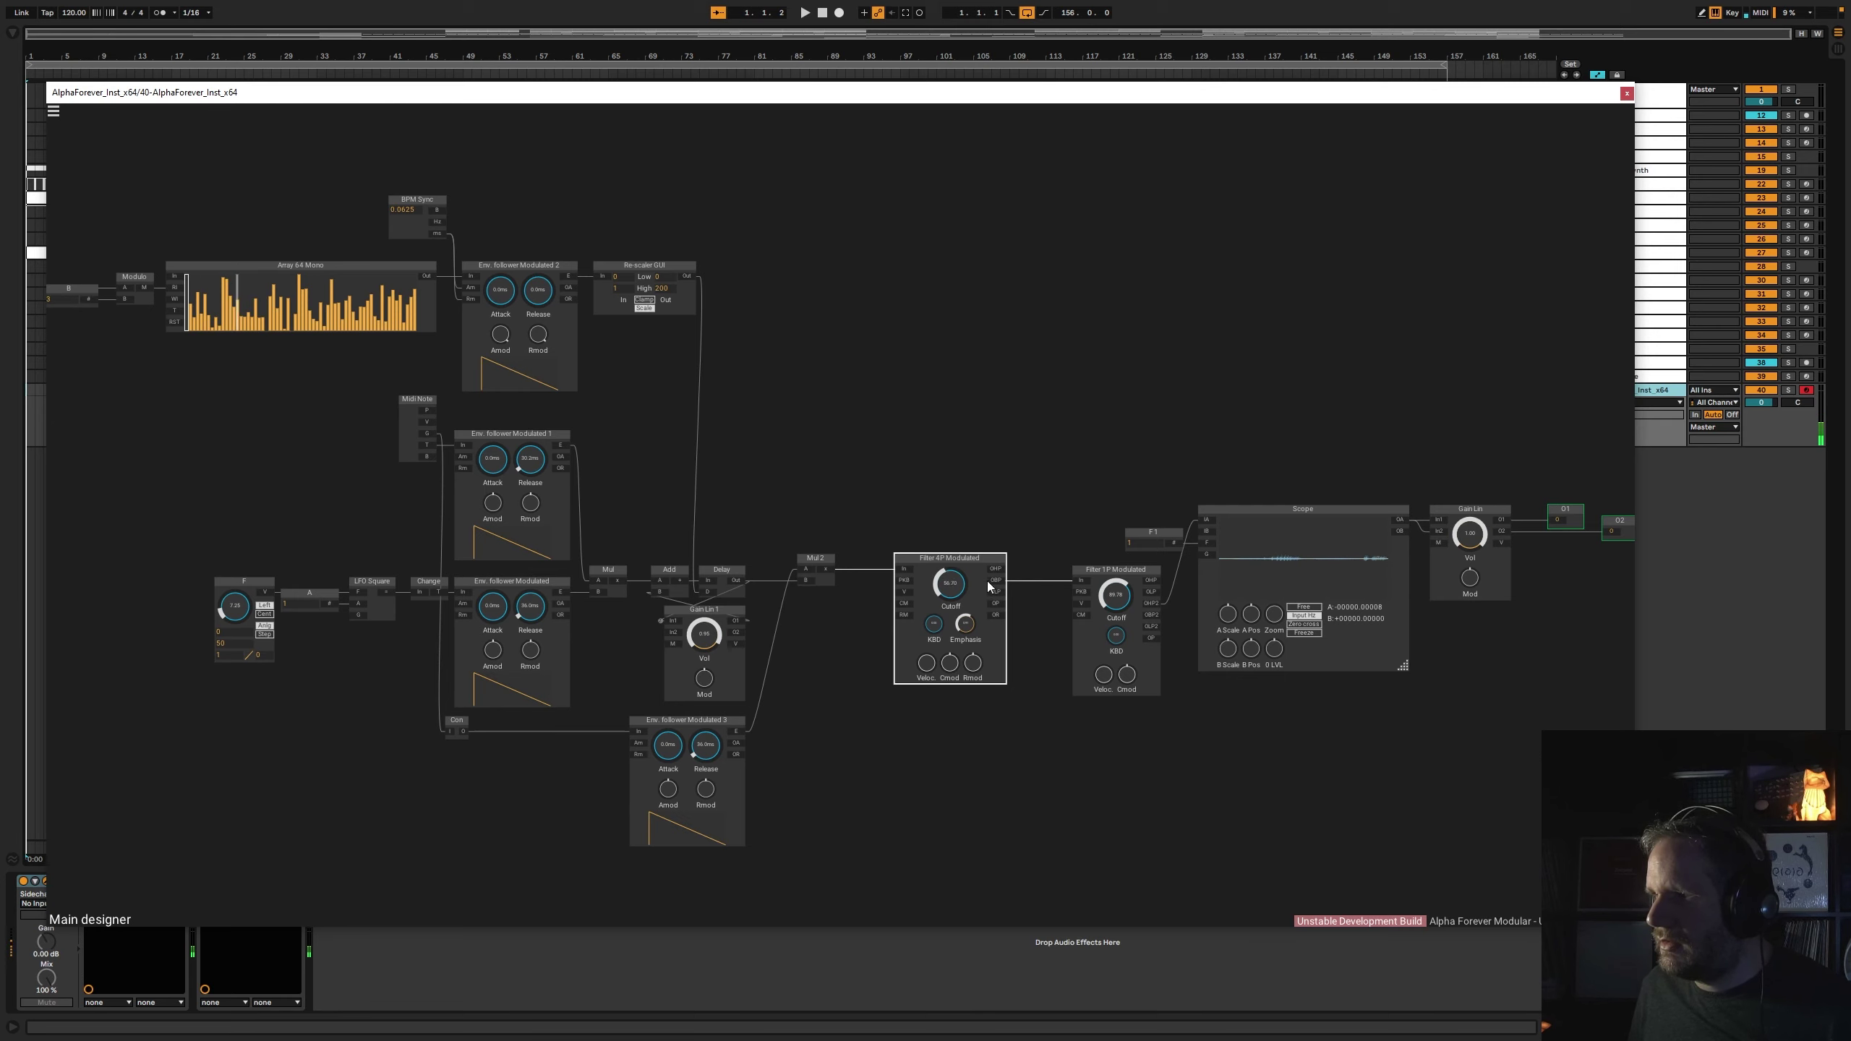
- Move the Clock left of B 1 and duplicate the B, Modulo and Array 64 Mono modules below the originals
{"action": "left_click_drag", "start_coordinate": [849, 414], "coordinate": [1137, 460]}
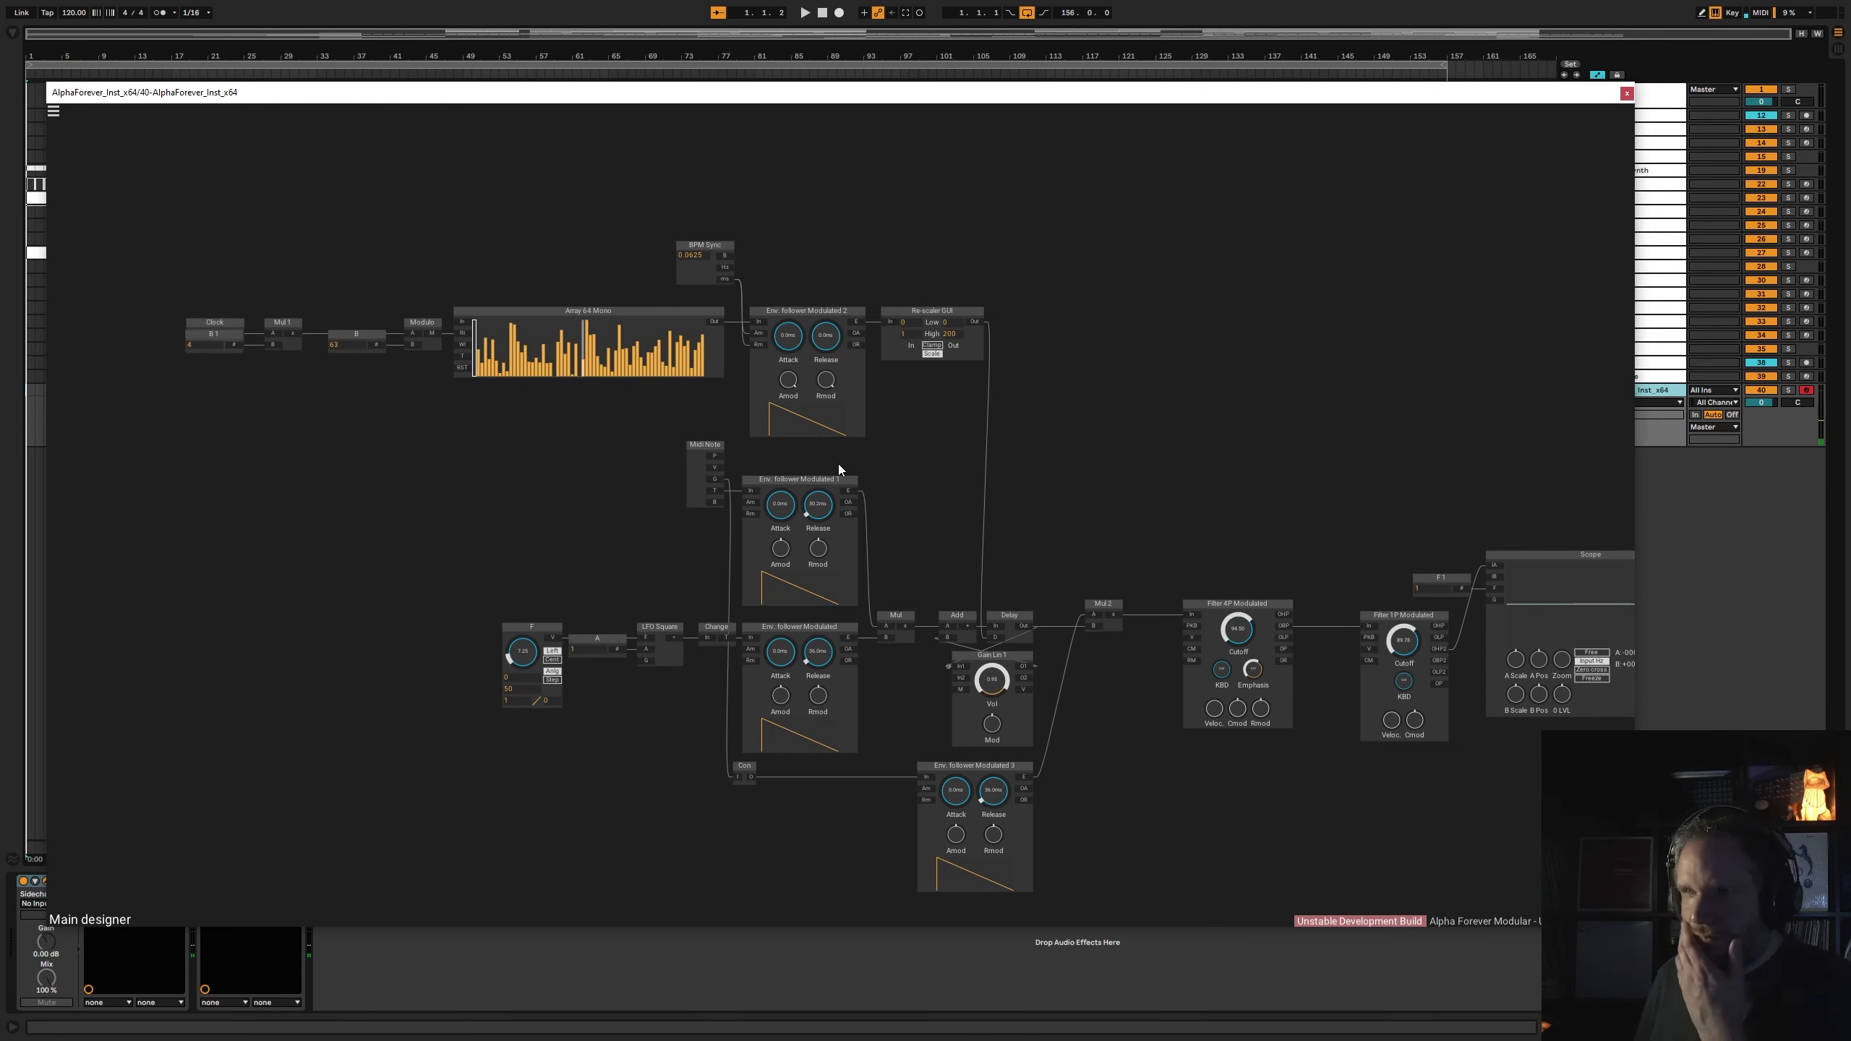
{"action": "left_click_drag", "start_coordinate": [210, 328], "coordinate": [110, 328]}
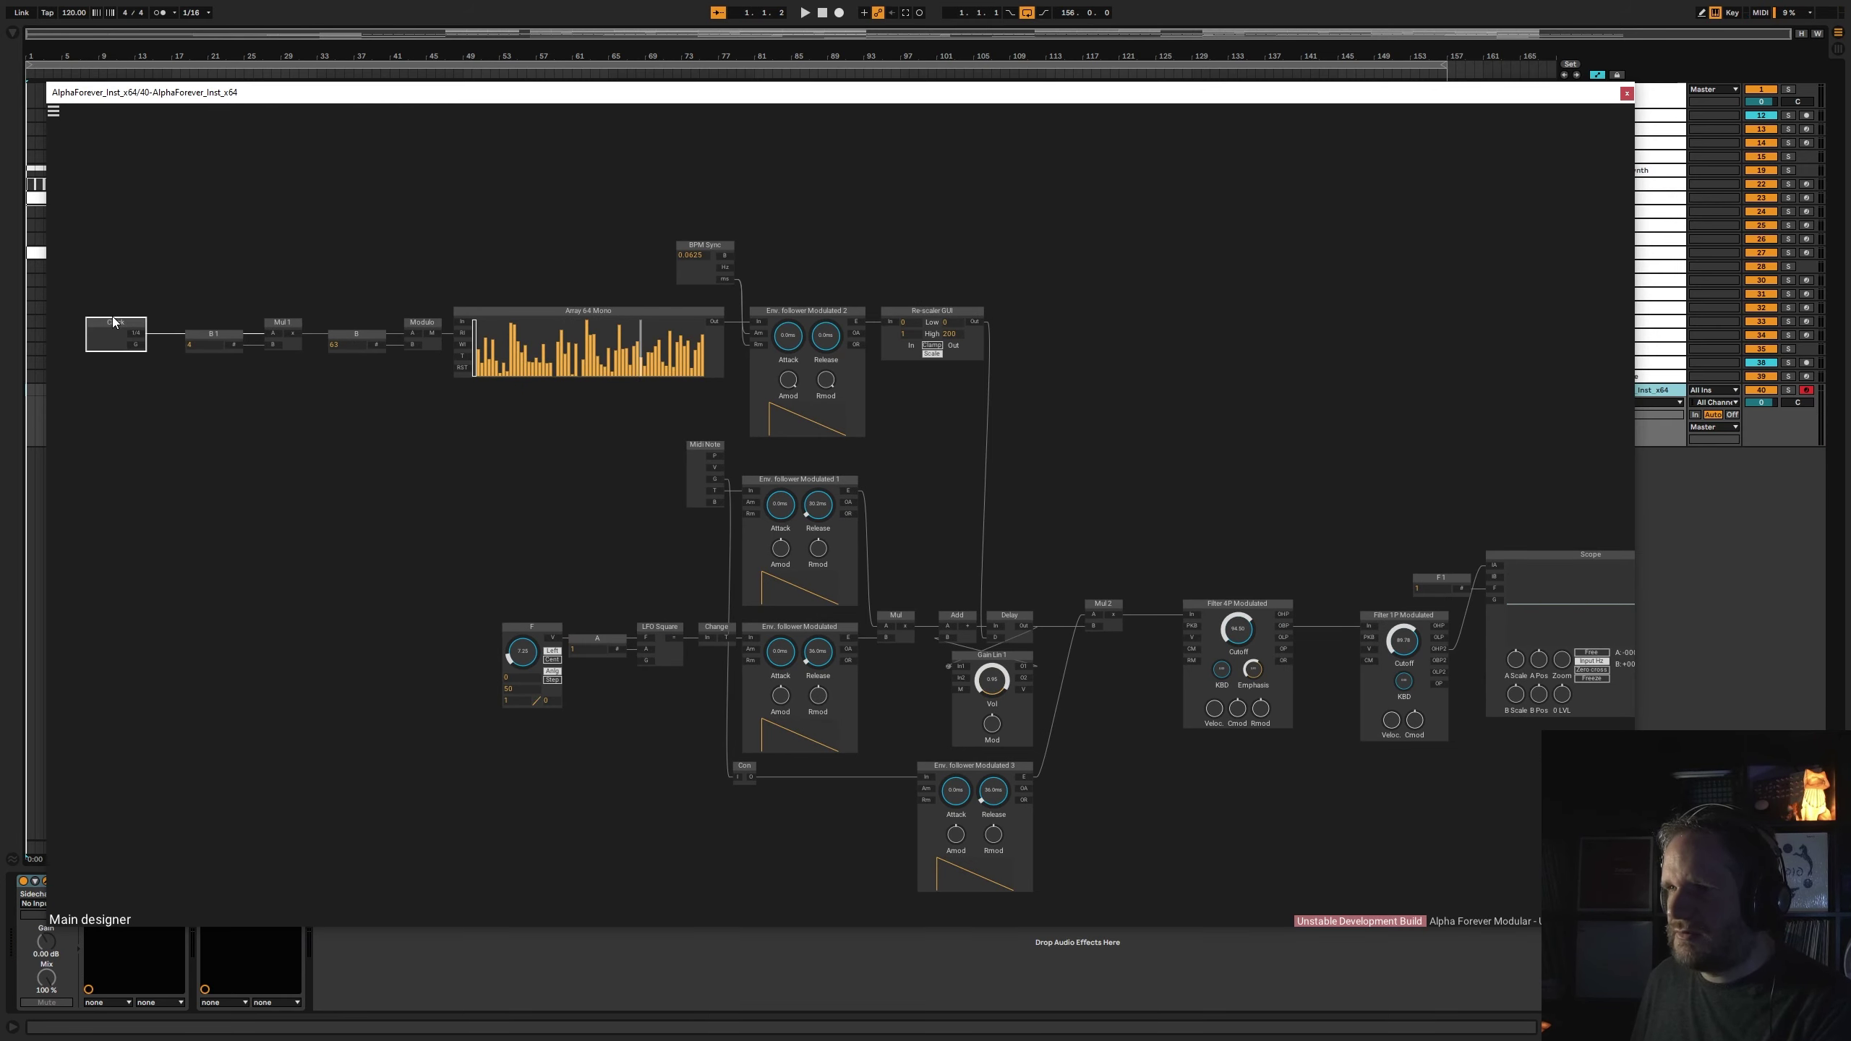
{"action": "left_click_drag", "start_coordinate": [330, 308], "coordinate": [517, 395]}
{"action": "key", "text": "ctrl+d"}
{"action": "left_click", "coordinate": [661, 413]}
- Set the duplicated B constant to 59 and connect Mul 1's output to the duplicated Modulo's A input
{"action": "left_click", "coordinate": [356, 434]}
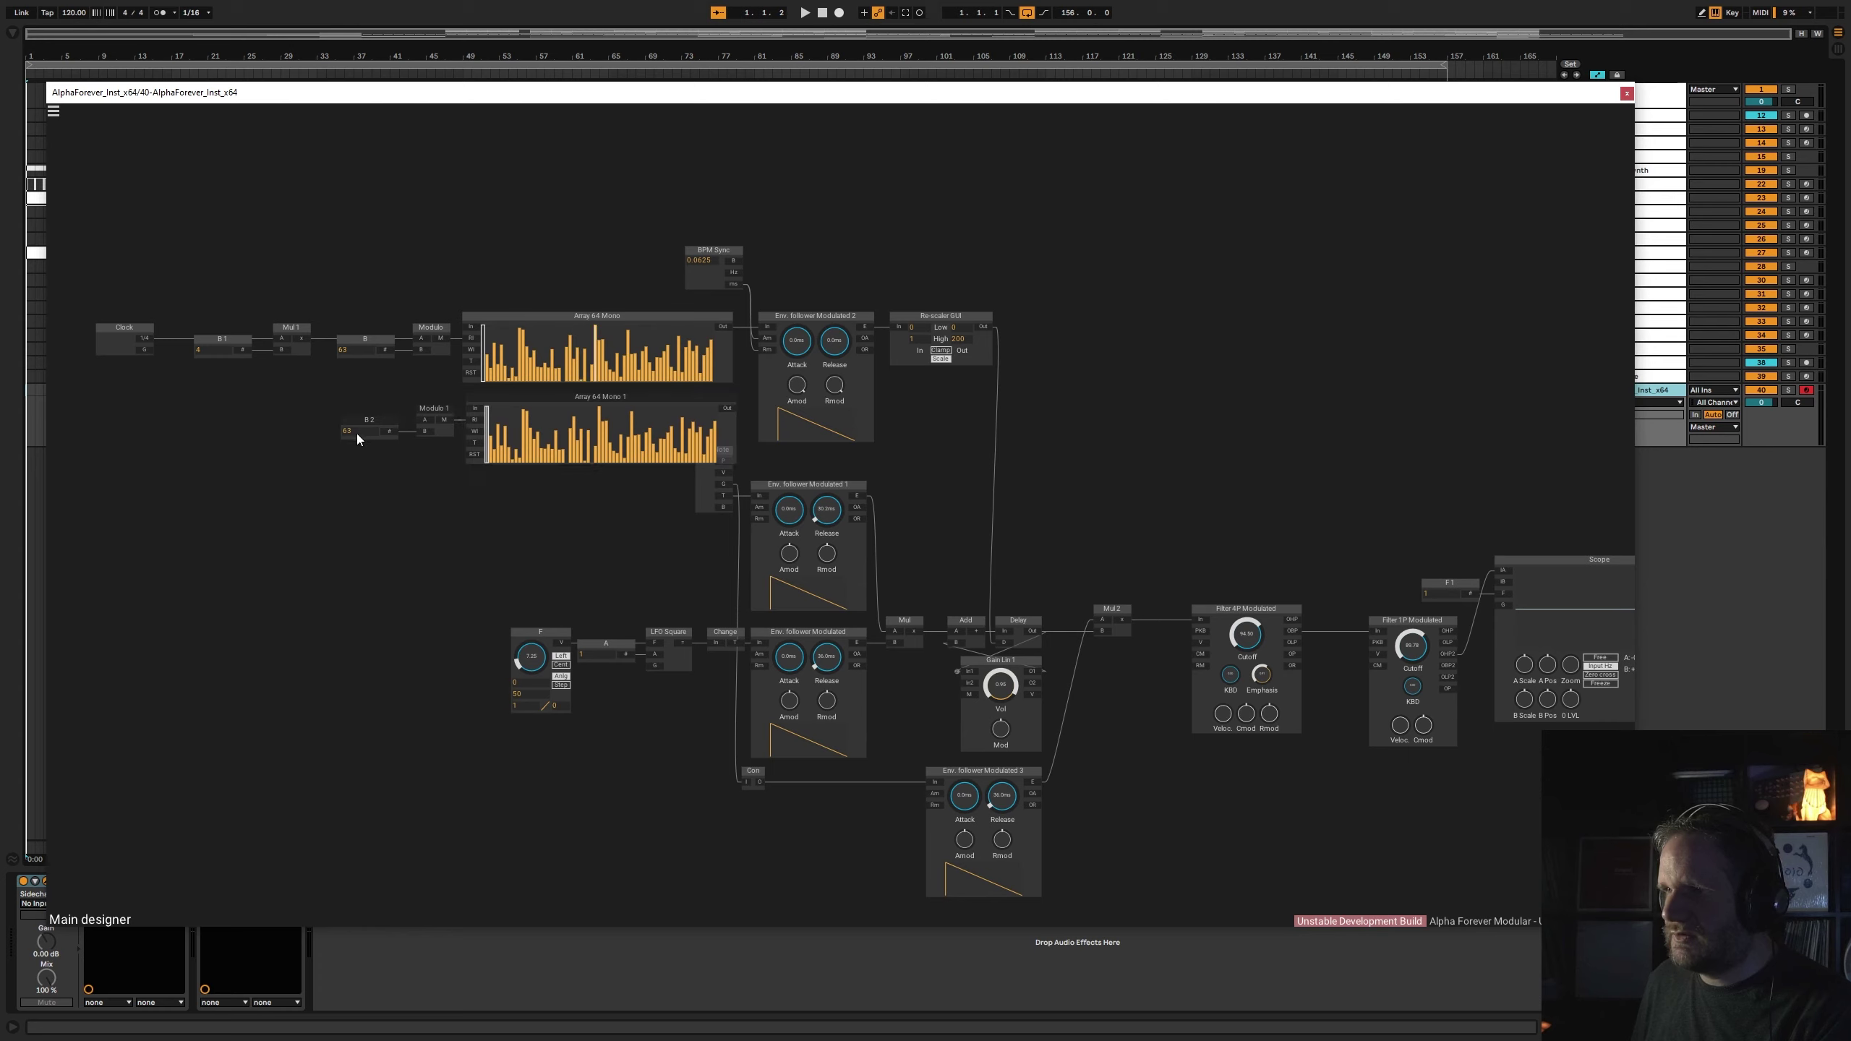
{"action": "double_click", "coordinate": [368, 430]}
{"action": "type", "text": "59"}
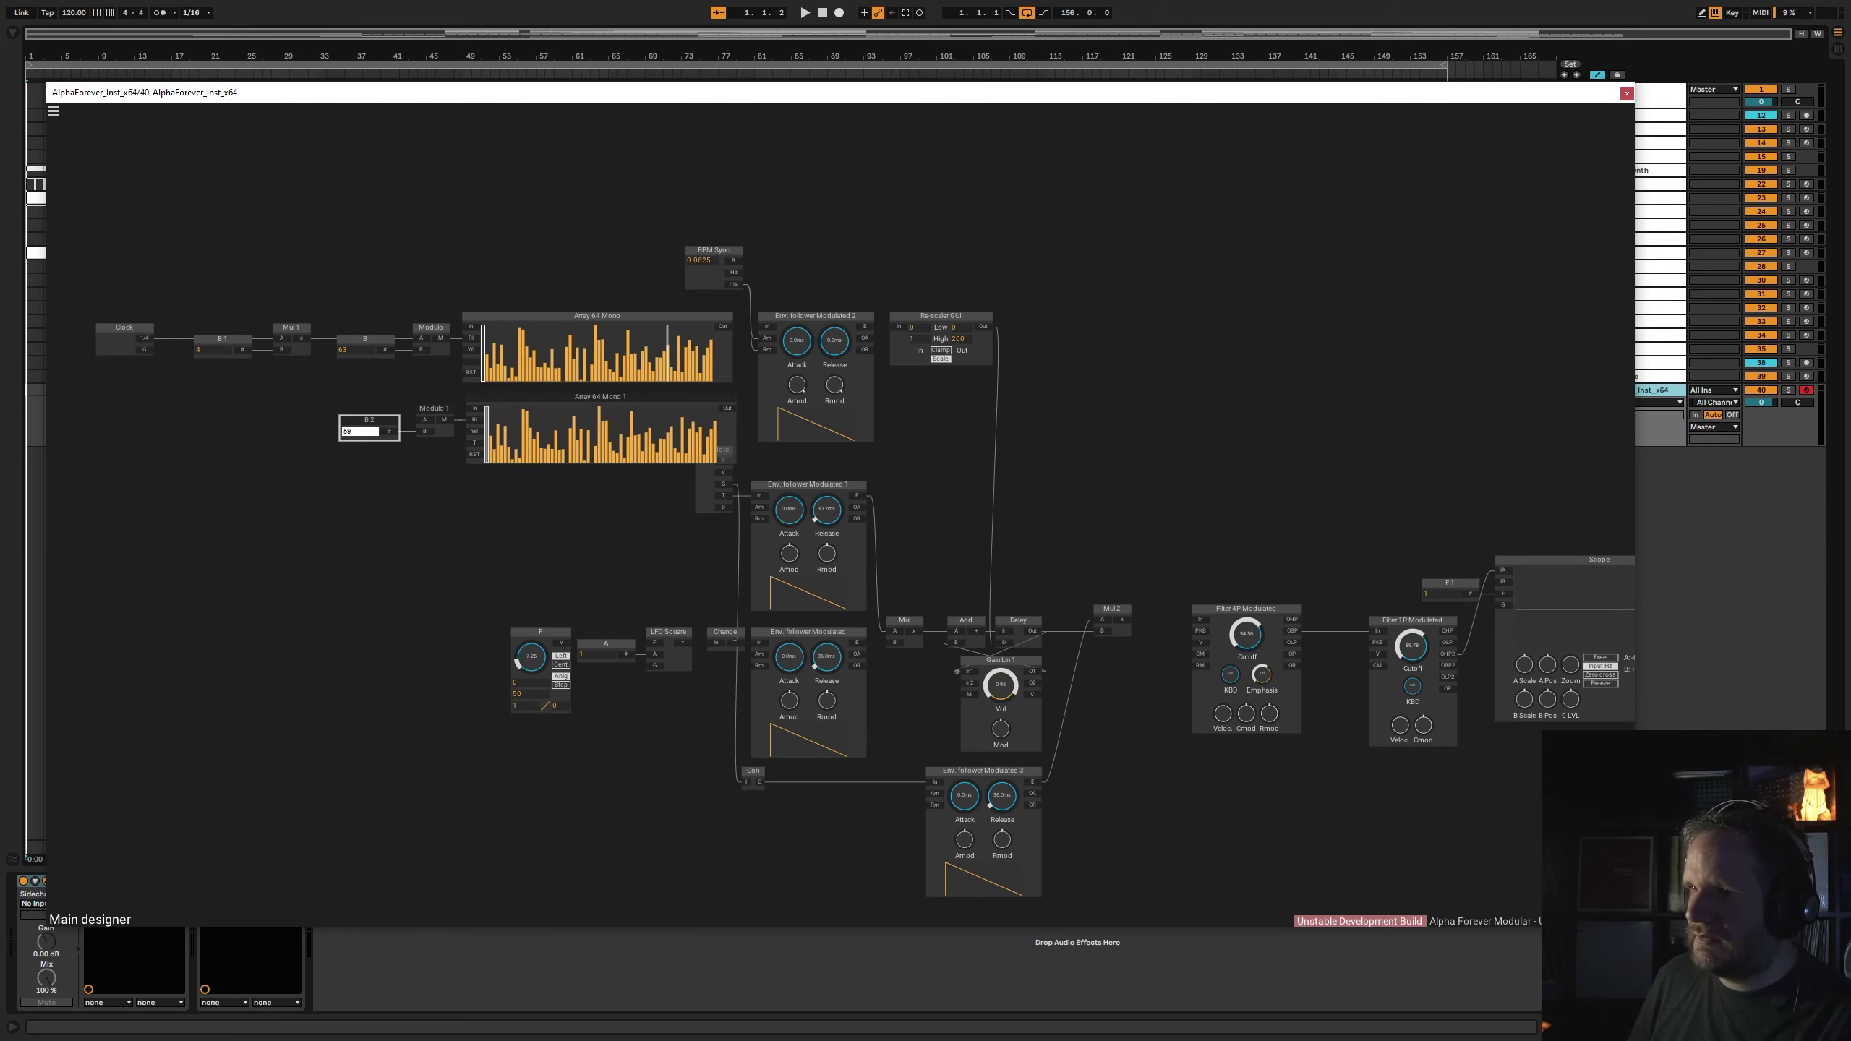
{"action": "left_click", "coordinate": [318, 347]}
{"action": "left_click", "coordinate": [303, 344]}
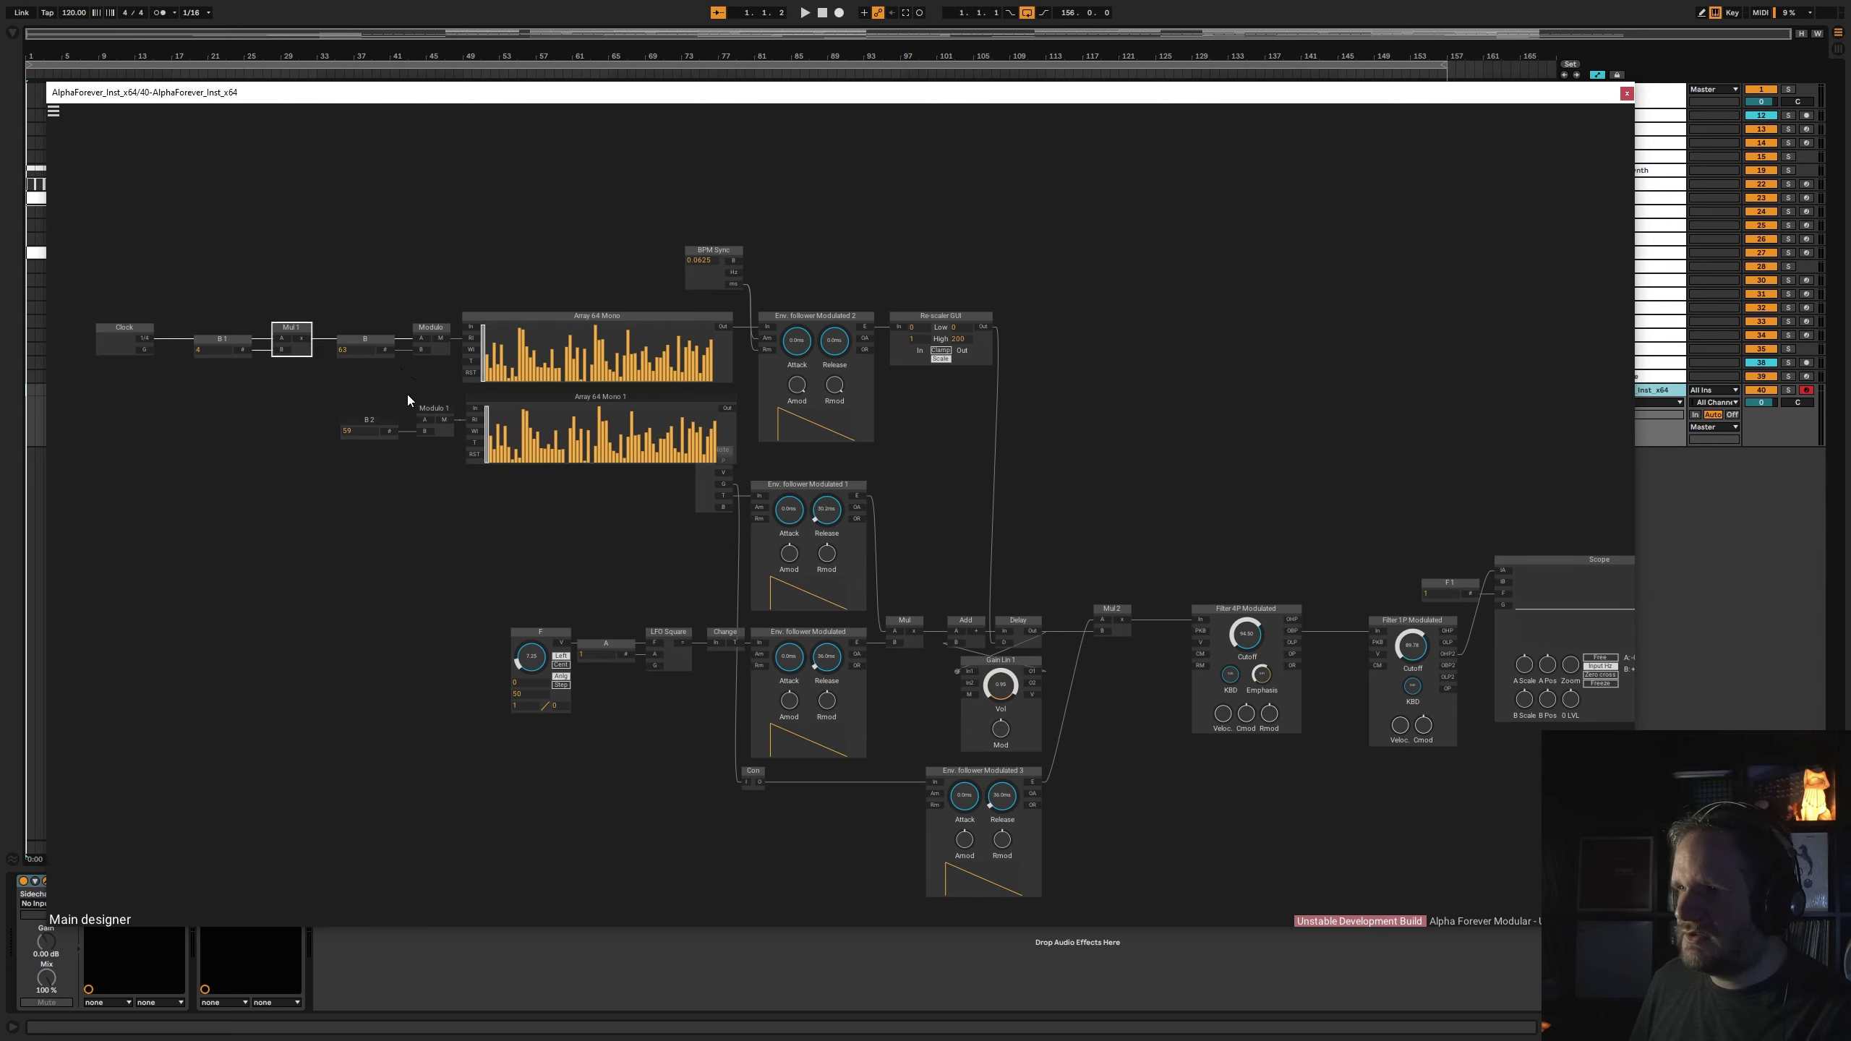
{"action": "left_click_drag", "start_coordinate": [426, 420], "coordinate": [301, 339]}
- Move the duplicated B, Modulo and Array 64 Mono modules left, clear of the MIDI Note module
{"action": "left_click_drag", "start_coordinate": [431, 537], "coordinate": [342, 517]}
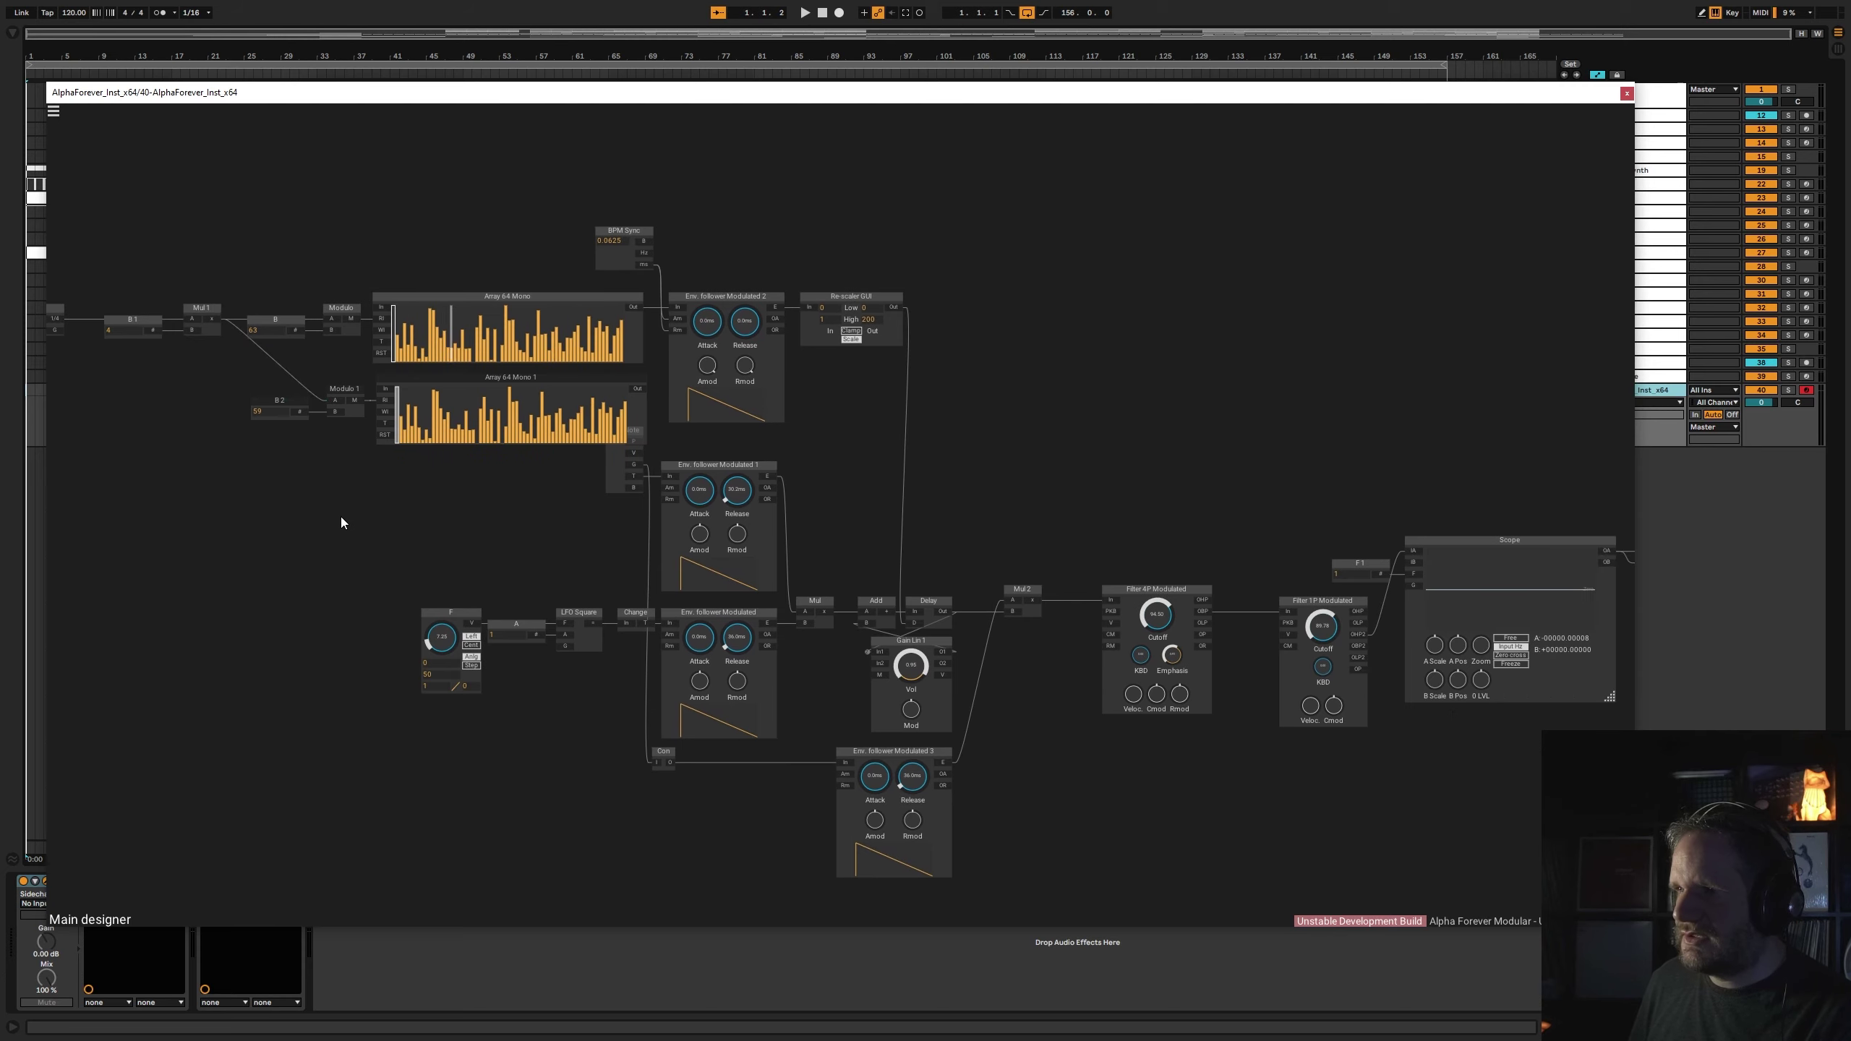
{"action": "left_click_drag", "start_coordinate": [240, 356], "coordinate": [685, 462]}
{"action": "left_click_drag", "start_coordinate": [602, 379], "coordinate": [510, 381]}
{"action": "left_click", "coordinate": [934, 403]}
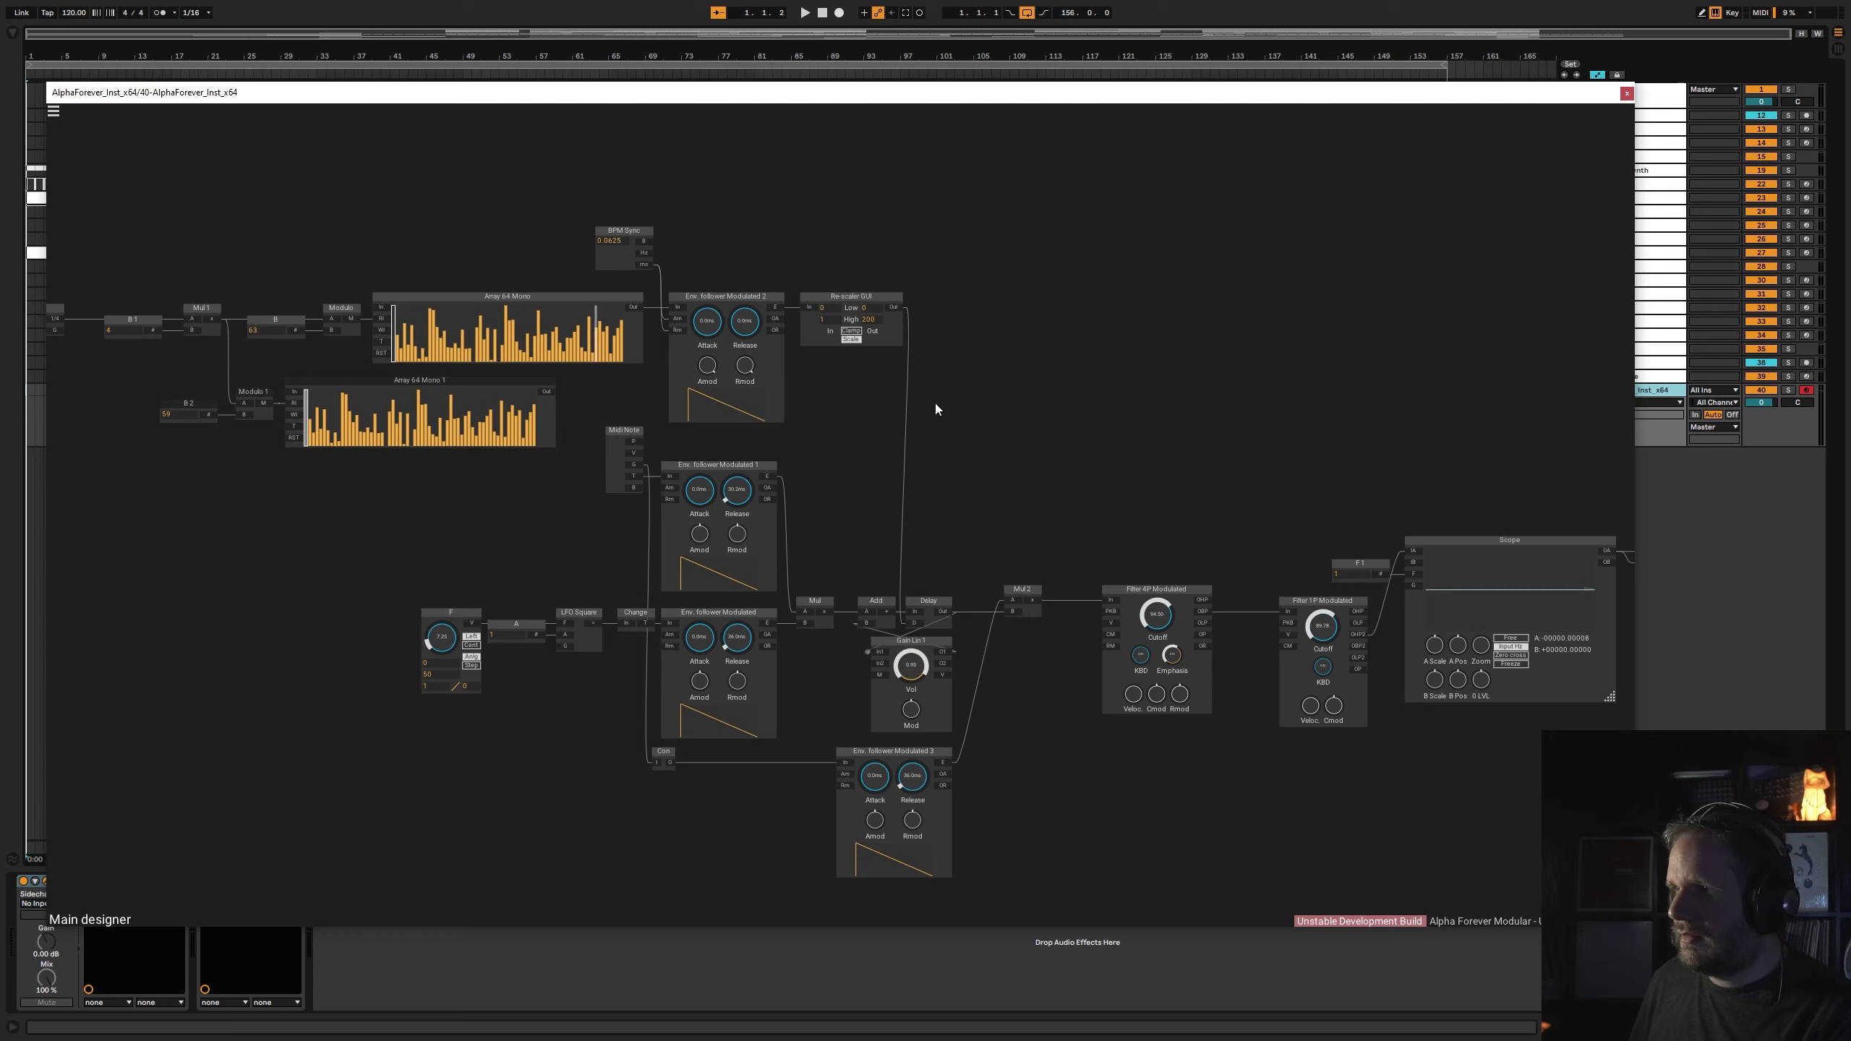
- Duplicate the Env. follower Modulated 2 module that smooths the upper array's output
{"action": "right_click", "coordinate": [547, 394]}
{"action": "left_click", "coordinate": [733, 273]}
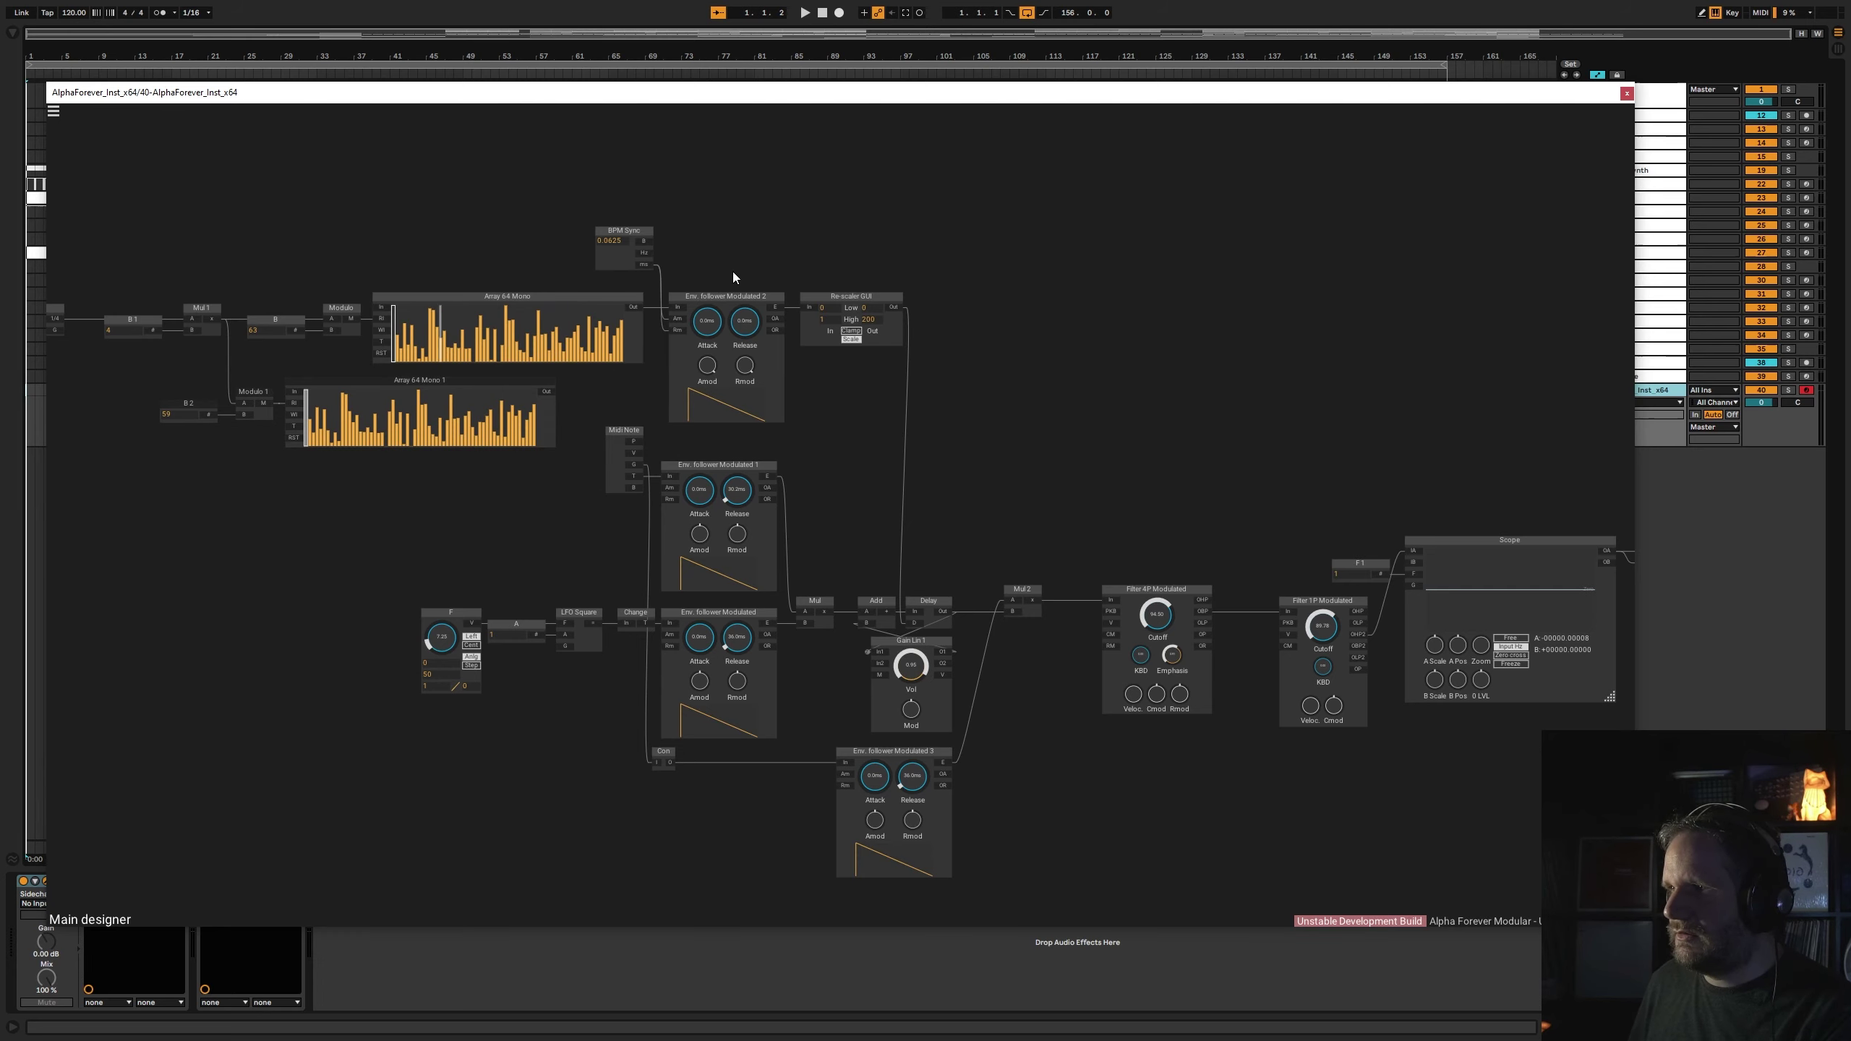
{"action": "left_click", "coordinate": [683, 298]}
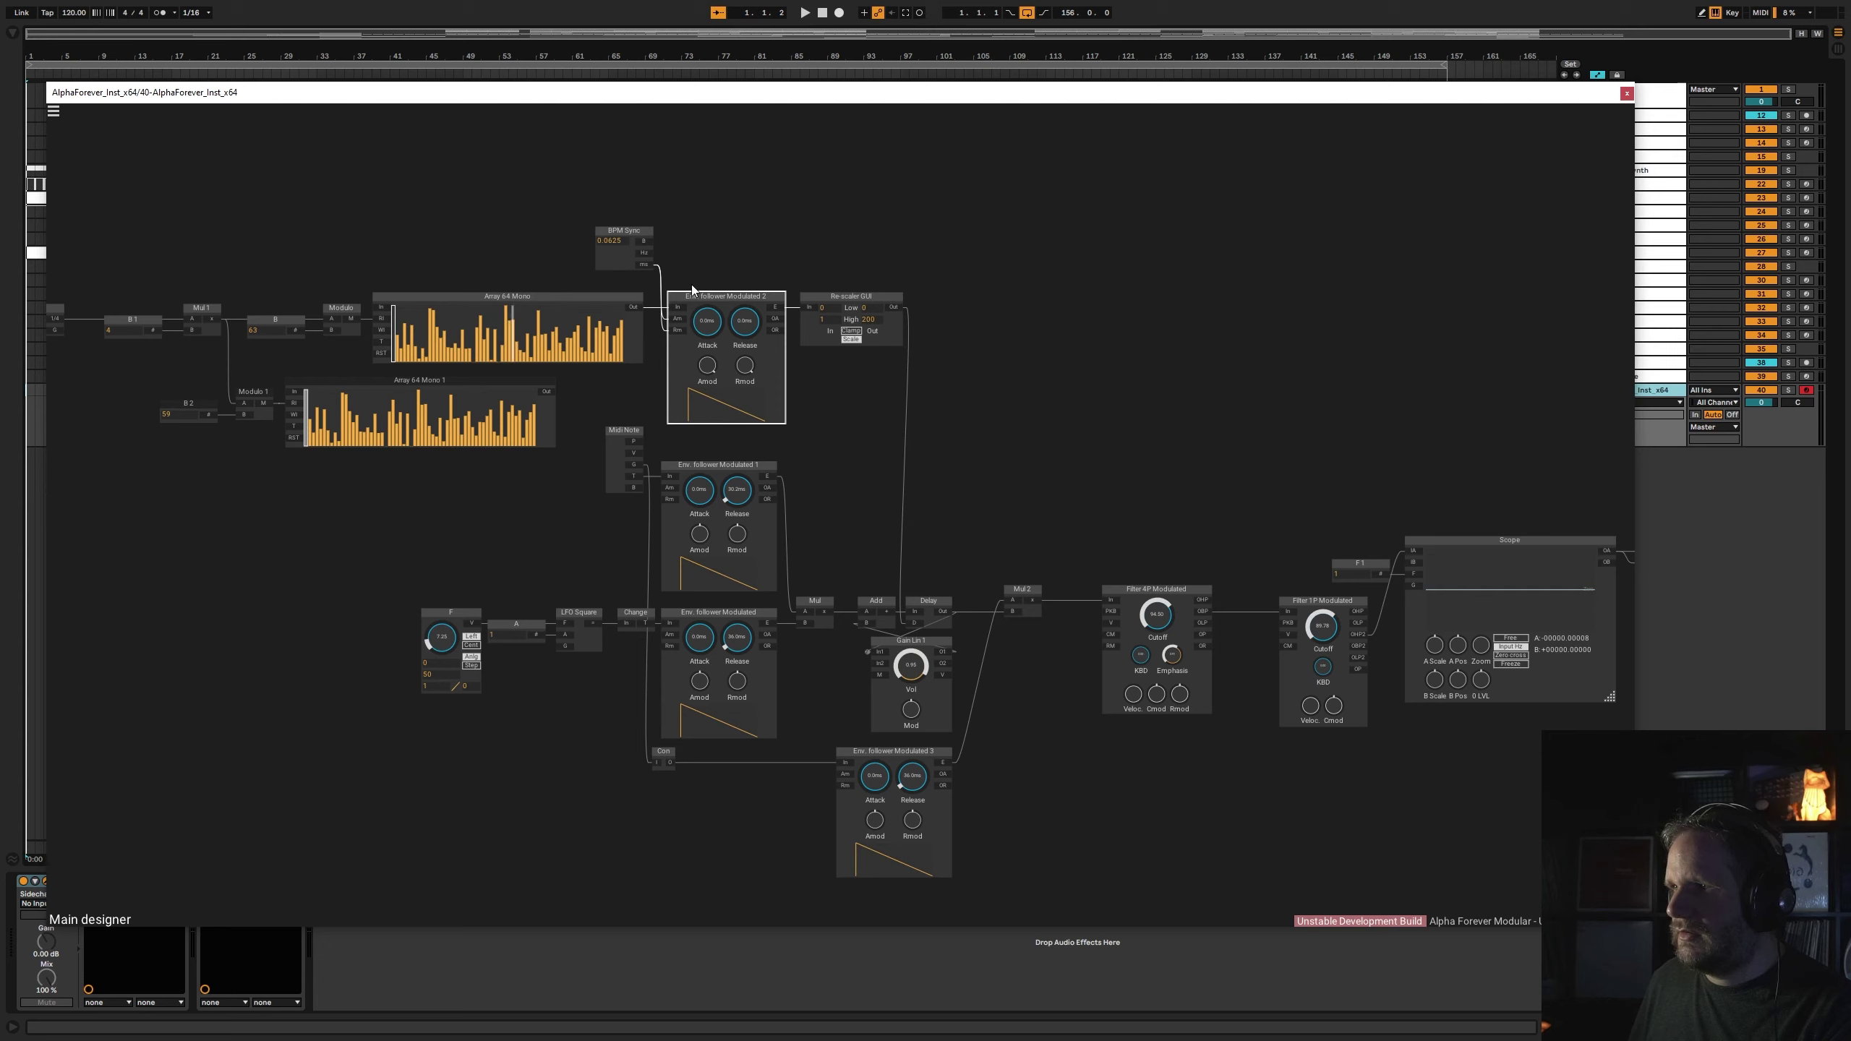
{"action": "left_click", "coordinate": [640, 233], "text": "shift"}
{"action": "left_click", "coordinate": [723, 256]}
{"action": "left_click", "coordinate": [703, 299]}
{"action": "key", "text": "ctrl+c"}
{"action": "key", "text": "ctrl+v"}
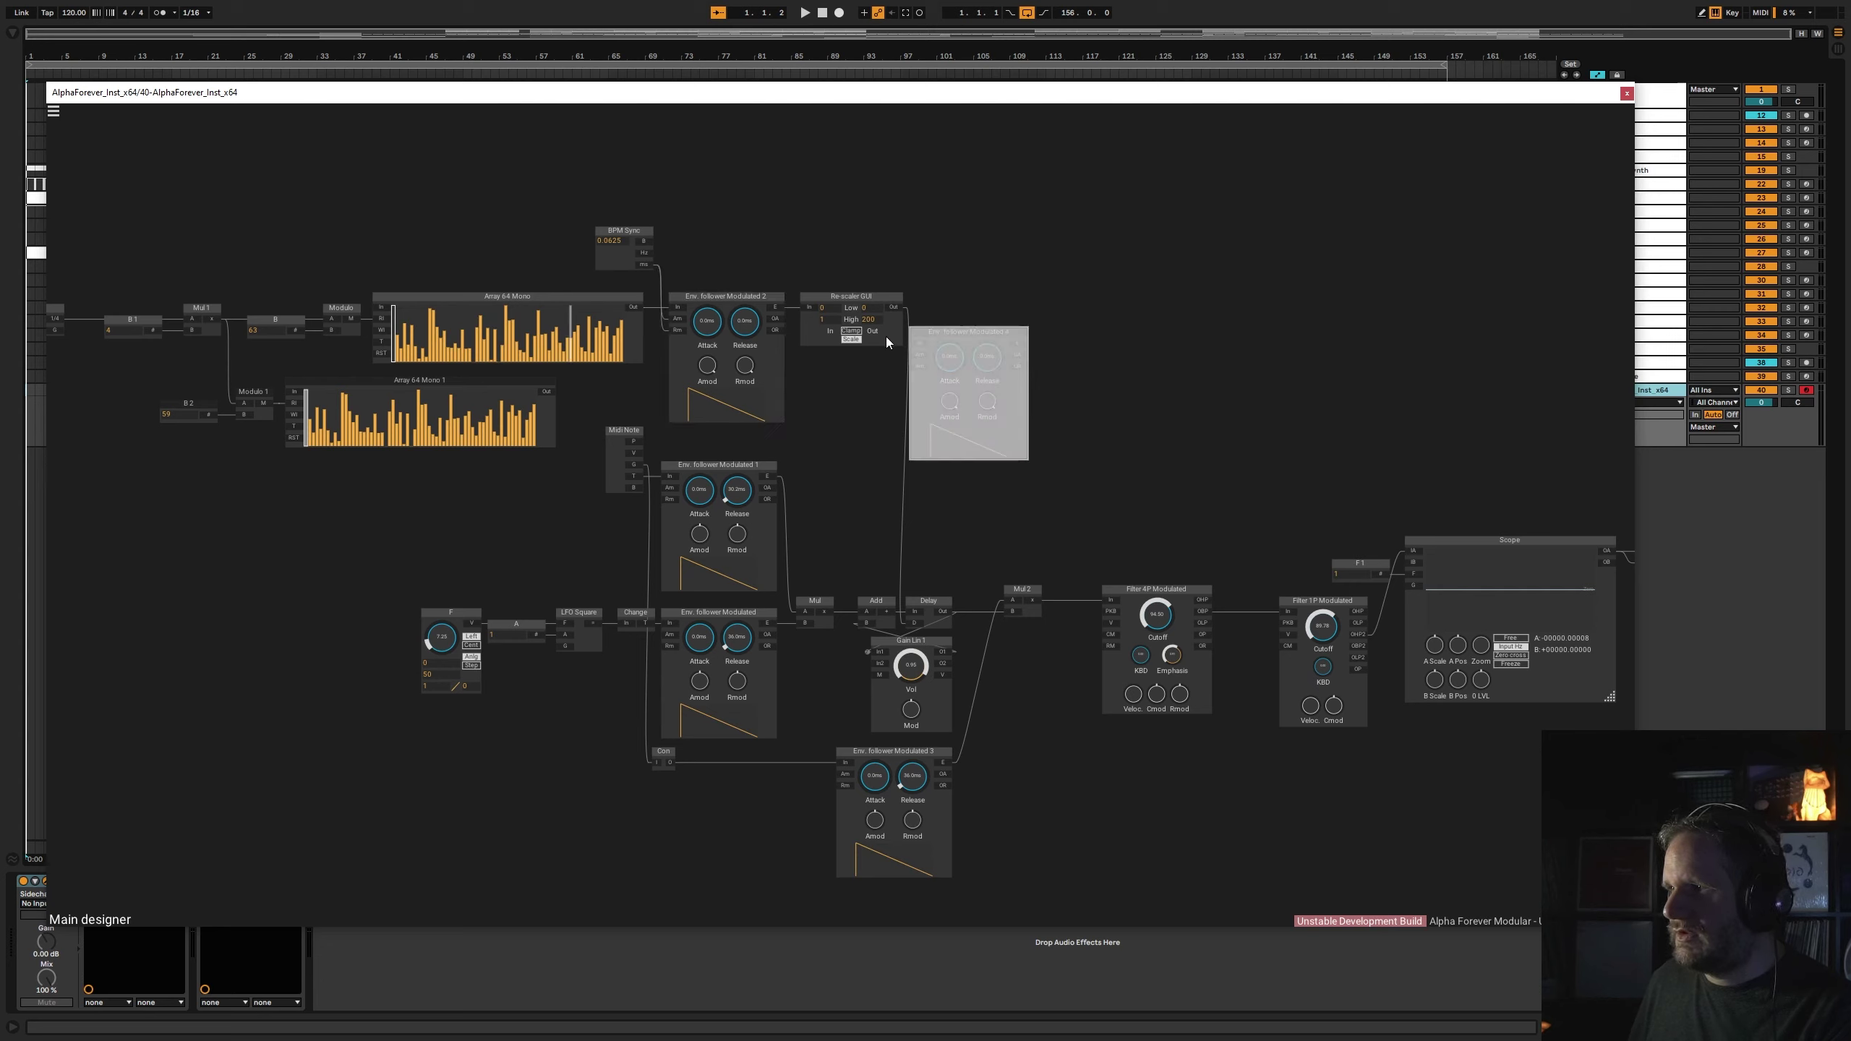
- Feed Array 64 Mono 1 and Env. follower Modulated 2's OA and OR outputs into the duplicated follower, and move it below the Re-scaler GUI
{"action": "left_click_drag", "start_coordinate": [548, 392], "coordinate": [922, 344]}
{"action": "left_click", "coordinate": [902, 382]}
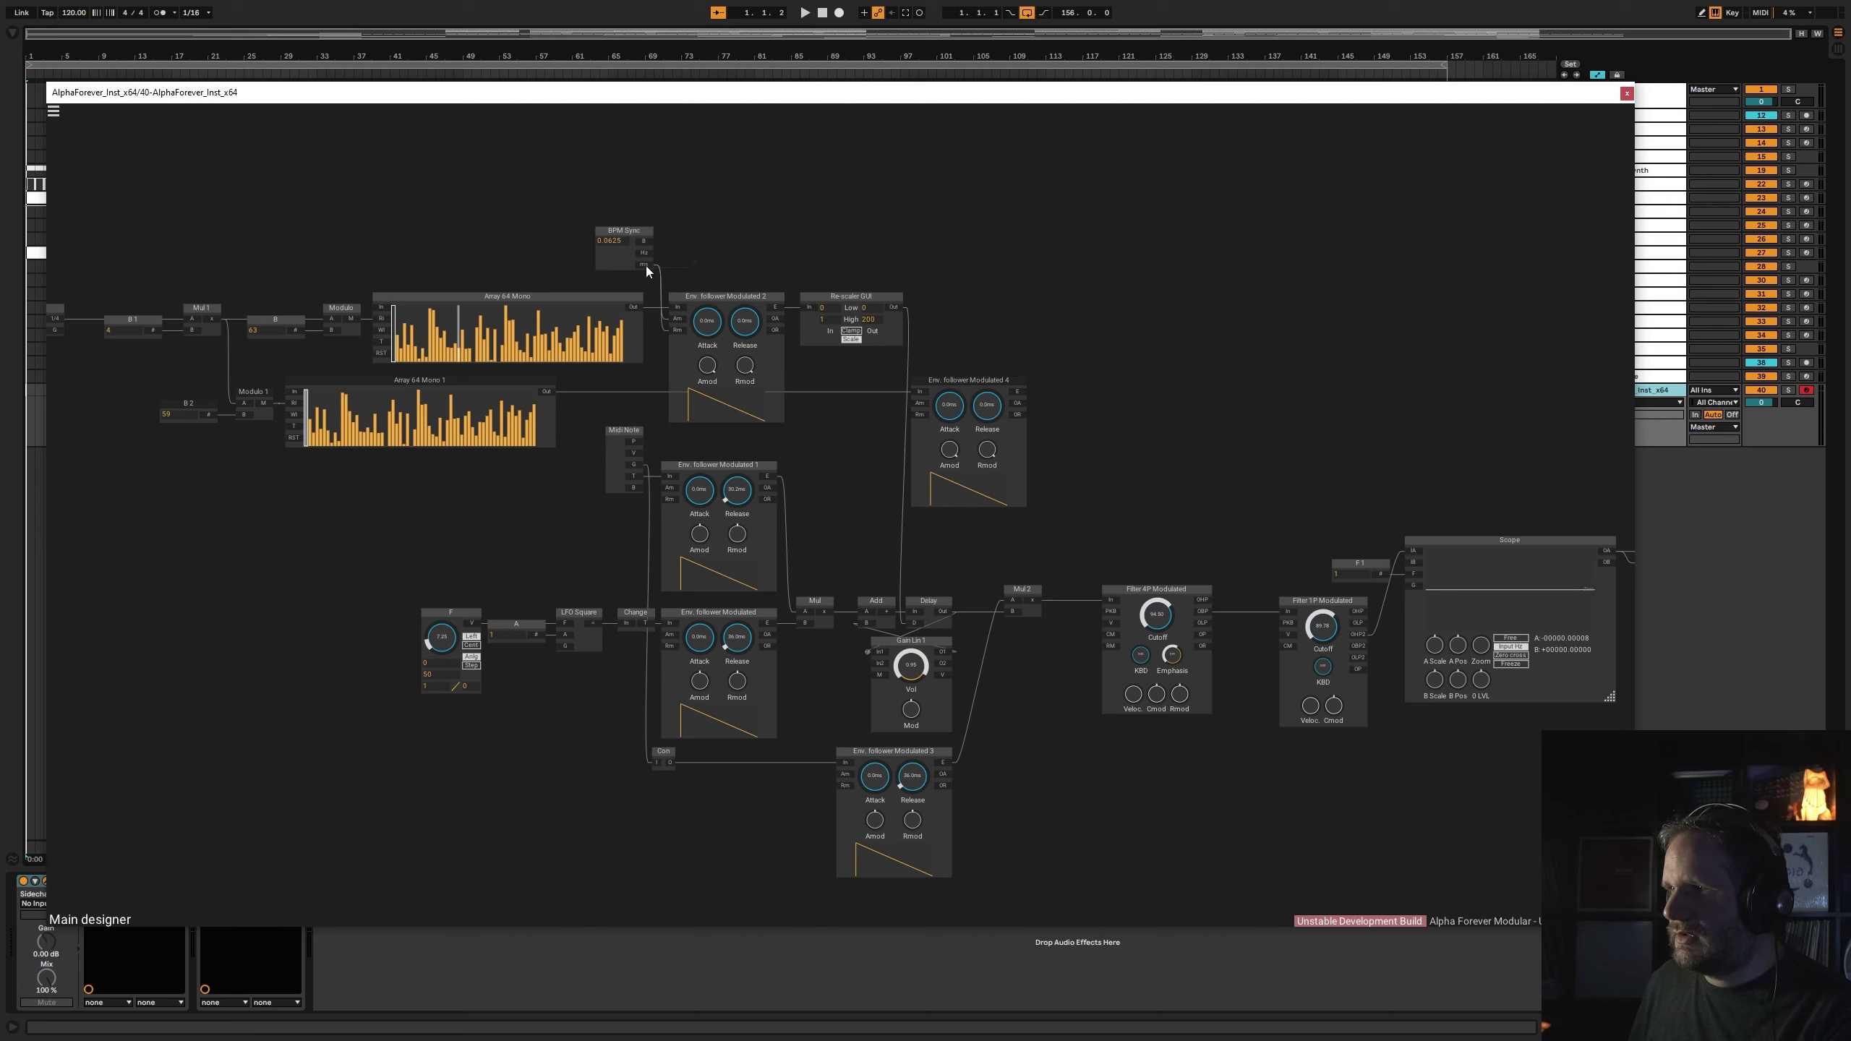
{"action": "left_click_drag", "start_coordinate": [776, 319], "coordinate": [859, 379]}
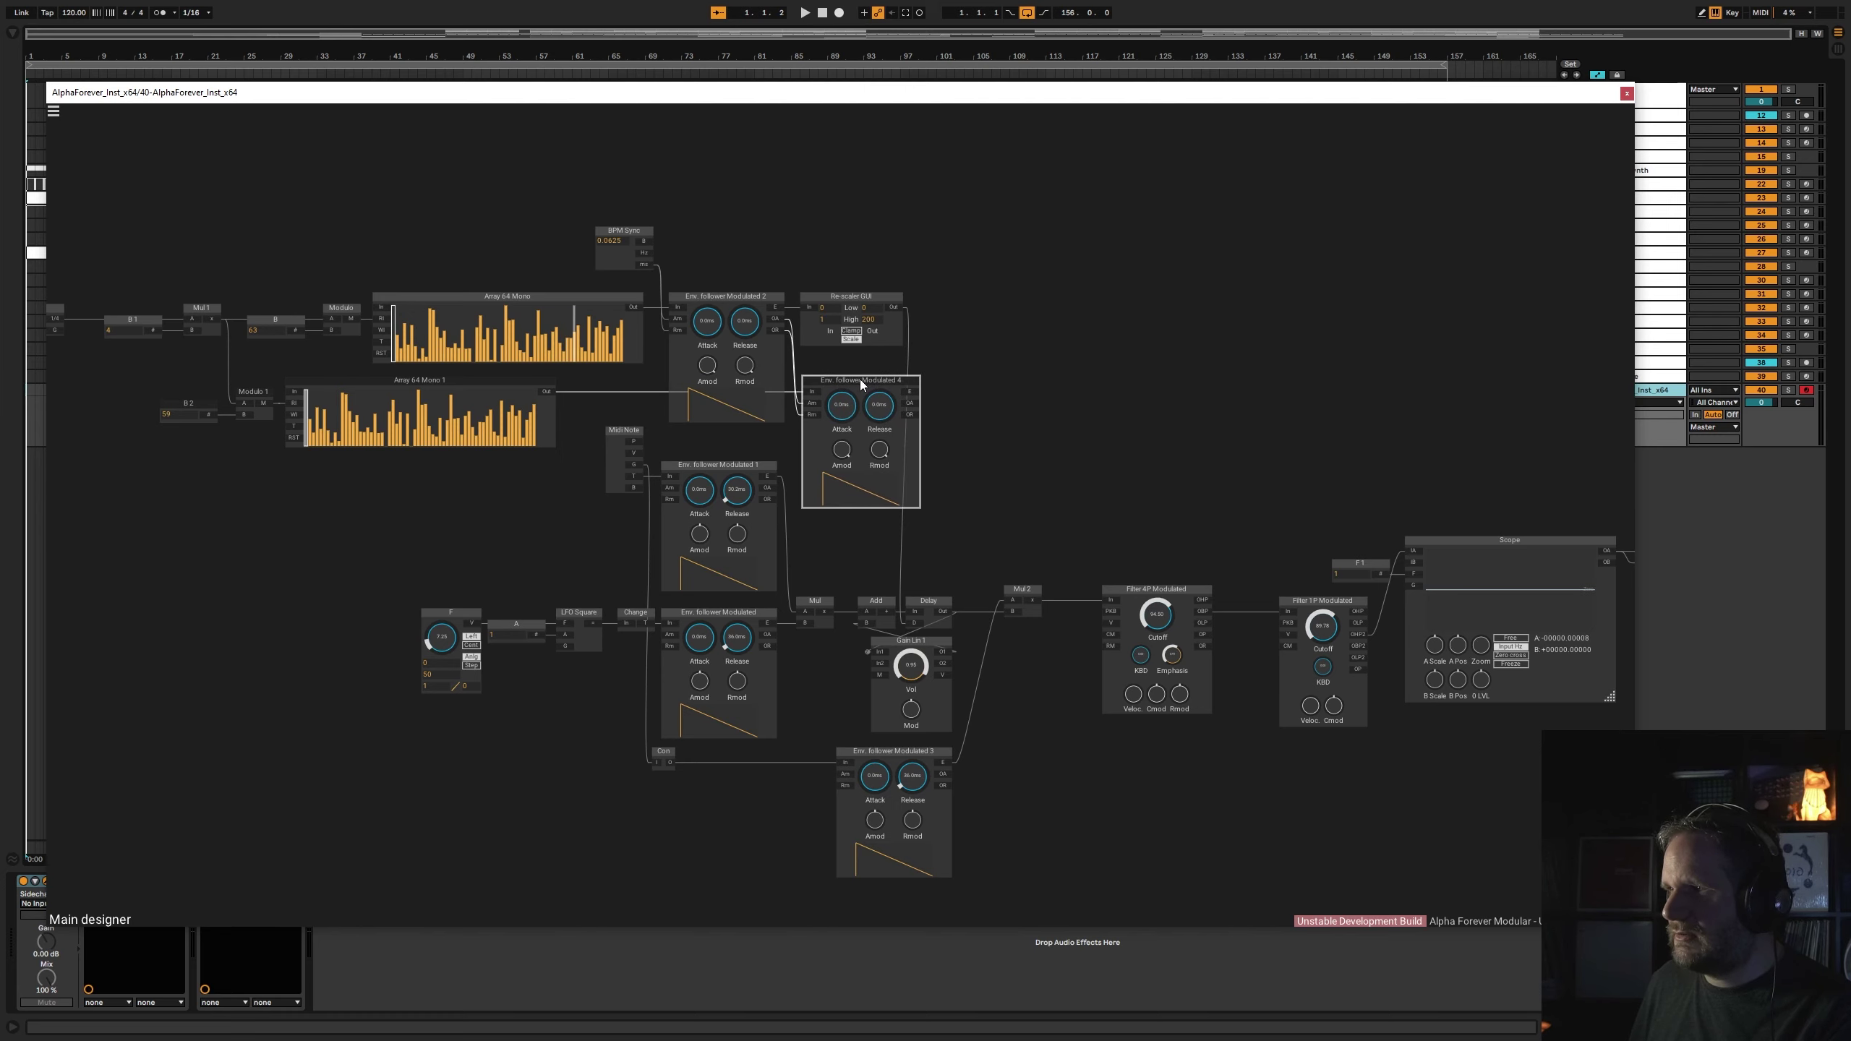
{"action": "left_click_drag", "start_coordinate": [1012, 425], "coordinate": [847, 424]}
- Duplicate the Re-scaler GUI and connect Env. follower Modulated 4's E output to the copy's input
{"action": "left_click", "coordinate": [707, 299]}
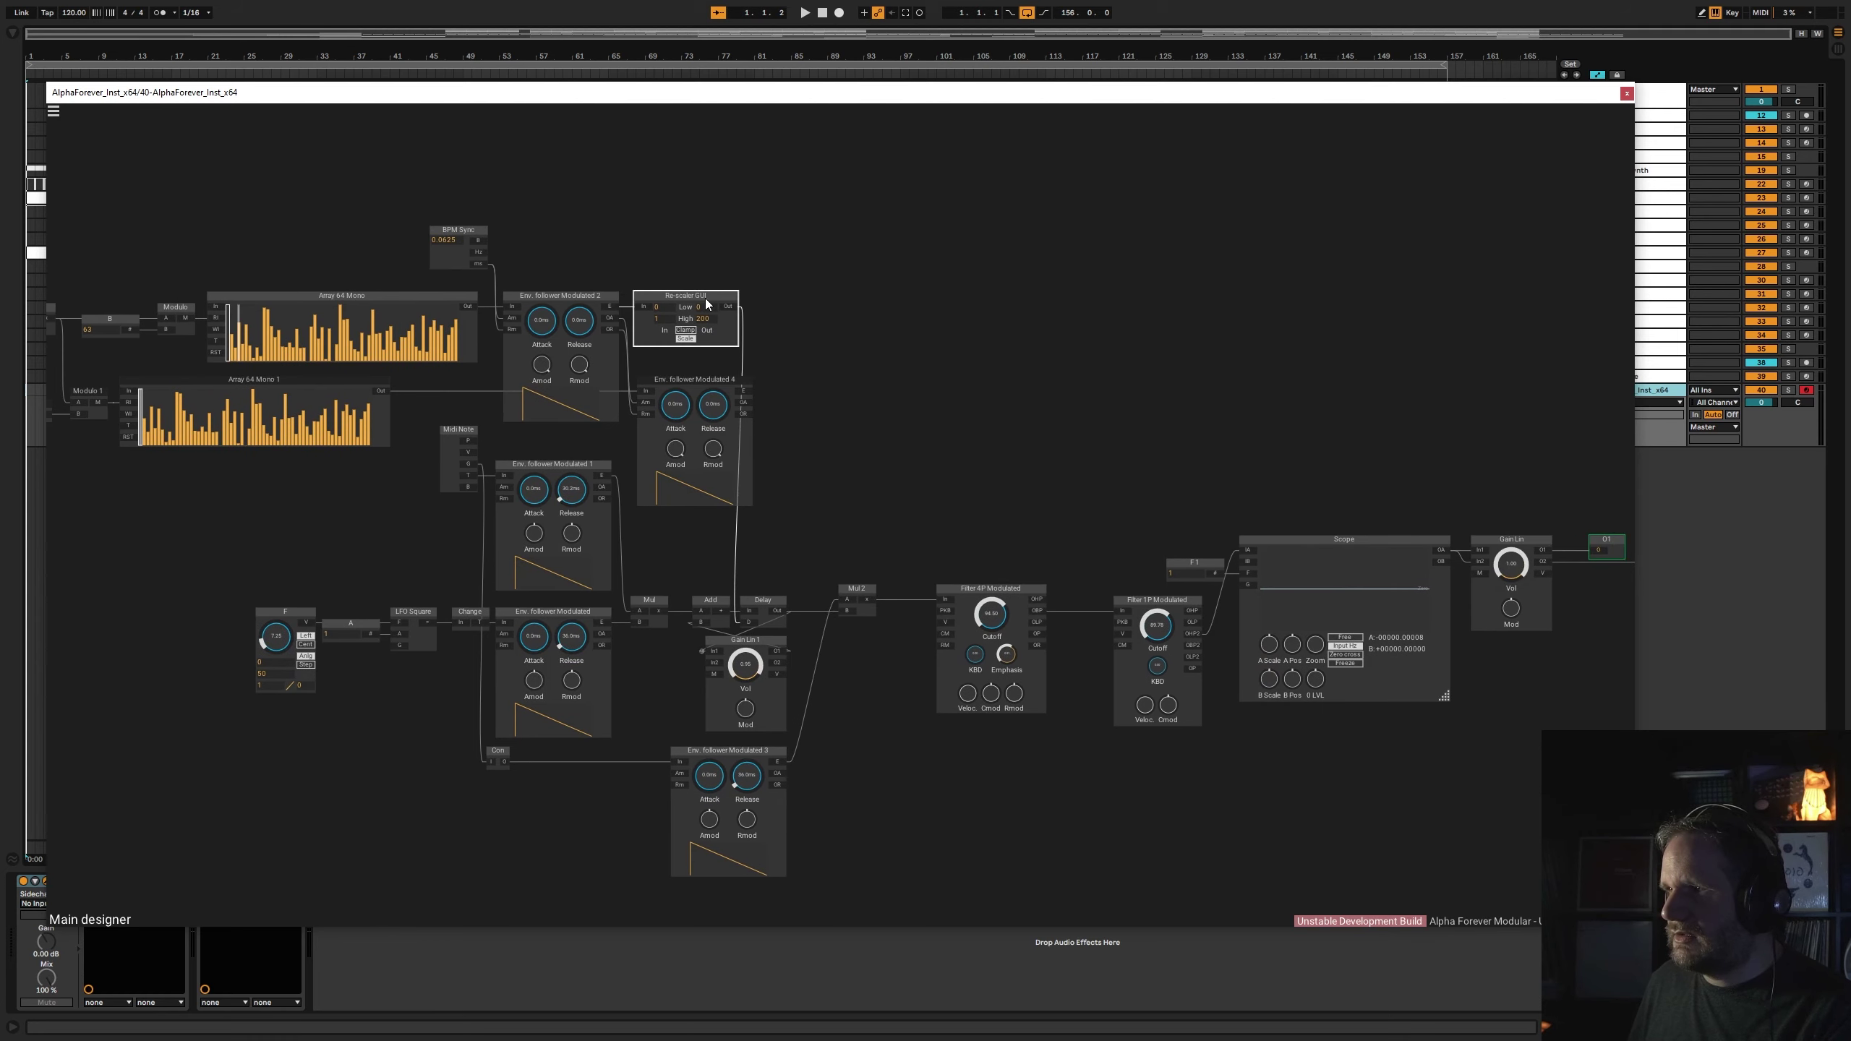
{"action": "key", "text": "ctrl+c"}
{"action": "key", "text": "ctrl+v"}
{"action": "left_click_drag", "start_coordinate": [745, 398], "coordinate": [887, 379]}
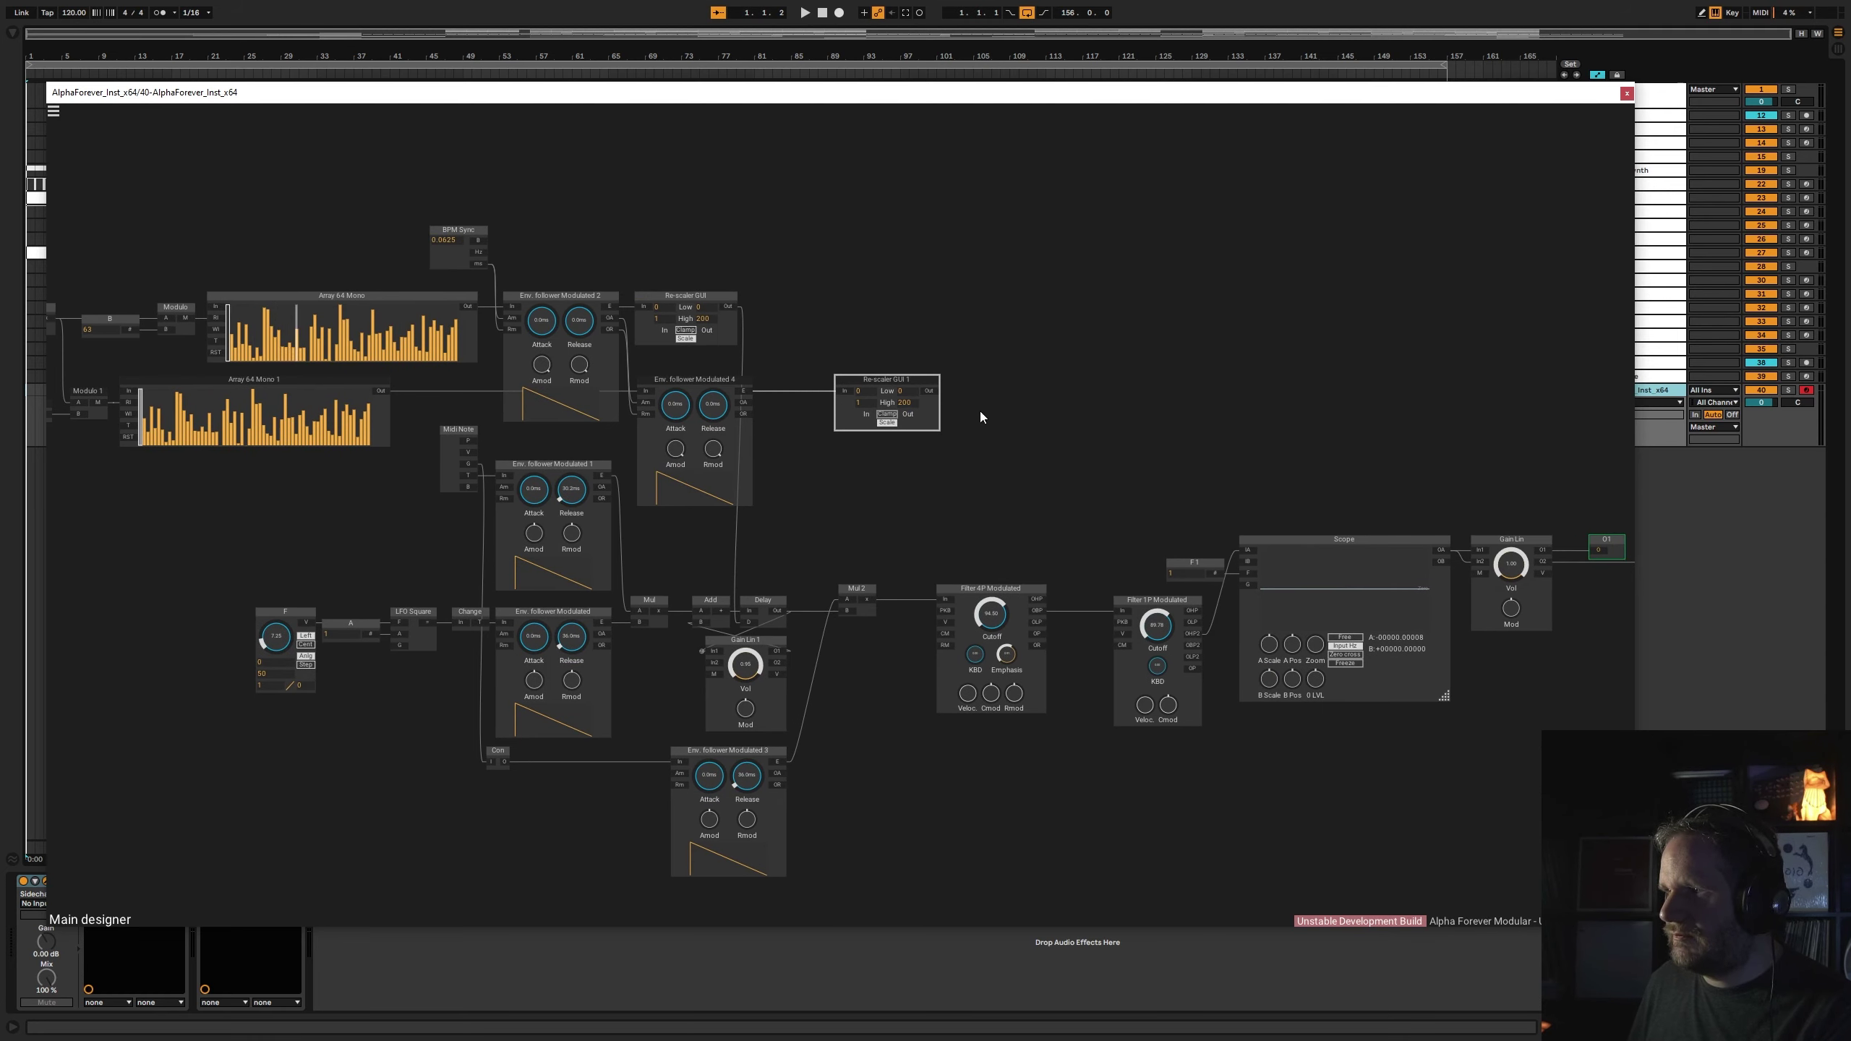
- Try a lower Filter 4P Modulated cutoff, and set Re-scaler GUI 1's output range to Low 40 and High 130
{"action": "scroll", "coordinate": [989, 525], "scroll_direction": "up", "scroll_amount": 4}
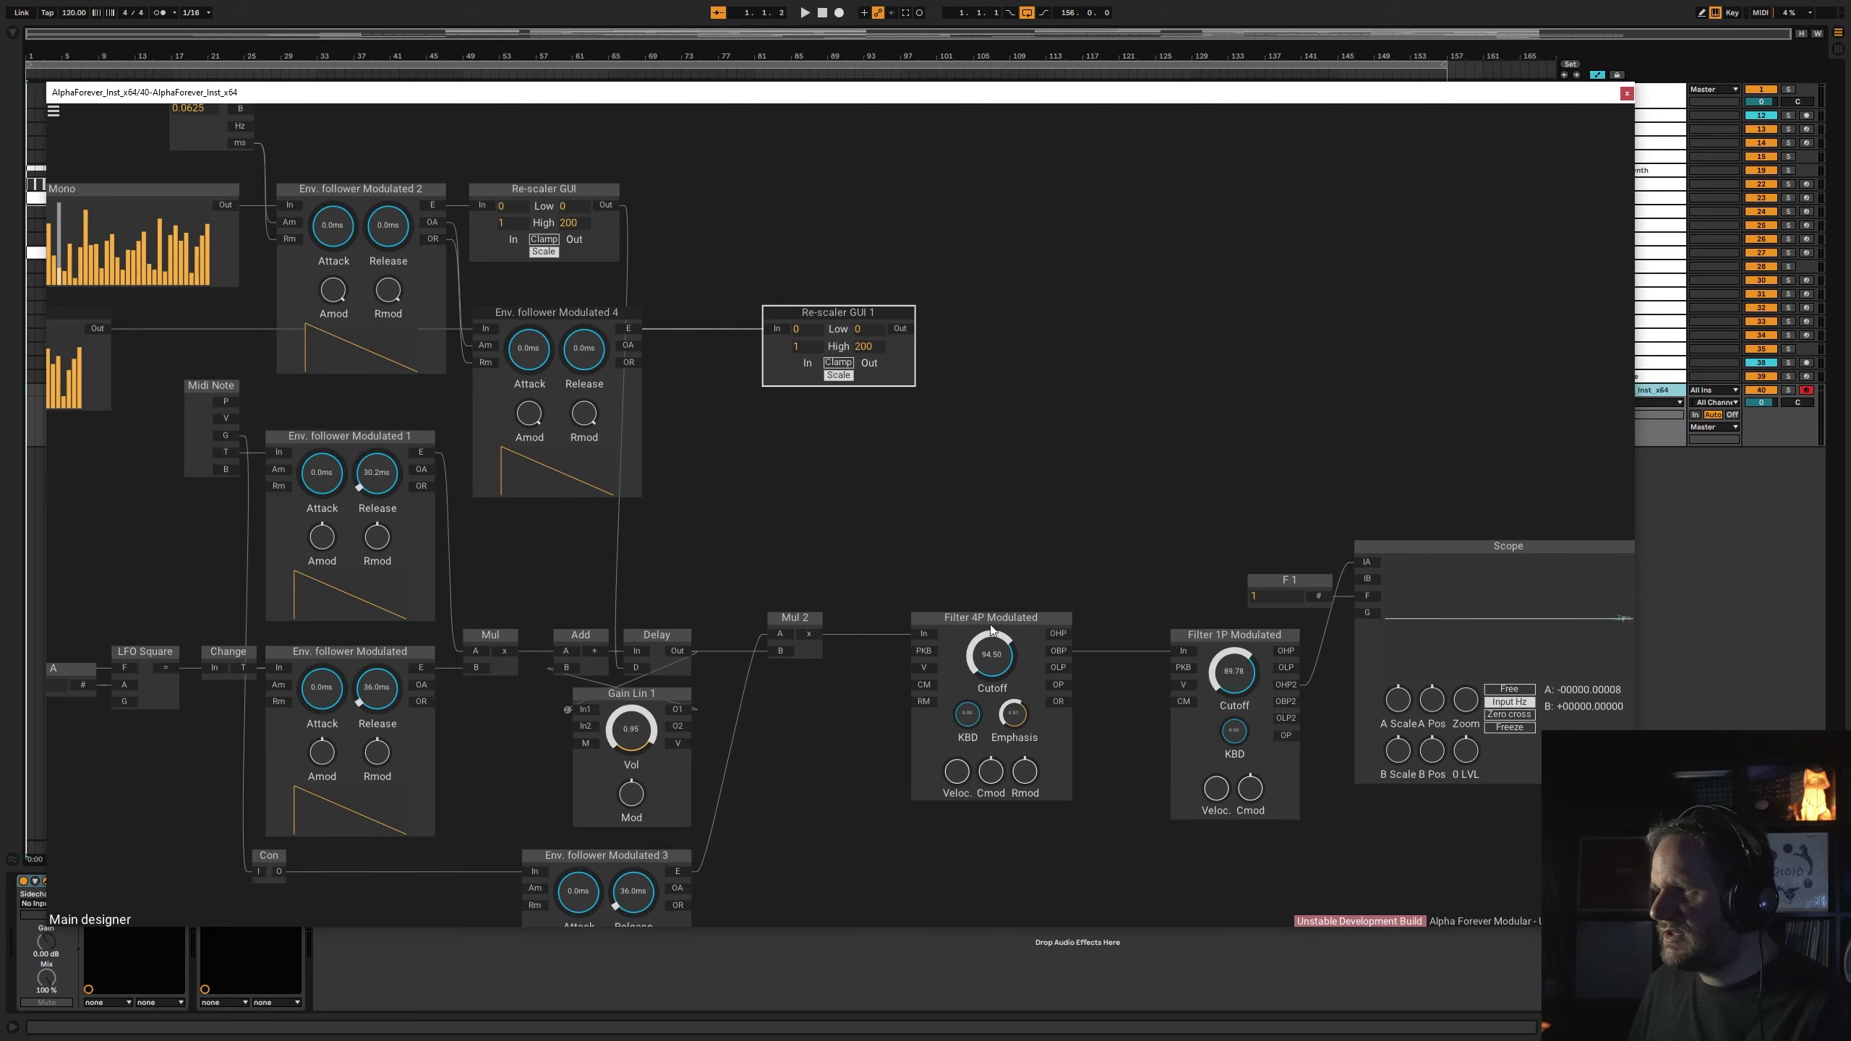
{"action": "mouse_move", "coordinate": [992, 653]}
{"action": "left_mouse_down"}
{"action": "mouse_move", "coordinate": [1005, 702]}
{"action": "mouse_move", "coordinate": [1008, 638]}
{"action": "mouse_move", "coordinate": [1012, 680]}
{"action": "left_mouse_up"}
{"action": "double_click", "coordinate": [865, 329]}
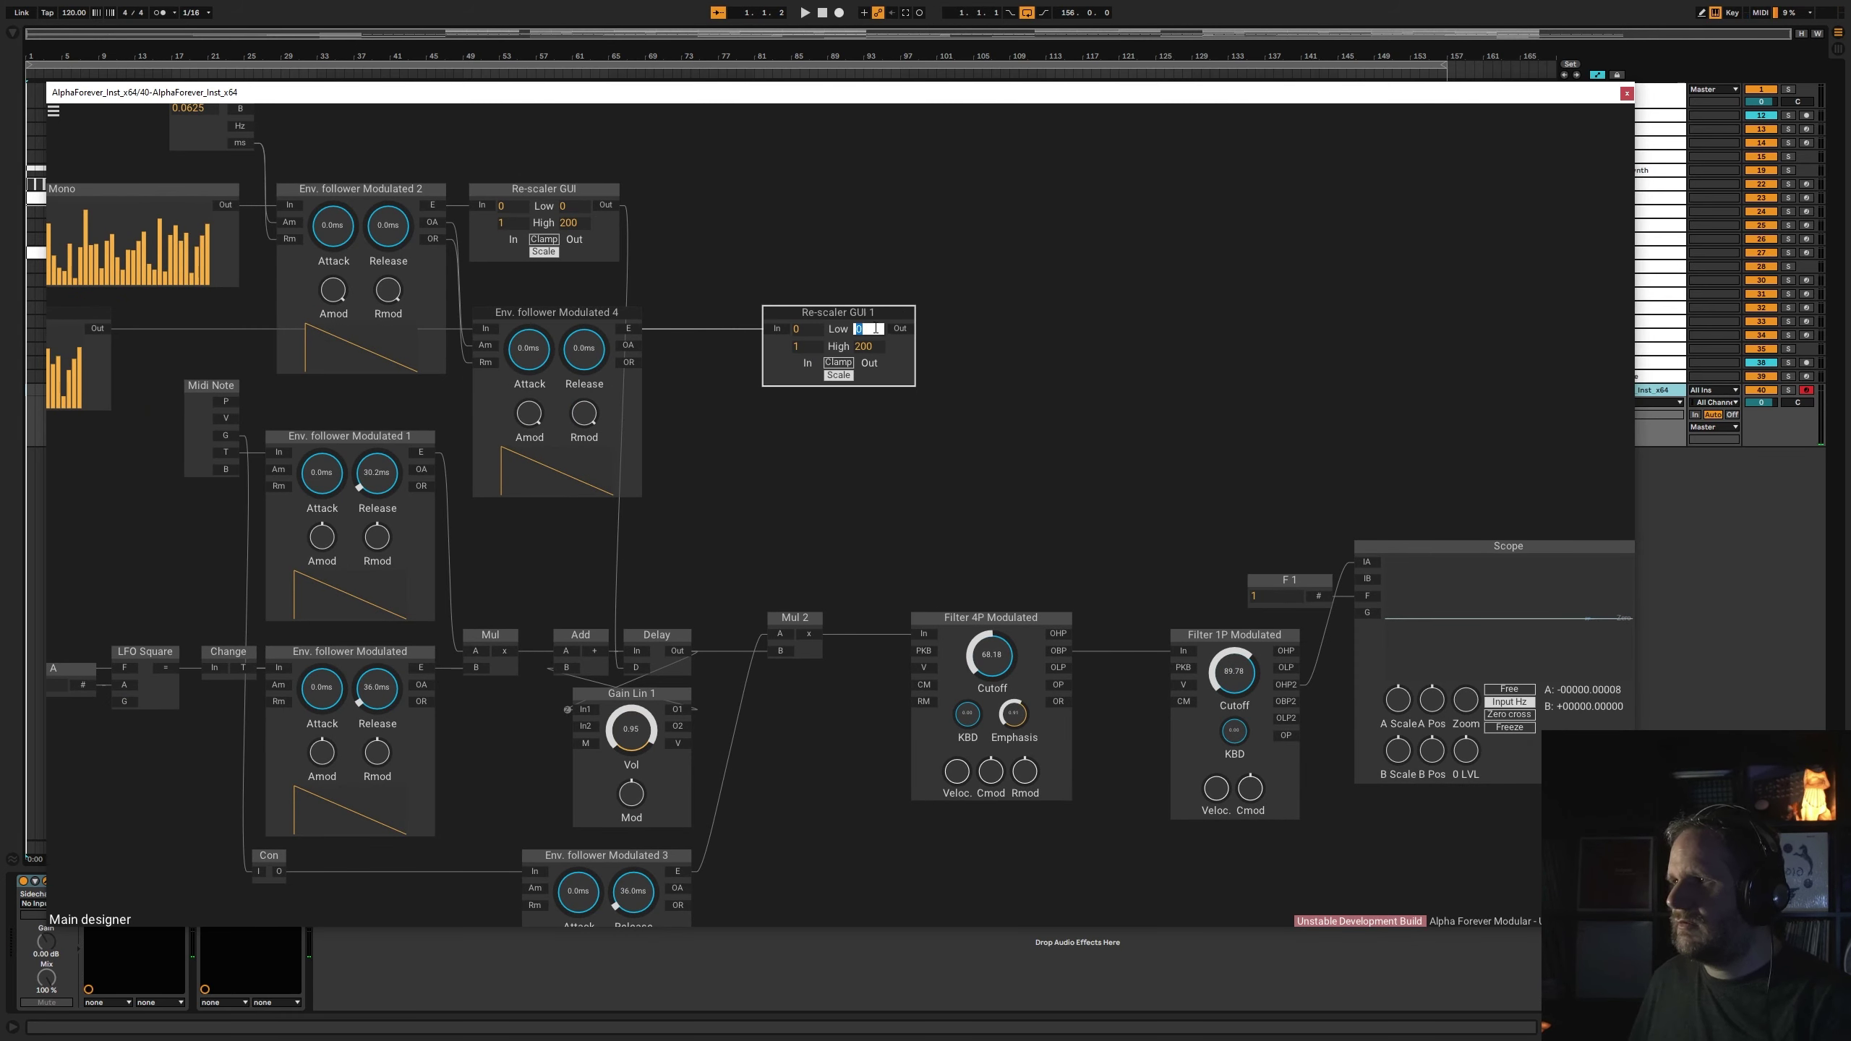
{"action": "type", "text": "4"}
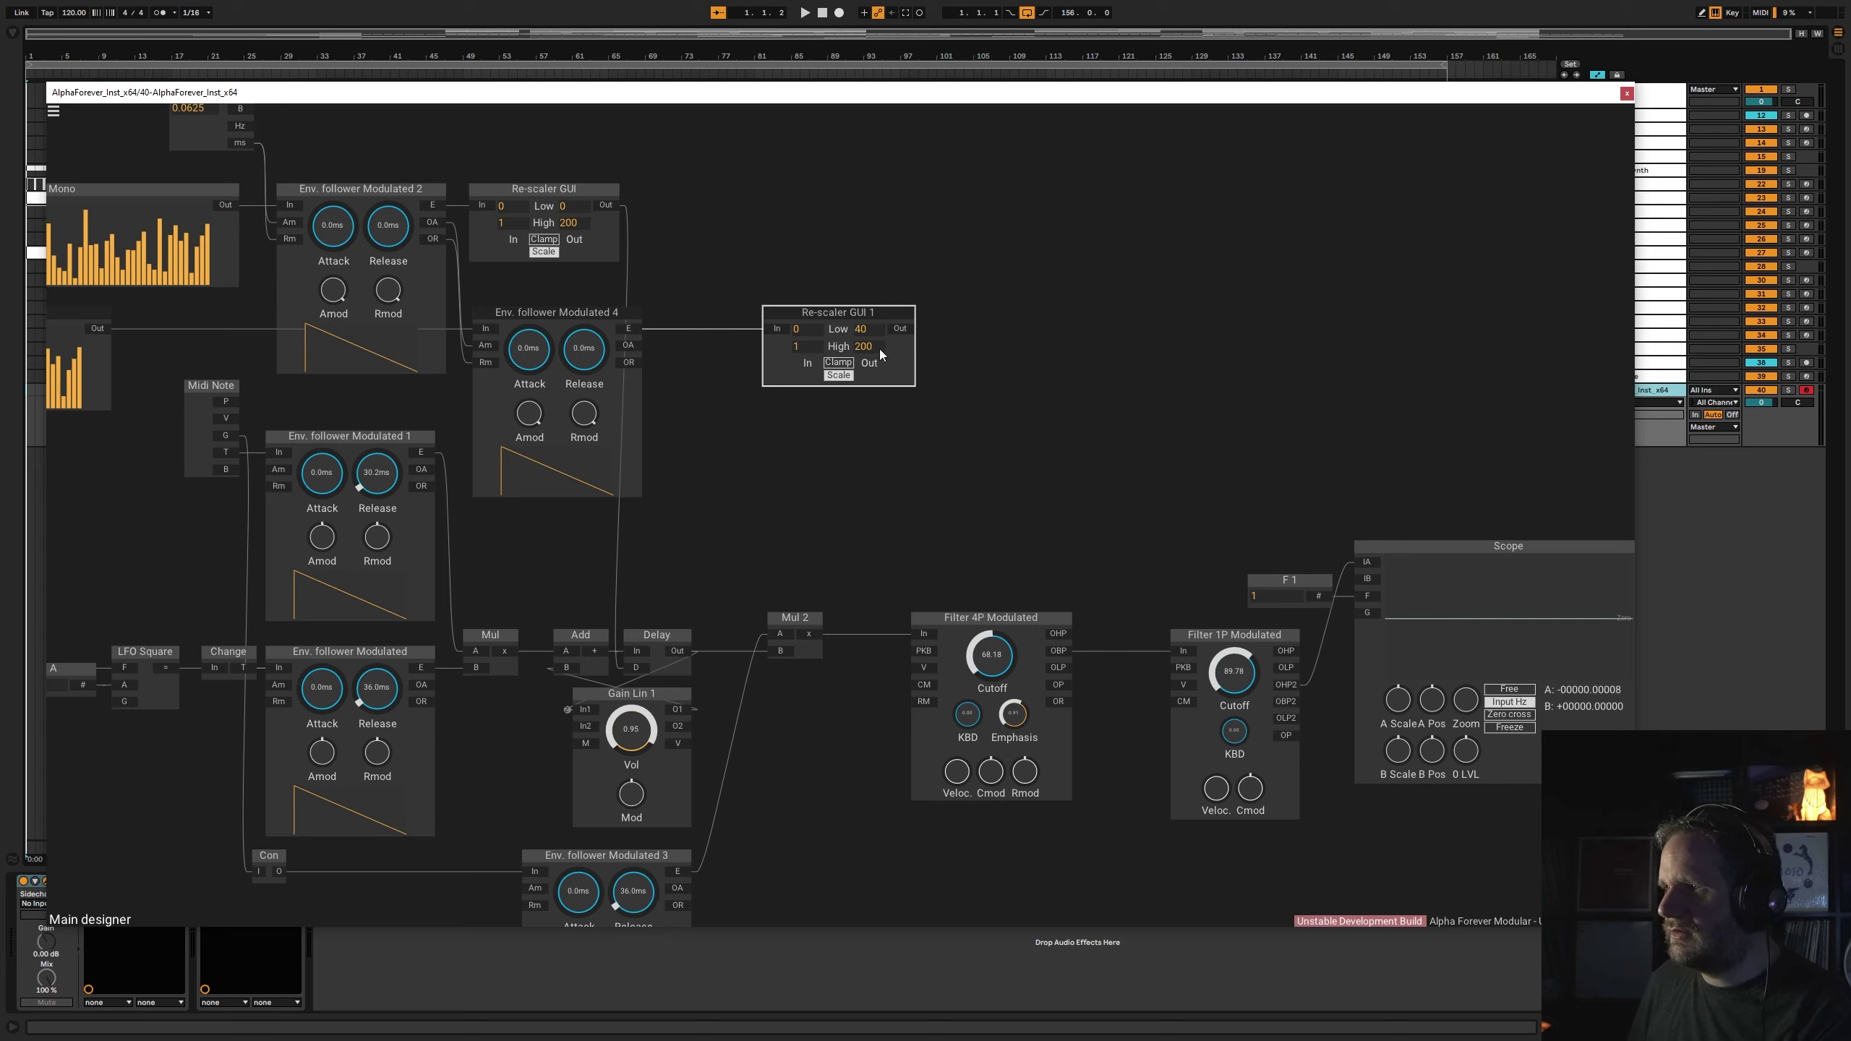
{"action": "type", "text": "130"}
{"action": "key", "text": "Return"}
- Connect Re-scaler GUI 1's output to Filter 4P Modulated's CM input, set the filter's cutoff to 0.00 and raise its emphasis
{"action": "left_click_drag", "start_coordinate": [921, 618], "coordinate": [922, 685]}
{"action": "left_click_drag", "start_coordinate": [890, 313], "coordinate": [858, 313]}
{"action": "left_click_drag", "start_coordinate": [973, 661], "coordinate": [998, 589]}
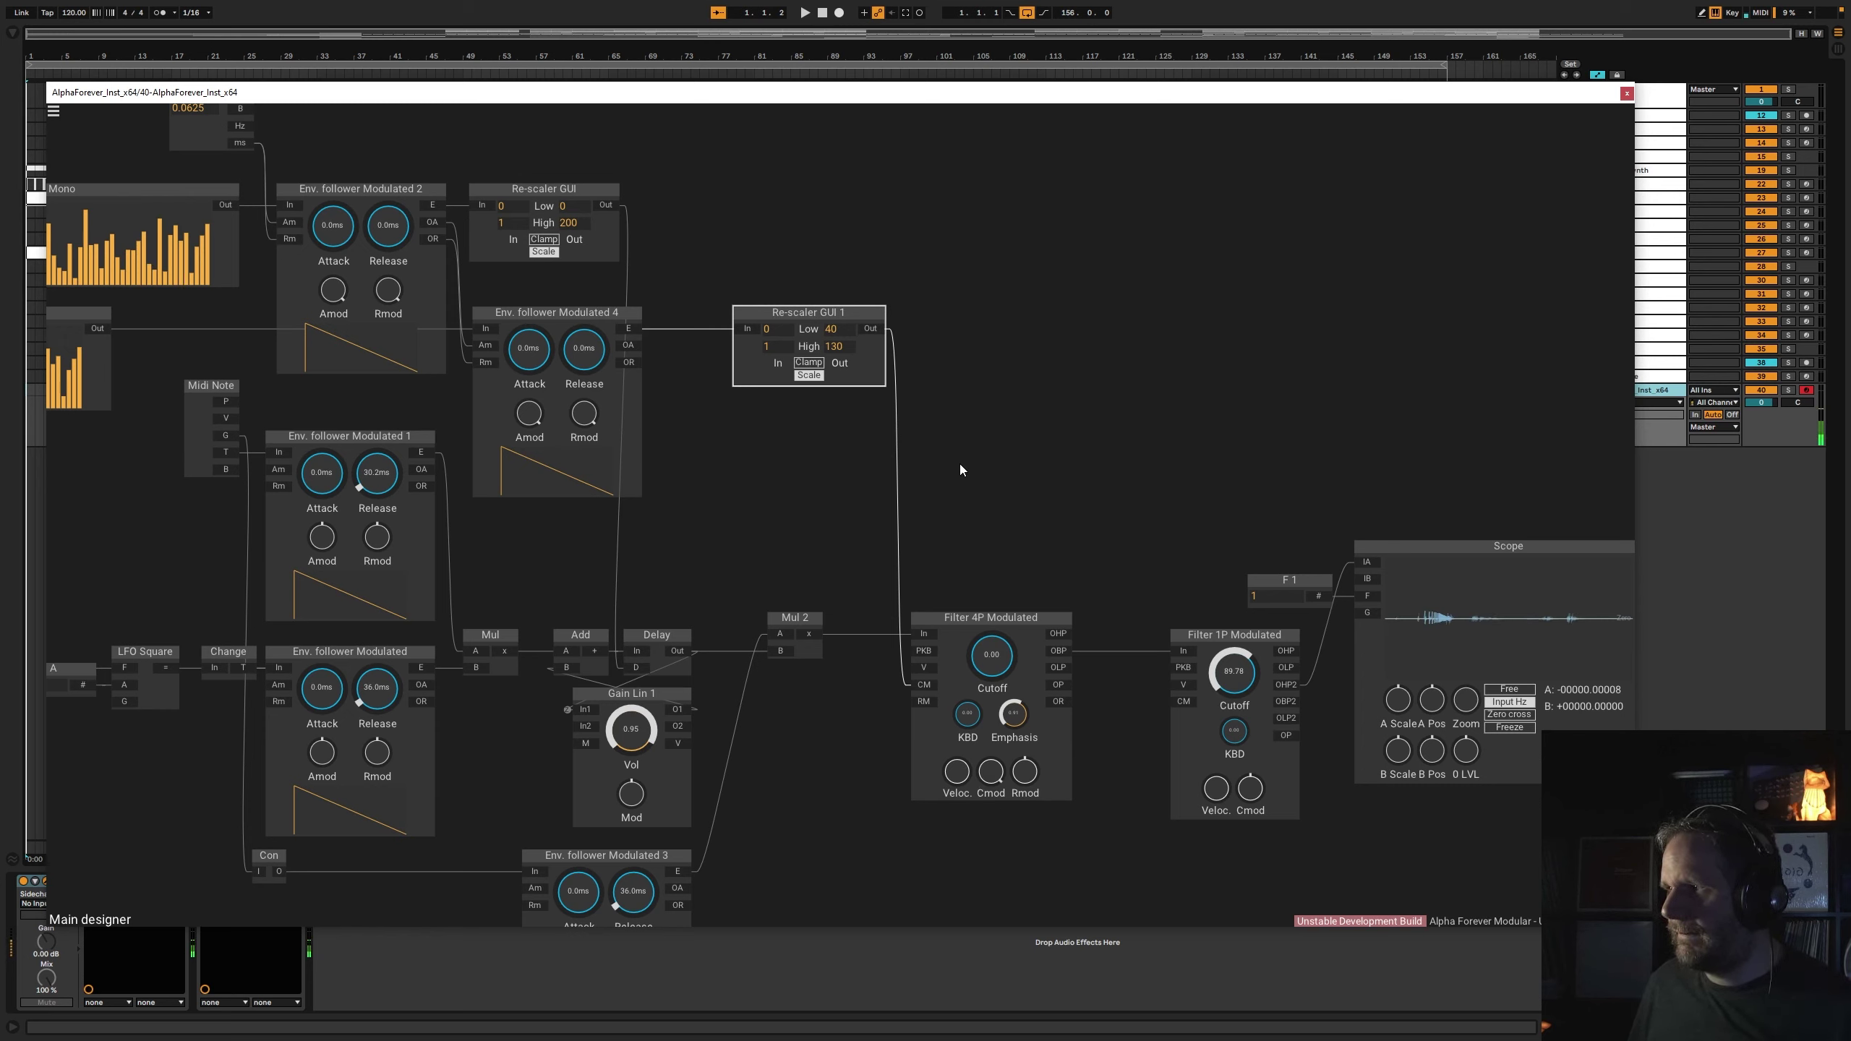
{"action": "left_click_drag", "start_coordinate": [1015, 714], "coordinate": [1020, 653]}
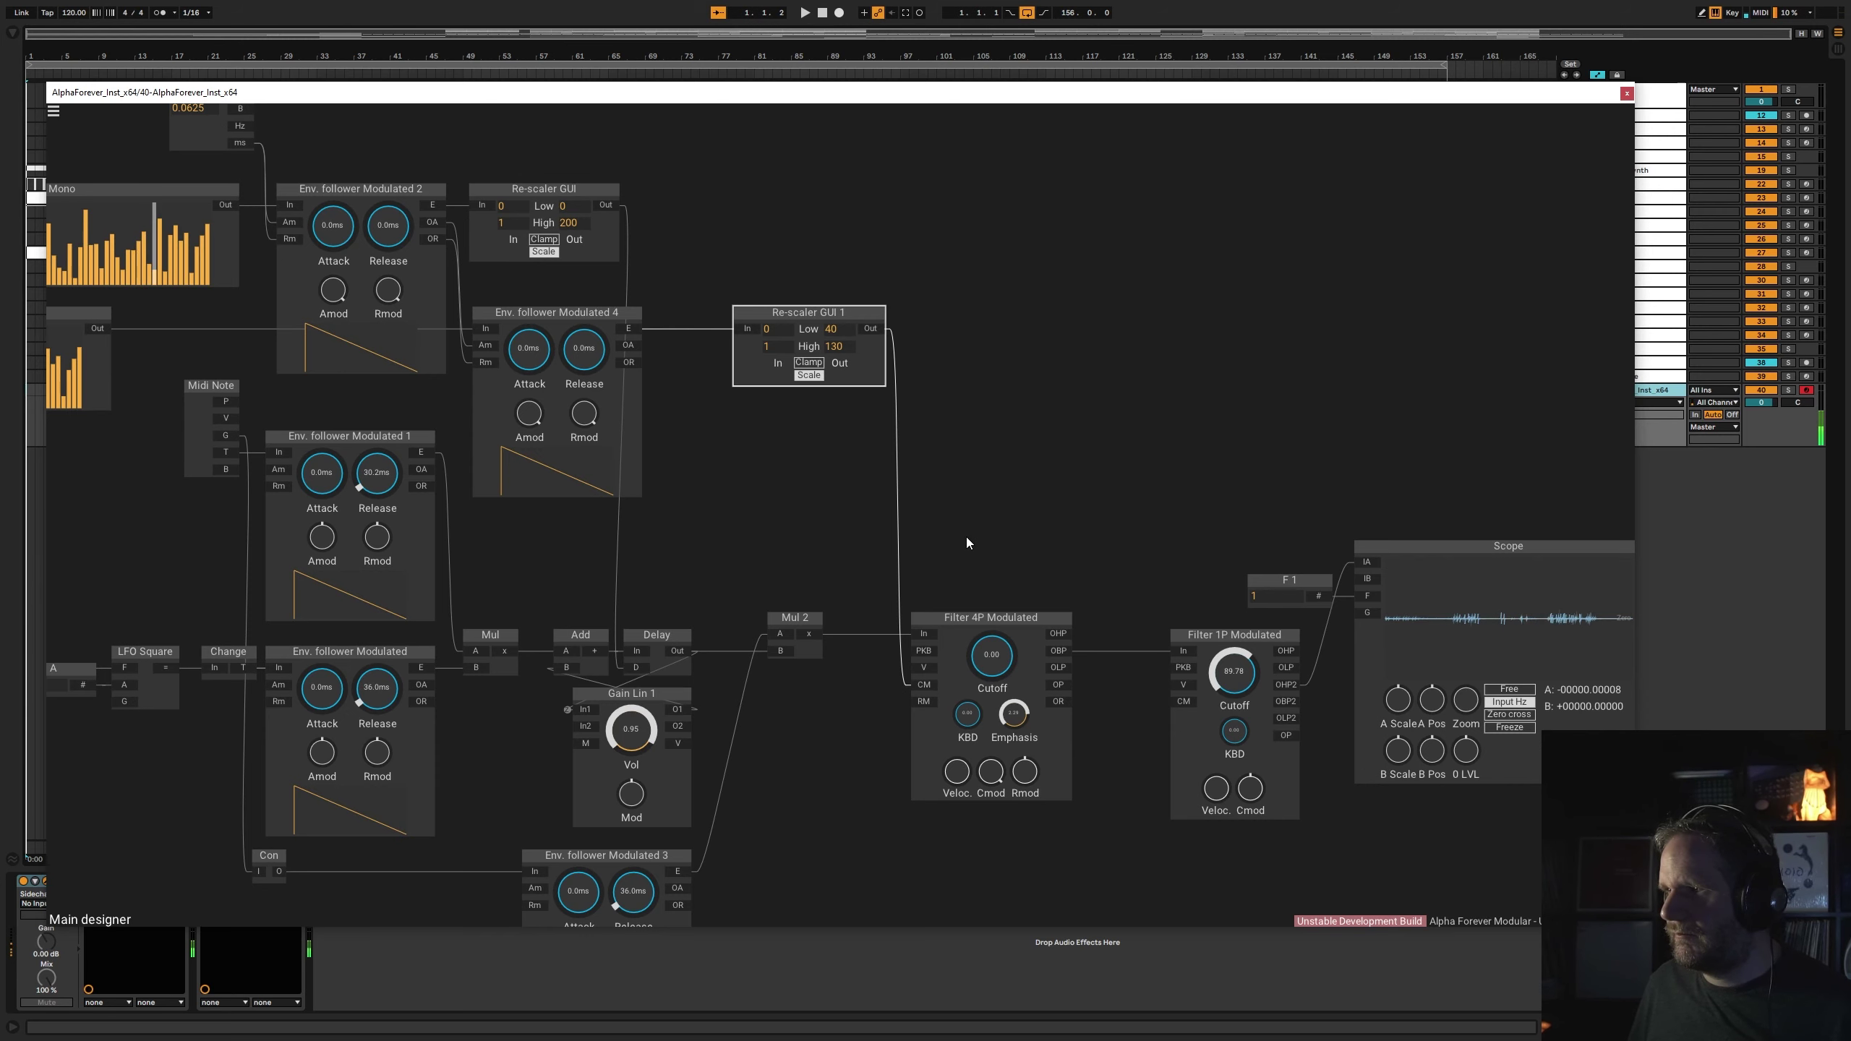
- Shorten the release of the Env. follower Modulated fed by the Change module
{"action": "left_click_drag", "start_coordinate": [723, 507], "coordinate": [927, 510]}
{"action": "scroll", "coordinate": [927, 513], "scroll_direction": "down", "scroll_amount": 3}
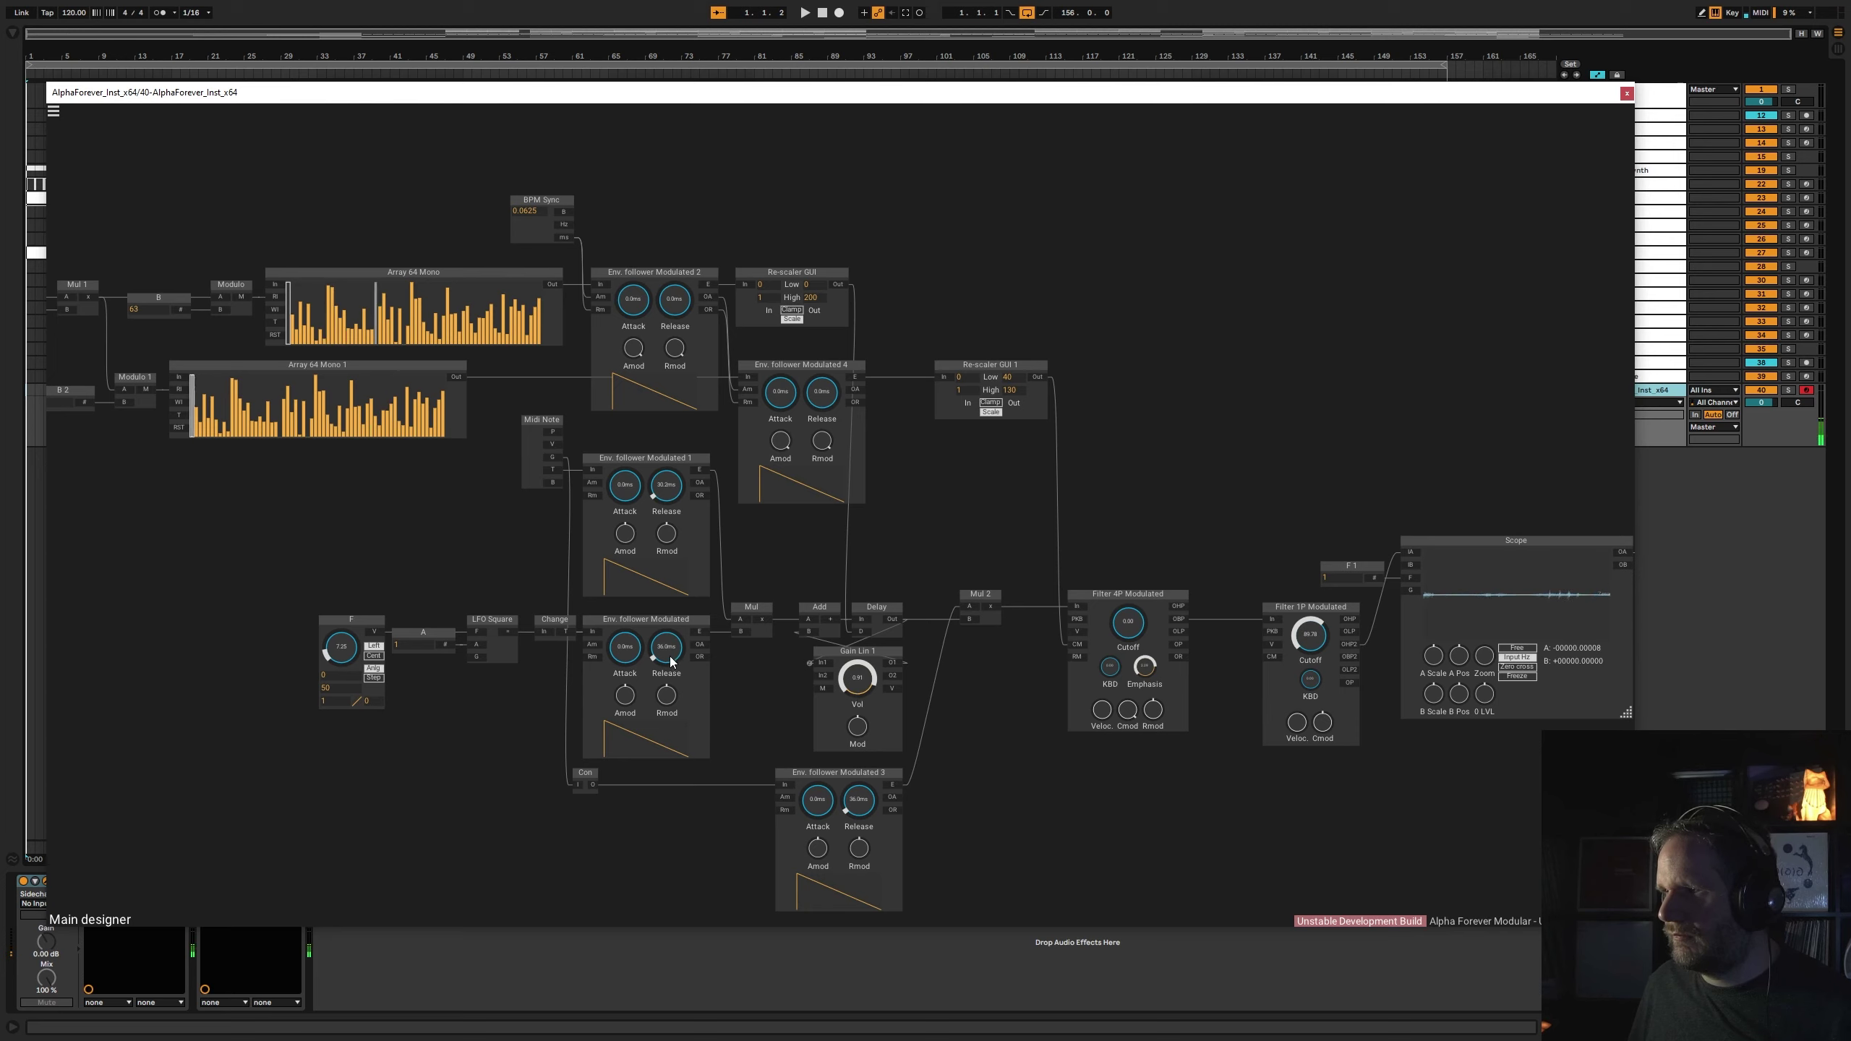
{"action": "left_click_drag", "start_coordinate": [668, 660], "coordinate": [668, 700]}
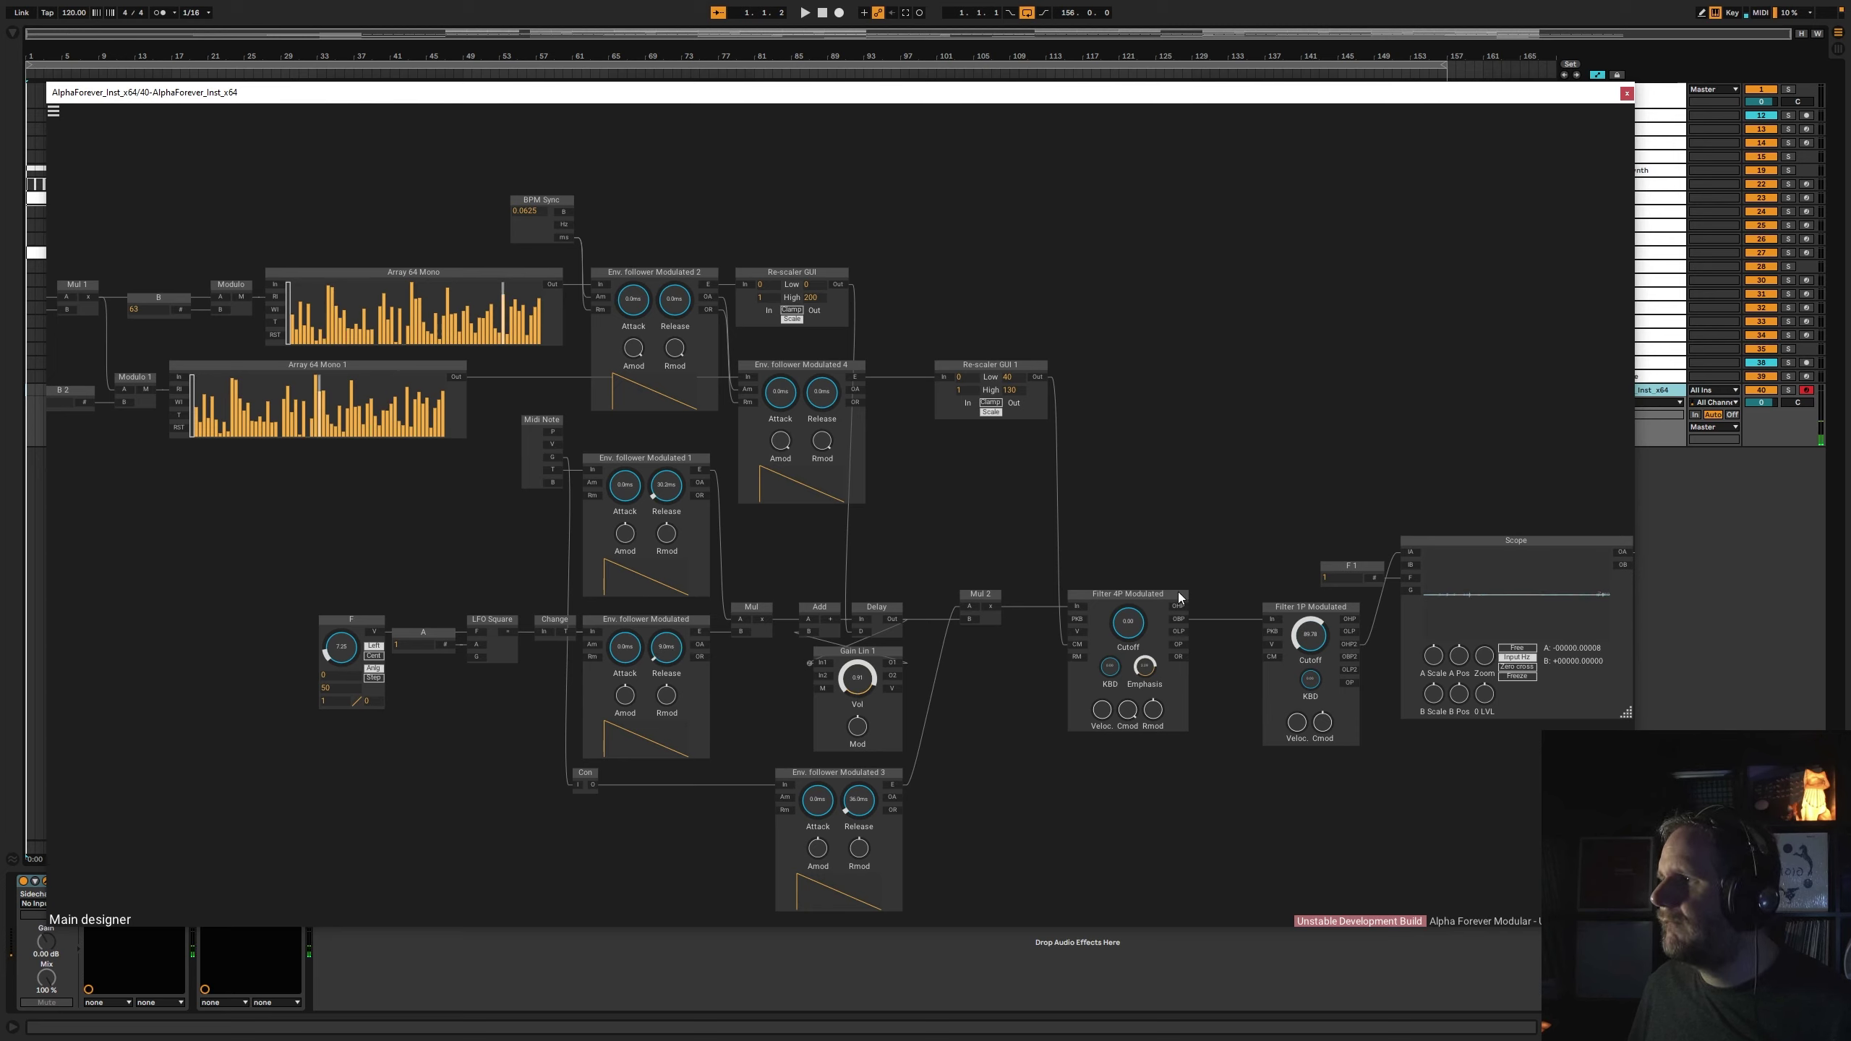
- Adjust the cutoff of the Filter 1P Modulated ahead of the Scope
{"action": "left_click_drag", "start_coordinate": [1223, 522], "coordinate": [913, 507]}
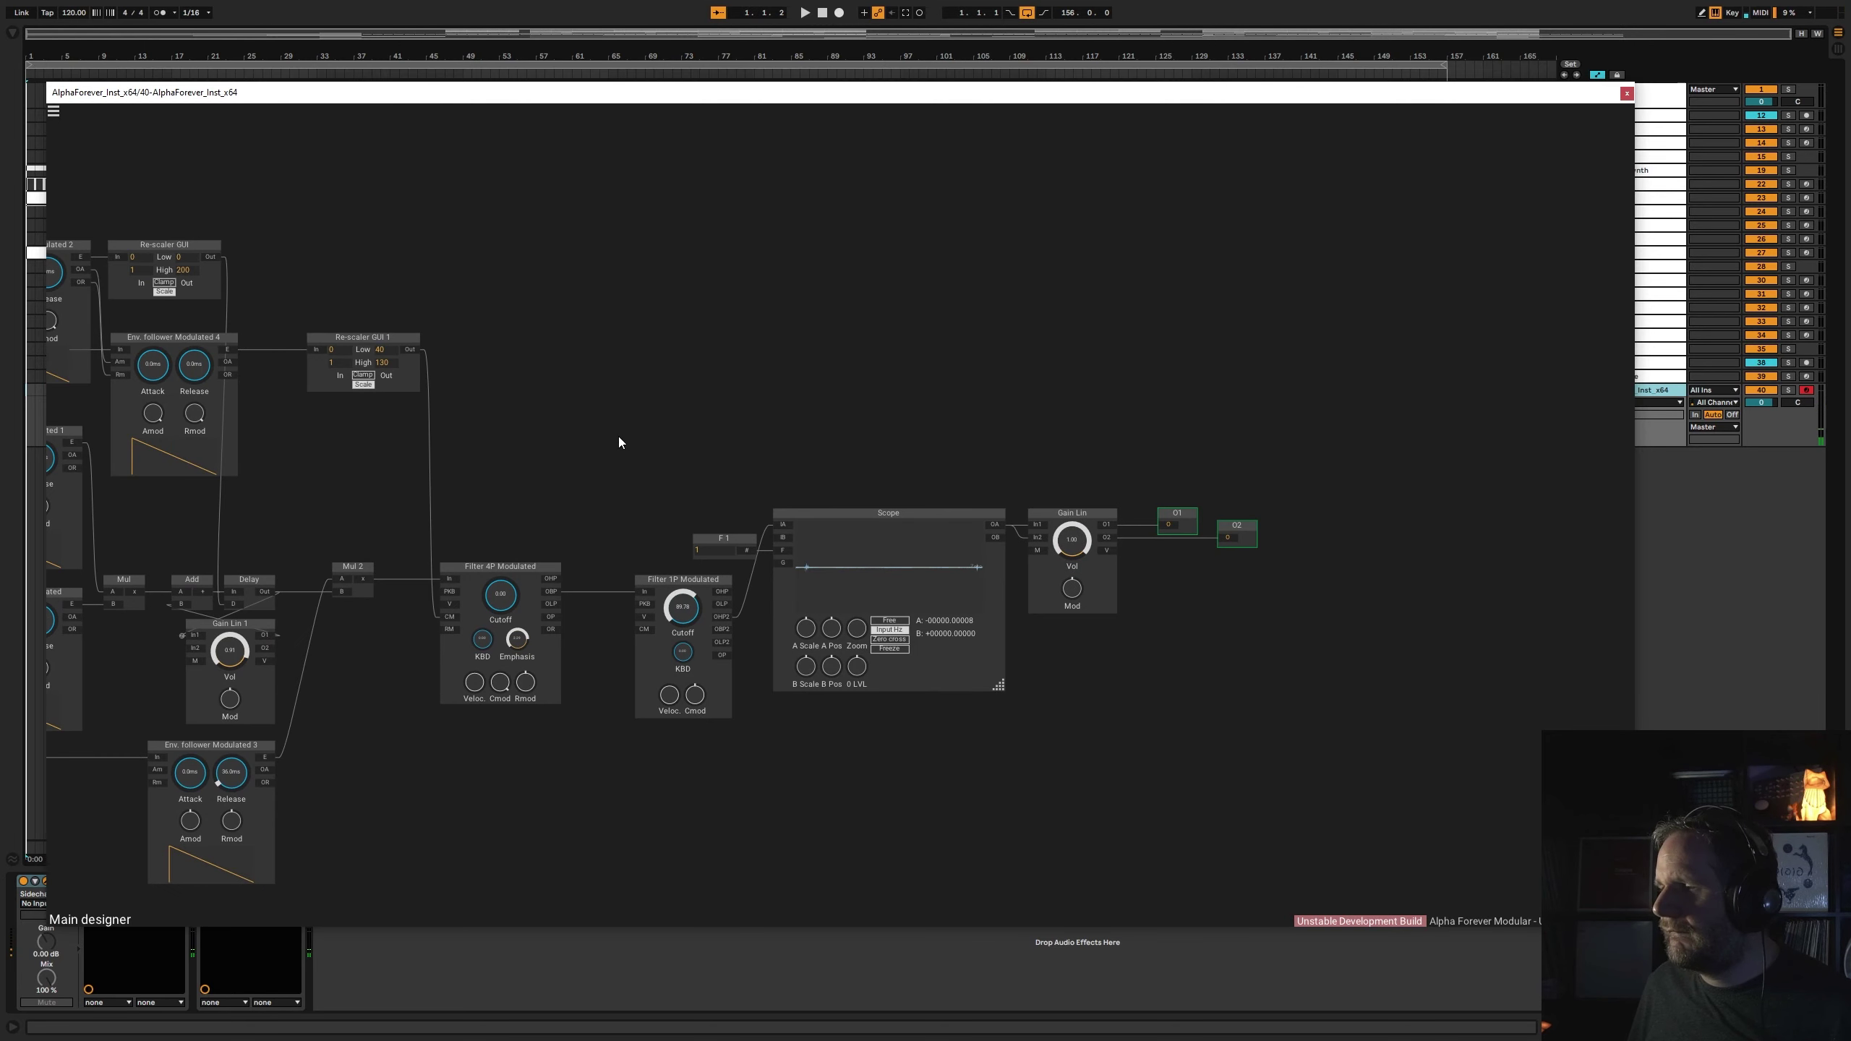
{"action": "mouse_move", "coordinate": [683, 620]}
{"action": "left_mouse_down"}
{"action": "mouse_move", "coordinate": [768, 577]}
{"action": "mouse_move", "coordinate": [790, 527]}
{"action": "left_mouse_up"}
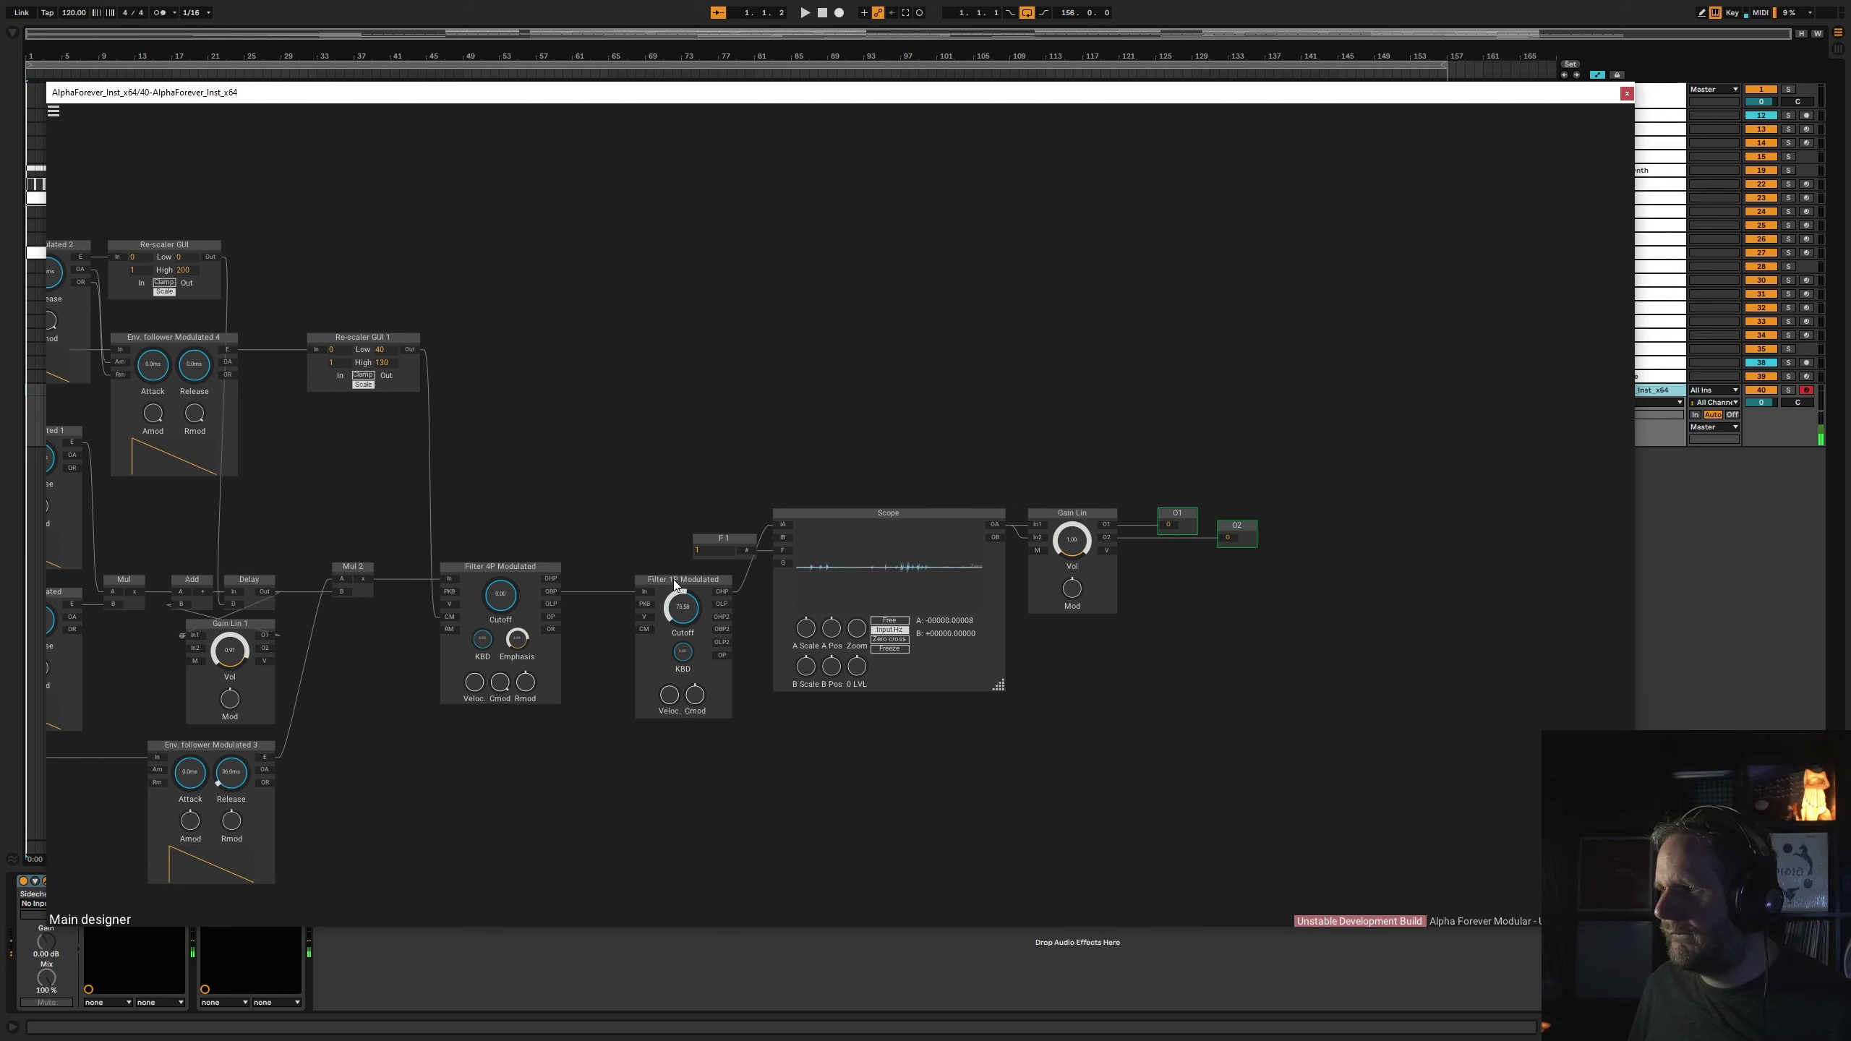
{"action": "left_click_drag", "start_coordinate": [674, 579], "coordinate": [835, 458]}
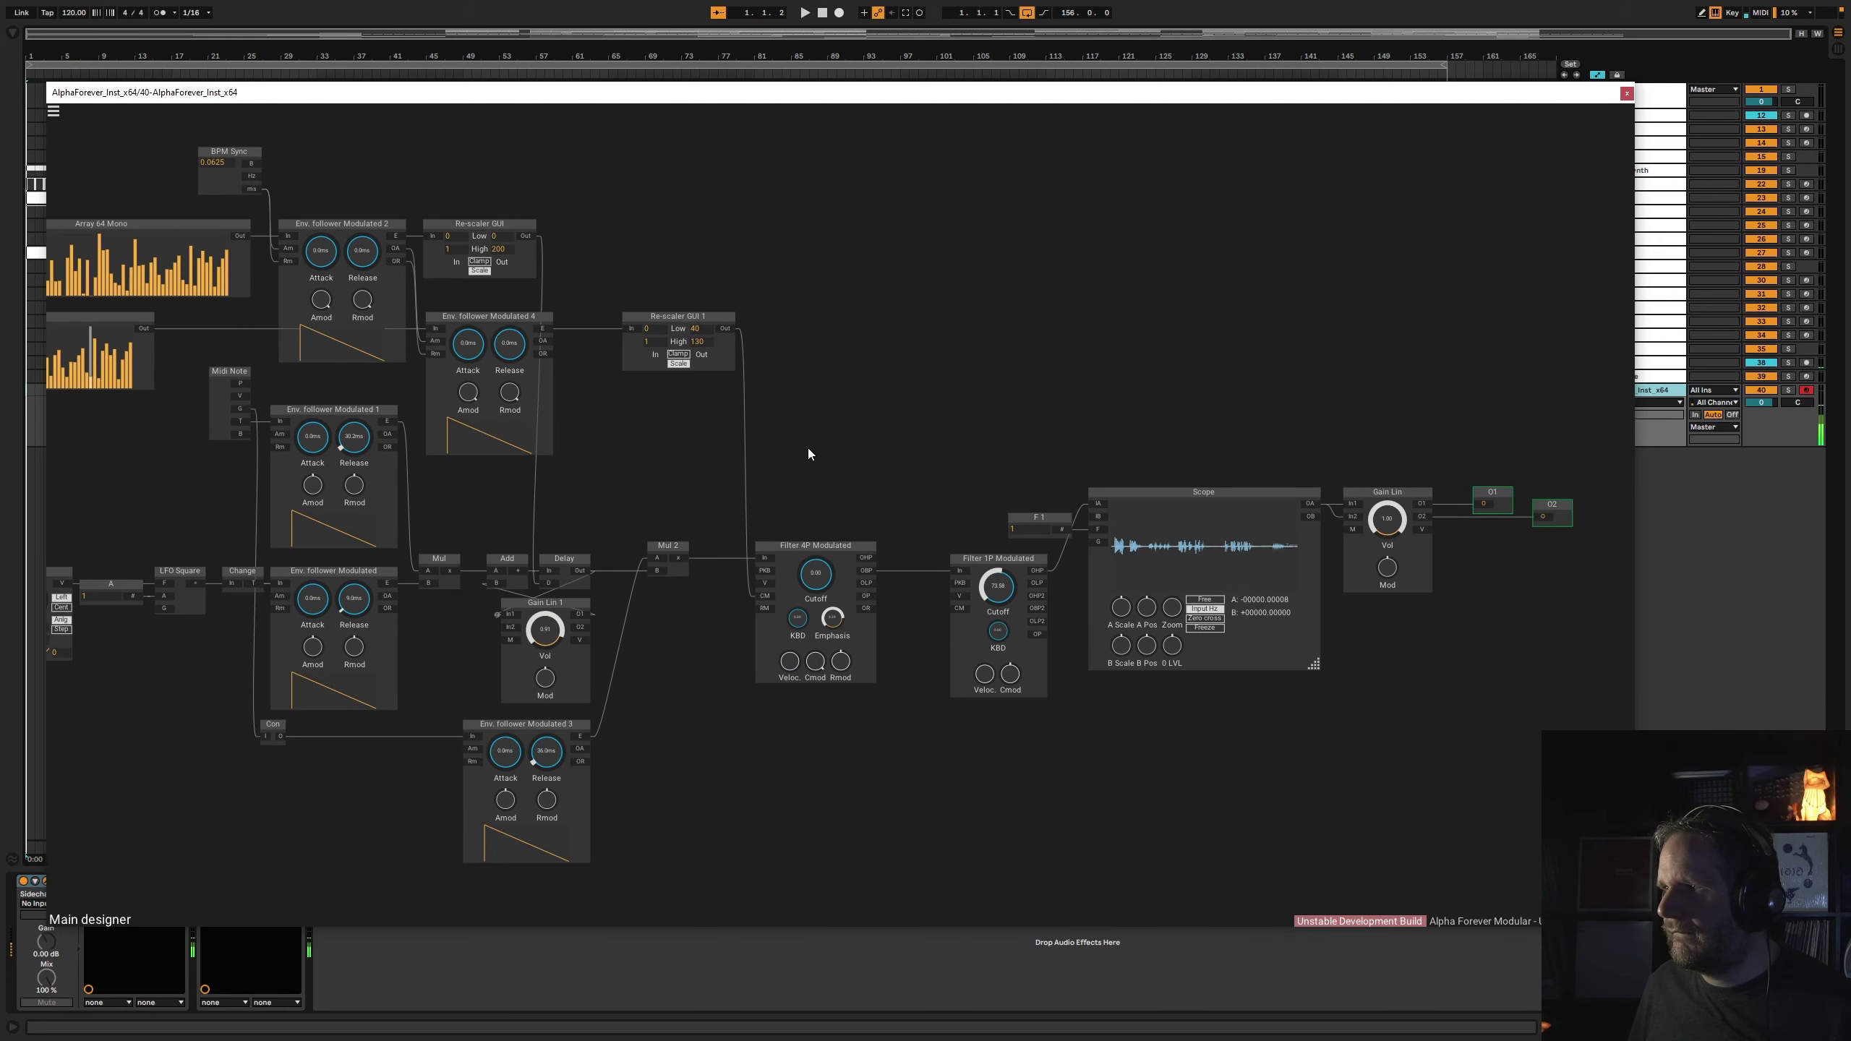
- Lengthen the release of Env. follower Modulated 1 next to the Midi Note module
{"action": "scroll", "coordinate": [807, 448], "scroll_direction": "down", "scroll_amount": 2}
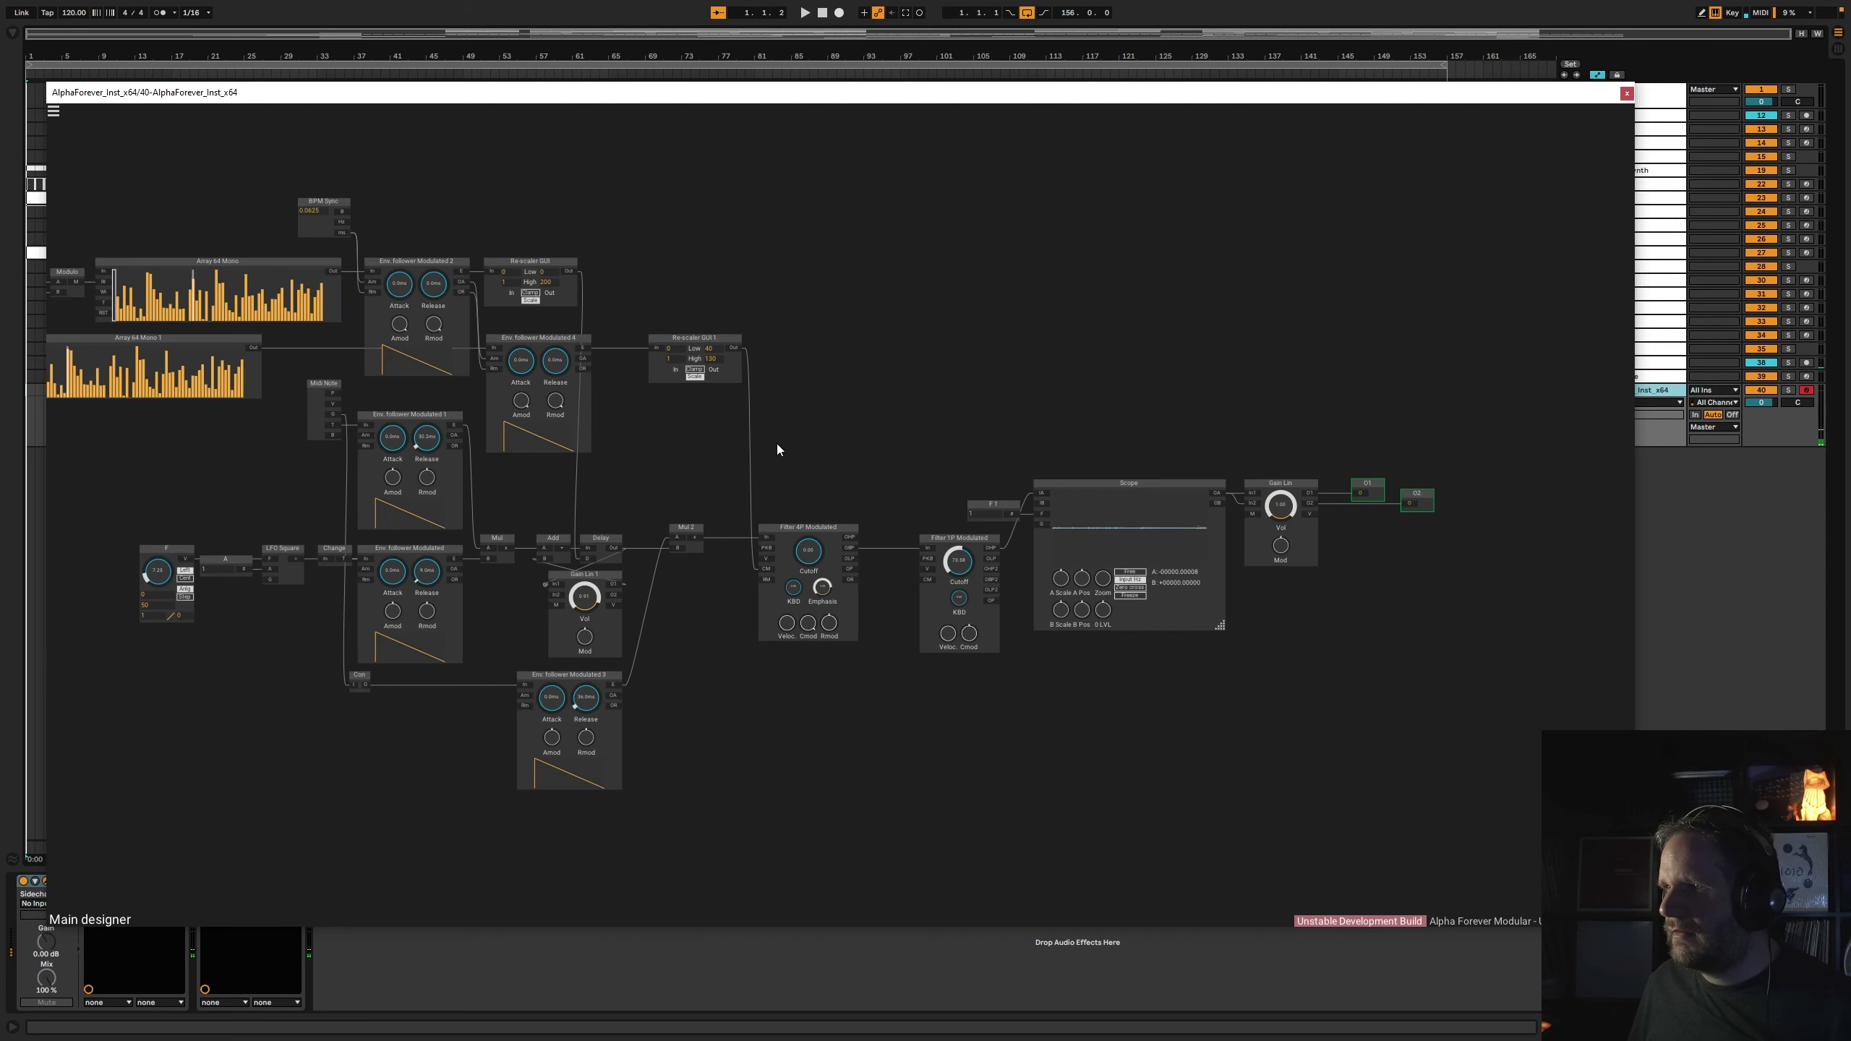
{"action": "left_click_drag", "start_coordinate": [777, 443], "coordinate": [888, 492]}
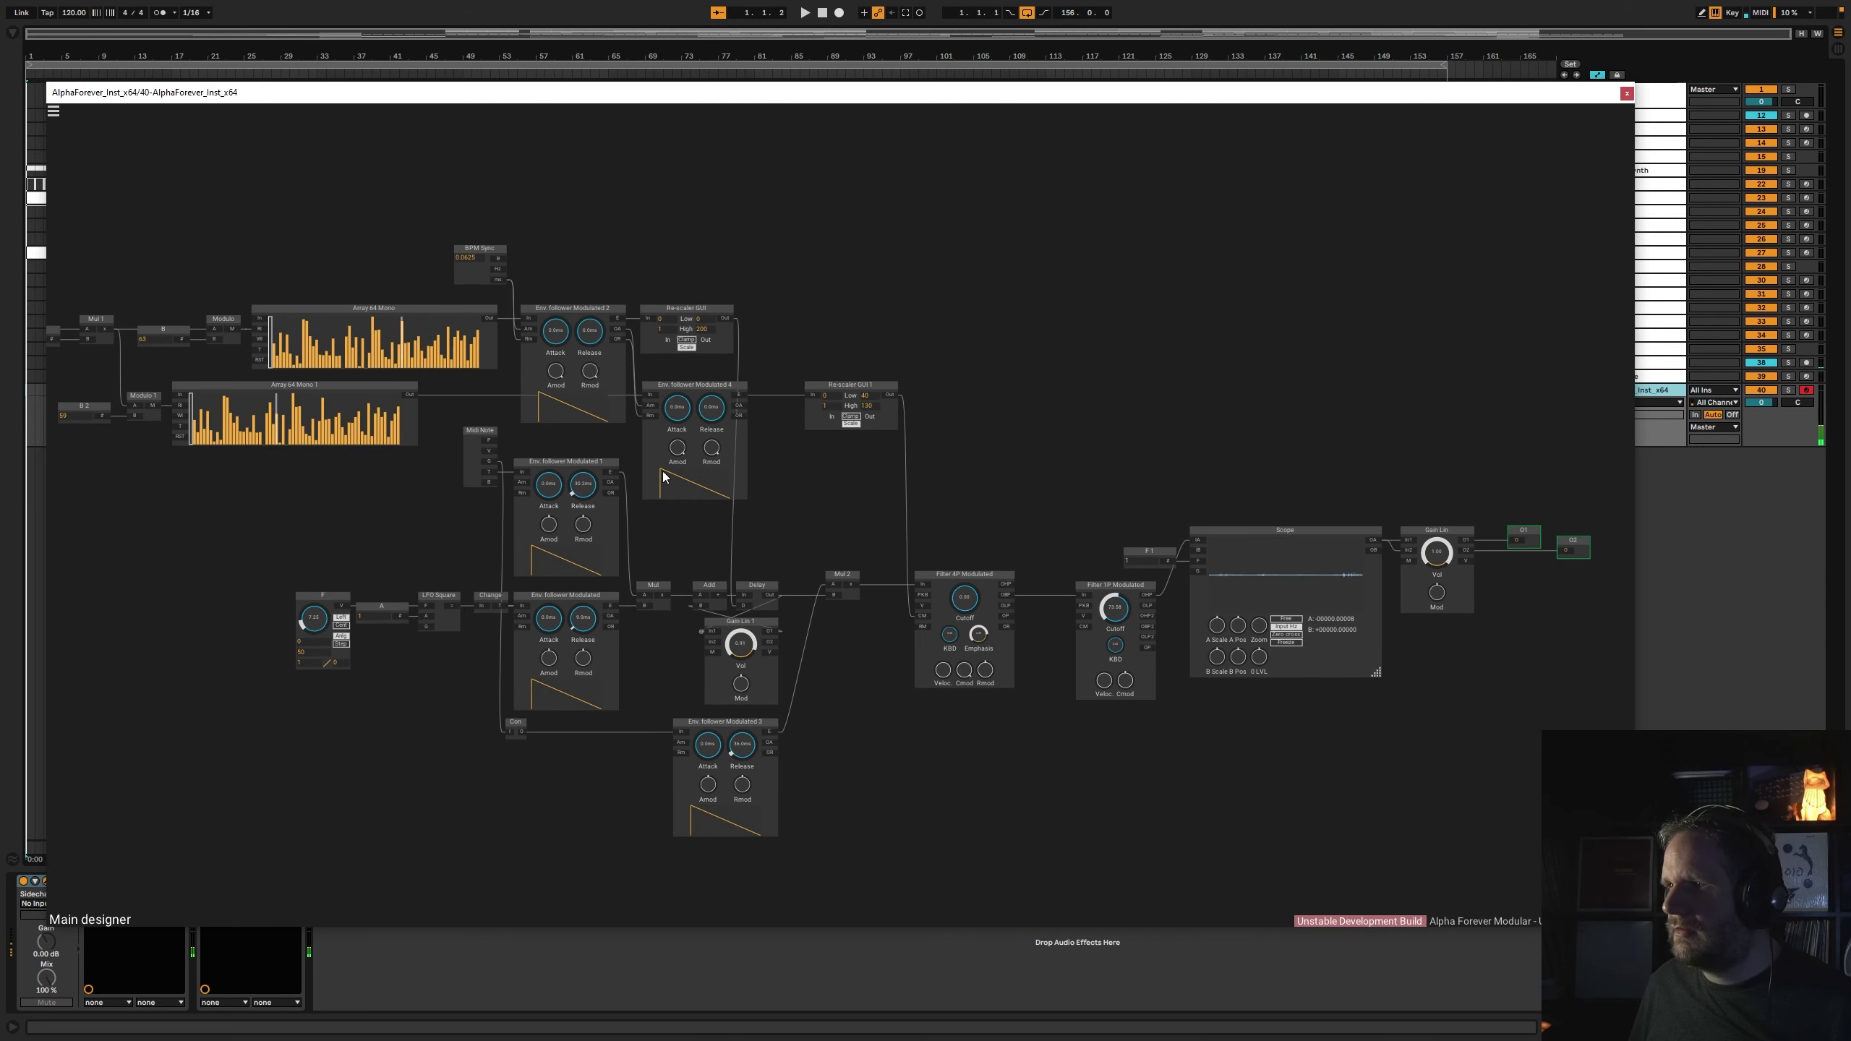
{"action": "left_click_drag", "start_coordinate": [583, 484], "coordinate": [598, 478]}
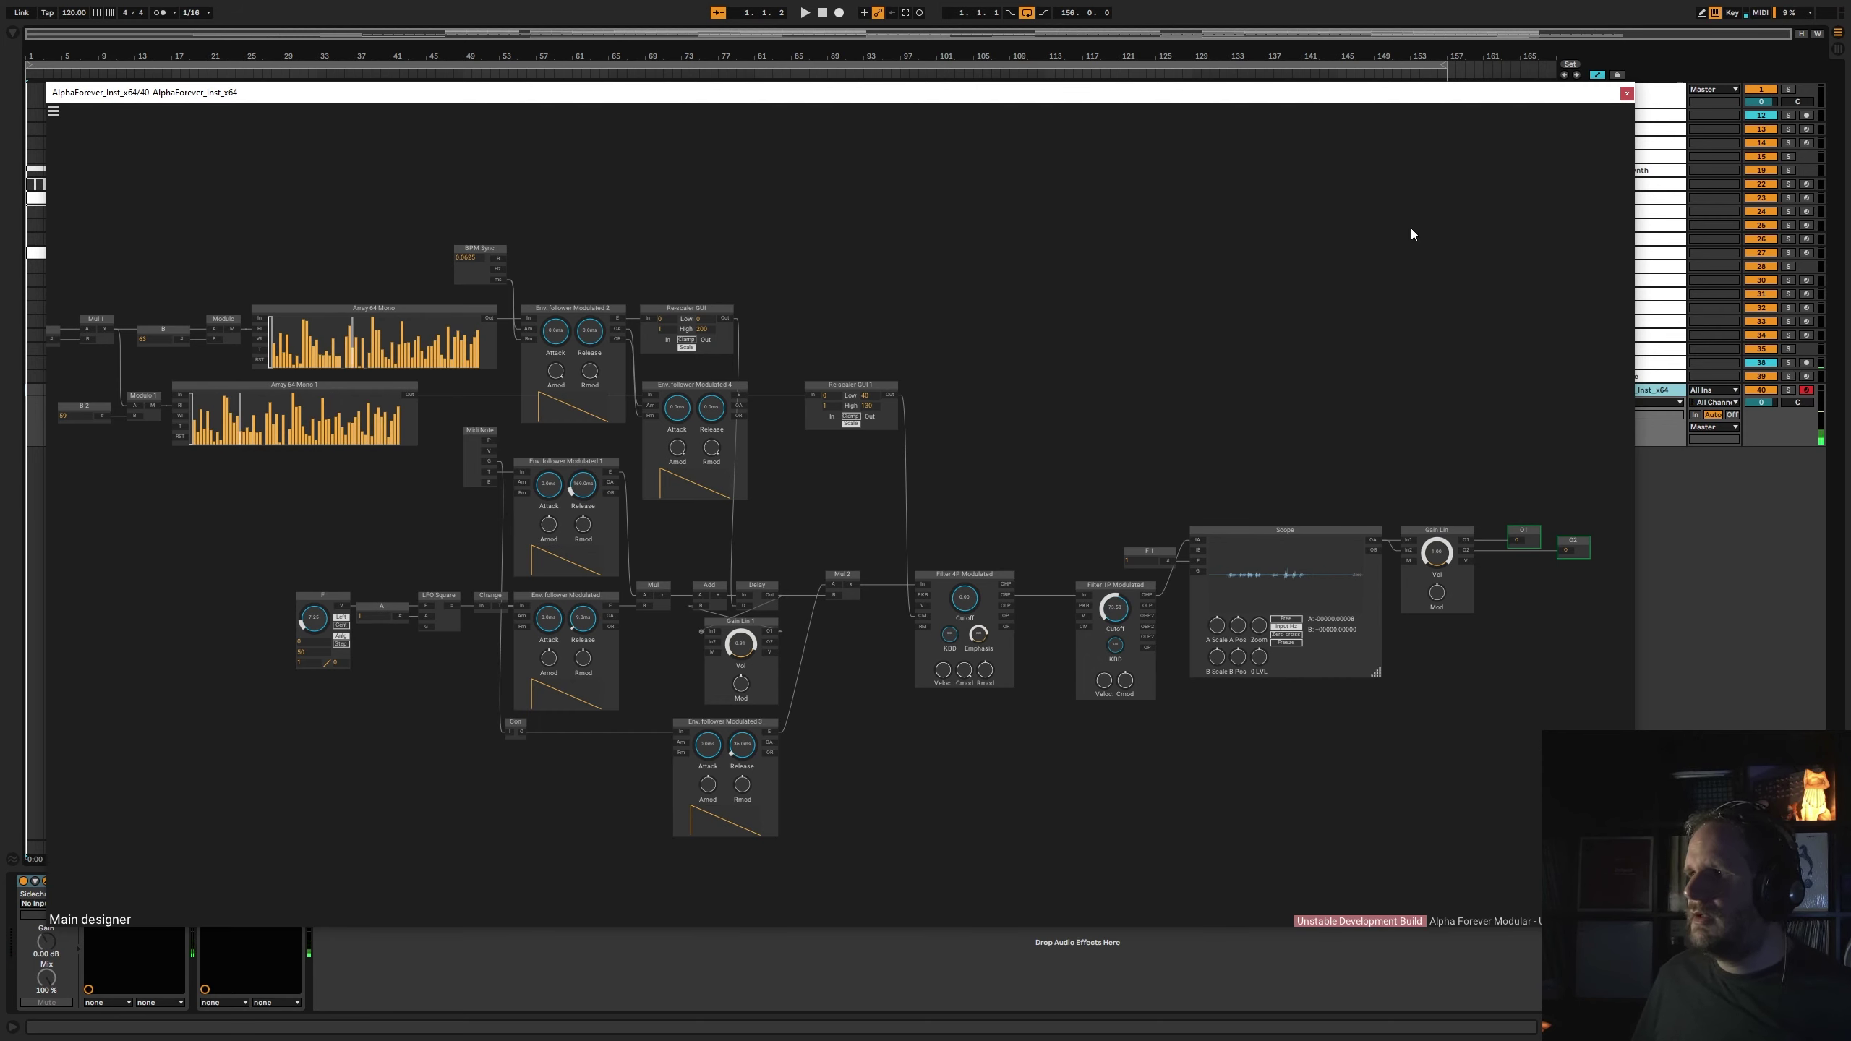
- Reopen the AlphaForever instrument from the arrangement, check its polyphony settings and the whole patch, and close it again
{"action": "left_click", "coordinate": [1627, 93]}
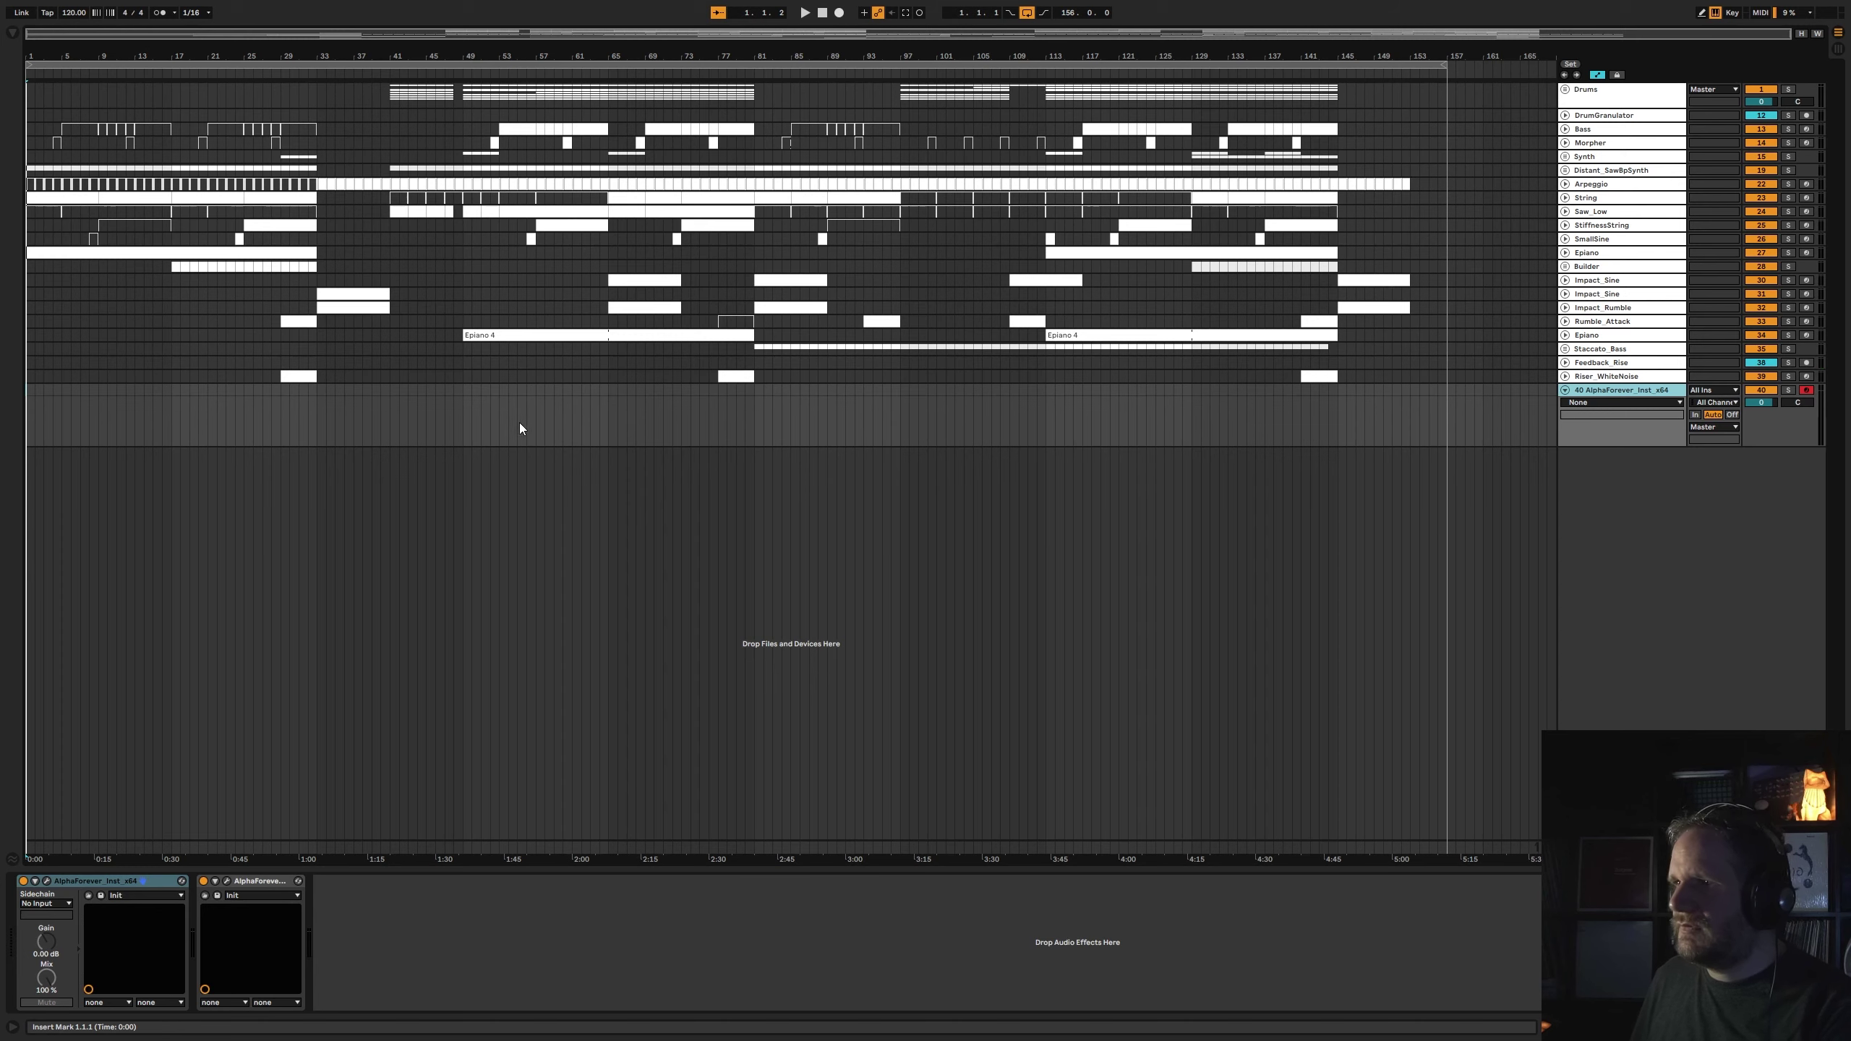
{"action": "left_click", "coordinate": [464, 391]}
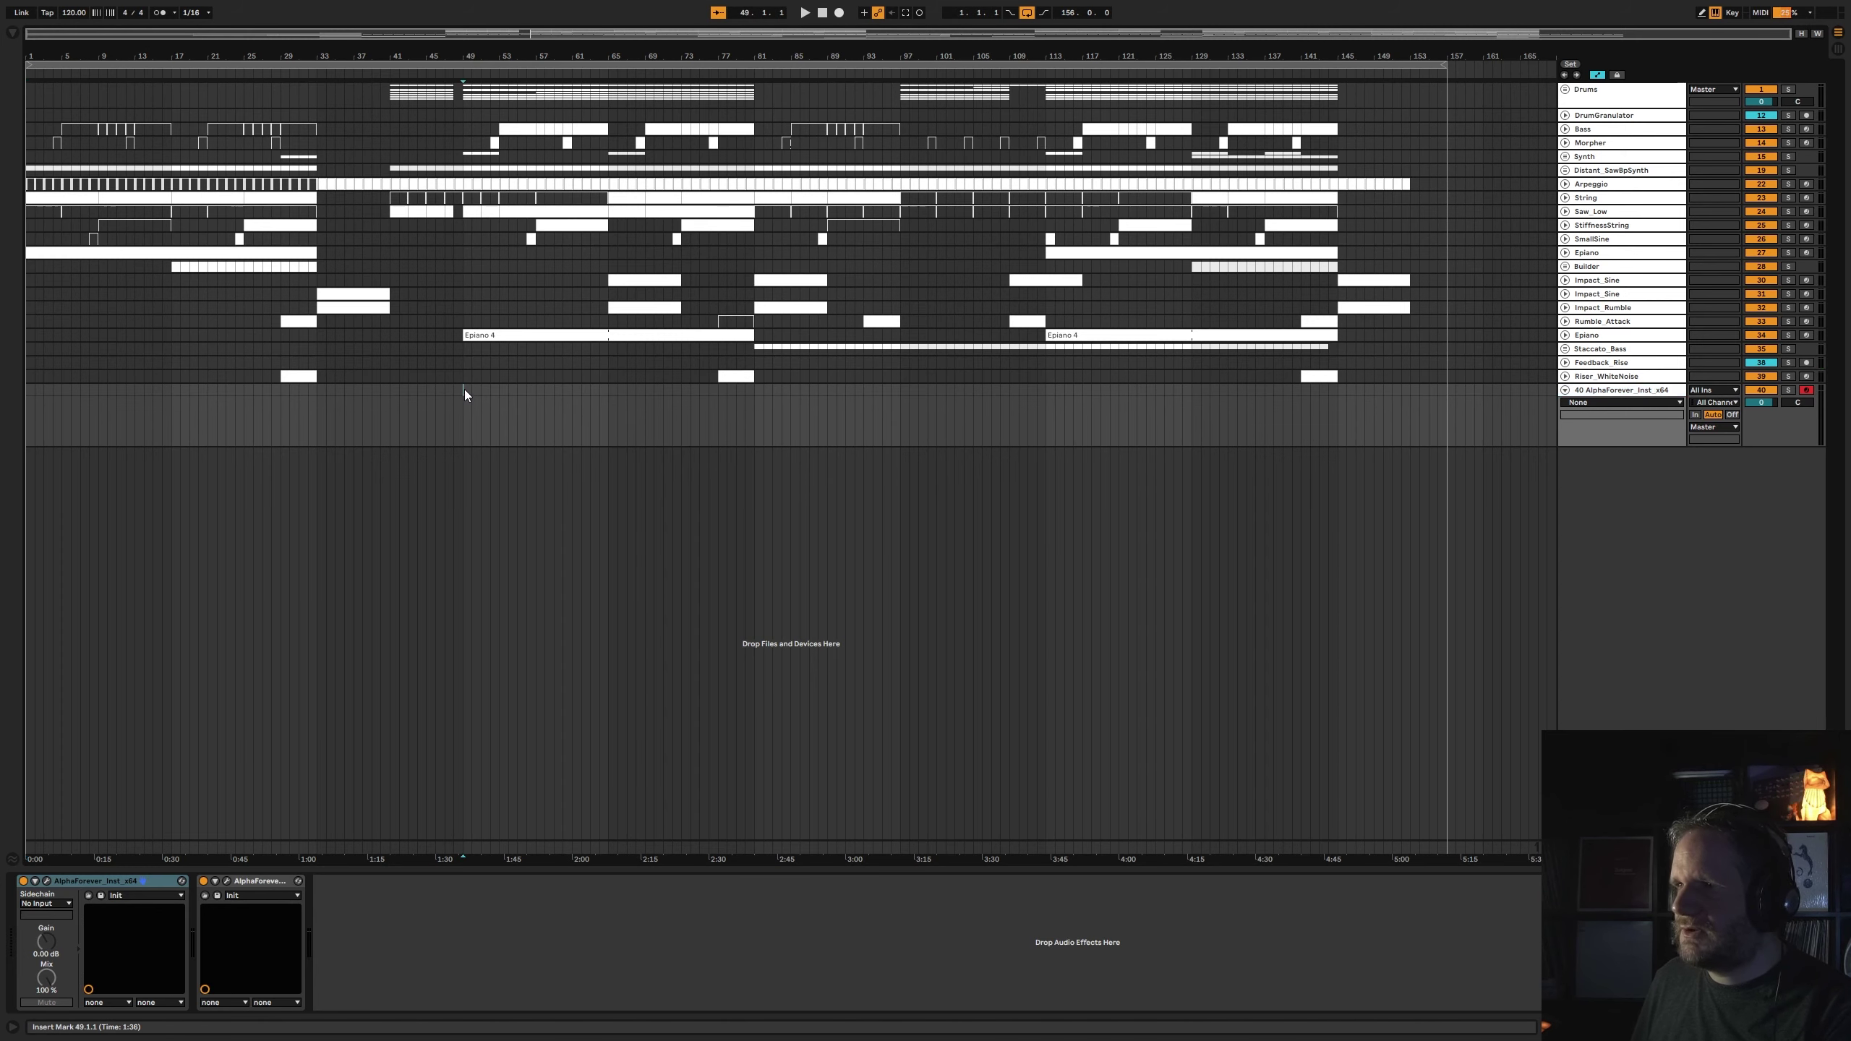
{"action": "left_click", "coordinate": [47, 880]}
{"action": "left_click", "coordinate": [53, 108]}
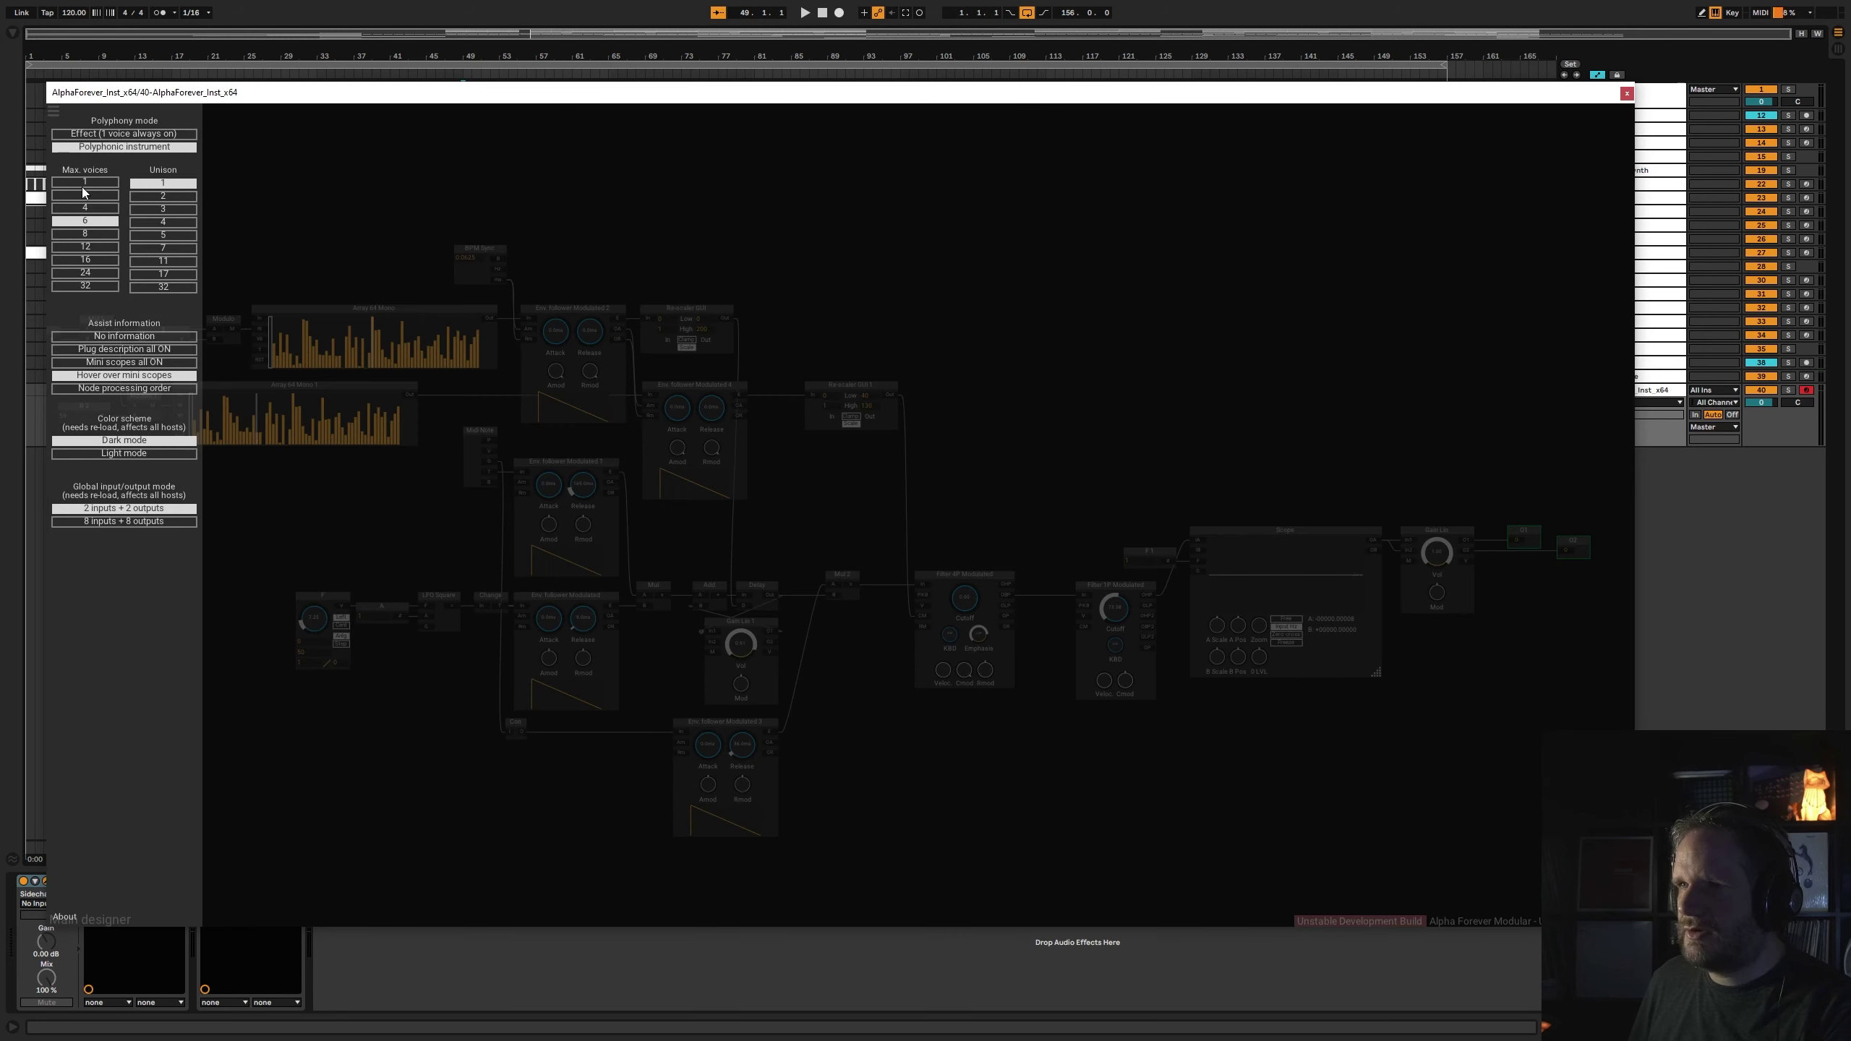
{"action": "left_click", "coordinate": [443, 139]}
{"action": "scroll", "coordinate": [955, 191], "scroll_direction": "down", "scroll_amount": 6}
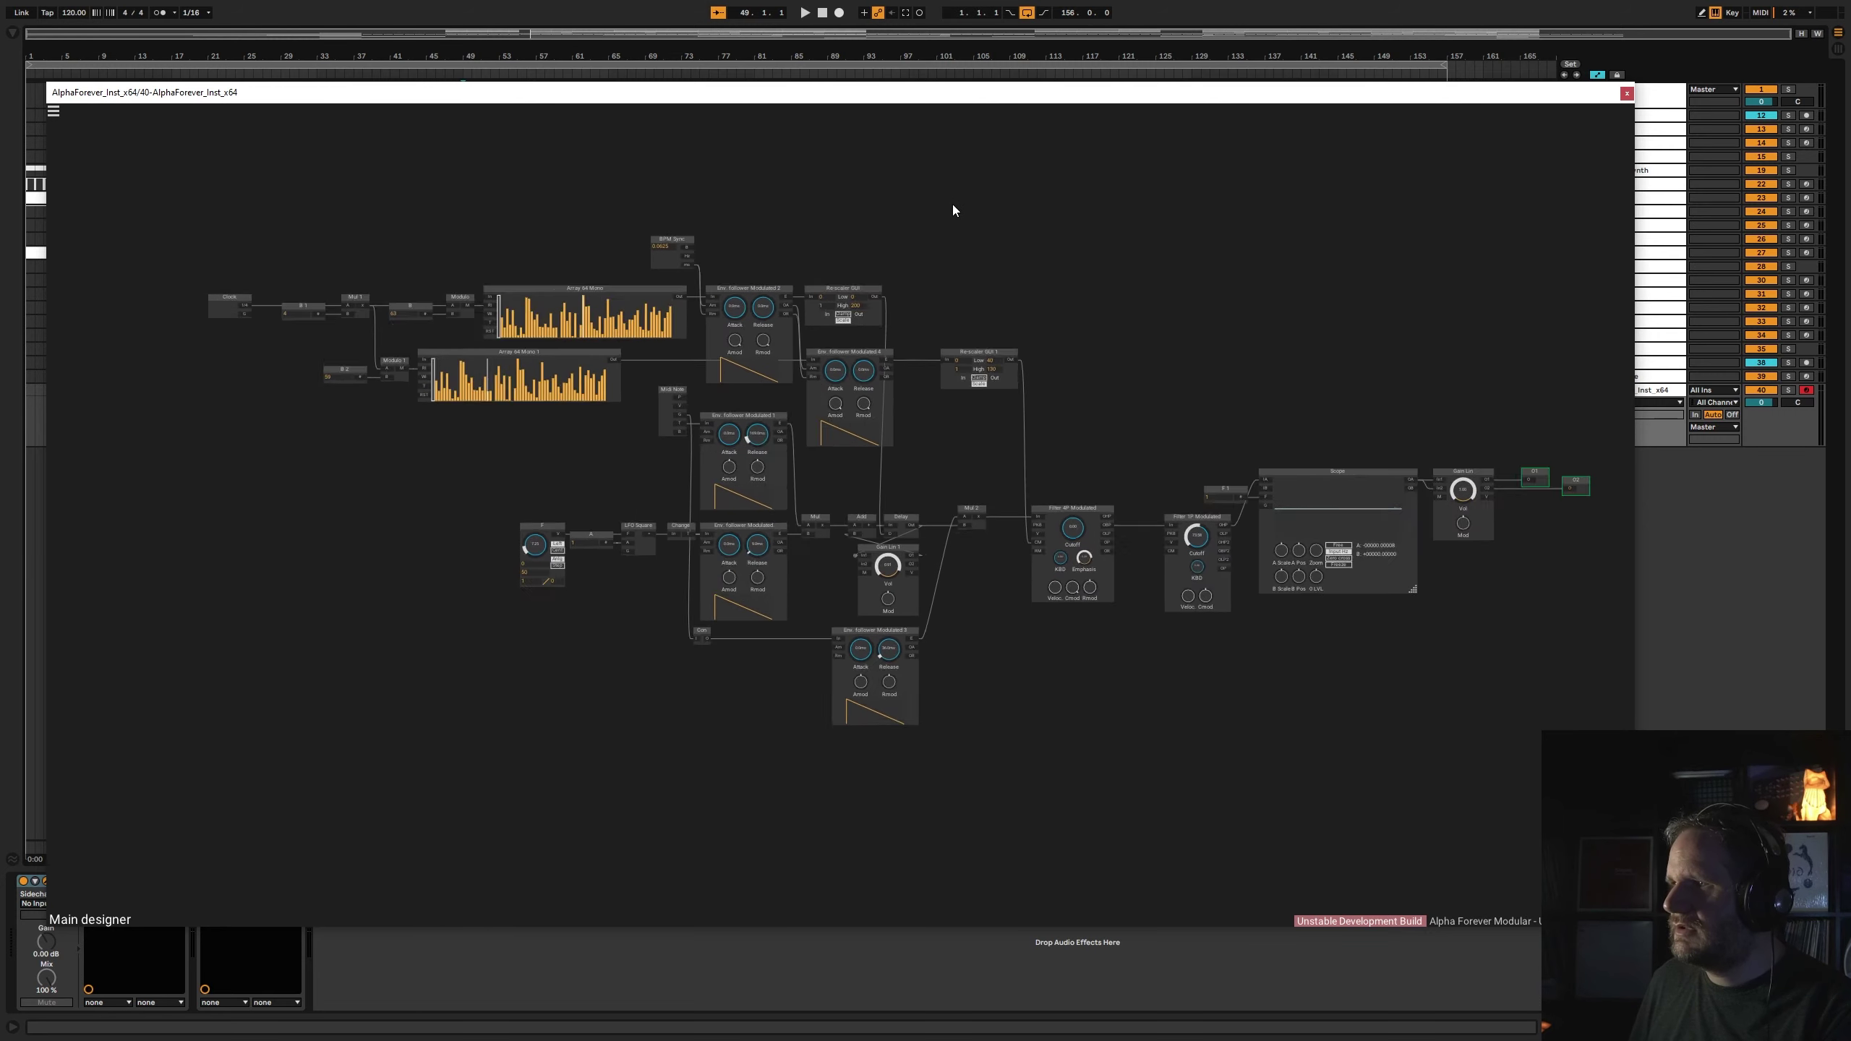
{"action": "scroll", "coordinate": [1064, 319], "scroll_direction": "up", "scroll_amount": 3}
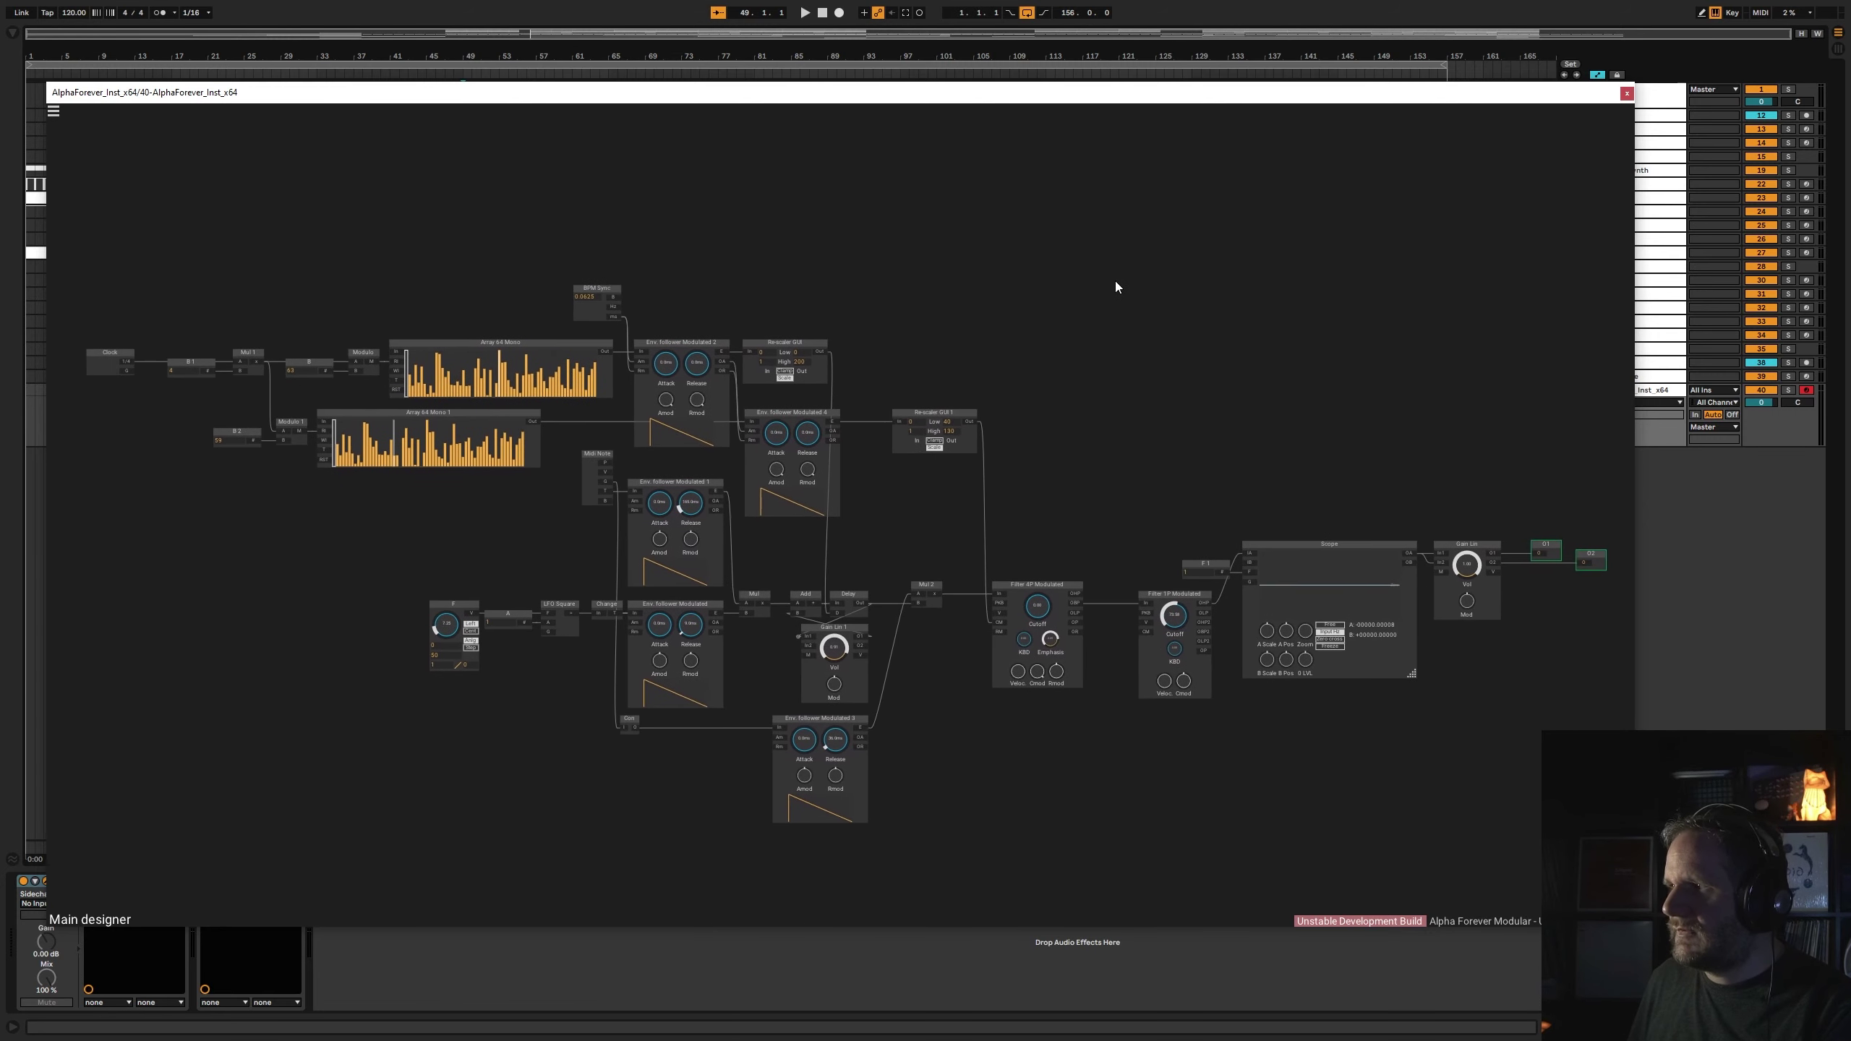
{"action": "left_click", "coordinate": [1626, 93]}
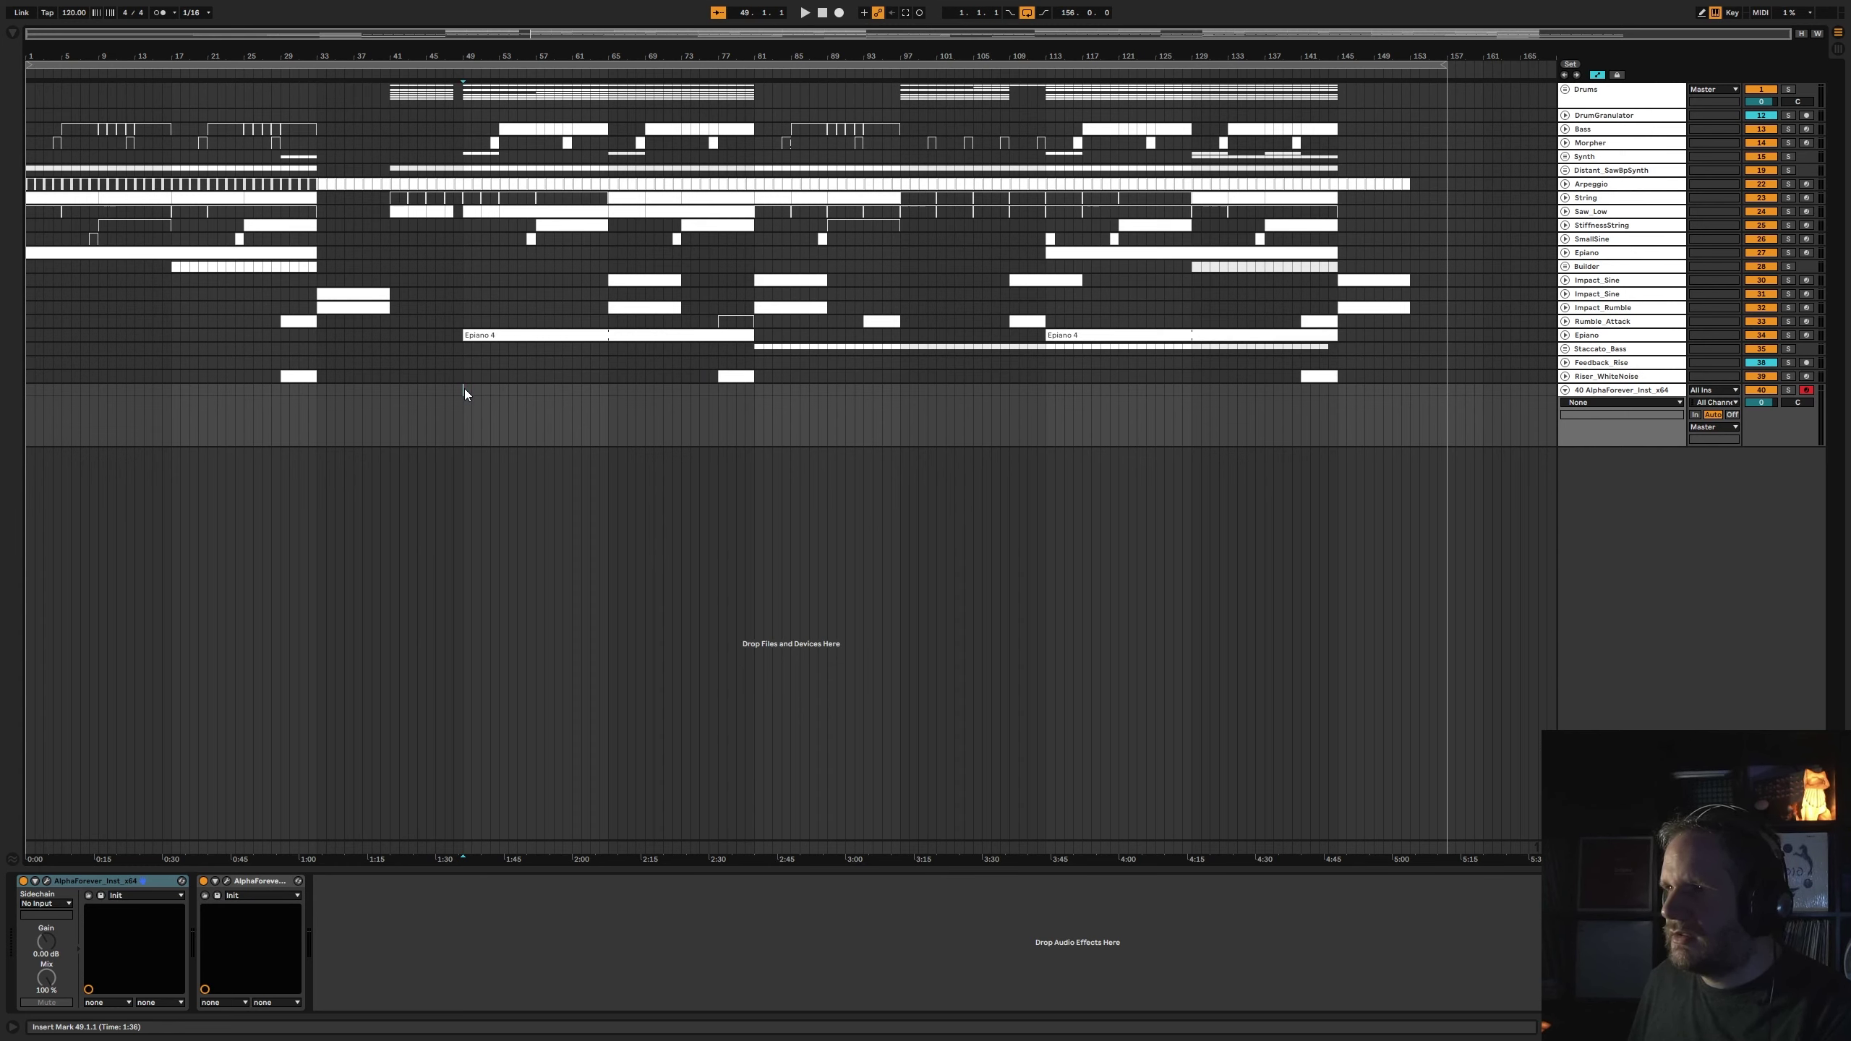
- Create an empty four-bar MIDI clip at bar 41 and place it on the AlphaForever_Inst_x64 track
{"action": "left_click_drag", "start_coordinate": [465, 389], "coordinate": [590, 389]}
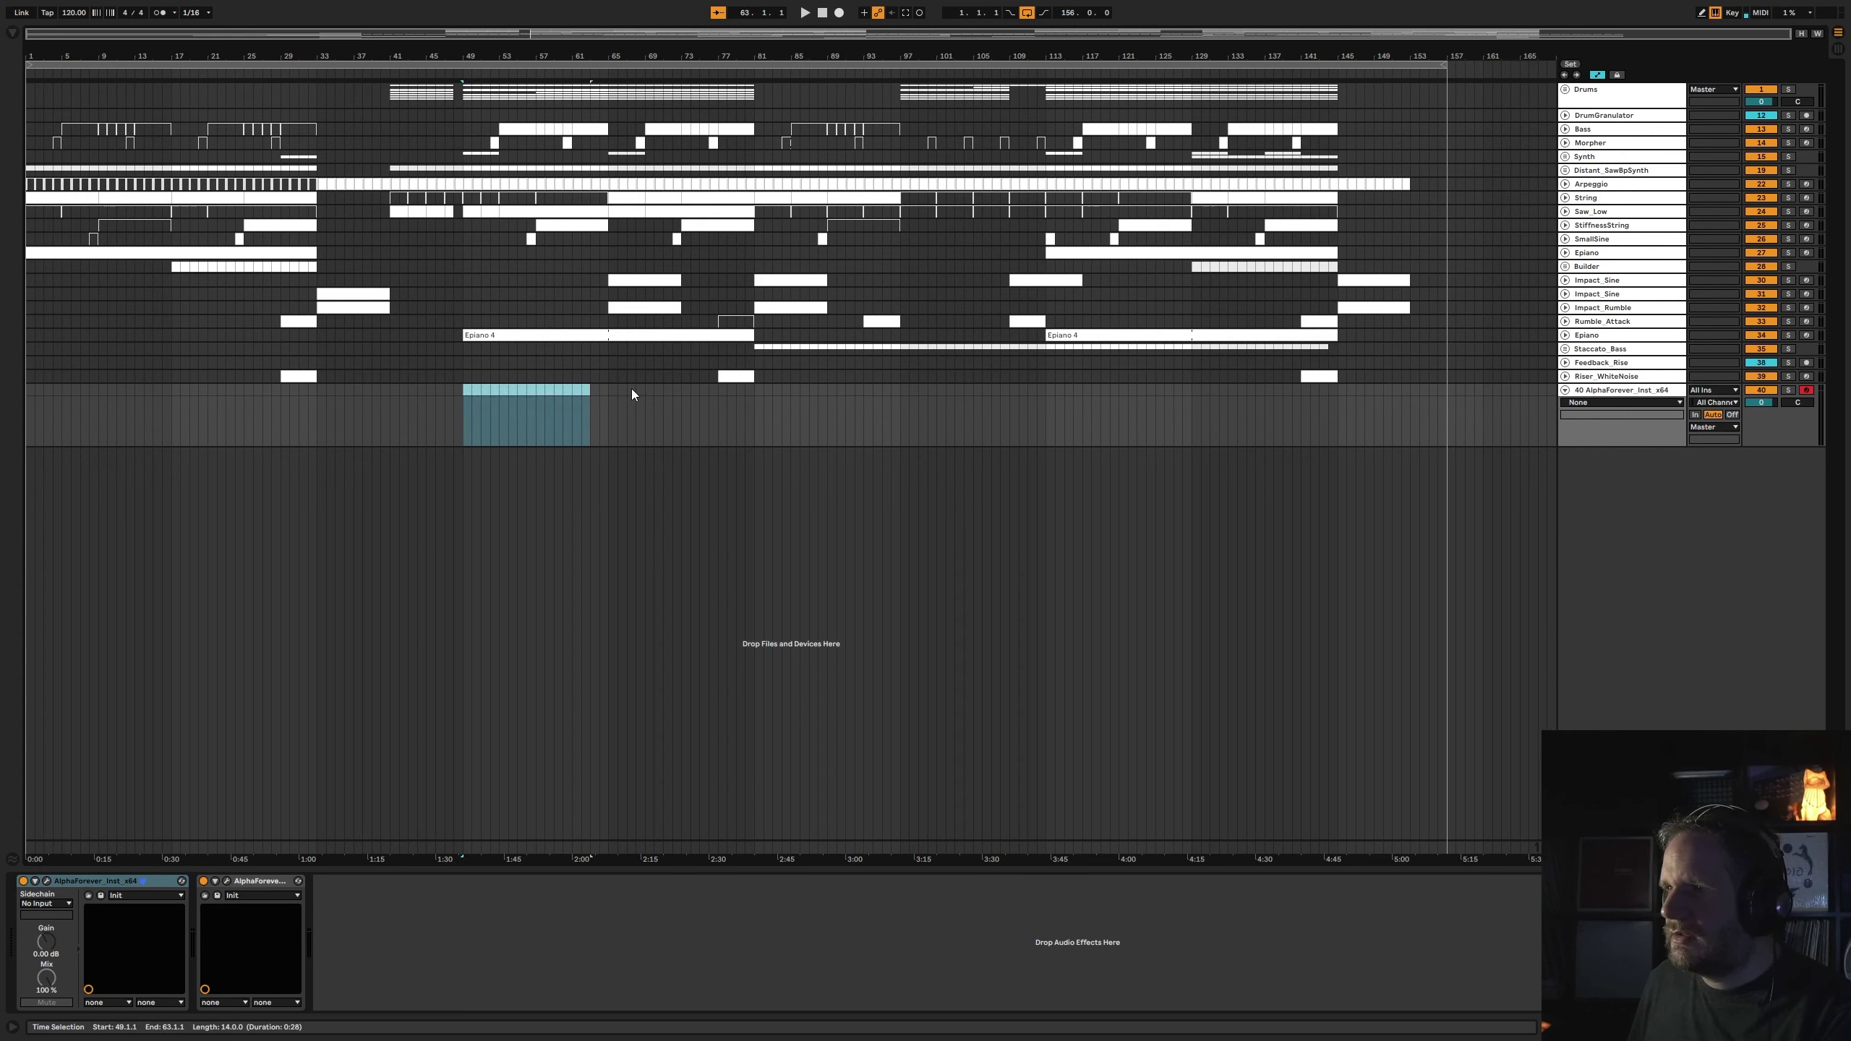
{"action": "left_click", "coordinate": [500, 381]}
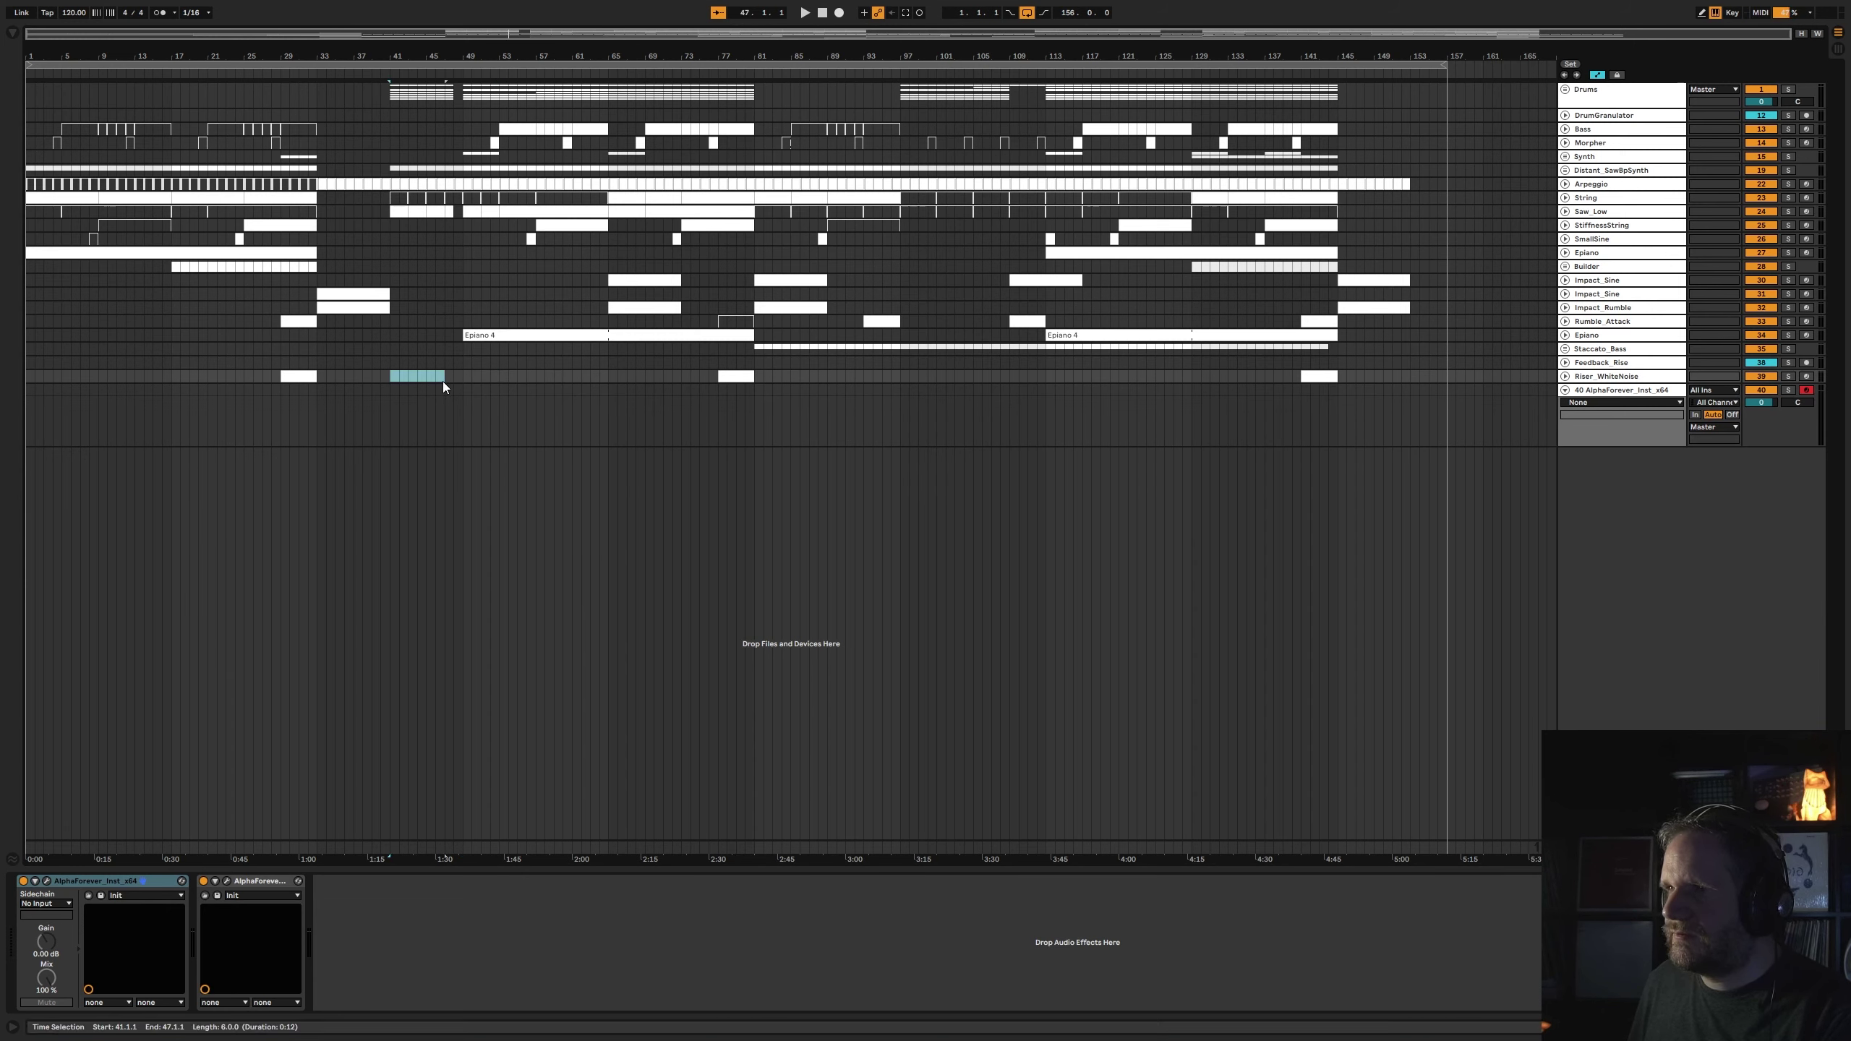
{"action": "left_click_drag", "start_coordinate": [442, 382], "coordinate": [428, 377]}
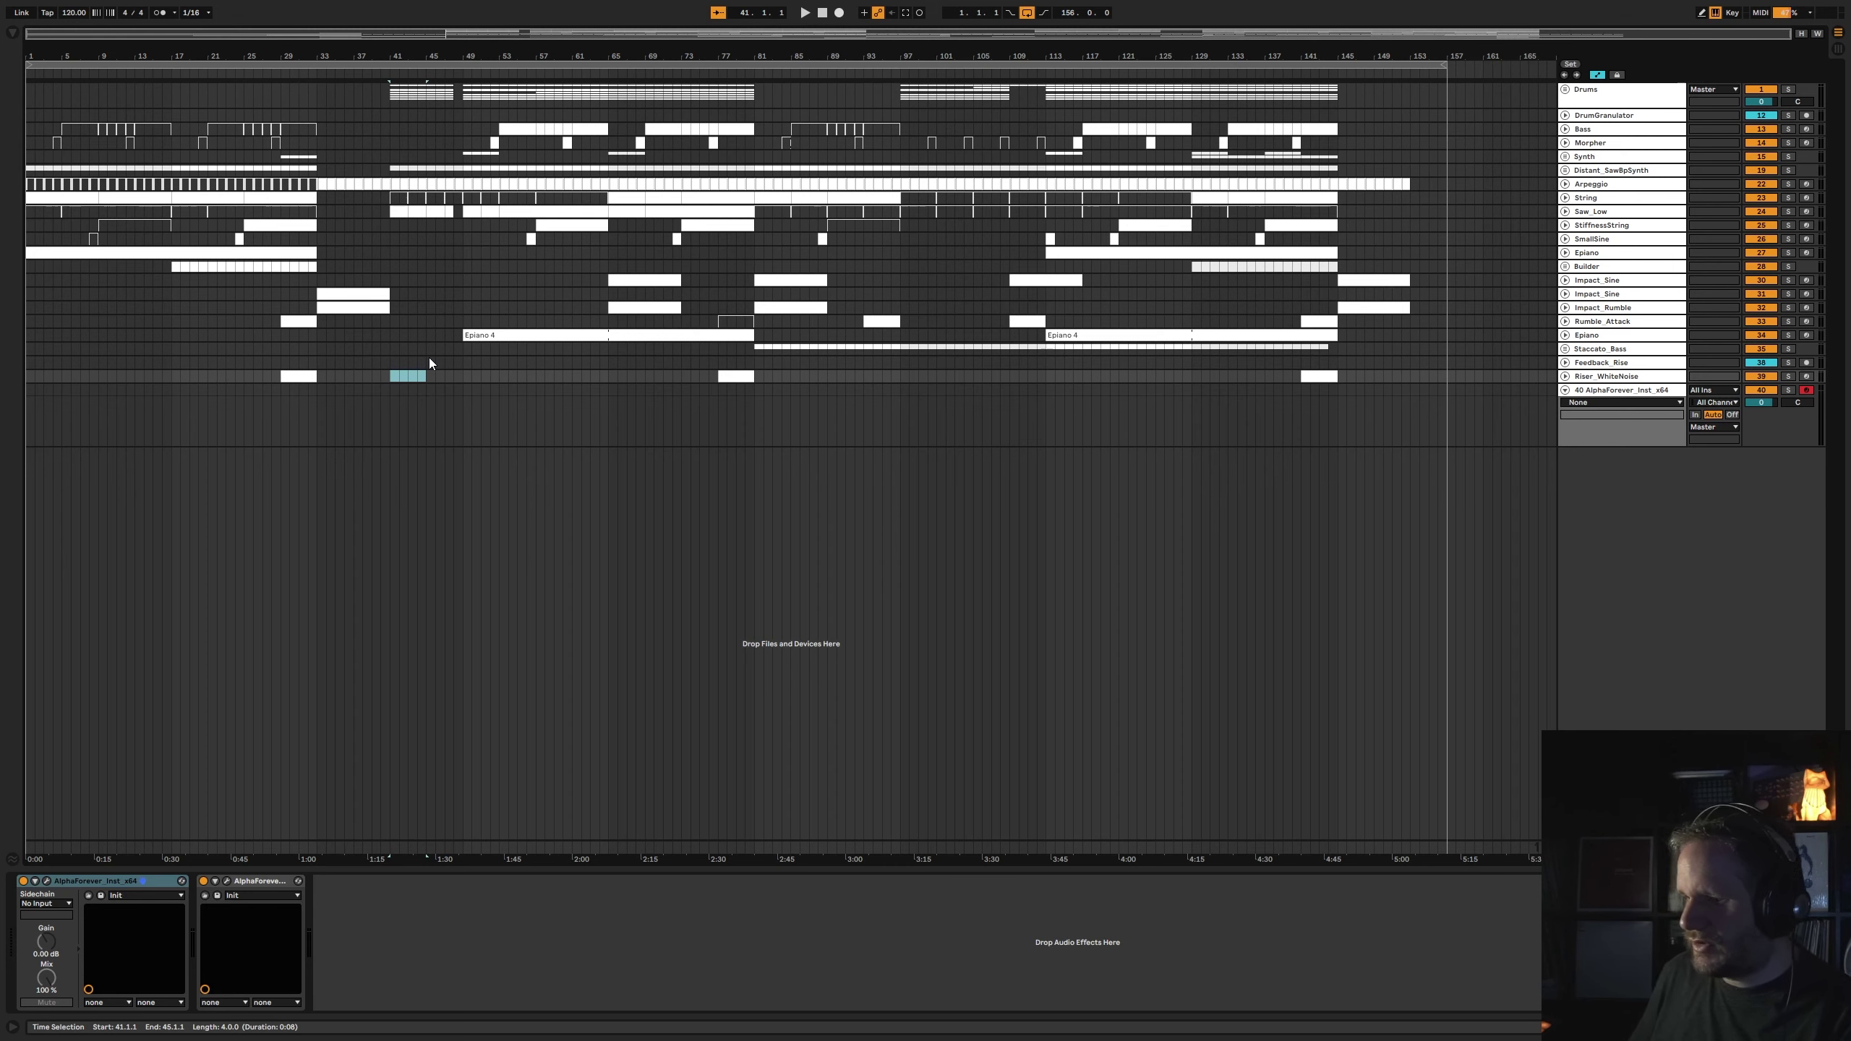
{"action": "key", "text": "ctrl+shift+m"}
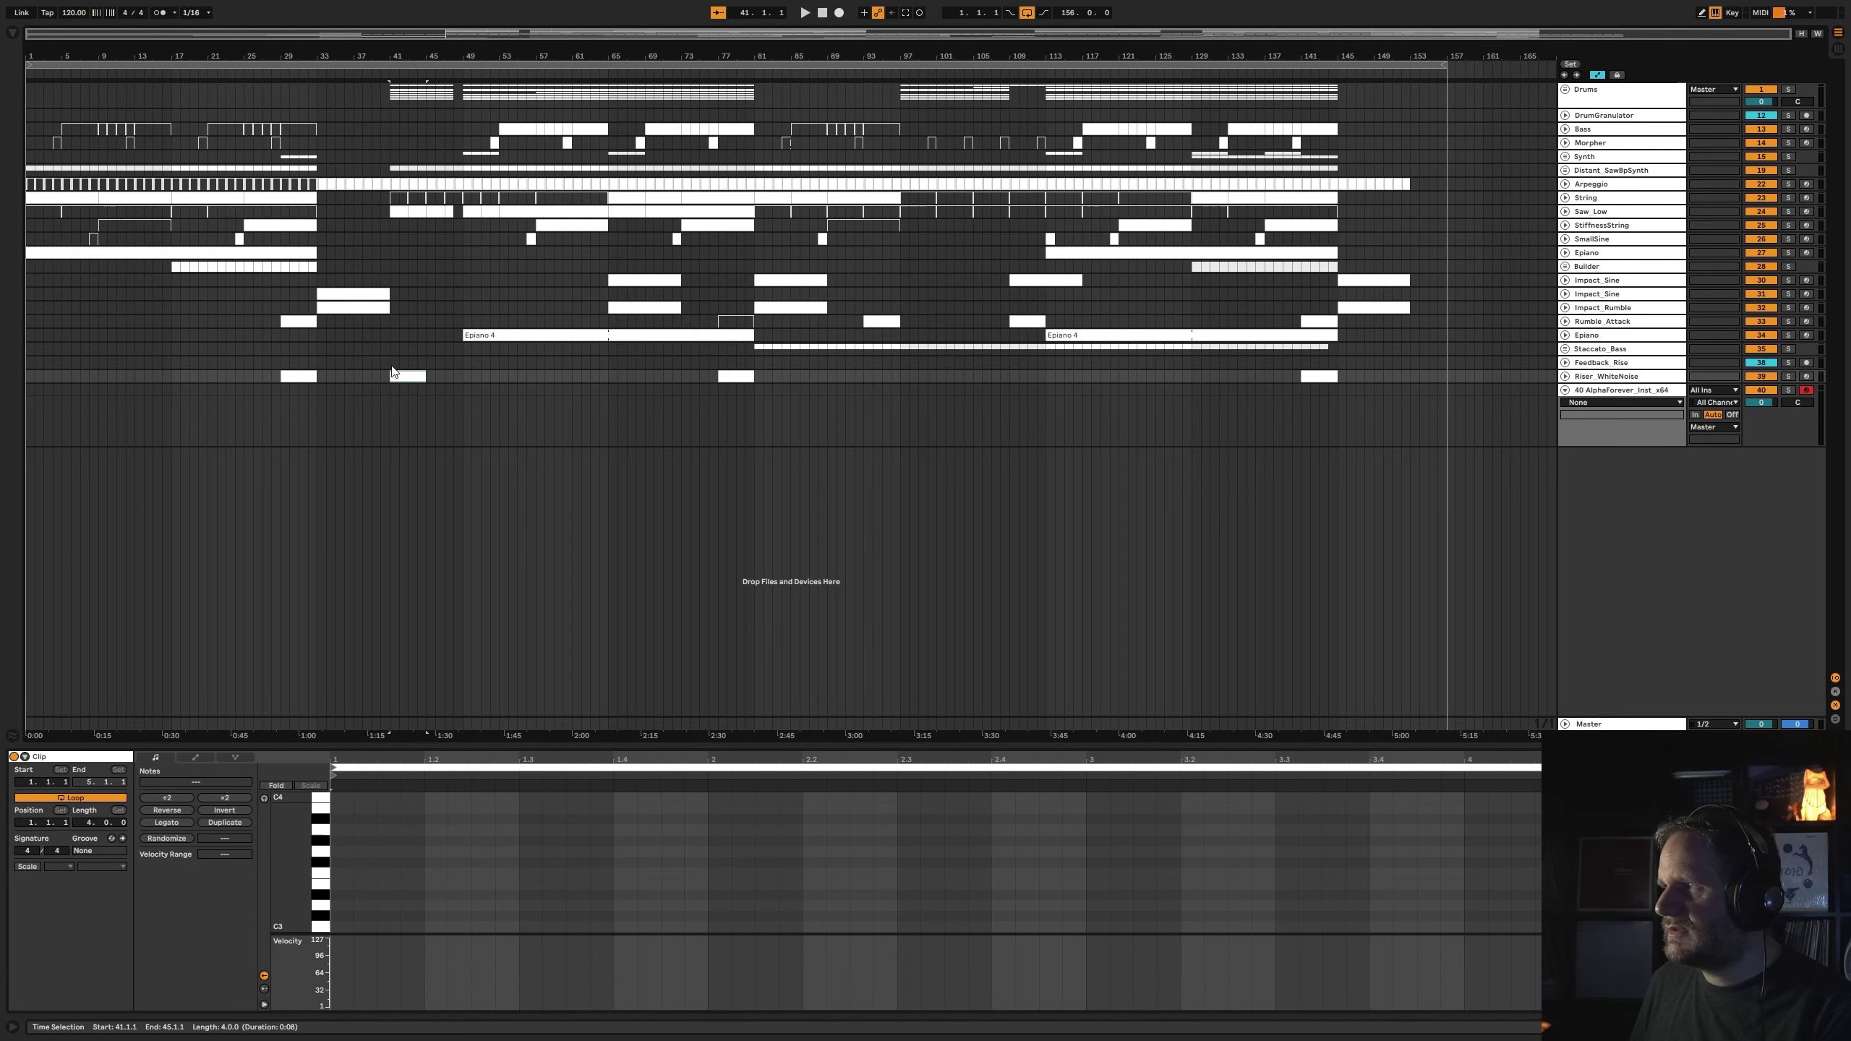
{"action": "left_click", "coordinate": [408, 391]}
{"action": "left_click", "coordinate": [408, 391]}
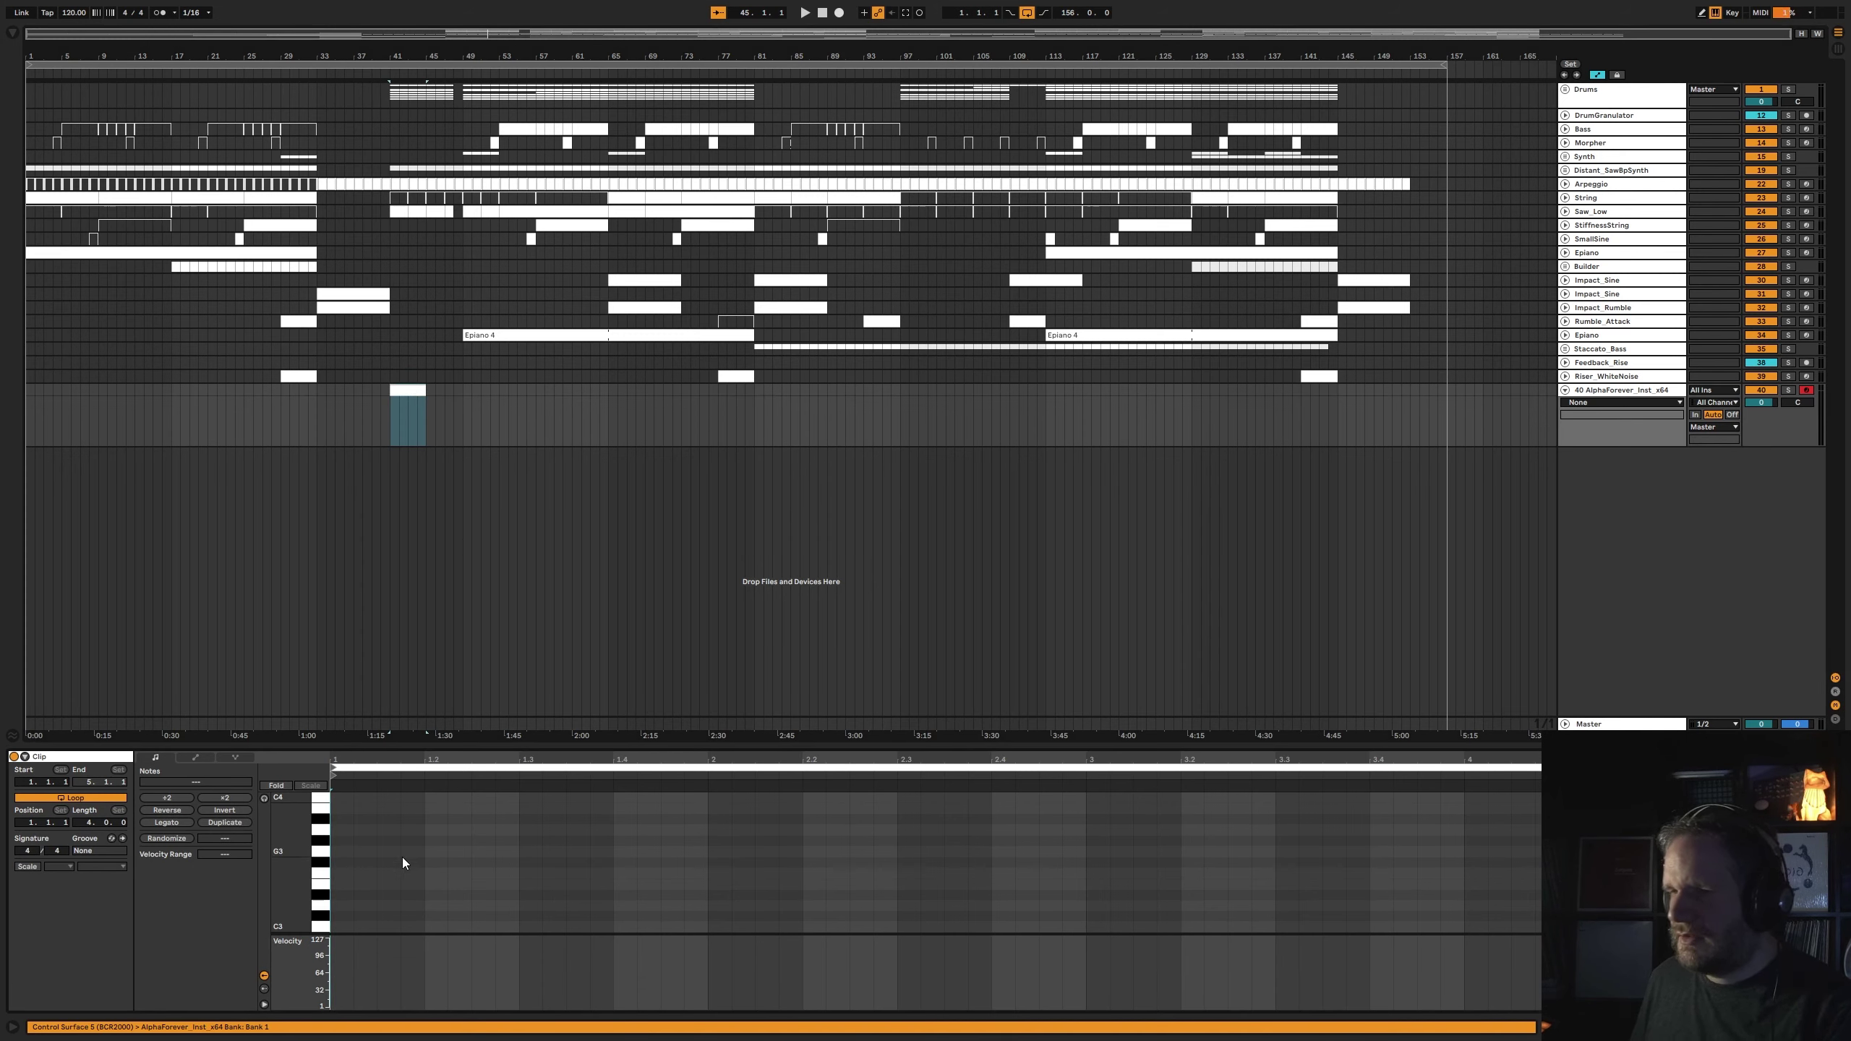
- Add sixteenth-length C3 notes at 1.1.4, 1.3.4 and 1.4.3 in the new clip
{"action": "key", "text": "a"}
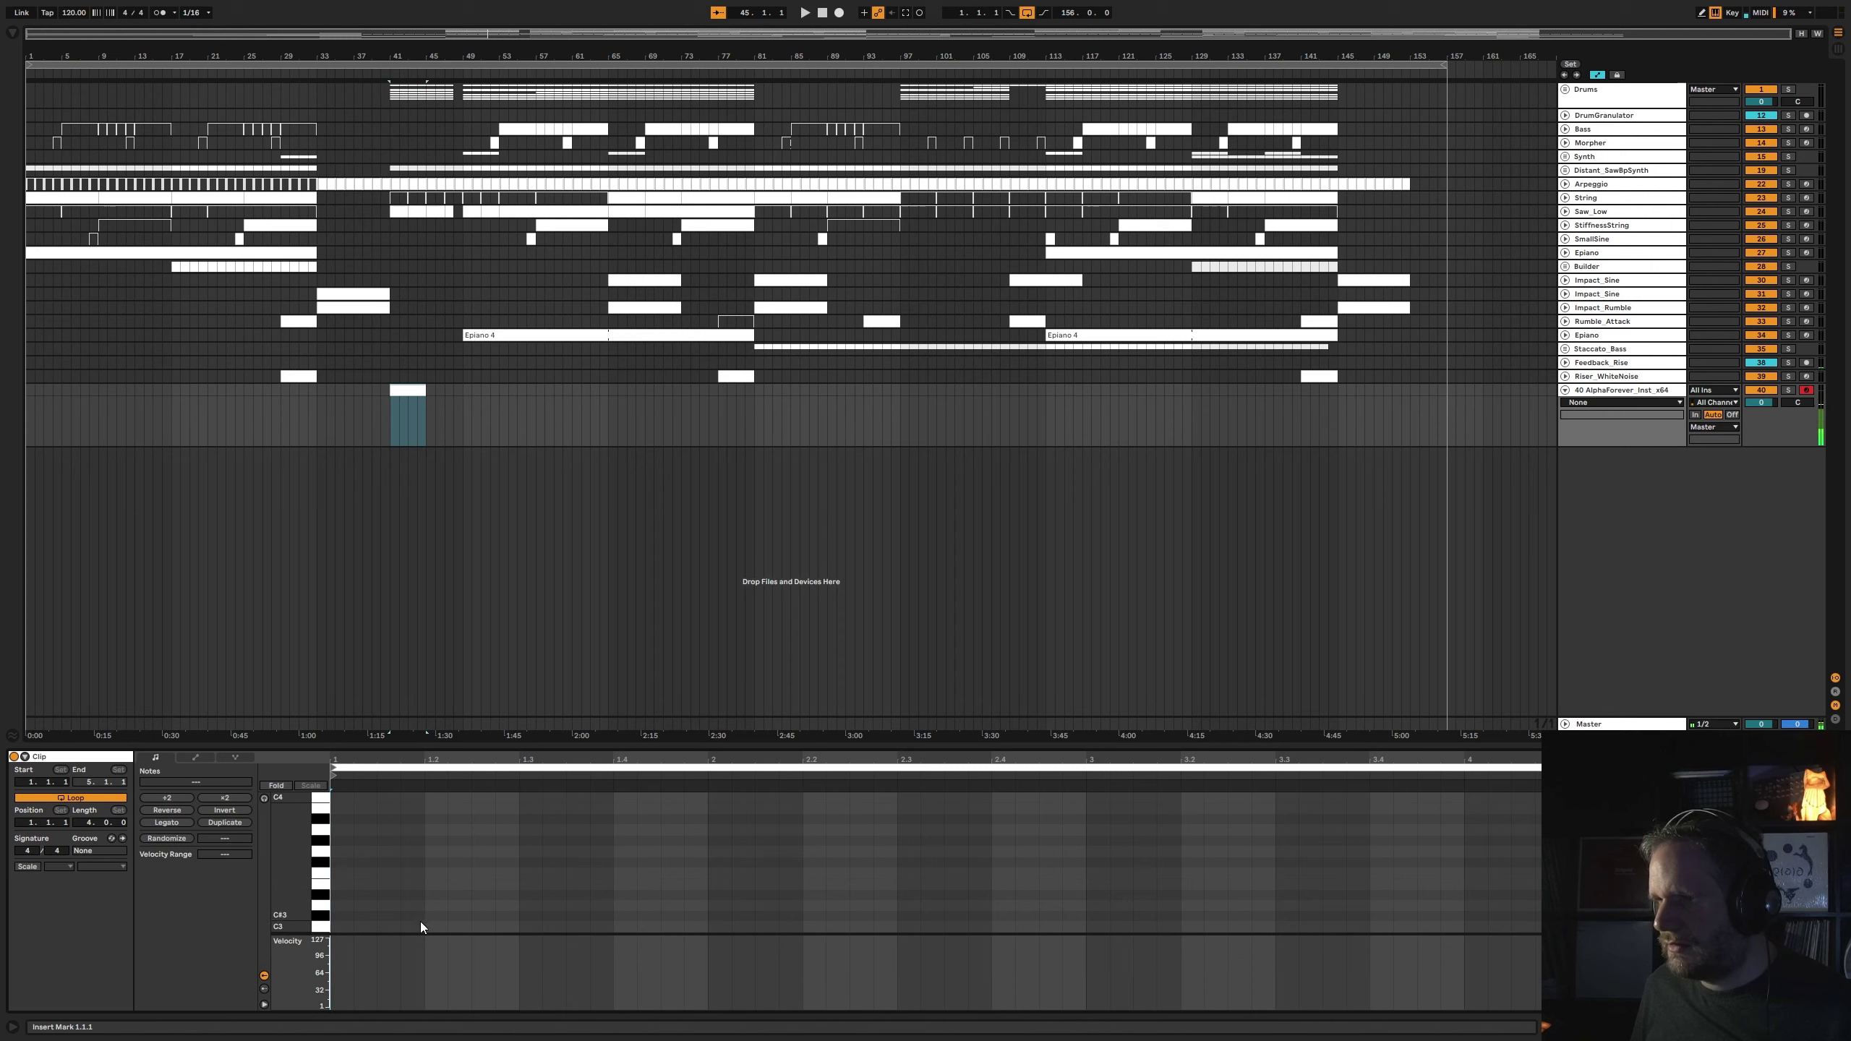
{"action": "left_click", "coordinate": [418, 928]}
{"action": "double_click", "coordinate": [418, 928]}
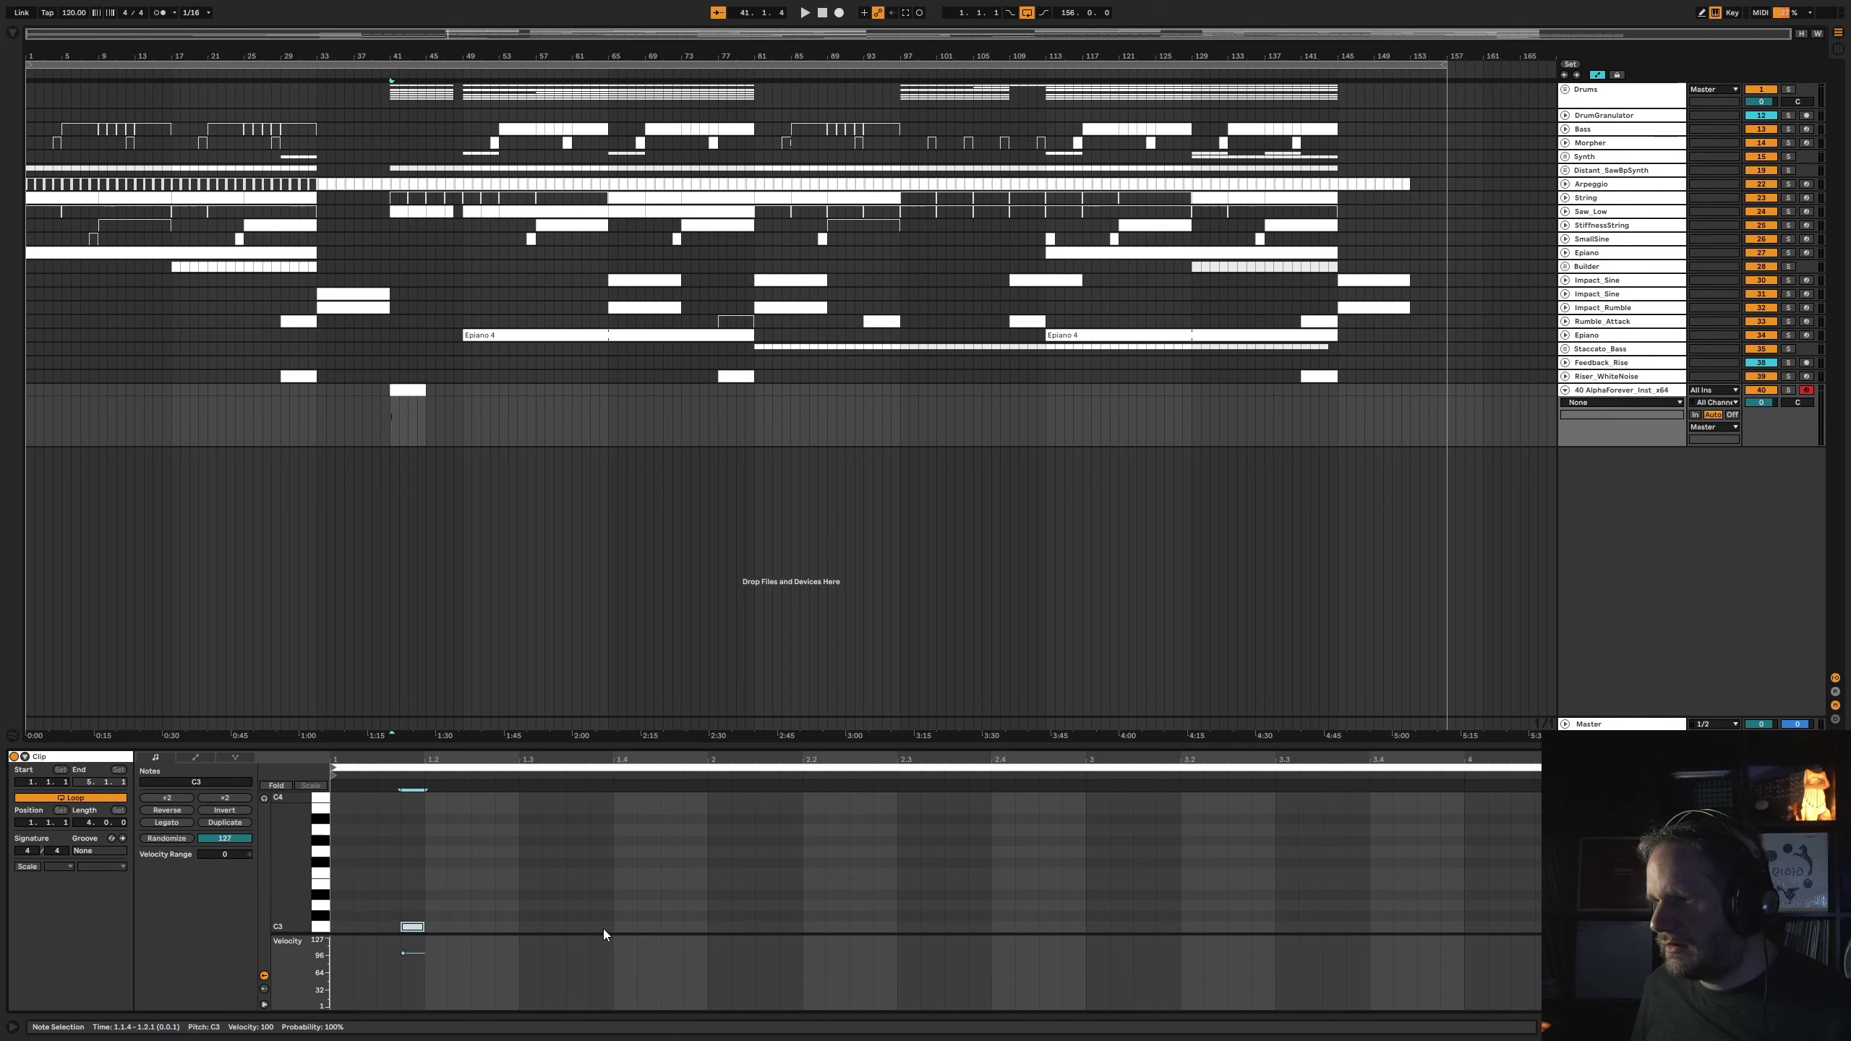
{"action": "double_click", "coordinate": [671, 927]}
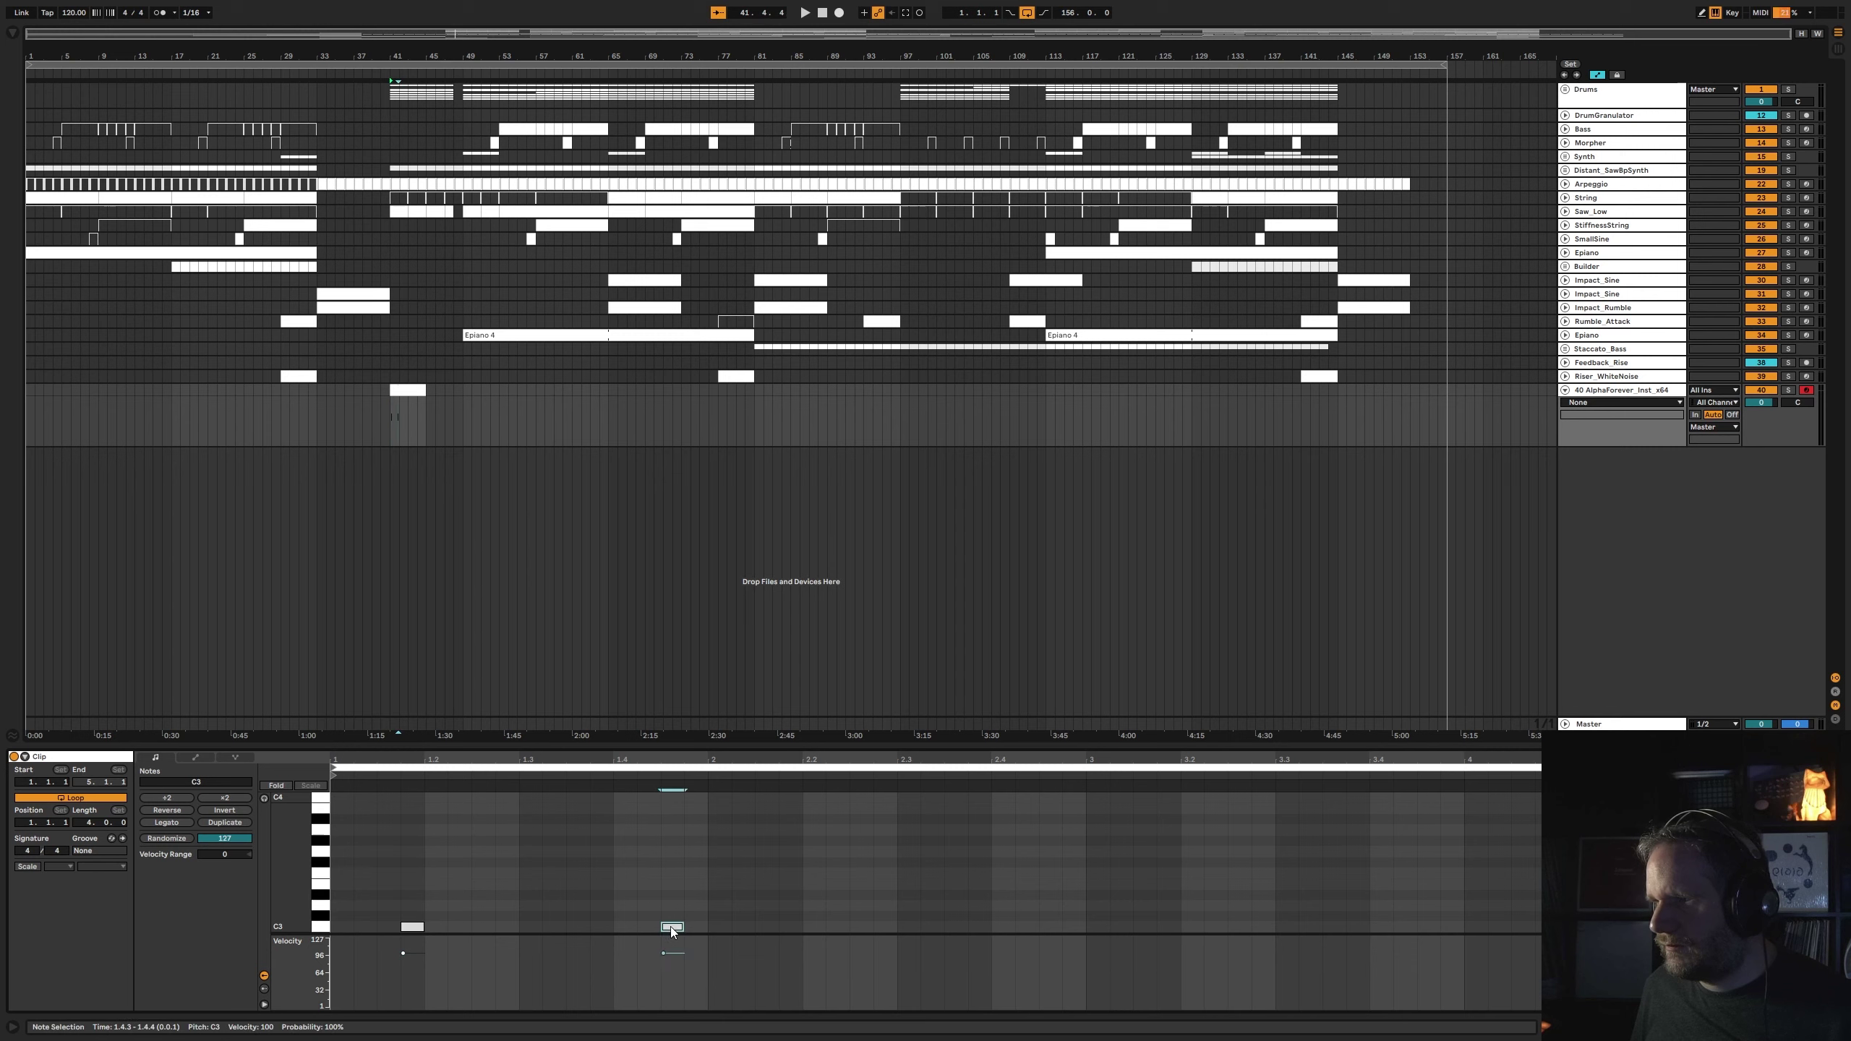
{"action": "double_click", "coordinate": [576, 929]}
- Duplicate the first bar's three-note C3 pattern into bars 2 and 3 of the clip
{"action": "left_click_drag", "start_coordinate": [577, 928], "coordinate": [348, 915]}
{"action": "key", "text": "ctrl+d"}
{"action": "key", "text": "ctrl+d"}
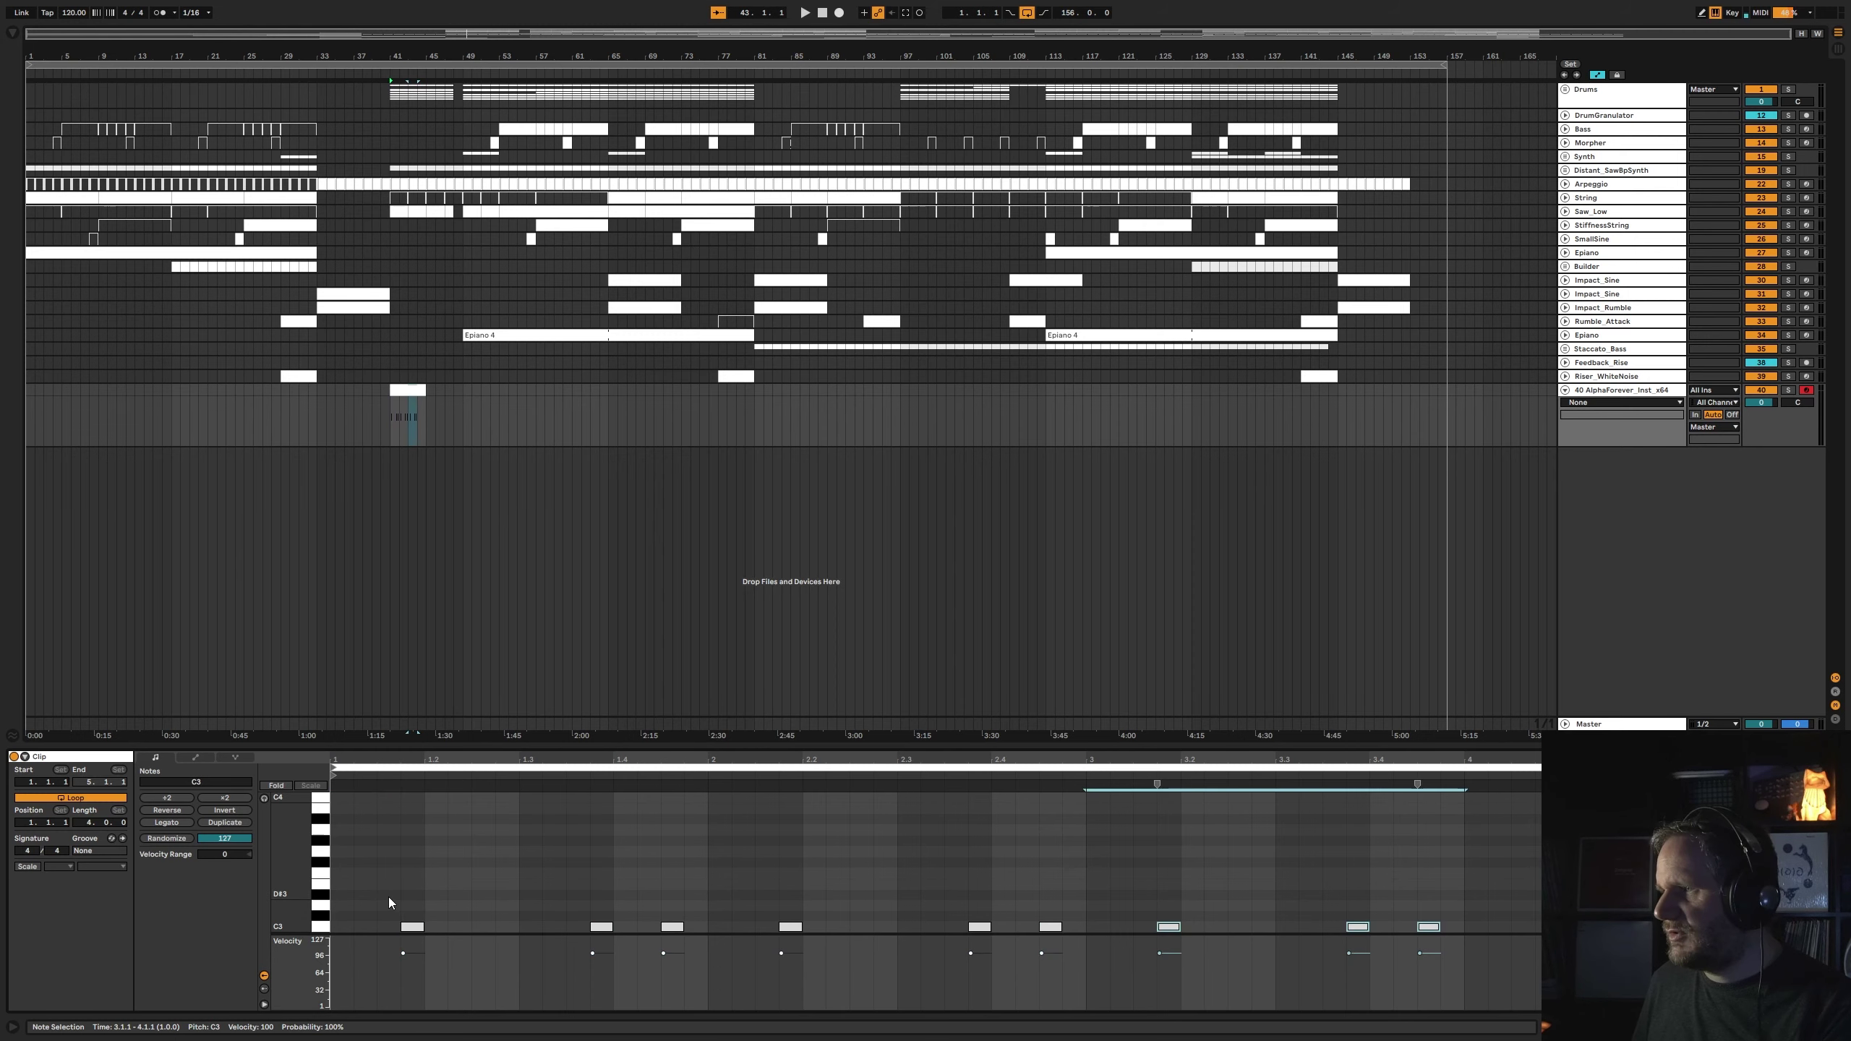
- Duplicate the three-note C3 pattern into bar 4 of the clip and undo the extra duplicate beyond it
{"action": "key", "text": "ctrl+d"}
{"action": "key", "text": "ctrl+d"}
{"action": "key", "text": "ctrl+z"}
{"action": "left_click", "coordinate": [643, 856]}
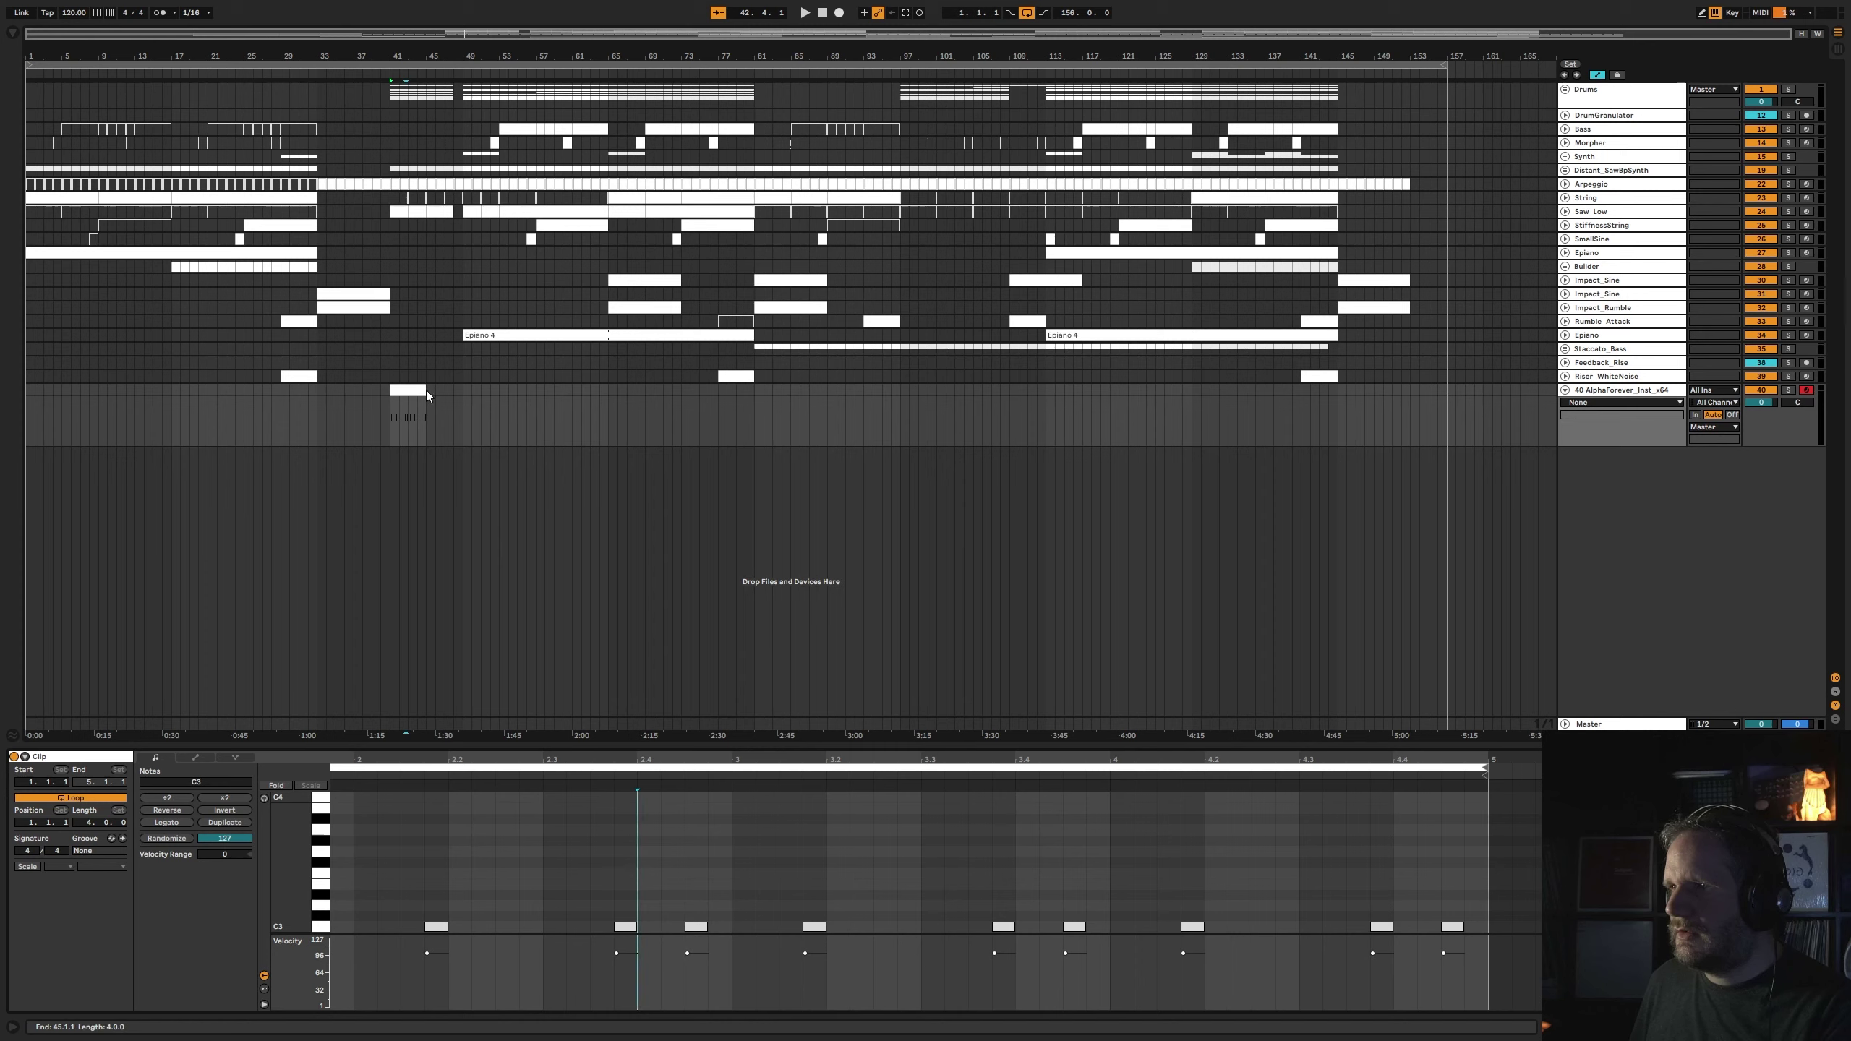
- Extend and copy the clip along its track to cover bars 41–48, 49–81, 97–109 and 113–145
{"action": "left_click_drag", "start_coordinate": [425, 391], "coordinate": [755, 393]}
{"action": "left_click_drag", "start_coordinate": [574, 392], "coordinate": [1018, 382]}
{"action": "left_click_drag", "start_coordinate": [1186, 386], "coordinate": [1338, 392]}
{"action": "left_click", "coordinate": [1158, 391]}
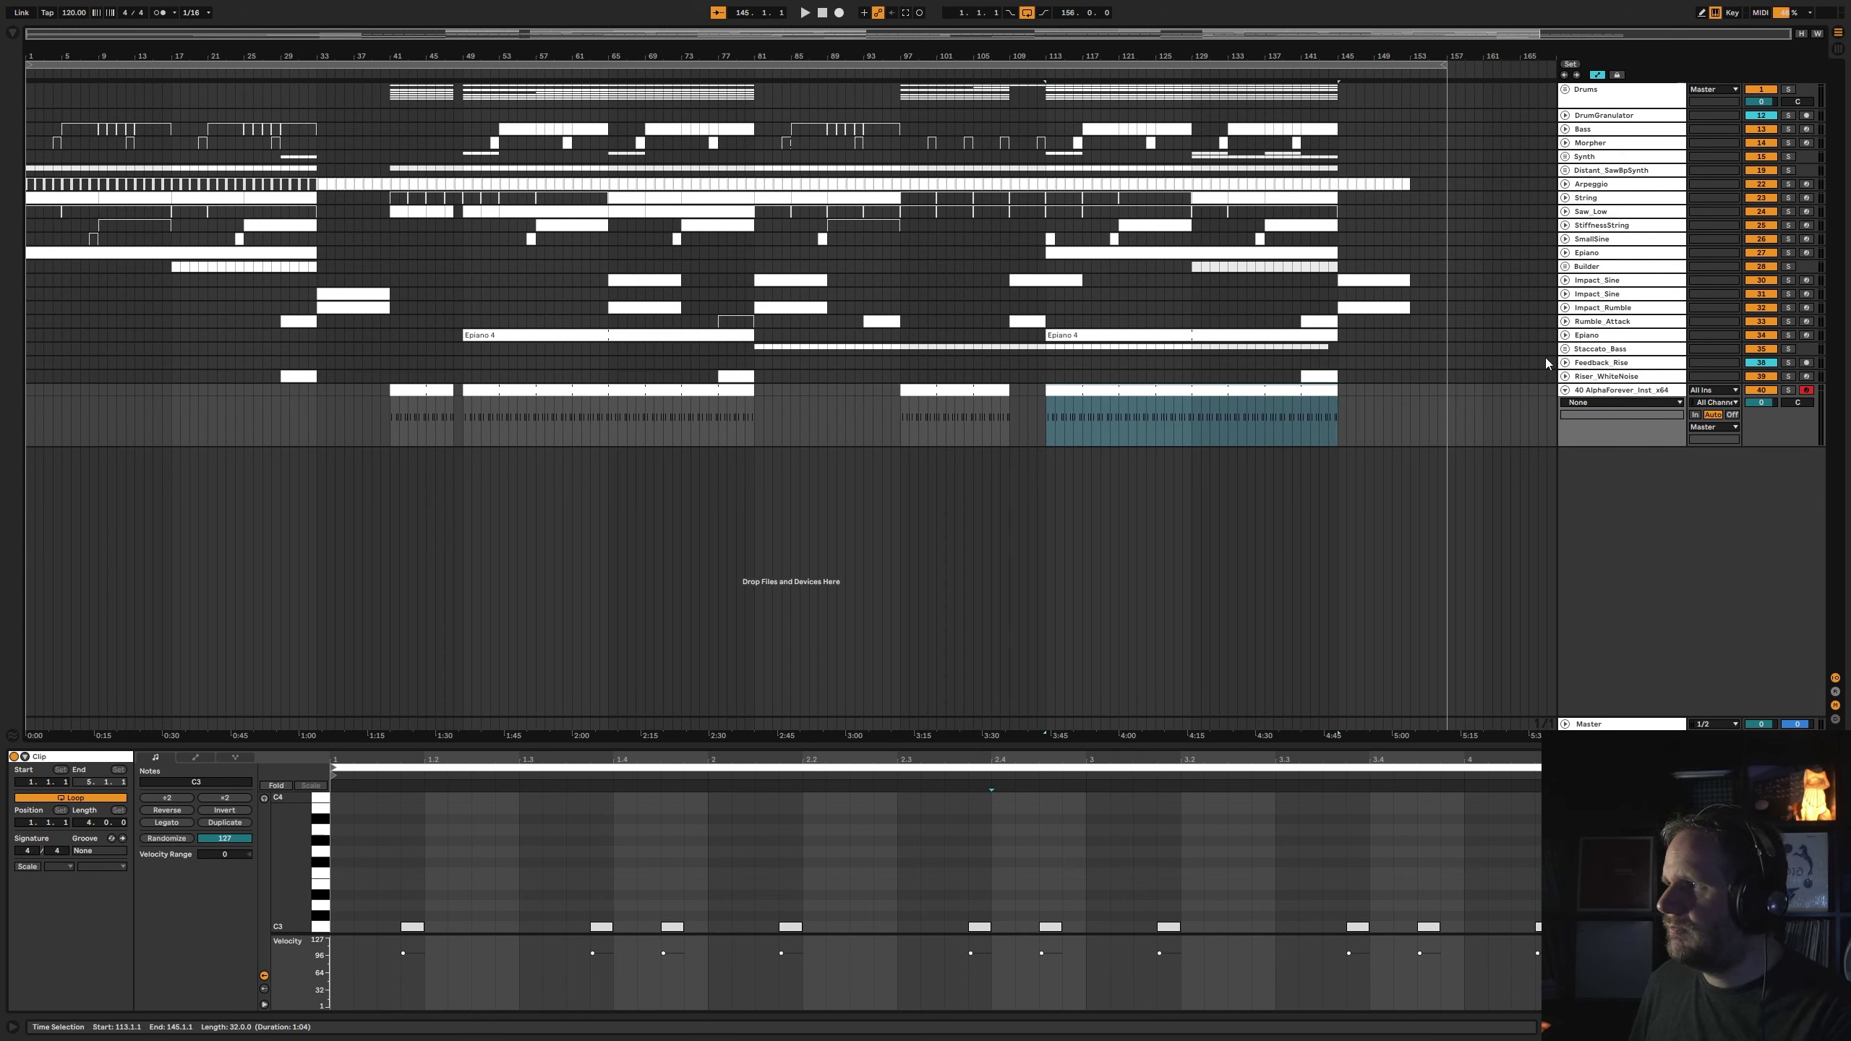
- Rename the AlphaForever_Inst_x64 track as Glitchy_Perc and fold the track
{"action": "double_click", "coordinate": [1614, 391]}
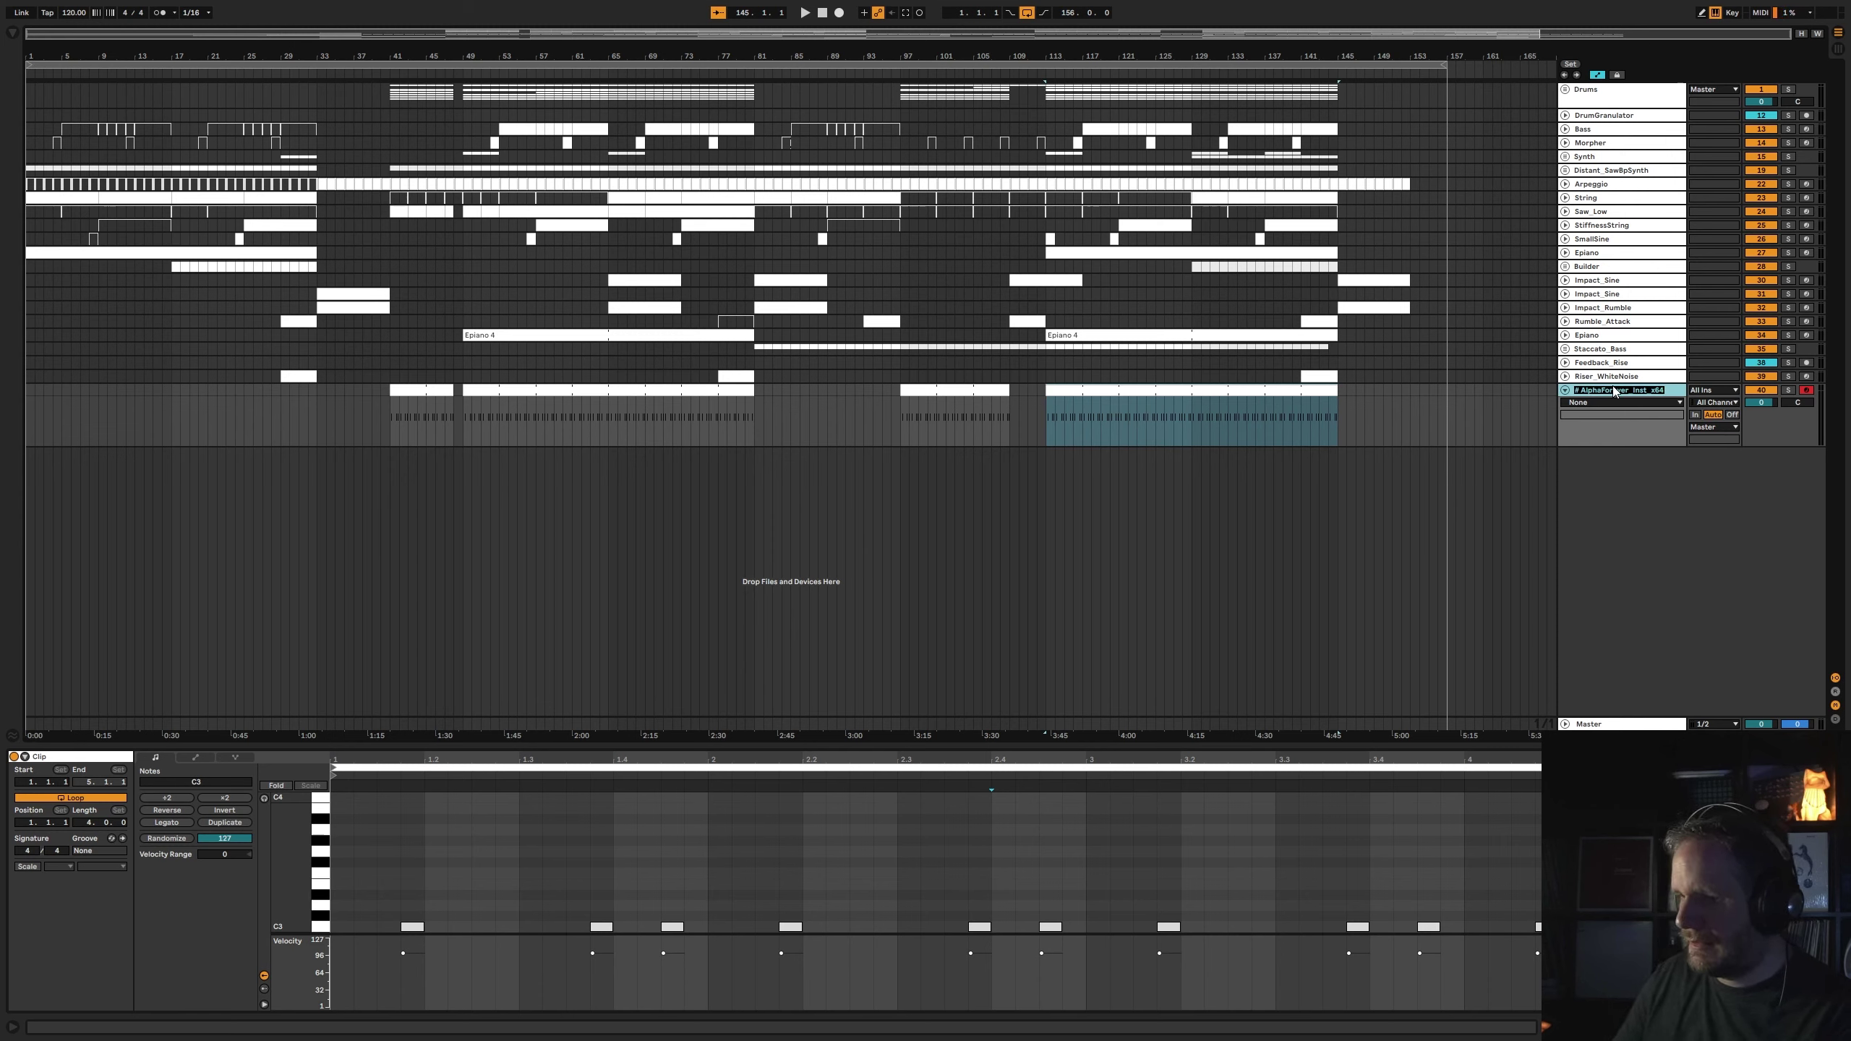
{"action": "type", "text": "Glitchy_Perc"}
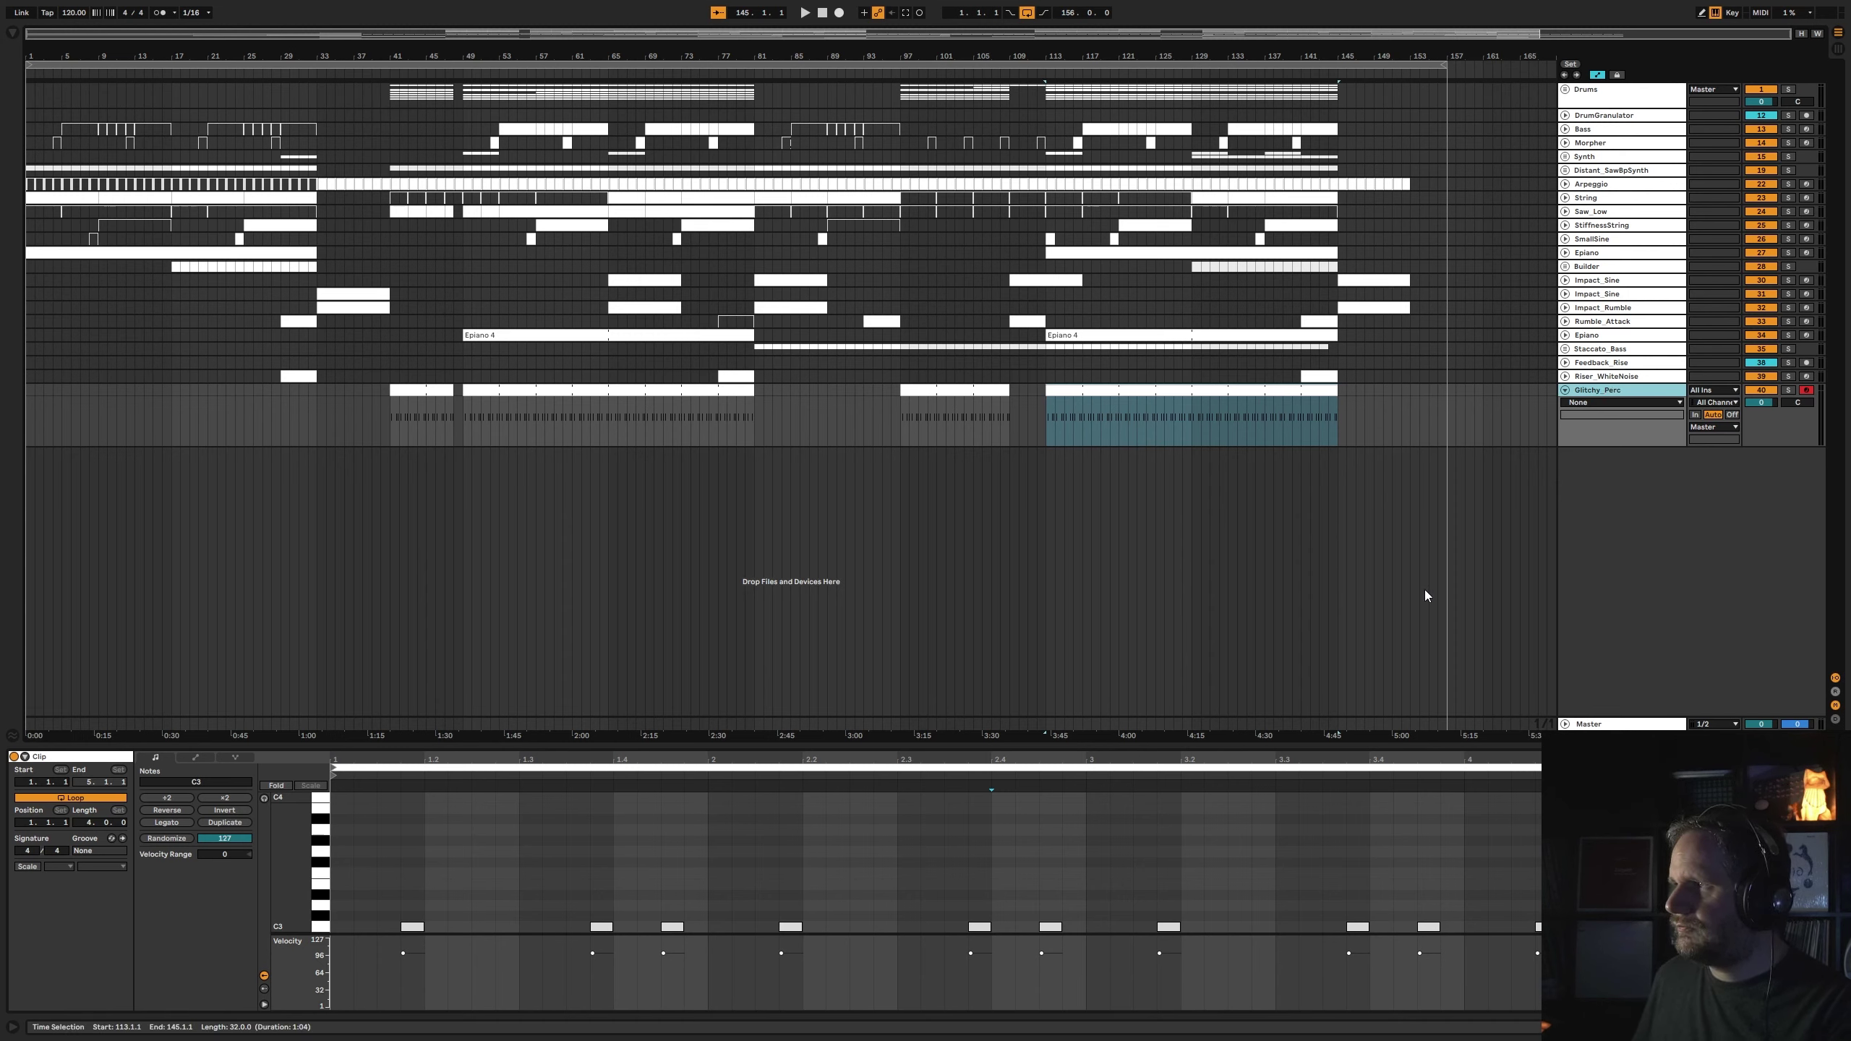
{"action": "left_click", "coordinate": [1565, 391]}
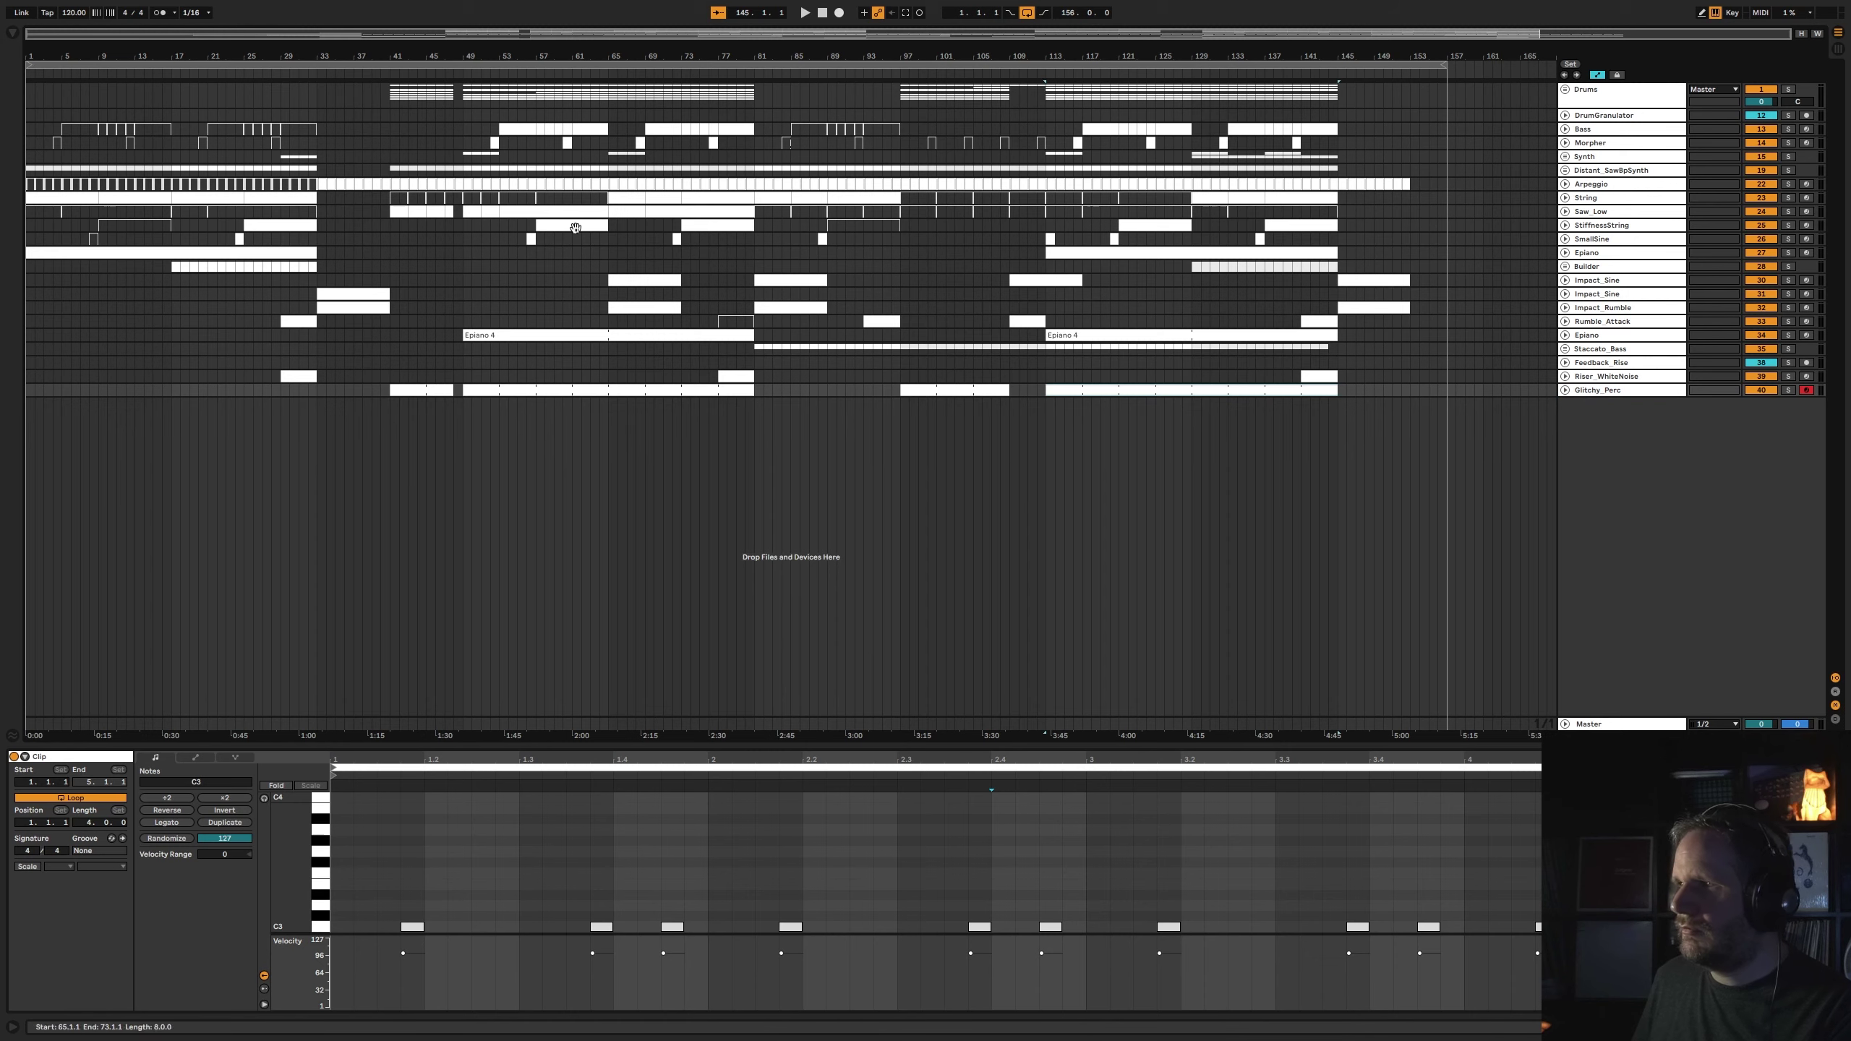
- Start playback at bar 49, open the AlphaForever effect after the instrument on Glitchy_Perc, and enlarge its window
{"action": "left_click", "coordinate": [467, 70]}
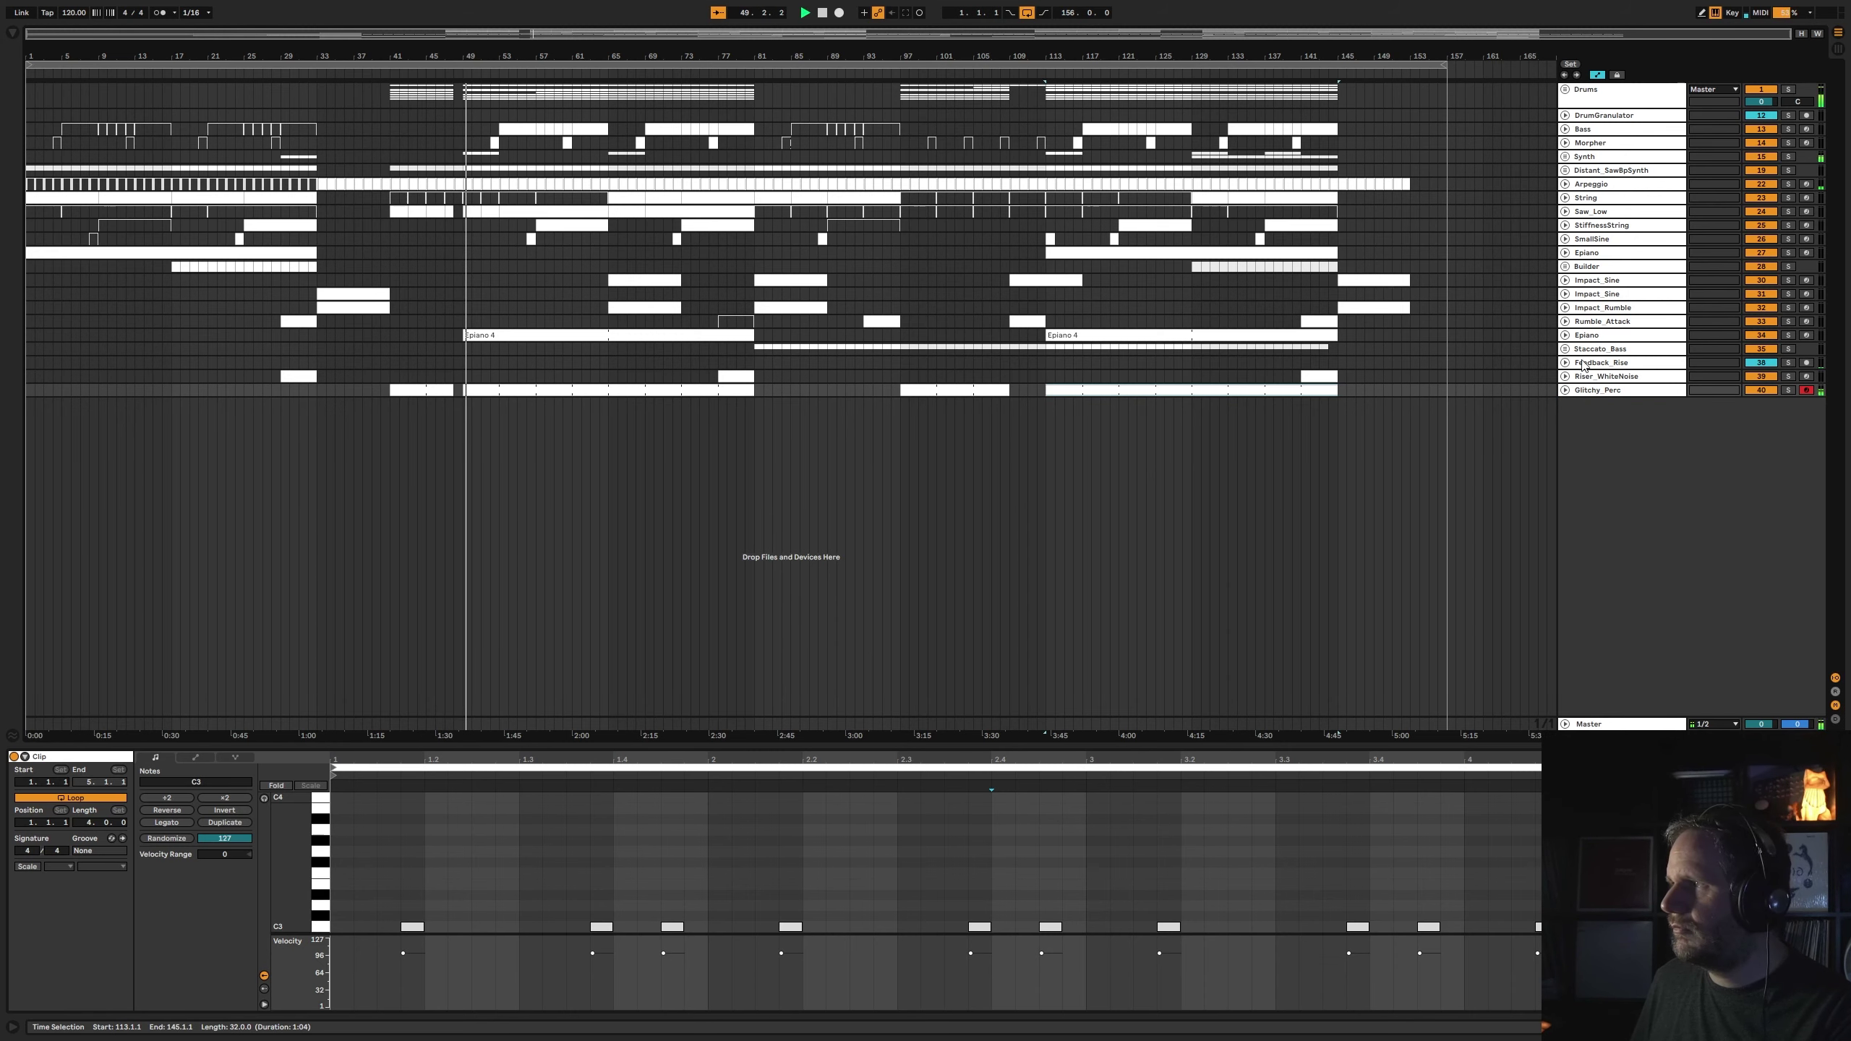
{"action": "left_click", "coordinate": [1643, 392]}
{"action": "double_click", "coordinate": [1643, 391]}
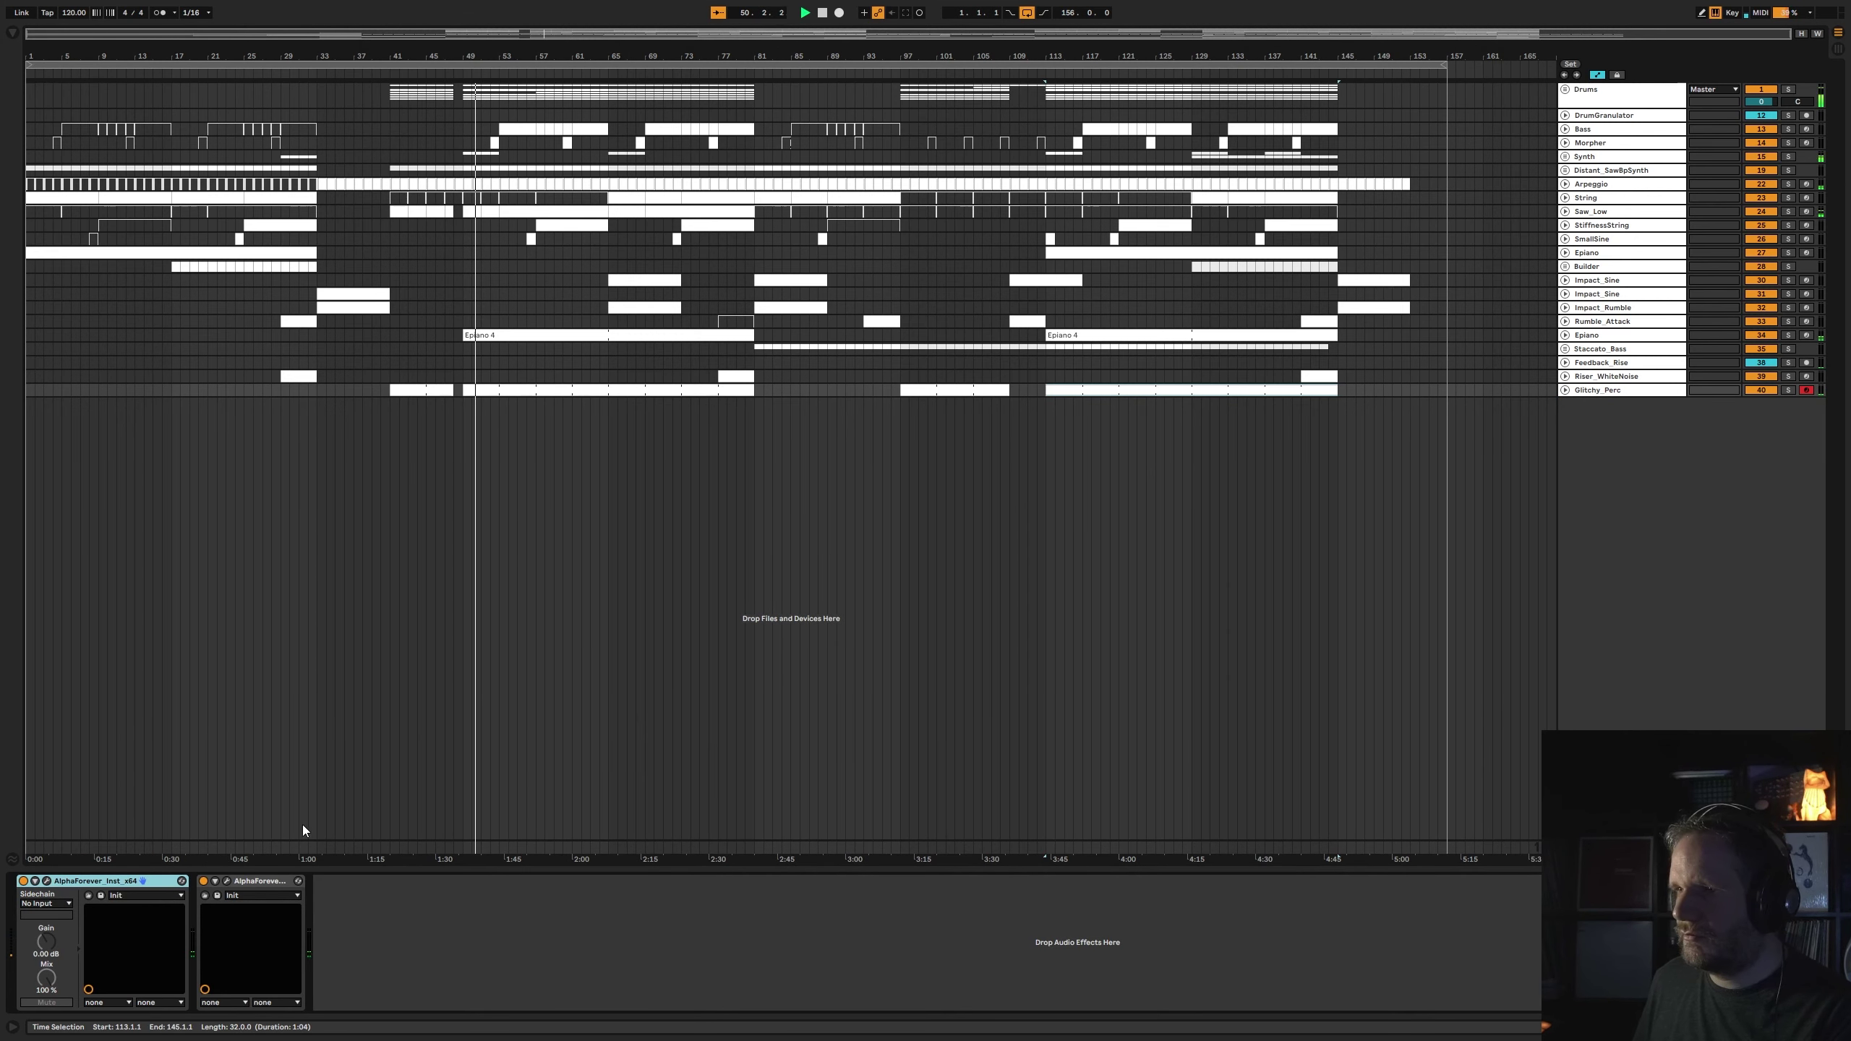
{"action": "left_click", "coordinate": [227, 882]}
{"action": "scroll", "coordinate": [658, 471], "scroll_direction": "up", "scroll_amount": 1}
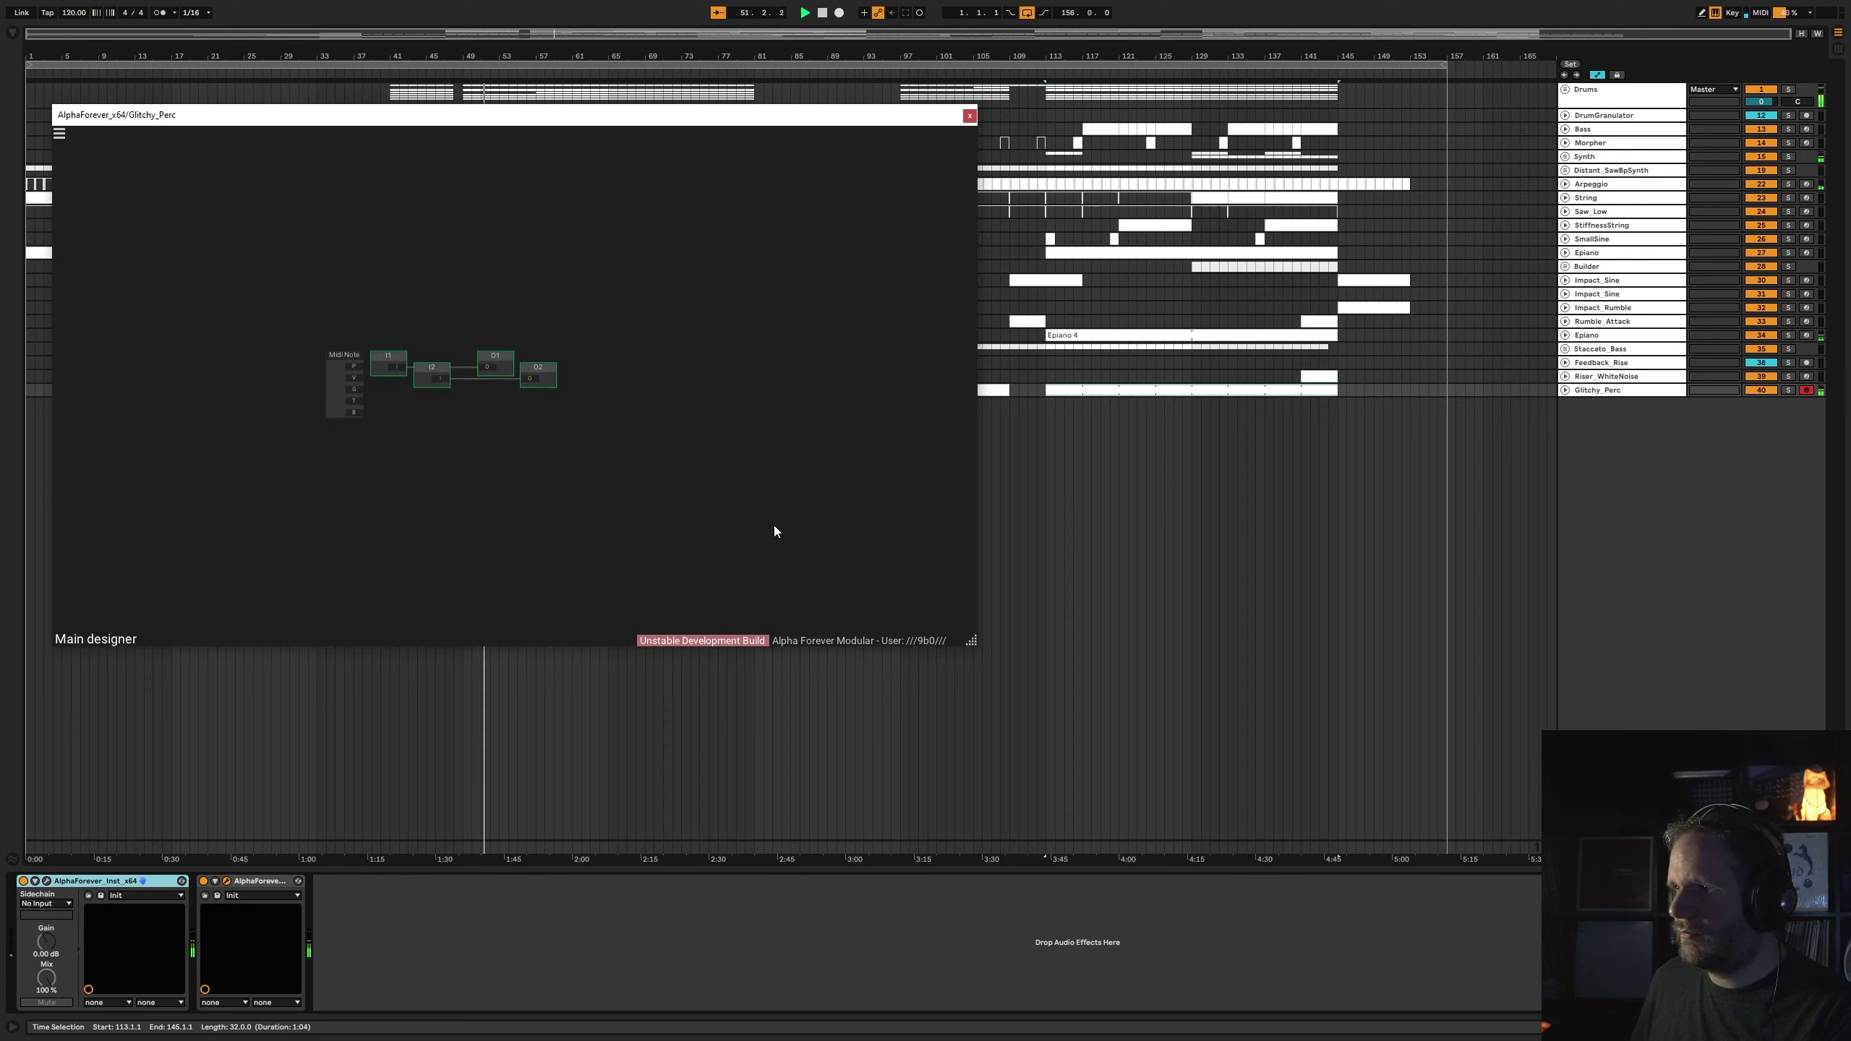
{"action": "left_click_drag", "start_coordinate": [973, 638], "coordinate": [1398, 848]}
- Delete all modules of the default patch in the Glitchy_Perc effect
{"action": "scroll", "coordinate": [642, 532], "scroll_direction": "up", "scroll_amount": 3}
{"action": "left_click_drag", "start_coordinate": [642, 532], "coordinate": [611, 289]}
{"action": "key", "text": "ctrl+a"}
{"action": "key", "text": "Delete"}
- Add a Stereo Track module and feed its I1 and I2 from newly created patch inputs I1 and I2
{"action": "right_click", "coordinate": [452, 282]}
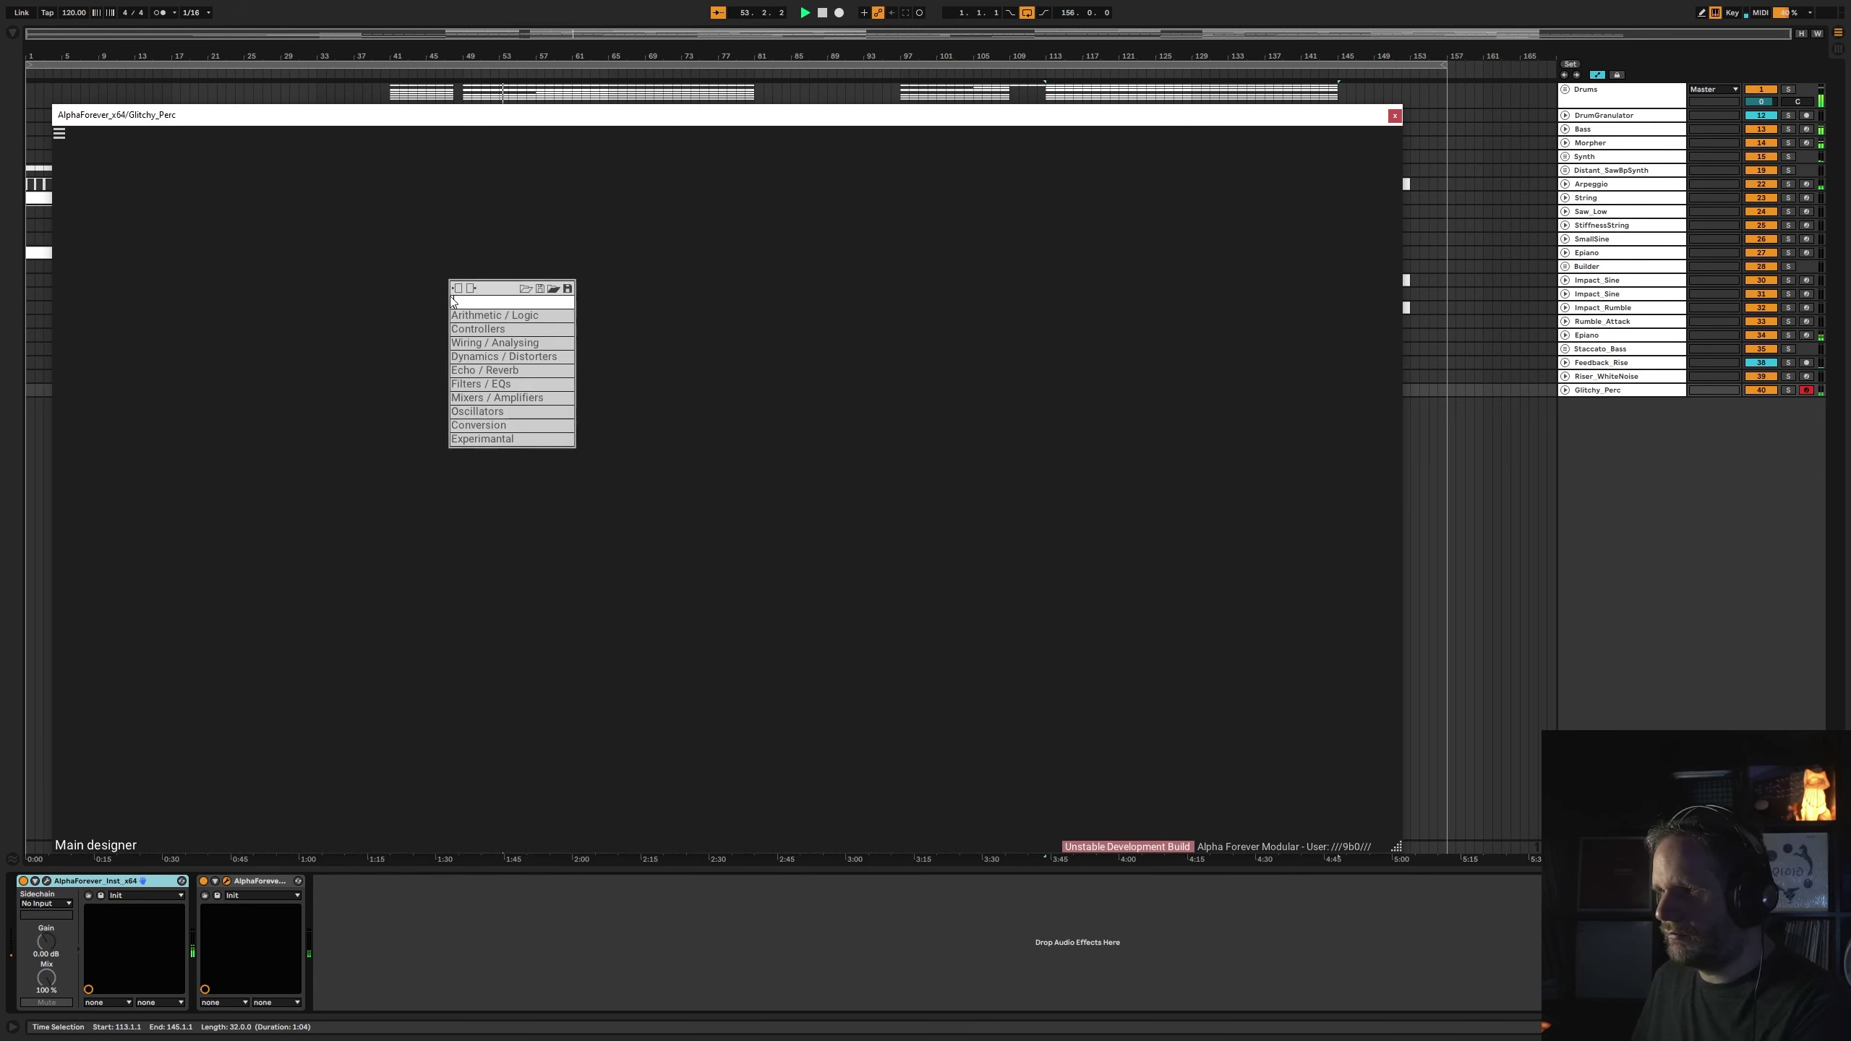
{"action": "type", "text": "stere"}
{"action": "left_click", "coordinate": [597, 316]}
{"action": "scroll", "coordinate": [353, 363], "scroll_direction": "up", "scroll_amount": 3}
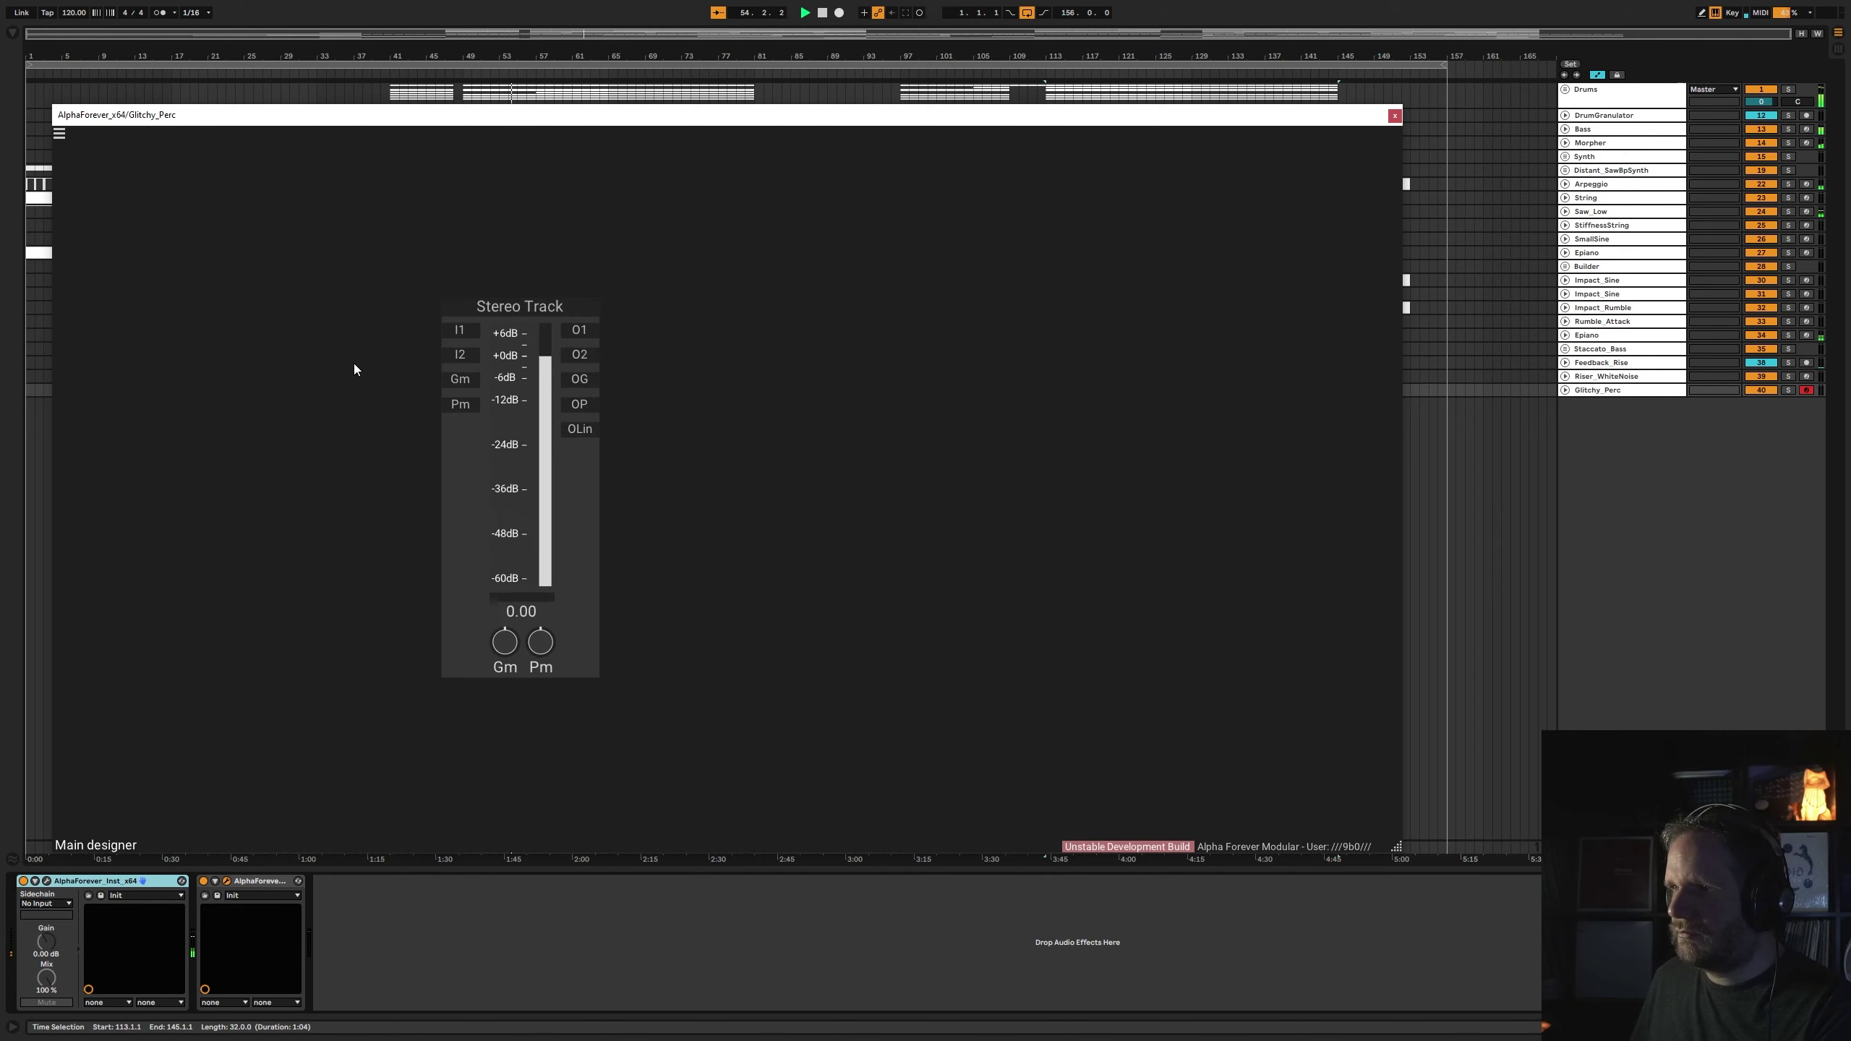
{"action": "right_click", "coordinate": [446, 380]}
{"action": "right_click", "coordinate": [447, 404]}
{"action": "left_click_drag", "start_coordinate": [311, 383], "coordinate": [171, 355]}
- Add an EQ Shelving Dual module and connect the Stereo Track's O1 and O2 to its I1 and I2
{"action": "right_click", "coordinate": [697, 373]}
{"action": "type", "text": "eq"}
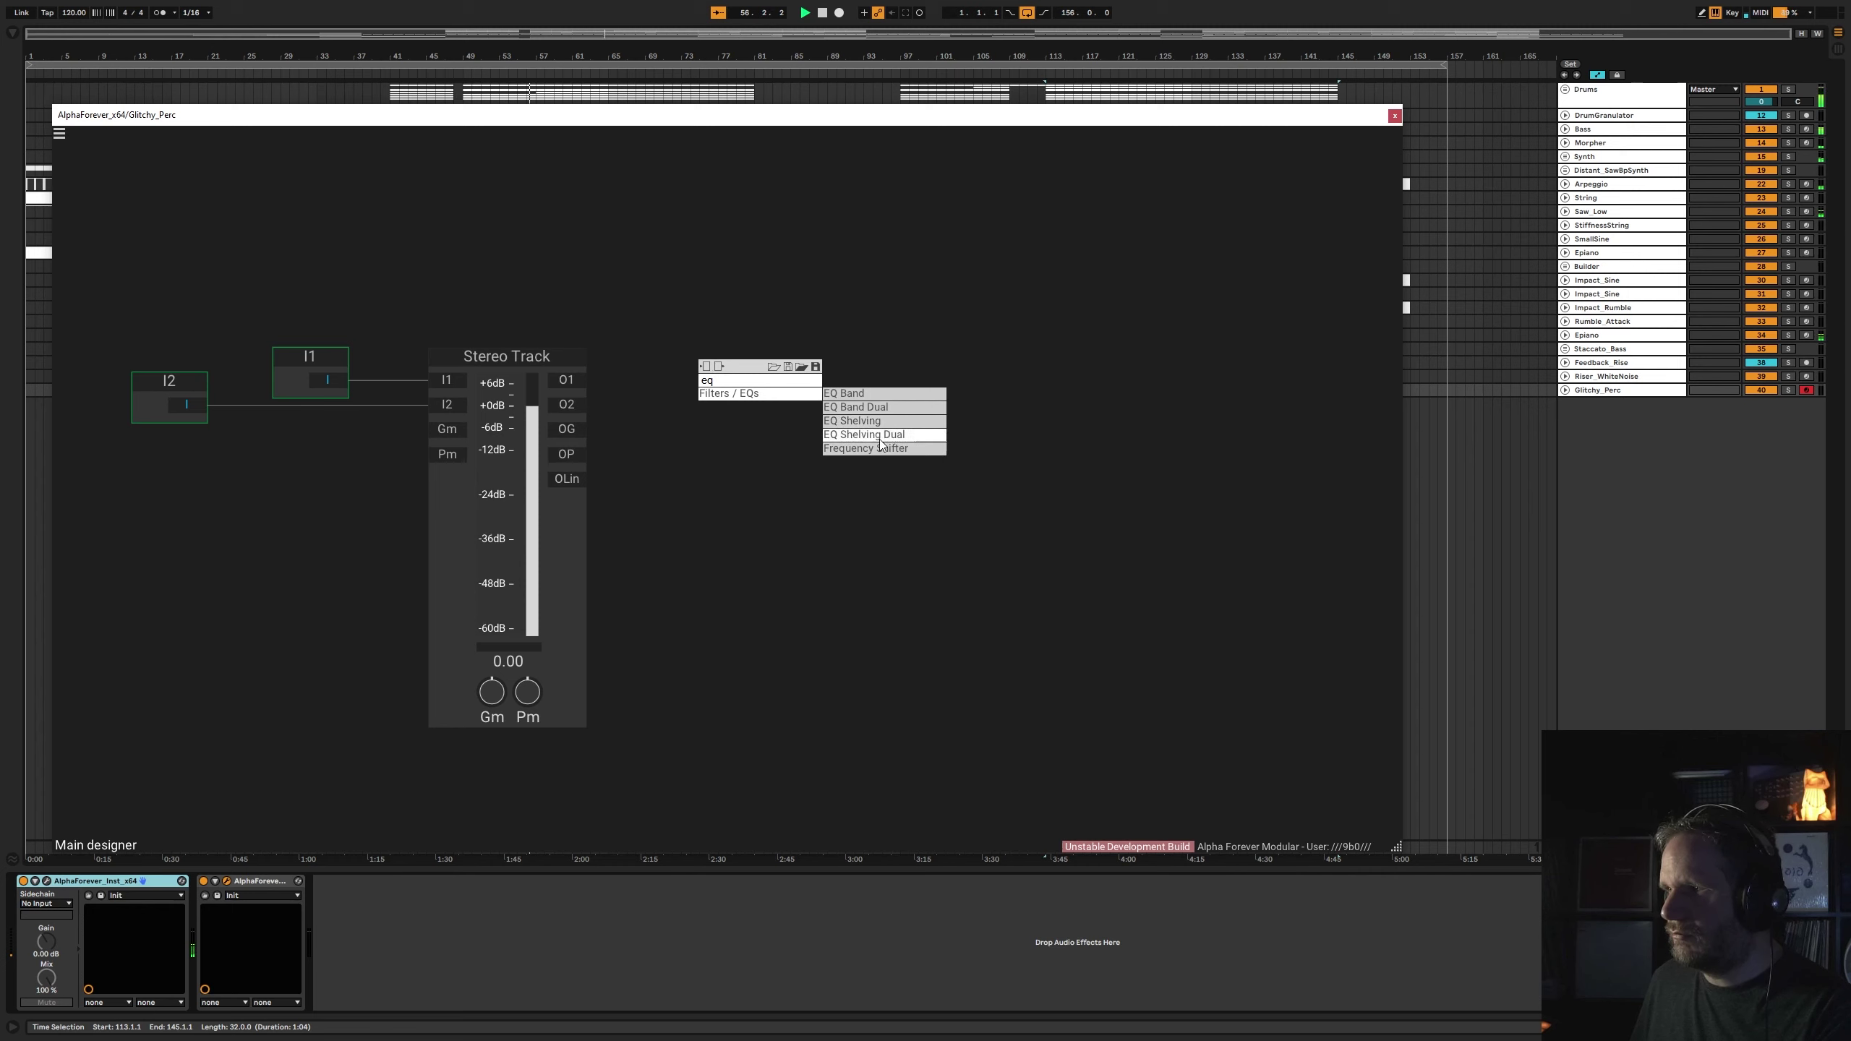
{"action": "left_click", "coordinate": [879, 441]}
{"action": "left_click_drag", "start_coordinate": [569, 379], "coordinate": [718, 376]}
{"action": "left_click_drag", "start_coordinate": [753, 355], "coordinate": [668, 356]}
- Add a second Stereo Track module fed by the EQ's Flt1 and Flt2 outputs
{"action": "right_click", "coordinate": [936, 482]}
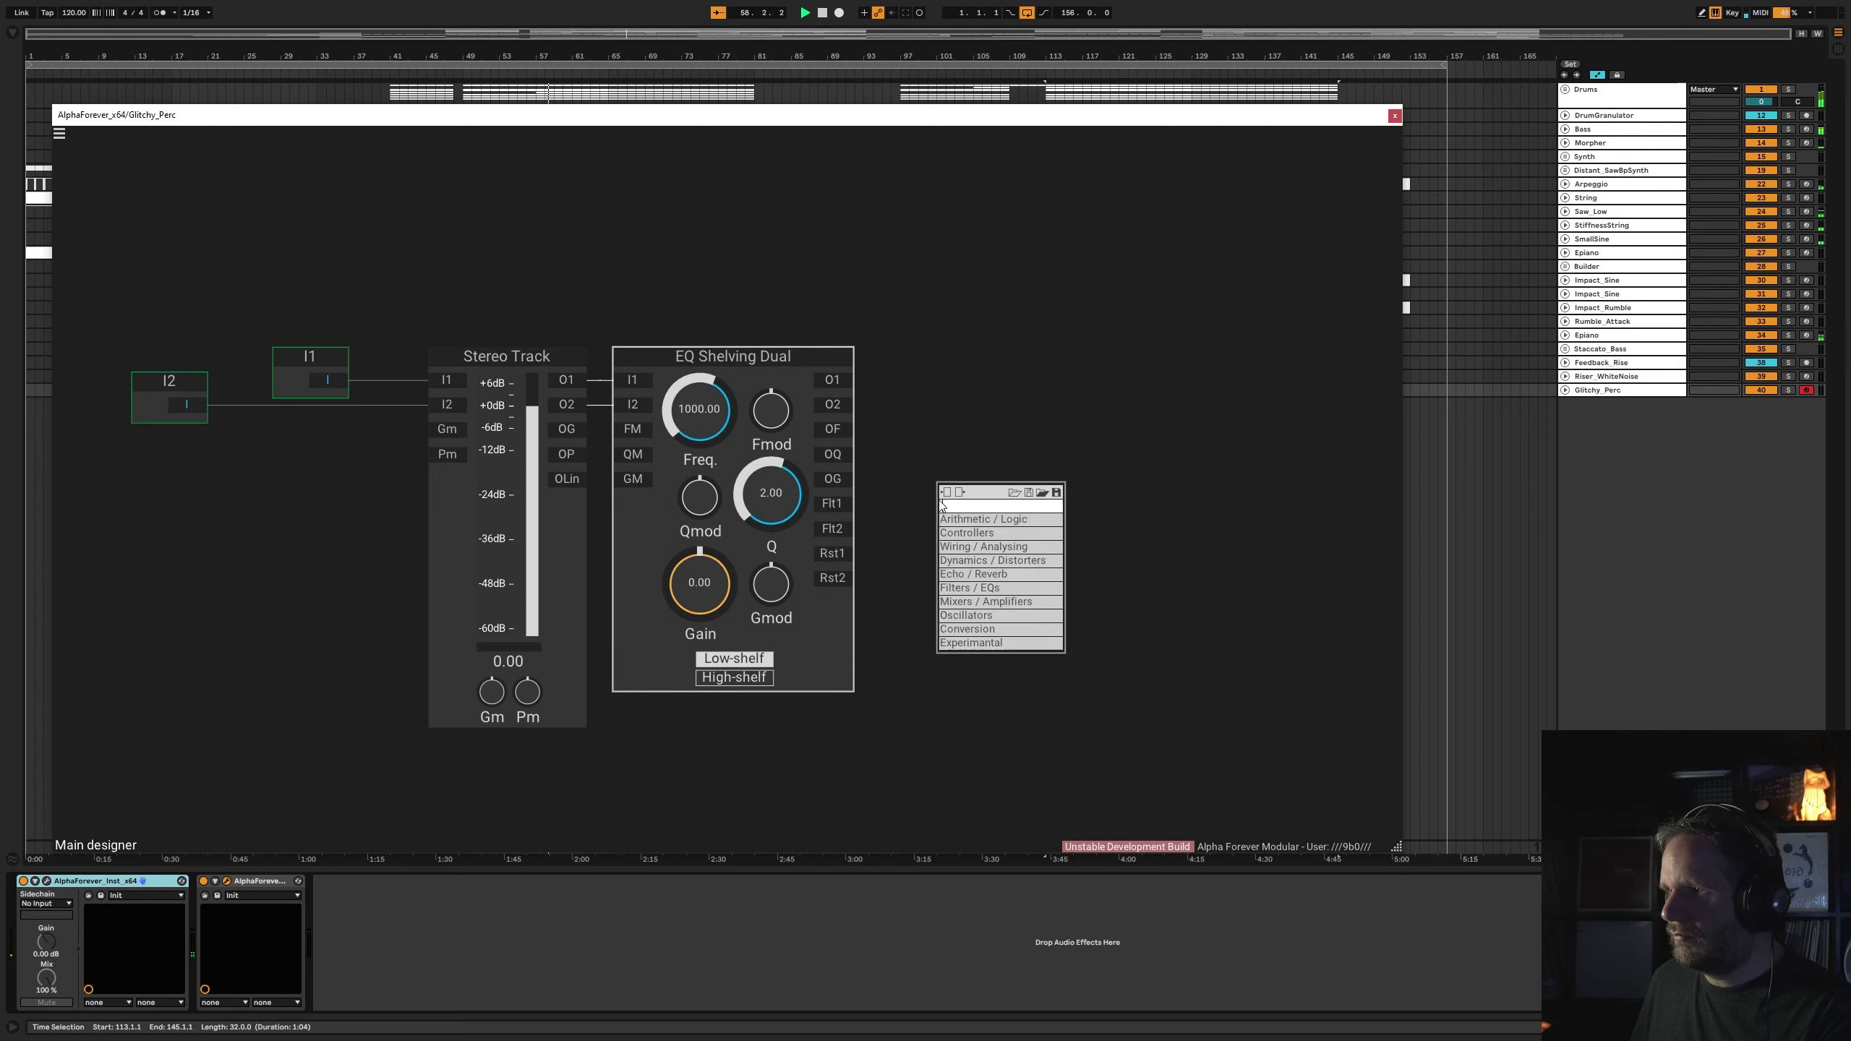
{"action": "type", "text": "track"}
{"action": "left_click", "coordinate": [1089, 532]}
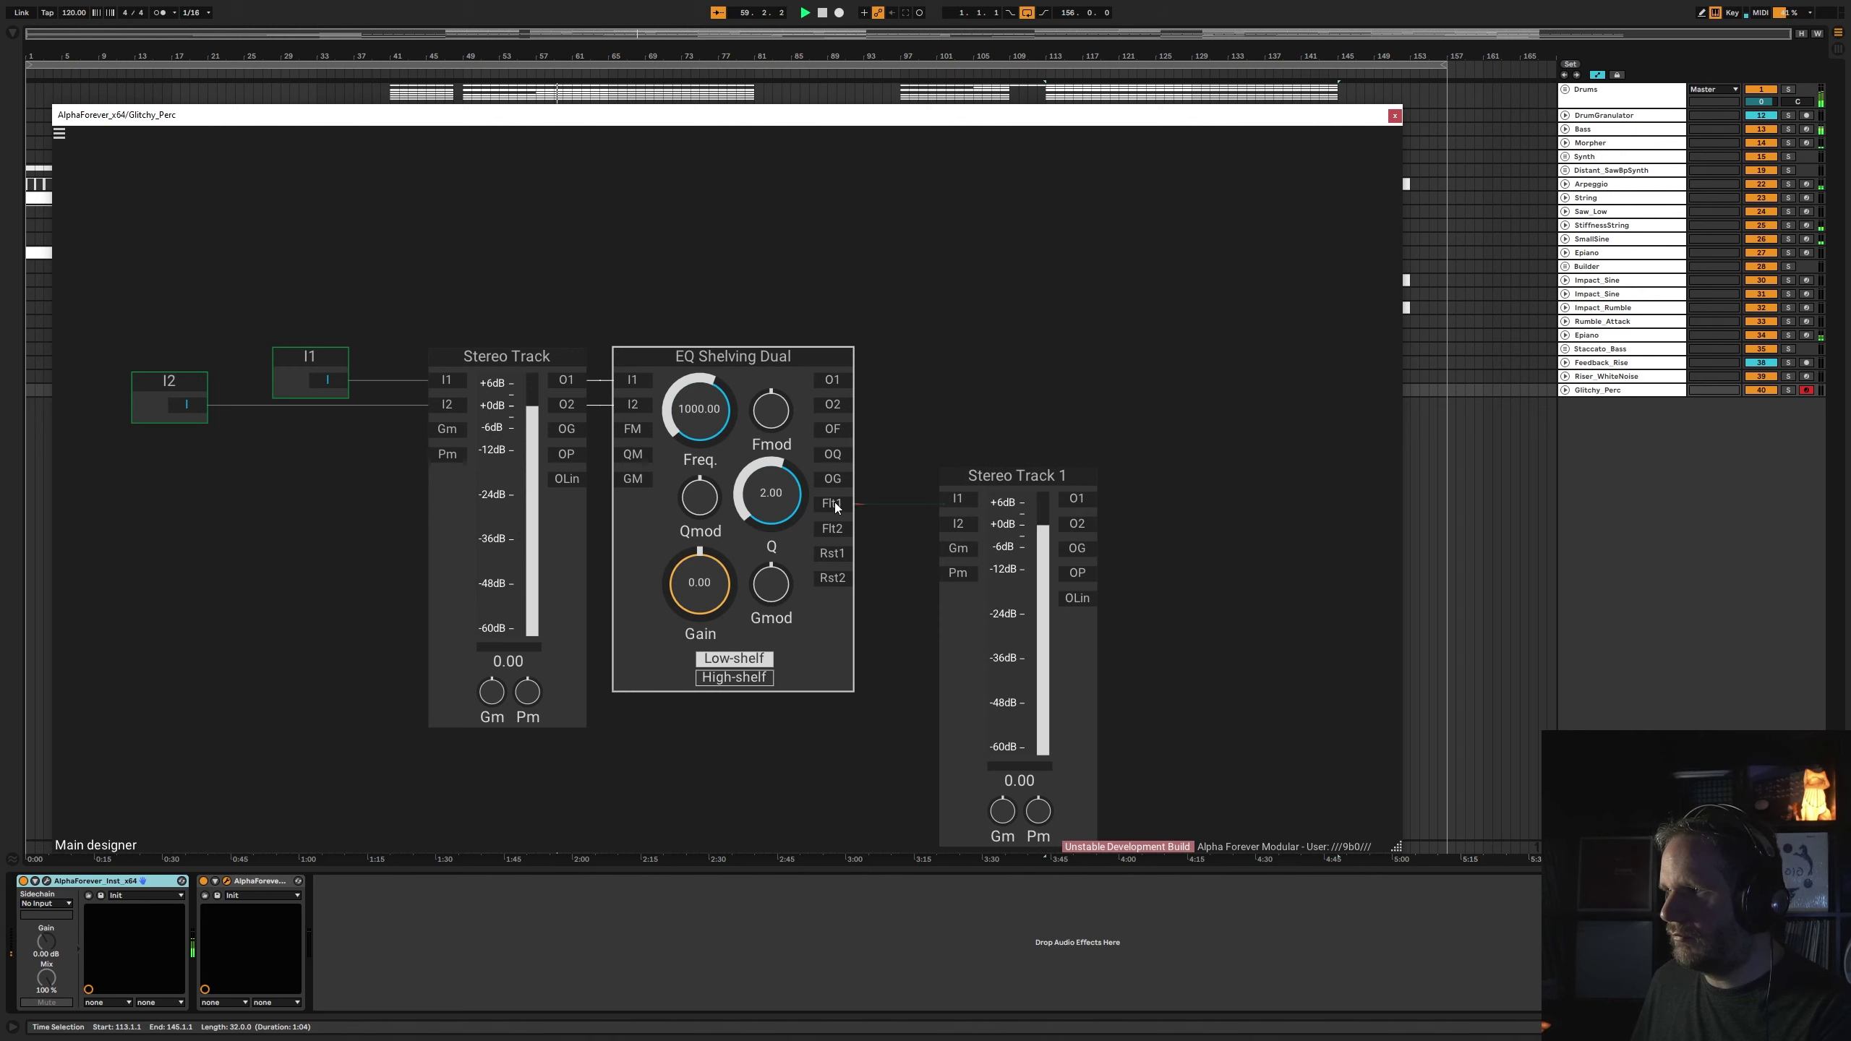
{"action": "left_click_drag", "start_coordinate": [834, 502], "coordinate": [919, 489]}
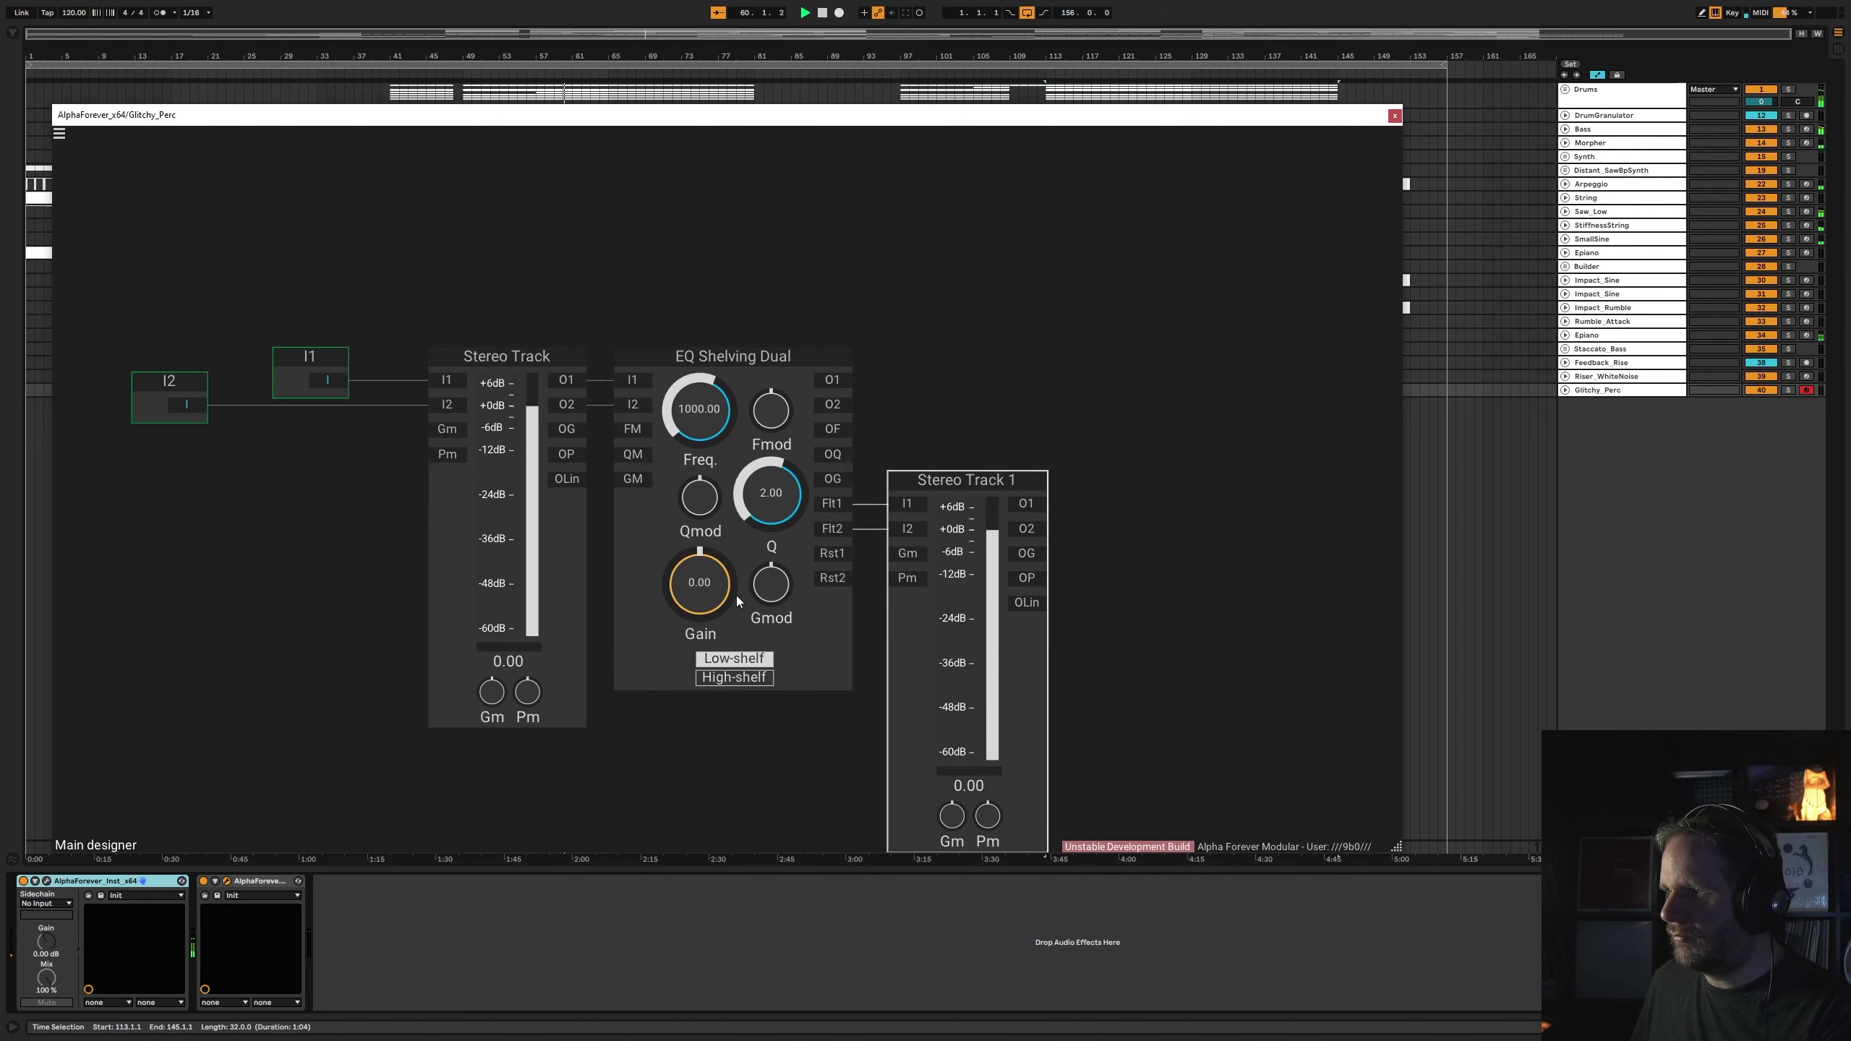
- Switch the EQ to High-shelf, lower its frequency to about 66.73, and create patch outputs O1 and O2 from Stereo Track 1
{"action": "left_click", "coordinate": [729, 678]}
{"action": "left_click_drag", "start_coordinate": [702, 423], "coordinate": [752, 466]}
{"action": "double_click", "coordinate": [1028, 505]}
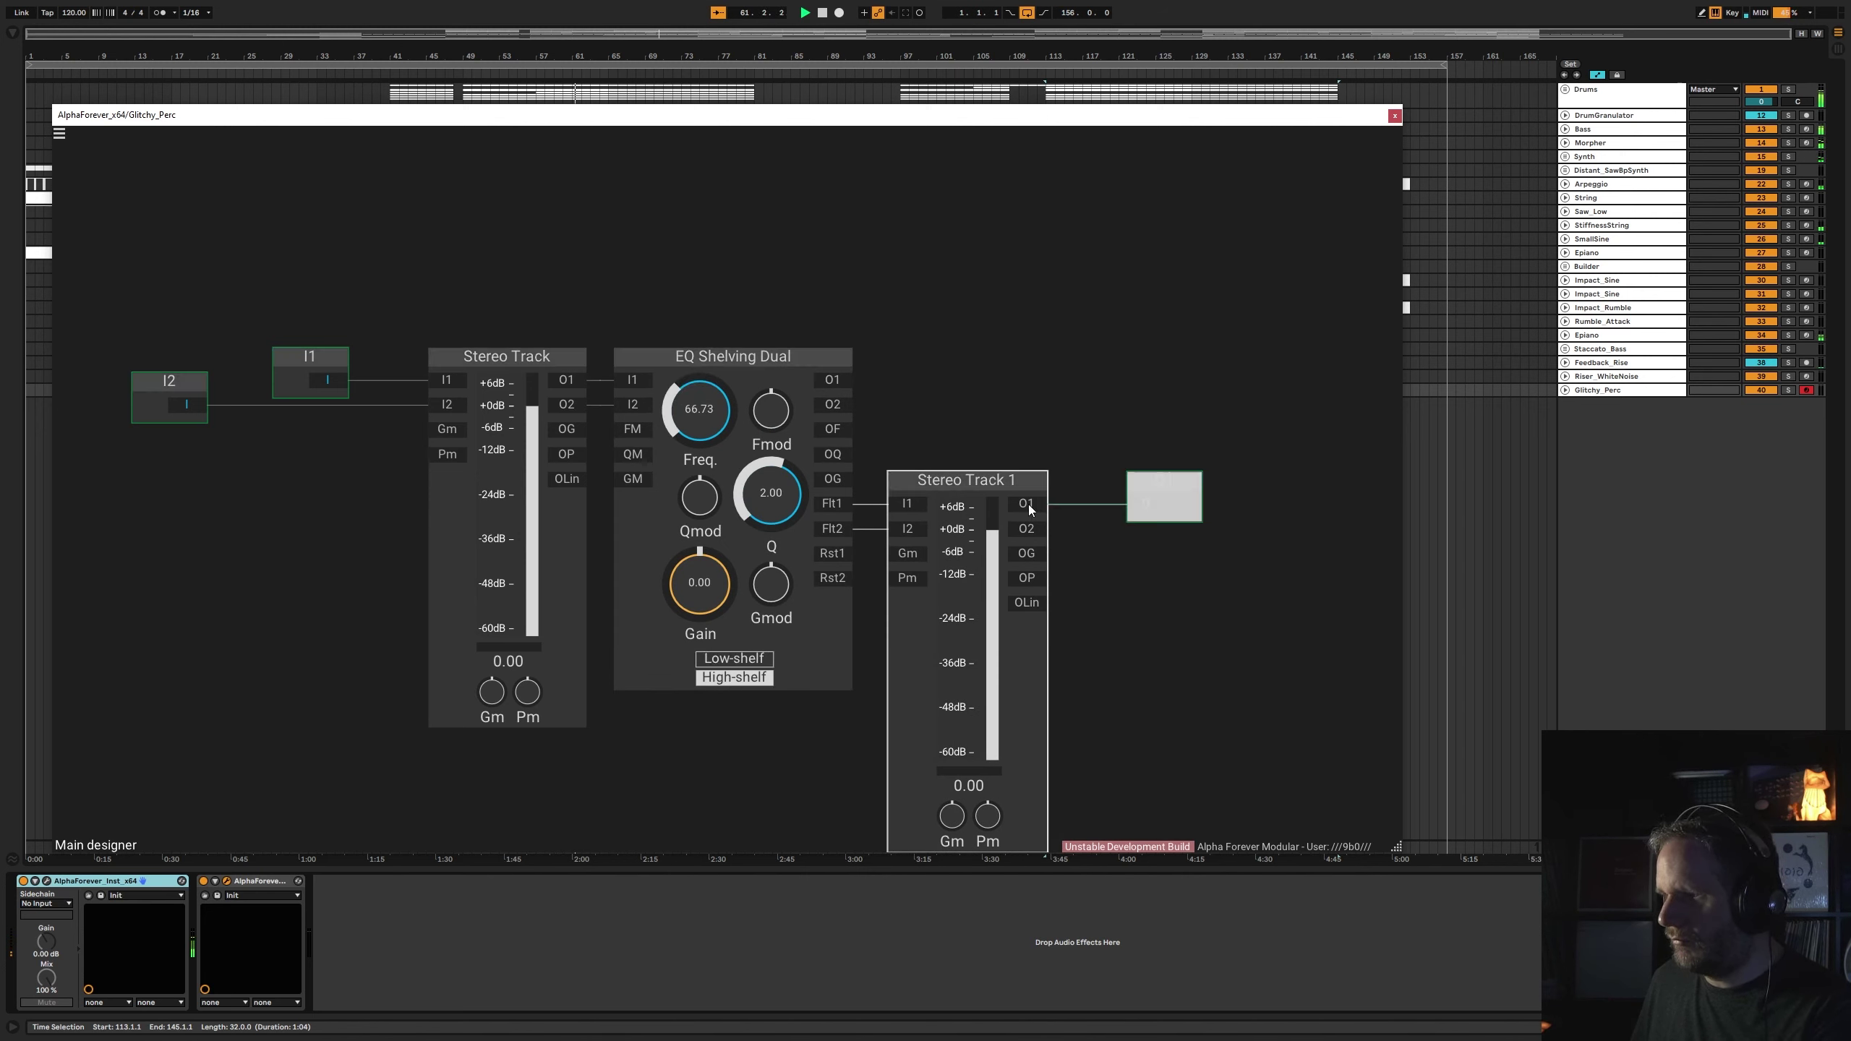
{"action": "double_click", "coordinate": [1027, 529]}
{"action": "left_click_drag", "start_coordinate": [1149, 514], "coordinate": [1235, 513]}
- Raise the EQ Shelving Dual frequency to about 487.44 and close the effect window
{"action": "left_click", "coordinate": [824, 317]}
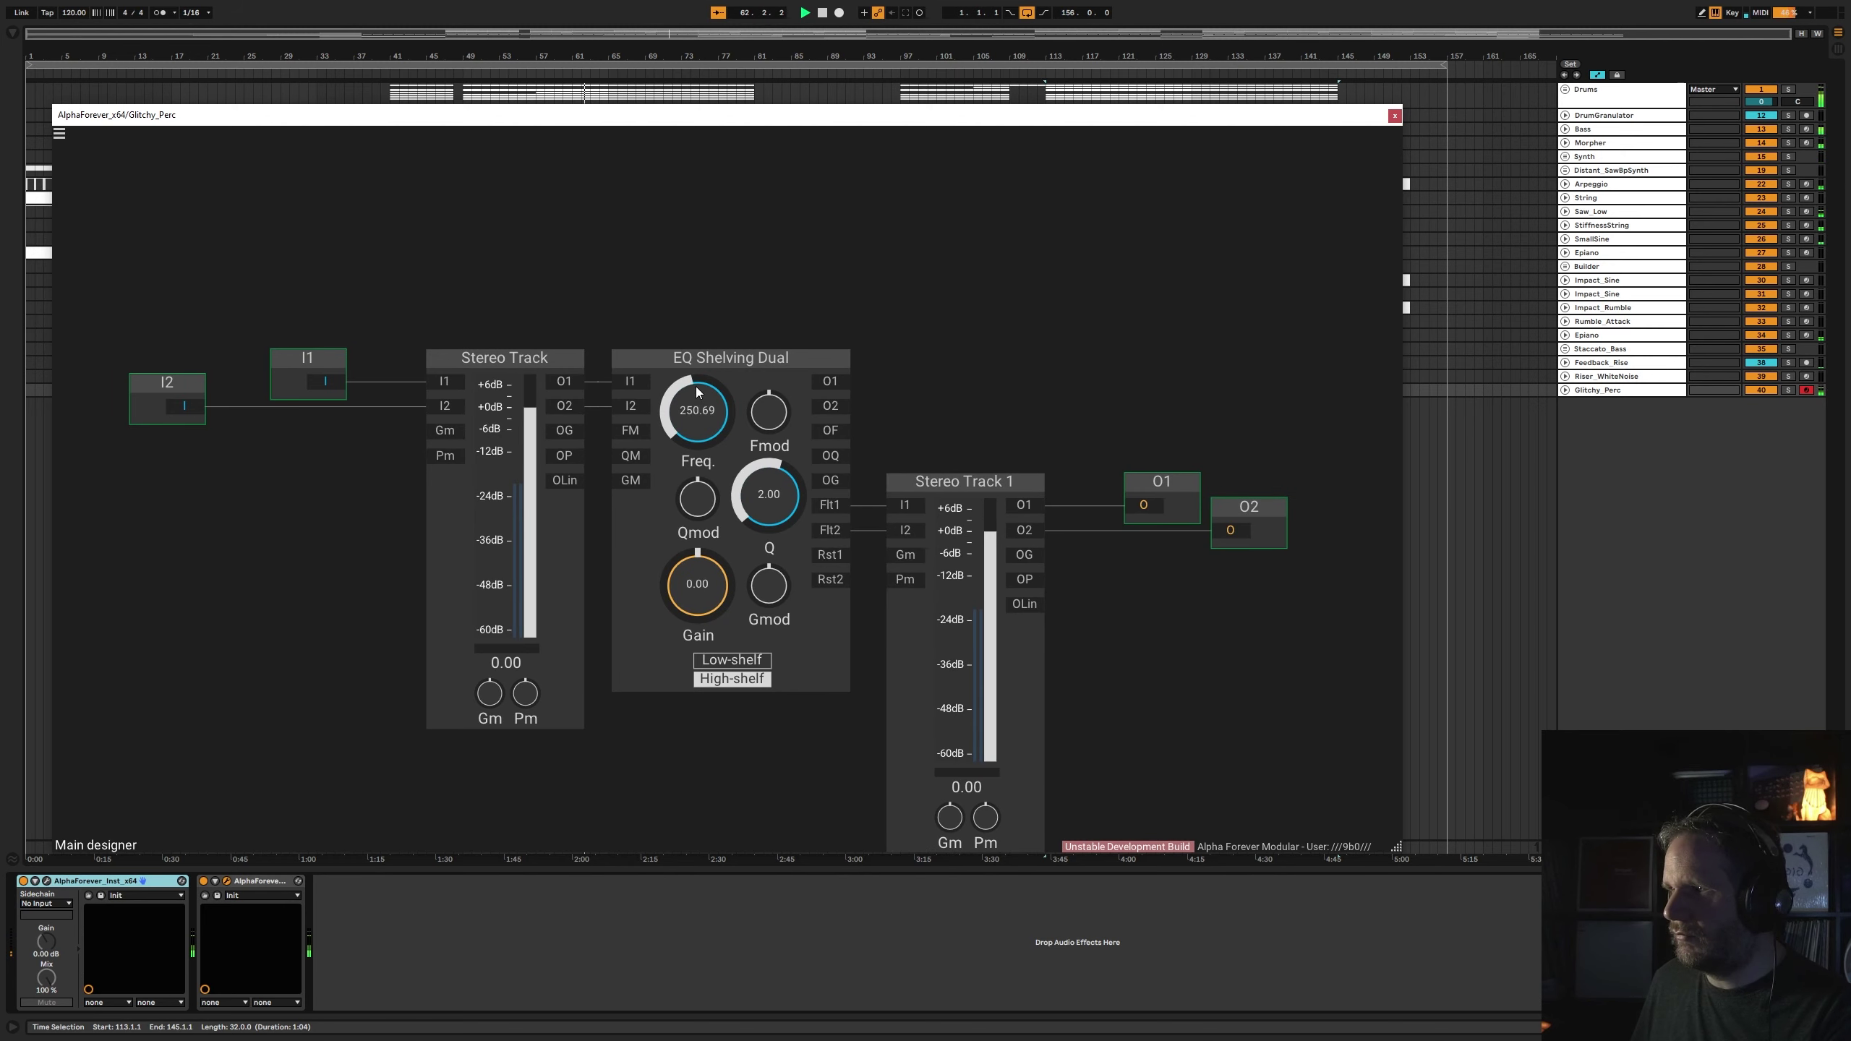
{"action": "left_click_drag", "start_coordinate": [697, 384], "coordinate": [697, 382]}
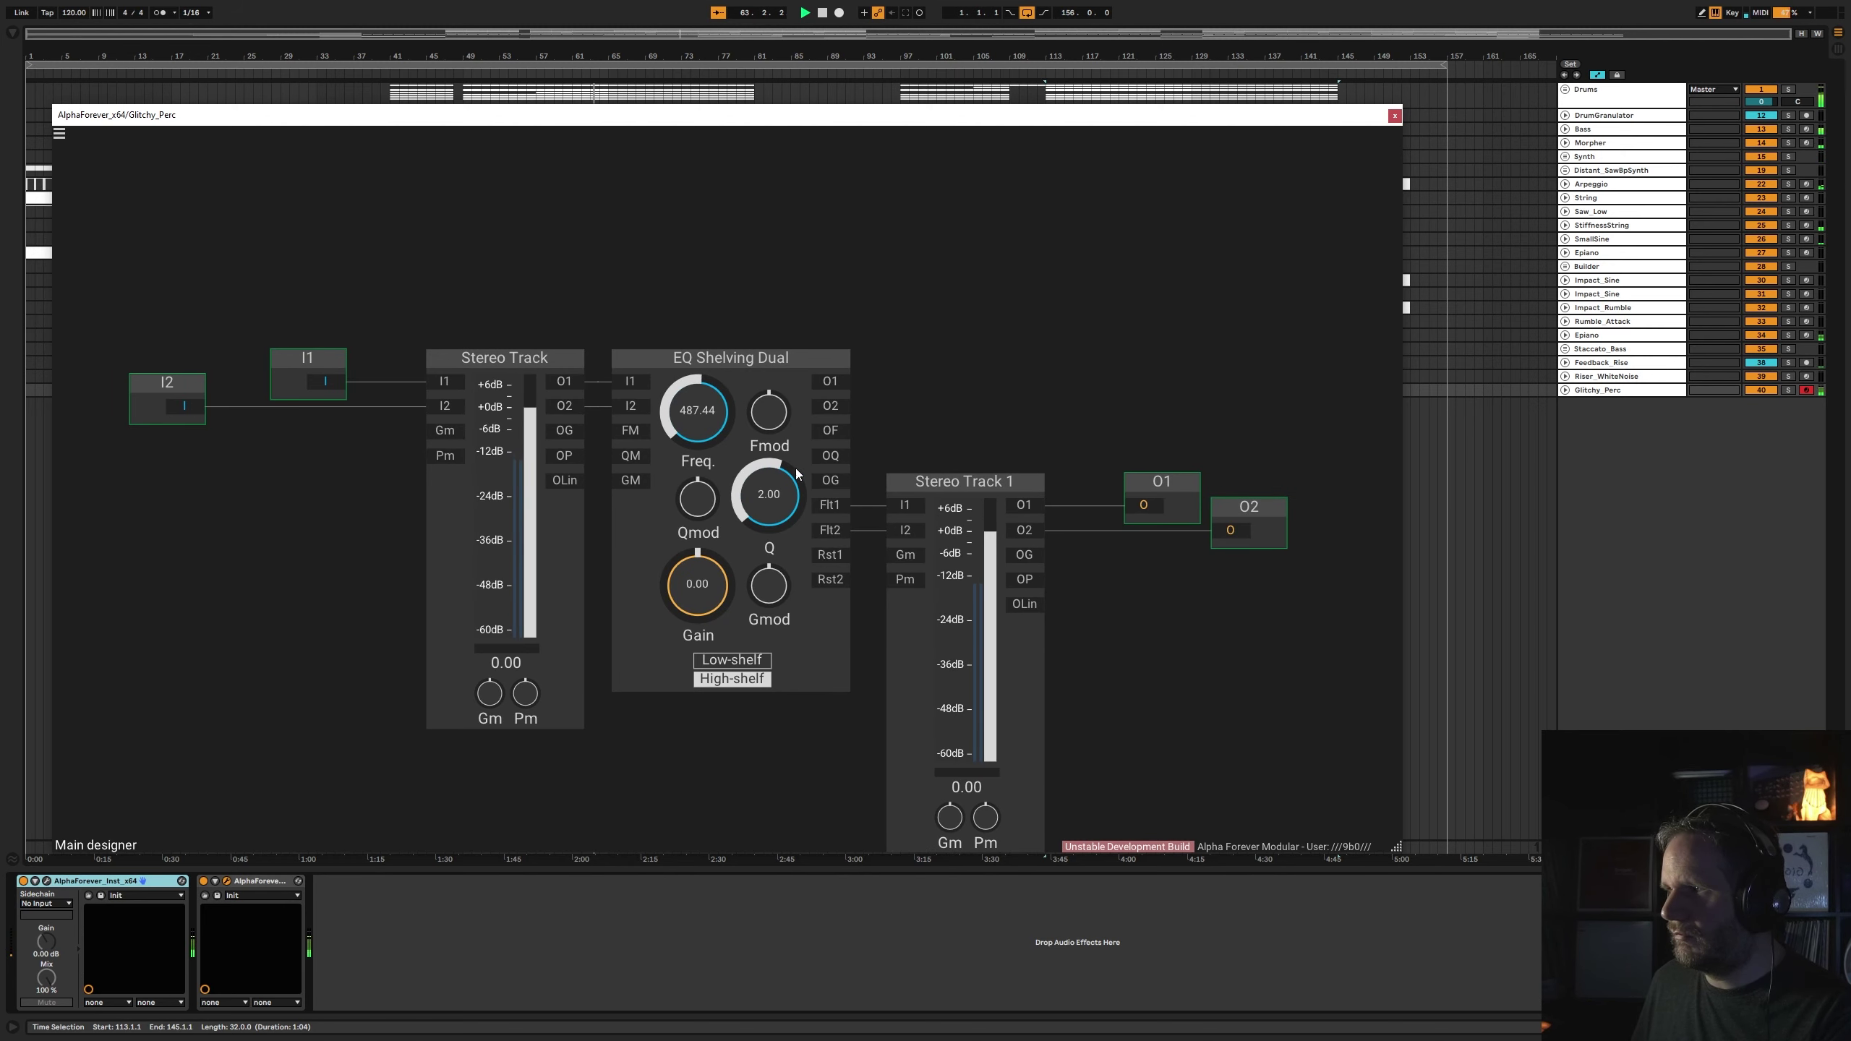
{"action": "left_click", "coordinate": [1395, 116]}
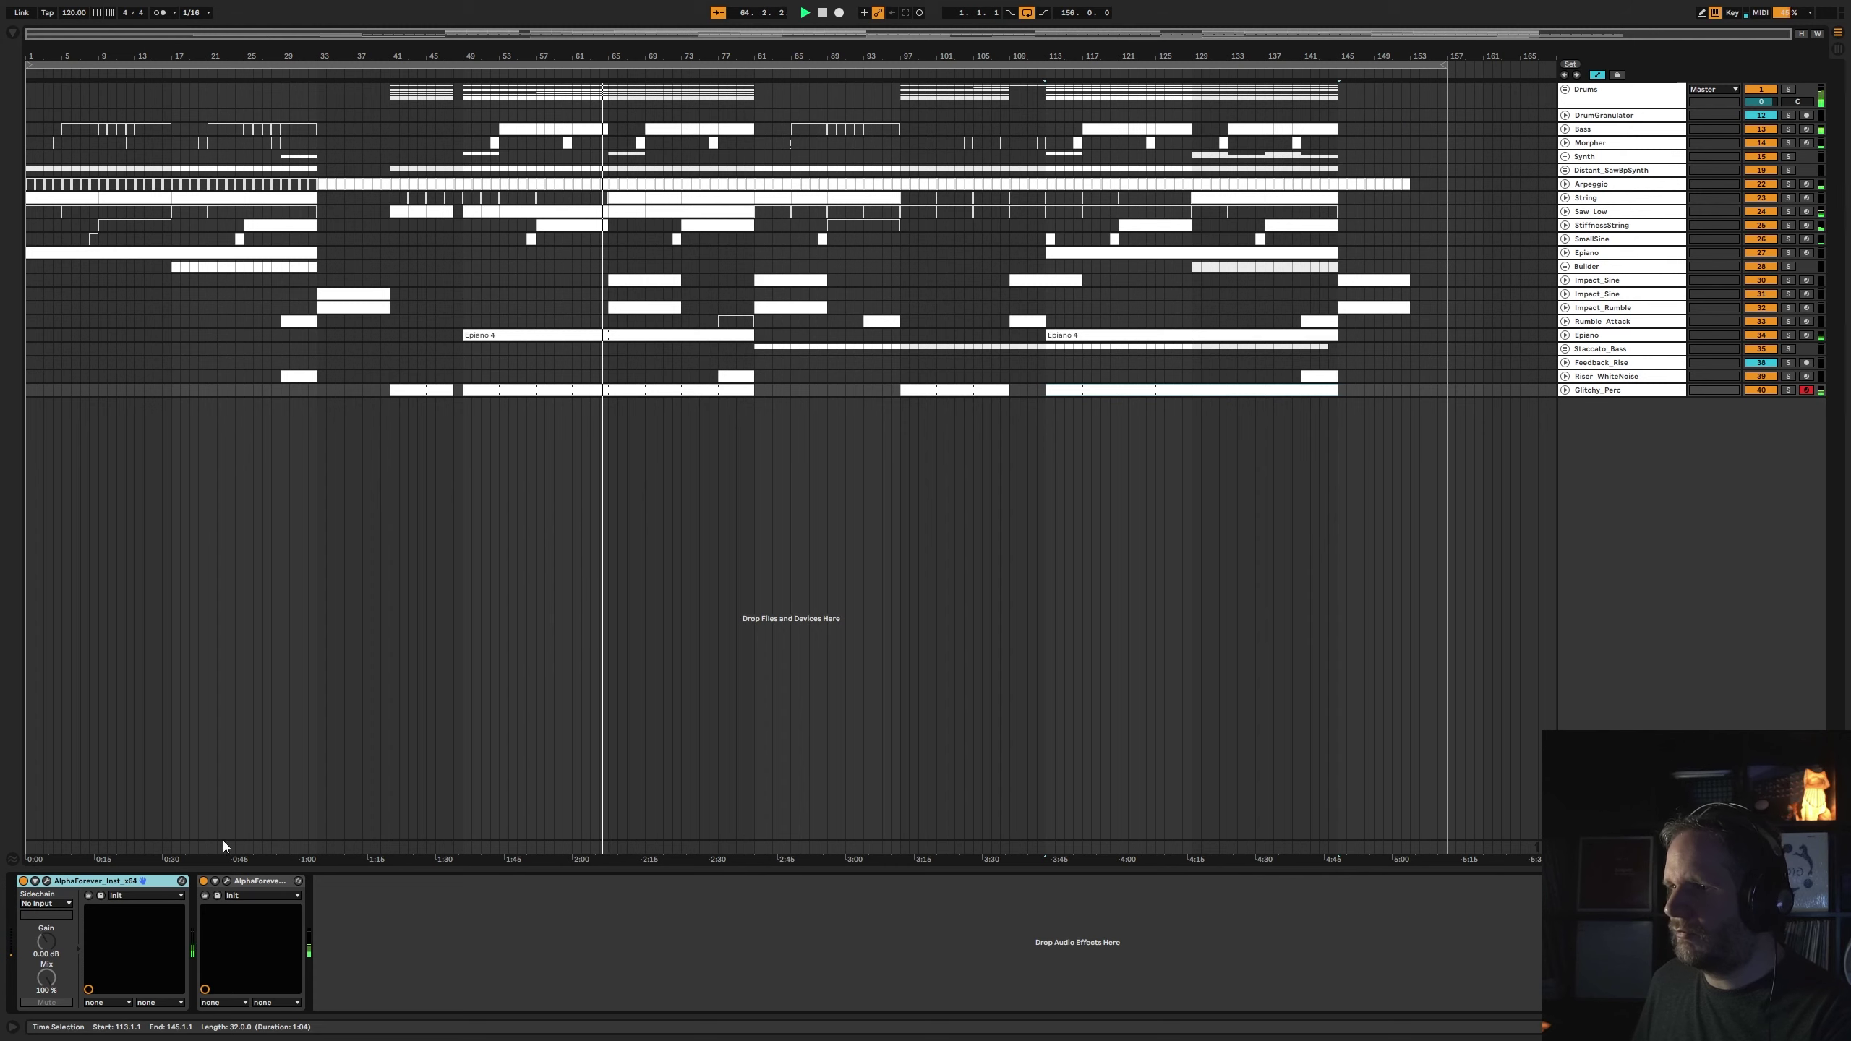
- Reopen the Glitchy_Perc effect, lower Stereo Track 1 to about -12.86 dB, and close it
{"action": "left_click", "coordinate": [226, 881]}
{"action": "left_click_drag", "start_coordinate": [991, 536], "coordinate": [990, 584]}
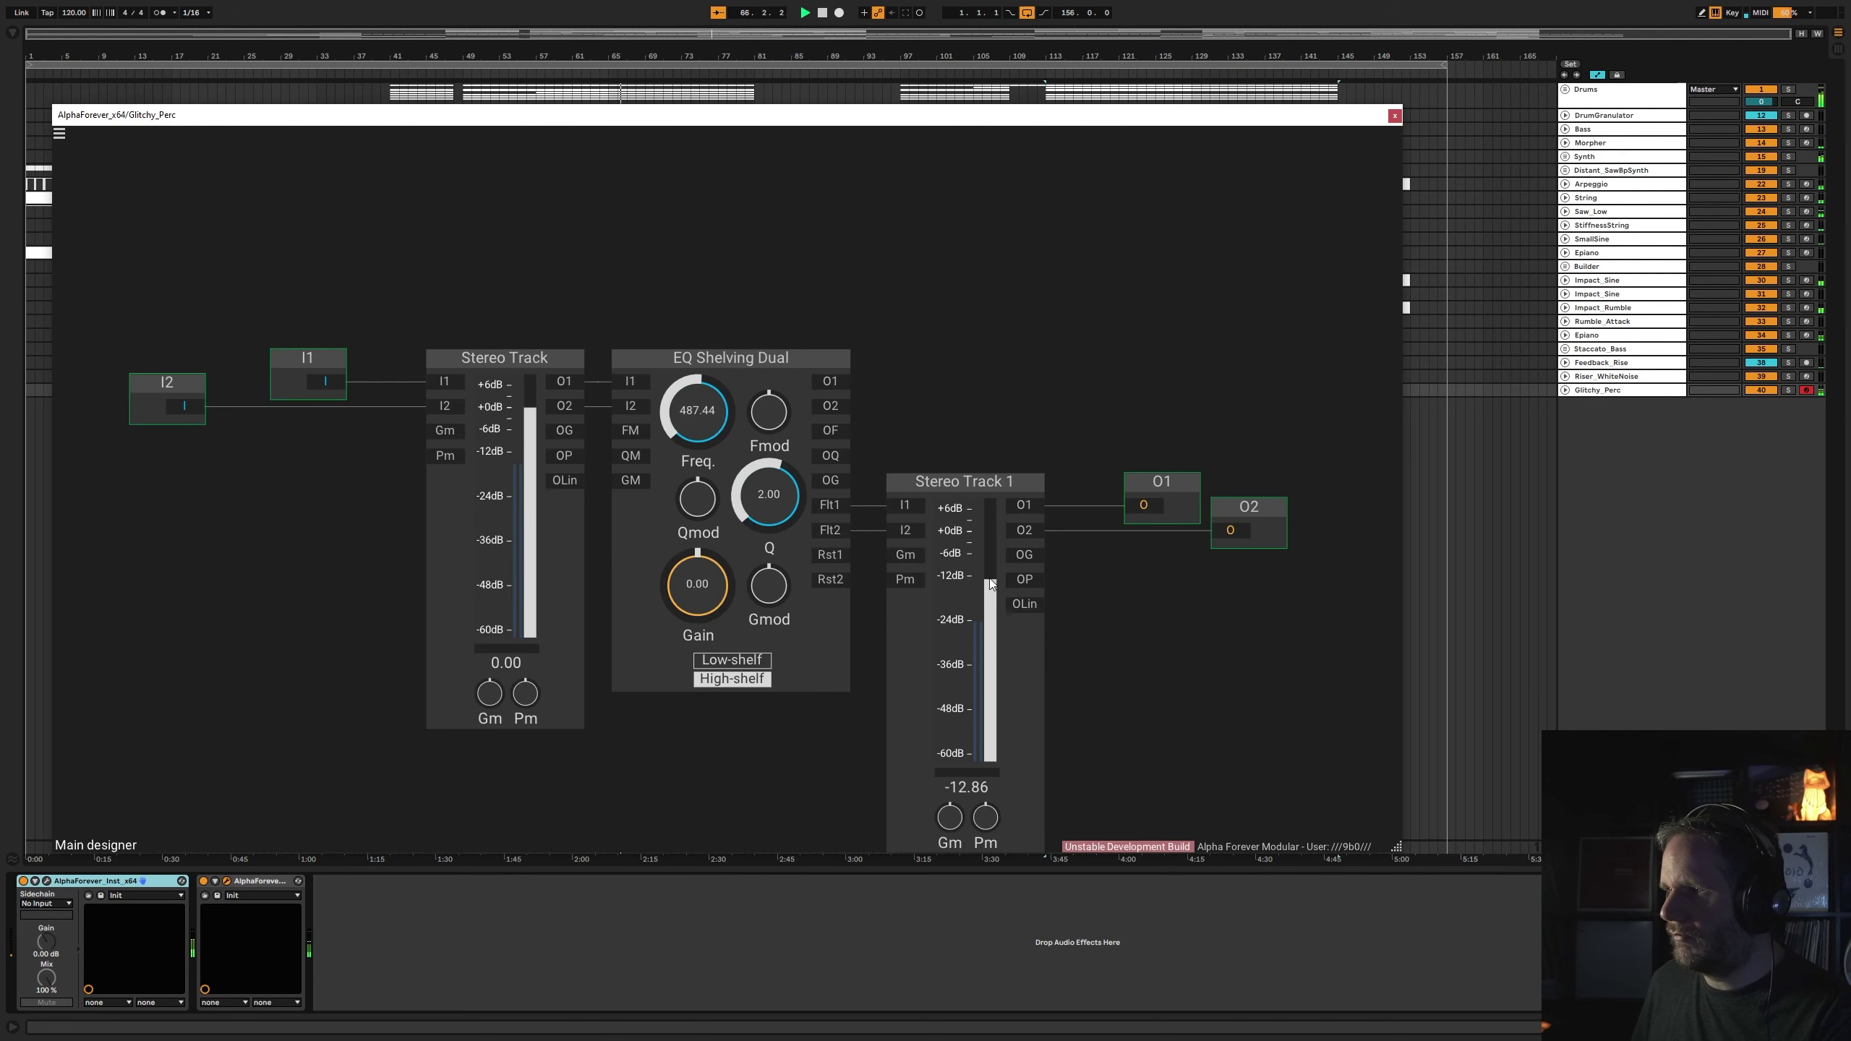
{"action": "left_click", "coordinate": [1394, 116]}
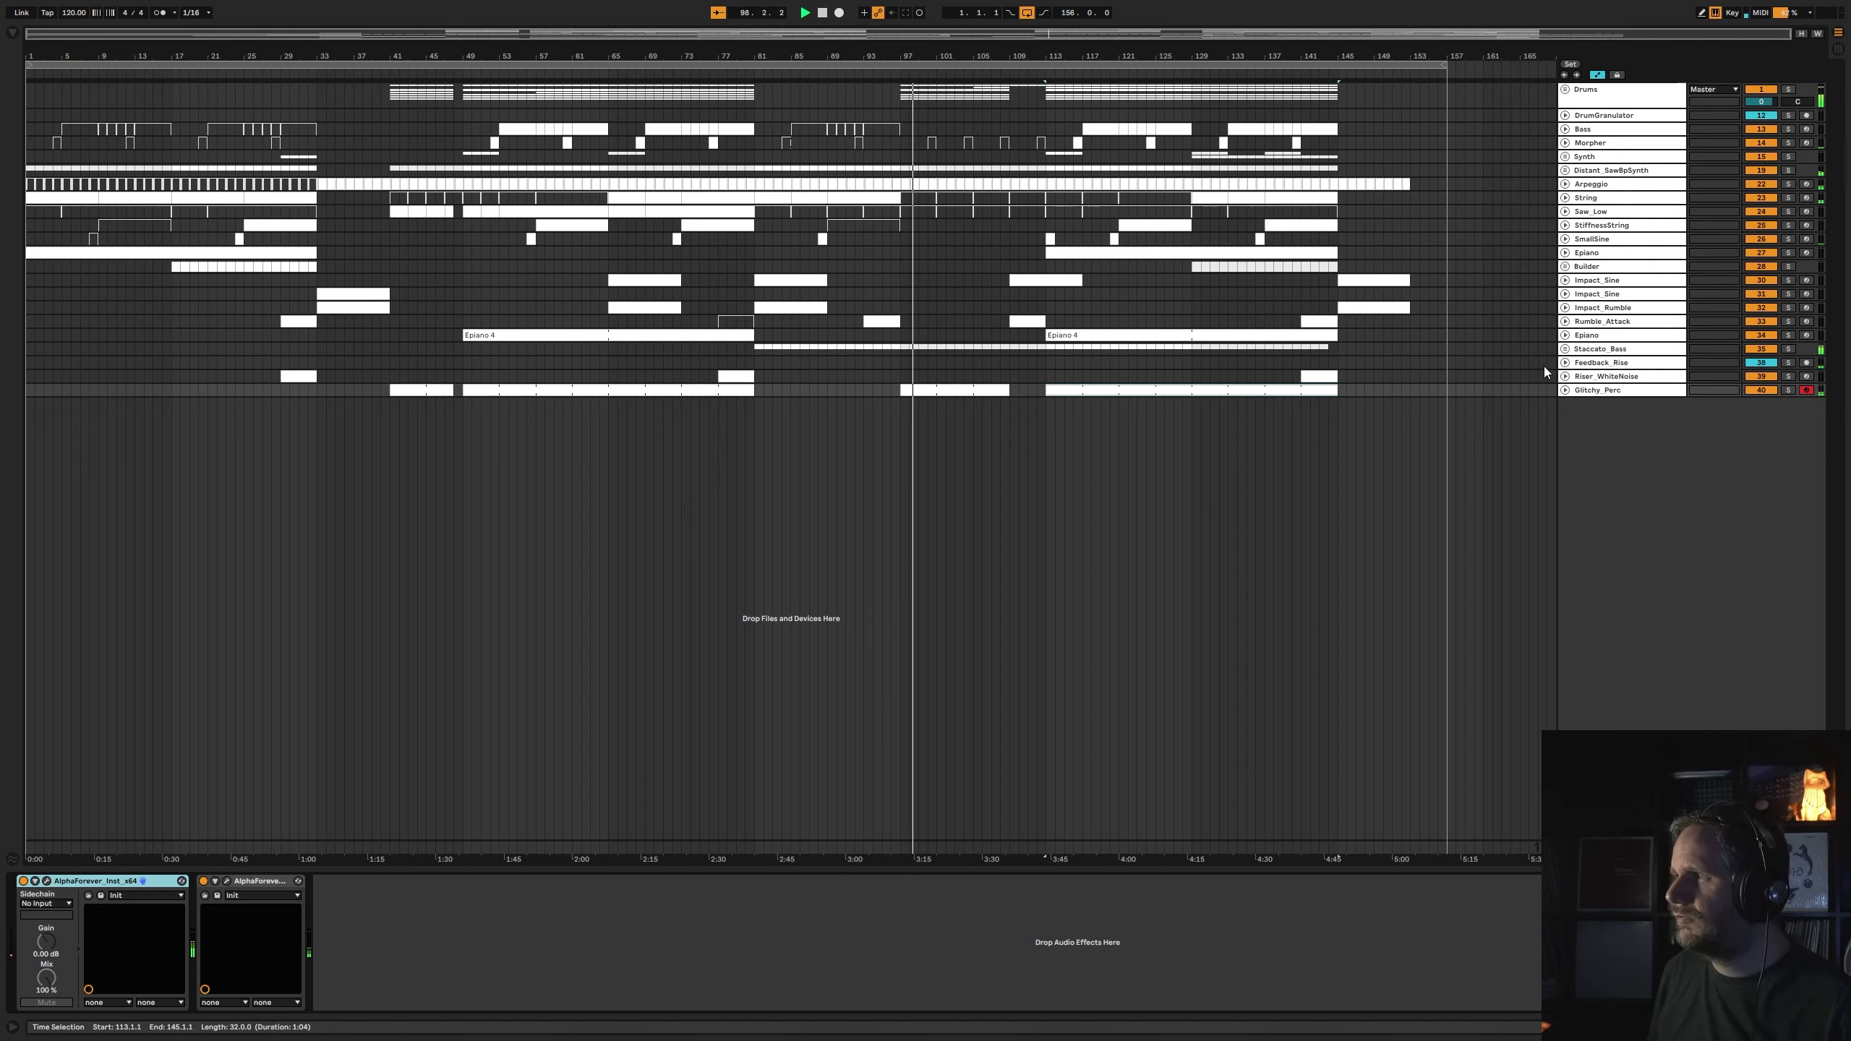
- Open the last AlphaForever effect on the Staccato_Bass track, check its output Stereo Track level, and close it
{"action": "left_click", "coordinate": [1568, 351]}
{"action": "left_click", "coordinate": [1566, 350]}
{"action": "left_click", "coordinate": [1566, 350]}
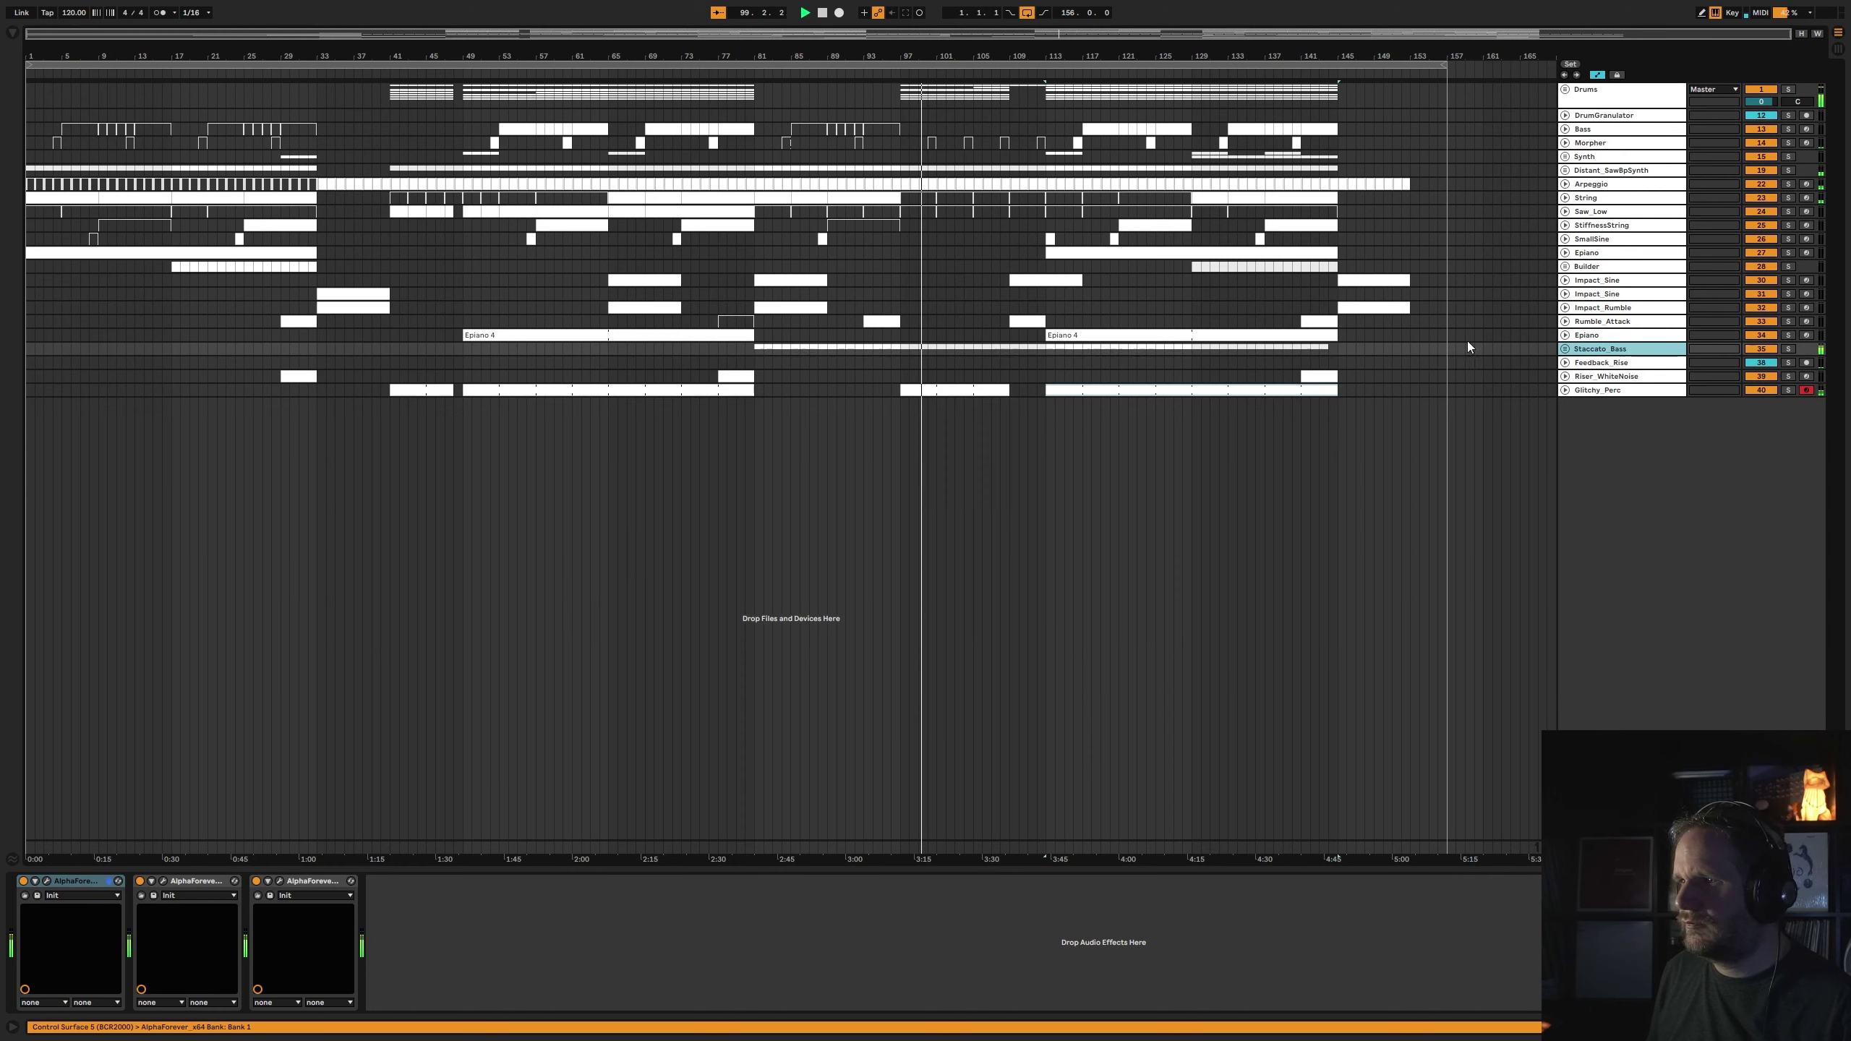
{"action": "left_click", "coordinate": [282, 881]}
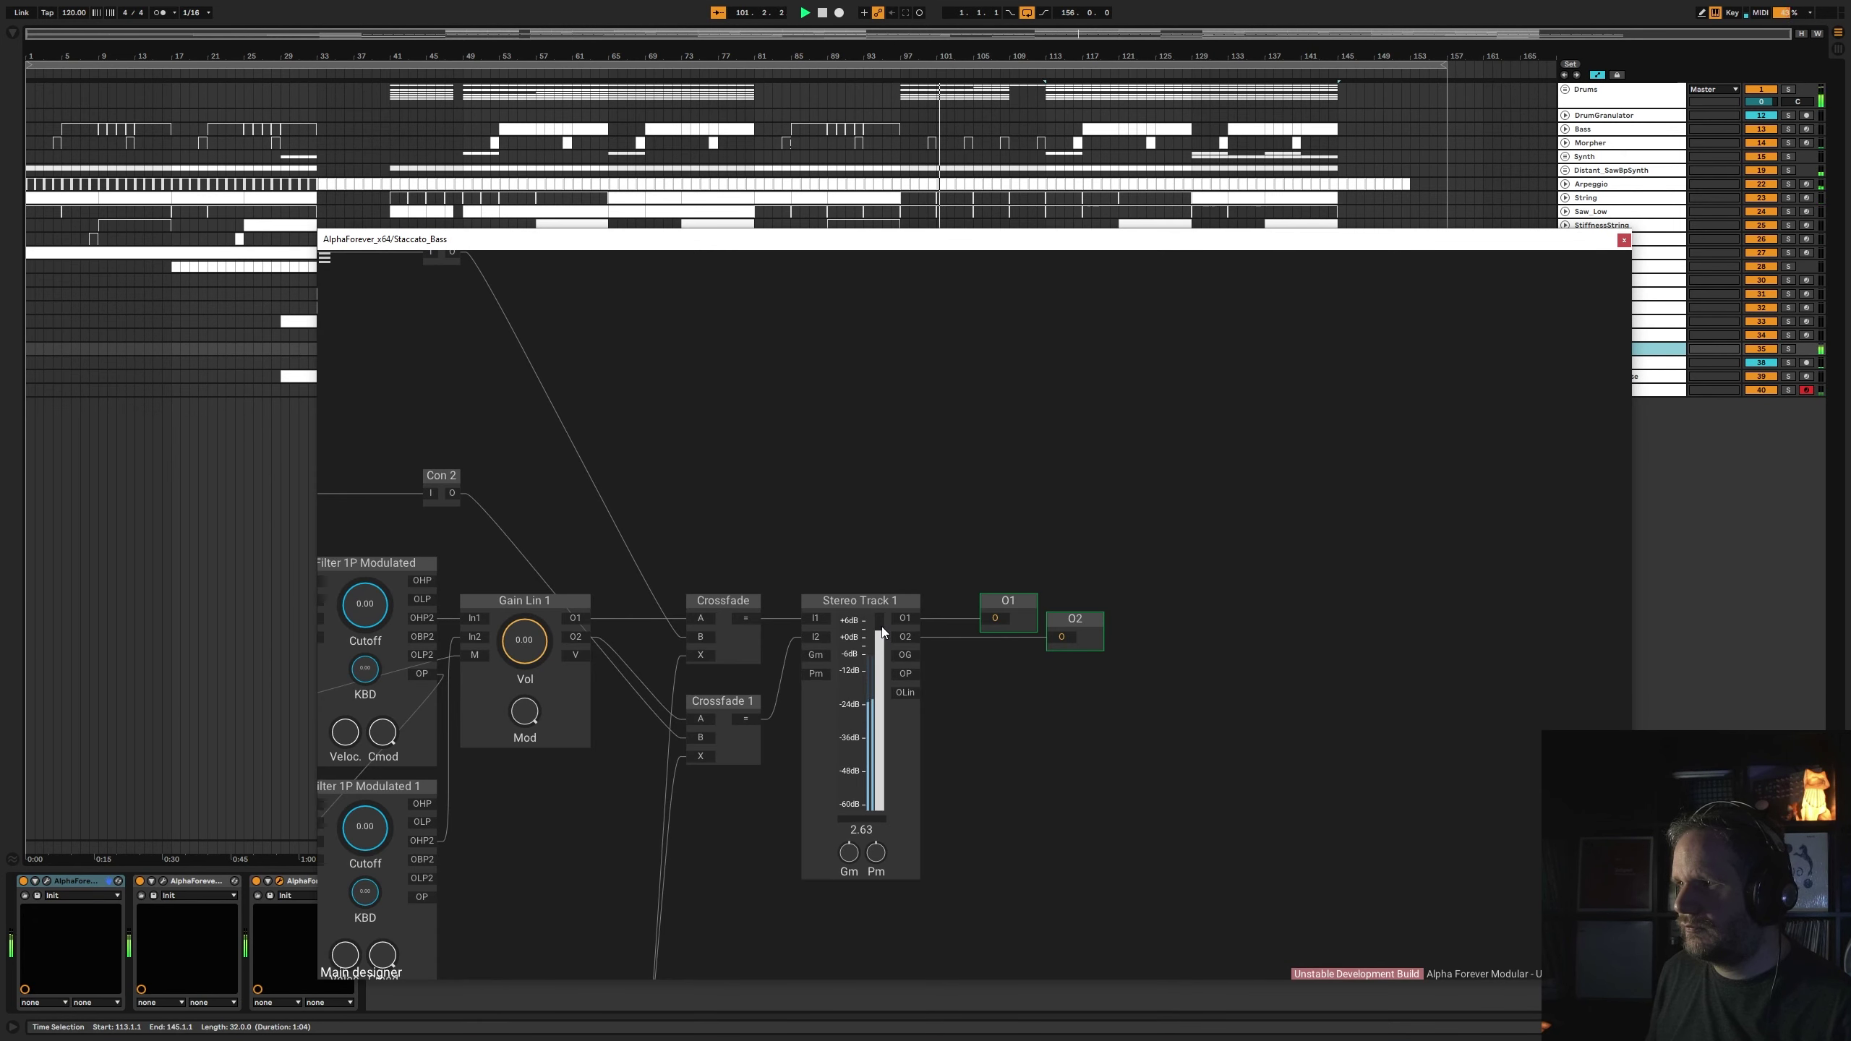
{"action": "left_click", "coordinate": [1624, 241]}
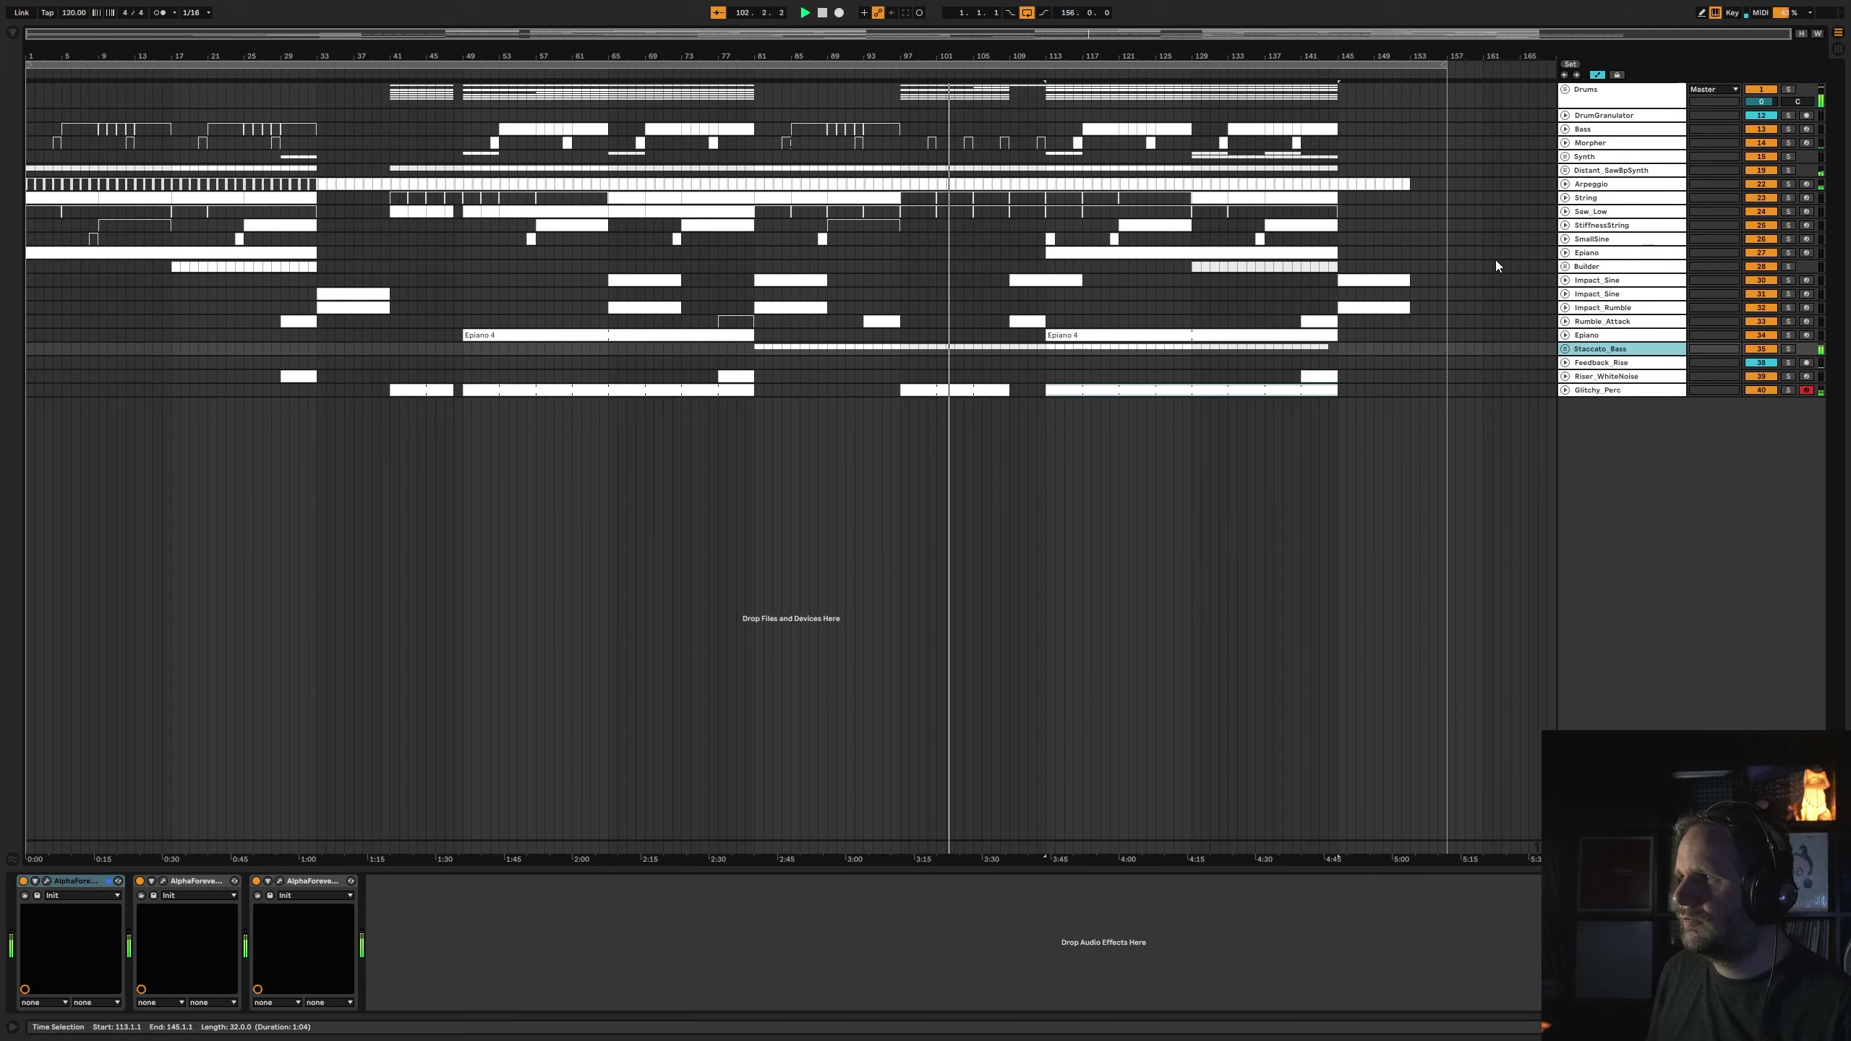
- Raise Stereo Track 1 in the Kick track's AlphaForever effect to about -2.84 dB, and fold the Drums group again
{"action": "left_click", "coordinate": [1565, 90]}
{"action": "left_click", "coordinate": [1596, 191]}
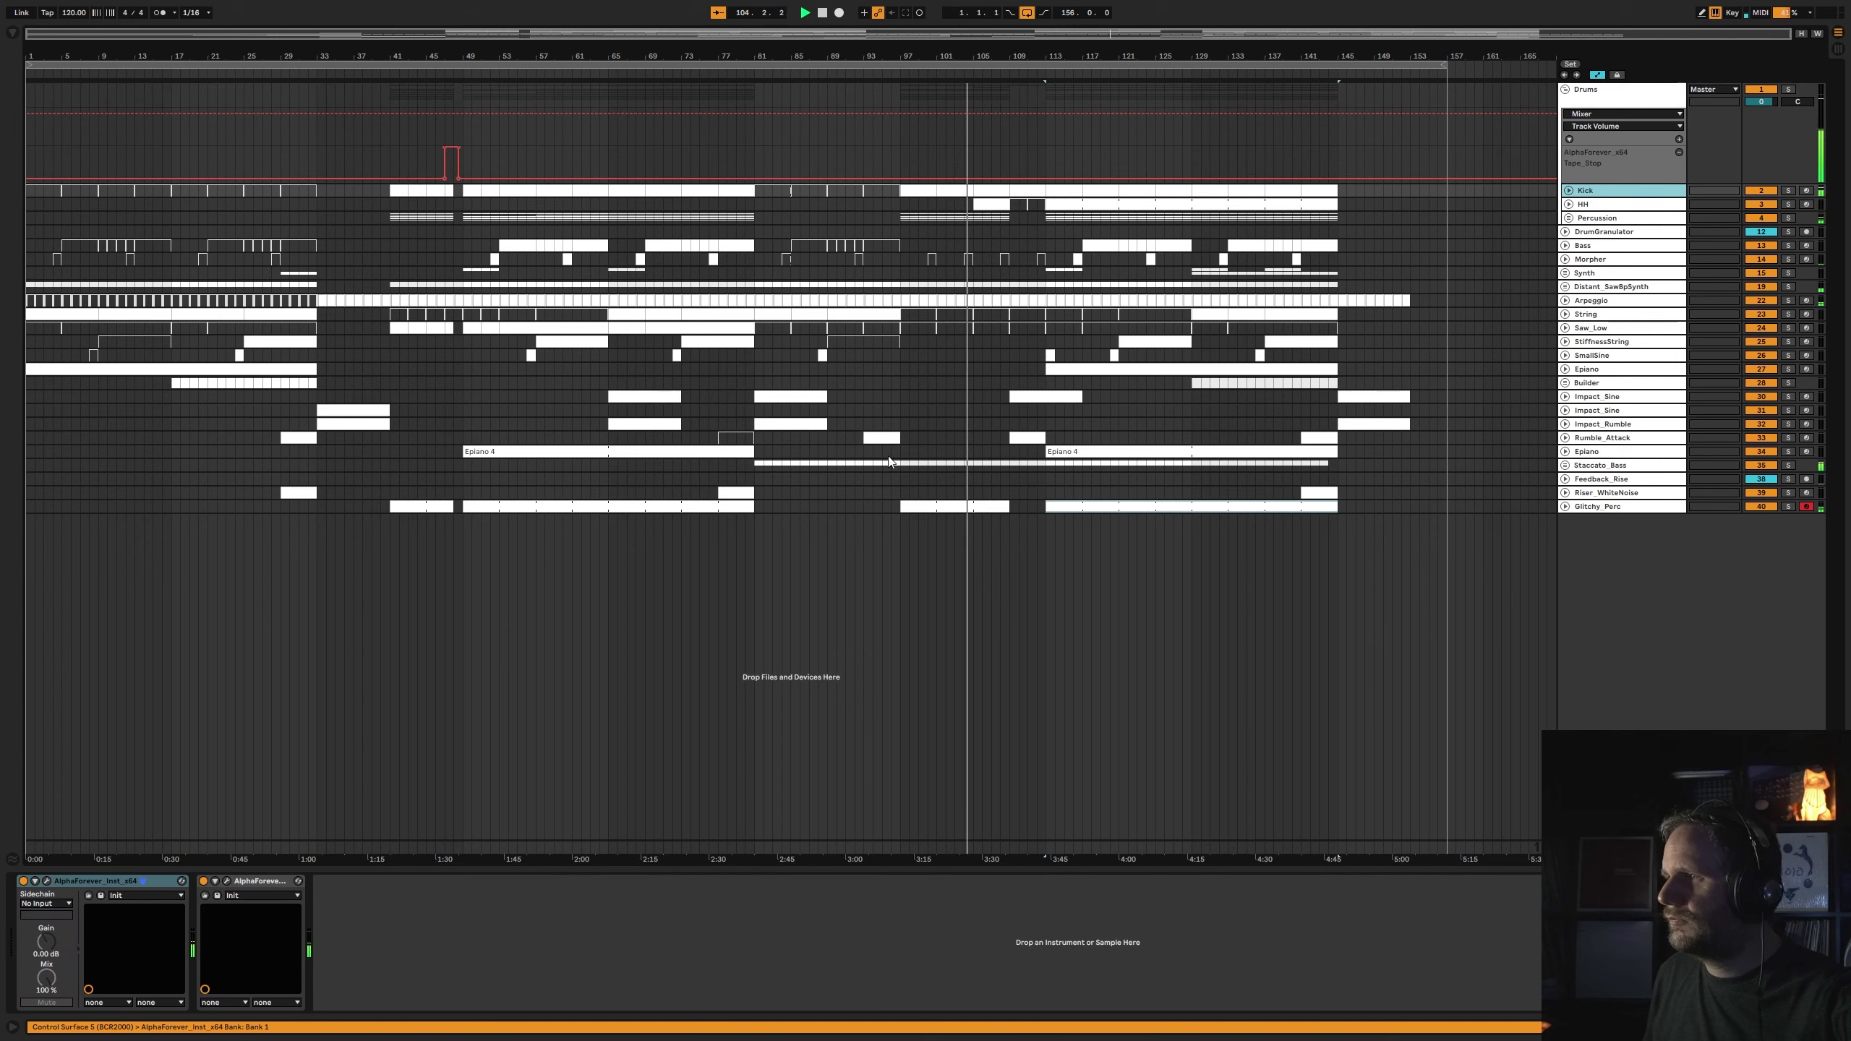
{"action": "left_click", "coordinate": [229, 882]}
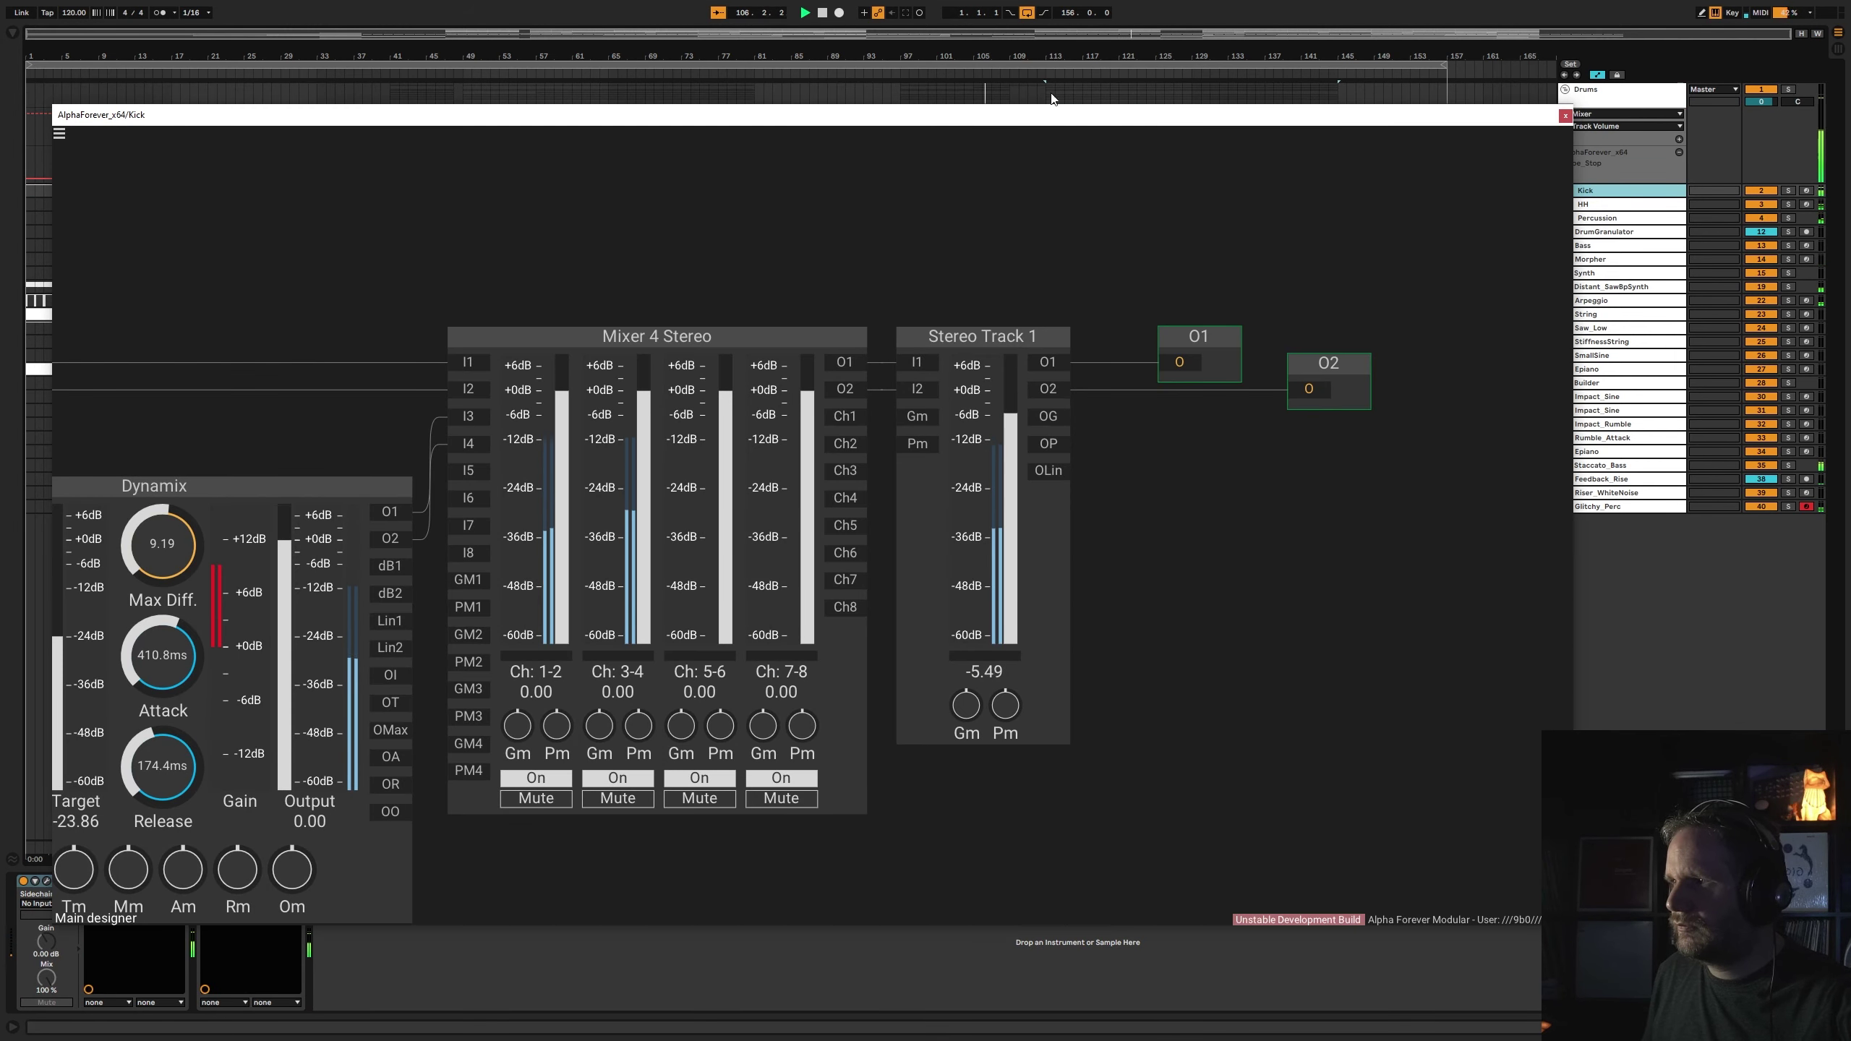
{"action": "left_click", "coordinate": [1018, 402]}
{"action": "left_click_drag", "start_coordinate": [1019, 402], "coordinate": [1015, 401]}
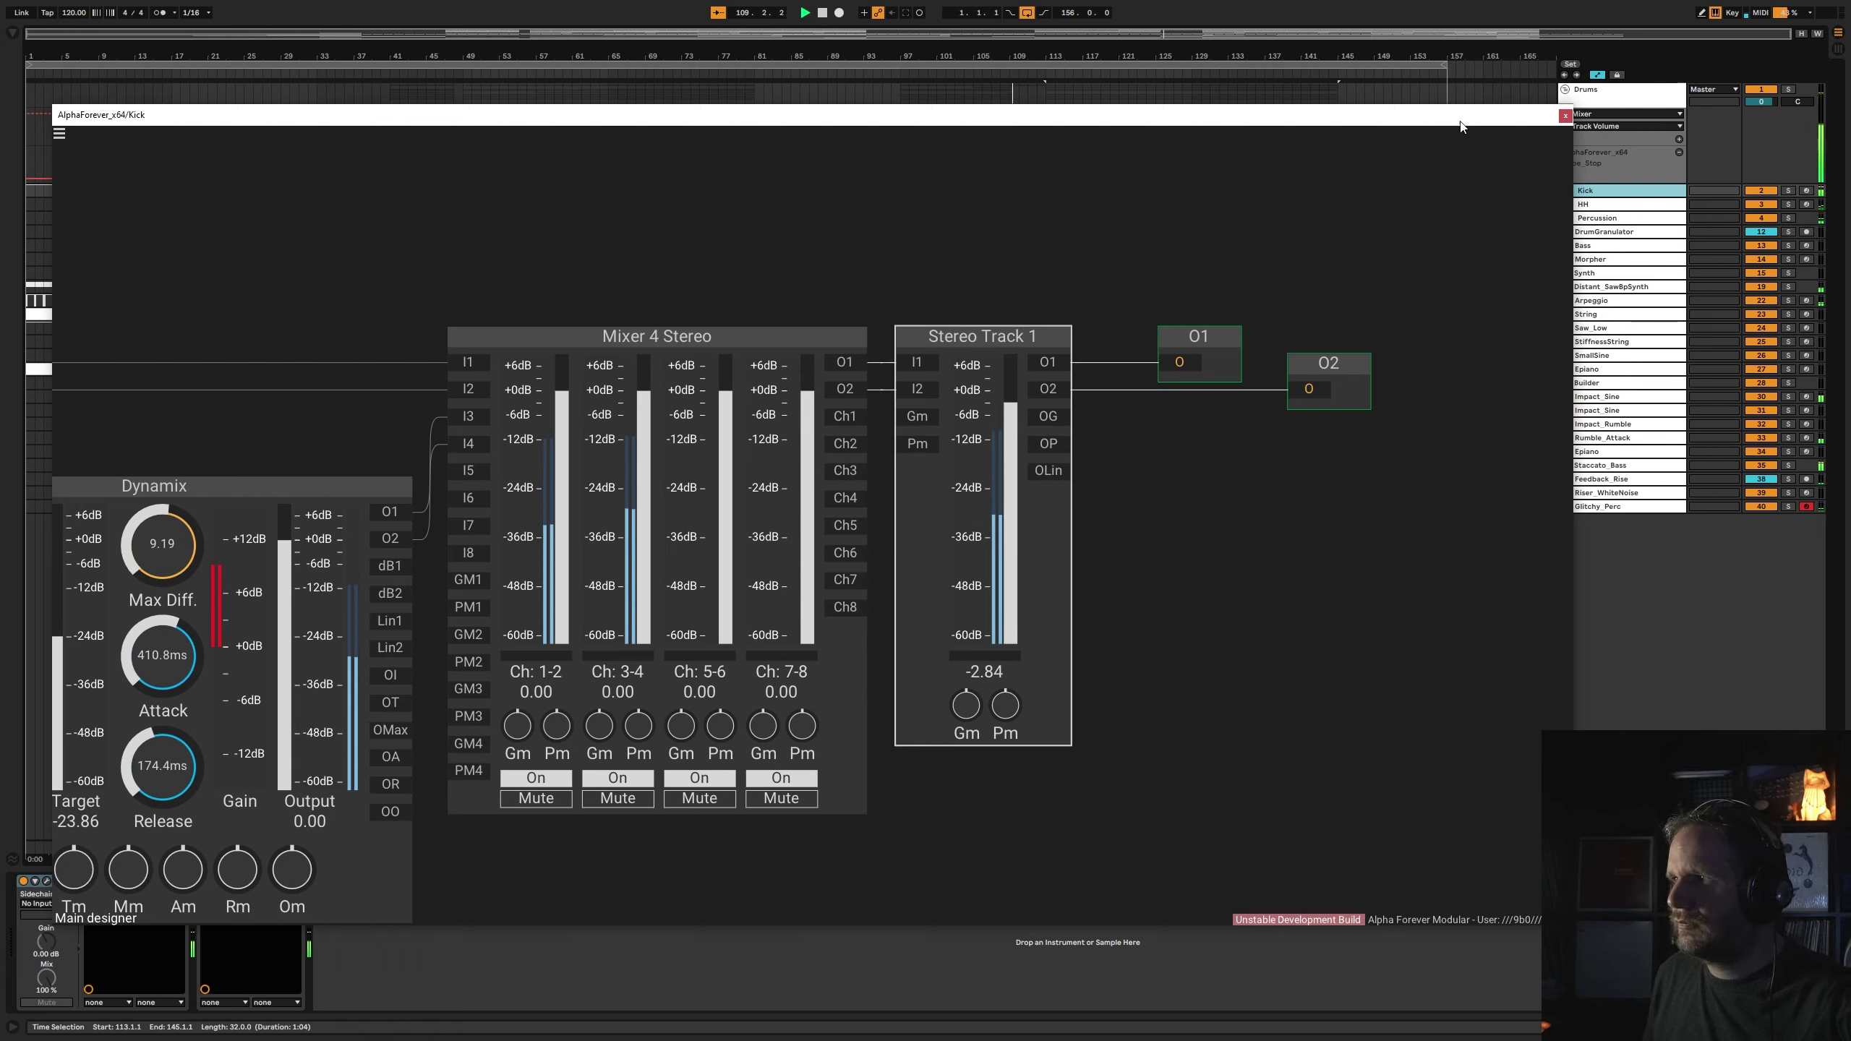
{"action": "left_click", "coordinate": [1566, 117]}
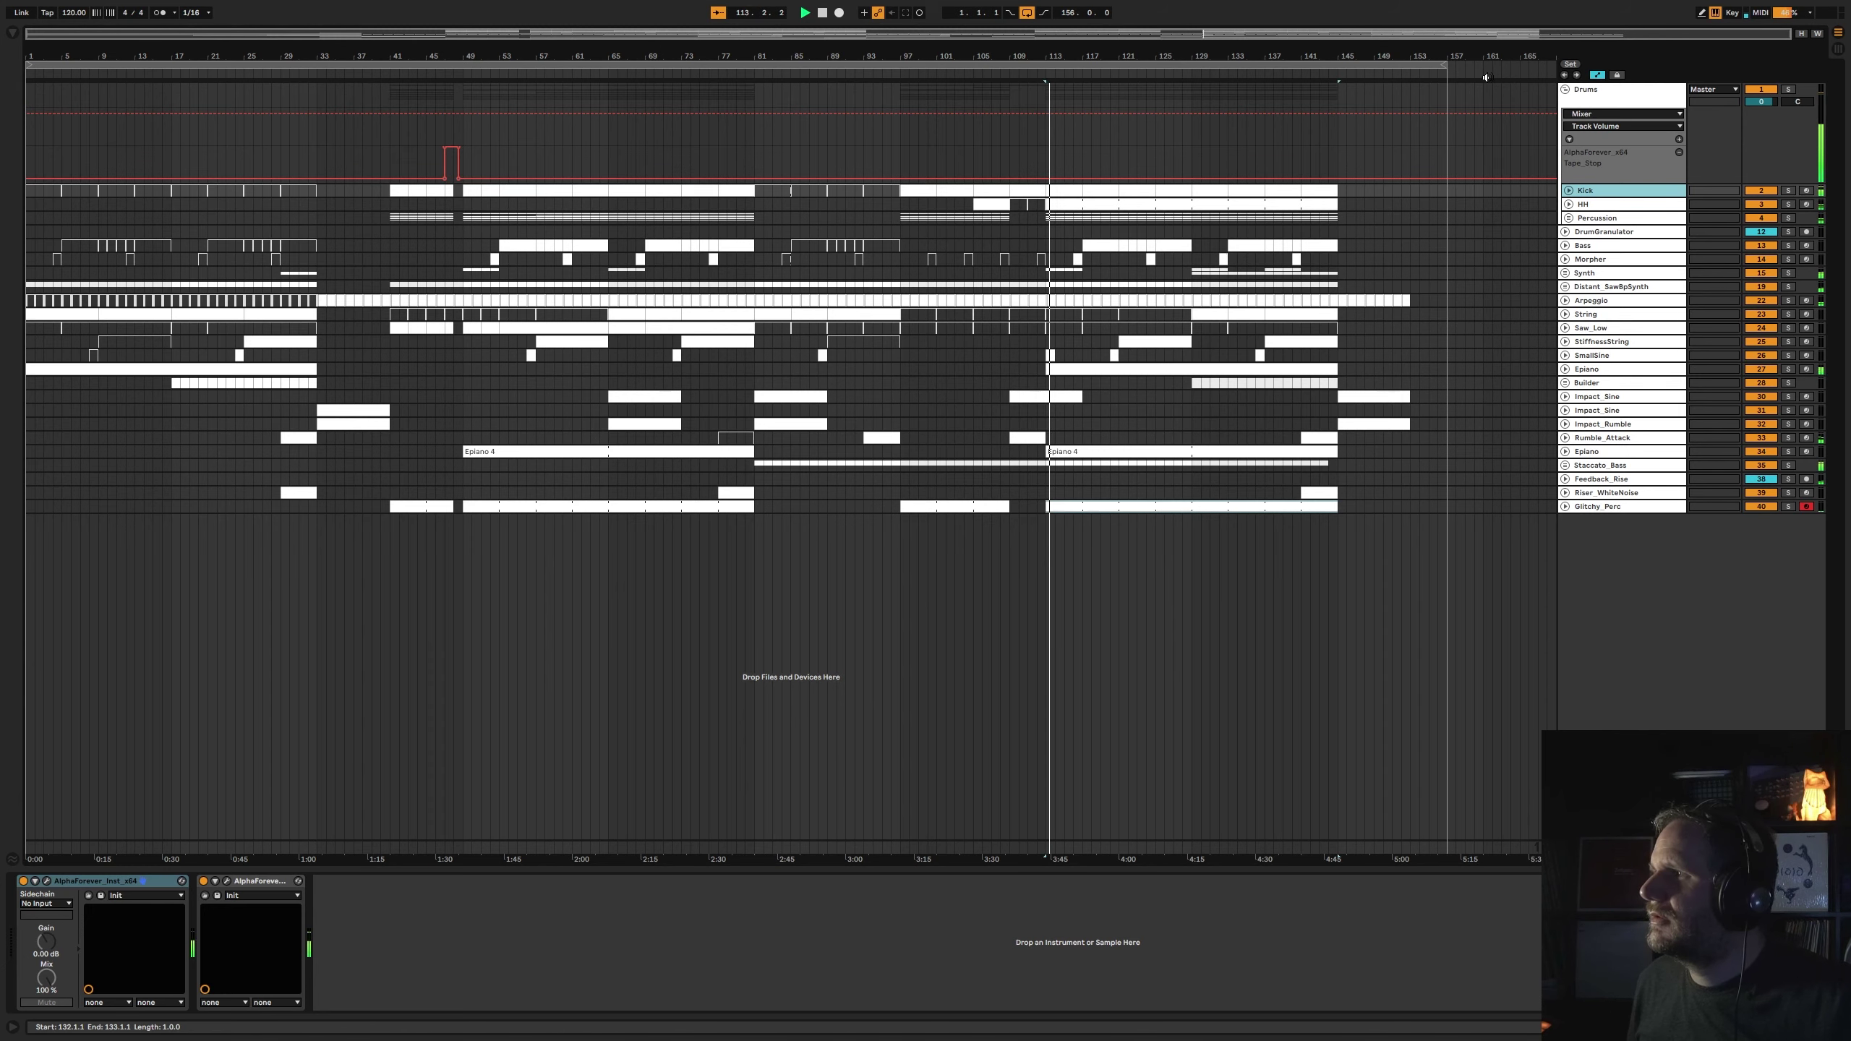
{"action": "left_click", "coordinate": [1566, 89]}
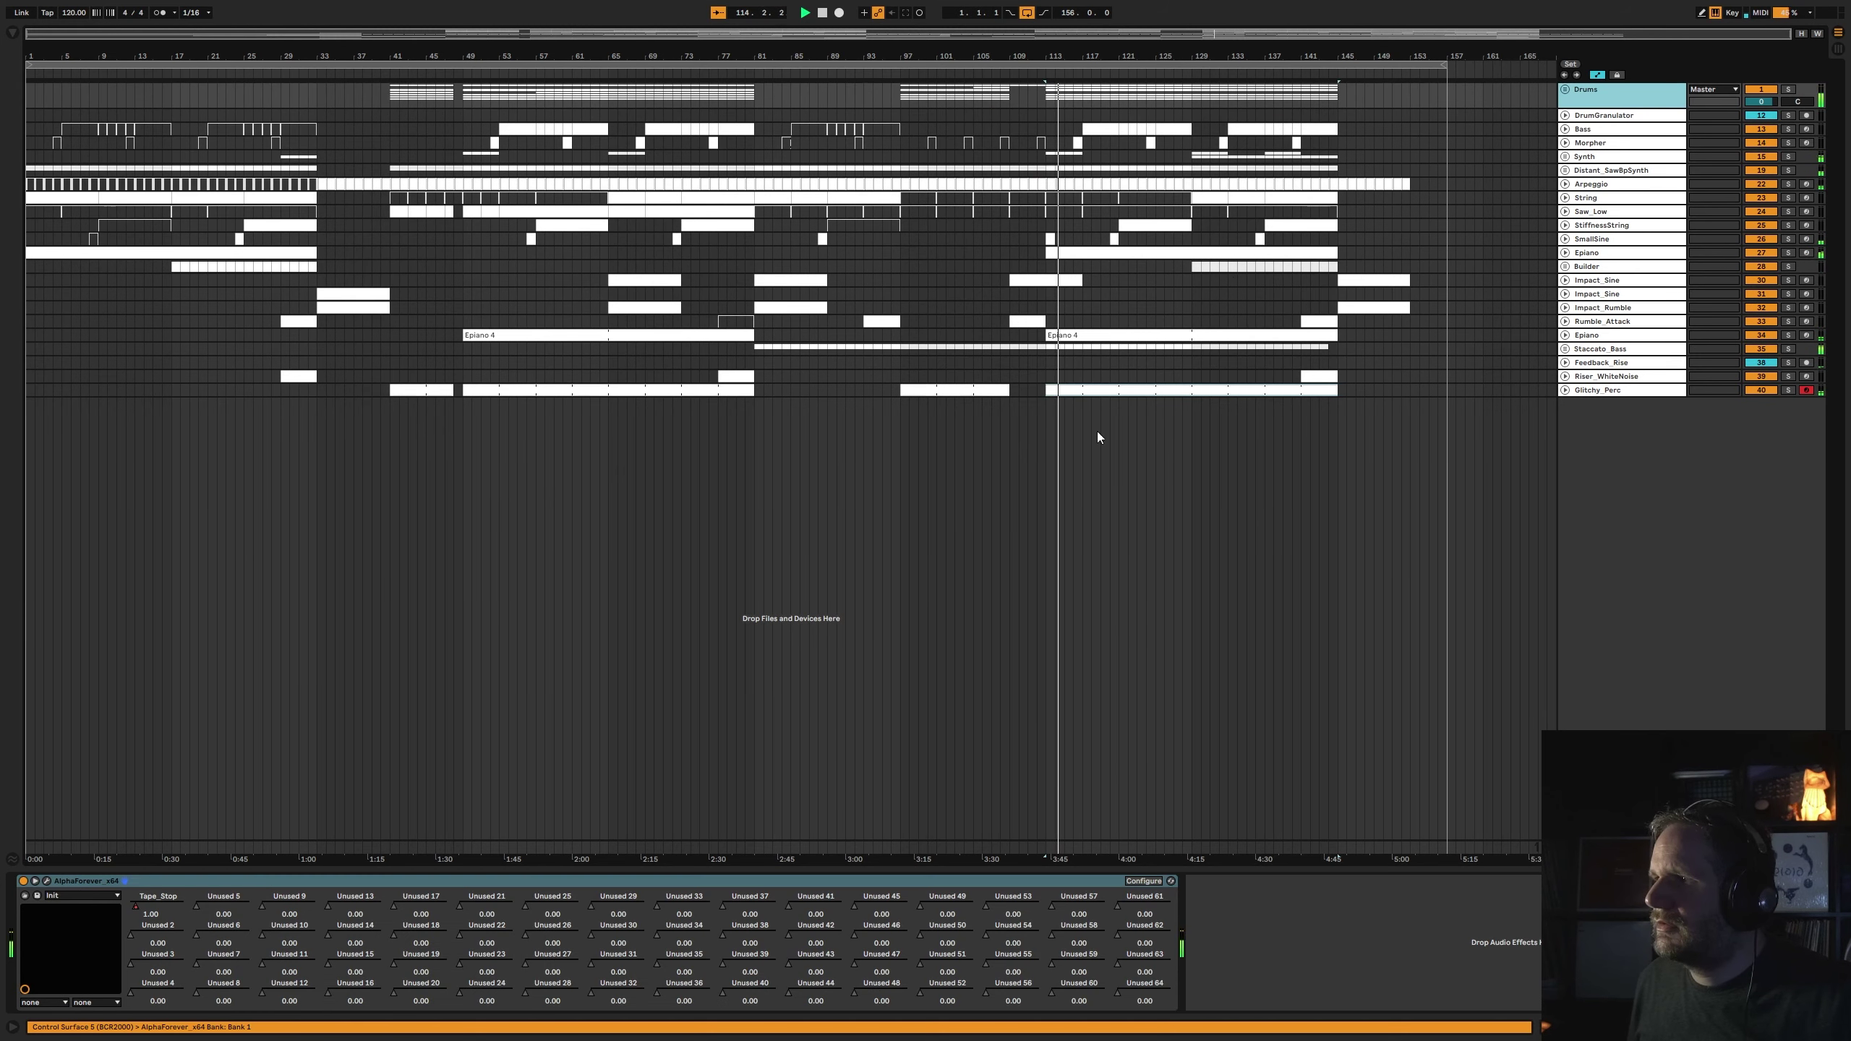
- Move the Glitchy_Perc track directly below the Drums group and stop playback
{"action": "left_click", "coordinate": [1064, 487]}
{"action": "left_click", "coordinate": [1590, 390]}
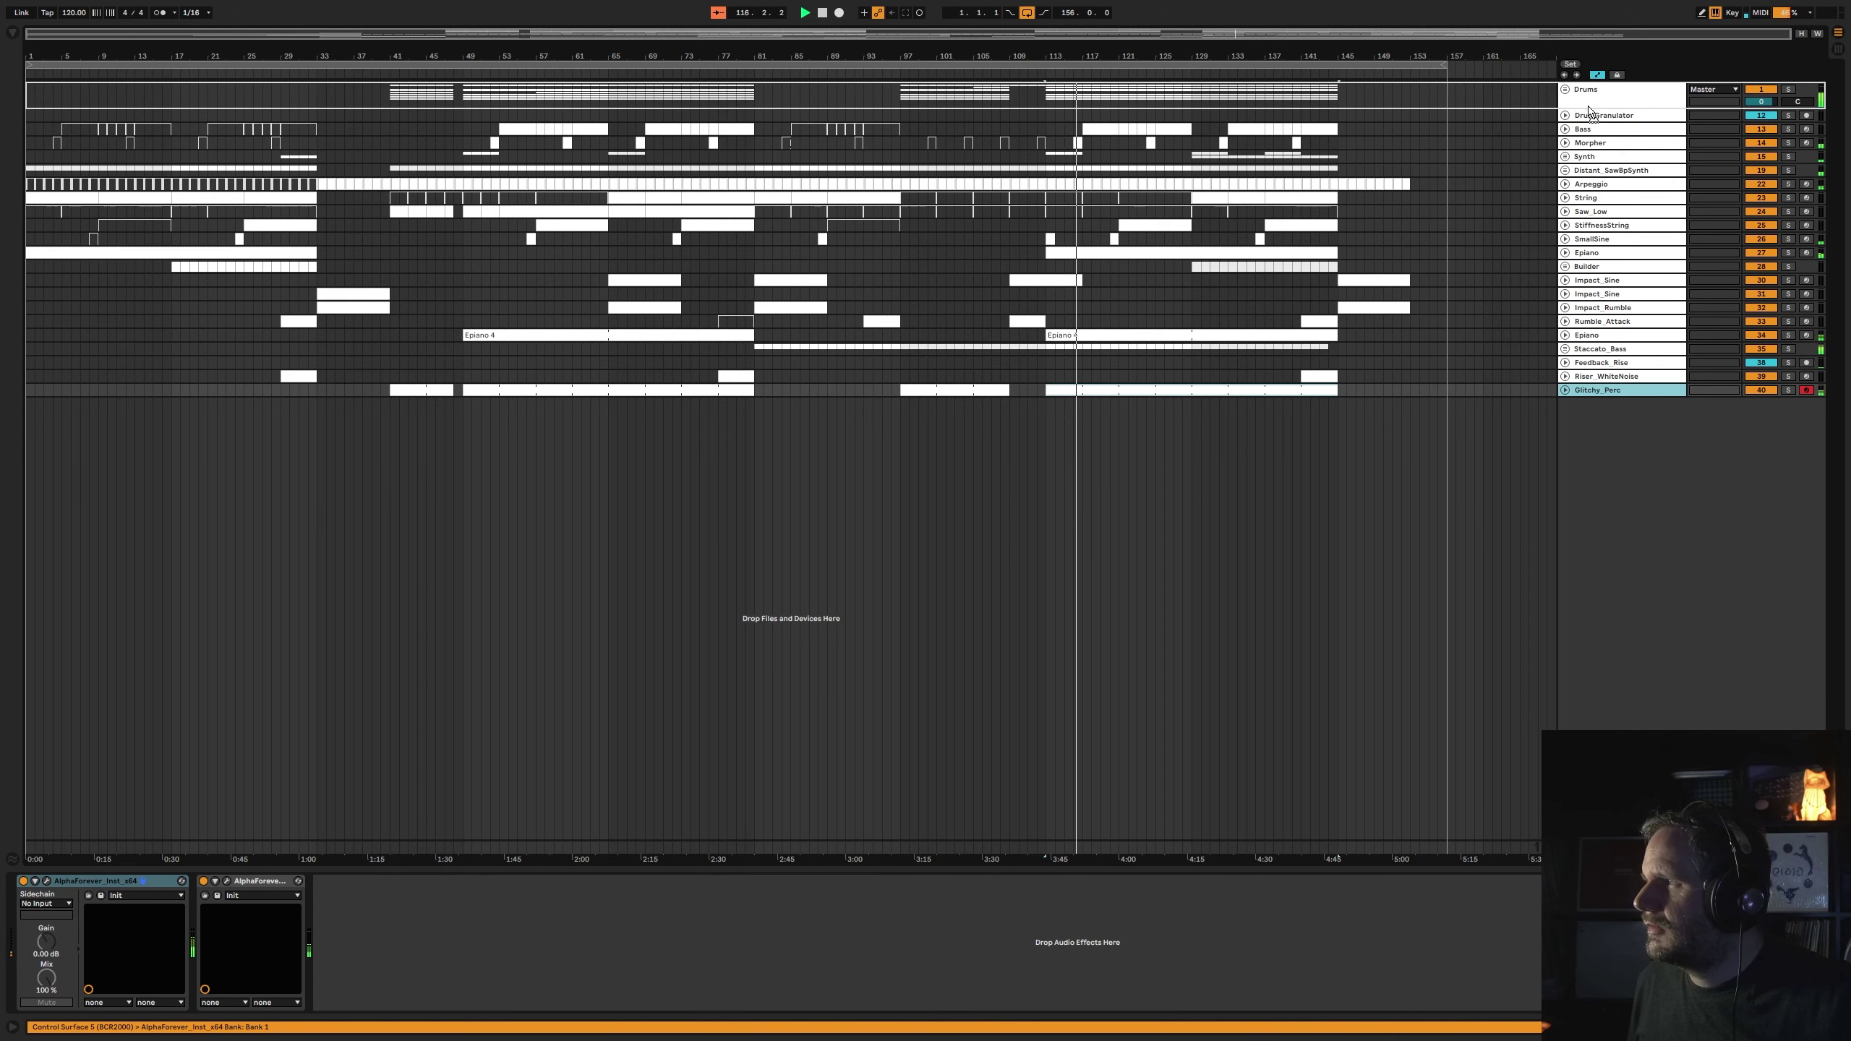
{"action": "left_click_drag", "start_coordinate": [1582, 149], "coordinate": [1577, 111]}
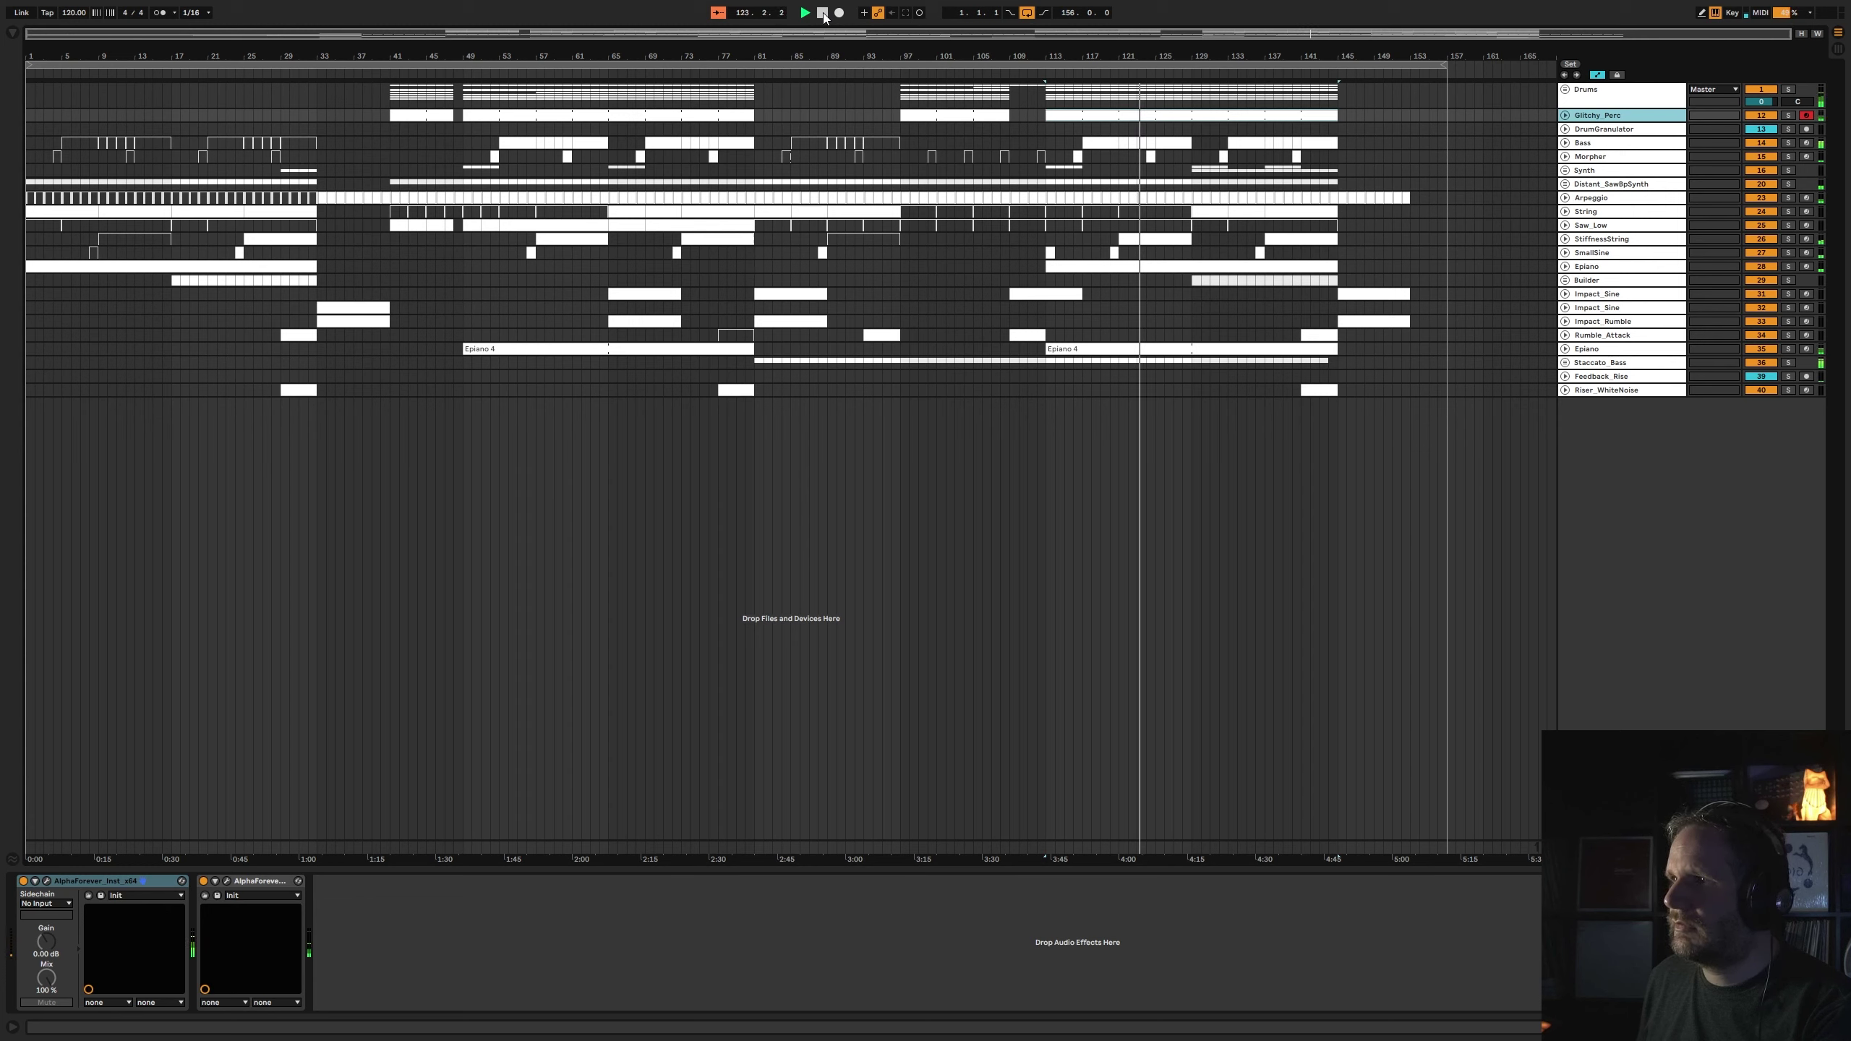
{"action": "left_click", "coordinate": [823, 13]}
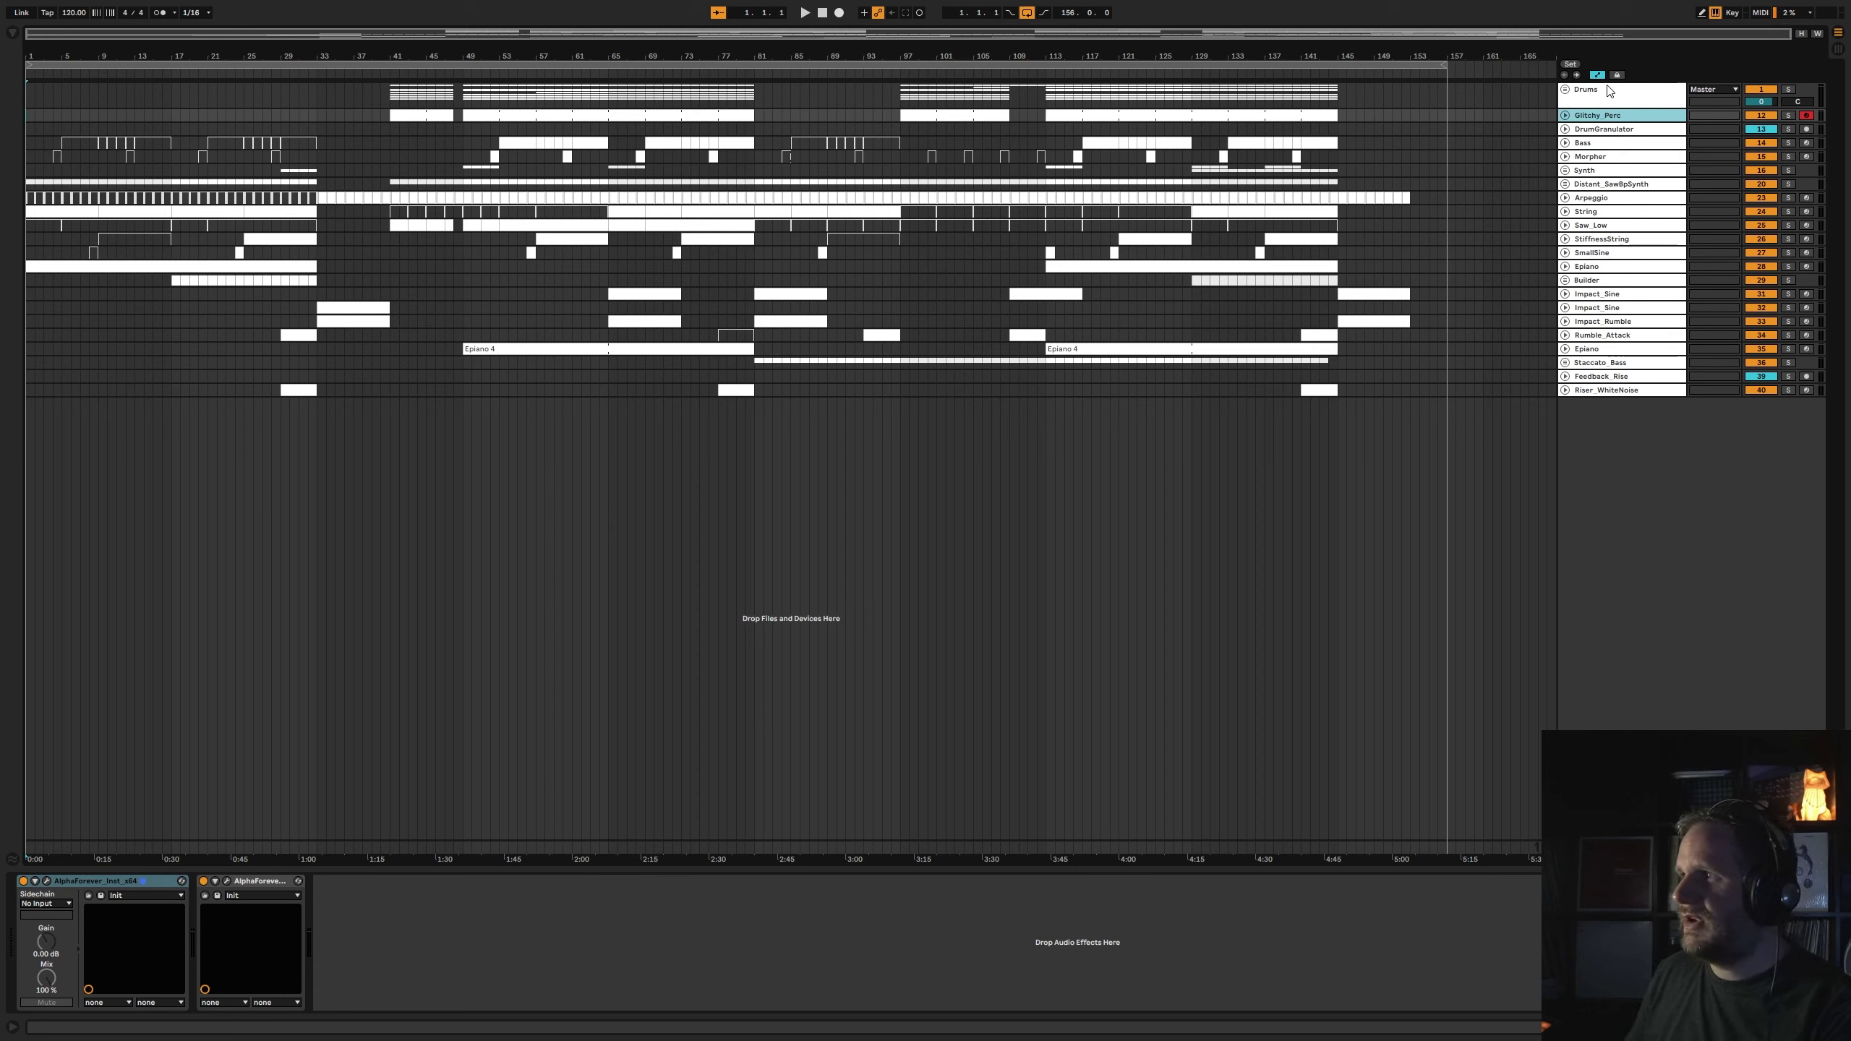
- Look at the device chains of the String and Glitchy_Perc tracks
{"action": "left_click", "coordinate": [1600, 212]}
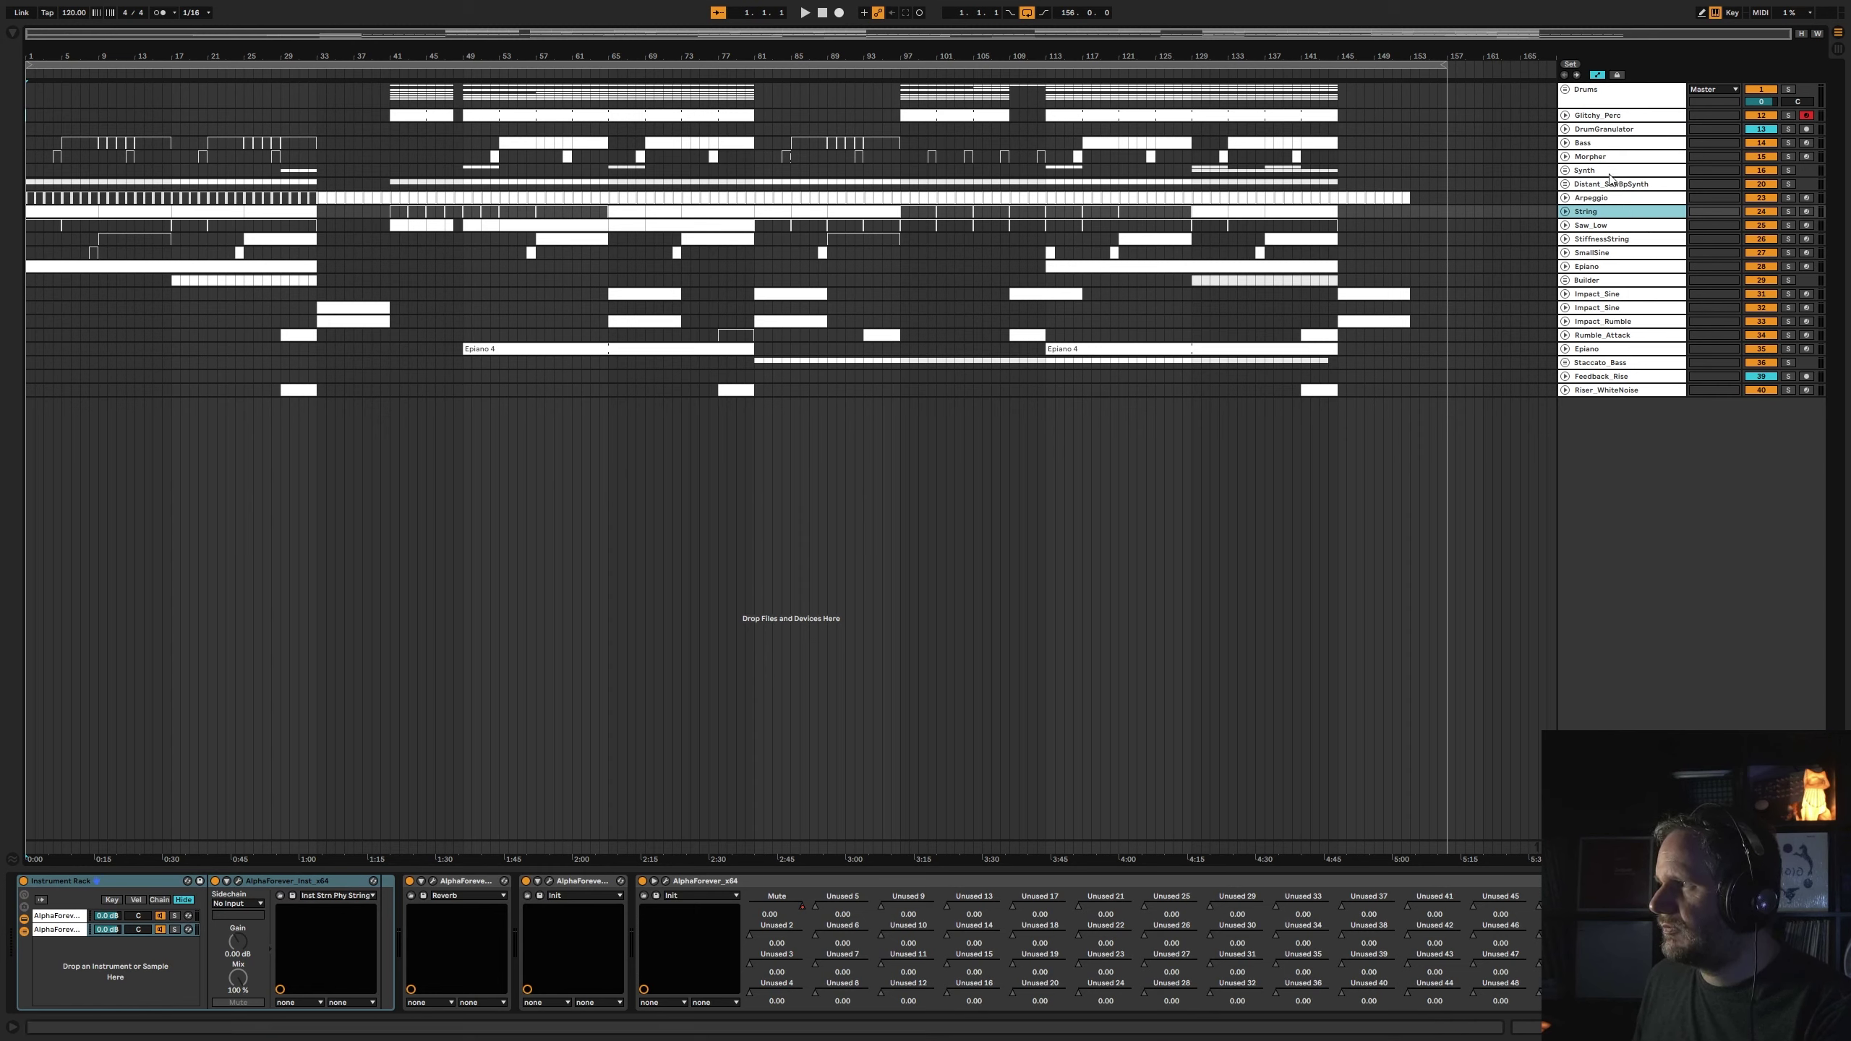
{"action": "left_click", "coordinate": [1618, 103]}
{"action": "left_click", "coordinate": [1597, 117]}
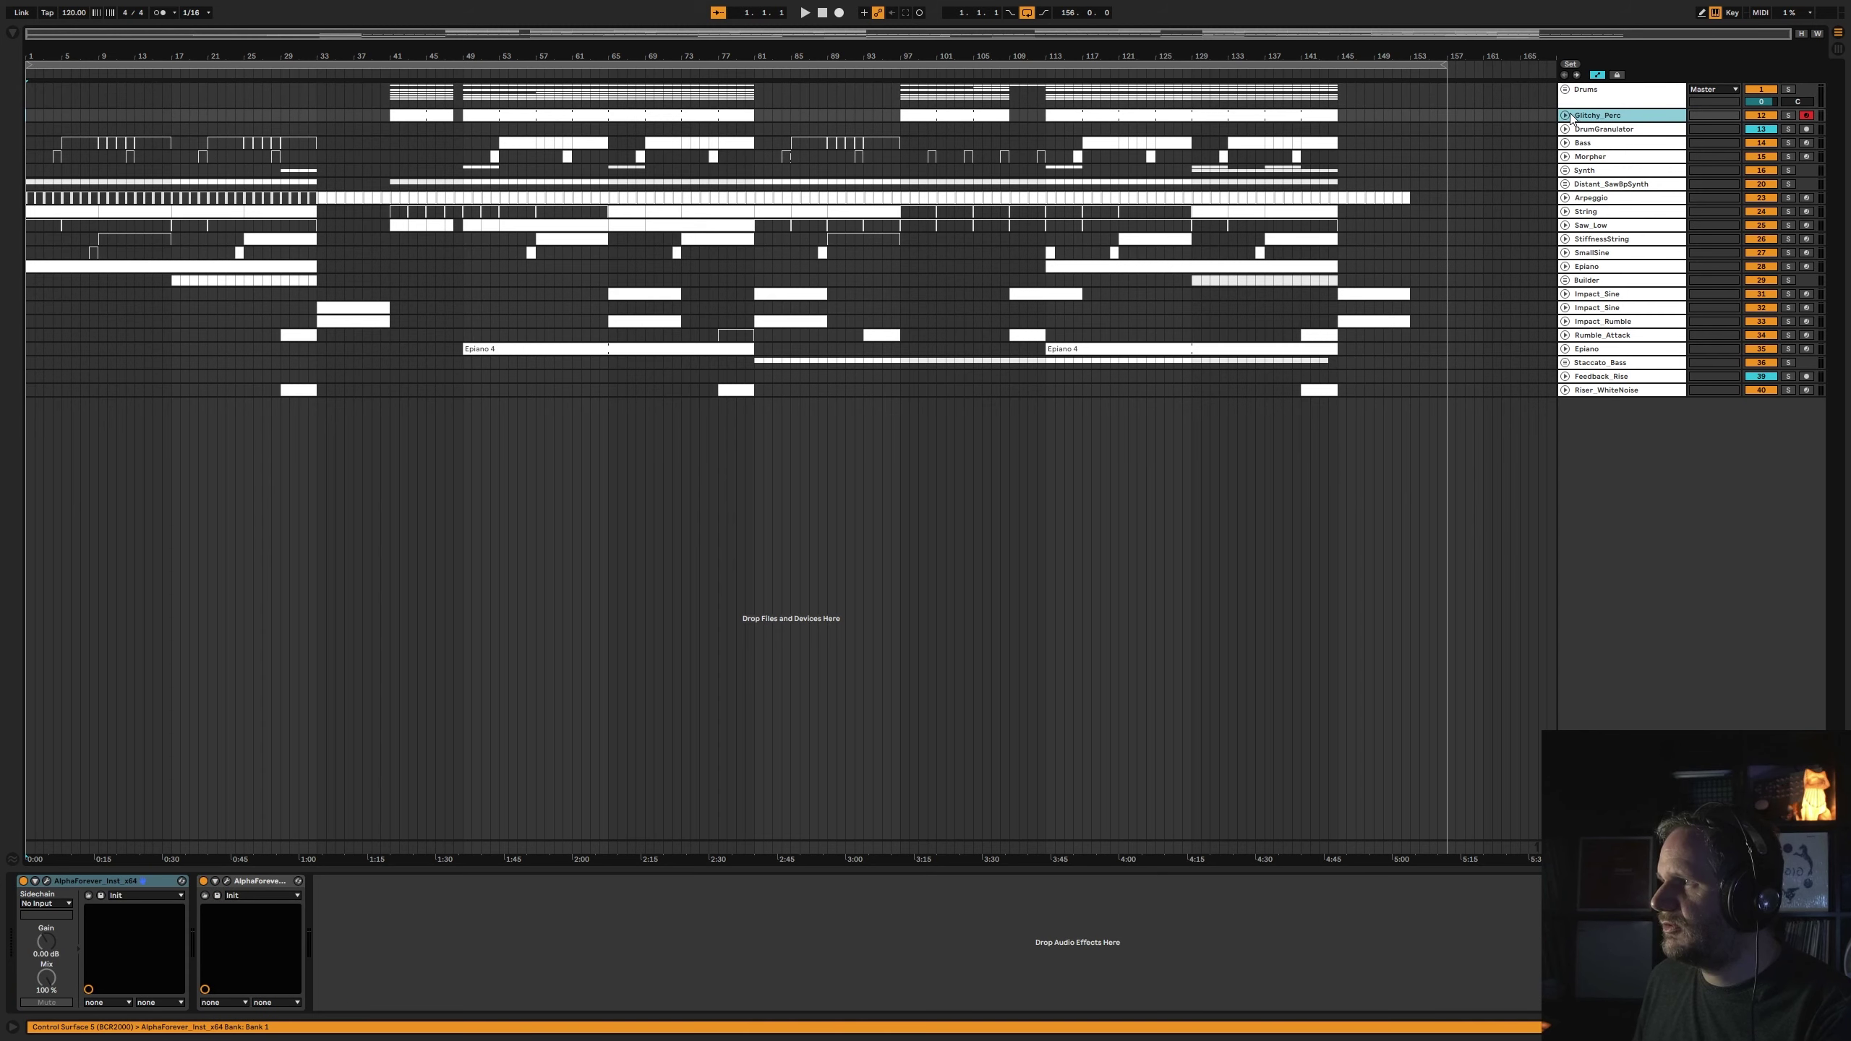
{"action": "left_click", "coordinate": [1566, 115]}
{"action": "left_click", "coordinate": [1565, 114]}
- Unfold the Drums group and check its AlphaForever_x64 effect window
{"action": "left_click", "coordinate": [1565, 89]}
{"action": "left_click", "coordinate": [1599, 95]}
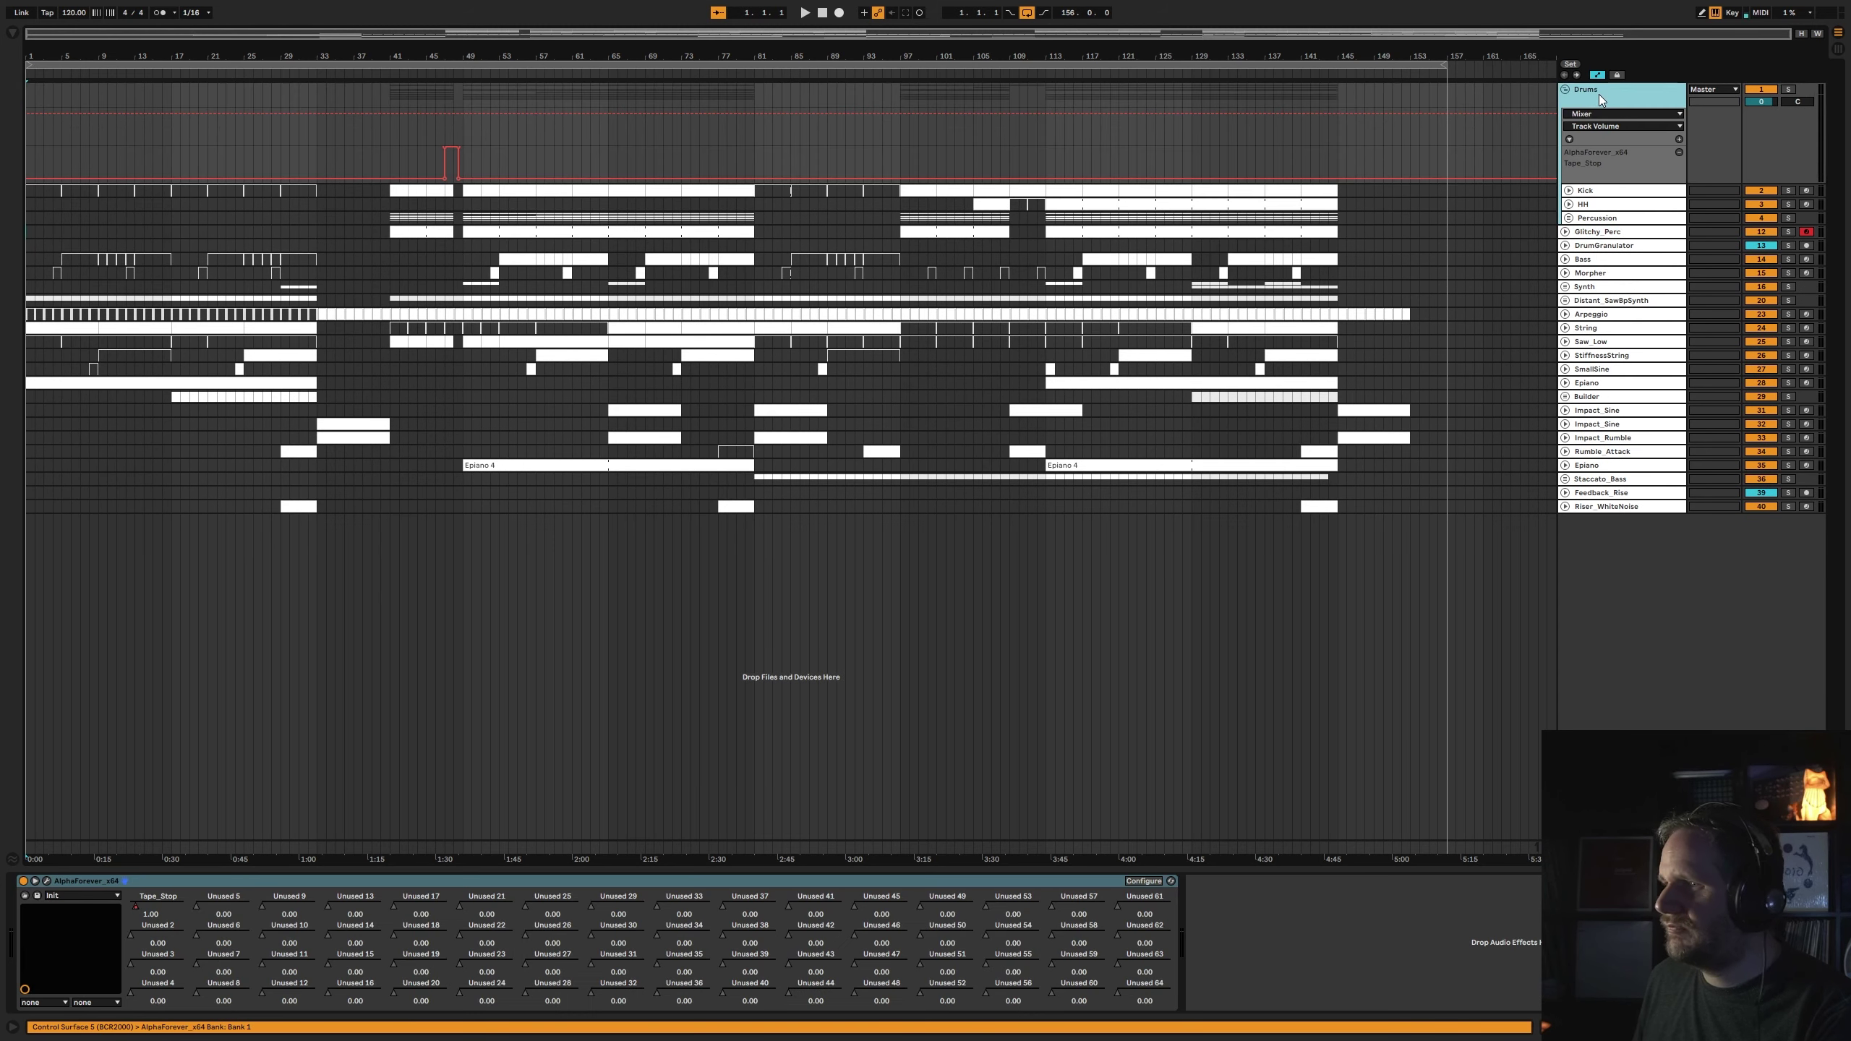
{"action": "left_click", "coordinate": [47, 881]}
{"action": "left_click", "coordinate": [48, 881]}
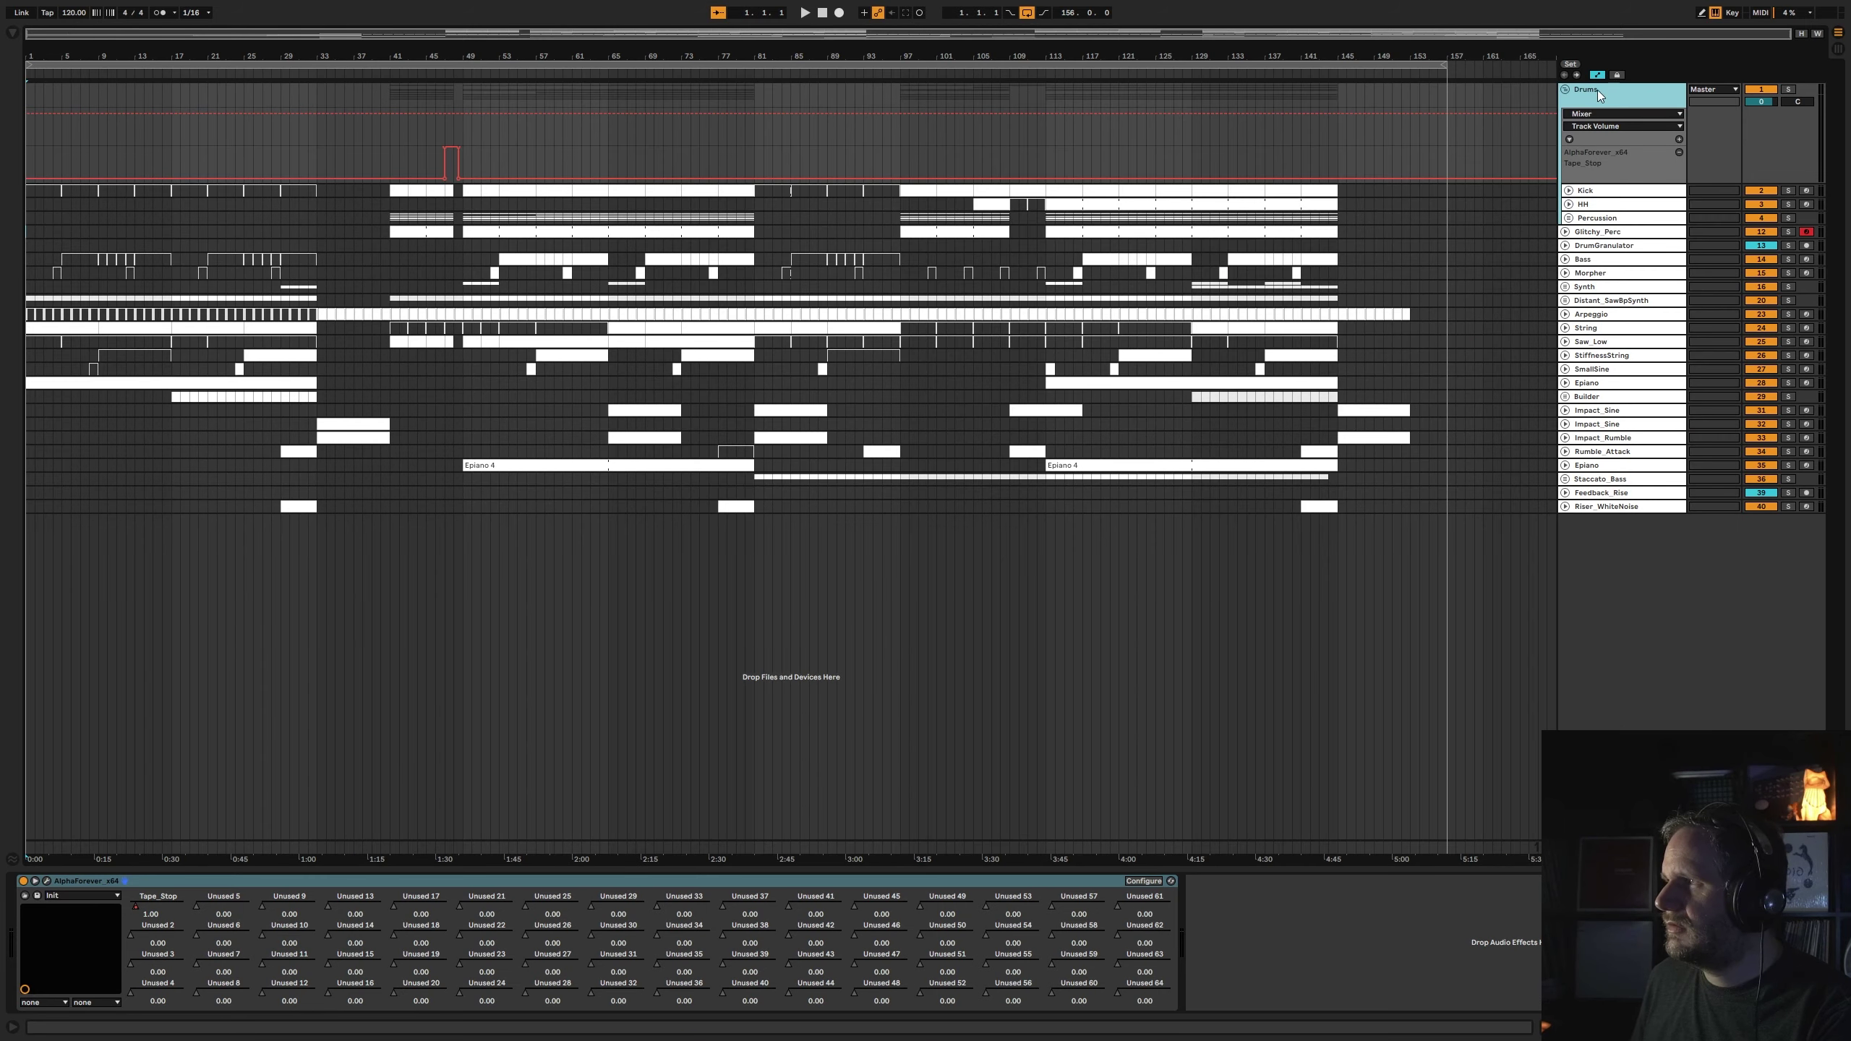
- Rename the Drums group as Main_Drums and fold it
{"action": "key", "text": "ctrl+r"}
{"action": "type", "text": "Main"}
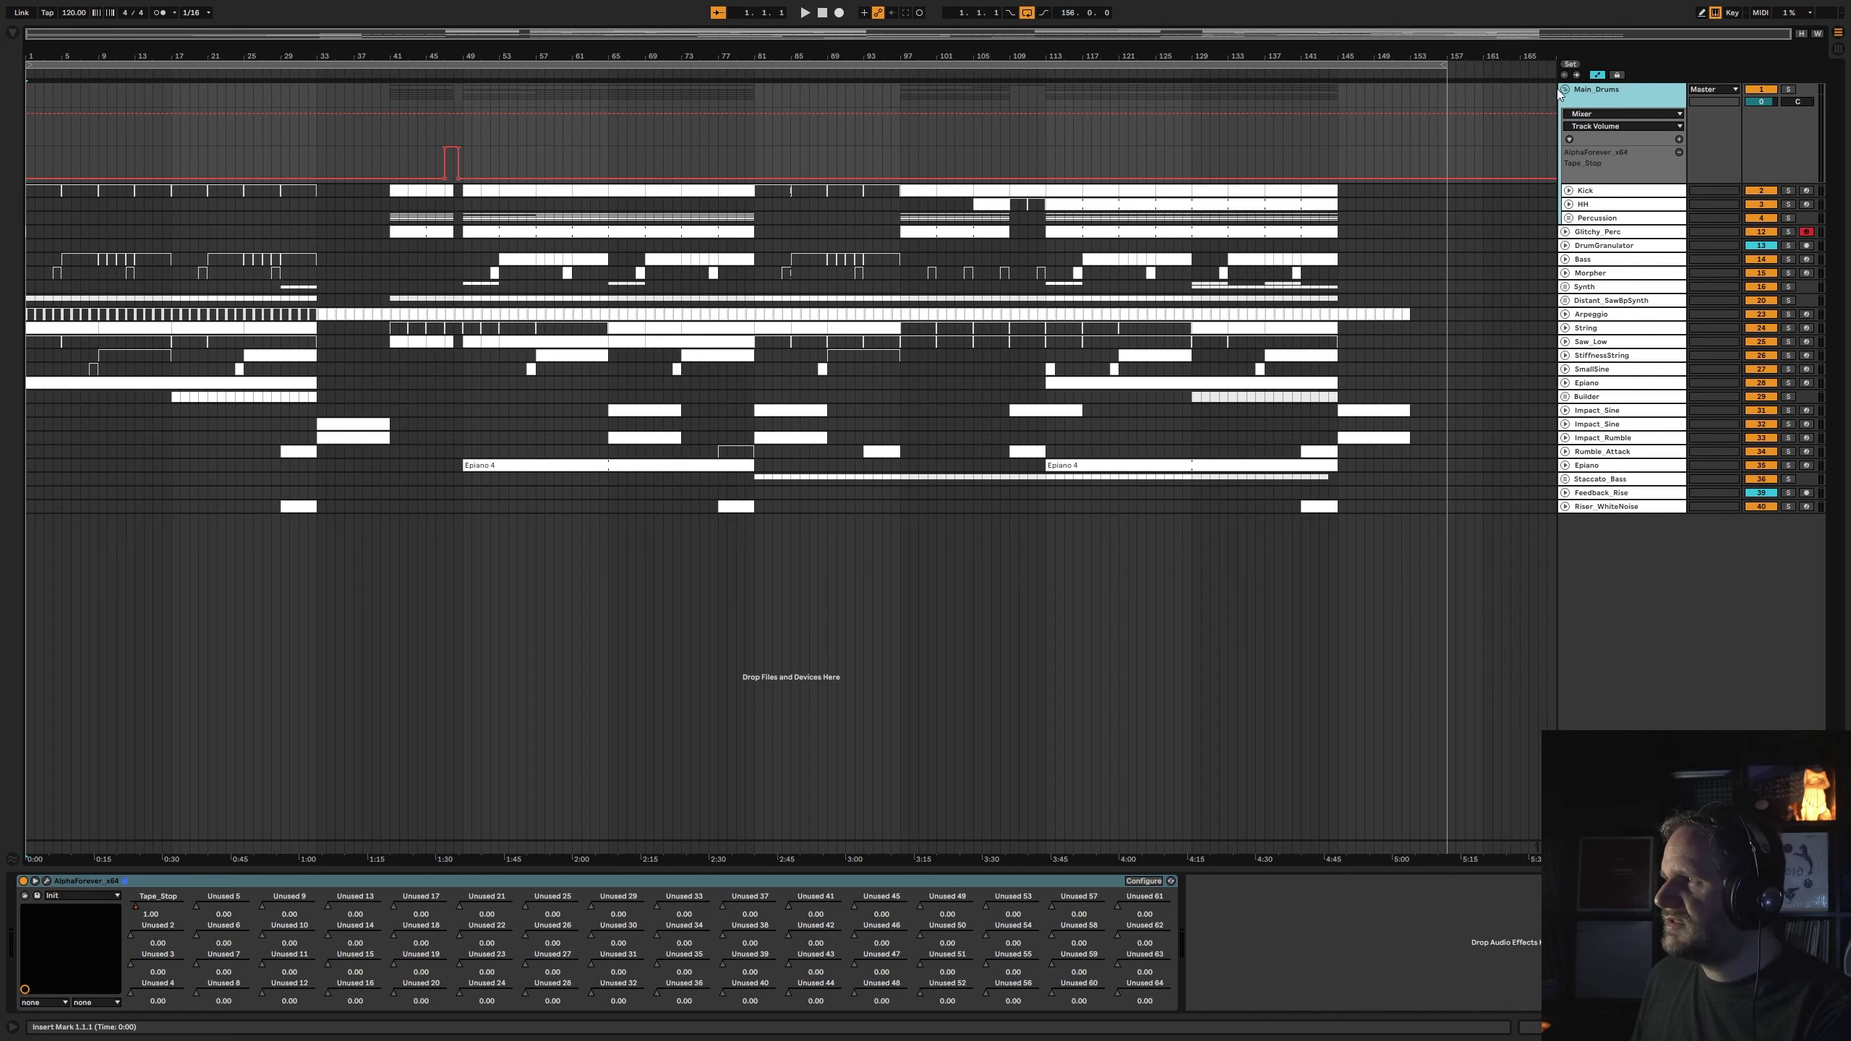
{"action": "left_click", "coordinate": [1565, 89]}
- Look at the device chains of the Glitchy_Perc, DrumGranulator, Morpher and Riser_WhiteNoise tracks
{"action": "left_click", "coordinate": [1600, 117]}
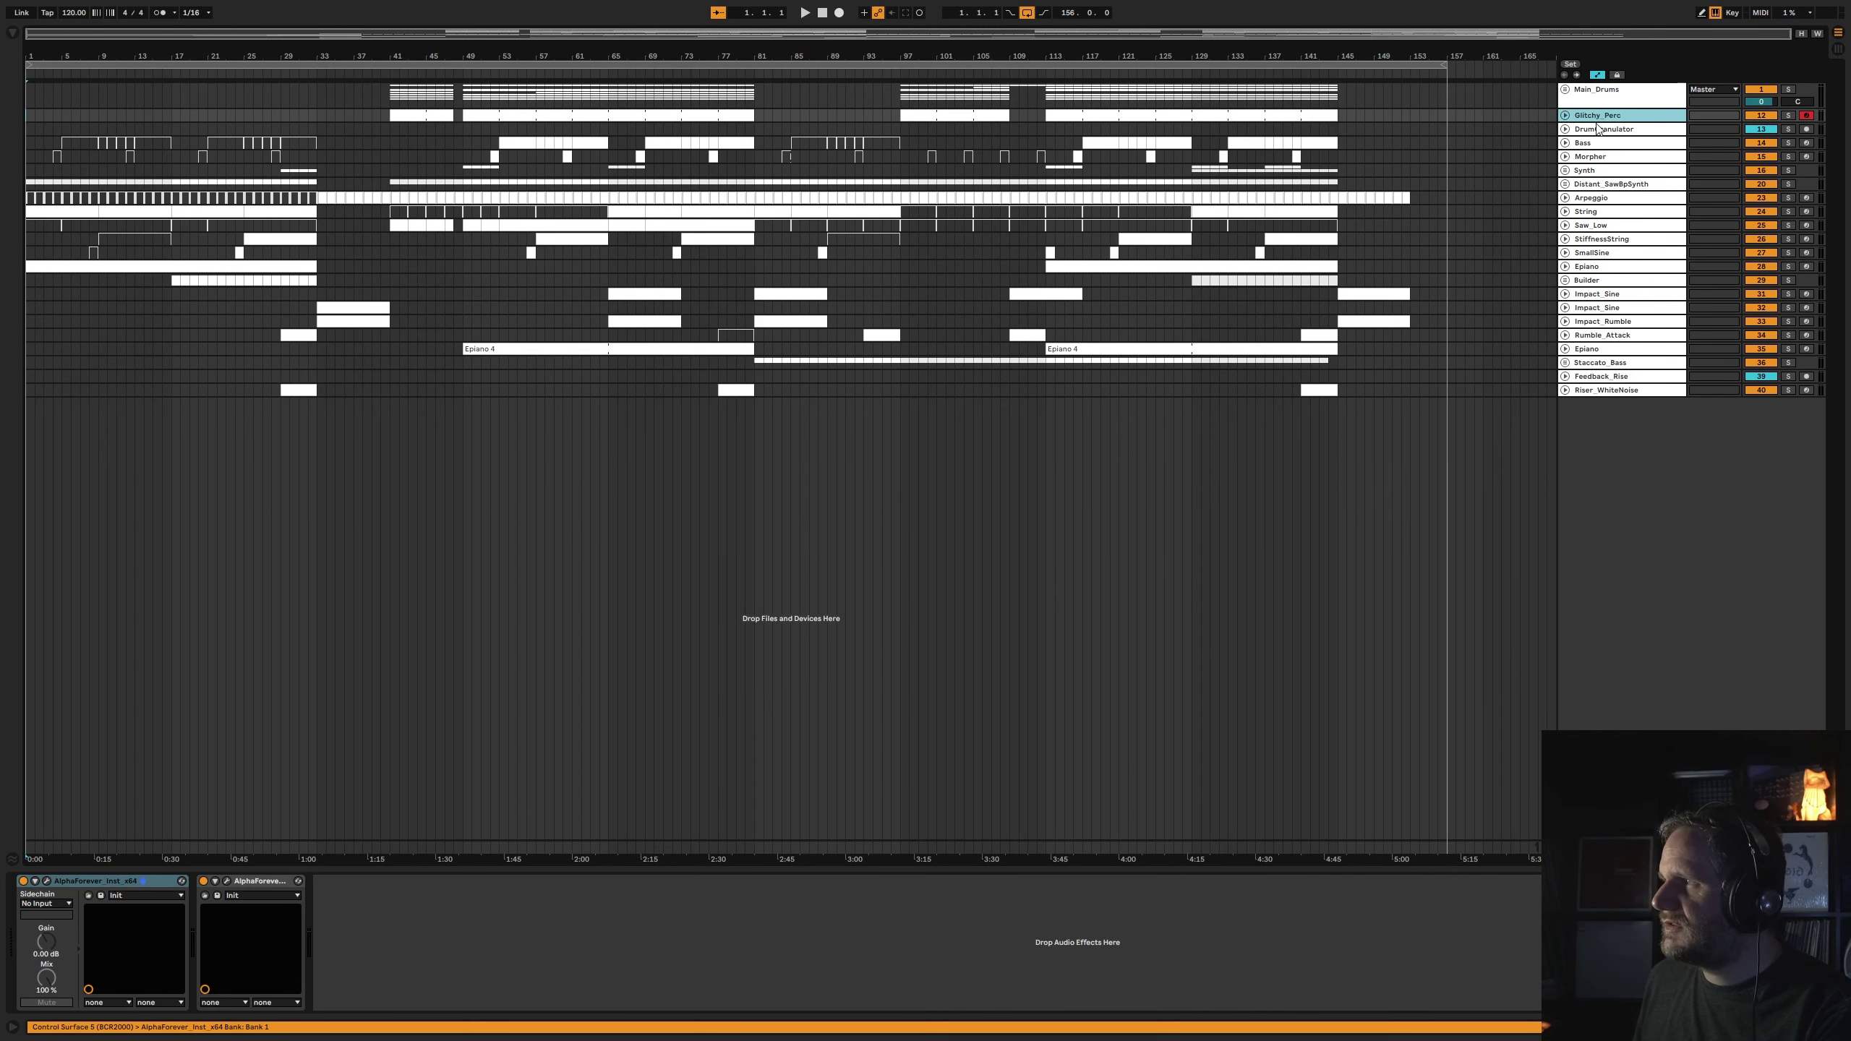
{"action": "left_click", "coordinate": [1591, 129]}
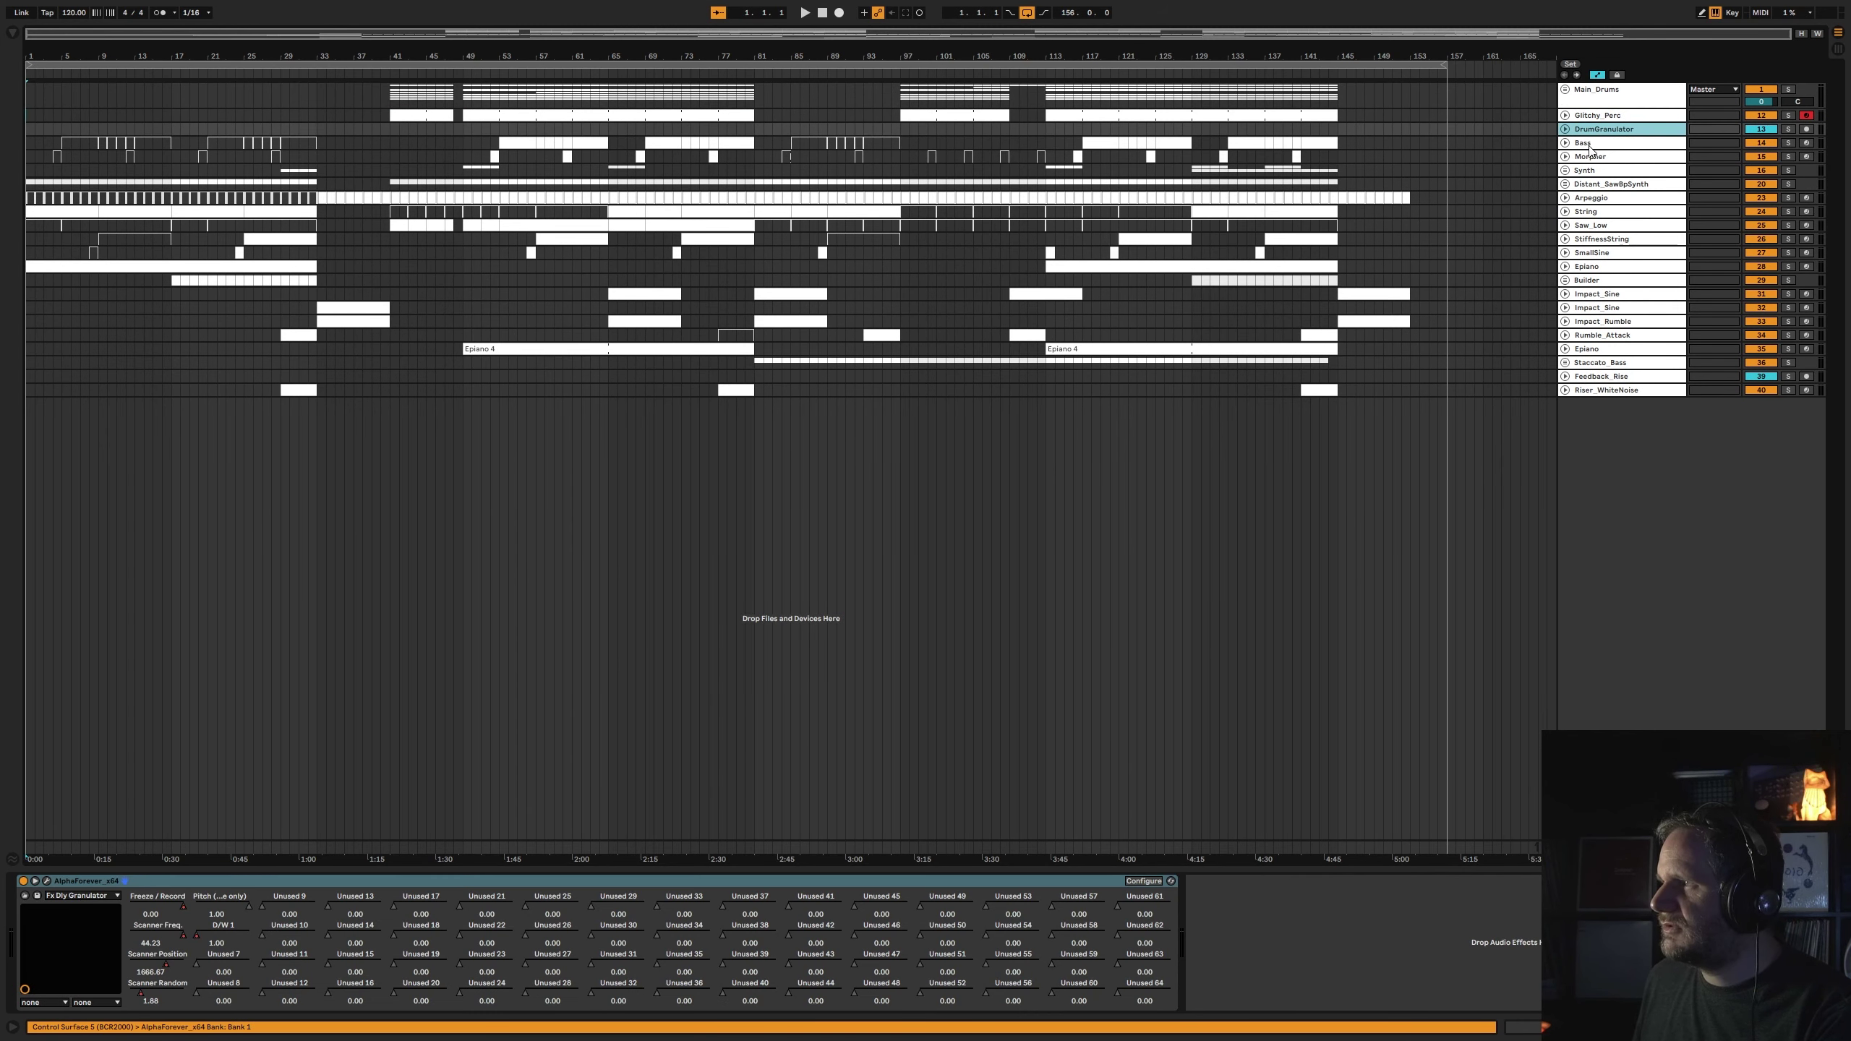
{"action": "left_click", "coordinate": [1592, 161]}
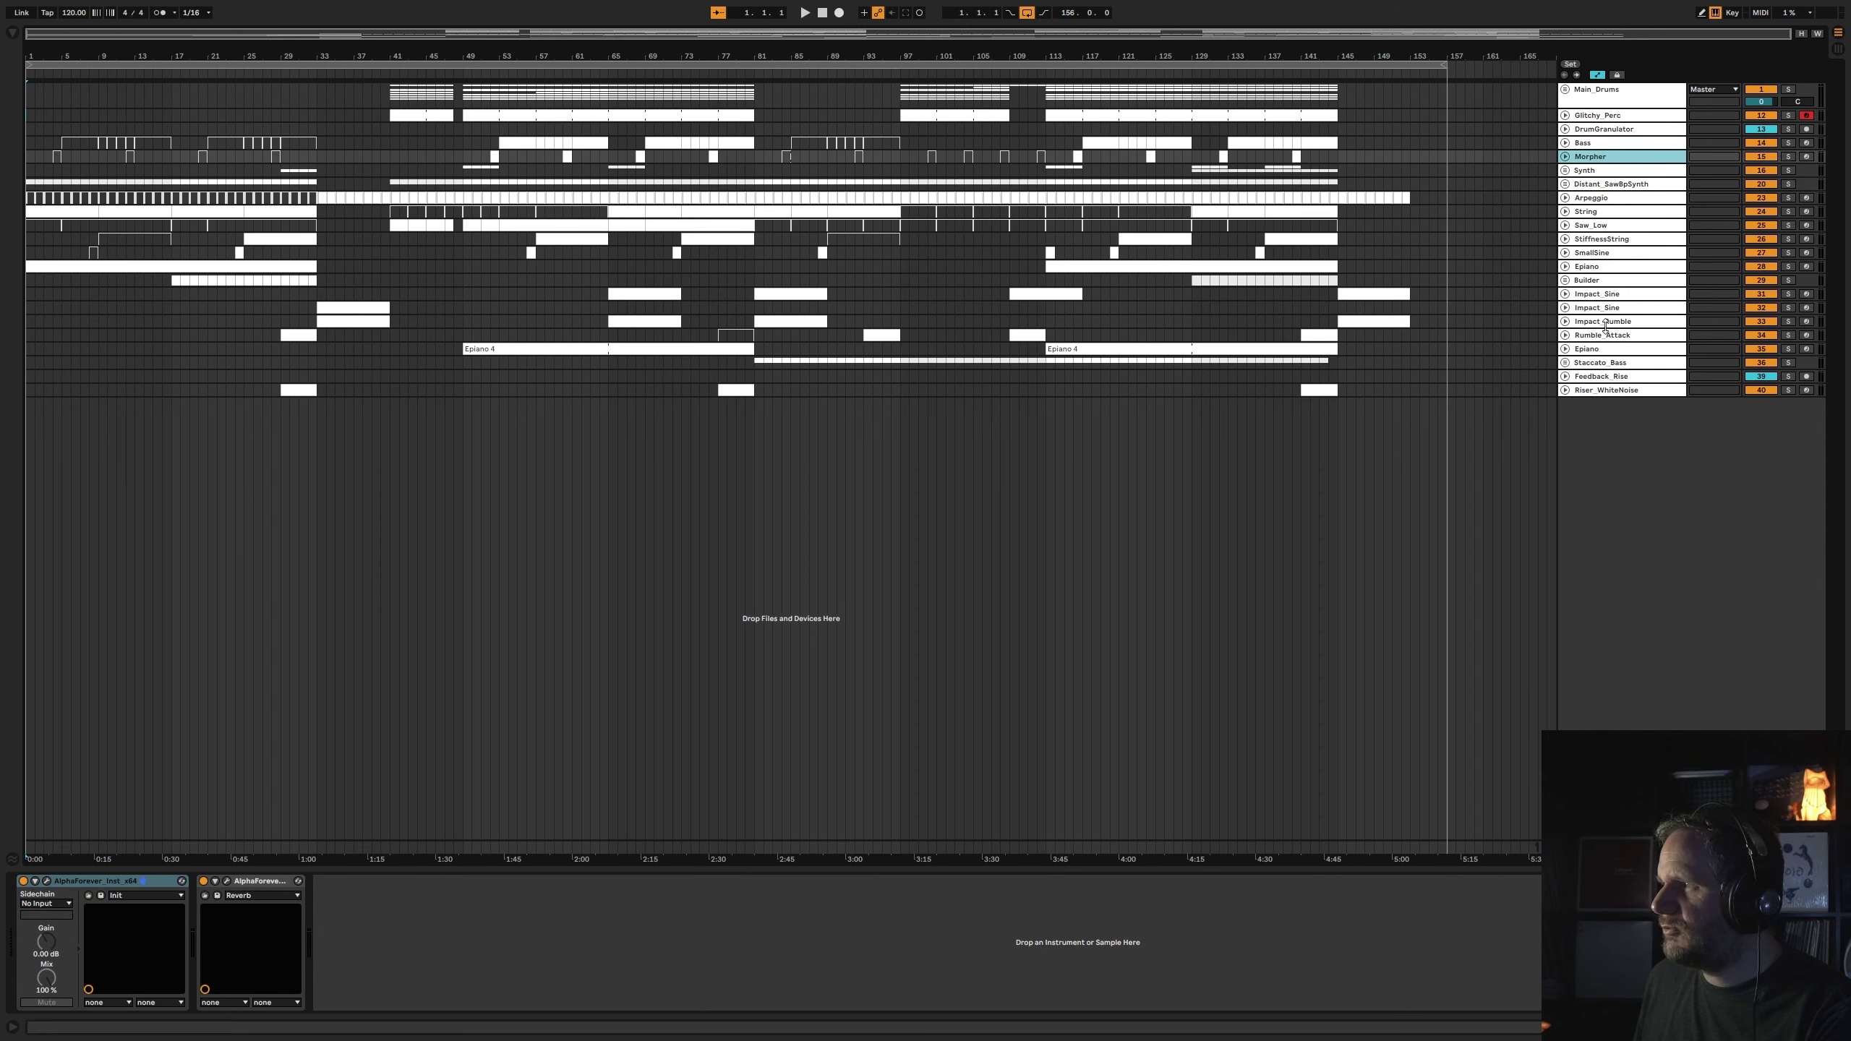
{"action": "left_click", "coordinate": [1601, 392]}
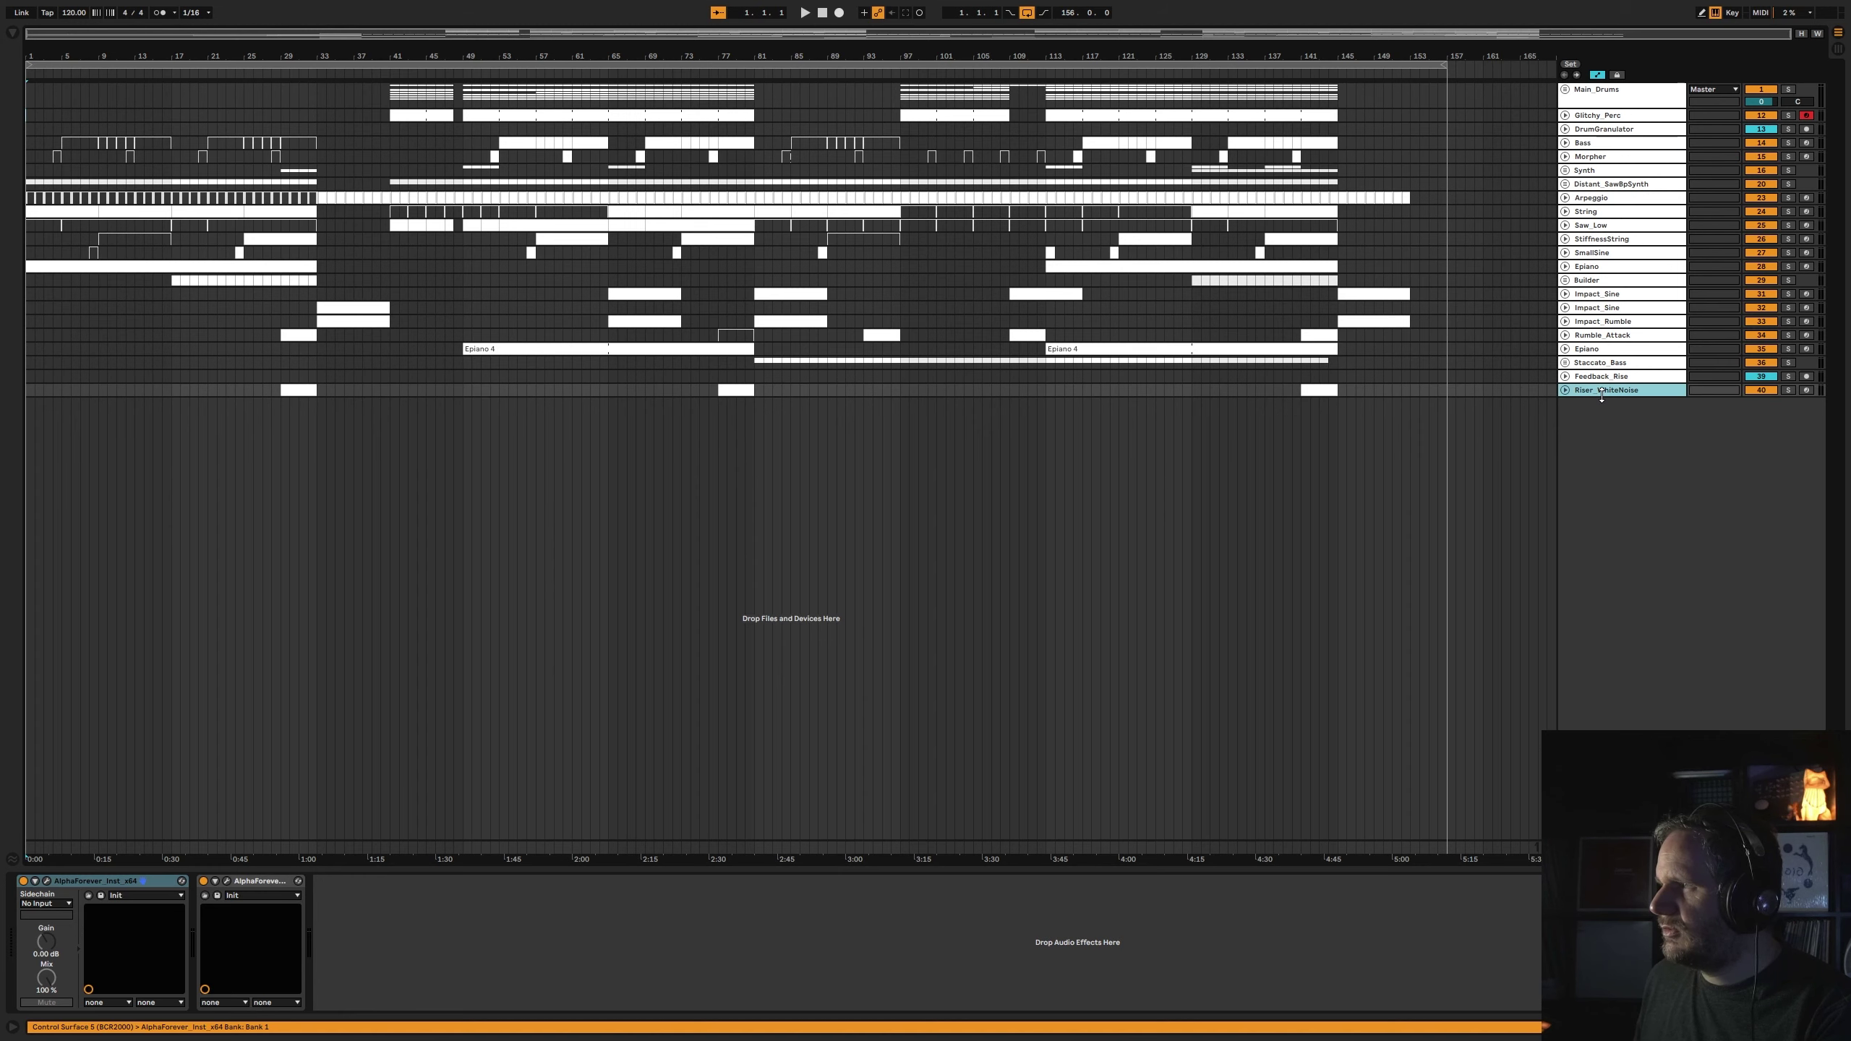
- Group Main_Drums, Glitchy_Perc and DrumGranulator into a new group named Drums and fold it
{"action": "left_click", "coordinate": [1607, 106]}
{"action": "left_click", "coordinate": [1603, 131], "text": "shift"}
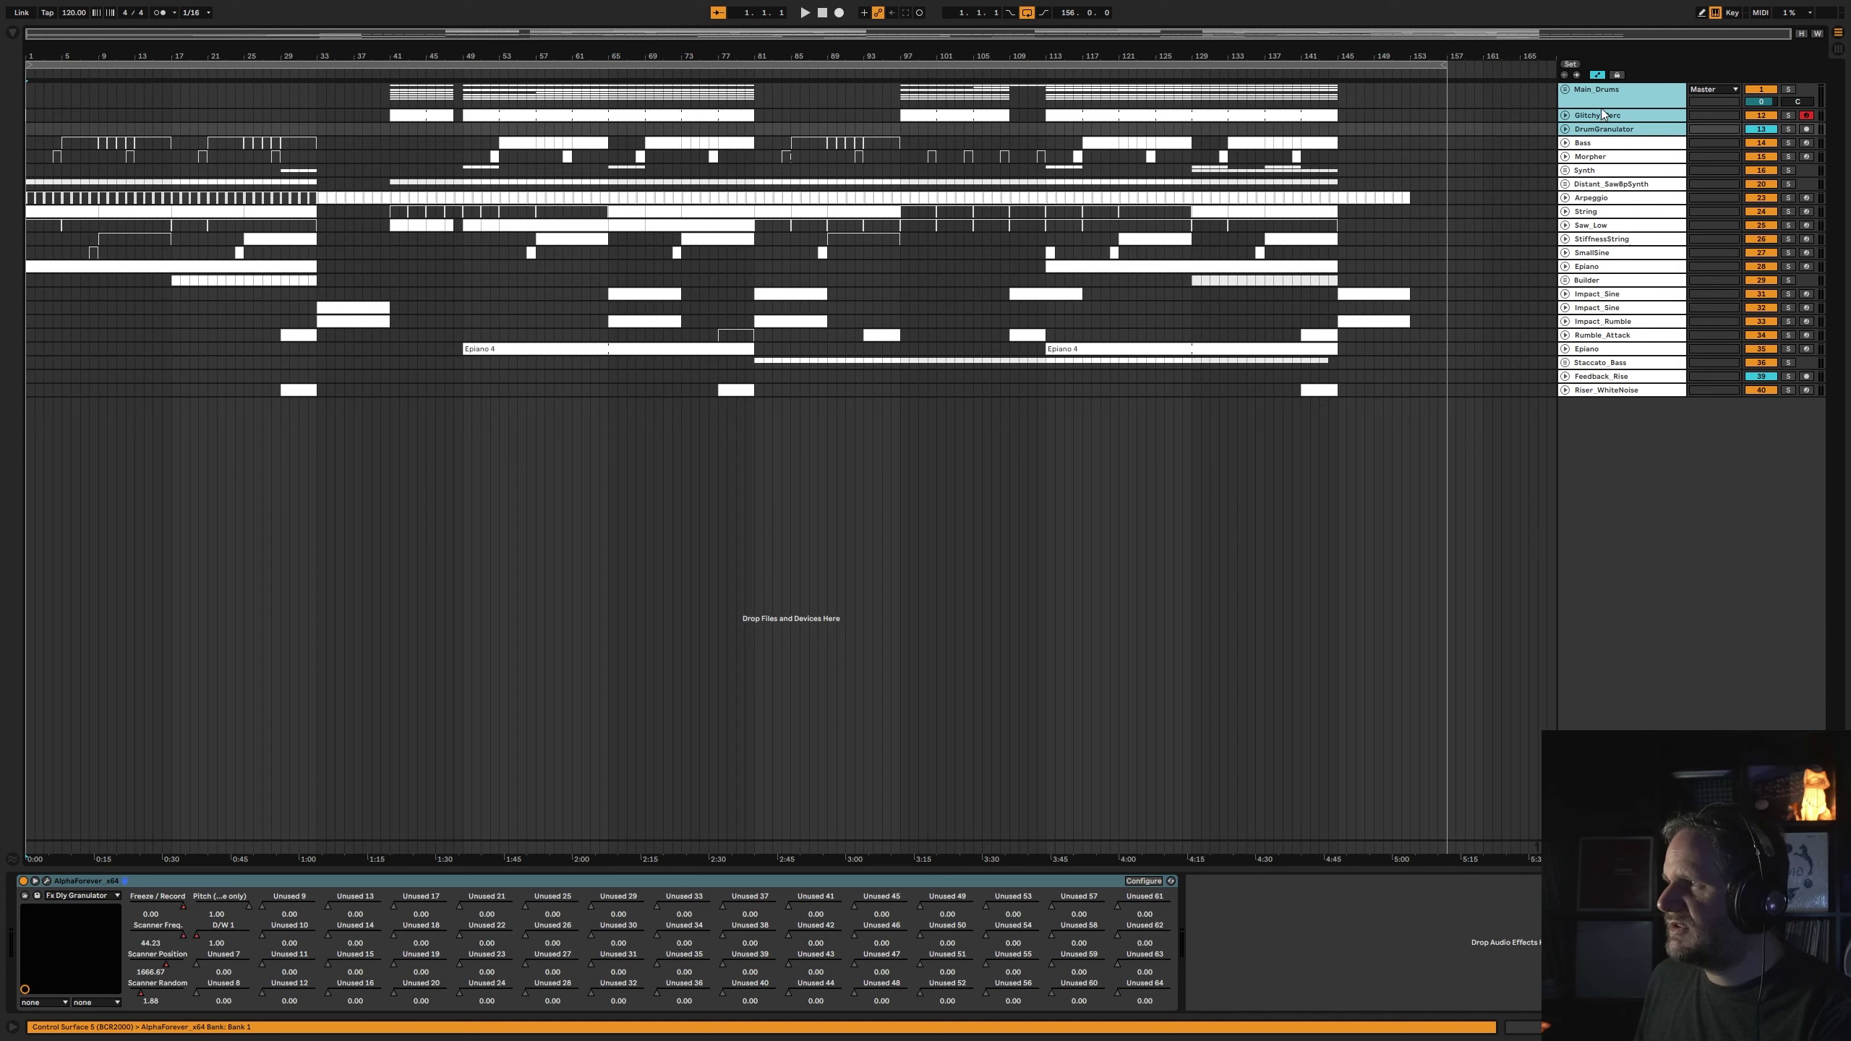
{"action": "key", "text": "ctrl+g"}
{"action": "type", "text": "D"}
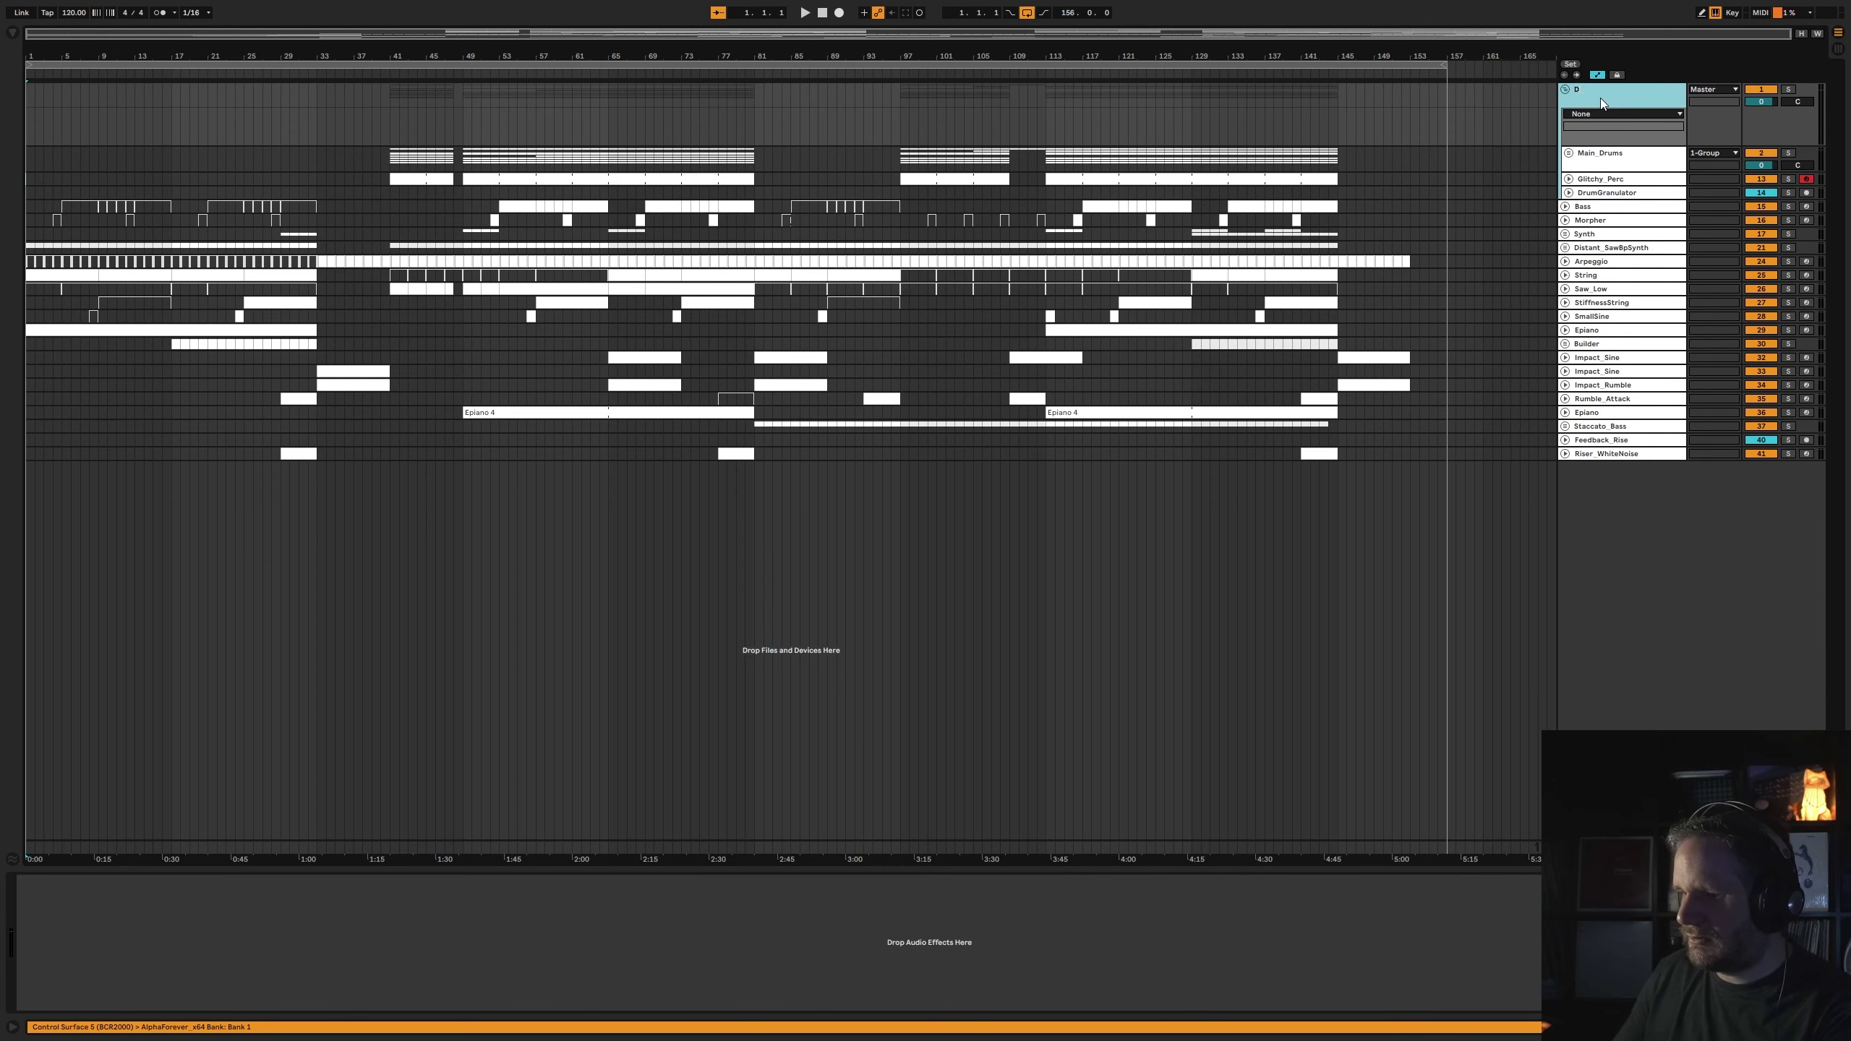
{"action": "type", "text": "rums"}
{"action": "key", "text": "Return"}
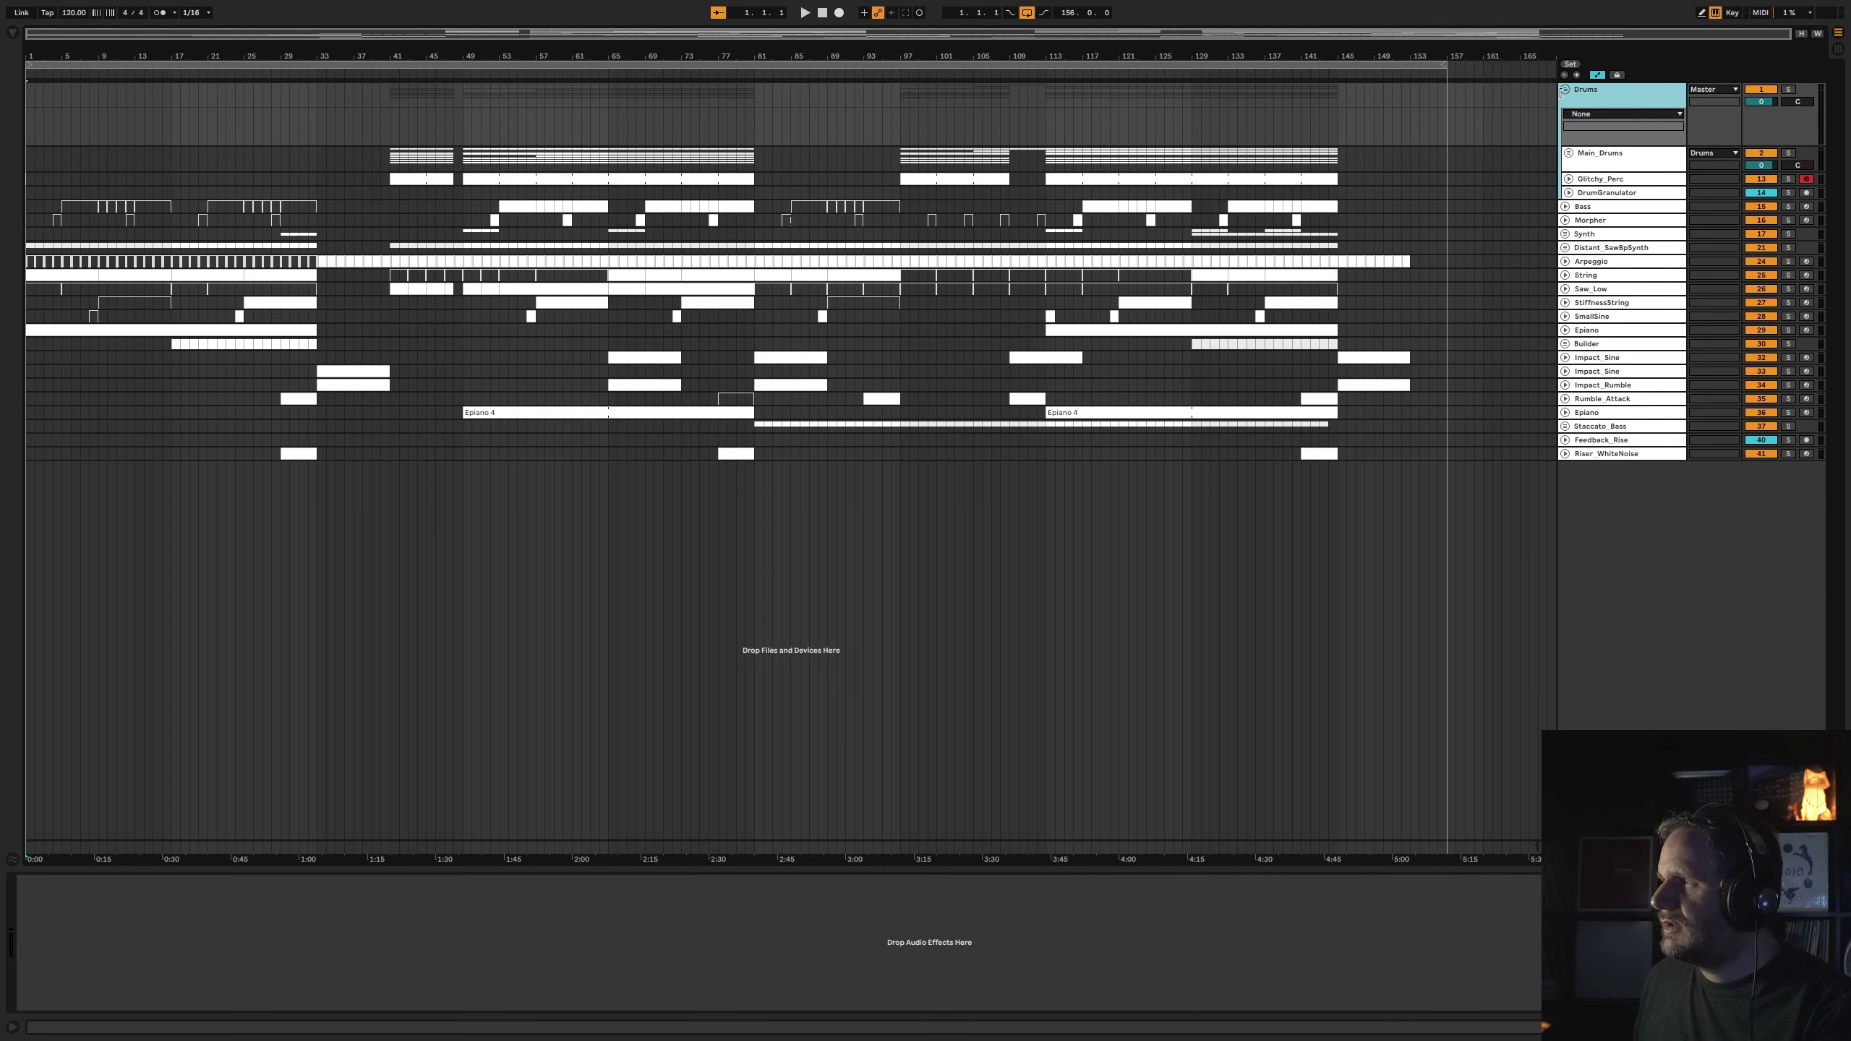
{"action": "left_click", "coordinate": [1564, 90]}
- Move Staccato_Bass directly below the Bass track, group the two tracks as Bass and fold the group
{"action": "left_click", "coordinate": [1602, 117]}
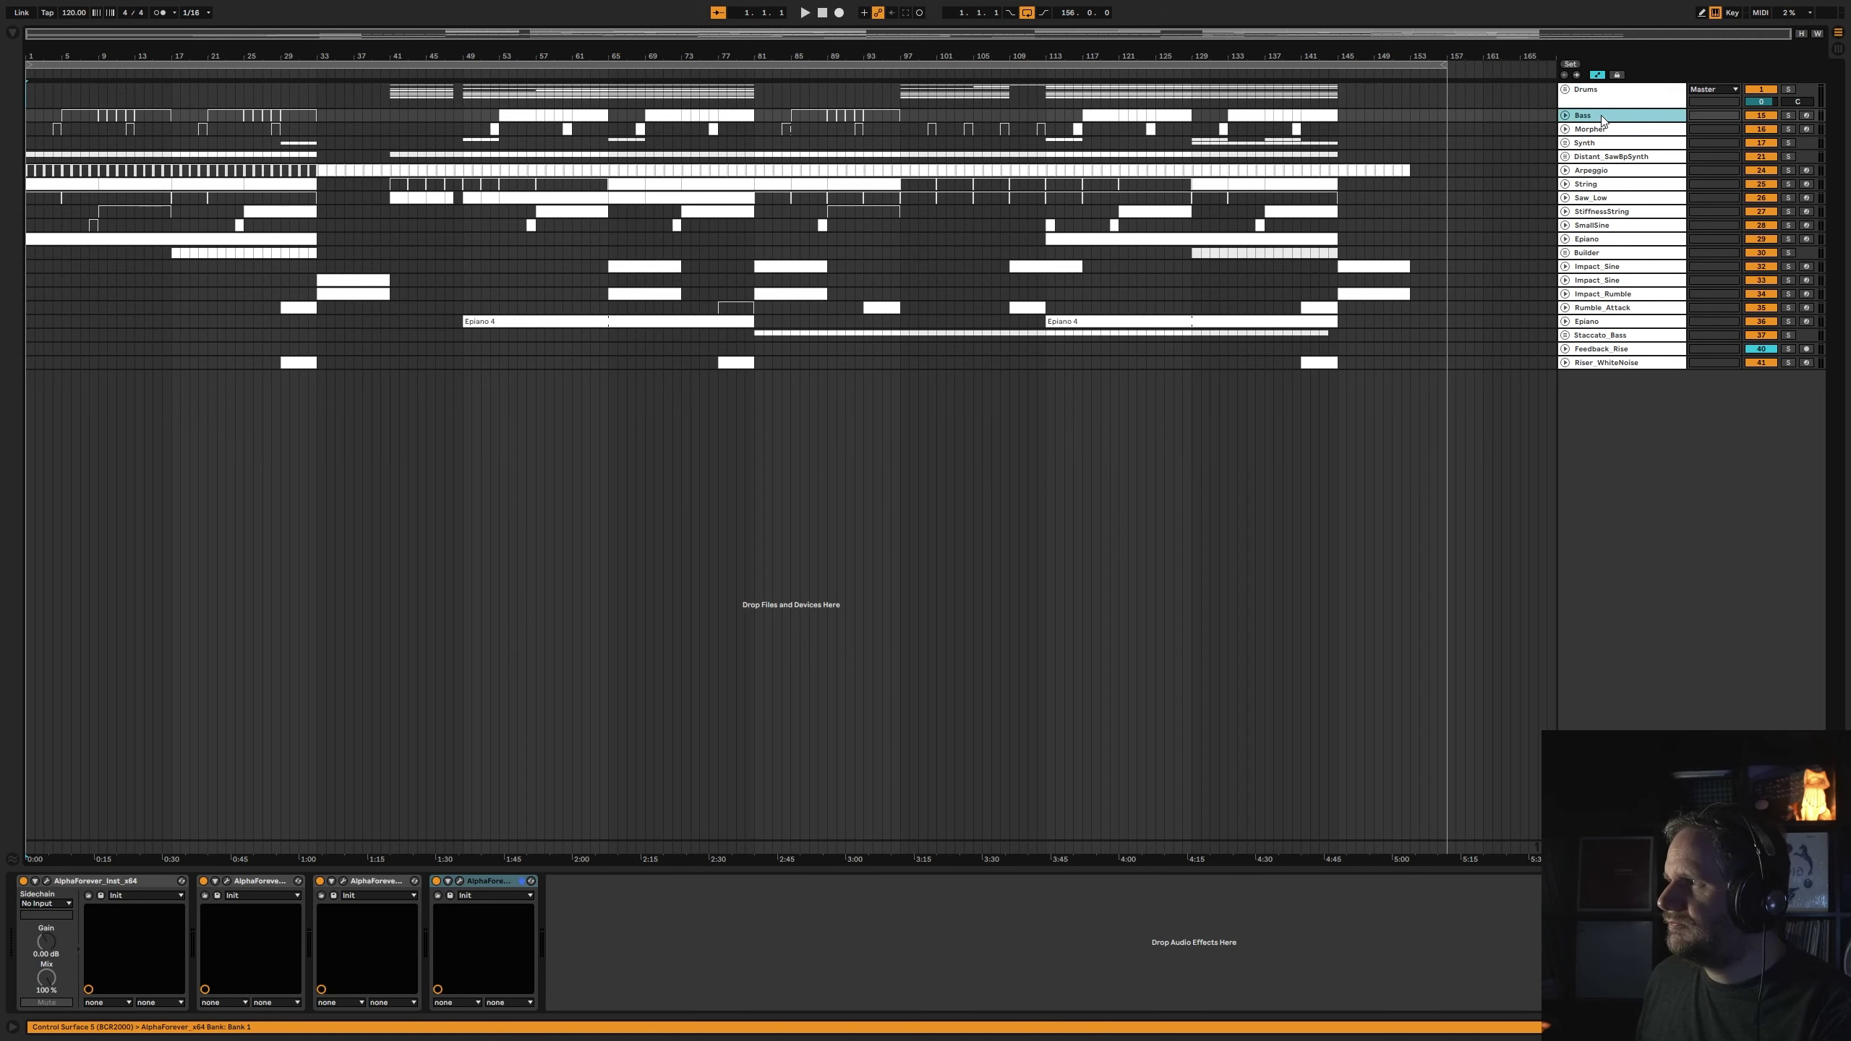
{"action": "left_click_drag", "start_coordinate": [1589, 335], "coordinate": [1628, 115]}
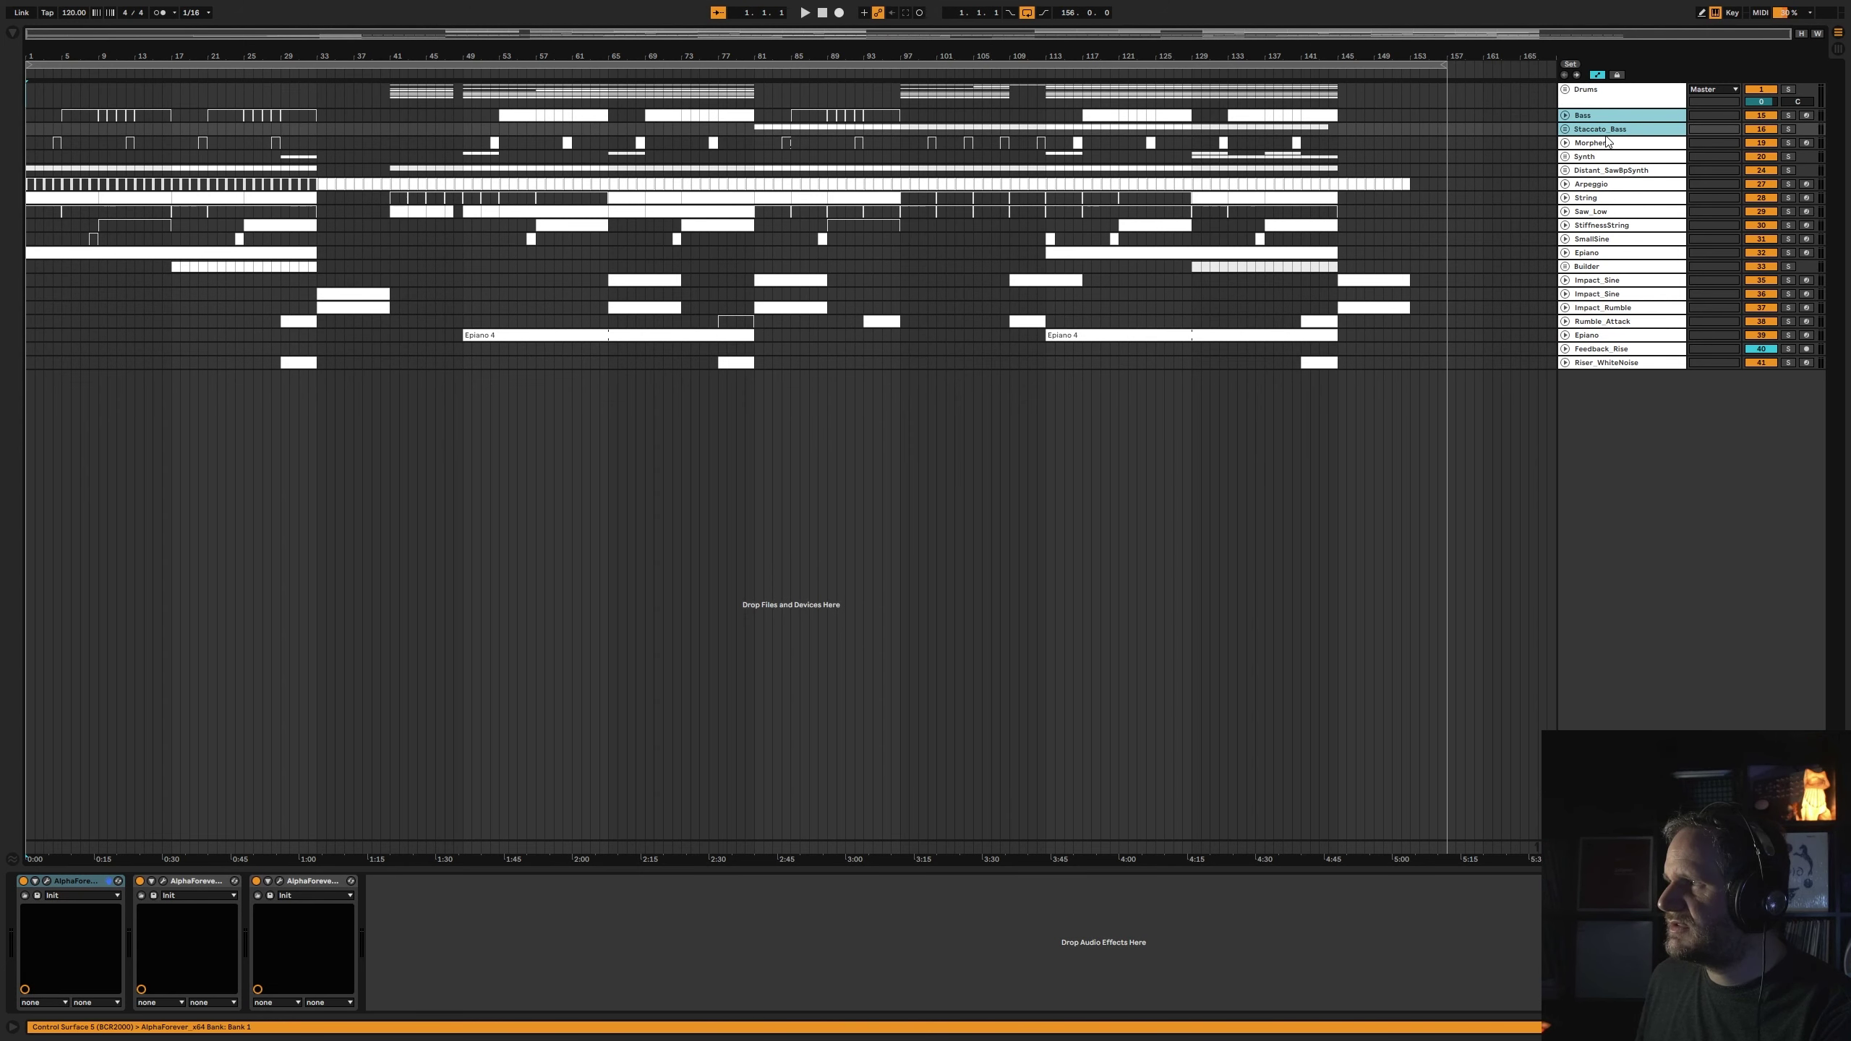
{"action": "key", "text": "ctrl+g"}
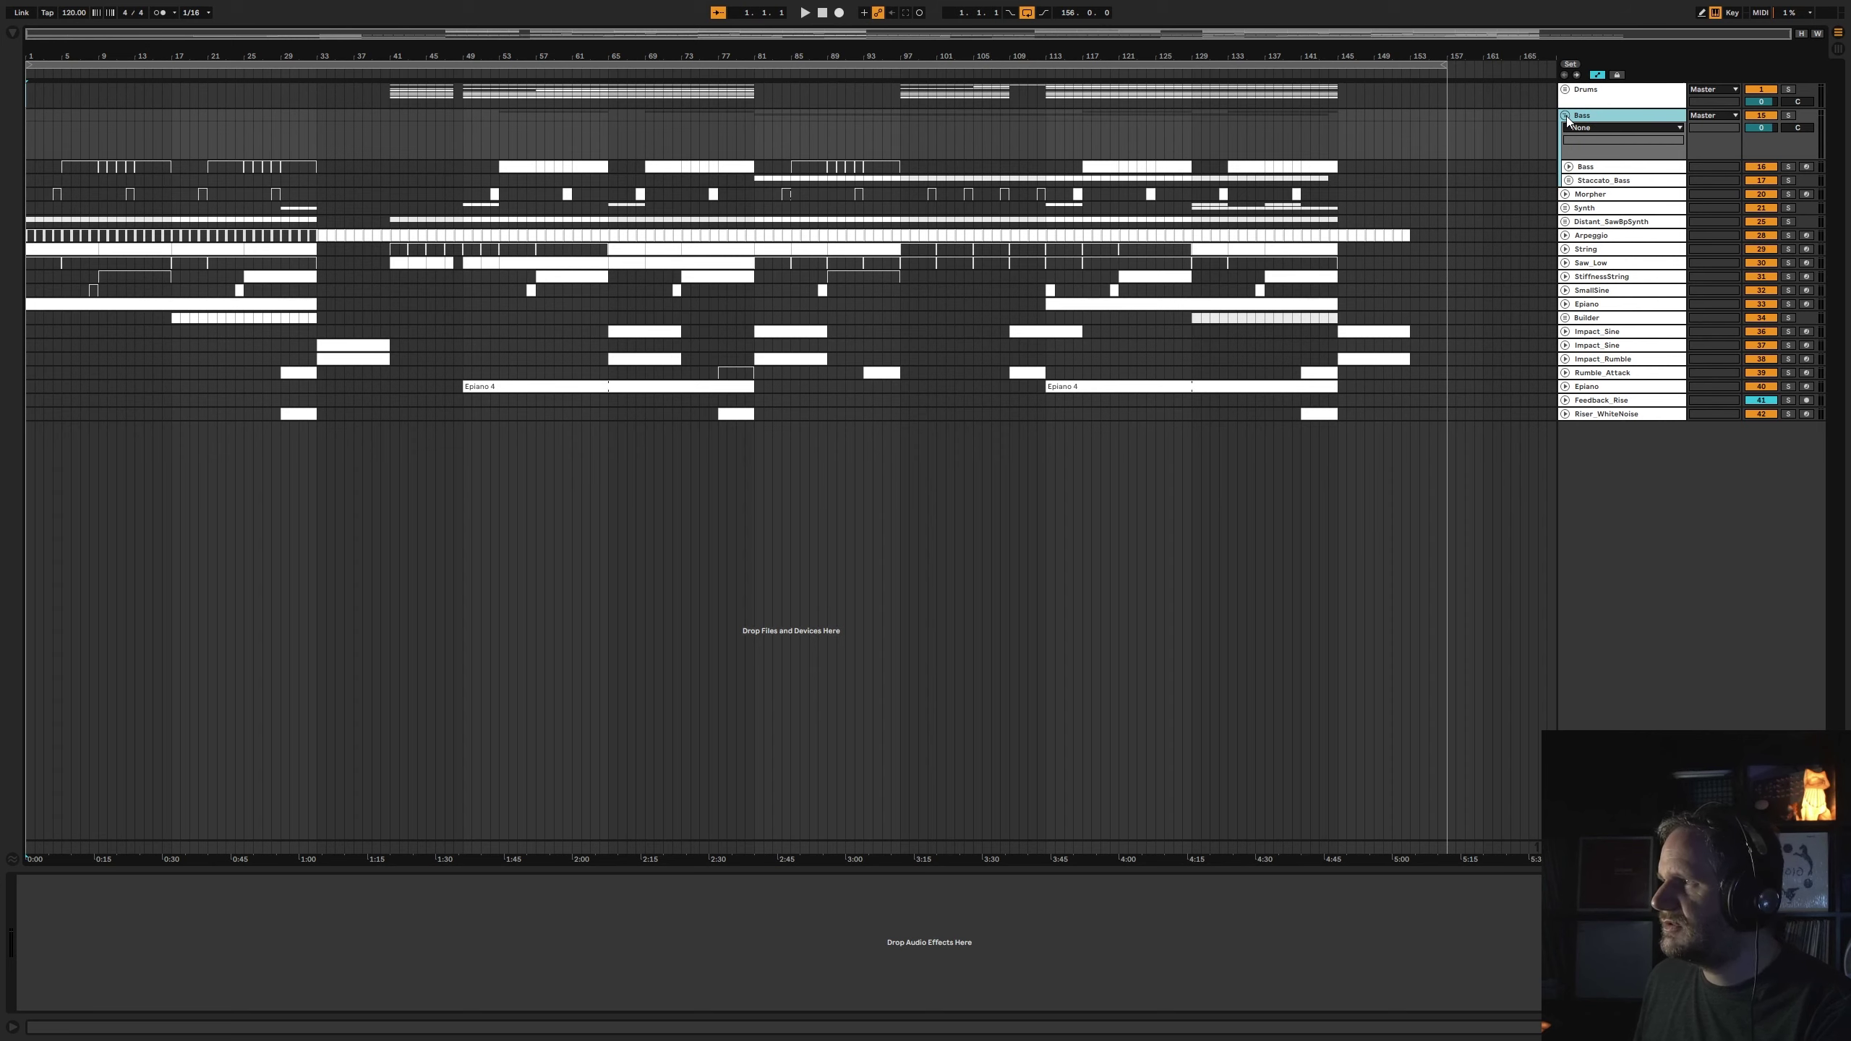
{"action": "left_click", "coordinate": [1565, 116]}
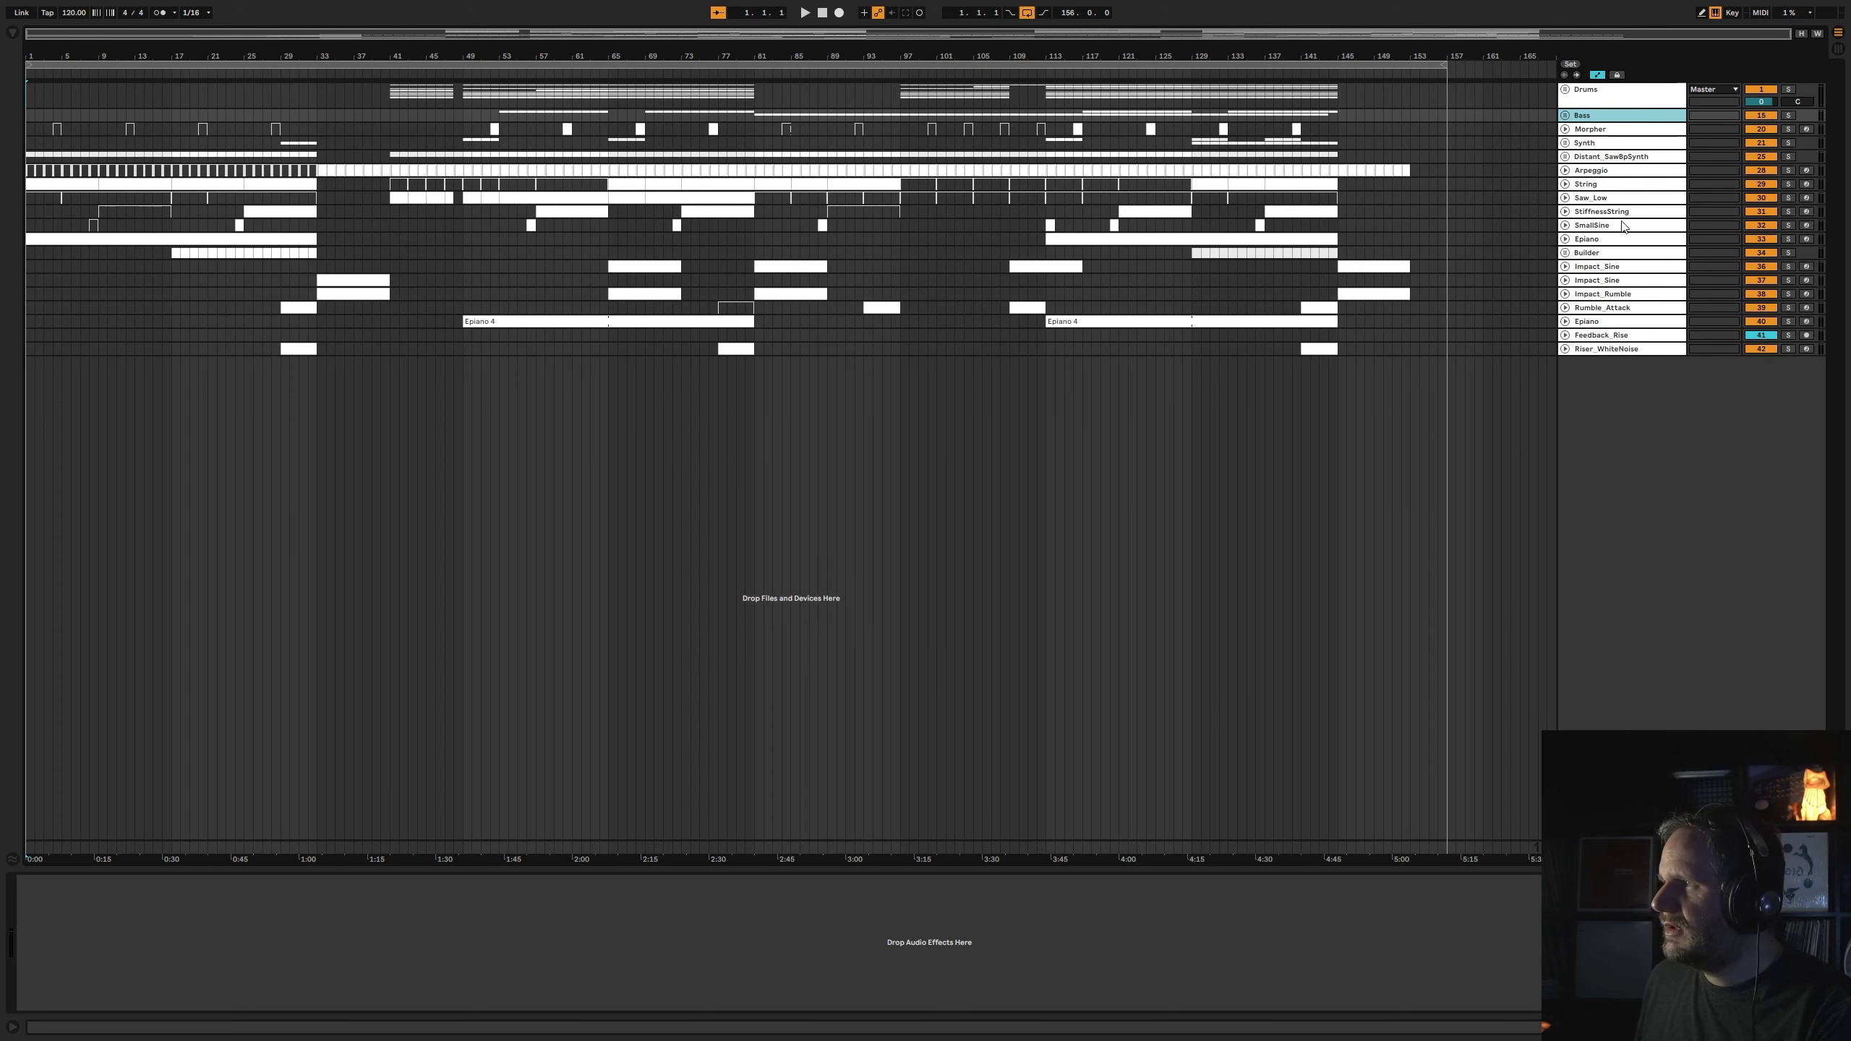
- Move Riser_WhiteNoise and Feedback_Rise directly below the Rumble_Attack track, unfolding the Drums group
{"action": "left_click", "coordinate": [1597, 308]}
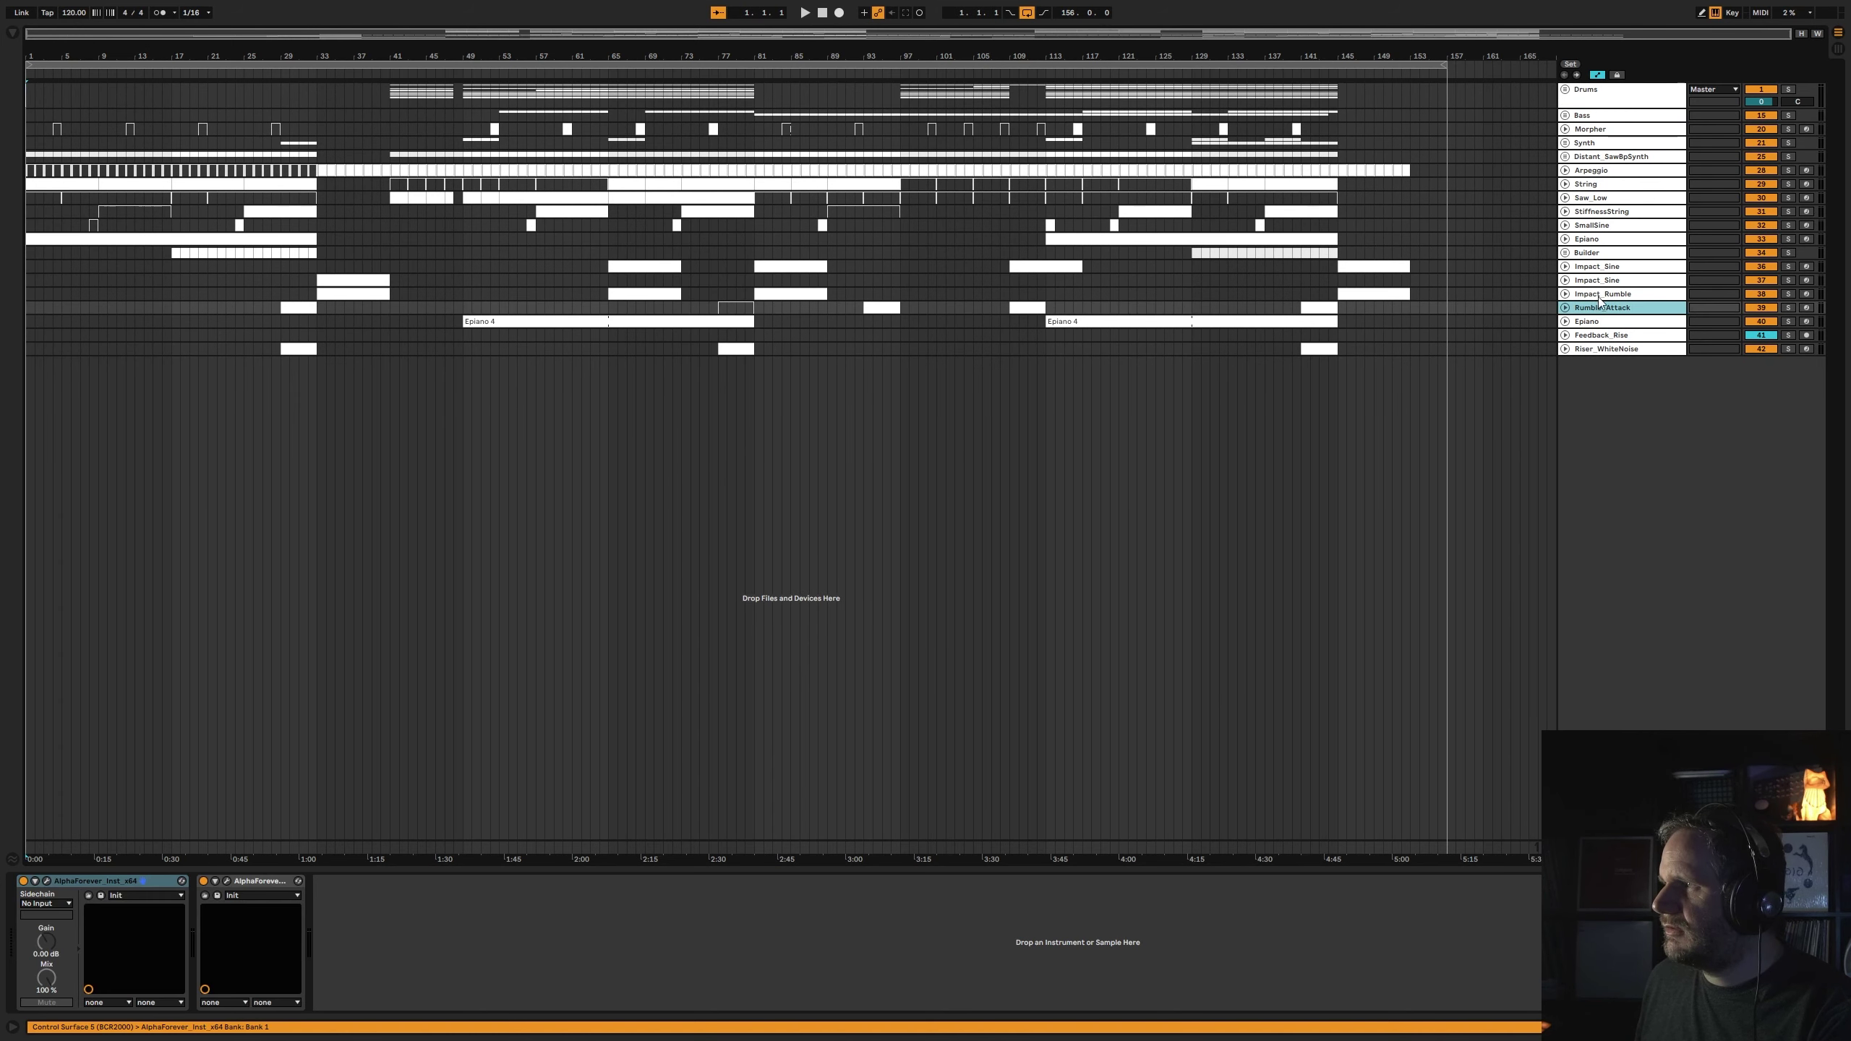
{"action": "left_click", "coordinate": [1606, 266], "text": "shift"}
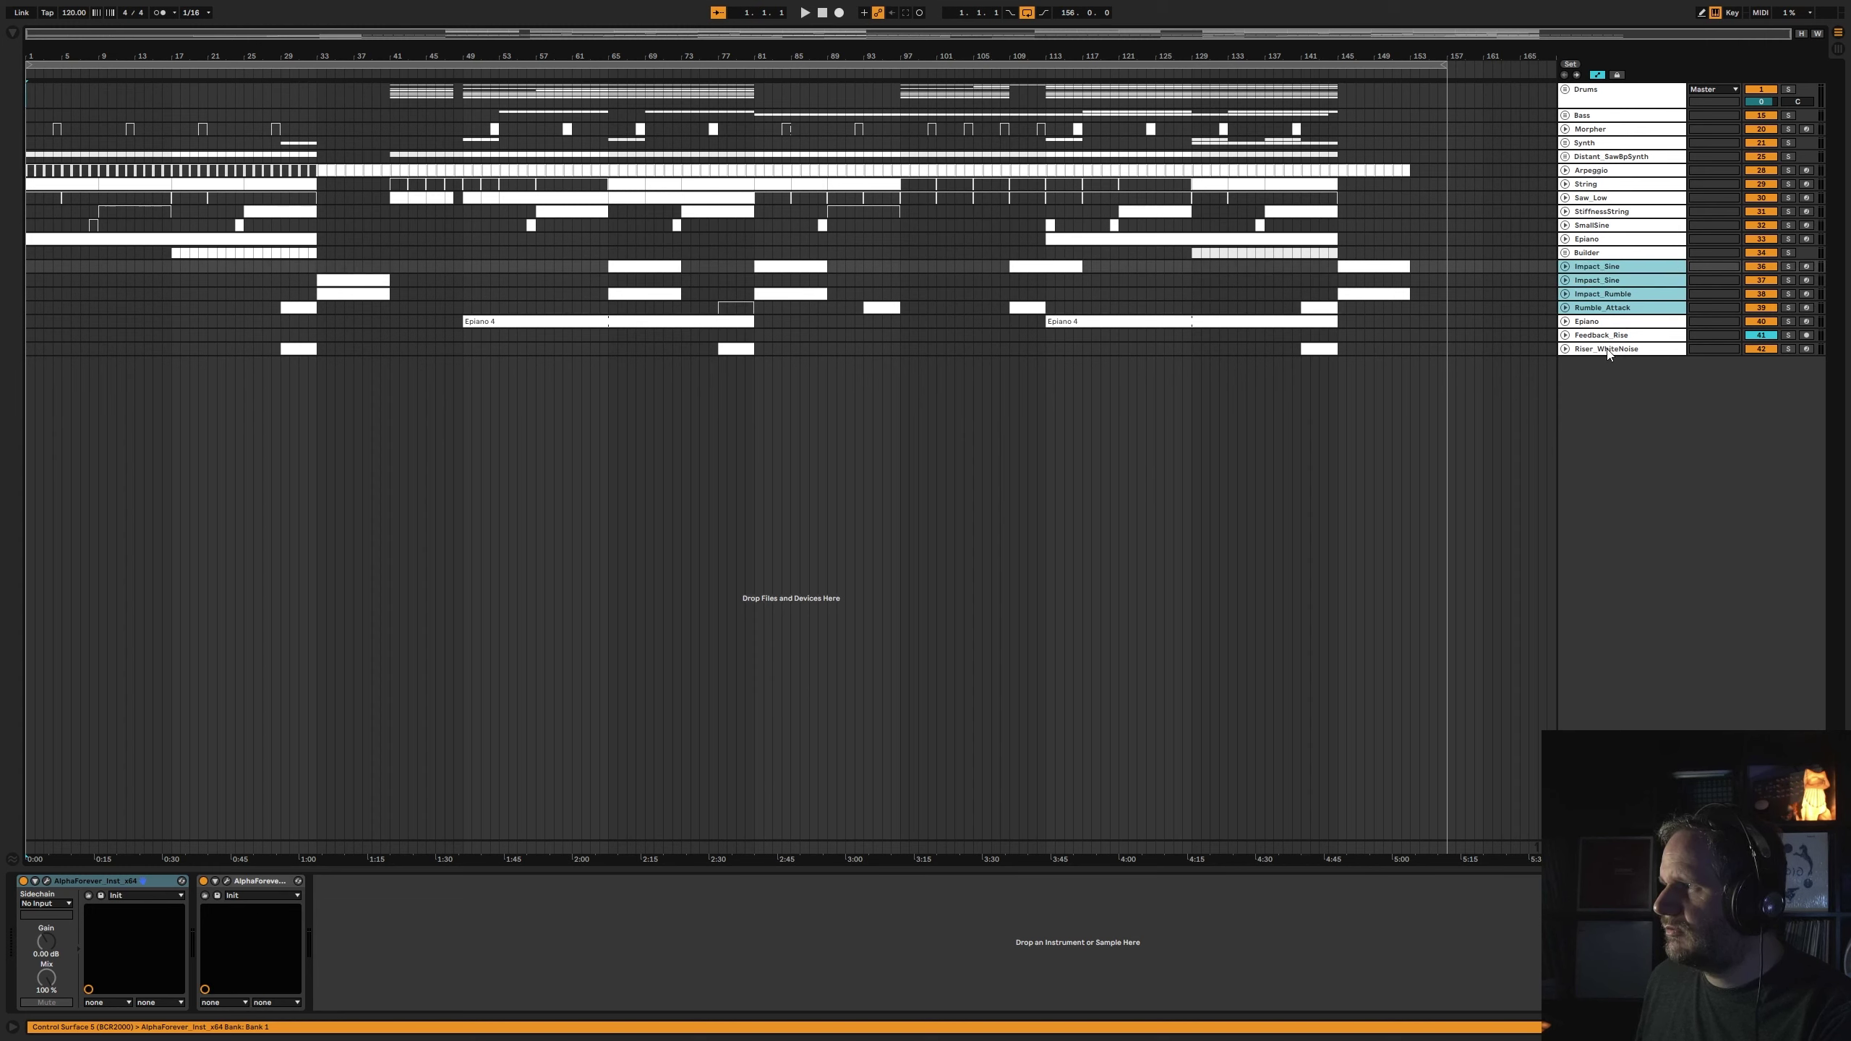
{"action": "left_click_drag", "start_coordinate": [1608, 350], "coordinate": [1603, 318]}
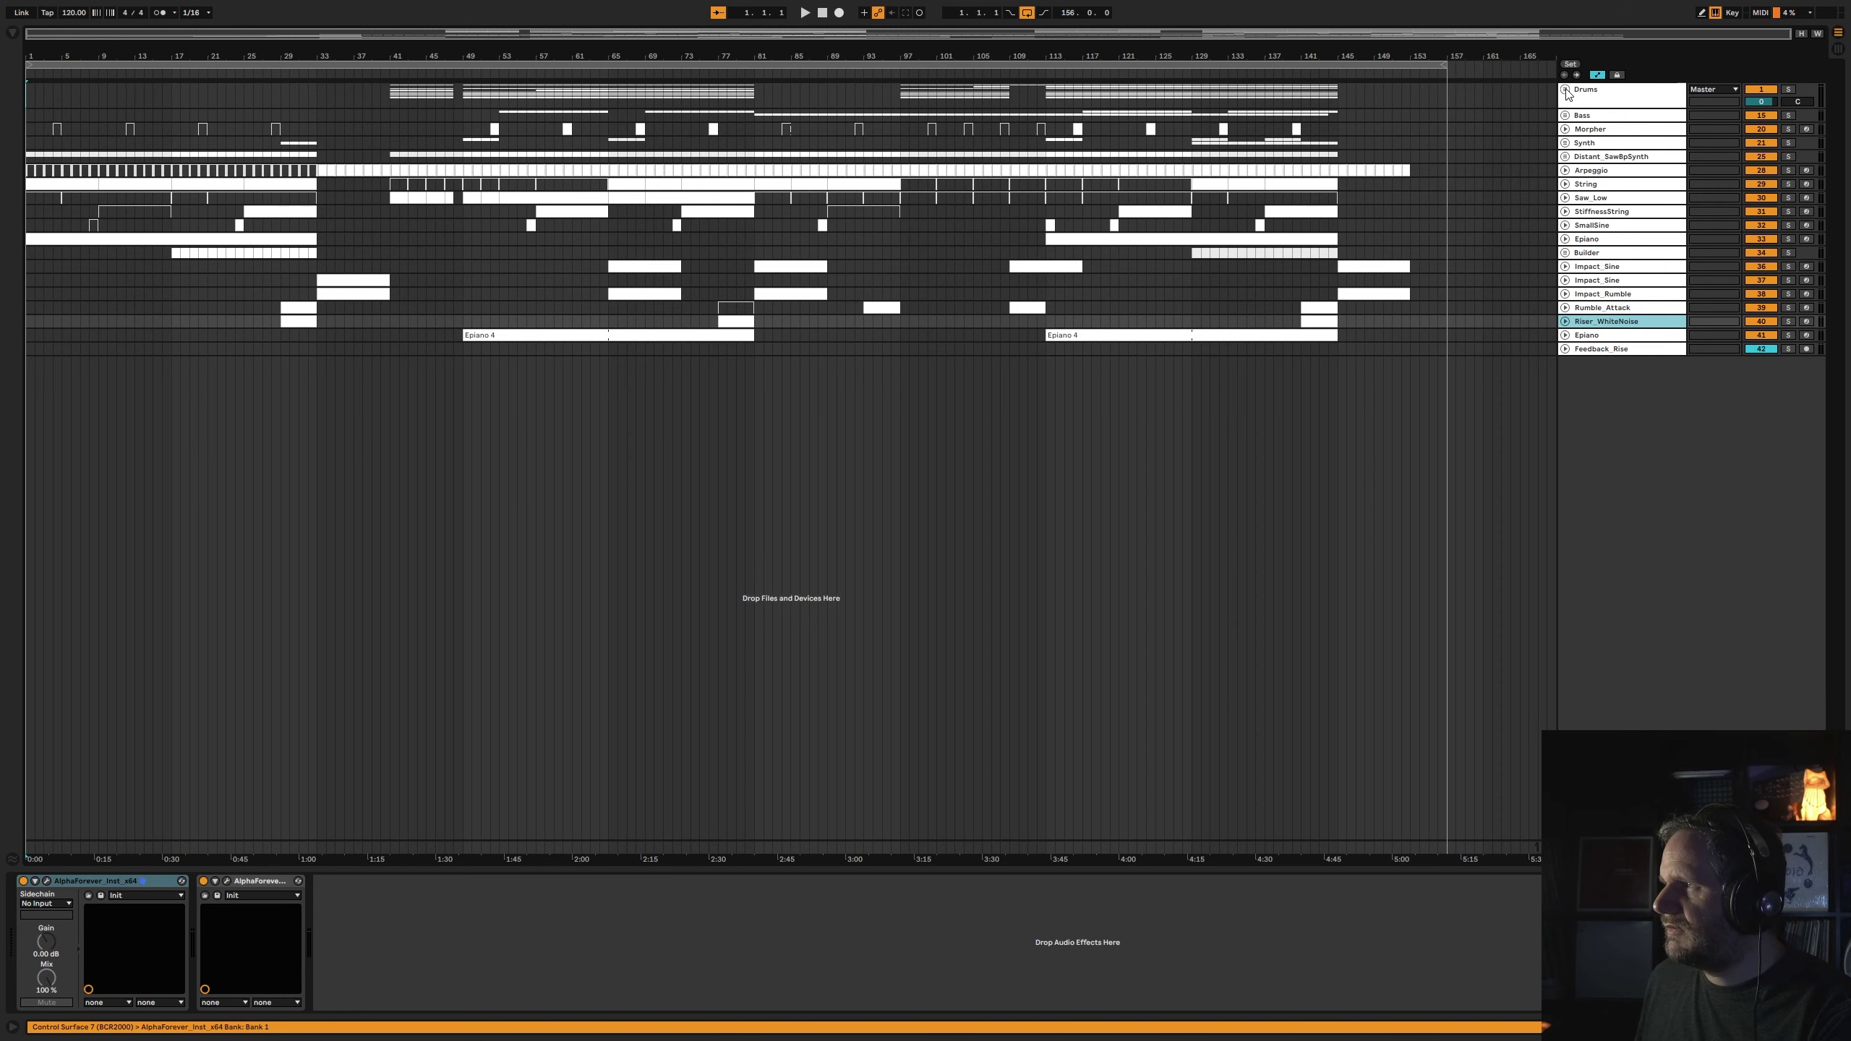
{"action": "left_click", "coordinate": [1565, 89]}
{"action": "left_click_drag", "start_coordinate": [1593, 439], "coordinate": [1601, 426]}
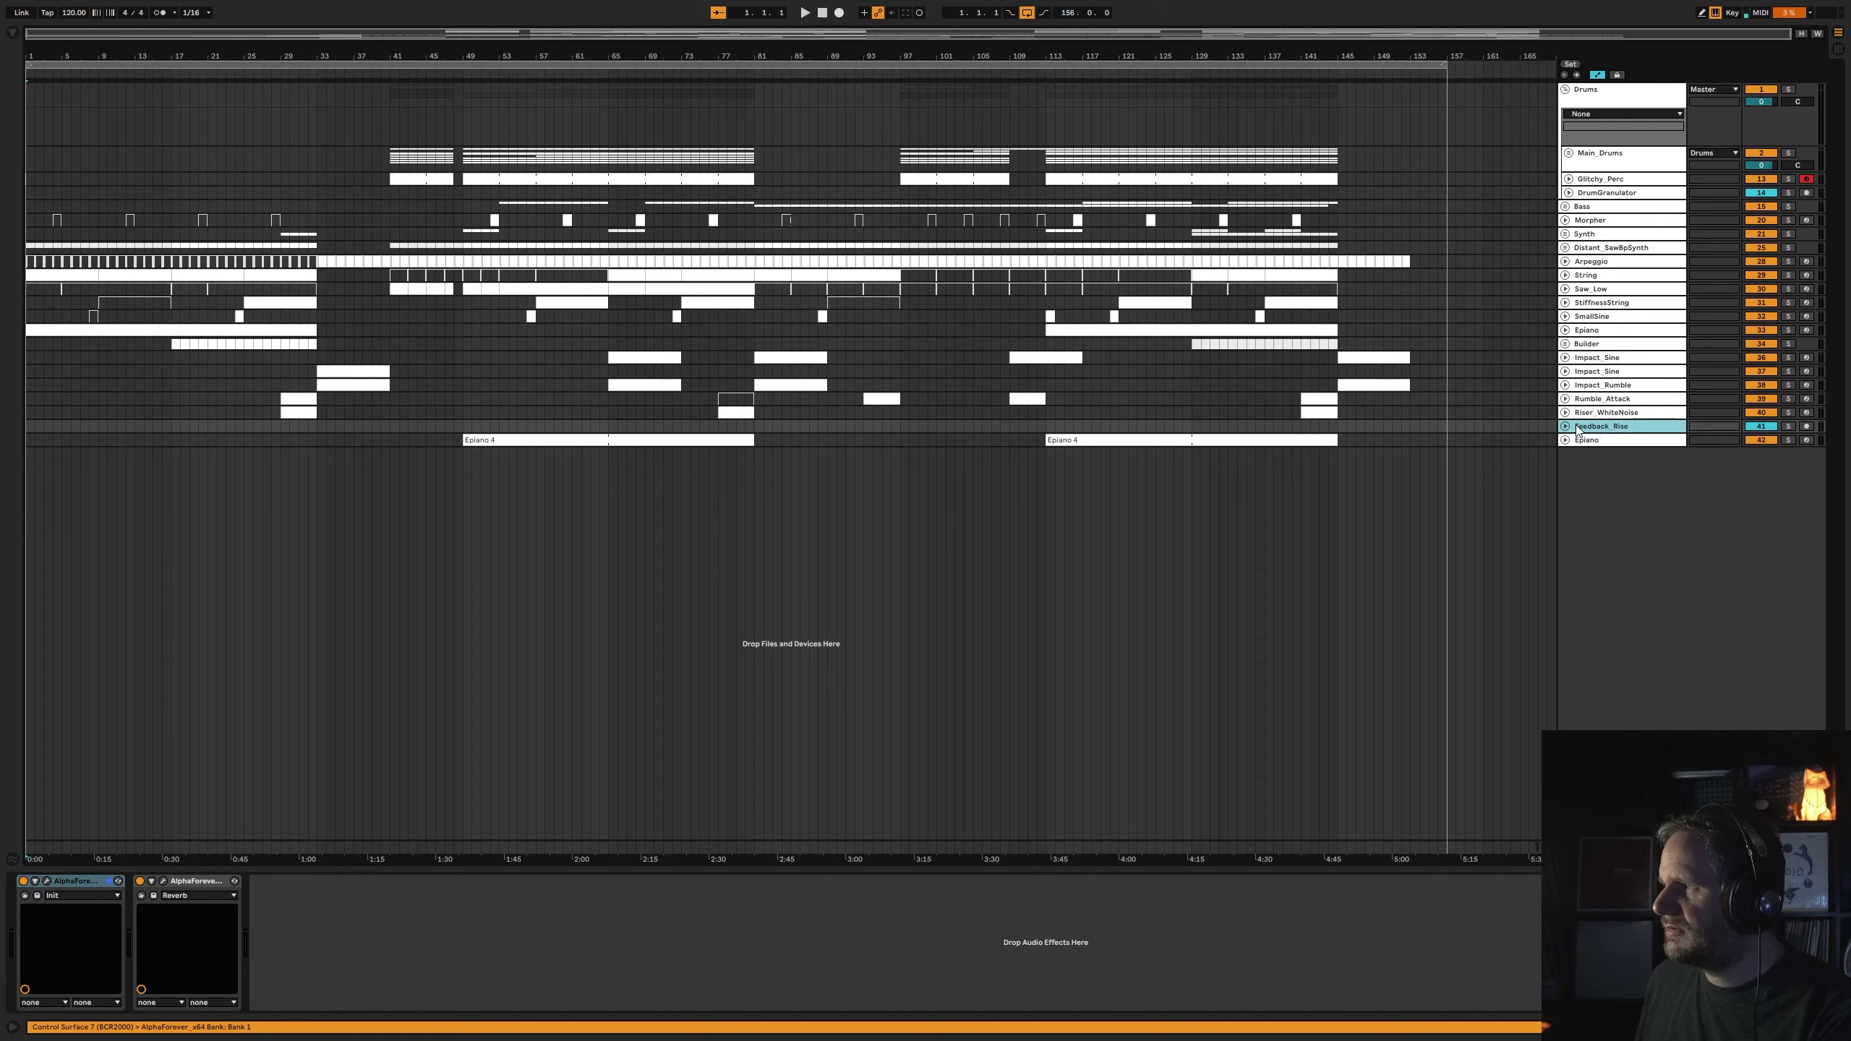
- Group the tracks from the first Impact_Sine through Feedback_Rise as Fx and fold the group
{"action": "left_click", "coordinate": [1609, 358], "text": "shift"}
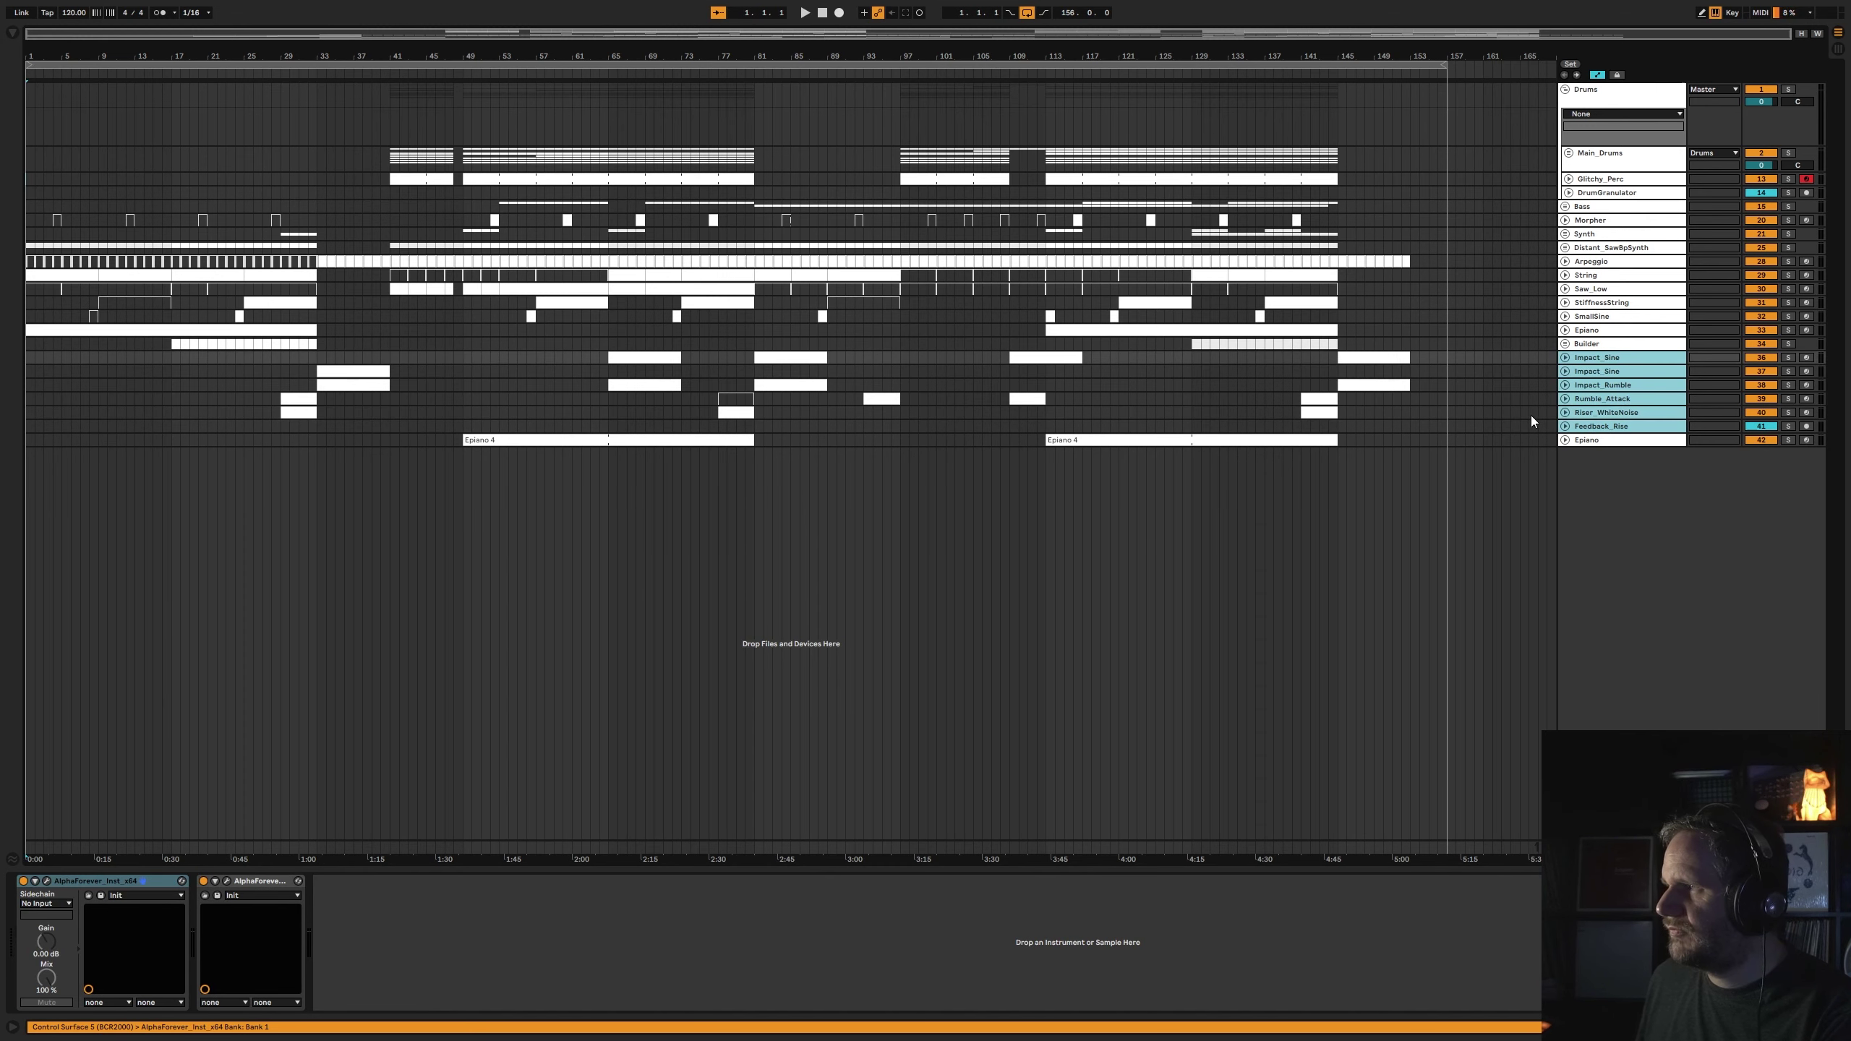
{"action": "key", "text": "ctrl+g"}
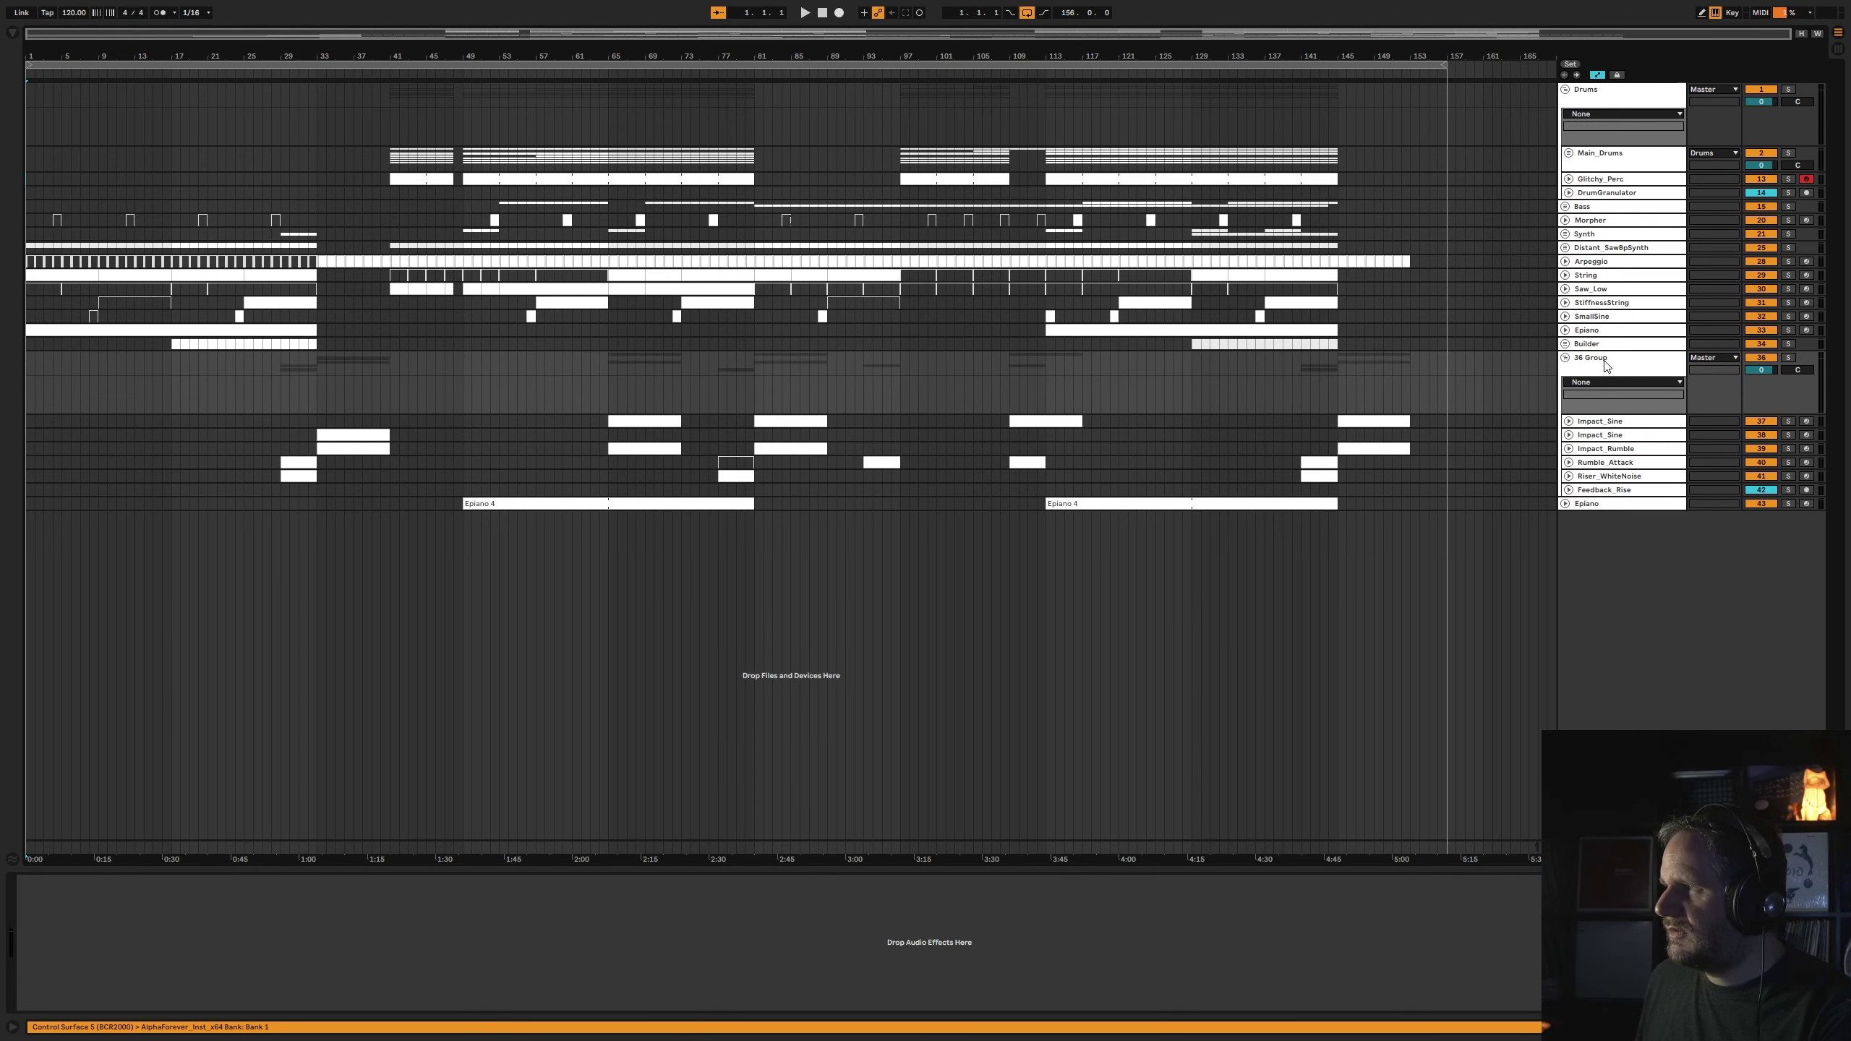
{"action": "type", "text": "Fx"}
{"action": "key", "text": "Return"}
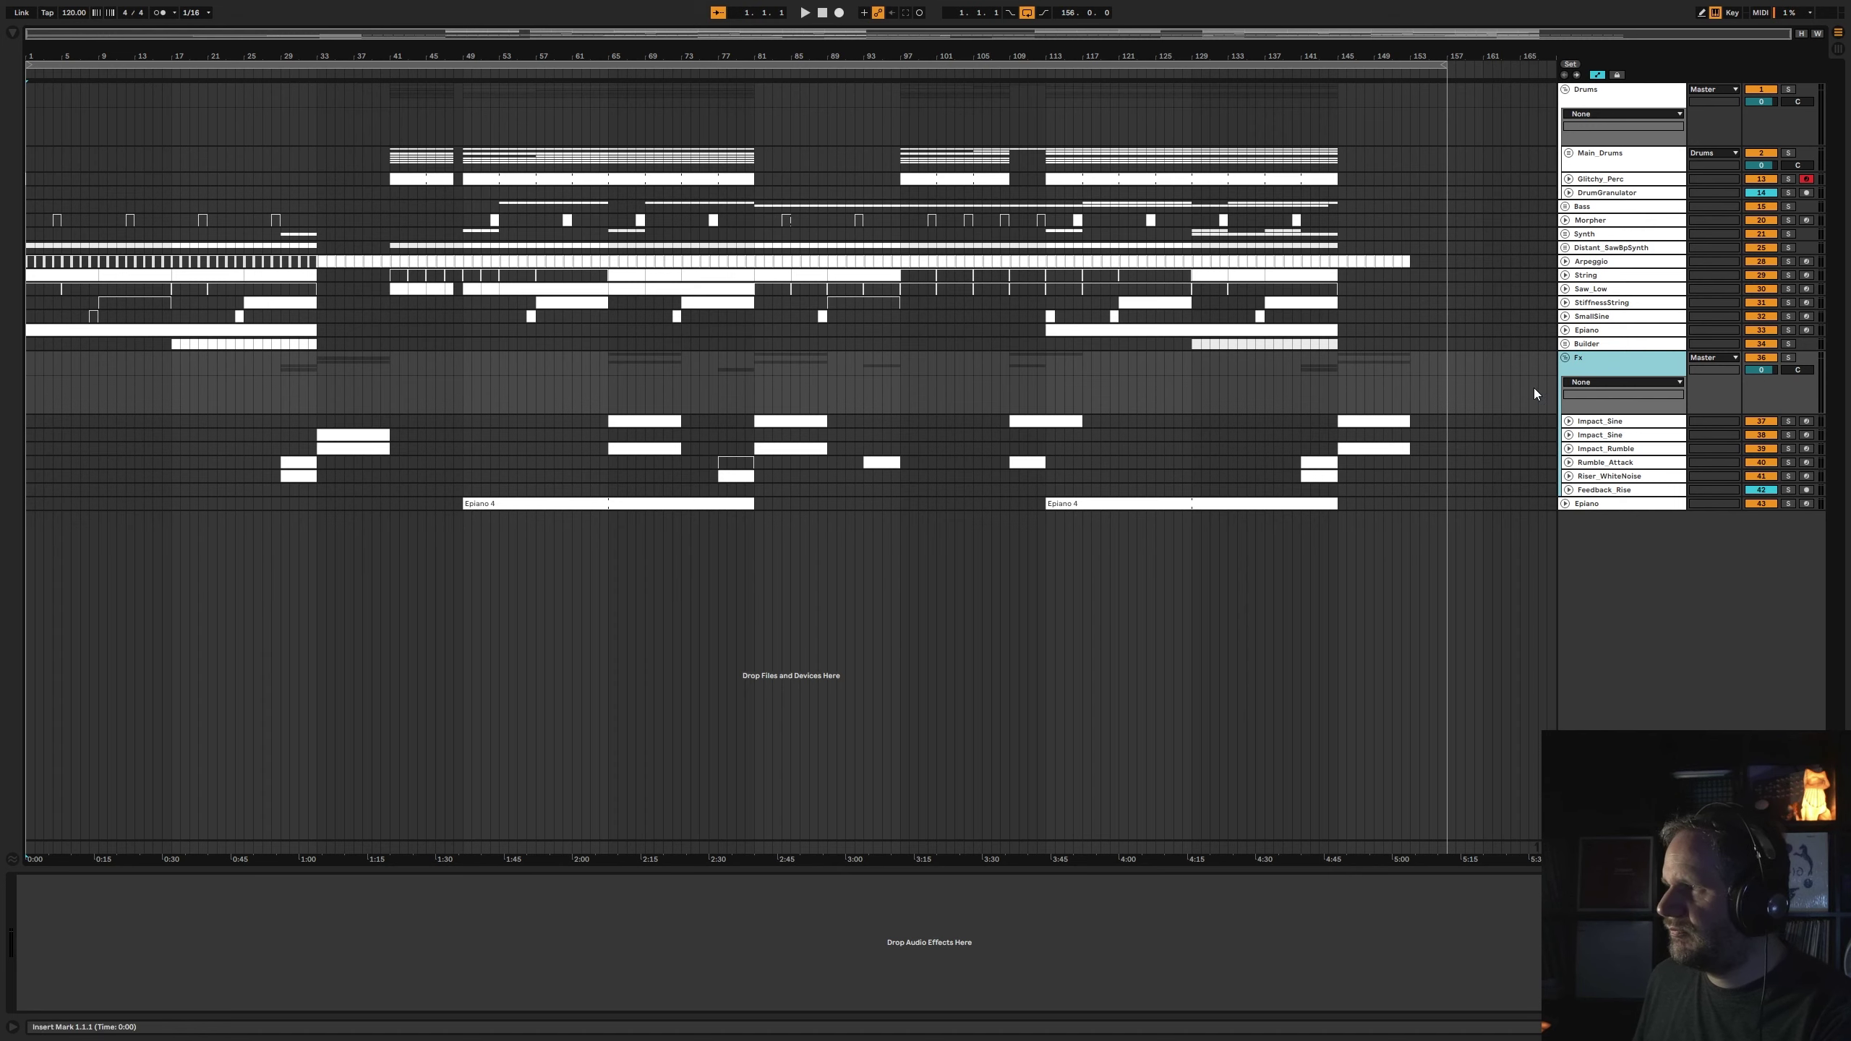
{"action": "left_click", "coordinate": [1566, 358]}
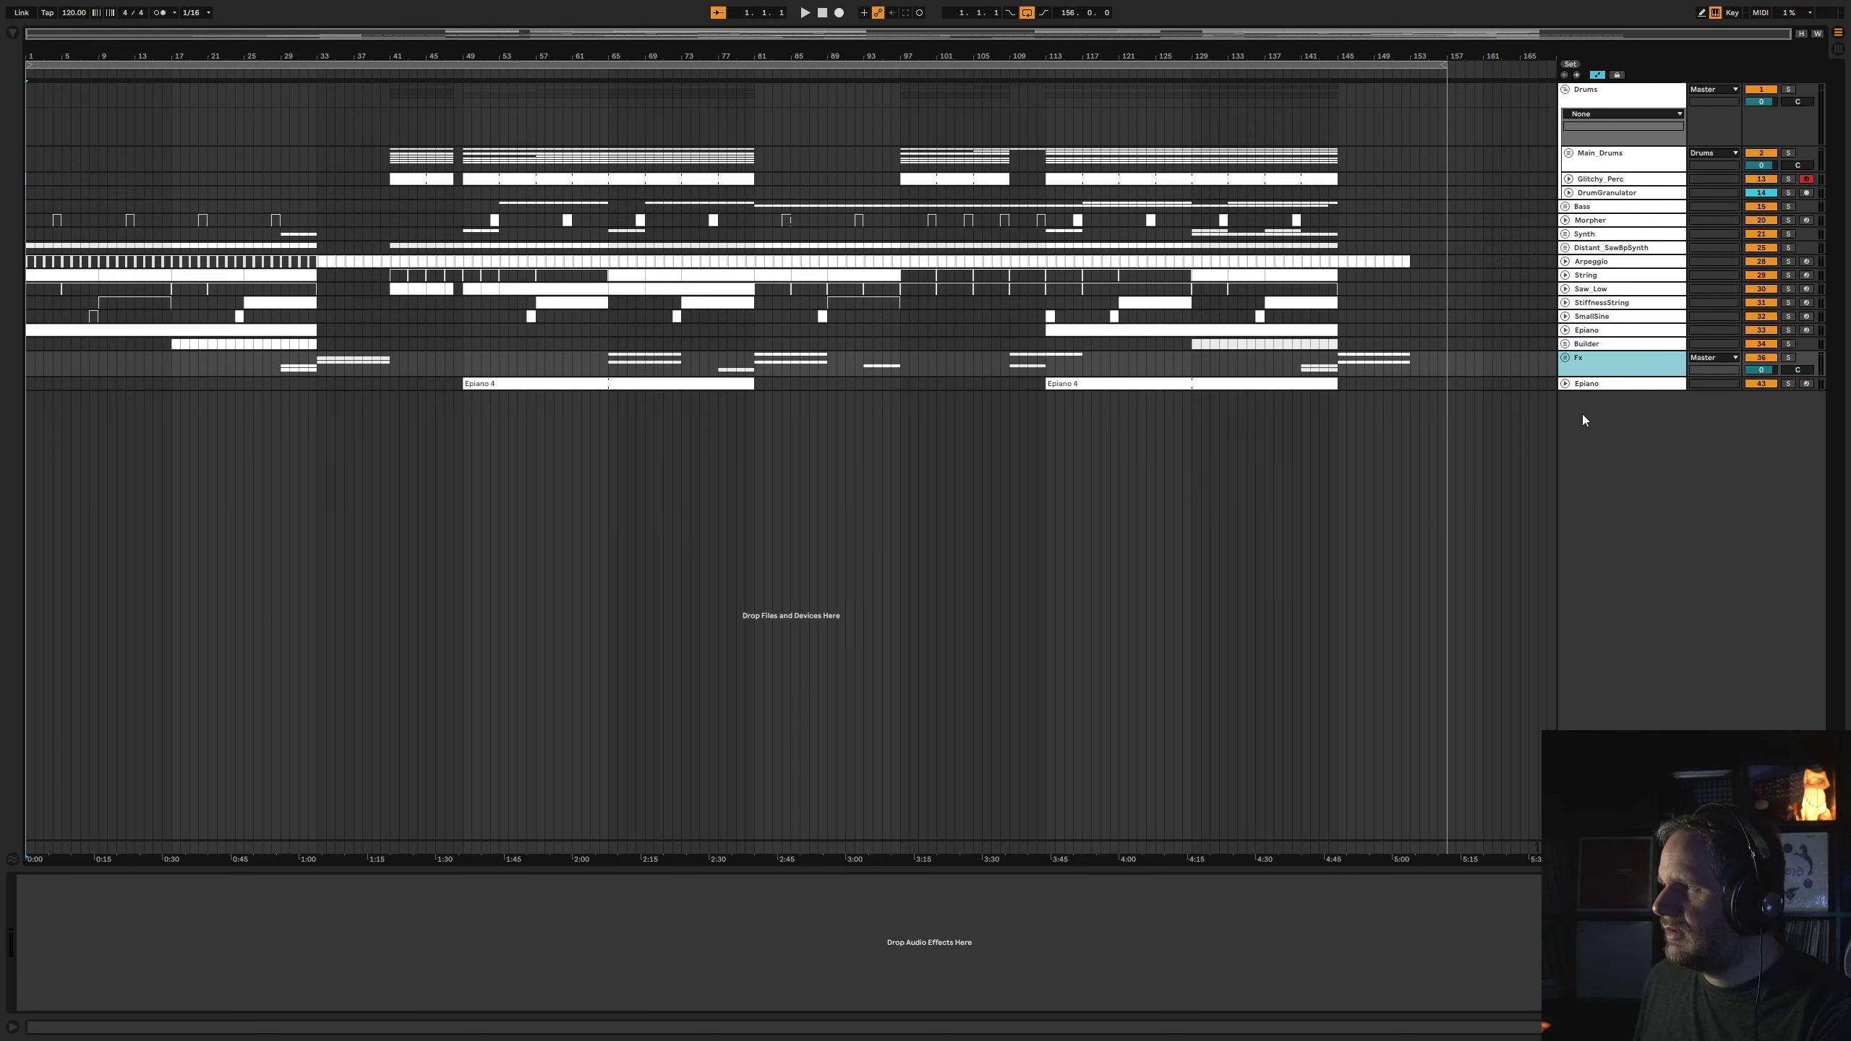
- Solo the Epiano track above Builder, play it from about bar 113 and check its automation lanes
{"action": "left_click", "coordinate": [1591, 385]}
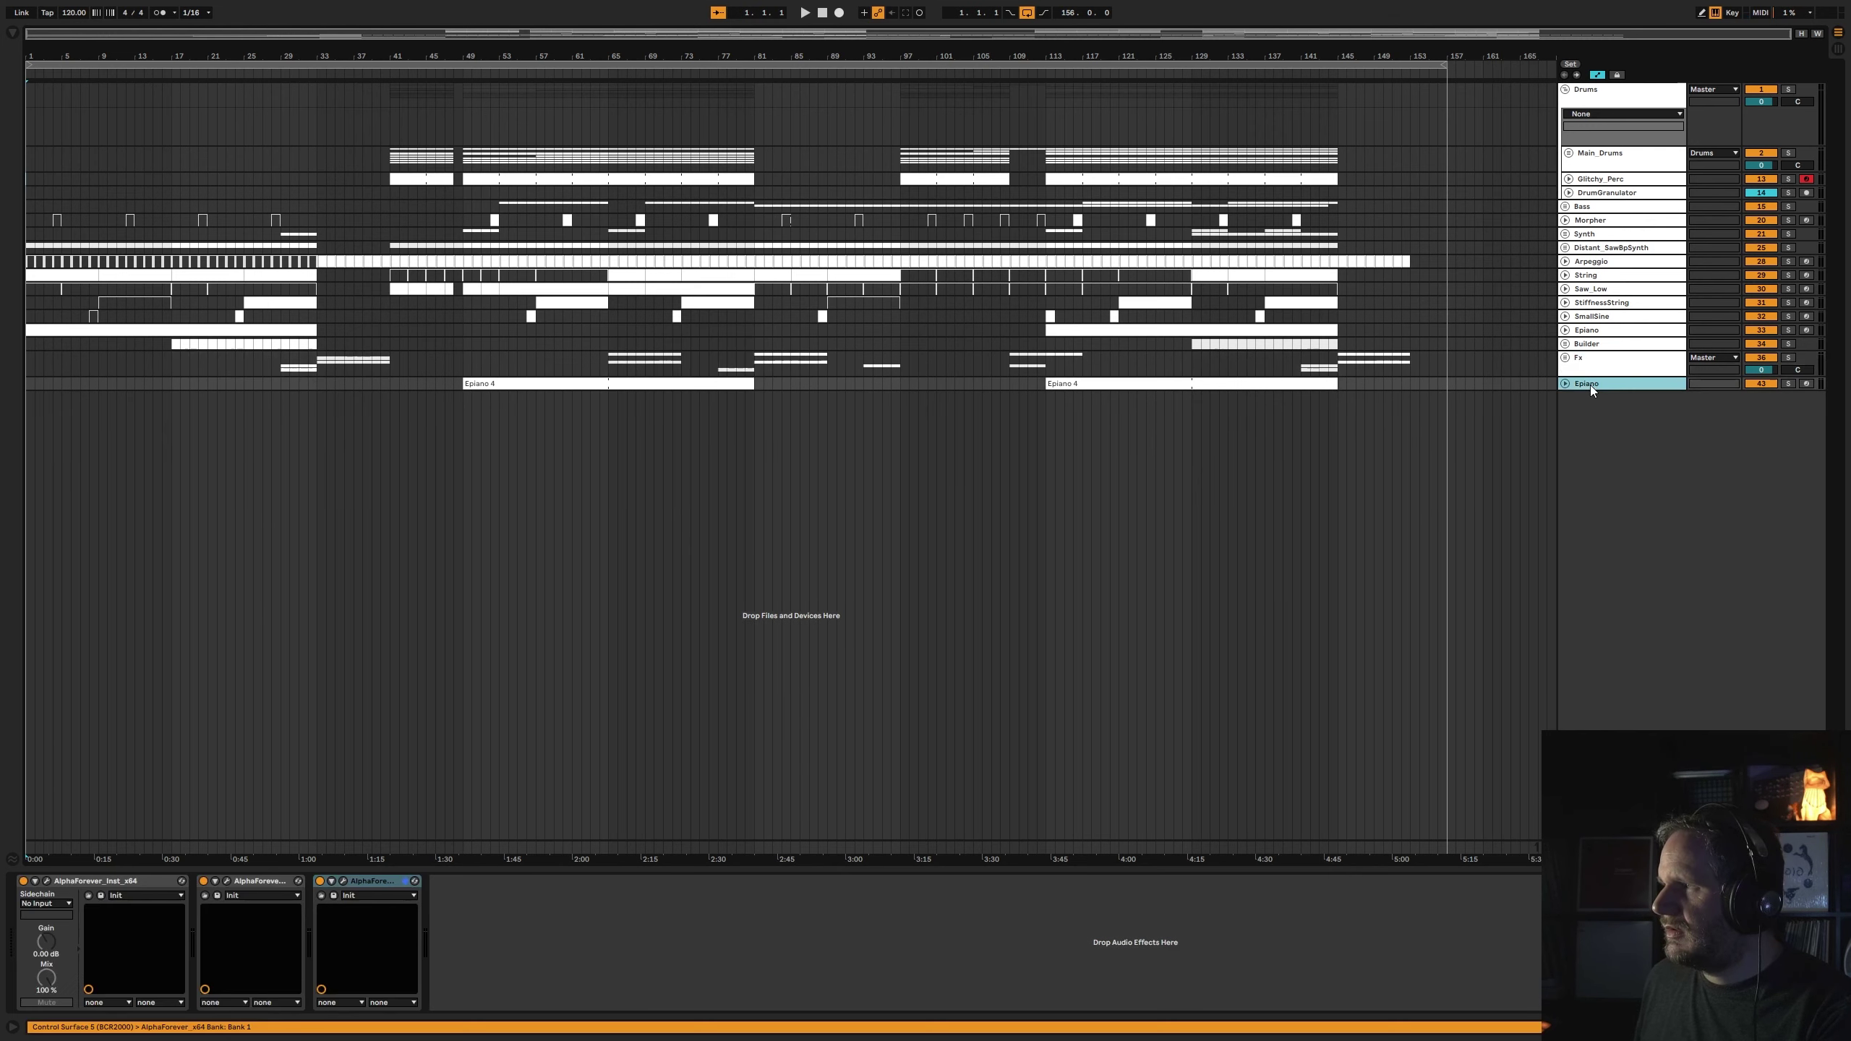
{"action": "left_click", "coordinate": [1588, 332]}
{"action": "left_click", "coordinate": [1789, 329]}
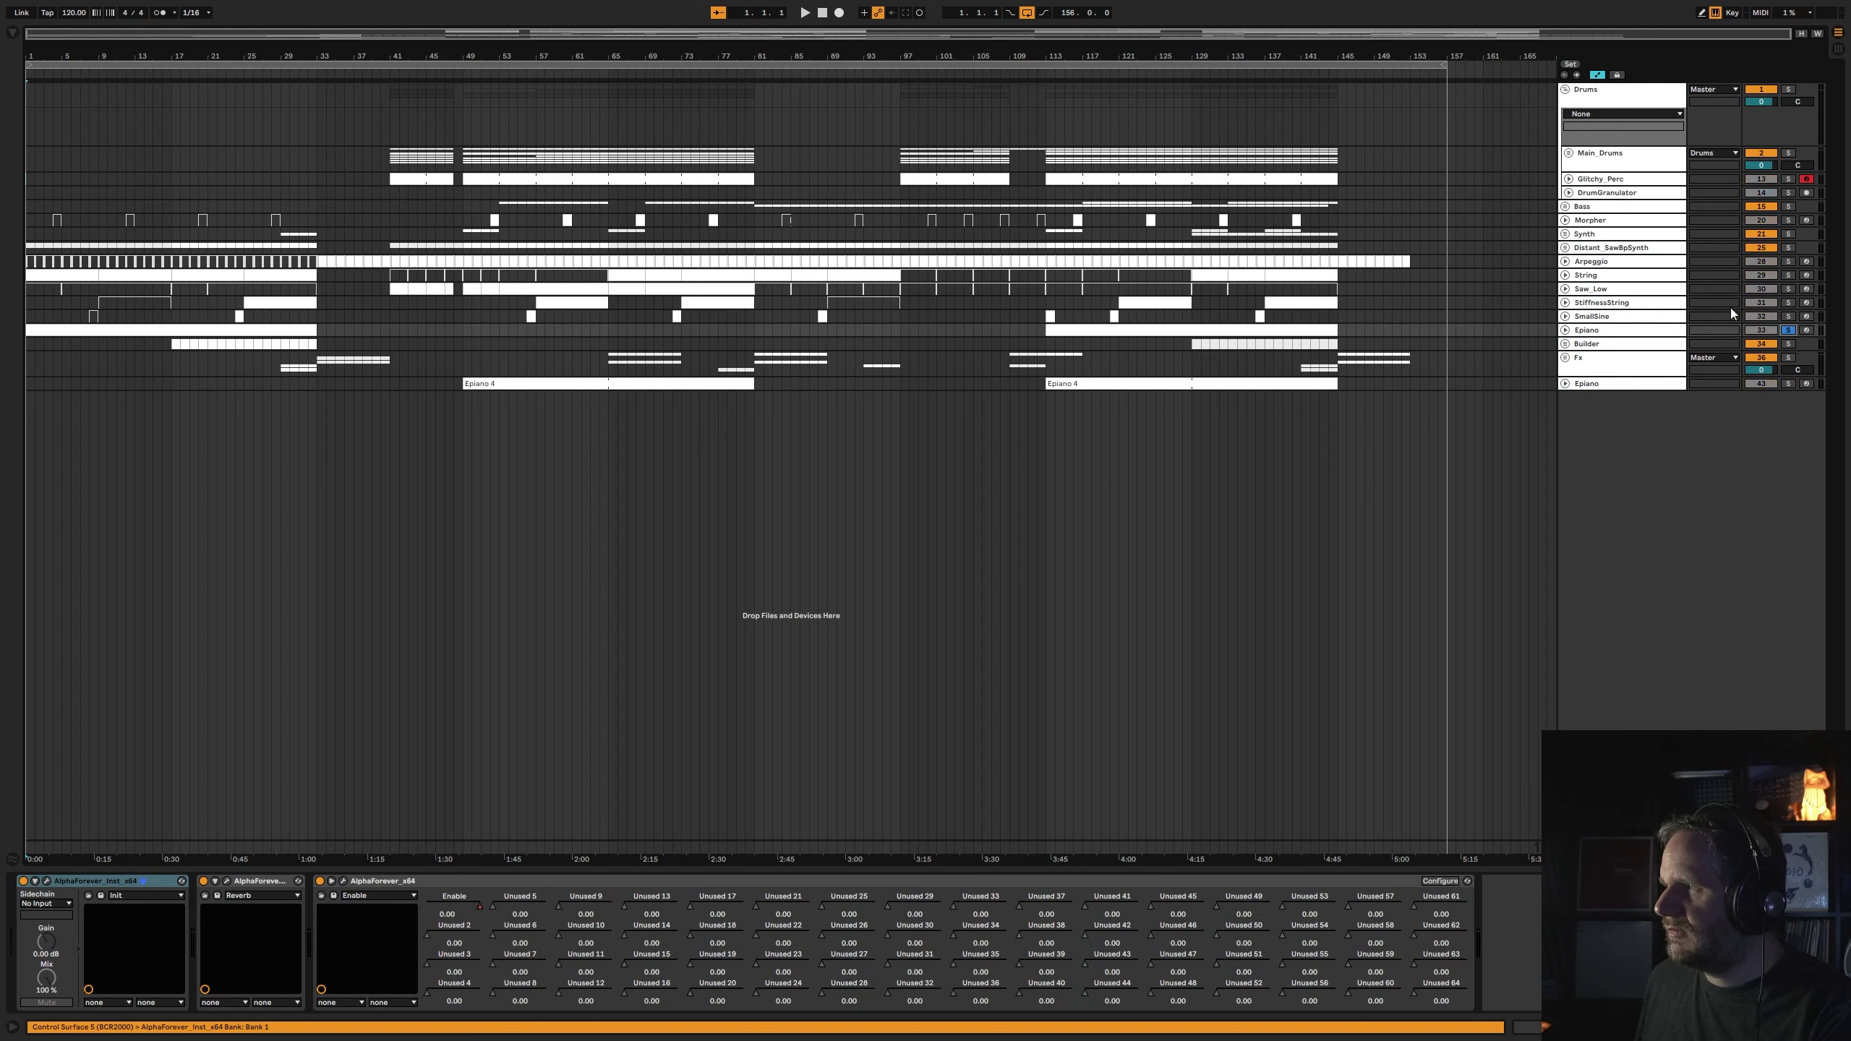
{"action": "left_click", "coordinate": [1042, 76]}
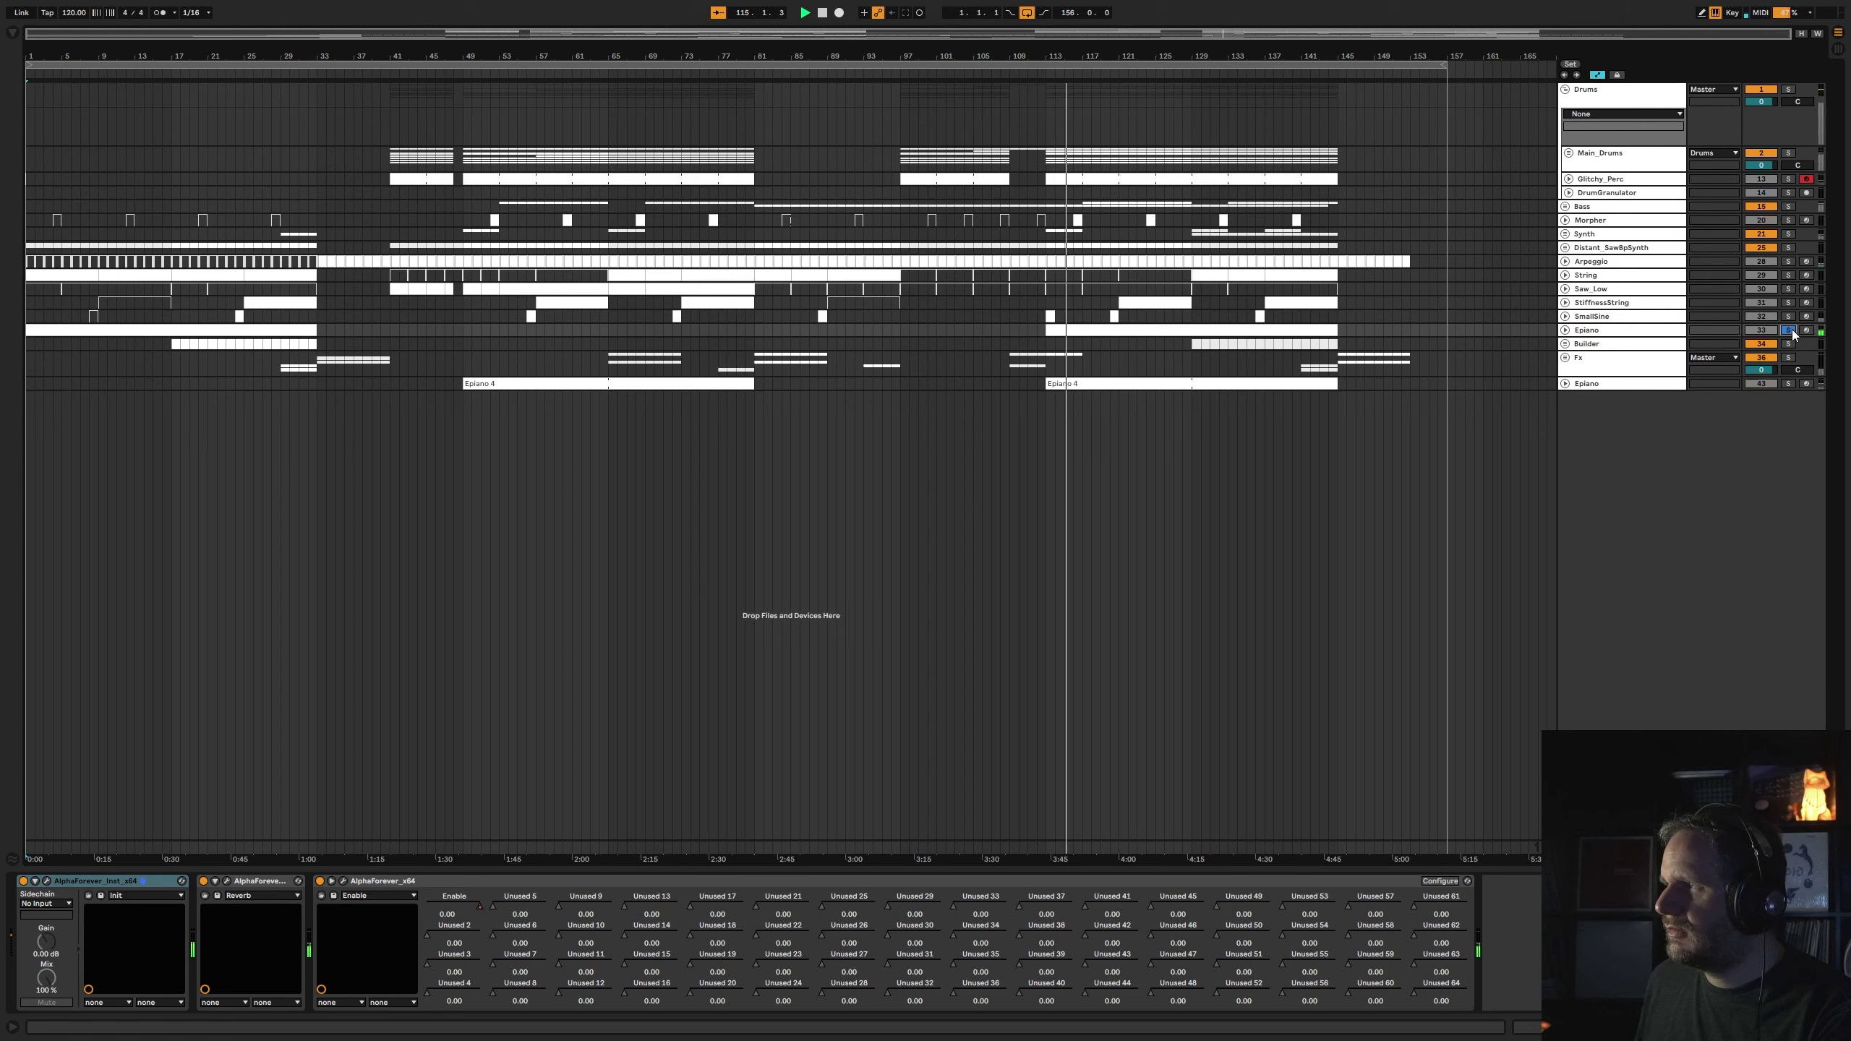
{"action": "left_click", "coordinate": [1610, 334]}
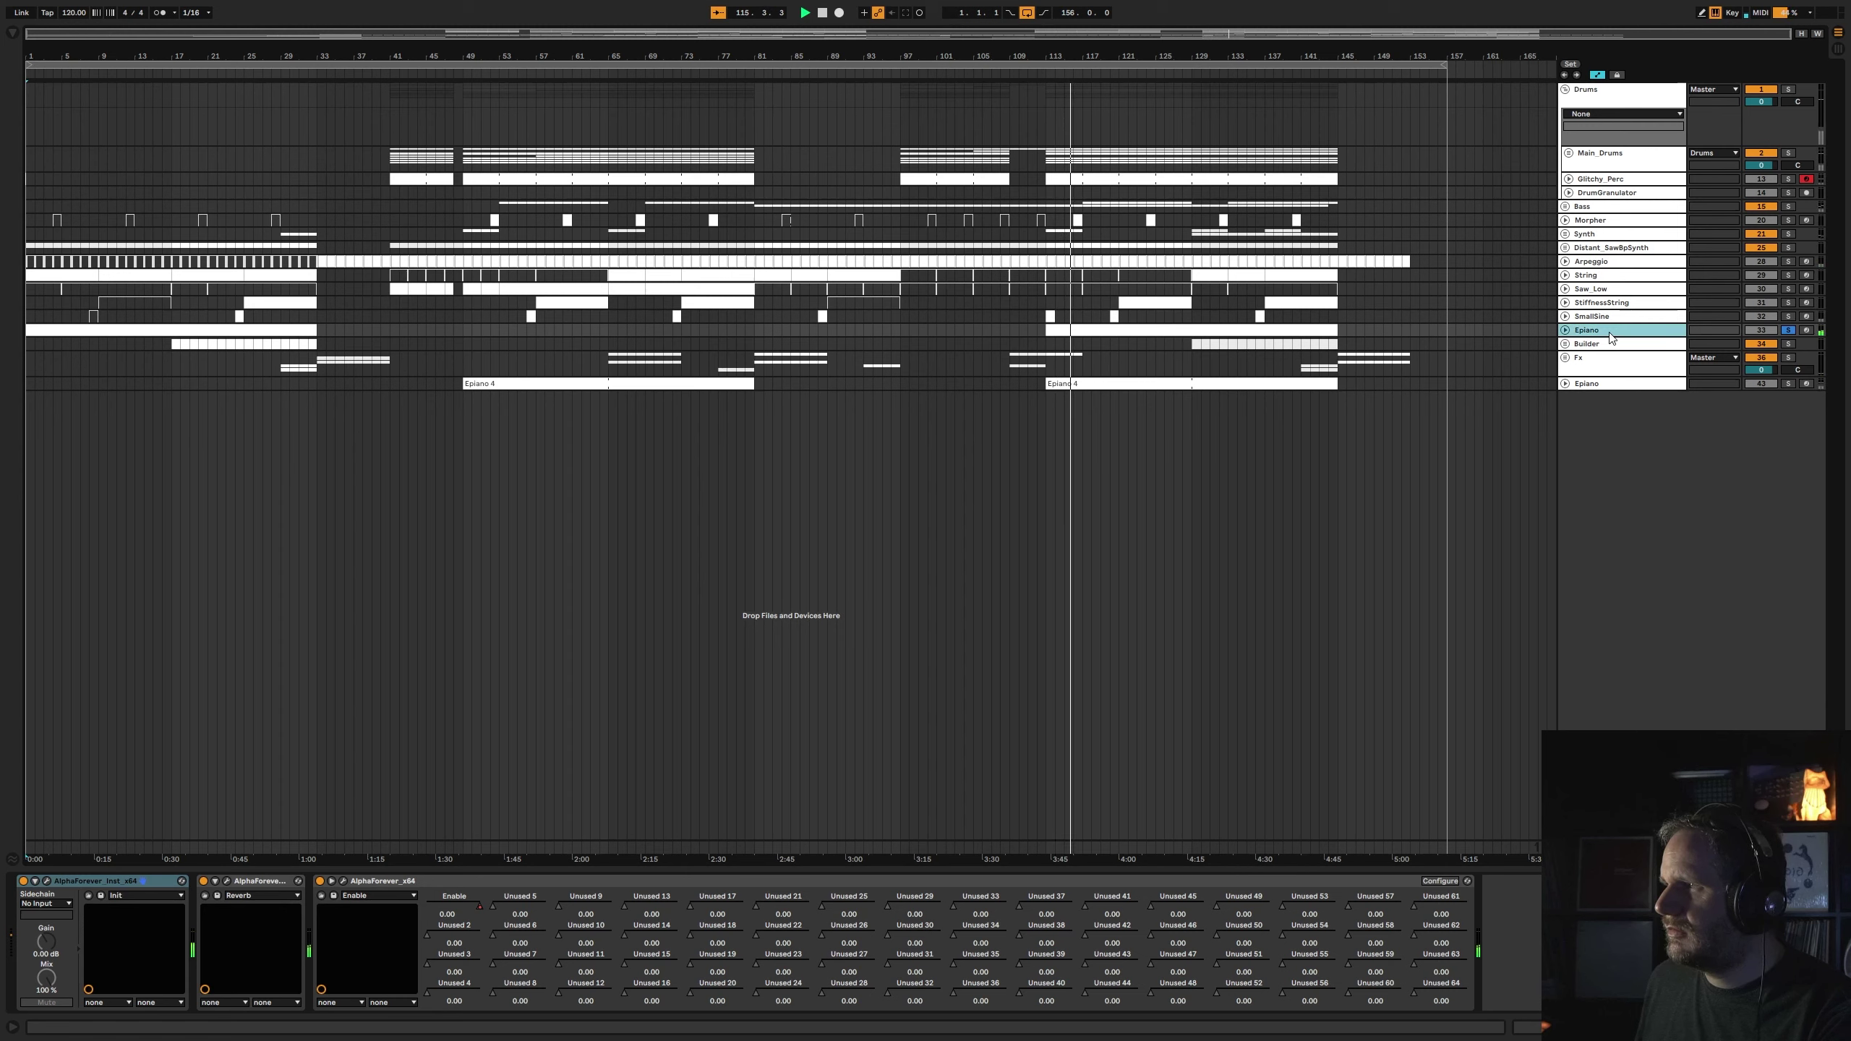
{"action": "left_click", "coordinate": [1566, 331]}
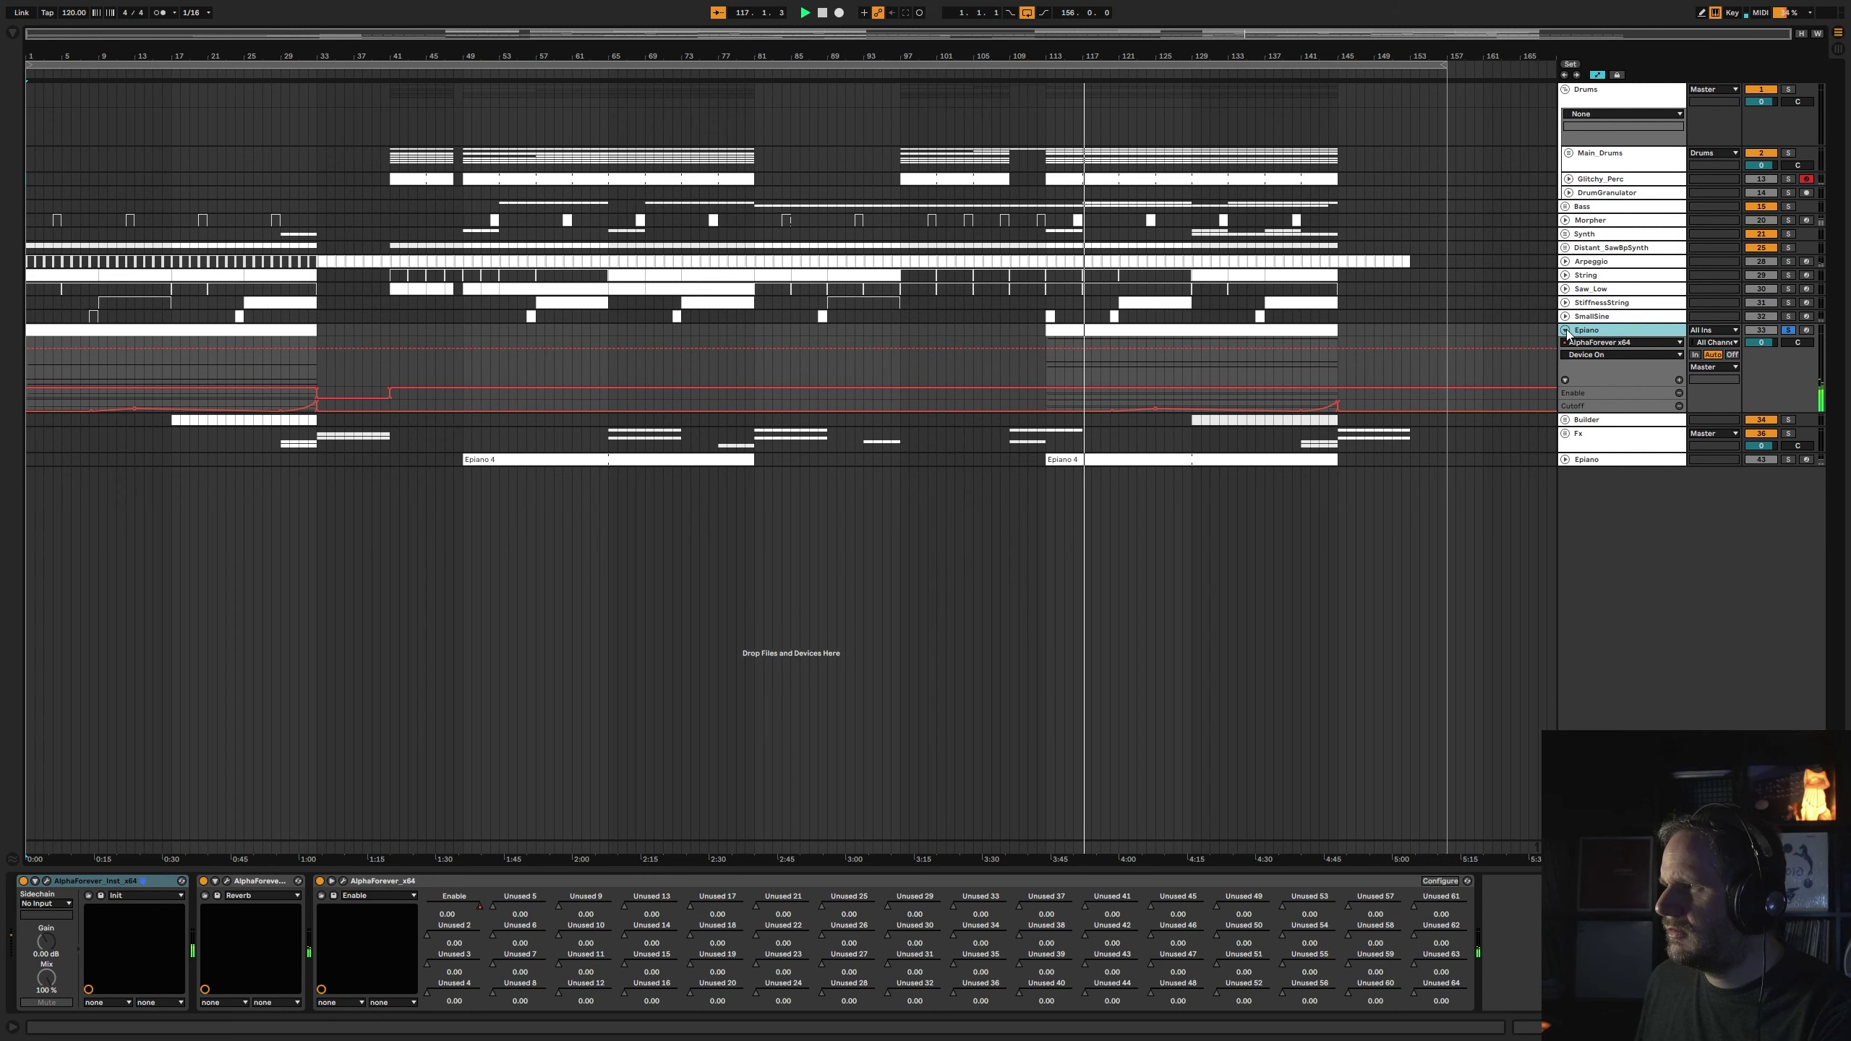
{"action": "left_click", "coordinate": [1567, 332]}
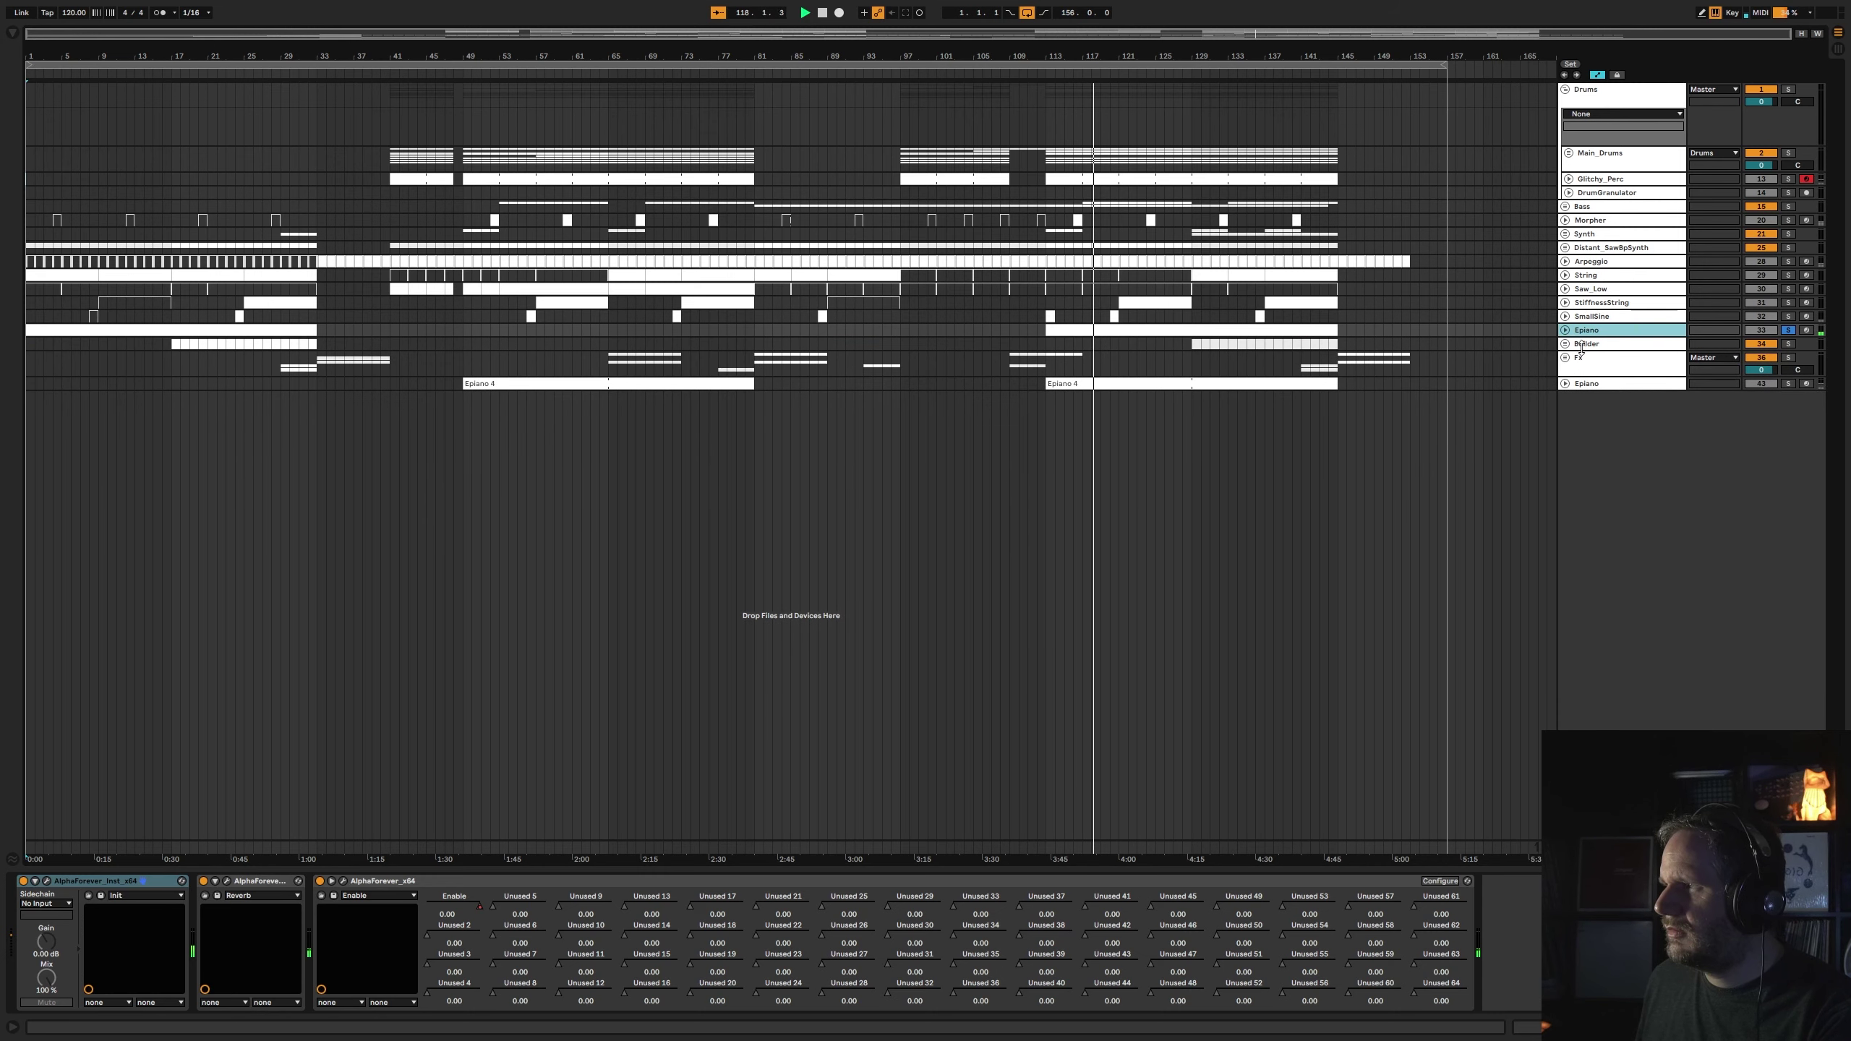
- Compare the second Epiano track's devices, audition SmallSine in solo, clear the solo and stop playback
{"action": "left_click", "coordinate": [1586, 382]}
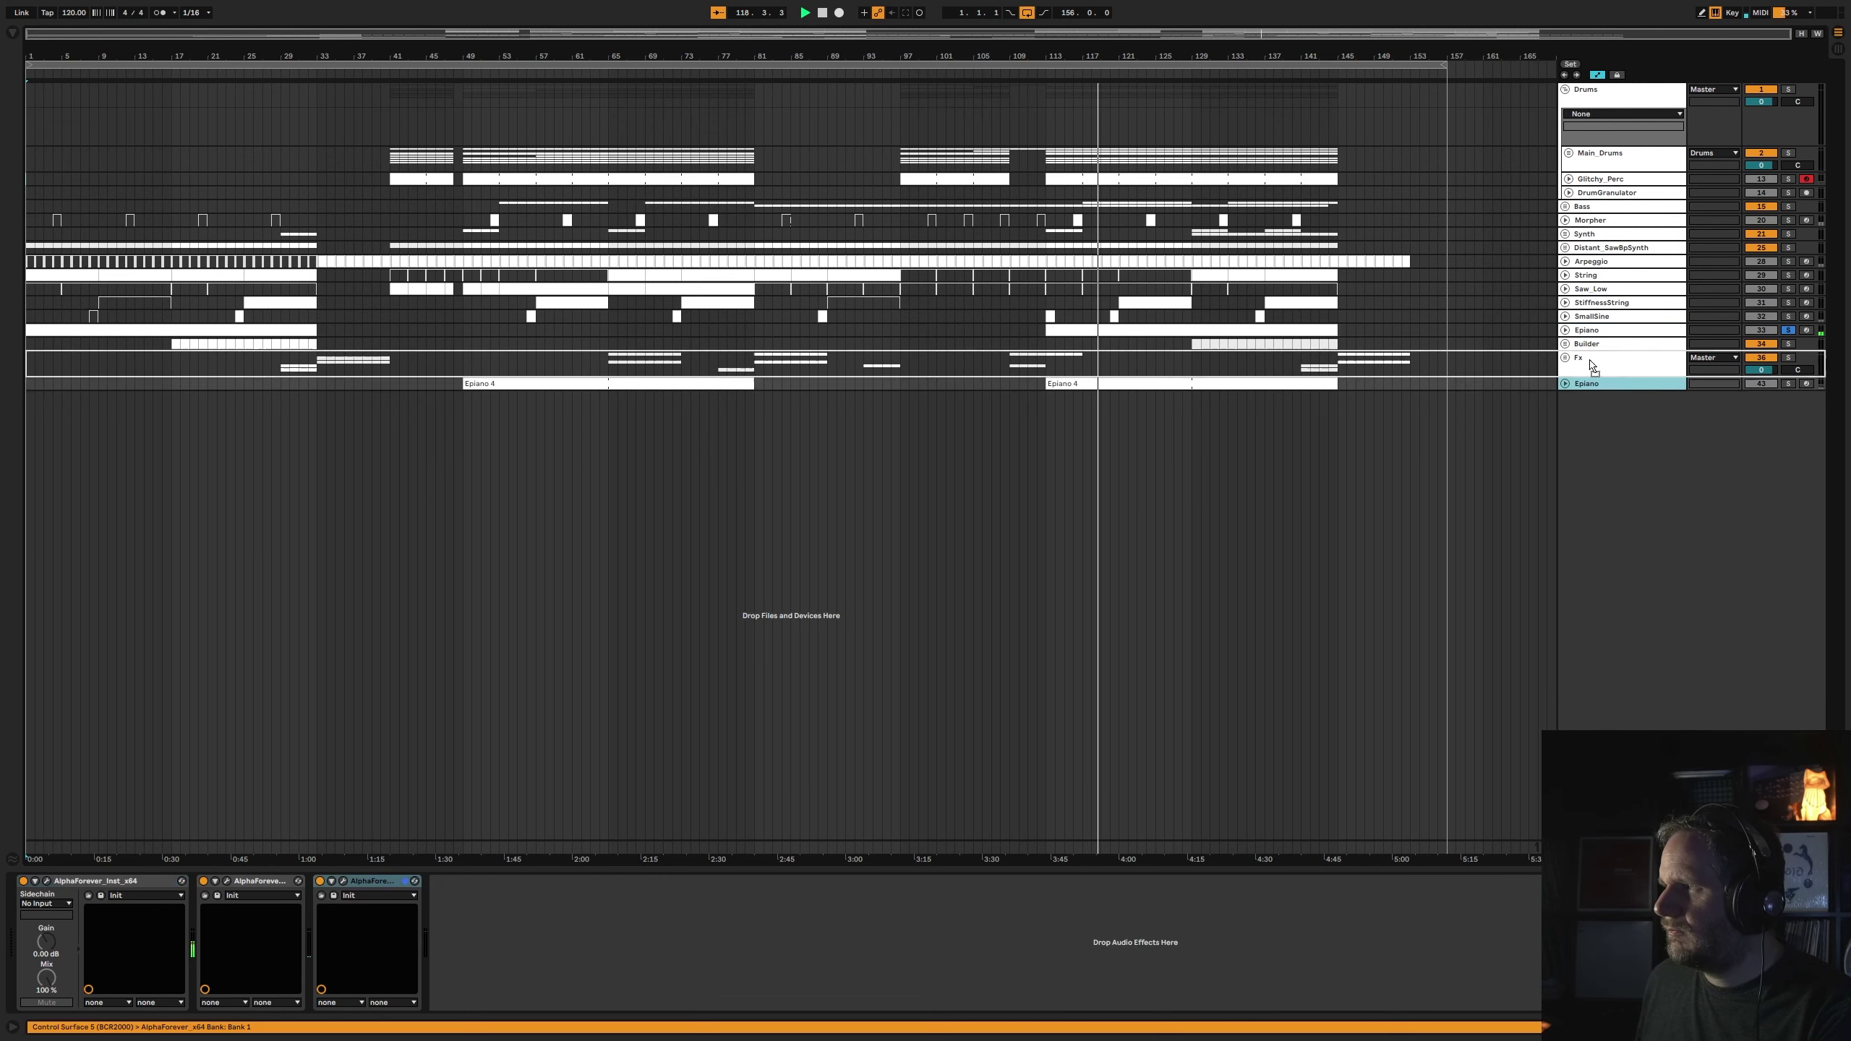
{"action": "left_click_drag", "start_coordinate": [1608, 316], "coordinate": [1606, 383]}
{"action": "left_click", "coordinate": [1610, 319]}
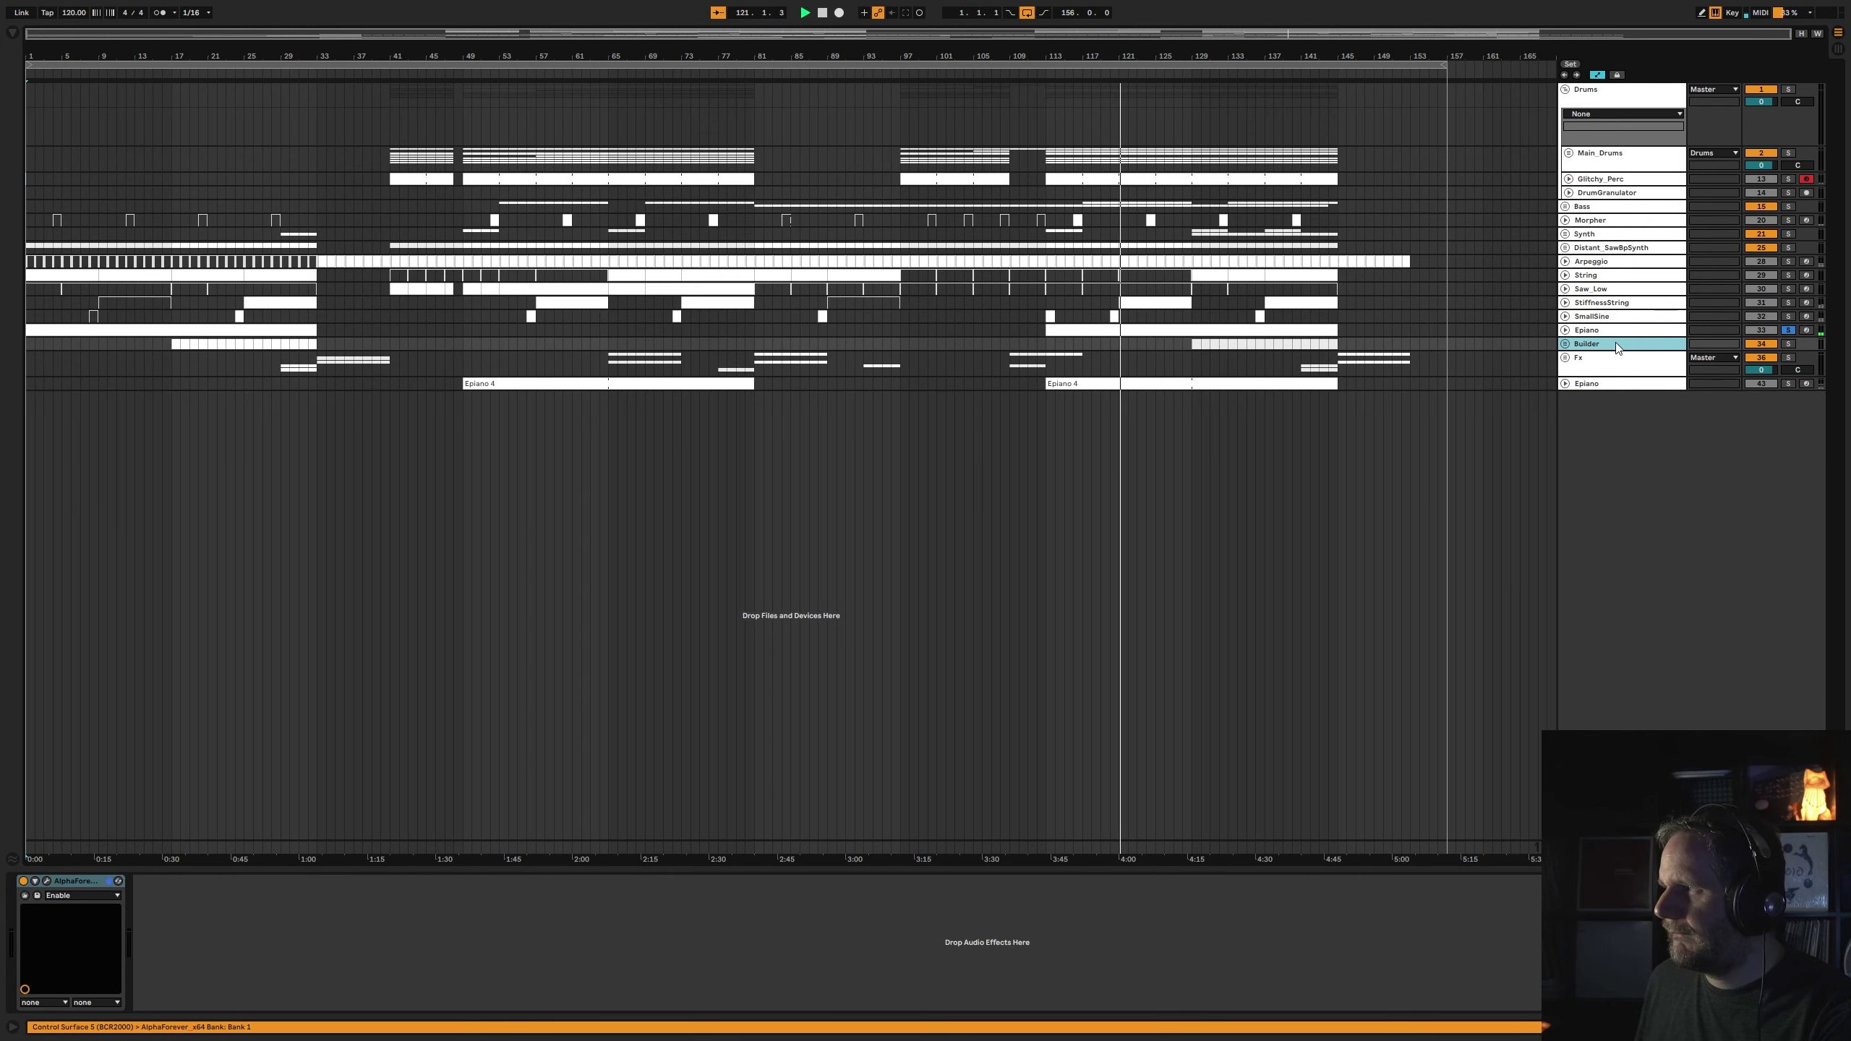
{"action": "left_click", "coordinate": [1788, 317]}
{"action": "left_click", "coordinate": [1789, 317]}
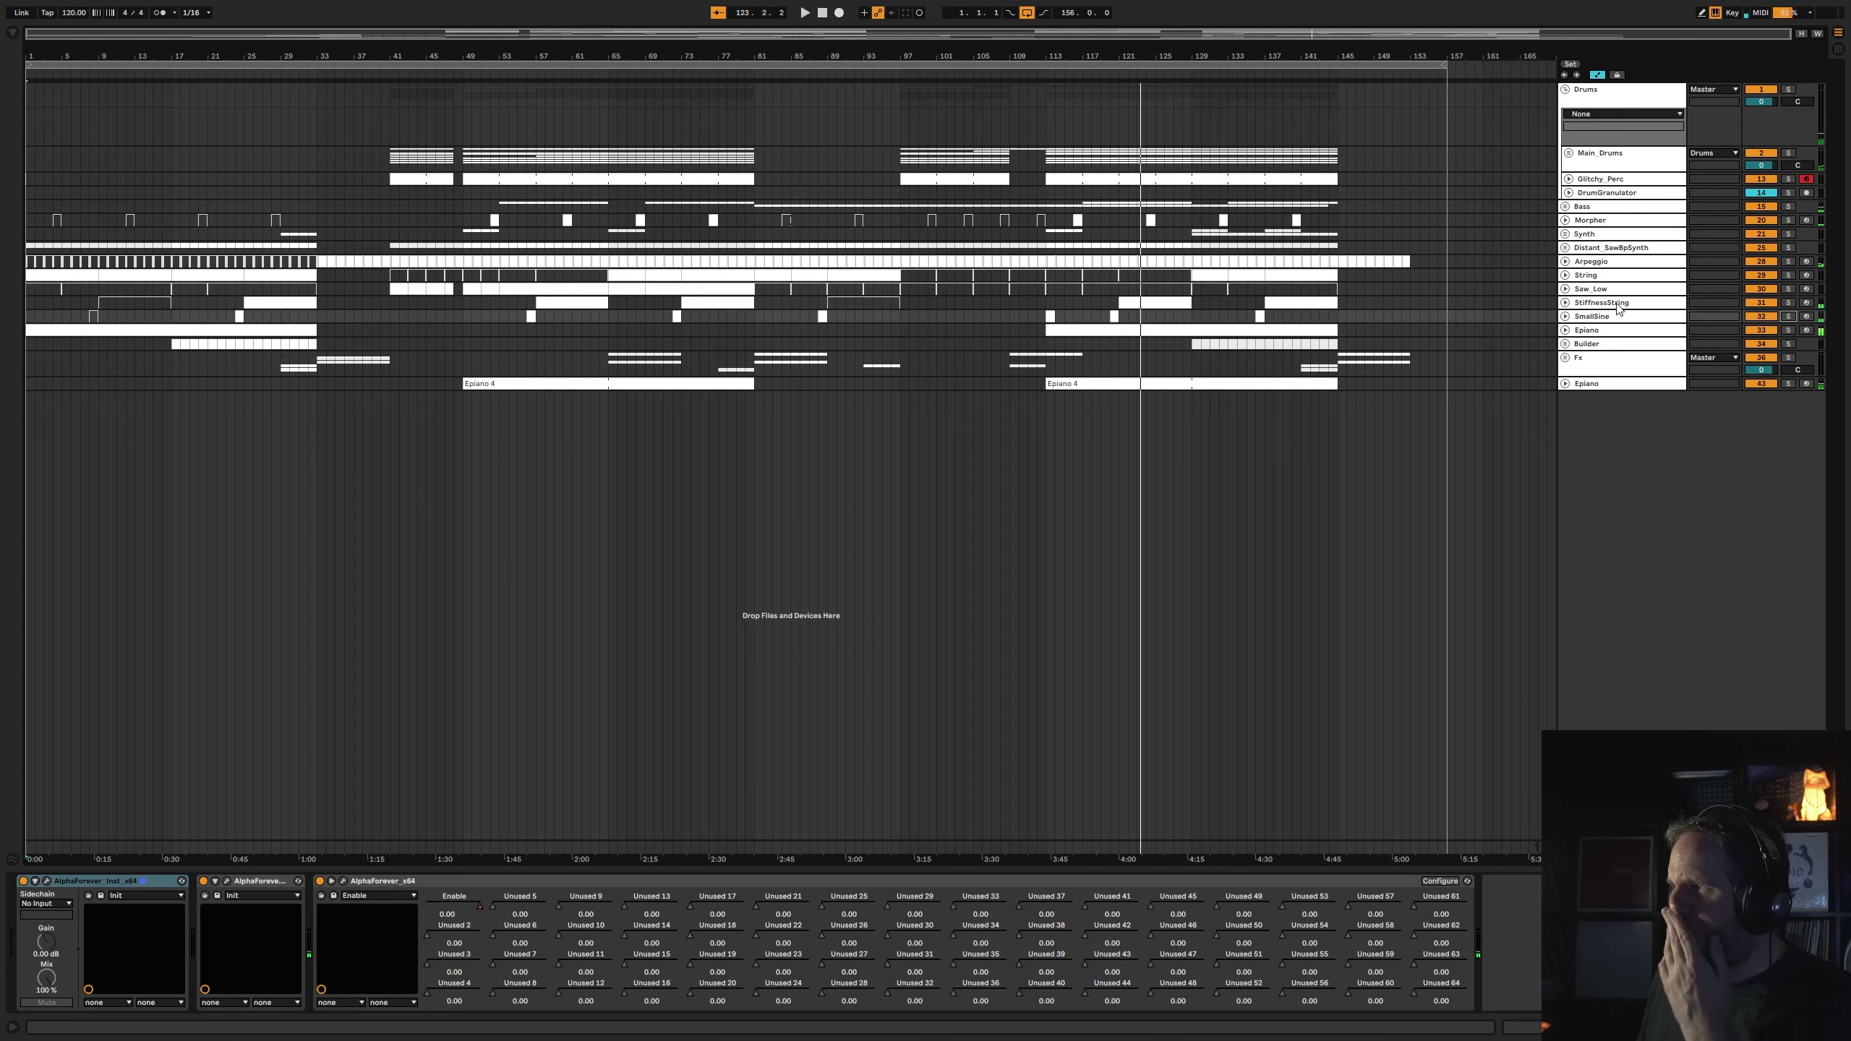
- Move the Saw_Low track into the Bass group, and fold the Bass and Drums groups
{"action": "left_click", "coordinate": [1610, 289]}
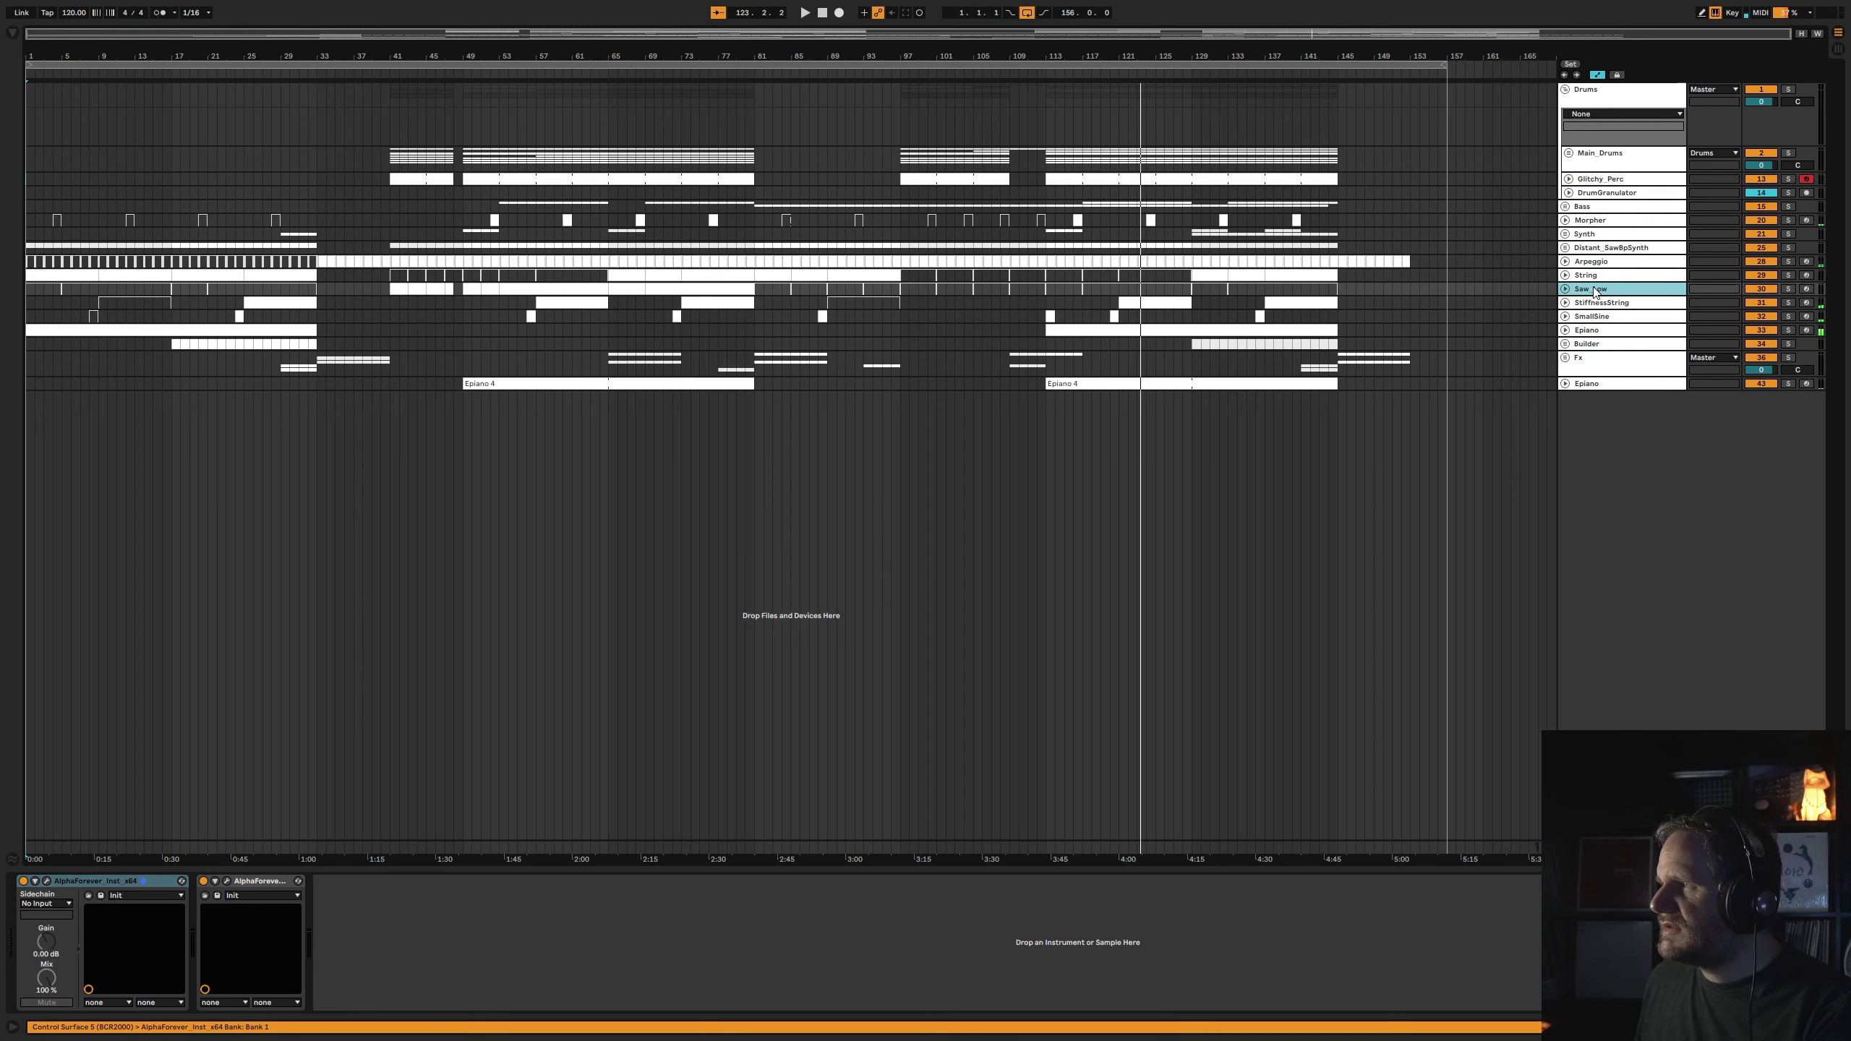
{"action": "left_click", "coordinate": [1565, 206]}
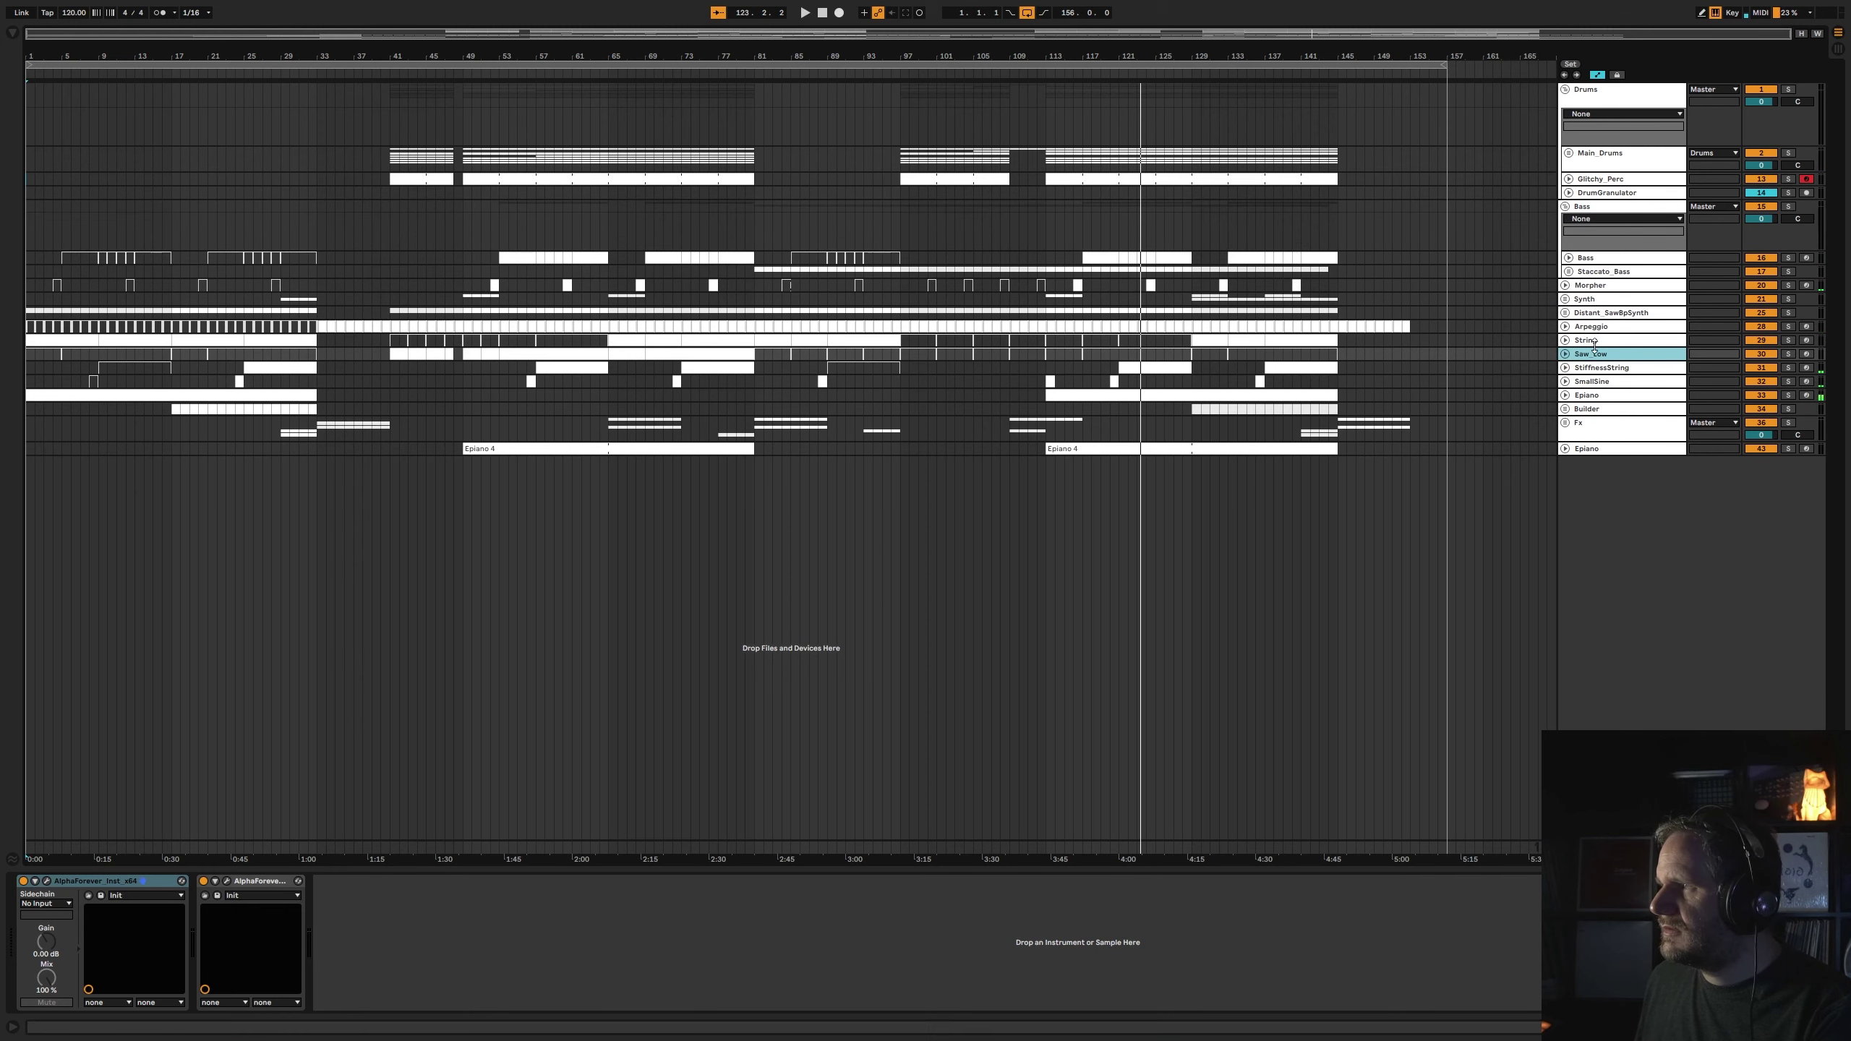
{"action": "left_click_drag", "start_coordinate": [1601, 354], "coordinate": [1603, 253]}
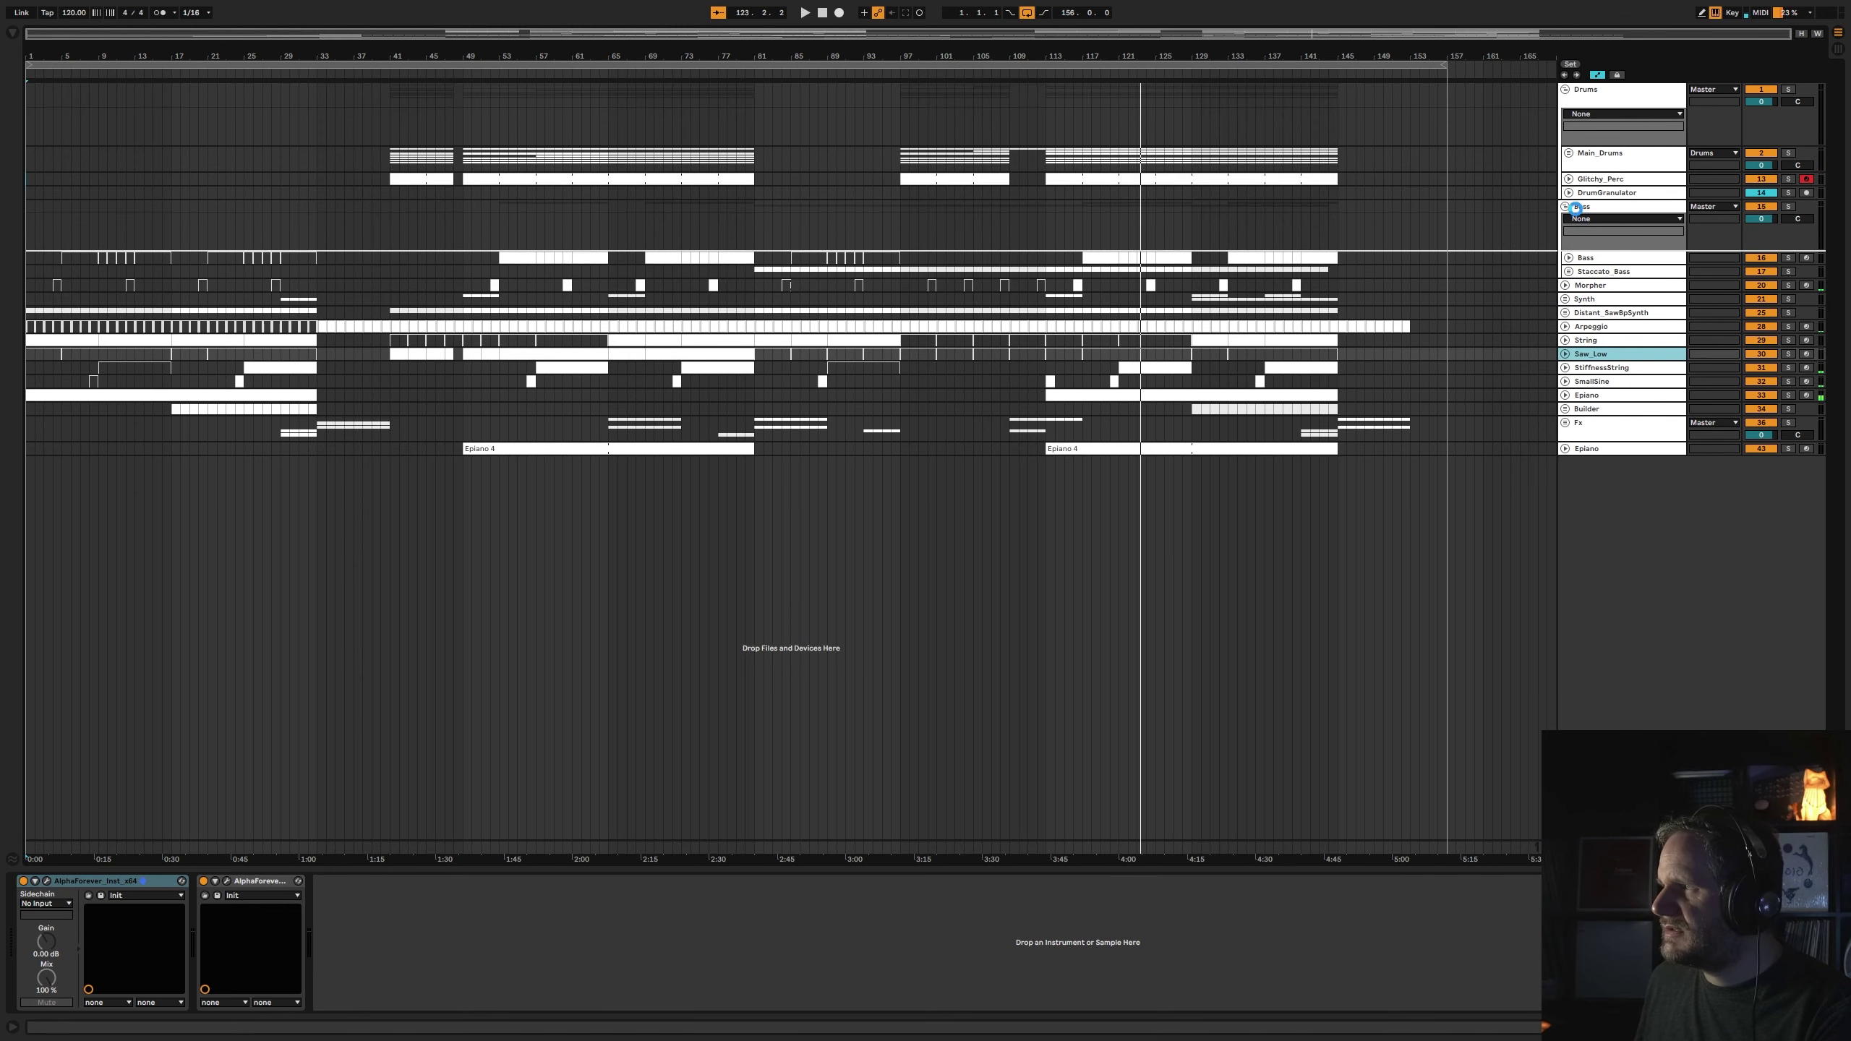
{"action": "left_click", "coordinate": [1565, 207]}
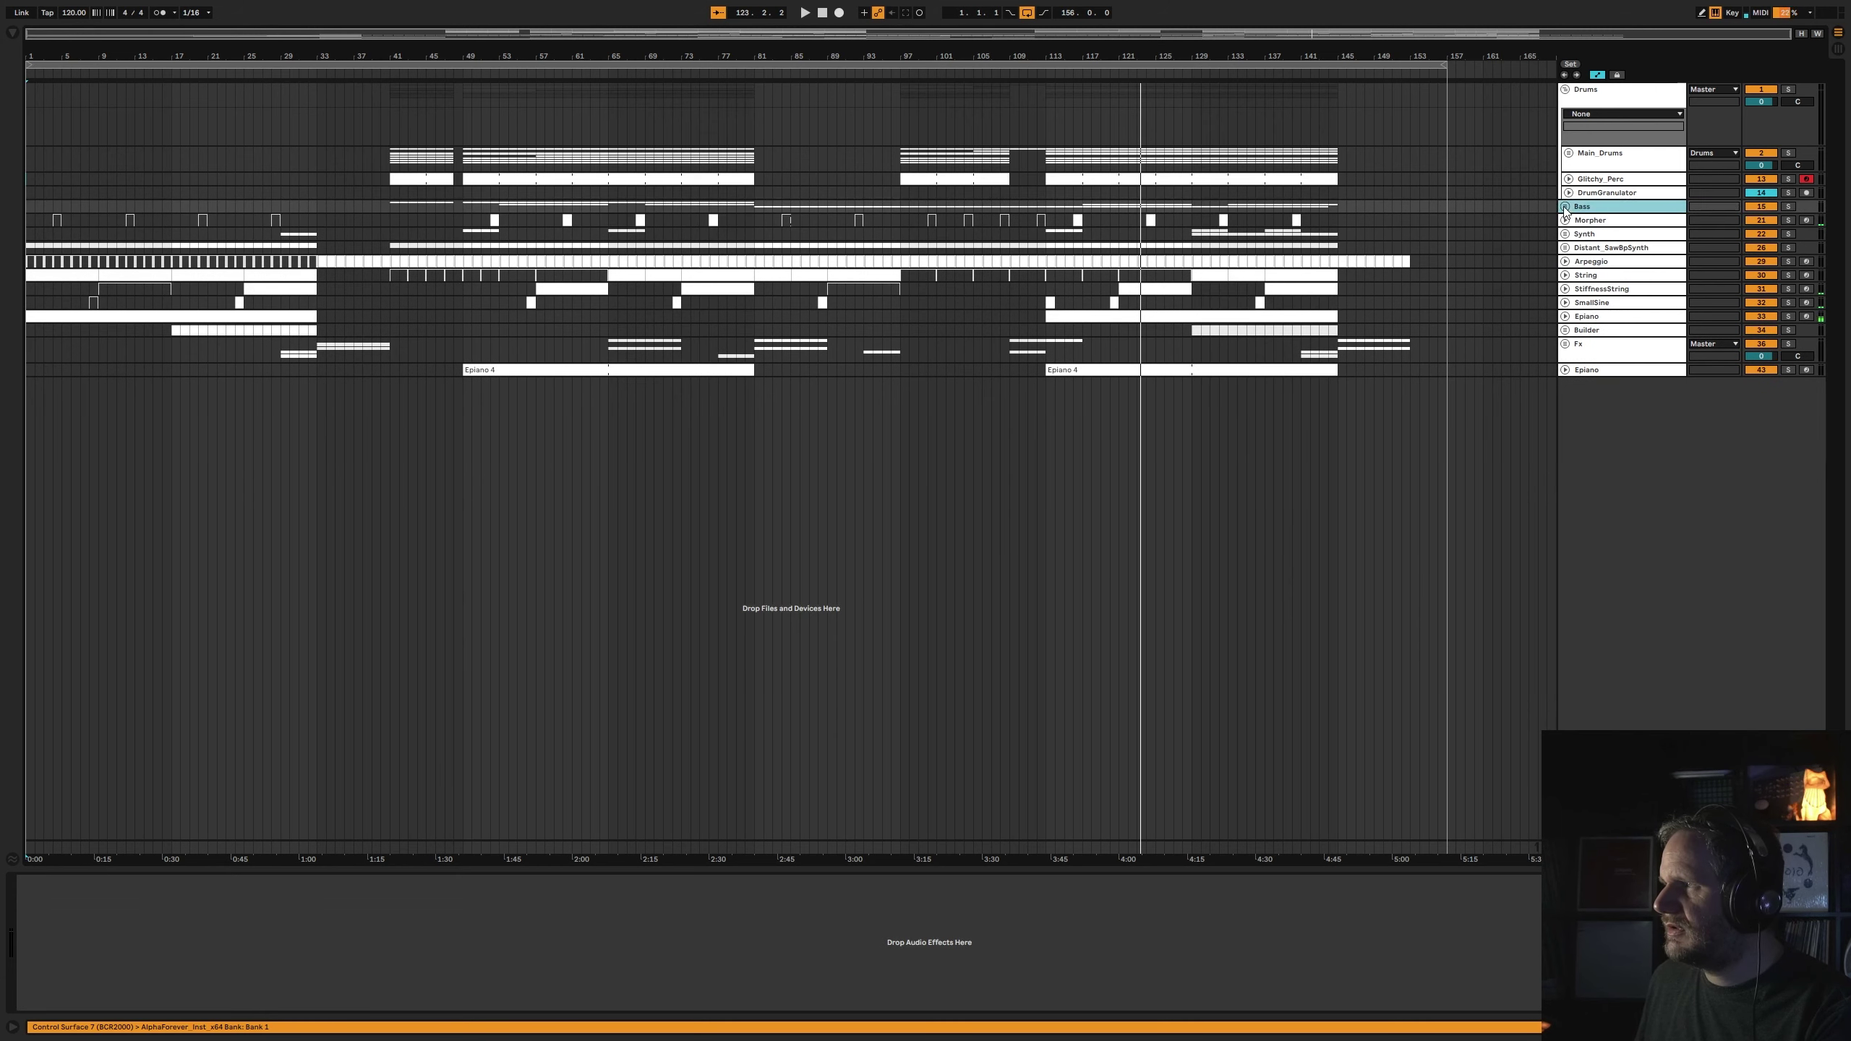
{"action": "left_click", "coordinate": [1565, 89]}
- Solo the Arpeggio track, unfold it, play it from around bar 120, and fold it again after stopping playback
{"action": "left_click", "coordinate": [1452, 332]}
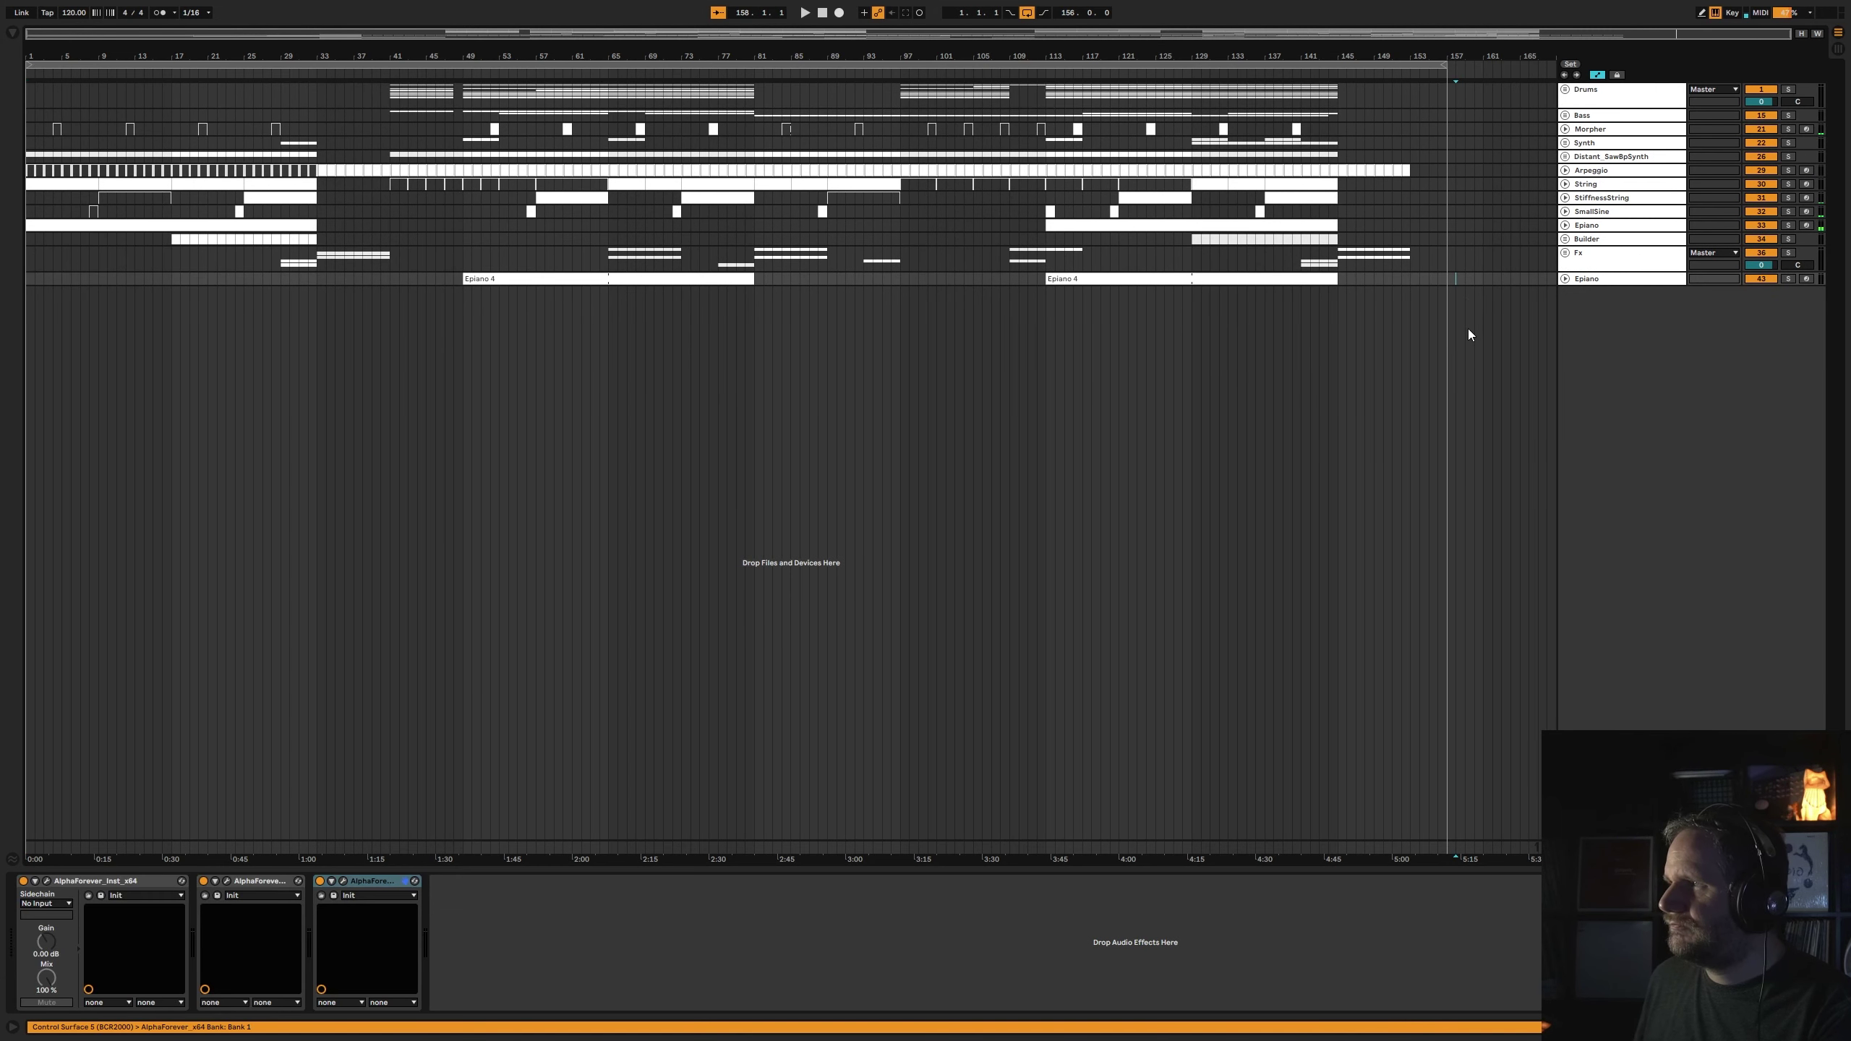
{"action": "left_click", "coordinate": [1601, 172]}
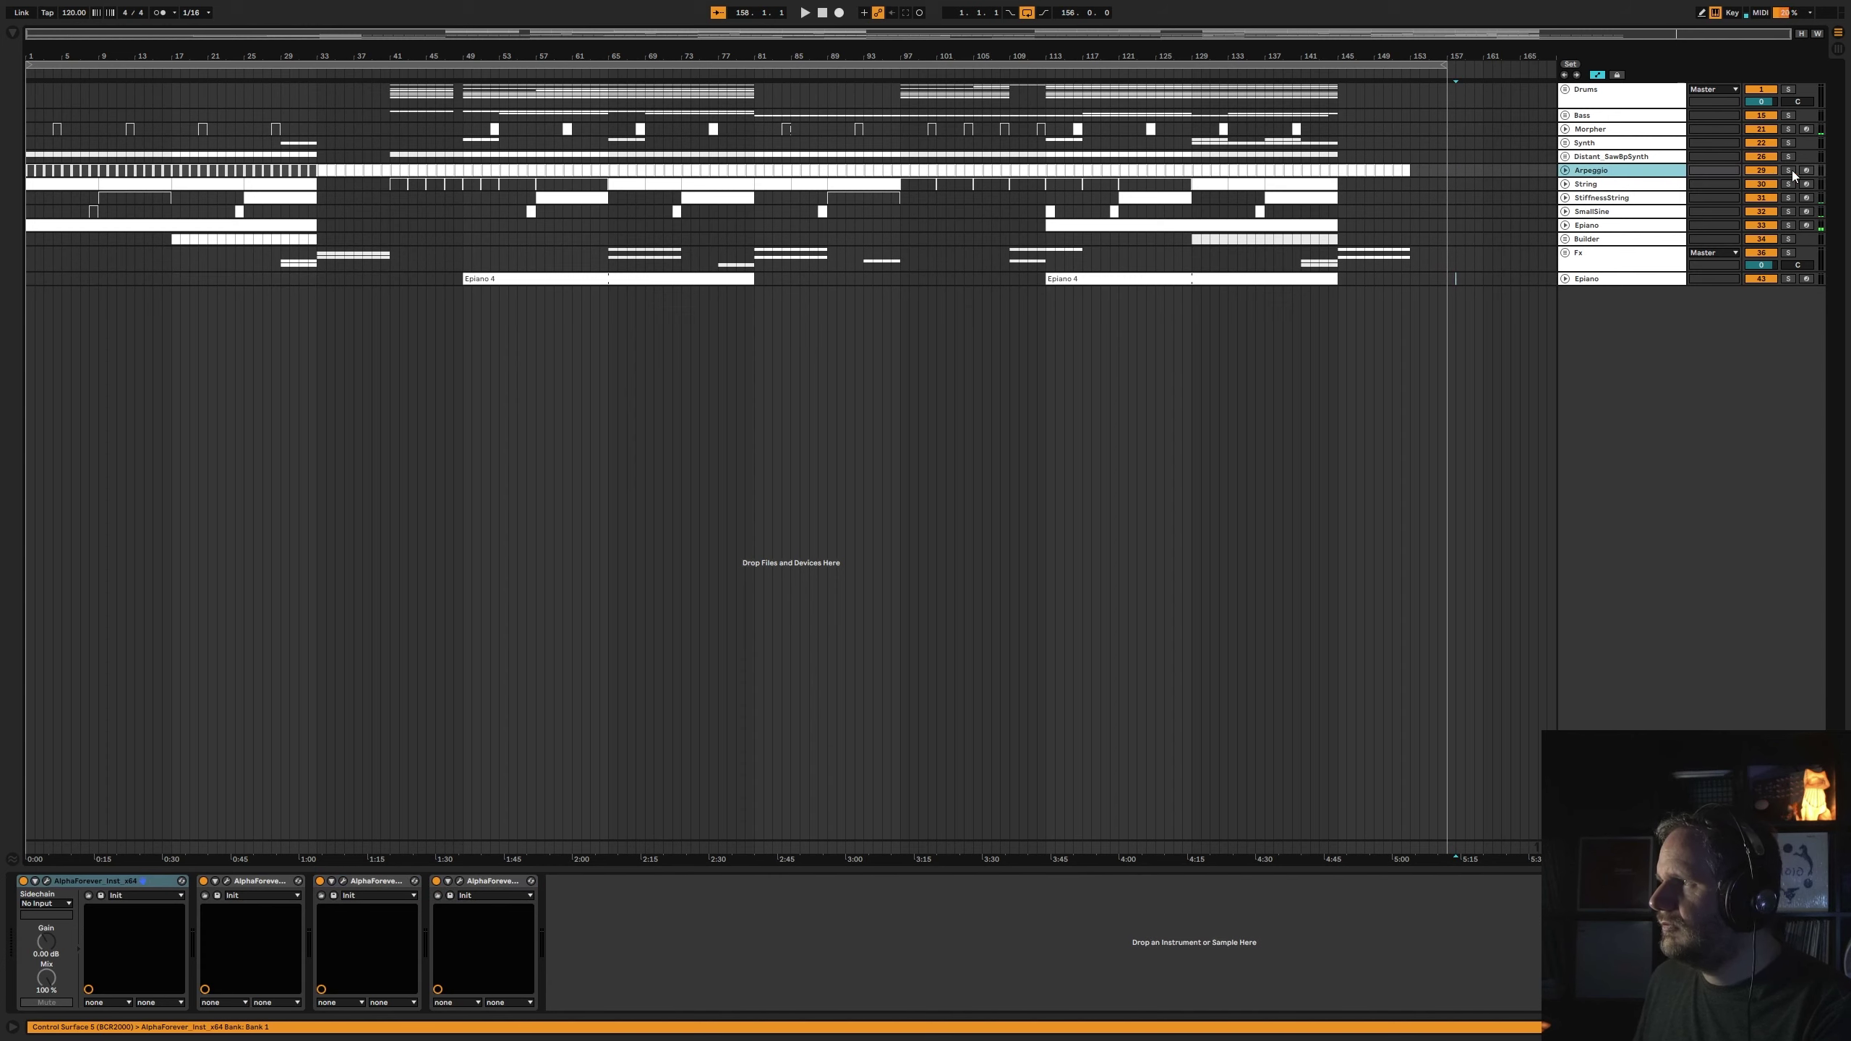
{"action": "left_click", "coordinate": [1791, 170]}
{"action": "left_click", "coordinate": [1565, 170]}
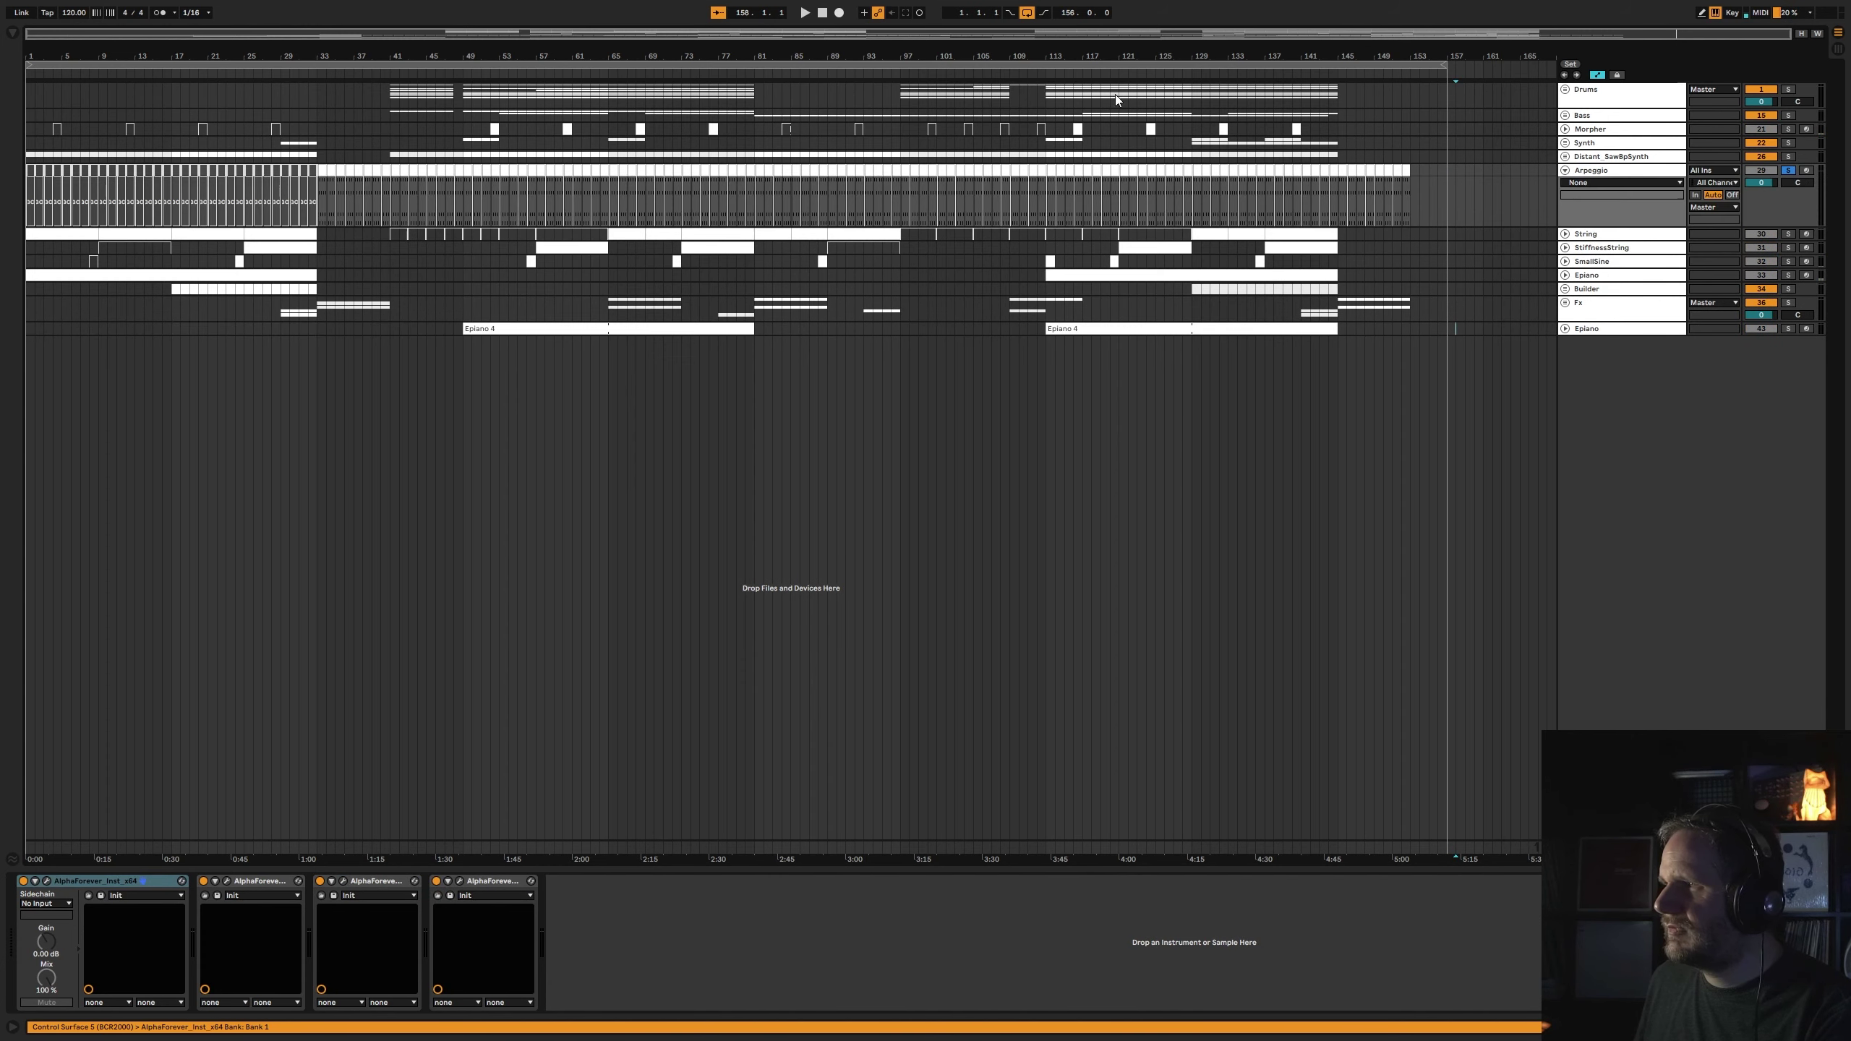
{"action": "left_click", "coordinate": [1100, 84]}
{"action": "key", "text": "ctrl+a"}
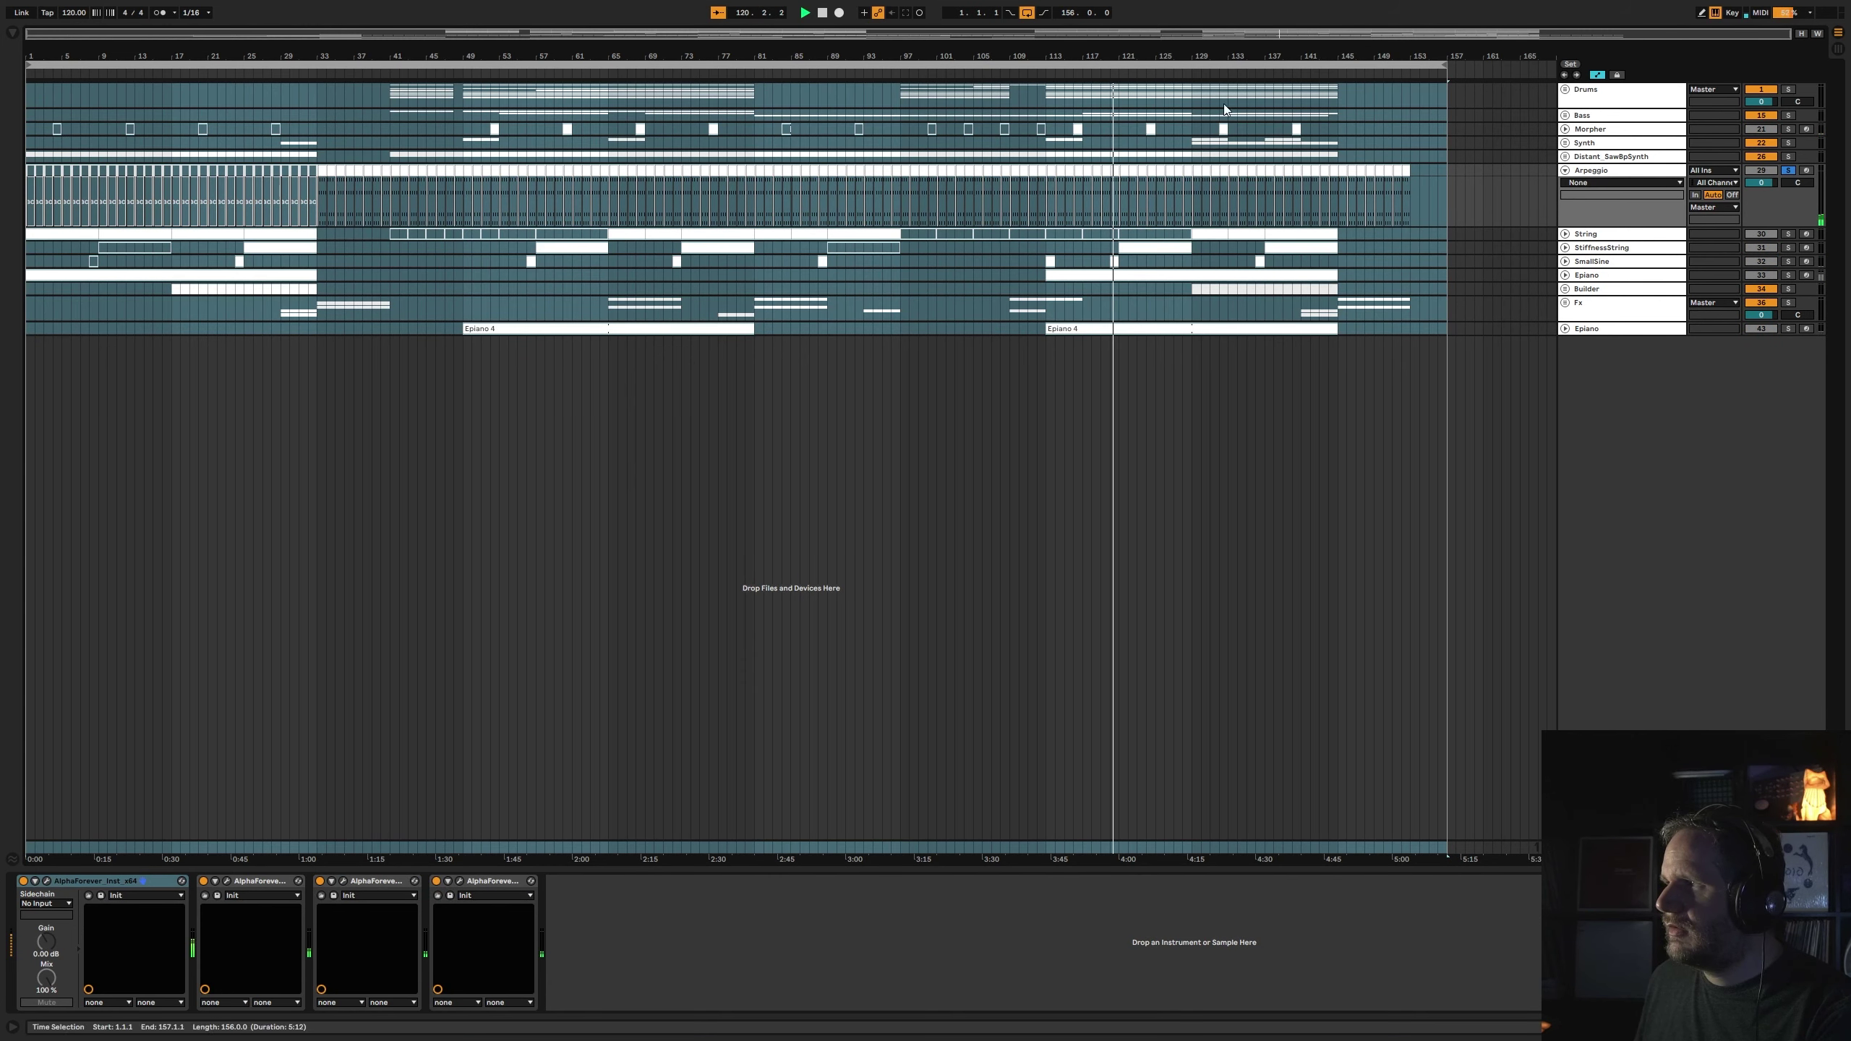
{"action": "left_click", "coordinate": [1564, 170]}
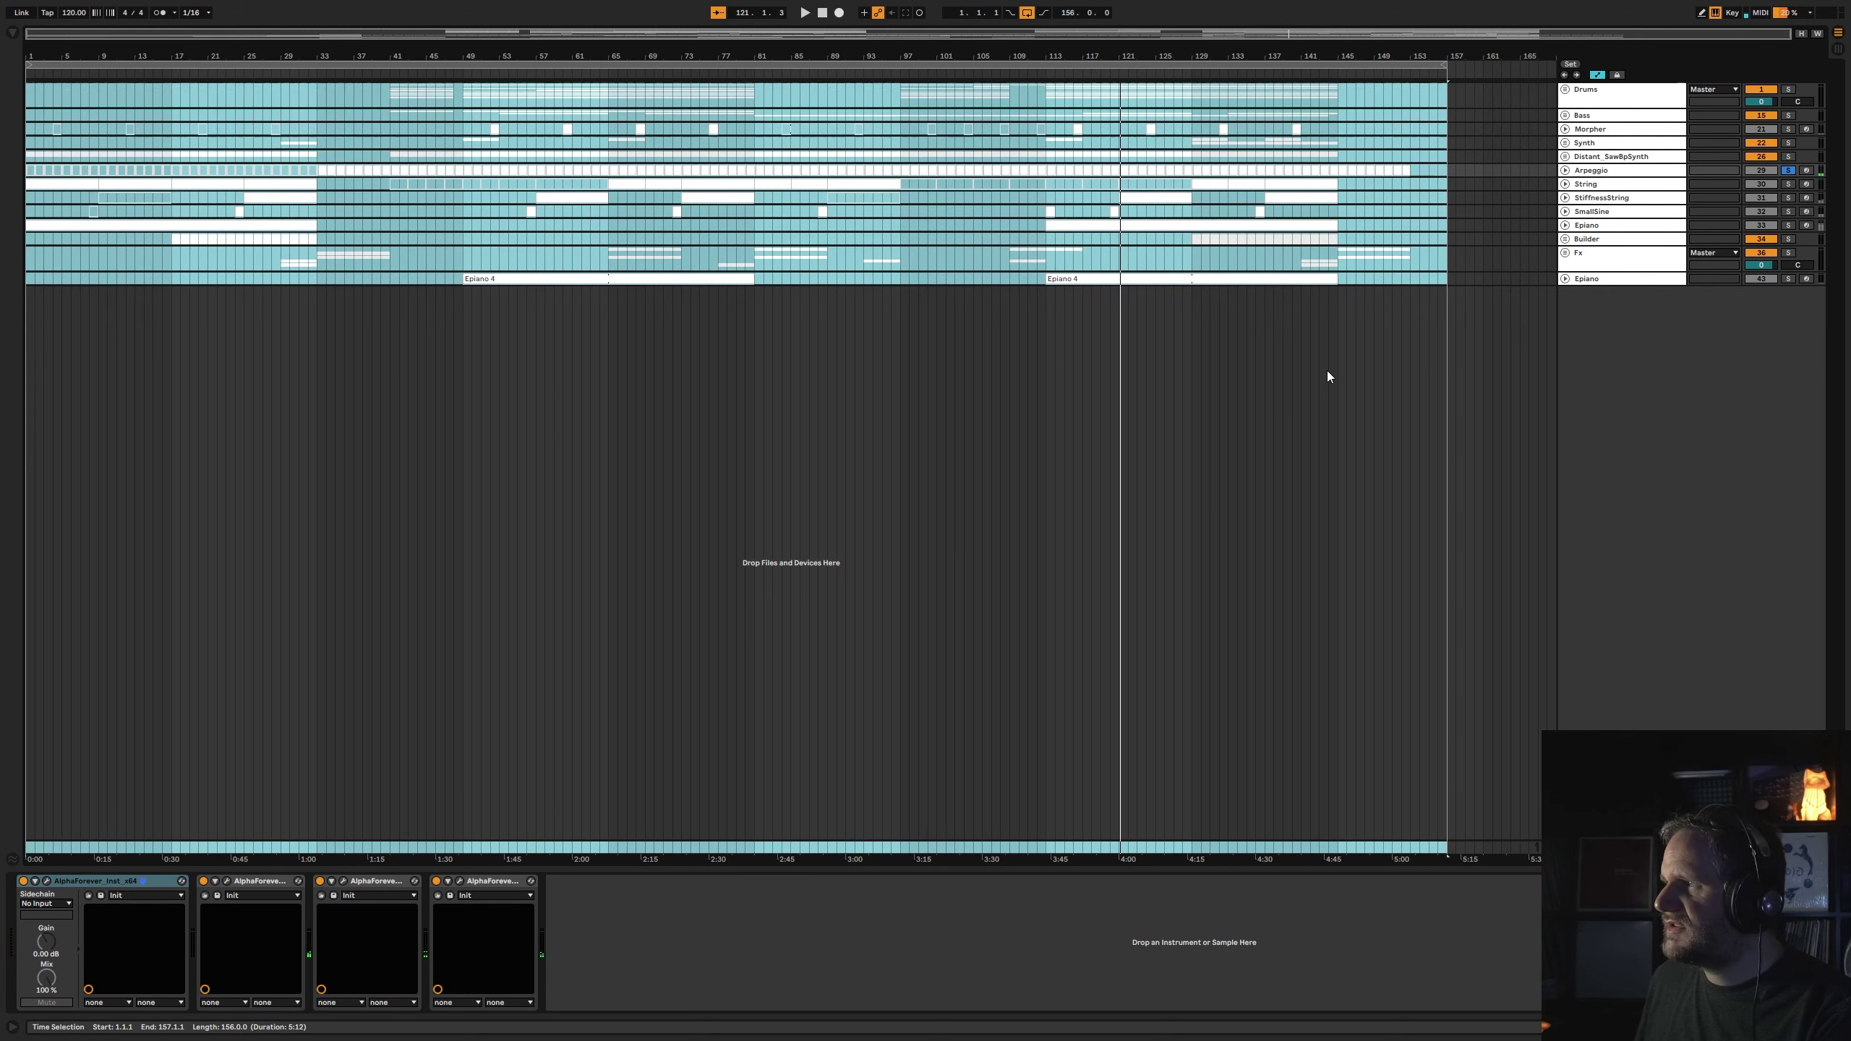
{"action": "left_click", "coordinate": [1617, 330]}
{"action": "left_click", "coordinate": [1484, 341]}
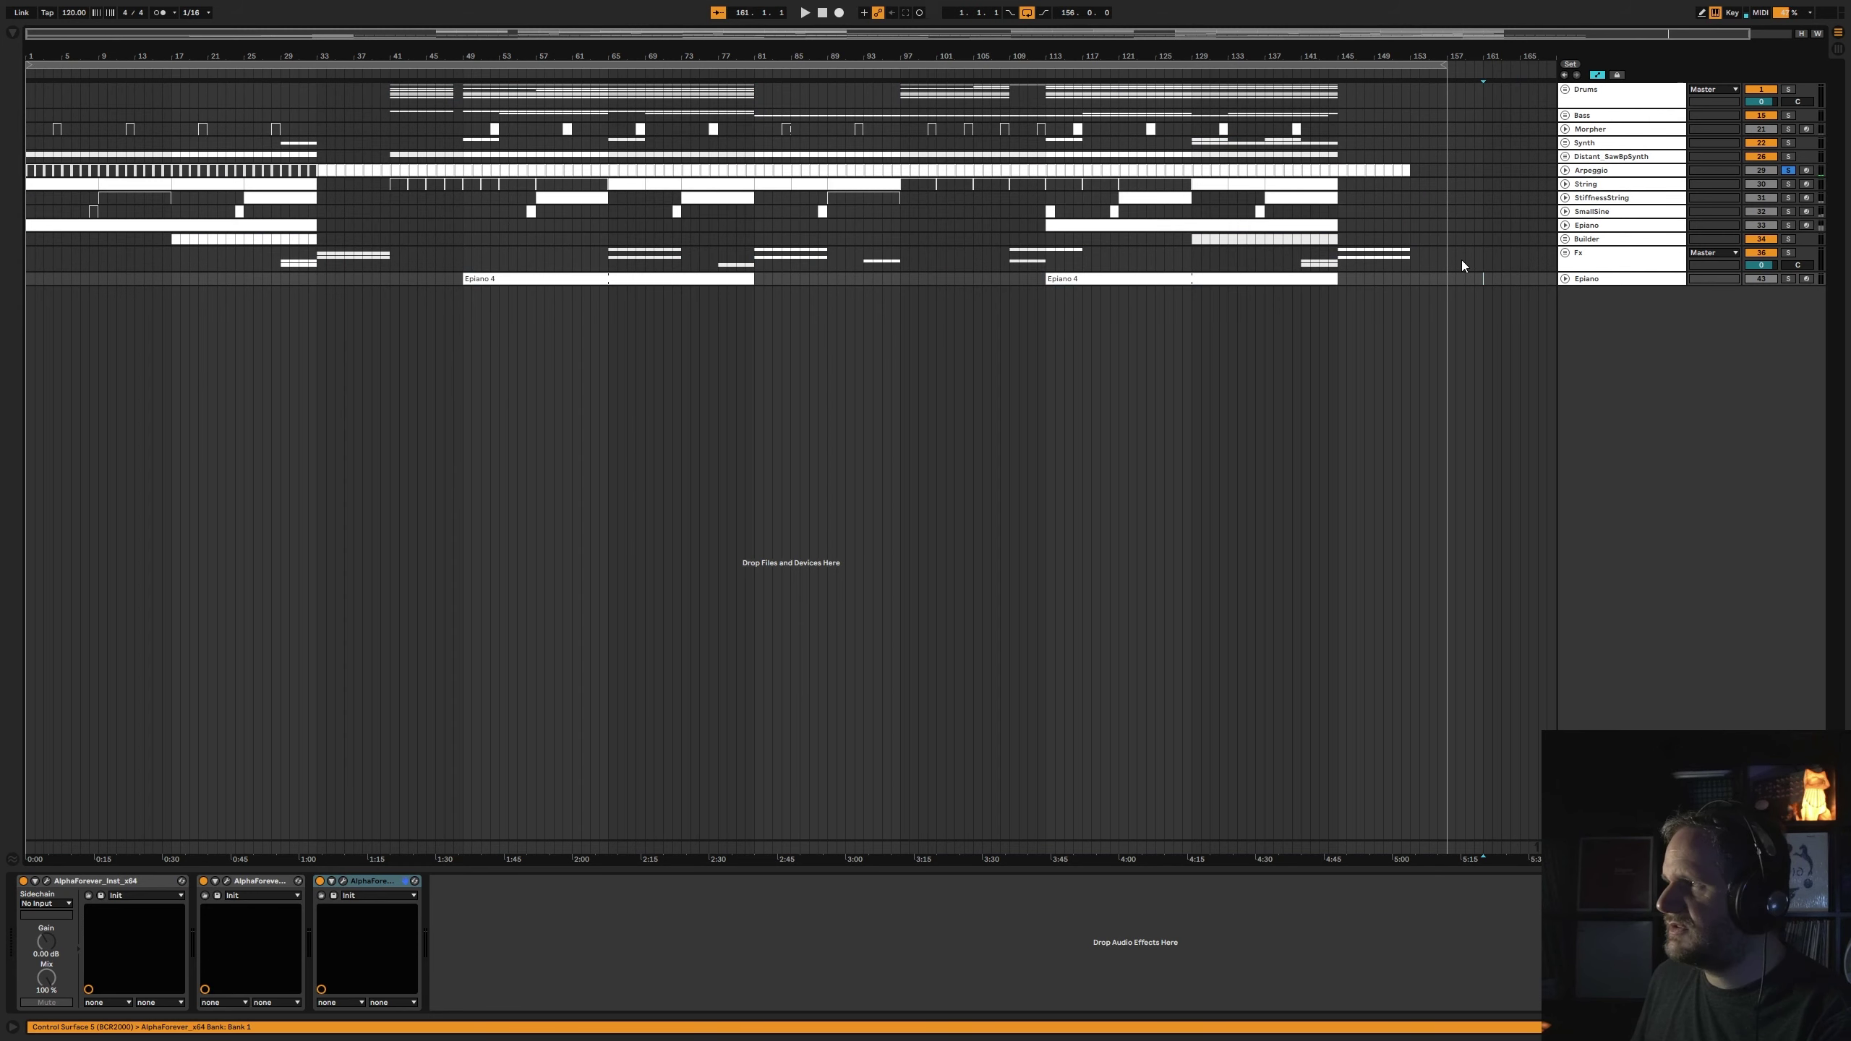
- Compare the StiffnessString, SmallSine and Epiano devices, and move the Epiano track below Fx to directly under SmallSine
{"action": "left_click", "coordinate": [1612, 197]}
{"action": "left_click", "coordinate": [1603, 211]}
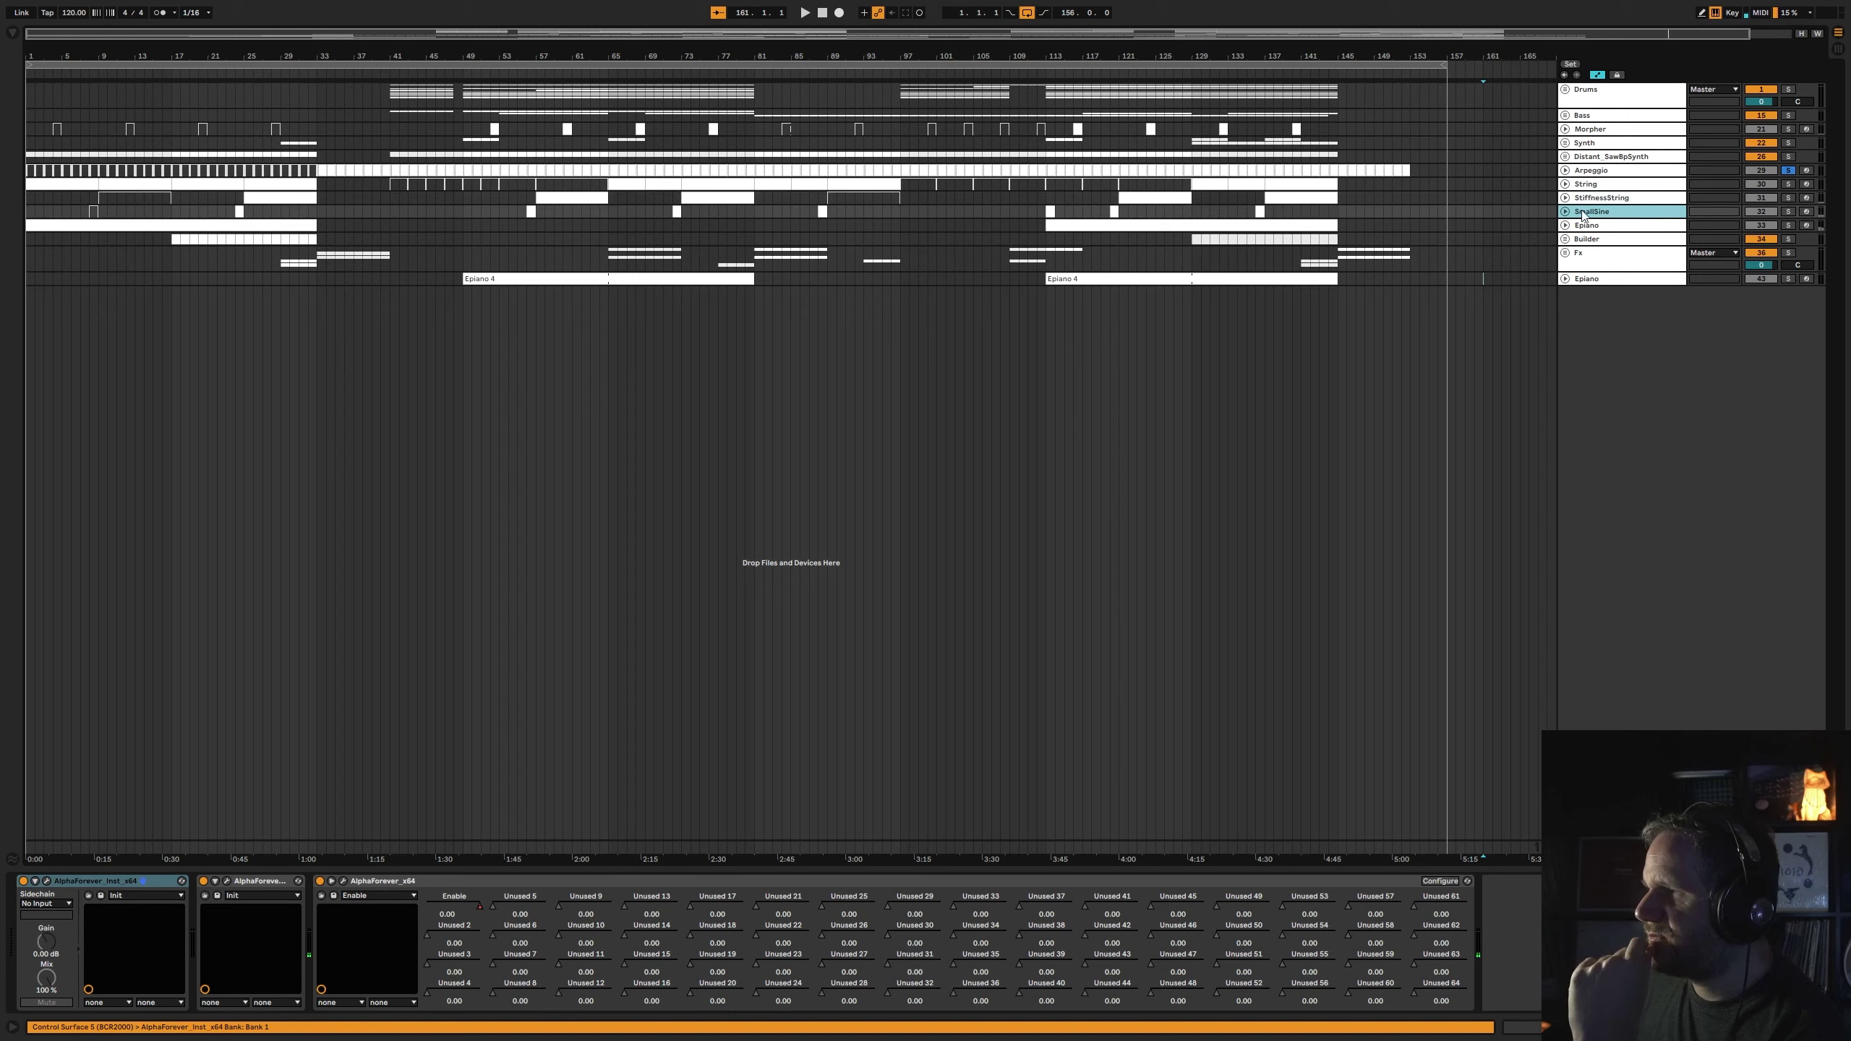
{"action": "left_click", "coordinate": [1607, 227]}
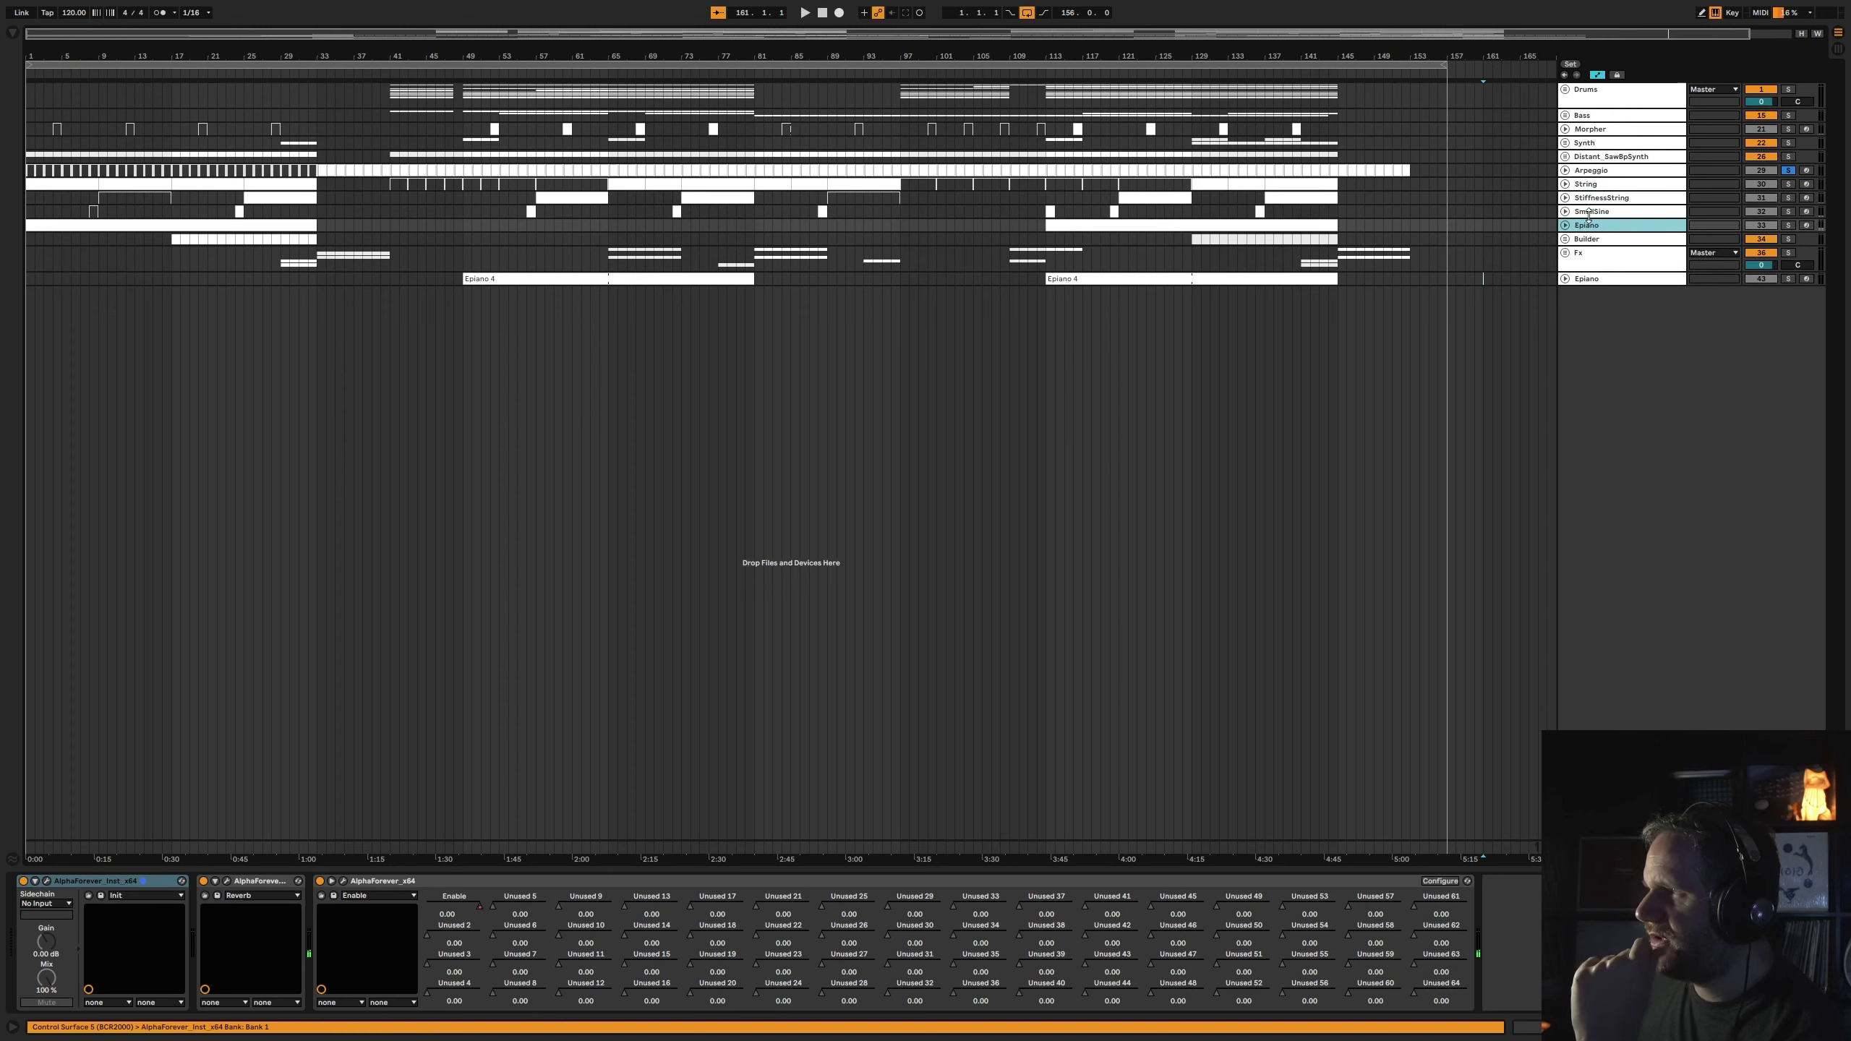
{"action": "left_click", "coordinate": [1594, 212]}
{"action": "left_click", "coordinate": [1591, 277]}
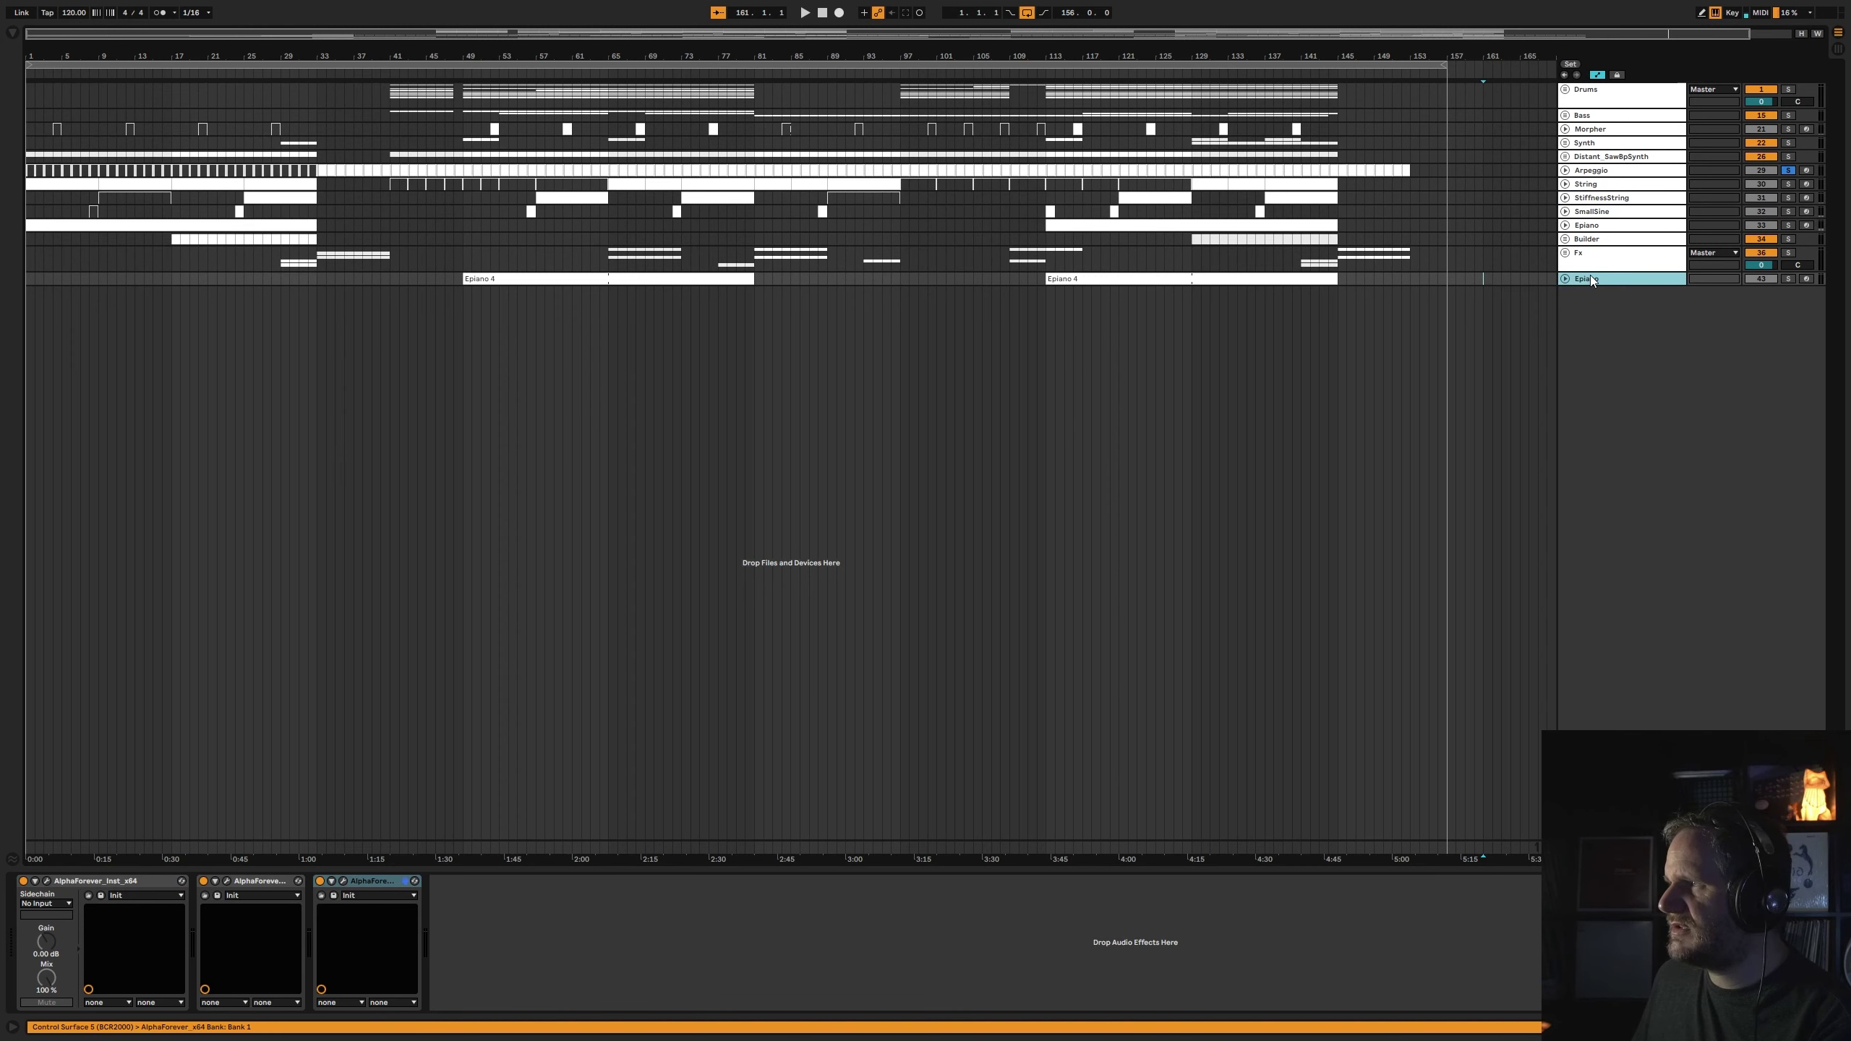
{"action": "left_click_drag", "start_coordinate": [1600, 277], "coordinate": [1603, 214]}
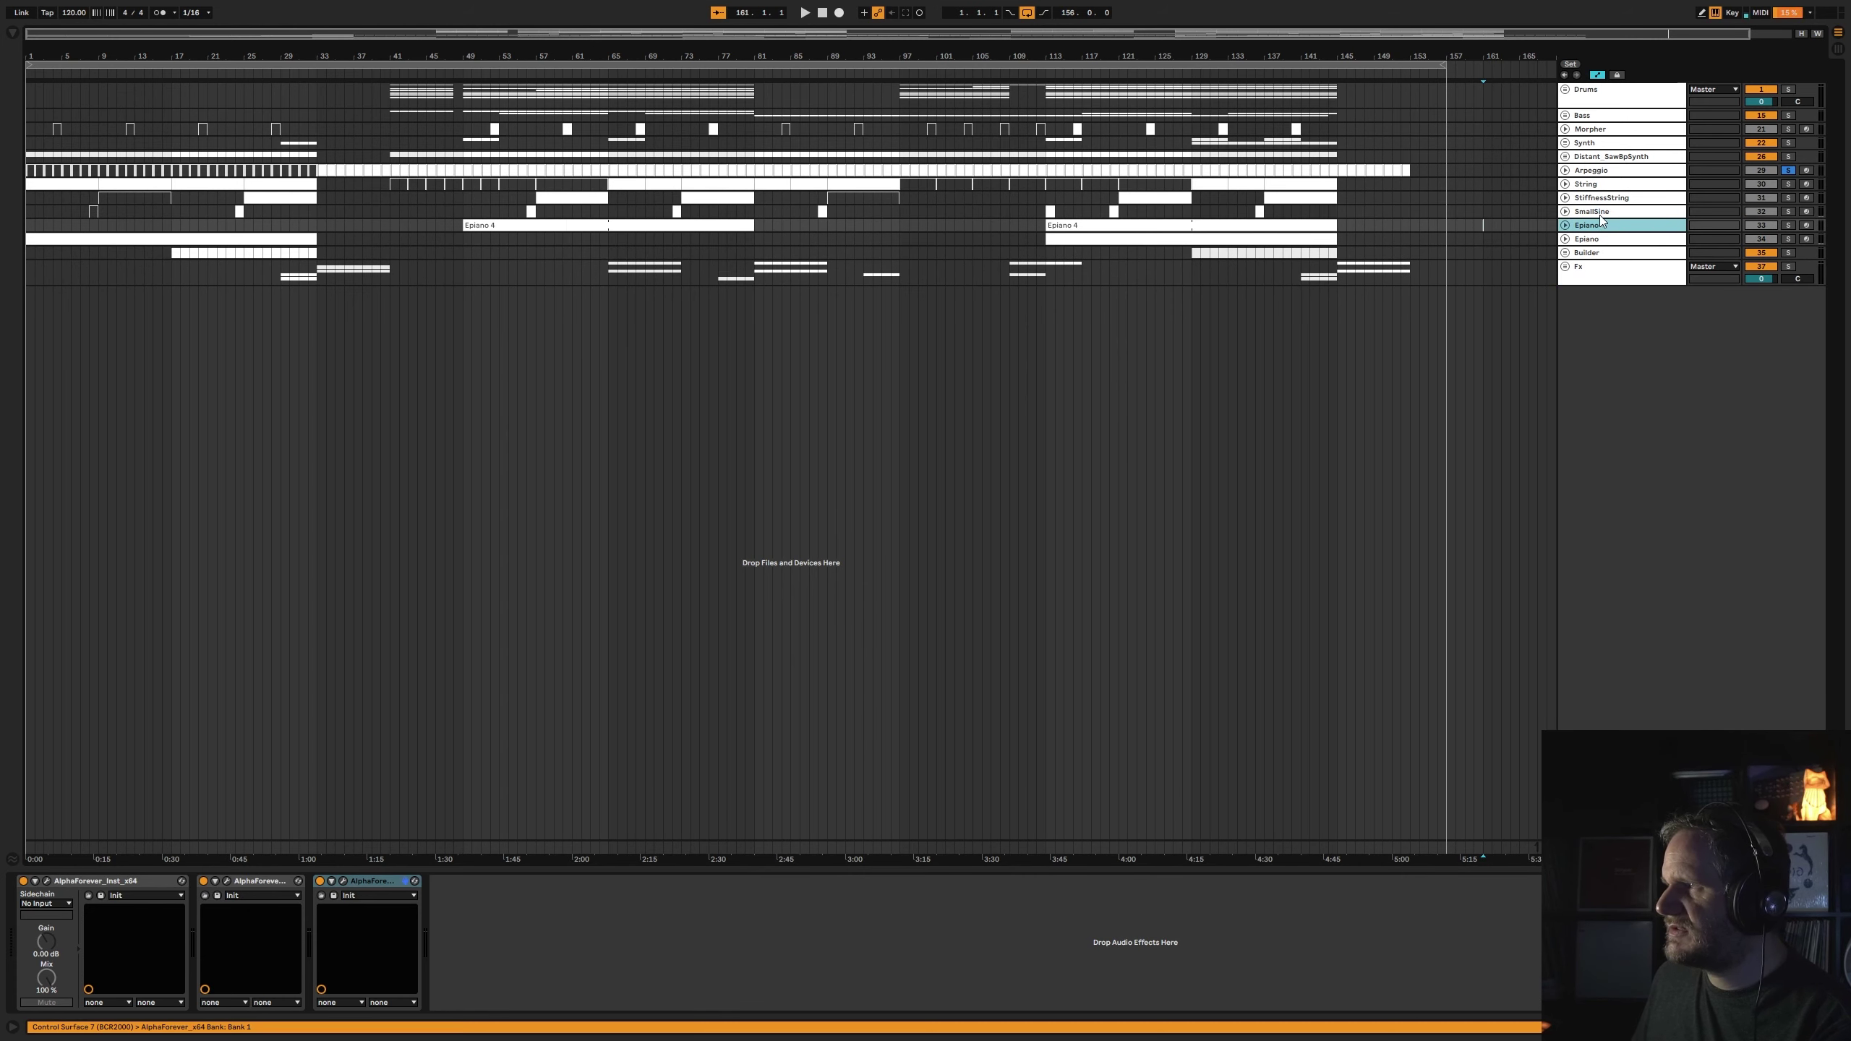
- Group SmallSine and the two Epiano tracks as Sinusoids and fold the group
{"action": "left_click", "coordinate": [1605, 243], "text": "shift"}
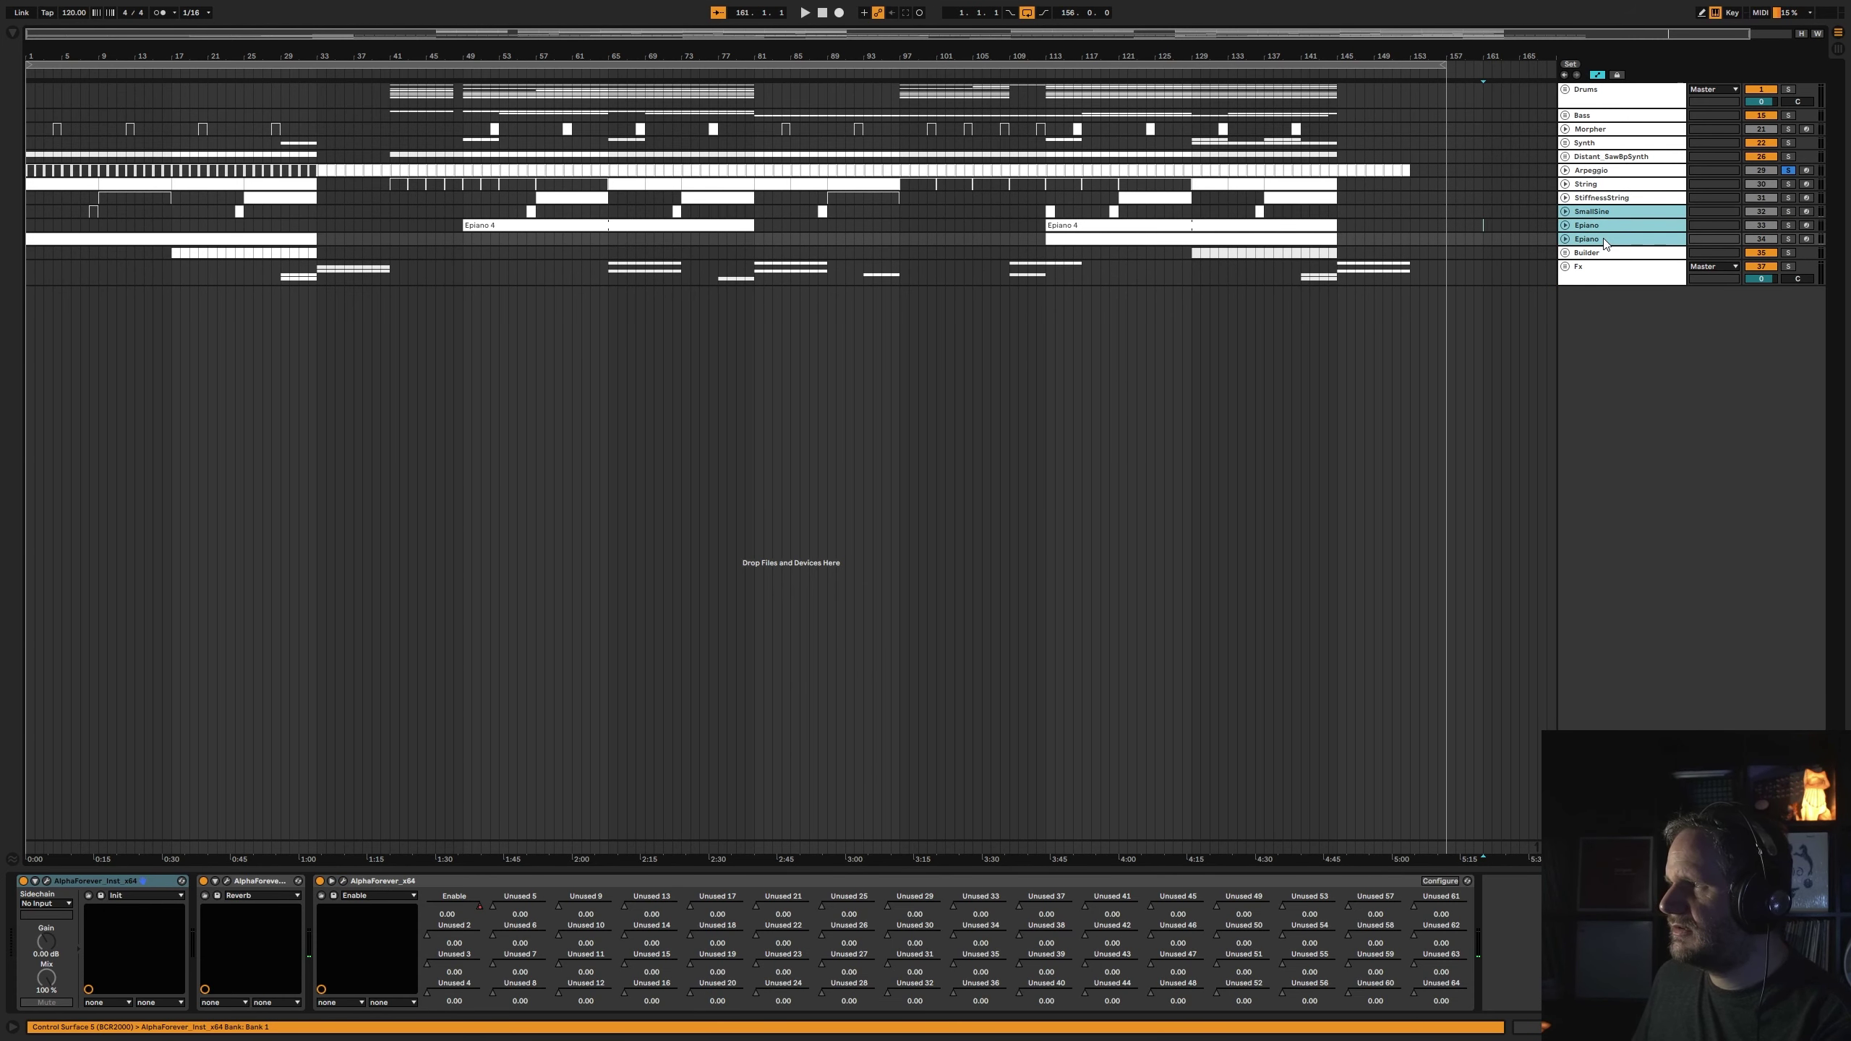
{"action": "key", "text": "ctrl+g"}
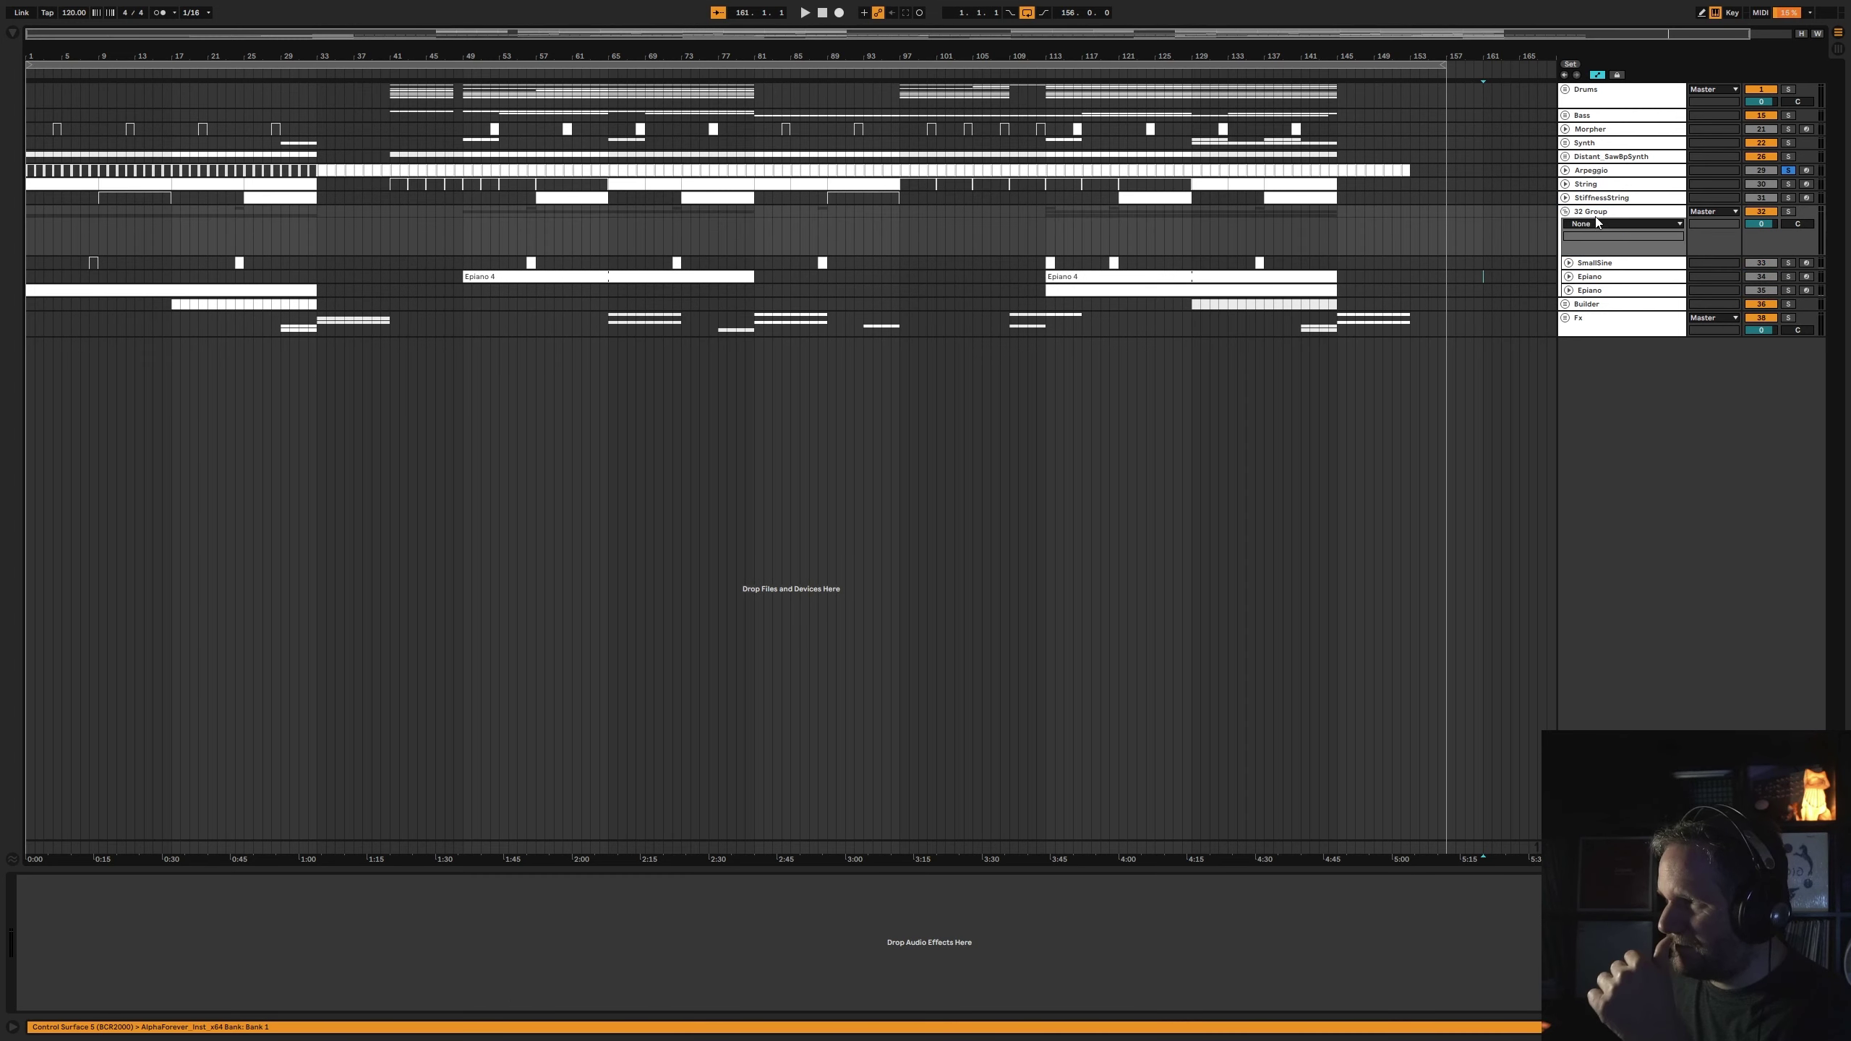
{"action": "key", "text": "ctrl+r"}
{"action": "type", "text": "s"}
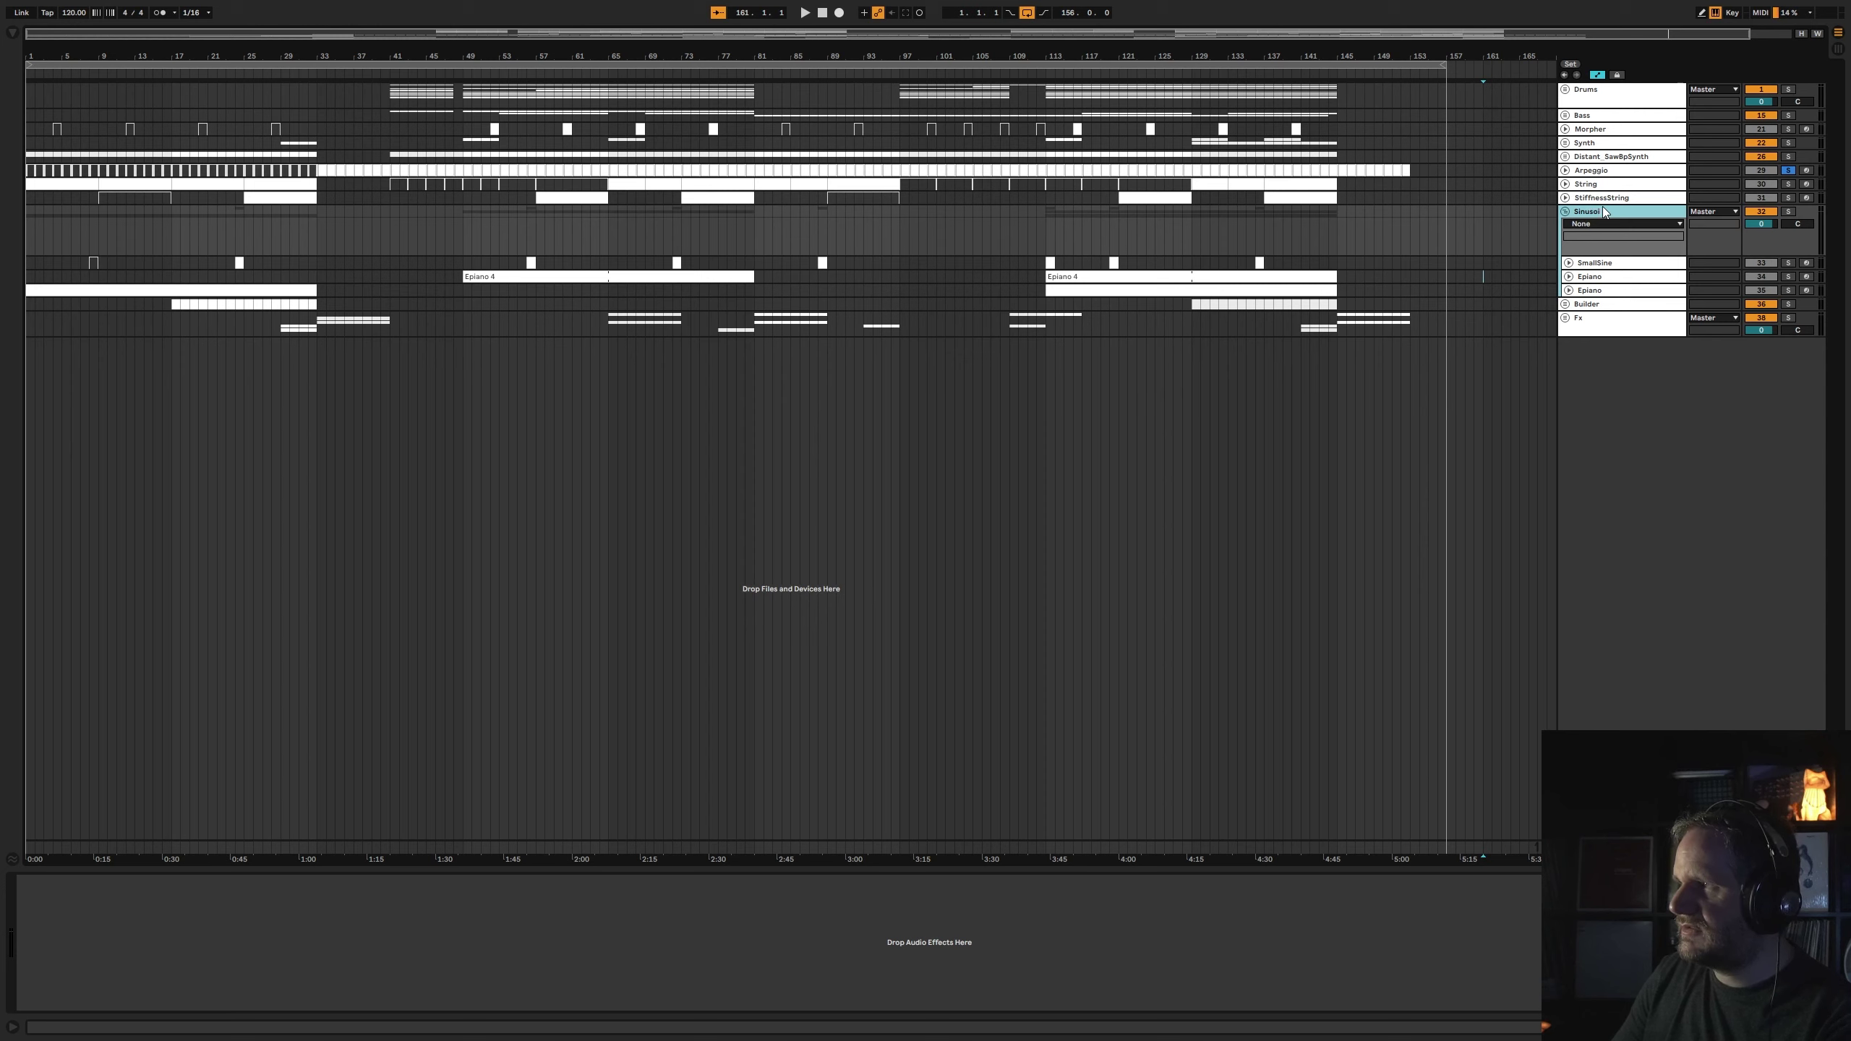
{"action": "left_click", "coordinate": [1565, 211]}
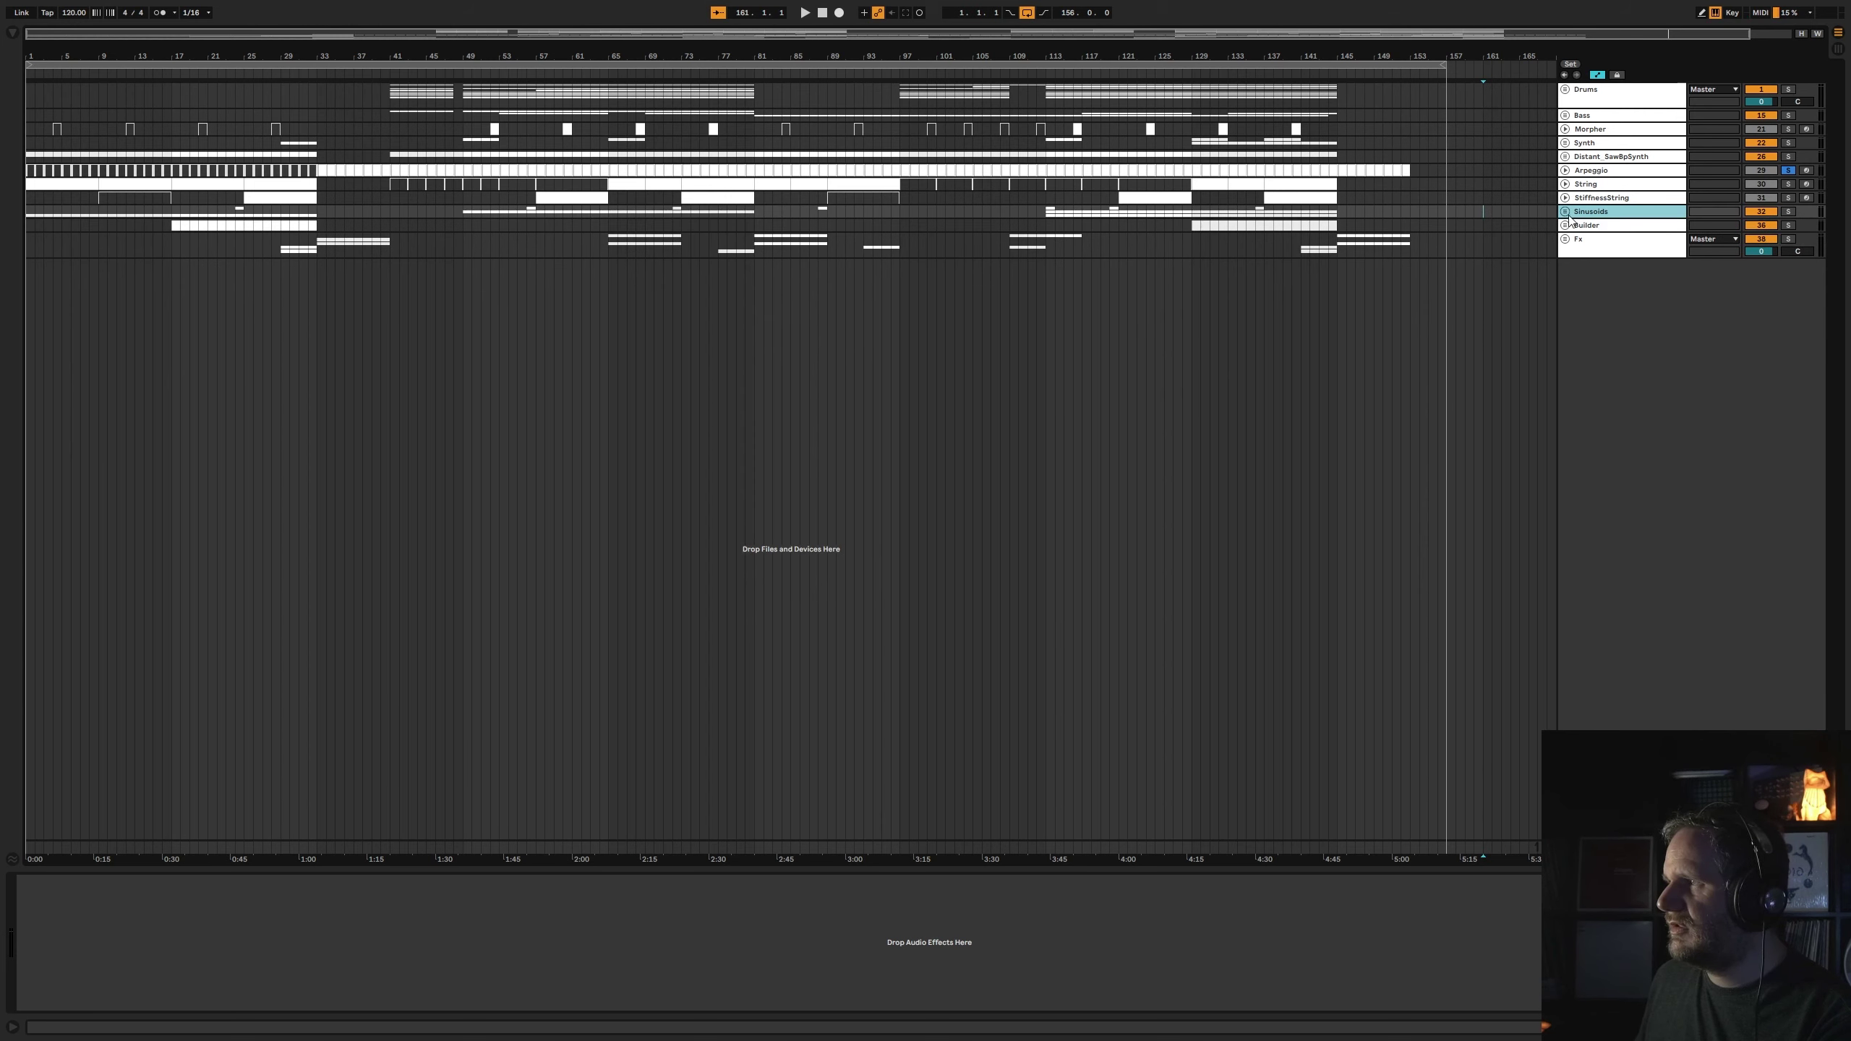
{"action": "left_click", "coordinate": [1606, 226]}
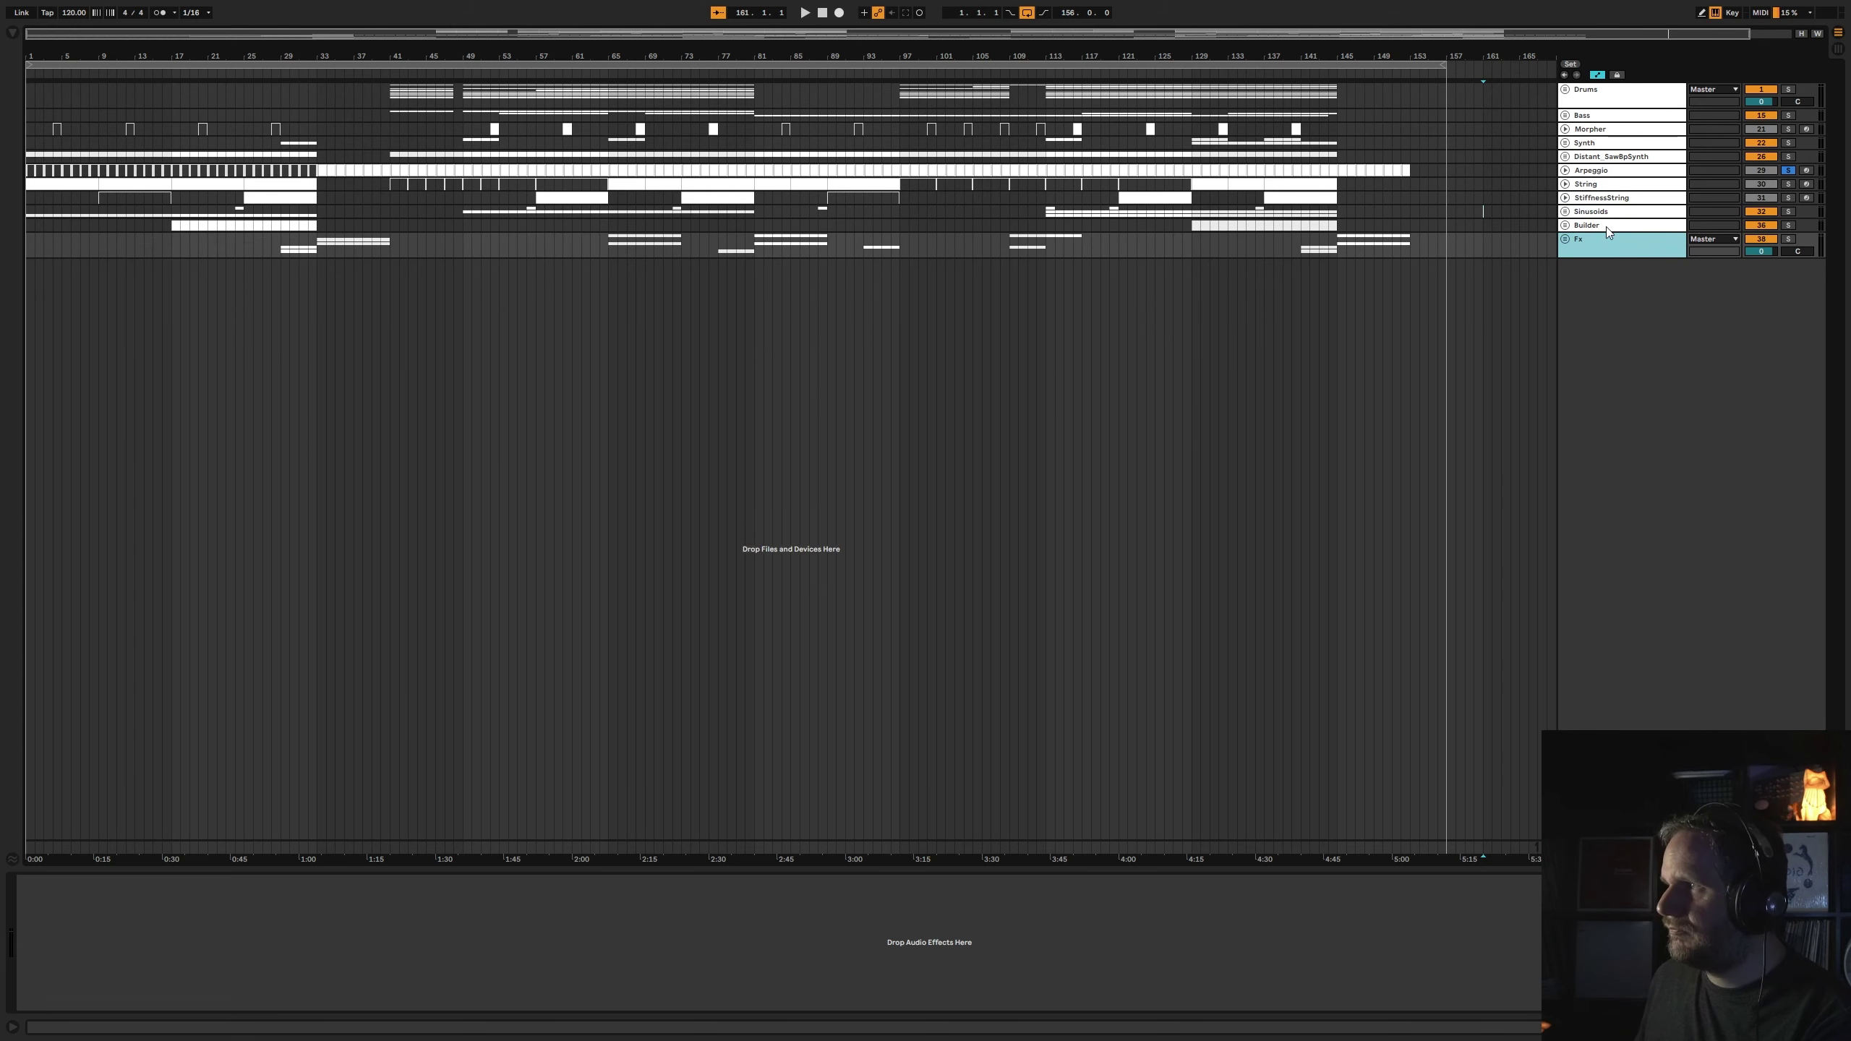
{"action": "left_click", "coordinate": [1600, 144]}
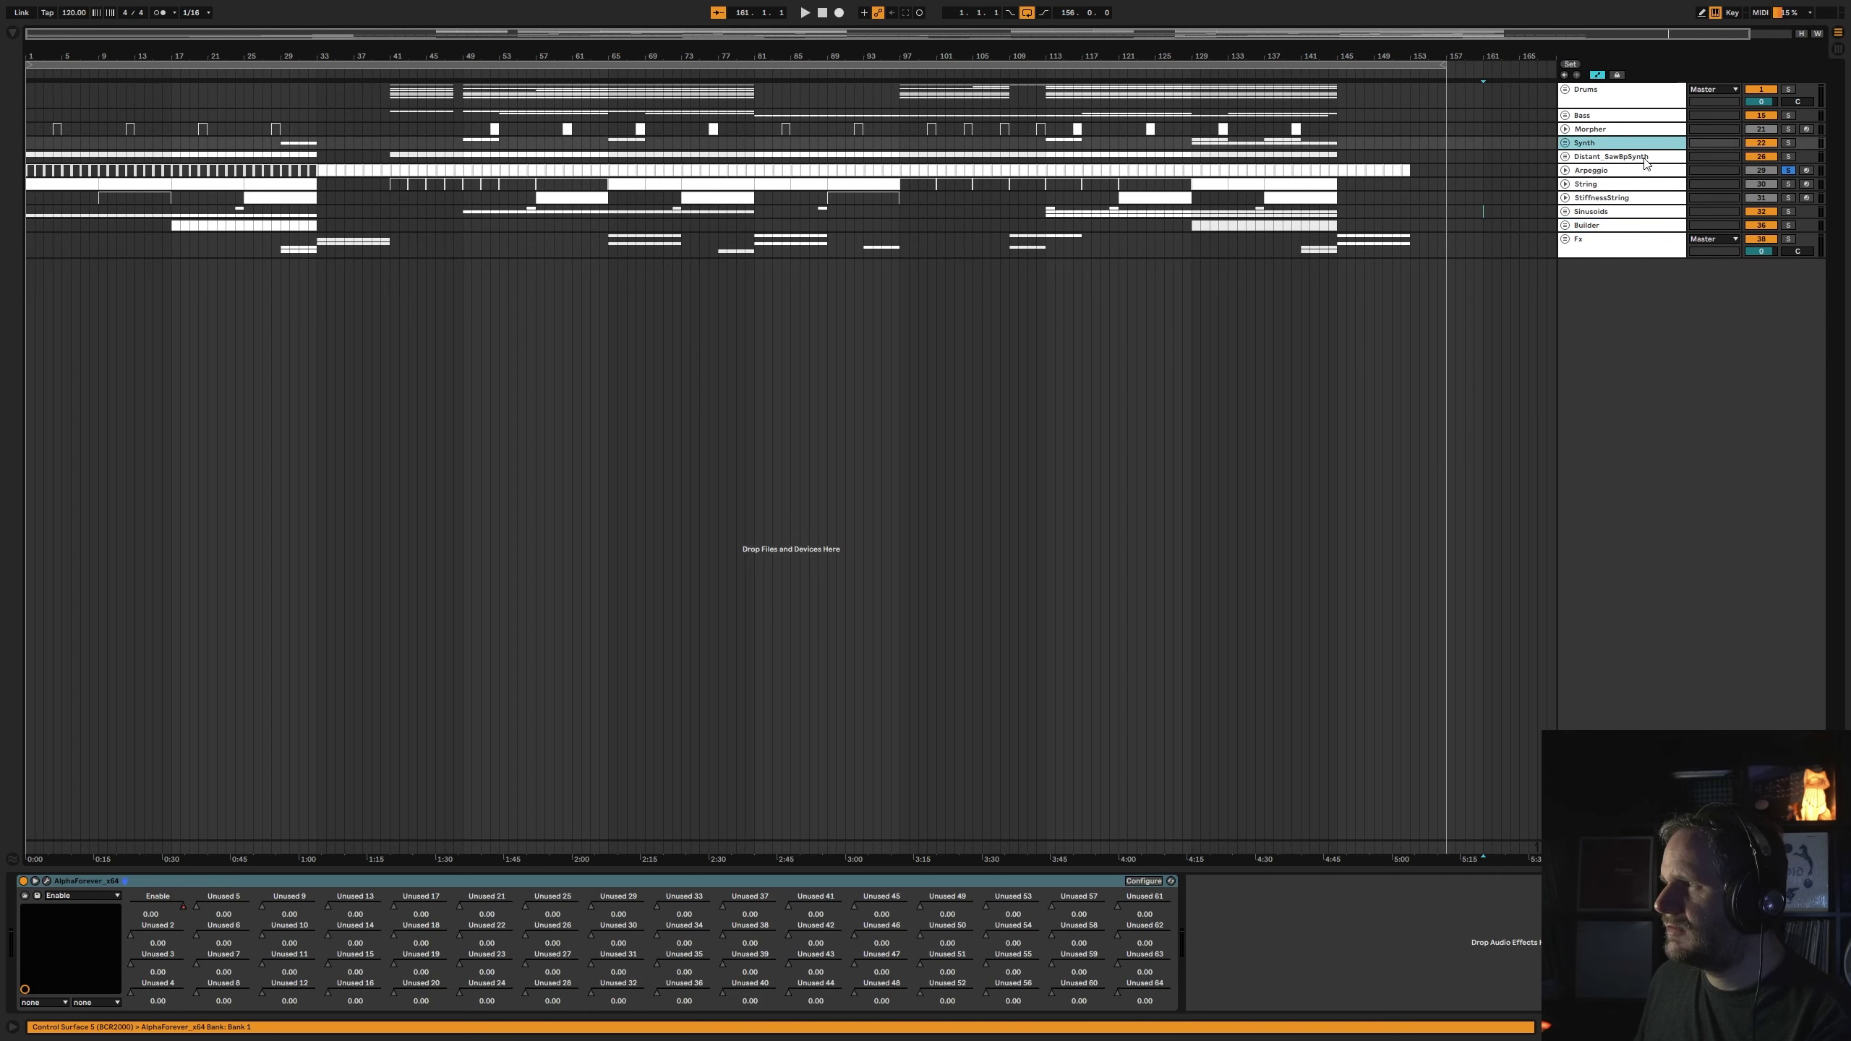
{"action": "left_click", "coordinate": [1607, 158], "text": "shift"}
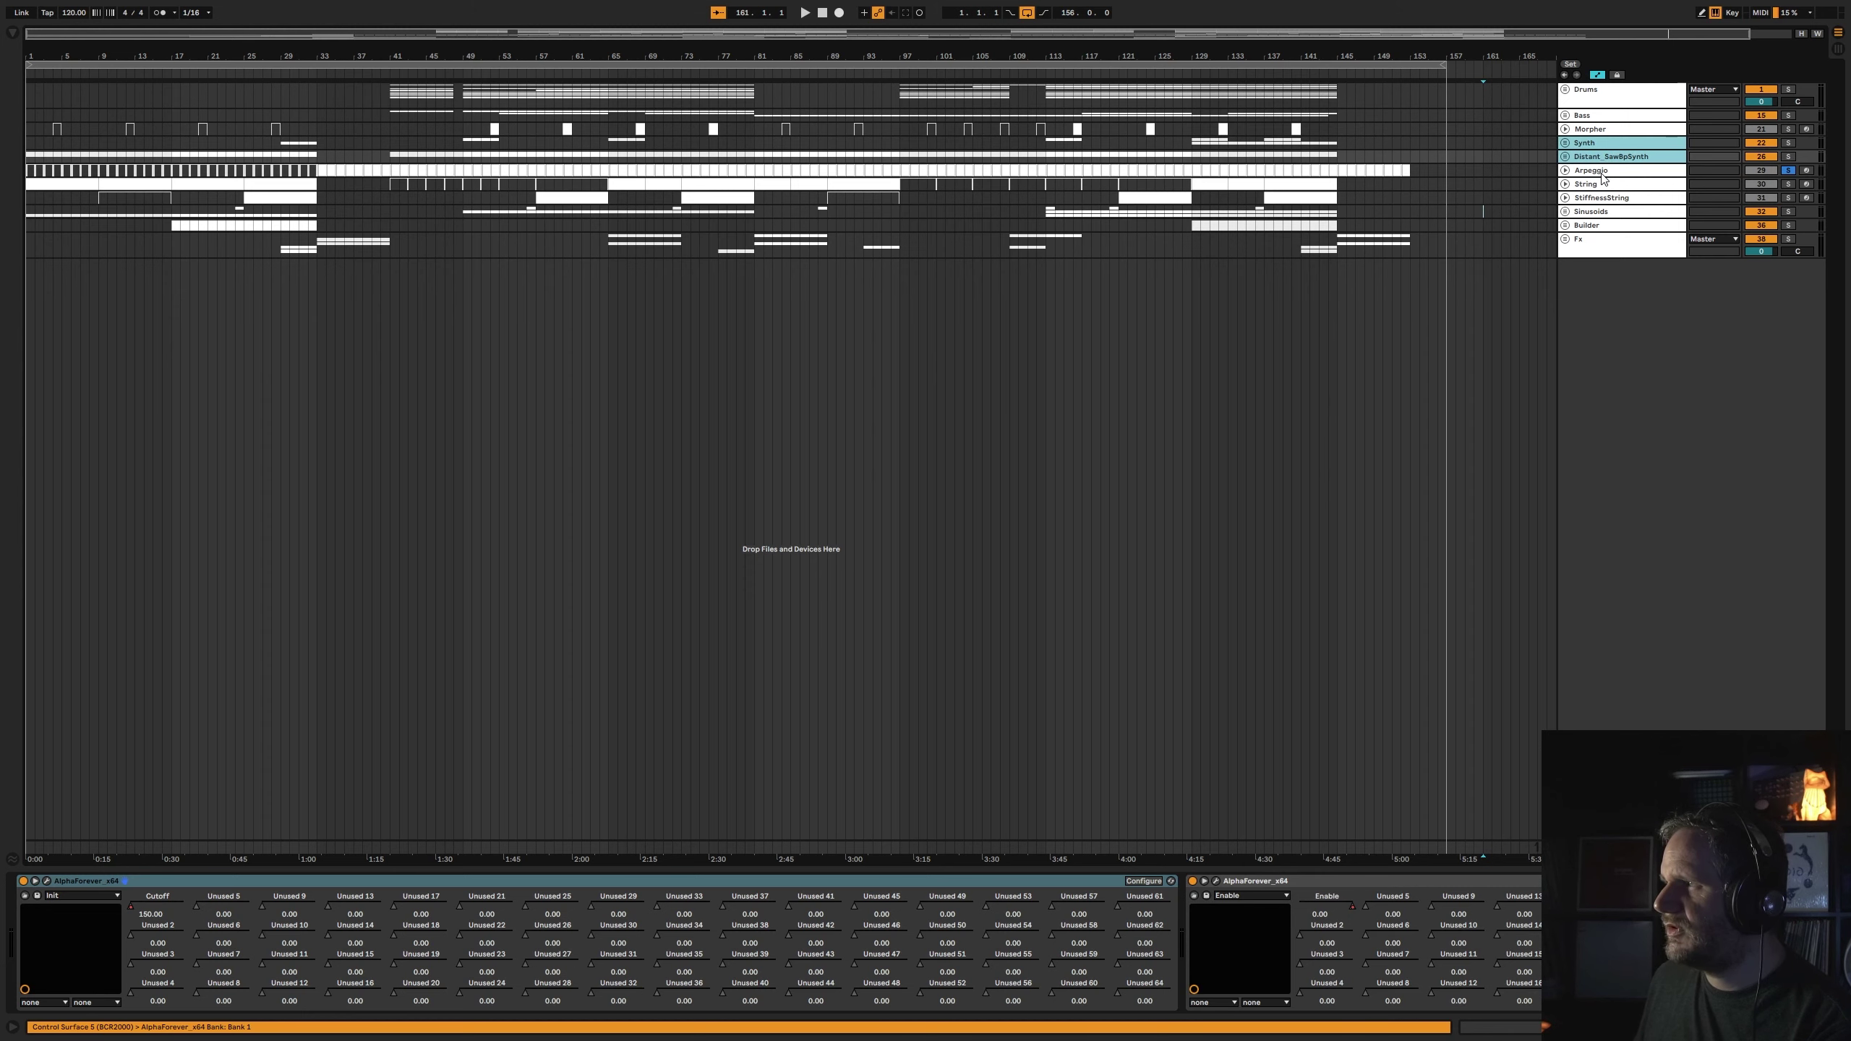
{"action": "left_click", "coordinate": [1600, 171]}
{"action": "left_click", "coordinate": [1602, 145], "text": "shift"}
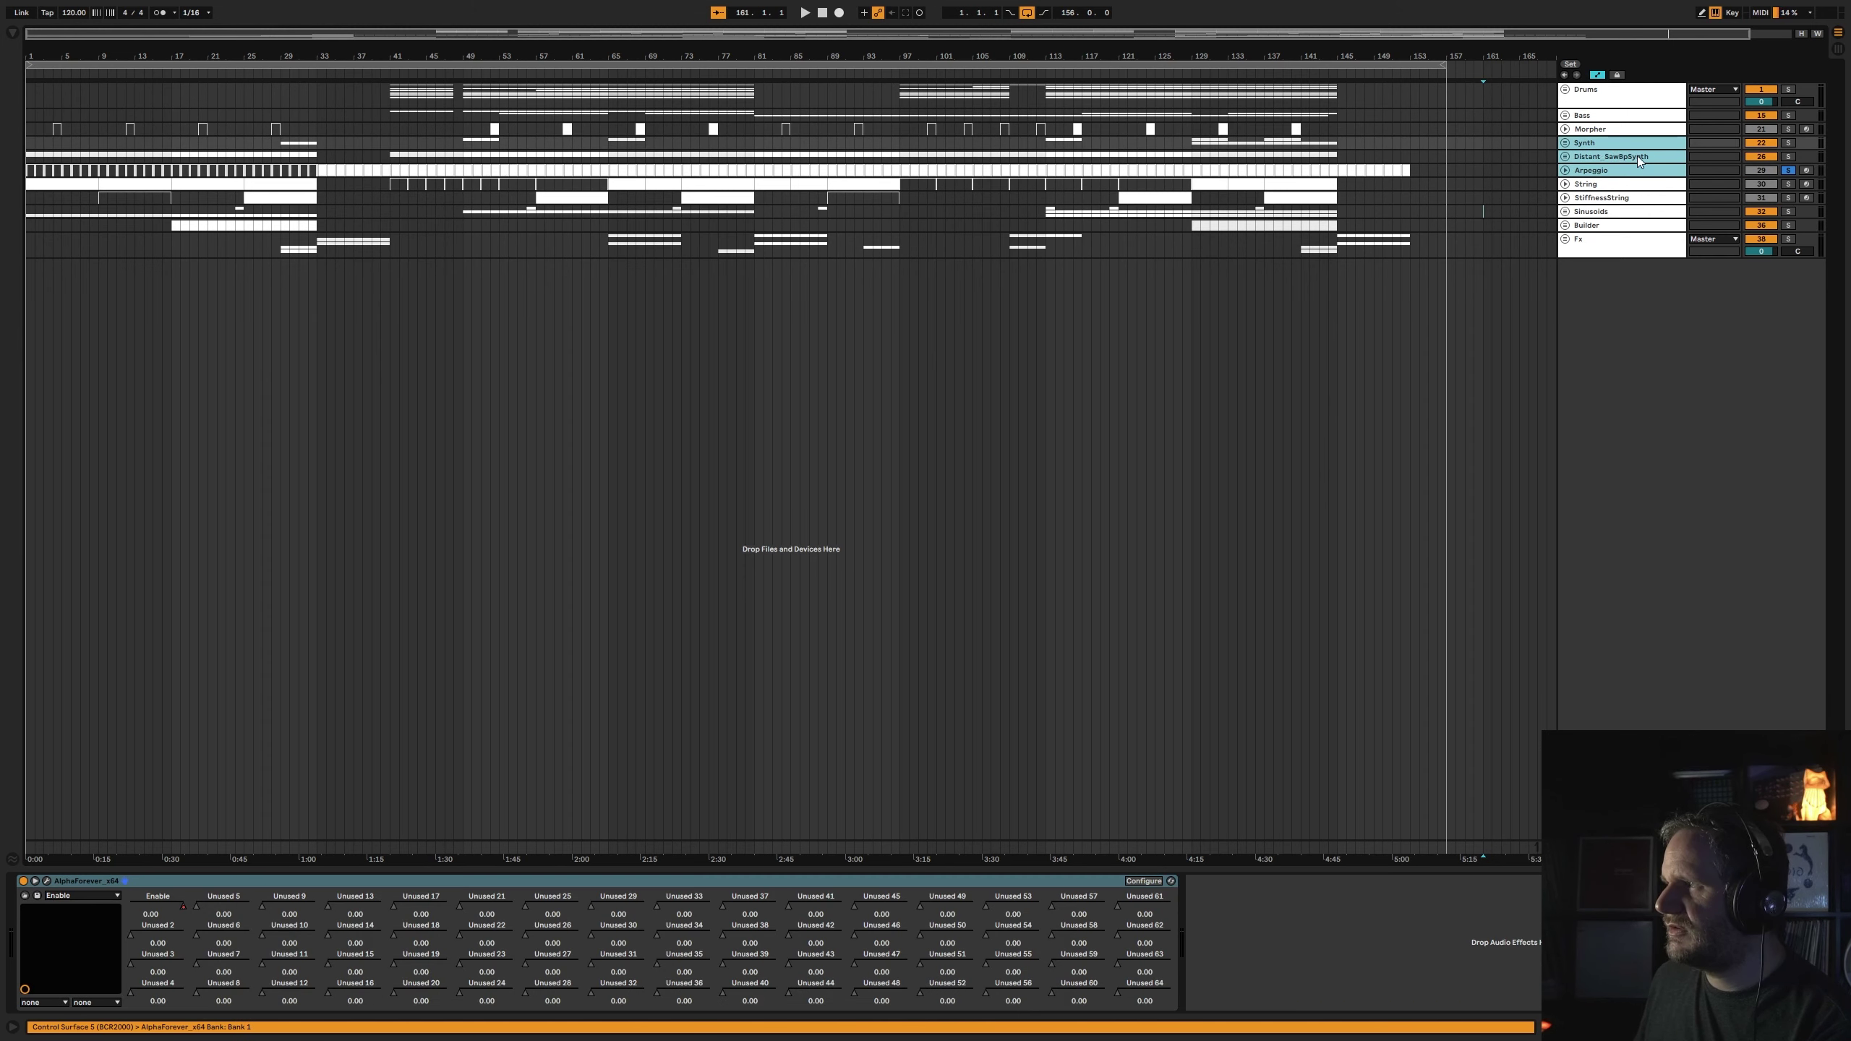
{"action": "left_click", "coordinate": [1605, 131], "text": "shift"}
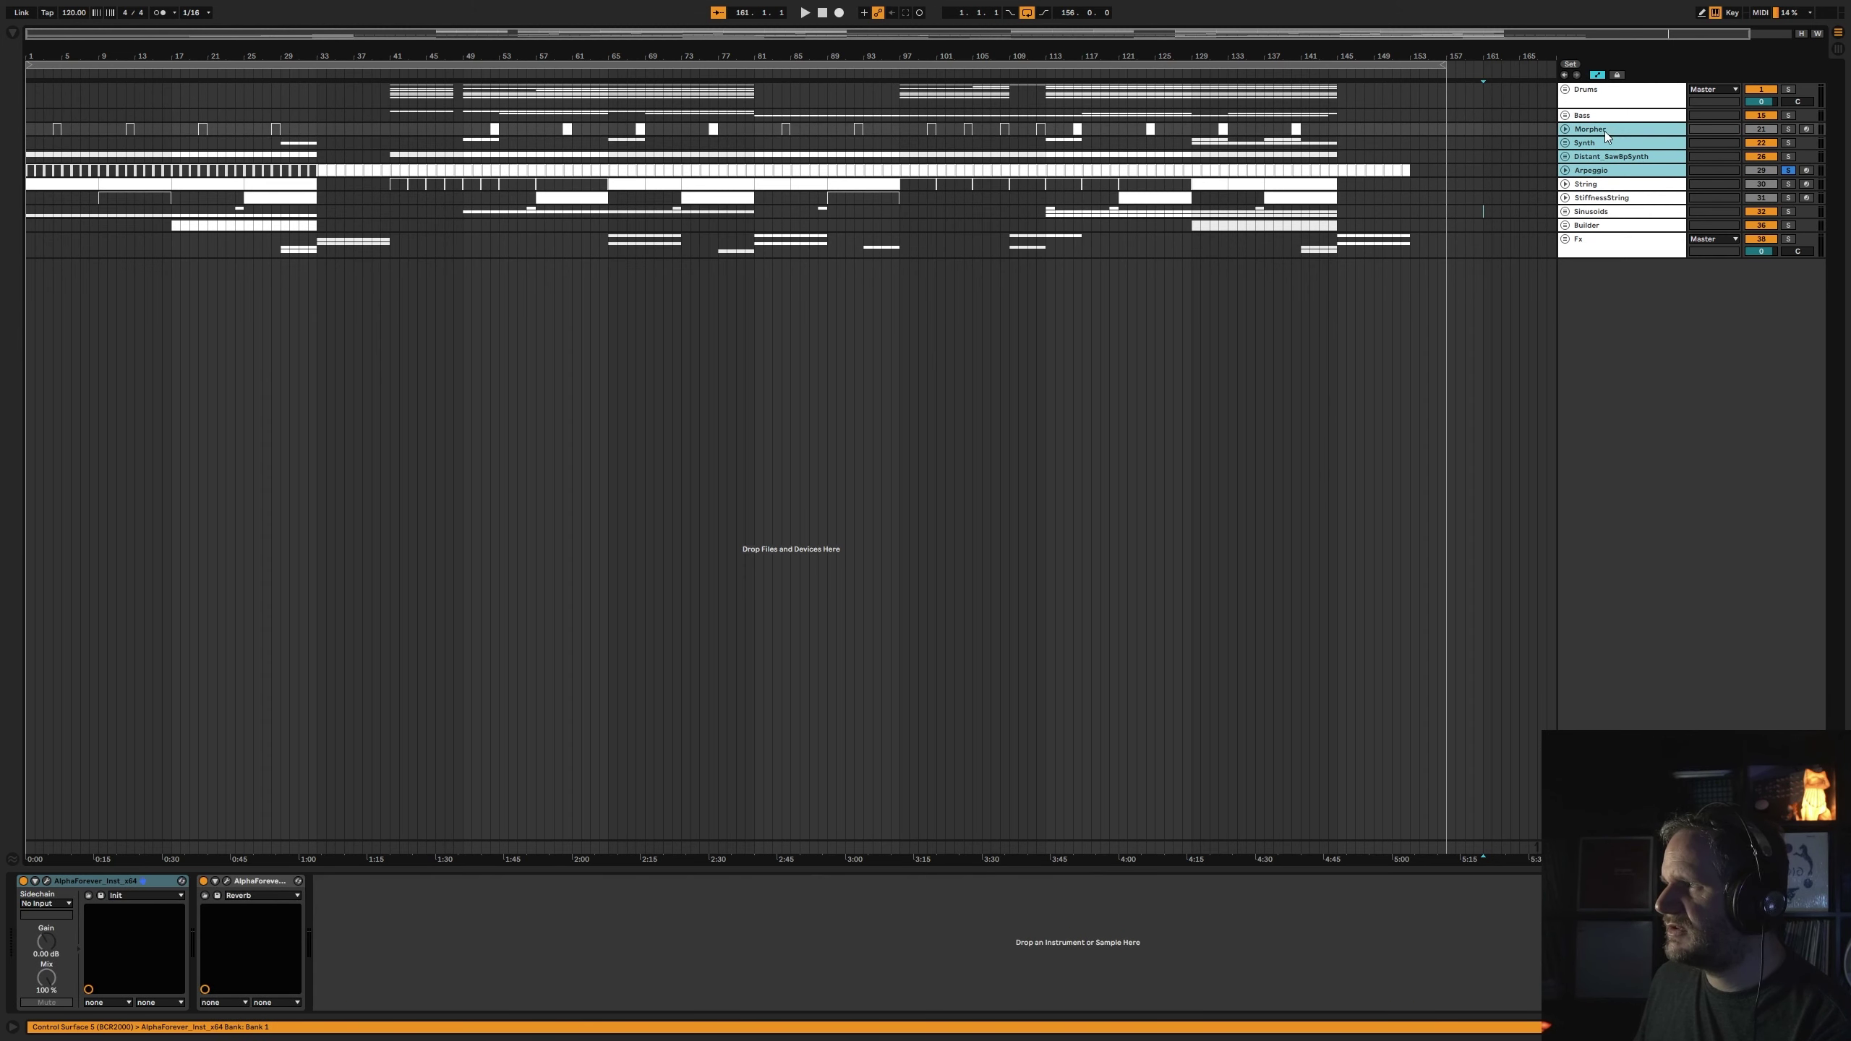
{"action": "left_click", "coordinate": [1613, 200], "text": "ctrl"}
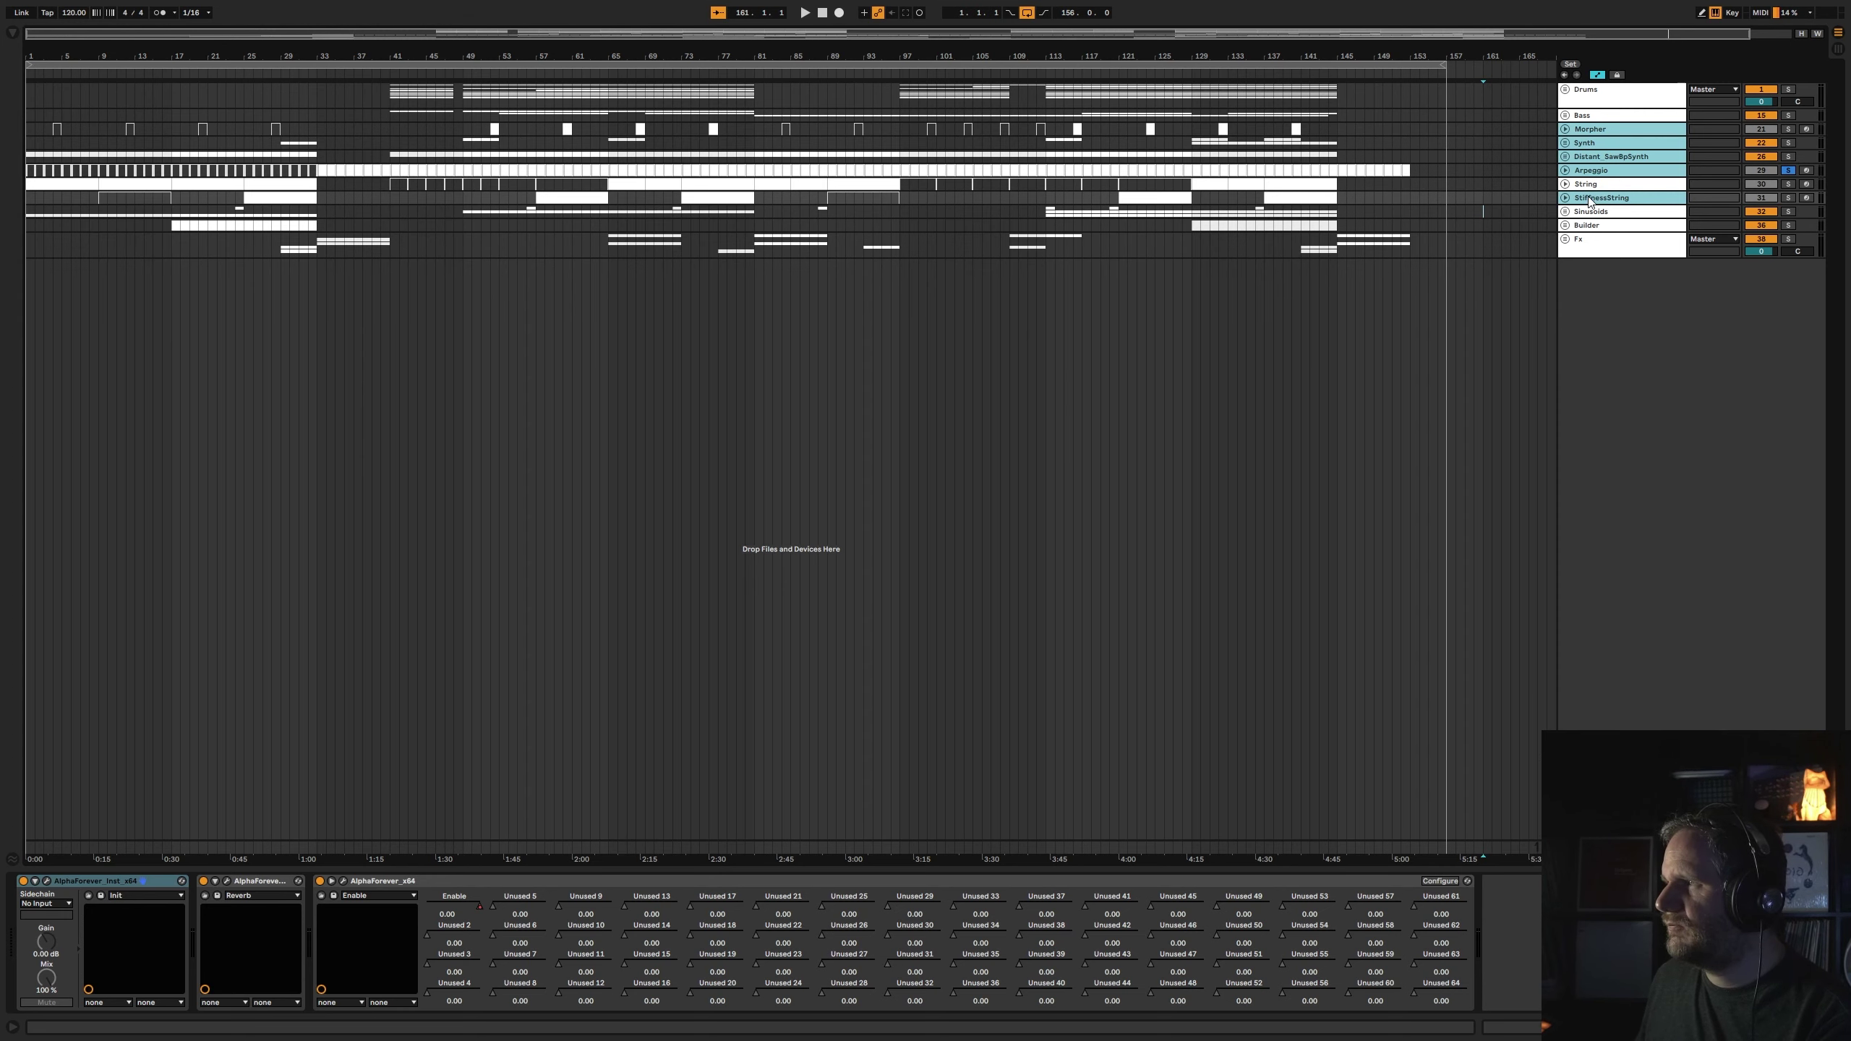
{"action": "left_click", "coordinate": [1590, 184]}
{"action": "left_click", "coordinate": [1593, 198]}
{"action": "left_click", "coordinate": [1591, 183]}
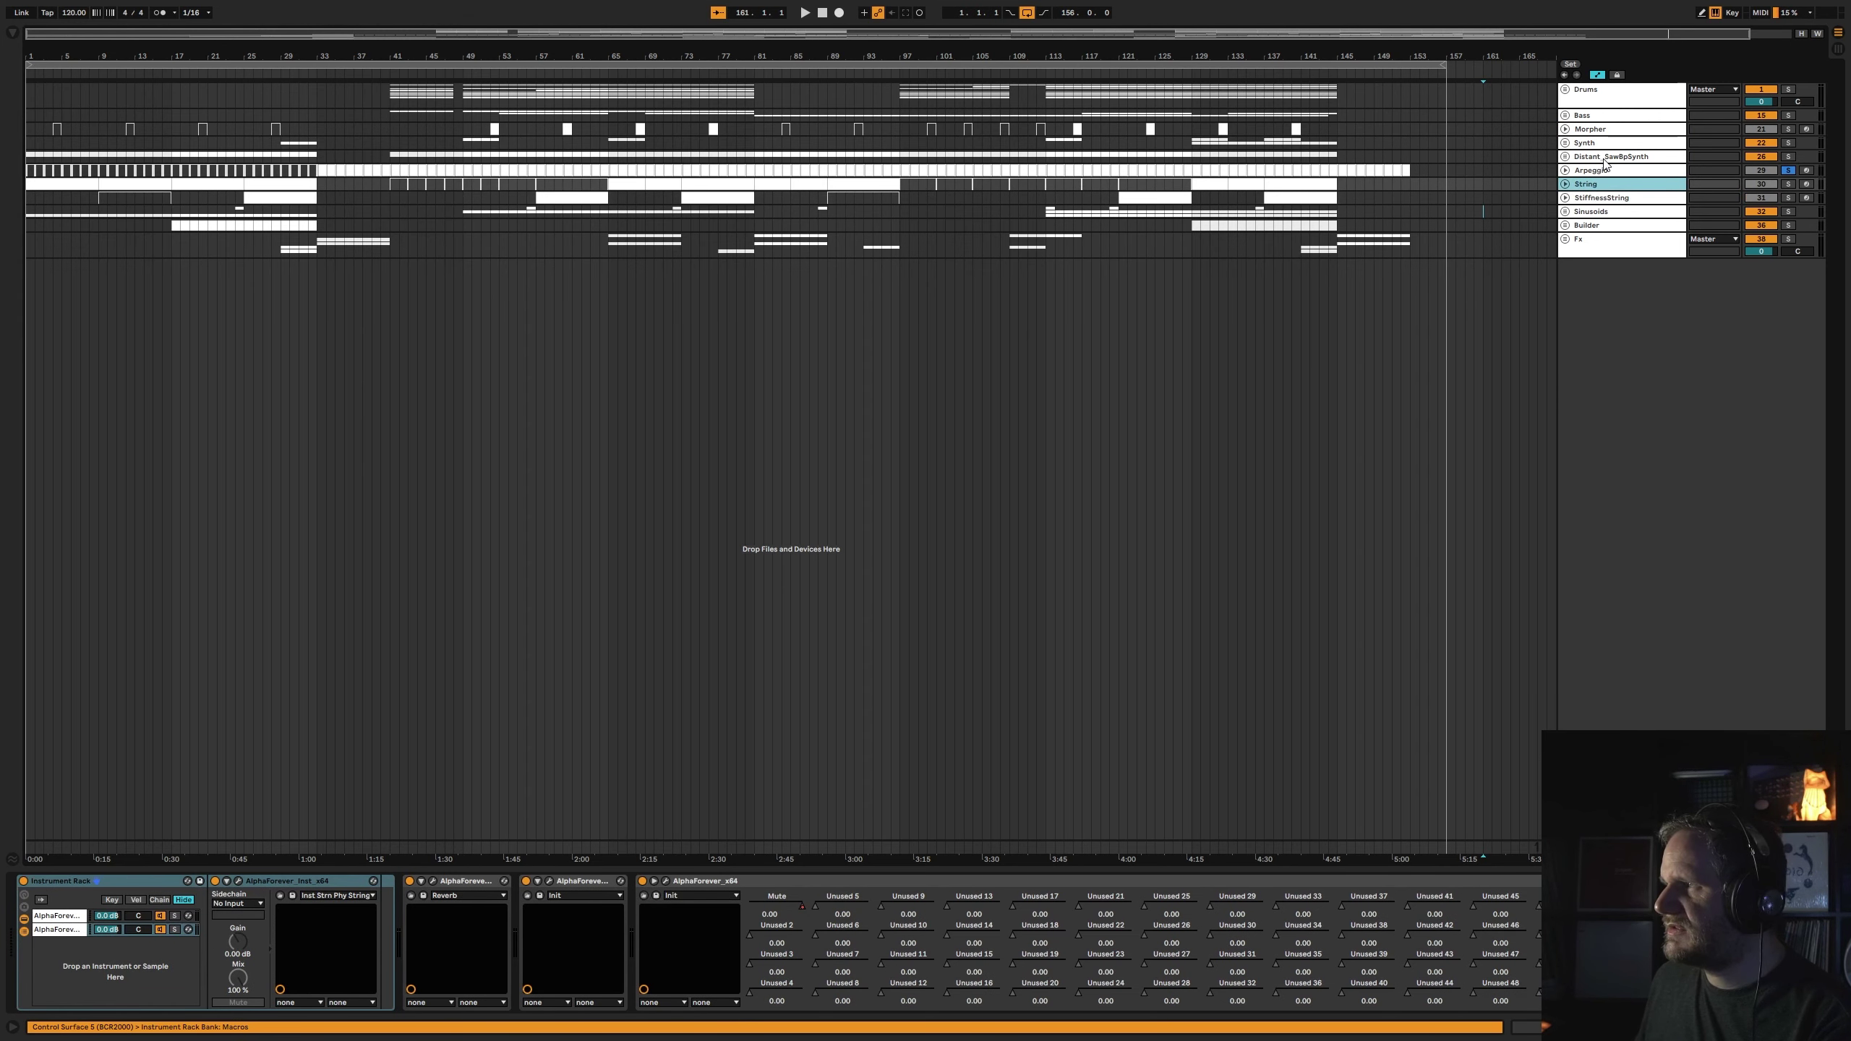
{"action": "left_click", "coordinate": [1603, 198], "text": "shift"}
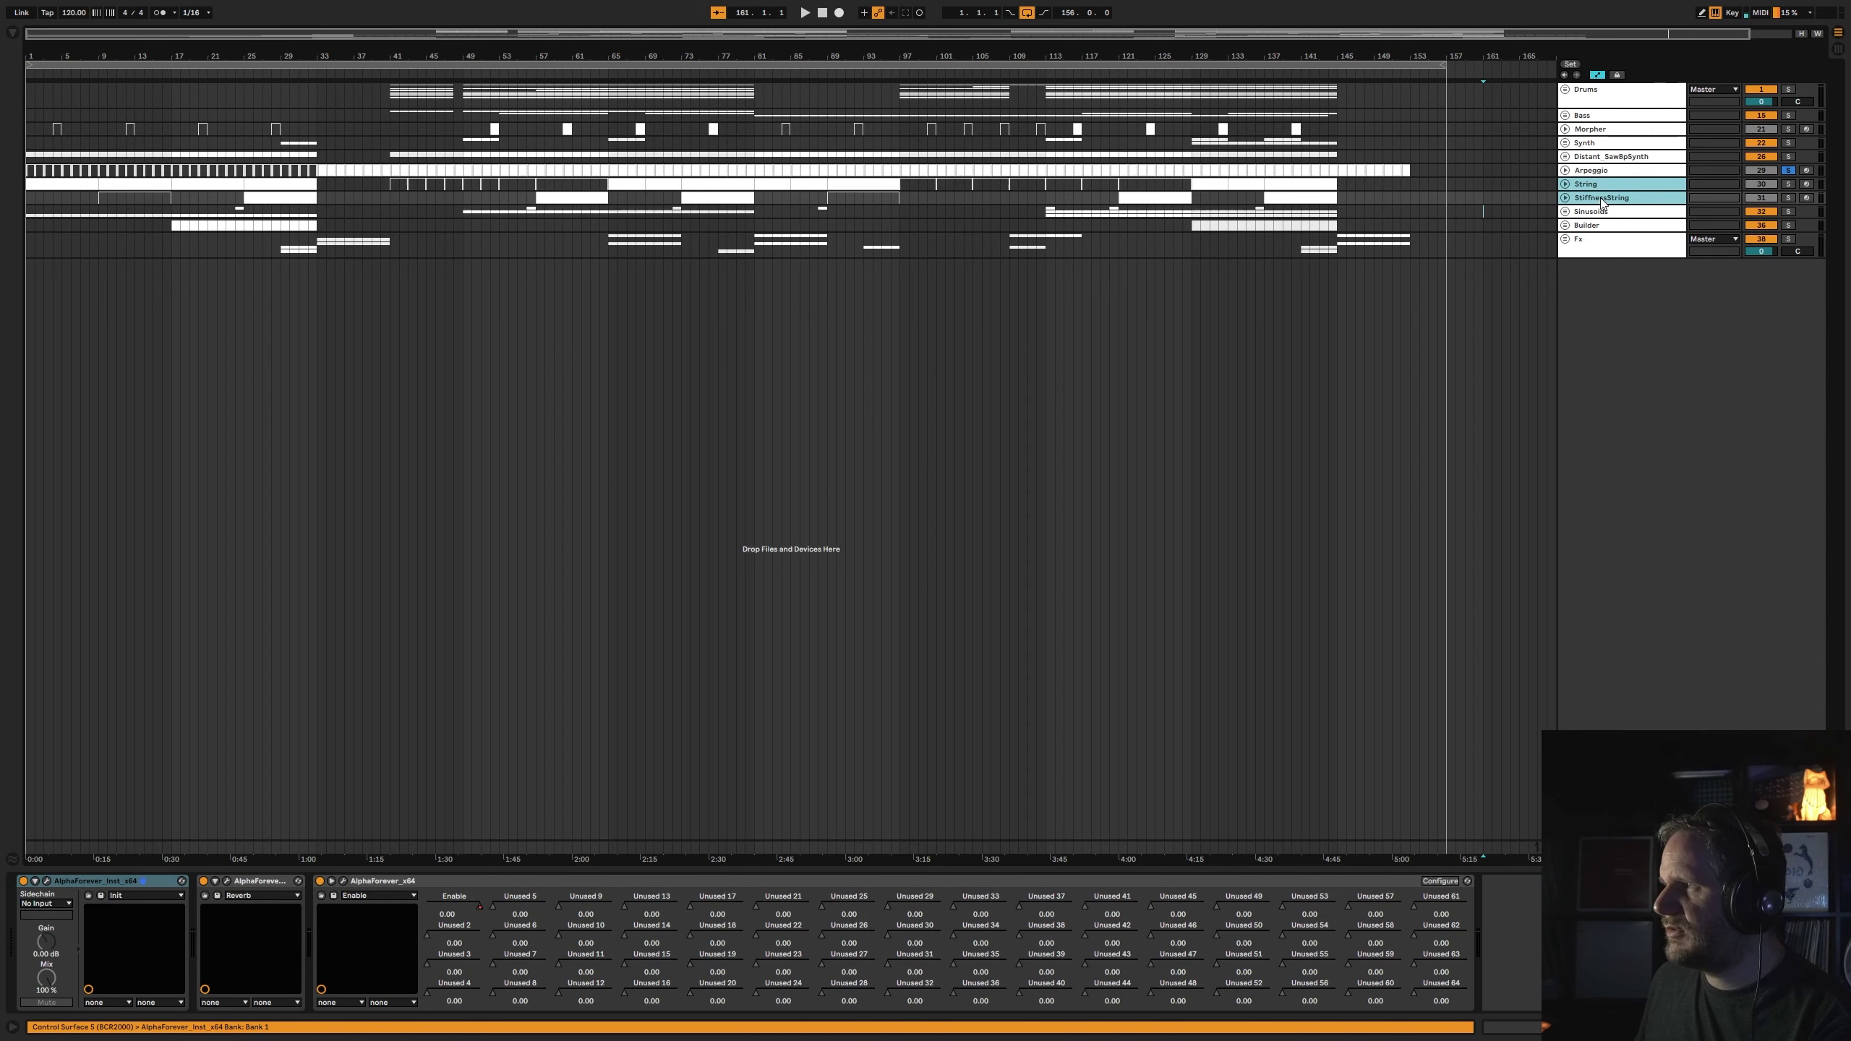
{"action": "left_click", "coordinate": [1597, 144]}
- Unfold Morpher, audition it in solo from around bar 116, clear the solo and fold the track
{"action": "left_click", "coordinate": [1602, 130]}
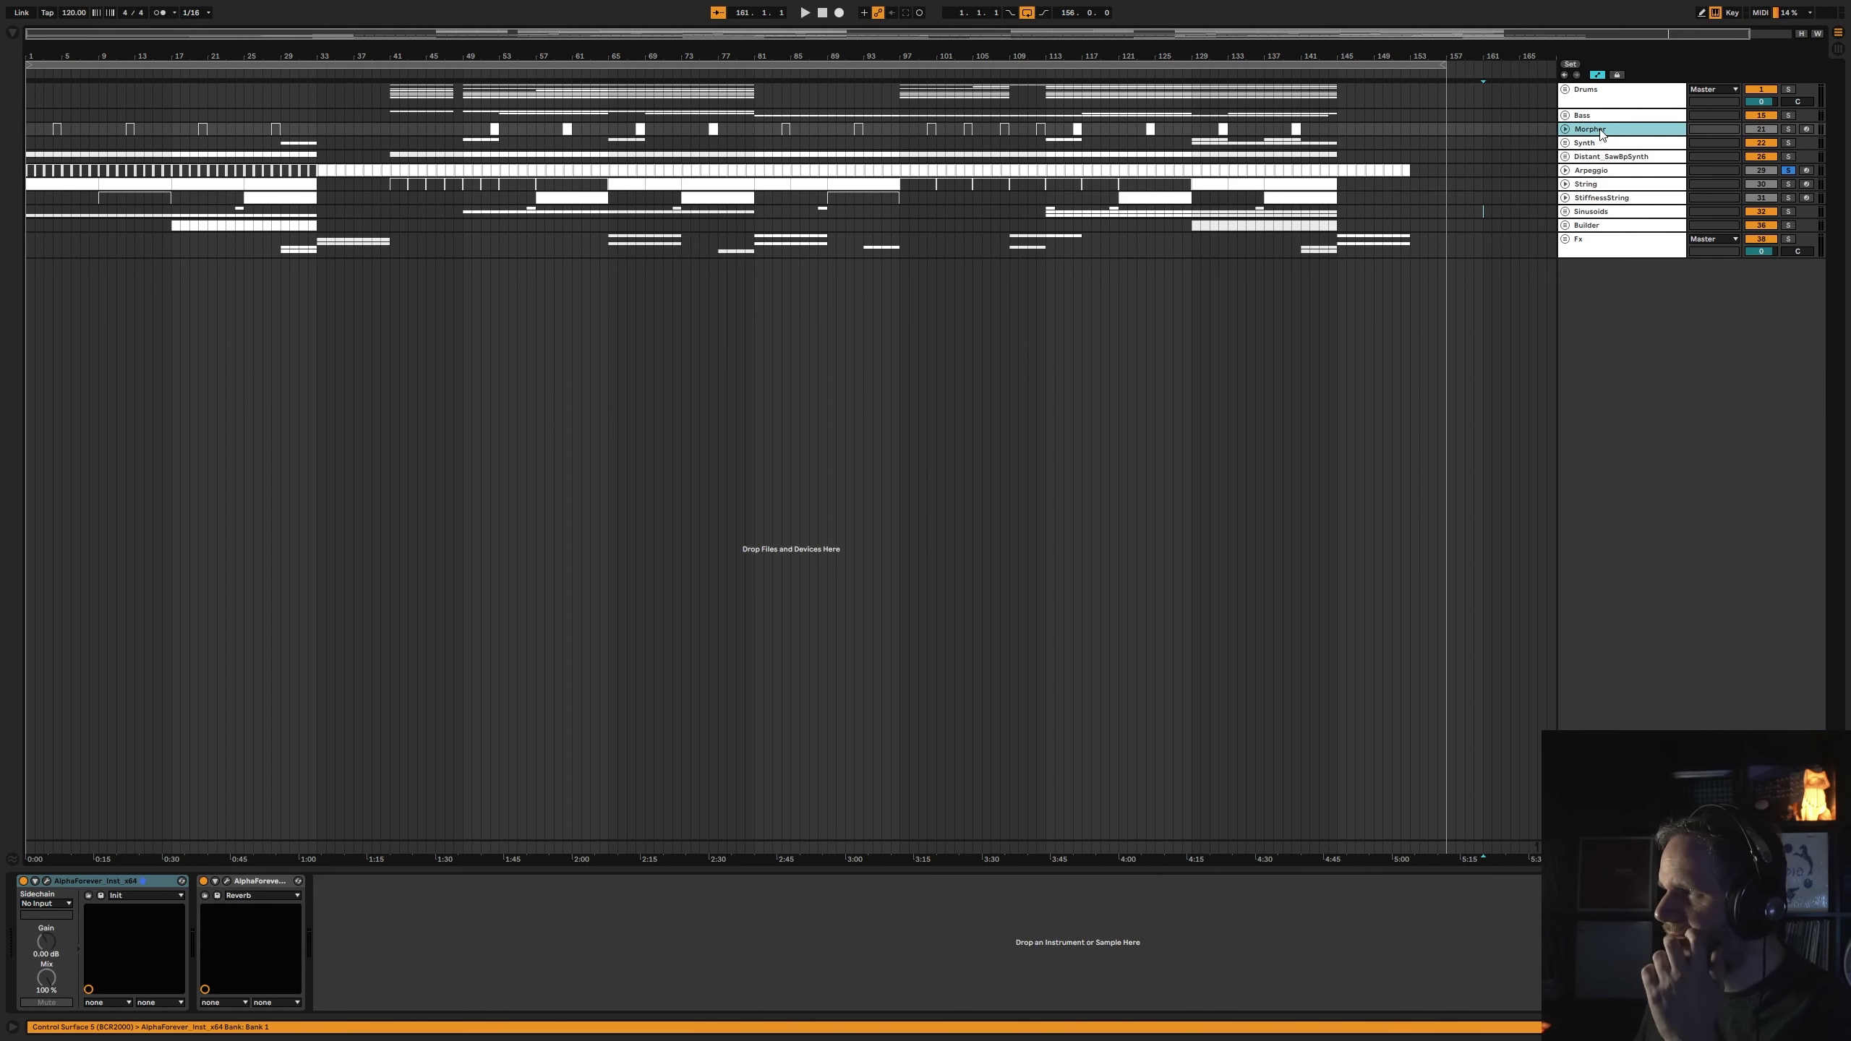
{"action": "left_click", "coordinate": [1565, 129]}
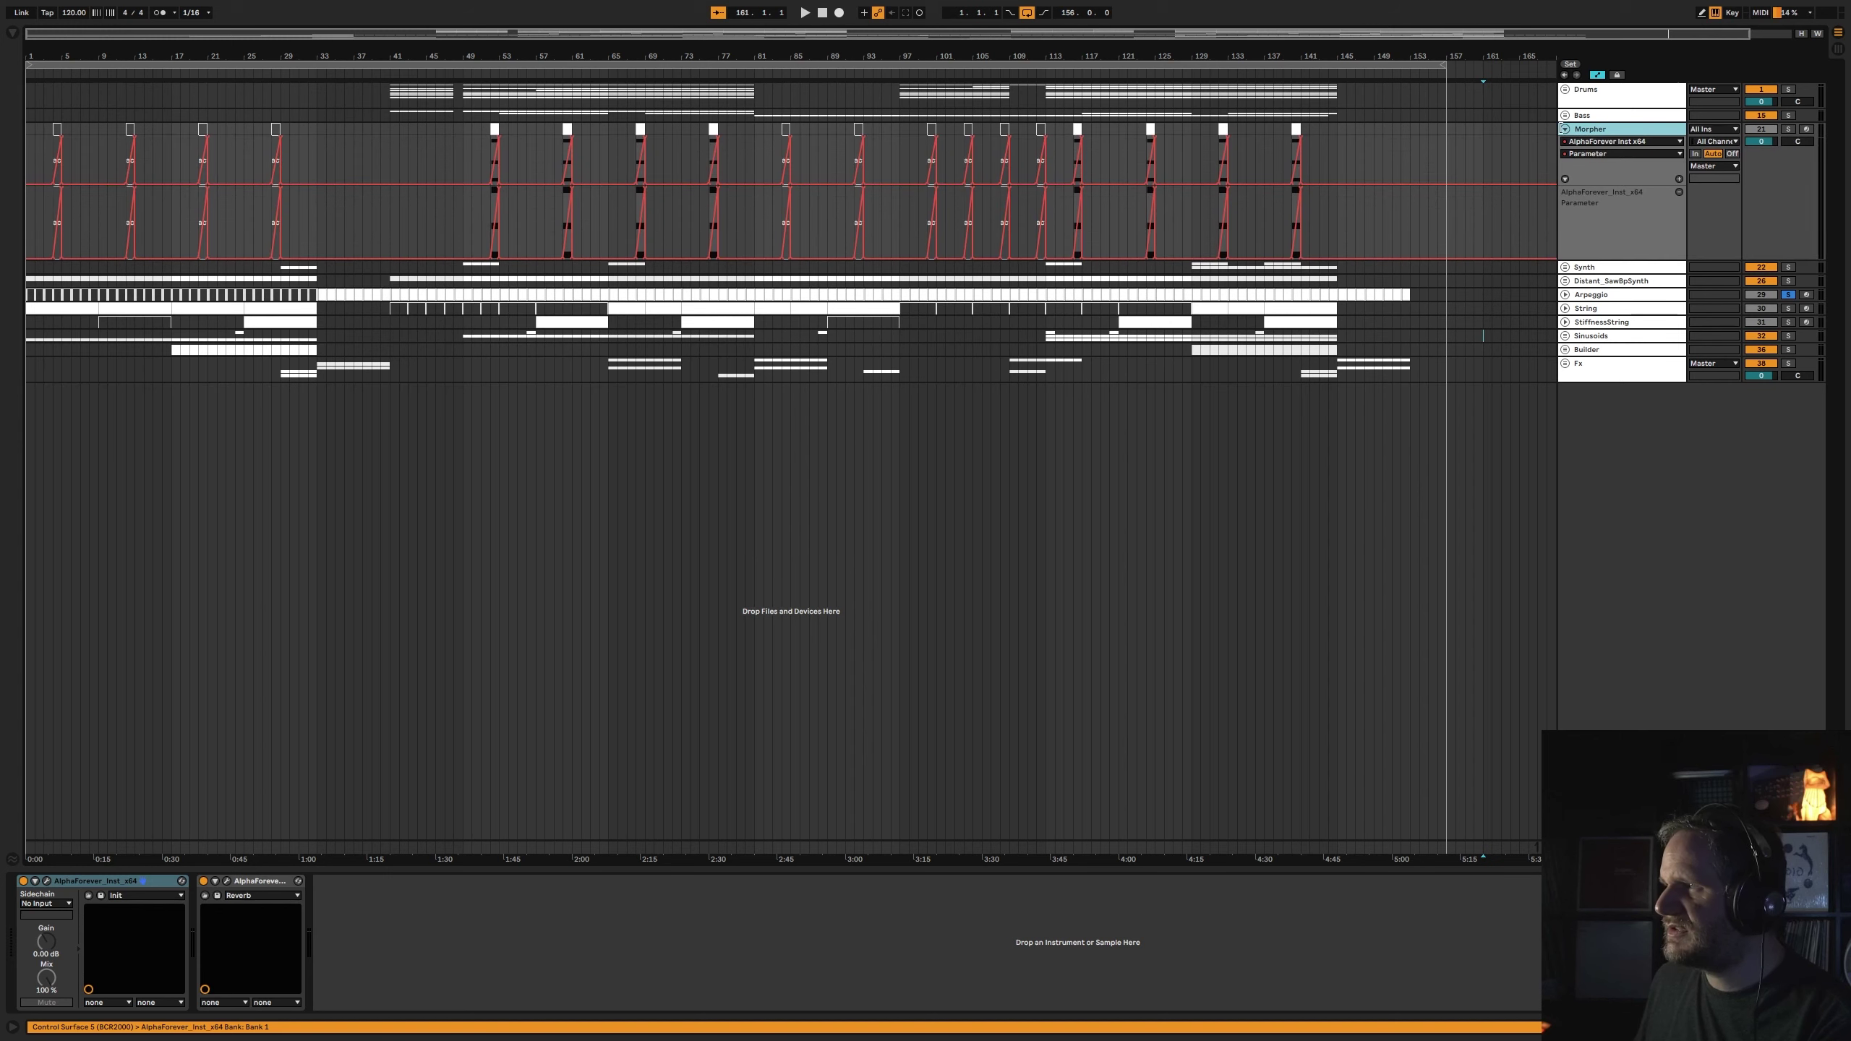
{"action": "left_click", "coordinate": [1076, 65]}
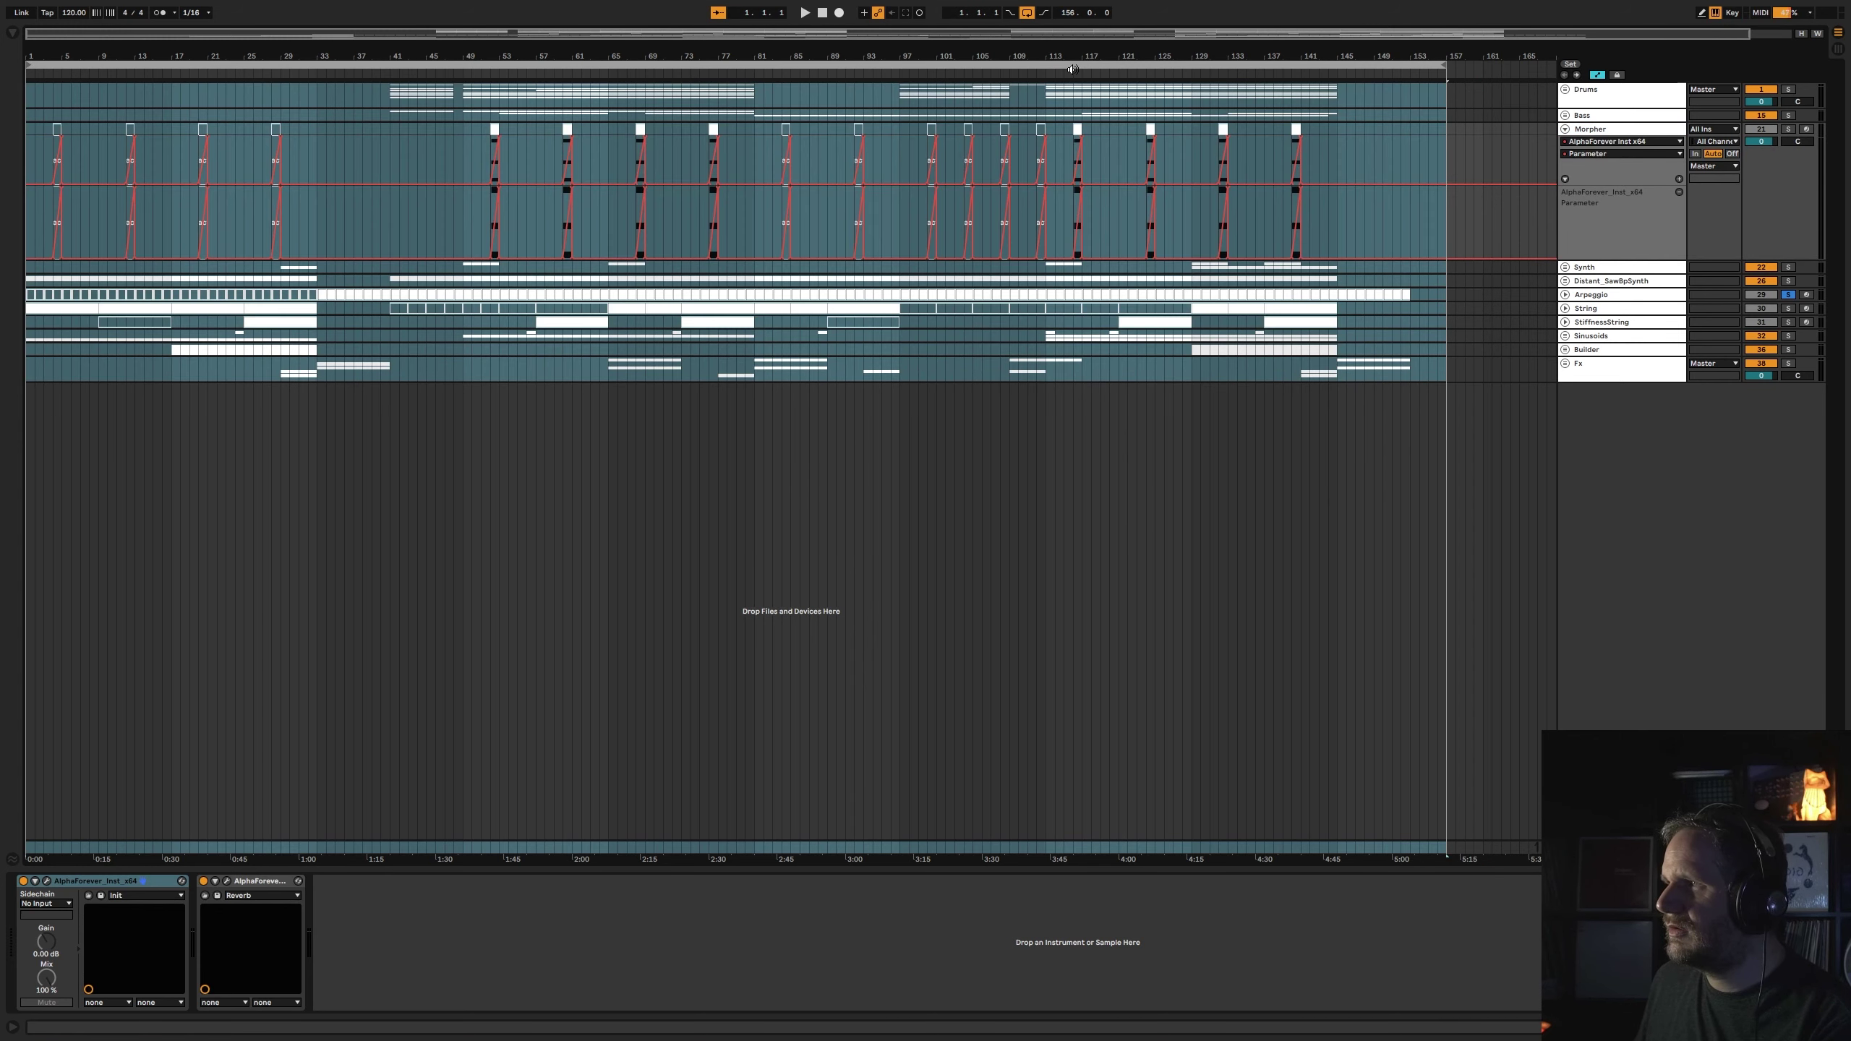
{"action": "left_click", "coordinate": [1073, 70]}
{"action": "left_click", "coordinate": [1149, 522]}
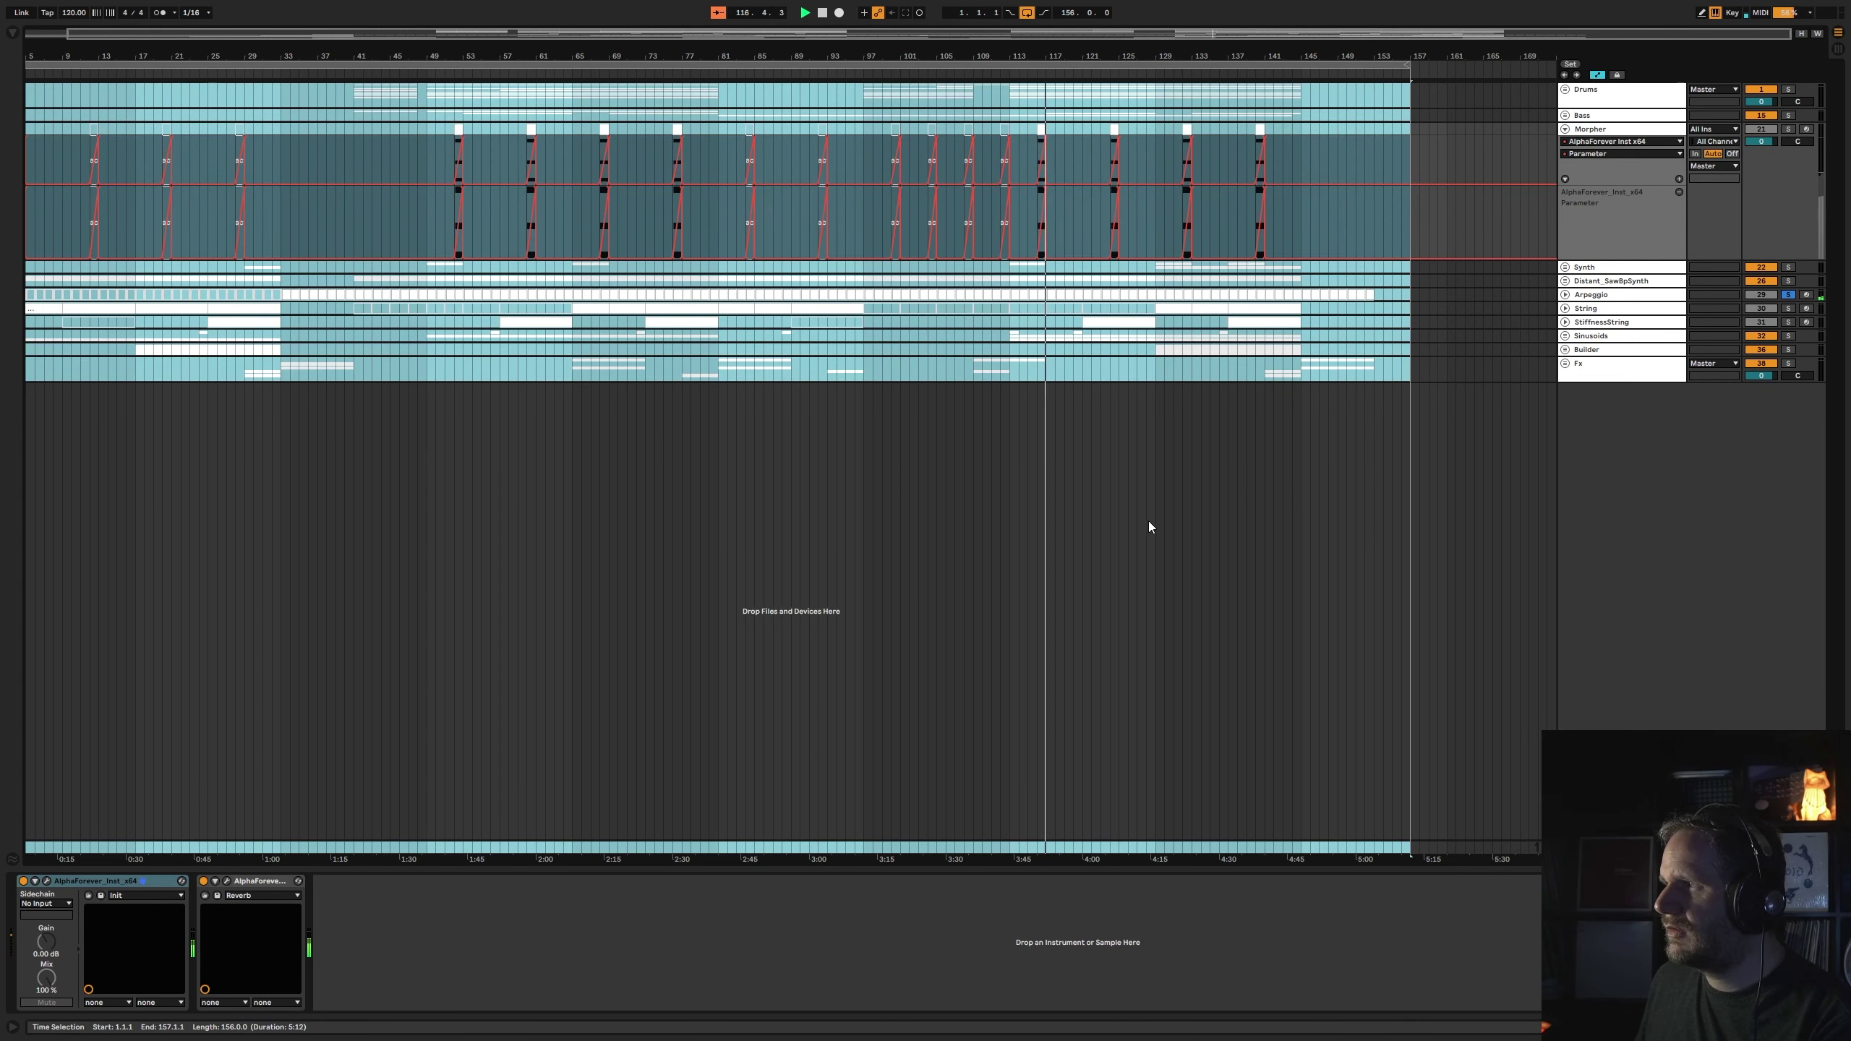
{"action": "left_click", "coordinate": [1155, 519]}
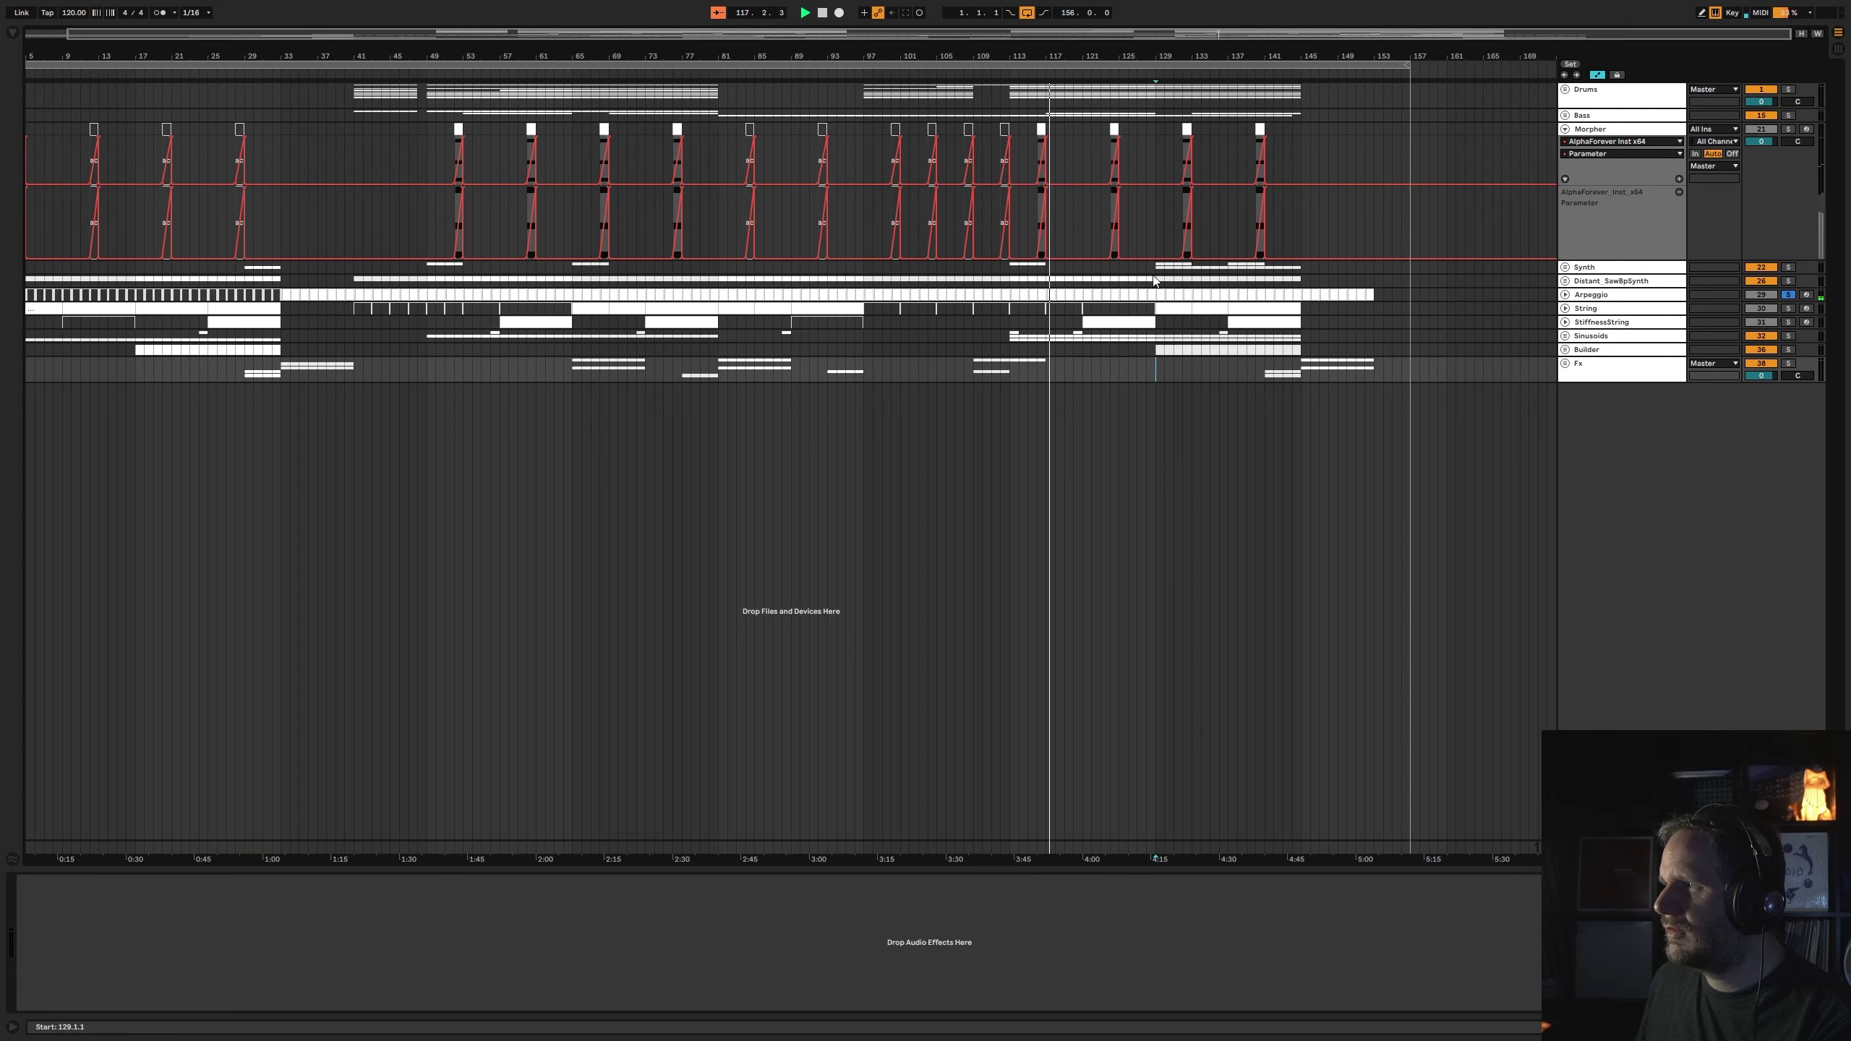
{"action": "left_click", "coordinate": [1034, 74]}
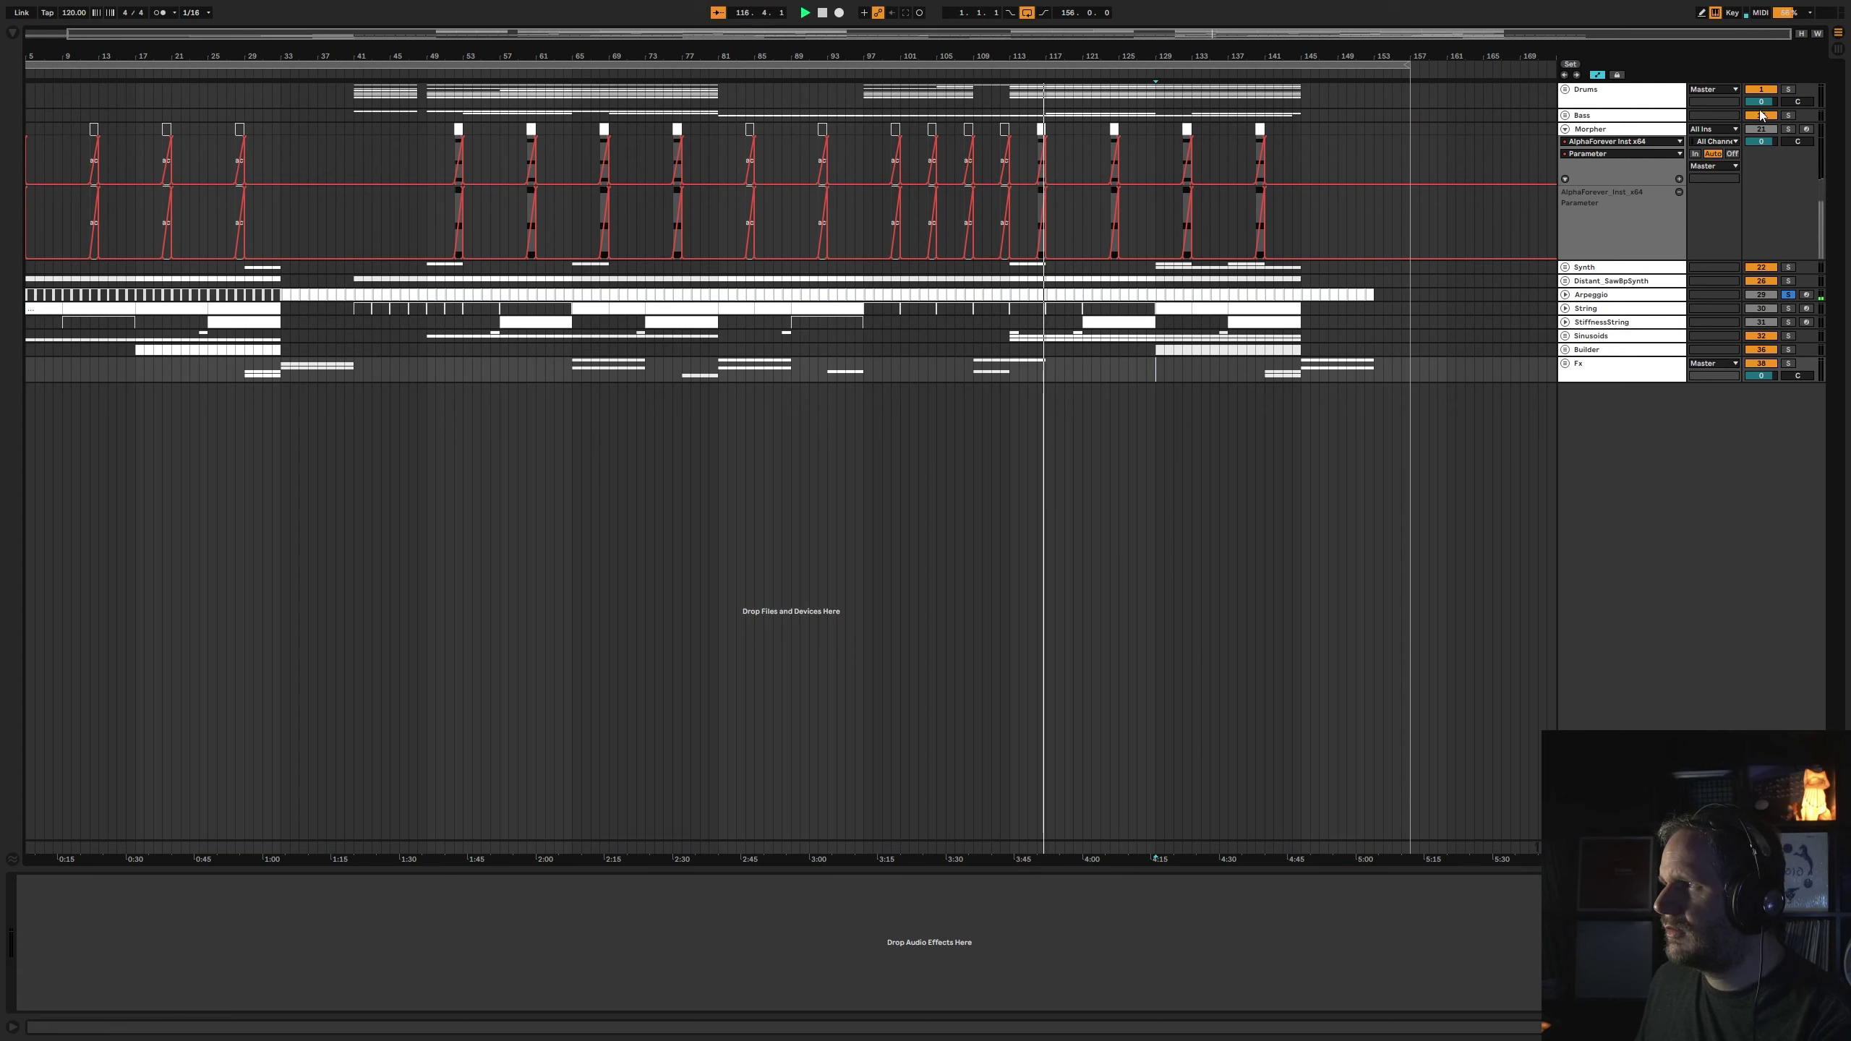
{"action": "left_click", "coordinate": [1787, 128]}
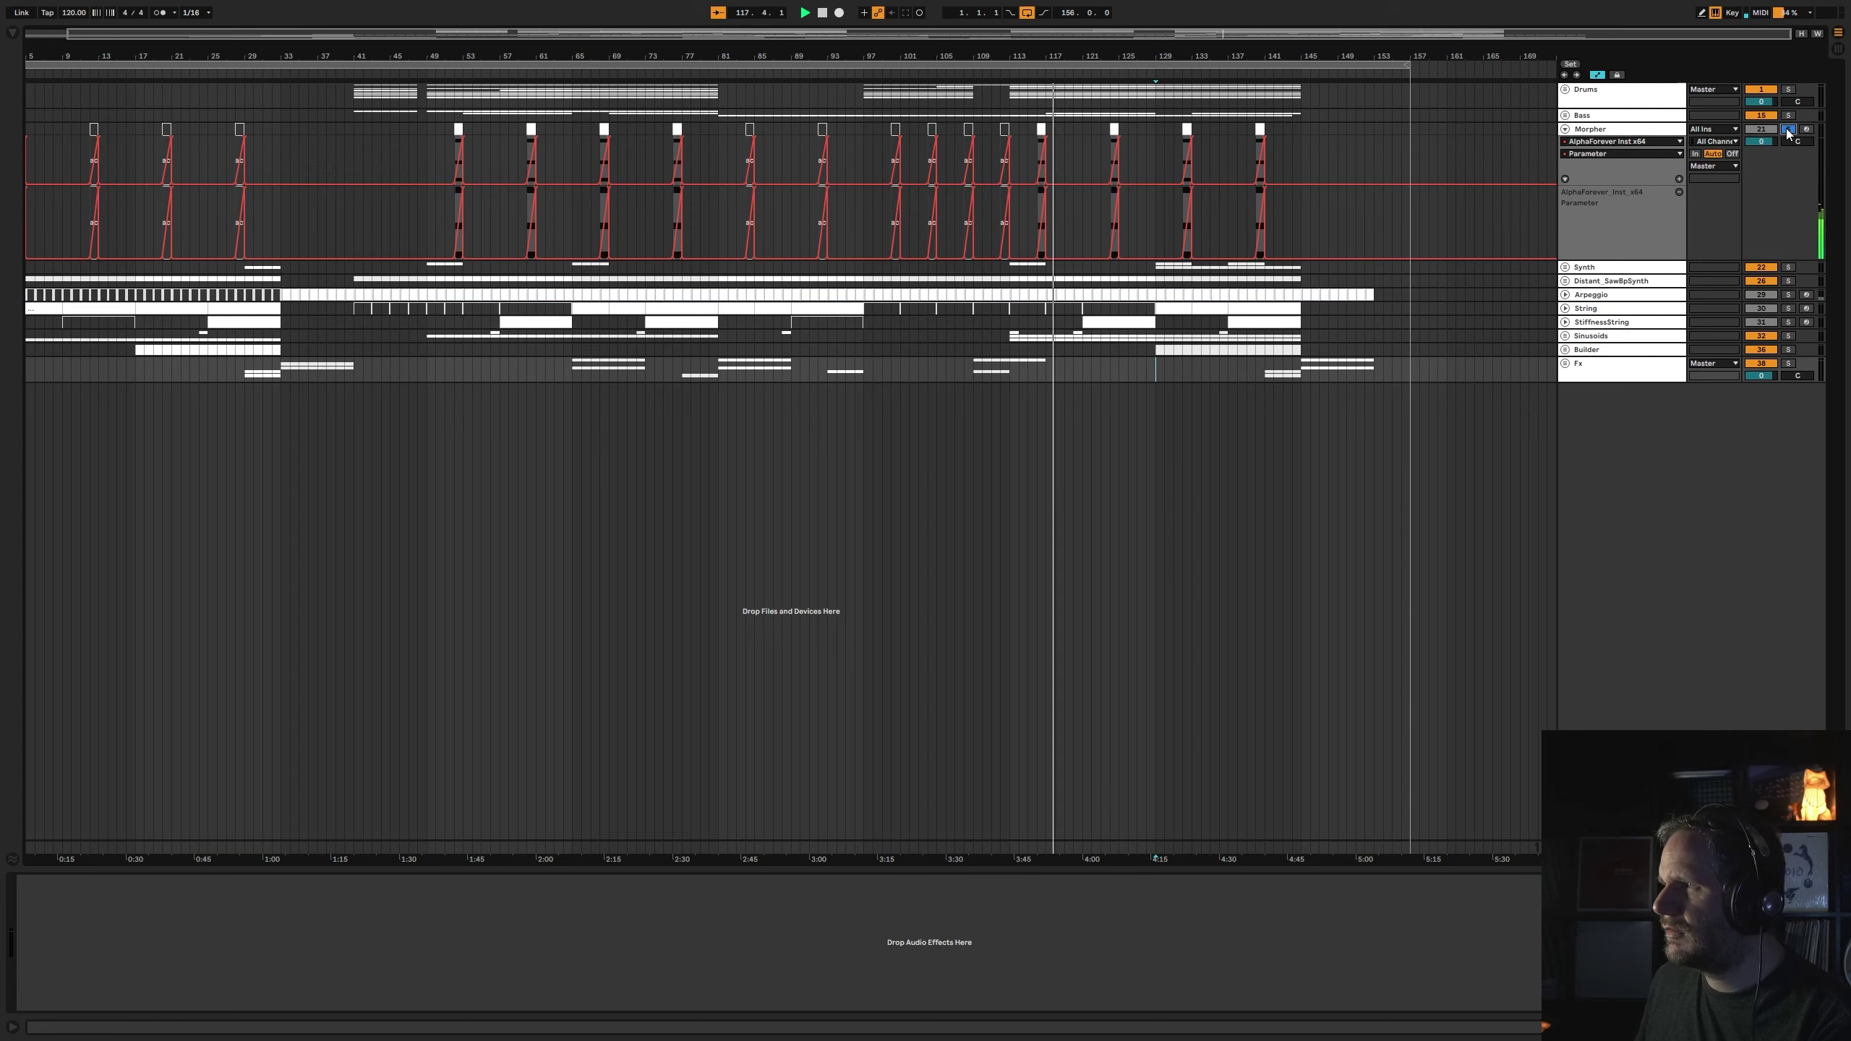
{"action": "left_click", "coordinate": [1038, 76]}
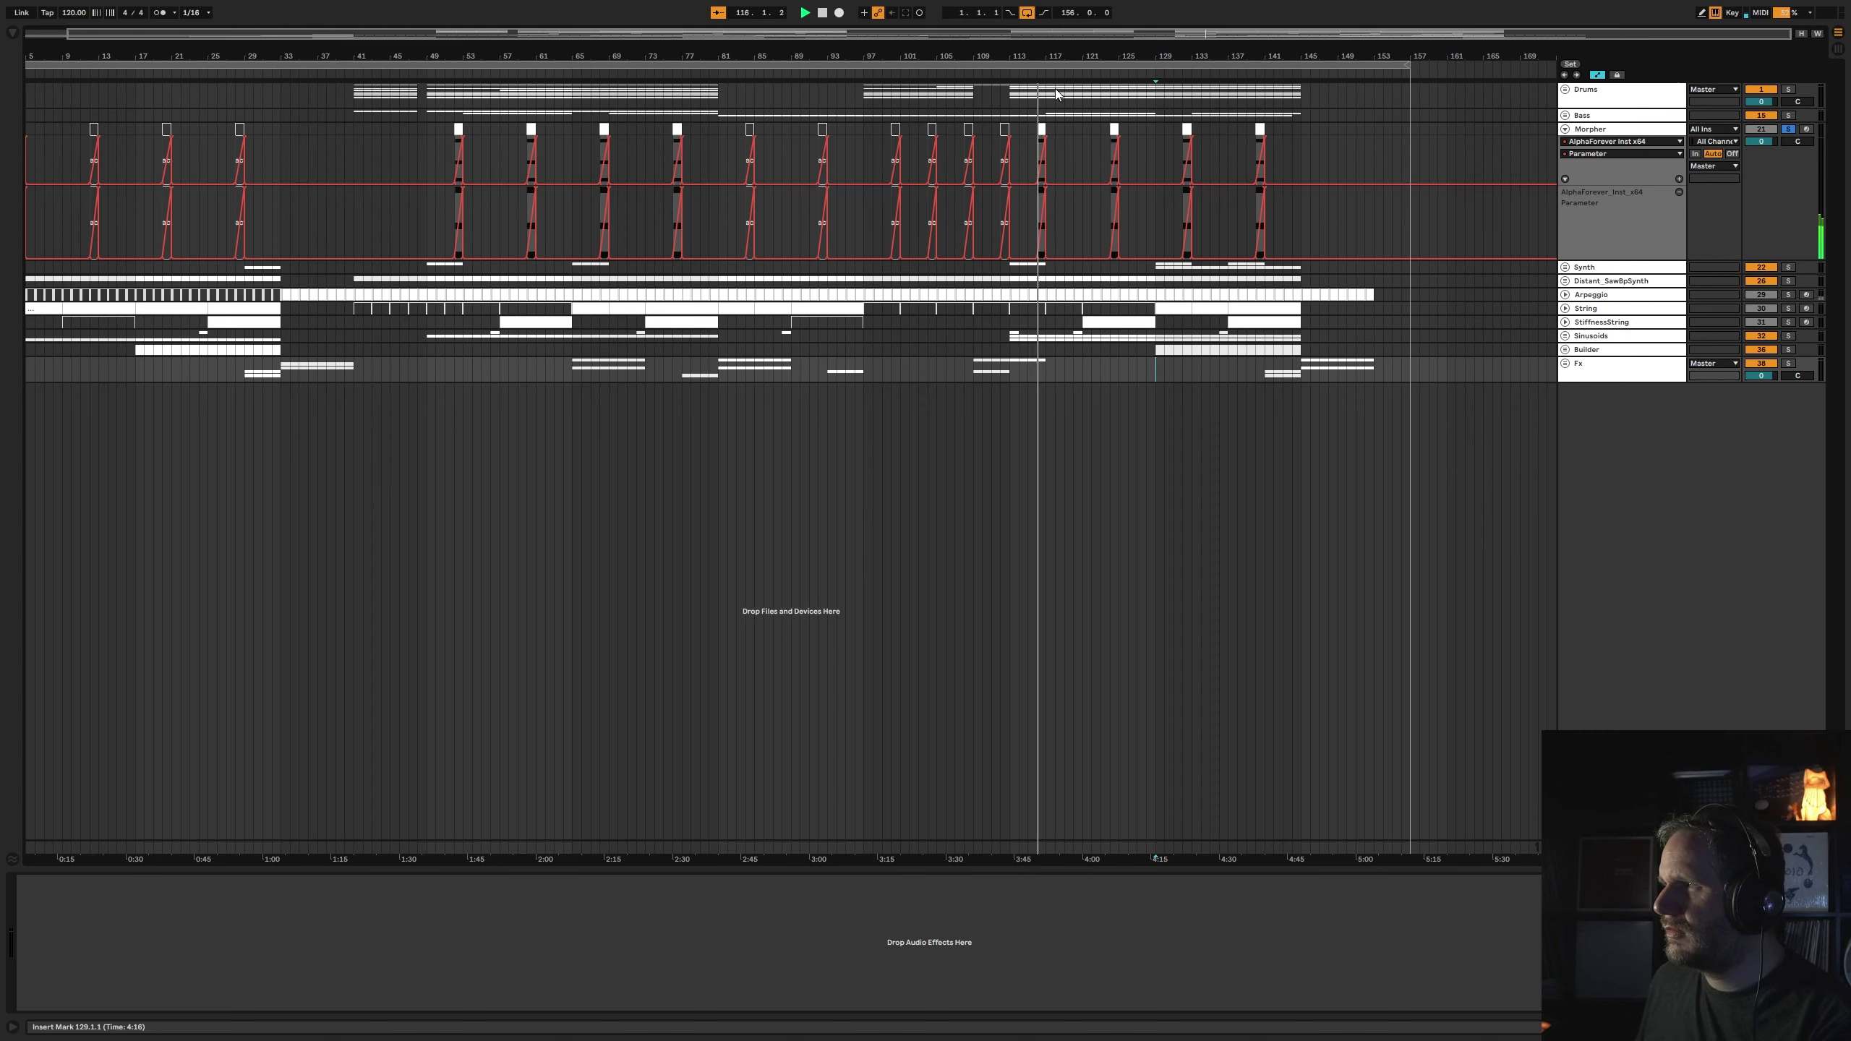
{"action": "left_click", "coordinate": [1789, 131]}
{"action": "left_click", "coordinate": [1566, 128]}
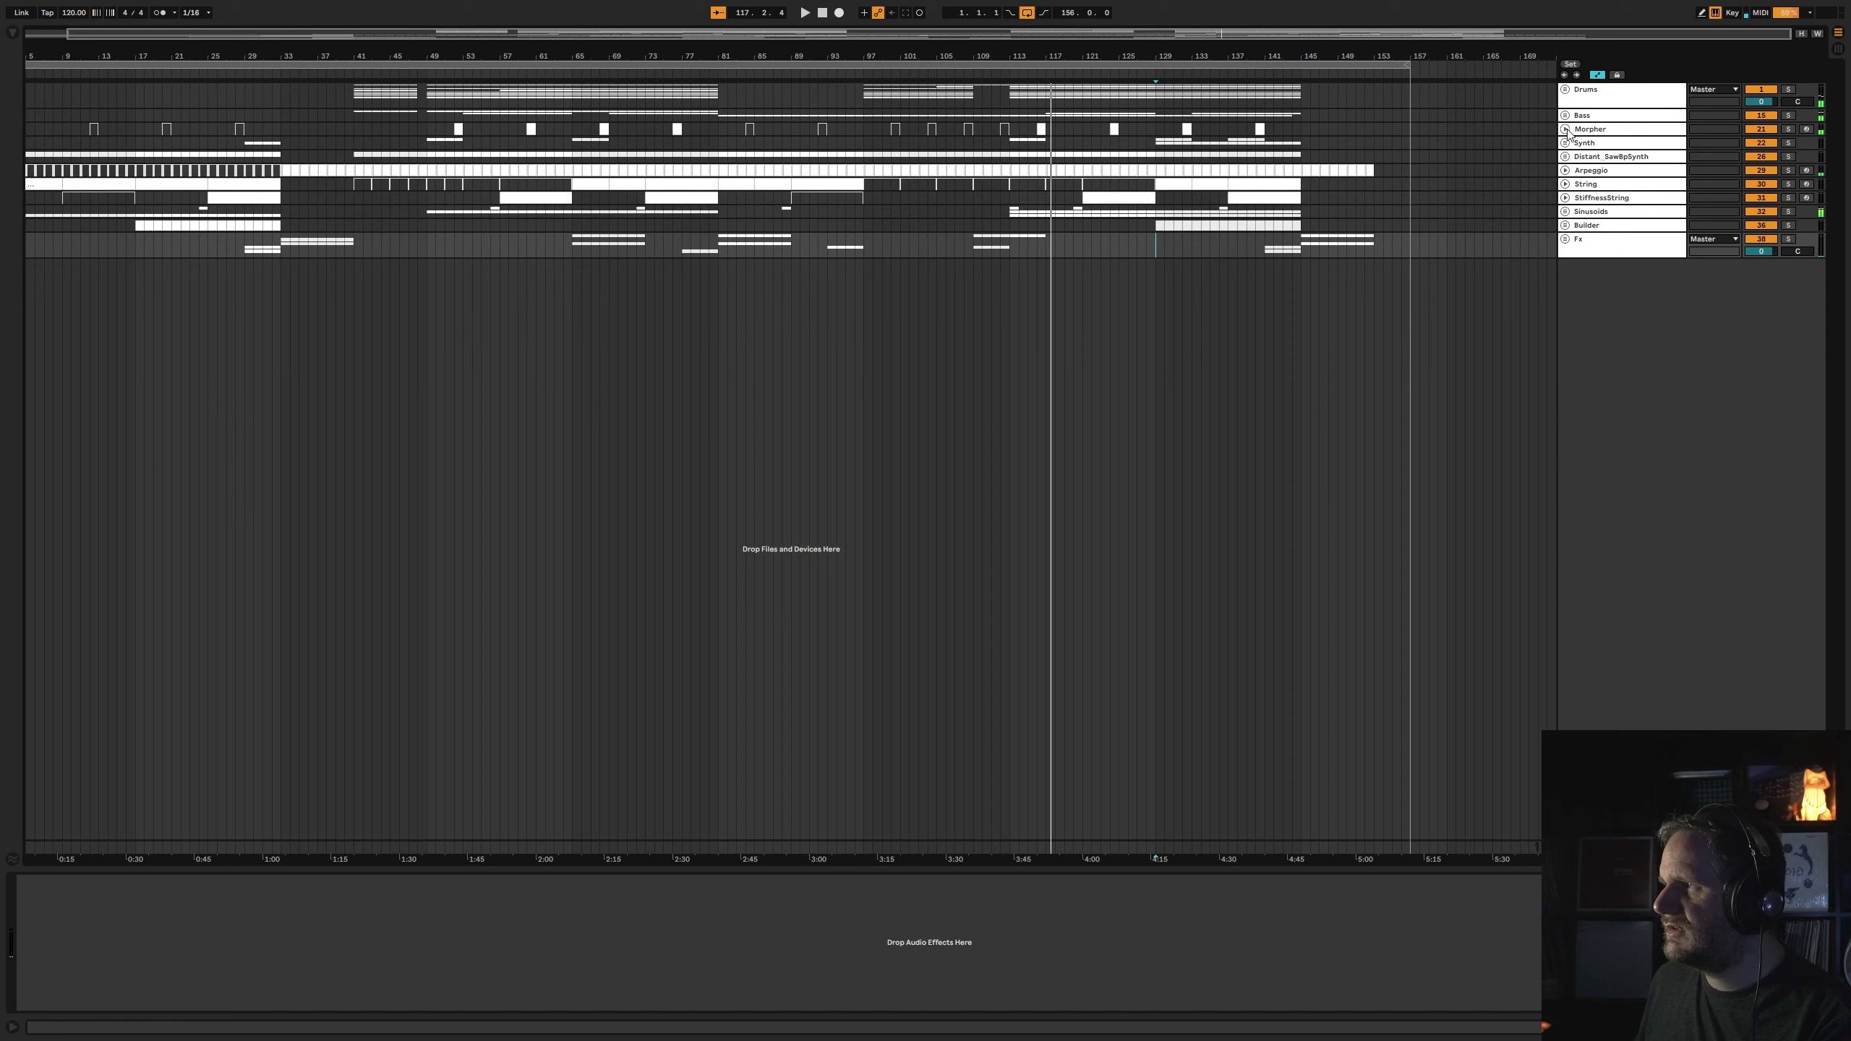
- Solo and unfold the Synth group, play it from about bar 113, clear the solo and fold the group
{"action": "left_click", "coordinate": [1605, 145]}
{"action": "left_click", "coordinate": [1790, 143]}
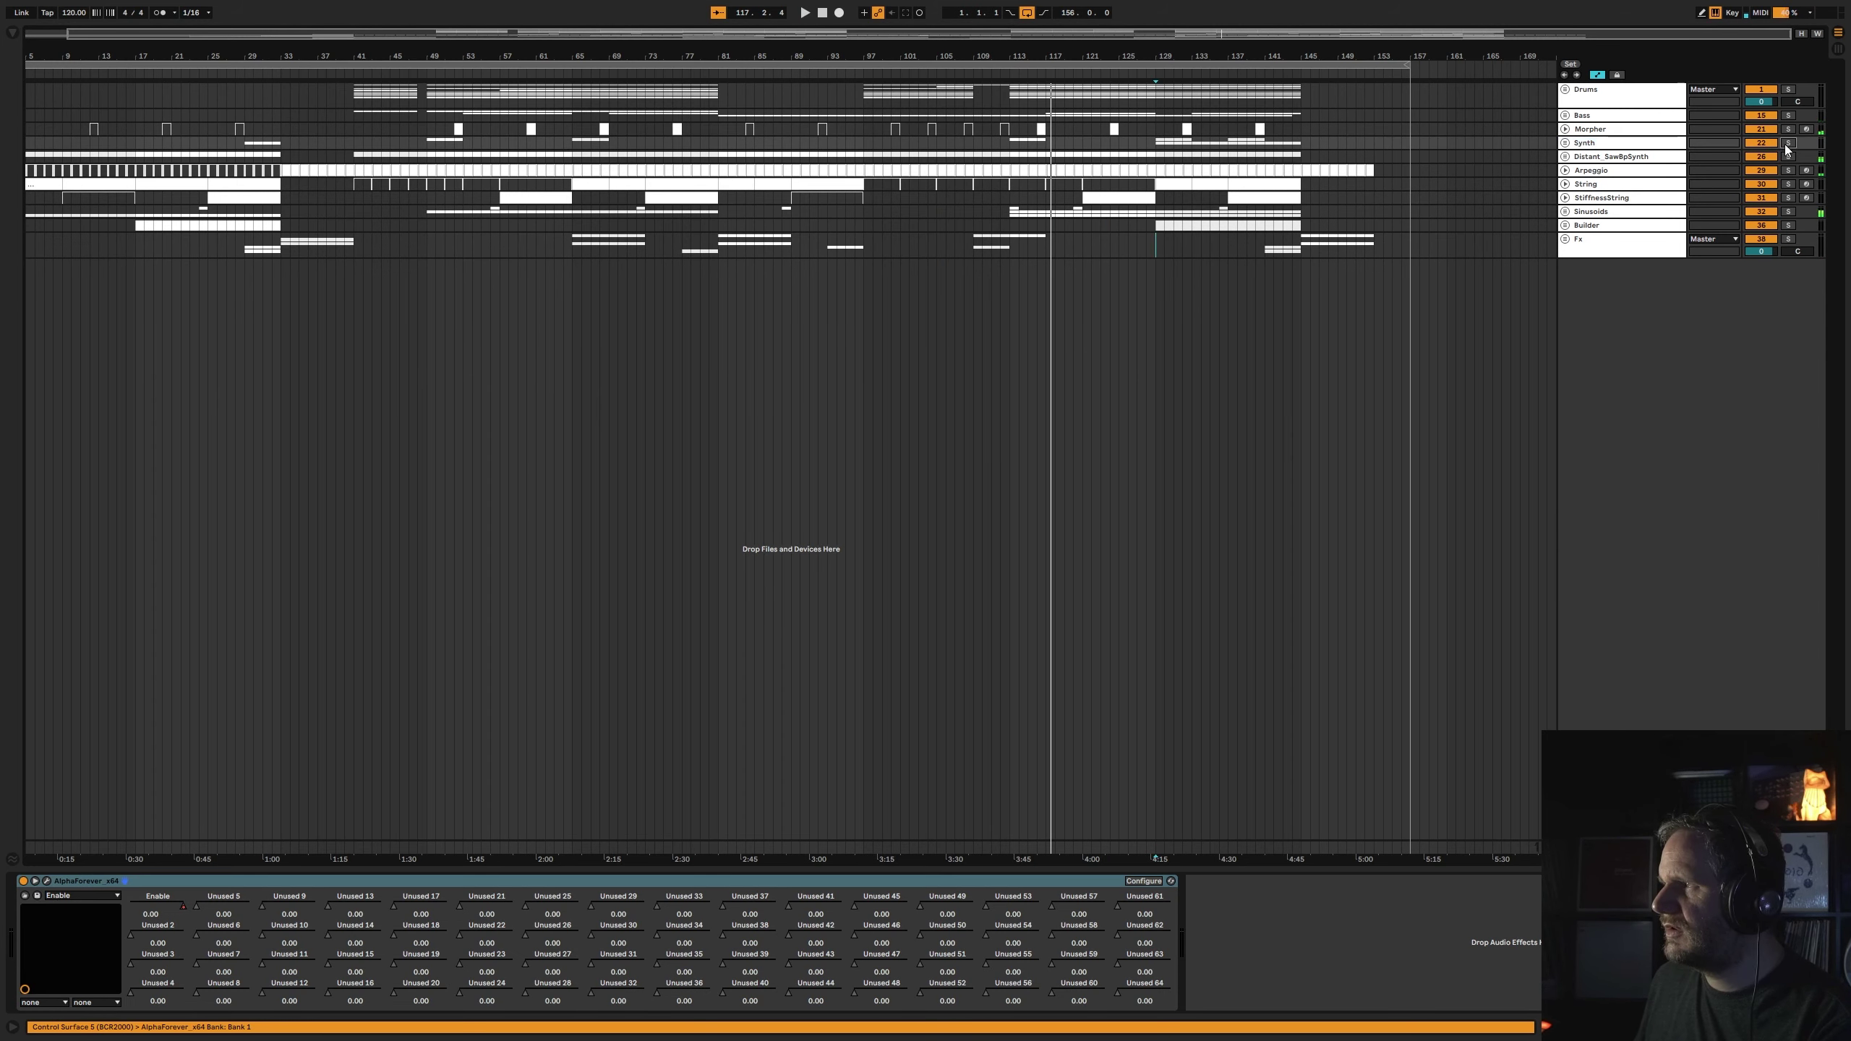
{"action": "left_click", "coordinate": [1566, 142]}
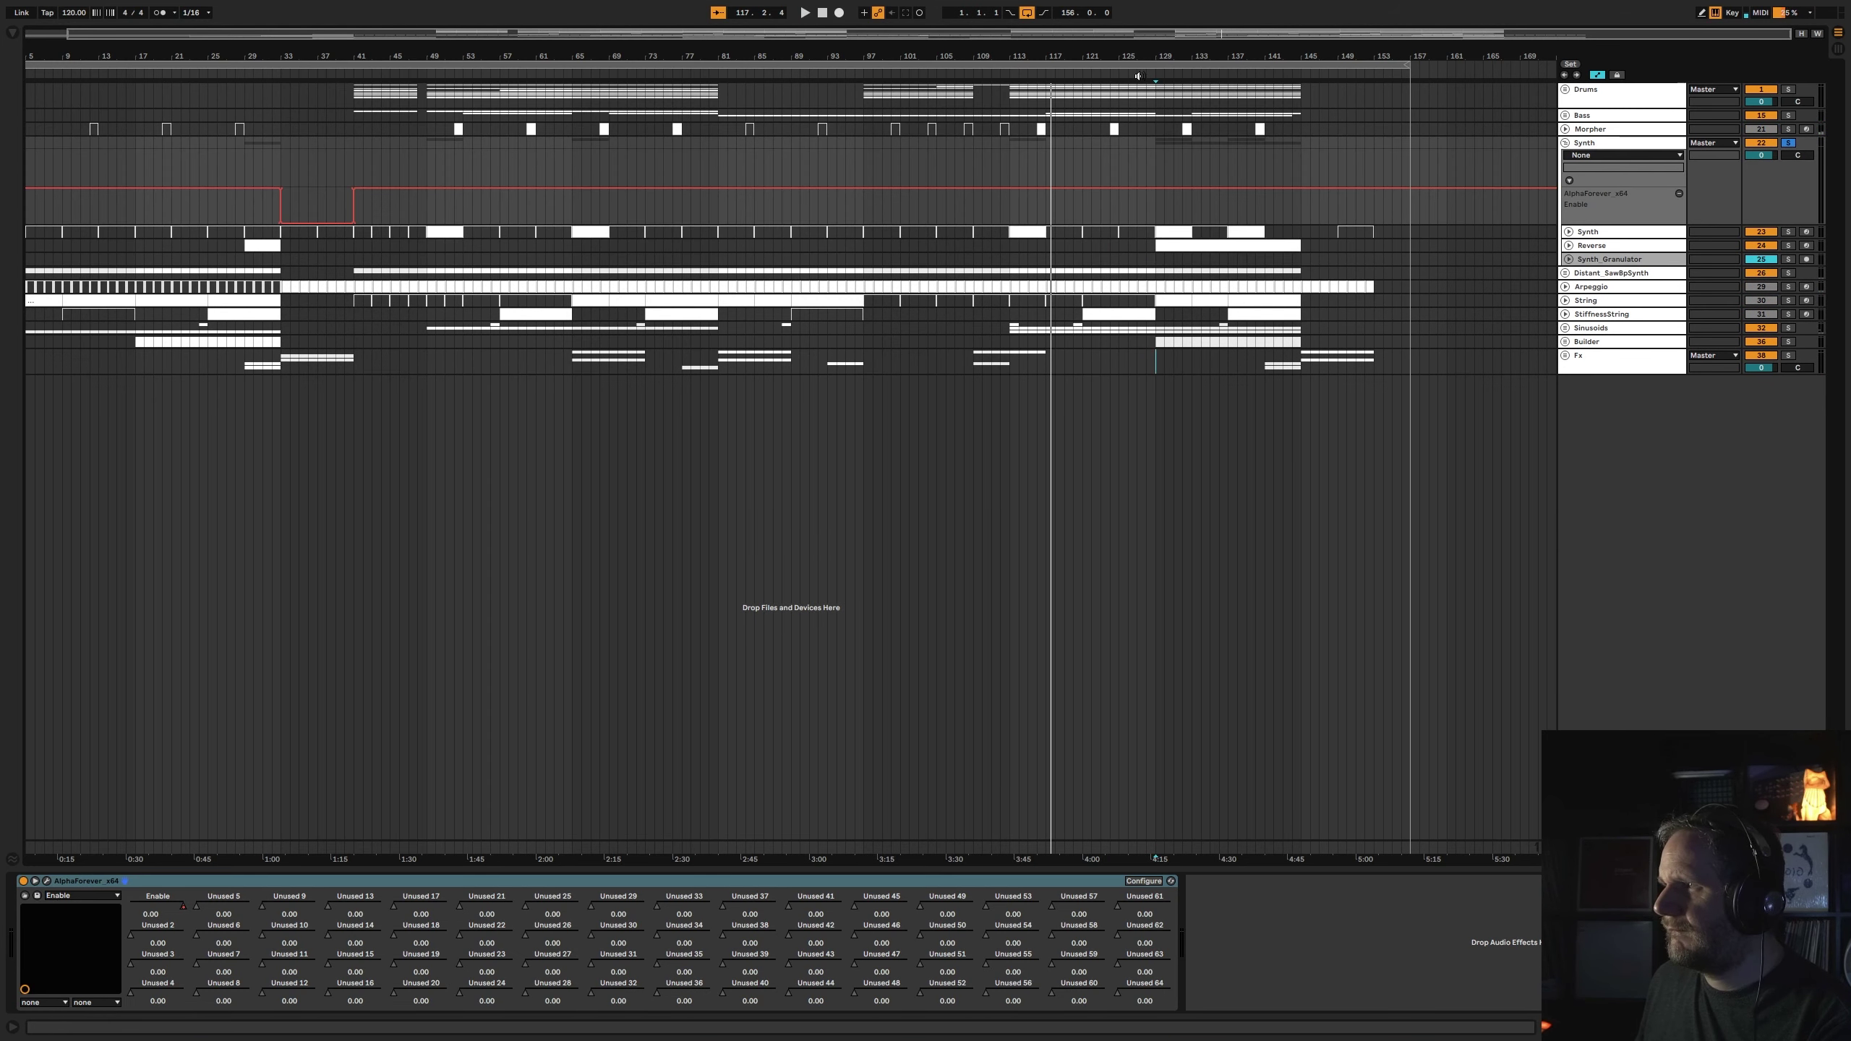
{"action": "left_click", "coordinate": [1010, 69]}
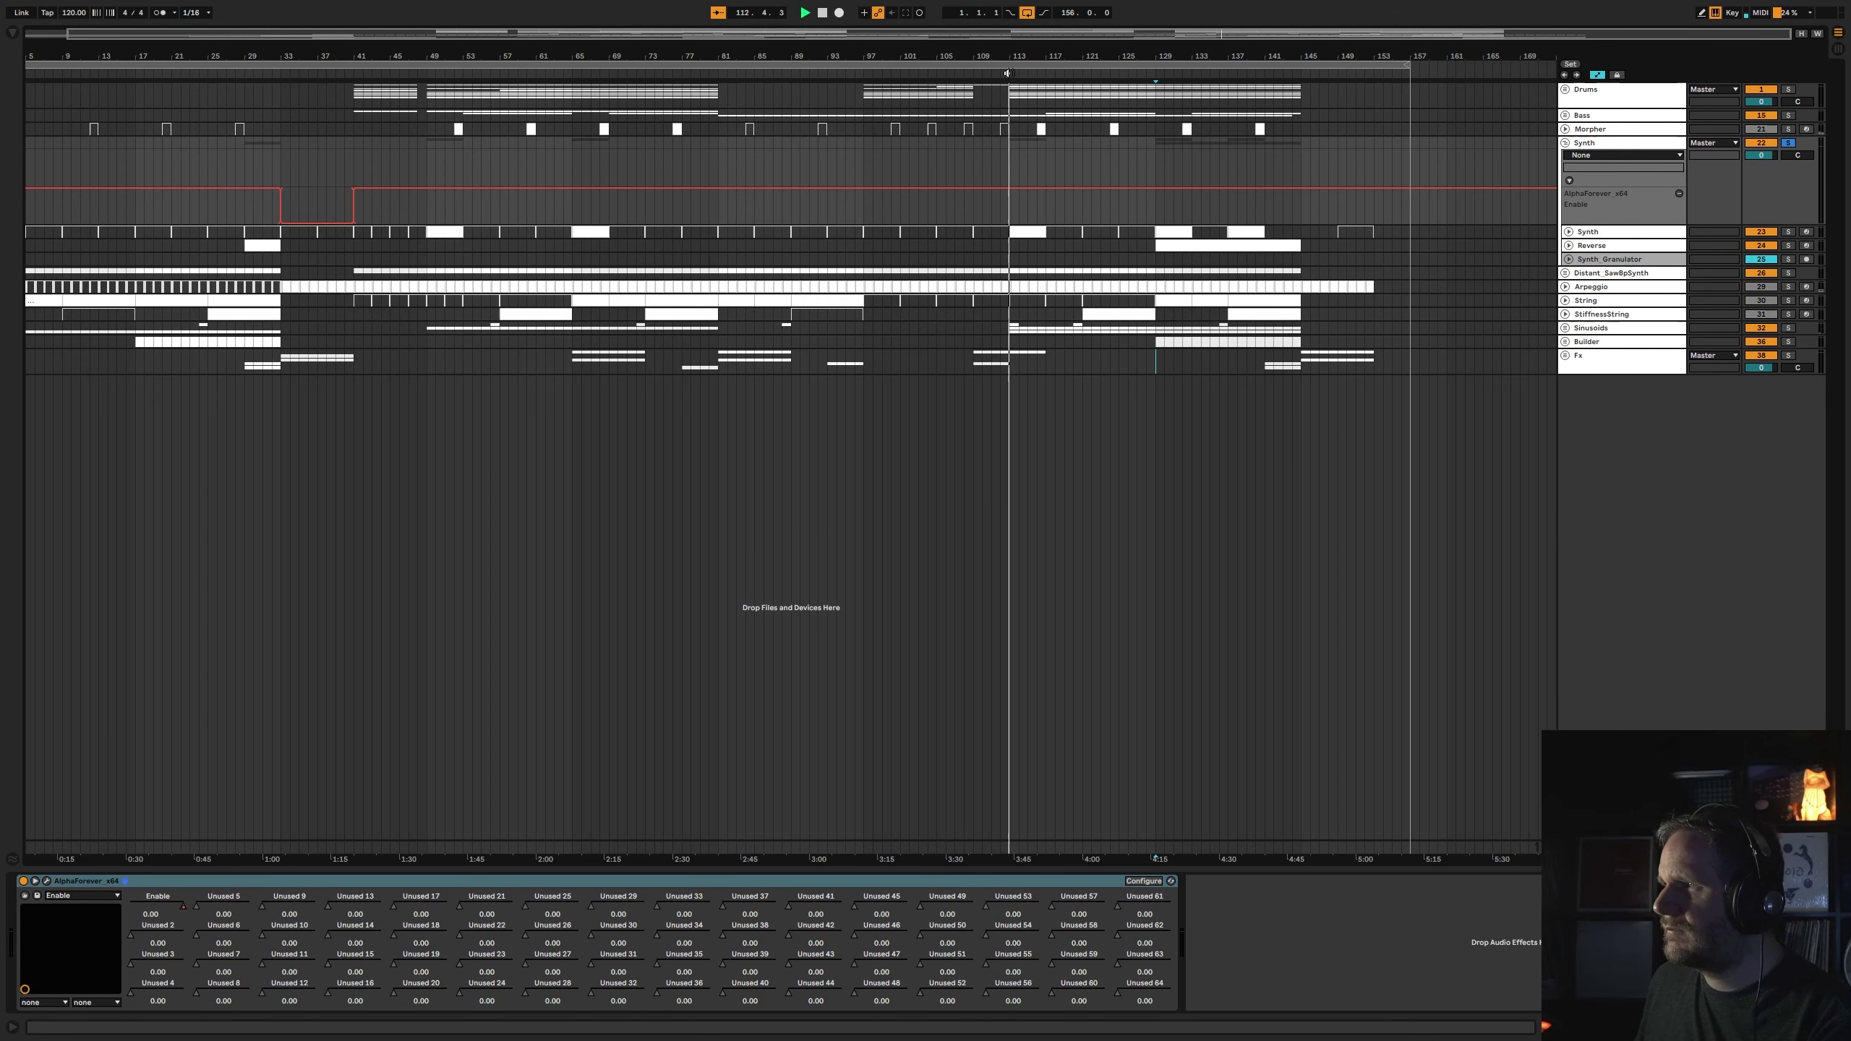
{"action": "left_click", "coordinate": [1789, 142]}
{"action": "left_click", "coordinate": [1568, 149]}
{"action": "left_click", "coordinate": [1566, 143]}
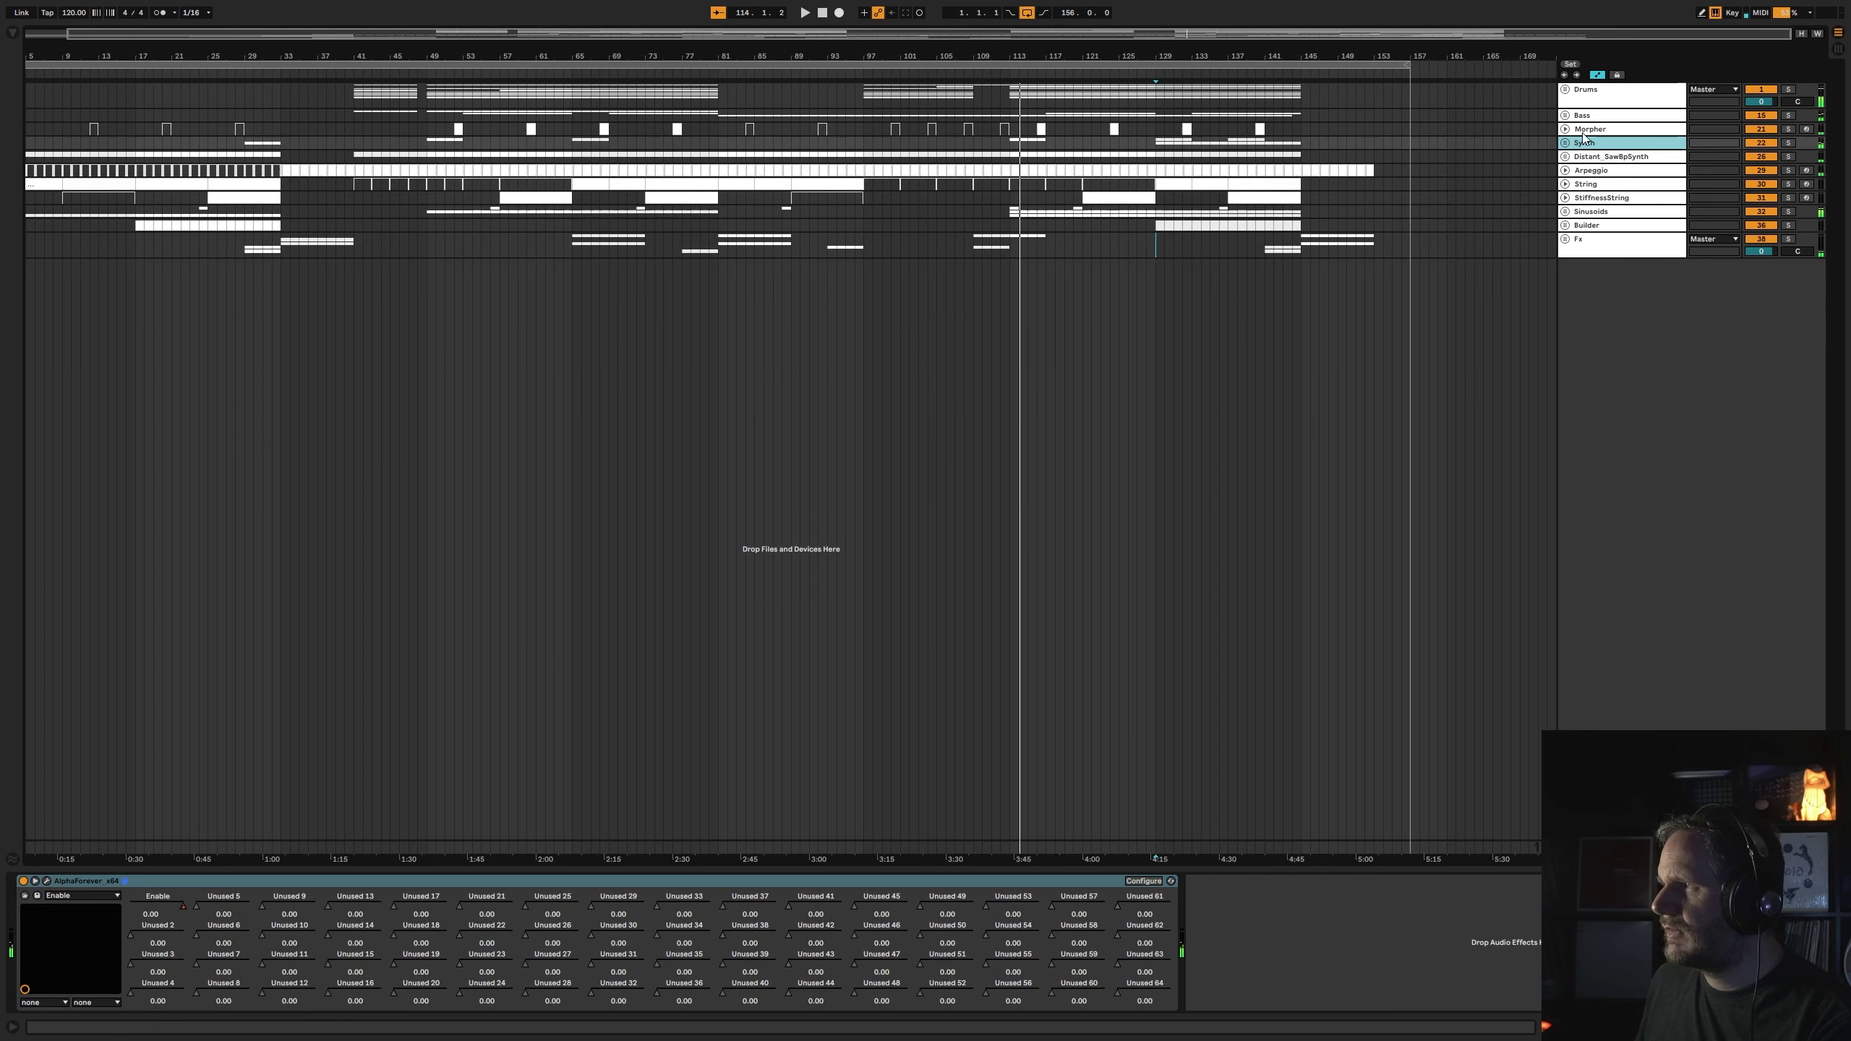
- Group the Morpher and Synth tracks, name the group Synths and fold it
{"action": "left_click", "coordinate": [1596, 132]}
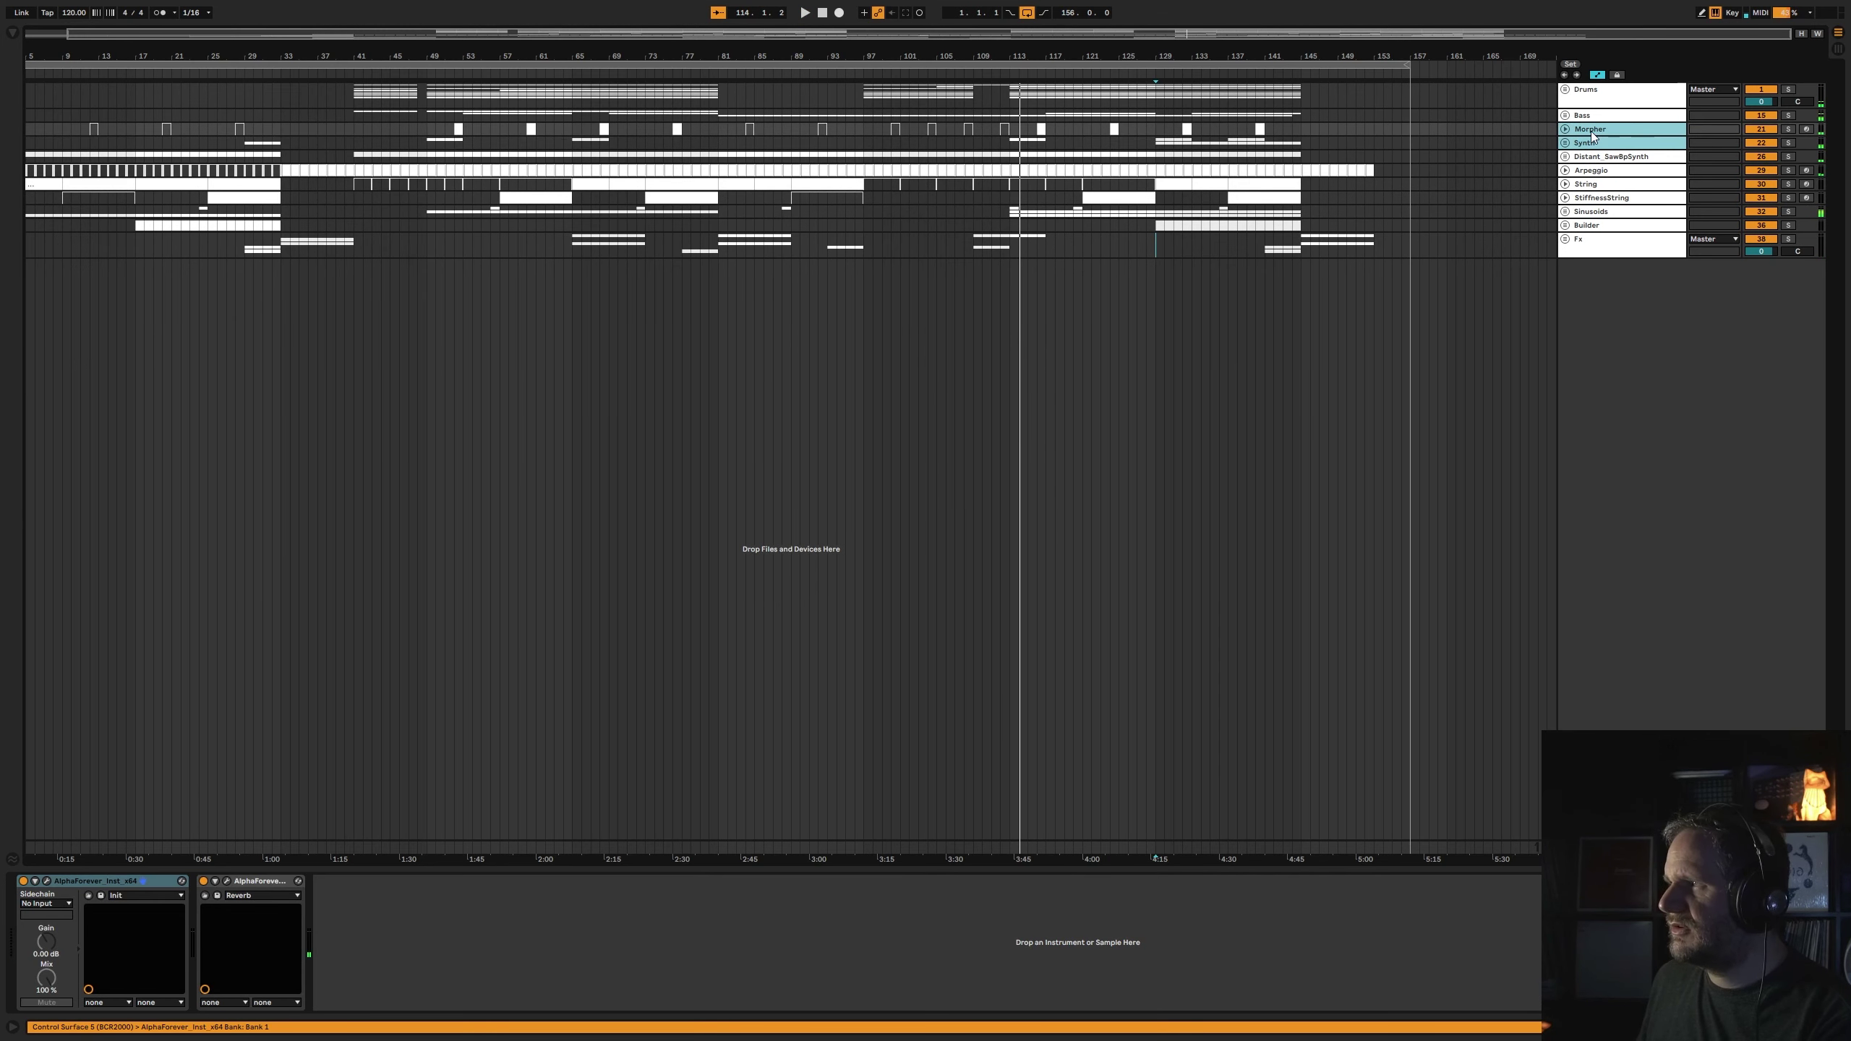
{"action": "key", "text": "ctrl+g"}
{"action": "left_click", "coordinate": [1594, 131]}
{"action": "key", "text": "ctrl+r"}
{"action": "type", "text": "Sy"}
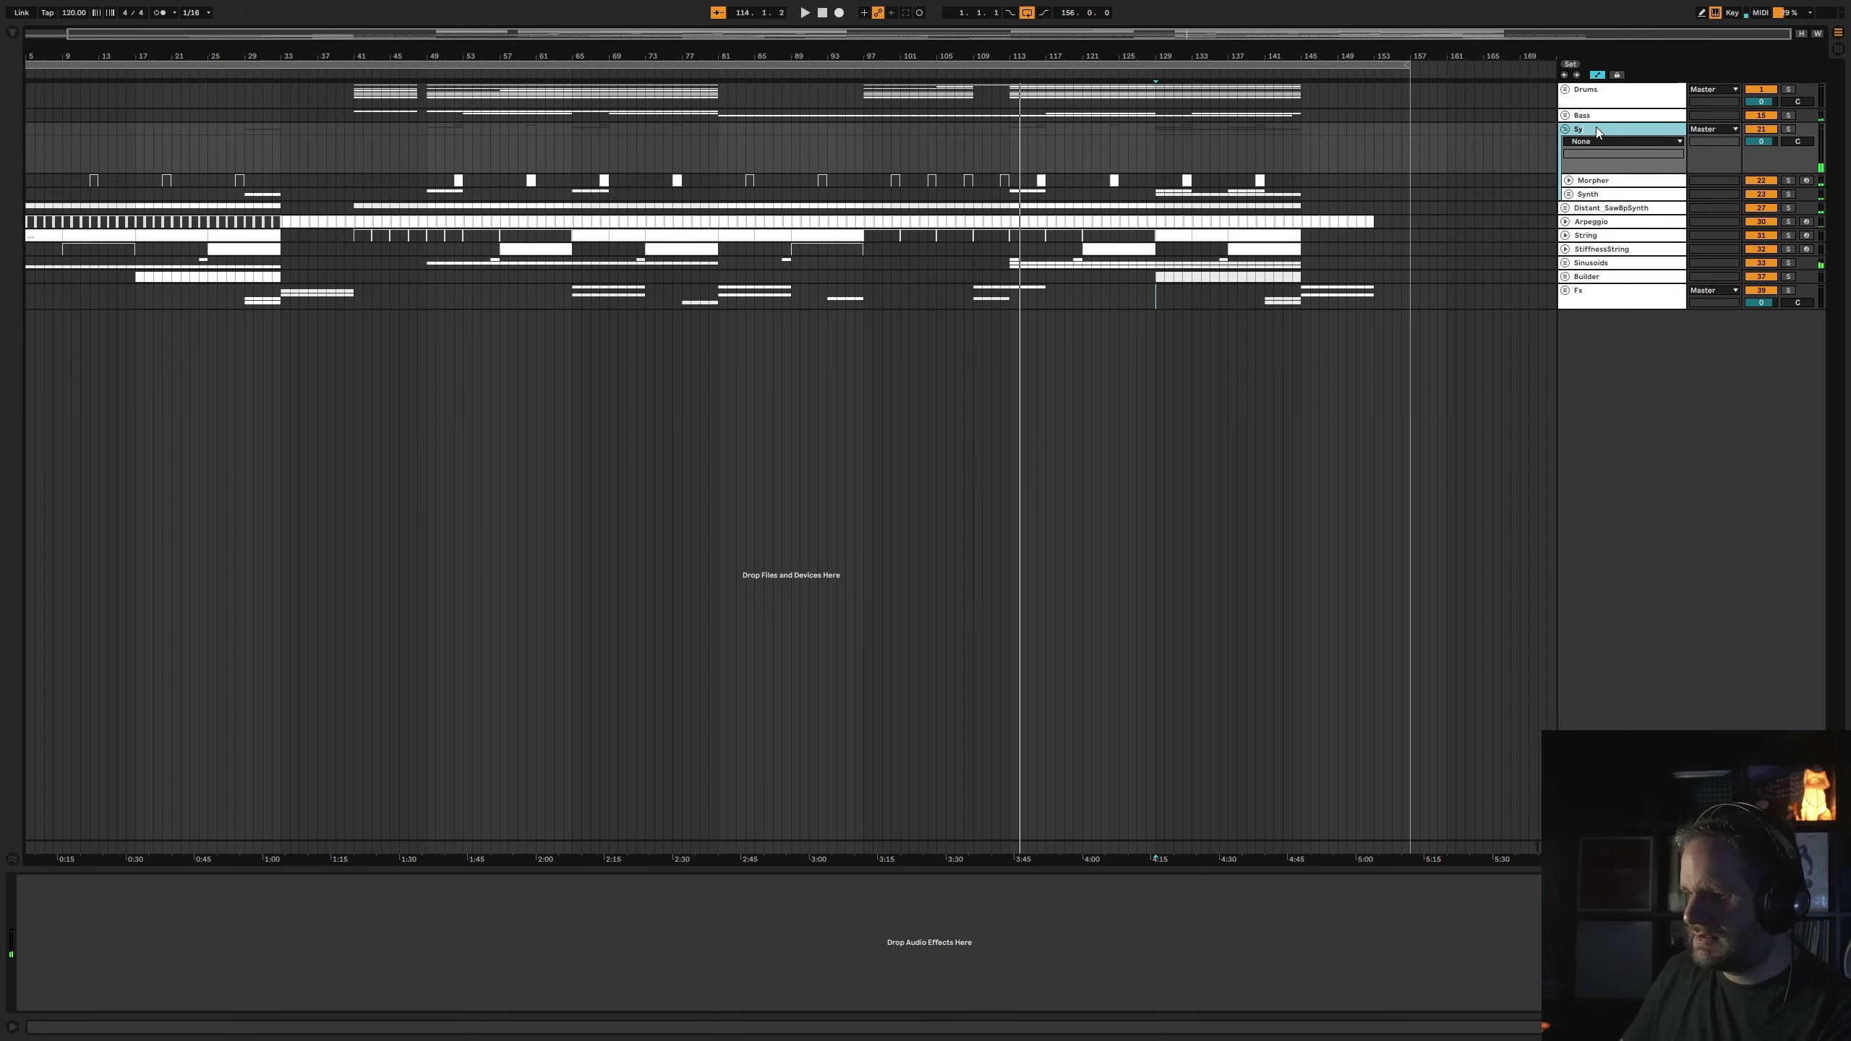
{"action": "type", "text": "nths"}
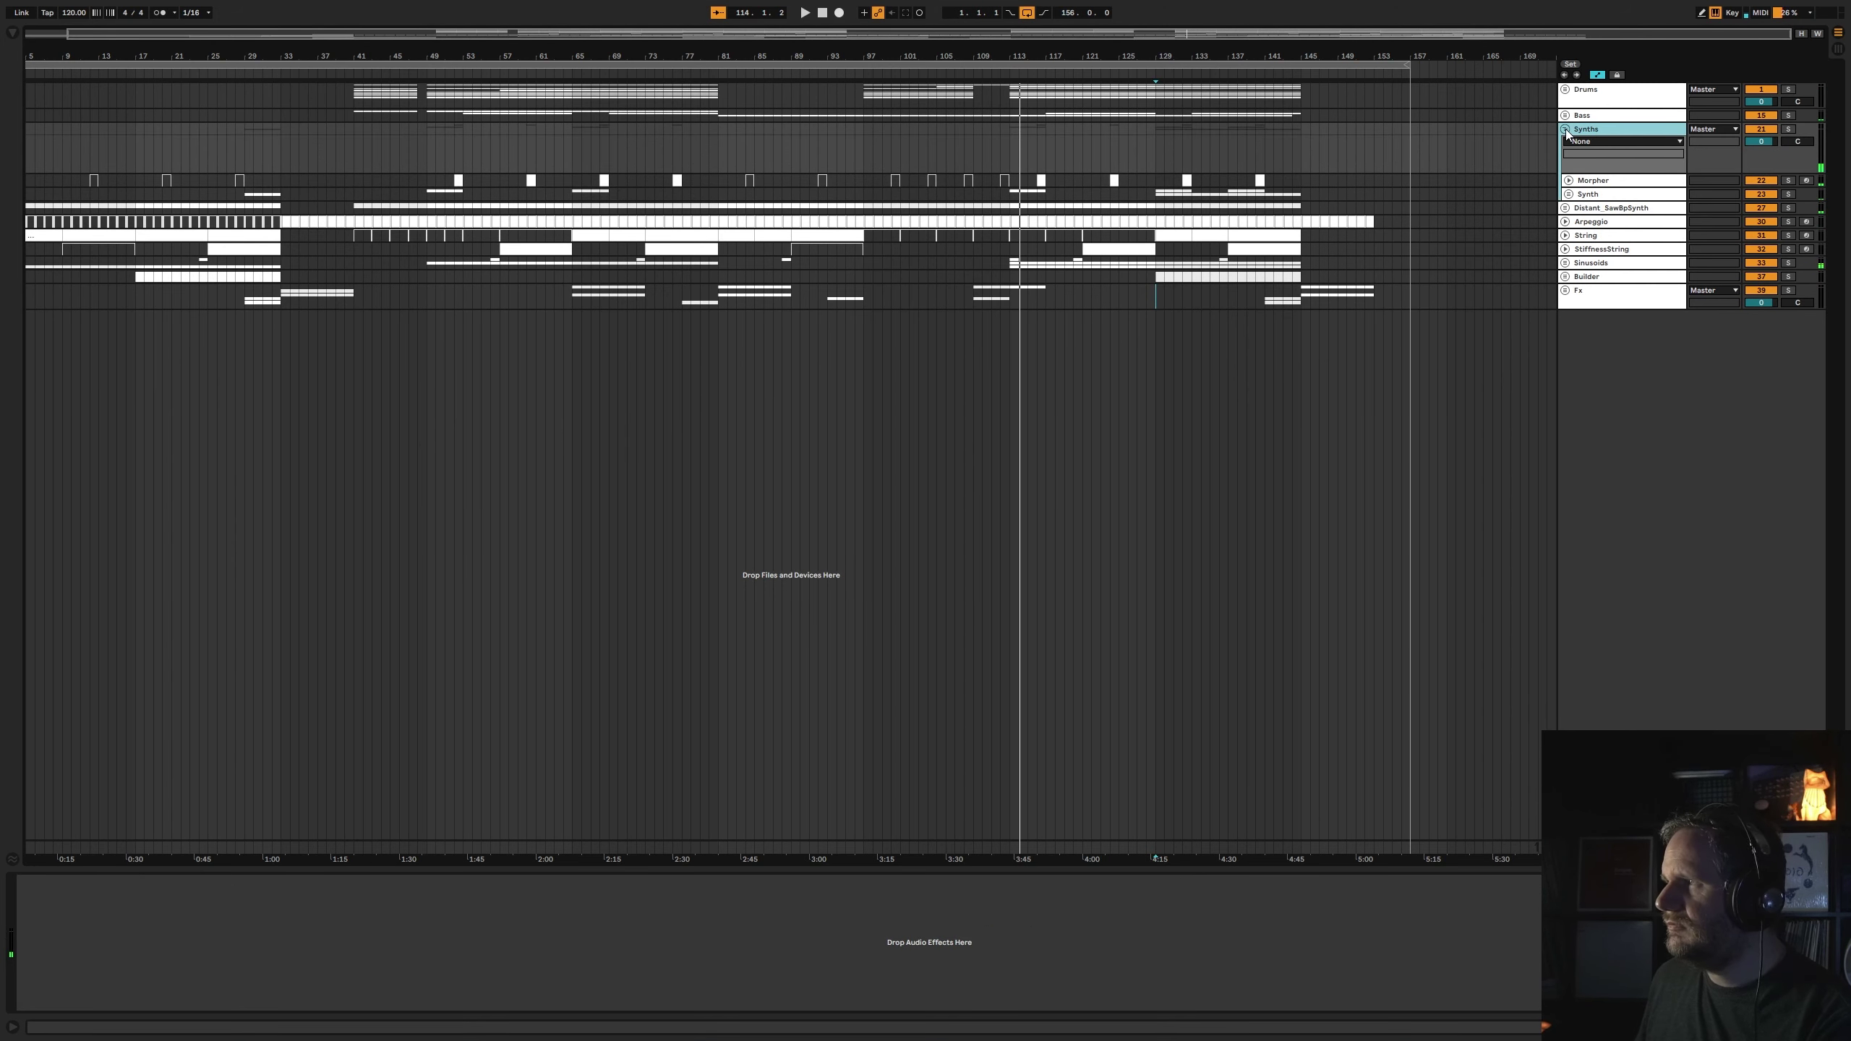
{"action": "left_click", "coordinate": [1567, 129]}
- Solo the Distant_SawBpSynth group and play it from bar 129 and again from around bar 21
{"action": "left_click", "coordinate": [1613, 144]}
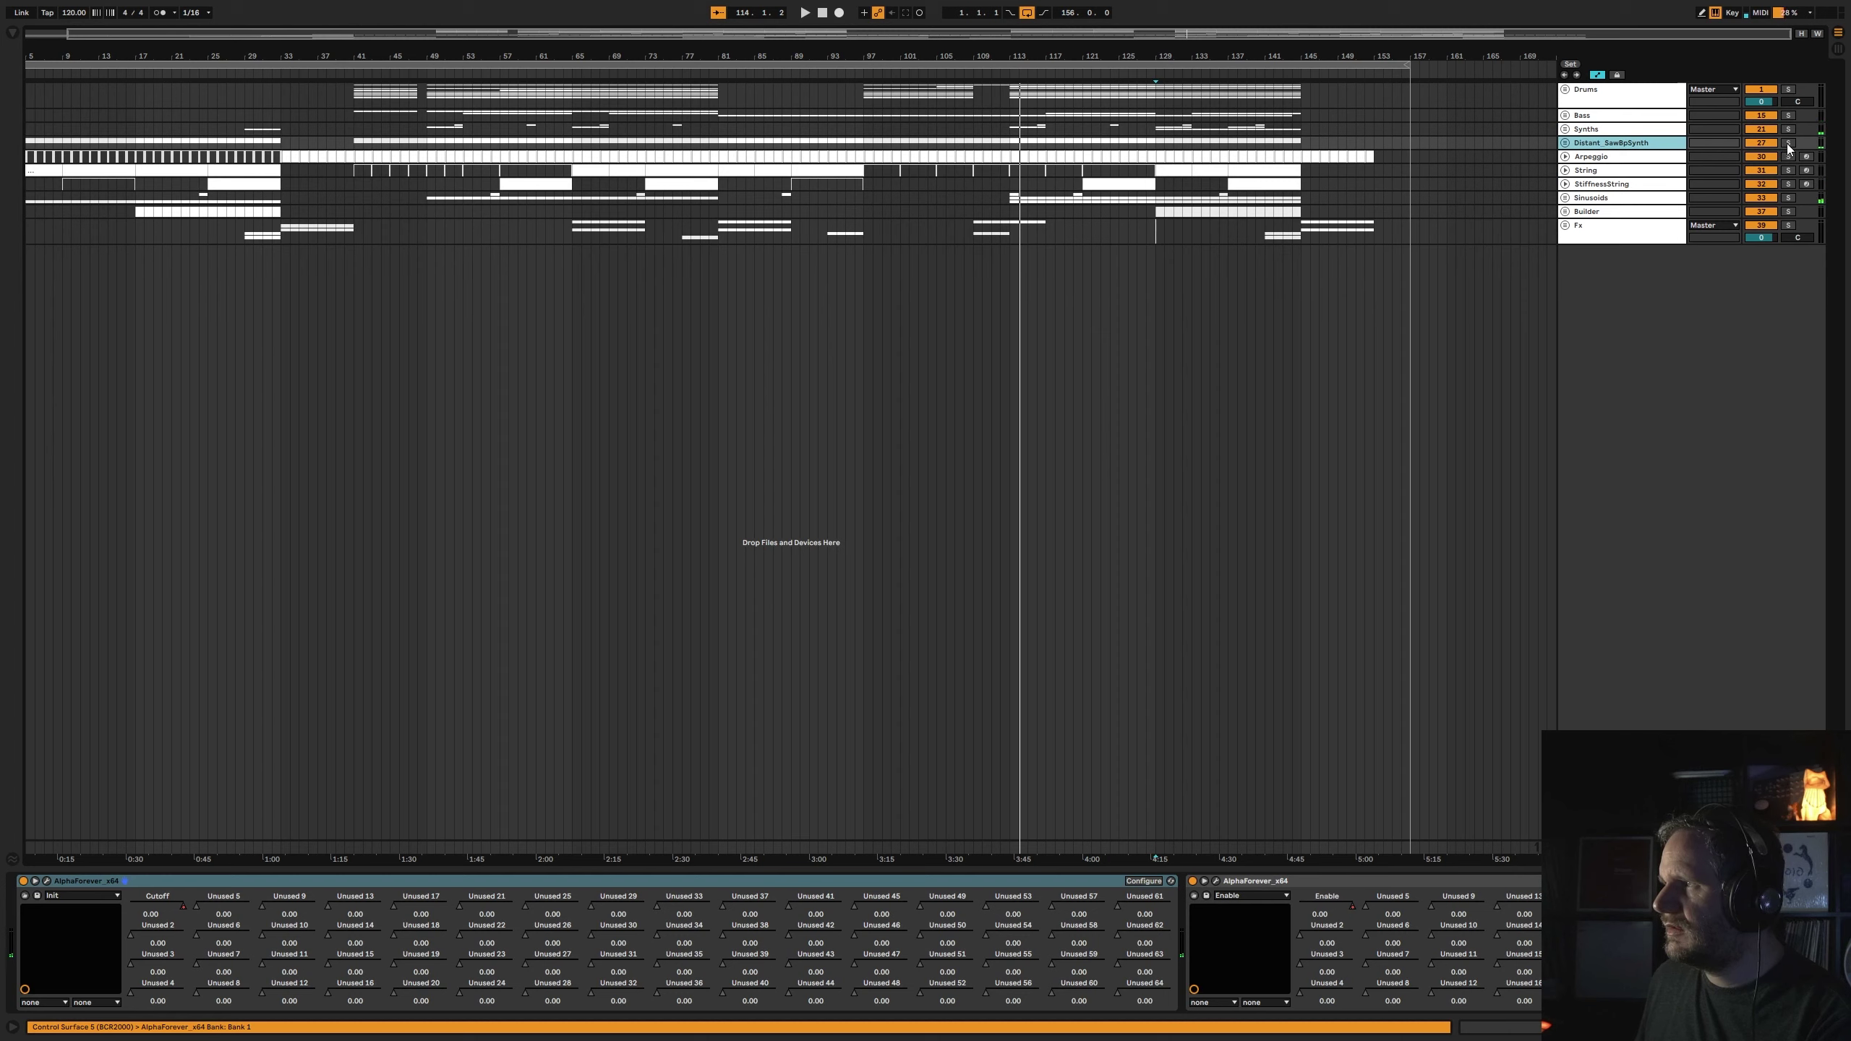
{"action": "left_click", "coordinate": [1788, 143]}
{"action": "left_click", "coordinate": [1156, 98]}
{"action": "key", "text": "space"}
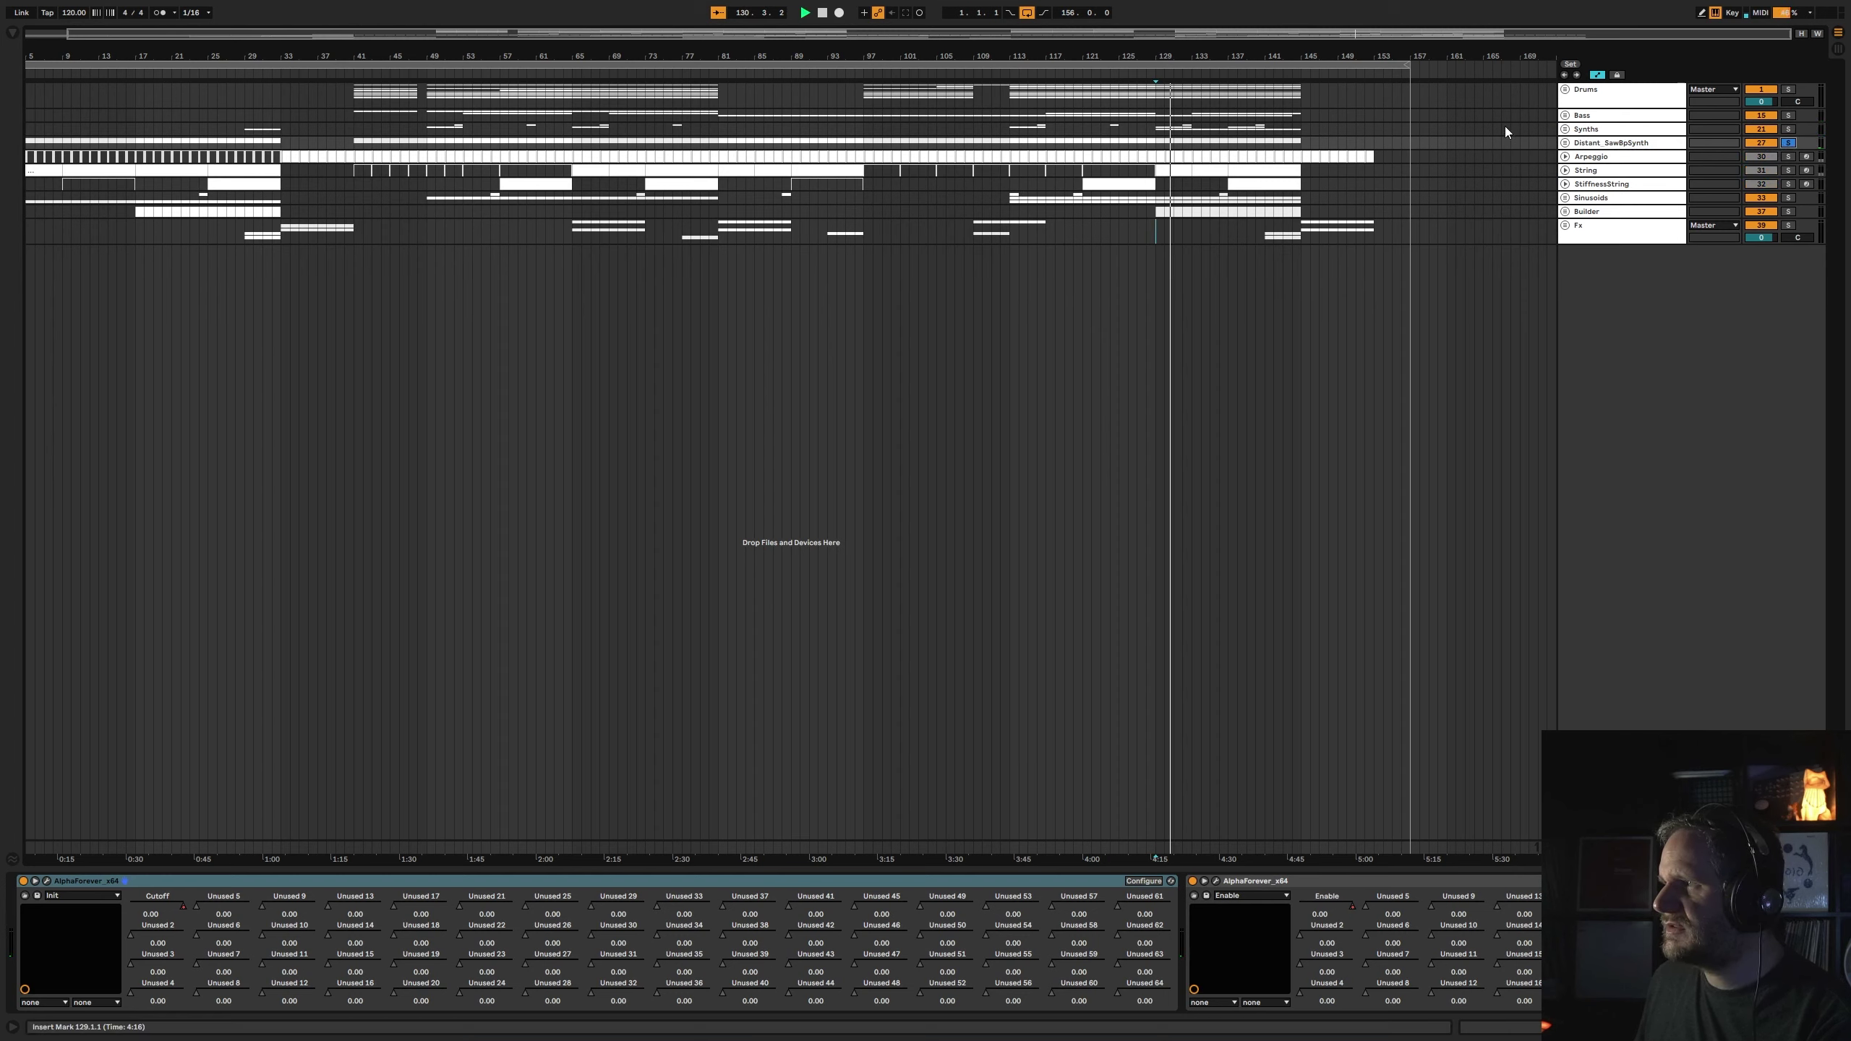
{"action": "left_click", "coordinate": [175, 70]}
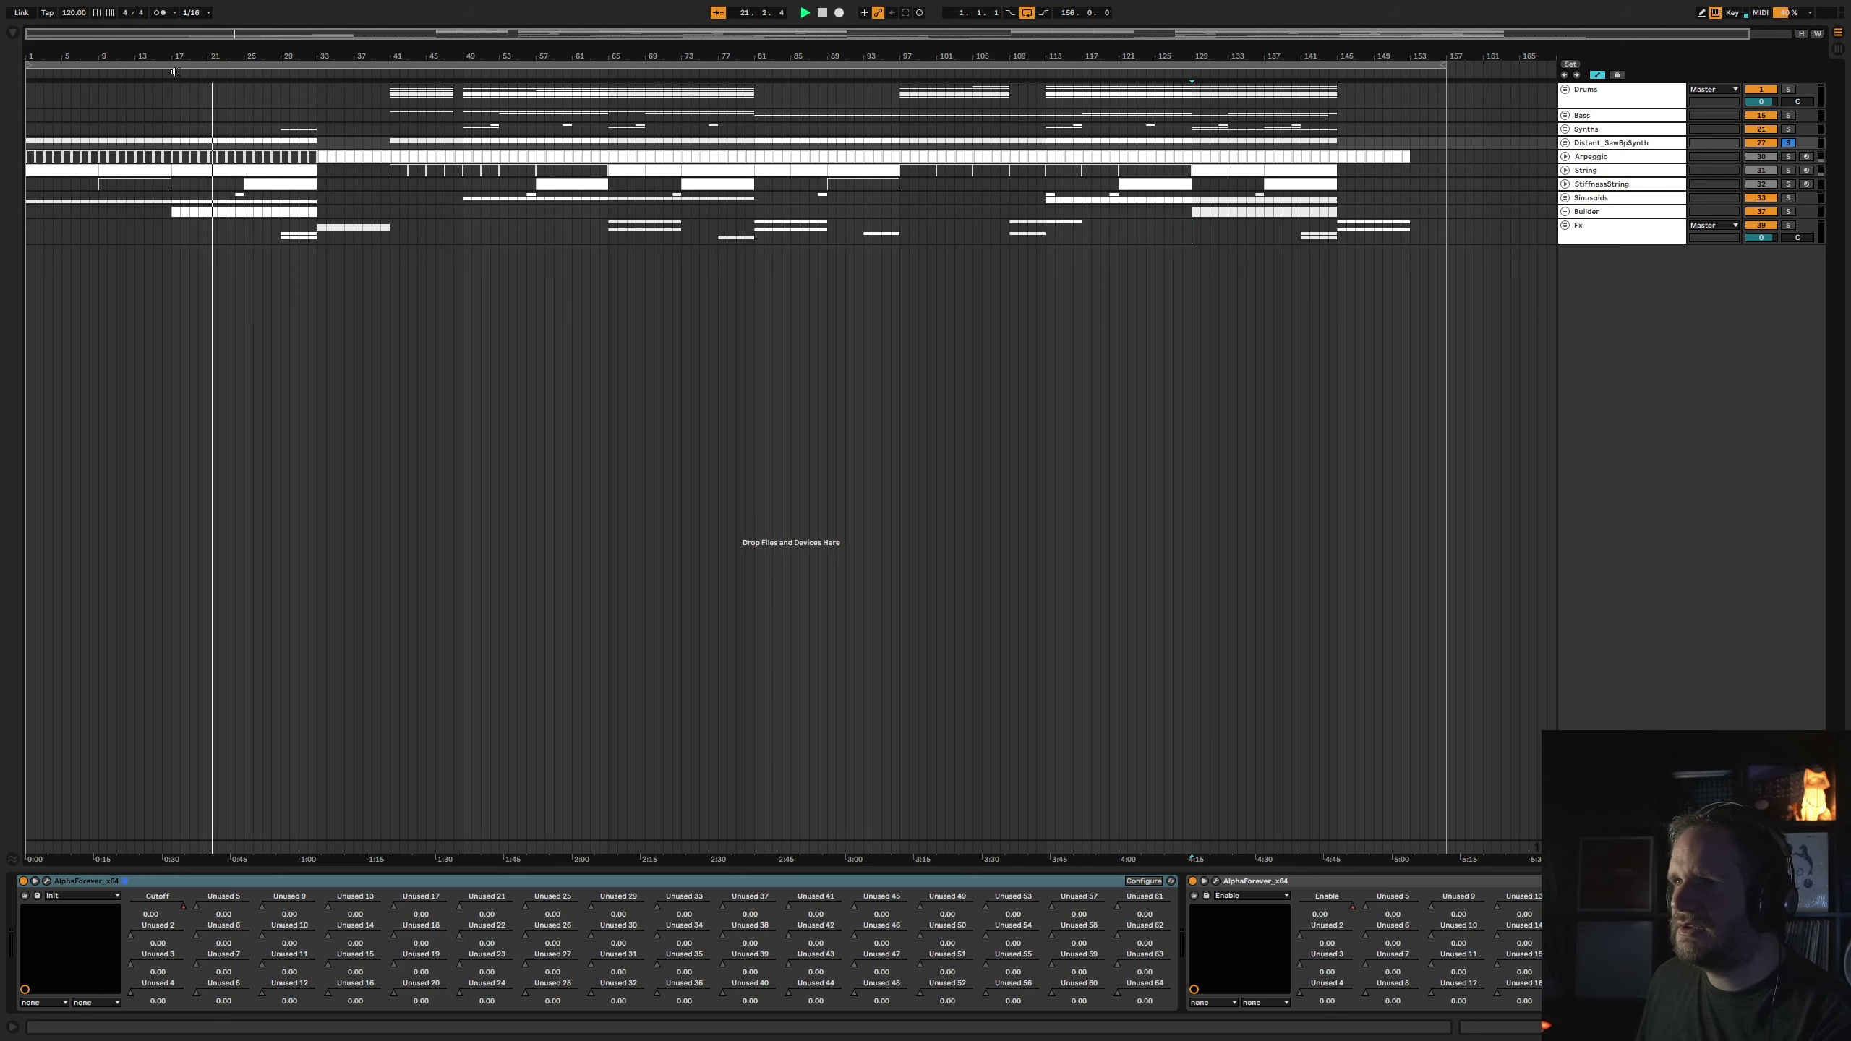
- Unfold Distant_SawBpSynth, solo its source and granulator tracks, fold the group and clear its solo
{"action": "left_click", "coordinate": [1565, 143]}
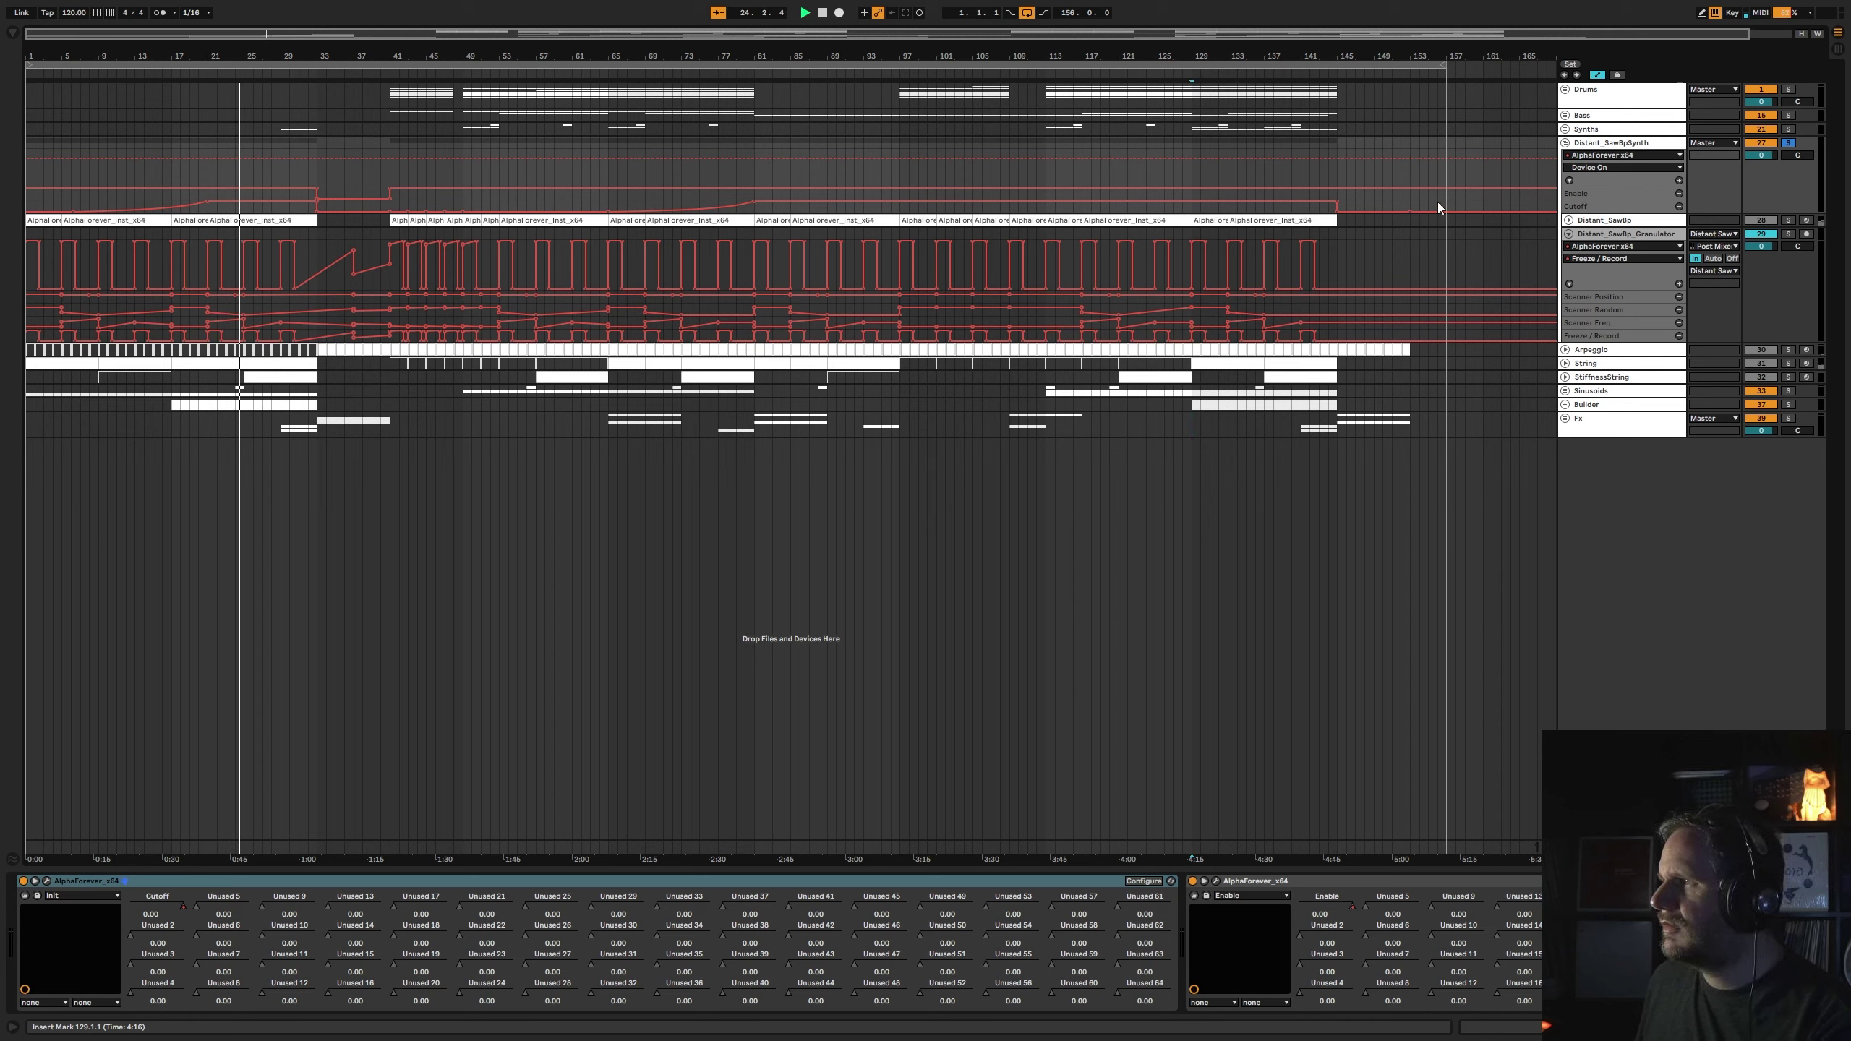
{"action": "left_click", "coordinate": [1789, 221]}
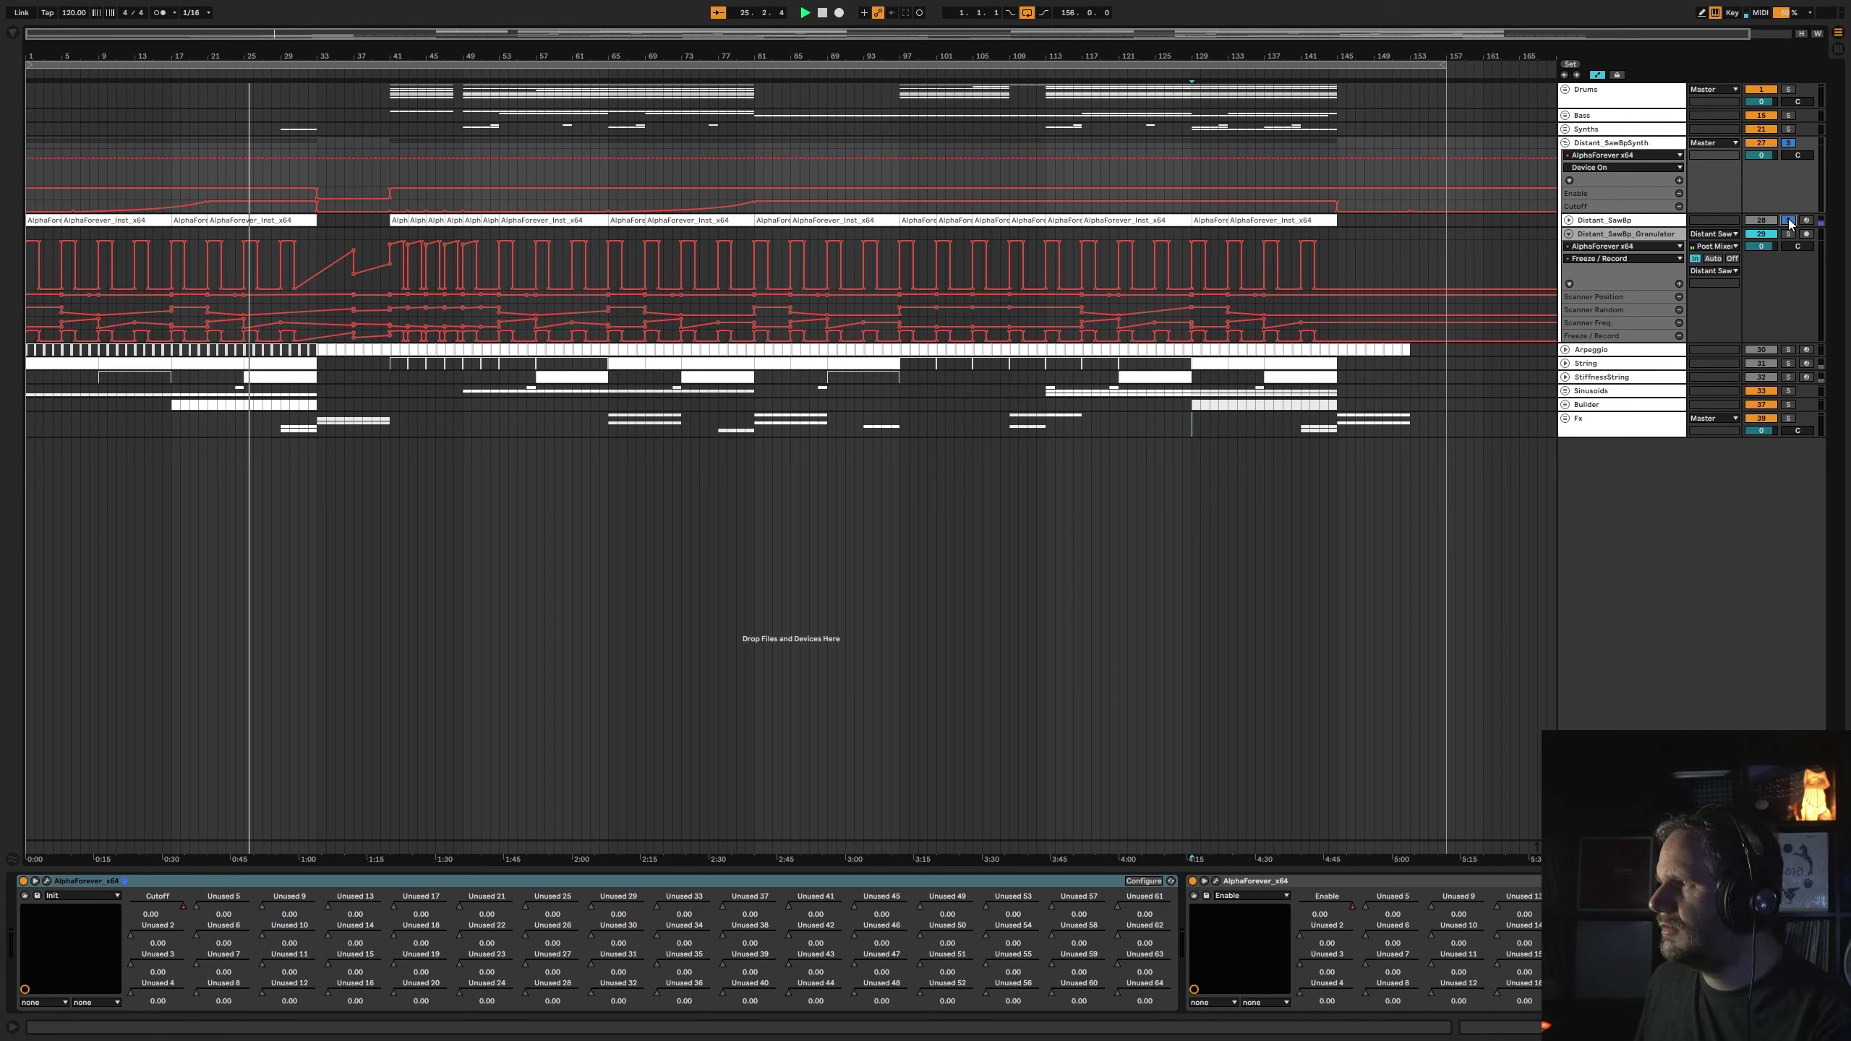
{"action": "left_click", "coordinate": [1788, 234]}
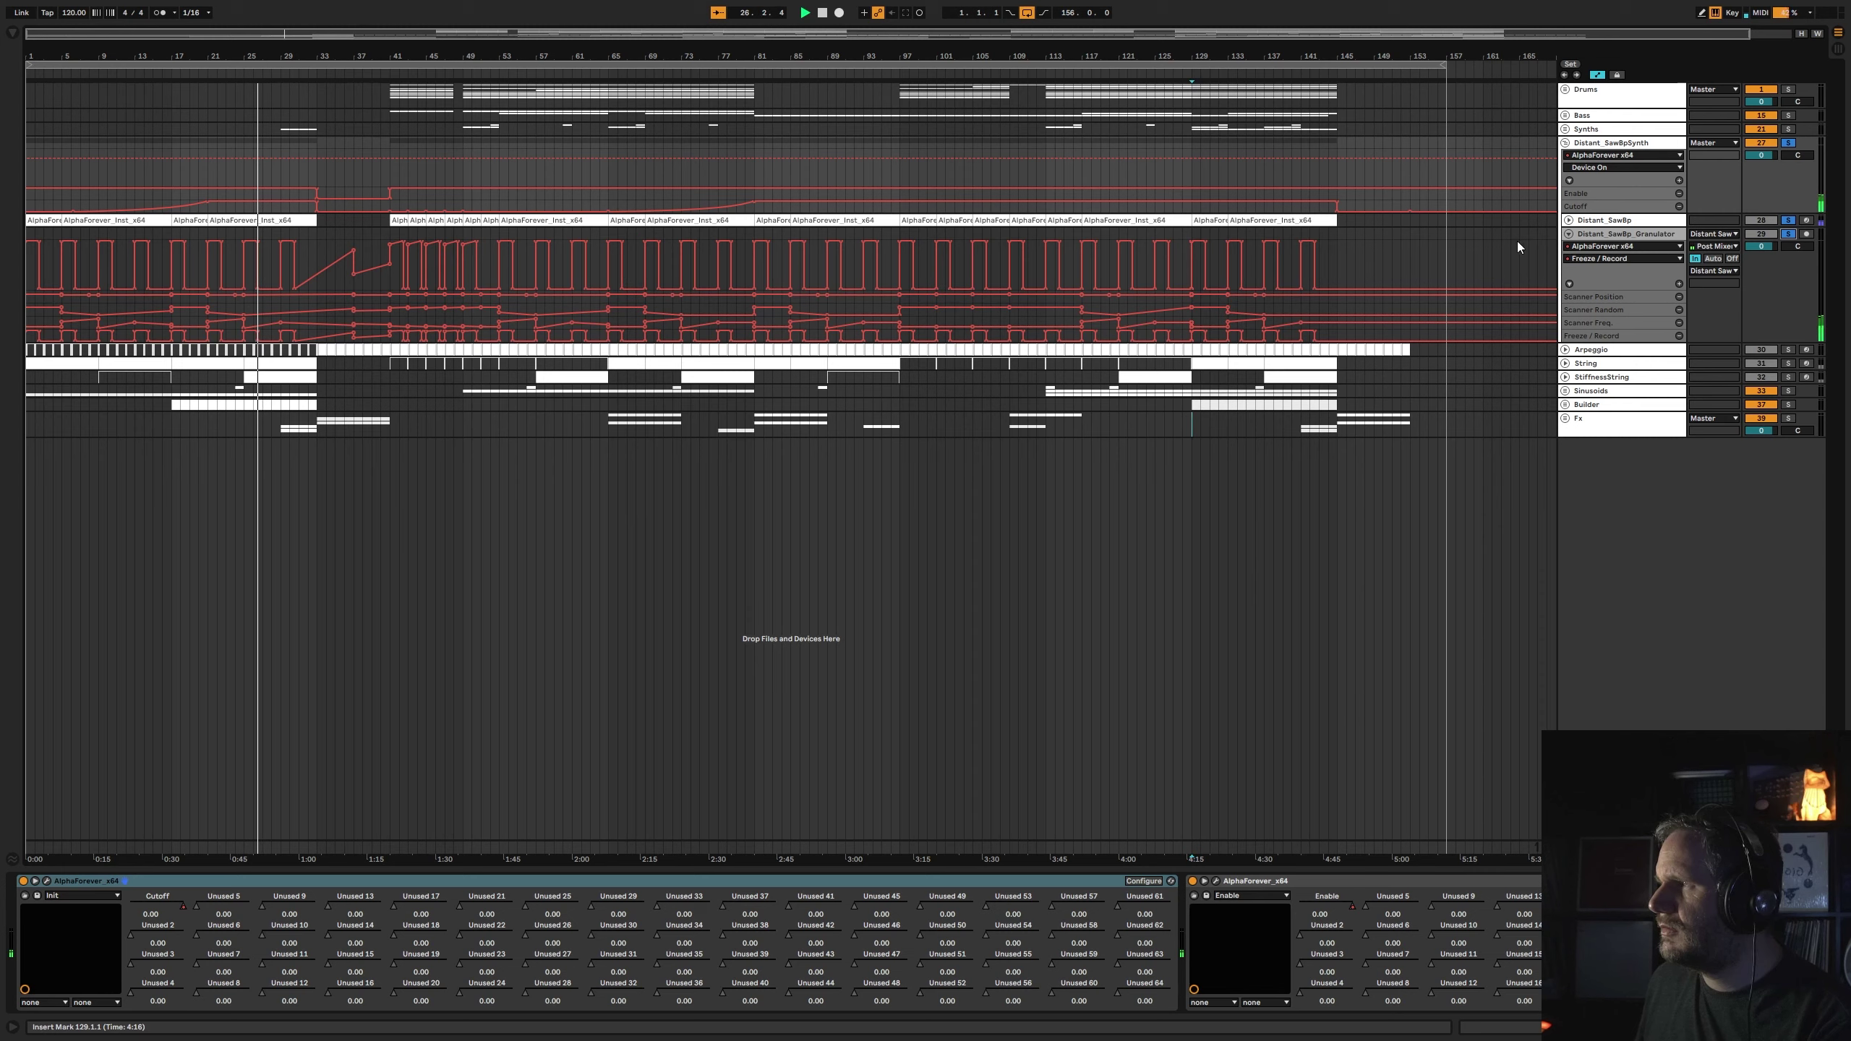
{"action": "left_click", "coordinate": [1565, 144]}
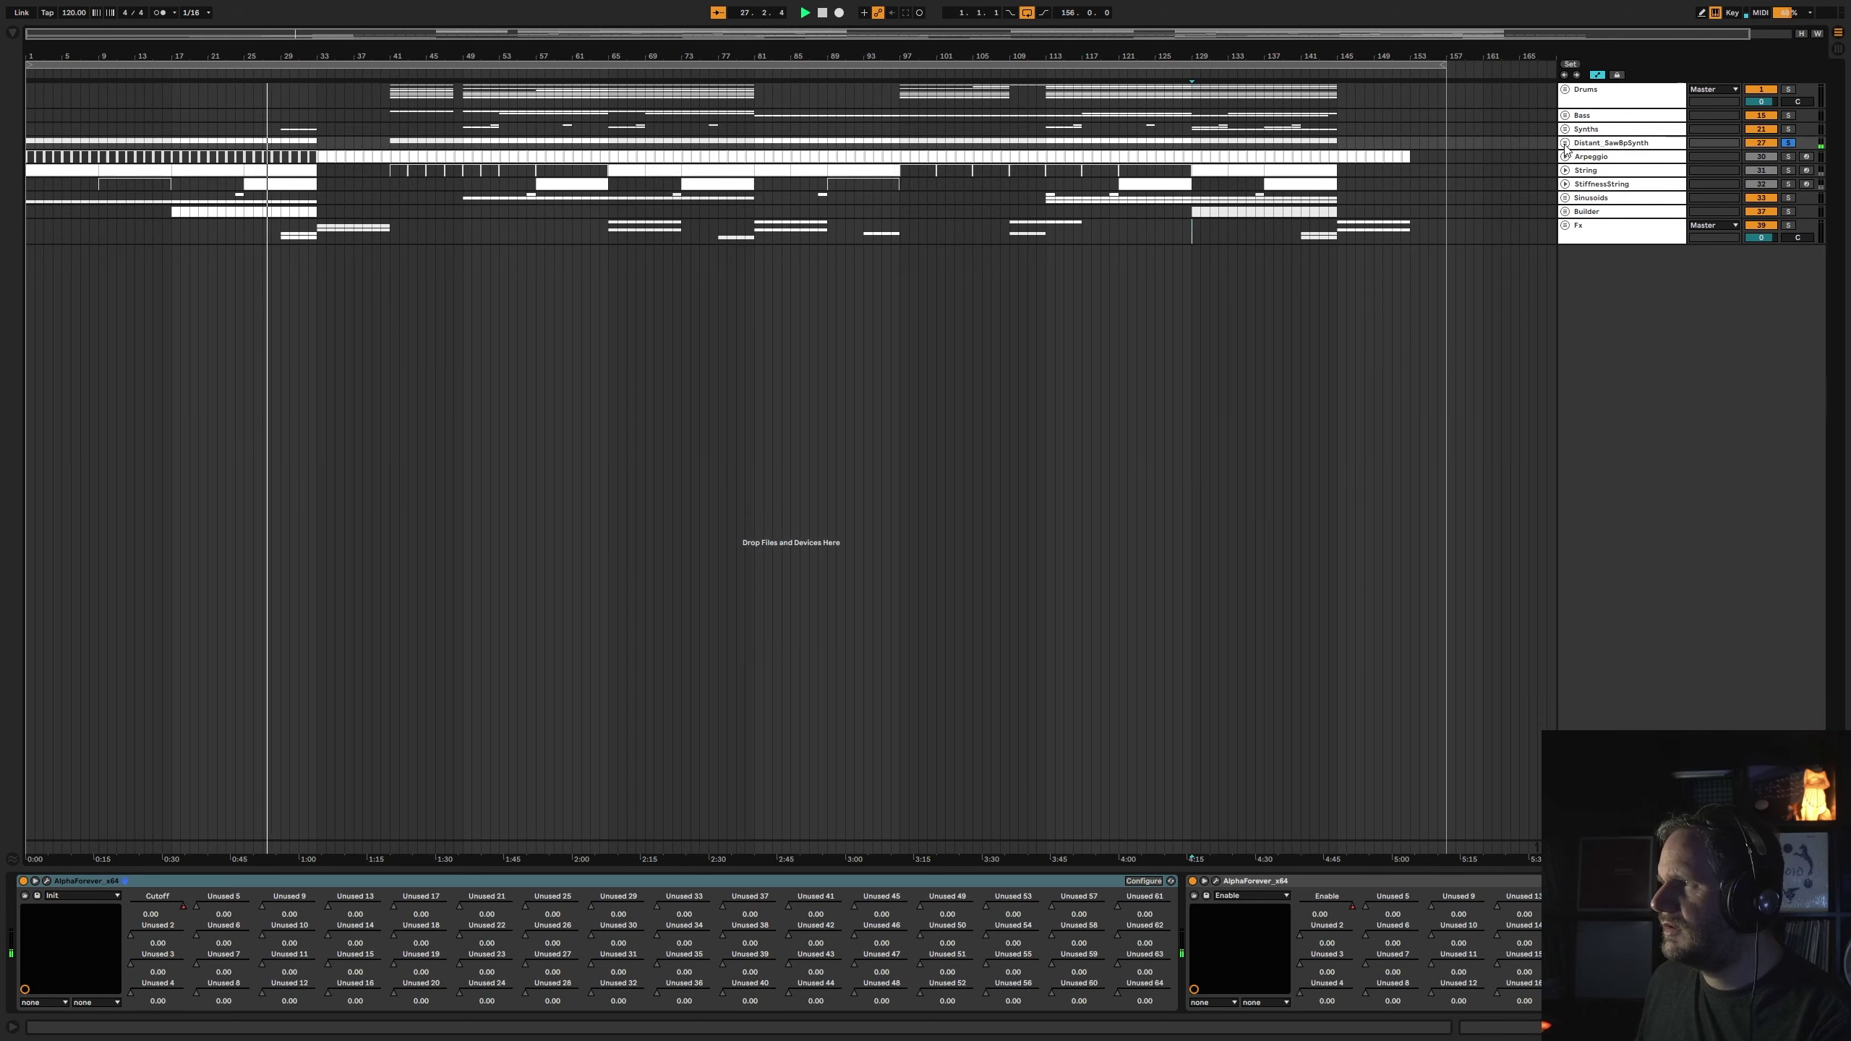
{"action": "left_click", "coordinate": [1792, 145]}
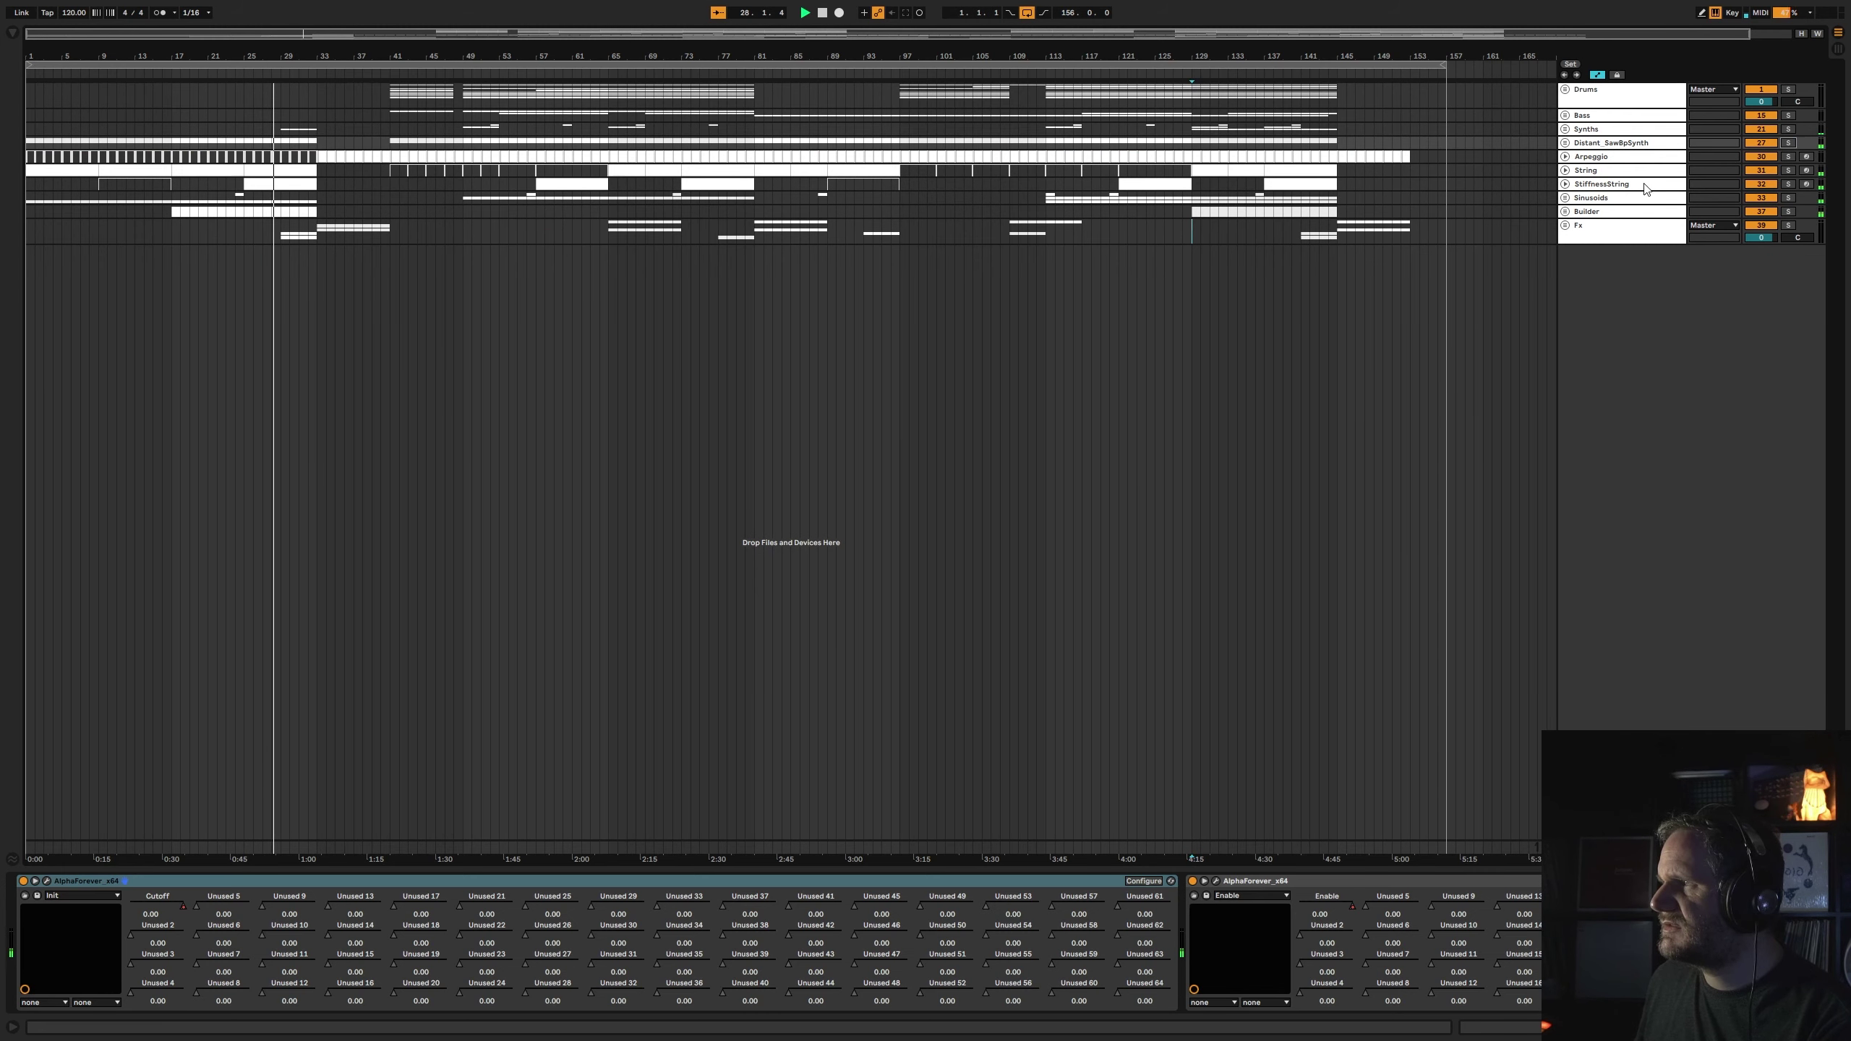
- Group Distant_SawBpSynth, Arpeggio, String and StiffnessString, name the group Pads and fold it
{"action": "left_click", "coordinate": [1618, 146]}
{"action": "left_click", "coordinate": [1614, 161], "text": "shift"}
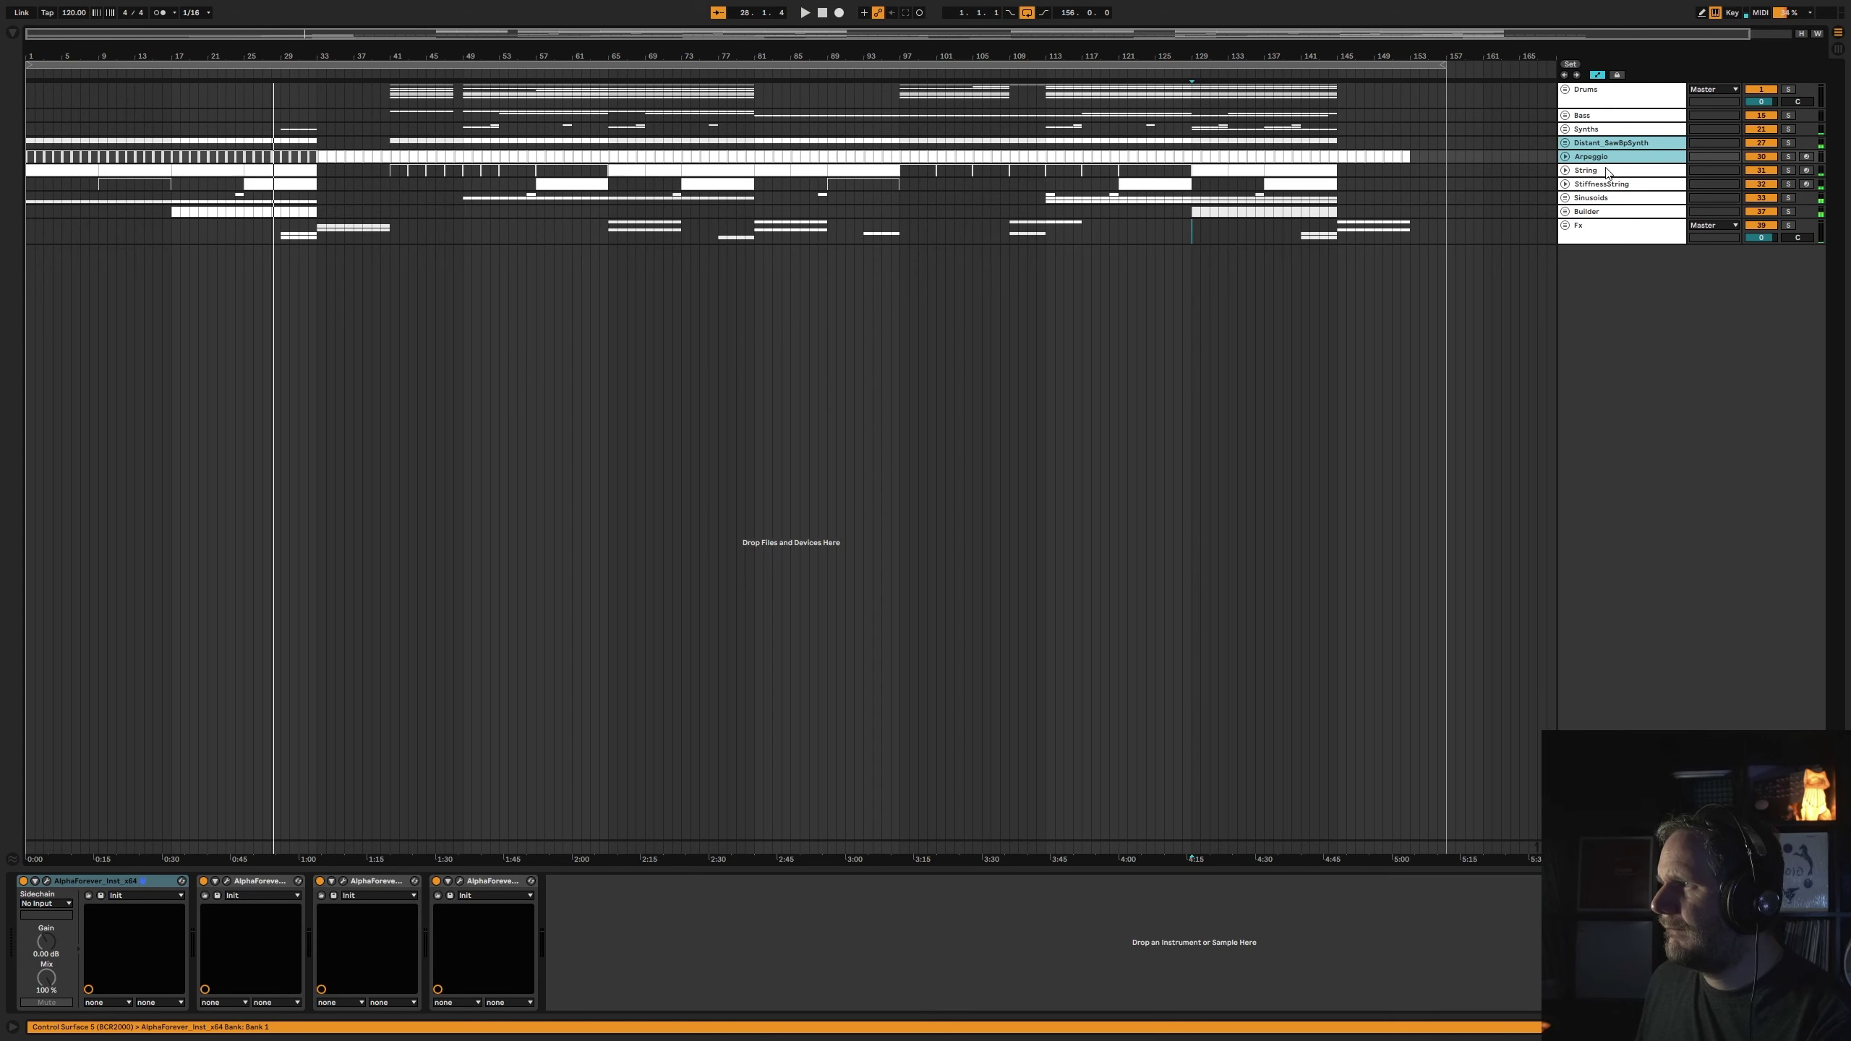
{"action": "left_click", "coordinate": [1607, 173], "text": "shift"}
{"action": "left_click", "coordinate": [1603, 187], "text": "shift"}
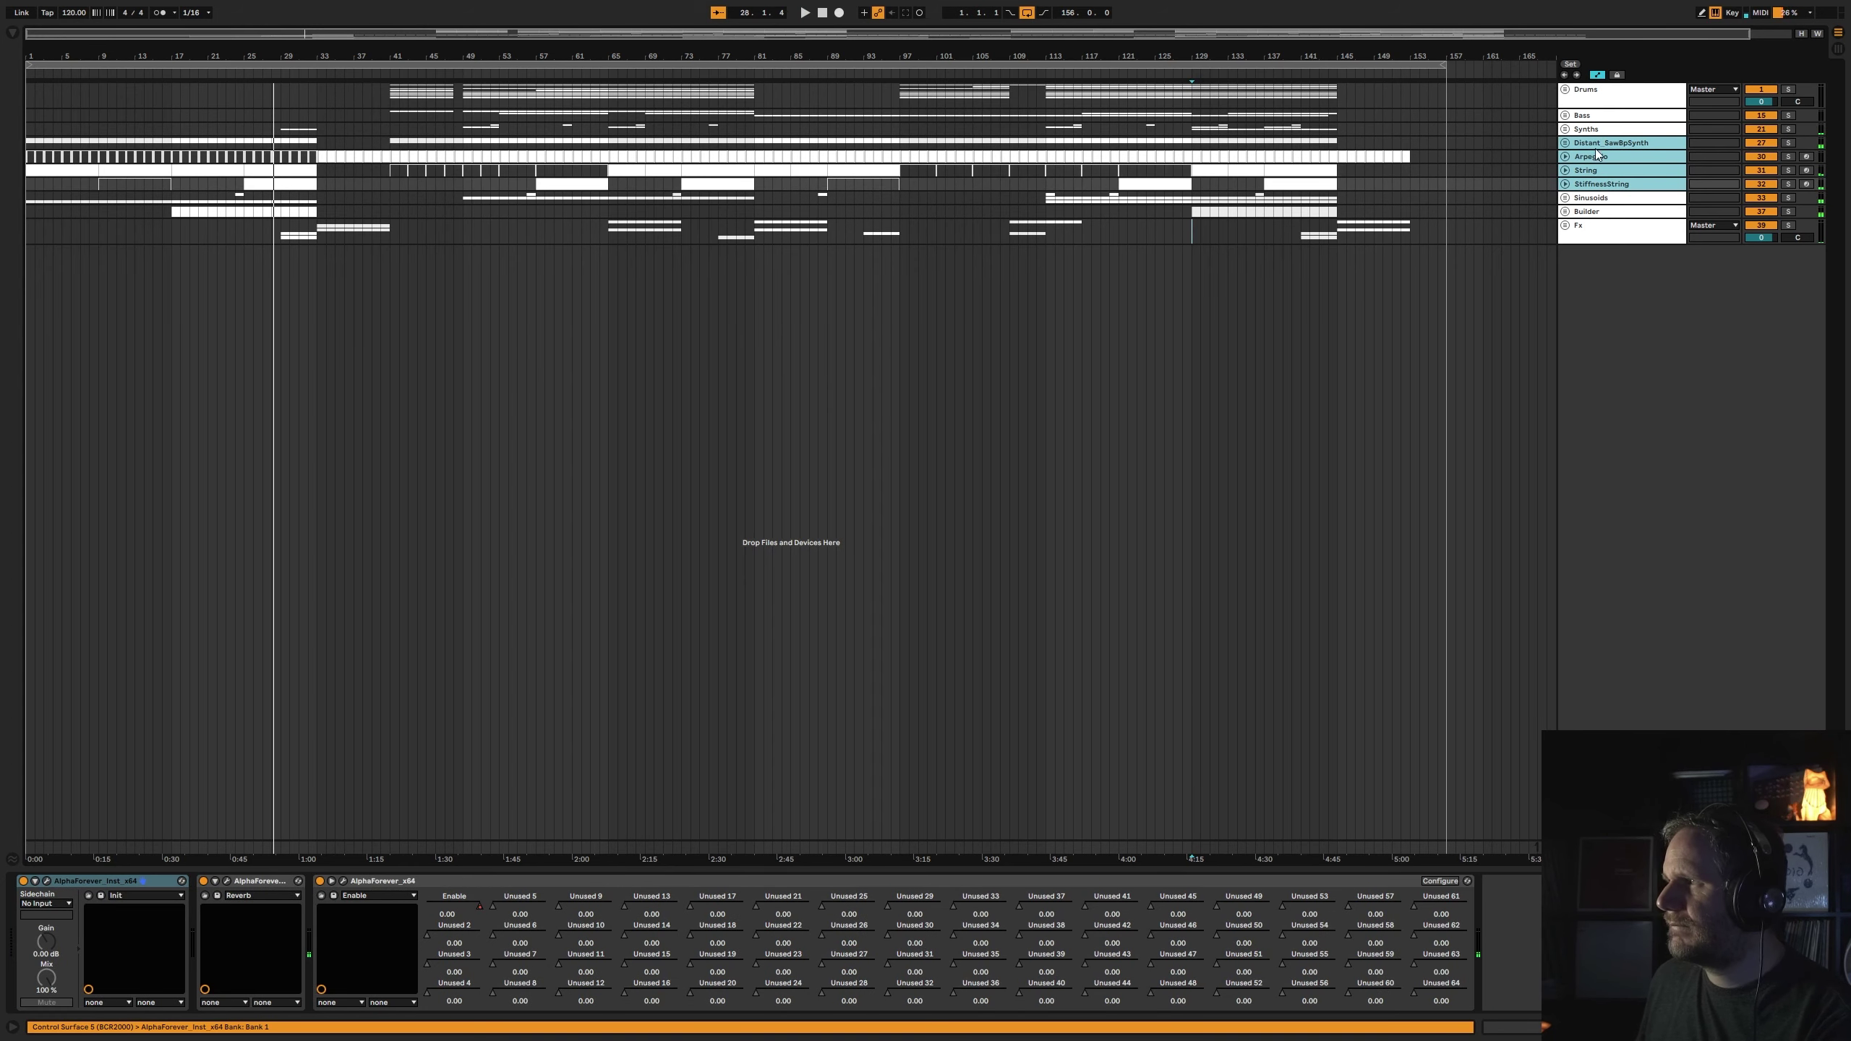
{"action": "key", "text": "ctrl+g"}
{"action": "key", "text": "ctrl+r"}
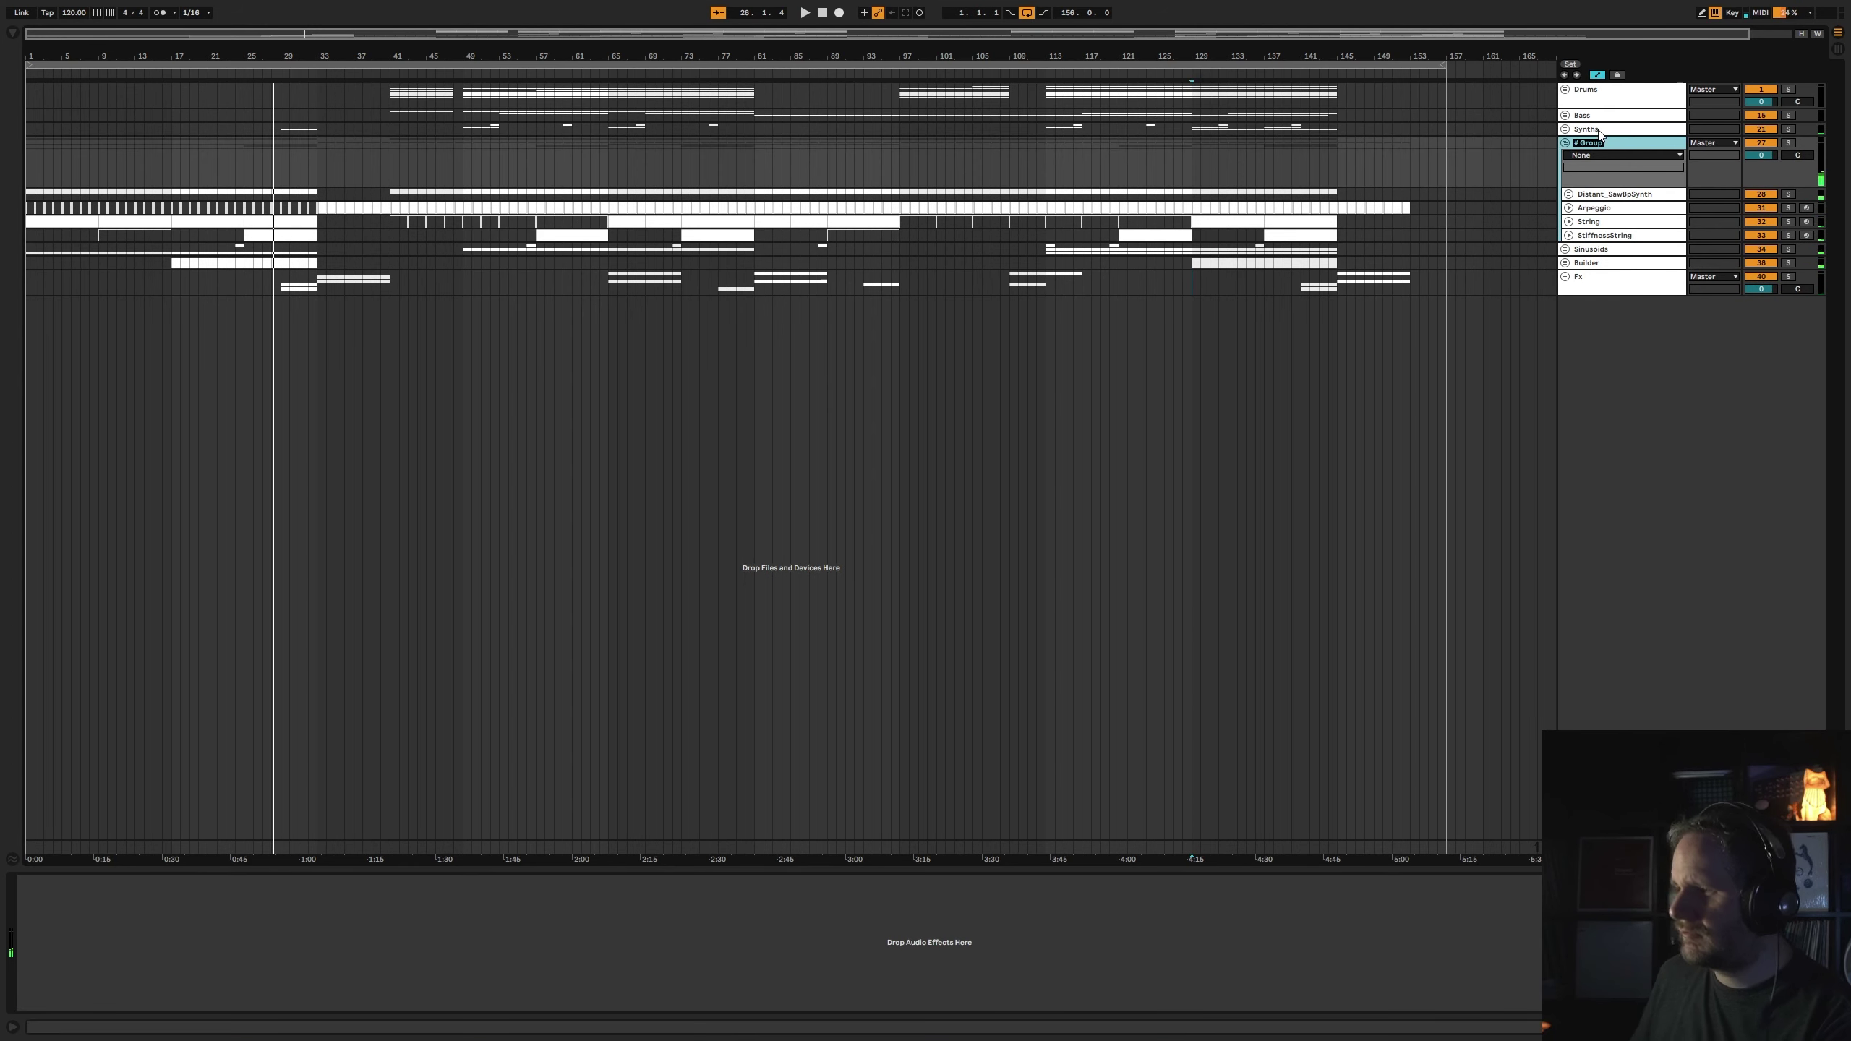
{"action": "type", "text": "Pads"}
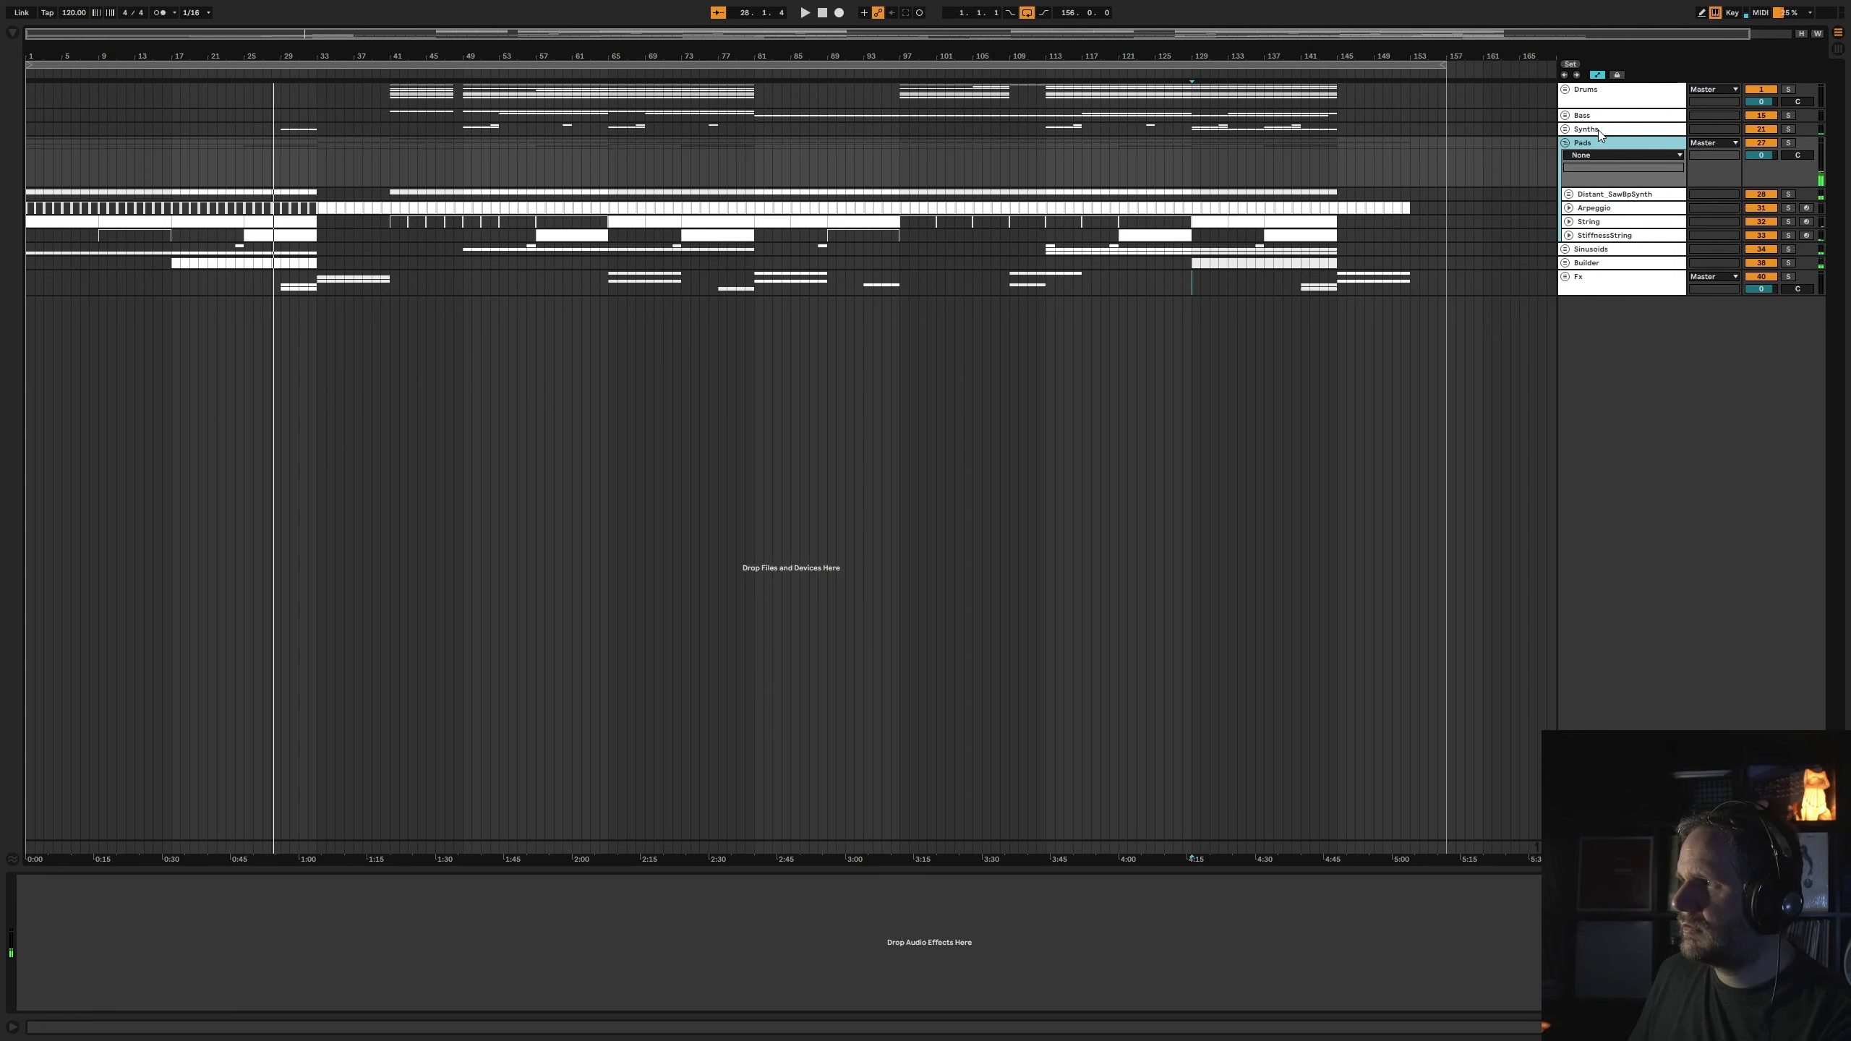
{"action": "left_click", "coordinate": [1566, 143]}
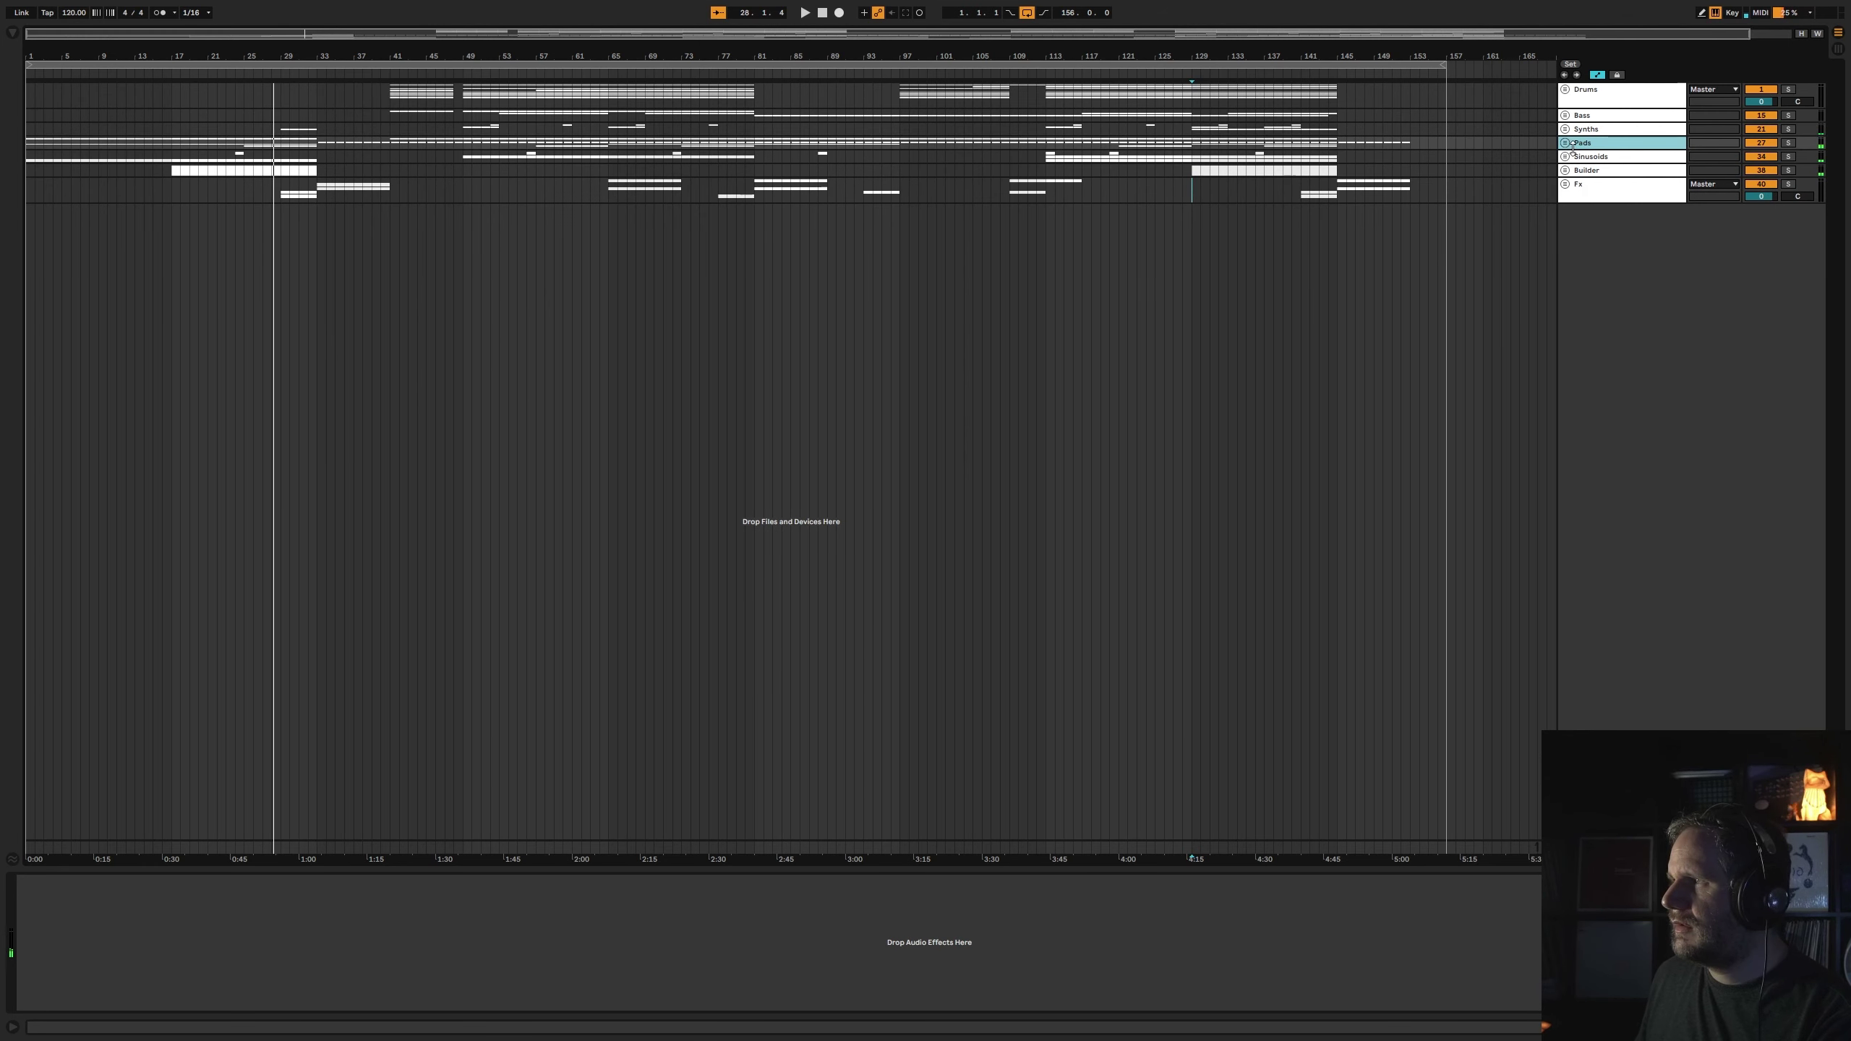
- Review the track groups in order from Drums down to Fx and return the playhead to the start
{"action": "left_click", "coordinate": [1613, 188]}
{"action": "left_click", "coordinate": [1597, 98]}
{"action": "left_click", "coordinate": [1594, 116]}
{"action": "left_click", "coordinate": [1593, 128]}
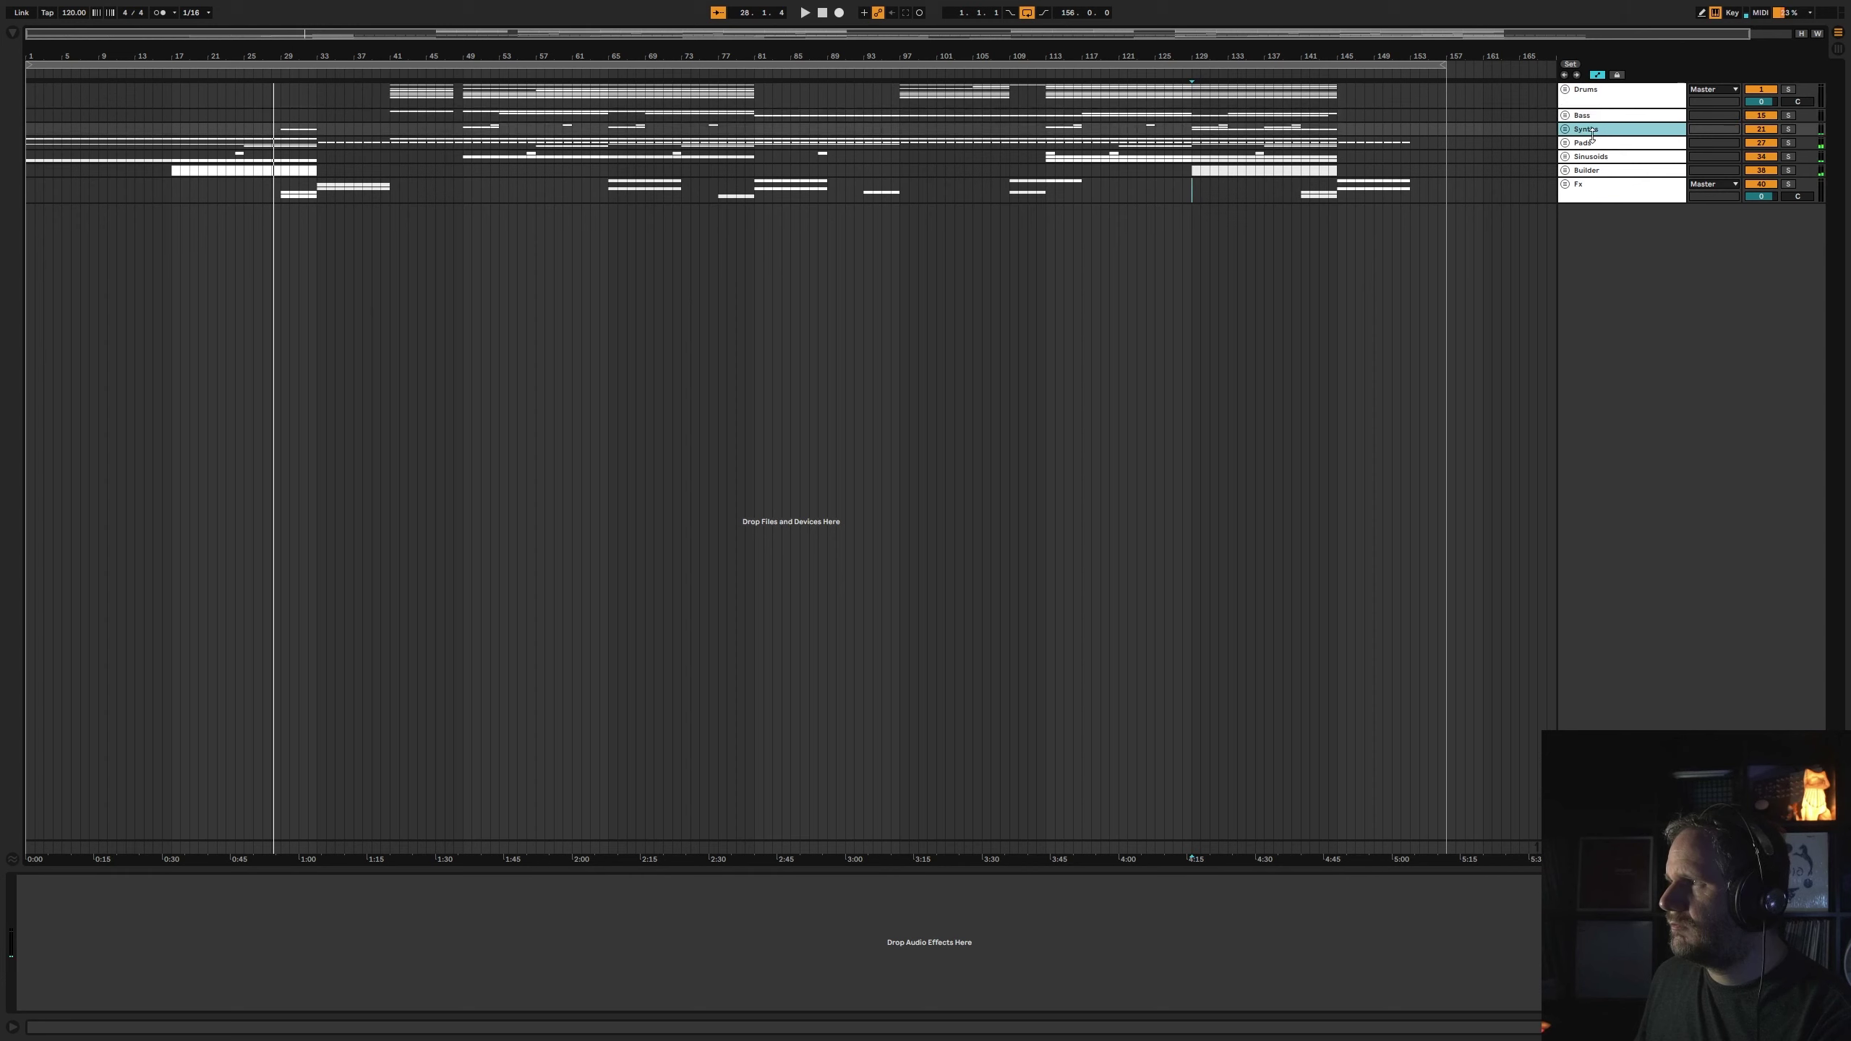
{"action": "left_click", "coordinate": [1592, 143]}
{"action": "left_click", "coordinate": [1592, 157]}
{"action": "left_click", "coordinate": [1592, 170]}
{"action": "left_click", "coordinate": [1594, 189]}
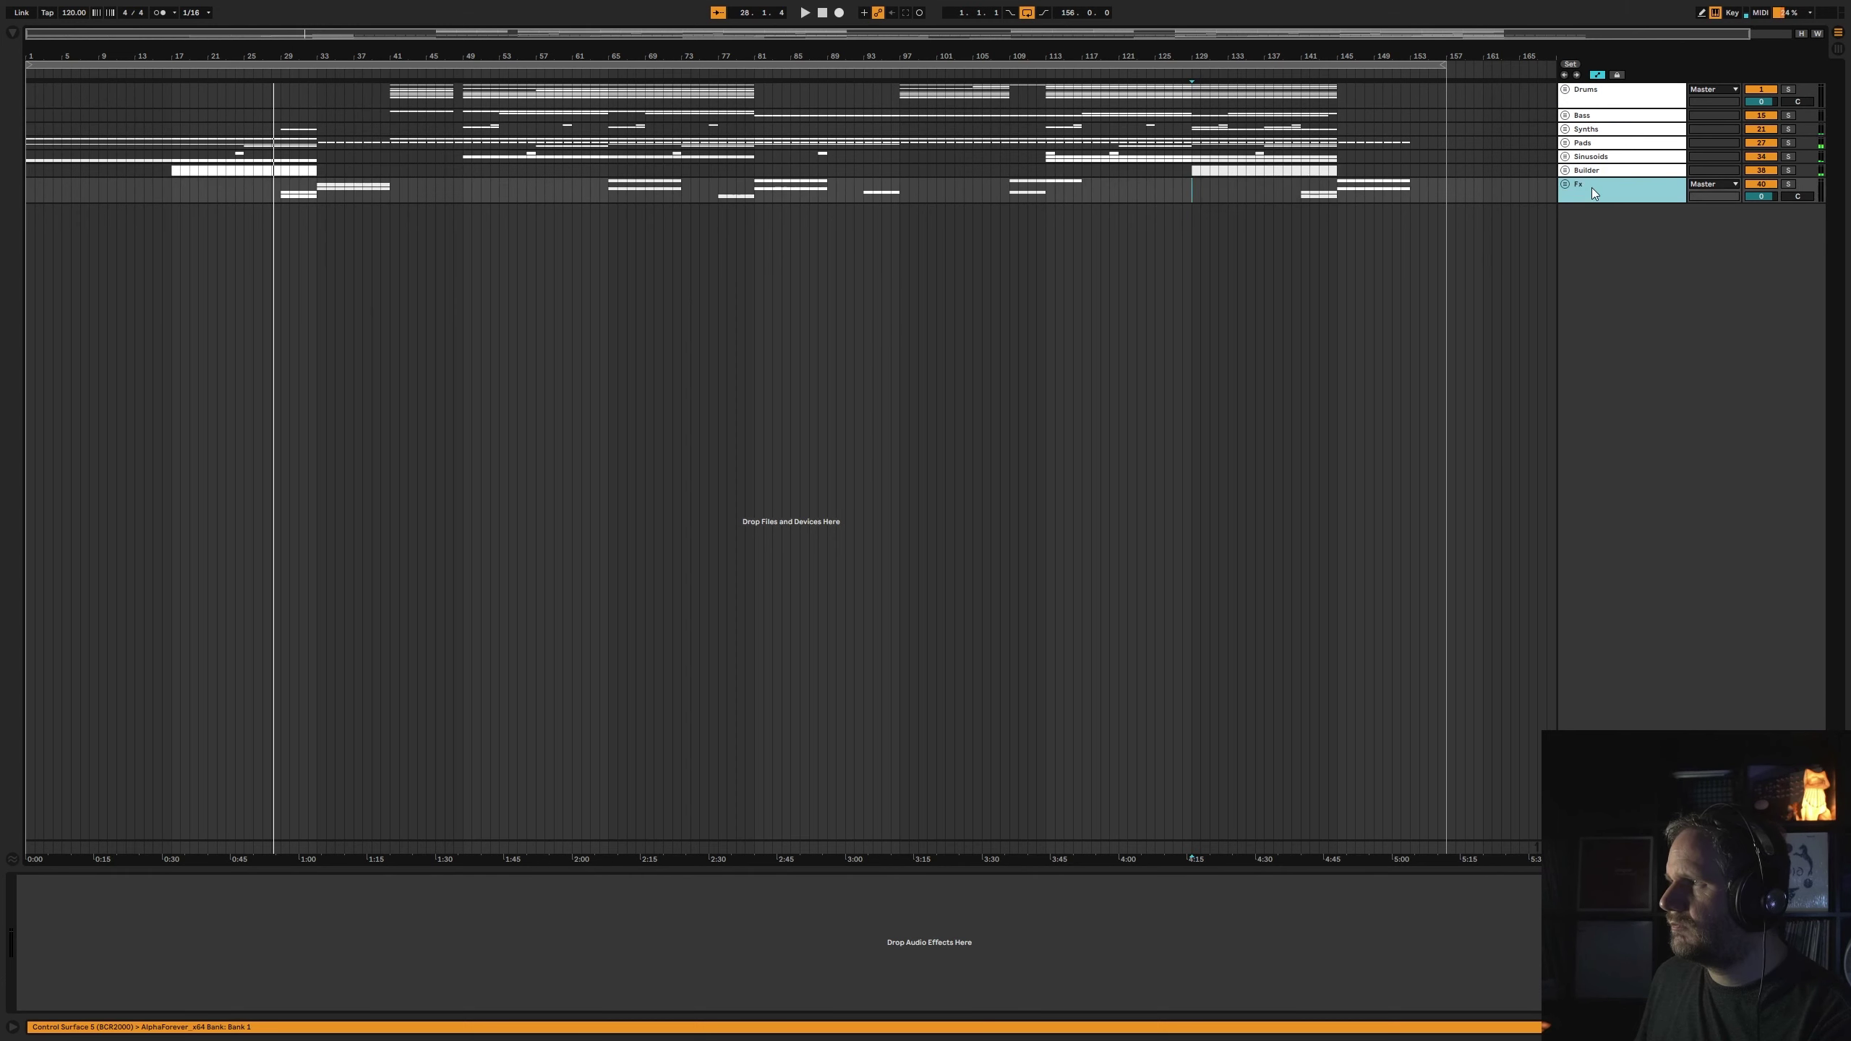
{"action": "left_click", "coordinate": [1173, 310]}
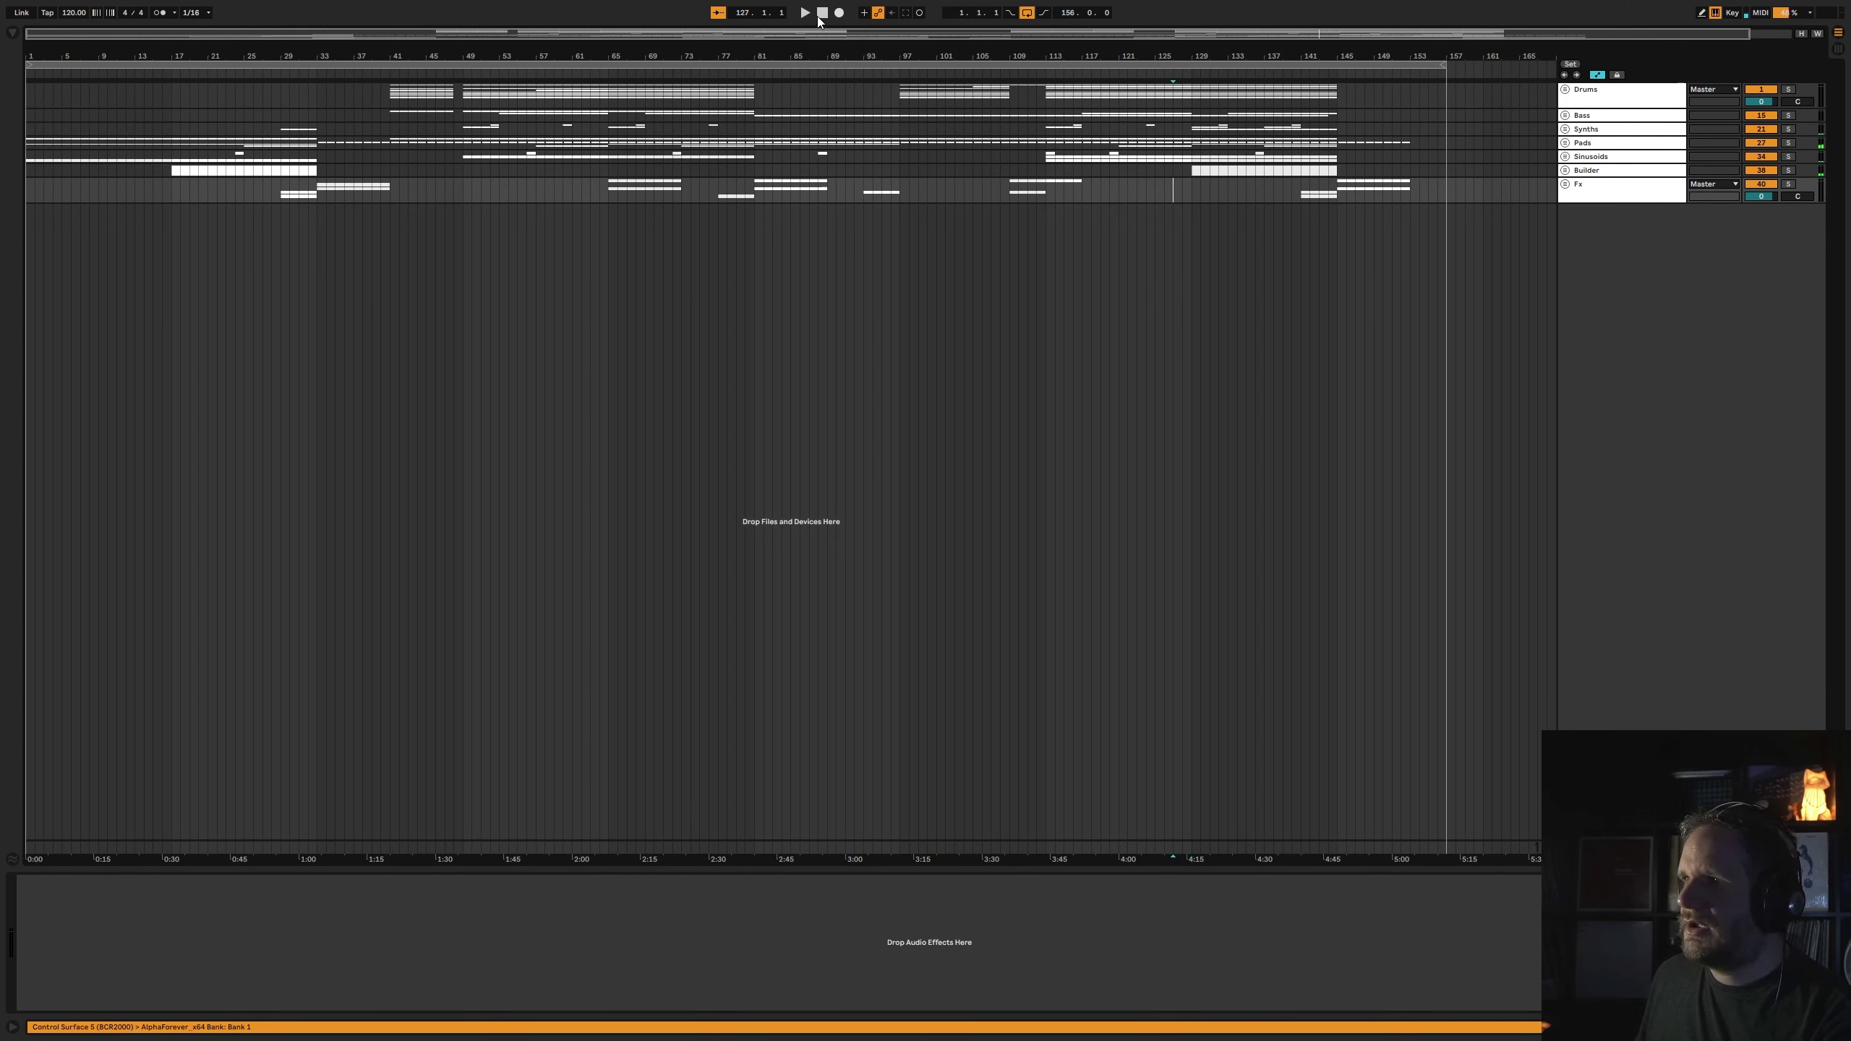
{"action": "left_click", "coordinate": [820, 15]}
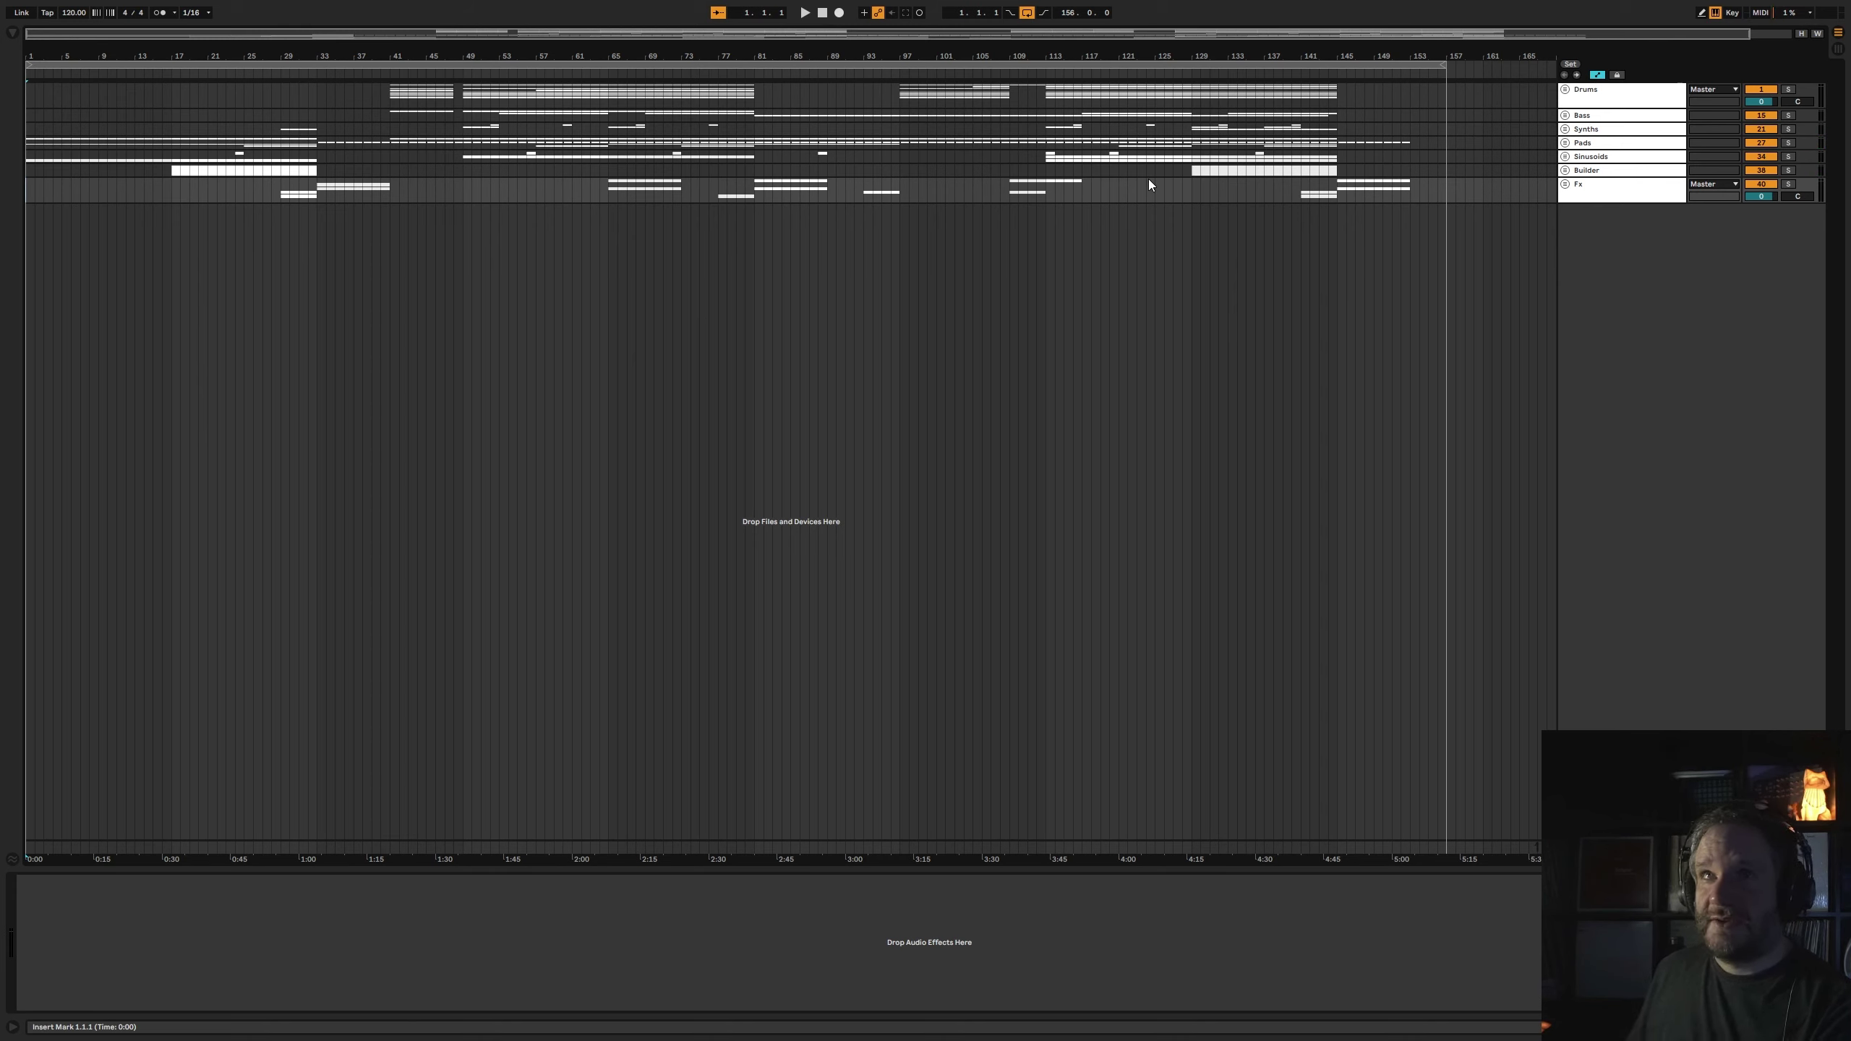
- Unfold the Fx, Builder, Sinusoids and Pads groups to check their tracks, and fold them all again
{"action": "left_click", "coordinate": [1565, 183]}
{"action": "left_click", "coordinate": [1565, 171]}
{"action": "left_click", "coordinate": [1565, 156]}
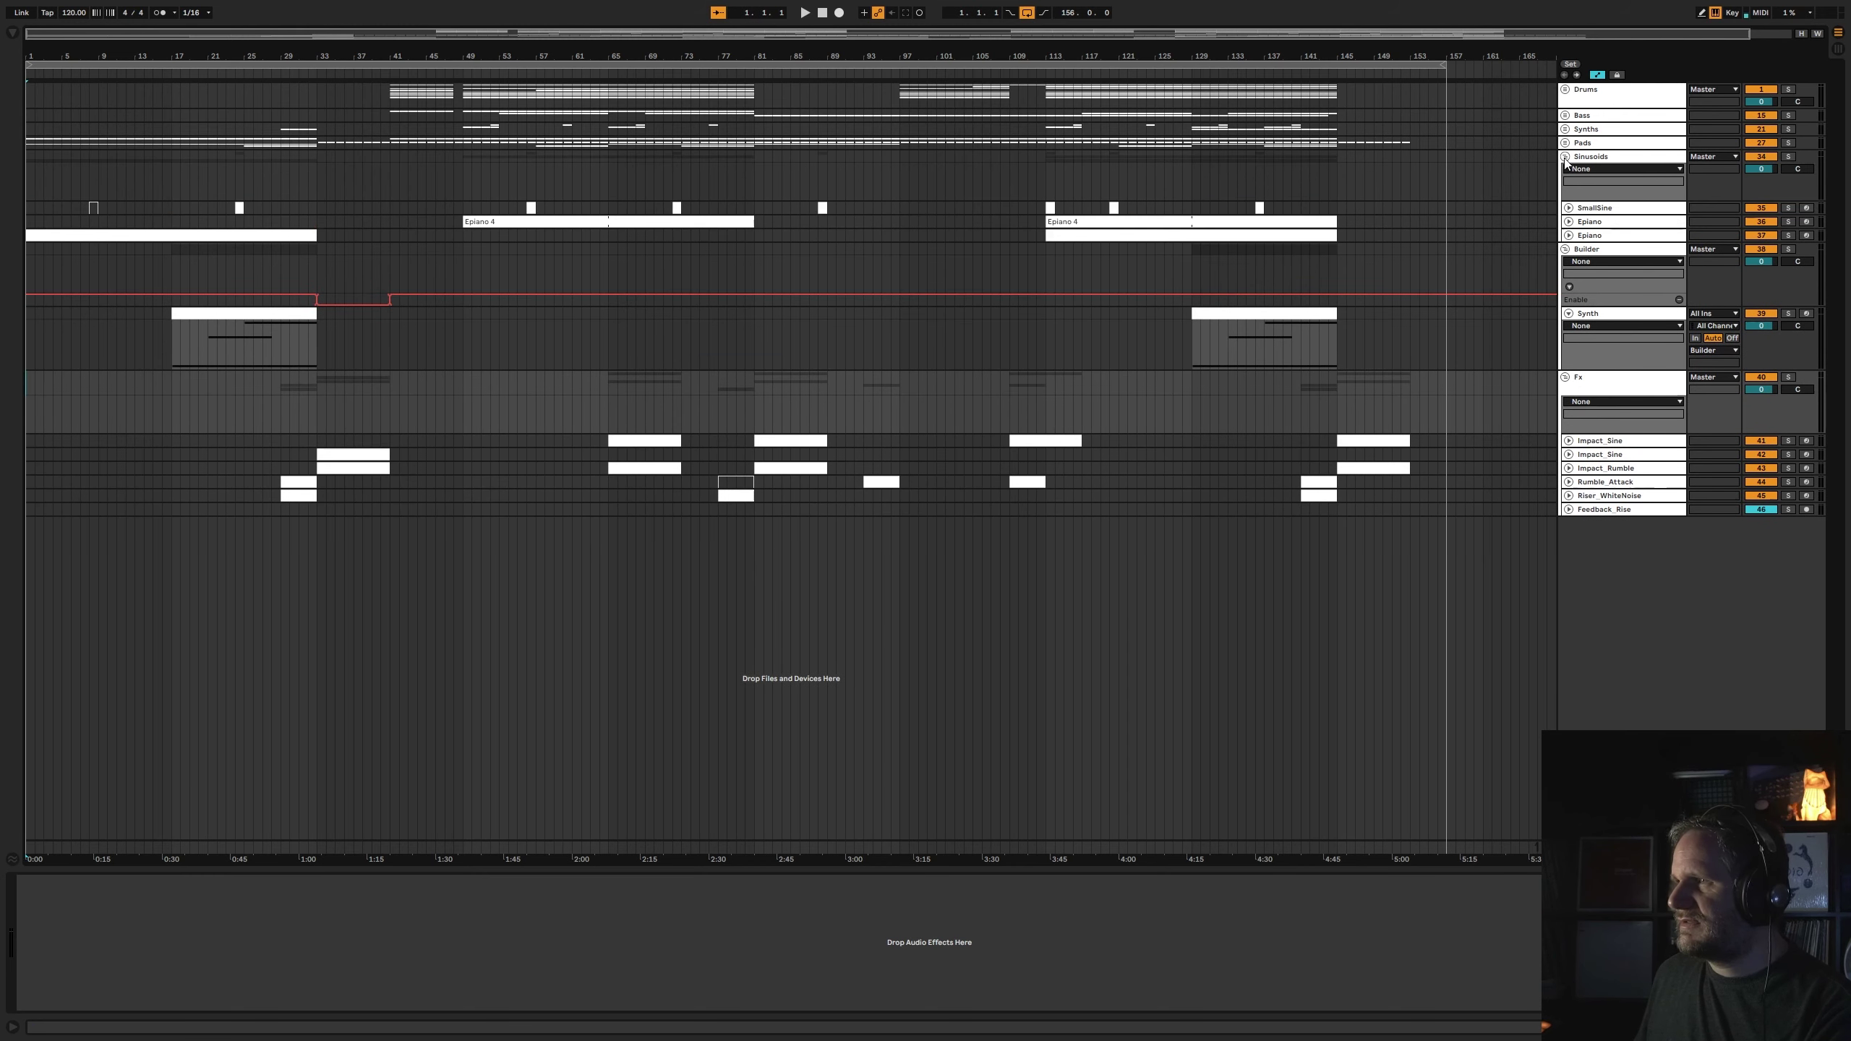
{"action": "left_click", "coordinate": [1566, 143]}
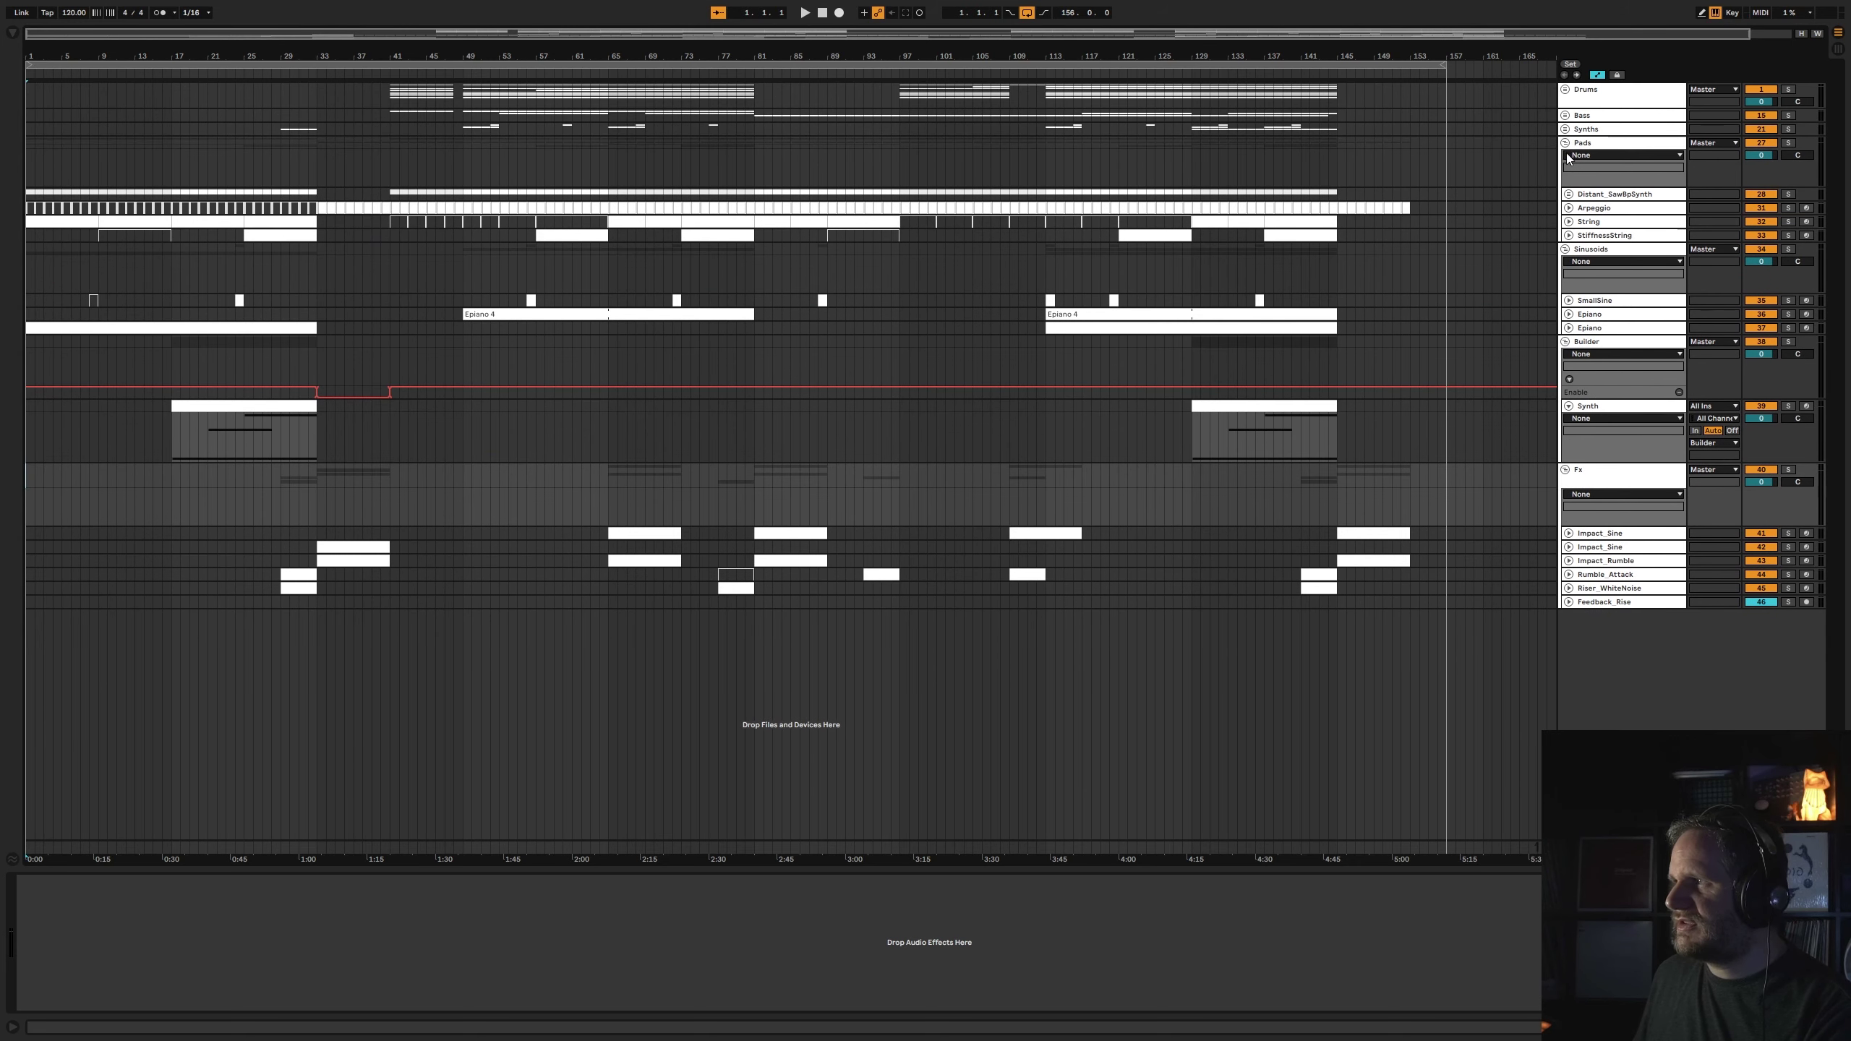
{"action": "left_click", "coordinate": [1565, 249]}
{"action": "left_click", "coordinate": [1566, 144]}
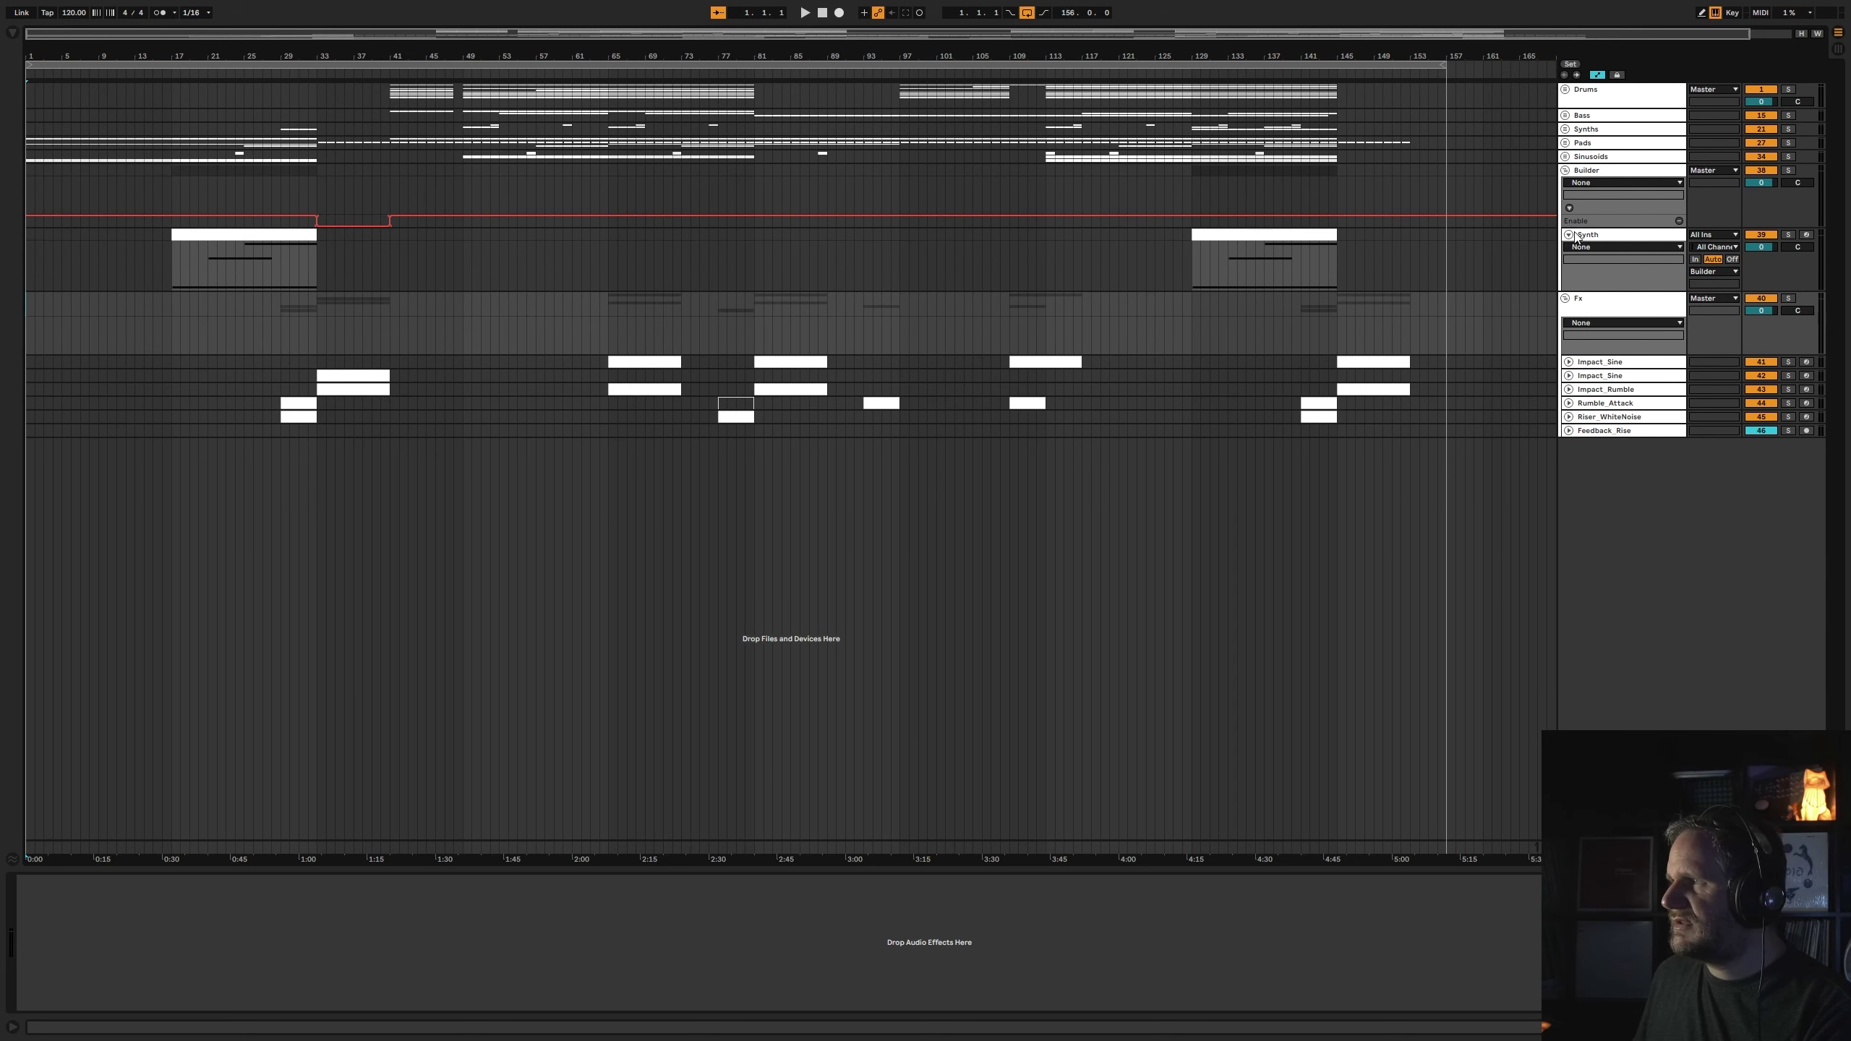
{"action": "left_click", "coordinate": [1565, 170]}
{"action": "left_click", "coordinate": [1565, 185]}
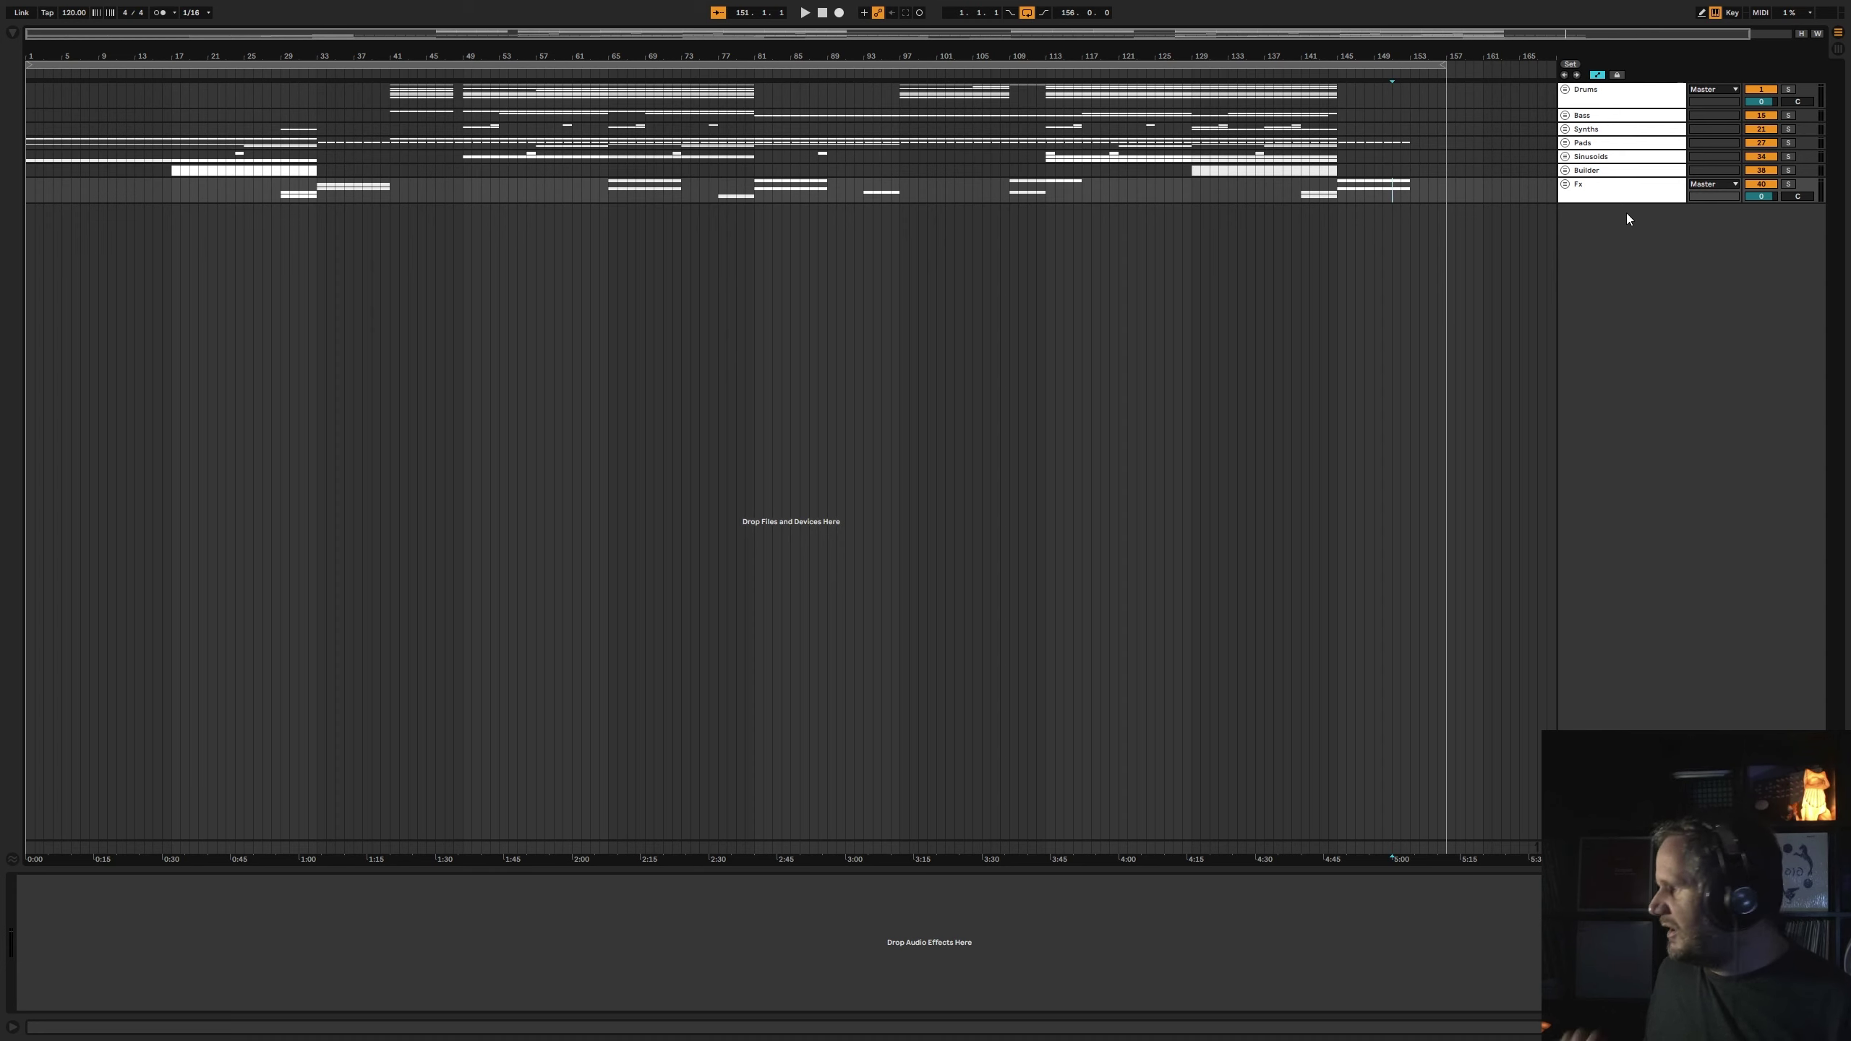
- Step the insert marker back through the arrangement from bar 151 to bar 113
{"action": "key", "text": "Left"}
{"action": "key", "text": "Left"}
{"action": "key", "text": "Left"}
{"action": "key", "text": "Left"}
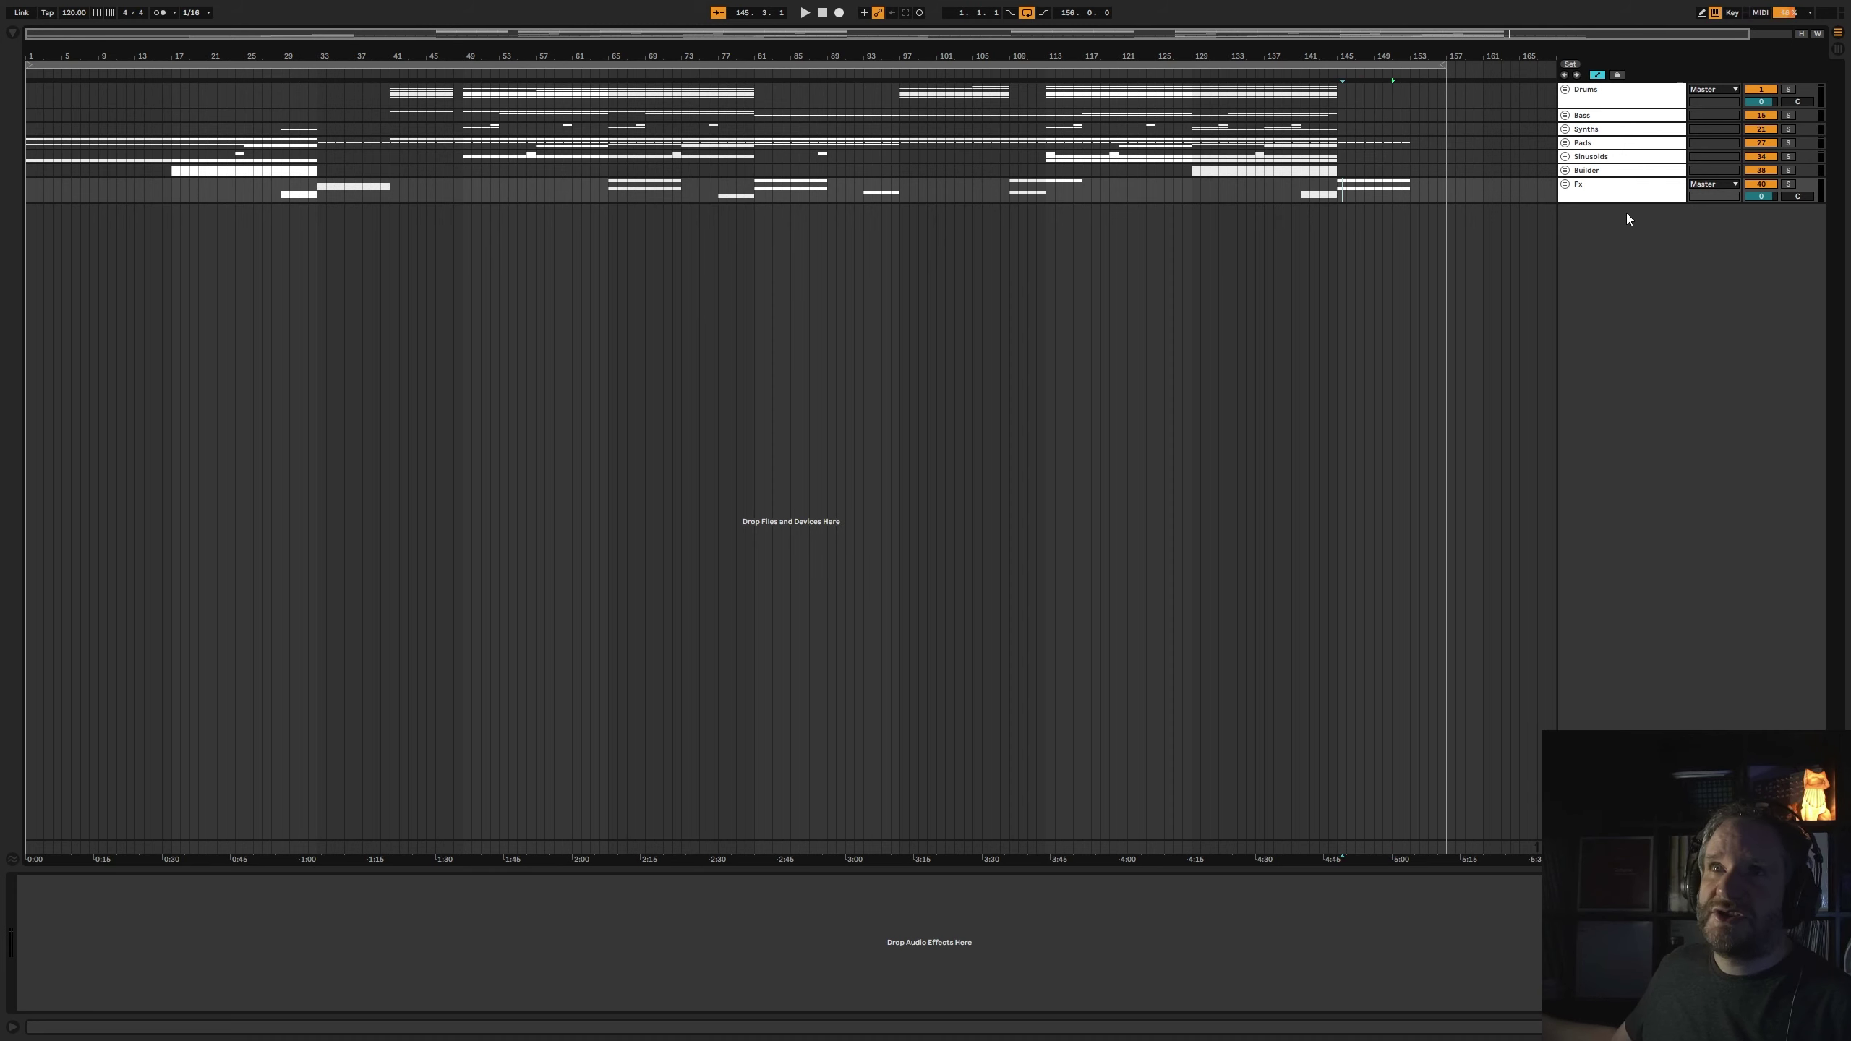
{"action": "key", "text": "Left"}
{"action": "key", "text": "Left"}
{"action": "key", "text": "Left"}
{"action": "key", "text": "Left"}
{"action": "key", "text": "Left"}
{"action": "key", "text": "Left"}
{"action": "key", "text": "Left"}
{"action": "key", "text": "Left"}
{"action": "key", "text": "Left"}
{"action": "key", "text": "Left"}
{"action": "key", "text": "Left"}
{"action": "key", "text": "Left"}
{"action": "key", "text": "Left"}
{"action": "key", "text": "Left"}
{"action": "key", "text": "Left"}
{"action": "key", "text": "Left"}
{"action": "key", "text": "Left"}
{"action": "key", "text": "Left"}
{"action": "key", "text": "Left"}
{"action": "key", "text": "Left"}
{"action": "key", "text": "Left"}
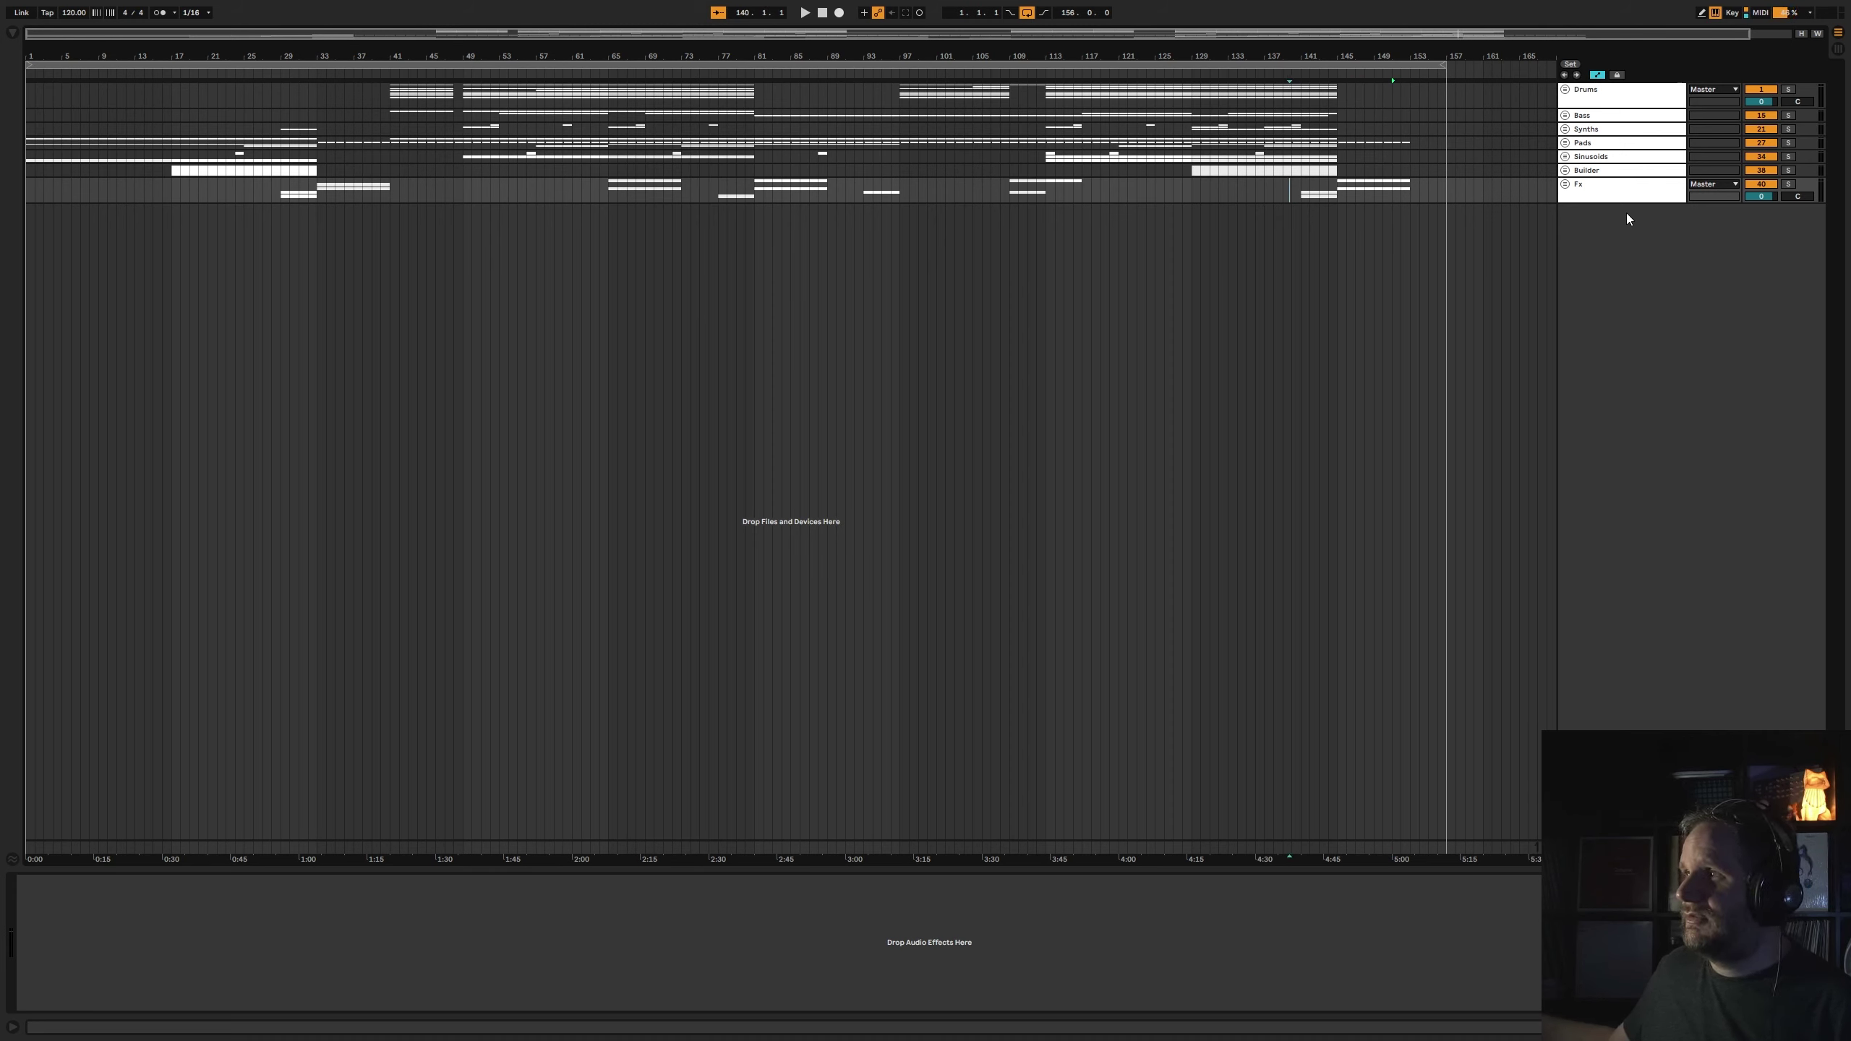
{"action": "key", "text": "Left"}
{"action": "key", "text": "Left"}
{"action": "key", "text": "Left"}
{"action": "key", "text": "Left"}
{"action": "key", "text": "Left"}
{"action": "key", "text": "Left"}
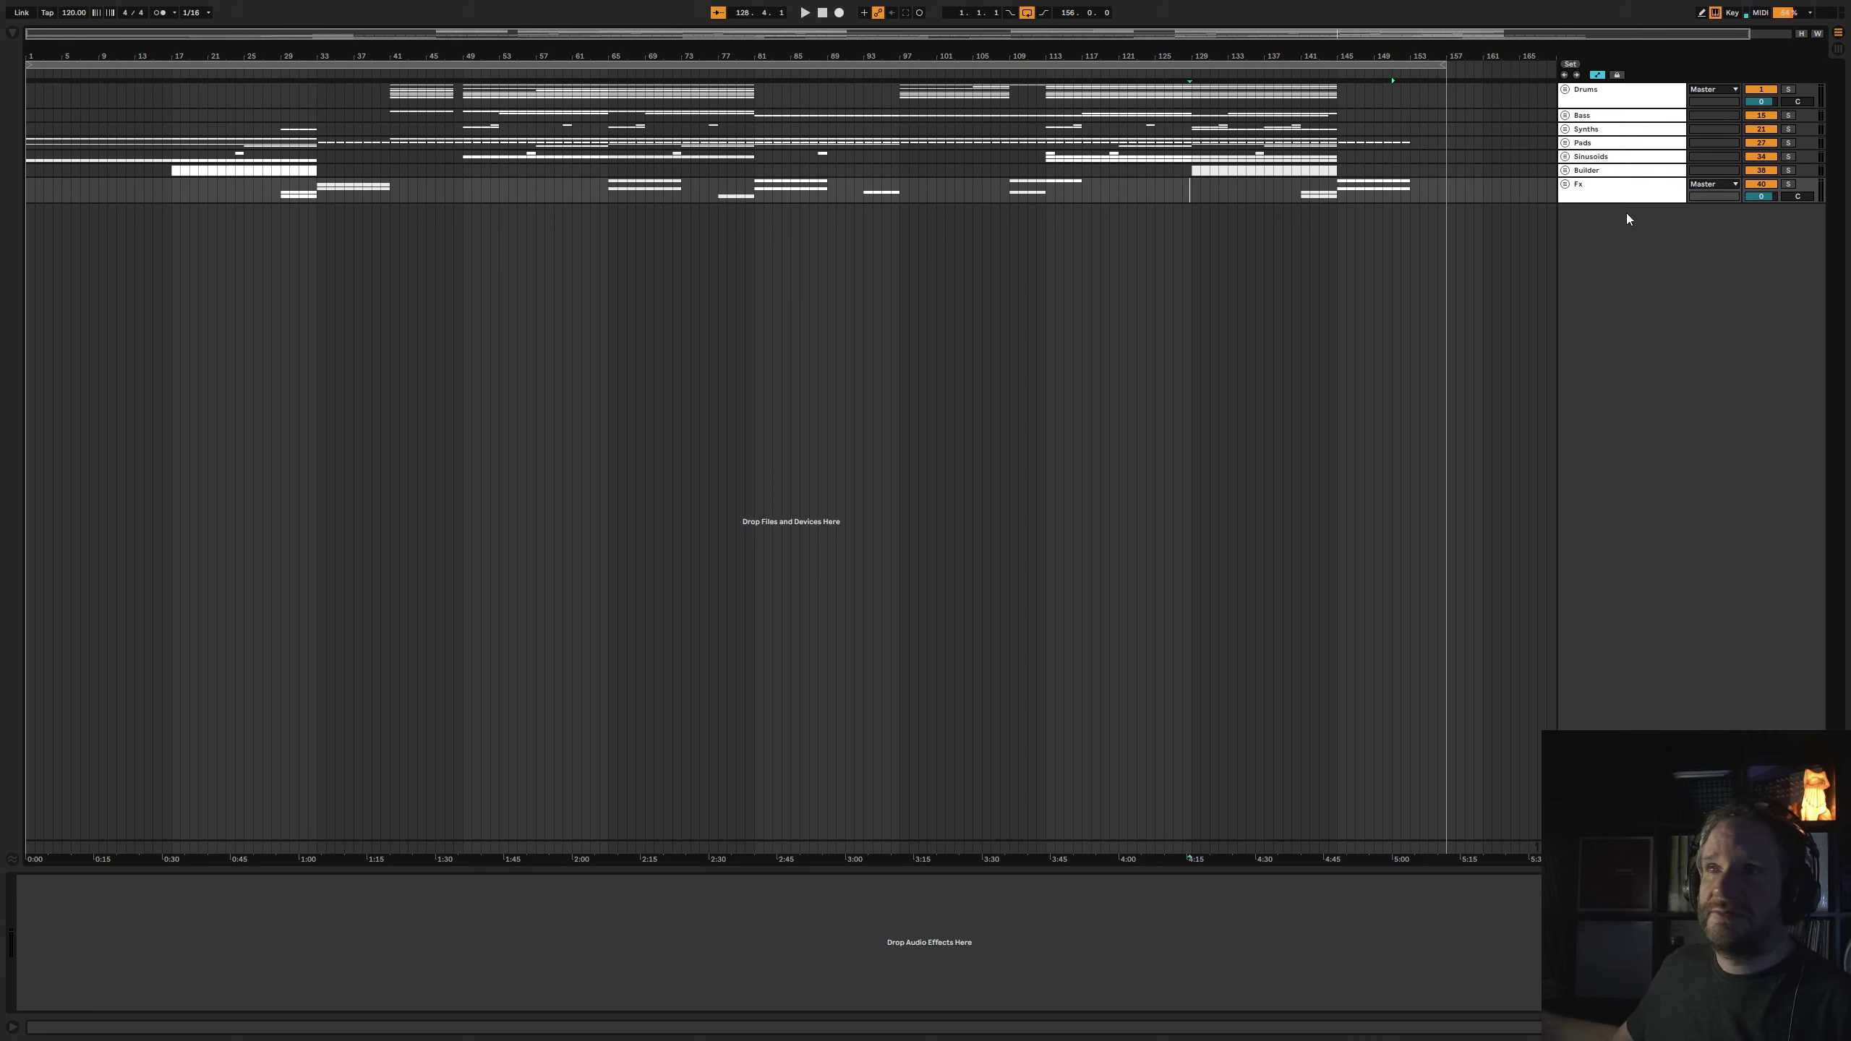
{"action": "key", "text": "Left"}
{"action": "key", "text": "Left"}
{"action": "key", "text": "Left"}
{"action": "key", "text": "Left"}
{"action": "key", "text": "Left"}
{"action": "key", "text": "Left"}
{"action": "key", "text": "Left"}
{"action": "key", "text": "Left"}
{"action": "key", "text": "Left"}
{"action": "key", "text": "Left"}
{"action": "key", "text": "Left"}
{"action": "key", "text": "Left"}
{"action": "key", "text": "Left"}
{"action": "key", "text": "Left"}
{"action": "key", "text": "Left"}
{"action": "key", "text": "Left"}
{"action": "key", "text": "Left"}
{"action": "key", "text": "Left"}
{"action": "key", "text": "Left"}
{"action": "key", "text": "Left"}
{"action": "key", "text": "Left"}
{"action": "key", "text": "Left"}
{"action": "key", "text": "Left"}
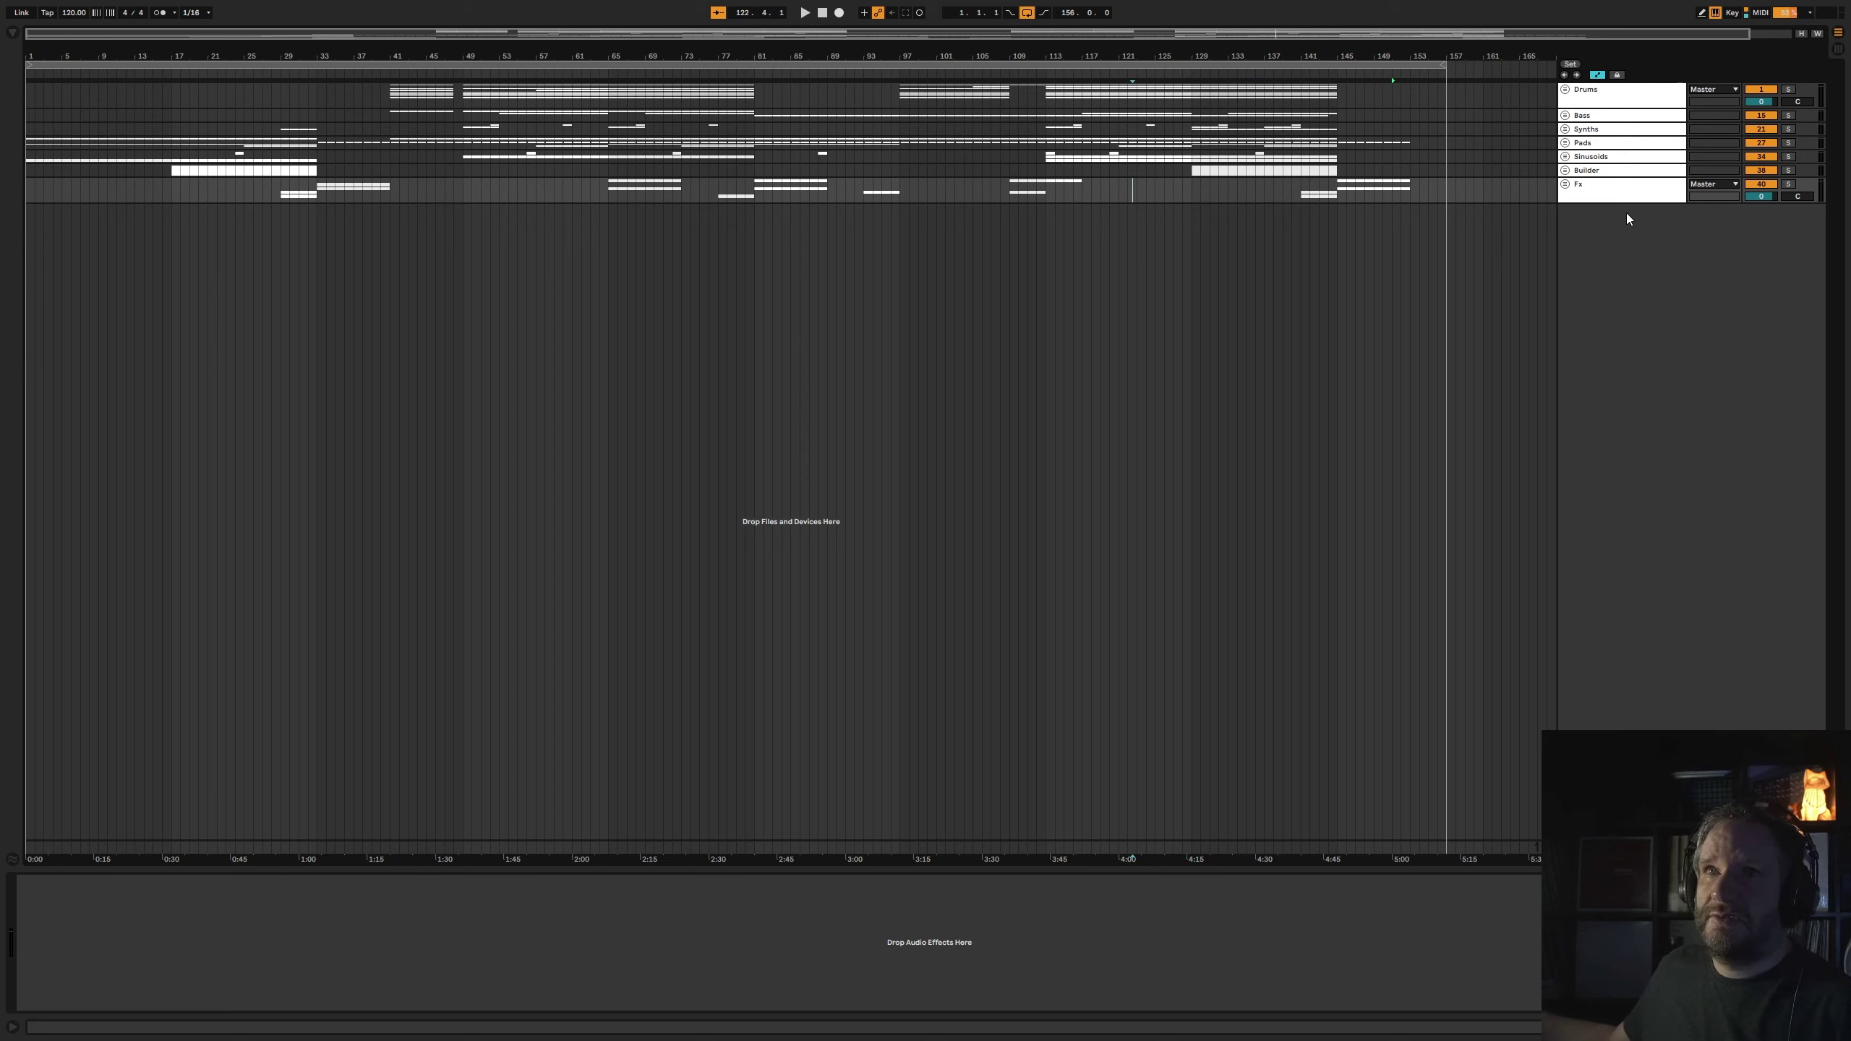
{"action": "key", "text": "Left"}
{"action": "key", "text": "Left"}
{"action": "key", "text": "Left"}
{"action": "key", "text": "Left"}
{"action": "key", "text": "Left"}
{"action": "key", "text": "Left"}
{"action": "key", "text": "Left"}
{"action": "key", "text": "Left"}
{"action": "key", "text": "Left"}
{"action": "key", "text": "Left"}
{"action": "key", "text": "Left"}
{"action": "key", "text": "Left"}
{"action": "key", "text": "Left"}
{"action": "key", "text": "Left"}
{"action": "key", "text": "Left"}
{"action": "key", "text": "Left"}
{"action": "key", "text": "Left"}
{"action": "key", "text": "Left"}
{"action": "key", "text": "Left"}
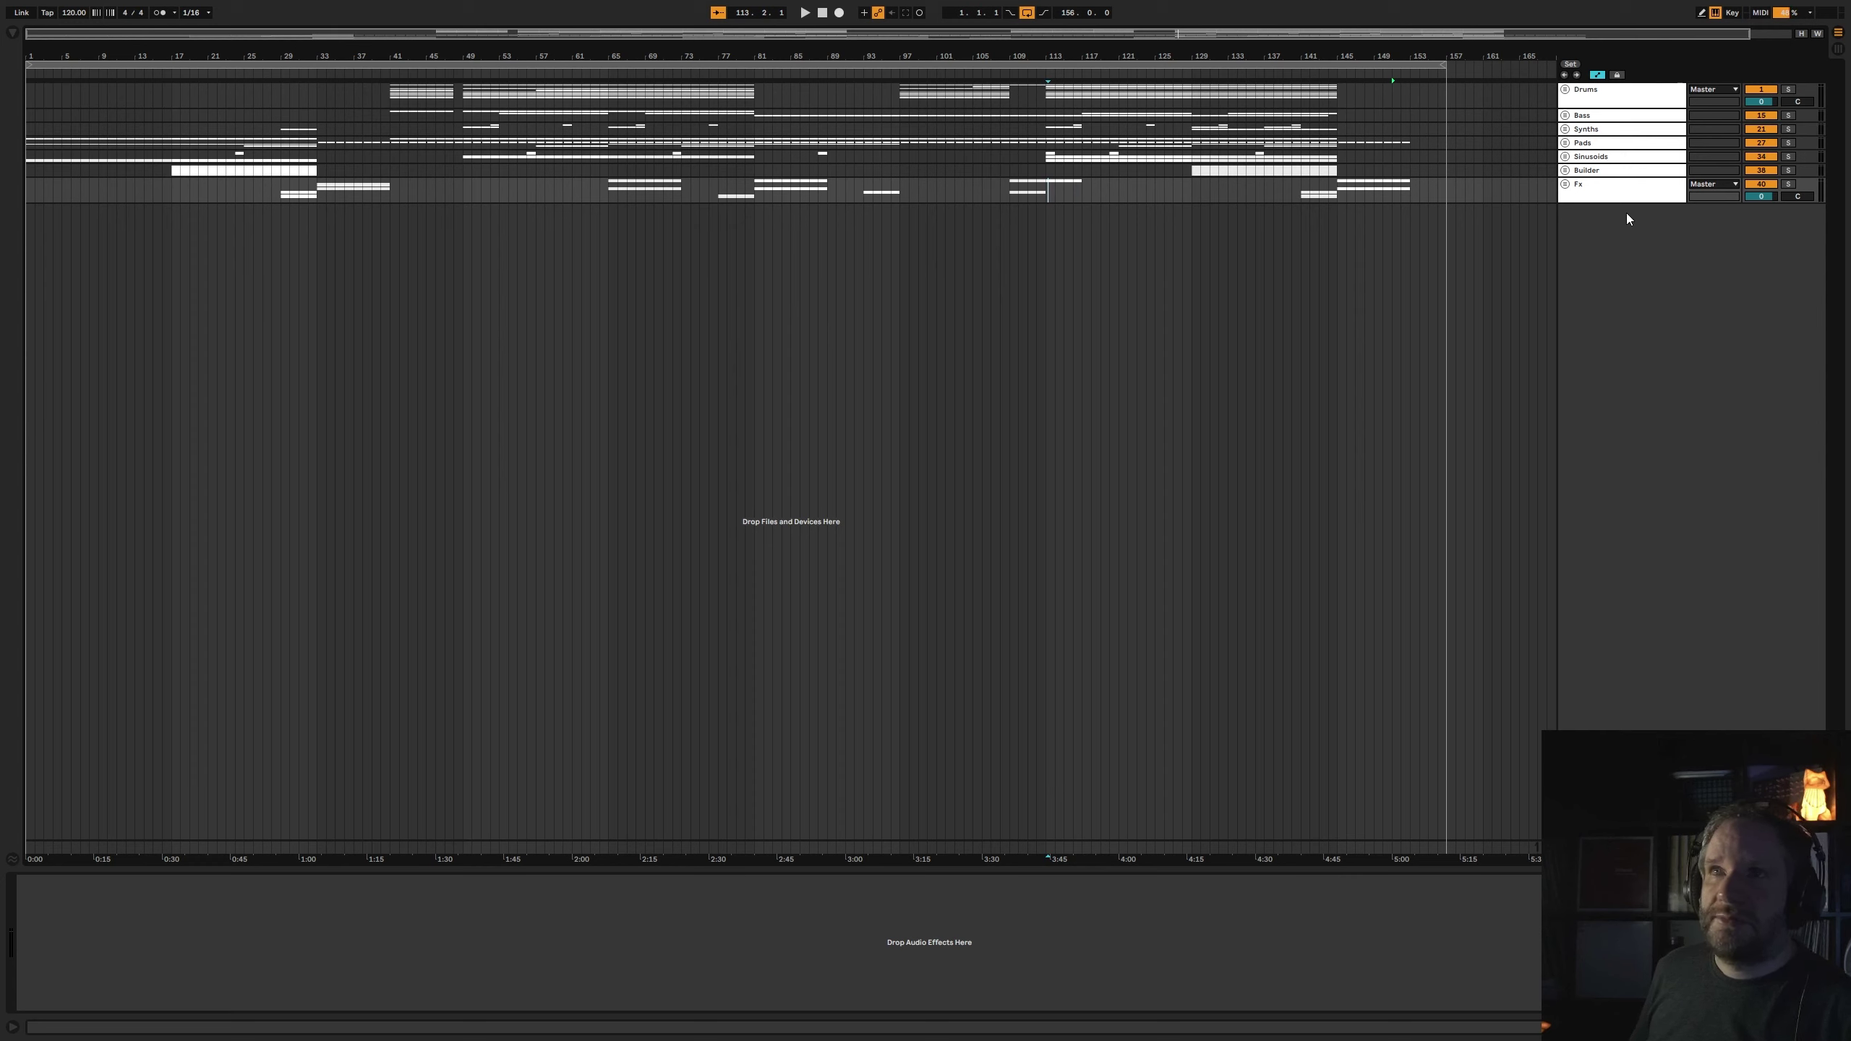
- Return the playhead to the start of the arrangement and save the Live Set
{"action": "left_click", "coordinate": [822, 12]}
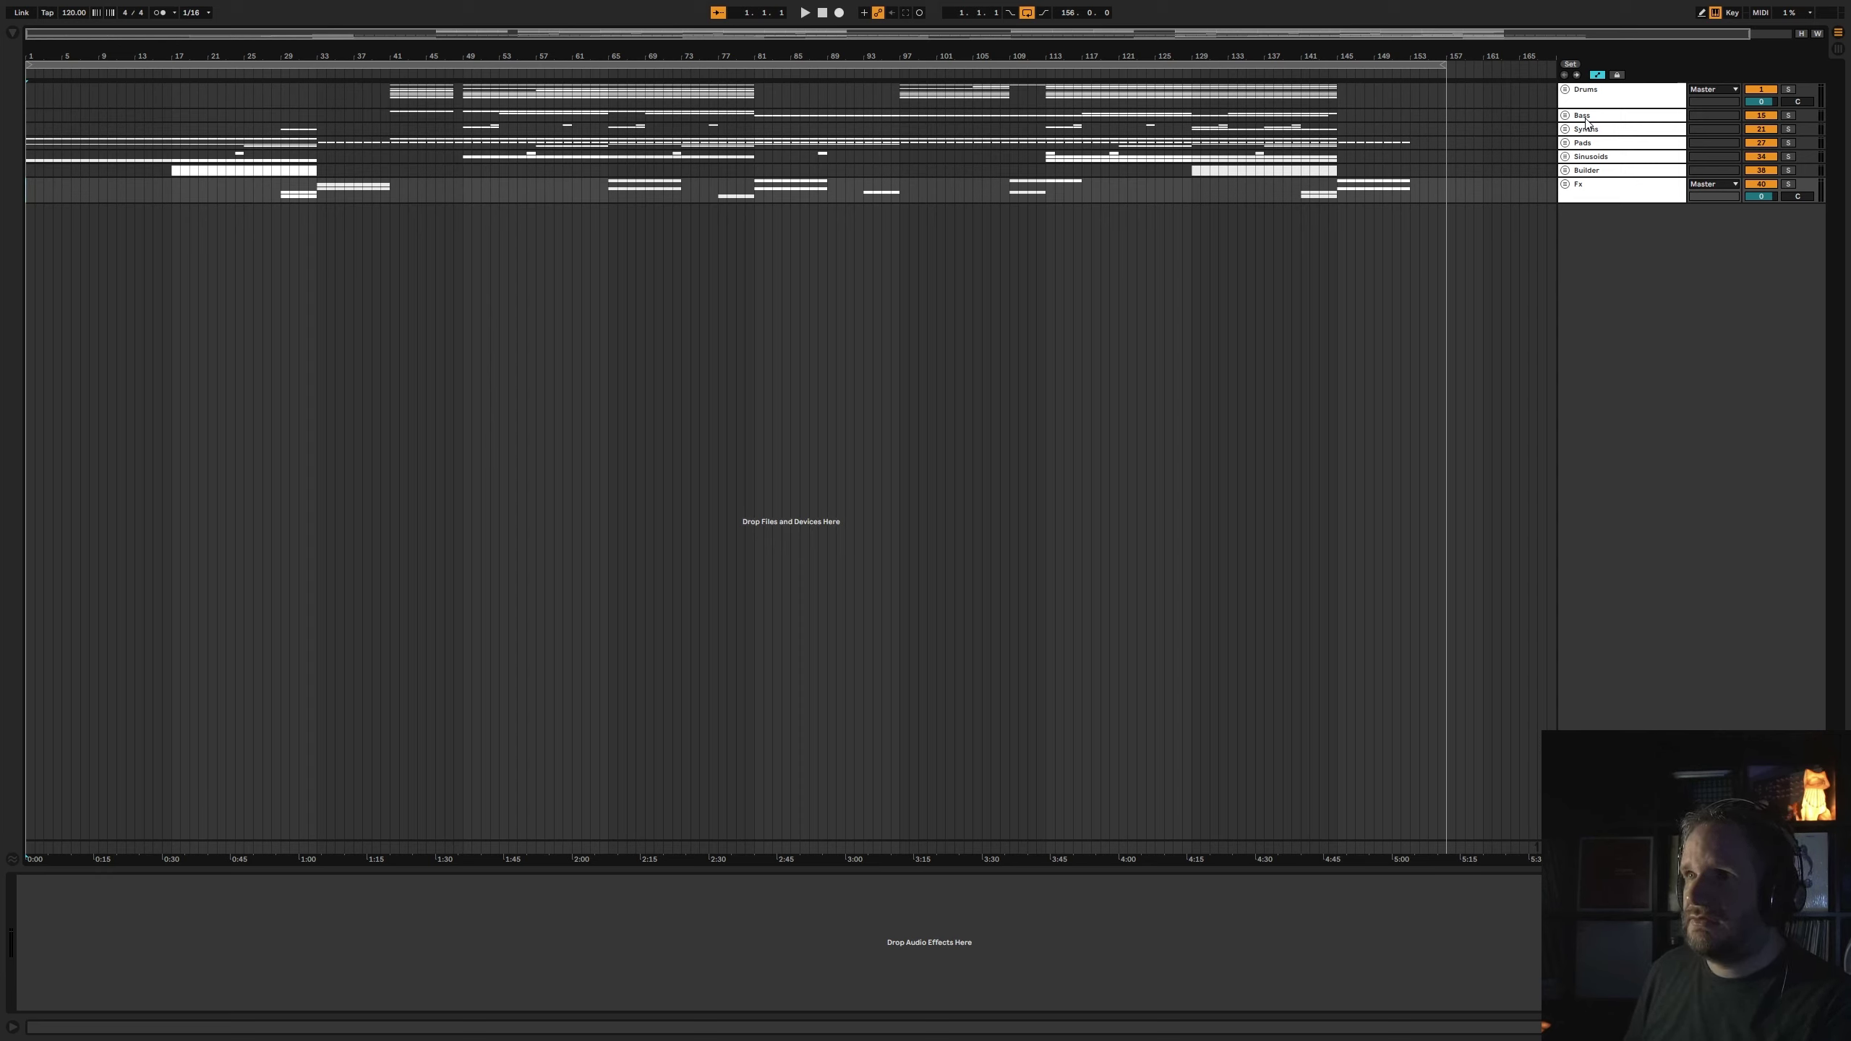
{"action": "key", "text": "ctrl+s"}
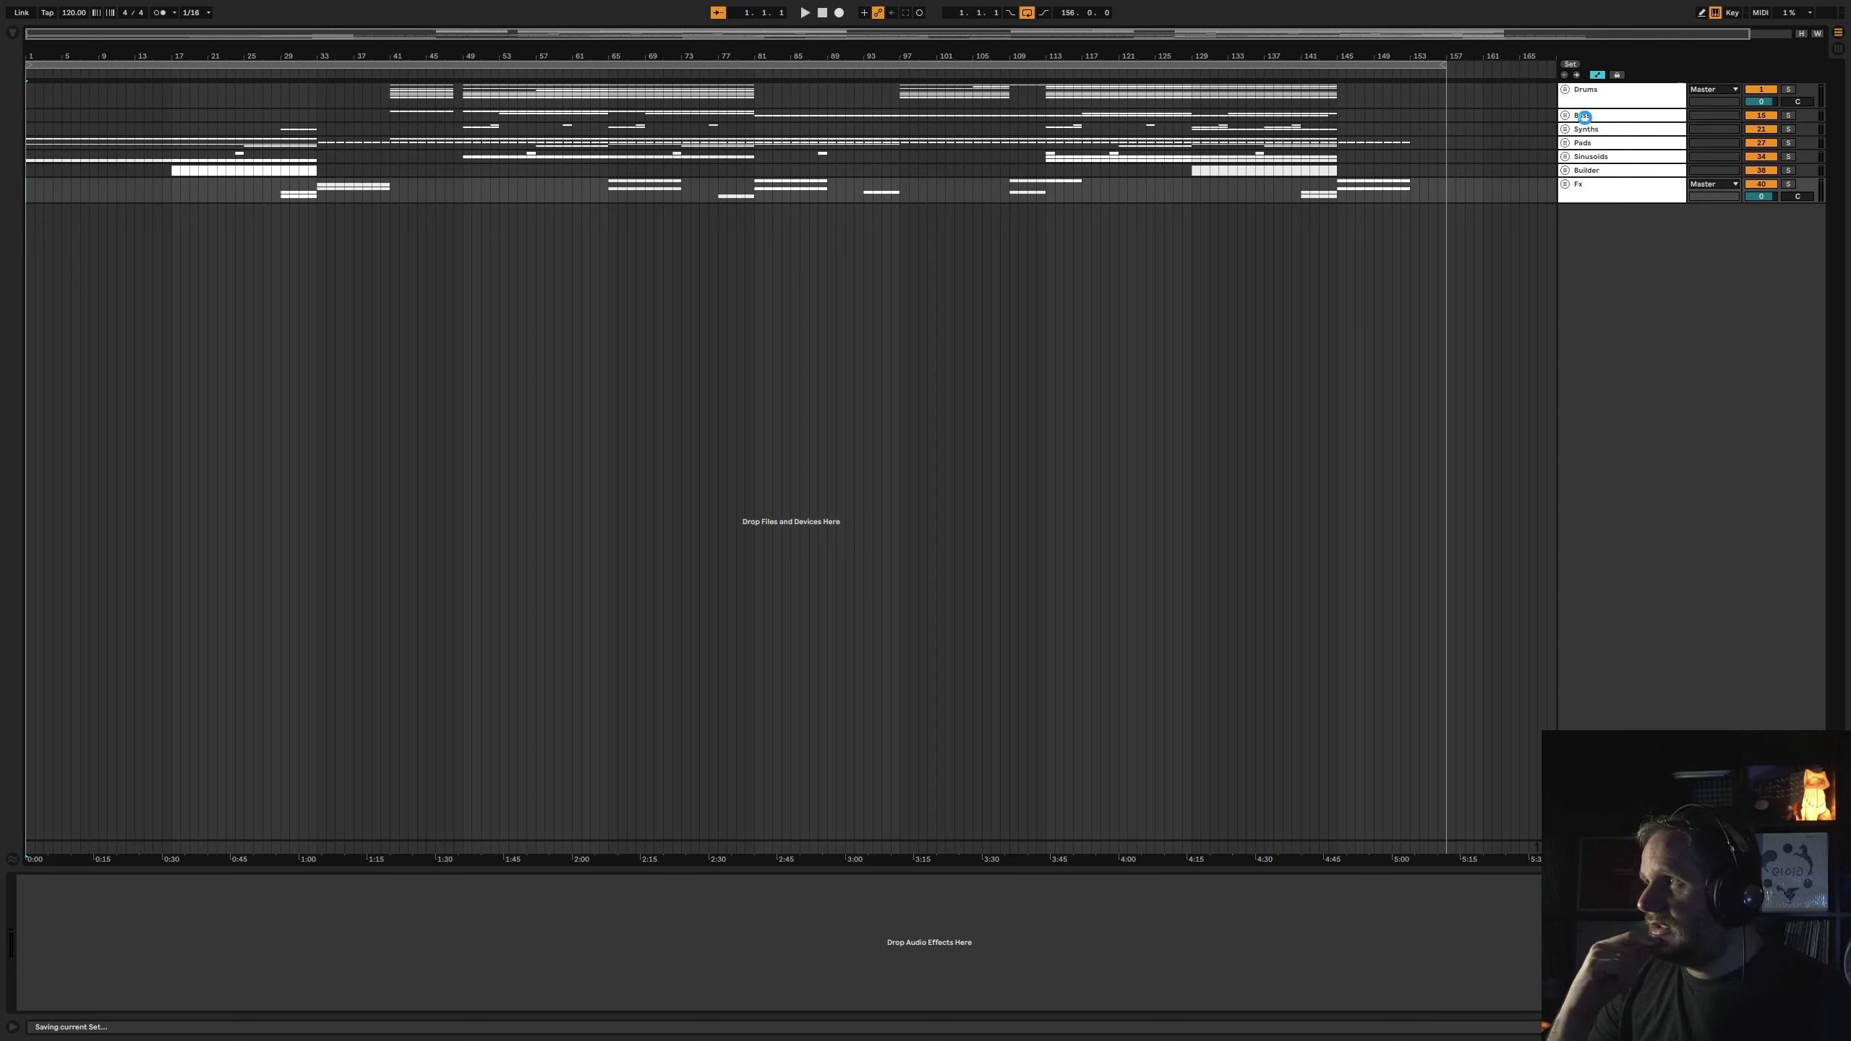